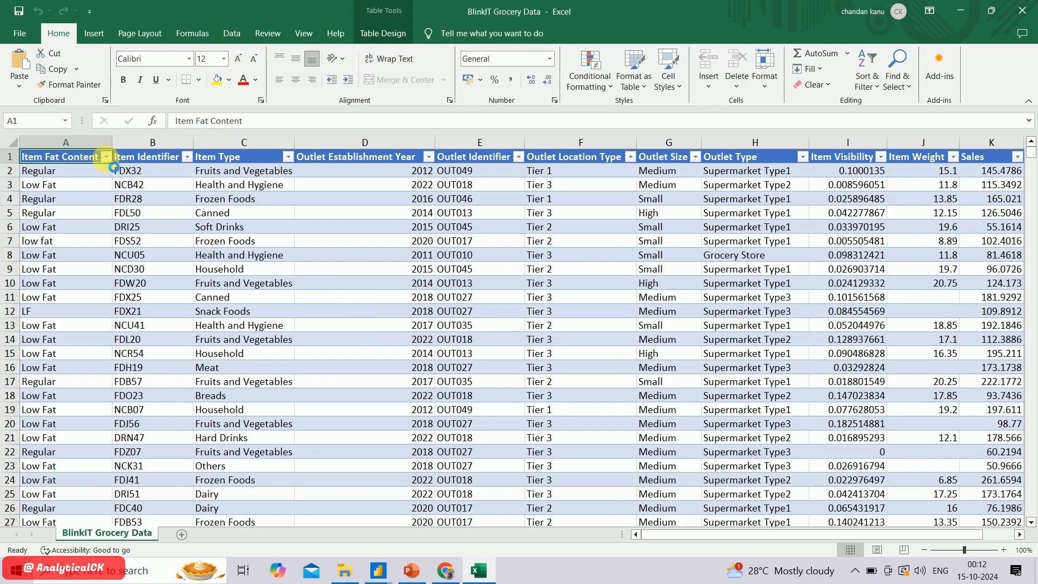
Check the distinct filter values in the Item Fat Content and Item Identifier columns without applying a filter
{"action": "left_click", "coordinate": [107, 158]}
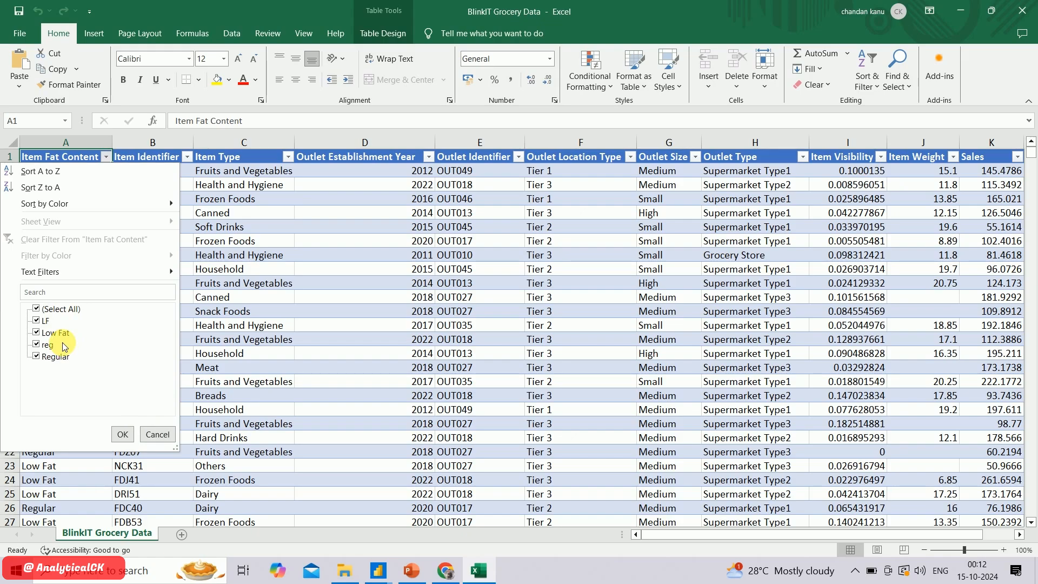
{"action": "left_click", "coordinate": [151, 431]}
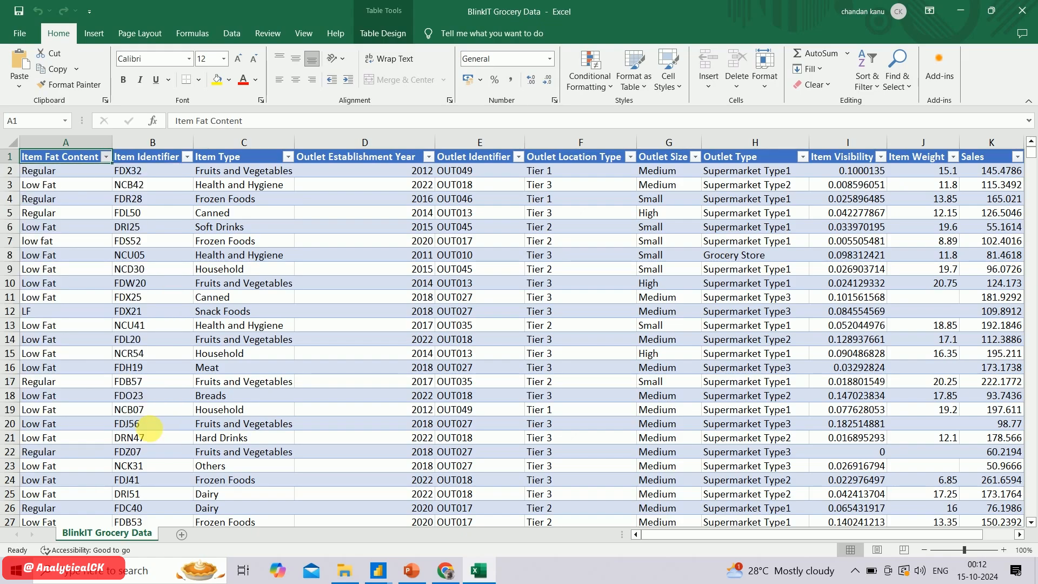
{"action": "left_click", "coordinate": [171, 158]}
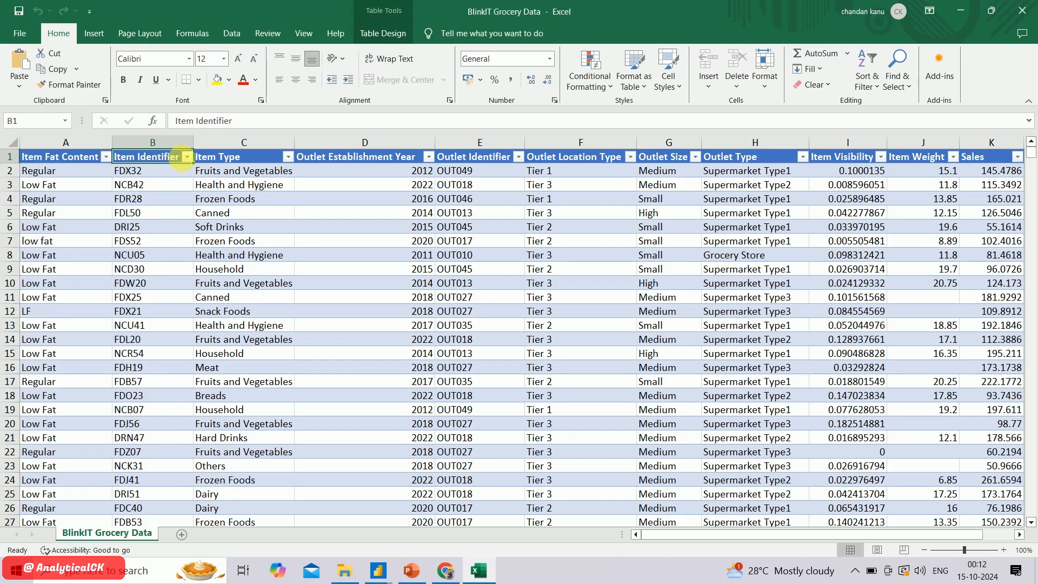
{"action": "left_click", "coordinate": [187, 158]}
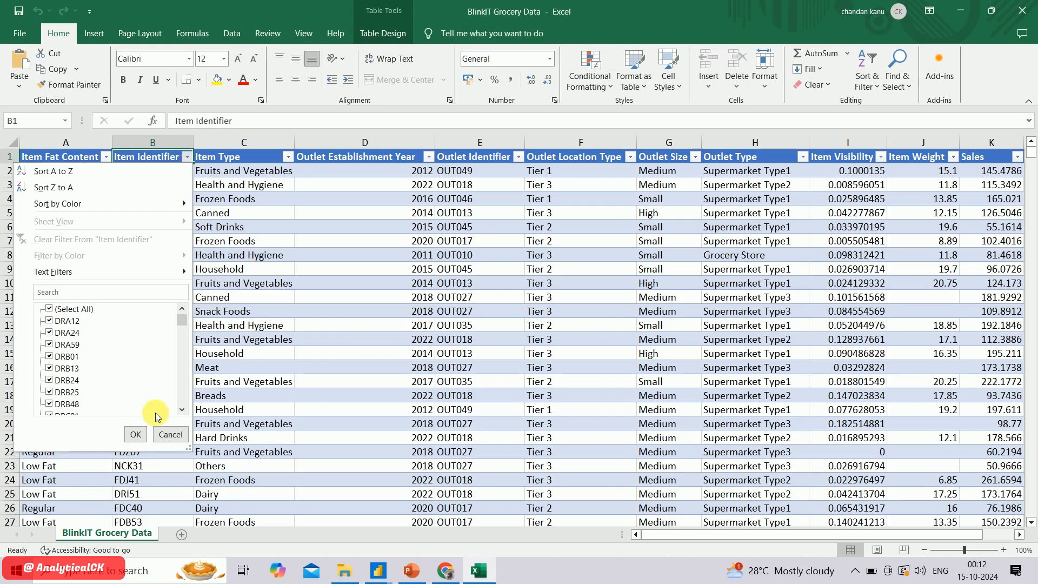
{"action": "left_click", "coordinate": [253, 155]}
Check the distinct filter values in the Item Type and Outlet Establishment Year columns, leaving the table unfiltered
{"action": "left_click", "coordinate": [289, 158]}
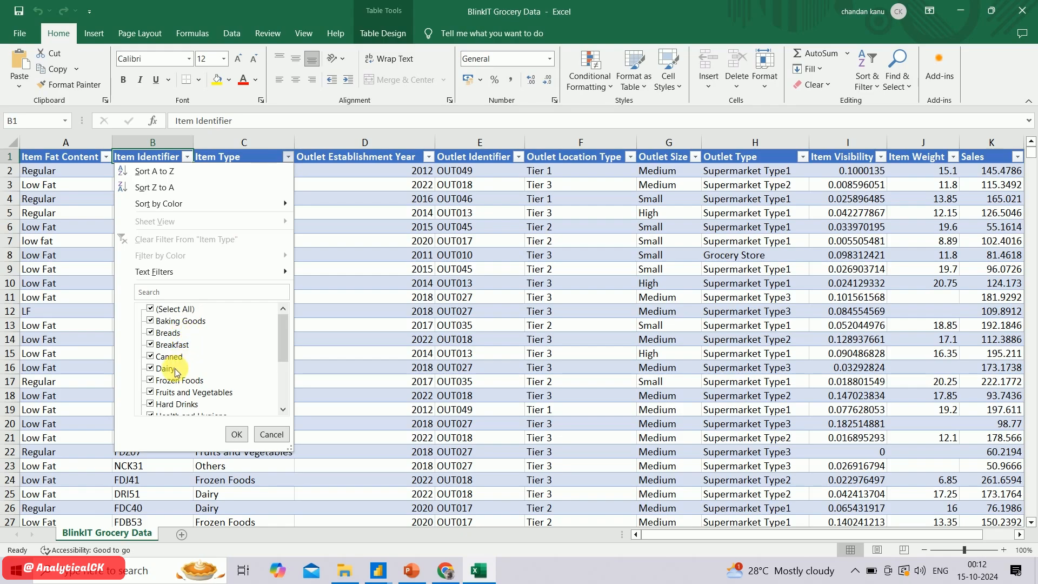
{"action": "left_click", "coordinate": [265, 436]}
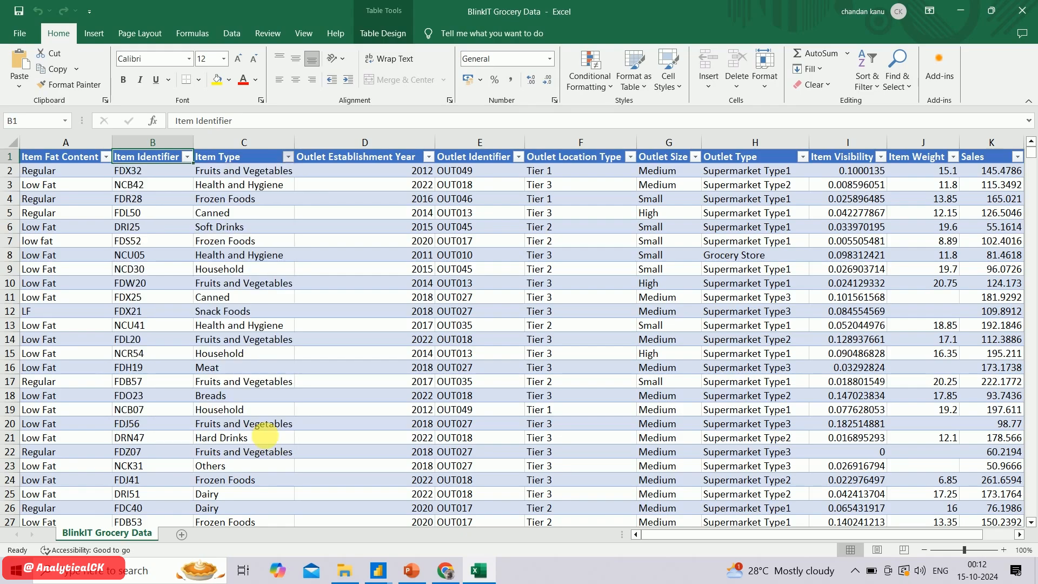
{"action": "left_click", "coordinate": [428, 157]}
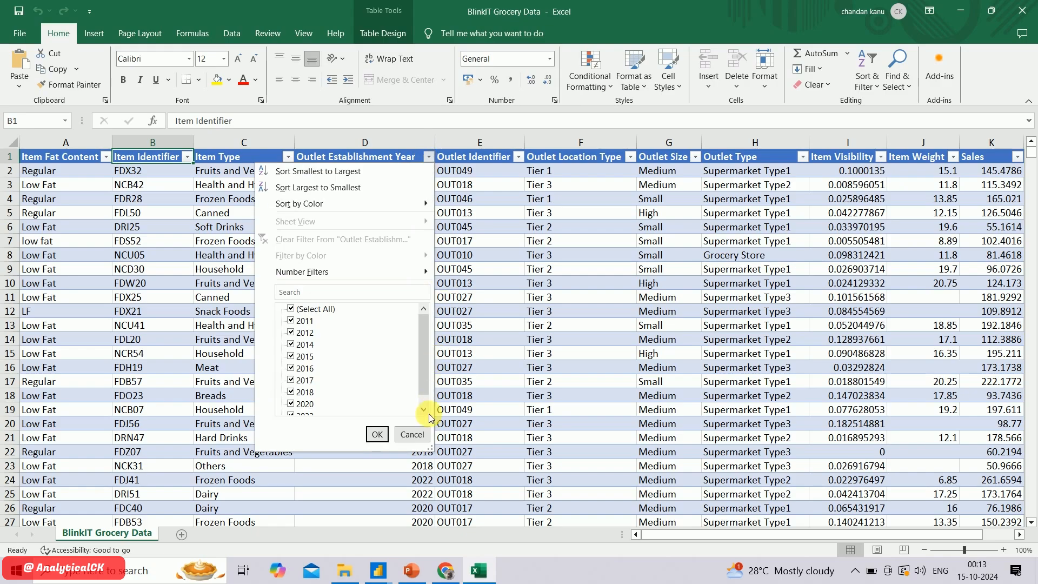
{"action": "left_click", "coordinate": [497, 163]}
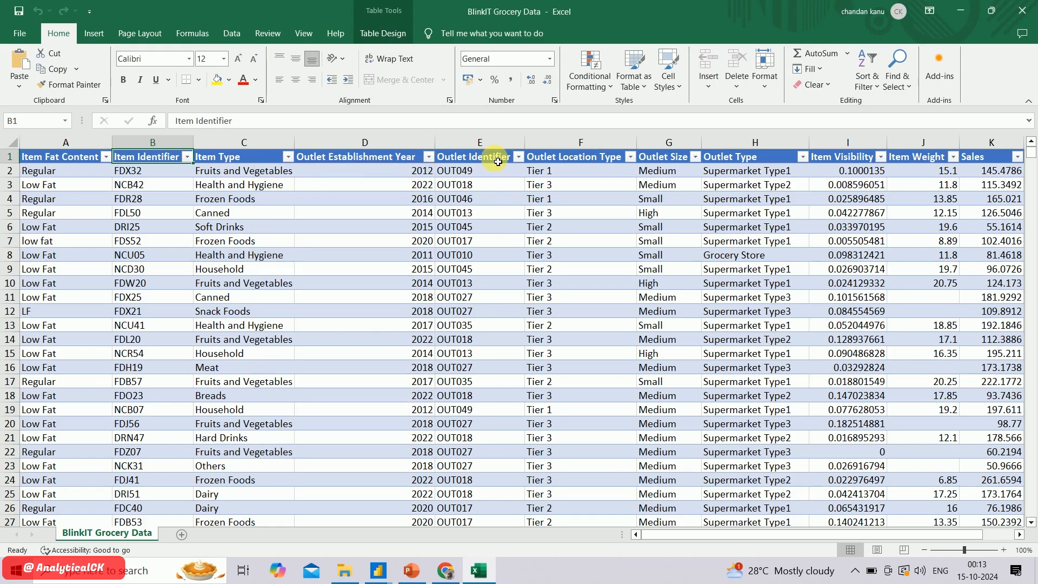
Look over the Outlet Identifier column and check the filter values of Outlet Location Type and Outlet Size
{"action": "left_click", "coordinate": [498, 161]}
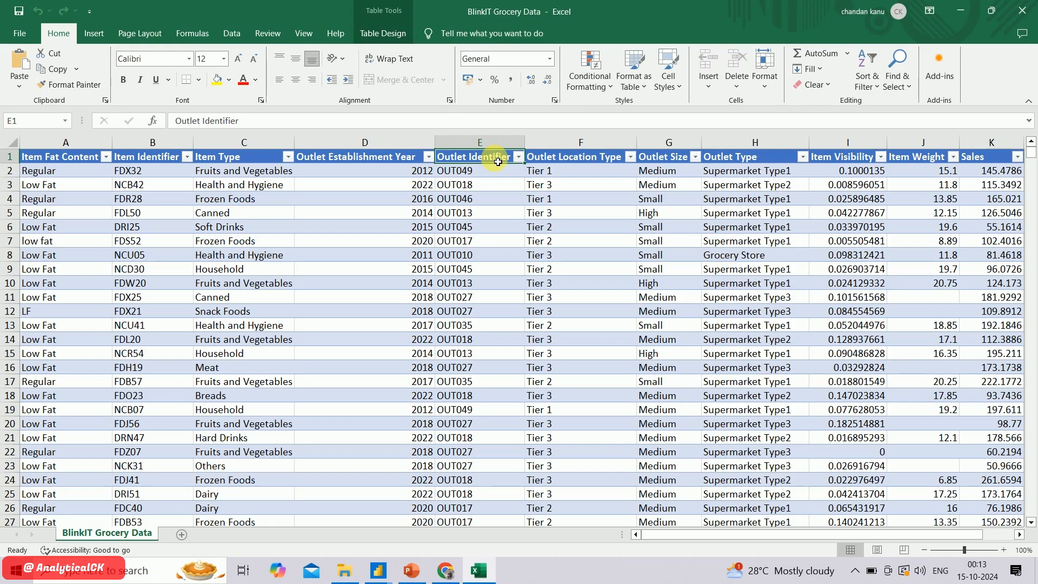
{"action": "left_click", "coordinate": [594, 160]}
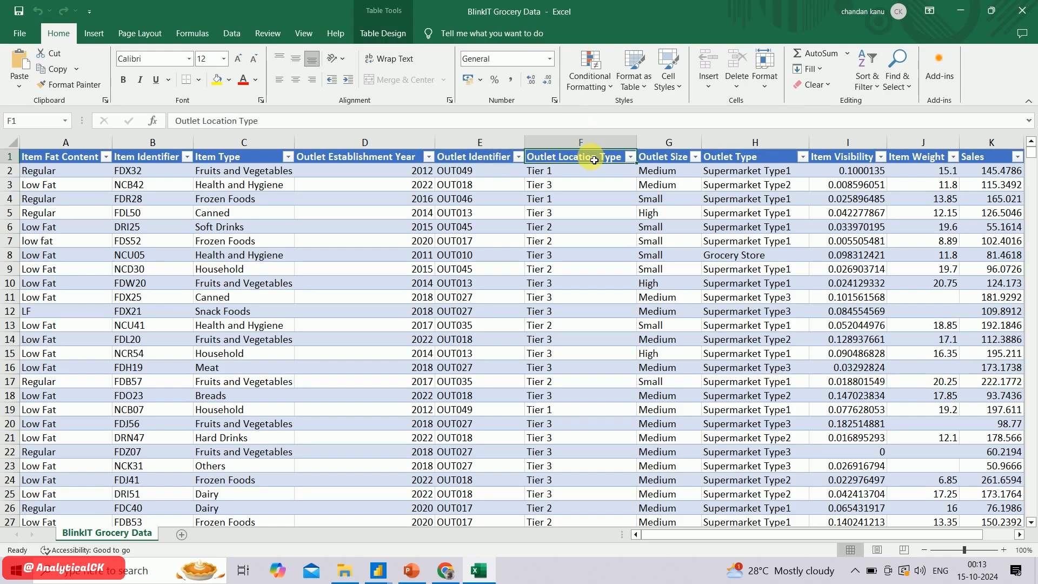
{"action": "left_click", "coordinate": [631, 157]}
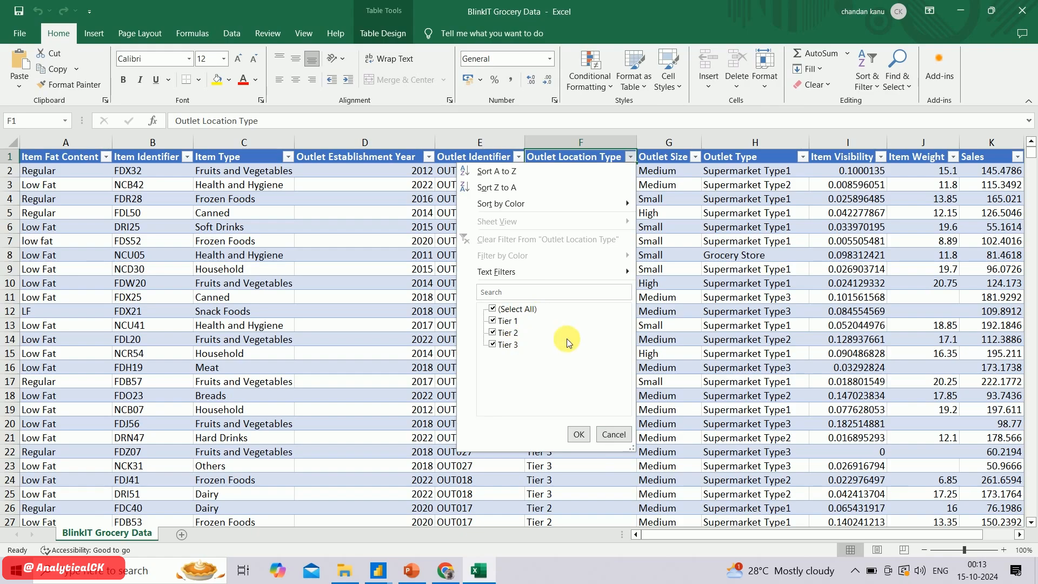
{"action": "left_click", "coordinate": [608, 432]}
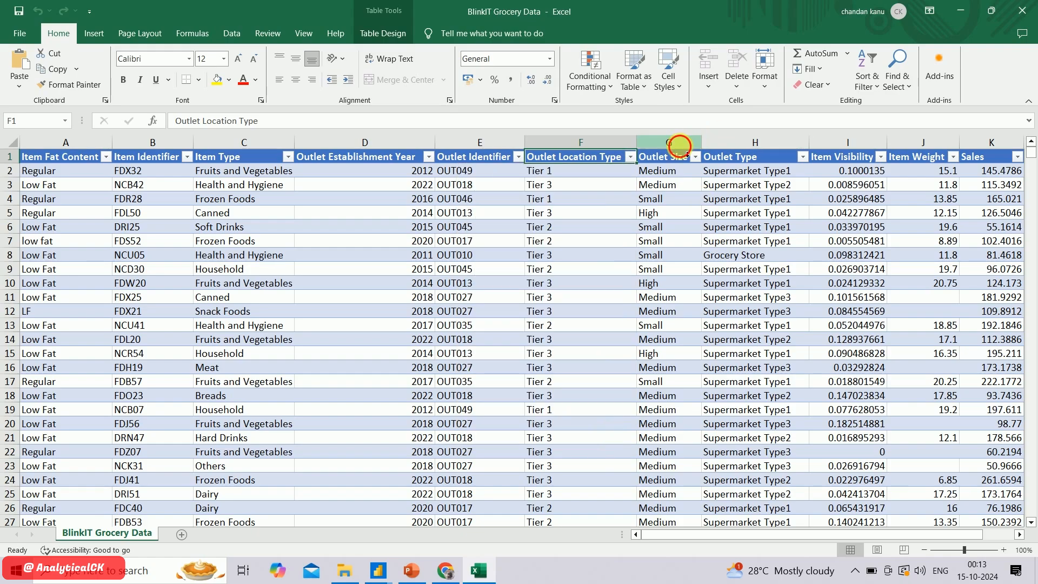
{"action": "left_click", "coordinate": [687, 155]}
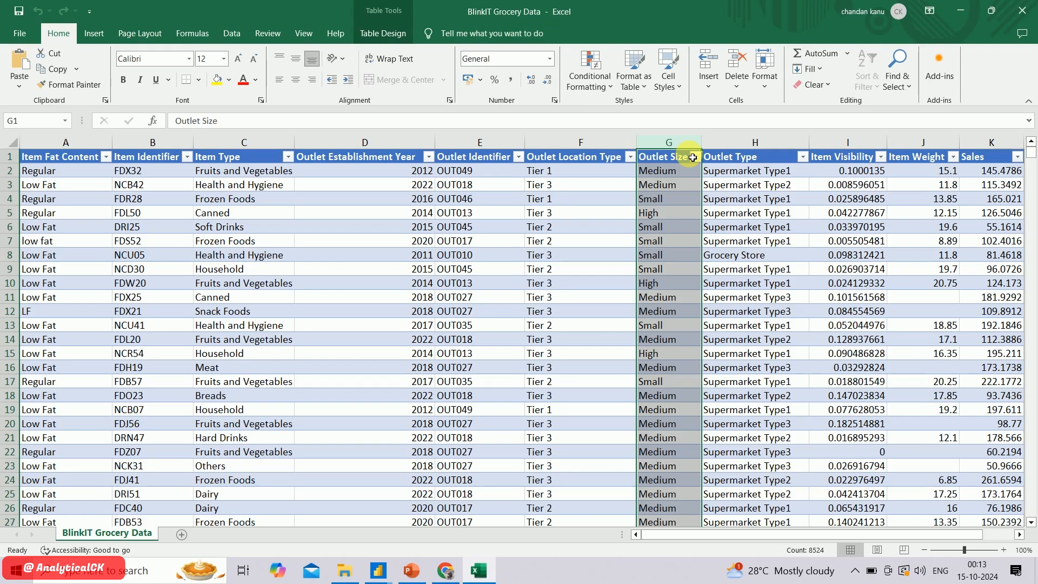
{"action": "left_click", "coordinate": [695, 157]}
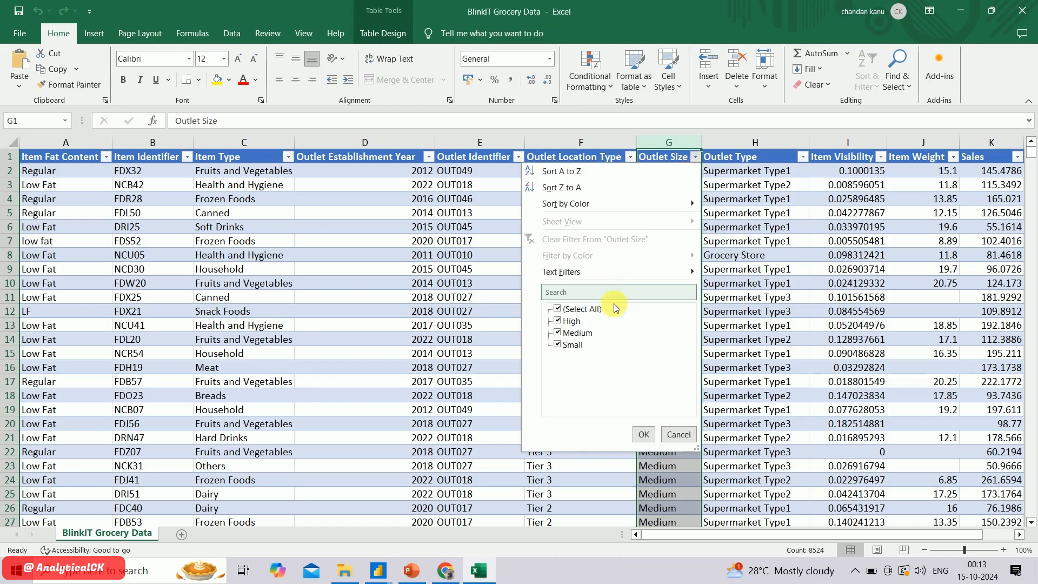
{"action": "left_click", "coordinate": [679, 434]}
Check the filter values of the Outlet Type, Item Visibility and Item Weight columns without filtering the table
{"action": "left_click", "coordinate": [777, 162]}
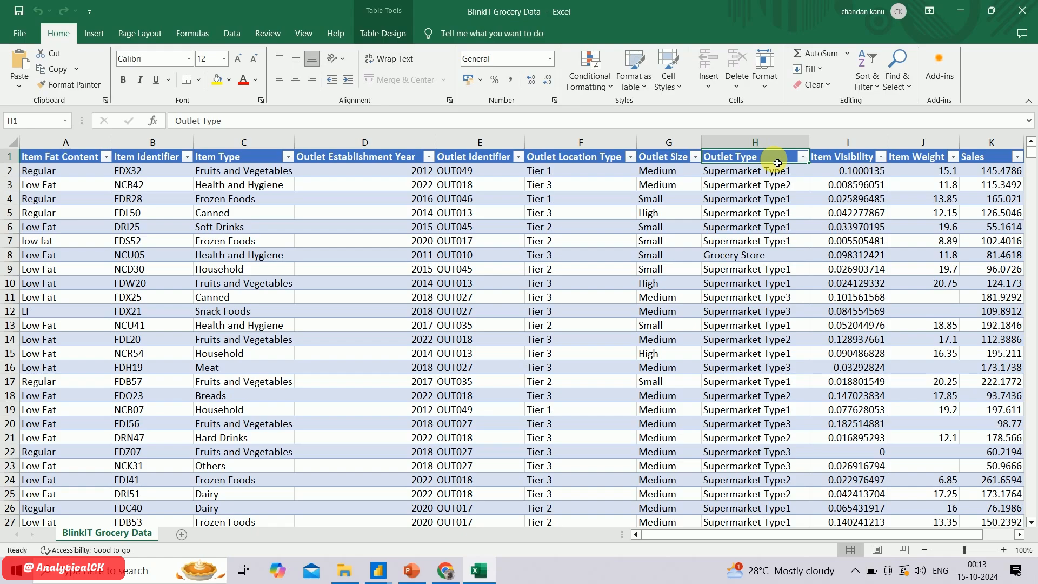
{"action": "left_click", "coordinate": [803, 157]}
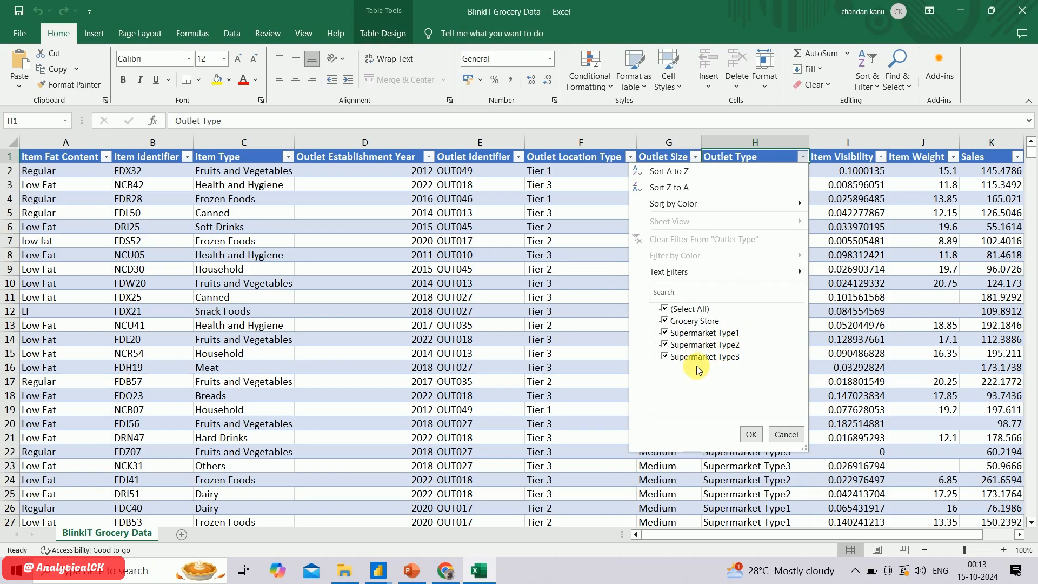
{"action": "left_click", "coordinate": [785, 435]}
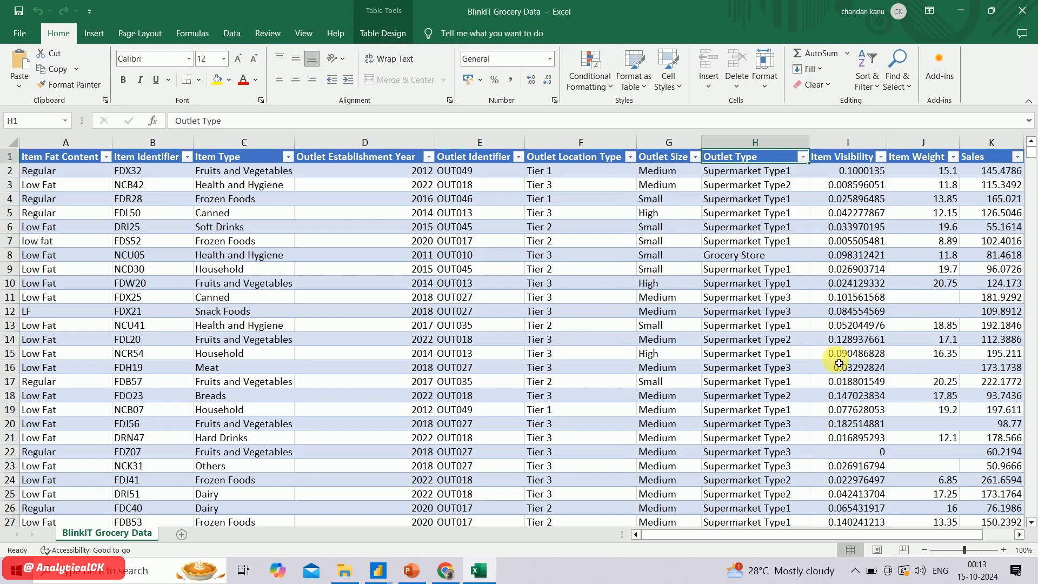
{"action": "left_click", "coordinate": [881, 157]}
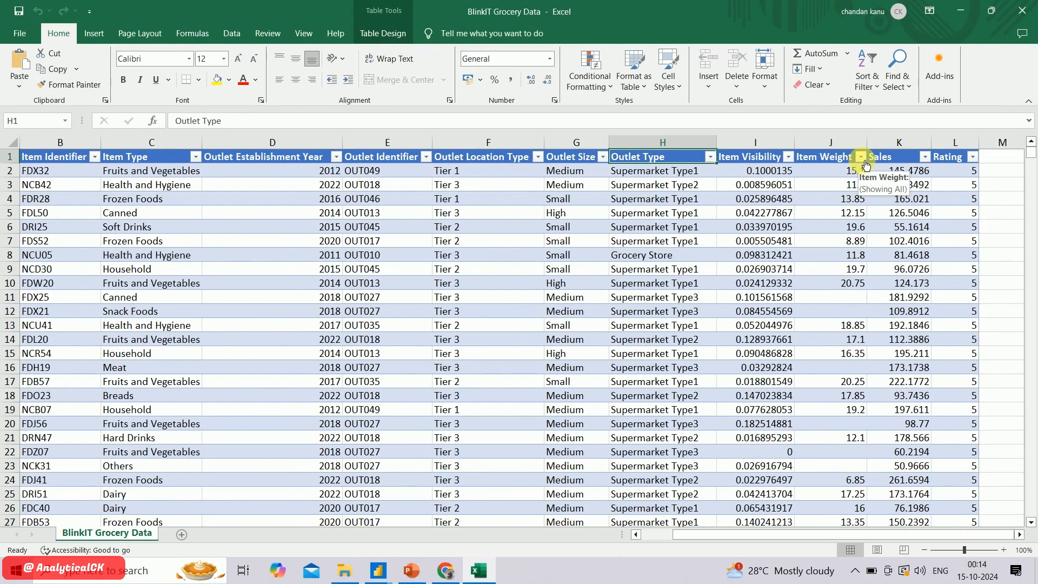
{"action": "left_click", "coordinate": [861, 157]}
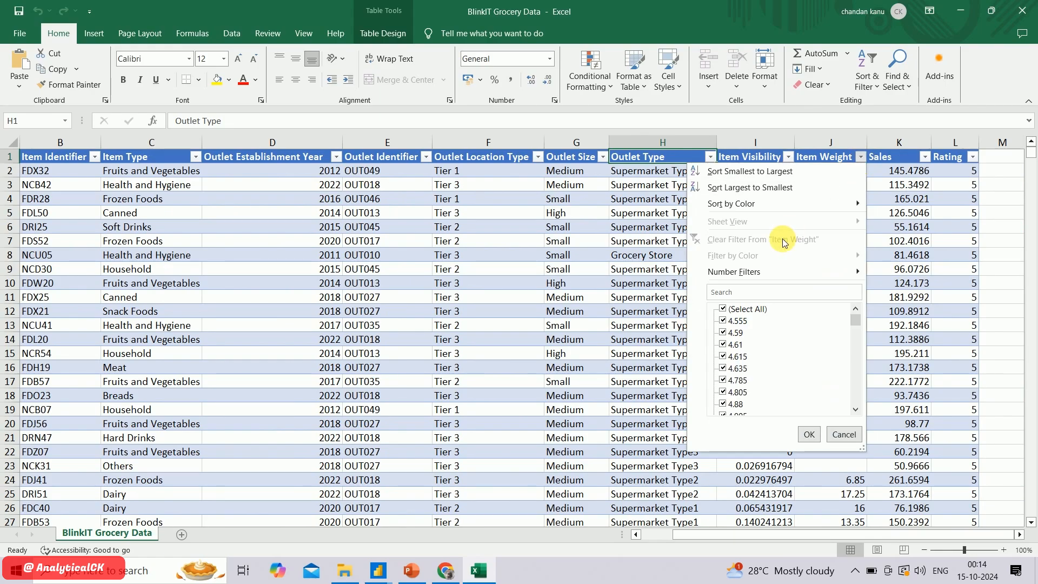
{"action": "left_click", "coordinate": [843, 434]}
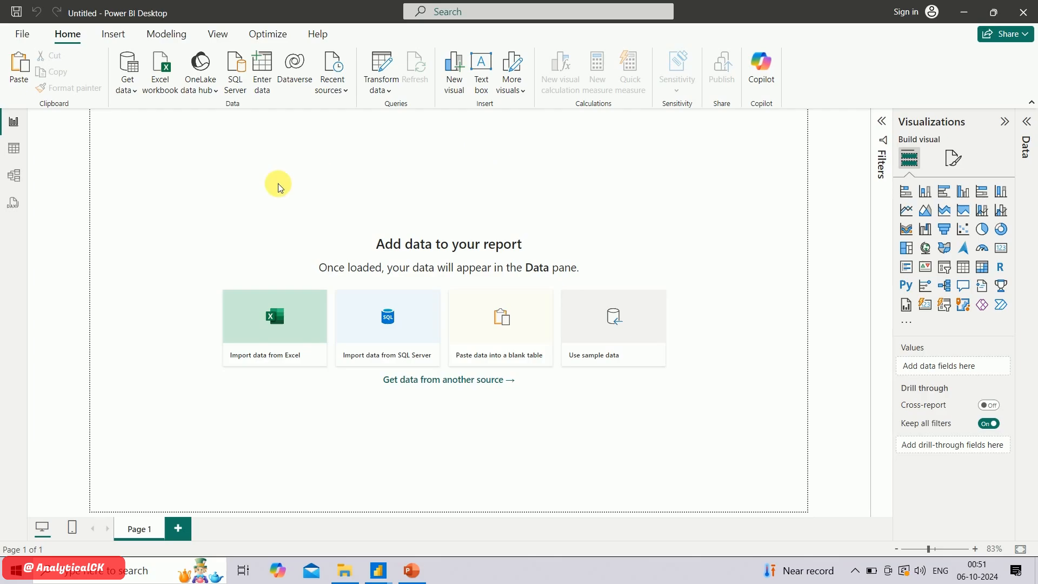
In Power BI Desktop, open the BlinkIT Grocery Data workbook from the Blinkit project folder as an Excel data source
{"action": "left_click", "coordinate": [271, 318]}
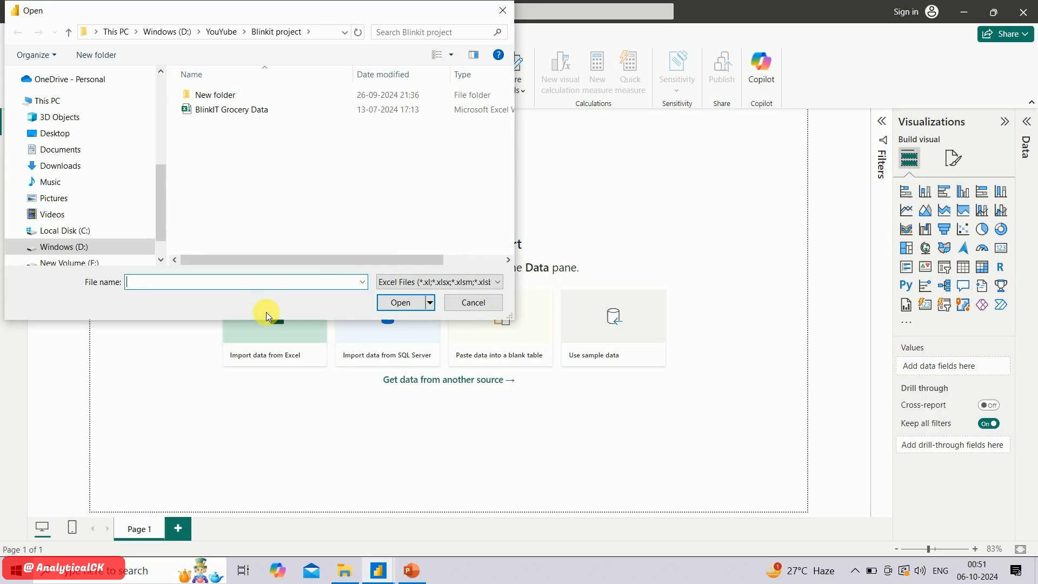
{"action": "left_click", "coordinate": [285, 109]}
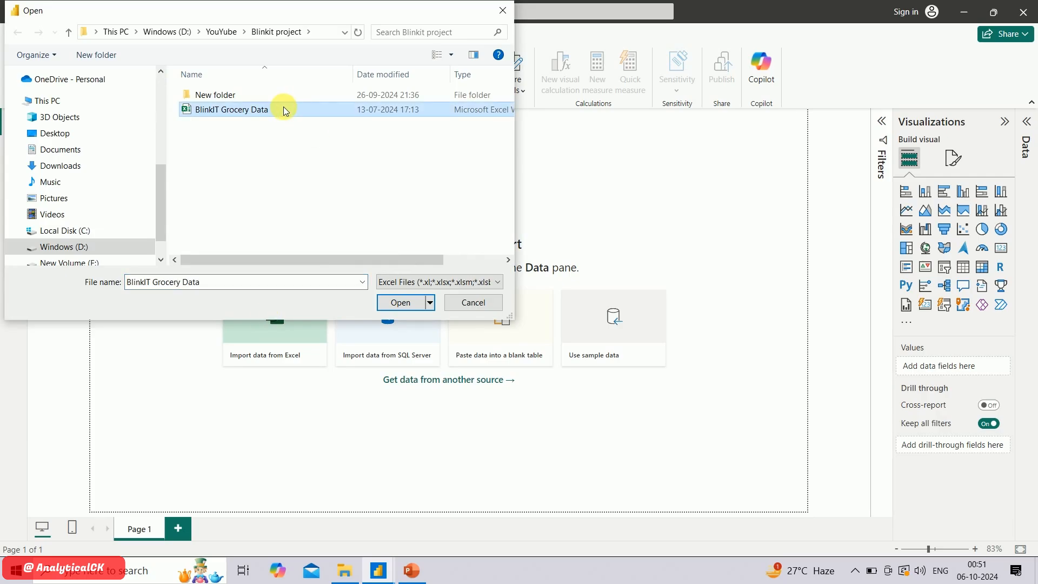
{"action": "left_click", "coordinate": [401, 304]}
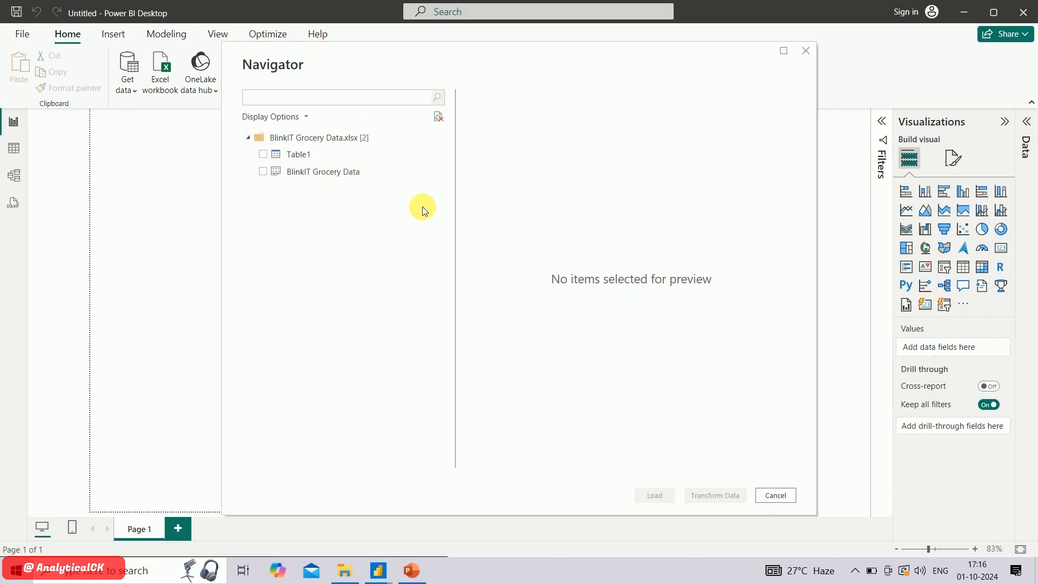
Preview the BlinkIT Grocery Data sheet across its columns and load that sheet into the report
{"action": "left_click", "coordinate": [313, 174]}
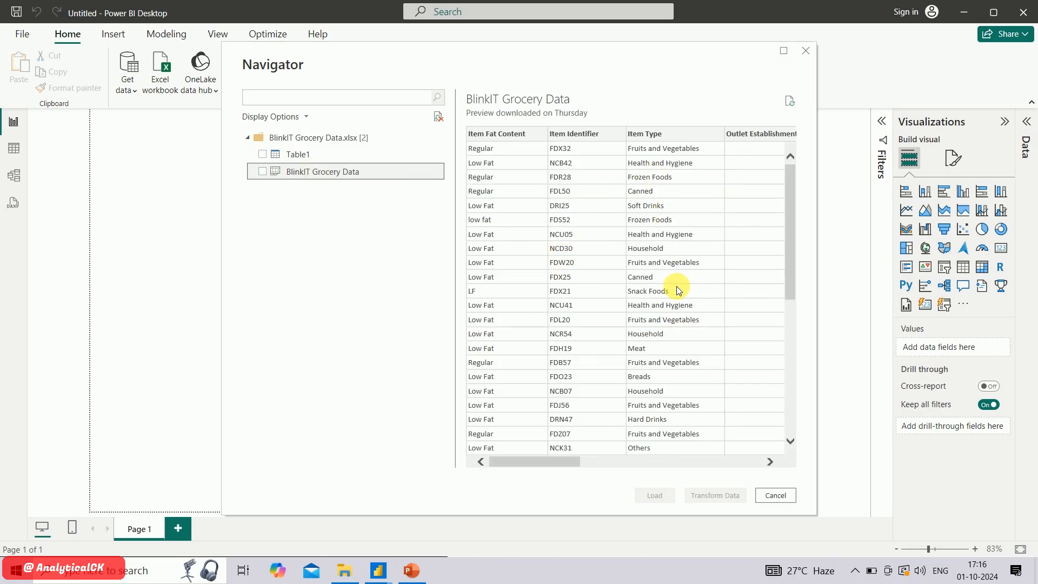
{"action": "scroll", "coordinate": [677, 290], "scroll_direction": "right", "scroll_amount": 3}
{"action": "scroll", "coordinate": [677, 286], "scroll_direction": "right", "scroll_amount": 2}
{"action": "scroll", "coordinate": [677, 287], "scroll_direction": "left", "scroll_amount": 5}
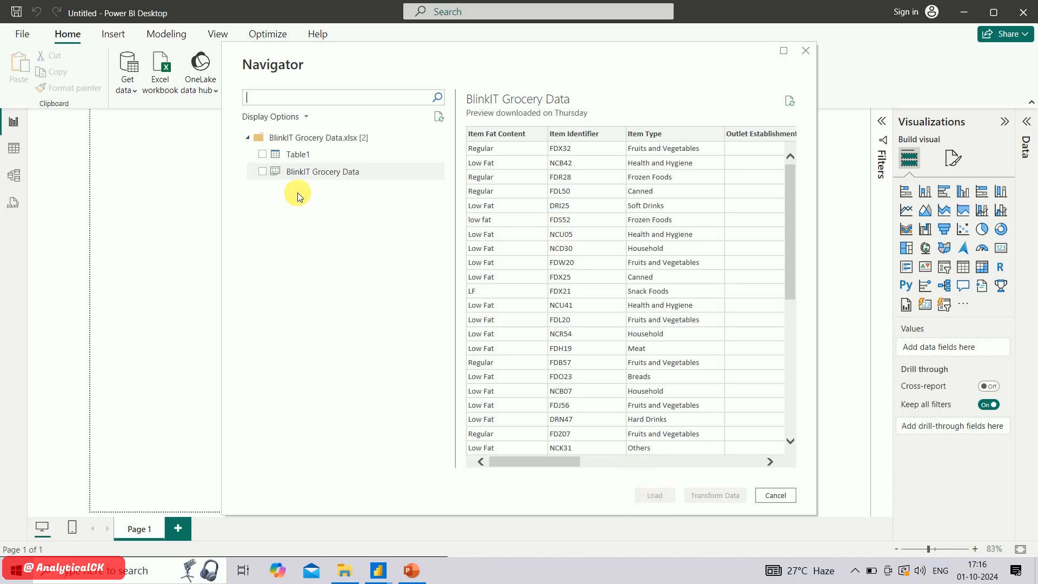
{"action": "left_click", "coordinate": [263, 171]}
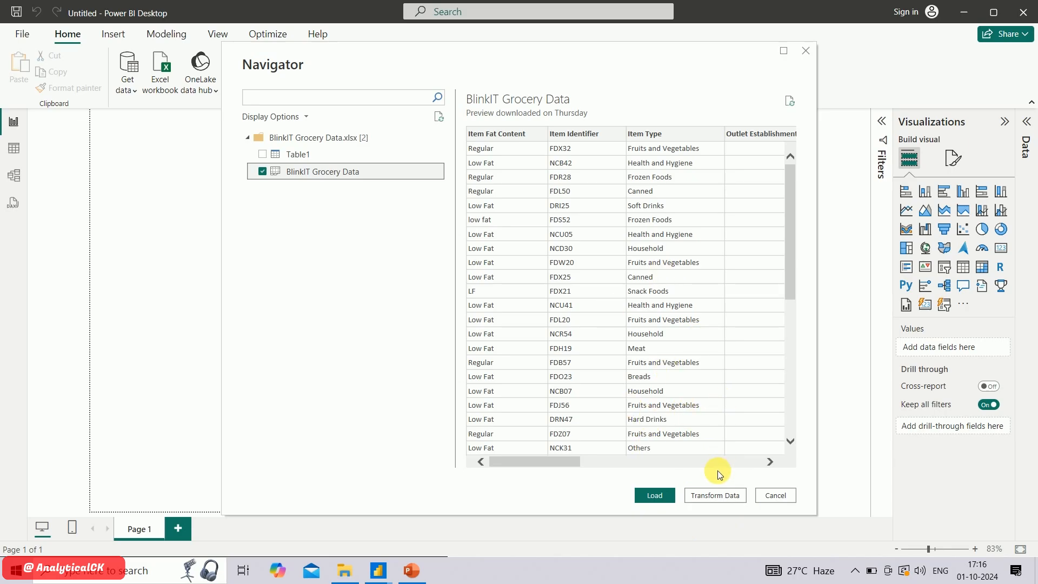
{"action": "left_click", "coordinate": [656, 495]}
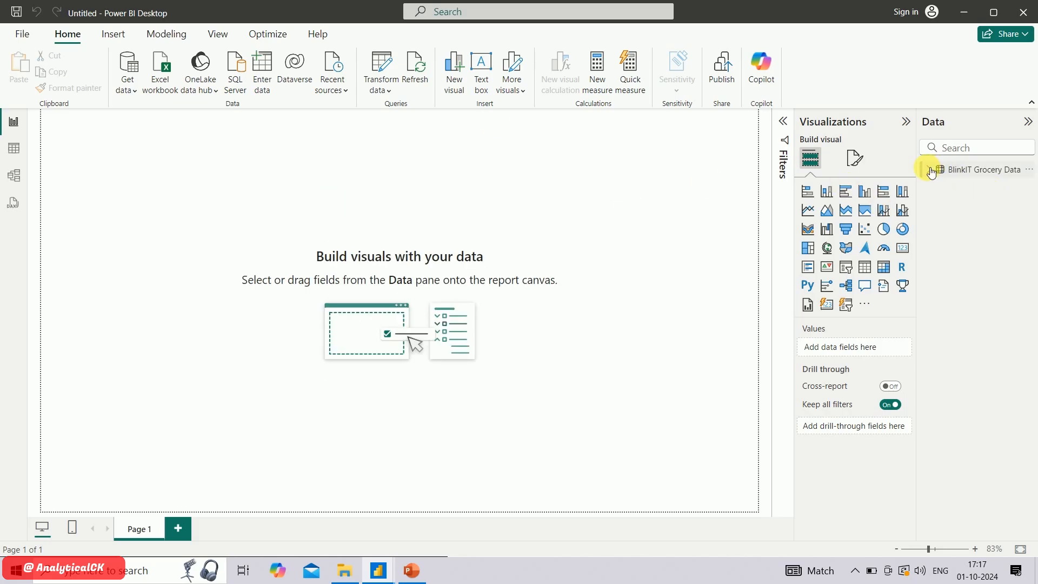
Expand the BlinkIT Grocery Data fields and check the distinct Item Fat Content values in Table view
{"action": "left_click", "coordinate": [931, 171]}
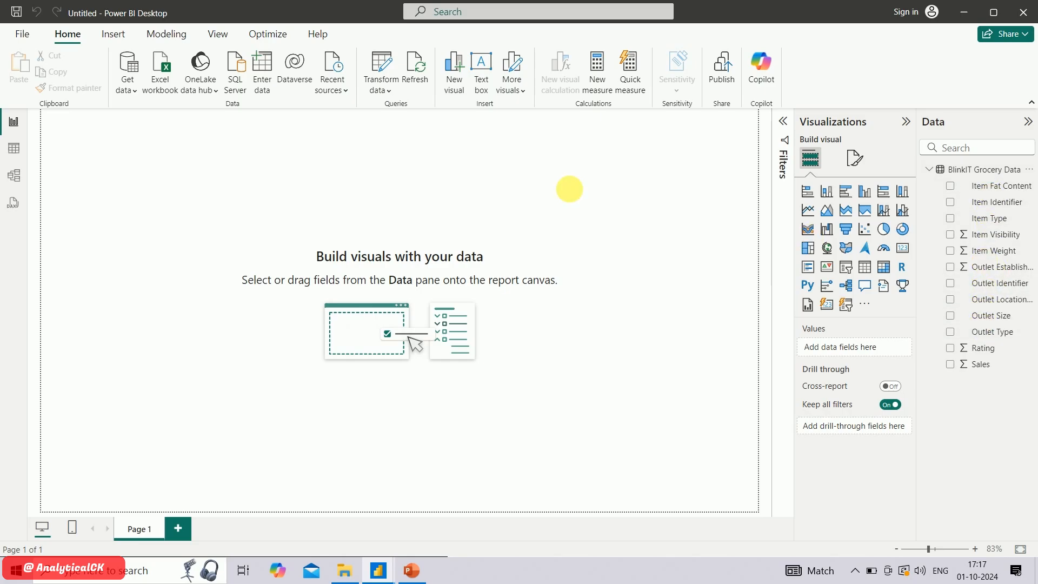
{"action": "left_click", "coordinate": [15, 149]}
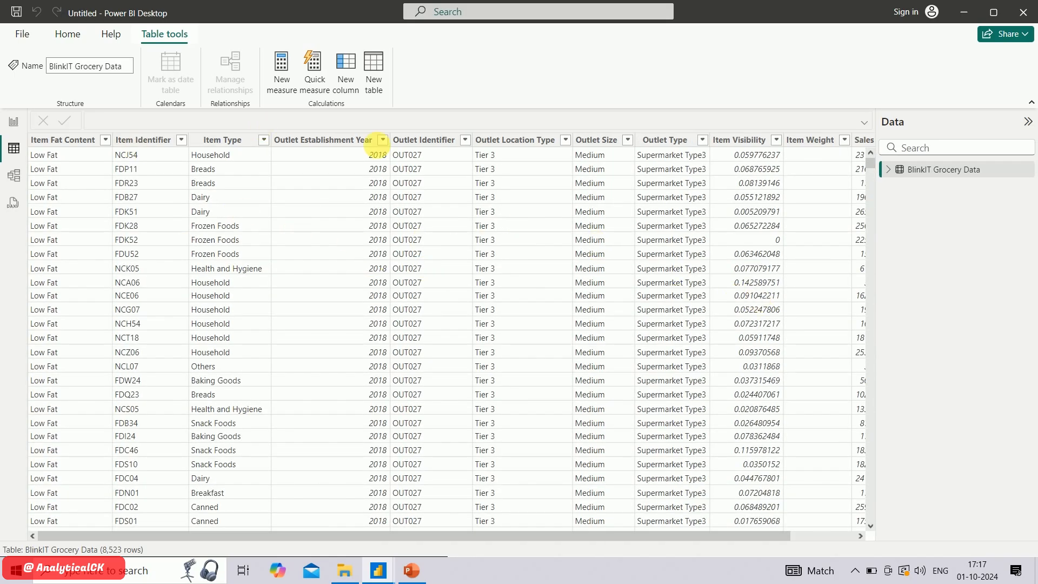
{"action": "left_click", "coordinate": [81, 140]}
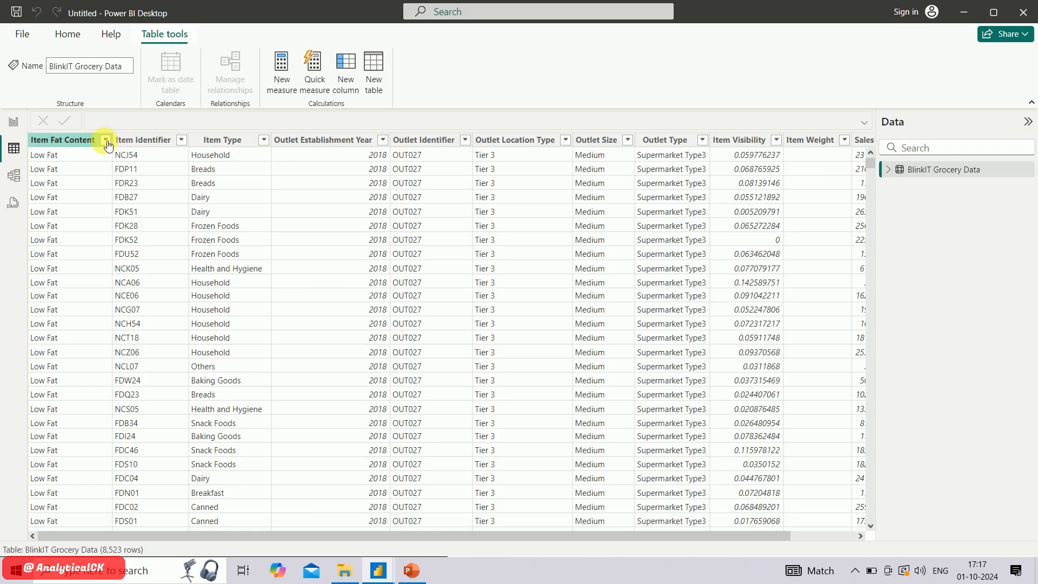
{"action": "left_click", "coordinate": [106, 140]}
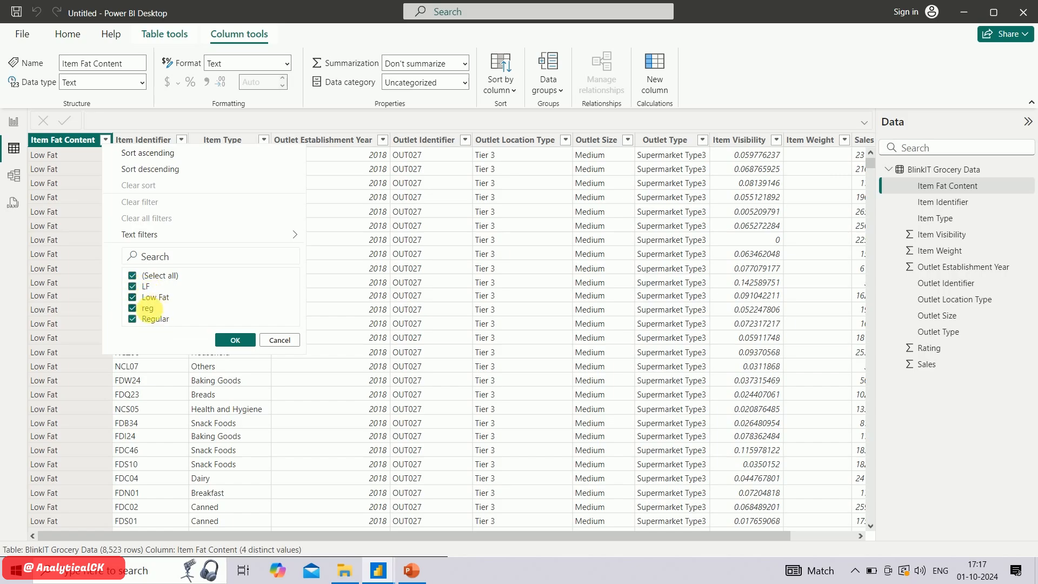
{"action": "left_click", "coordinate": [228, 339]}
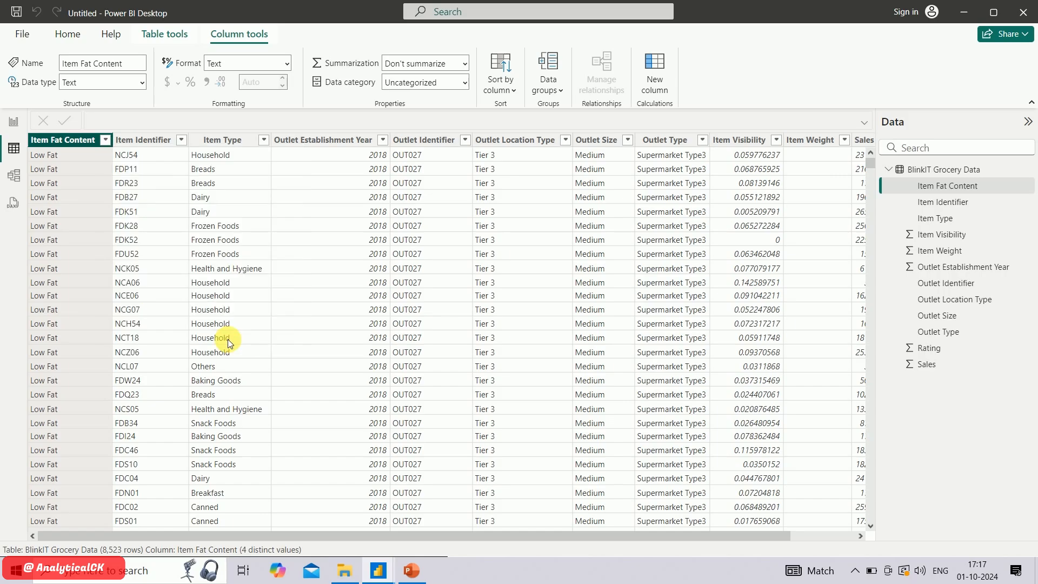
Open the BlinkIT Grocery Data query in Power Query Editor and check the Item Fat Content filter values without filtering
{"action": "left_click", "coordinate": [25, 130]}
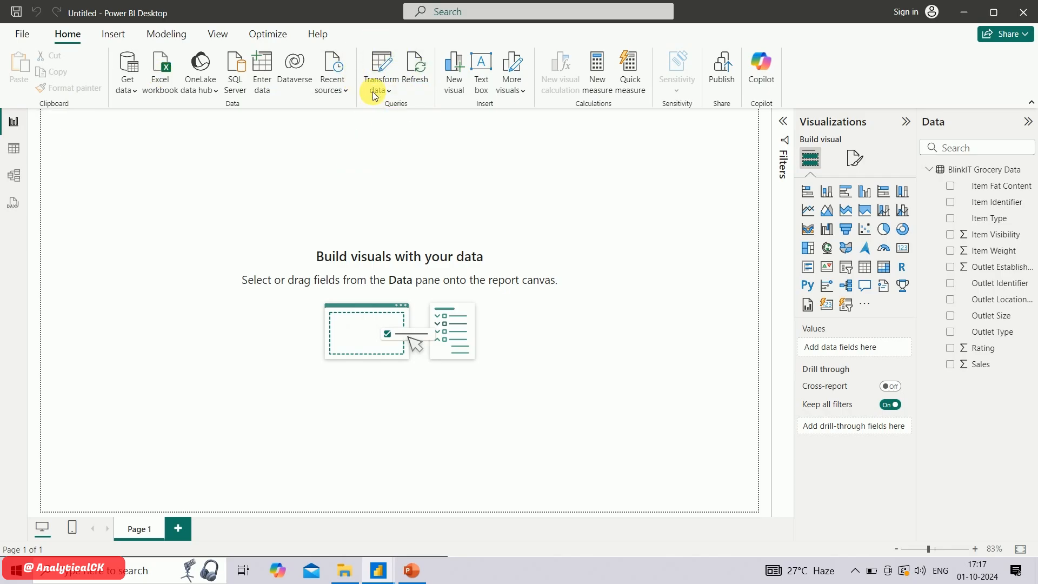
{"action": "left_click", "coordinate": [388, 68]}
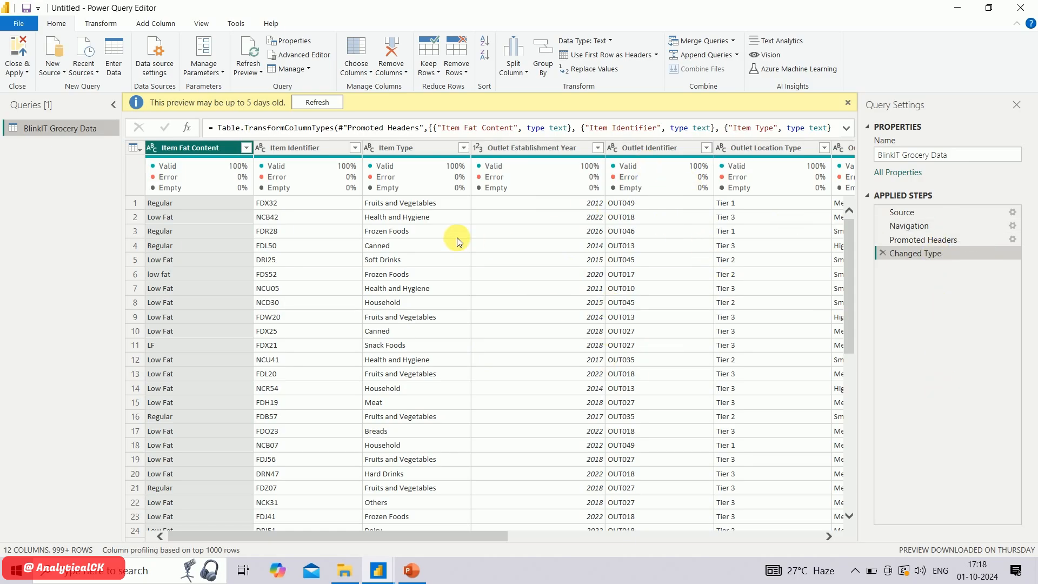
{"action": "left_click", "coordinate": [246, 148]}
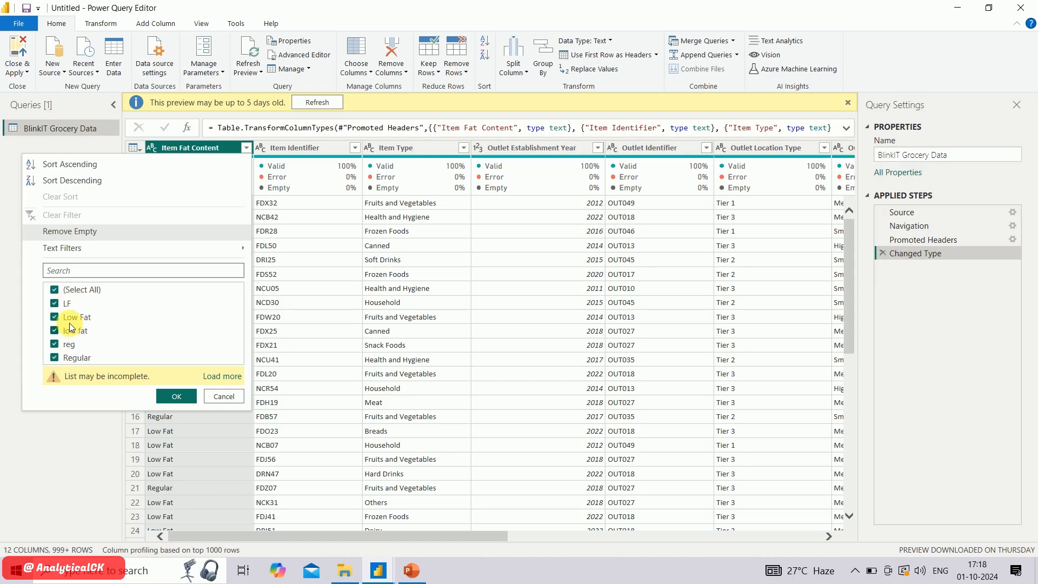
{"action": "left_click", "coordinate": [216, 397]}
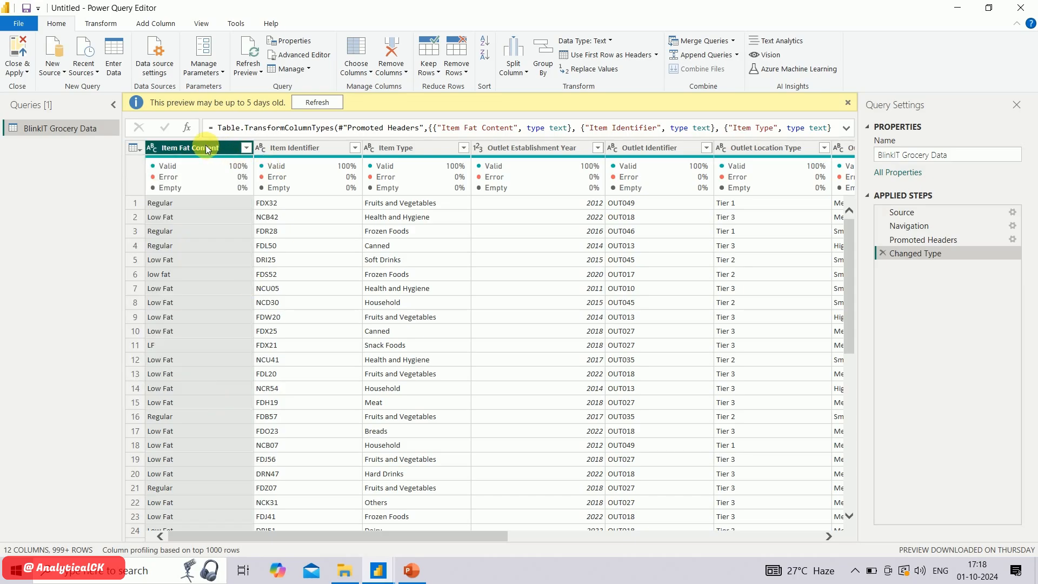
Replace the value LF with Low Fat in the Item Fat Content column and recheck the column's filter values
{"action": "left_click", "coordinate": [304, 151]}
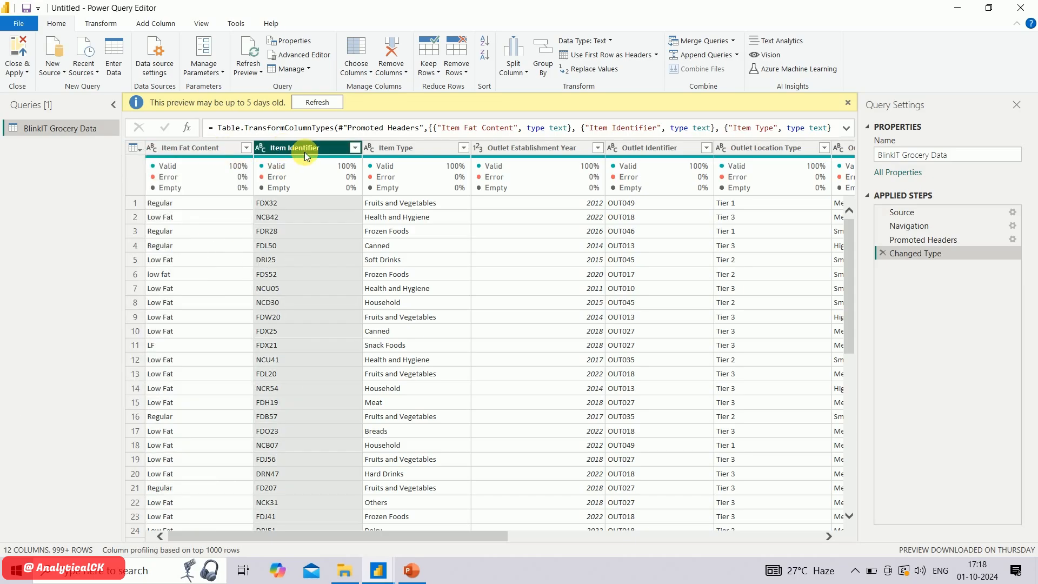
{"action": "left_click", "coordinate": [235, 151]}
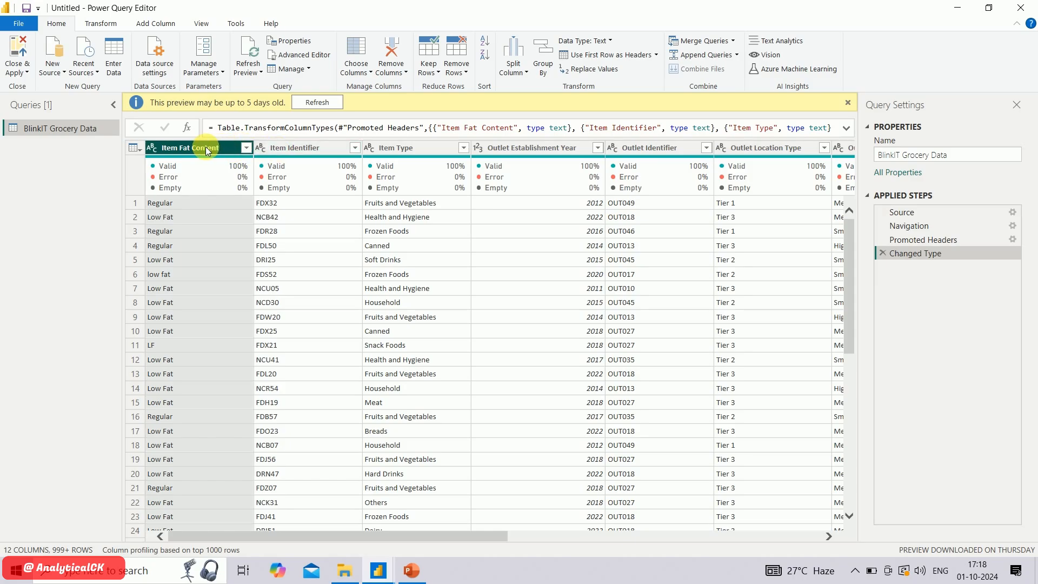
{"action": "right_click", "coordinate": [206, 149]}
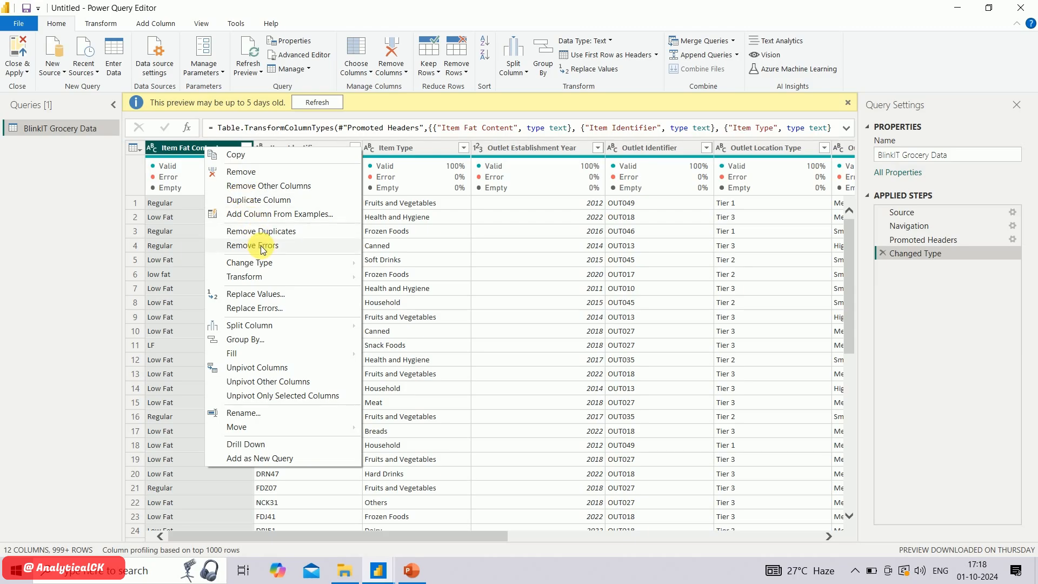
{"action": "left_click", "coordinate": [258, 294]}
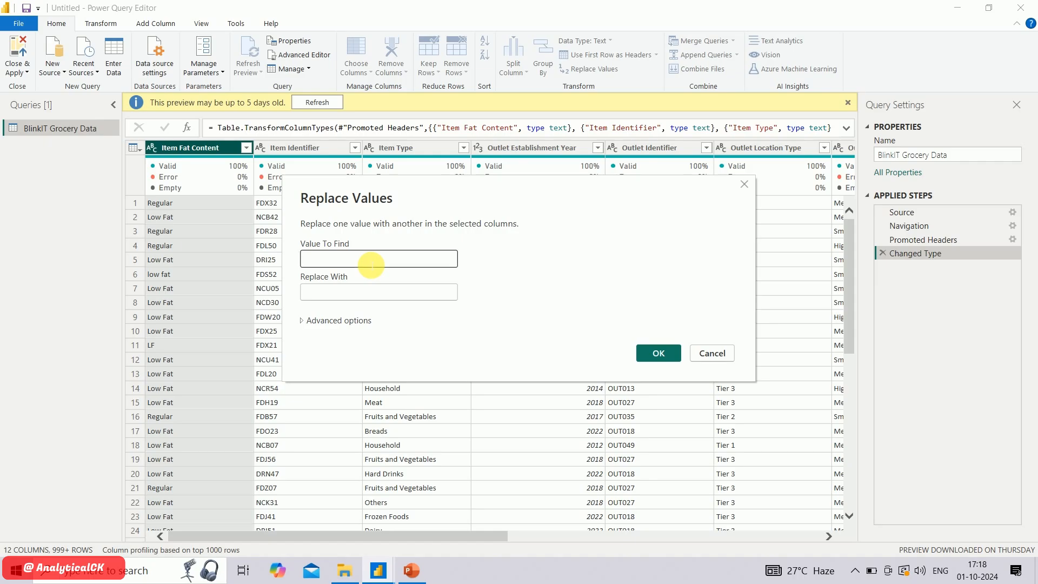
{"action": "type", "text": "LF"}
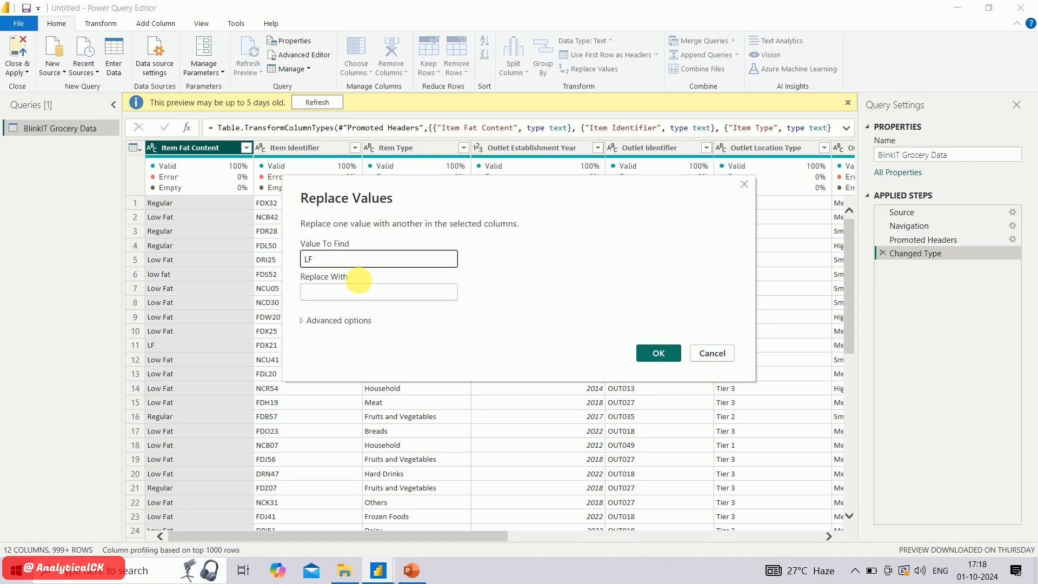
{"action": "left_click", "coordinate": [356, 298]}
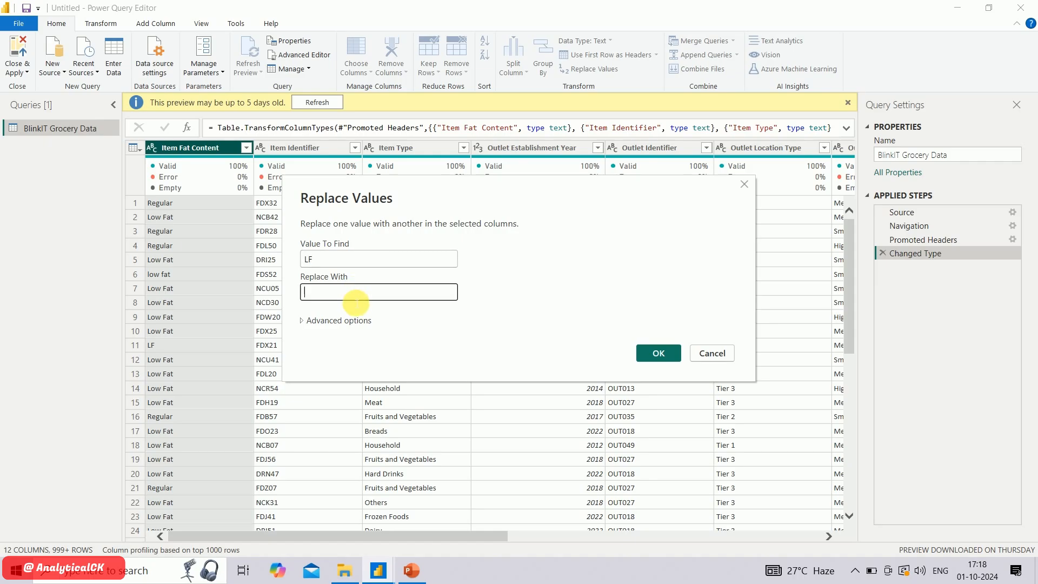
{"action": "type", "text": "Low fat"}
{"action": "key", "text": "BackSpace"}
{"action": "key", "text": "BackSpace"}
{"action": "type", "text": "Fat"}
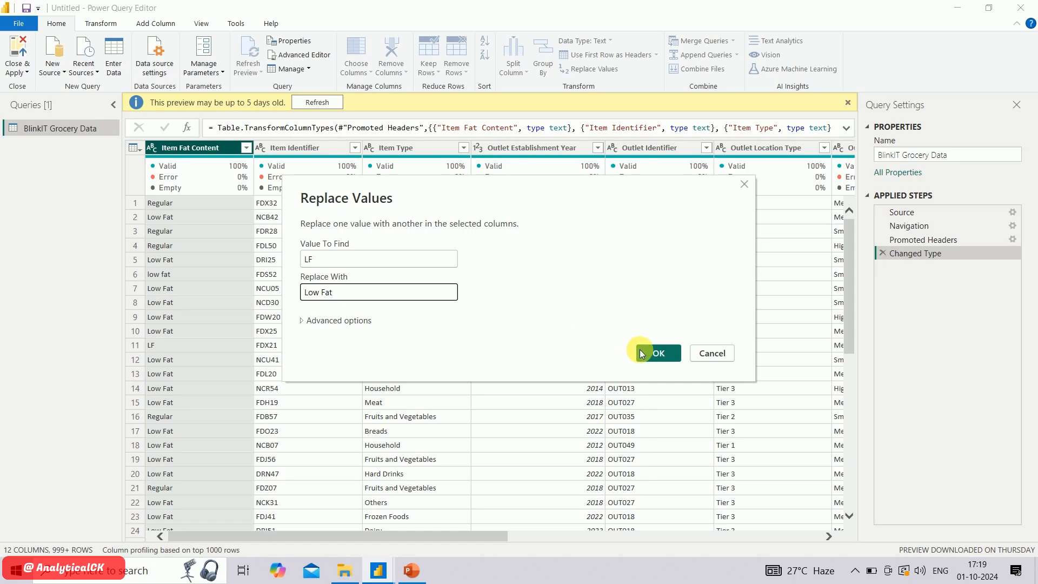
{"action": "left_click", "coordinate": [657, 352]}
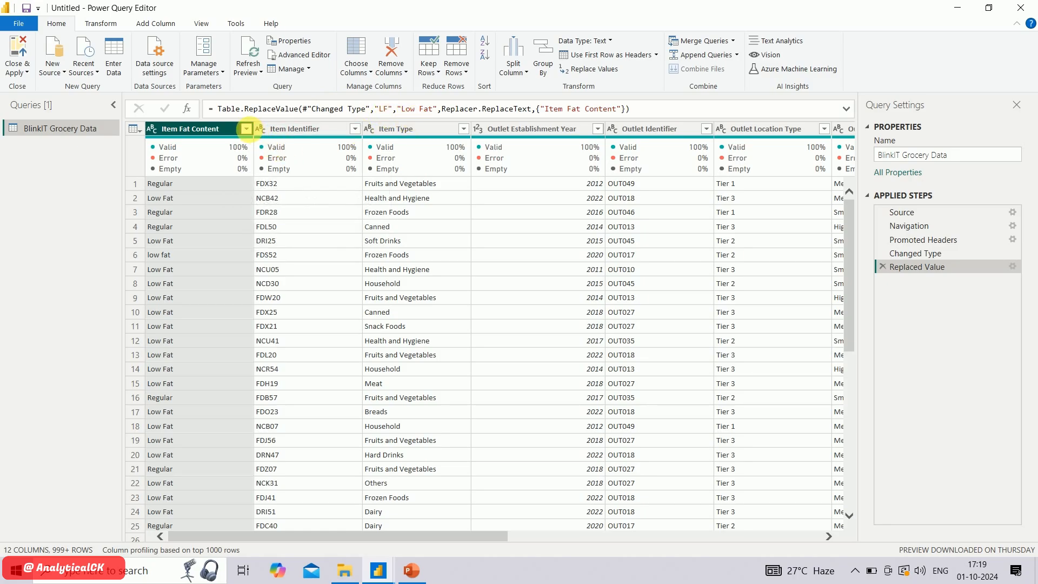
{"action": "left_click", "coordinate": [246, 129]}
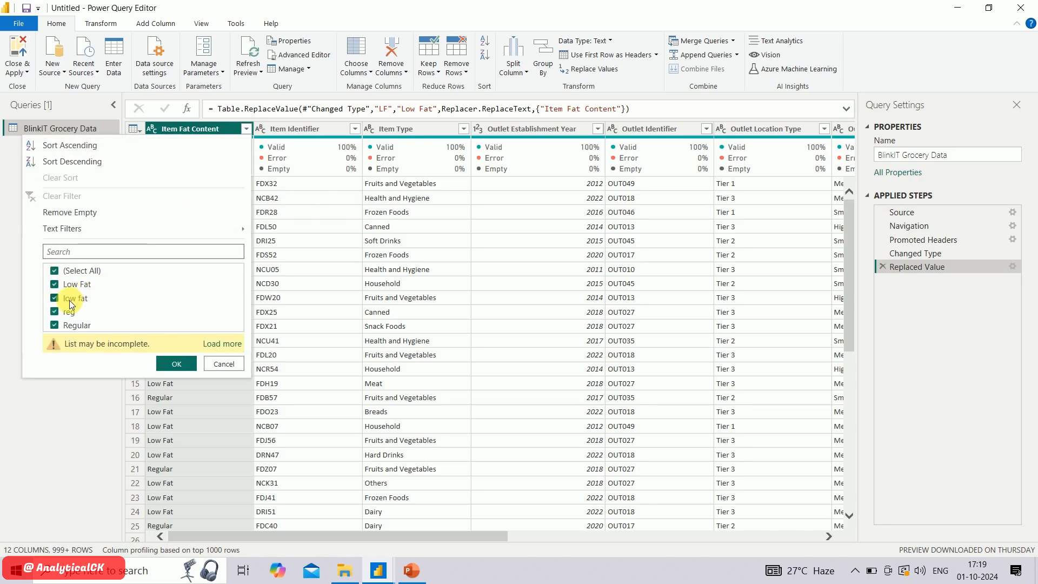
{"action": "left_click", "coordinate": [210, 364]}
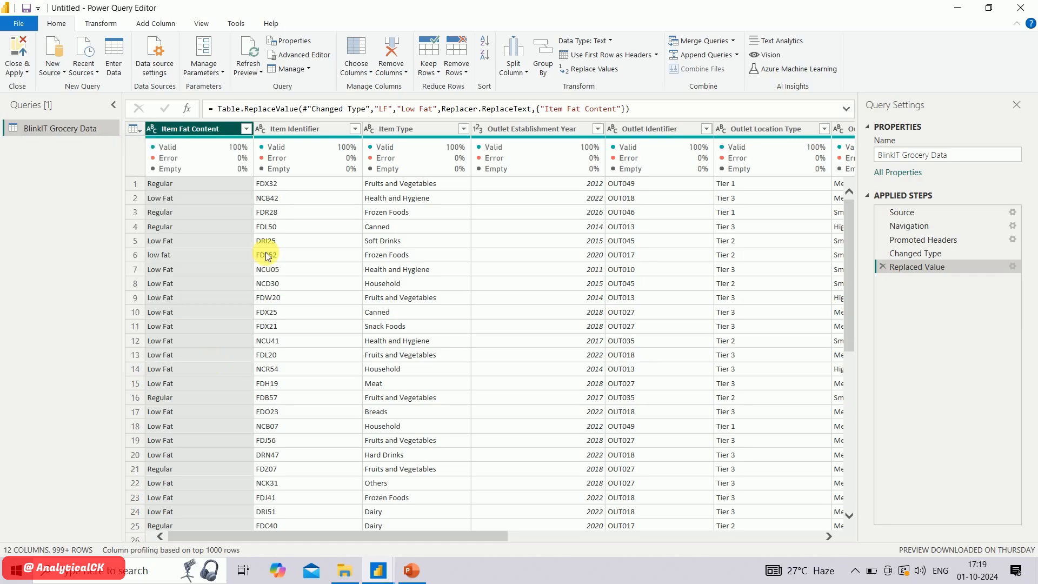
Replace the lowercase value low fat with Low Fat in the Item Fat Content column and review its distinct values
{"action": "right_click", "coordinate": [212, 132]}
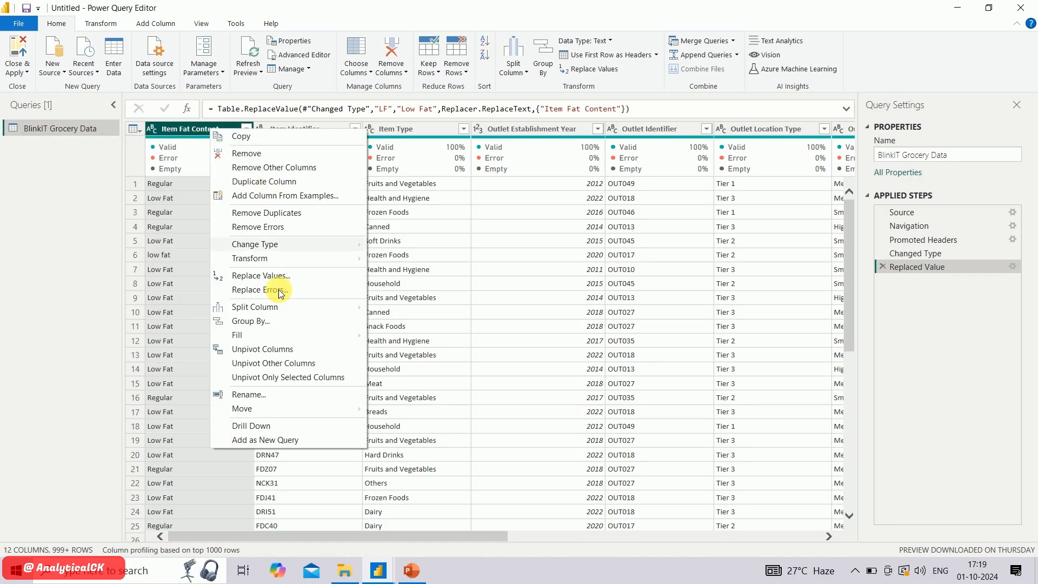
{"action": "left_click", "coordinate": [282, 275]}
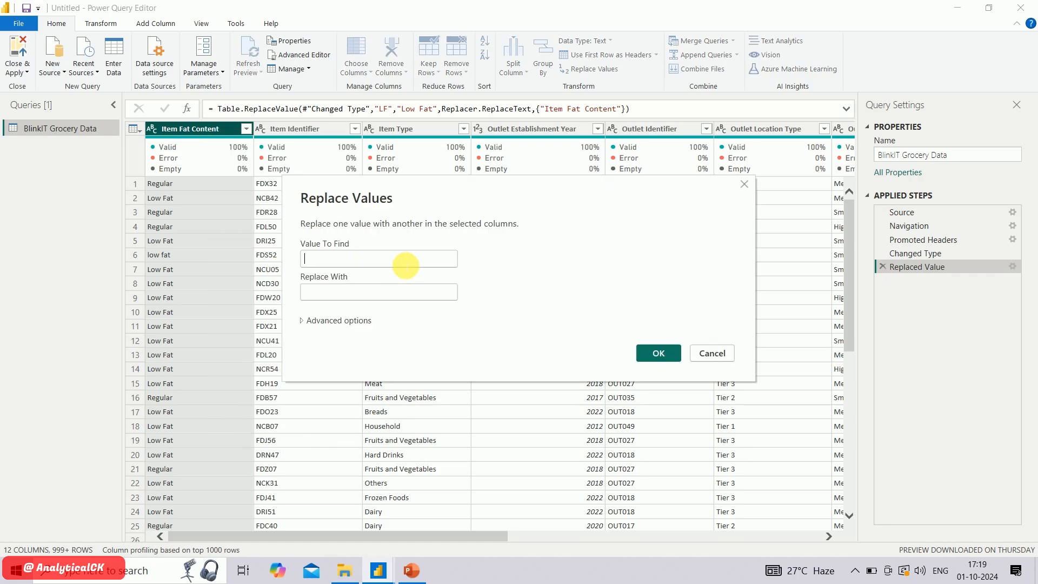
{"action": "type", "text": "low ft"}
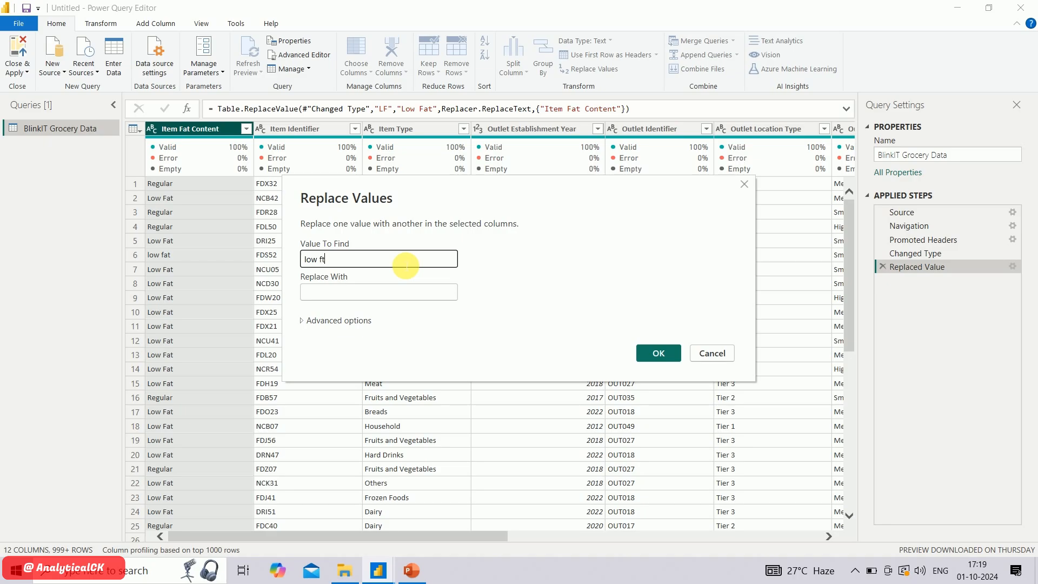
{"action": "key", "text": "BackSpace"}
{"action": "type", "text": "at"}
{"action": "left_click", "coordinate": [398, 295]}
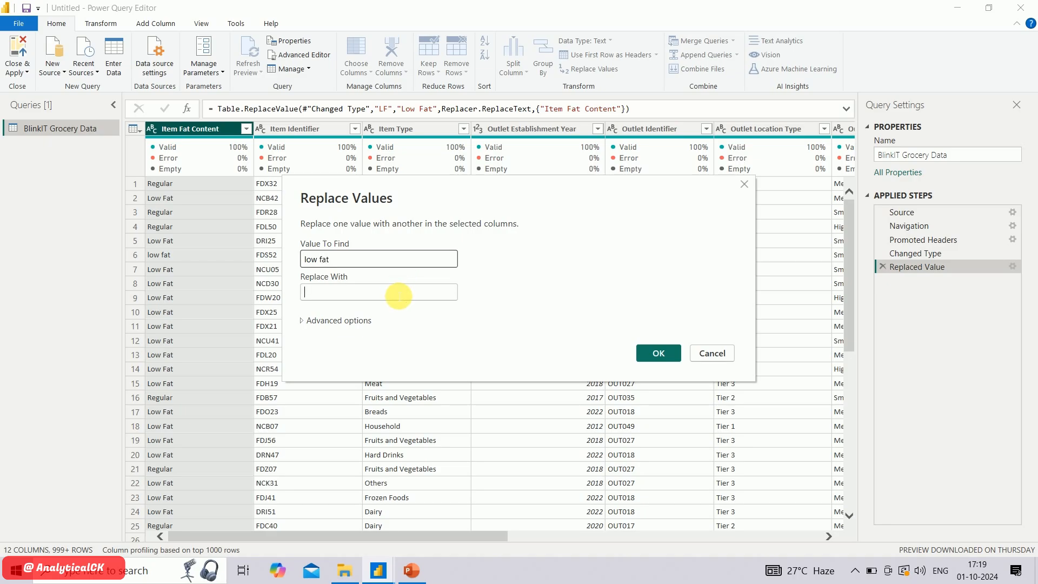
{"action": "type", "text": "Low"}
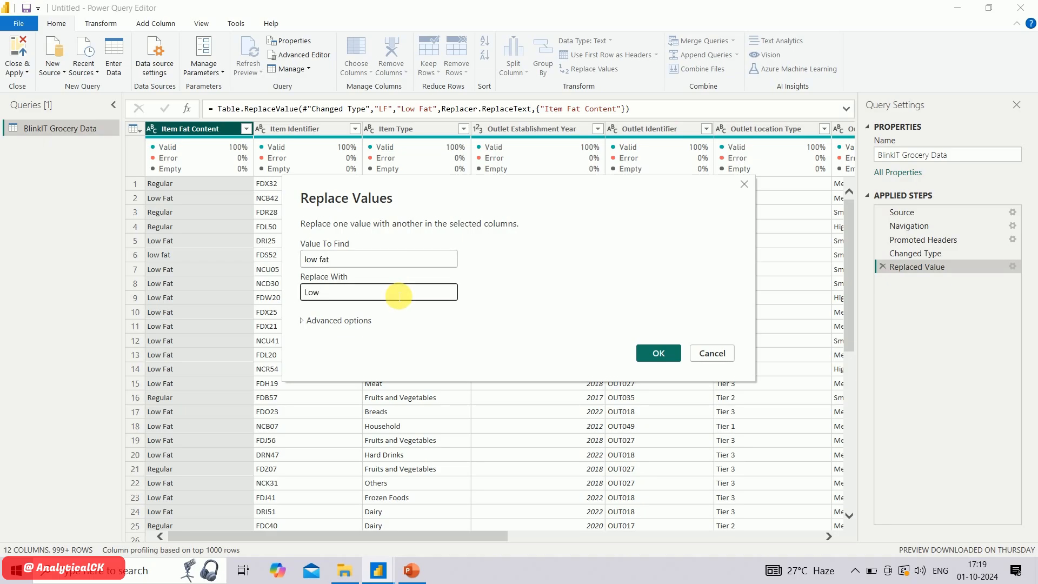
{"action": "type", "text": " Fat"}
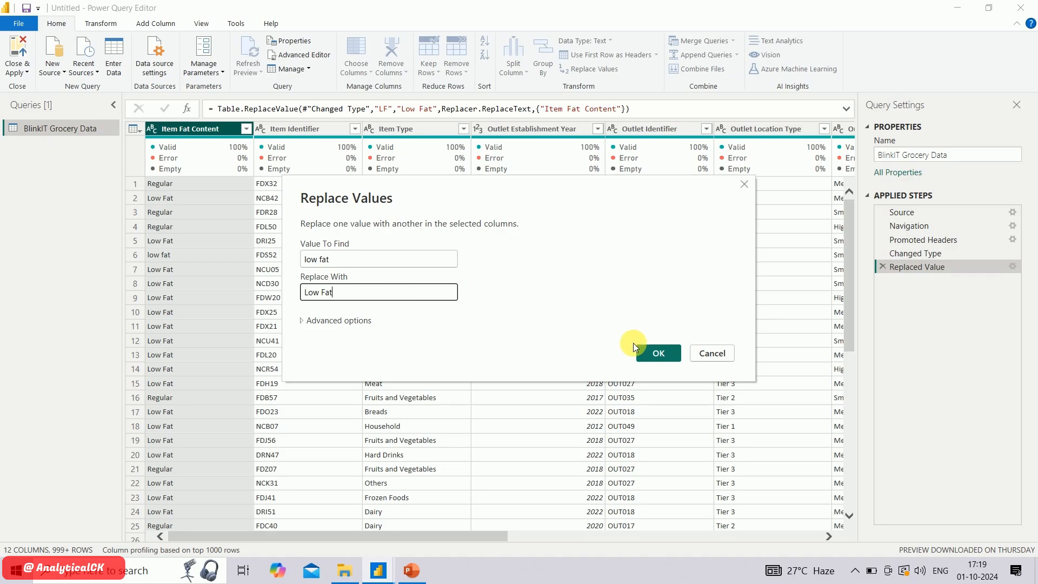
{"action": "left_click", "coordinate": [669, 353]}
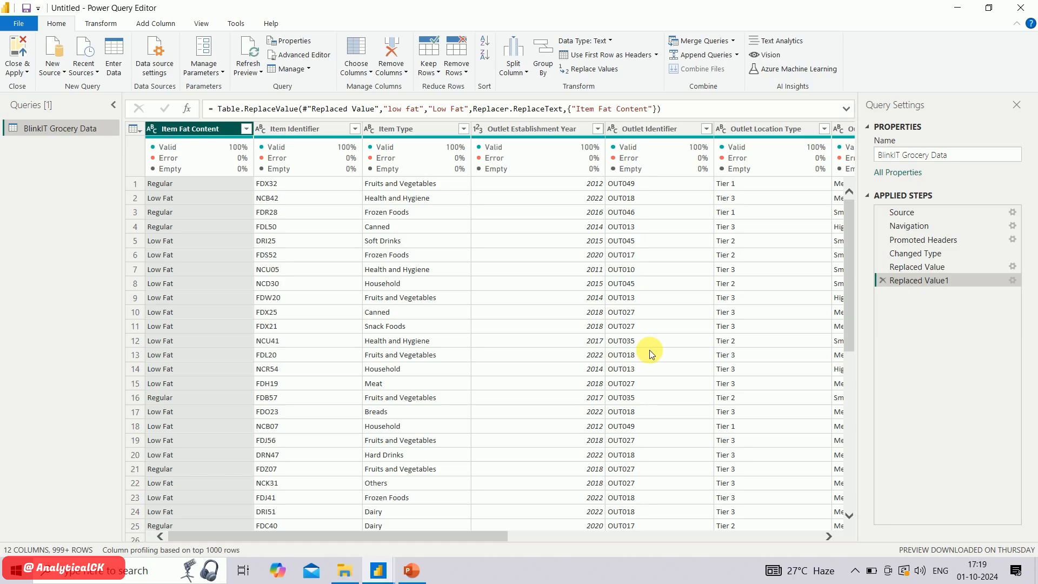
{"action": "left_click", "coordinate": [246, 129]}
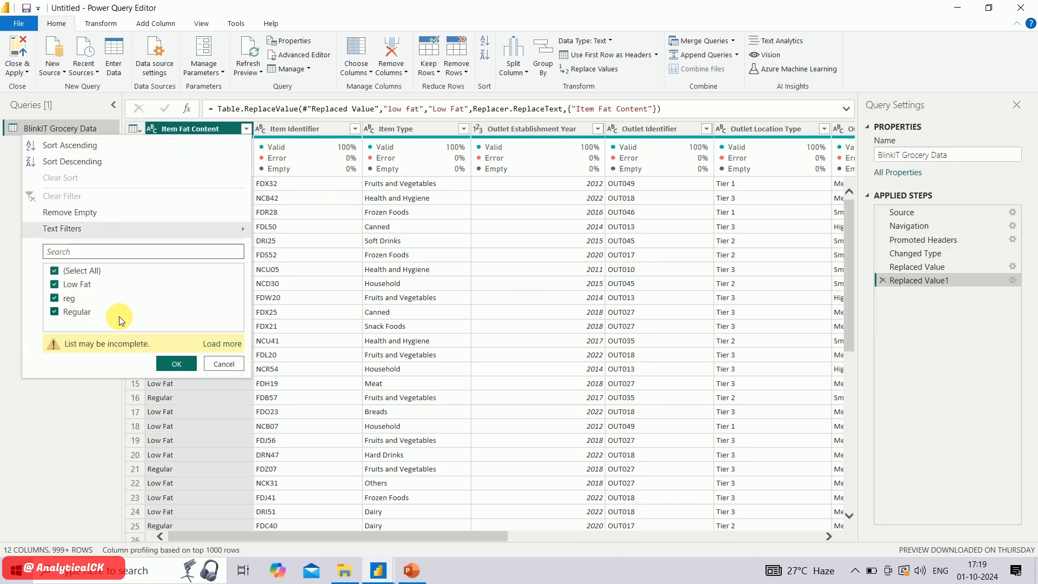
{"action": "left_click", "coordinate": [223, 364]}
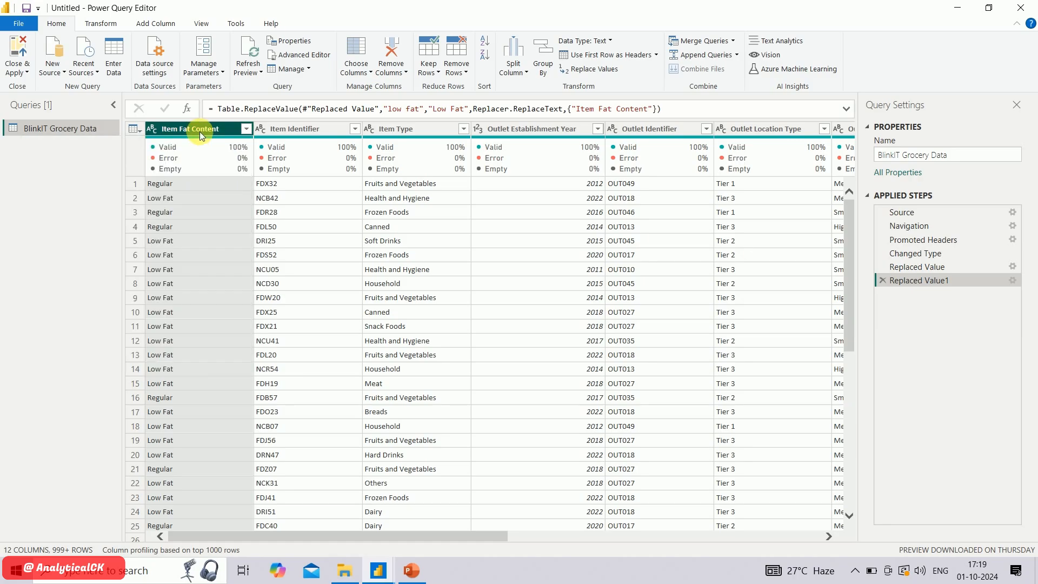
Replace the value reg with Regular in the Item Fat Content column and verify its filter list without filtering
{"action": "right_click", "coordinate": [199, 130]}
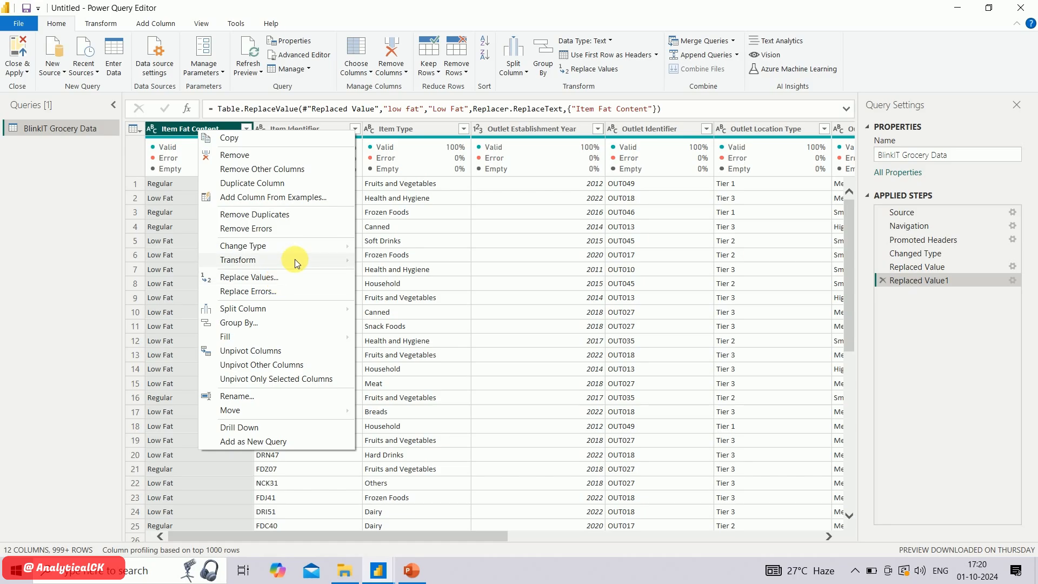
{"action": "mouse_move", "coordinate": [296, 262]}
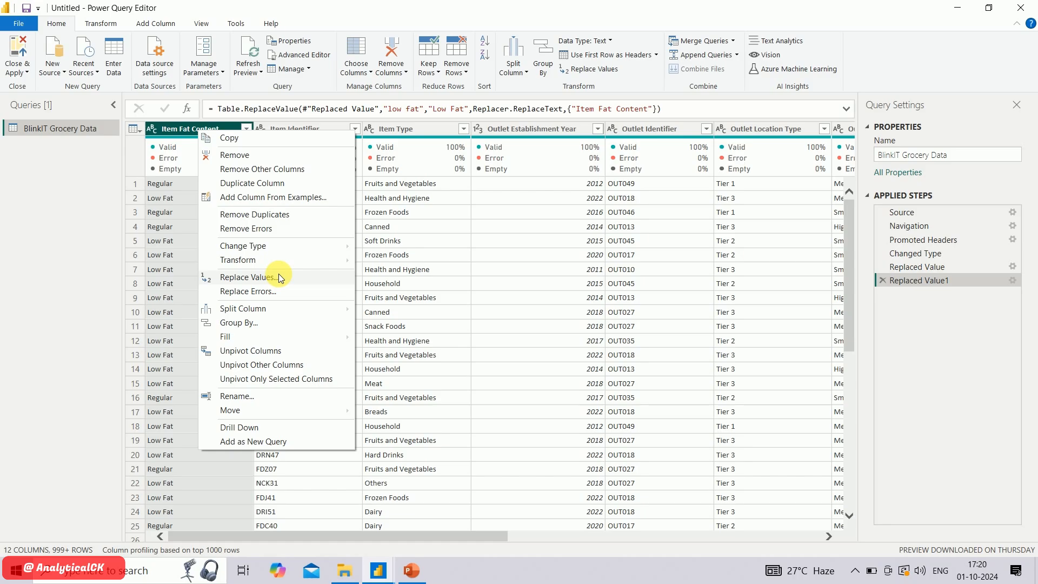
{"action": "left_click", "coordinate": [278, 275]}
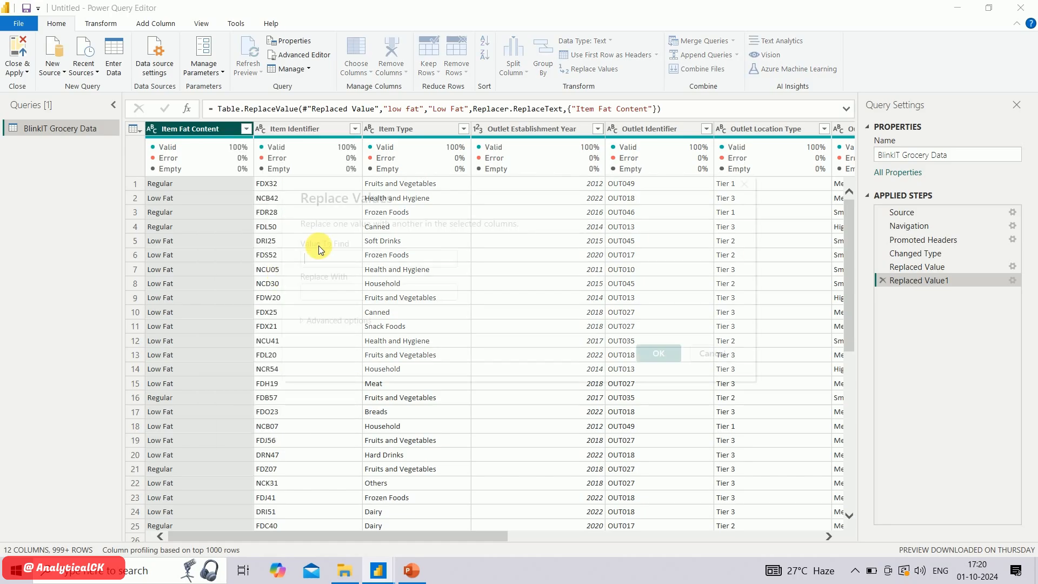
{"action": "left_click", "coordinate": [413, 261]}
{"action": "type", "text": "reg"}
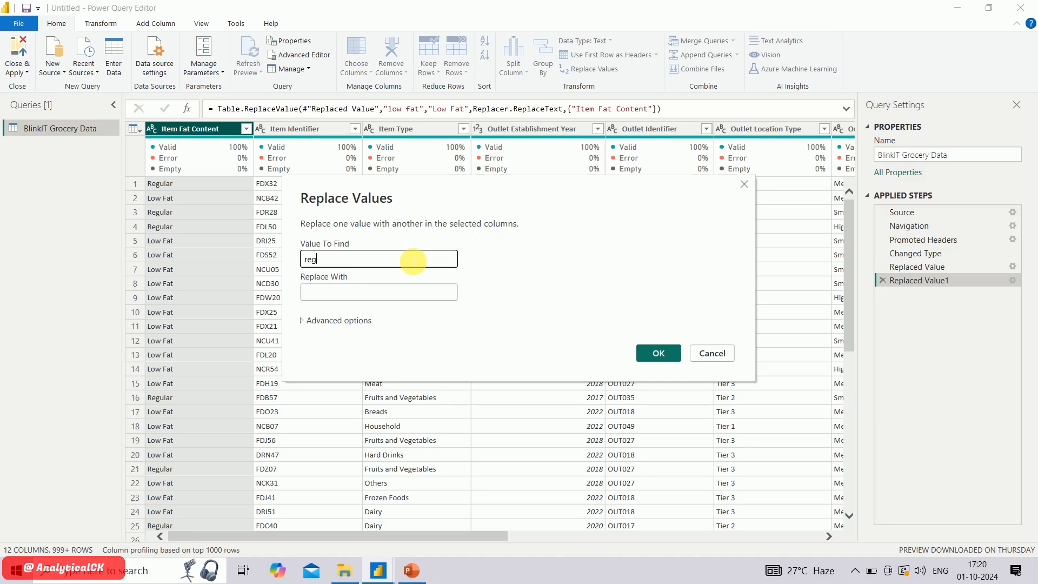
{"action": "left_click", "coordinate": [401, 297]}
{"action": "type", "text": "R"}
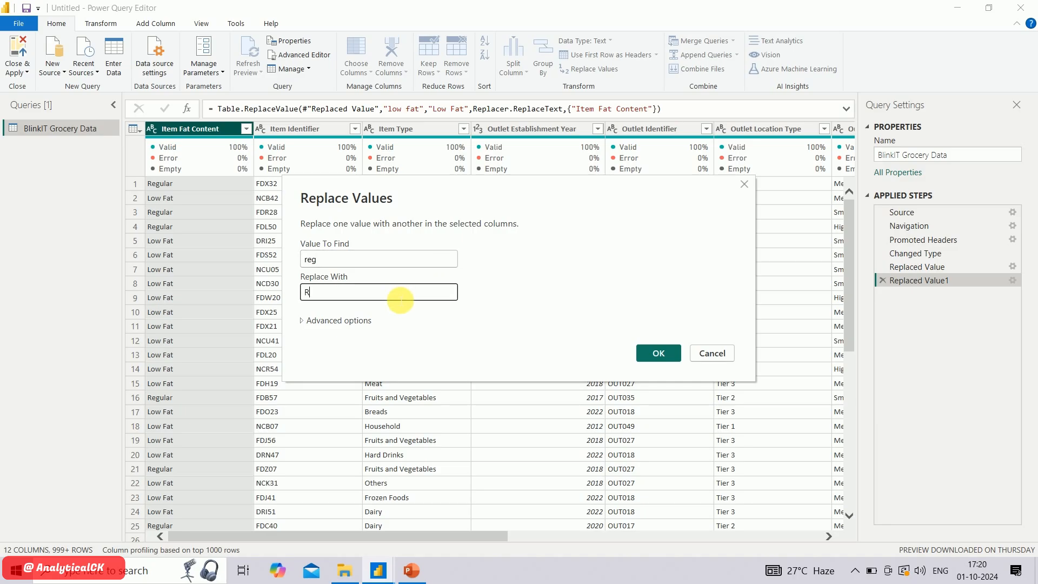
{"action": "type", "text": "egualr"}
{"action": "key", "text": "BackSpace"}
{"action": "key", "text": "BackSpace"}
{"action": "key", "text": "BackSpace"}
{"action": "type", "text": "l"}
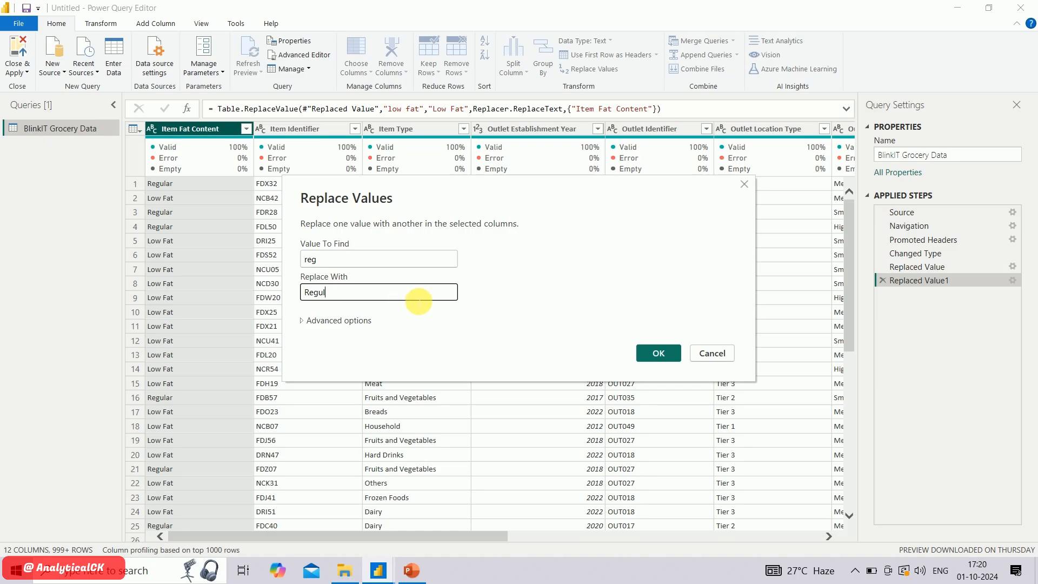
{"action": "type", "text": "ar"}
{"action": "left_click", "coordinate": [645, 359]}
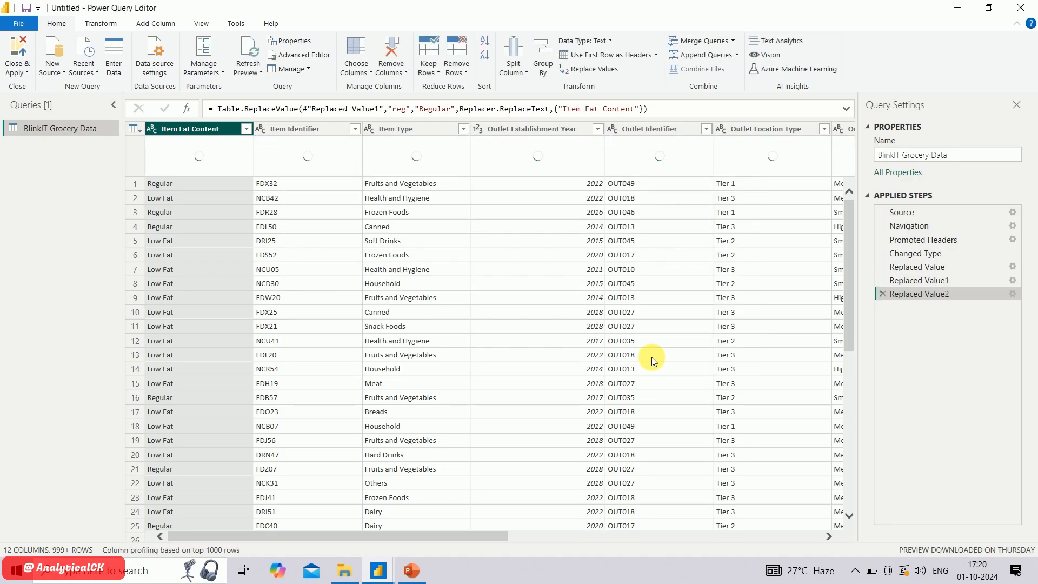
{"action": "left_click", "coordinate": [246, 129]}
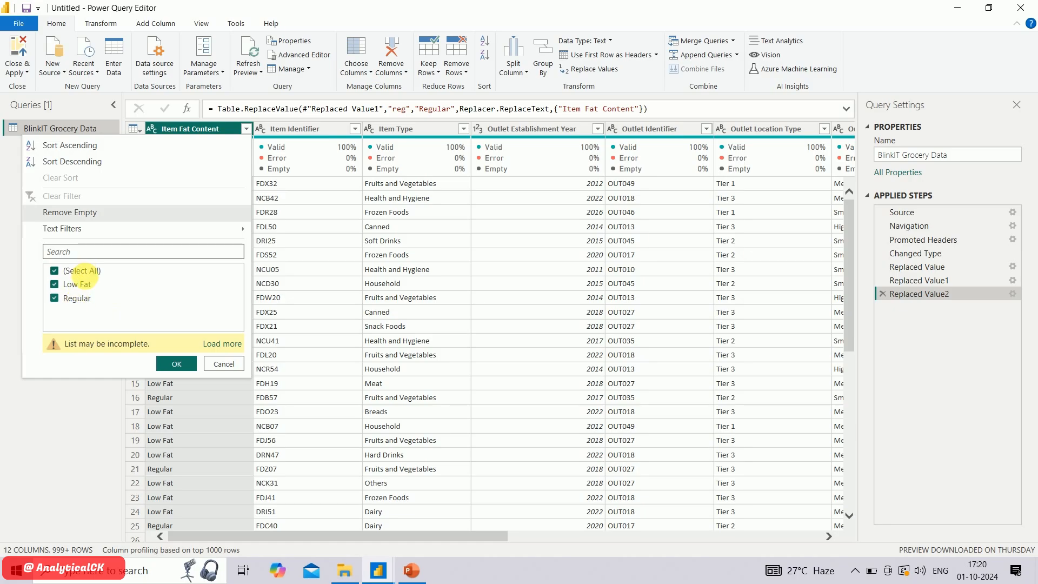
{"action": "left_click", "coordinate": [224, 365]}
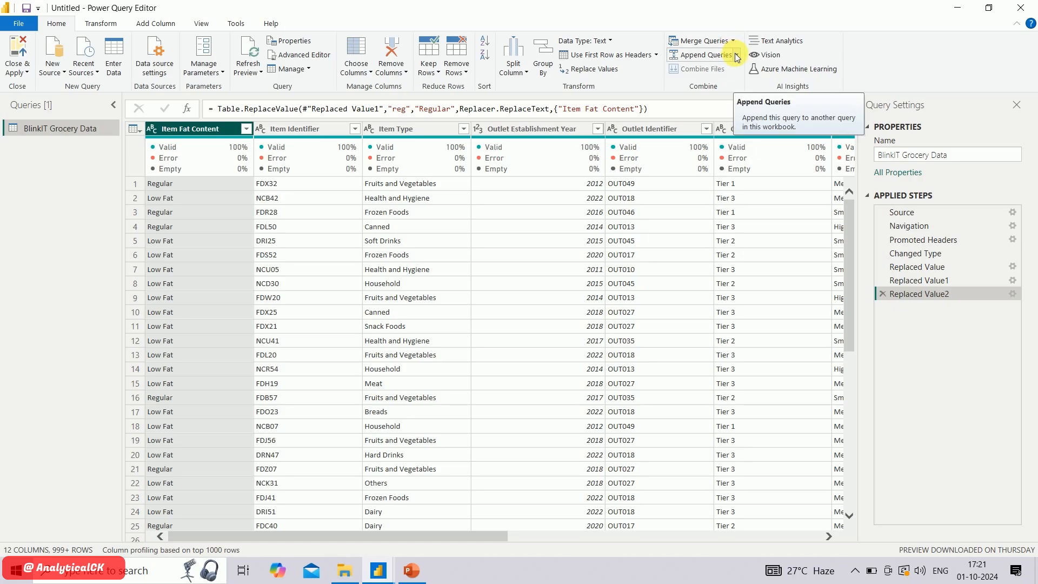
{"action": "left_click", "coordinate": [107, 23]}
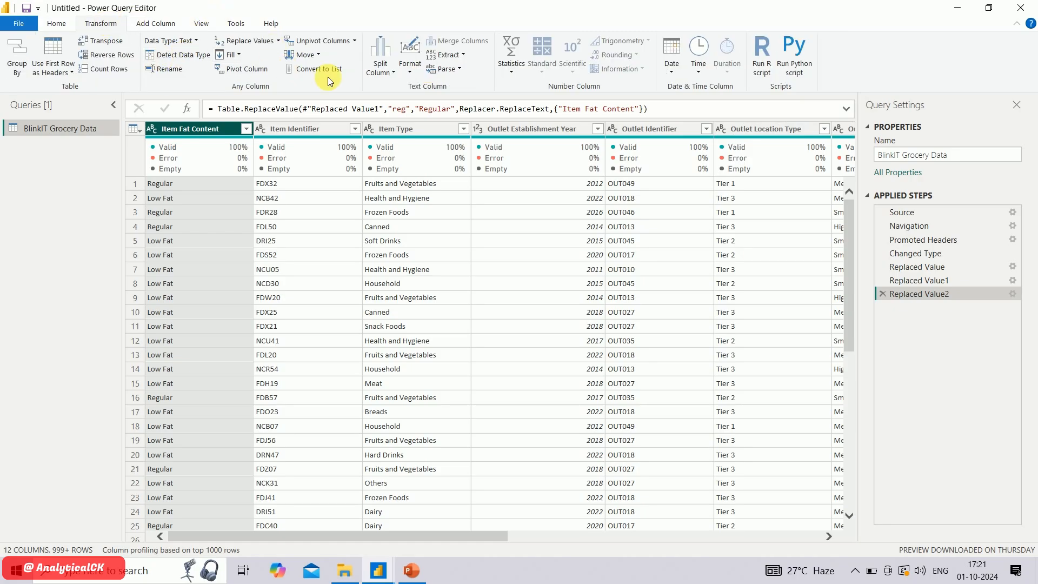
{"action": "left_click", "coordinate": [166, 25]}
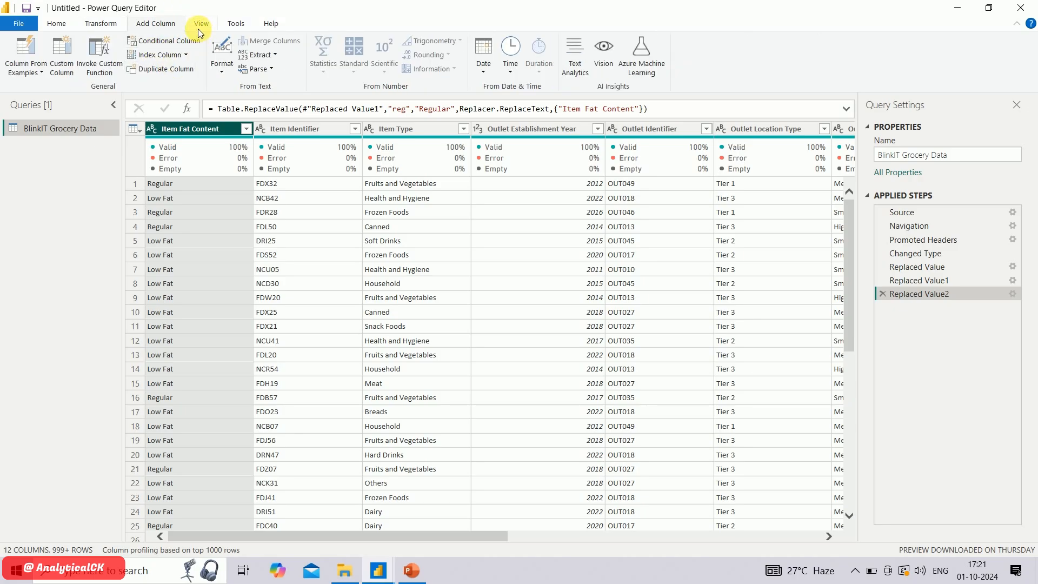
{"action": "left_click", "coordinate": [66, 27]}
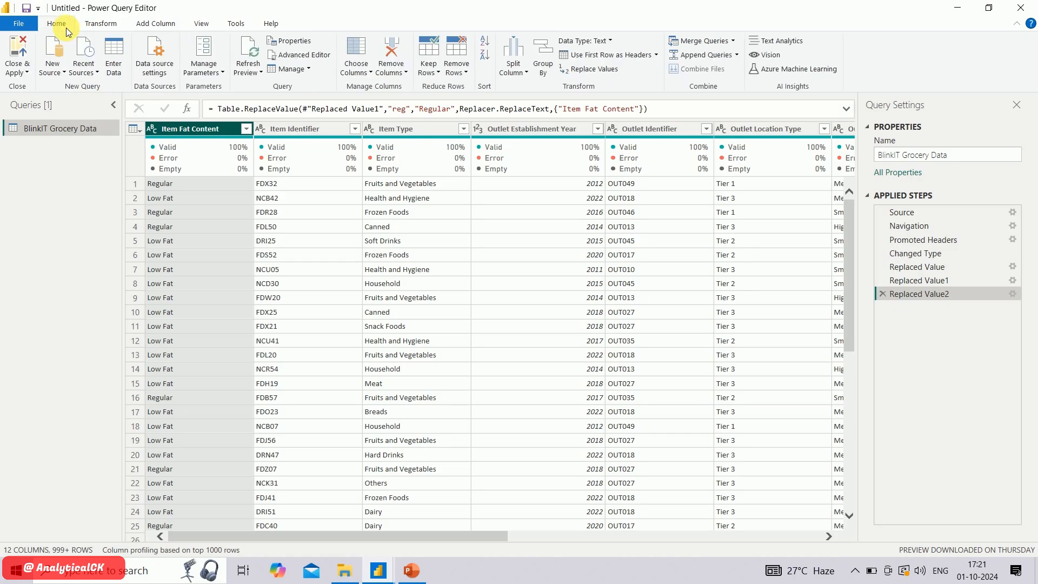
Apply the Power Query changes to the data model and close the query editor
{"action": "mouse_move", "coordinate": [236, 150]}
{"action": "left_click", "coordinate": [26, 72]}
{"action": "left_click", "coordinate": [54, 87]}
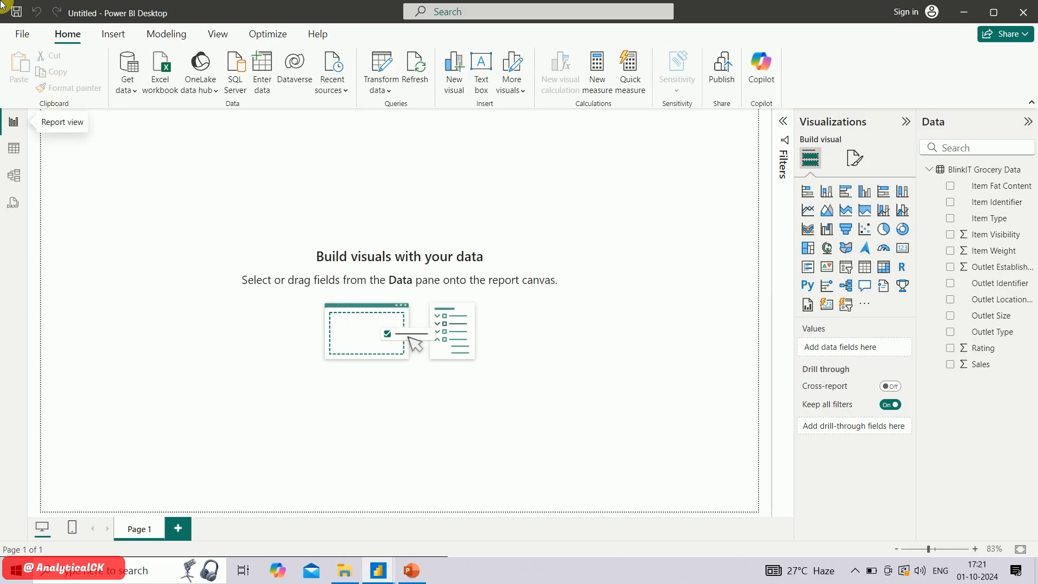
Check the Item Fat Content filter values in Table view without filtering, and return to Report view
{"action": "left_click", "coordinate": [14, 148]}
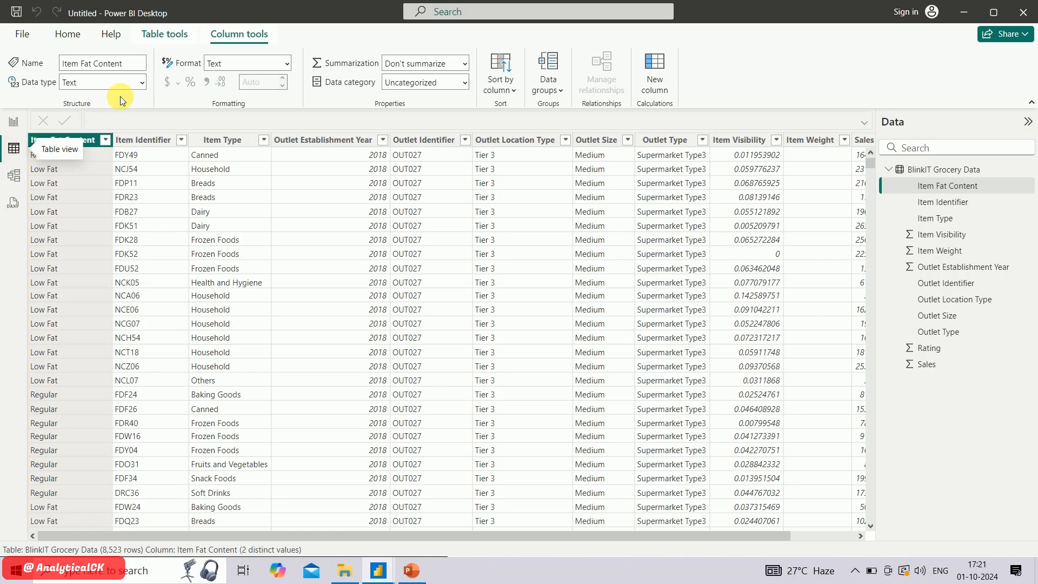
{"action": "left_click", "coordinate": [106, 140]}
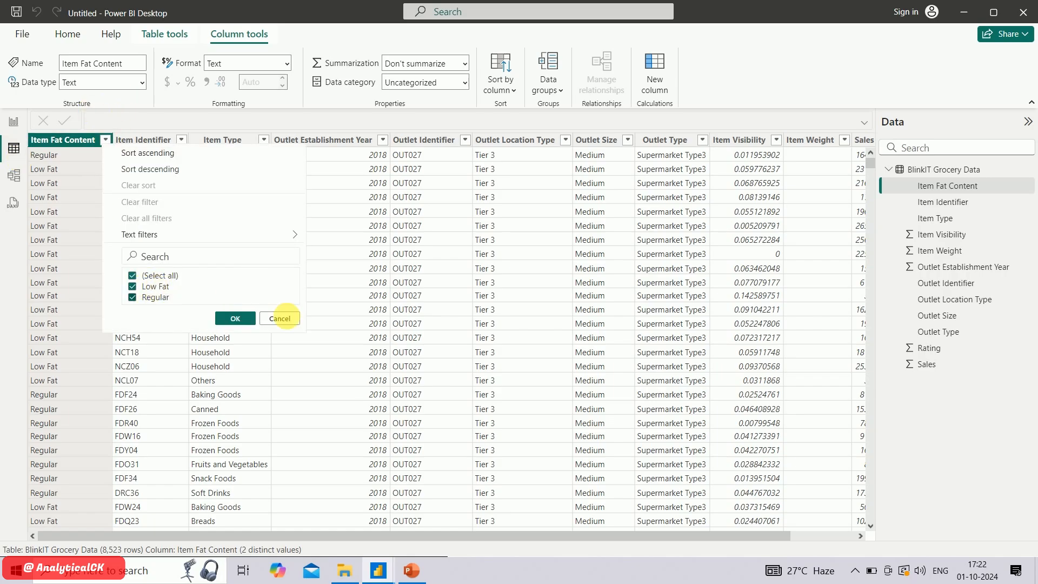
{"action": "left_click", "coordinate": [294, 321]}
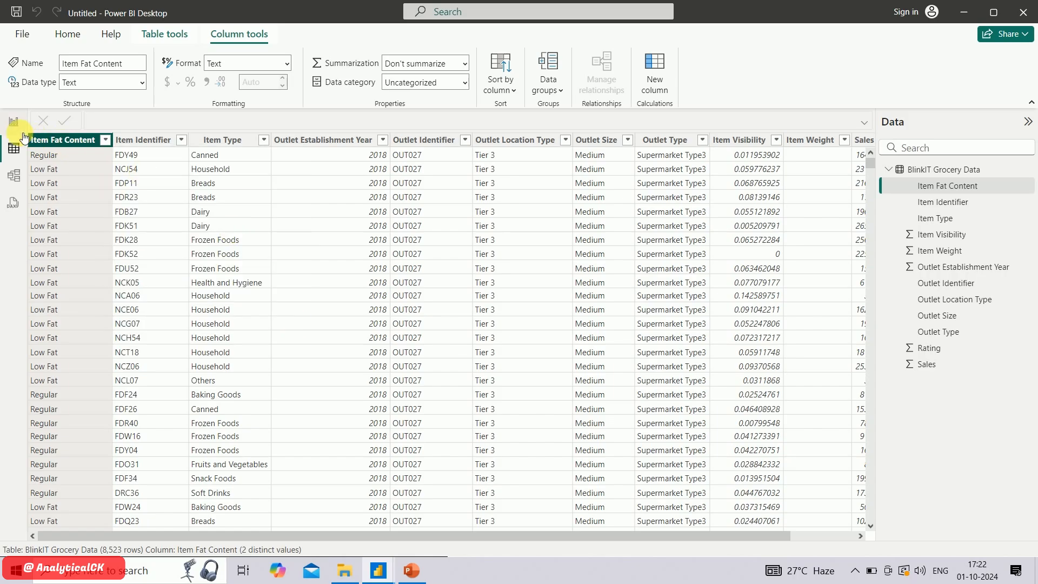
{"action": "left_click", "coordinate": [13, 121]}
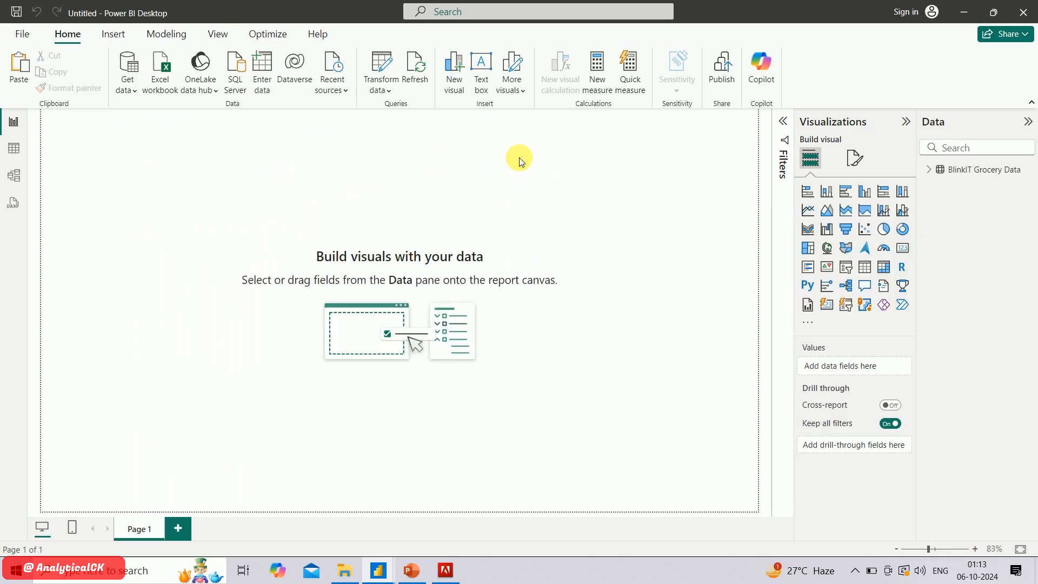
Insert a shape with both top corners rounded (Rounded tab, both top) on the report page
{"action": "left_click", "coordinate": [114, 35]}
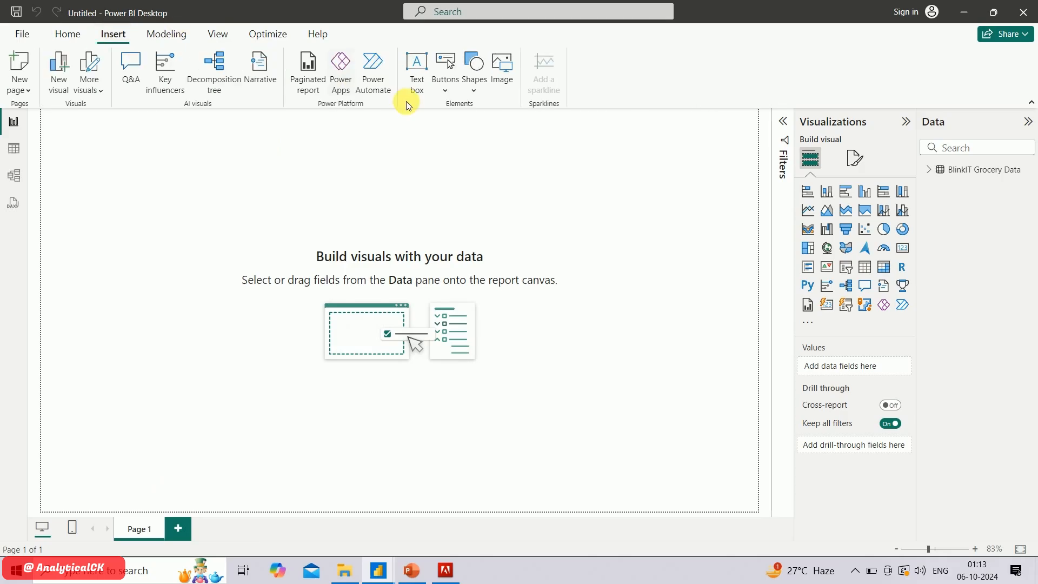
{"action": "left_click", "coordinate": [475, 93]}
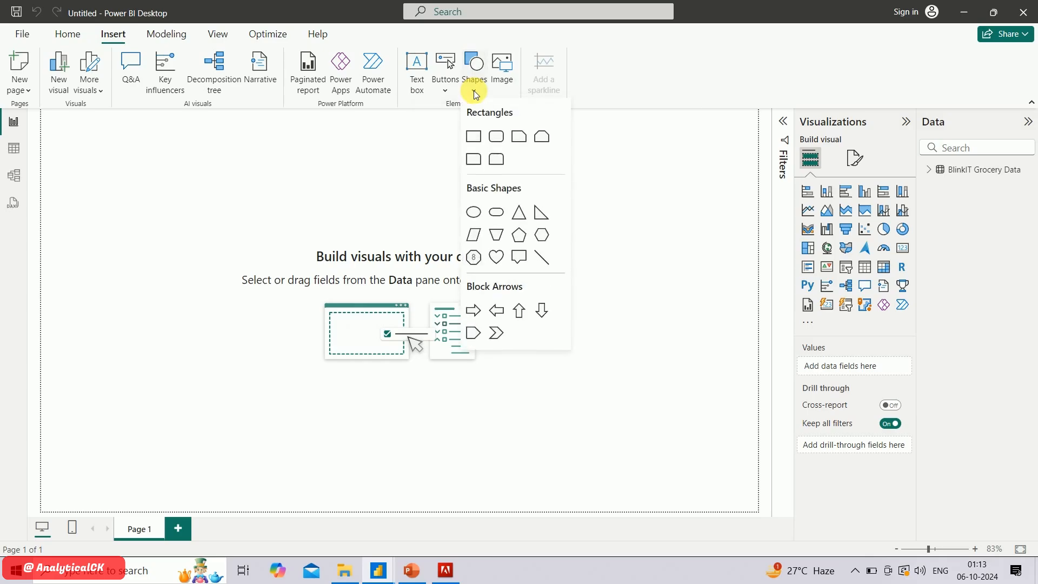
{"action": "left_click", "coordinate": [497, 160]}
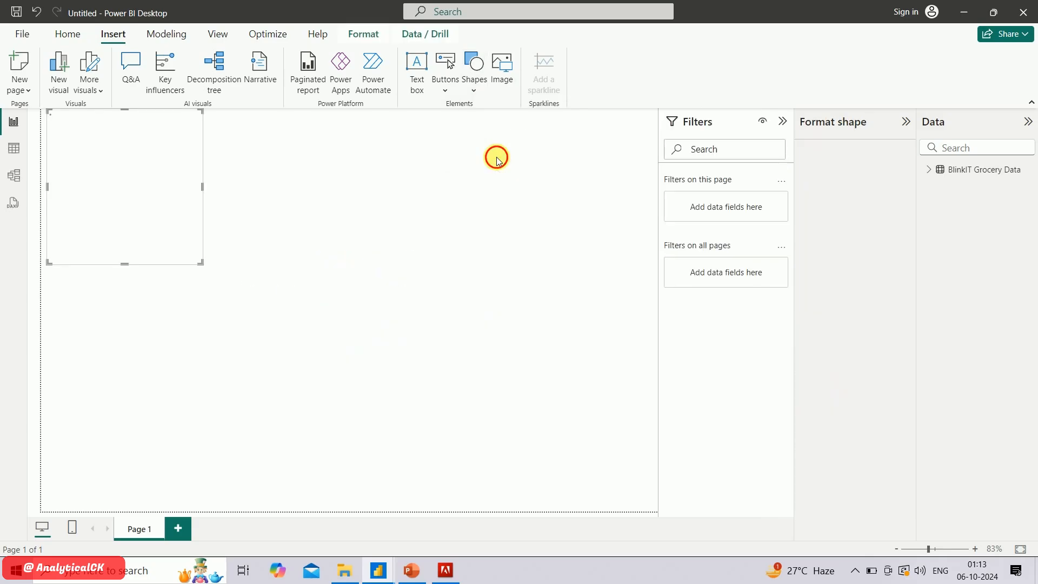
{"action": "left_click", "coordinate": [253, 242]}
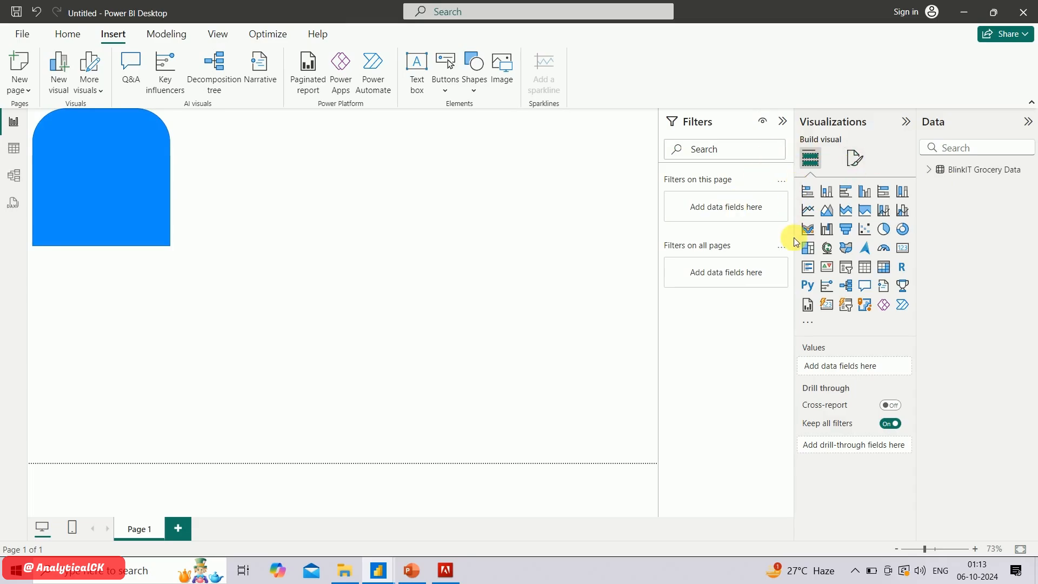
Set the rounded tab shape's own rotation to 90°, leaving the overall and text rotation alone
{"action": "left_click", "coordinate": [853, 159]}
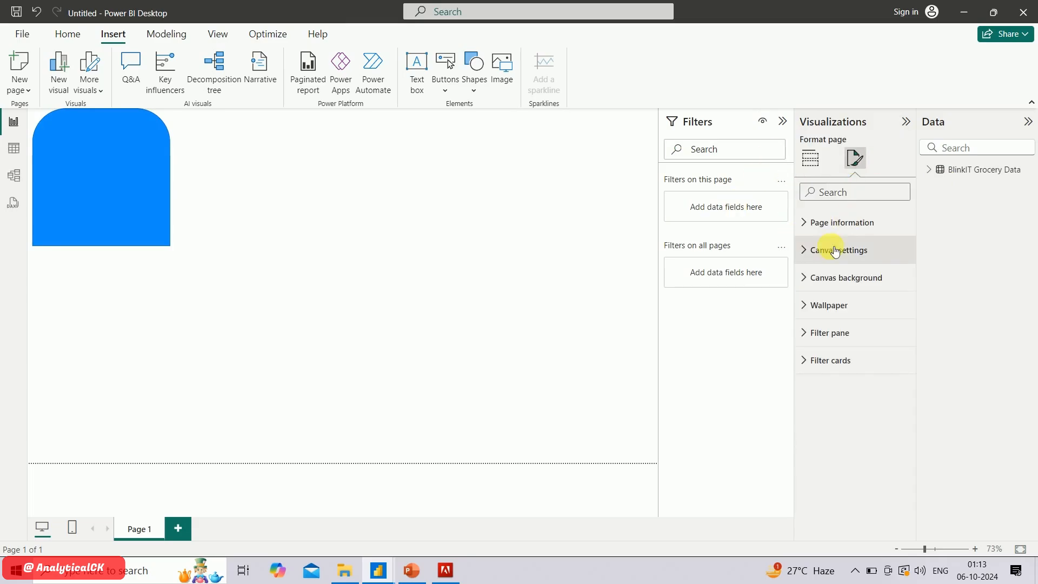
{"action": "left_click", "coordinate": [173, 183]}
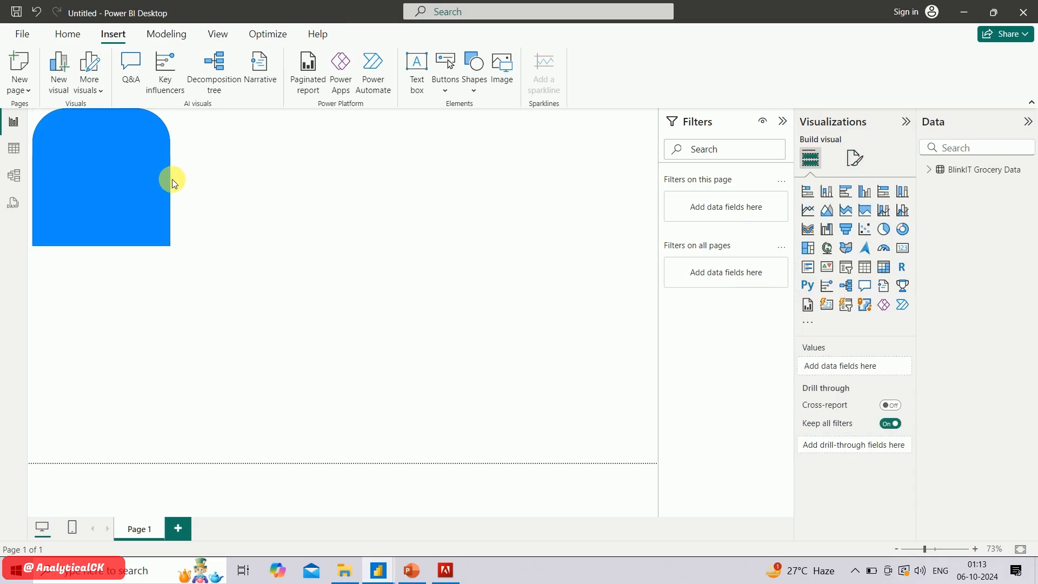
{"action": "left_click", "coordinate": [152, 183]}
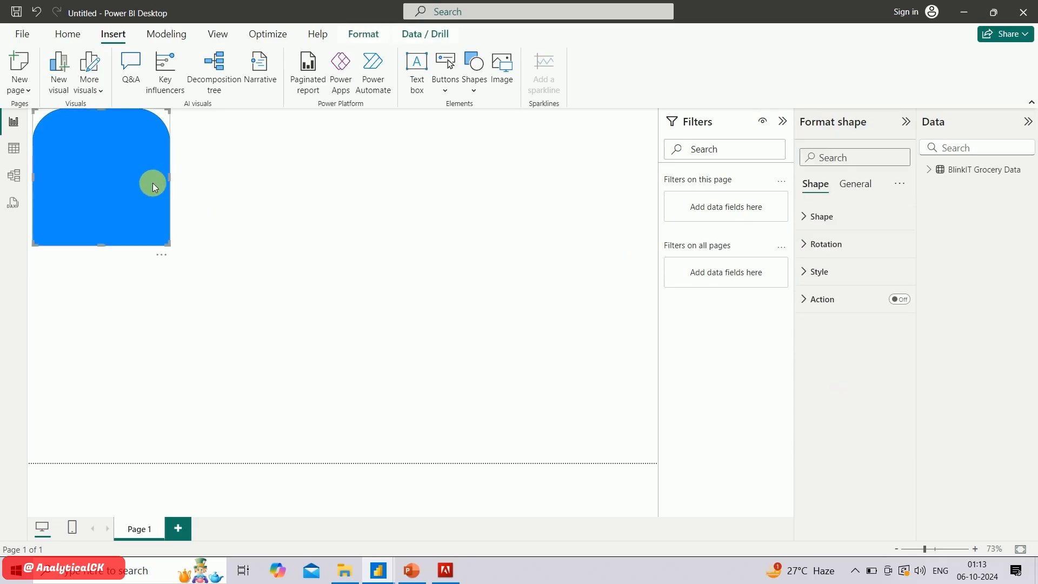
{"action": "left_click", "coordinate": [809, 248]}
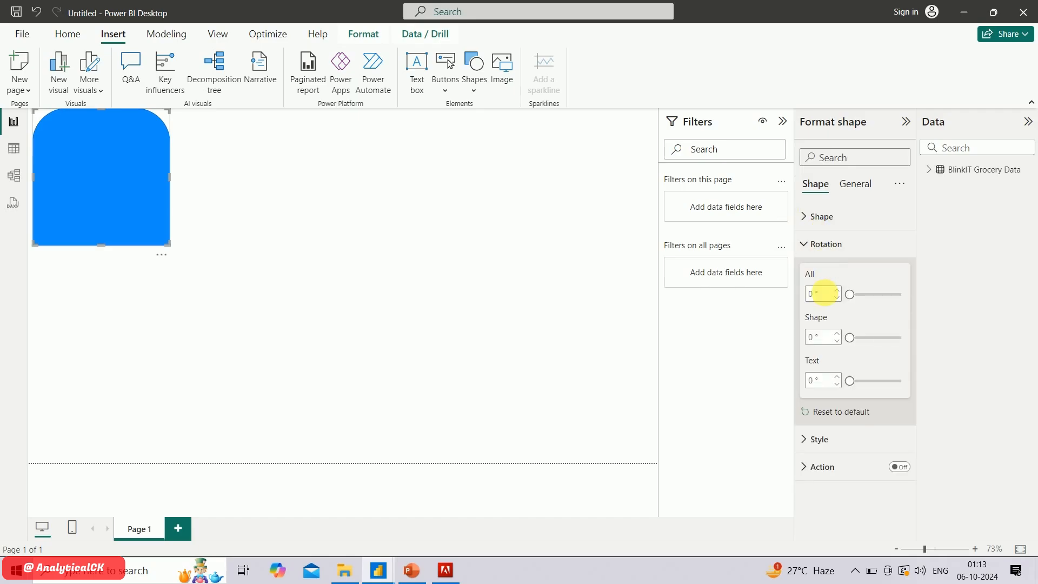
{"action": "left_click", "coordinate": [819, 337]}
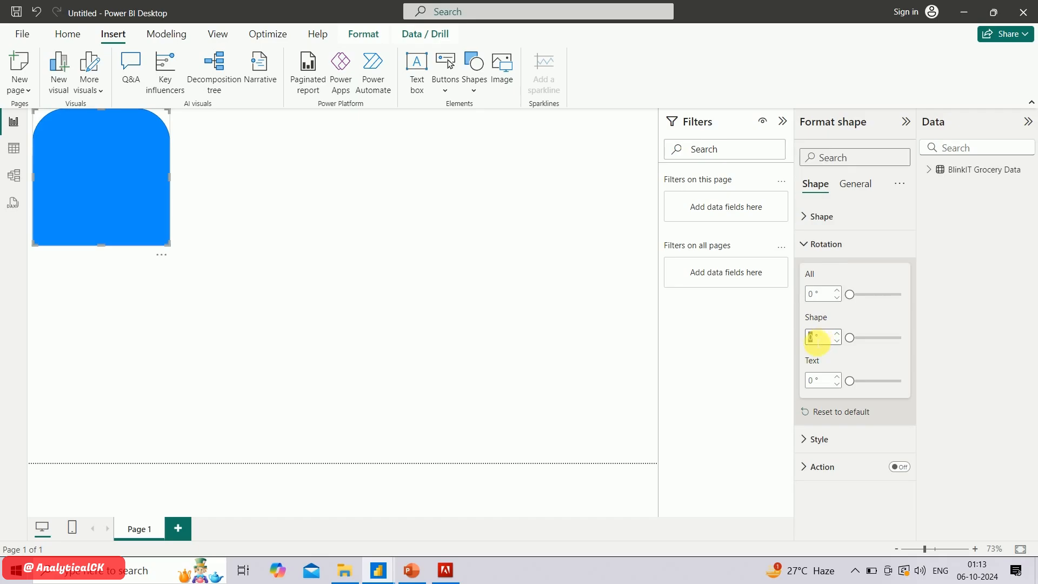
{"action": "type", "text": "90"}
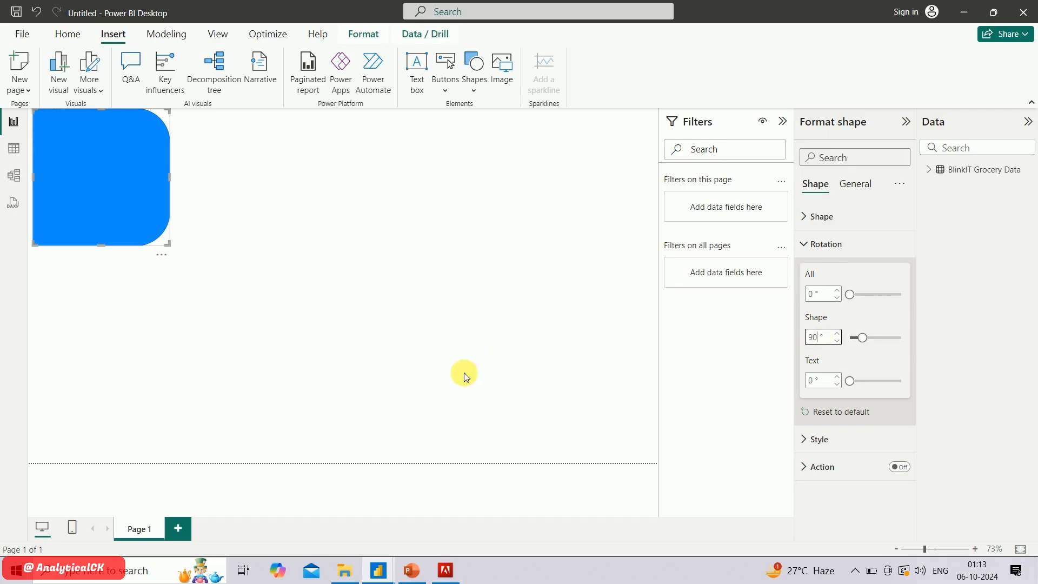
Resize the rotated shape into a tall, narrow sidebar spanning nearly the full height of the page
{"action": "left_click", "coordinate": [102, 248]}
{"action": "left_click", "coordinate": [101, 244]}
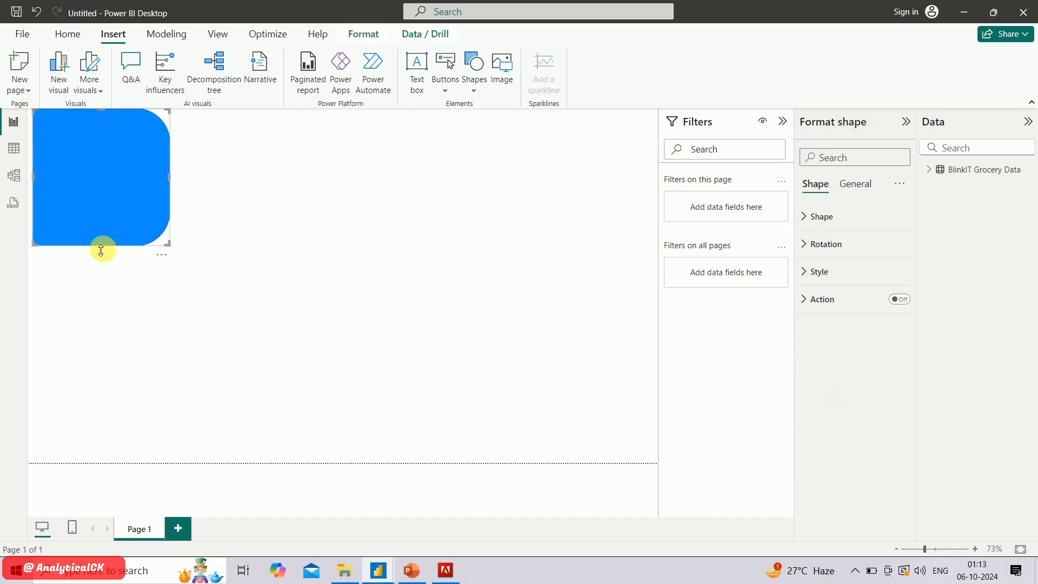
{"action": "left_click_drag", "start_coordinate": [101, 250], "coordinate": [77, 456]}
{"action": "left_click_drag", "start_coordinate": [175, 282], "coordinate": [132, 283]}
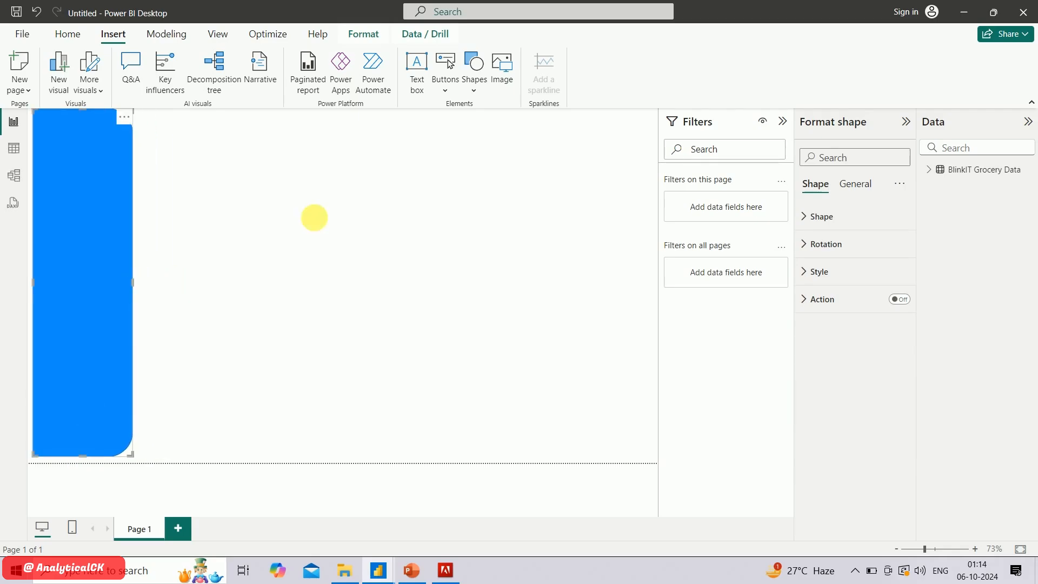
Set the sidebar shape's fill to the custom colour #FFD200
{"action": "left_click", "coordinate": [804, 271]}
{"action": "left_click", "coordinate": [830, 341]}
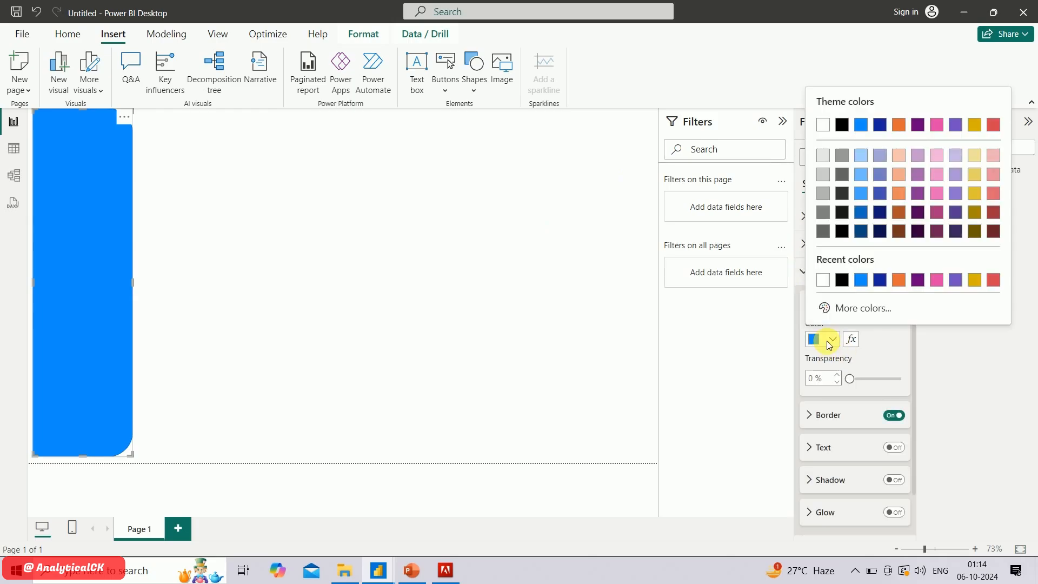
{"action": "left_click", "coordinate": [852, 307]}
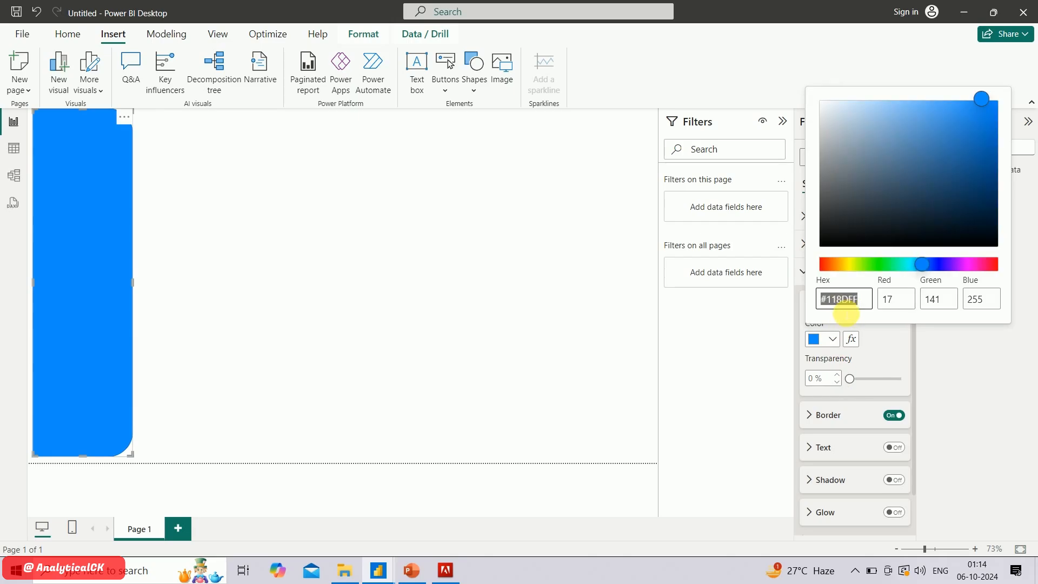
{"action": "type", "text": "#ffd200"}
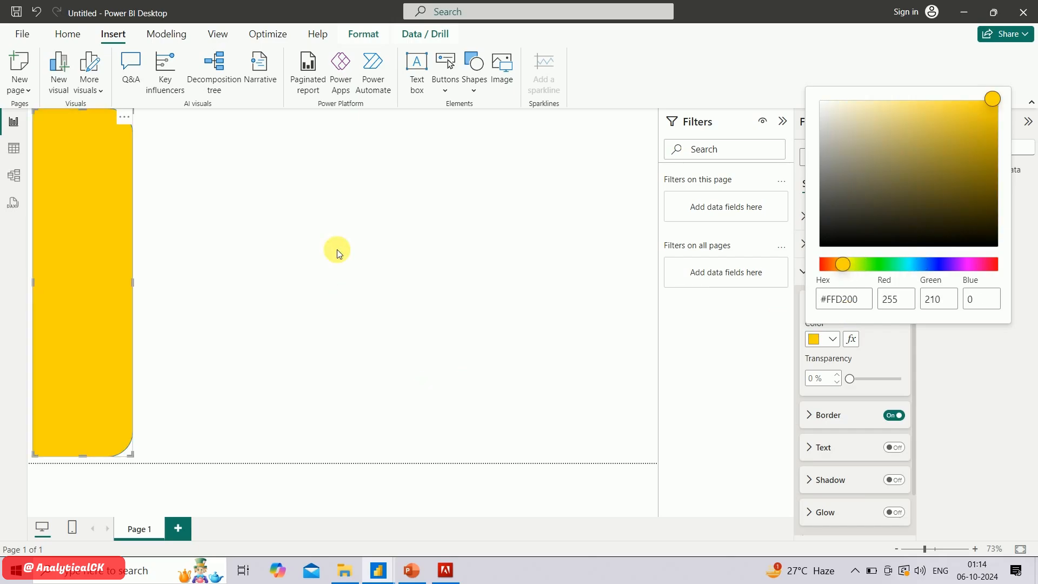
{"action": "left_click", "coordinate": [336, 250]}
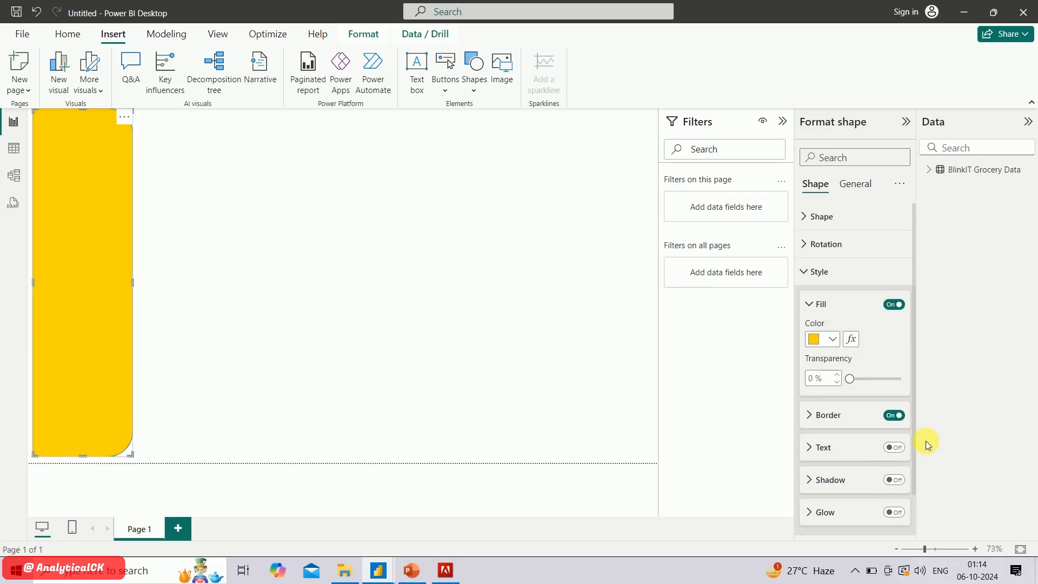
Turn on the sidebar shape's shadow and turn off its border
{"action": "left_click", "coordinate": [894, 481]}
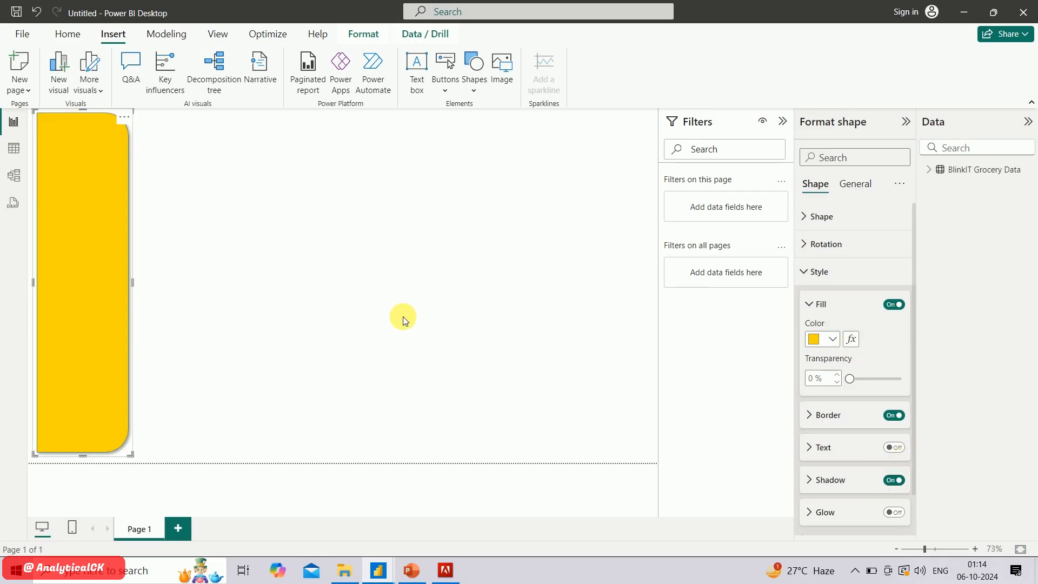
{"action": "left_click", "coordinate": [284, 214]}
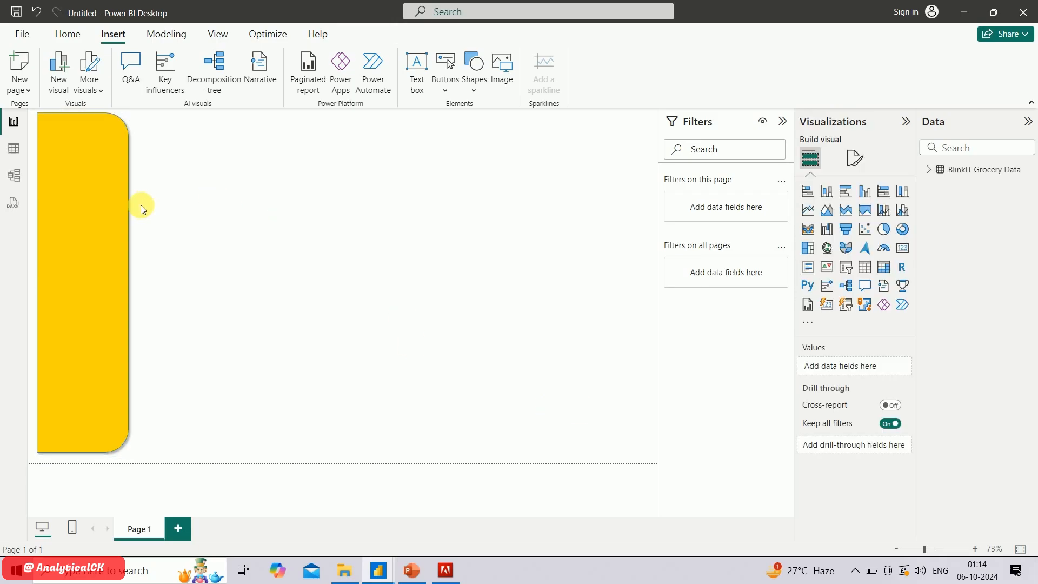
{"action": "left_click", "coordinate": [111, 204]}
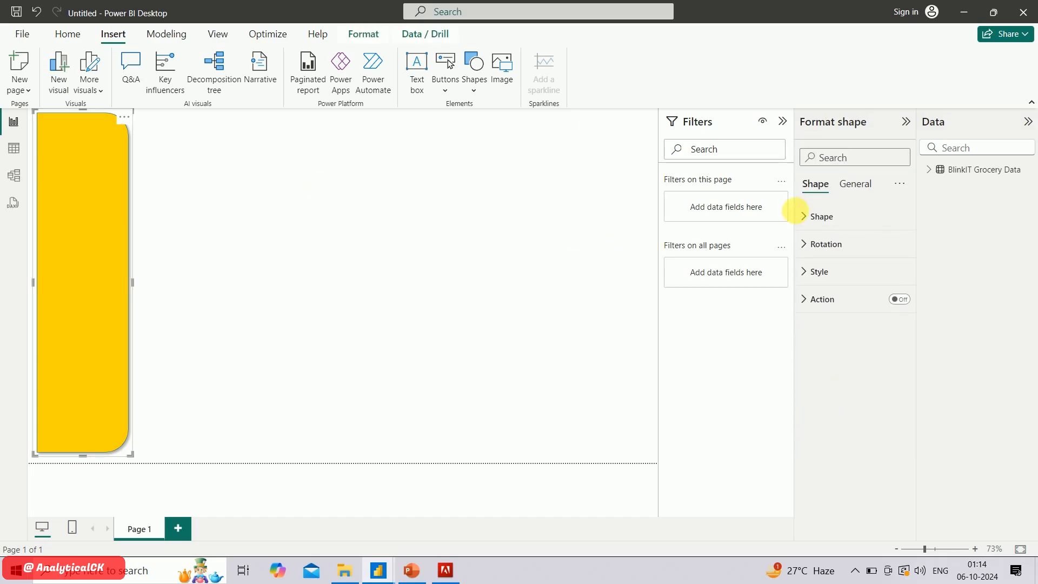
{"action": "left_click", "coordinate": [812, 275]}
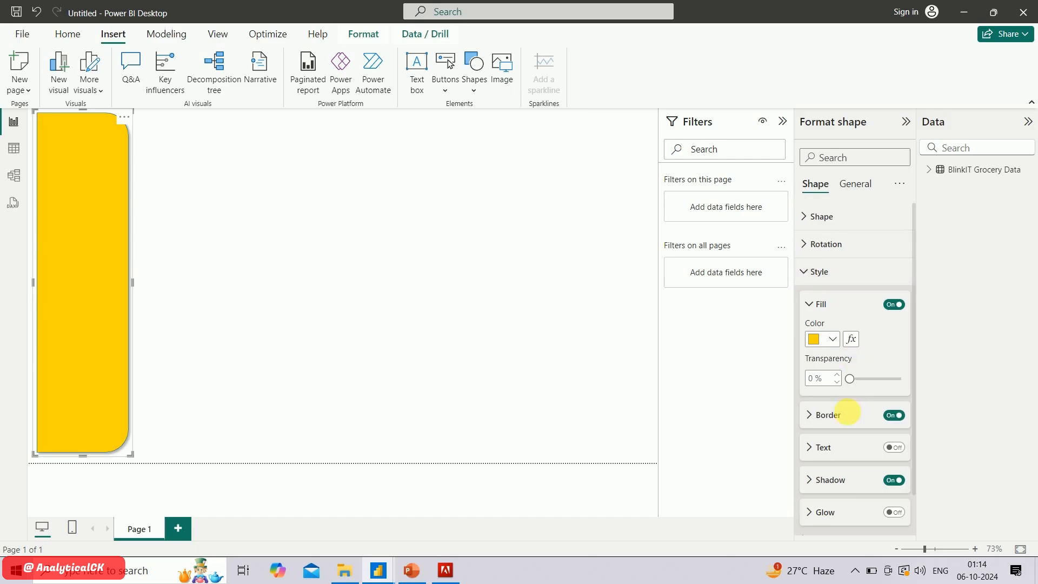
{"action": "left_click", "coordinate": [895, 416]}
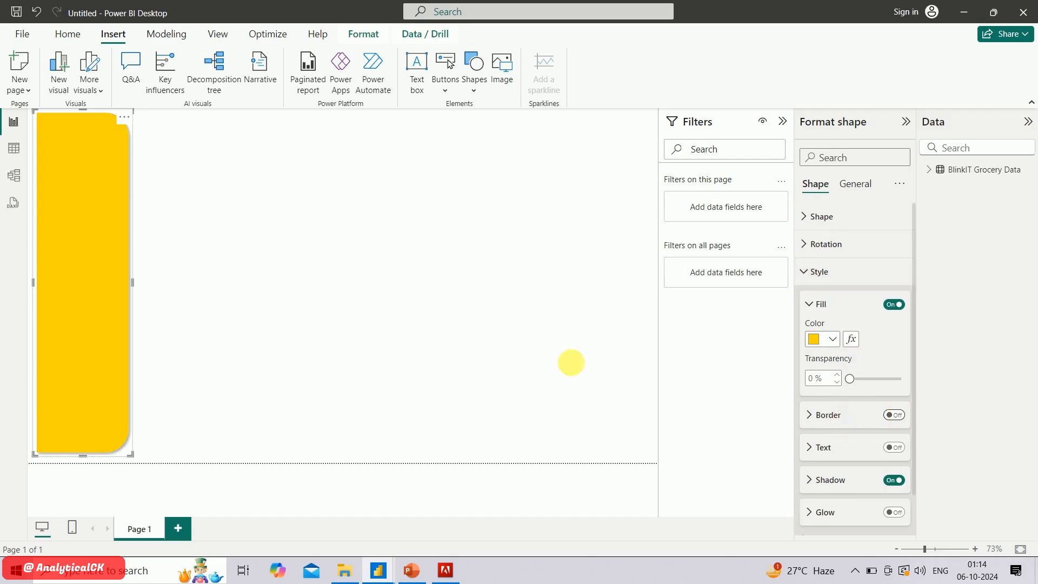
{"action": "left_click", "coordinate": [331, 270]}
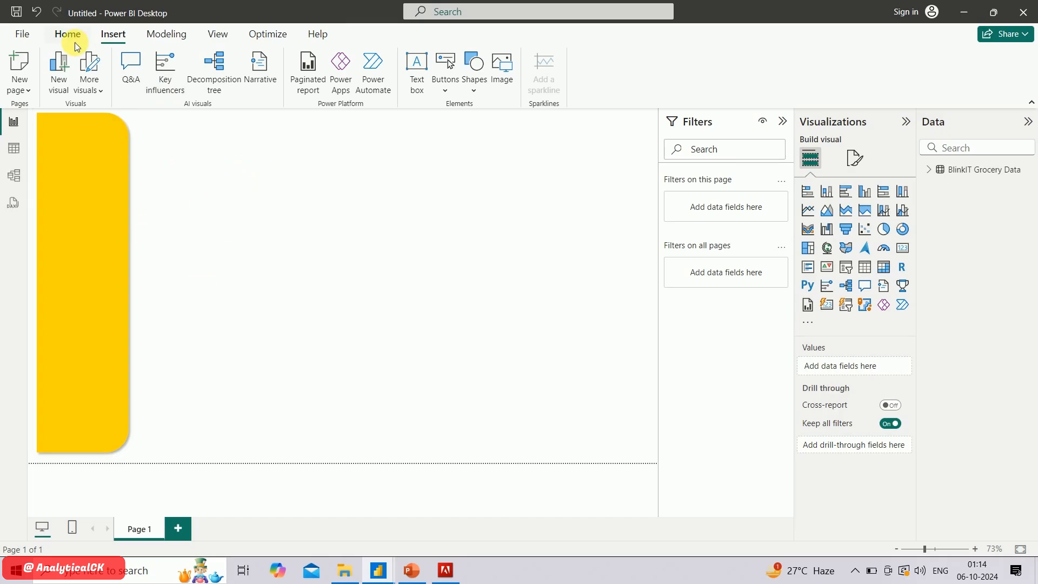
Insert a text box beside the sidebar, resize it to a small box near the page's lower edge, and enter "blinkit"
{"action": "left_click", "coordinate": [418, 81]}
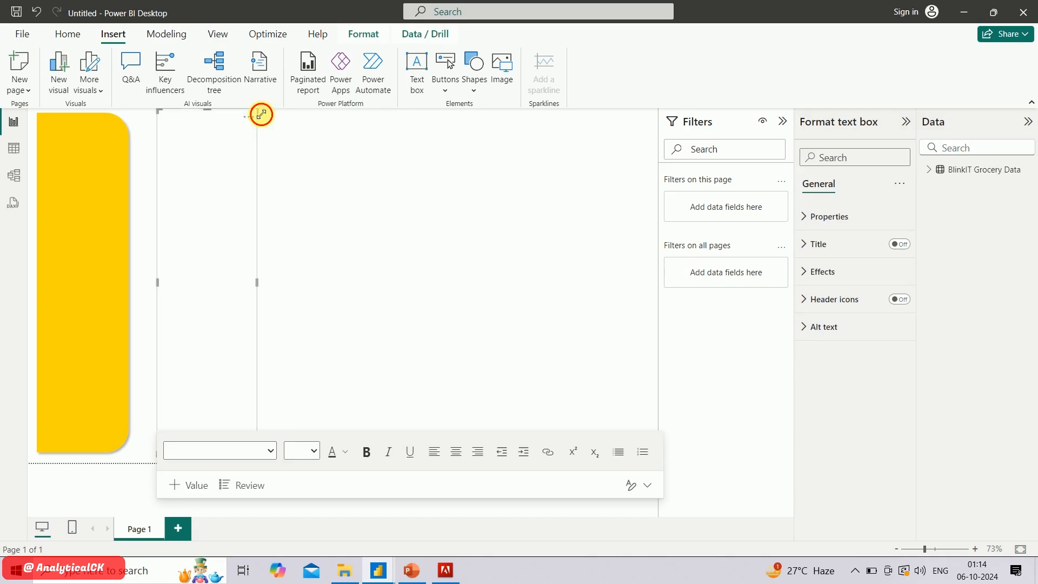
{"action": "left_click_drag", "start_coordinate": [260, 113], "coordinate": [267, 309]}
{"action": "left_click_drag", "start_coordinate": [271, 349], "coordinate": [312, 403]}
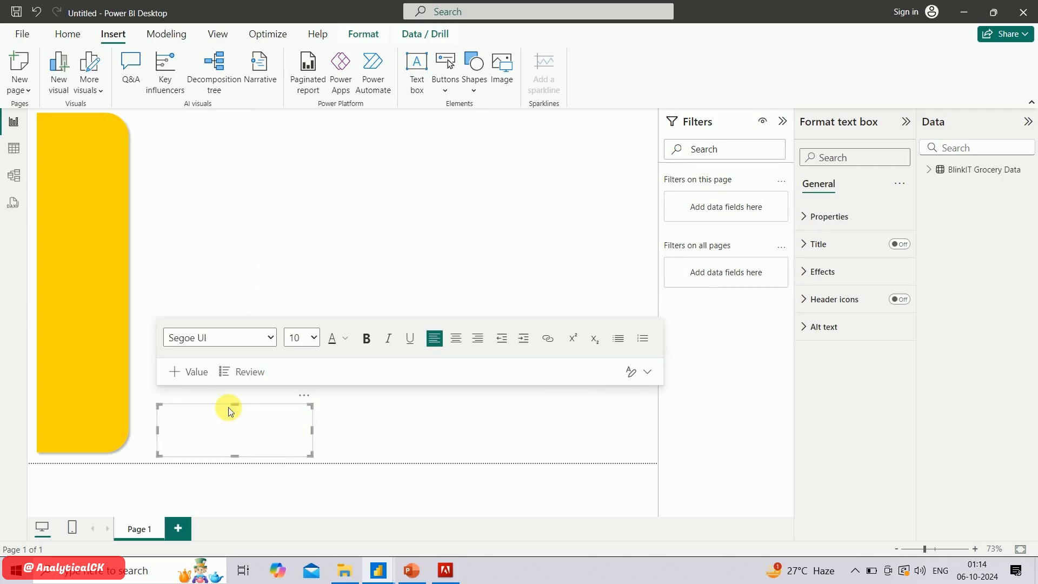
{"action": "left_click", "coordinate": [229, 439]}
{"action": "type", "text": "blinkit"}
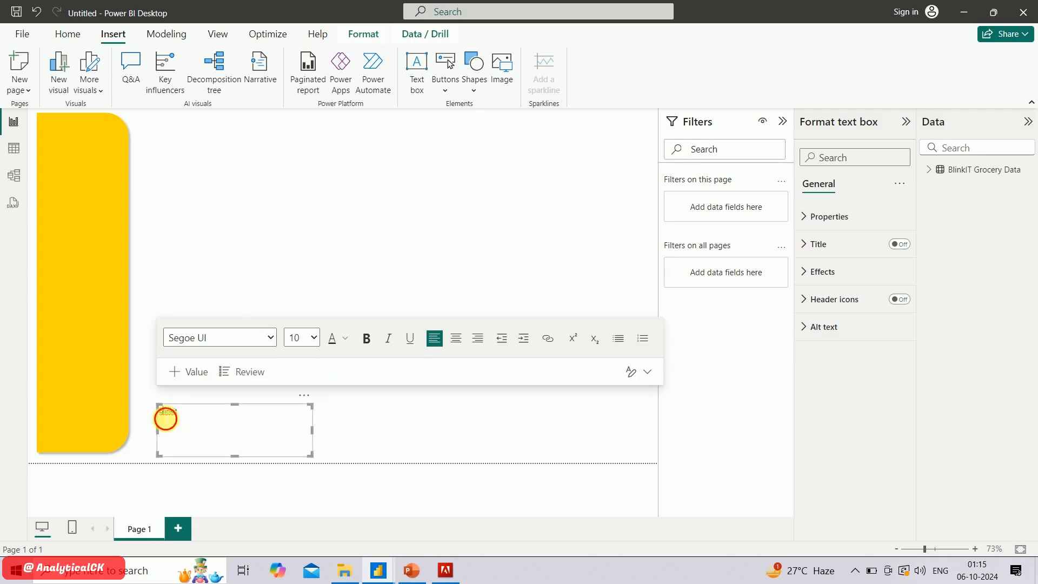
Format the blinkit text with the Segoe (Bold) font at size 28
{"action": "double_click", "coordinate": [168, 413]}
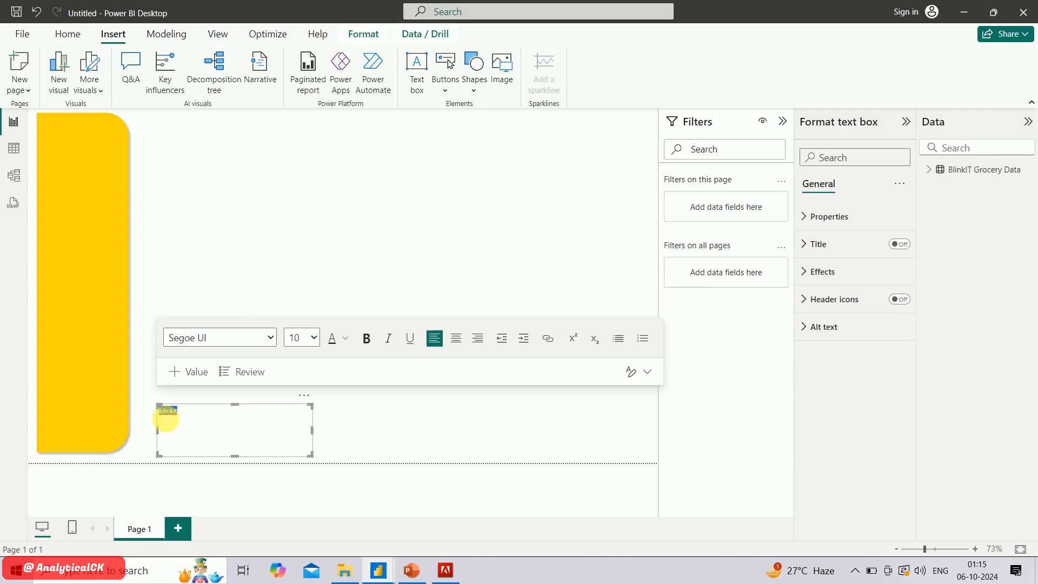
{"action": "left_click", "coordinate": [273, 339]}
{"action": "scroll", "coordinate": [248, 293], "scroll_direction": "down", "scroll_amount": 1}
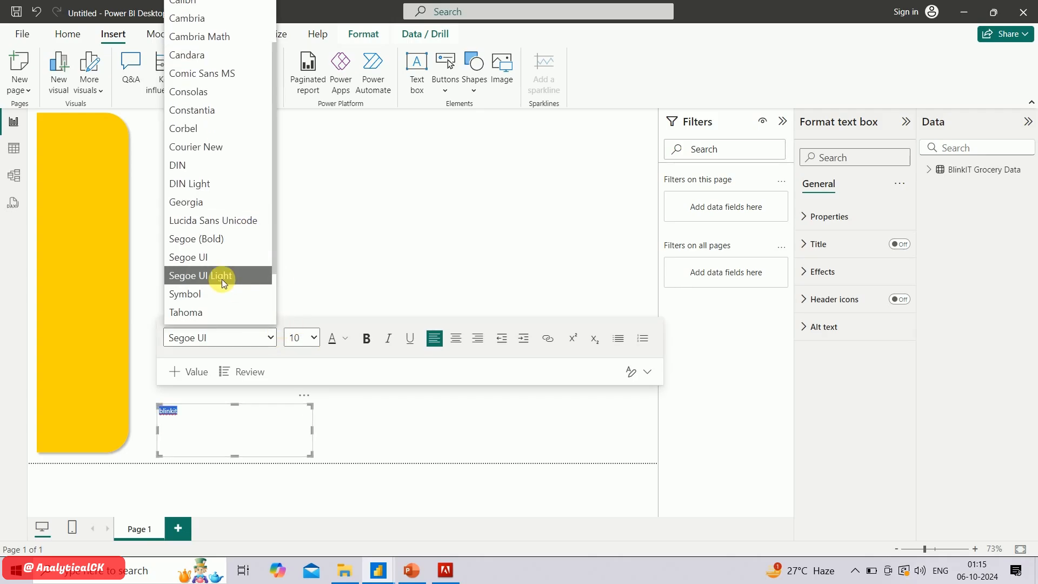
{"action": "left_click", "coordinate": [226, 240]}
{"action": "left_click", "coordinate": [314, 338]}
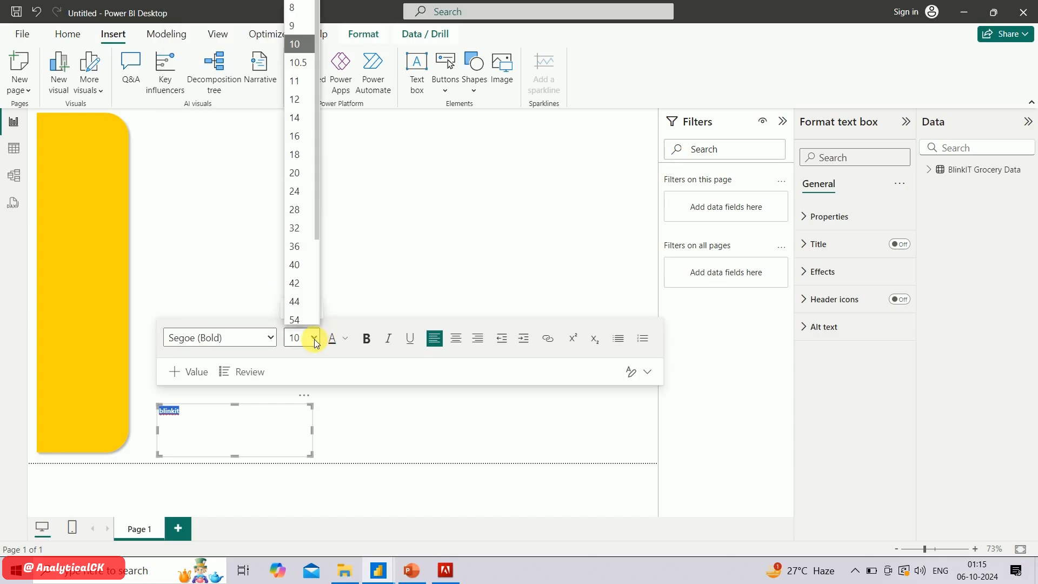
{"action": "left_click", "coordinate": [299, 210]}
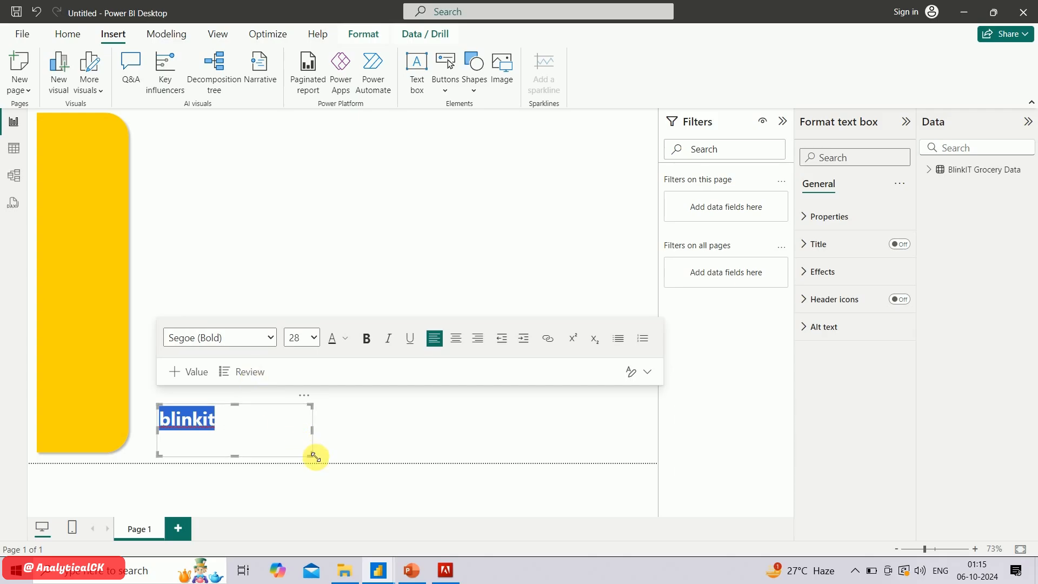
Shrink the blinkit text box, place it at the top of the yellow sidebar, and centre its text
{"action": "left_click_drag", "start_coordinate": [311, 455], "coordinate": [99, 151]}
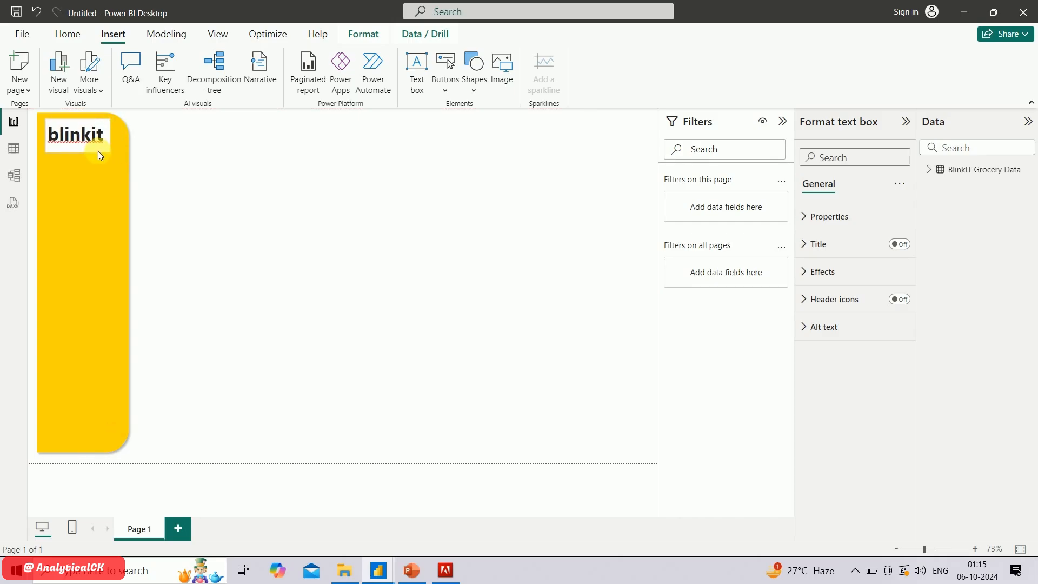
{"action": "left_click", "coordinate": [98, 151]}
{"action": "double_click", "coordinate": [98, 138]}
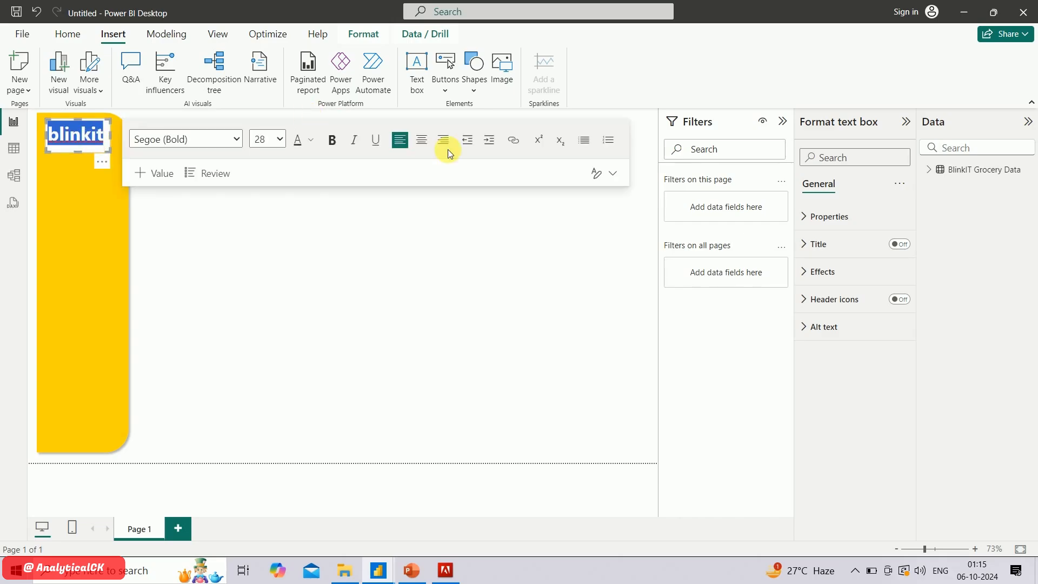
{"action": "left_click", "coordinate": [421, 139]}
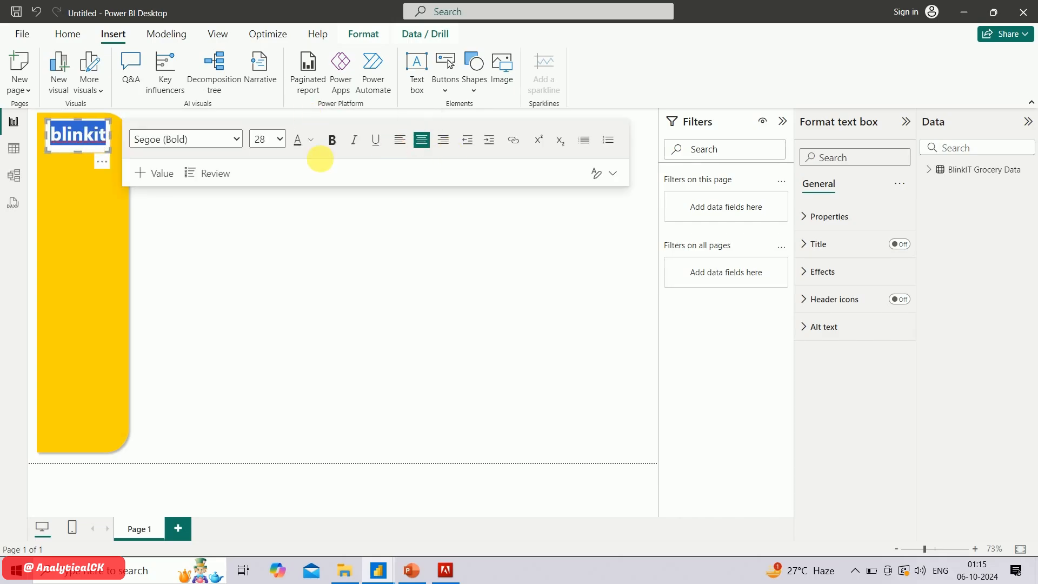
{"action": "left_click", "coordinate": [353, 252]}
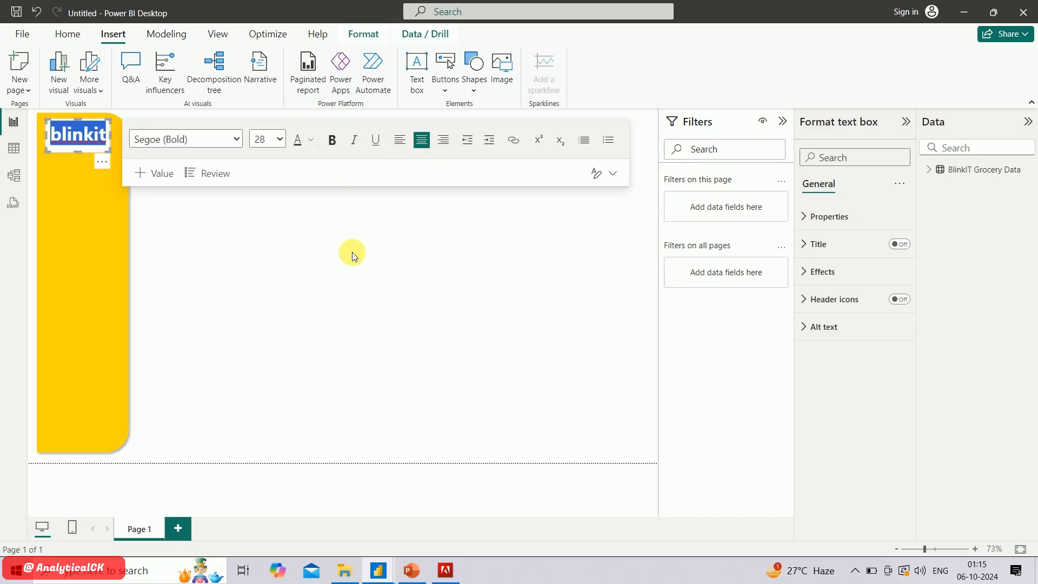
Turn off the background of the blinkit text box
{"action": "left_click", "coordinate": [102, 148]}
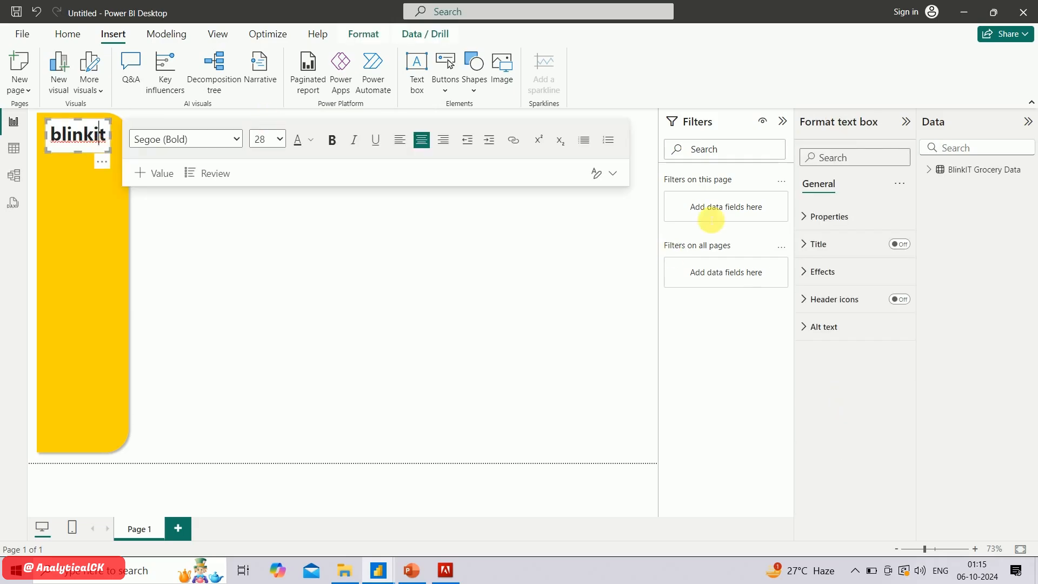
{"action": "left_click", "coordinate": [807, 272]}
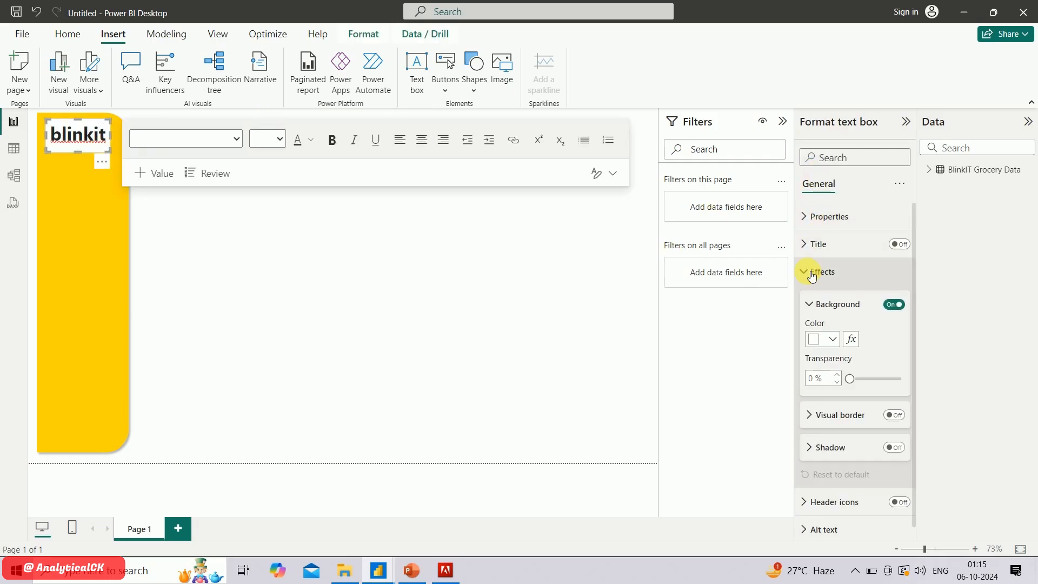
{"action": "left_click", "coordinate": [895, 305]}
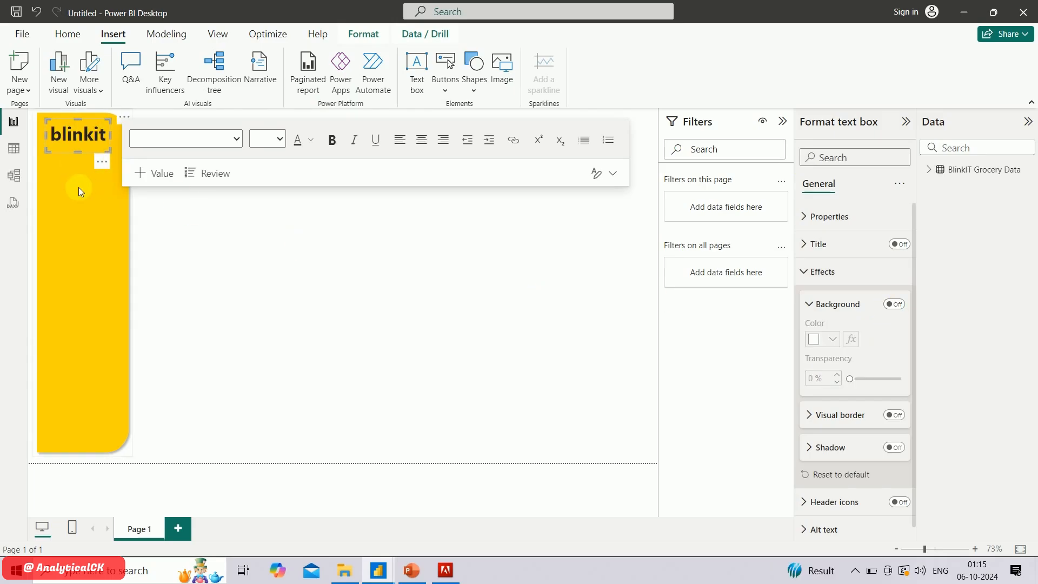
Colour the letters "it" in the blinkit logo with the custom green #007E0D
{"action": "left_click_drag", "start_coordinate": [99, 135], "coordinate": [101, 139]}
{"action": "left_click", "coordinate": [113, 145]}
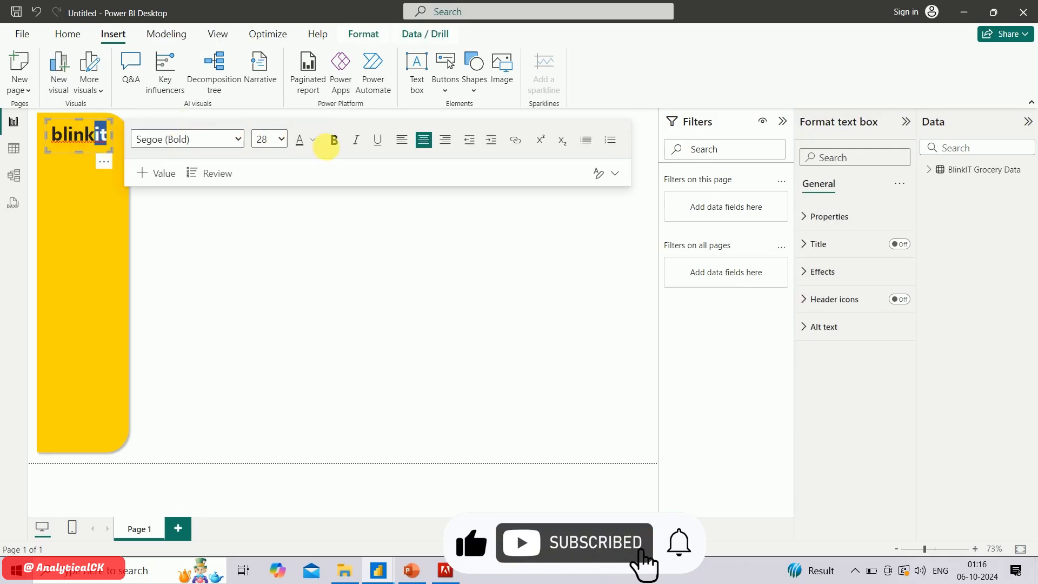
{"action": "left_click", "coordinate": [314, 142]}
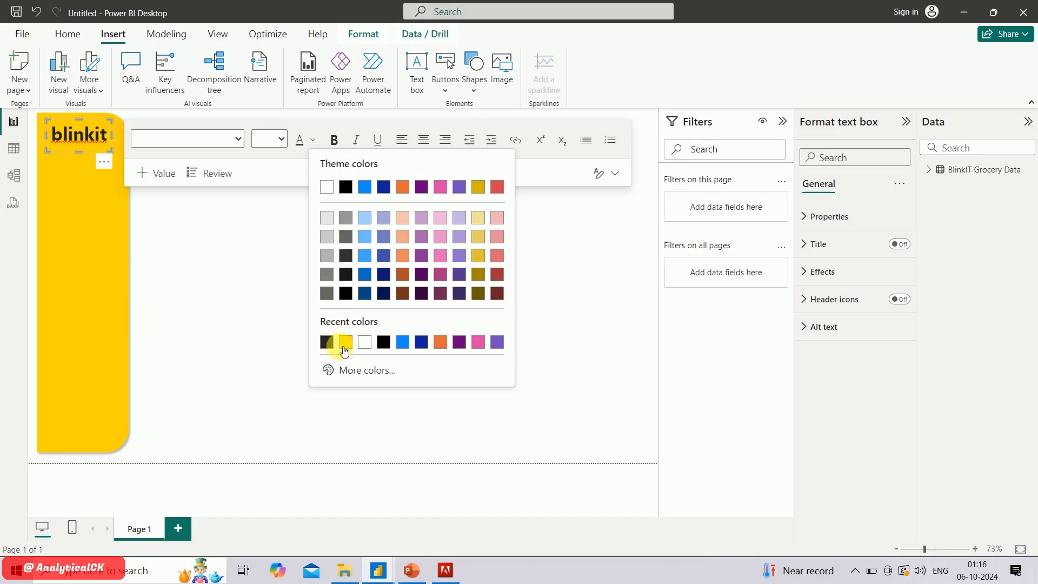
{"action": "left_click", "coordinate": [342, 369]}
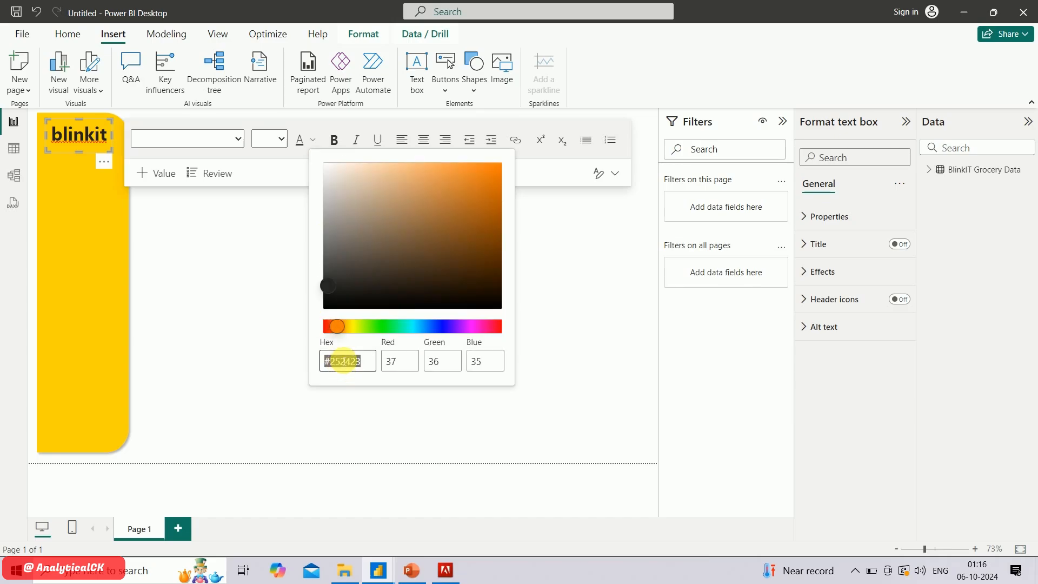
{"action": "type", "text": "$"}
{"action": "type", "text": "007"}
{"action": "type", "text": "e0d"}
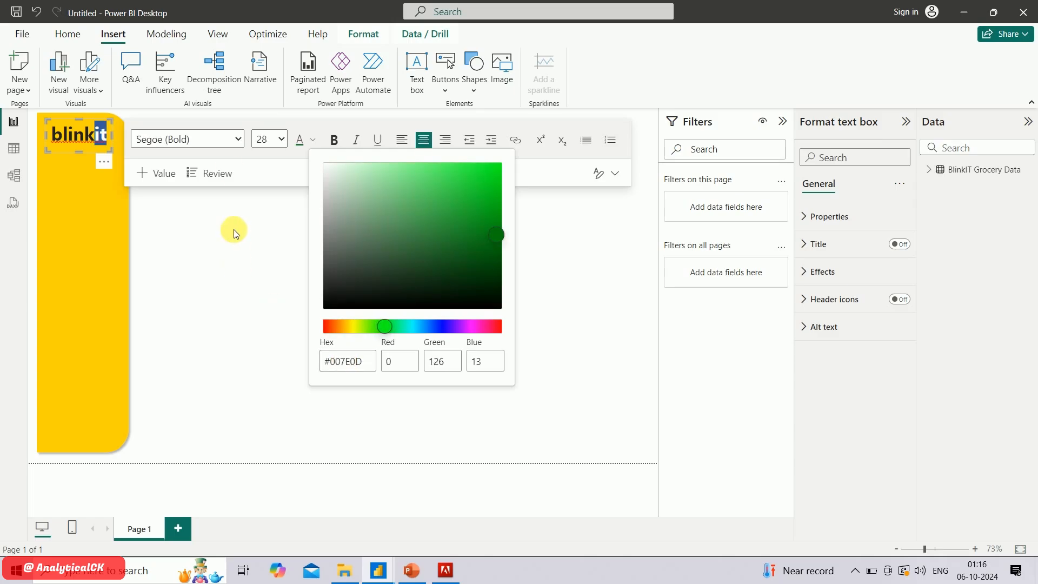
{"action": "left_click", "coordinate": [191, 228]}
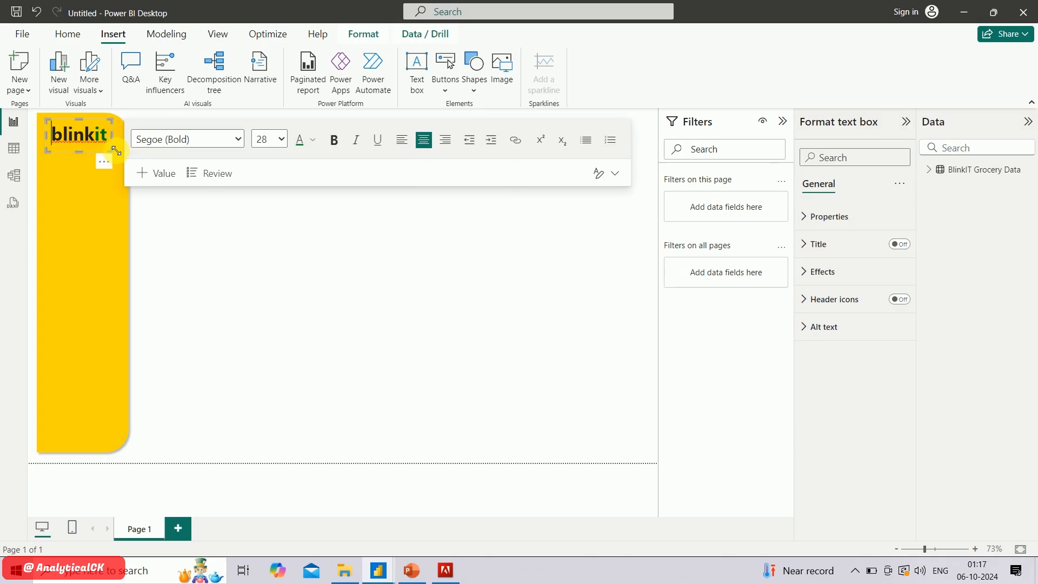
Widen the blinkit text box to nearly the sidebar's width and reposition it to centre the logo
{"action": "left_click_drag", "start_coordinate": [116, 150], "coordinate": [126, 146]}
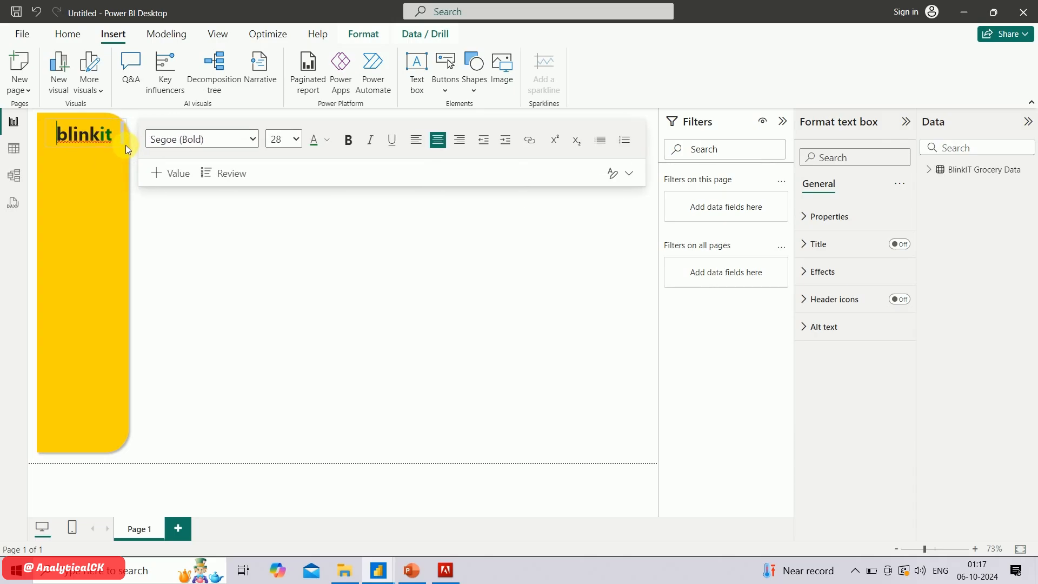
{"action": "double_click", "coordinate": [102, 146]}
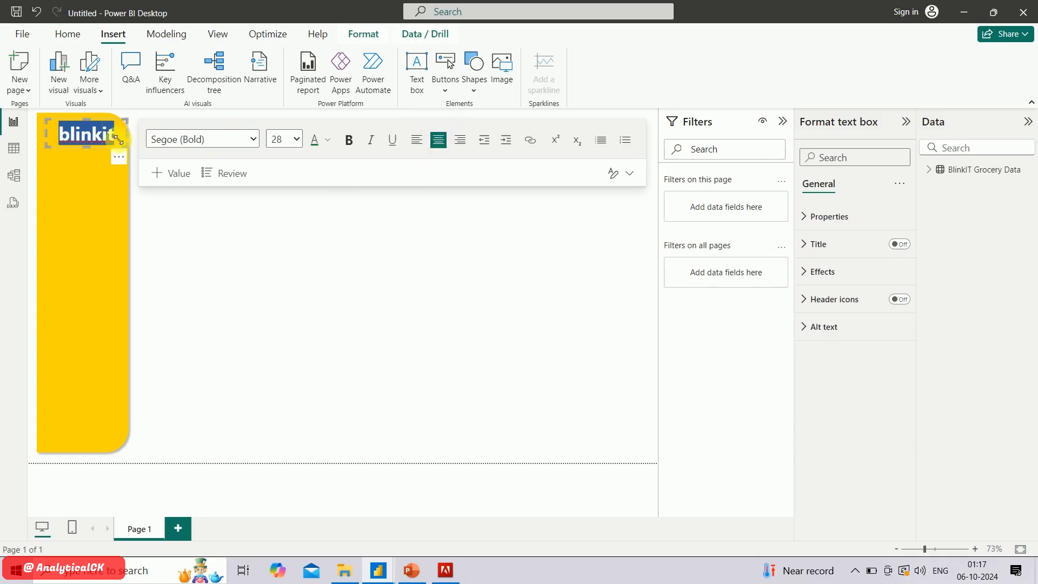
{"action": "left_click", "coordinate": [127, 144]}
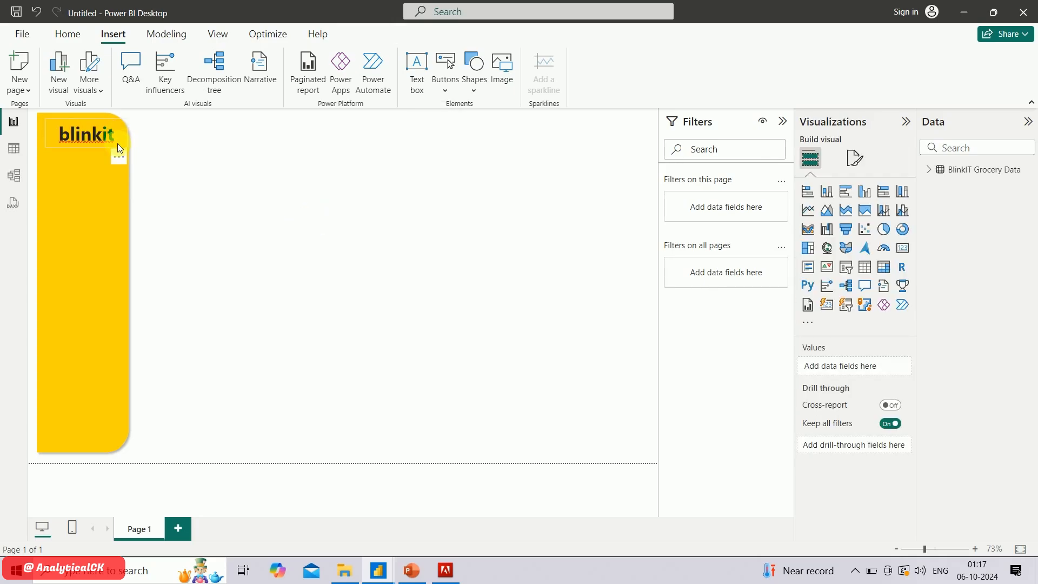
{"action": "left_click", "coordinate": [118, 144]}
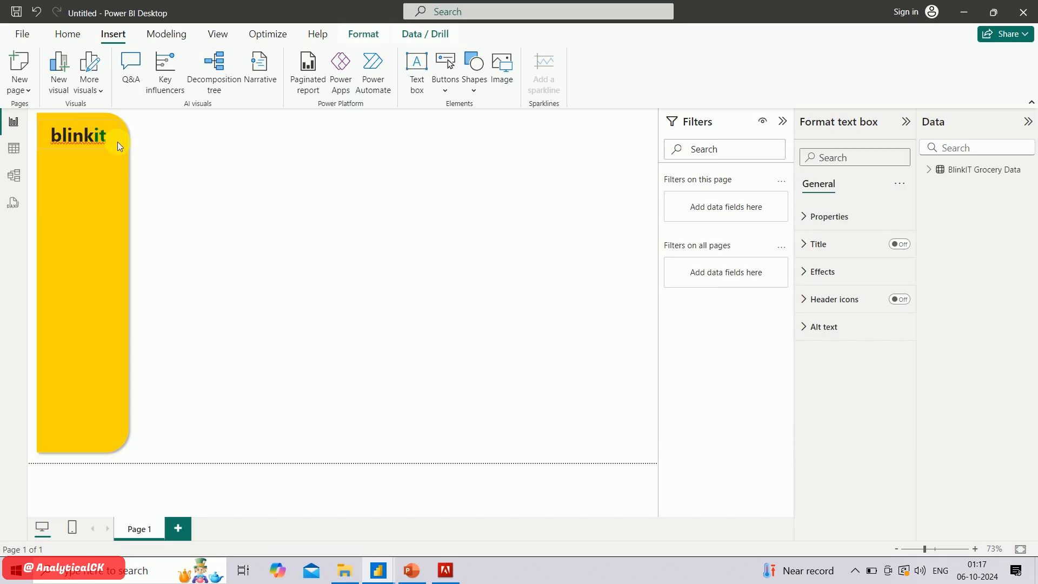
{"action": "left_click", "coordinate": [118, 142]}
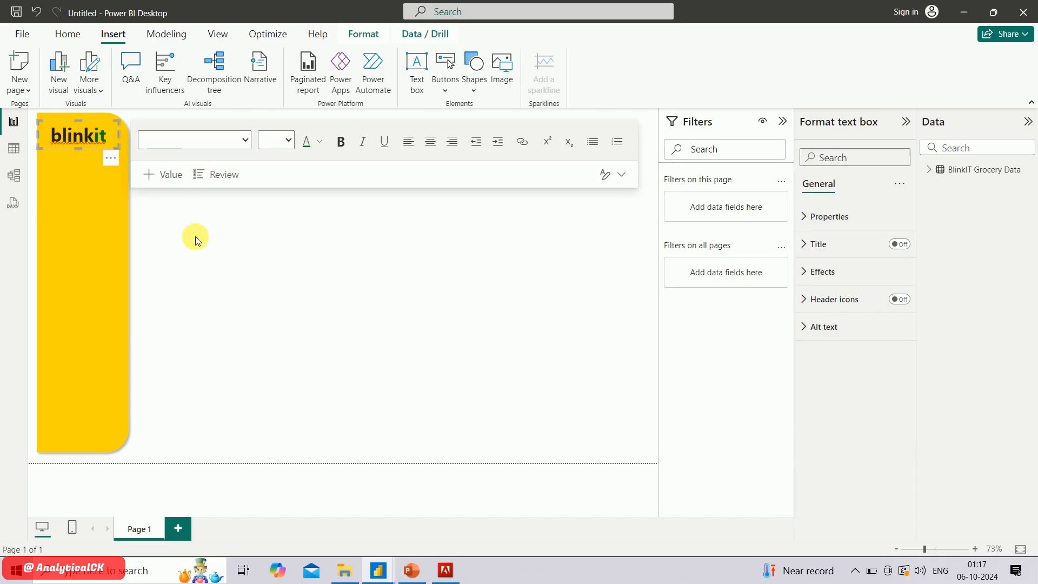
Duplicate the blinkit text box and place the copy directly below the logo, aligned with it
{"action": "left_click", "coordinate": [106, 145]}
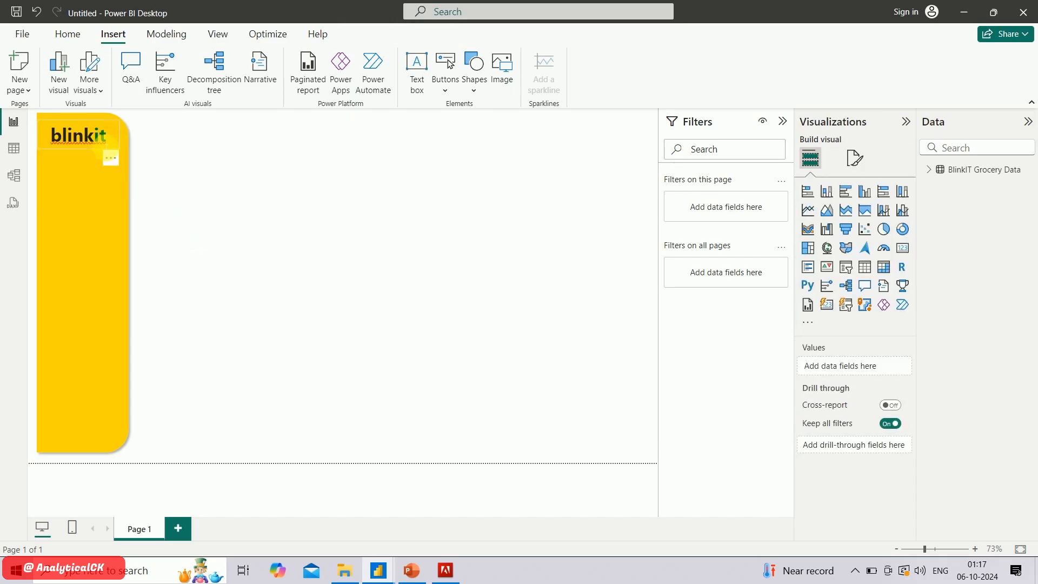
{"action": "left_click", "coordinate": [105, 147]}
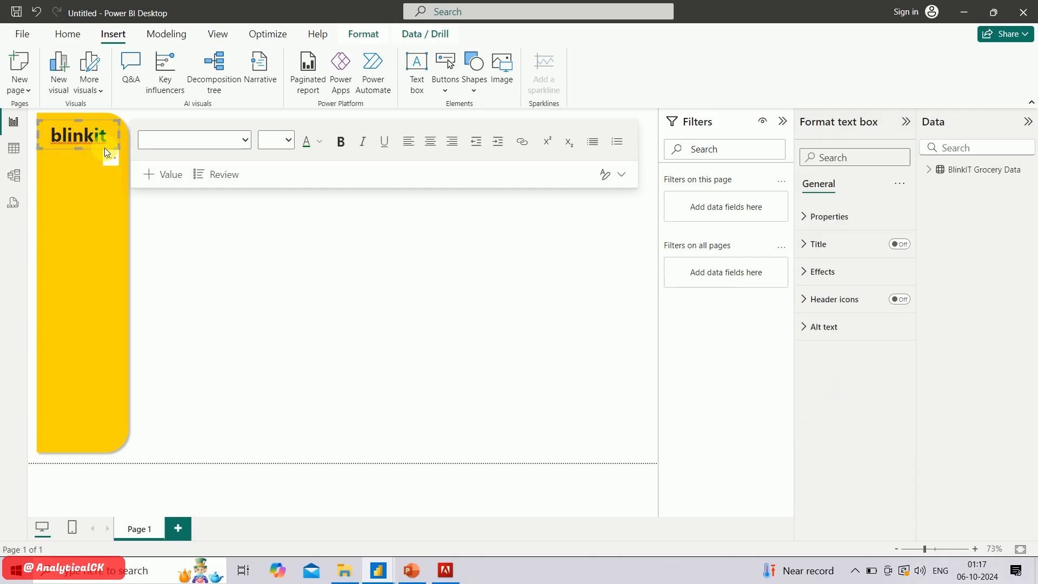
{"action": "key", "text": "ctrl+v"}
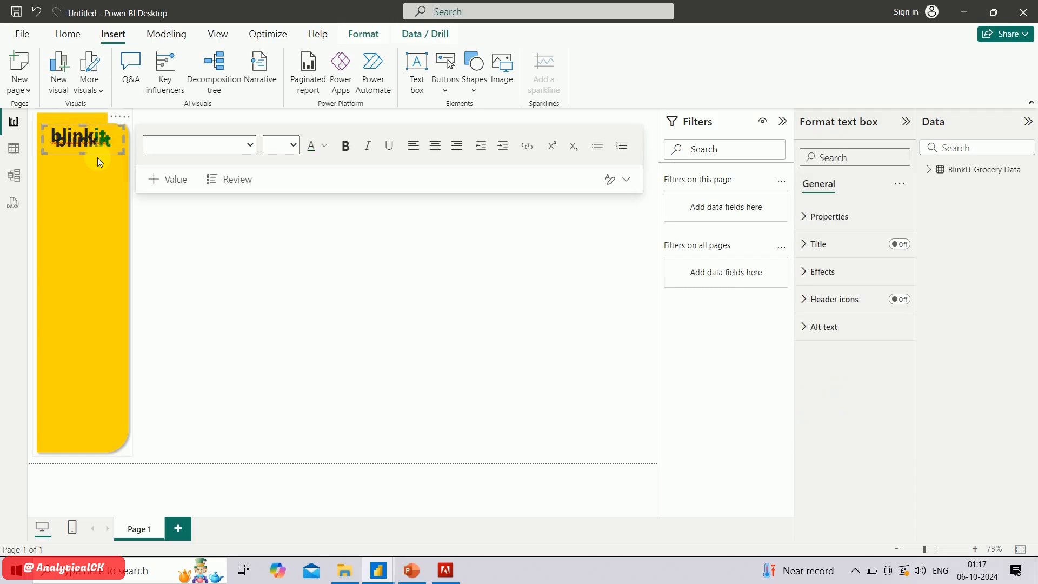
{"action": "left_click", "coordinate": [97, 170]}
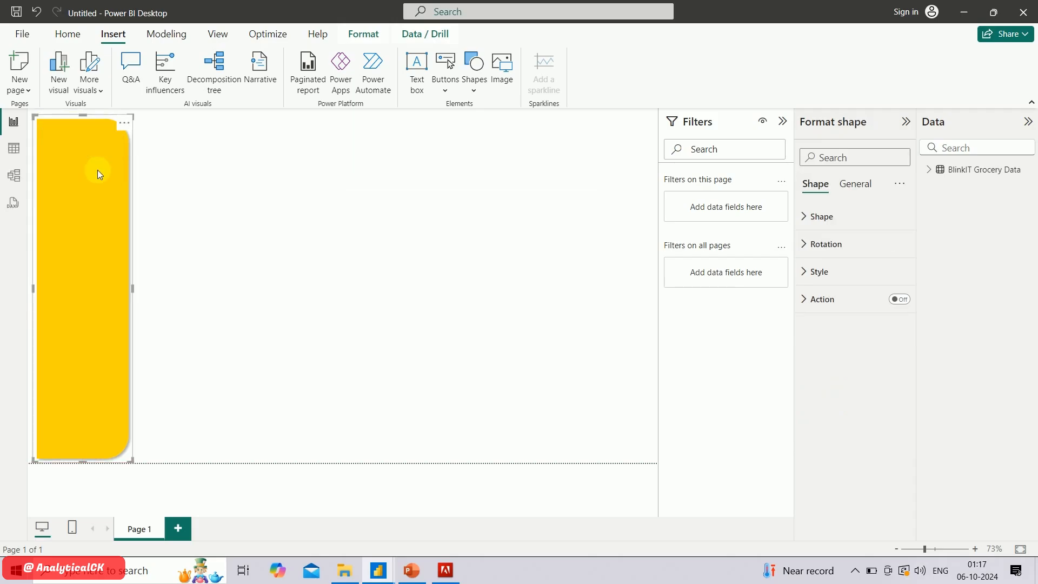
{"action": "left_click", "coordinate": [197, 171]}
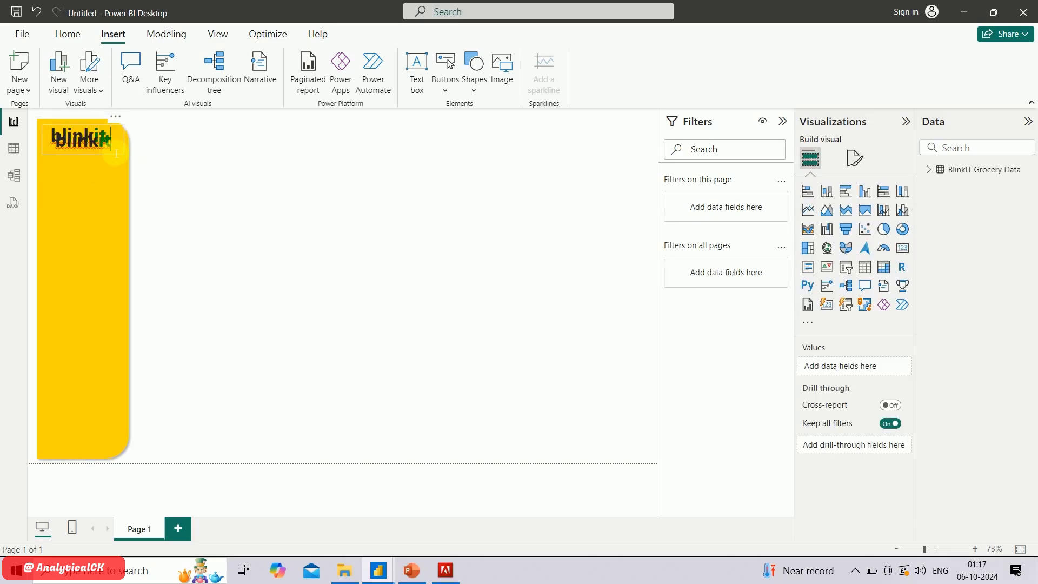
{"action": "left_click", "coordinate": [96, 154]}
{"action": "left_click_drag", "start_coordinate": [96, 154], "coordinate": [93, 174]}
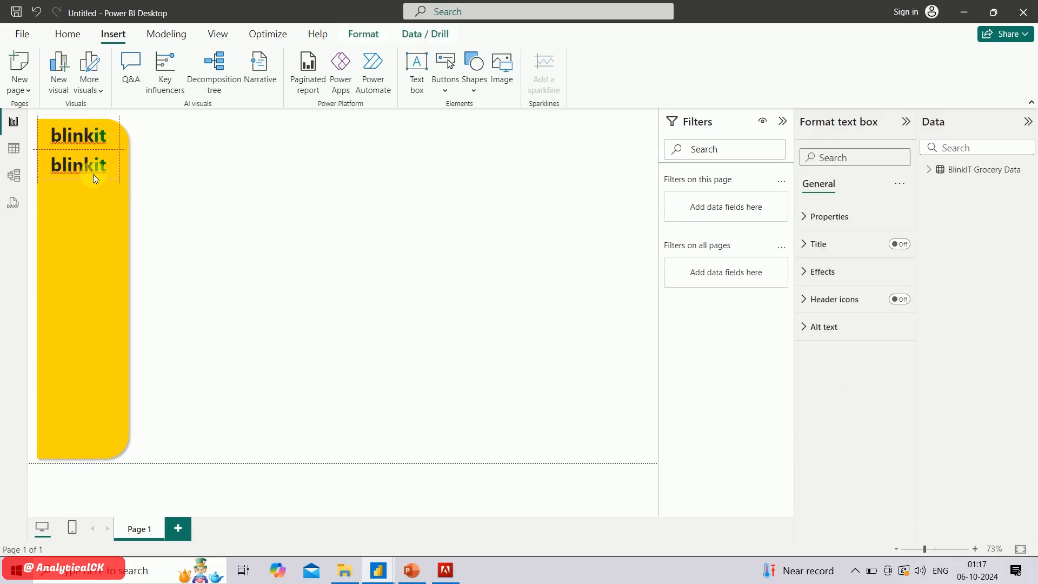
Replace the text in the duplicated box with "India's Last Minute App"
{"action": "double_click", "coordinate": [95, 171]}
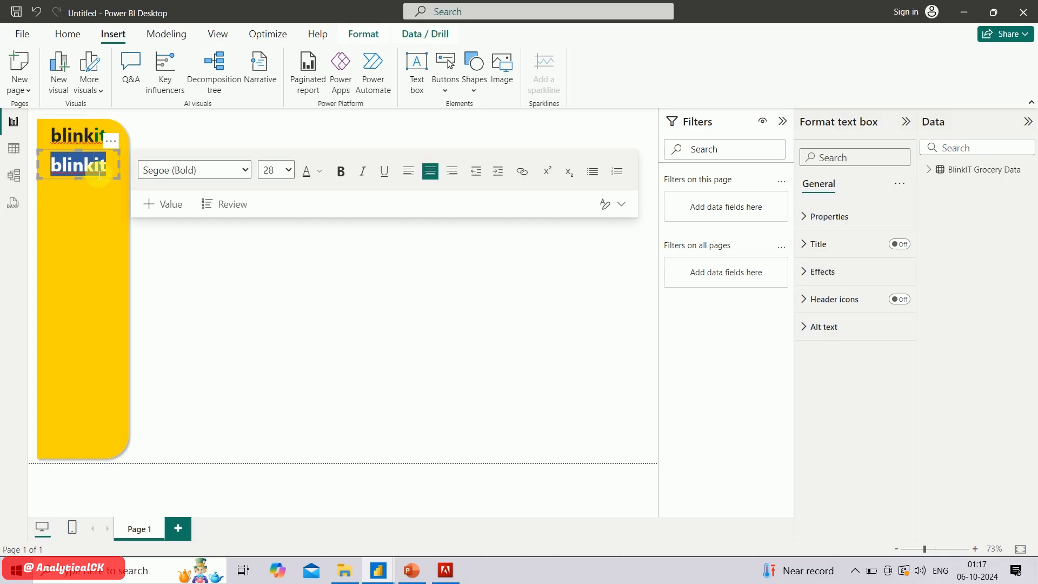
{"action": "type", "text": "India's"}
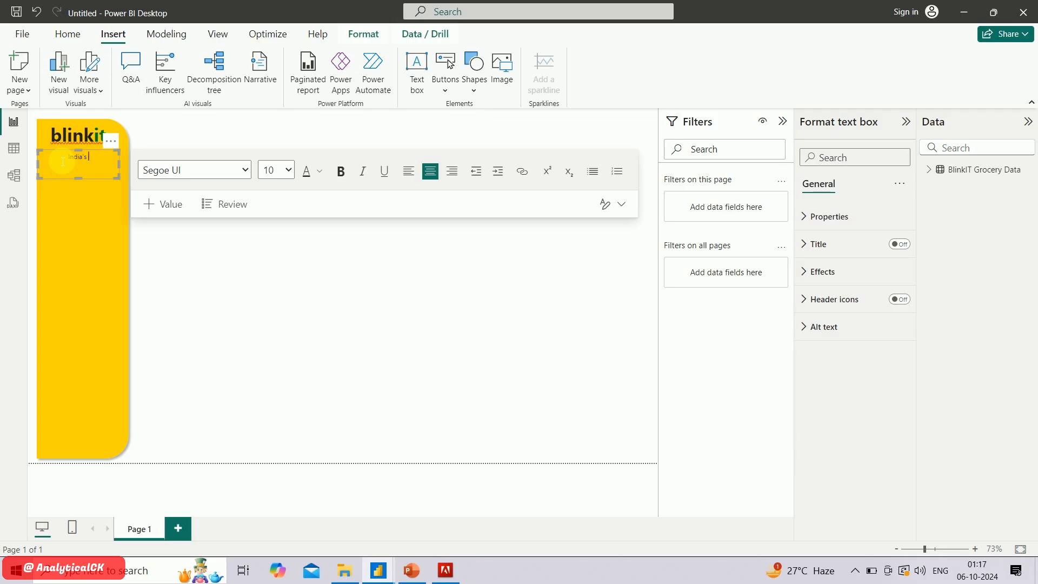
{"action": "type", "text": "ast Minute App"}
Format the tagline with the Segoe (Bold) font, trying size 11 and settling on size 10
{"action": "double_click", "coordinate": [59, 159]}
{"action": "triple_click", "coordinate": [66, 161]}
{"action": "left_click", "coordinate": [248, 171]}
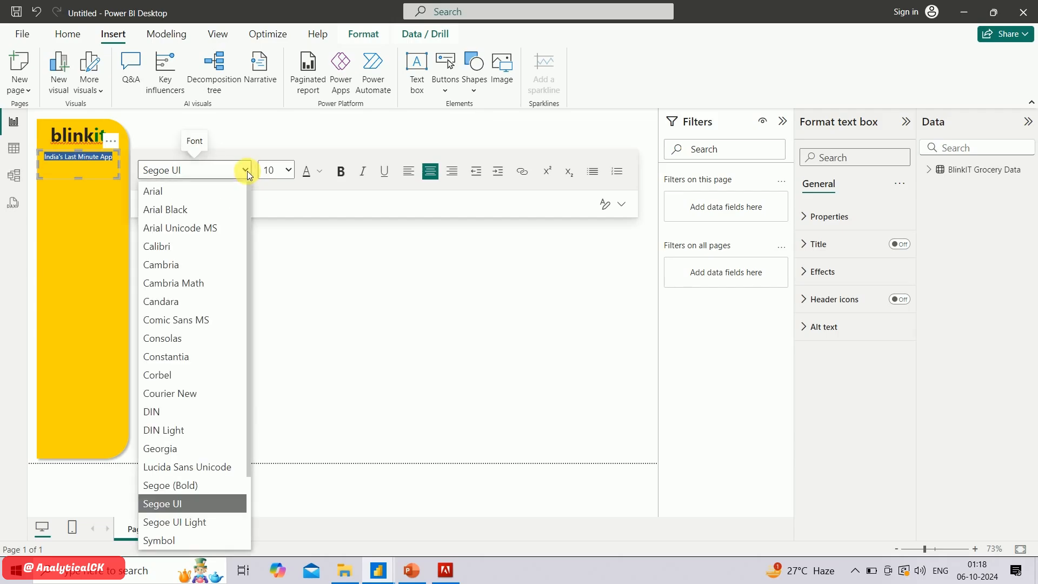
{"action": "left_click", "coordinate": [193, 485]}
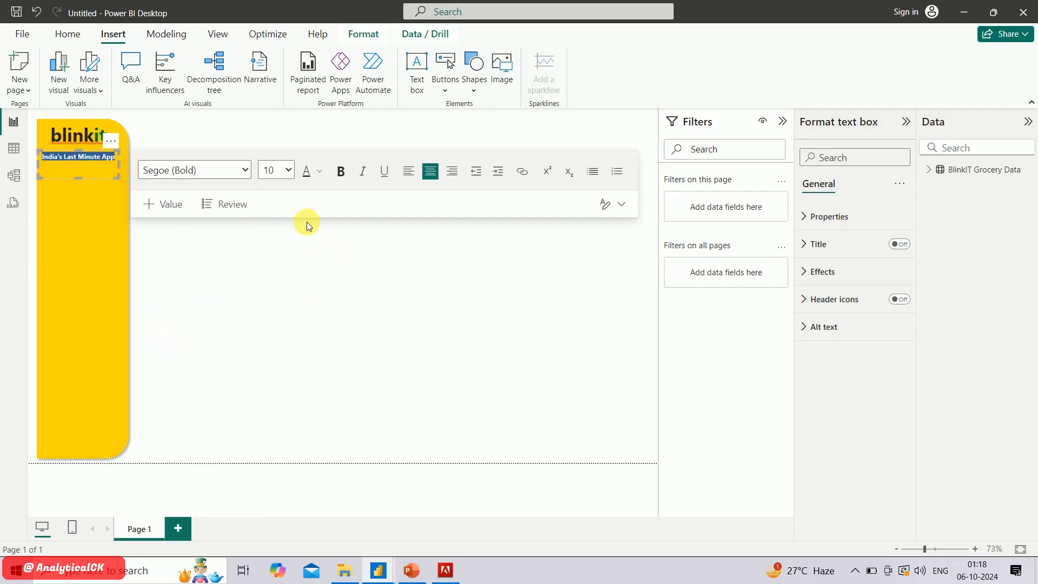
{"action": "left_click", "coordinate": [289, 172]}
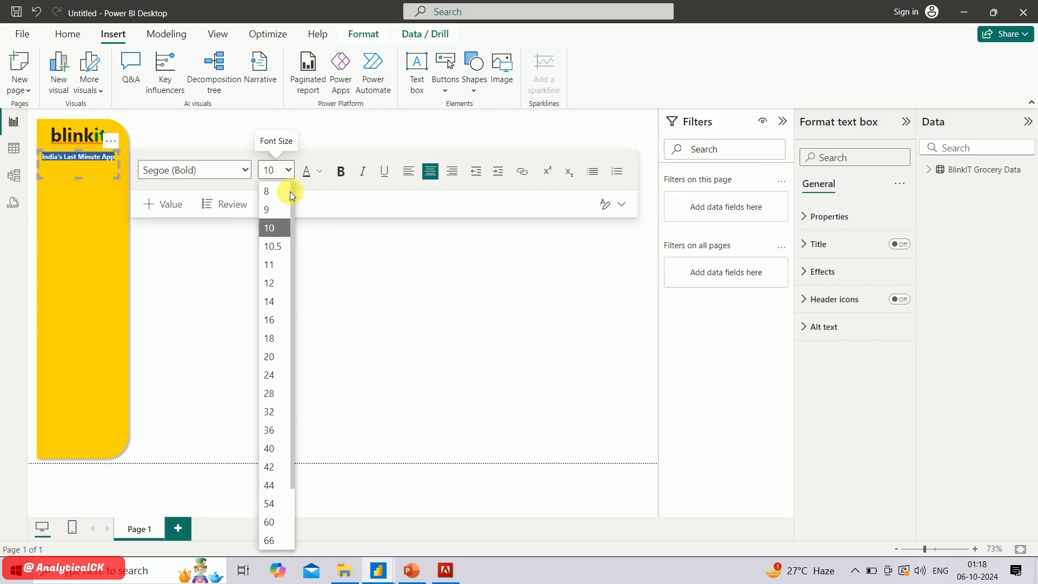
{"action": "left_click", "coordinate": [281, 264]}
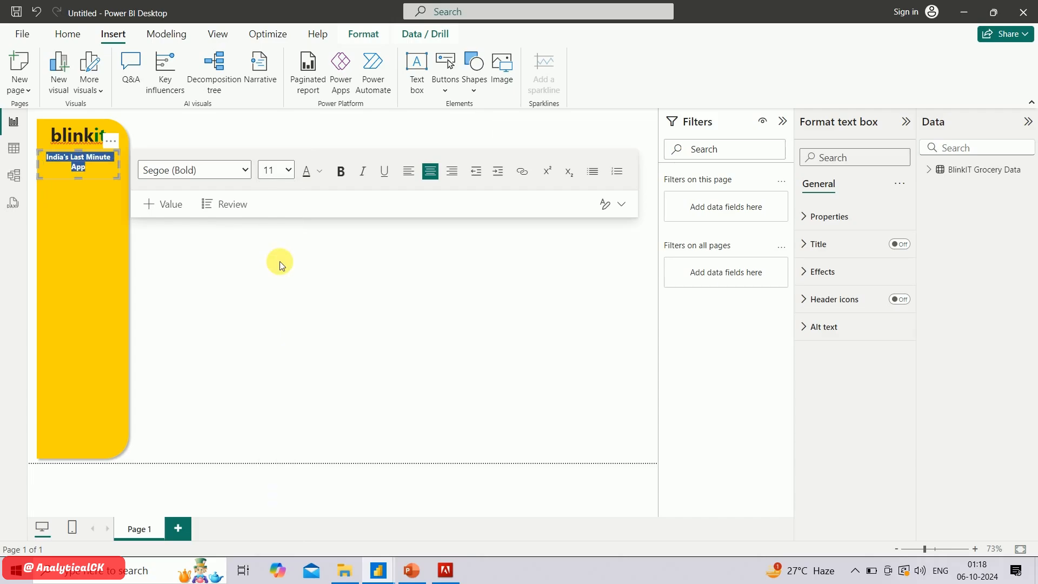
{"action": "left_click", "coordinate": [290, 172]}
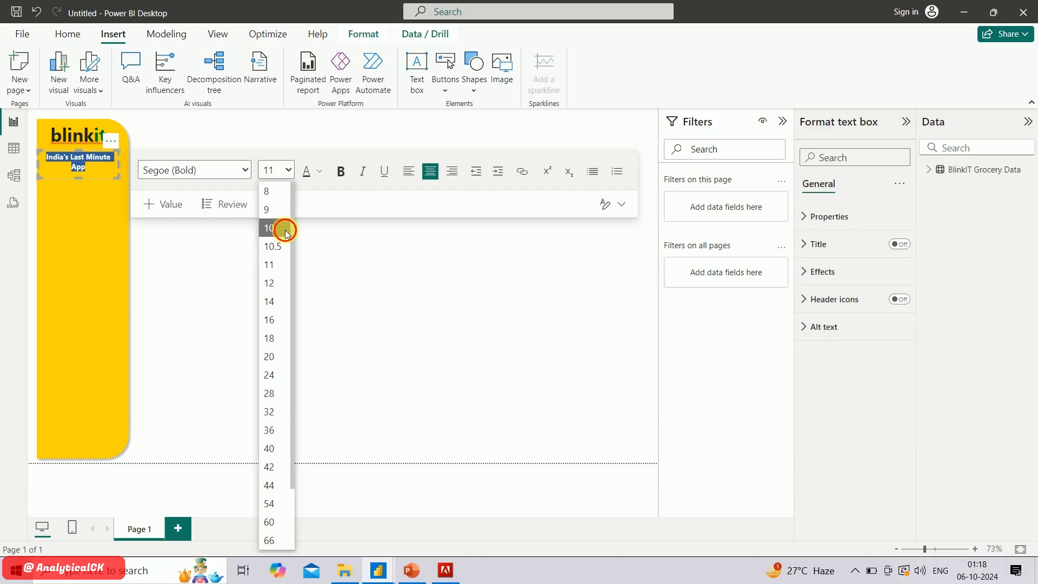
{"action": "left_click", "coordinate": [285, 230]}
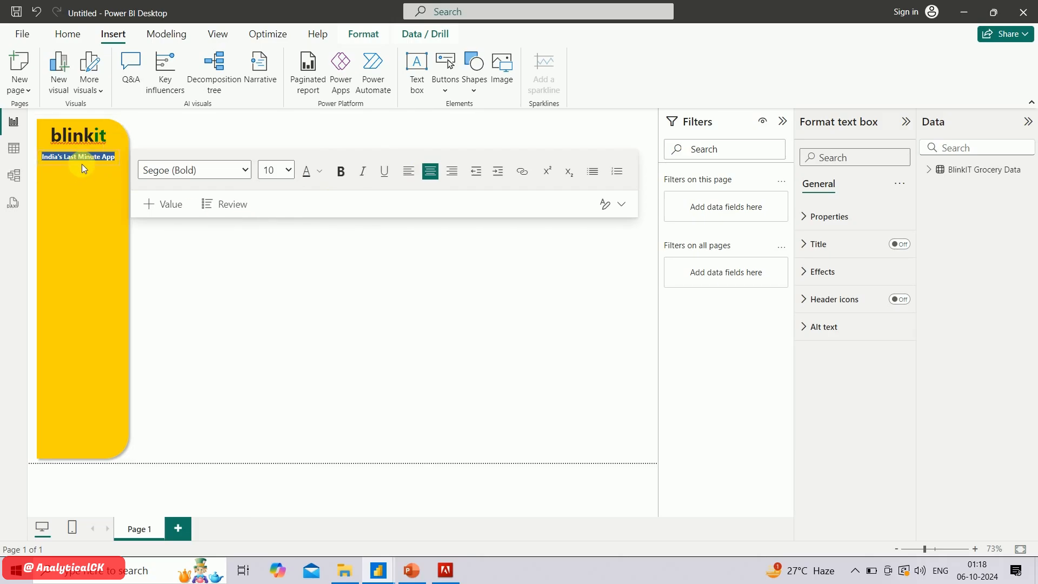
{"action": "left_click", "coordinate": [163, 132]}
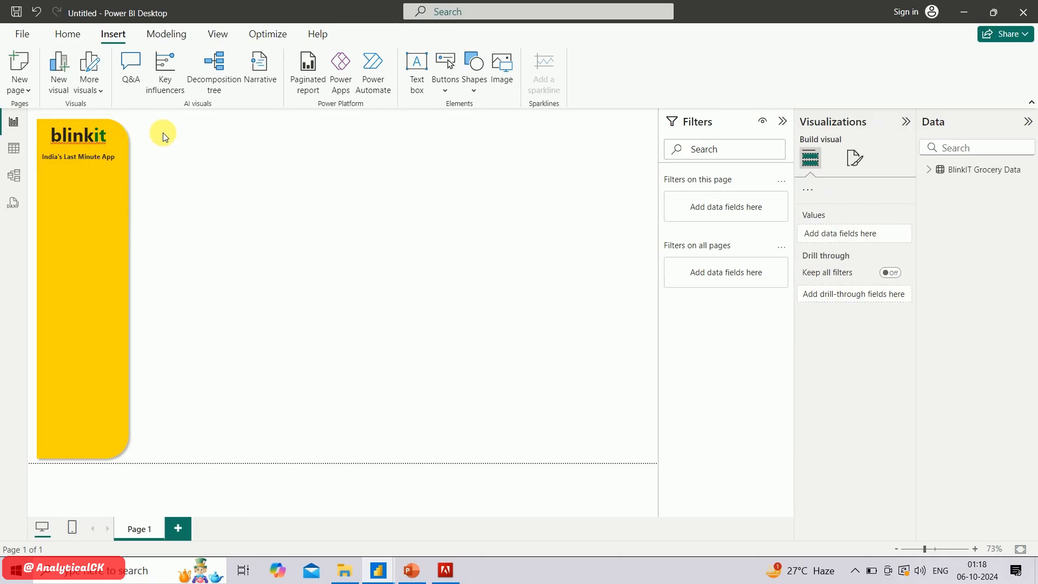
Reduce the height of the tagline's text box to fit its single line of text
{"action": "left_click", "coordinate": [89, 164]}
{"action": "left_click_drag", "start_coordinate": [90, 164], "coordinate": [92, 164]}
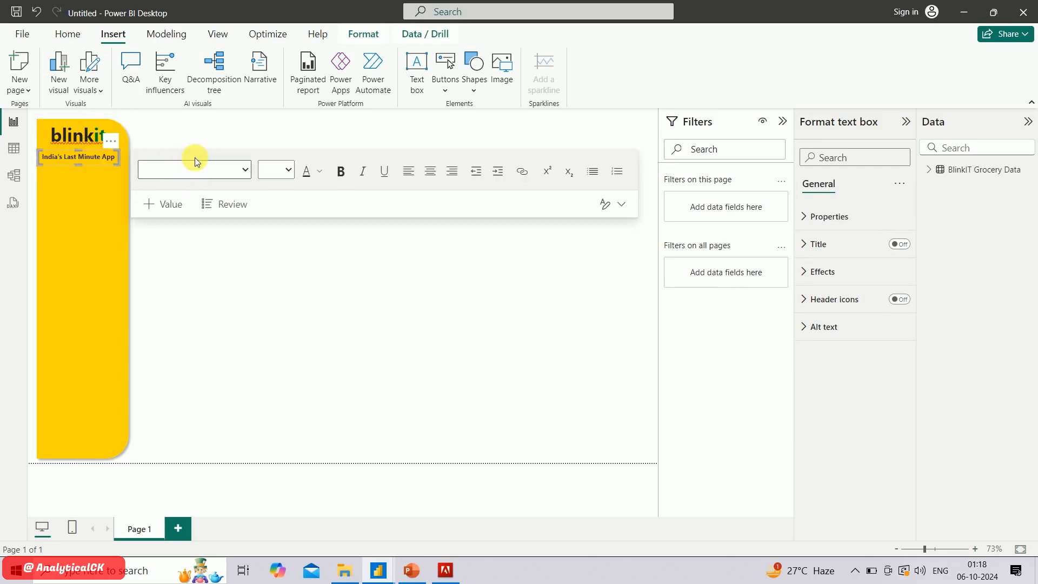
{"action": "left_click", "coordinate": [206, 133]}
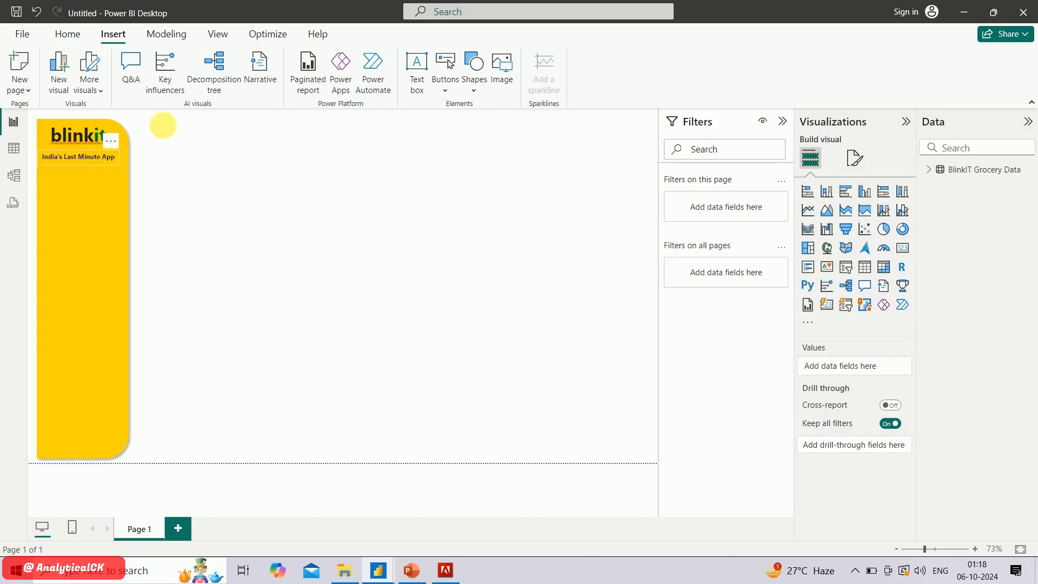
{"action": "left_click", "coordinate": [301, 138]}
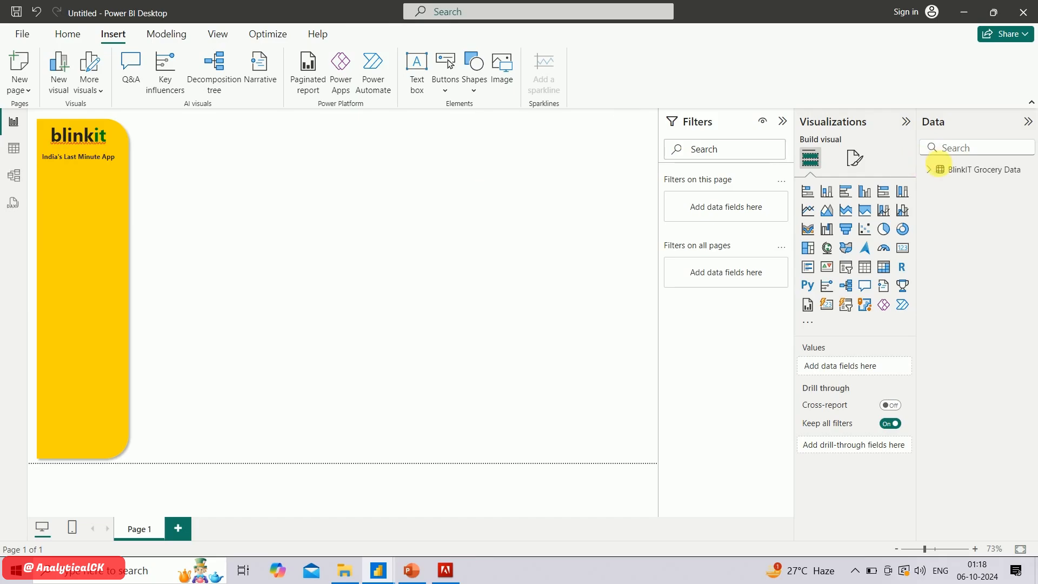
Expand the BlinkIT Grocery Data table's fields and review the required KPIs and charts on slide 3 in PowerPoint
{"action": "left_click", "coordinate": [933, 171]}
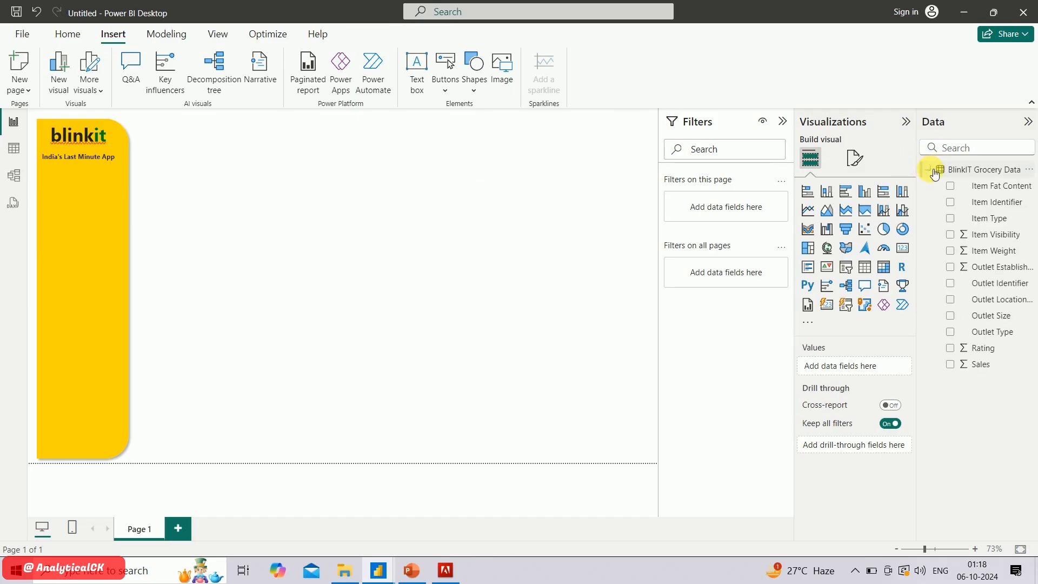
{"action": "left_click", "coordinate": [967, 174]}
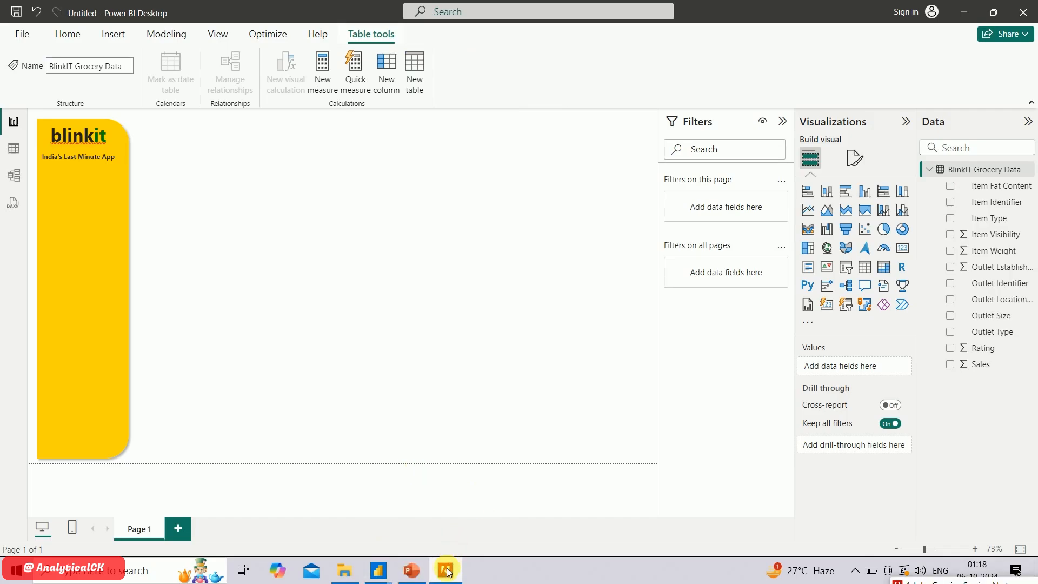
{"action": "left_click", "coordinate": [409, 571]}
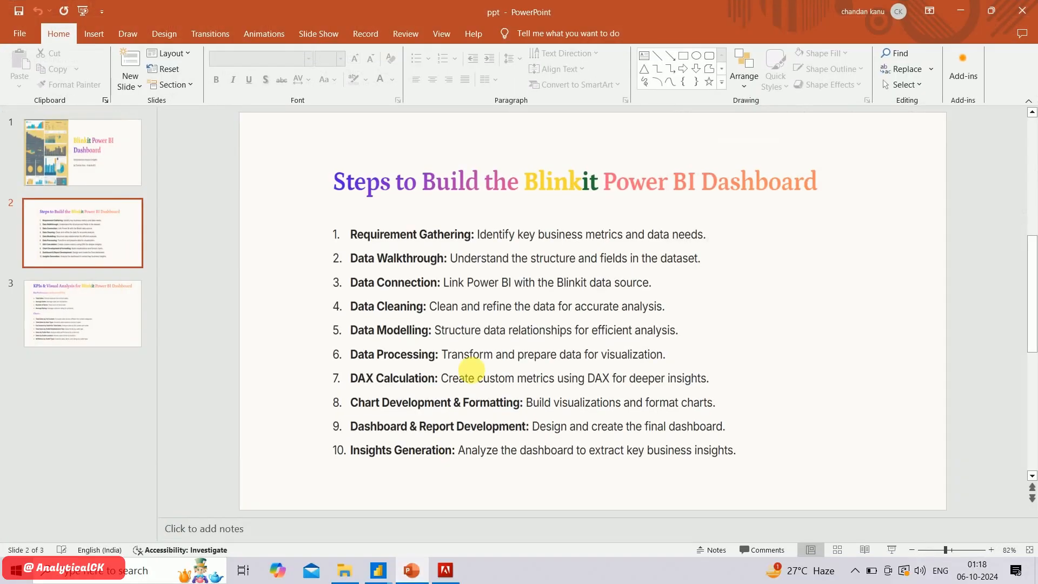
{"action": "scroll", "coordinate": [388, 304], "scroll_direction": "down", "scroll_amount": 1}
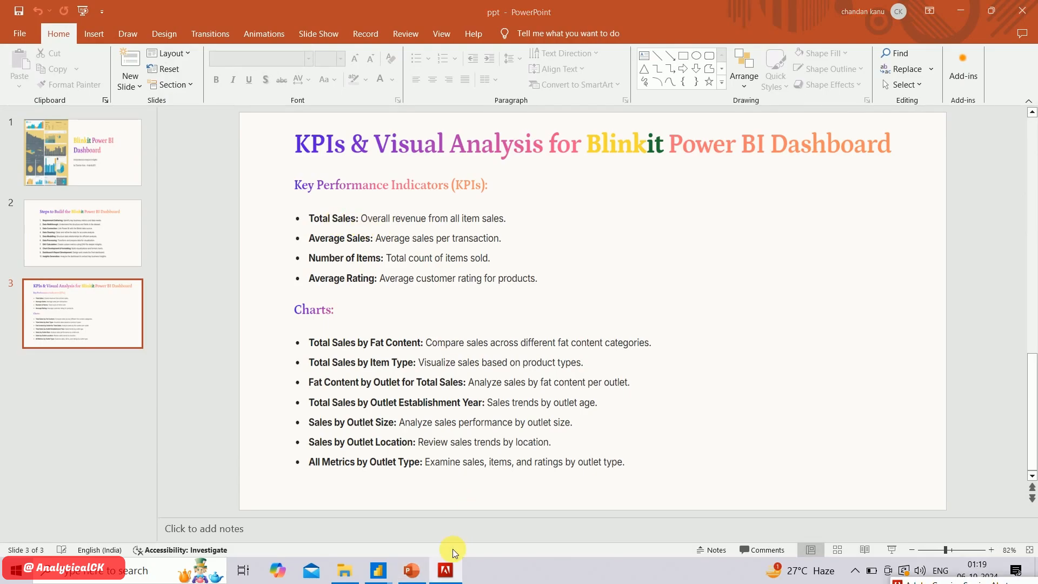
{"action": "mouse_move", "coordinate": [378, 570]}
{"action": "left_click", "coordinate": [442, 501]}
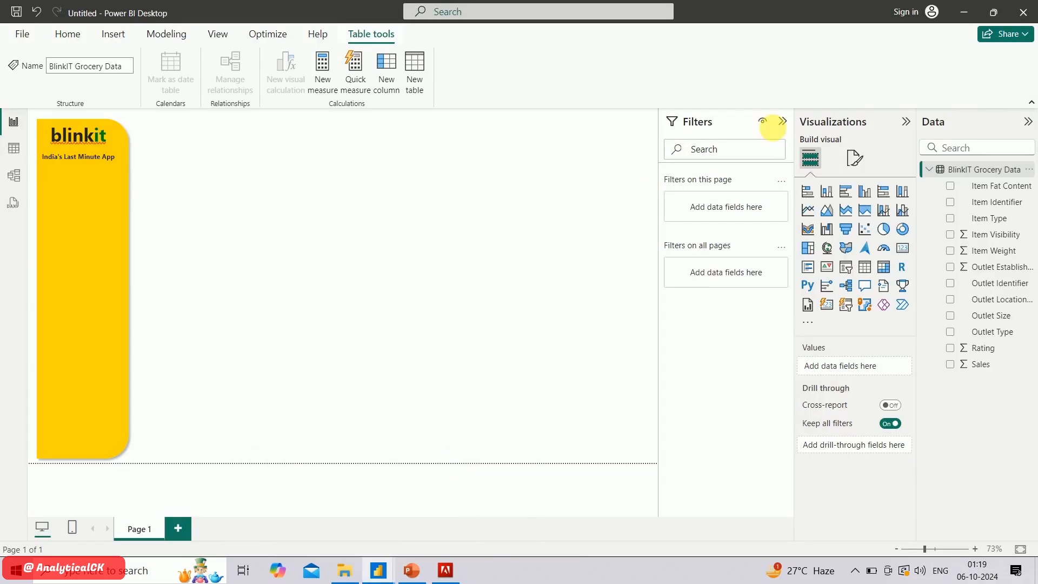
Add a new measure to the BlinkIT Grocery Data table and name it Total Sales
{"action": "right_click", "coordinate": [965, 170]}
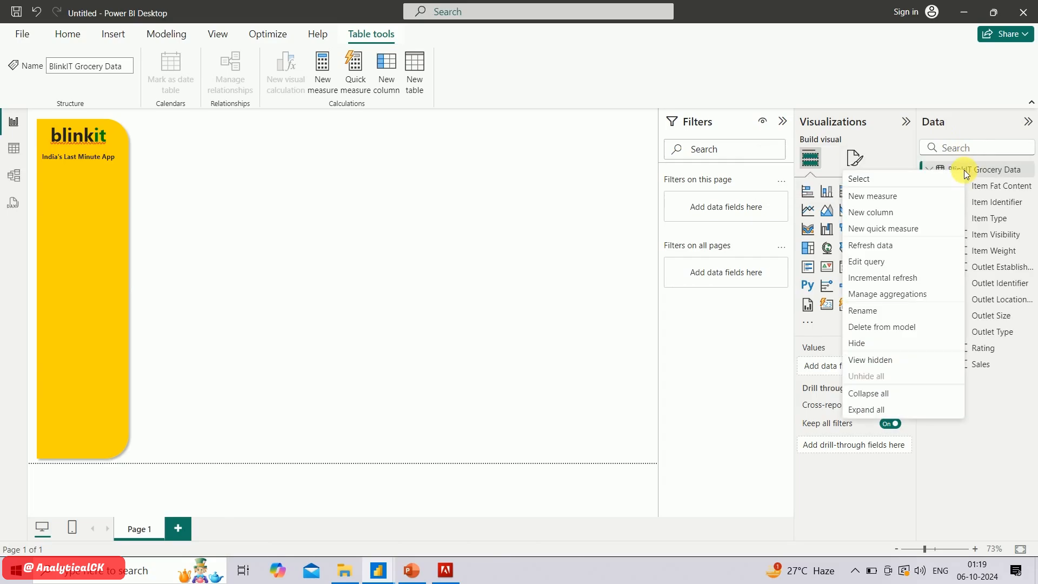
{"action": "left_click", "coordinate": [881, 197]}
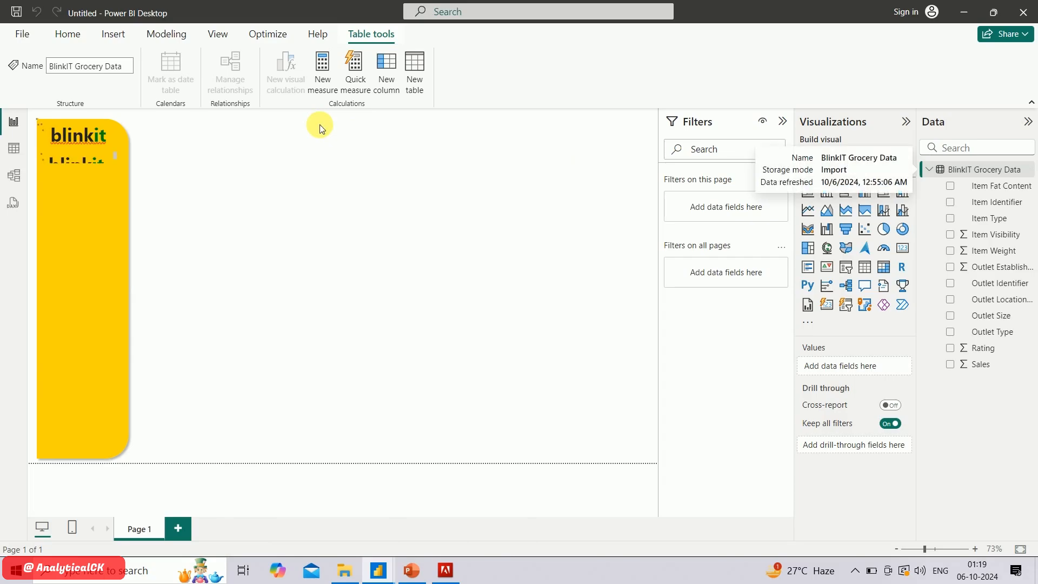
{"action": "double_click", "coordinate": [114, 119]}
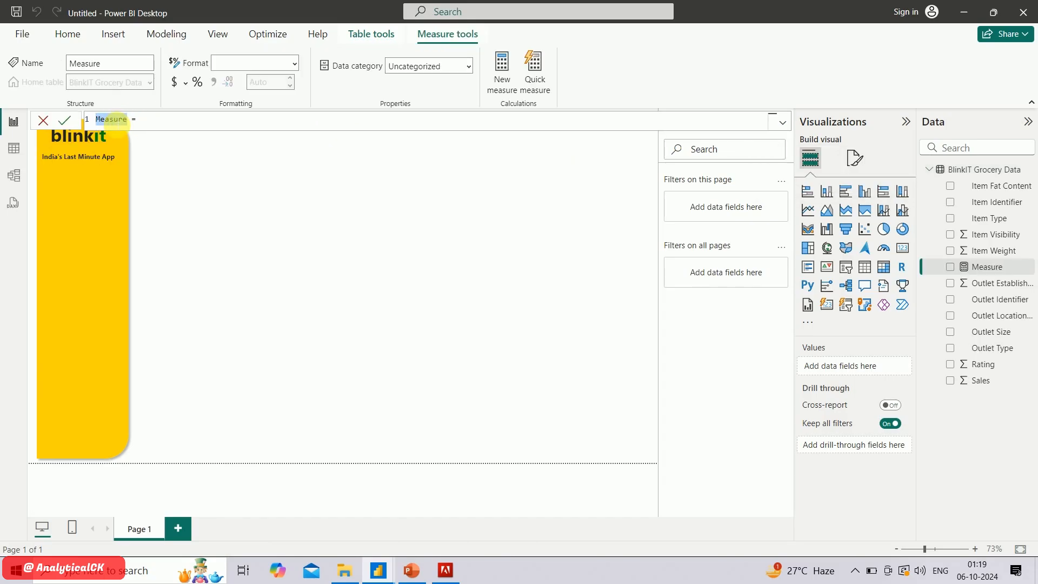
{"action": "type", "text": "Total Sales"}
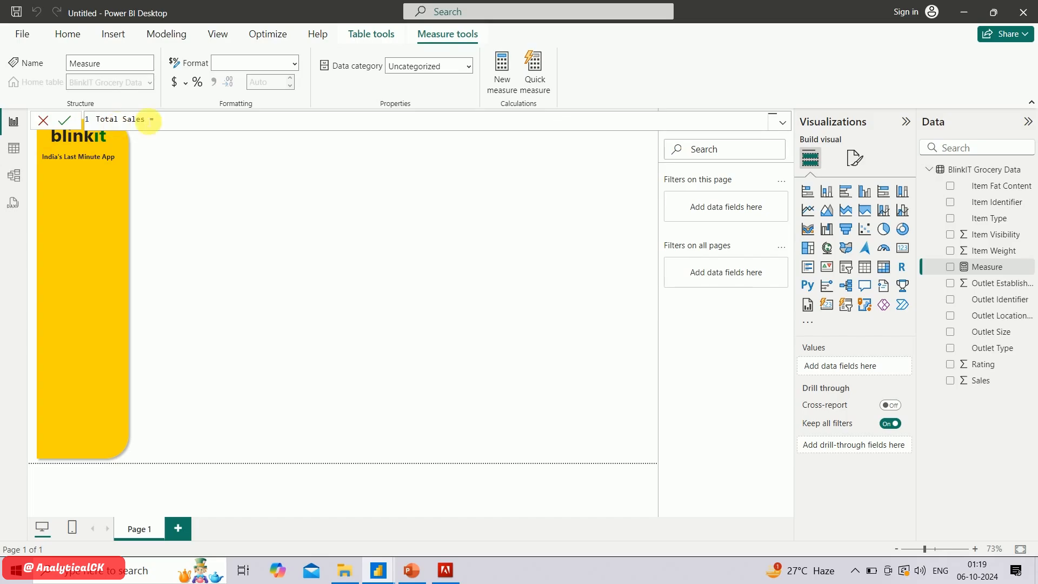
Define Total Sales as SUM('BlinkIT Grocery Data'[Sales]), commit the measure and select it in the field list
{"action": "left_click", "coordinate": [178, 118]}
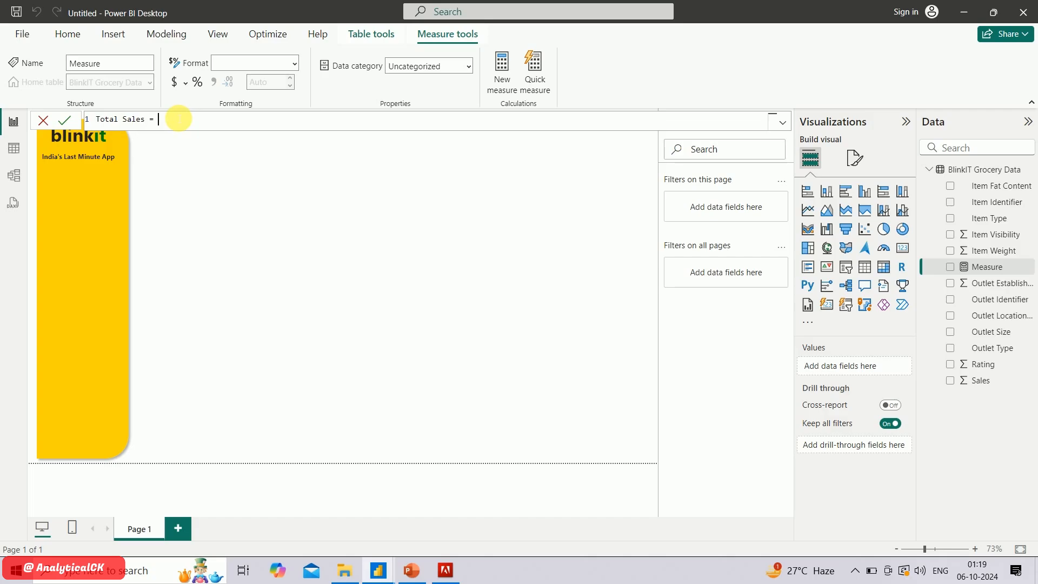
{"action": "type", "text": "sum"}
{"action": "key", "text": "Tab"}
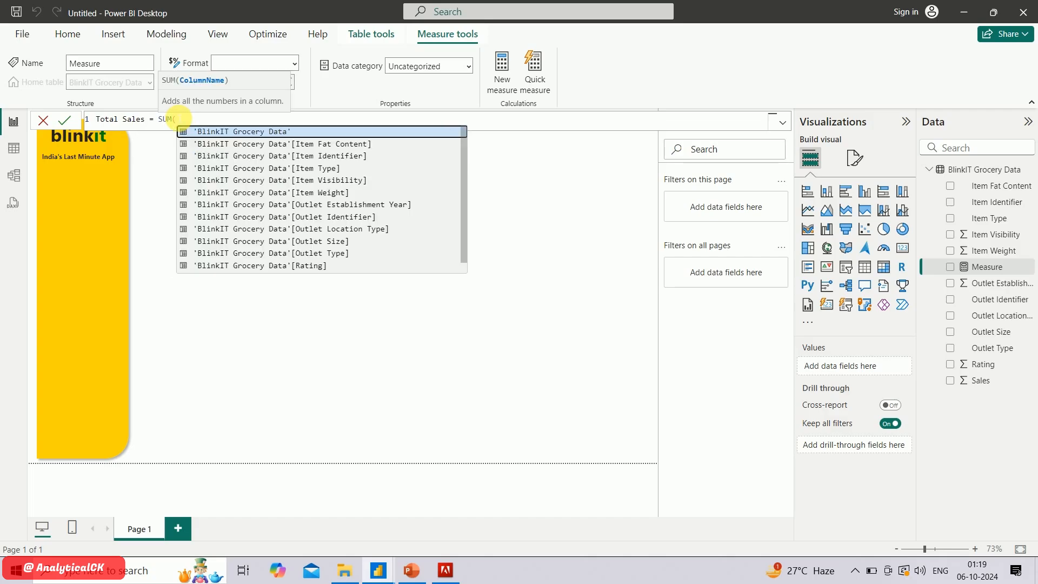
{"action": "type", "text": "sal"}
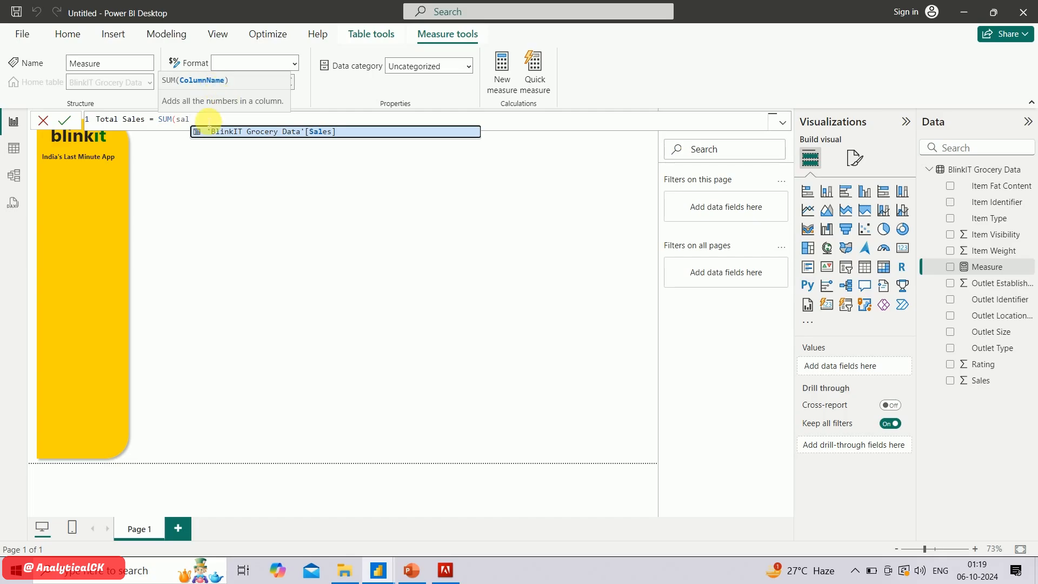
{"action": "left_click", "coordinate": [252, 132]}
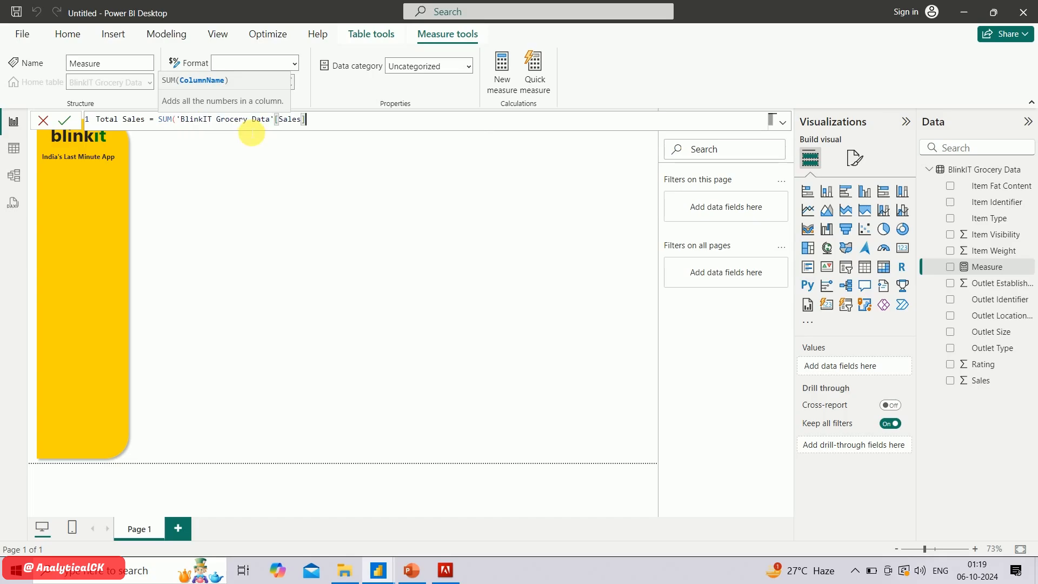
{"action": "type", "text": ")"}
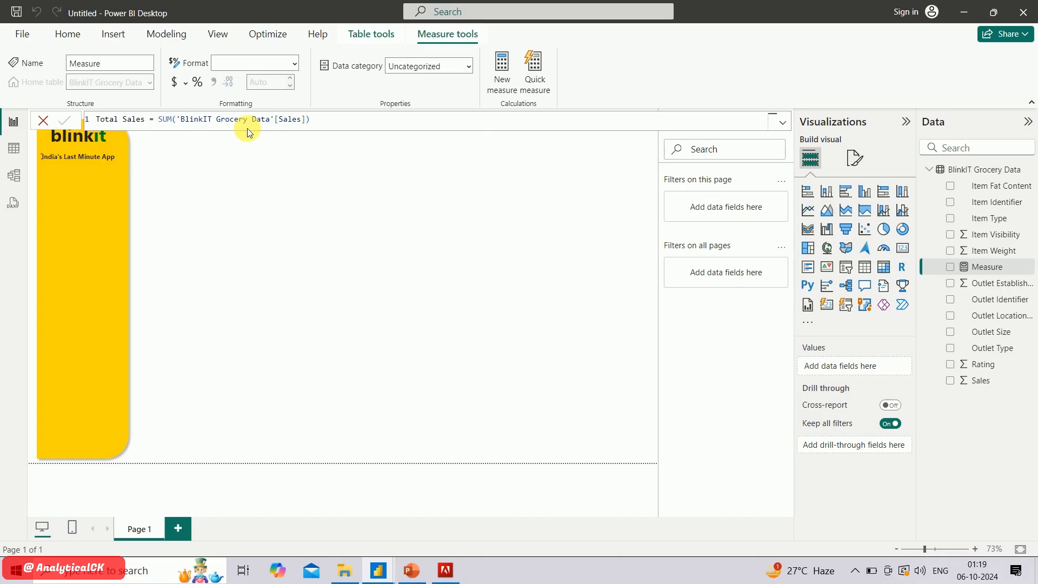
{"action": "key", "text": "Return"}
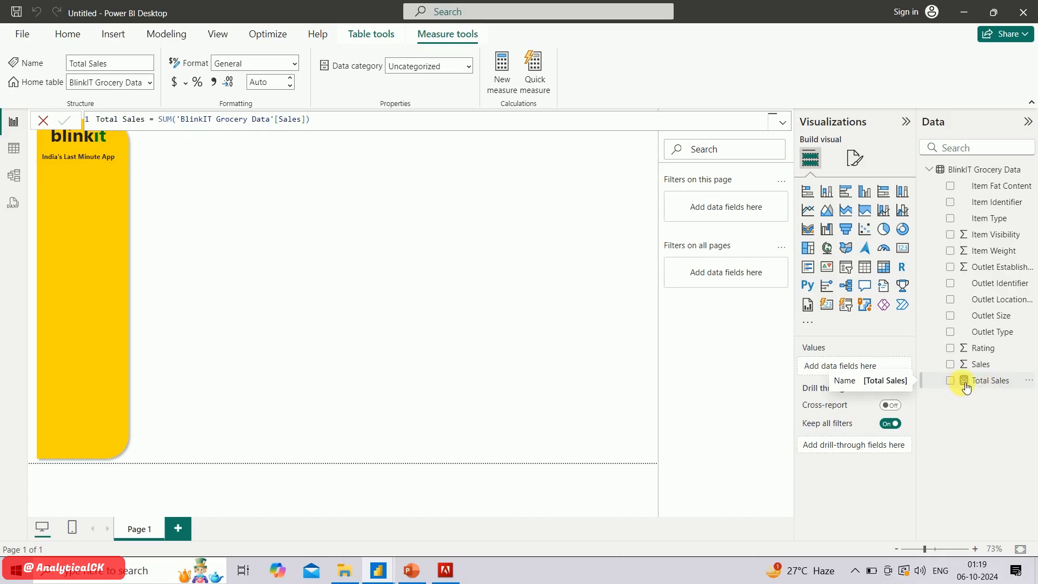
{"action": "left_click", "coordinate": [985, 388]}
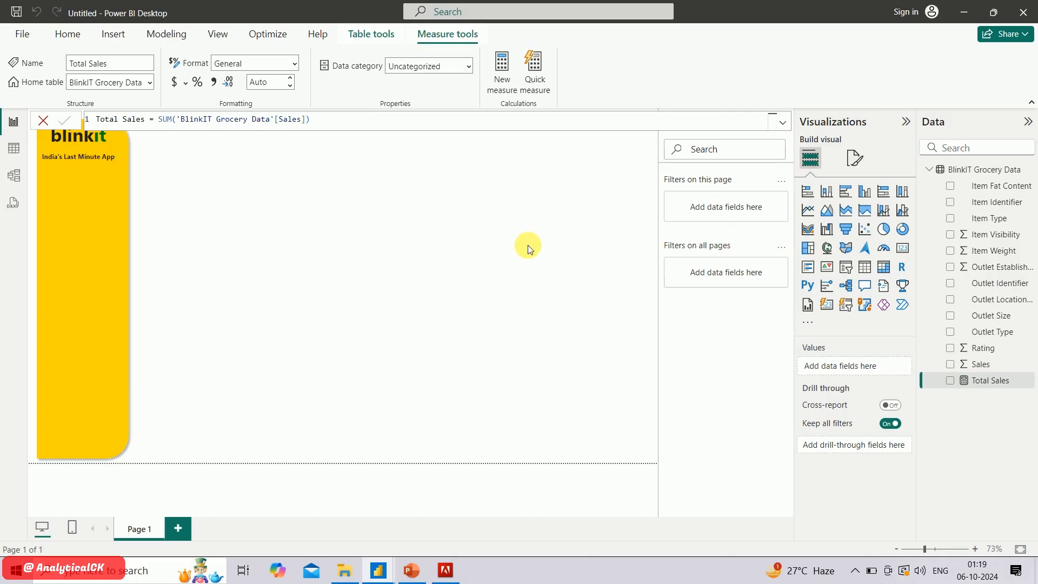
Consult the KPI list in PowerPoint and add a measure named Avg Sales to the BlinkIT Grocery Data table in Power BI
{"action": "left_click", "coordinate": [411, 569]}
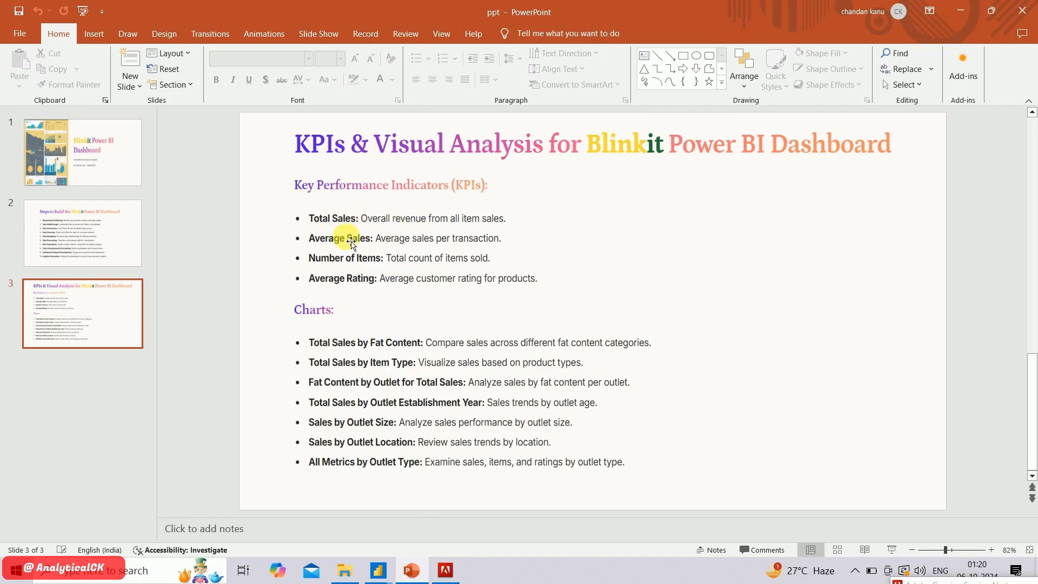
{"action": "key", "text": "alt+Tab"}
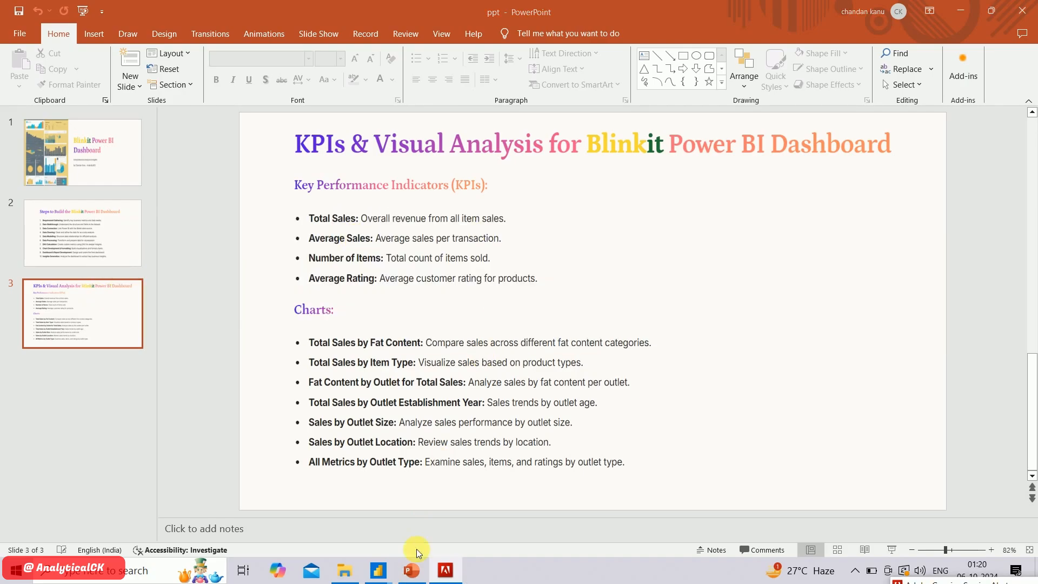
{"action": "left_click", "coordinate": [382, 570]}
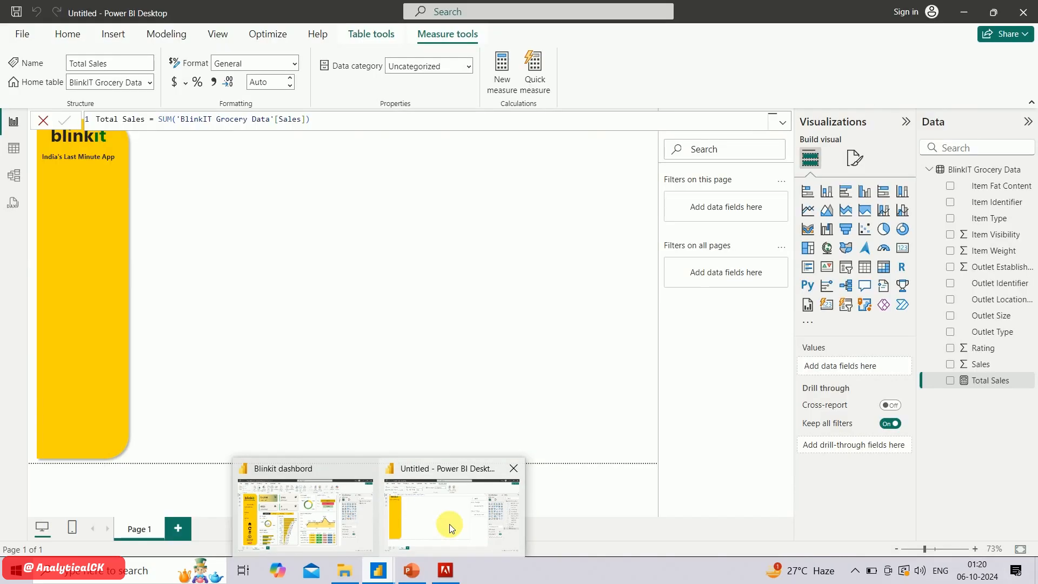
{"action": "left_click", "coordinate": [452, 529]}
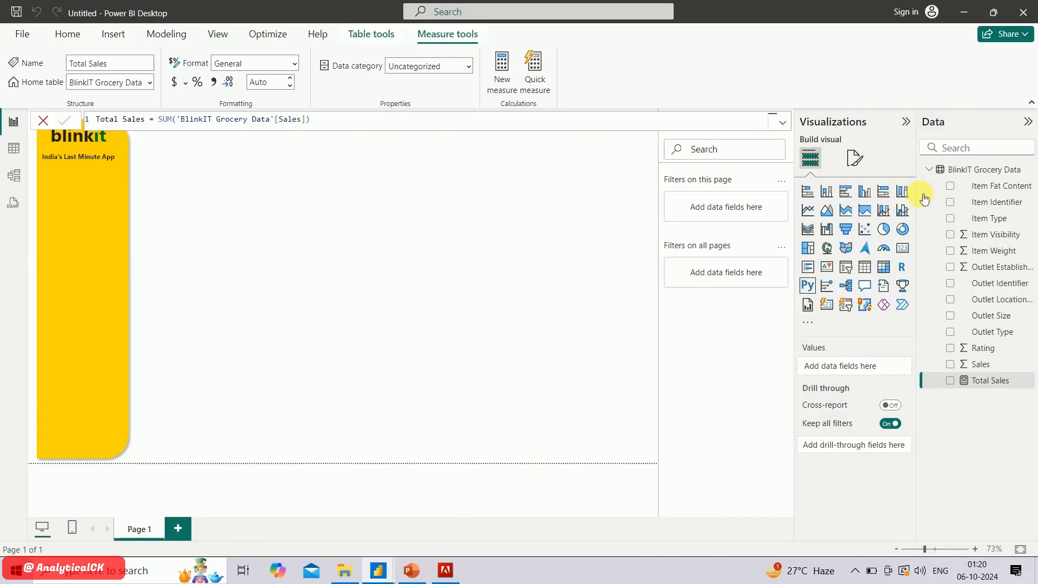
{"action": "right_click", "coordinate": [955, 169]}
{"action": "left_click", "coordinate": [897, 197]}
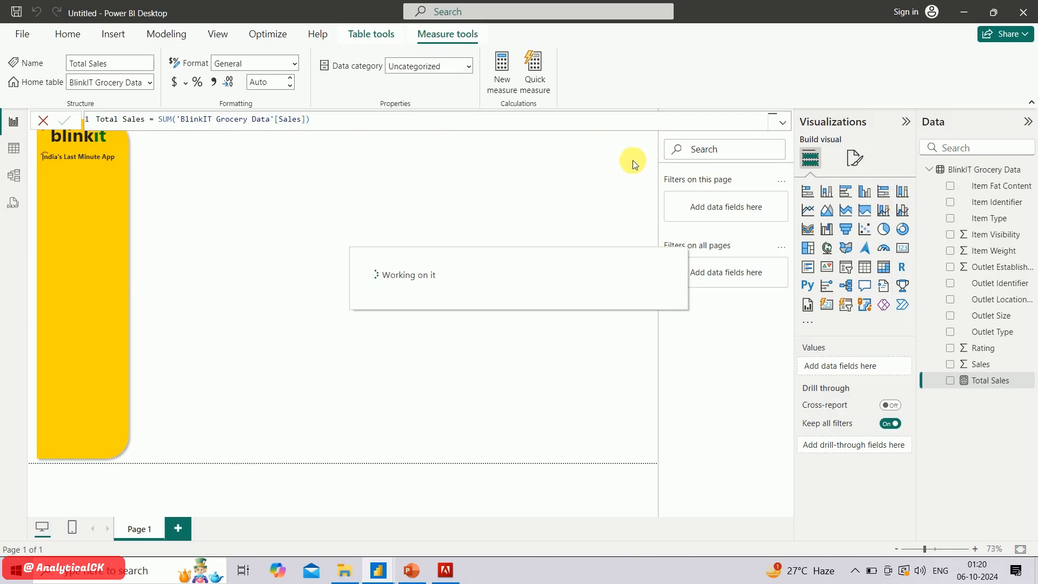
{"action": "left_click", "coordinate": [502, 100]}
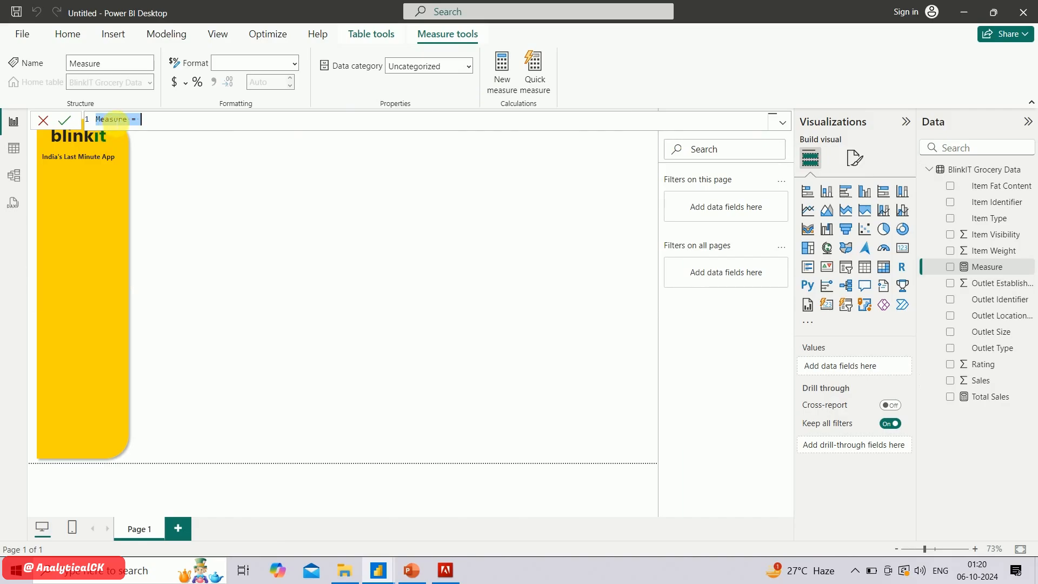
{"action": "double_click", "coordinate": [115, 119]}
{"action": "type", "text": "A"}
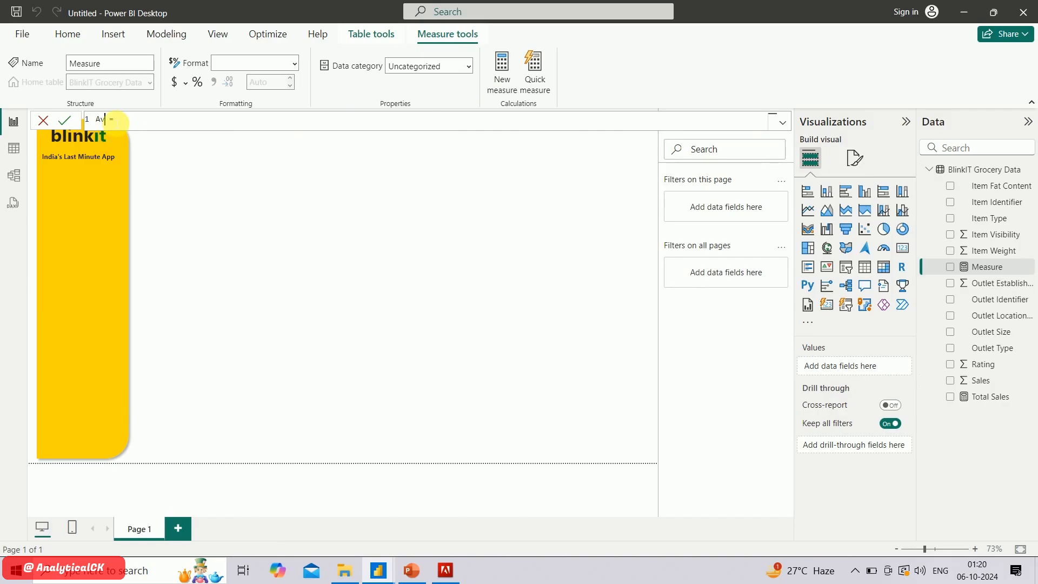
{"action": "type", "text": "vg Sales"}
Define Avg Sales as AVERAGE('BlinkIT Grocery Data'[Sales]) and commit the measure
{"action": "left_click", "coordinate": [181, 125]}
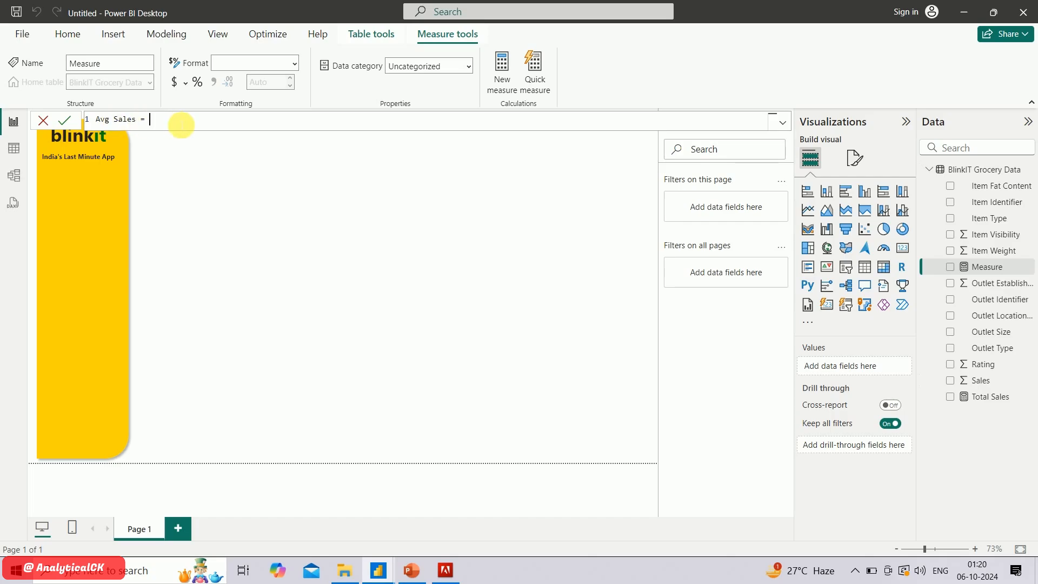
{"action": "type", "text": "av"}
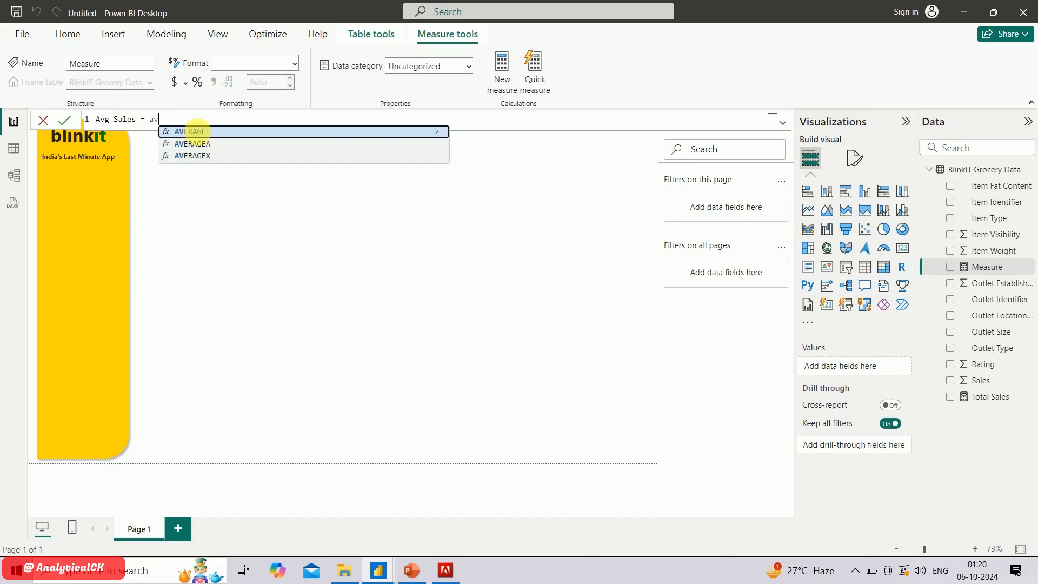
{"action": "left_click", "coordinate": [203, 134]}
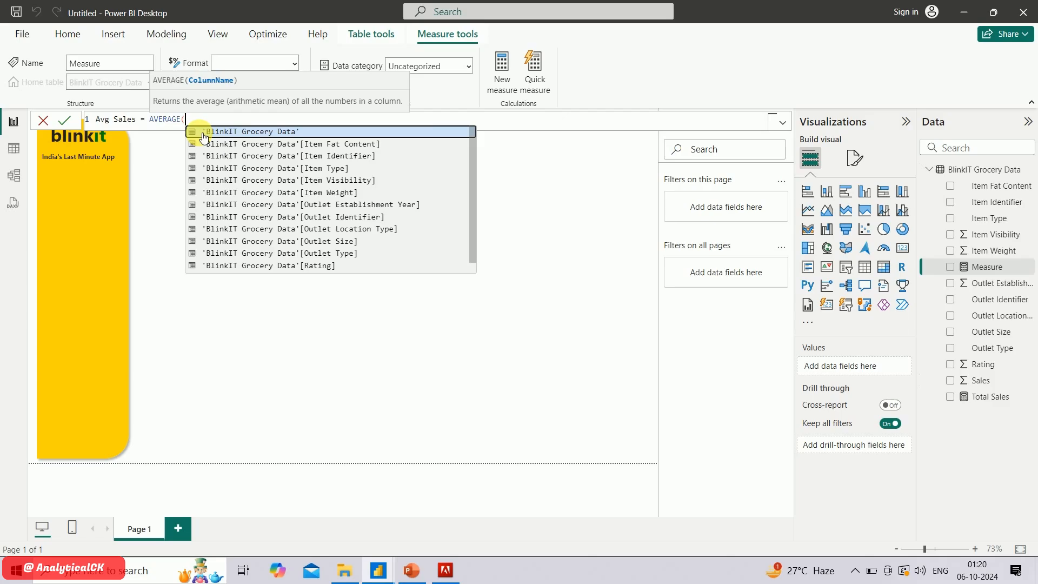
{"action": "type", "text": "sales"}
{"action": "key", "text": "Tab"}
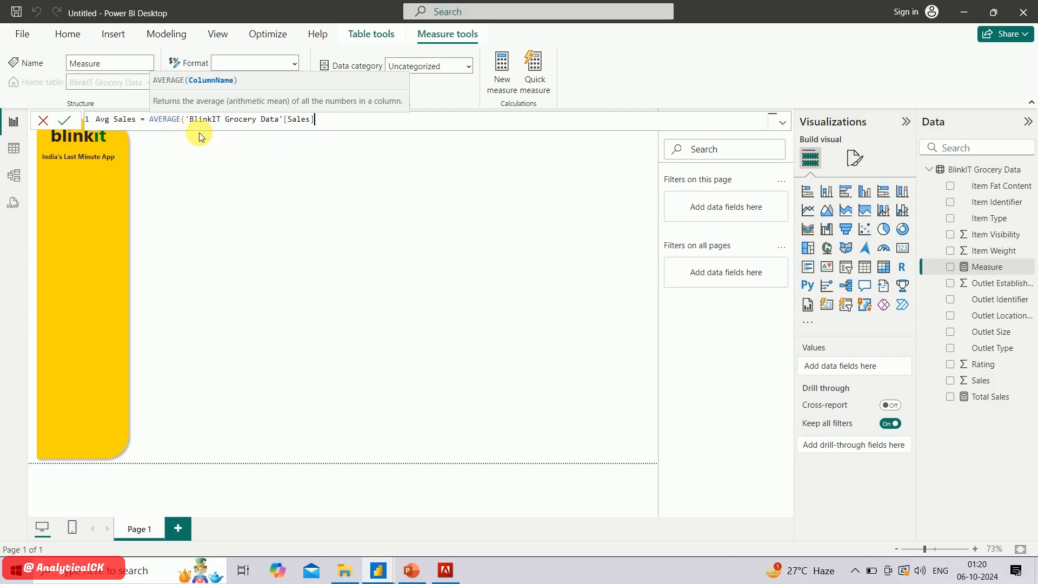
{"action": "type", "text": ")"}
{"action": "key", "text": "Return"}
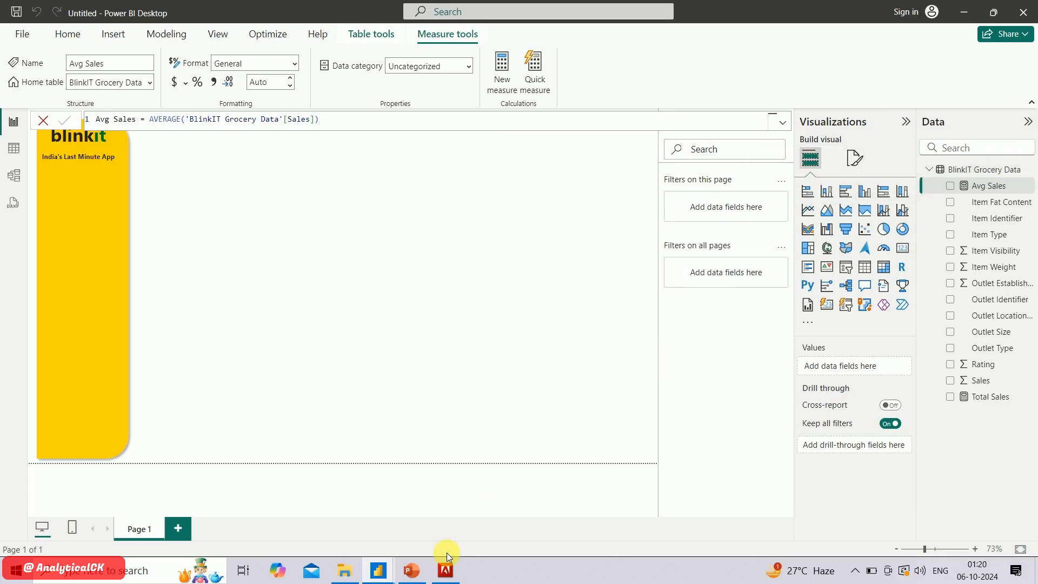
Consult the KPI list in PowerPoint and add a measure named Total Items to the BlinkIT Grocery Data table in Power BI
{"action": "left_click", "coordinate": [410, 573]}
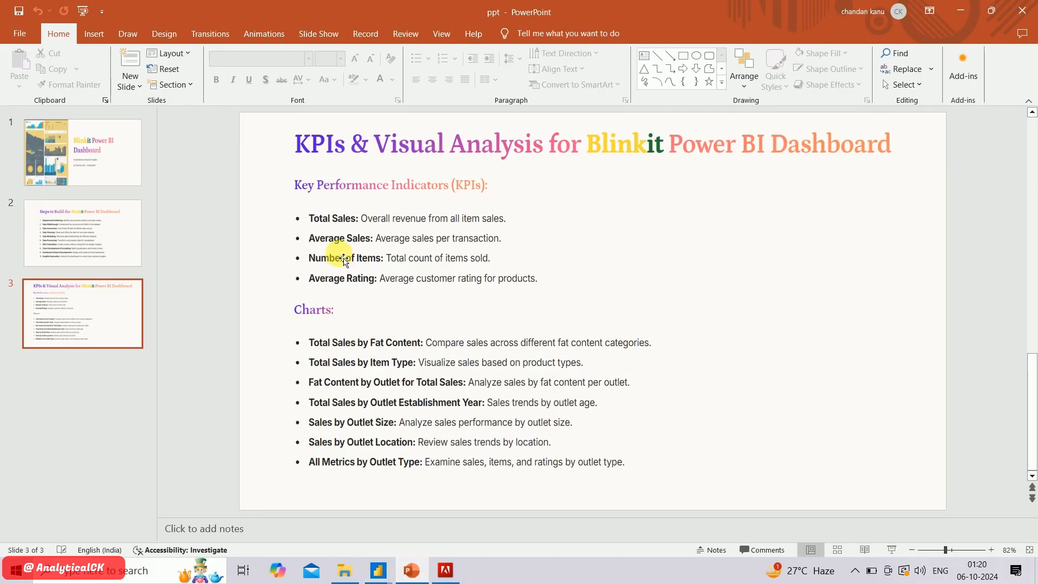
{"action": "mouse_move", "coordinate": [379, 571]}
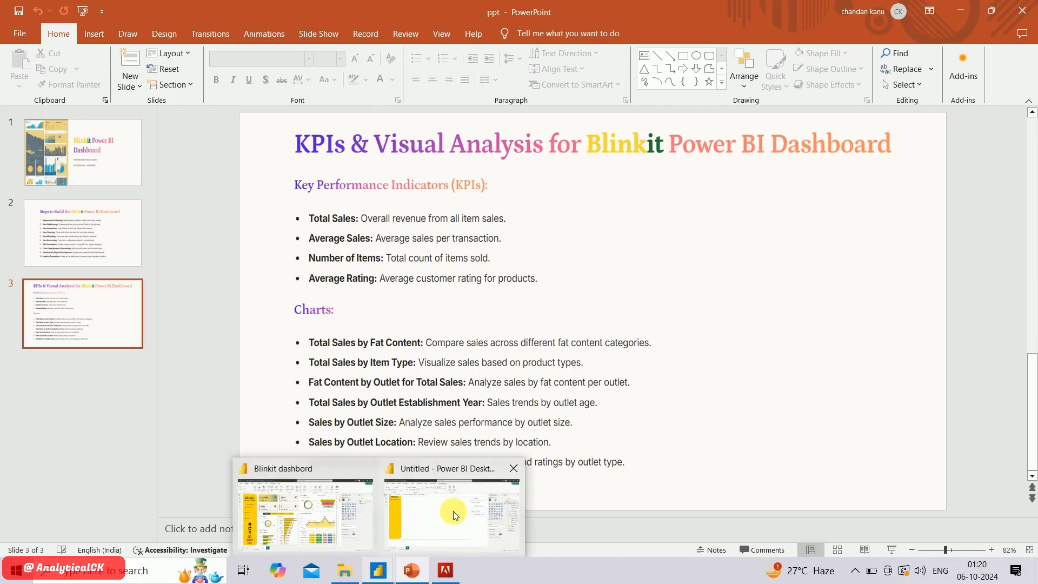
{"action": "left_click", "coordinate": [453, 511]}
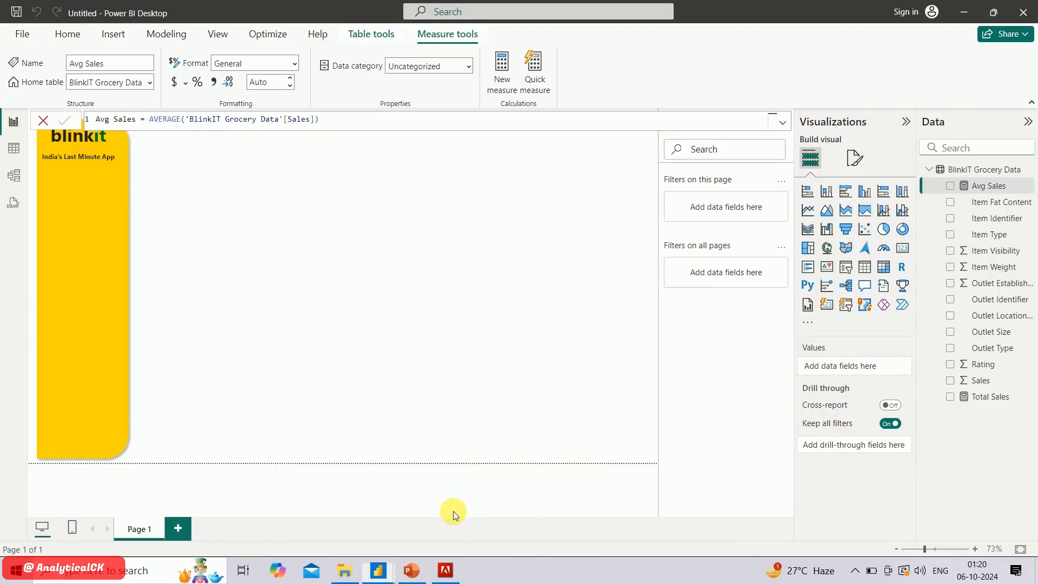
{"action": "right_click", "coordinate": [990, 172]}
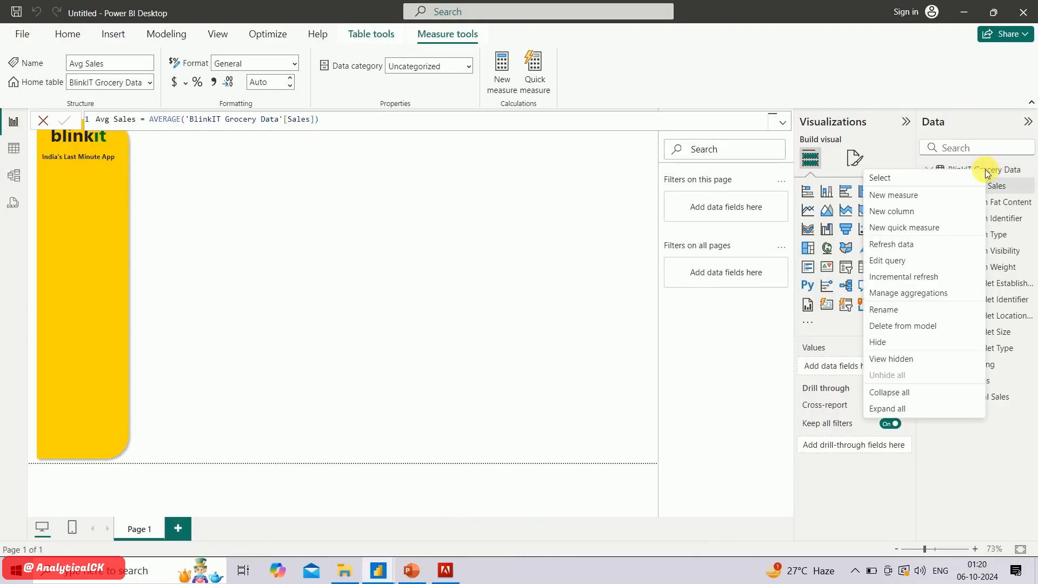
{"action": "left_click", "coordinate": [935, 201]}
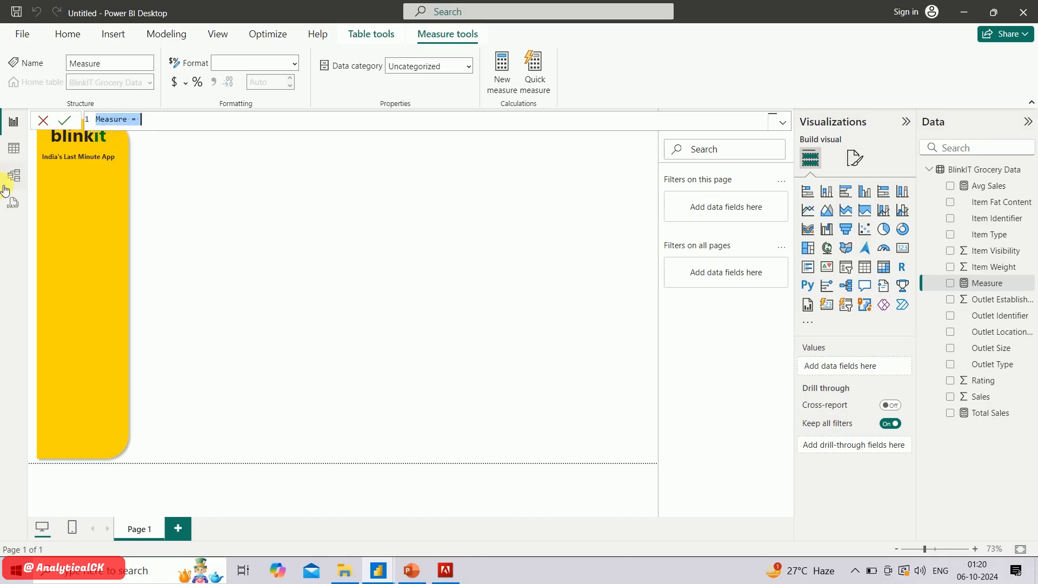
{"action": "double_click", "coordinate": [114, 119]}
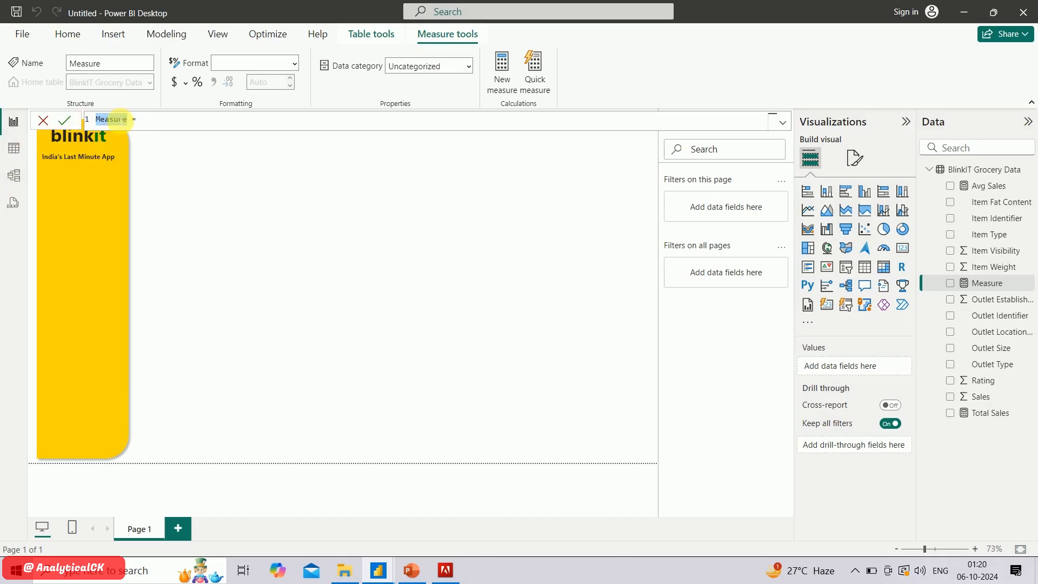
{"action": "type", "text": "Total Items"}
Define Total Items as COUNTROWS('BlinkIT Grocery Data') and commit the measure
{"action": "left_click", "coordinate": [168, 124]}
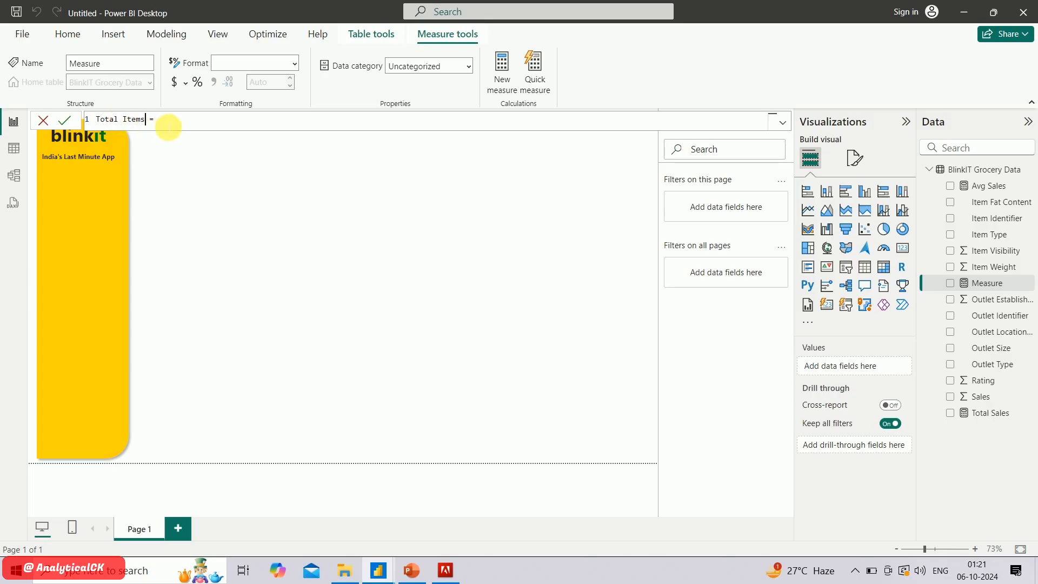
{"action": "type", "text": "coun"}
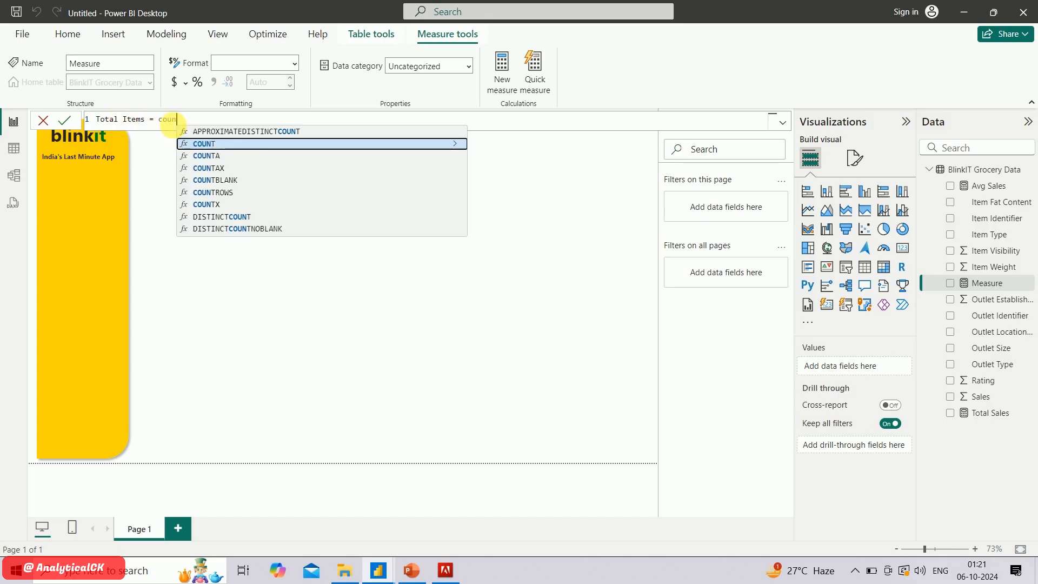
{"action": "left_click", "coordinate": [228, 198]}
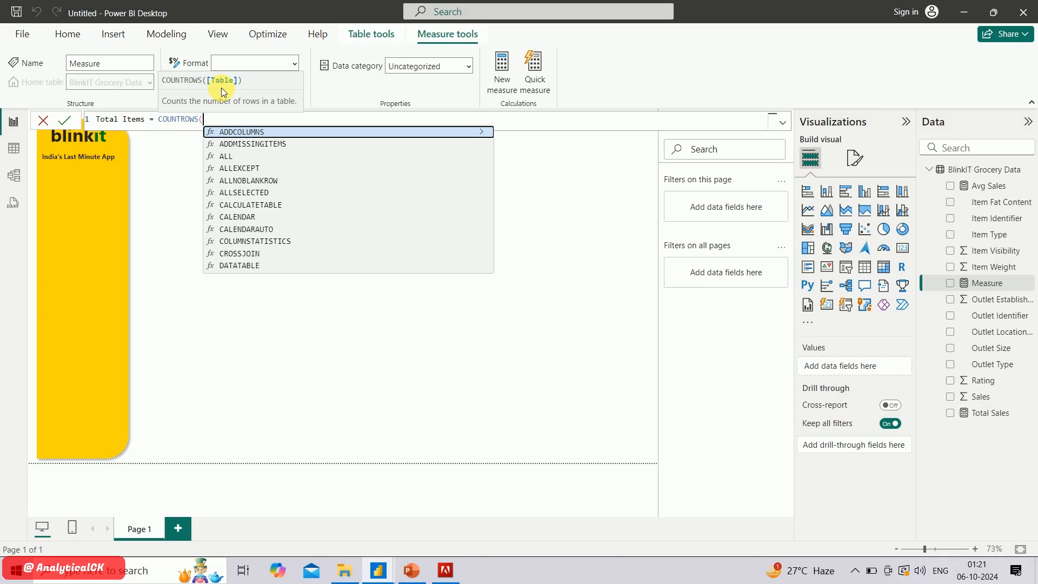
{"action": "type", "text": "bli"}
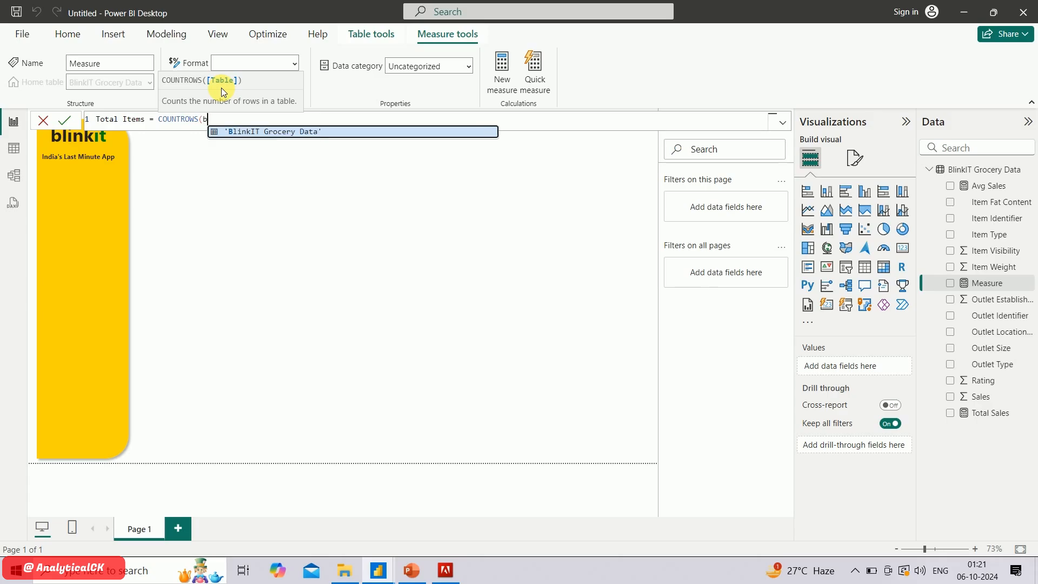
{"action": "left_click", "coordinate": [273, 133]}
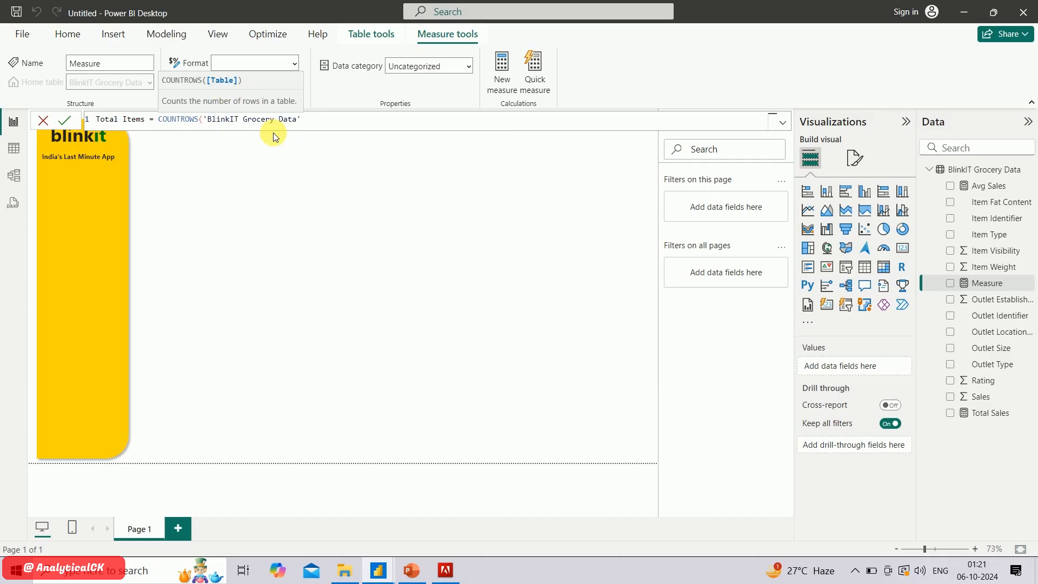
{"action": "type", "text": ")"}
{"action": "key", "text": "Return"}
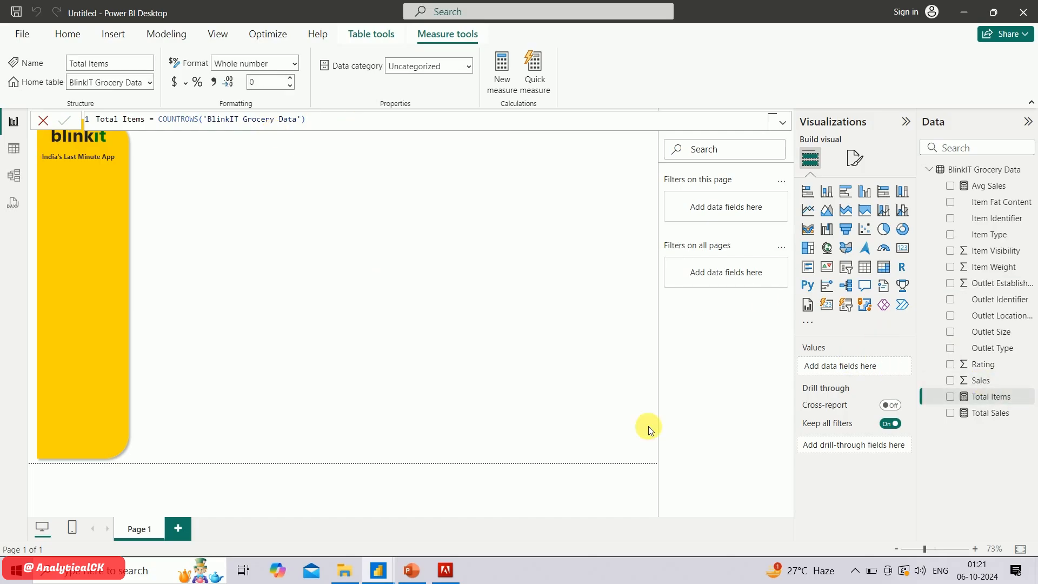
Check the remaining KPI in PowerPoint and add a measure named Avg rating to the BlinkIT Grocery Data table in Power BI
{"action": "mouse_move", "coordinate": [412, 570]}
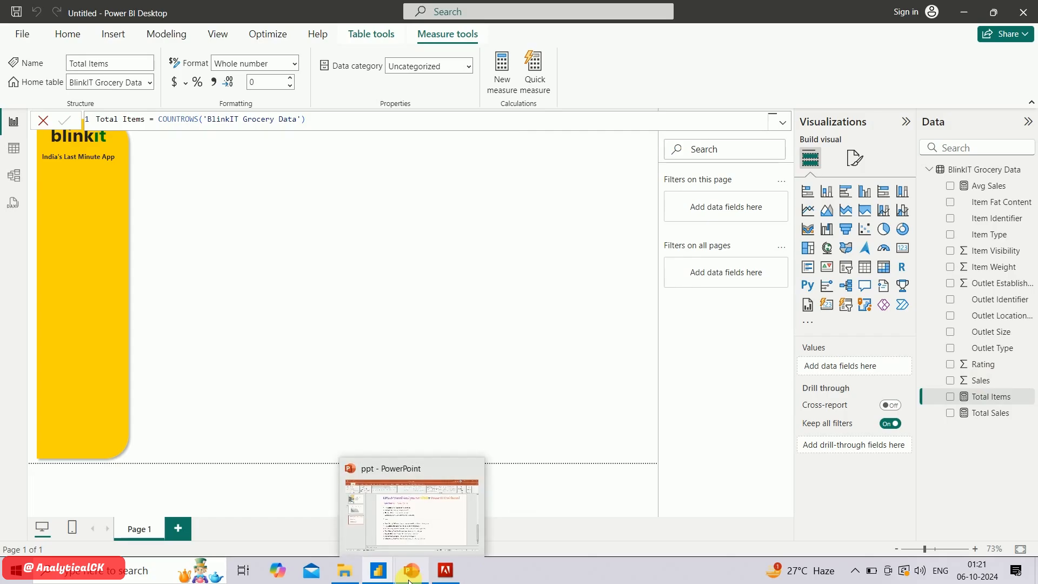
{"action": "left_click", "coordinate": [463, 466]}
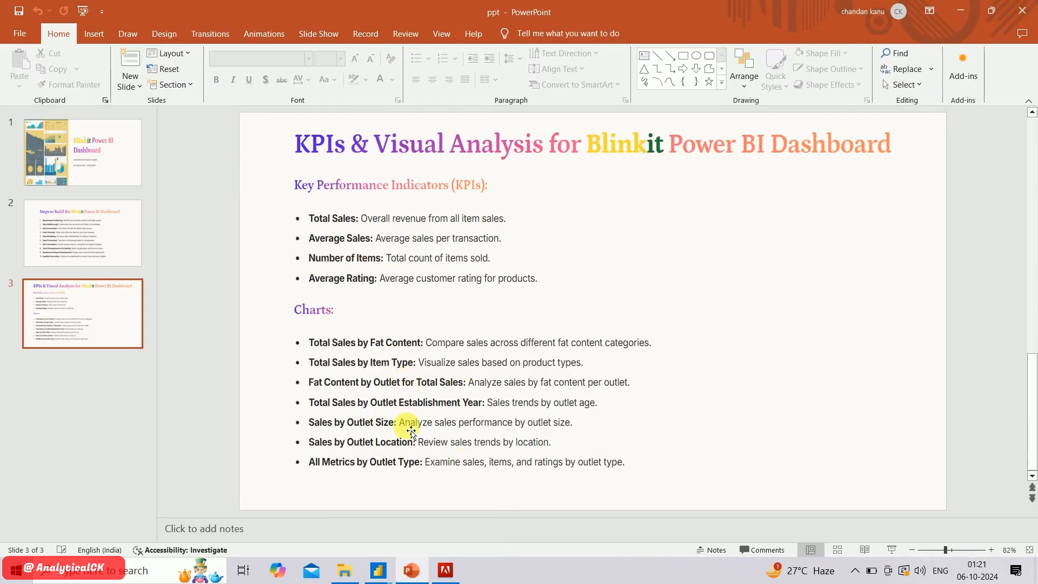
{"action": "left_click", "coordinate": [378, 570]}
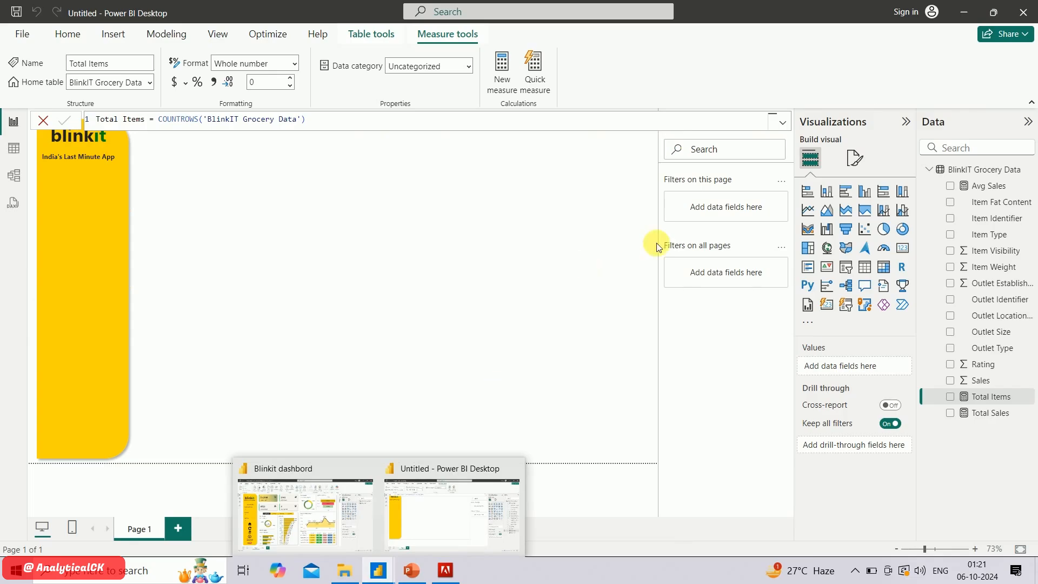
{"action": "right_click", "coordinate": [975, 171]}
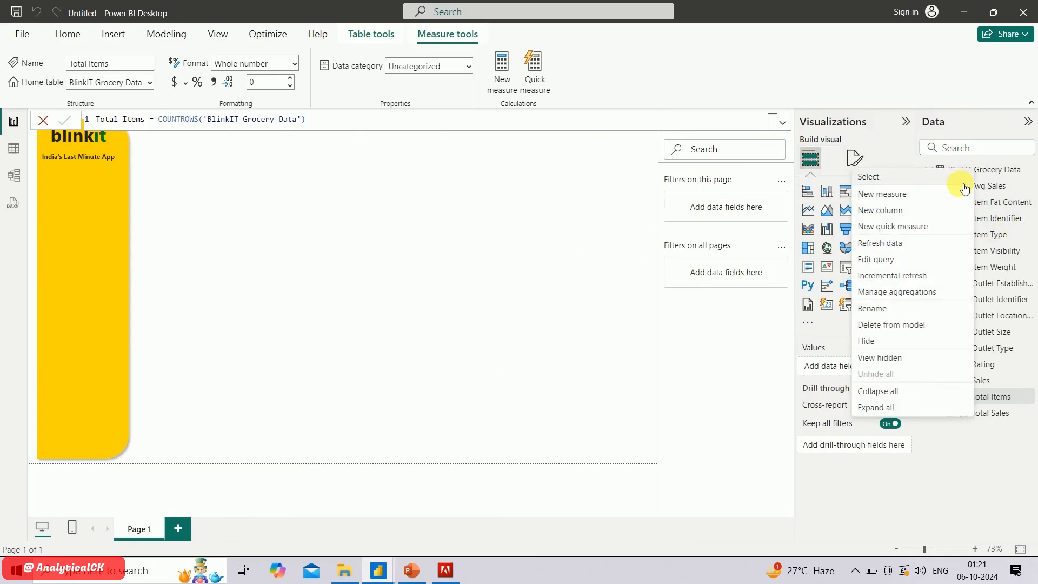
{"action": "left_click", "coordinate": [941, 197]}
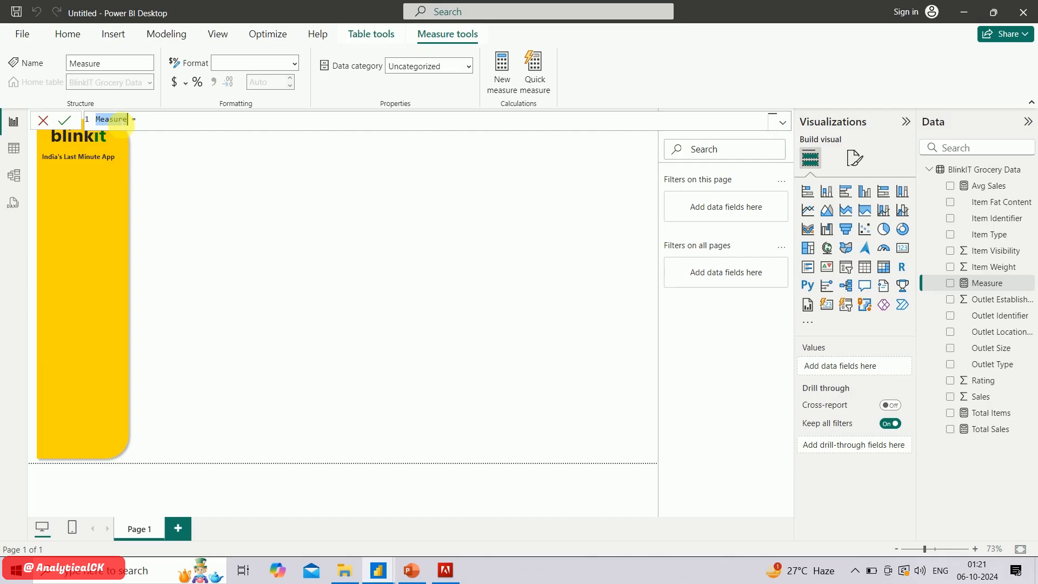
{"action": "type", "text": "Avg rating"}
Define Avg rating as AVERAGE('BlinkIT Grocery Data'[Rating]) and commit the measure
{"action": "left_click", "coordinate": [170, 120]}
{"action": "type", "text": "Ava"}
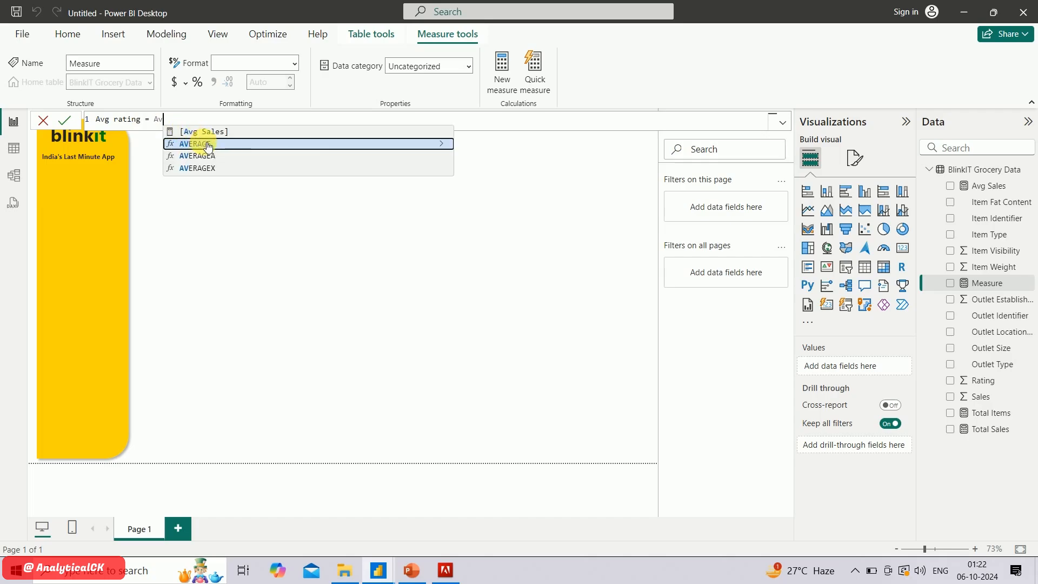
{"action": "left_click", "coordinate": [207, 144]}
{"action": "type", "text": "rat"}
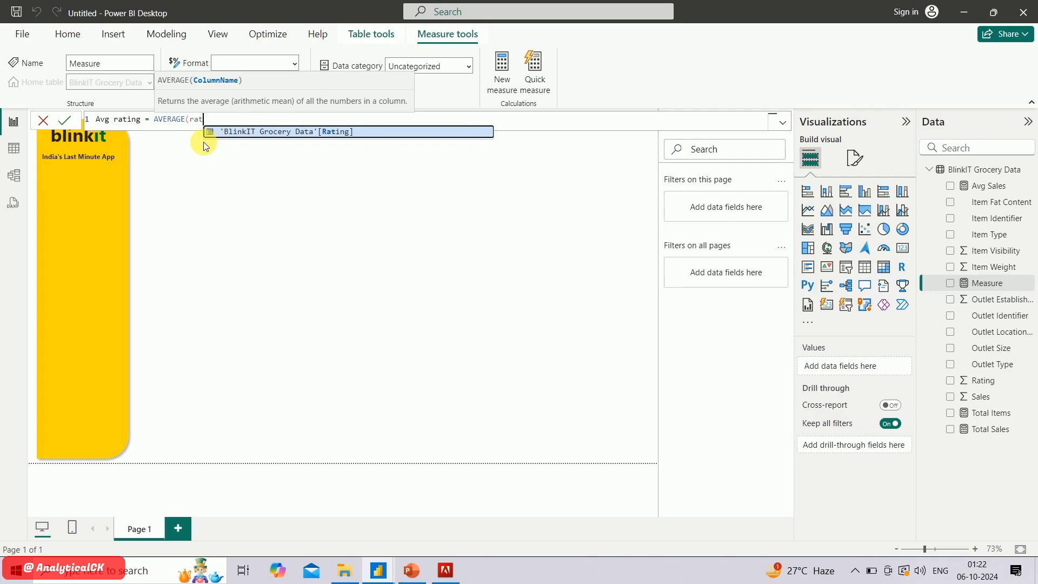
{"action": "left_click", "coordinate": [266, 136]}
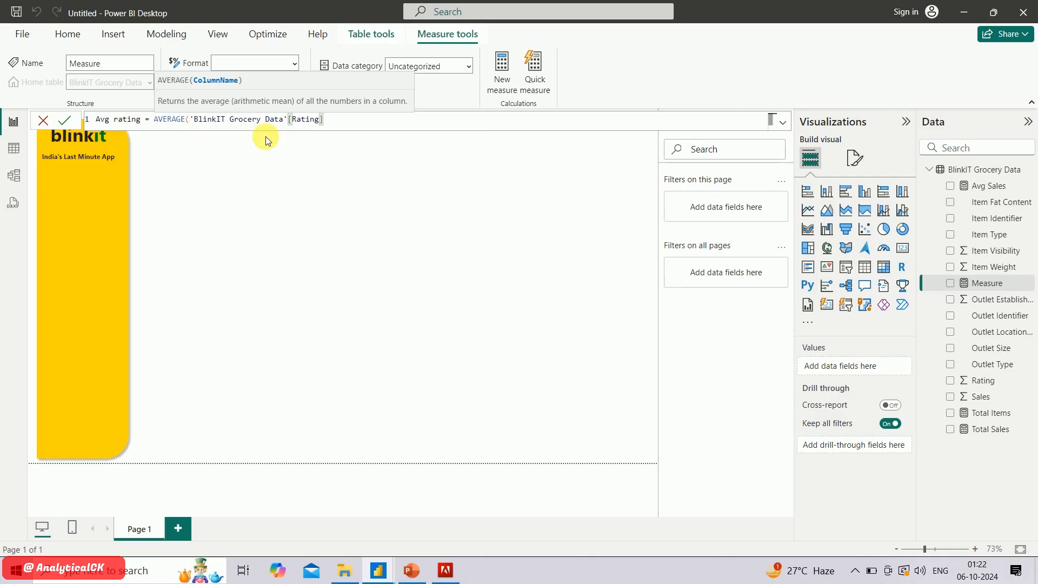
{"action": "type", "text": ")"}
{"action": "key", "text": "Return"}
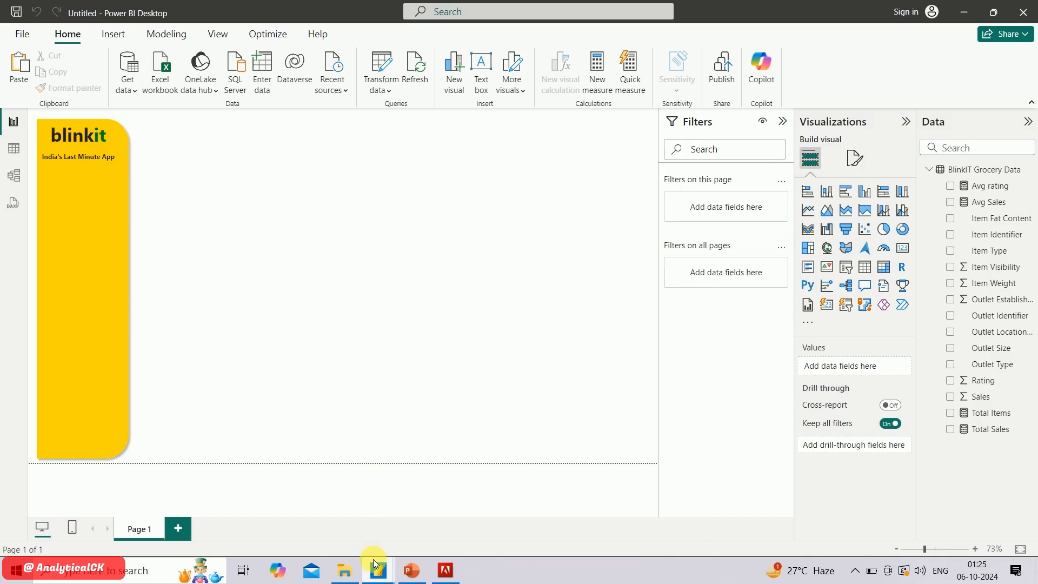
Examine the KPI cards in the finished Blinkit dashbord report and return to the untitled report
{"action": "mouse_move", "coordinate": [379, 572]}
{"action": "left_click", "coordinate": [325, 490]}
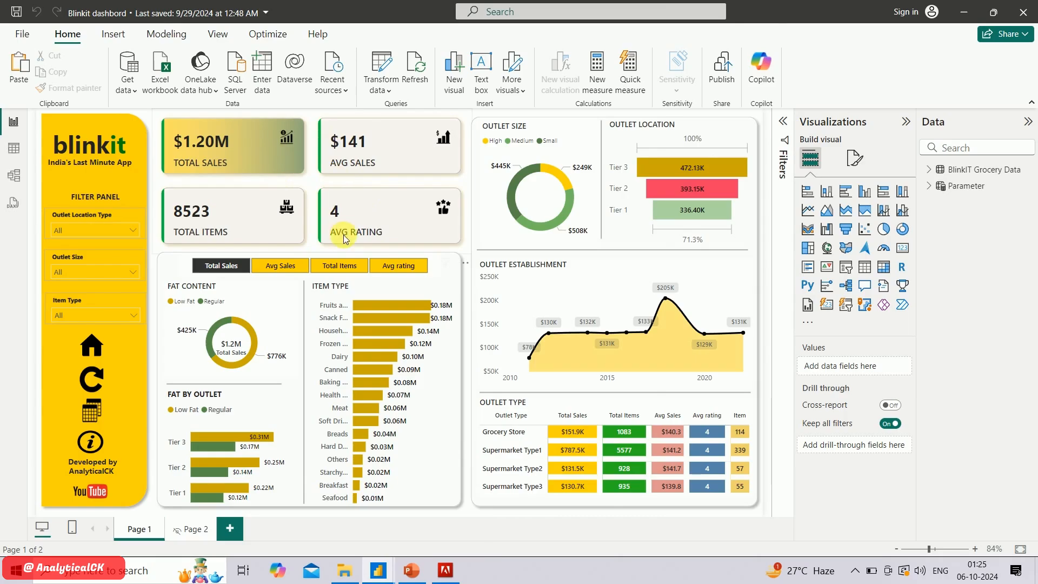
{"action": "key", "text": "alt+Tab"}
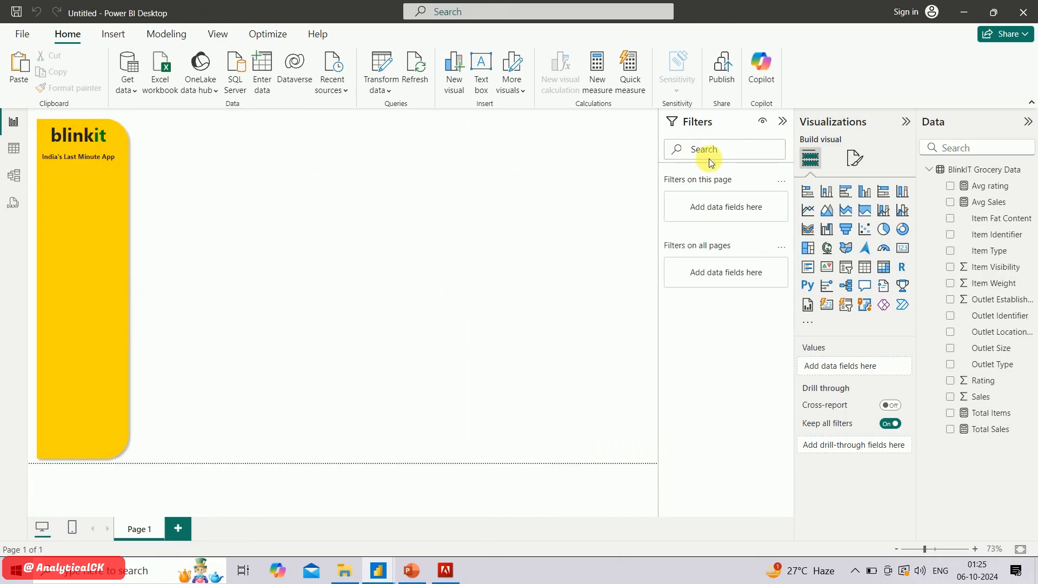
Collapse the Filters pane, then insert a Card (new) visual beside the yellow sidebar and widen it to about twice its width
{"action": "left_click", "coordinate": [784, 123]}
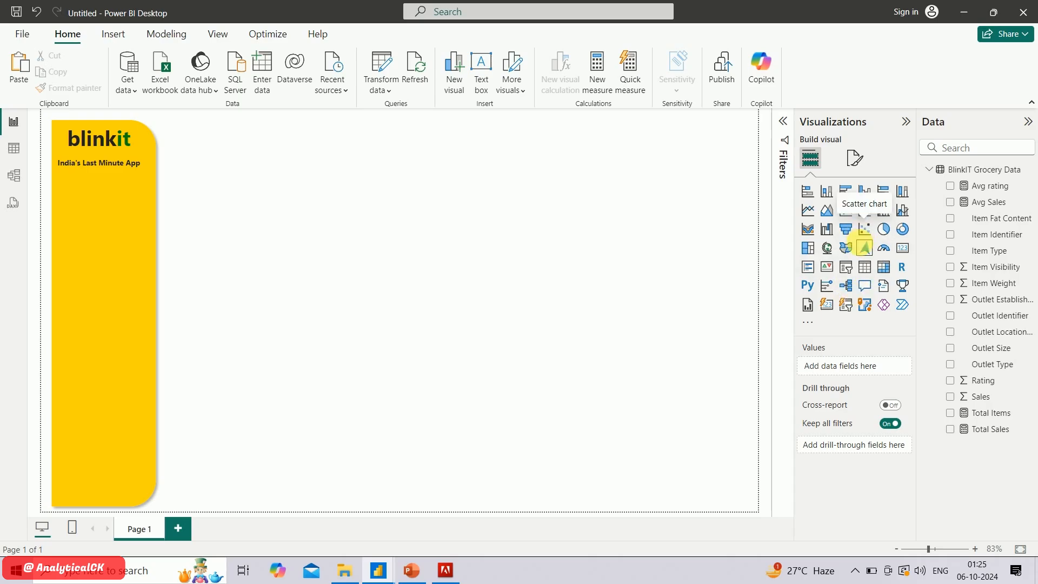
{"action": "left_click", "coordinate": [828, 305]}
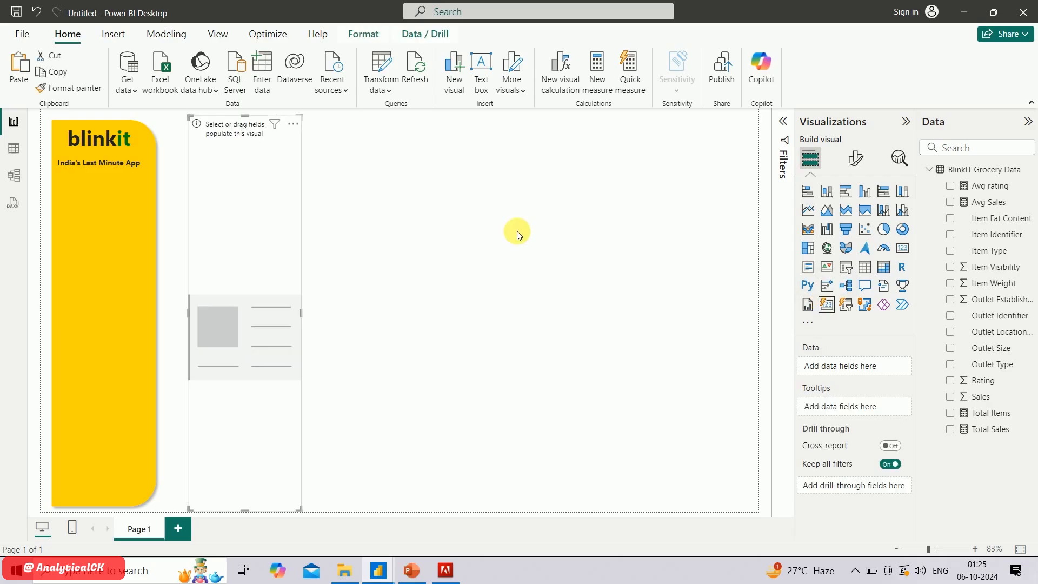
{"action": "left_click_drag", "start_coordinate": [306, 316], "coordinate": [414, 312]}
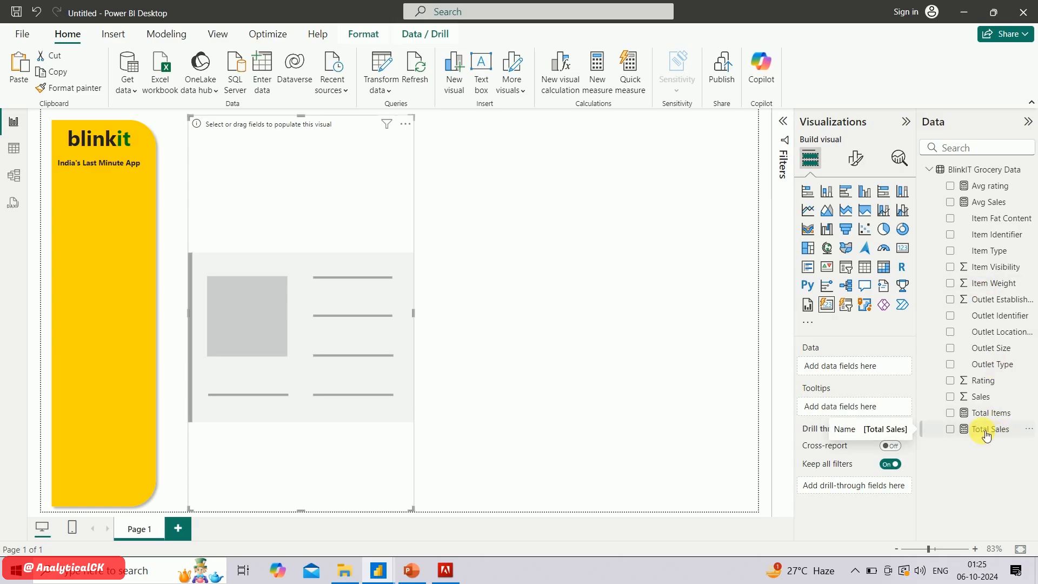
Add Total Sales, Avg Sales, Total Items and Avg rating to the card visual and widen it across the page
{"action": "left_click", "coordinate": [953, 431]}
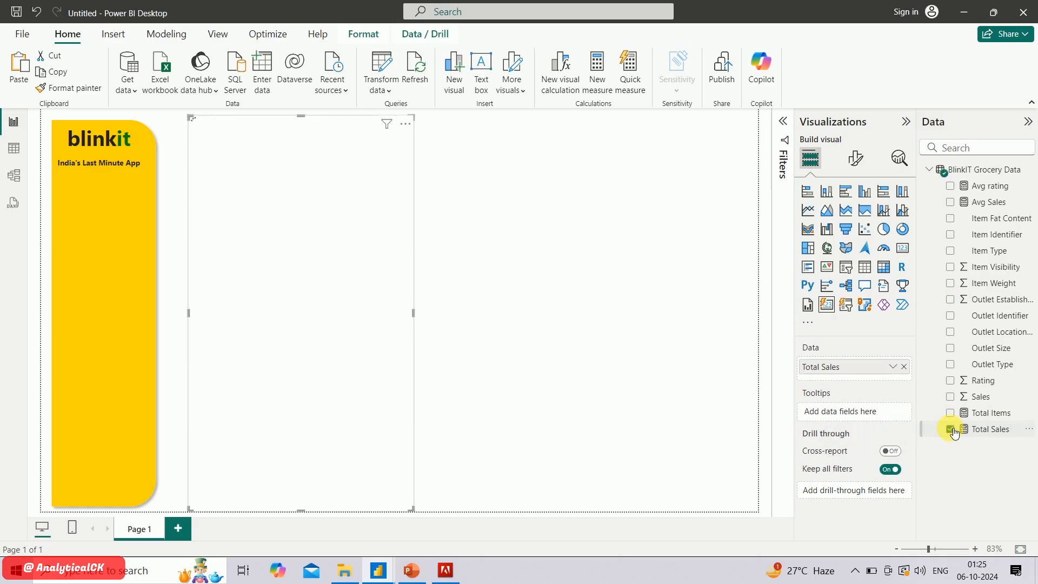
{"action": "left_click", "coordinate": [952, 204]}
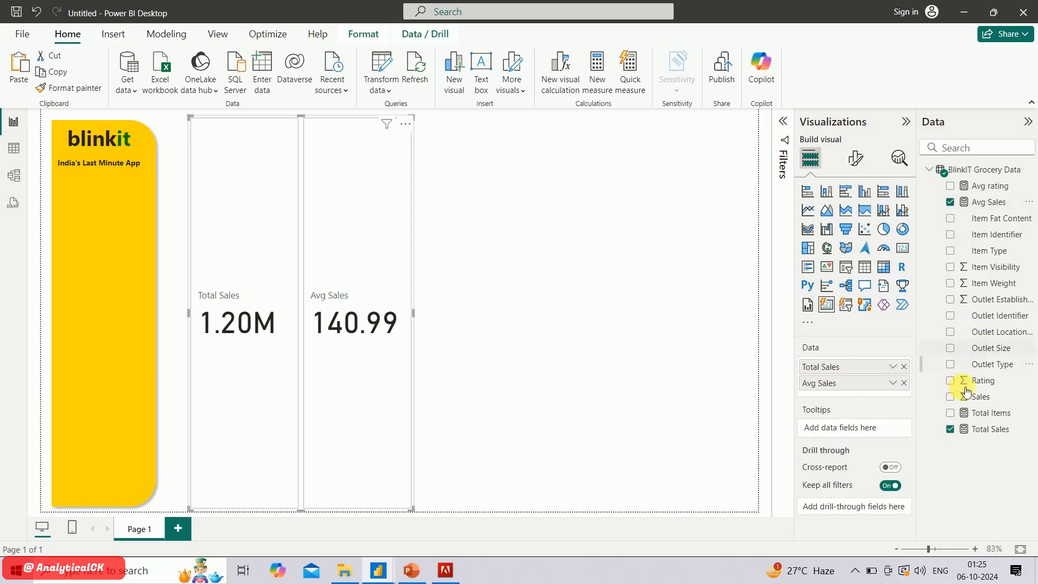
{"action": "left_click", "coordinate": [950, 413]}
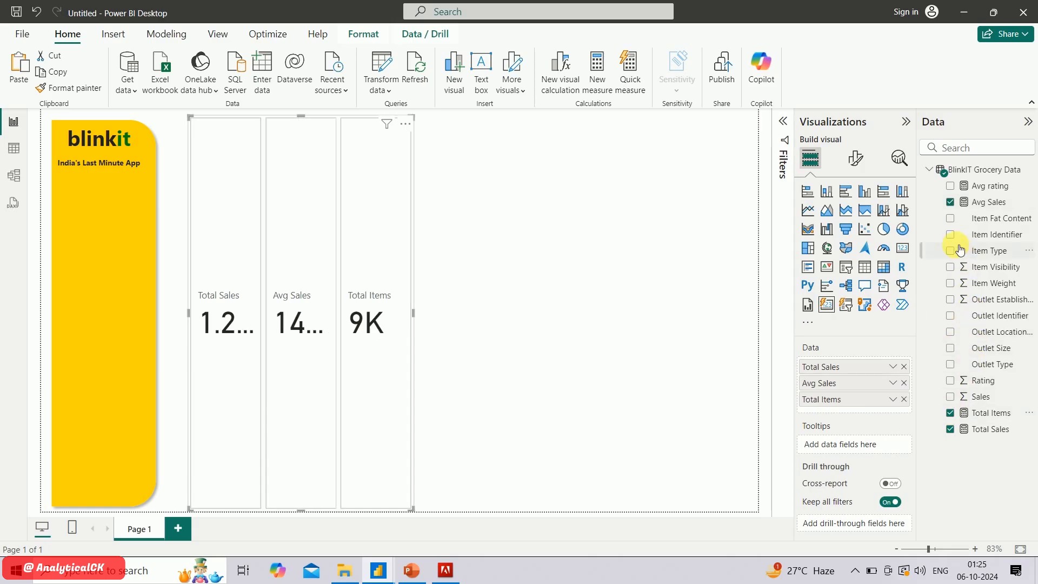
{"action": "left_click", "coordinate": [951, 185]}
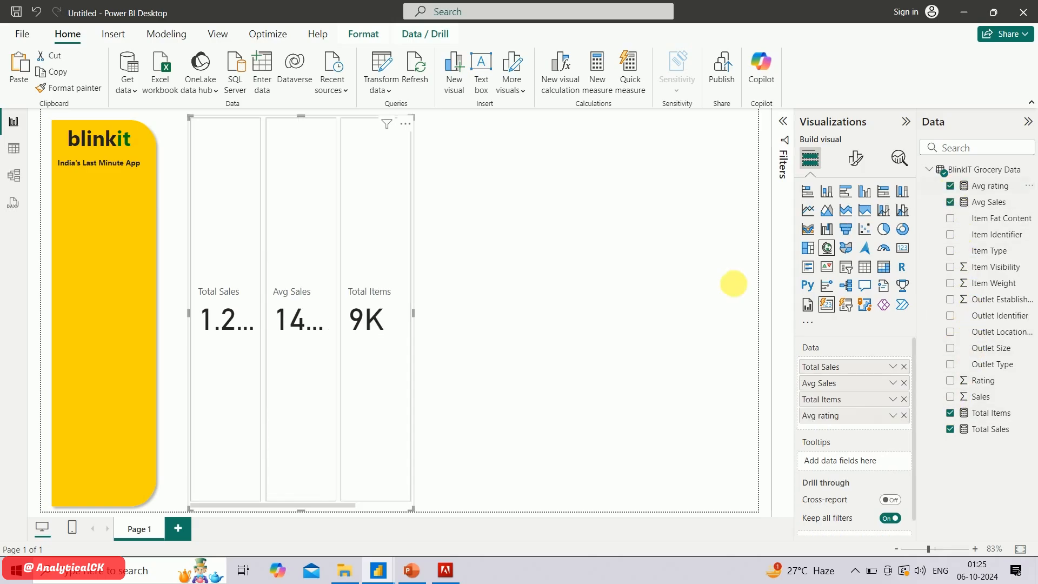
{"action": "left_click_drag", "start_coordinate": [413, 312], "coordinate": [595, 295]}
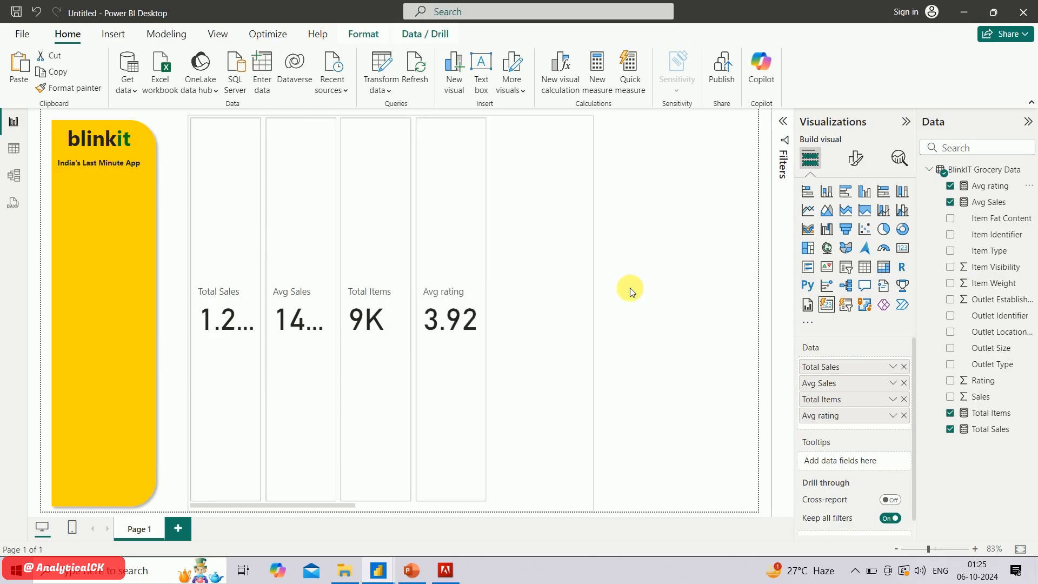
{"action": "scroll", "coordinate": [463, 315], "scroll_direction": "down", "scroll_amount": 2}
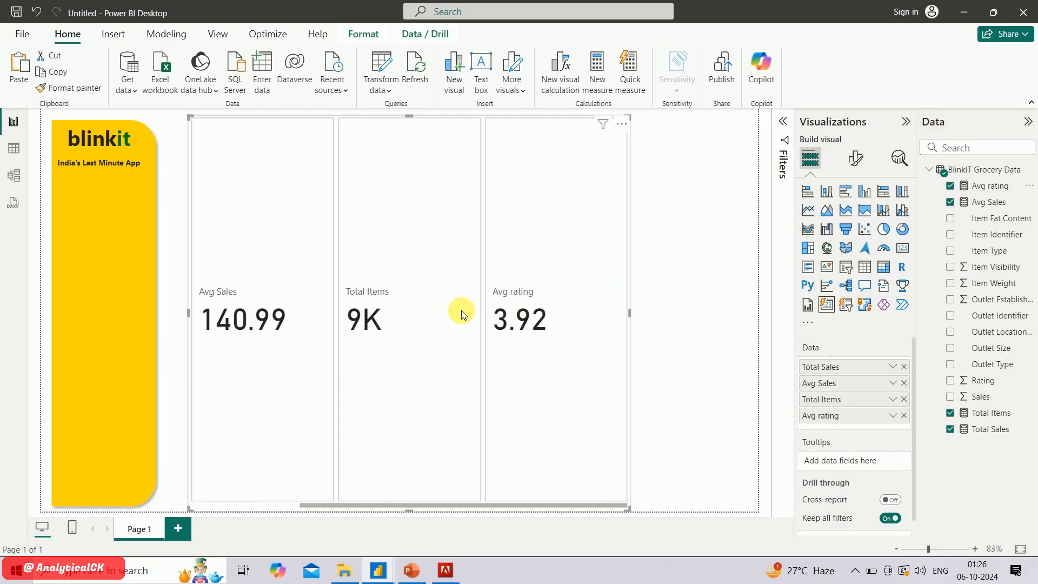
{"action": "scroll", "coordinate": [463, 314], "scroll_direction": "up", "scroll_amount": 2}
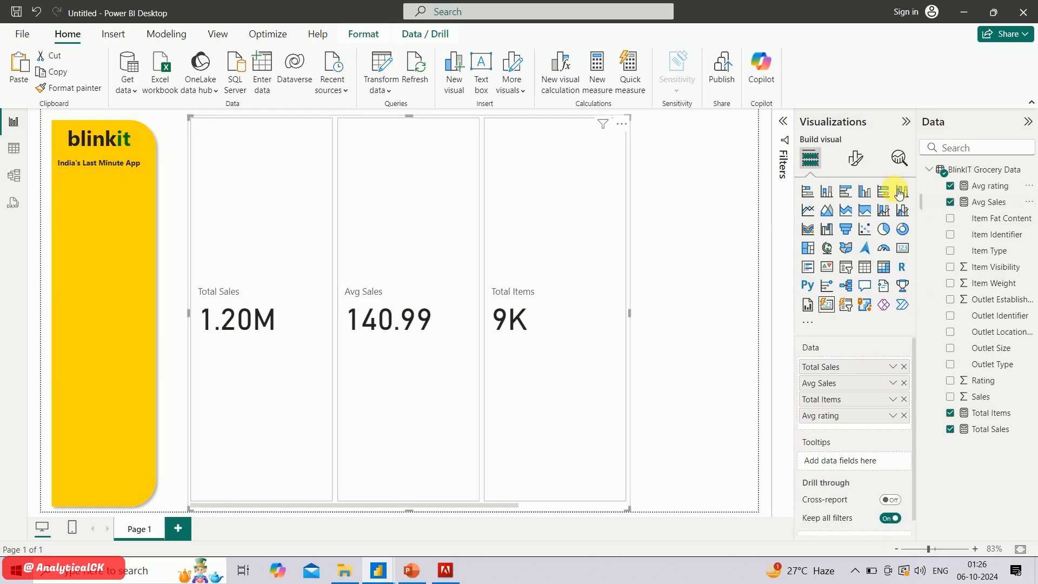
Arrange the card visual as a grid in the Cards style with a maximum of 1 row shown
{"action": "left_click", "coordinate": [856, 157]}
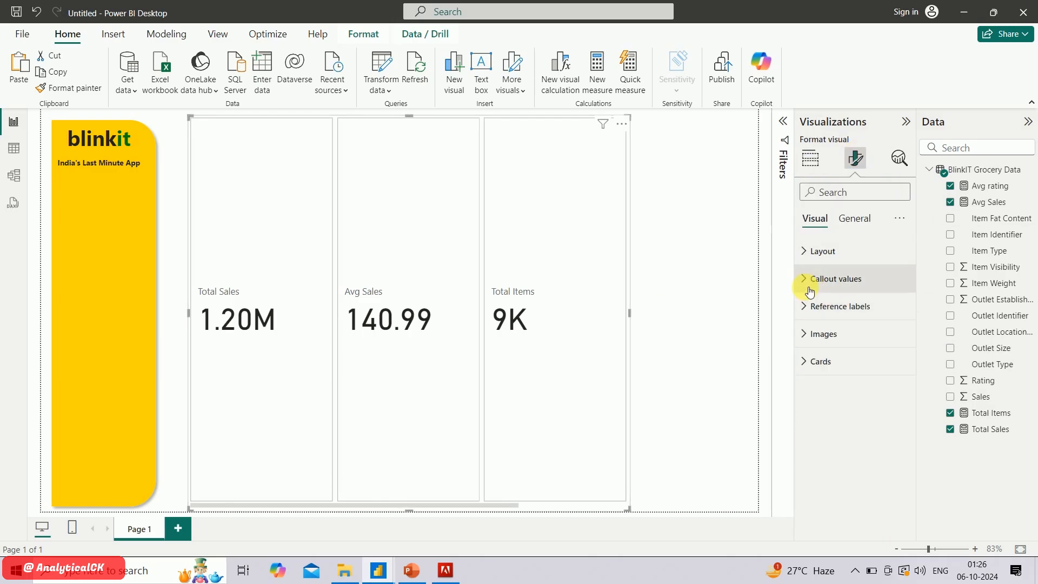
{"action": "left_click", "coordinate": [806, 252]}
{"action": "left_click", "coordinate": [846, 324]}
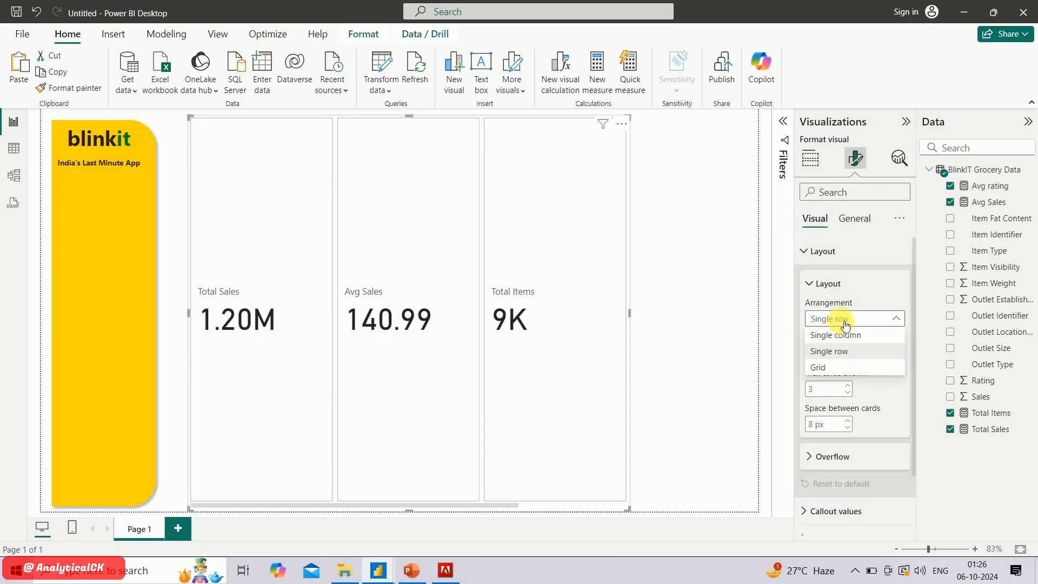
{"action": "left_click", "coordinate": [836, 371]}
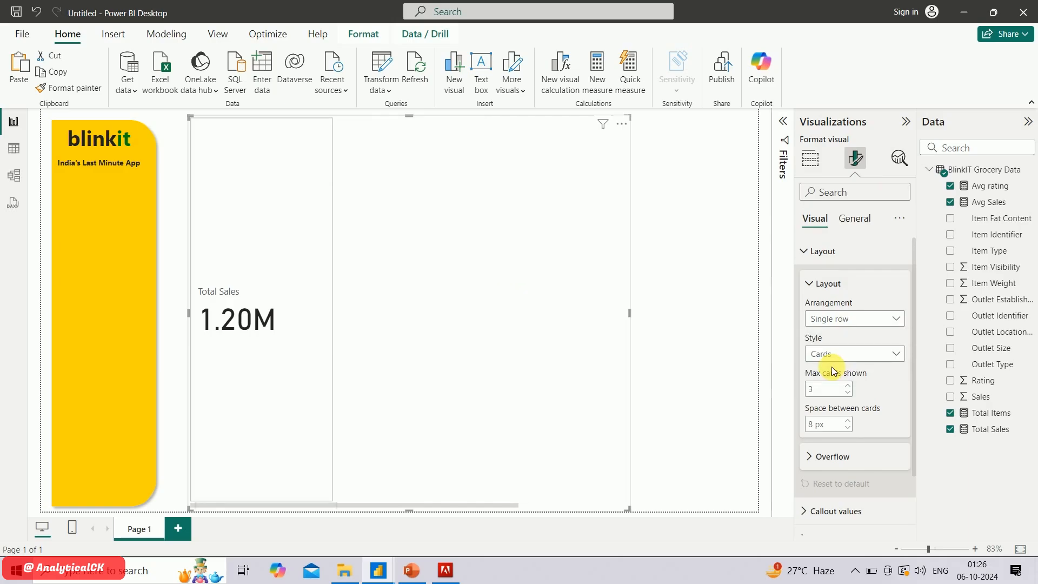
{"action": "left_click", "coordinate": [868, 356]}
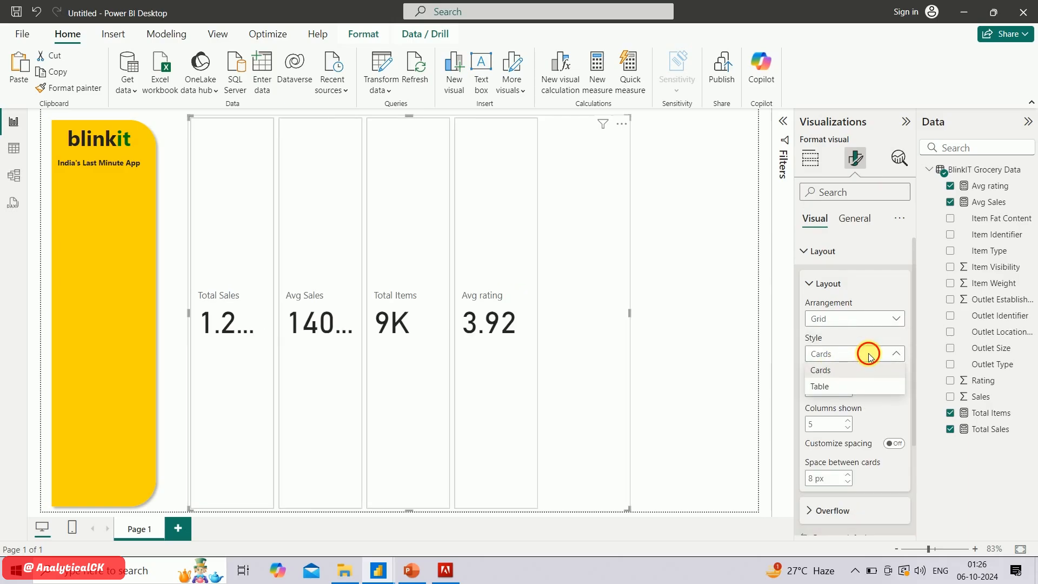
{"action": "left_click", "coordinate": [865, 357]}
{"action": "left_click", "coordinate": [823, 392]}
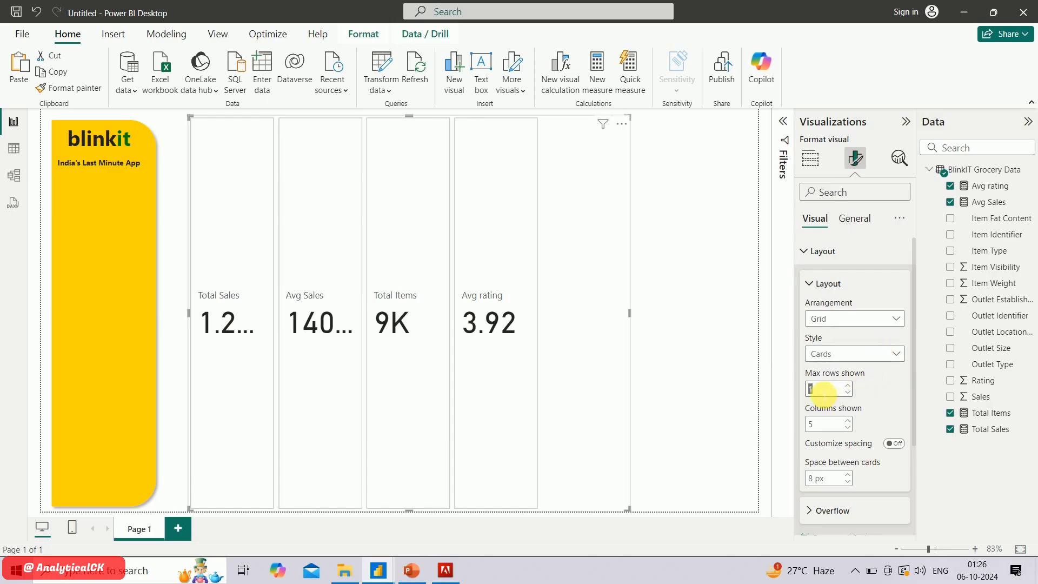
{"action": "key", "text": "BackSpace"}
{"action": "type", "text": "1"}
Try 4 and 1 as the number of columns shown in the card grid, and settle on 2
{"action": "left_click", "coordinate": [827, 427]}
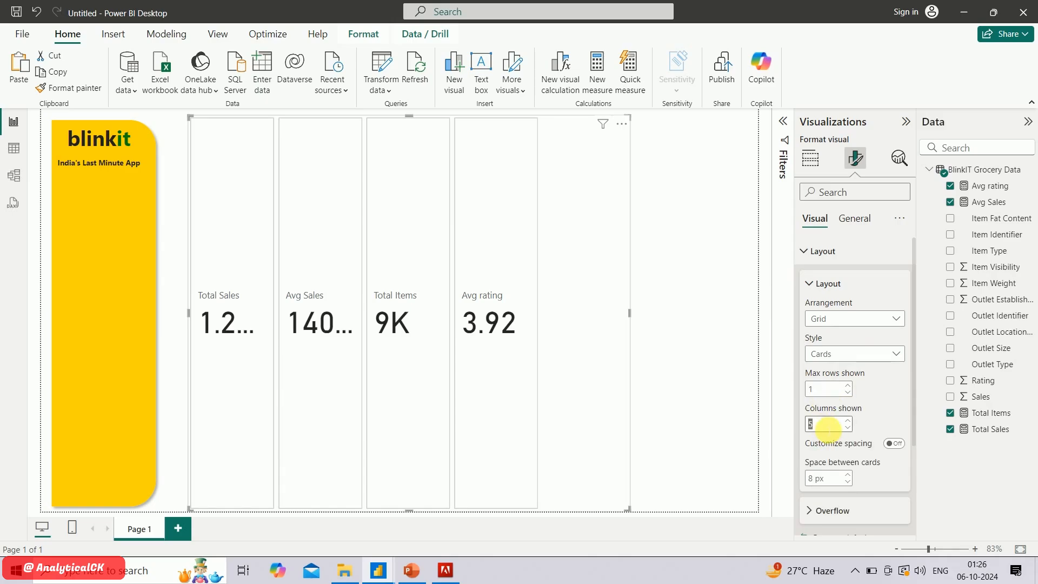
{"action": "type", "text": "4"}
{"action": "key", "text": "BackSpace"}
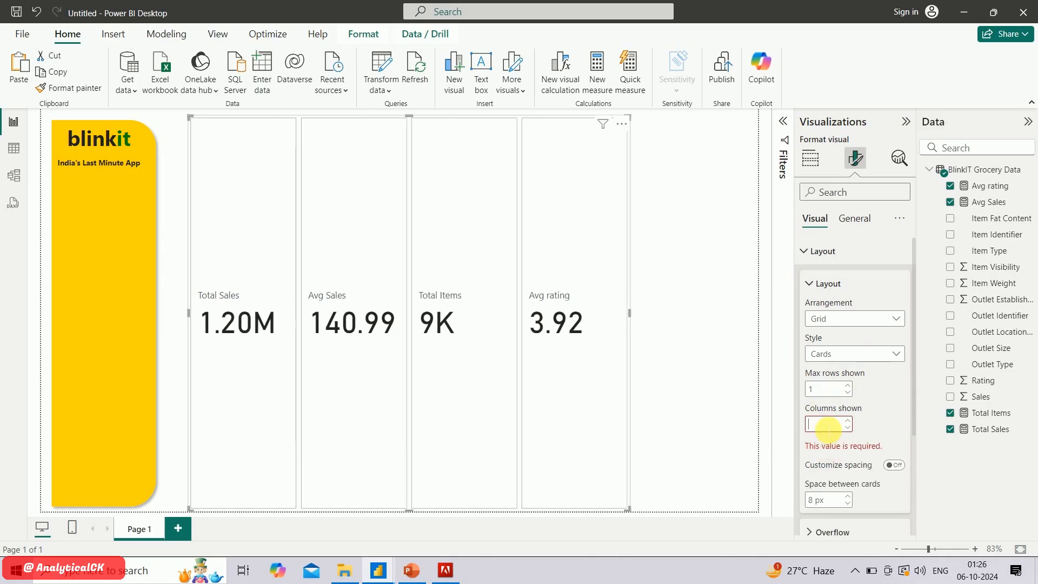
{"action": "type", "text": "1"}
{"action": "key", "text": "BackSpace"}
{"action": "type", "text": "1"}
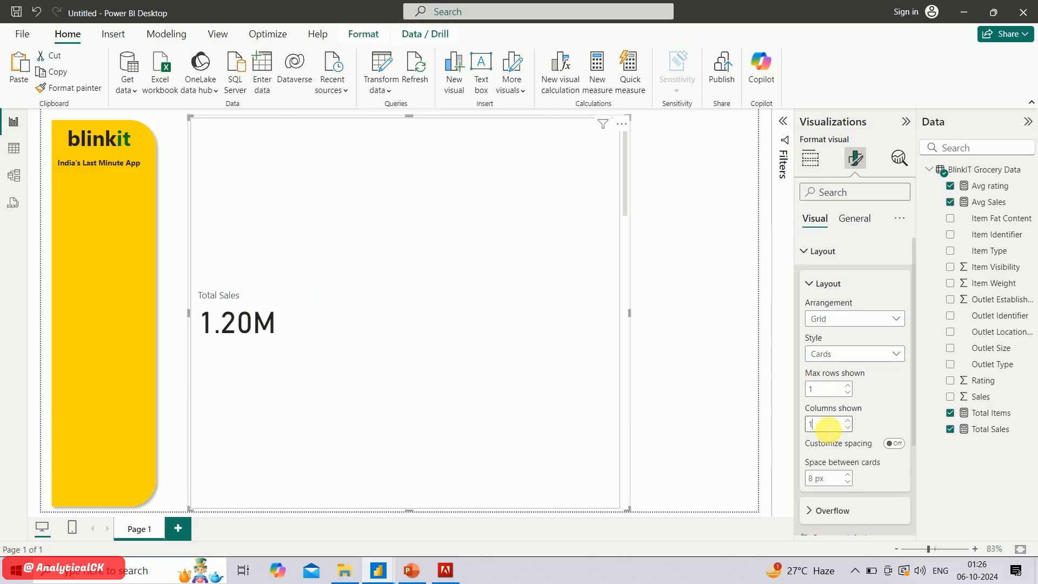
{"action": "key", "text": "BackSpace"}
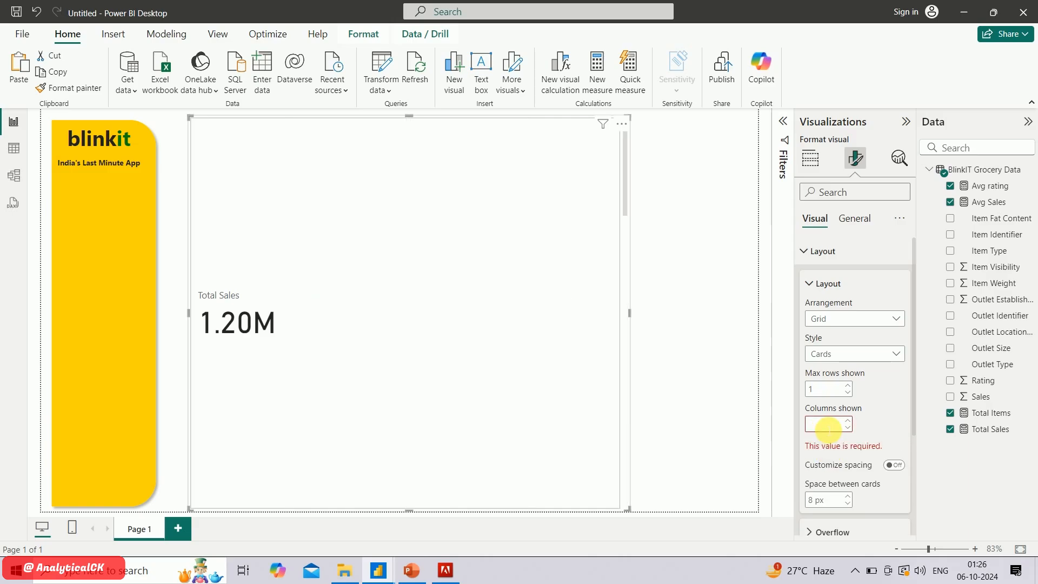
{"action": "type", "text": "2"}
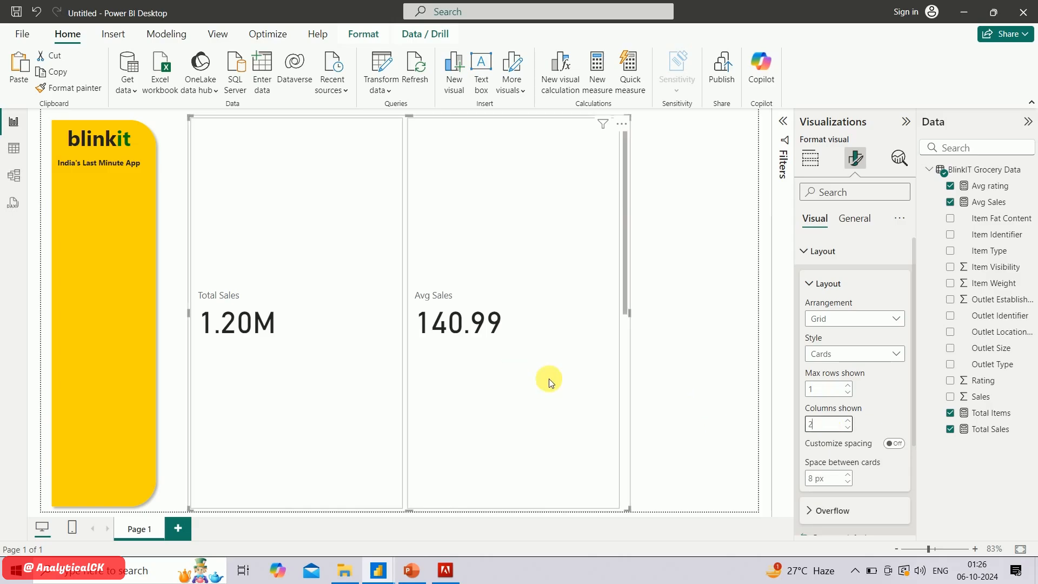
Shrink the card visual into the upper part of the page beside the yellow sidebar and set its maximum rows shown to 2
{"action": "left_click_drag", "start_coordinate": [630, 505], "coordinate": [606, 327]}
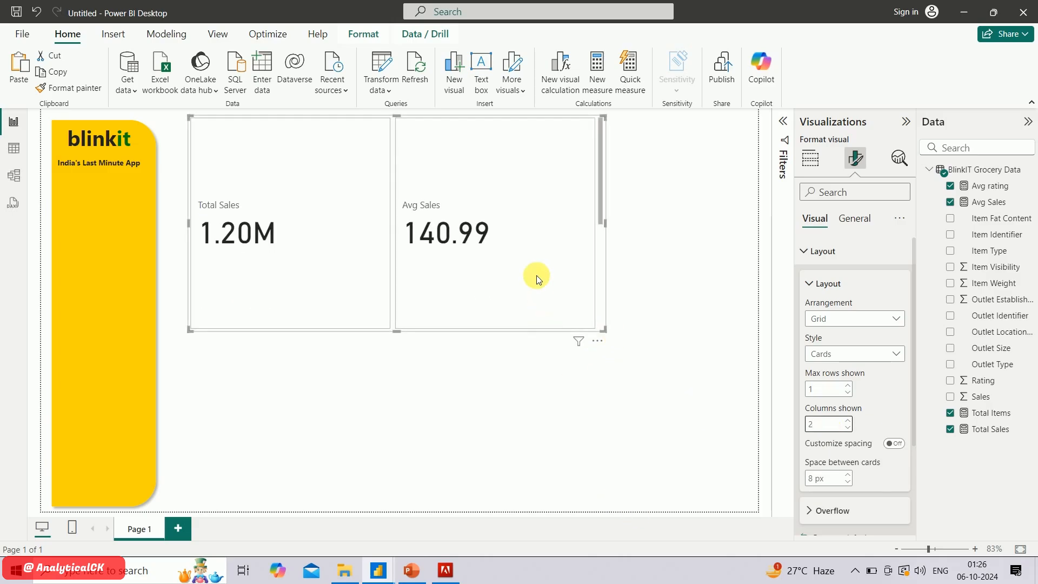
{"action": "scroll", "coordinate": [537, 276], "scroll_direction": "down", "scroll_amount": 1}
{"action": "scroll", "coordinate": [562, 276], "scroll_direction": "up", "scroll_amount": 1}
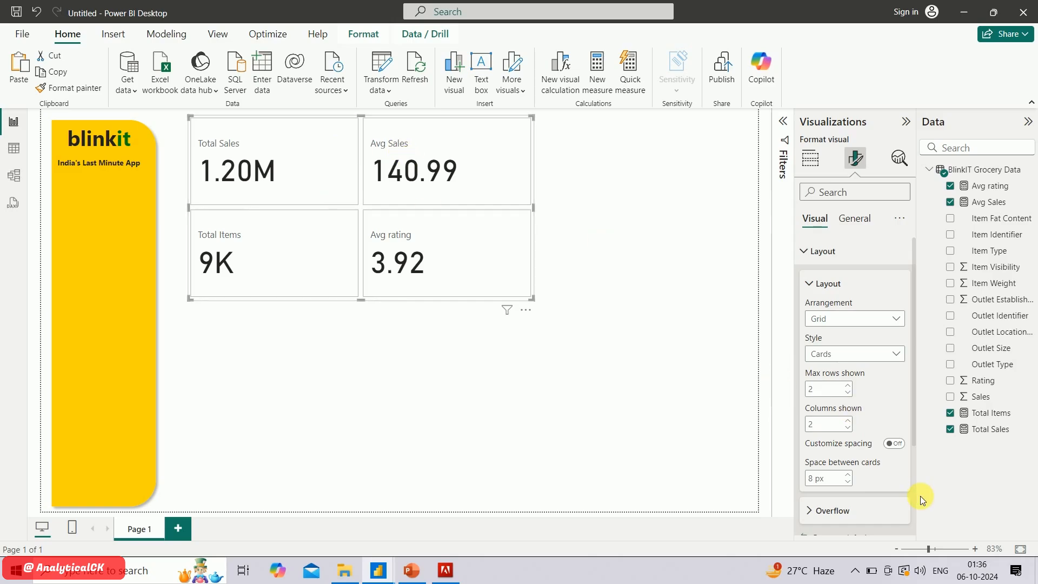
Turn on the shadow and the glow for all cards in the visual
{"action": "scroll", "coordinate": [869, 440], "scroll_direction": "down", "scroll_amount": 3}
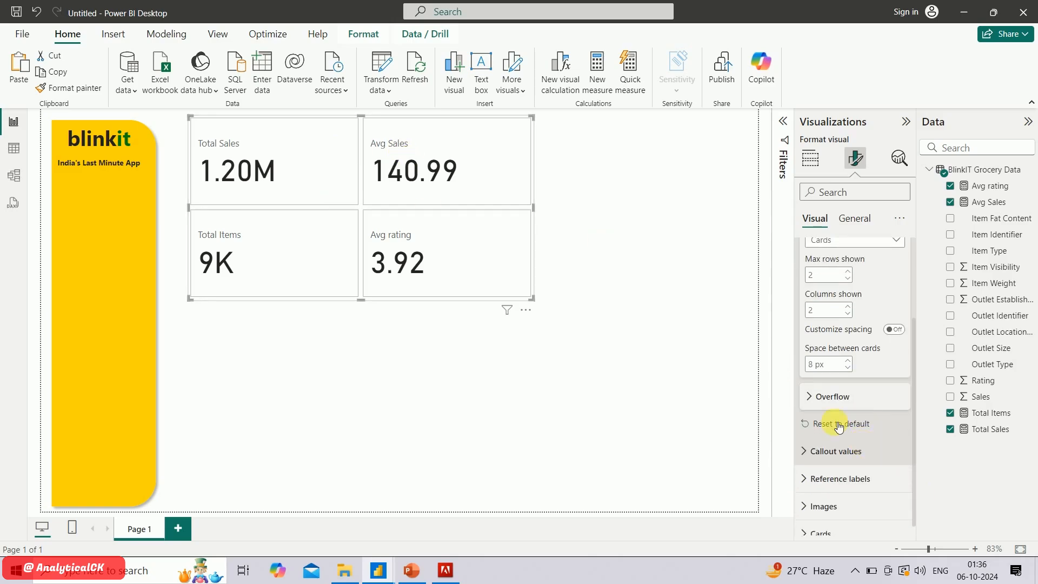
{"action": "left_click", "coordinate": [821, 522]}
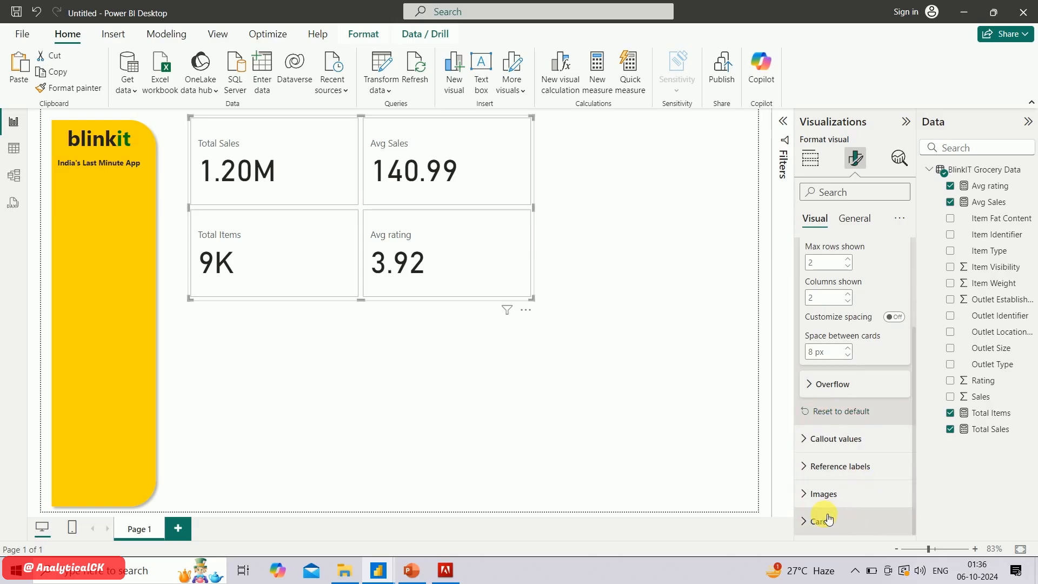
{"action": "scroll", "coordinate": [846, 447], "scroll_direction": "down", "scroll_amount": 3}
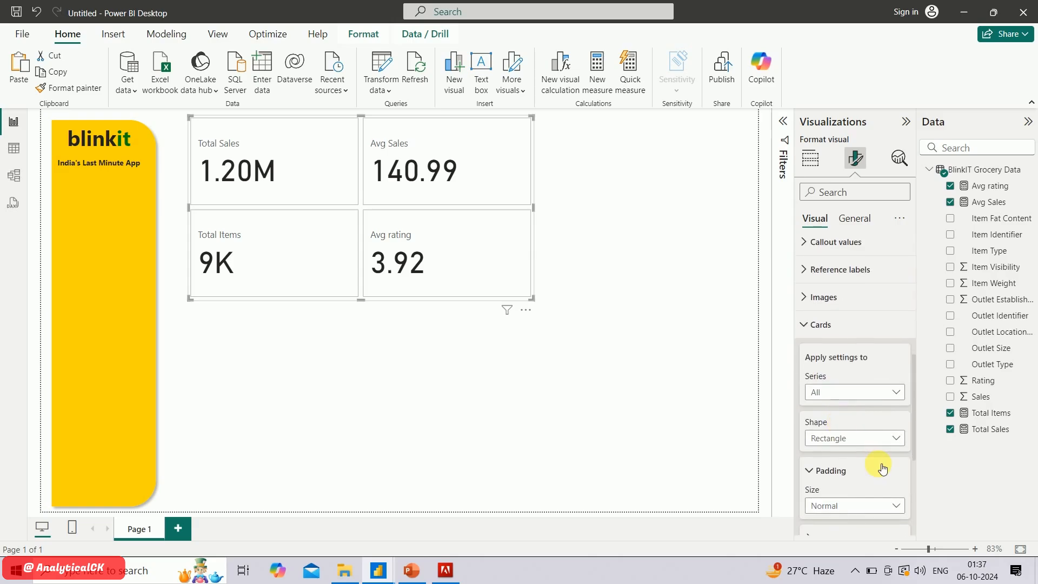
{"action": "scroll", "coordinate": [877, 464], "scroll_direction": "down", "scroll_amount": 3}
{"action": "scroll", "coordinate": [878, 463], "scroll_direction": "down", "scroll_amount": 5}
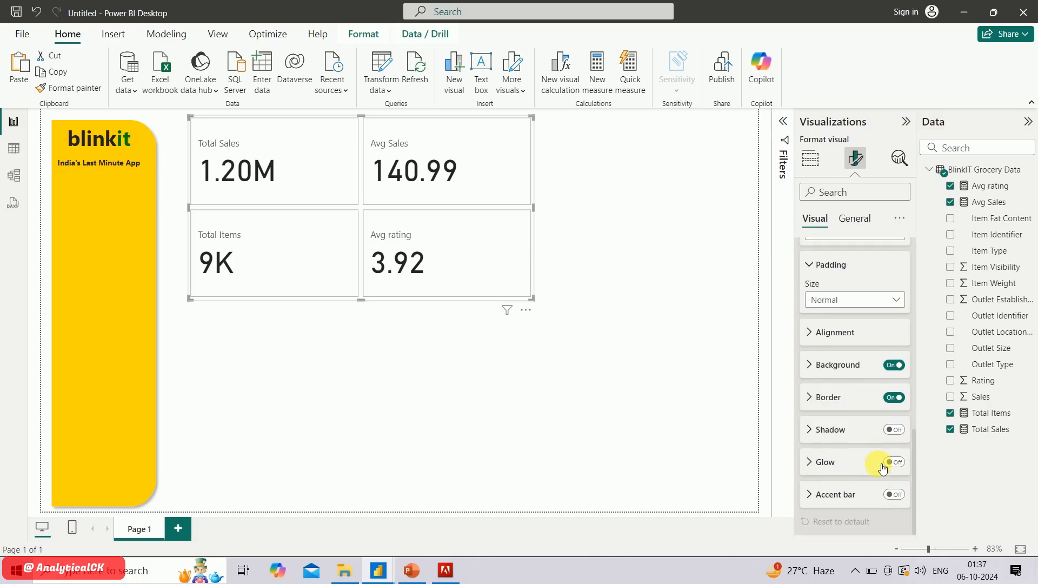
{"action": "left_click", "coordinate": [895, 432]}
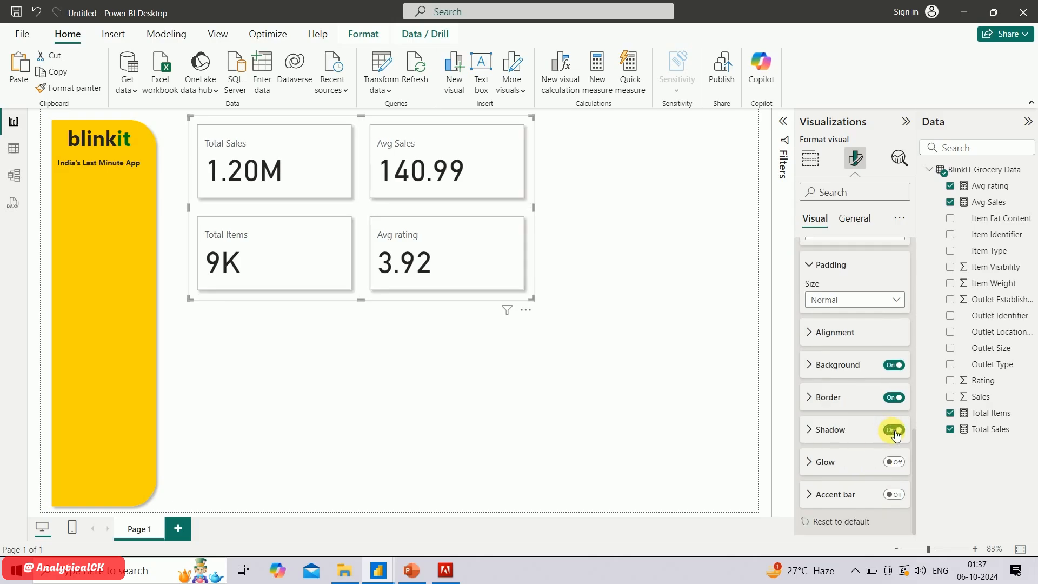
{"action": "left_click", "coordinate": [893, 463]}
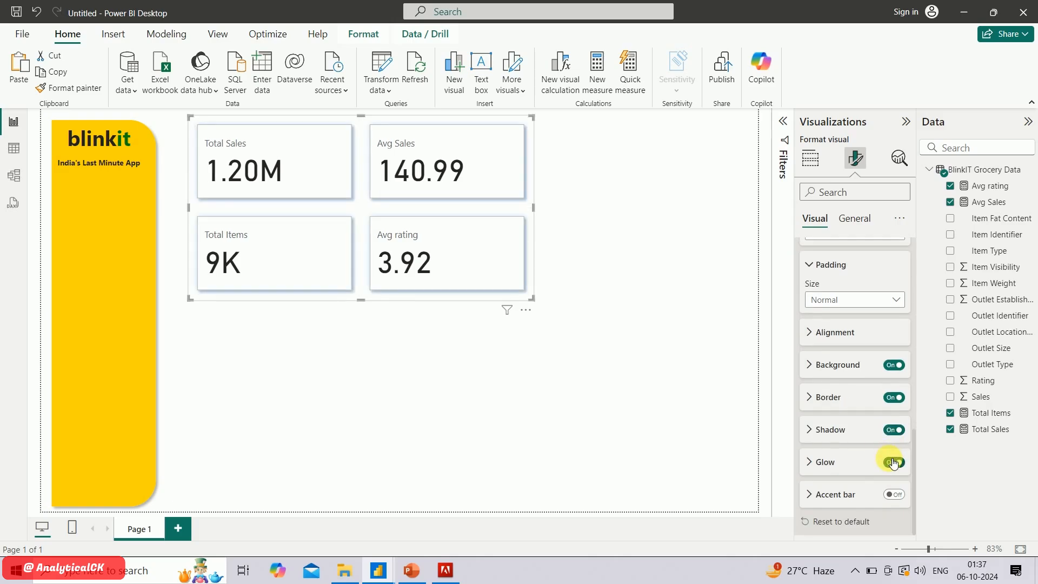
{"action": "left_click", "coordinate": [844, 366]}
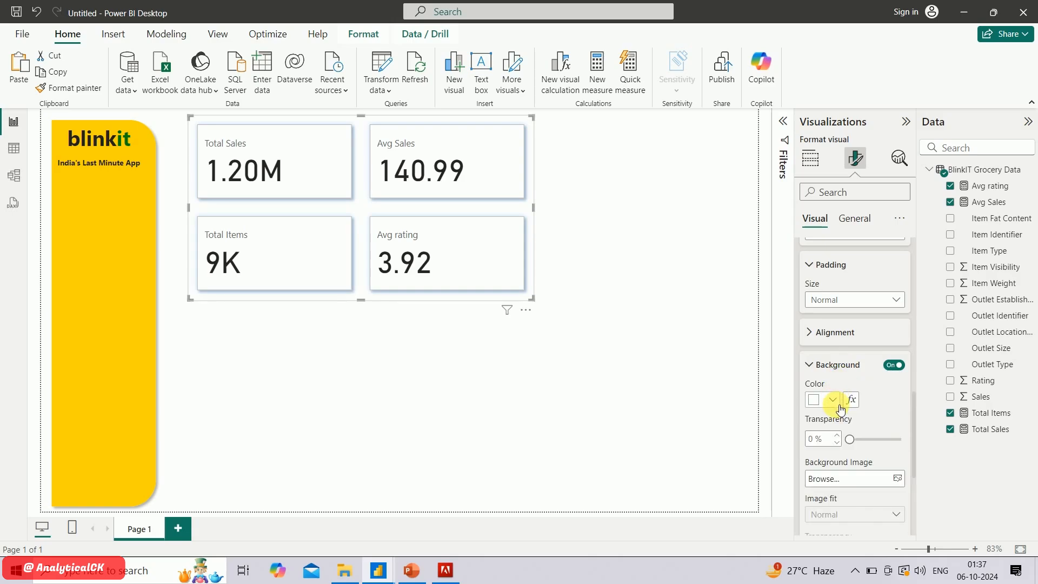
{"action": "left_click", "coordinate": [816, 365]}
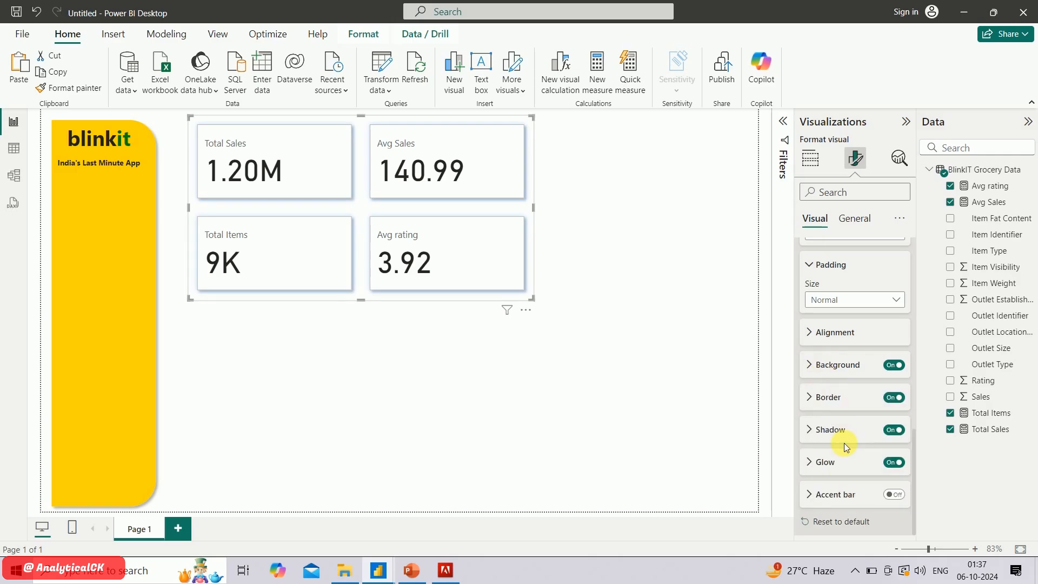
Set the callout values of all cards to the Segoe UI Semibold font at size 25
{"action": "scroll", "coordinate": [835, 378], "scroll_direction": "up", "scroll_amount": 4}
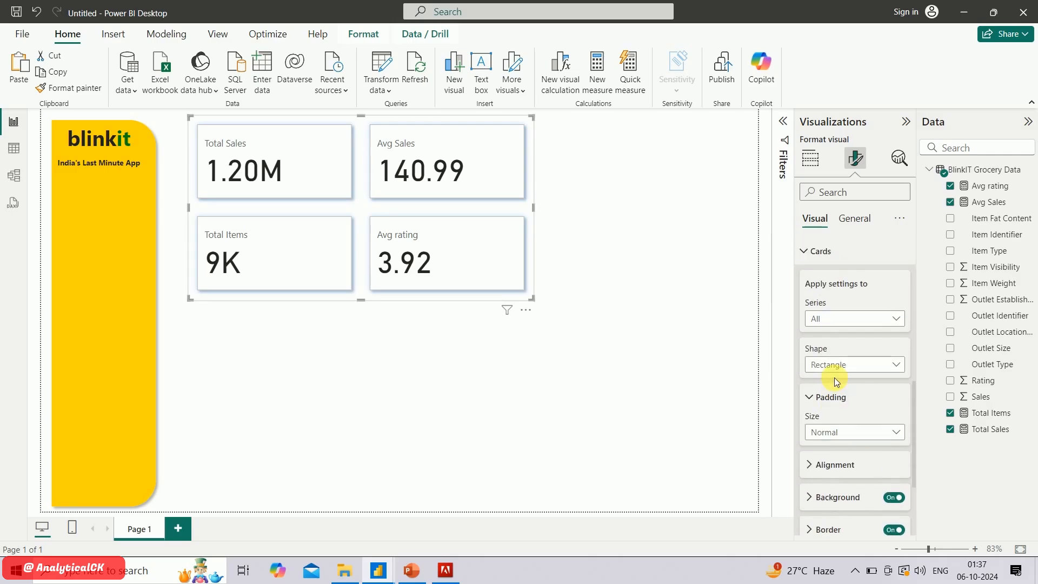
{"action": "scroll", "coordinate": [833, 373], "scroll_direction": "up", "scroll_amount": 5}
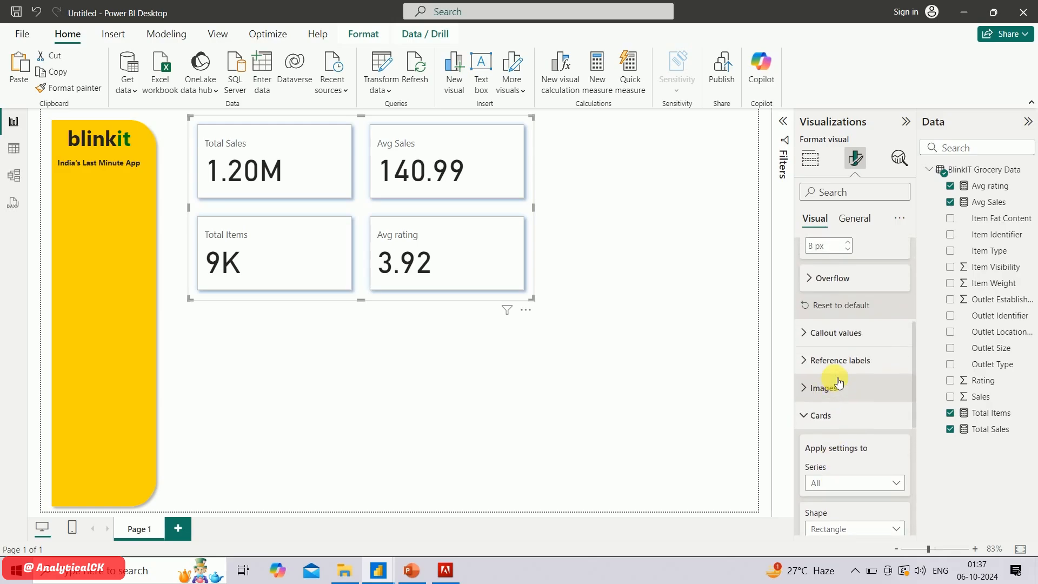
{"action": "left_click", "coordinate": [821, 334]}
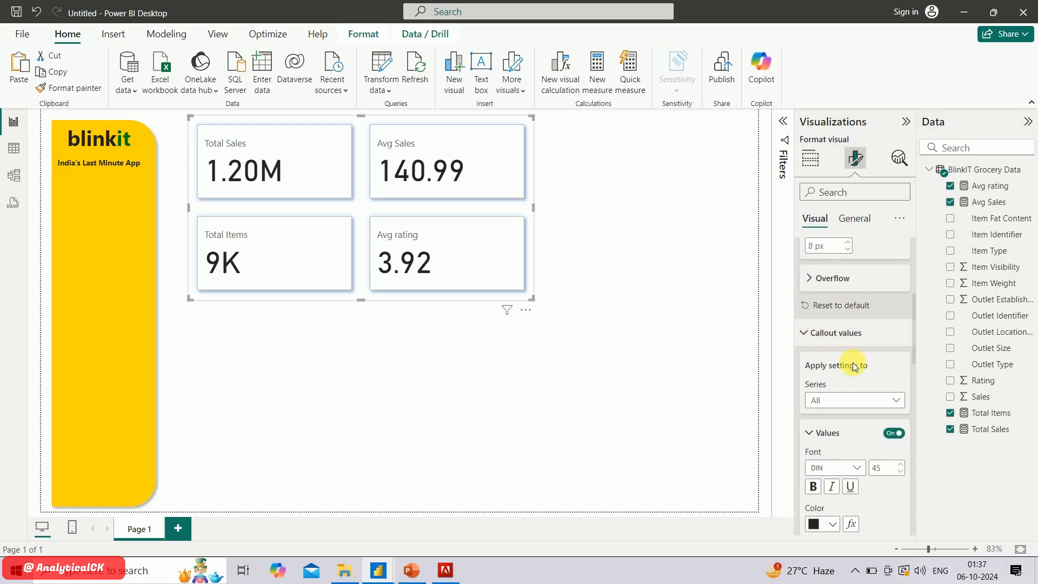
{"action": "scroll", "coordinate": [849, 356], "scroll_direction": "up", "scroll_amount": 3}
{"action": "scroll", "coordinate": [854, 363], "scroll_direction": "down", "scroll_amount": 5}
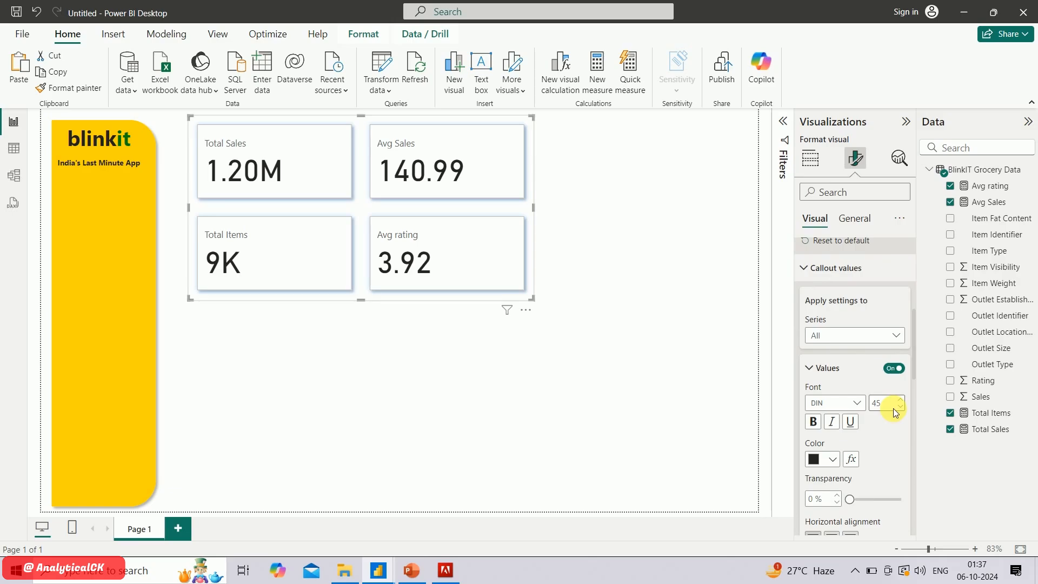
{"action": "scroll", "coordinate": [893, 408], "scroll_direction": "down", "scroll_amount": 3}
{"action": "scroll", "coordinate": [895, 412], "scroll_direction": "down", "scroll_amount": 2}
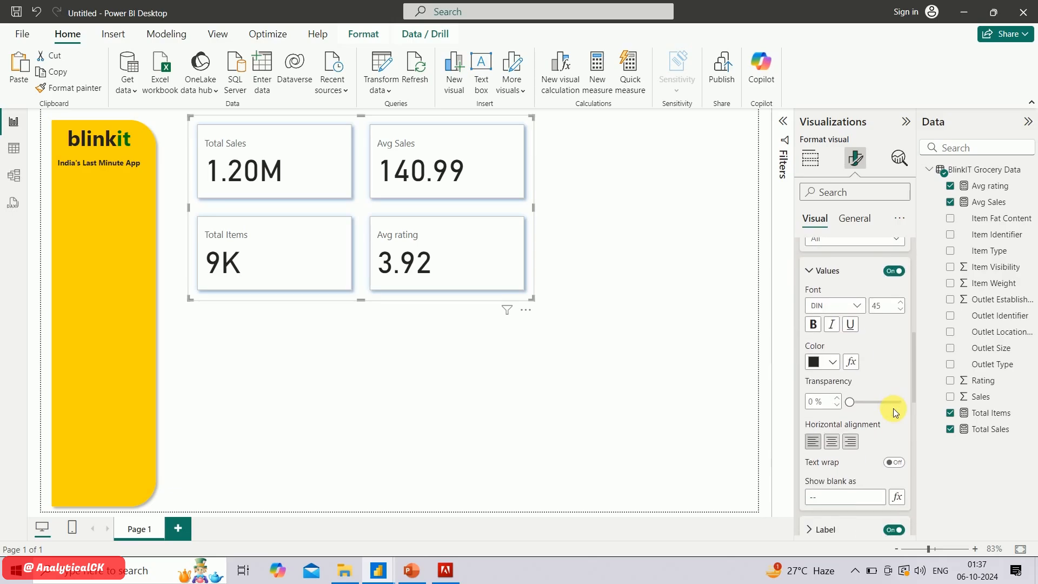
{"action": "scroll", "coordinate": [894, 408], "scroll_direction": "up", "scroll_amount": 2}
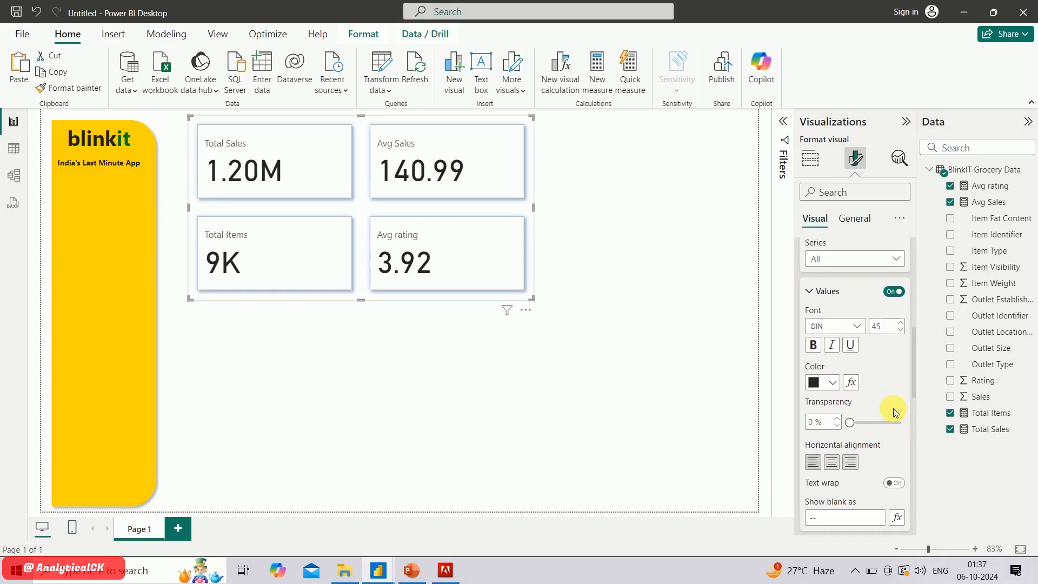
{"action": "left_click", "coordinate": [842, 326]}
{"action": "left_click", "coordinate": [847, 331]}
{"action": "left_click", "coordinate": [846, 329]}
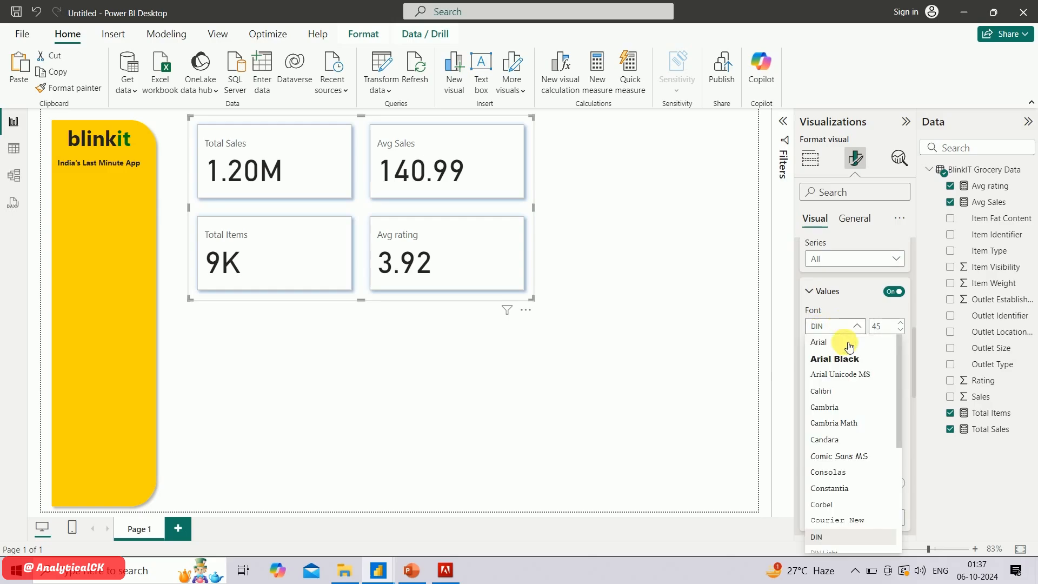
{"action": "scroll", "coordinate": [862, 464], "scroll_direction": "down", "scroll_amount": 4}
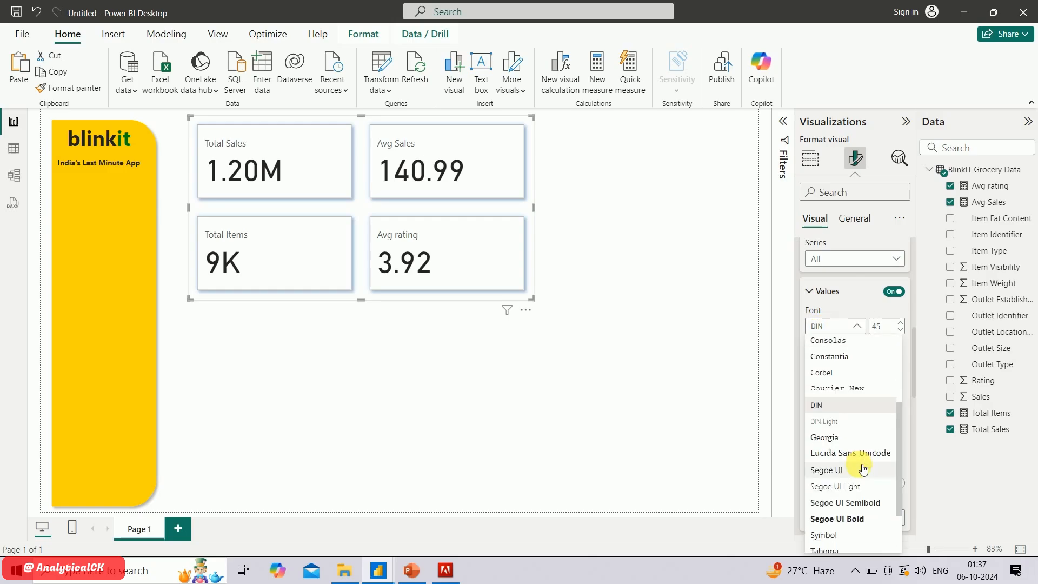
{"action": "left_click", "coordinate": [849, 454]}
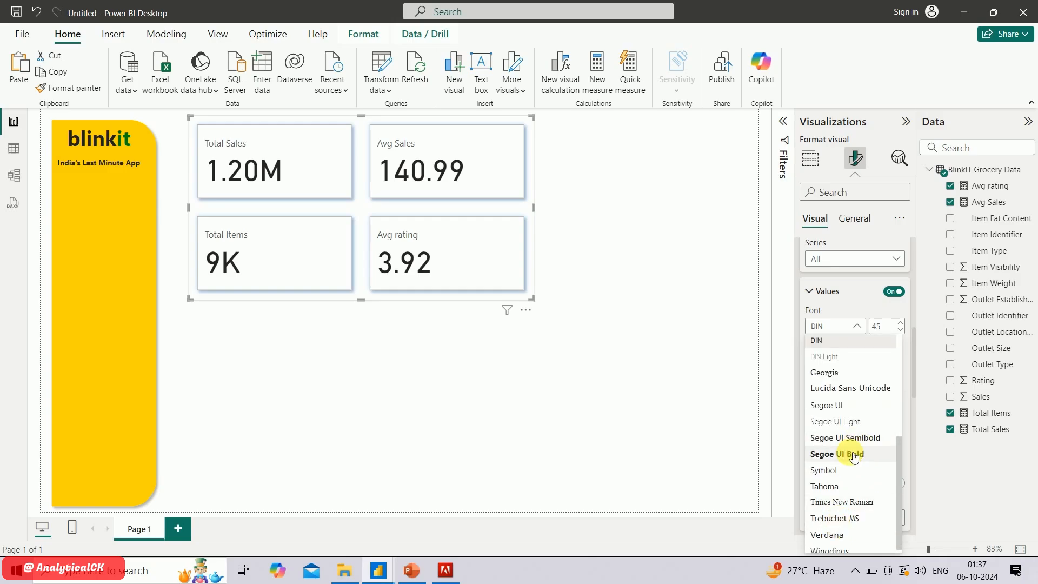
{"action": "left_click", "coordinate": [858, 328]}
{"action": "left_click", "coordinate": [853, 432]}
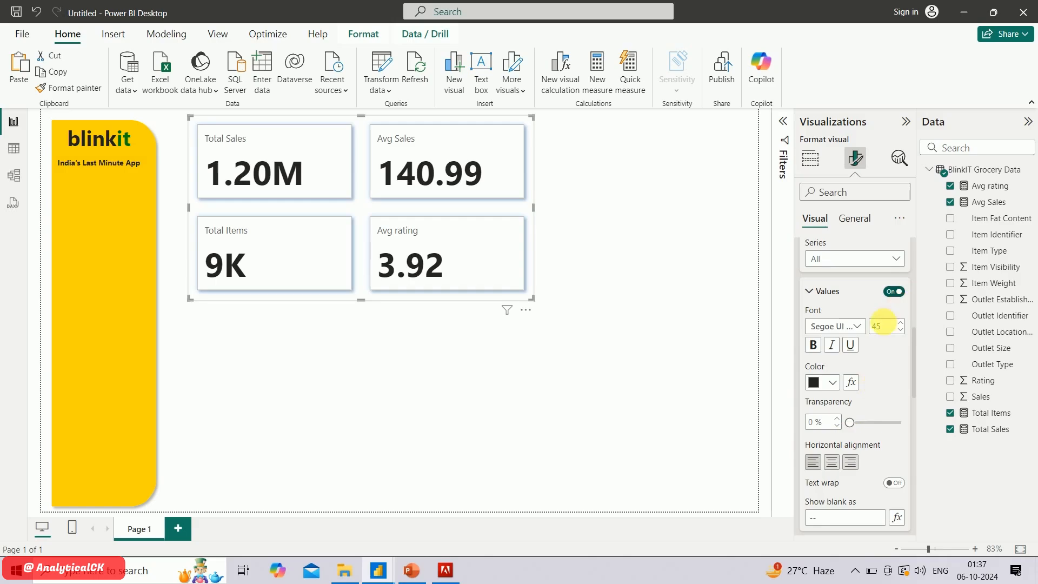
{"action": "type", "text": "25"}
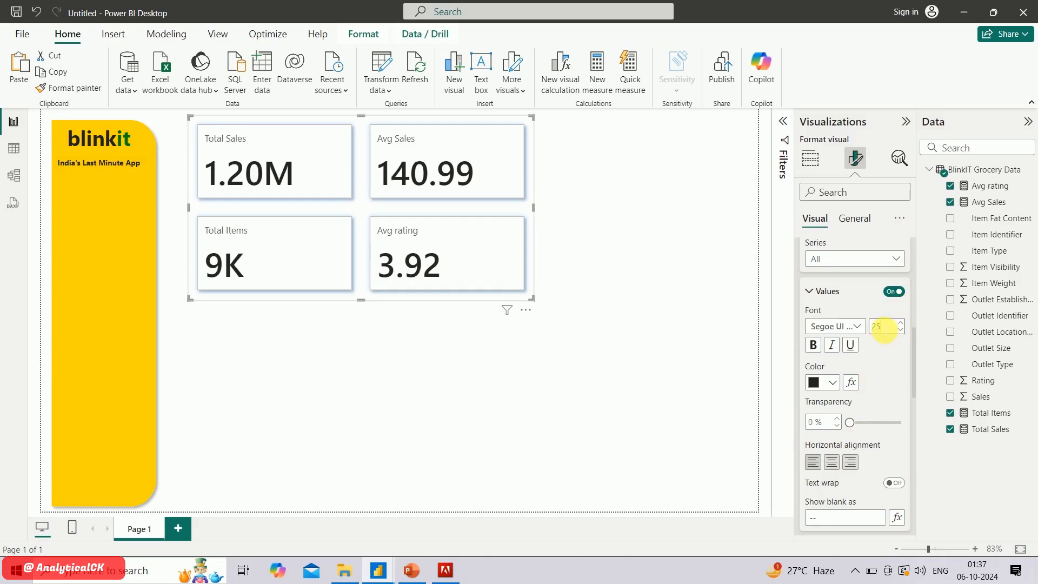
{"action": "key", "text": "Return"}
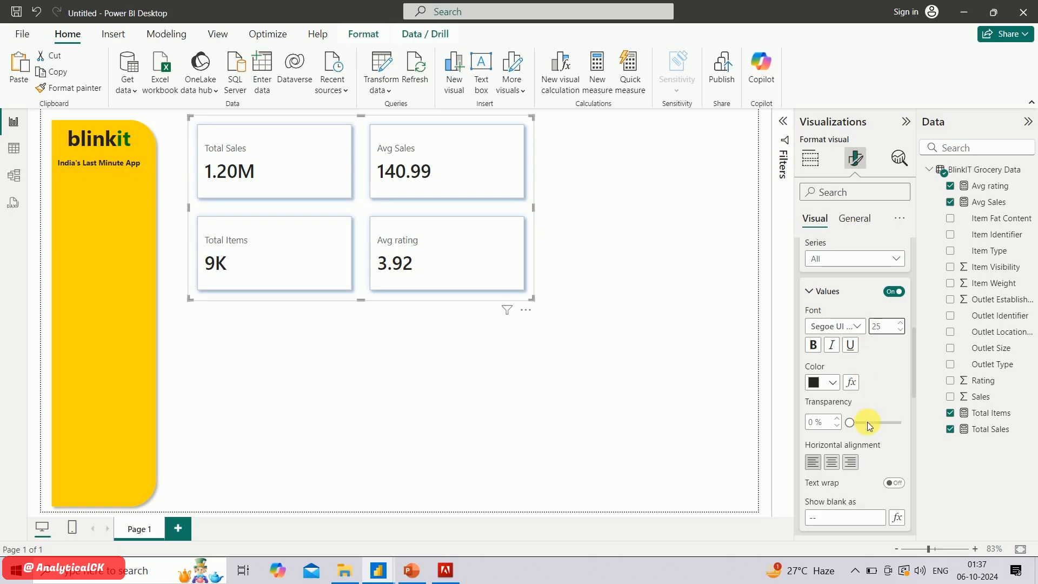
Position the callout labels of all cards below their values
{"action": "scroll", "coordinate": [868, 422], "scroll_direction": "down", "scroll_amount": 4}
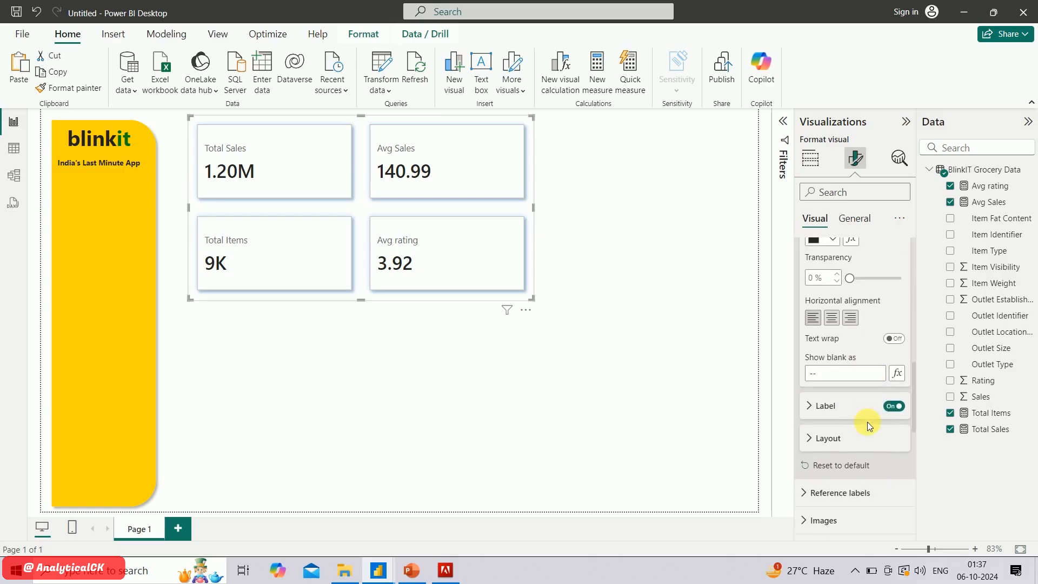
{"action": "left_click", "coordinate": [826, 406]}
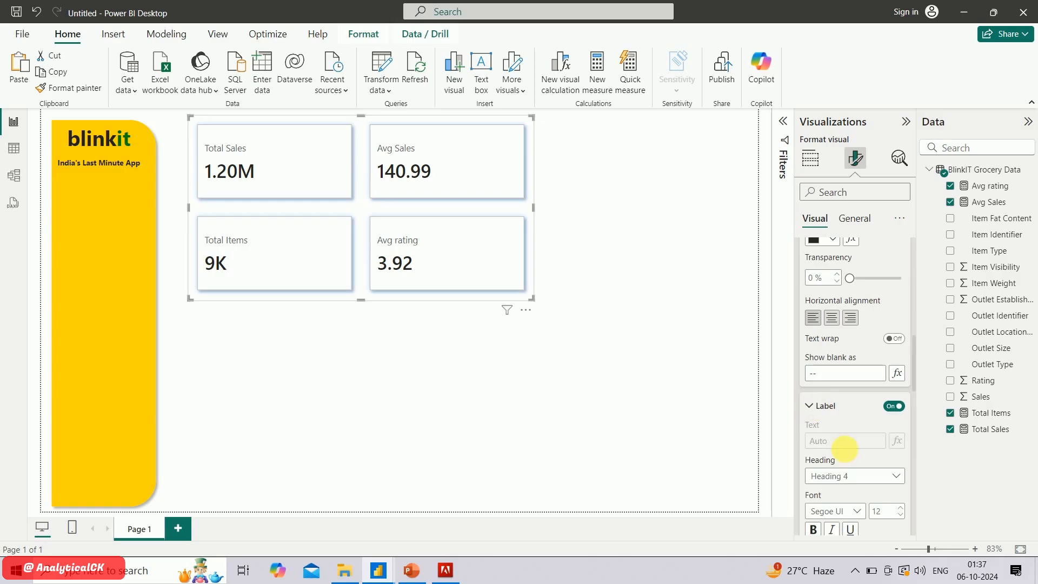
{"action": "scroll", "coordinate": [849, 456], "scroll_direction": "down", "scroll_amount": 2}
{"action": "scroll", "coordinate": [849, 455], "scroll_direction": "down", "scroll_amount": 3}
{"action": "left_click", "coordinate": [848, 454]}
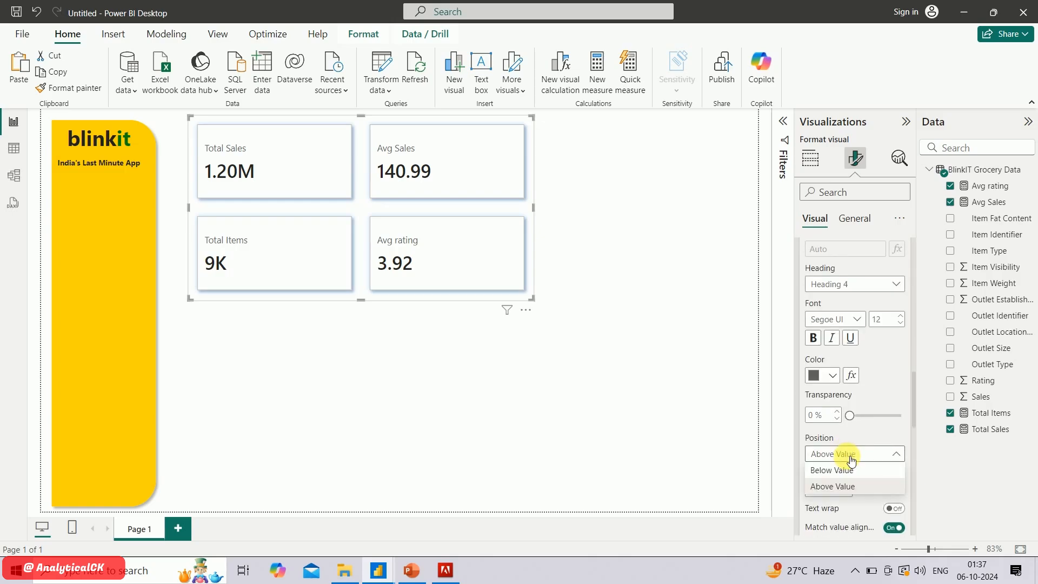
{"action": "left_click", "coordinate": [847, 470]}
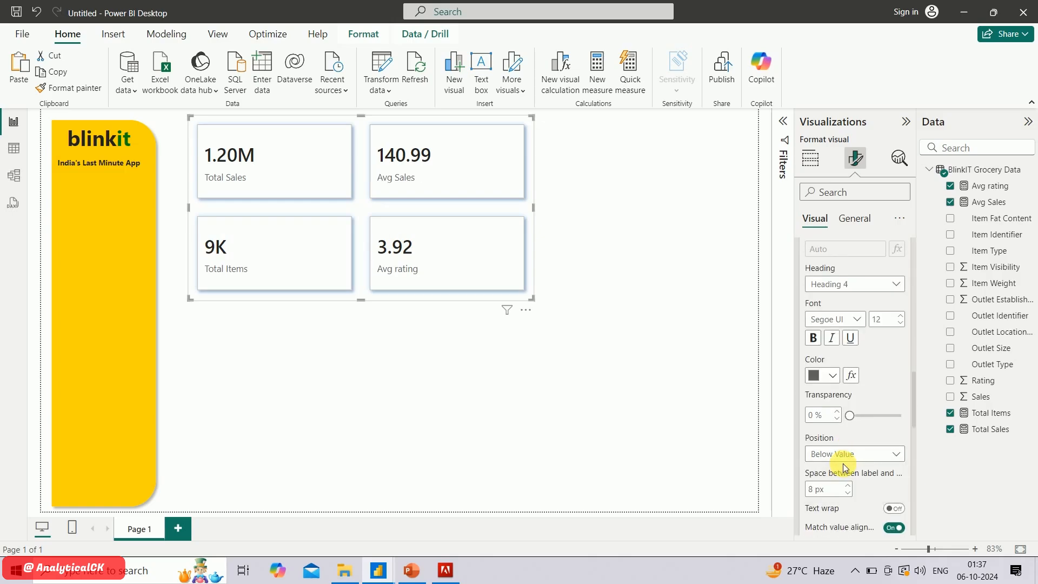
Set the space between the cards to 0 px in the visual's layout
{"action": "scroll", "coordinate": [846, 468], "scroll_direction": "up", "scroll_amount": 10}
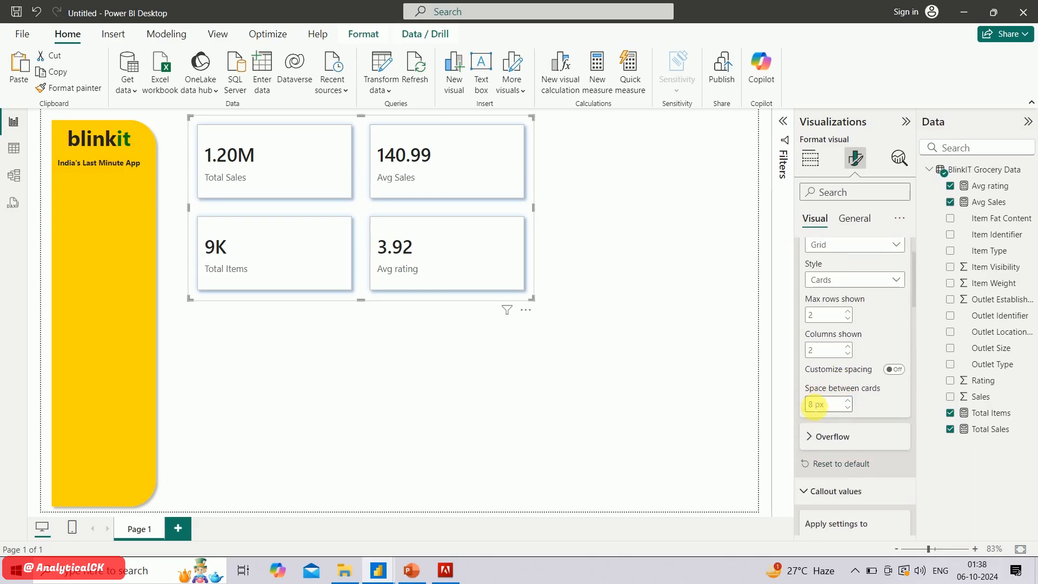
{"action": "double_click", "coordinate": [820, 406]}
{"action": "type", "text": "0"}
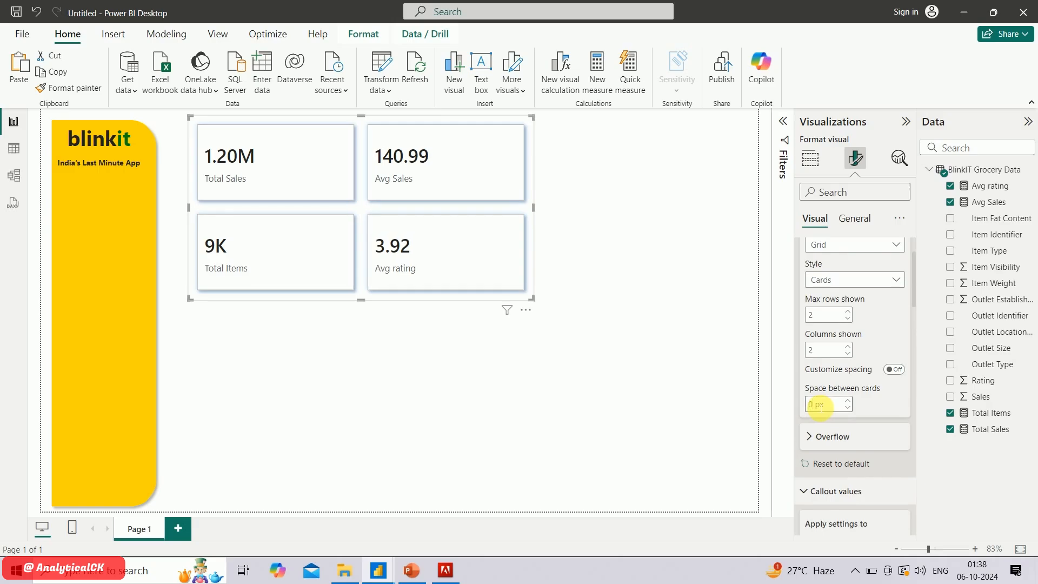
{"action": "scroll", "coordinate": [822, 443], "scroll_direction": "down", "scroll_amount": 10}
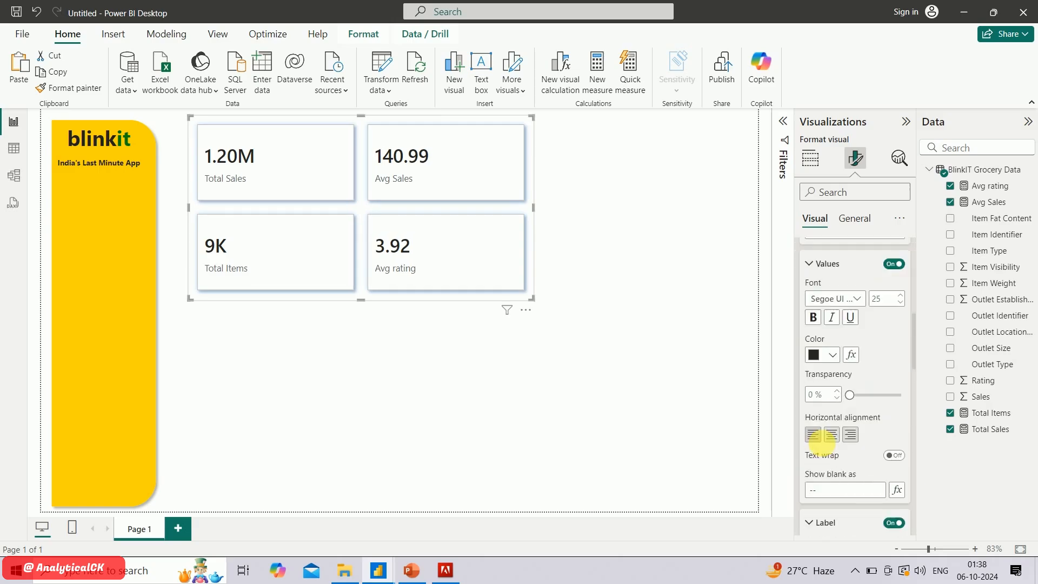
{"action": "scroll", "coordinate": [822, 443], "scroll_direction": "down", "scroll_amount": 10}
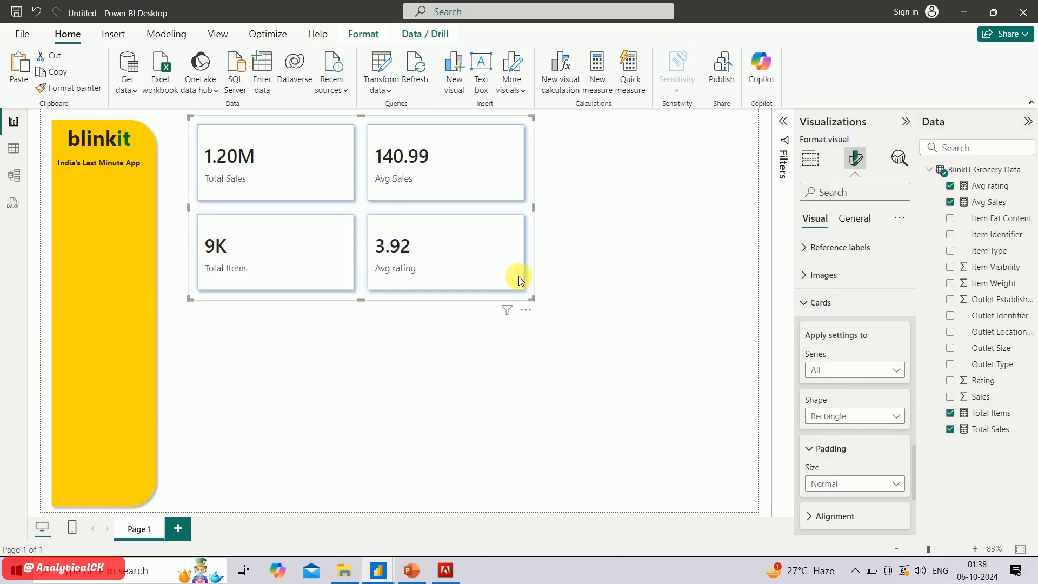
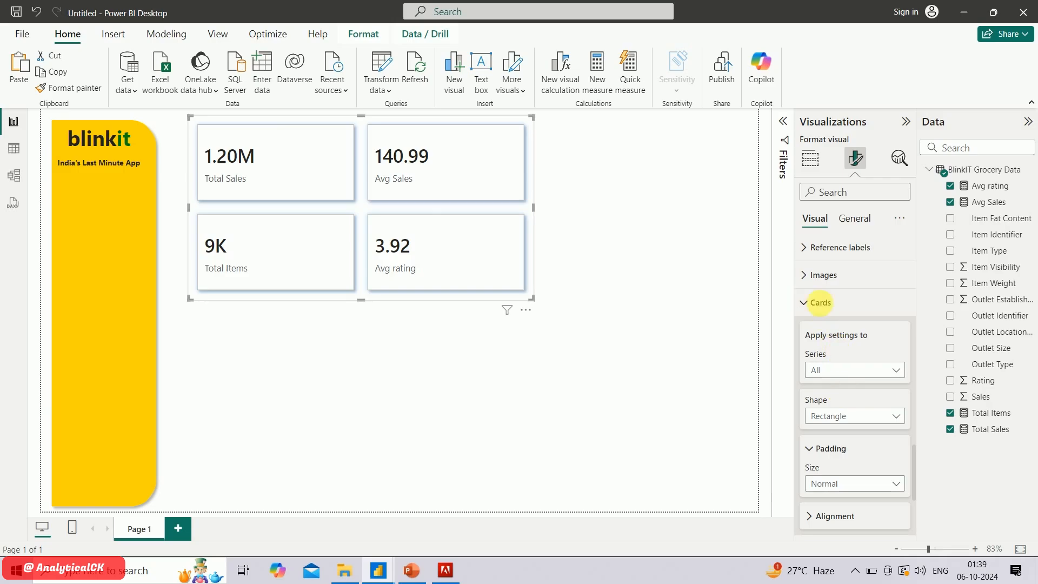
Use the background kpi picture as the background image of the Total Sales card only
{"action": "left_click", "coordinate": [852, 374]}
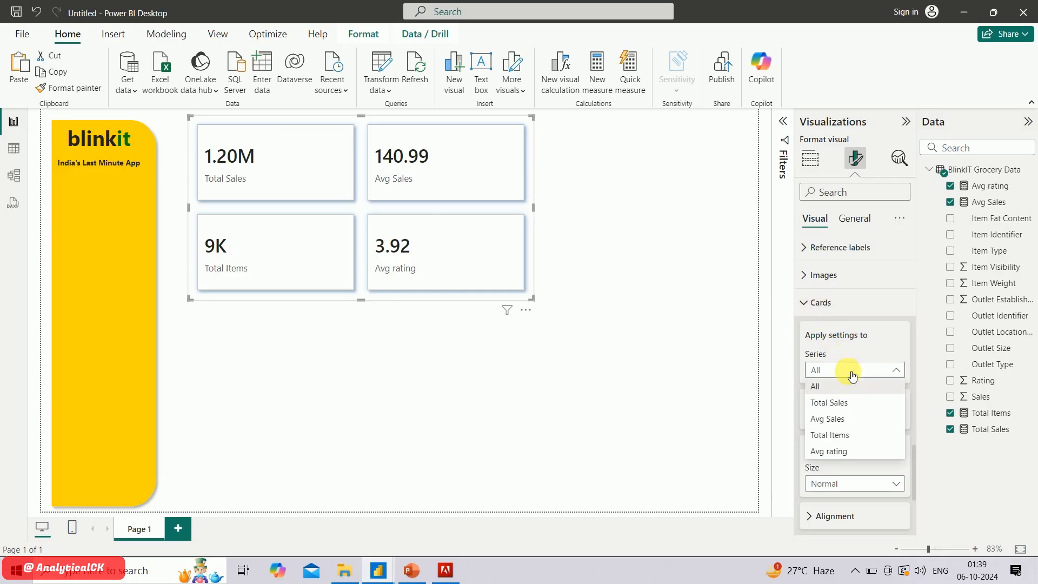
{"action": "left_click", "coordinate": [840, 404]}
{"action": "scroll", "coordinate": [877, 448], "scroll_direction": "down", "scroll_amount": 3}
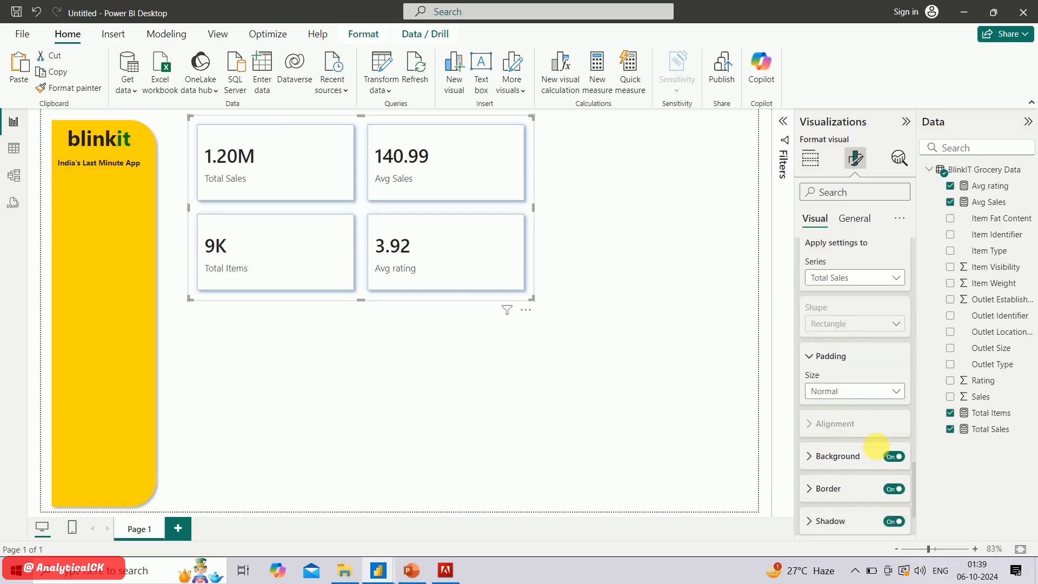
{"action": "left_click", "coordinate": [867, 431]}
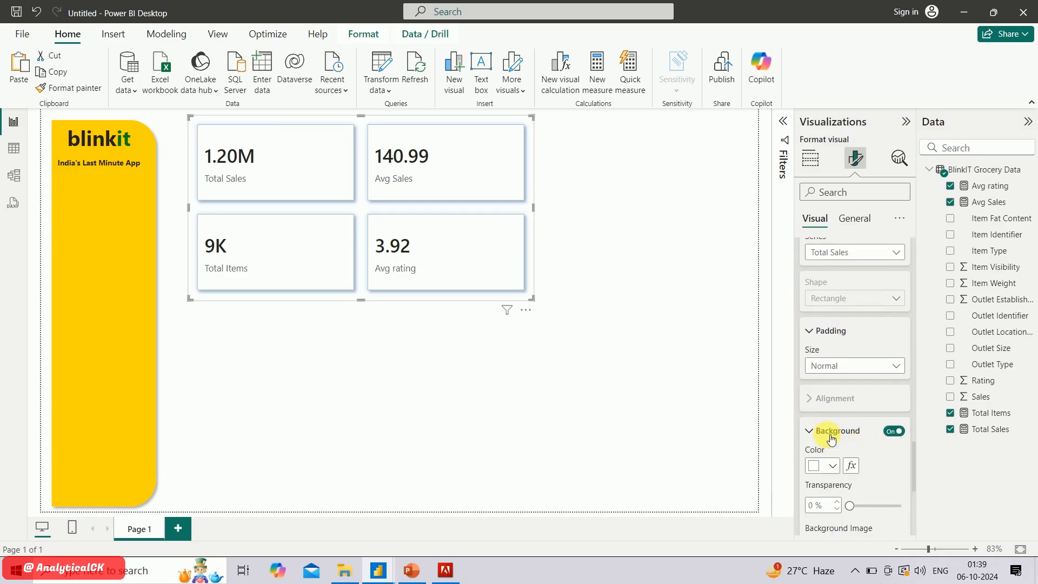
{"action": "scroll", "coordinate": [853, 453], "scroll_direction": "down", "scroll_amount": 2}
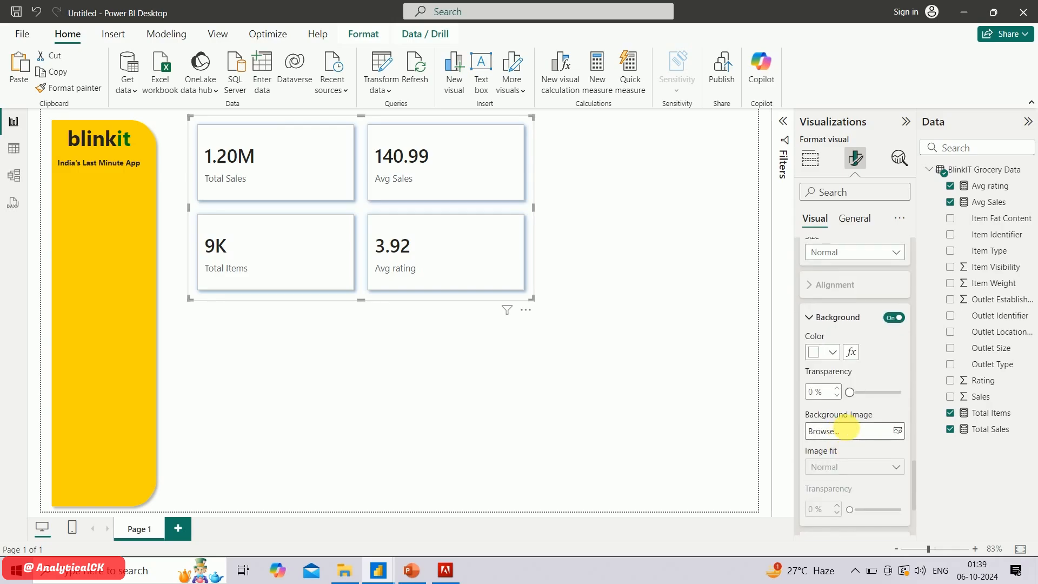
{"action": "left_click", "coordinate": [849, 432]}
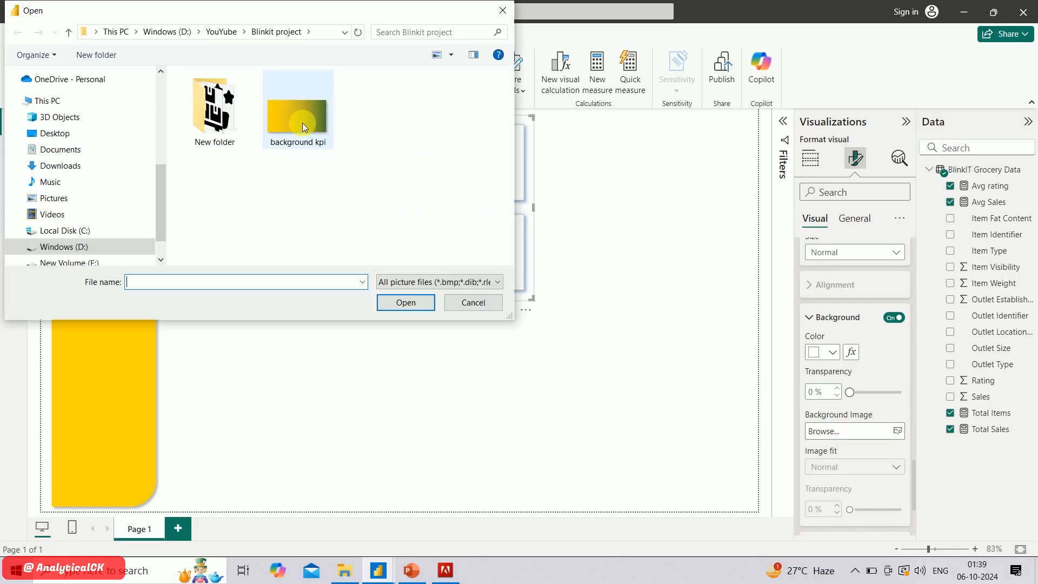
{"action": "double_click", "coordinate": [302, 127]}
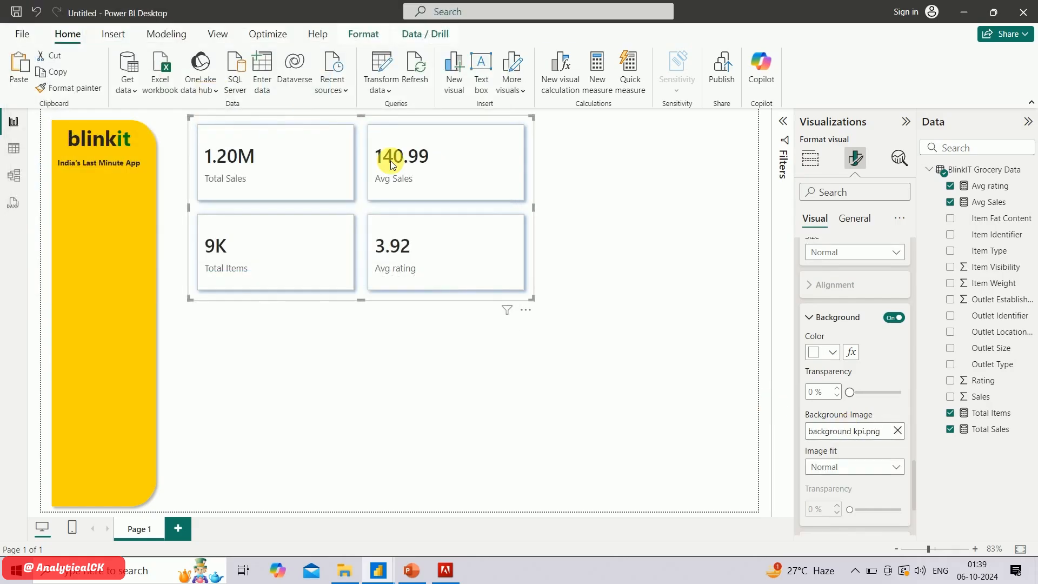
Set the Total Sales card's image fit to Fill, with 36% image transparency and 40% background transparency
{"action": "left_click", "coordinate": [841, 467]}
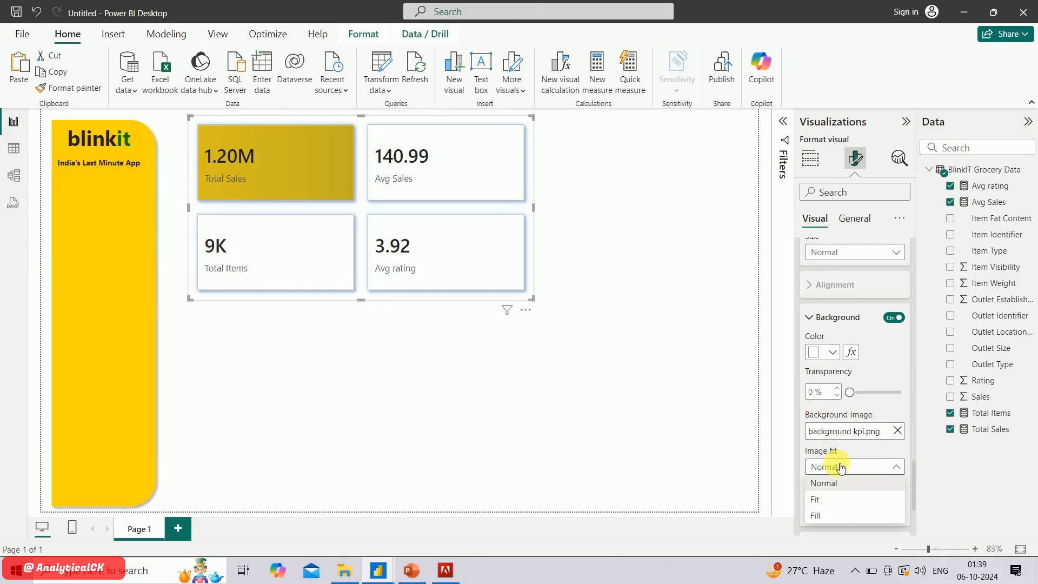
{"action": "left_click", "coordinate": [822, 498]}
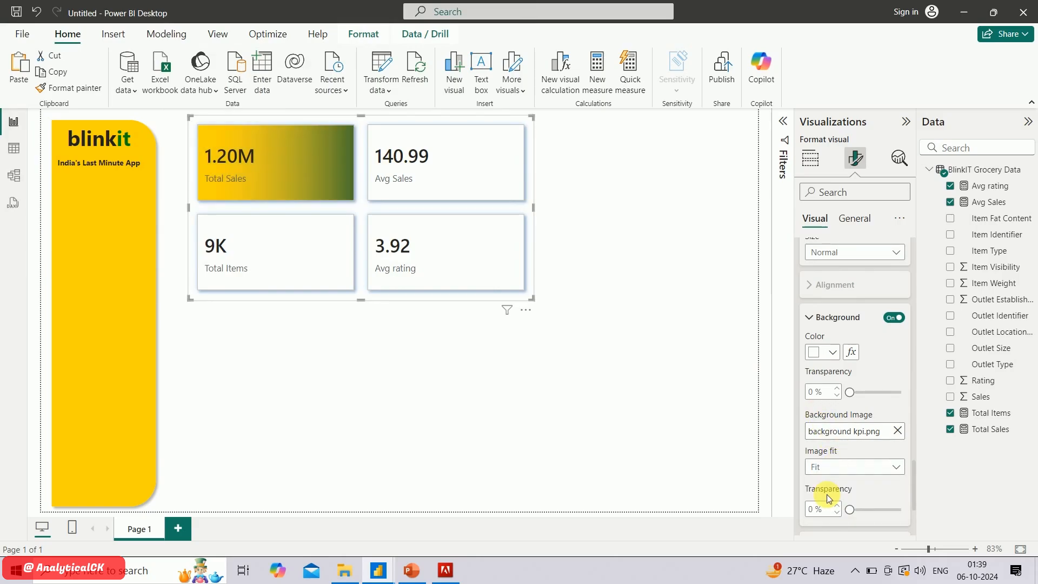
{"action": "left_click", "coordinate": [859, 466]}
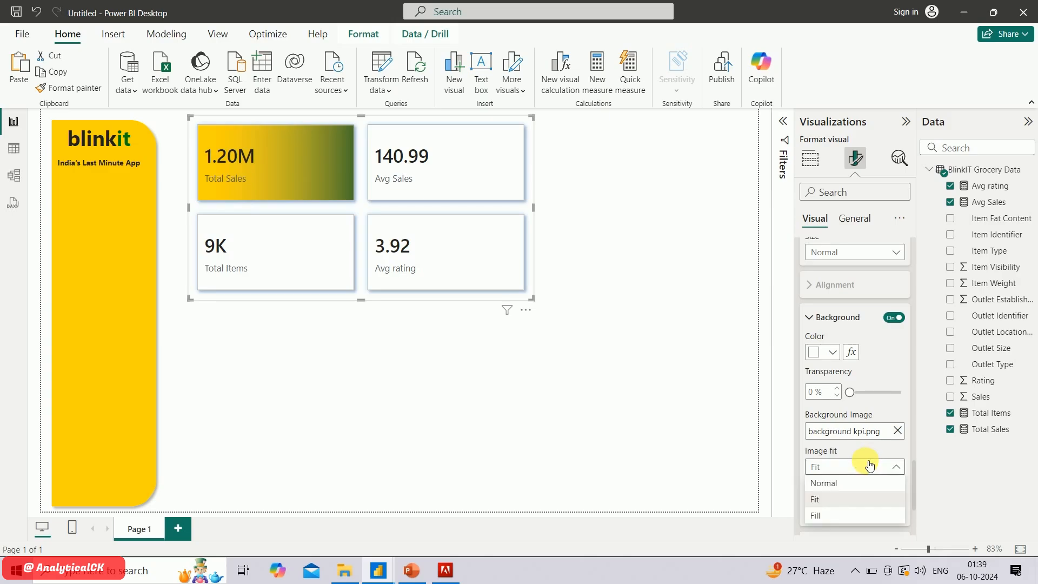
{"action": "left_click", "coordinate": [832, 519]}
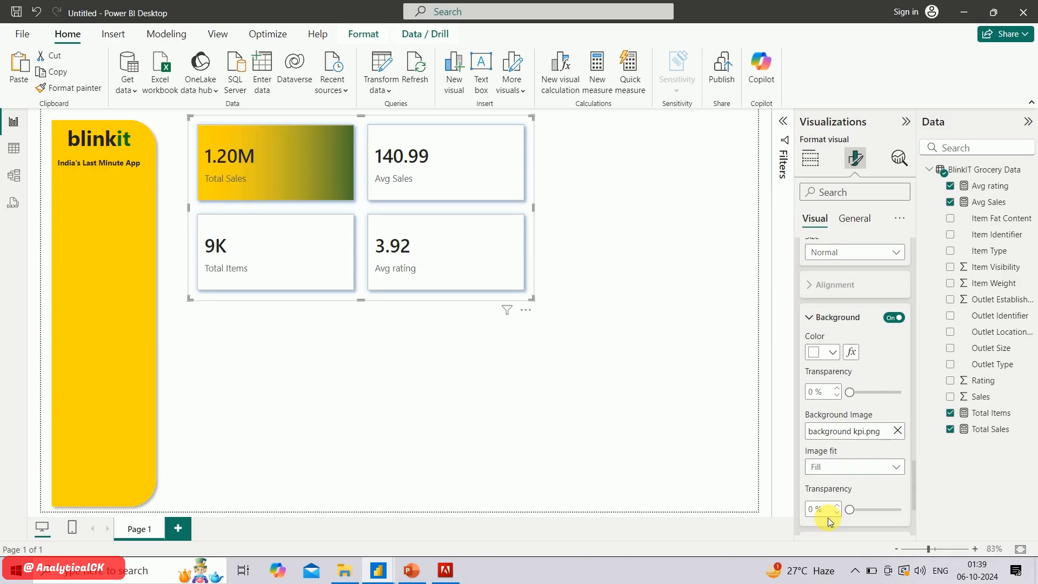
{"action": "left_click", "coordinate": [868, 510]}
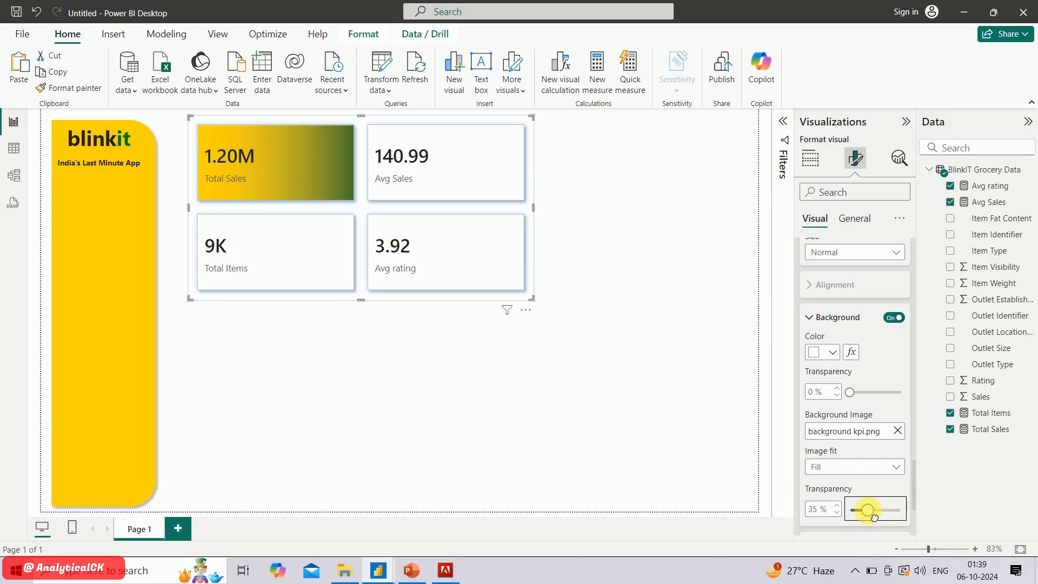
{"action": "left_click_drag", "start_coordinate": [875, 516], "coordinate": [878, 517]}
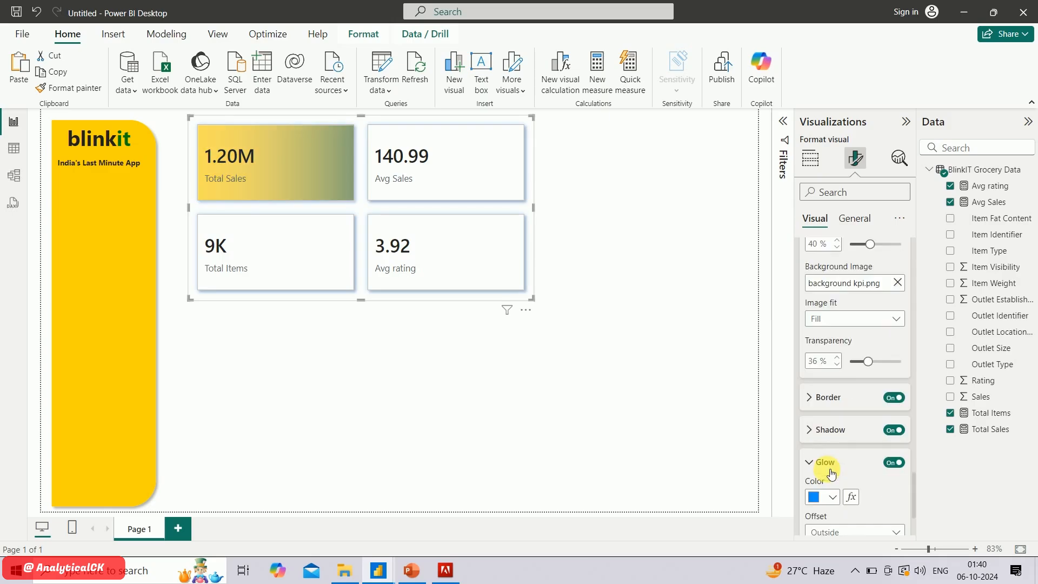
Change the Total Sales card's glow color to the recently used yellow
{"action": "scroll", "coordinate": [850, 470], "scroll_direction": "down", "scroll_amount": 2}
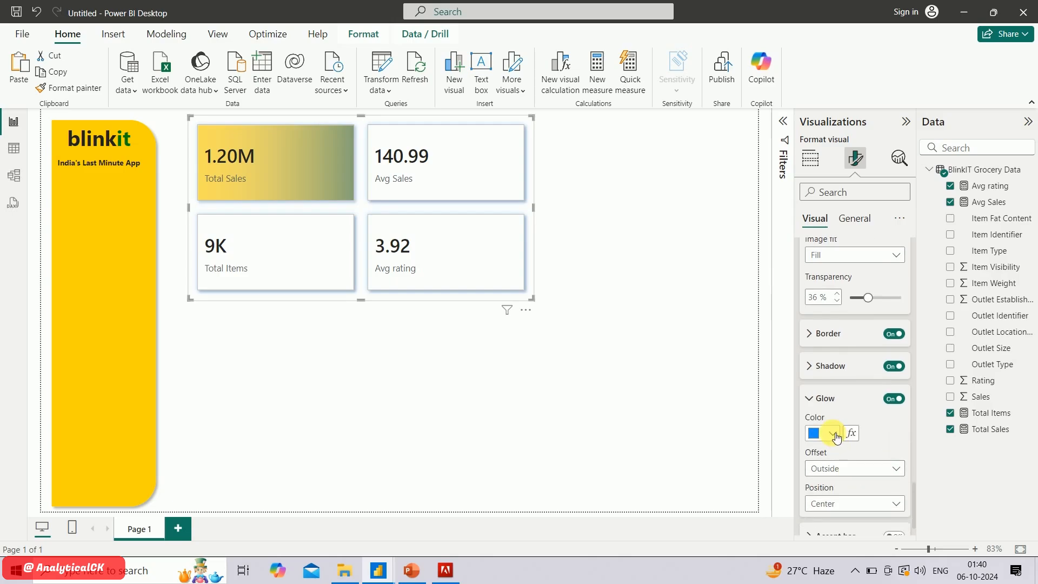
{"action": "left_click", "coordinate": [836, 434]}
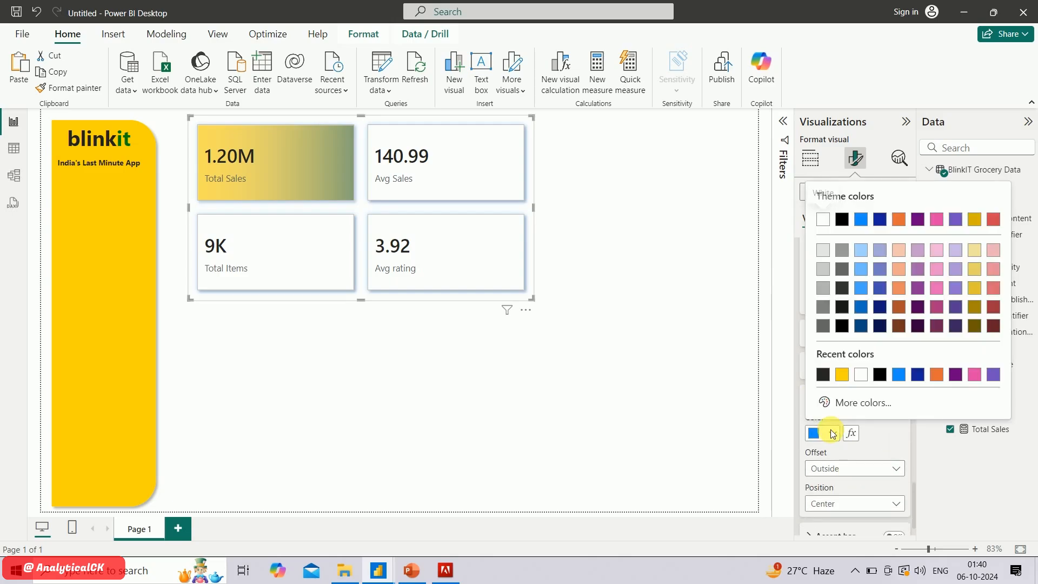
{"action": "left_click", "coordinate": [840, 376]}
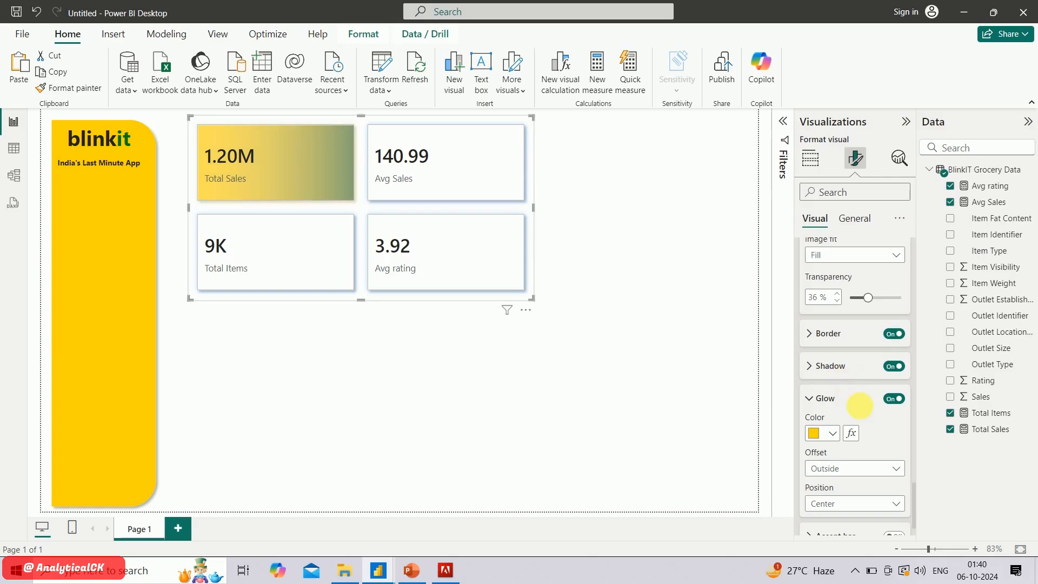
Apply the card settings to all series and turn on the accent bar
{"action": "scroll", "coordinate": [865, 426], "scroll_direction": "up", "scroll_amount": 6}
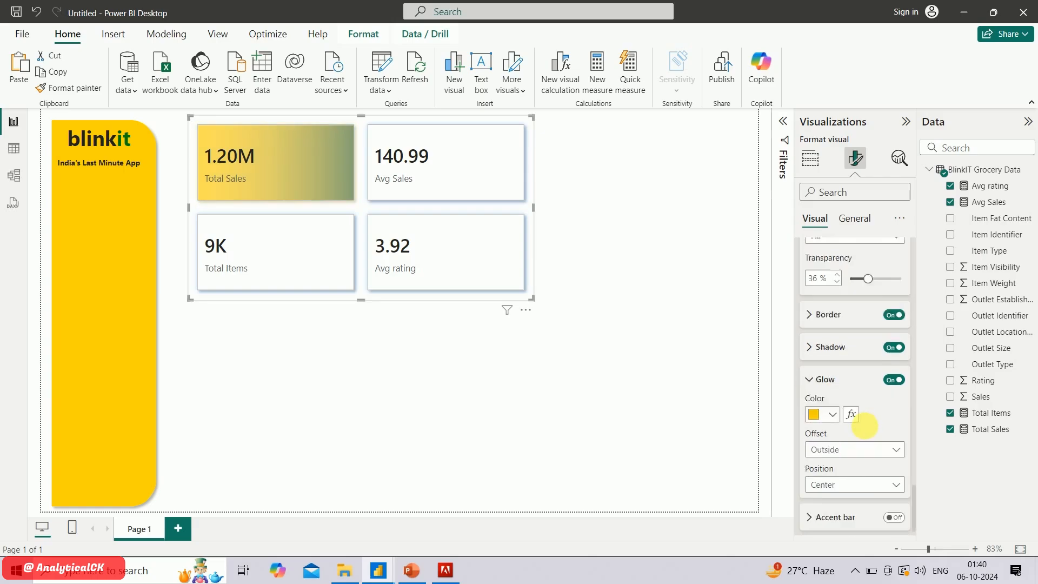
{"action": "scroll", "coordinate": [853, 338], "scroll_direction": "up", "scroll_amount": 4}
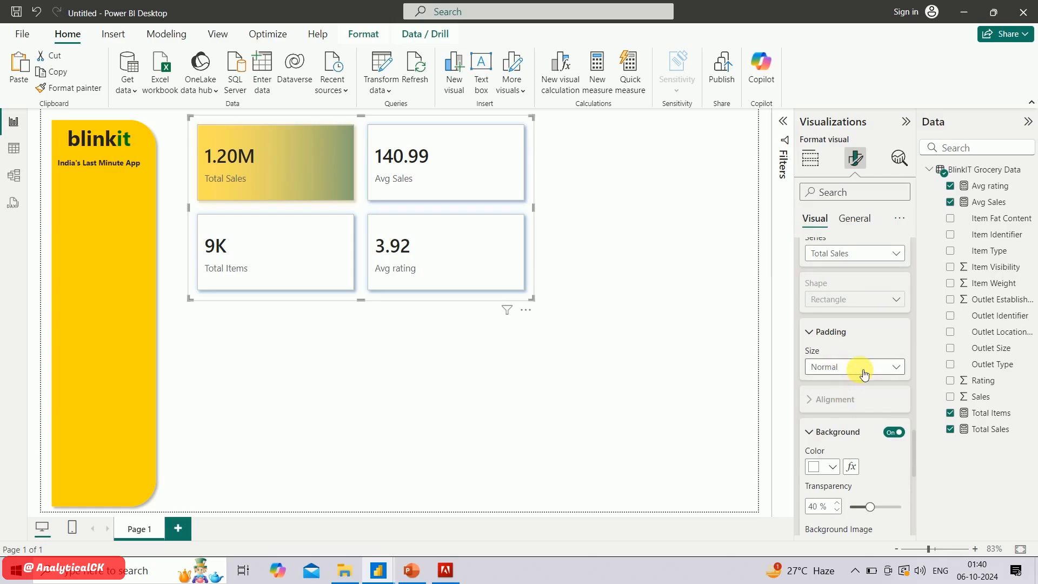
{"action": "scroll", "coordinate": [863, 373], "scroll_direction": "up", "scroll_amount": 4}
{"action": "left_click", "coordinate": [848, 377]}
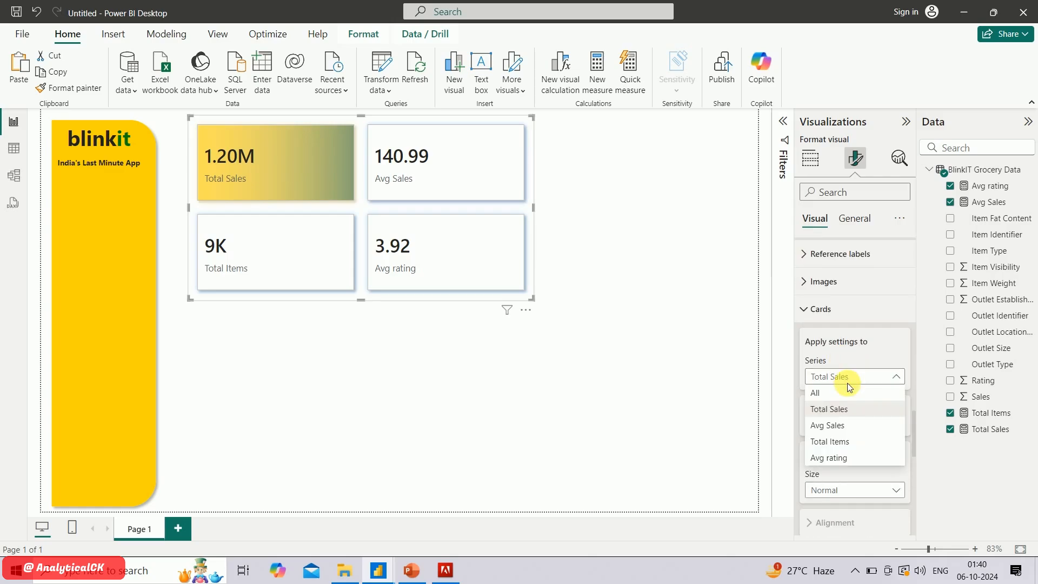
{"action": "left_click", "coordinate": [842, 392]}
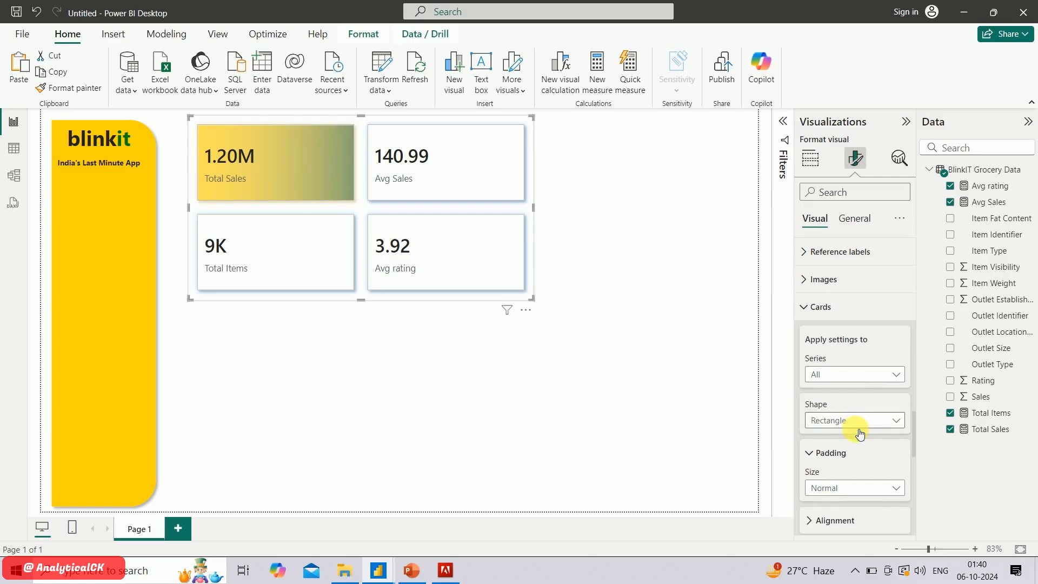
{"action": "scroll", "coordinate": [855, 422], "scroll_direction": "down", "scroll_amount": 10}
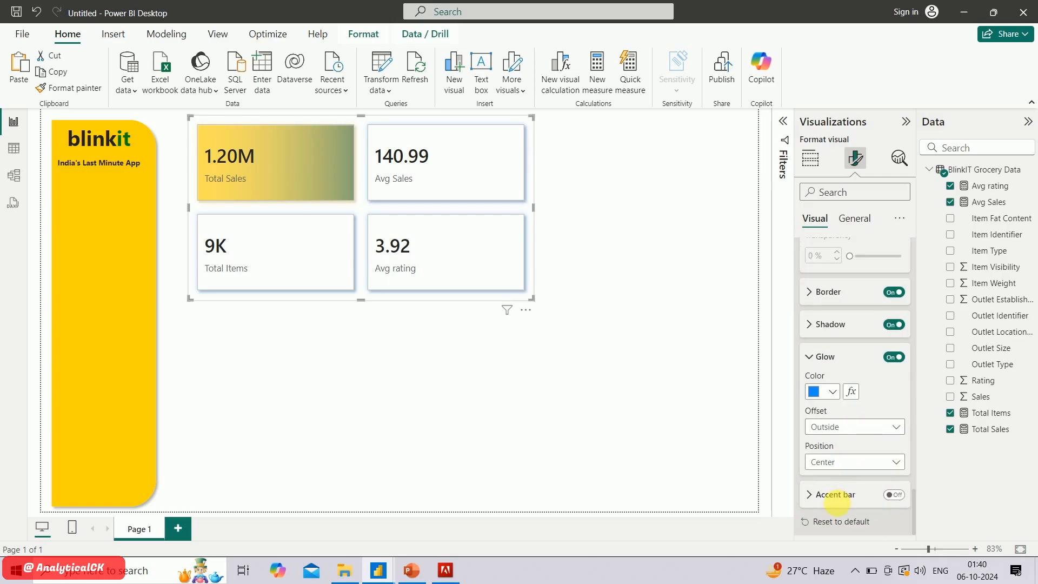
{"action": "left_click", "coordinate": [894, 496]}
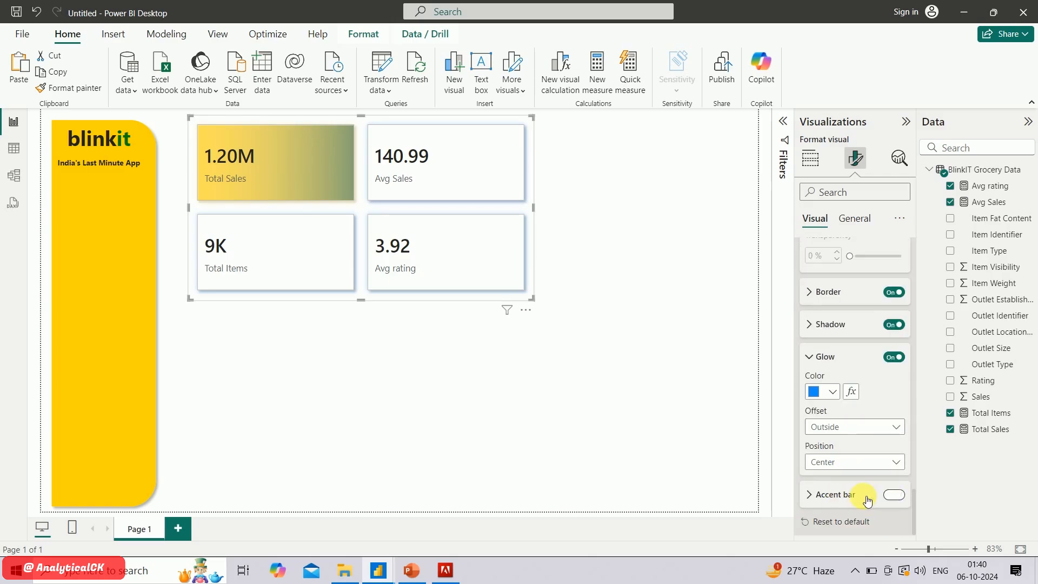
Color the accent bar of all cards dark green using a custom color
{"action": "left_click", "coordinate": [832, 495]}
{"action": "scroll", "coordinate": [861, 493], "scroll_direction": "down", "scroll_amount": 2}
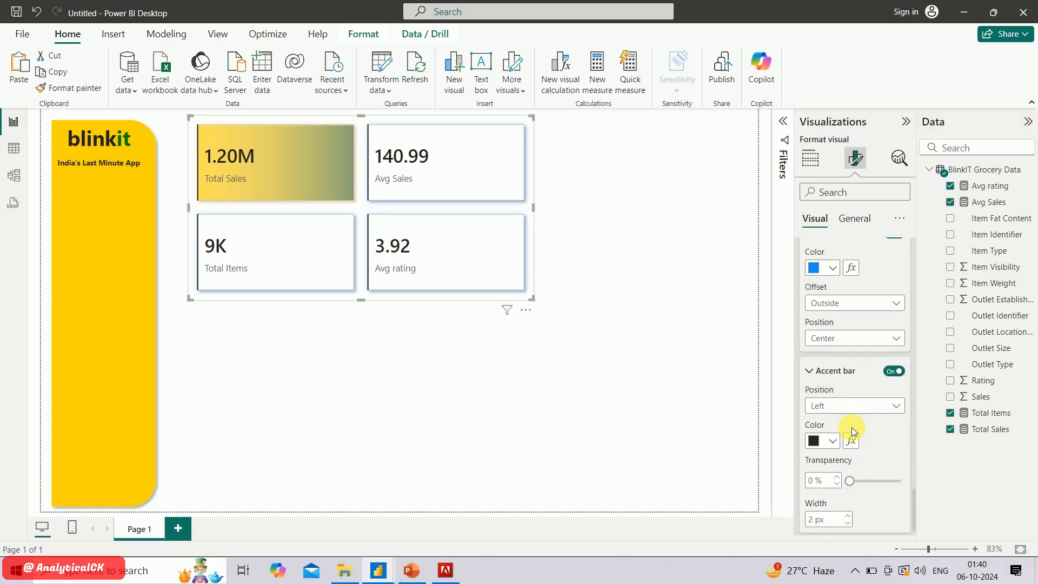
{"action": "scroll", "coordinate": [852, 427], "scroll_direction": "down", "scroll_amount": 1}
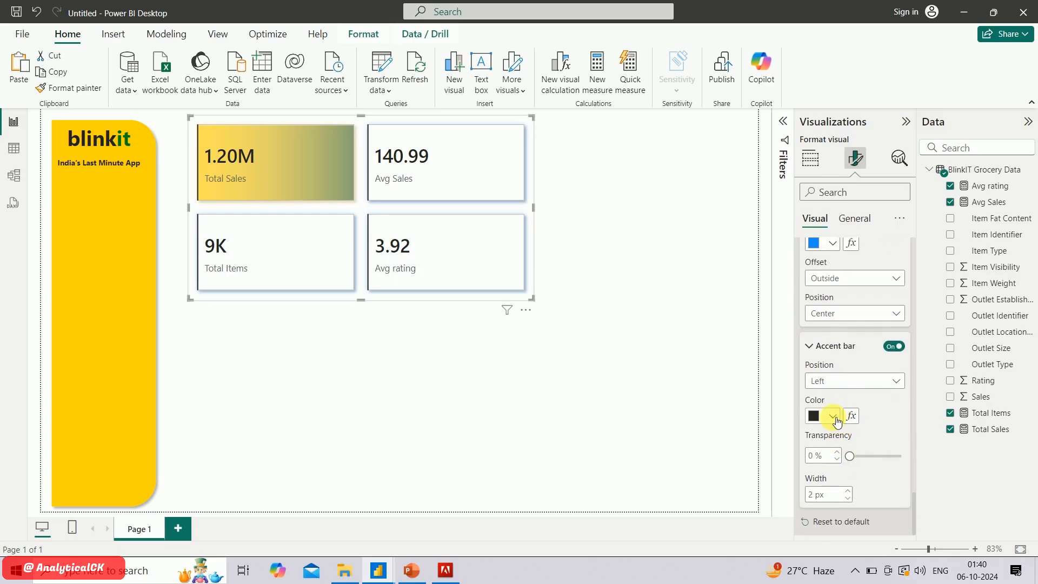
{"action": "left_click", "coordinate": [834, 417]}
{"action": "left_click", "coordinate": [844, 385]}
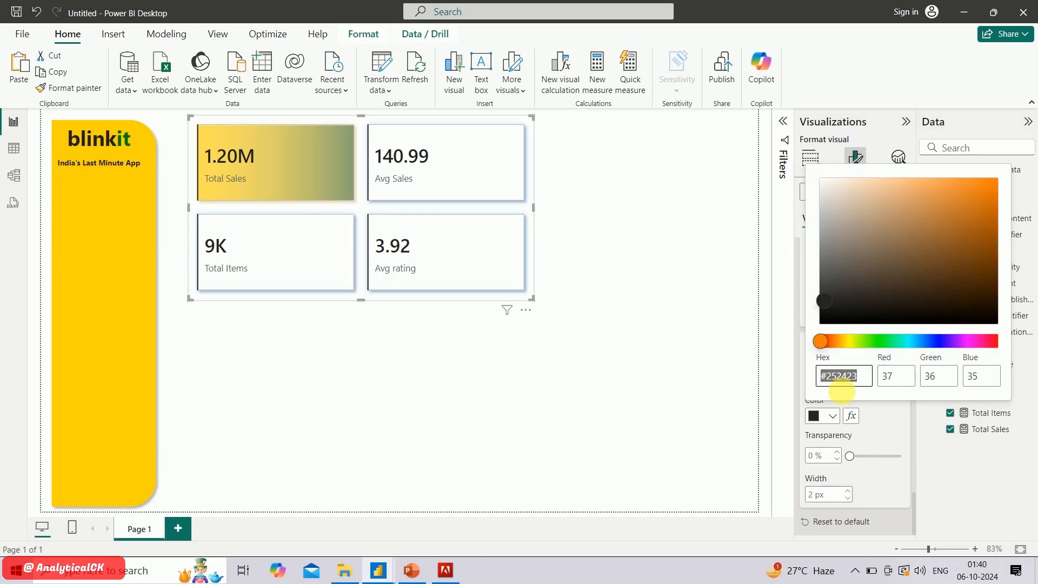
{"action": "left_click", "coordinate": [883, 340]}
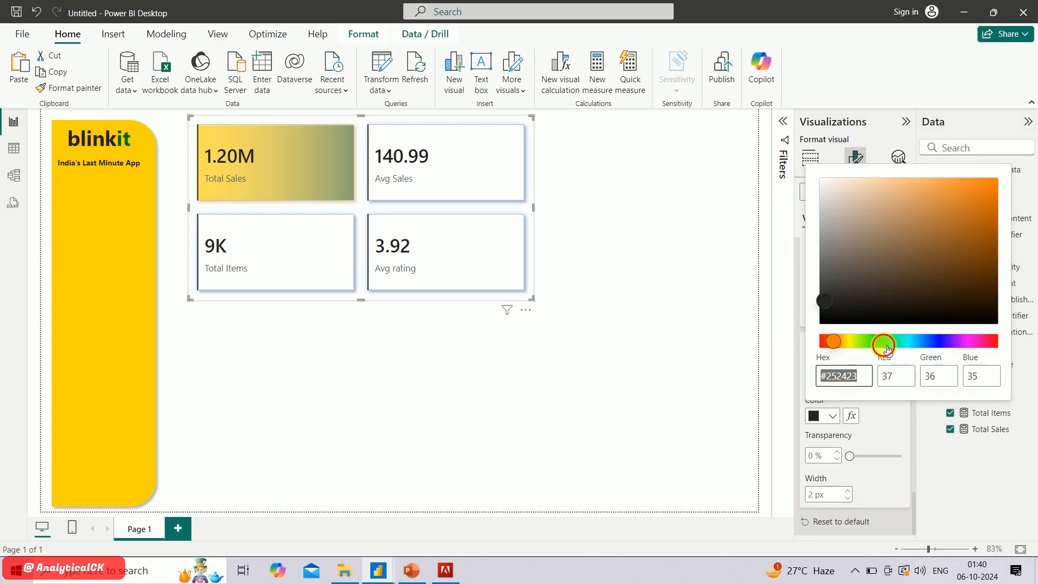
{"action": "left_click", "coordinate": [995, 238]}
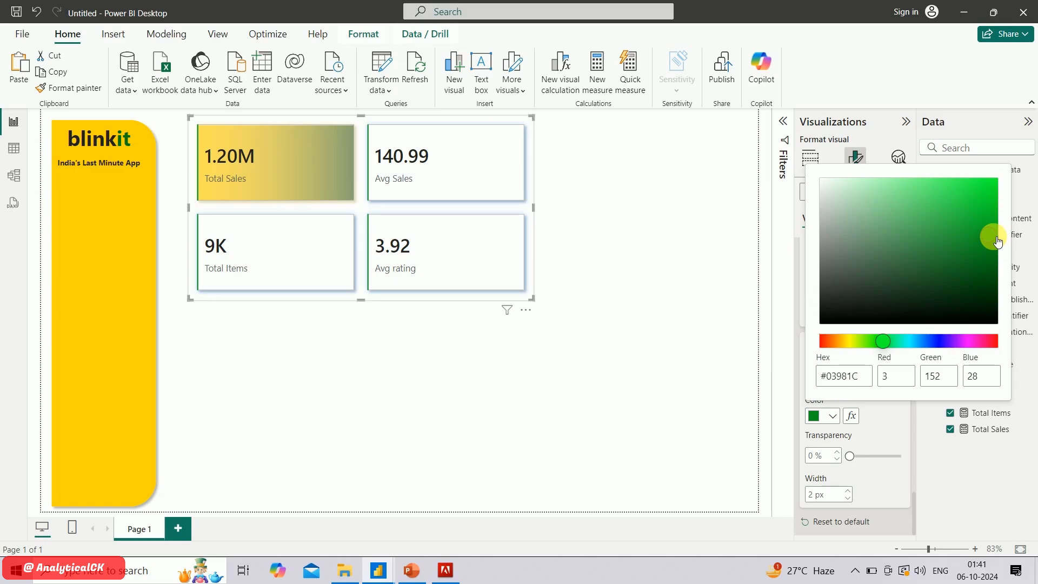
{"action": "left_click_drag", "start_coordinate": [998, 242], "coordinate": [1007, 242]}
{"action": "left_click", "coordinate": [891, 478]}
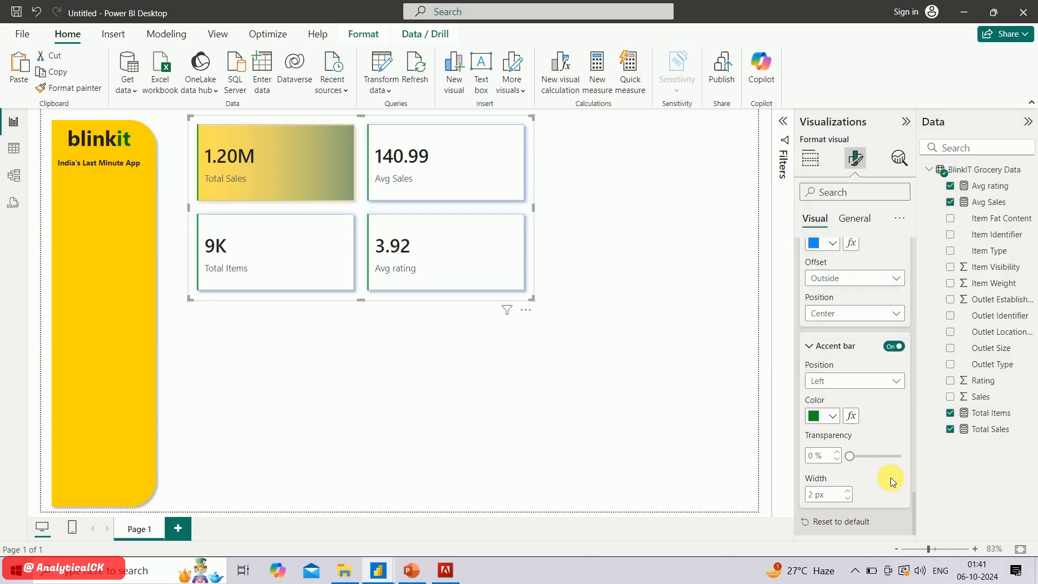
Set the accent bar width of all cards to 6 px
{"action": "double_click", "coordinate": [811, 494]}
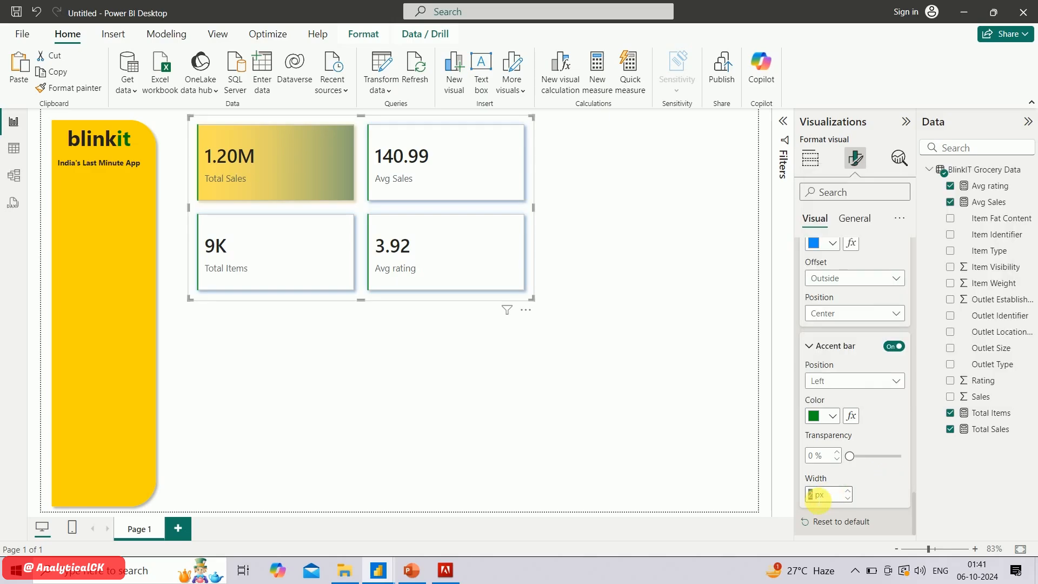
{"action": "type", "text": "8"}
{"action": "key", "text": "Return"}
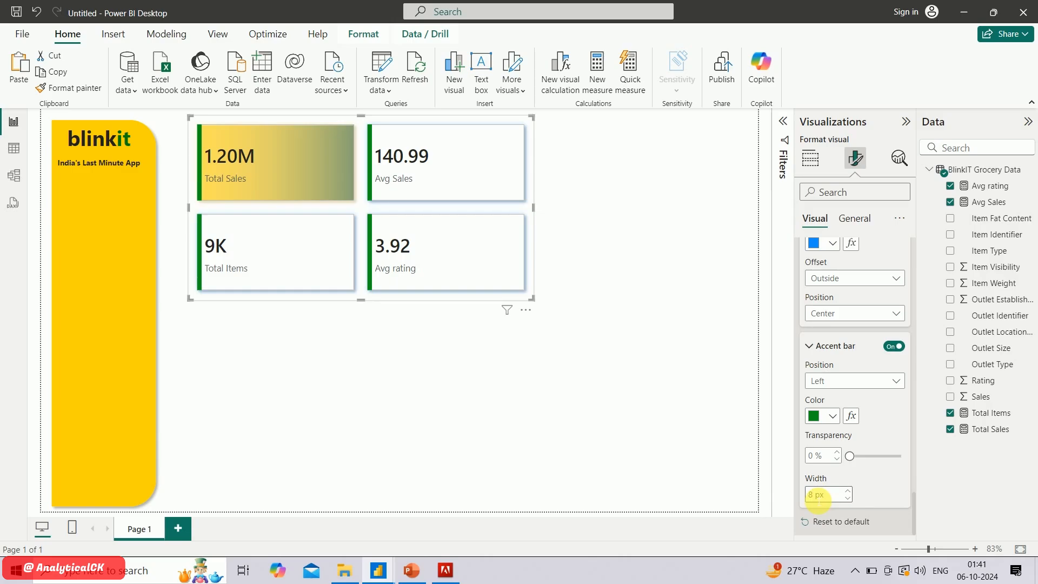
{"action": "left_click", "coordinate": [852, 500]}
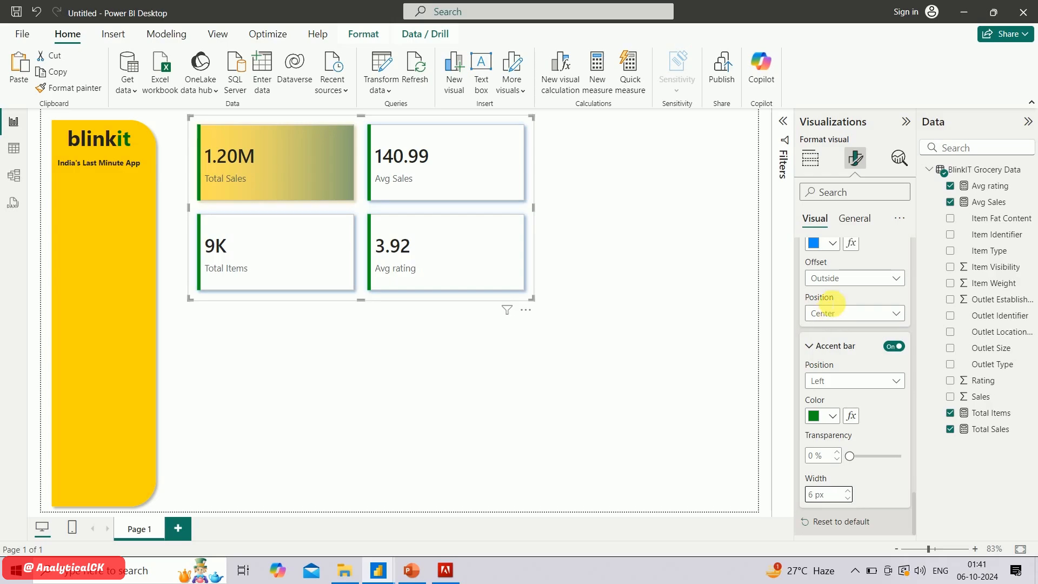
Change the glow color of all cards to the recently used yellow
{"action": "scroll", "coordinate": [827, 281], "scroll_direction": "up", "scroll_amount": 3}
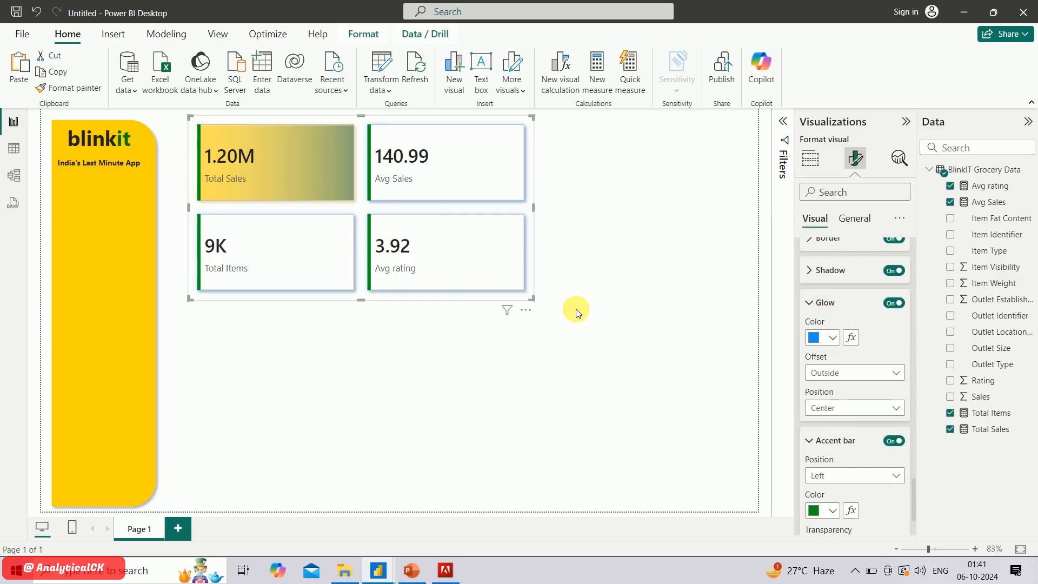
{"action": "left_click", "coordinate": [826, 339]}
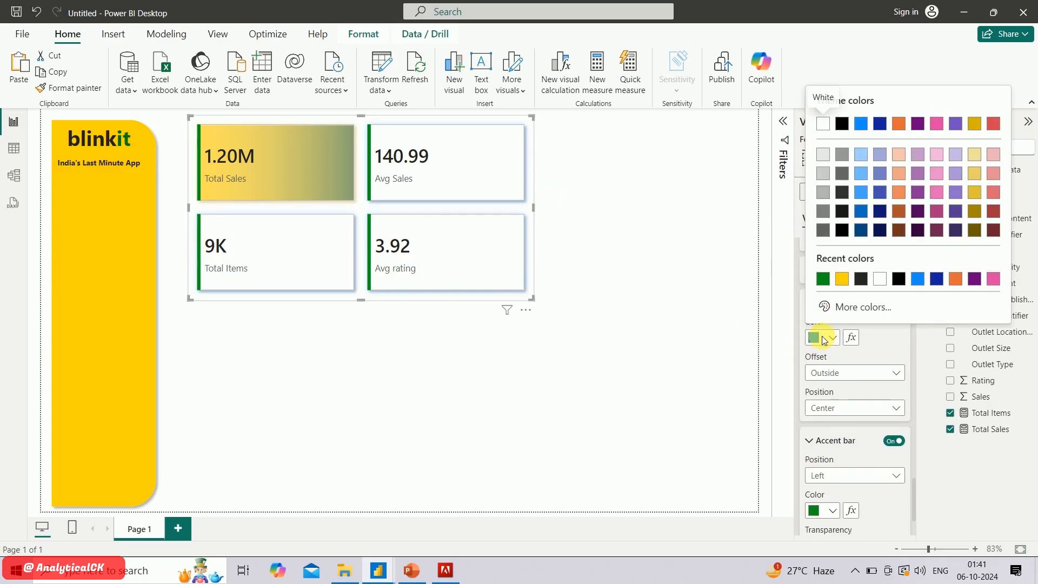
{"action": "left_click", "coordinate": [841, 277]}
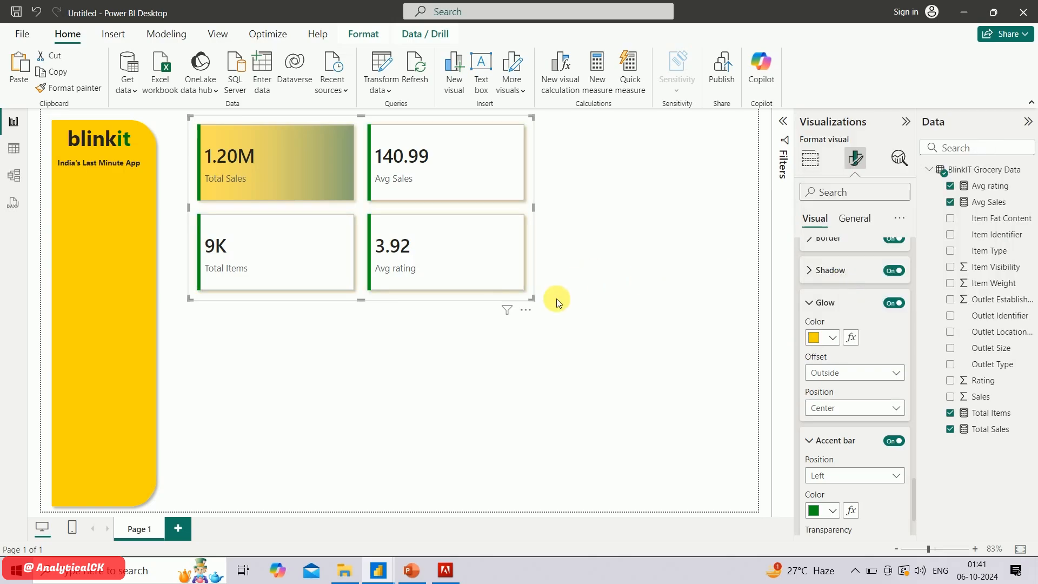
Shrink the KPI card visual and place it right beside the yellow side panel, then deselect it
{"action": "left_click_drag", "start_coordinate": [535, 302], "coordinate": [441, 238]}
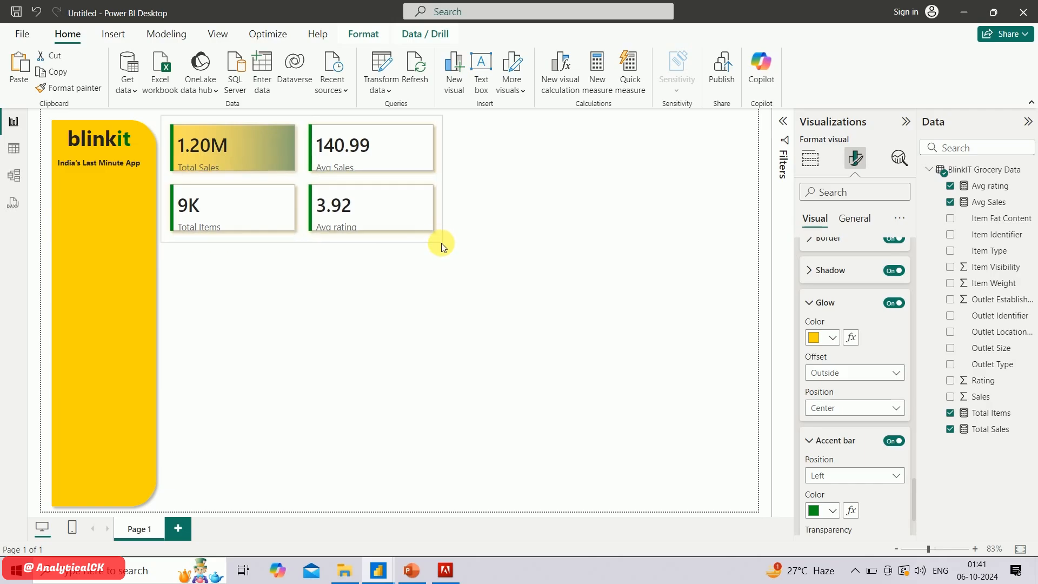
{"action": "left_click", "coordinate": [492, 250]}
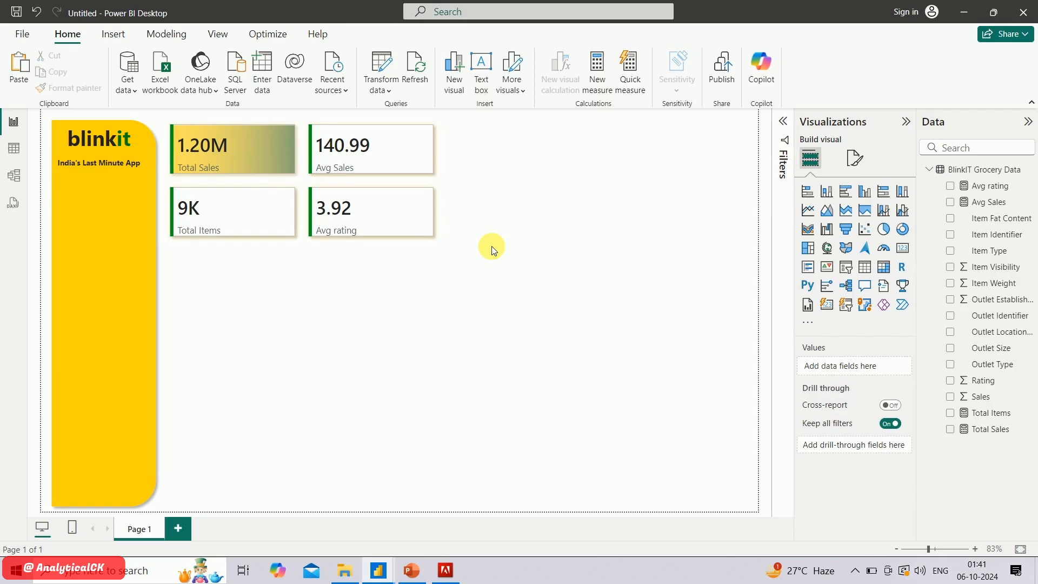
Check the KPI card styling in the finished Blinkit dashbord report and return to the untitled report with the card visual selected
{"action": "left_click", "coordinate": [428, 227]}
{"action": "left_click", "coordinate": [855, 158]}
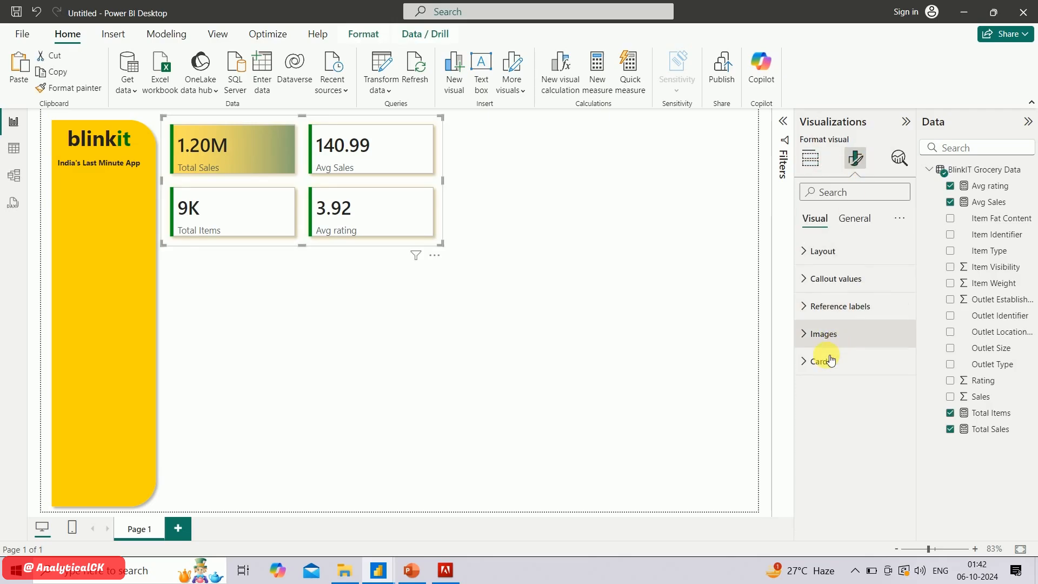
{"action": "mouse_move", "coordinate": [378, 570]}
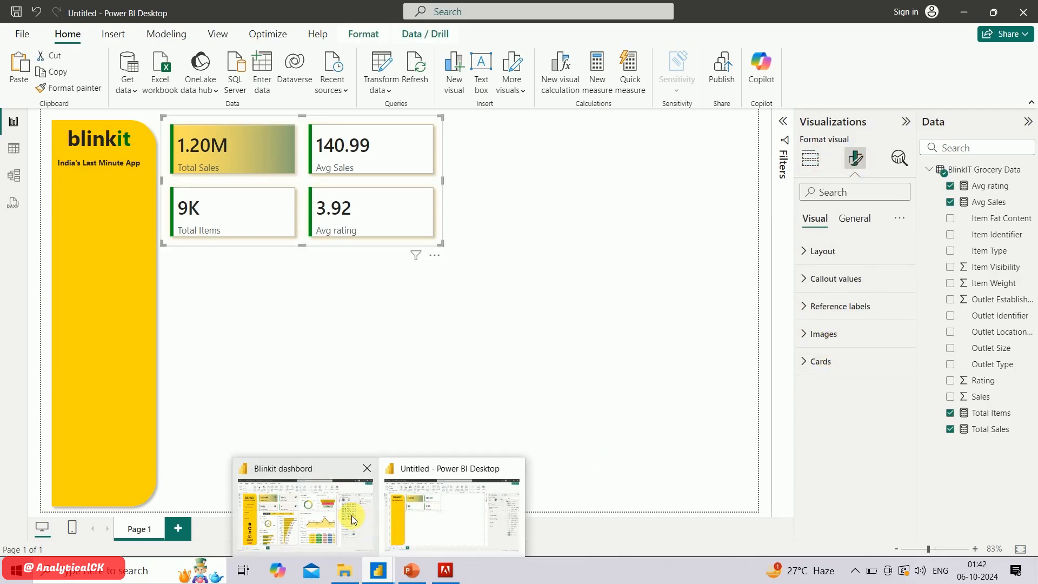
{"action": "left_click", "coordinate": [354, 520]}
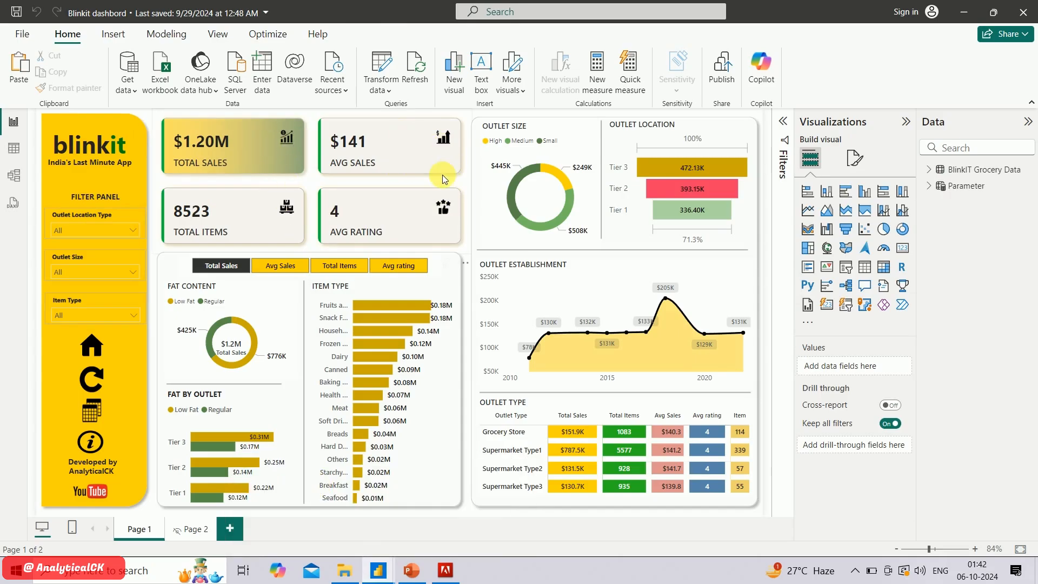
{"action": "key", "text": "alt+Tab"}
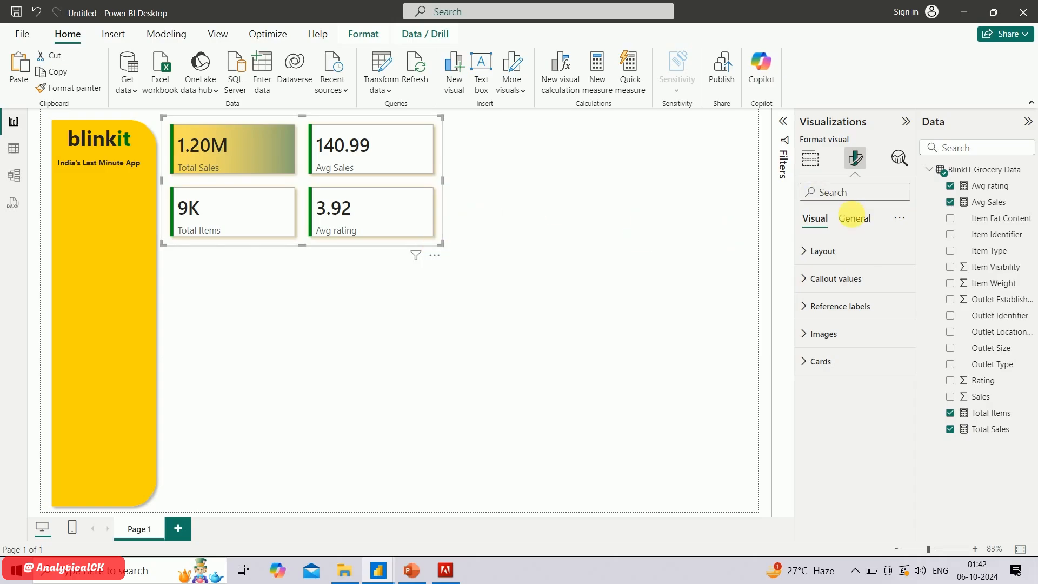
{"action": "left_click", "coordinate": [853, 216]}
{"action": "left_click", "coordinate": [831, 222]}
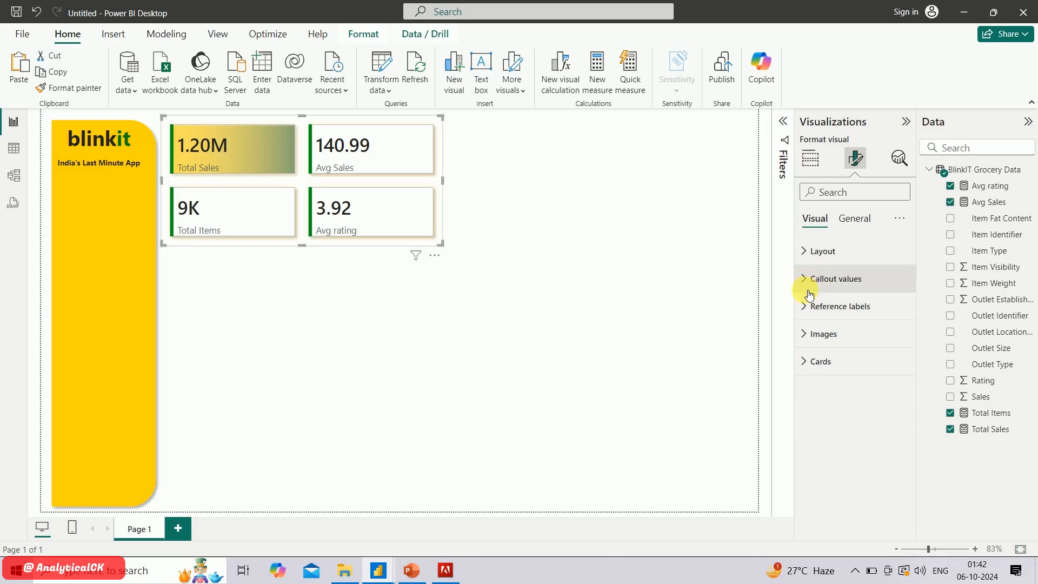
{"action": "left_click", "coordinate": [811, 362]}
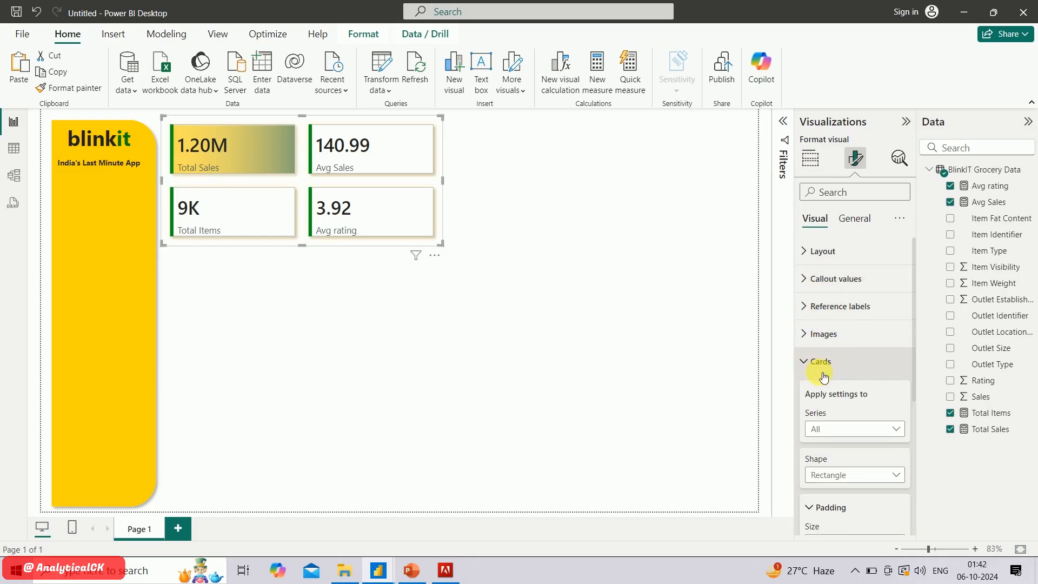
{"action": "scroll", "coordinate": [825, 377], "scroll_direction": "down", "scroll_amount": 4}
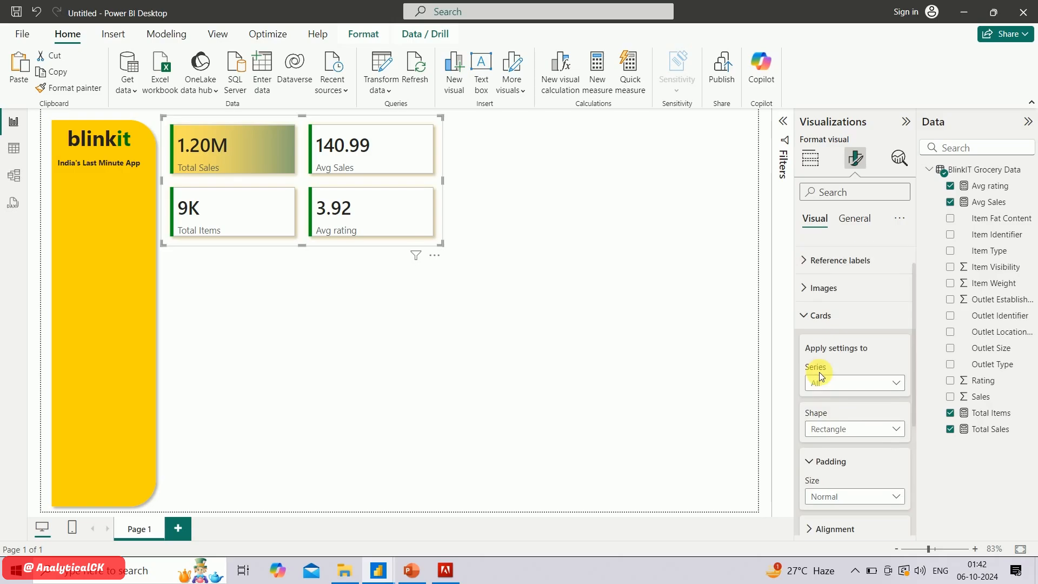
{"action": "scroll", "coordinate": [819, 372], "scroll_direction": "up", "scroll_amount": 2}
{"action": "left_click", "coordinate": [815, 264]}
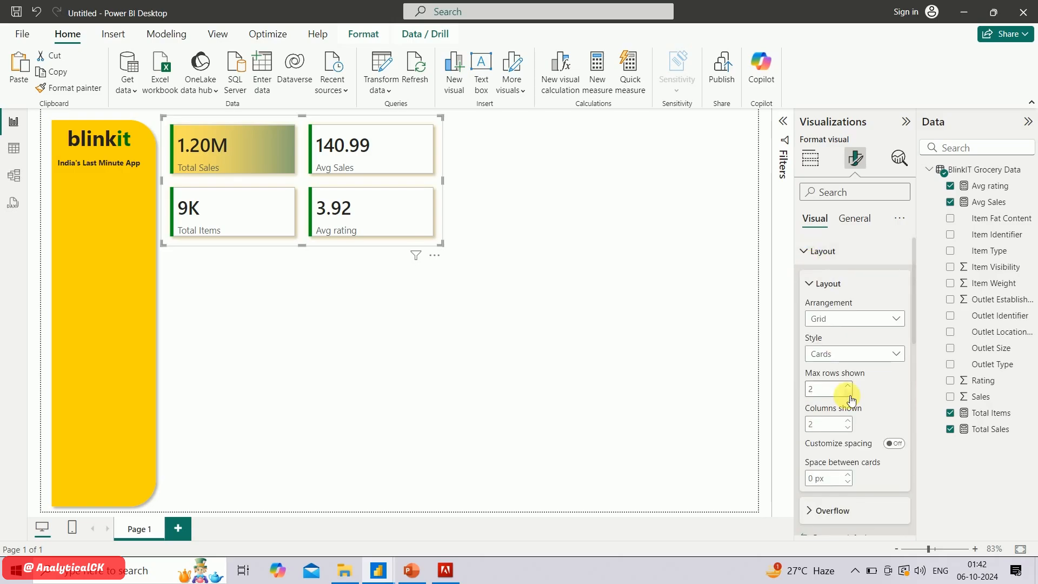
{"action": "scroll", "coordinate": [847, 395], "scroll_direction": "down", "scroll_amount": 3}
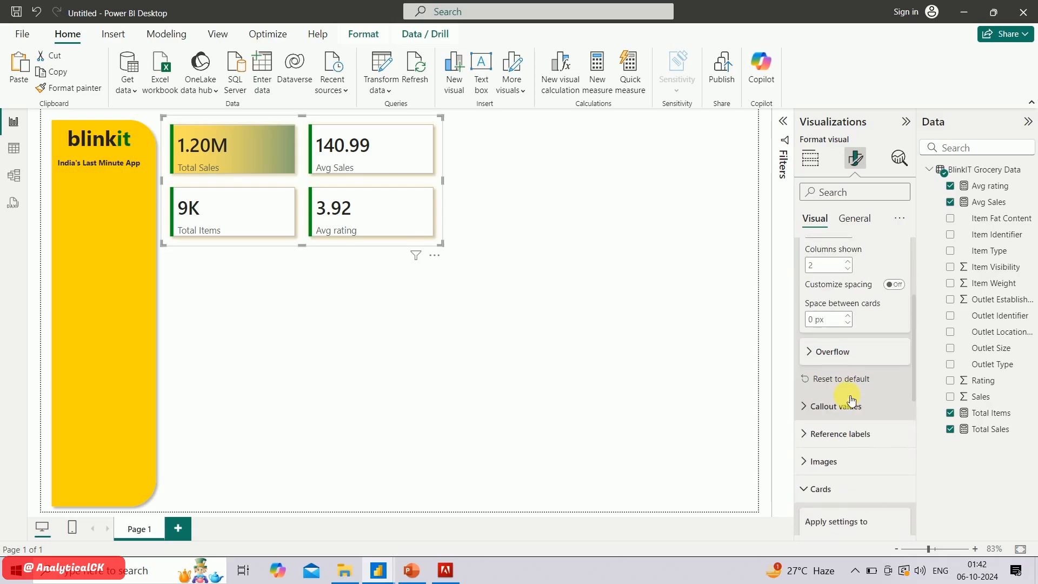
Change the font of the callout labels on all KPI cards to Segoe UI Semibold
{"action": "left_click", "coordinate": [821, 409]}
{"action": "scroll", "coordinate": [848, 432], "scroll_direction": "down", "scroll_amount": 7}
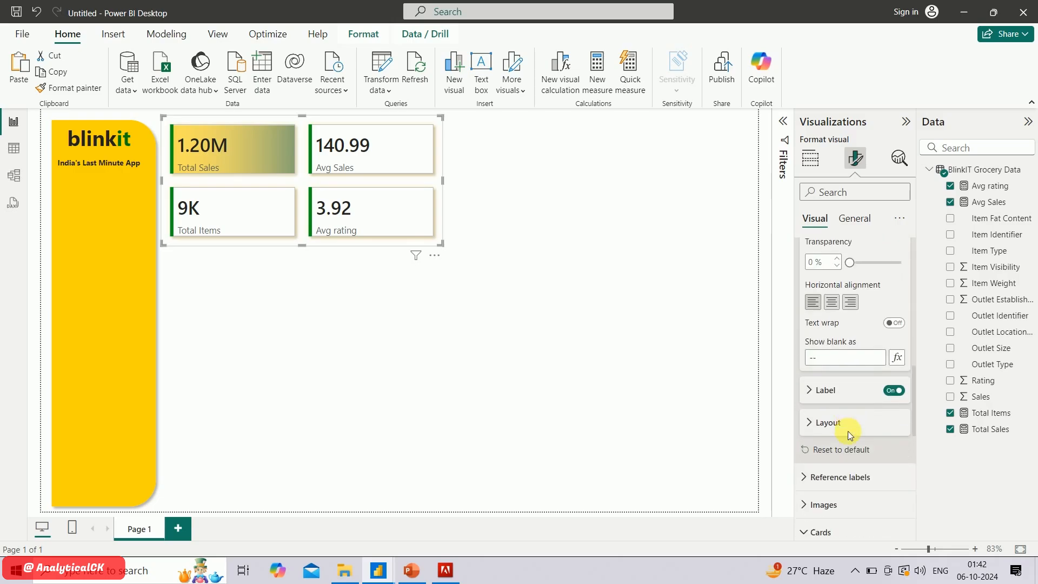
{"action": "left_click", "coordinate": [831, 428]}
{"action": "left_click", "coordinate": [817, 389]}
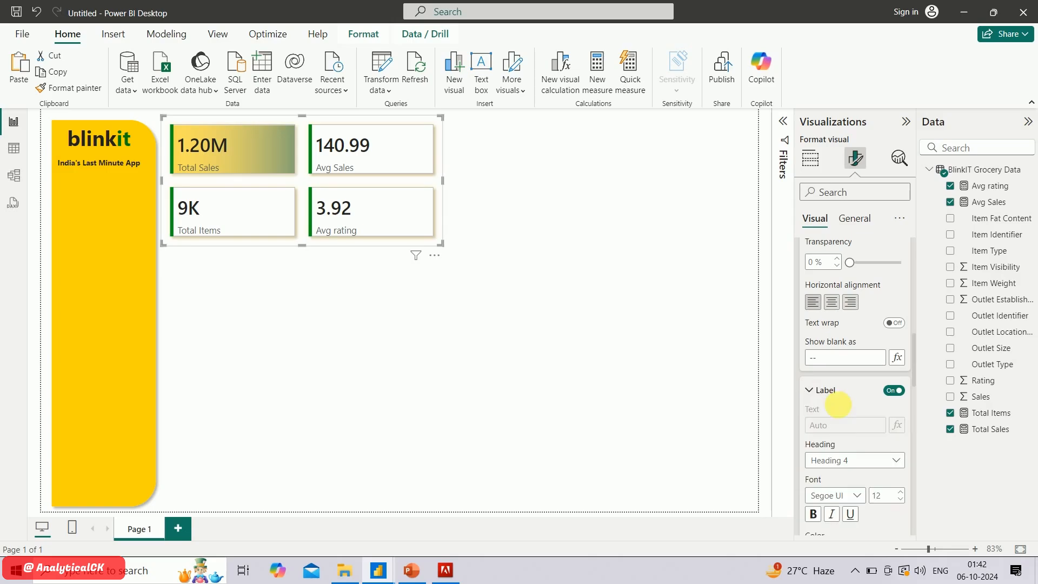
{"action": "scroll", "coordinate": [852, 423], "scroll_direction": "down", "scroll_amount": 3}
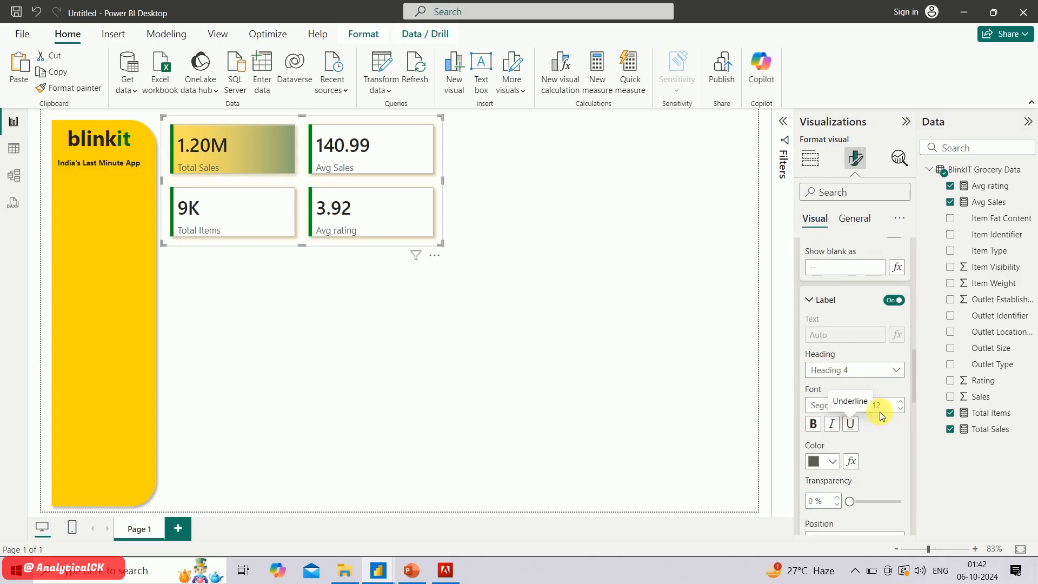
{"action": "left_click", "coordinate": [858, 407]}
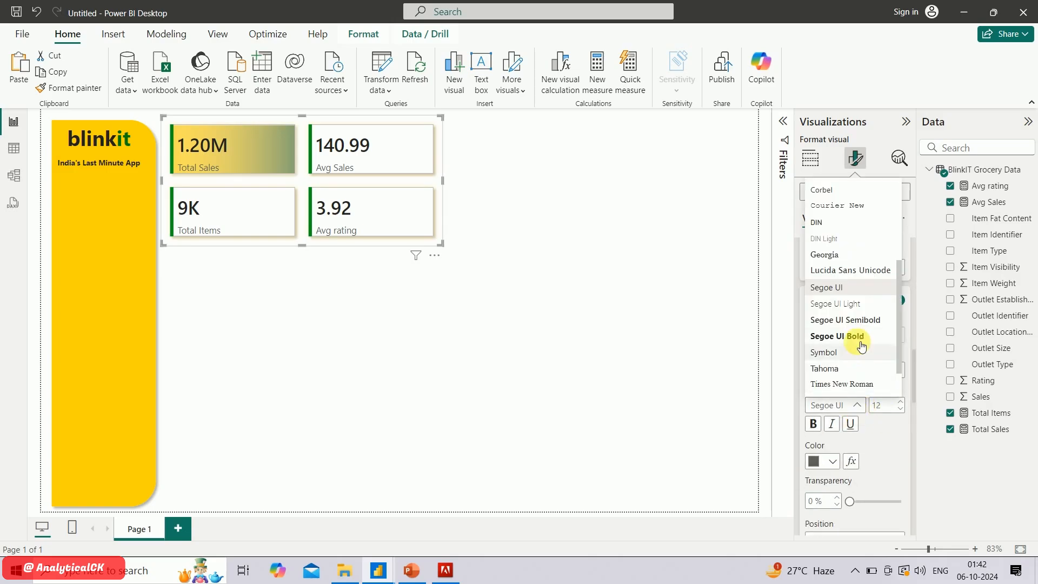
{"action": "left_click", "coordinate": [859, 323]}
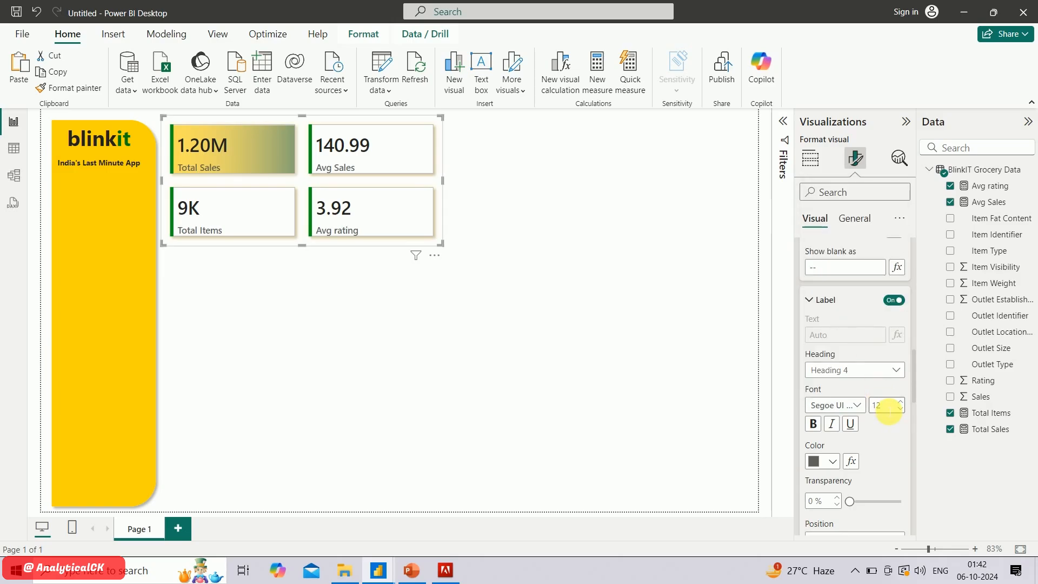
Color the callout labels of all cards black and set the space between label and value to 0 px
{"action": "left_click", "coordinate": [832, 461]}
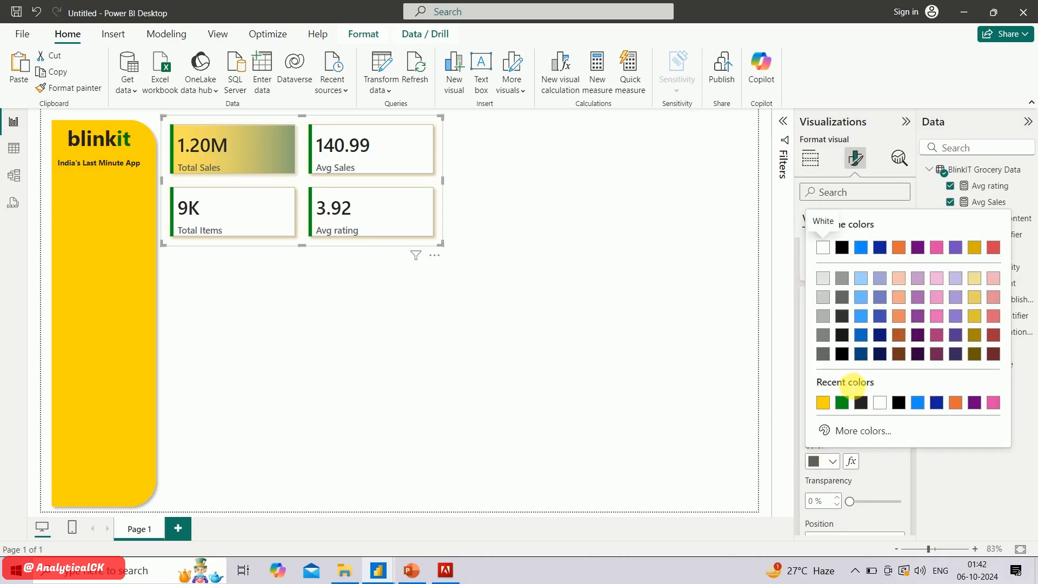
{"action": "left_click", "coordinate": [843, 355]}
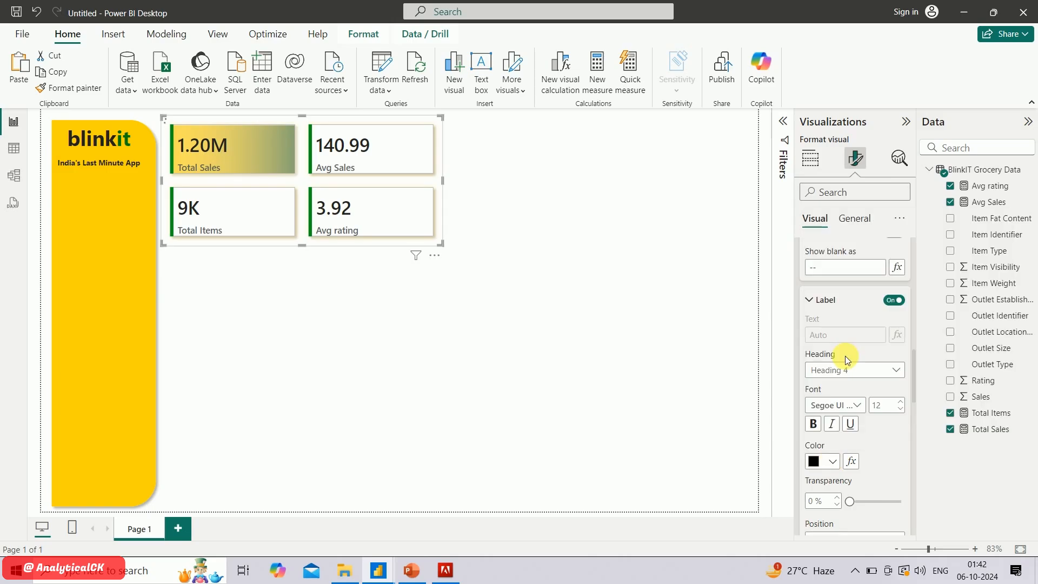
{"action": "scroll", "coordinate": [875, 437], "scroll_direction": "down", "scroll_amount": 5}
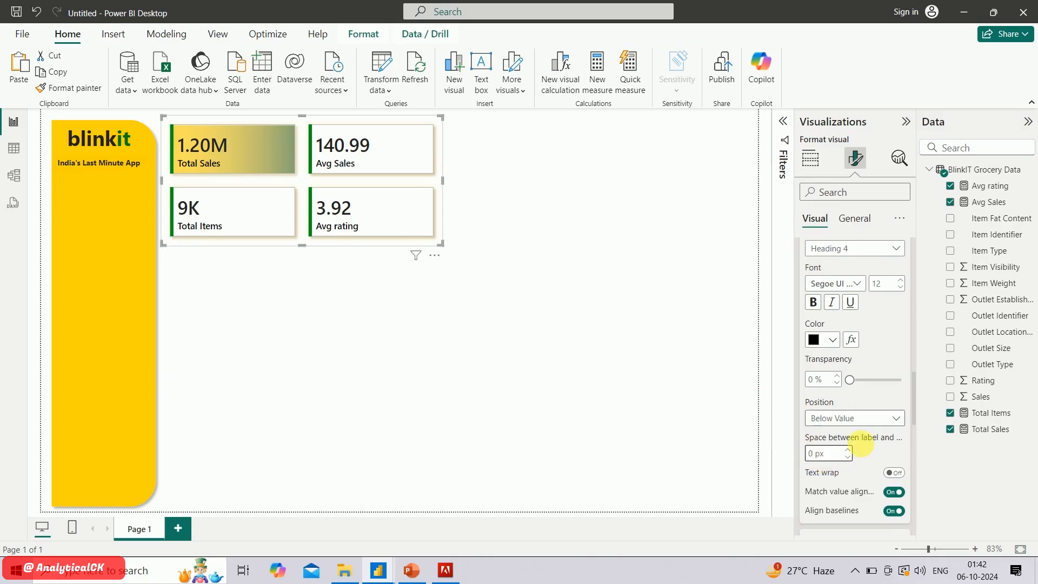
{"action": "scroll", "coordinate": [860, 405], "scroll_direction": "up", "scroll_amount": 5}
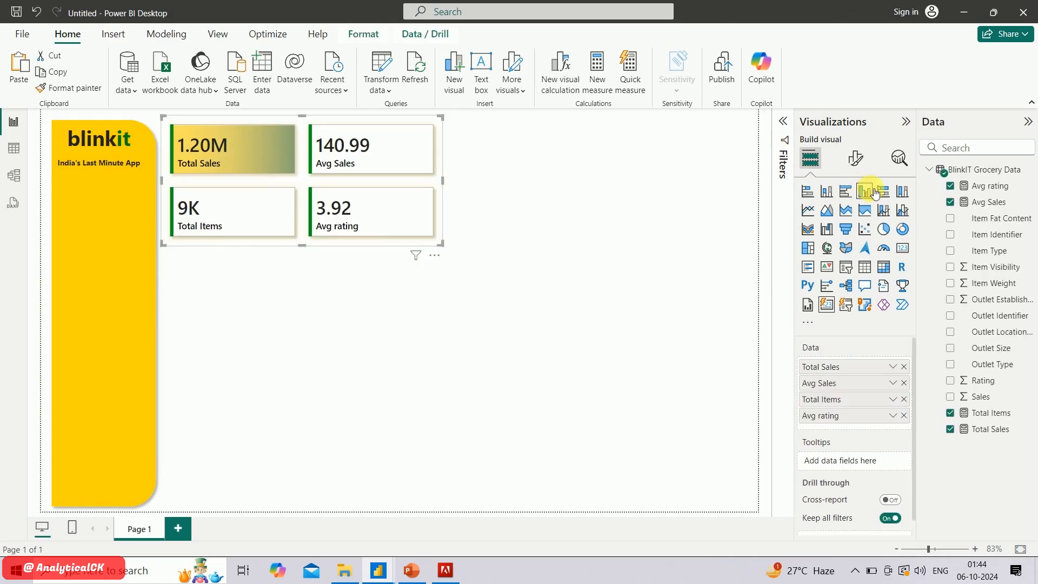
Enable an image for the Total Sales series only in the KPI card visual
{"action": "left_click", "coordinate": [857, 167]}
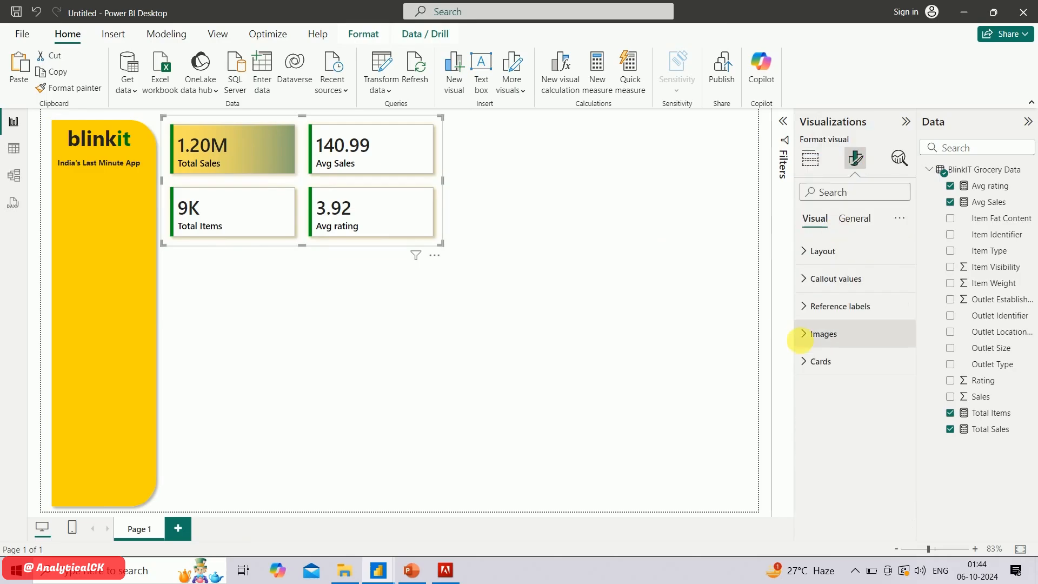
{"action": "left_click", "coordinate": [817, 339]}
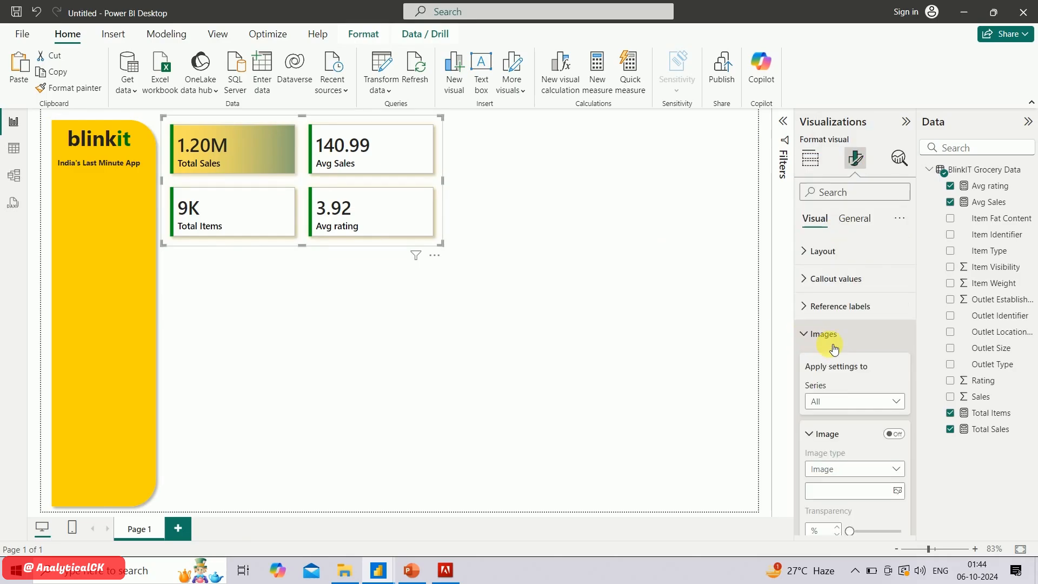
{"action": "scroll", "coordinate": [841, 389], "scroll_direction": "down", "scroll_amount": 1}
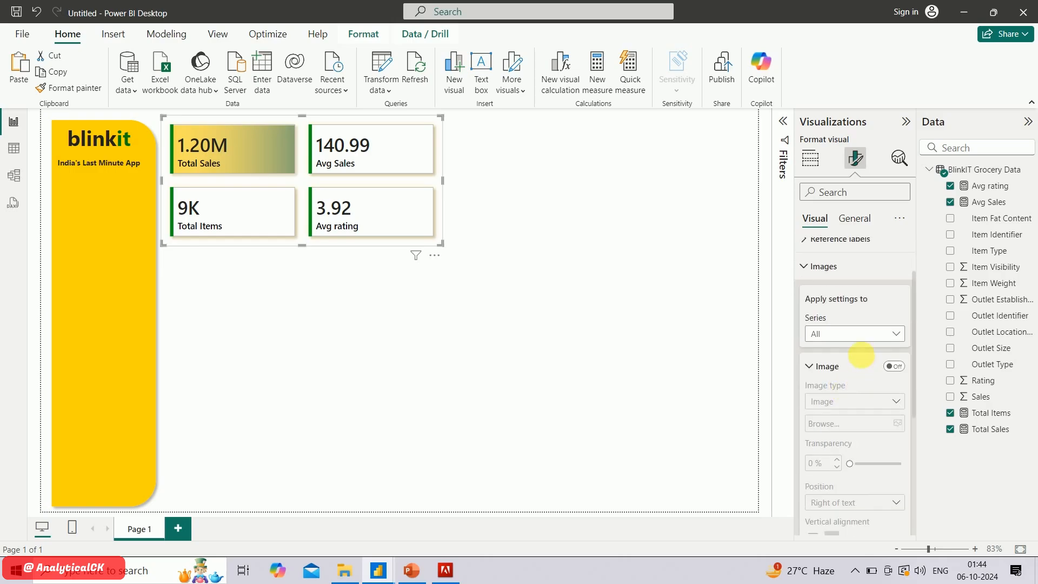
{"action": "left_click", "coordinate": [866, 342]}
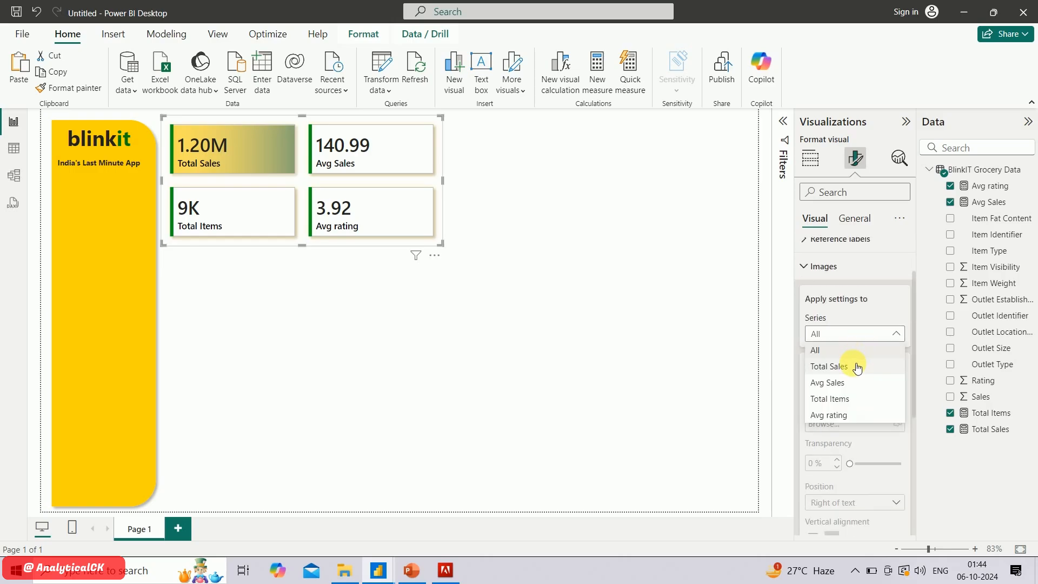
{"action": "left_click", "coordinate": [857, 368]}
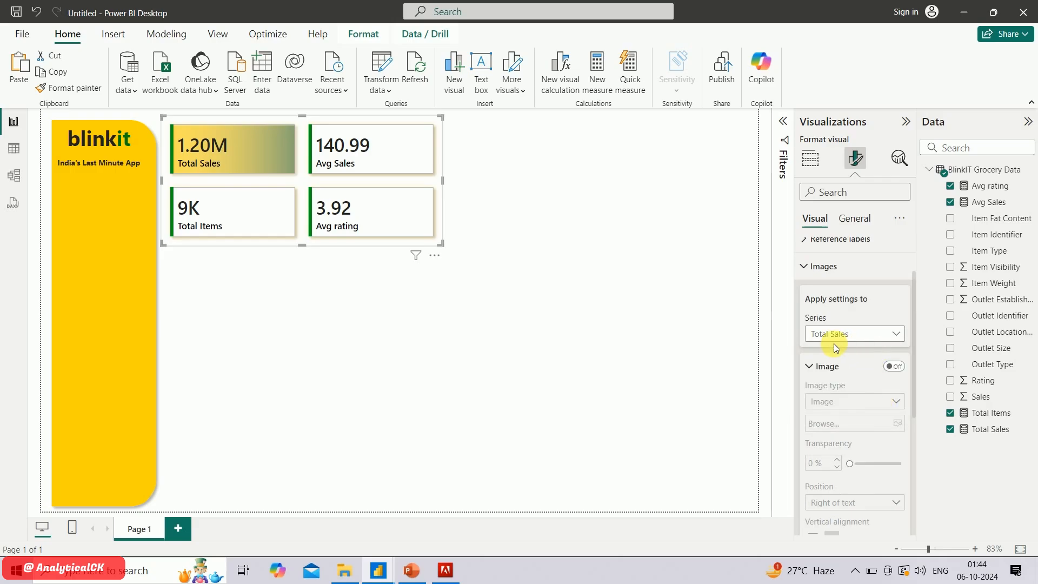
{"action": "left_click", "coordinate": [896, 367]}
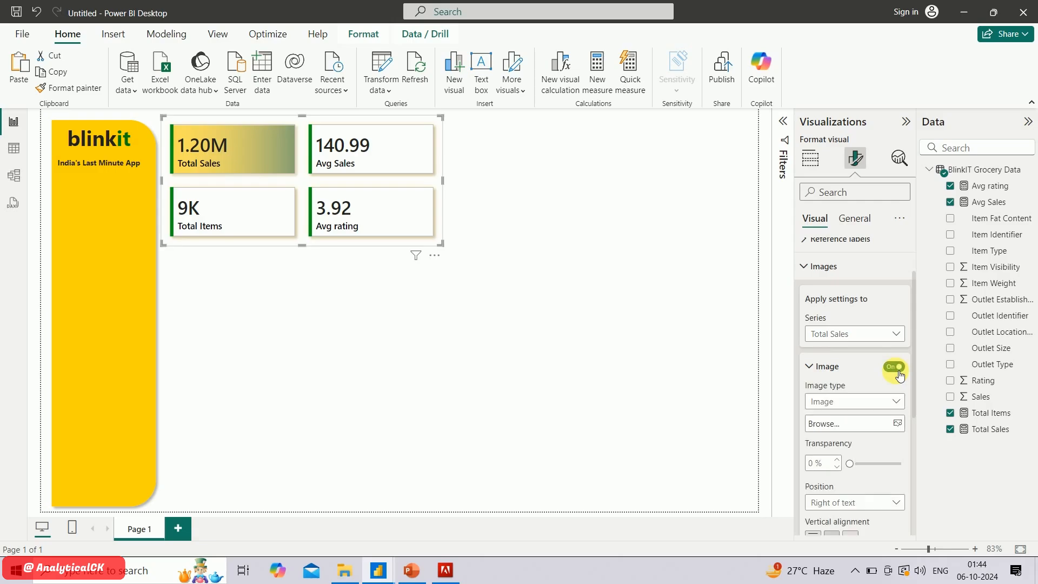
Load the Sales picture from New folder inside the Blinkit project folder as the Total Sales card's image
{"action": "scroll", "coordinate": [888, 401], "scroll_direction": "down", "scroll_amount": 2}
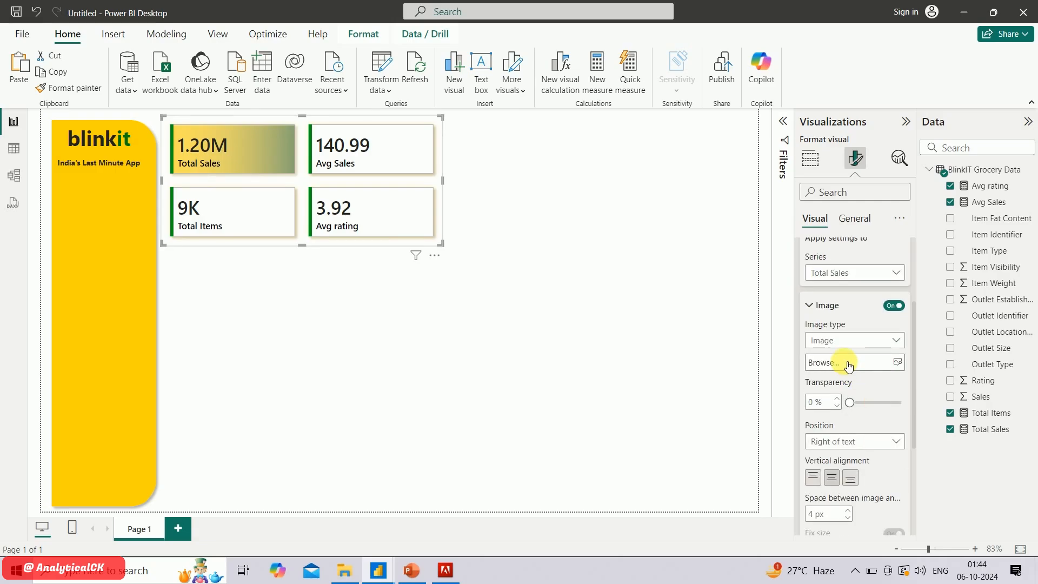
{"action": "left_click", "coordinate": [847, 363]}
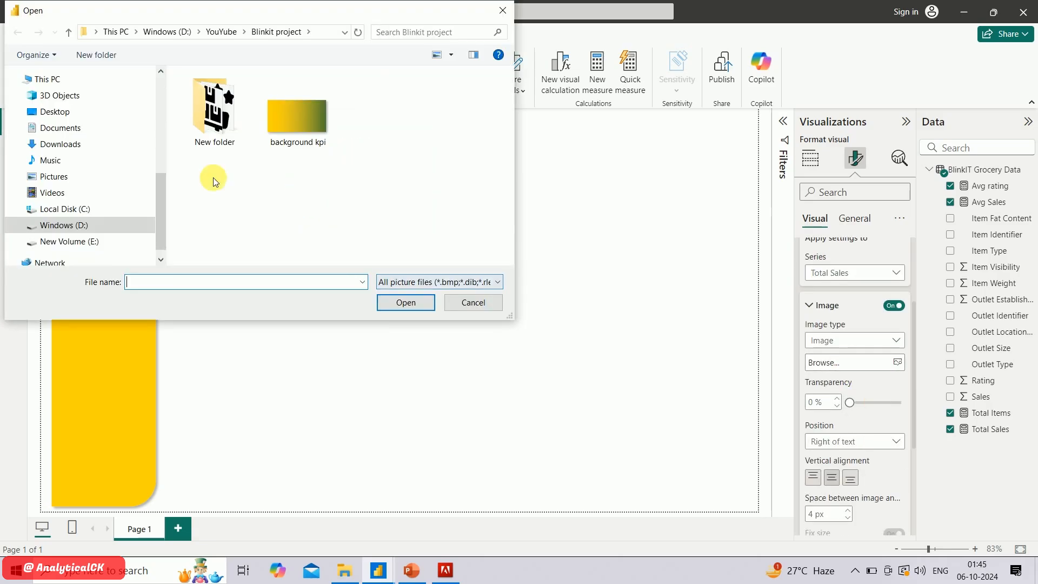
{"action": "scroll", "coordinate": [90, 184], "scroll_direction": "down", "scroll_amount": 1}
{"action": "scroll", "coordinate": [86, 178], "scroll_direction": "up", "scroll_amount": 3}
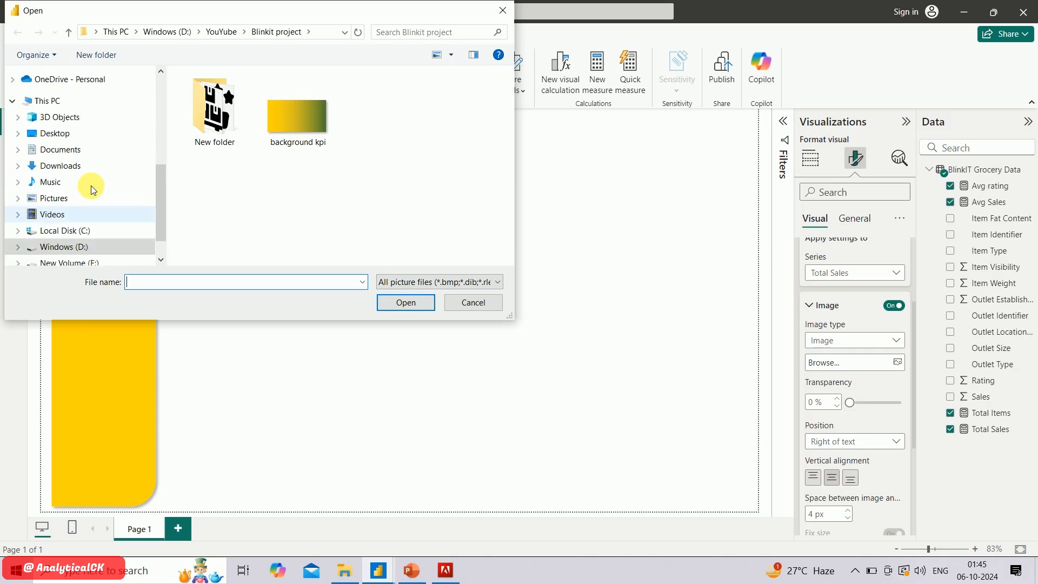
{"action": "scroll", "coordinate": [88, 119], "scroll_direction": "up", "scroll_amount": 1}
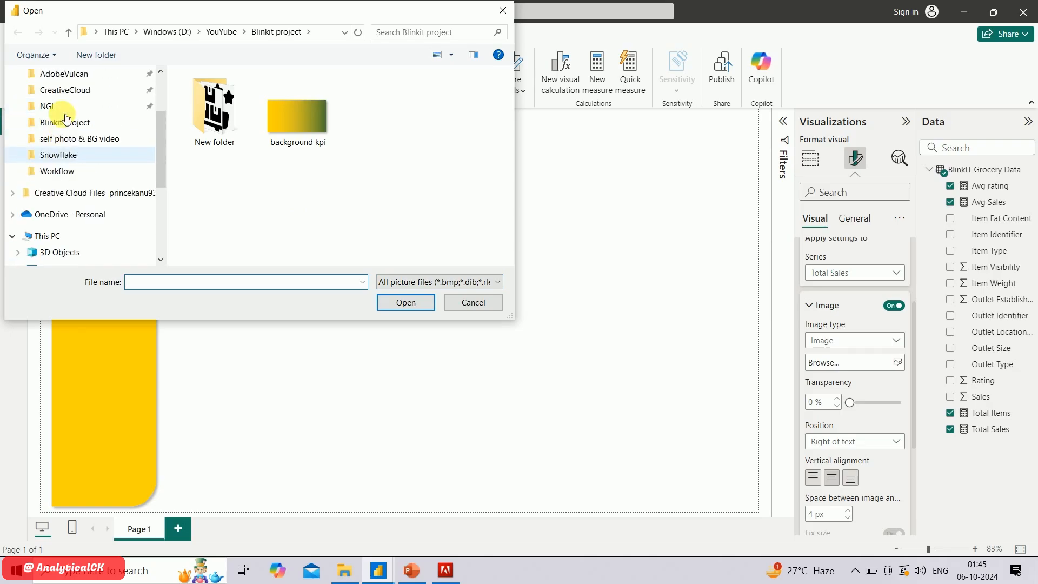
{"action": "left_click", "coordinate": [79, 131]}
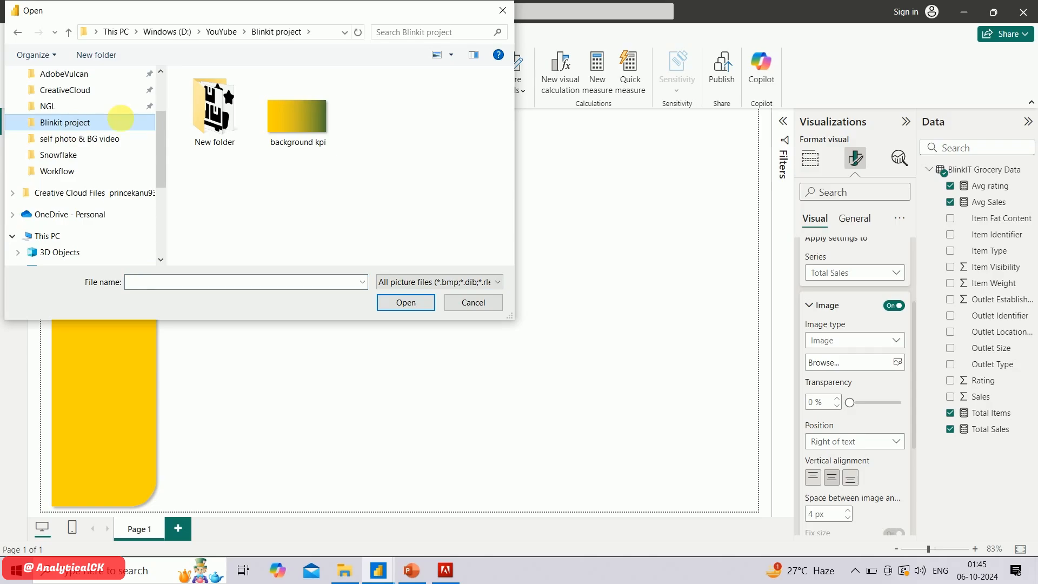
{"action": "double_click", "coordinate": [210, 128]}
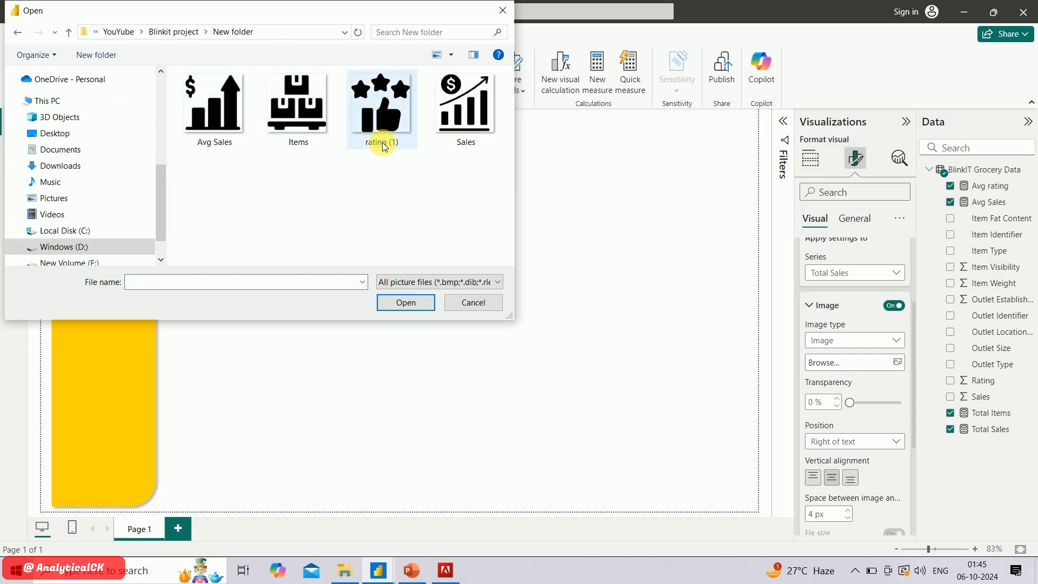
{"action": "double_click", "coordinate": [466, 108]}
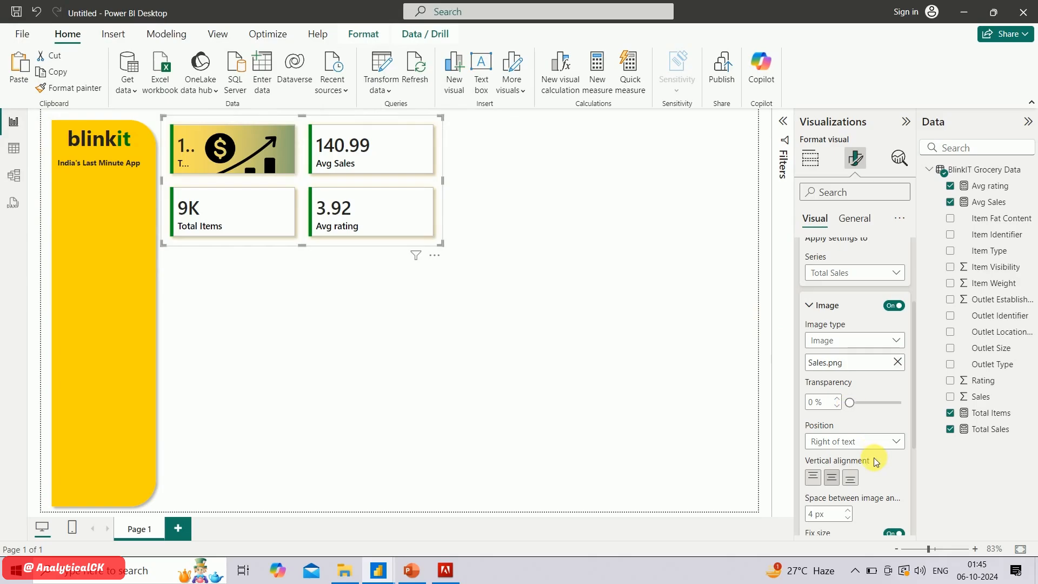
Set the size of the Total Sales card's image to 28 px
{"action": "scroll", "coordinate": [856, 468], "scroll_direction": "down", "scroll_amount": 2}
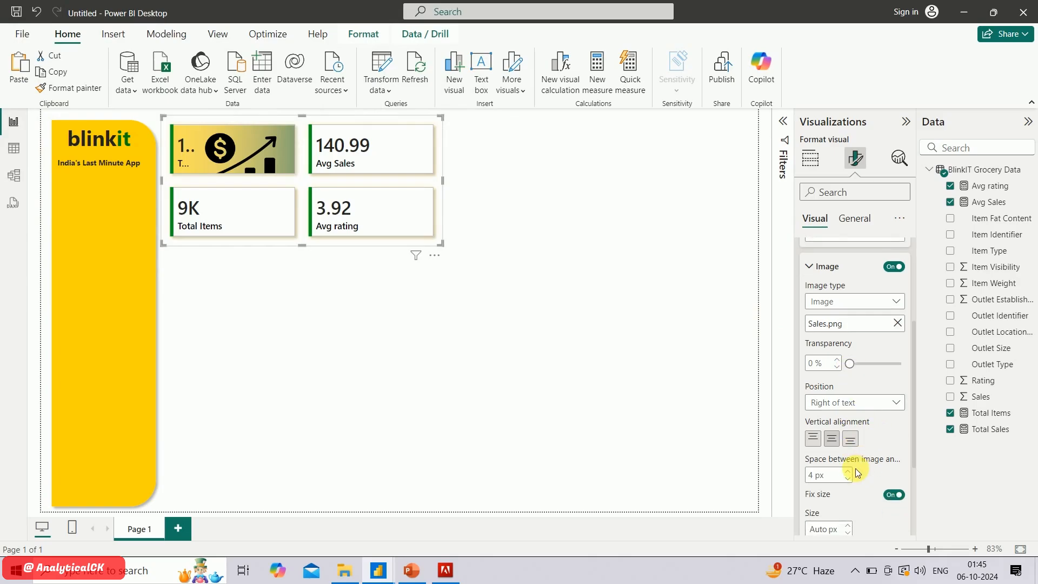
{"action": "scroll", "coordinate": [855, 468], "scroll_direction": "down", "scroll_amount": 4}
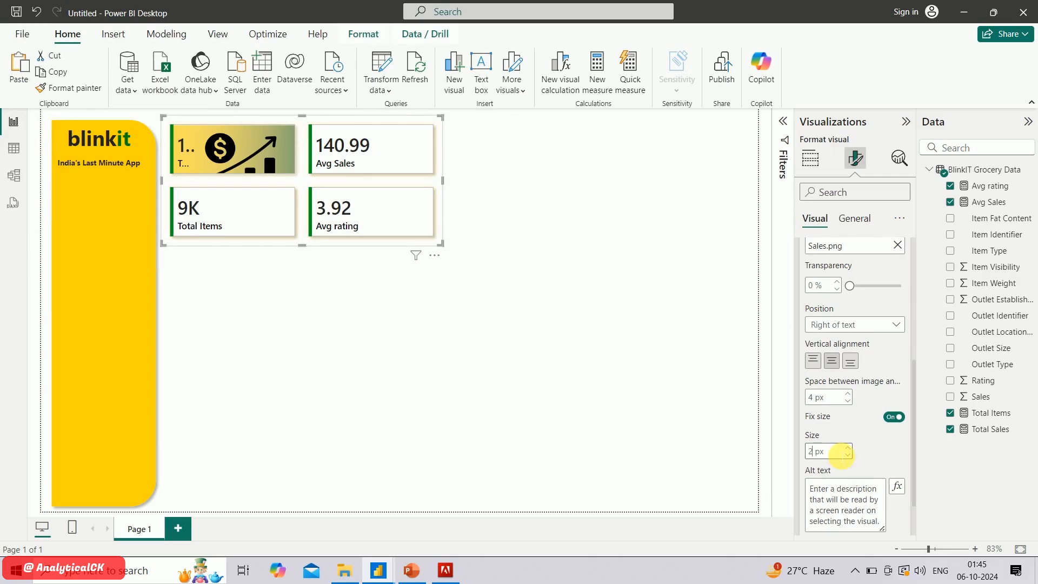
{"action": "key", "text": "Return"}
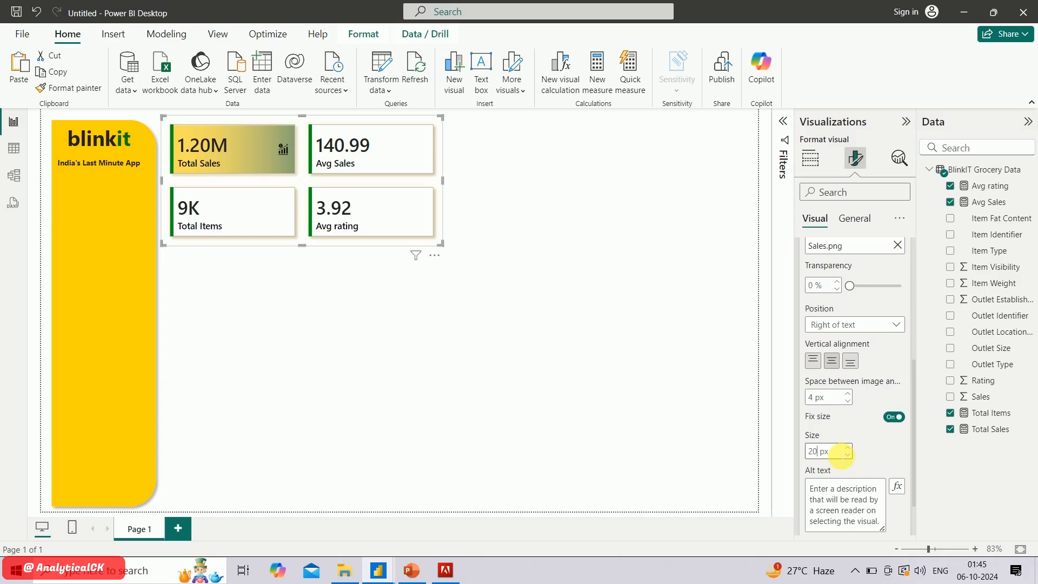
{"action": "type", "text": "5"}
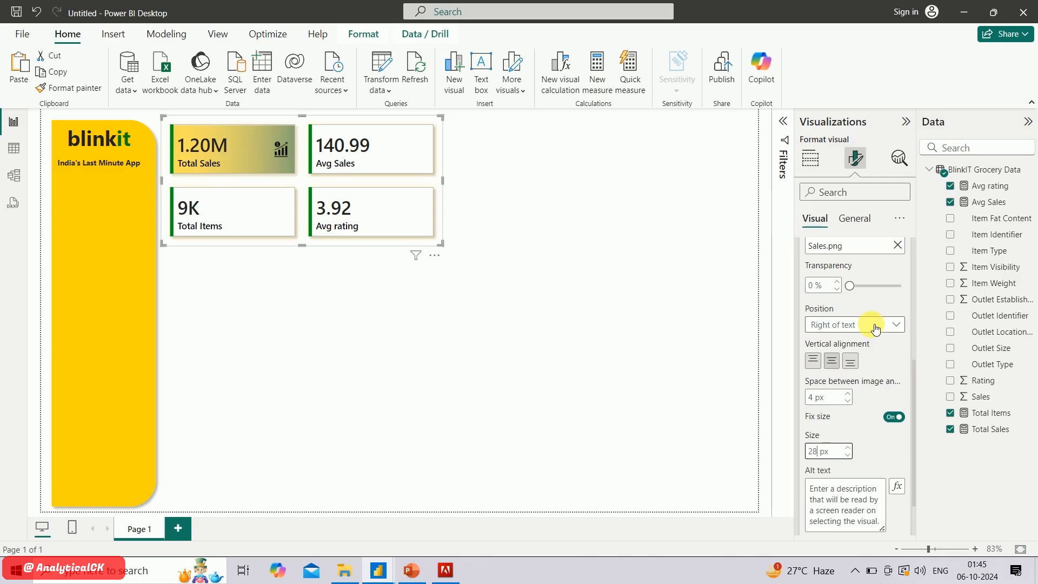
Align the Total Sales card's image to the top and set the space between image and text to 5 px
{"action": "left_click", "coordinate": [820, 366]}
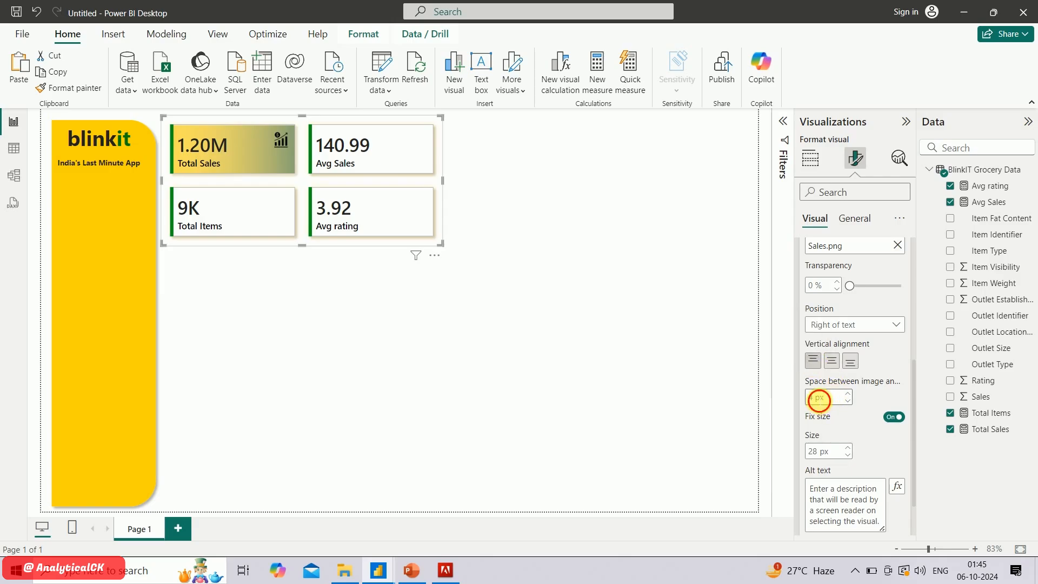
{"action": "double_click", "coordinate": [818, 399]}
{"action": "type", "text": "5"}
{"action": "scroll", "coordinate": [868, 466], "scroll_direction": "down", "scroll_amount": 1}
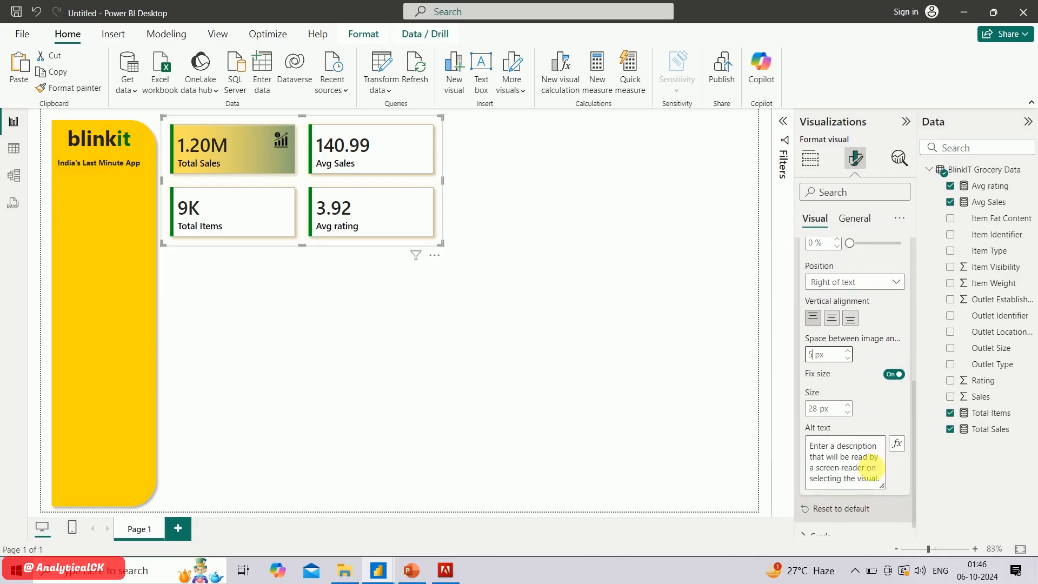
Enable an image for the Avg Sales series and load the Avg Sales picture from New folder into it
{"action": "scroll", "coordinate": [868, 468], "scroll_direction": "up", "scroll_amount": 2}
{"action": "scroll", "coordinate": [868, 468], "scroll_direction": "up", "scroll_amount": 1}
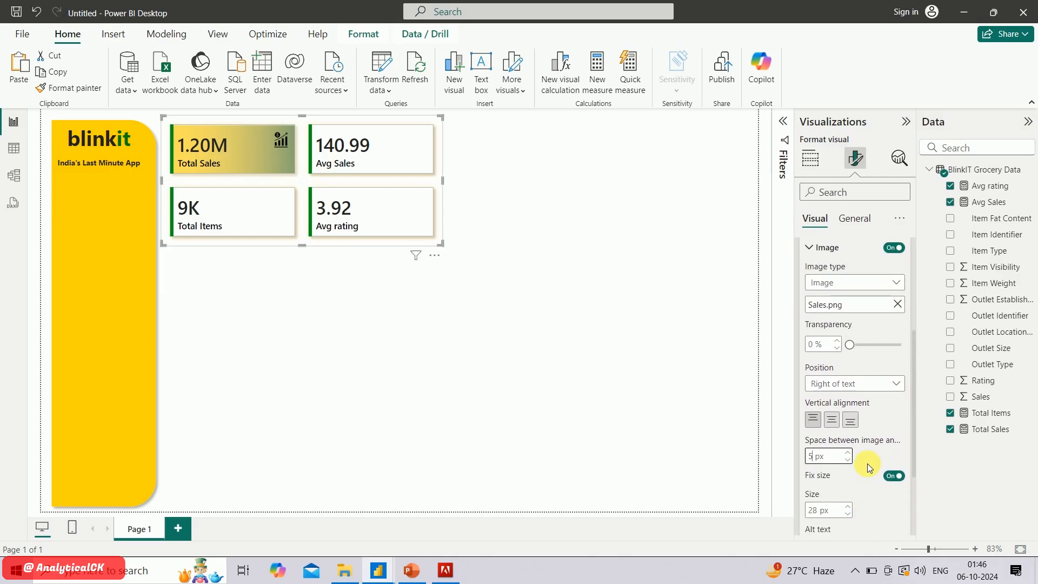
{"action": "scroll", "coordinate": [865, 465], "scroll_direction": "up", "scroll_amount": 2}
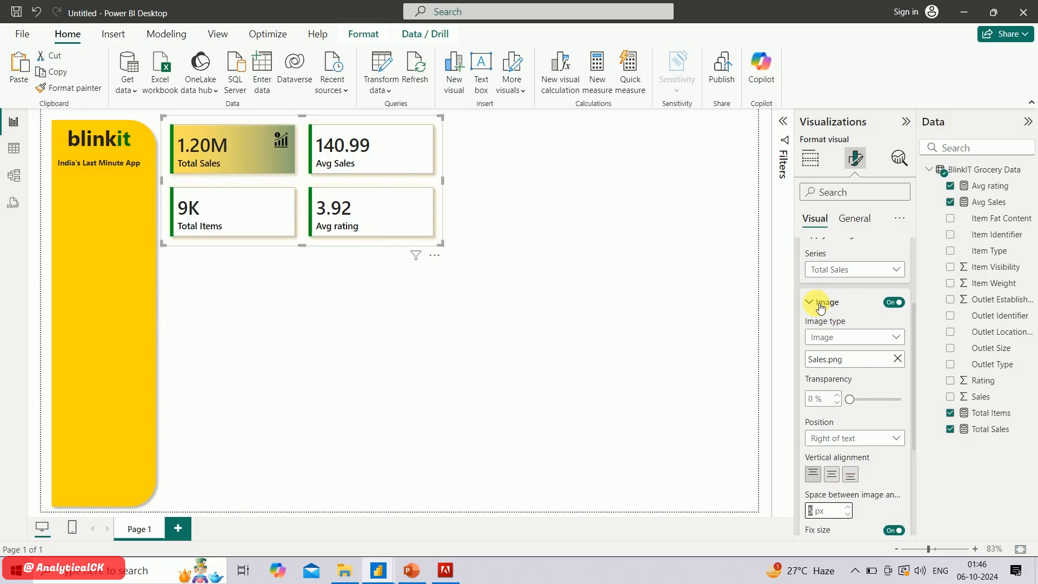
{"action": "left_click", "coordinate": [853, 269]}
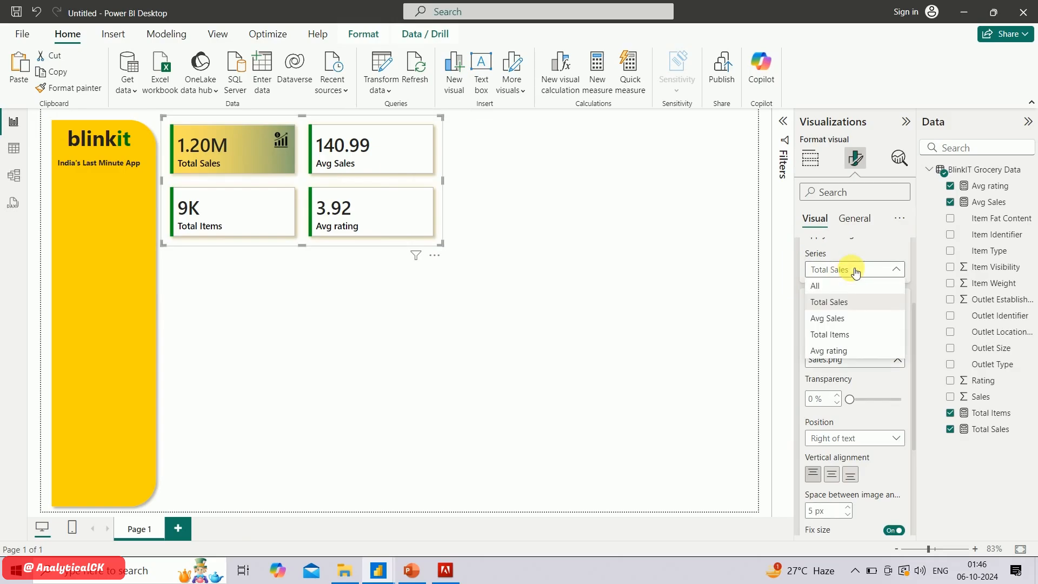
{"action": "left_click", "coordinate": [847, 321]}
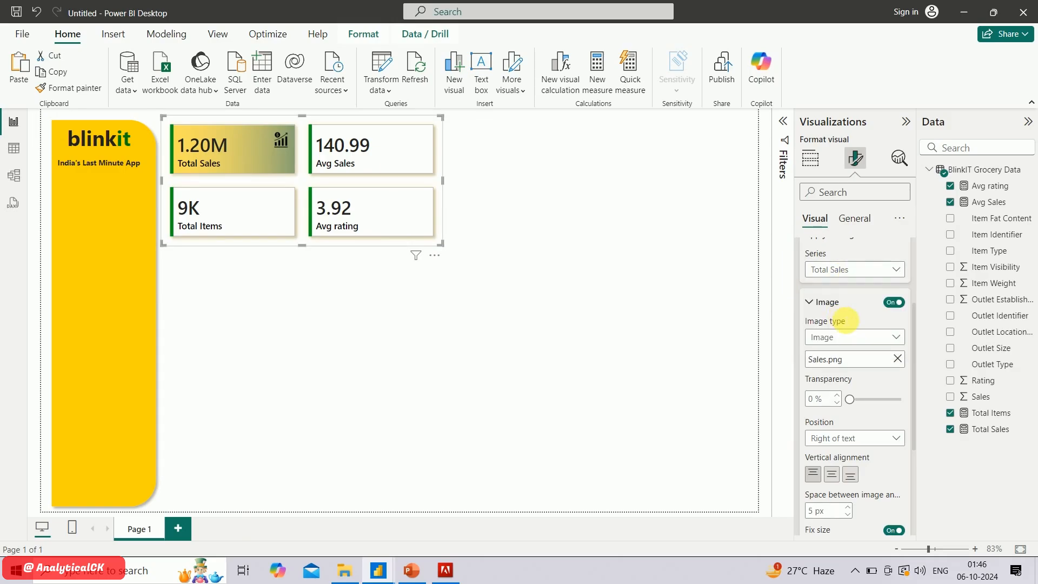
{"action": "left_click", "coordinate": [894, 309]}
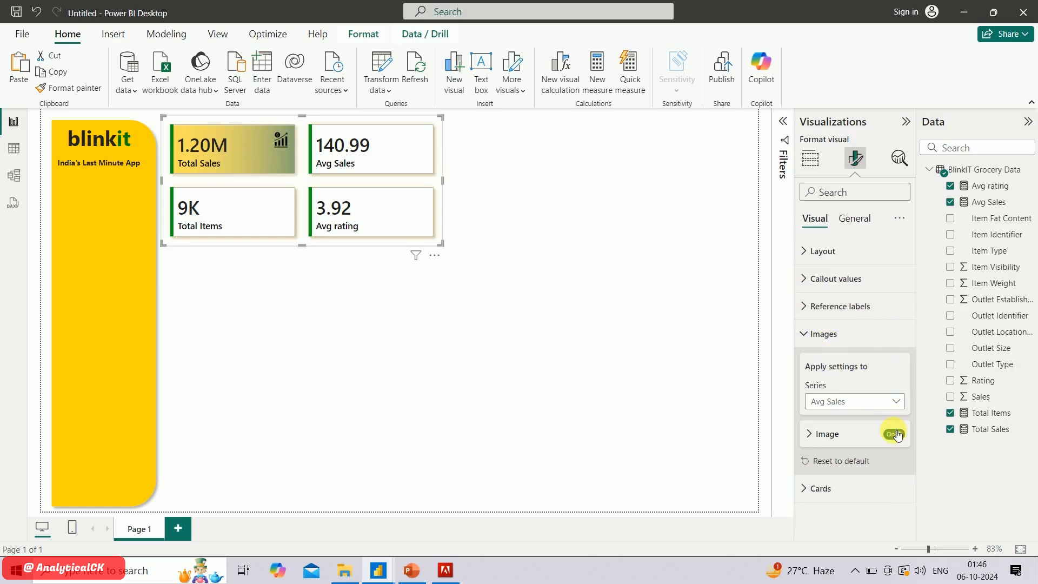
{"action": "left_click", "coordinate": [824, 433]}
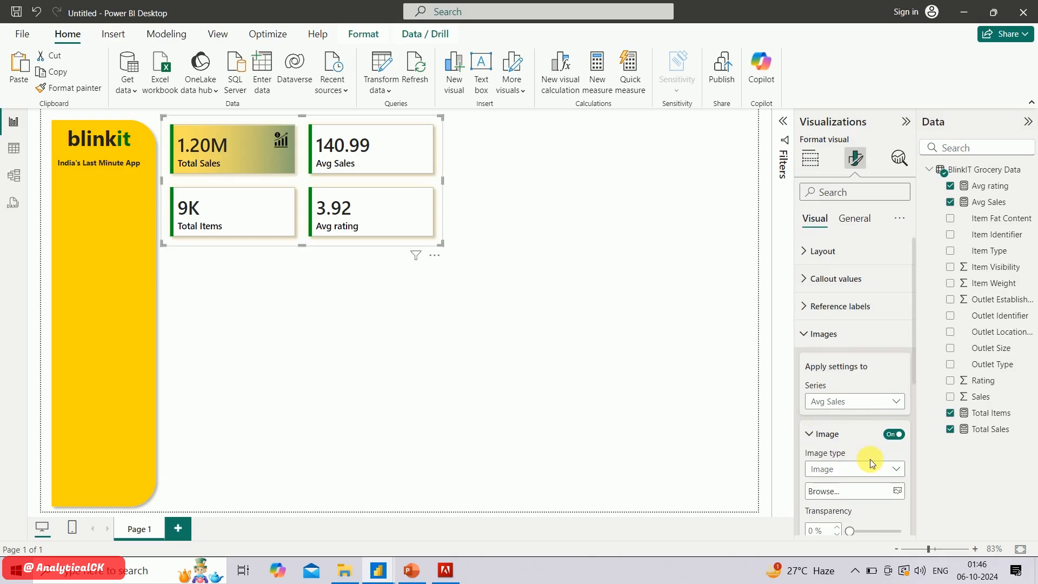
{"action": "scroll", "coordinate": [871, 459], "scroll_direction": "down", "scroll_amount": 3}
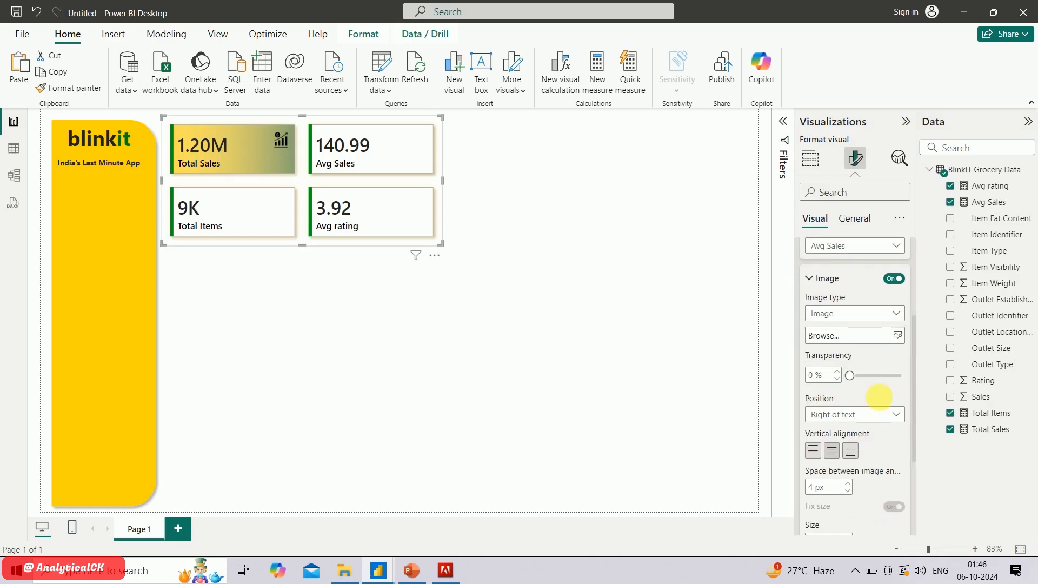
{"action": "left_click", "coordinate": [865, 330]}
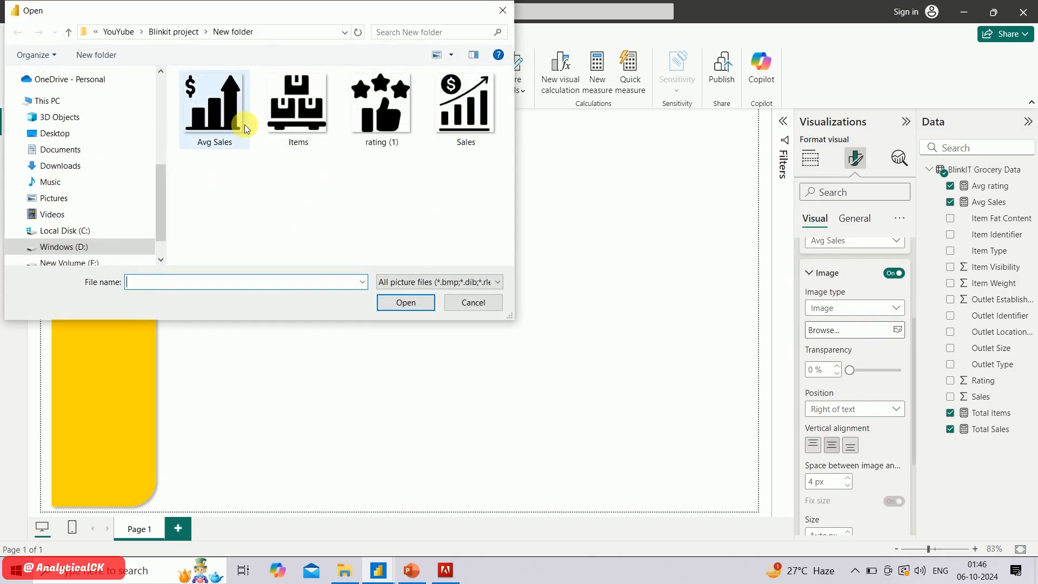
{"action": "double_click", "coordinate": [244, 124]}
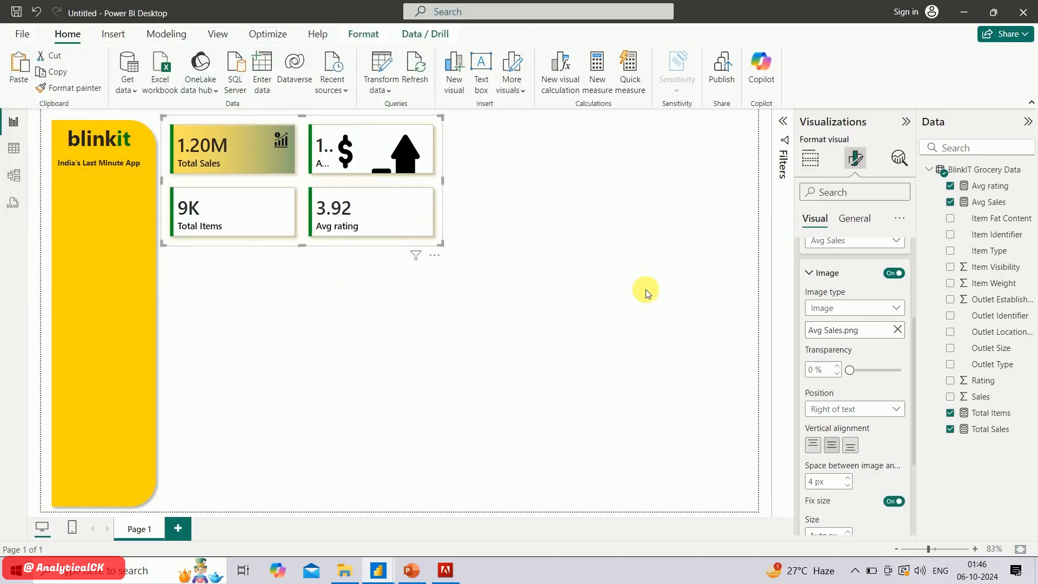
Give the Avg Sales image a 28 px size, 5 px spacing and top alignment, and compare it with the finished Blinkit dashboard
{"action": "scroll", "coordinate": [846, 433], "scroll_direction": "down", "scroll_amount": 2}
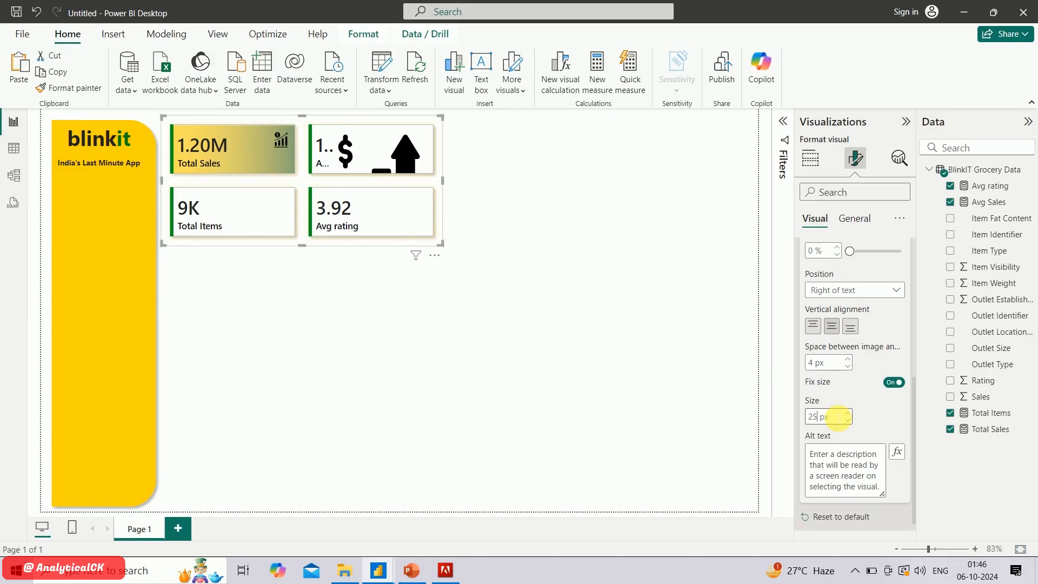
{"action": "double_click", "coordinate": [819, 368]}
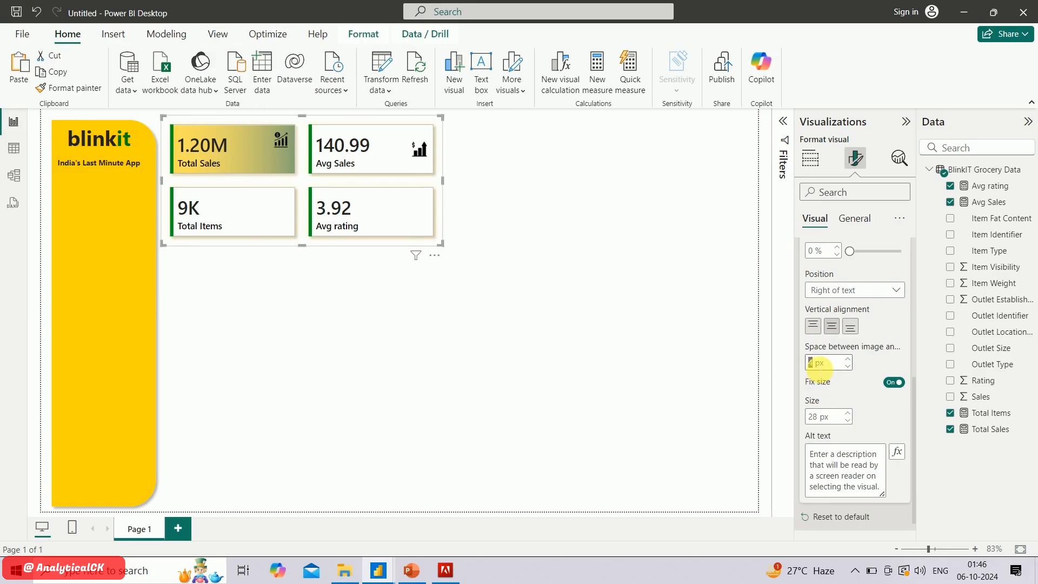
{"action": "scroll", "coordinate": [820, 368], "scroll_direction": "up", "scroll_amount": 1}
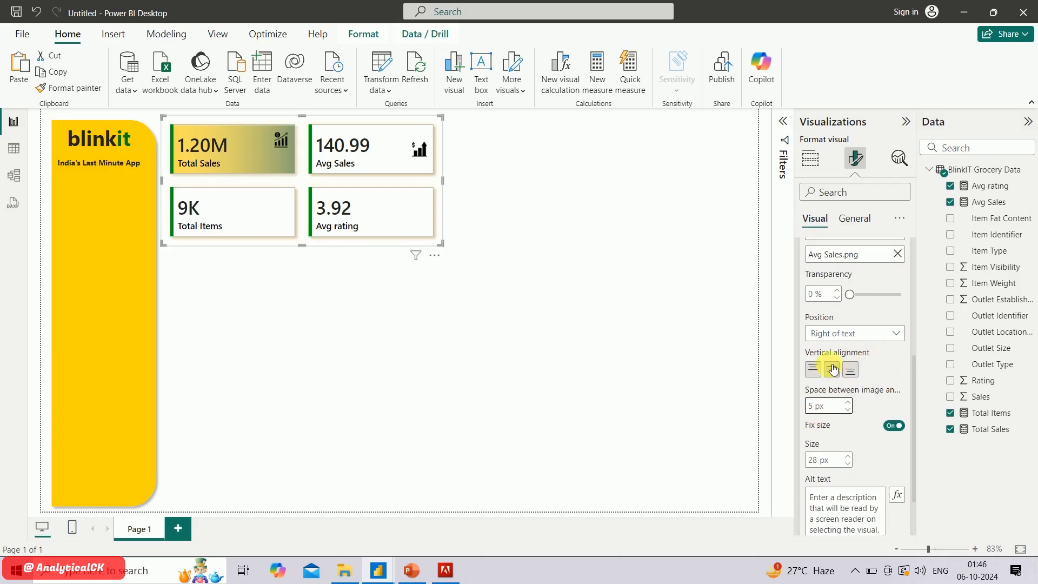
{"action": "left_click", "coordinate": [814, 369]}
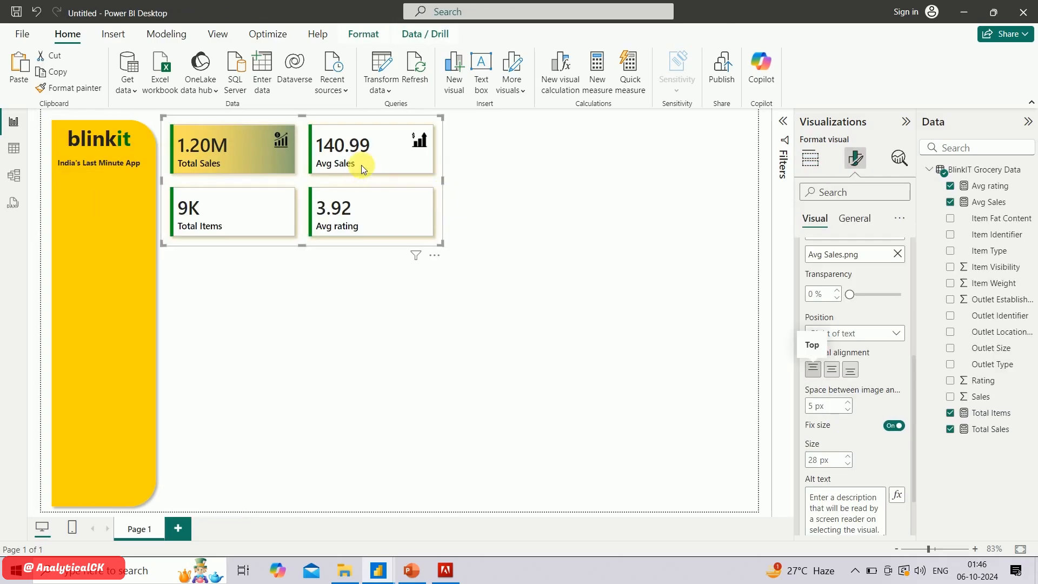
{"action": "key", "text": "alt+Tab"}
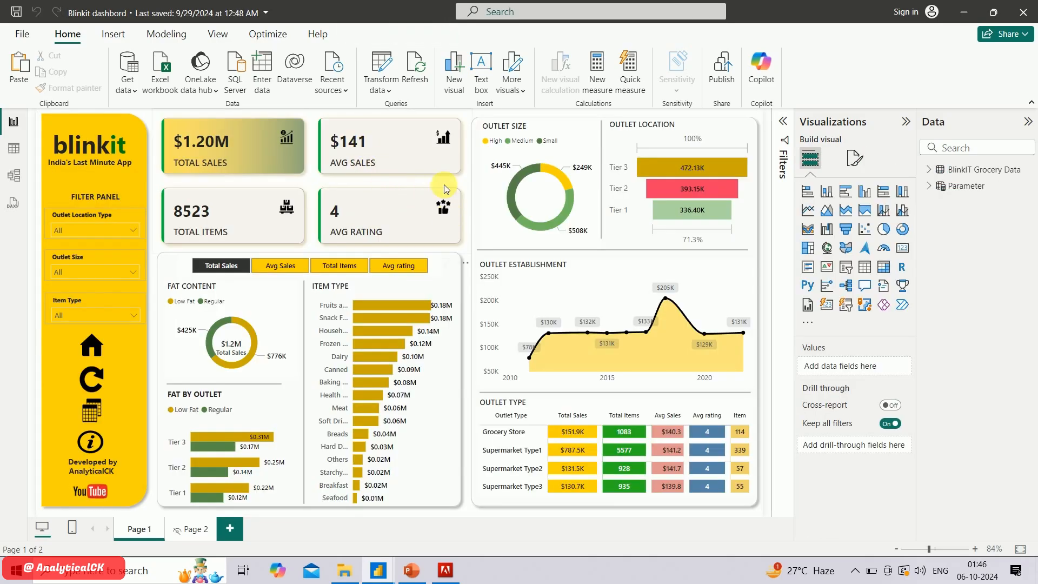
{"action": "key", "text": "alt+Tab"}
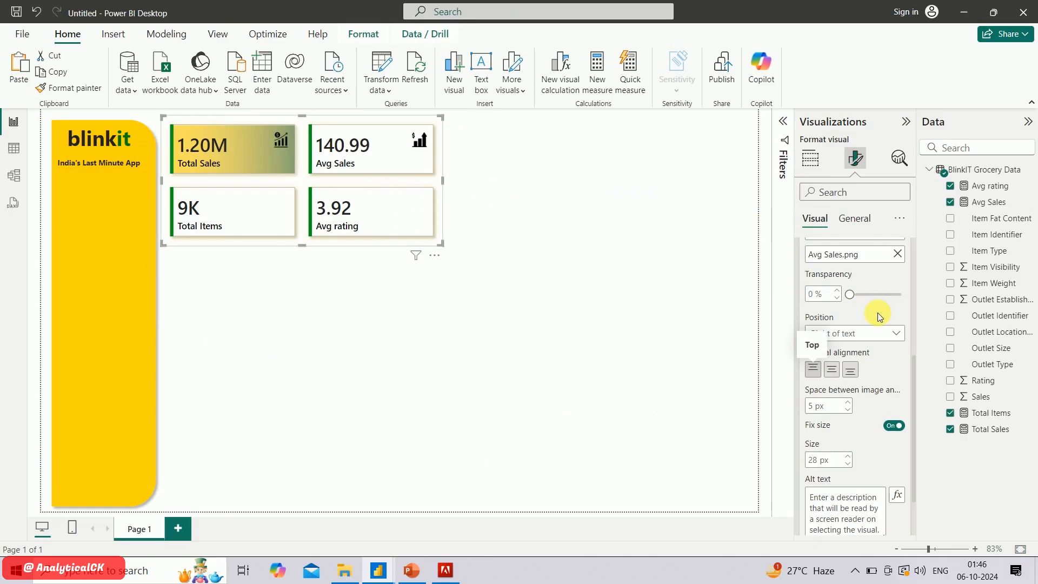
Apply the image settings to the Total Items series and enable its image
{"action": "scroll", "coordinate": [905, 312], "scroll_direction": "up", "scroll_amount": 1}
{"action": "scroll", "coordinate": [906, 312], "scroll_direction": "up", "scroll_amount": 5}
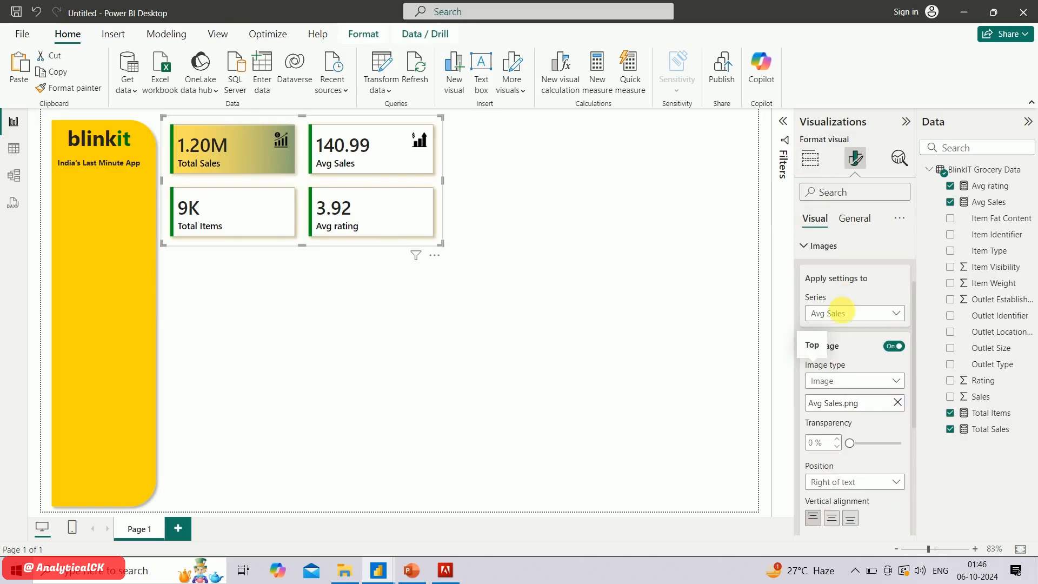
{"action": "left_click", "coordinate": [846, 316]}
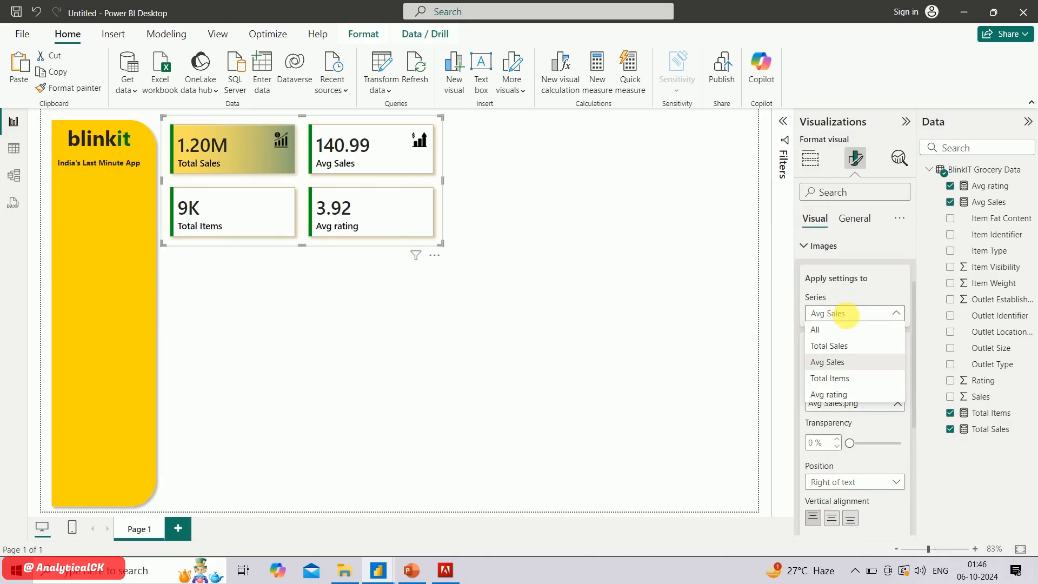
{"action": "left_click", "coordinate": [849, 379]}
{"action": "scroll", "coordinate": [860, 416], "scroll_direction": "down", "scroll_amount": 3}
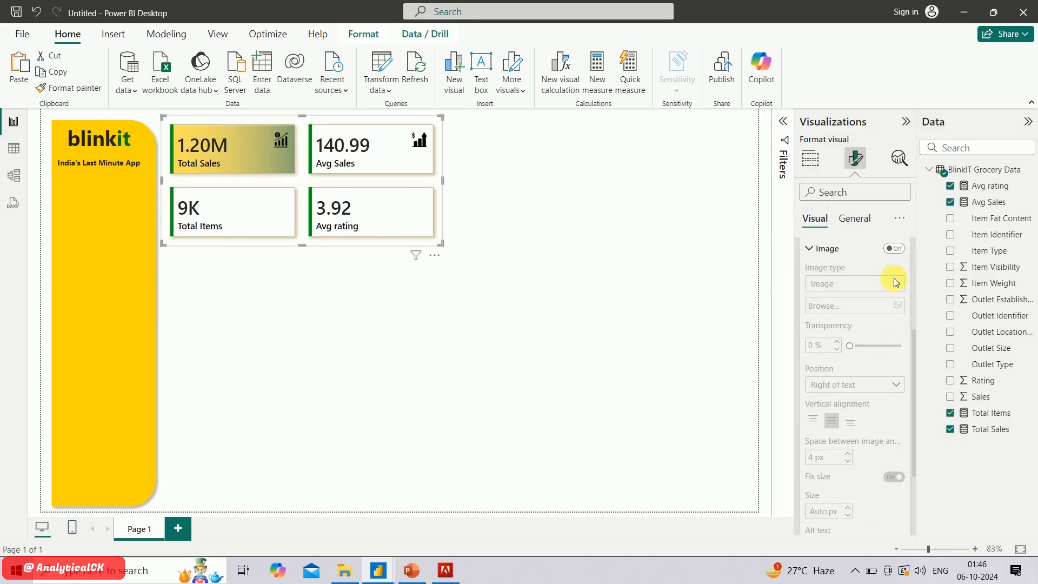
{"action": "left_click", "coordinate": [895, 250]}
{"action": "left_click", "coordinate": [895, 250]}
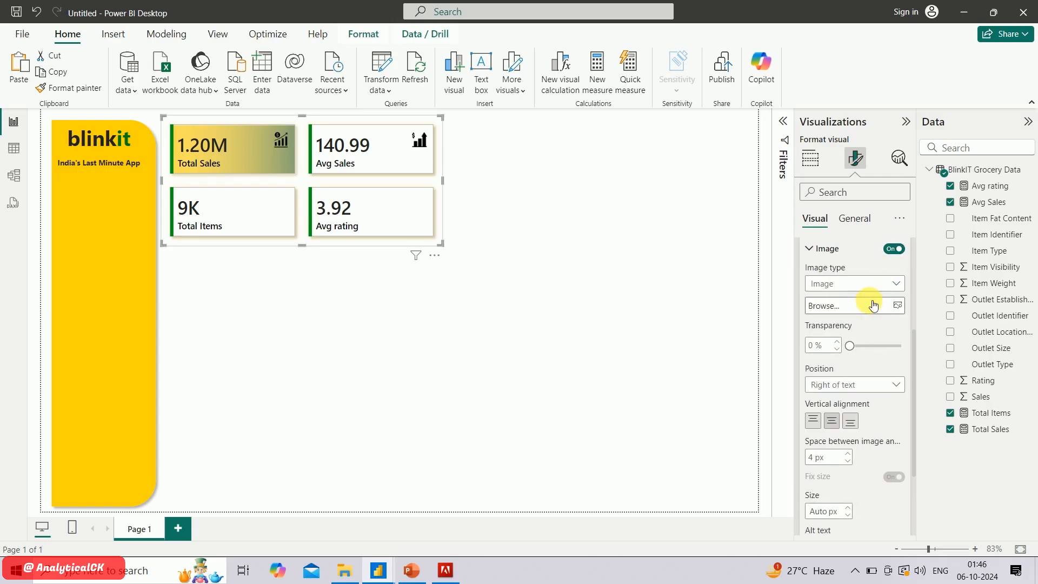
Load the Items picture as the Total Items image and format it with 28 px size, 5 px spacing and top alignment
{"action": "left_click", "coordinate": [872, 304]}
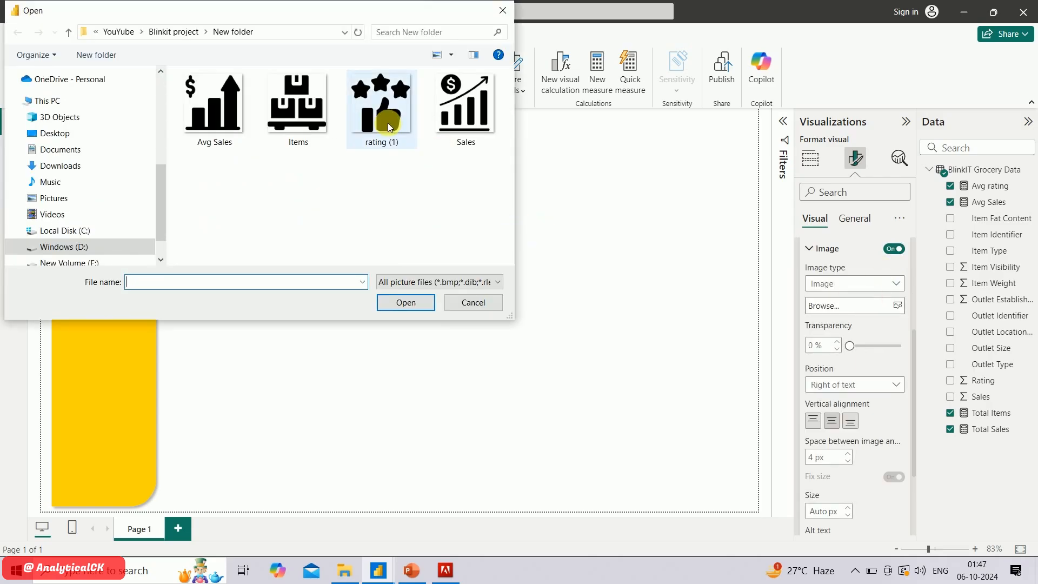
{"action": "left_click", "coordinate": [313, 113]}
{"action": "double_click", "coordinate": [310, 108]}
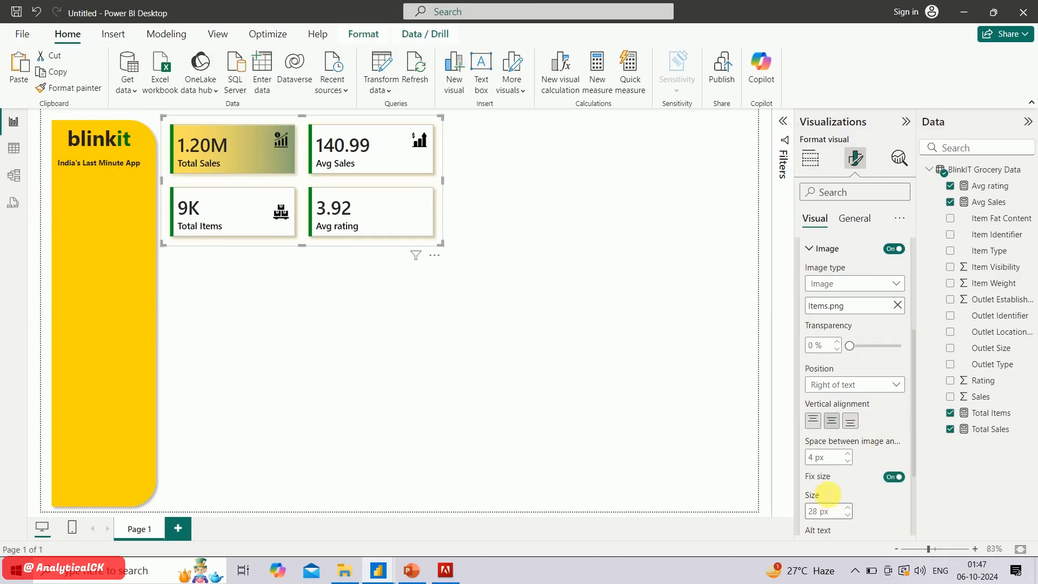
{"action": "left_click", "coordinate": [818, 458]}
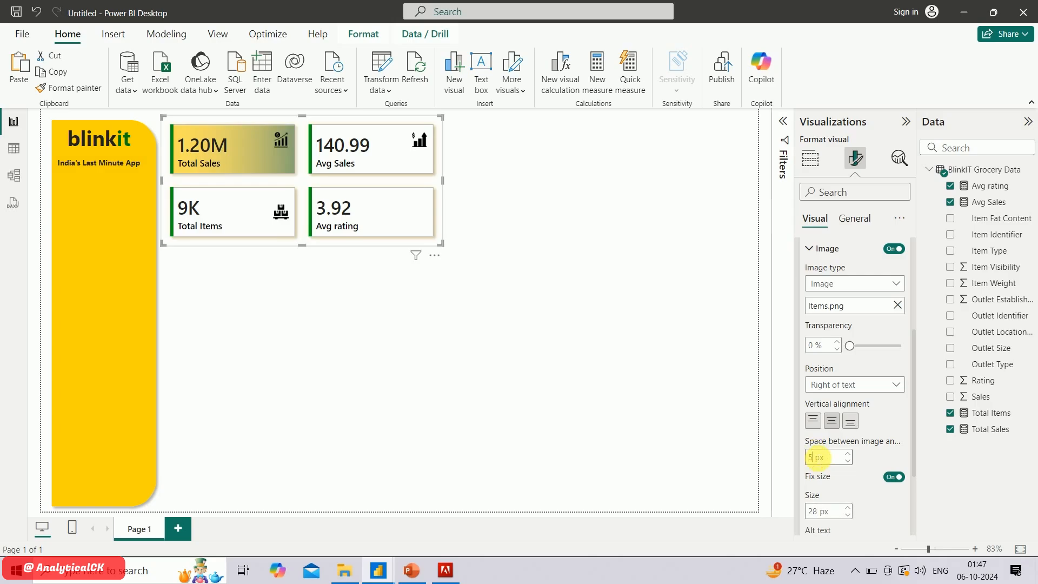
{"action": "left_click", "coordinate": [822, 425]}
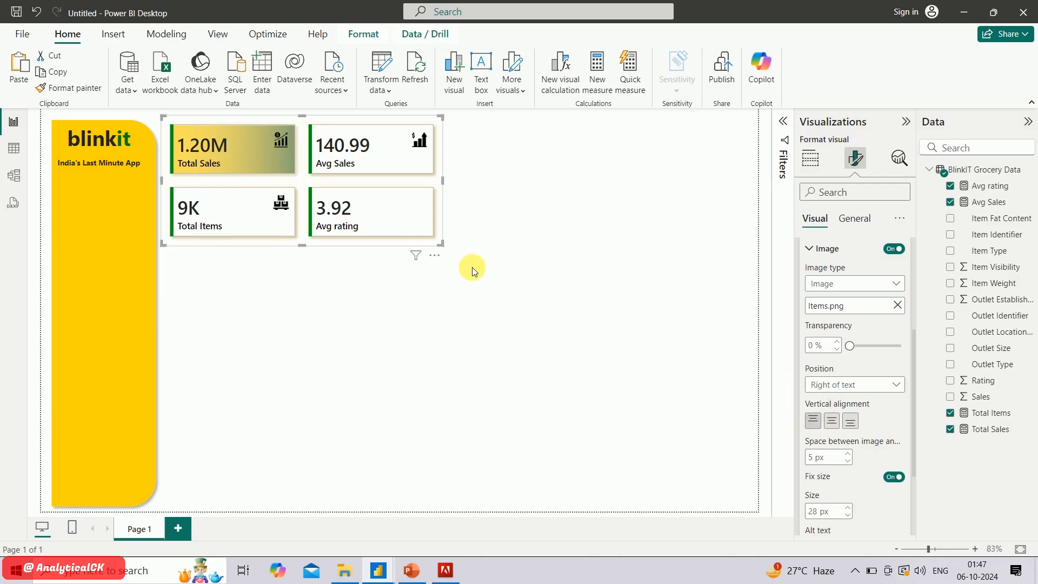
Enable an image for the Avg rating series and load the rating (1) picture from New folder into it
{"action": "scroll", "coordinate": [846, 271], "scroll_direction": "up", "scroll_amount": 2}
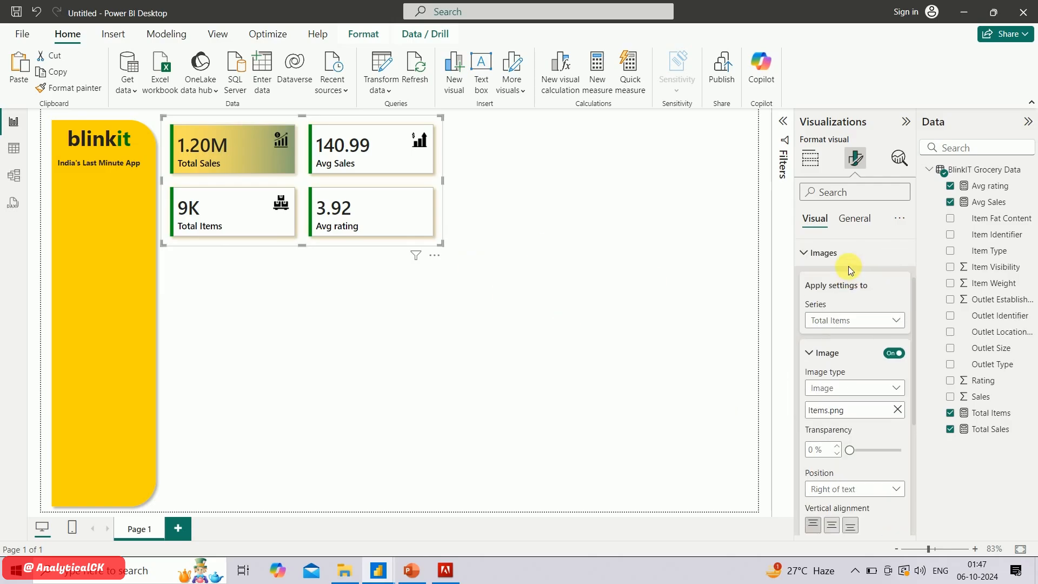
{"action": "left_click", "coordinate": [833, 315]}
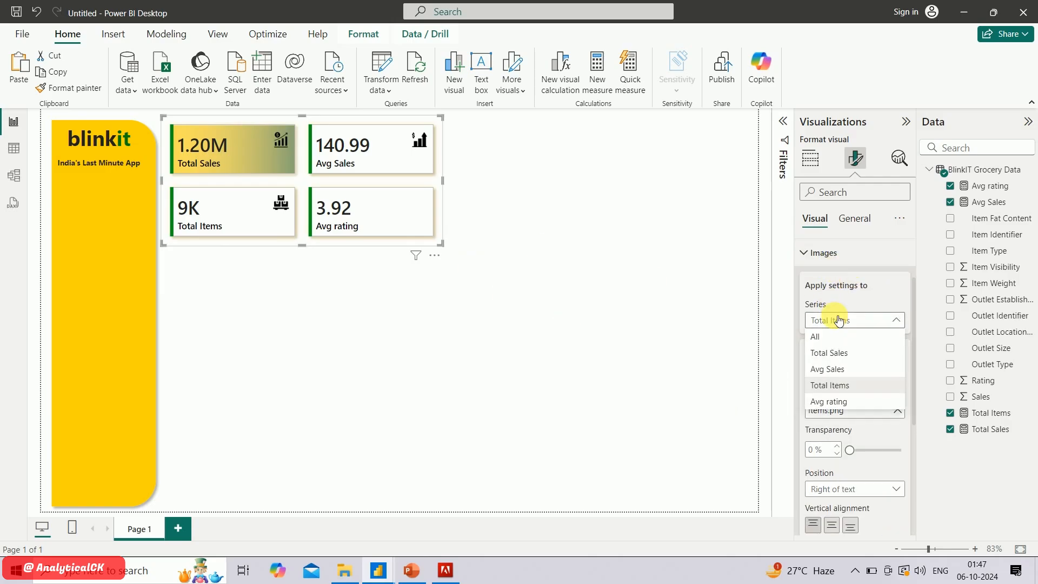
{"action": "left_click", "coordinate": [861, 406]}
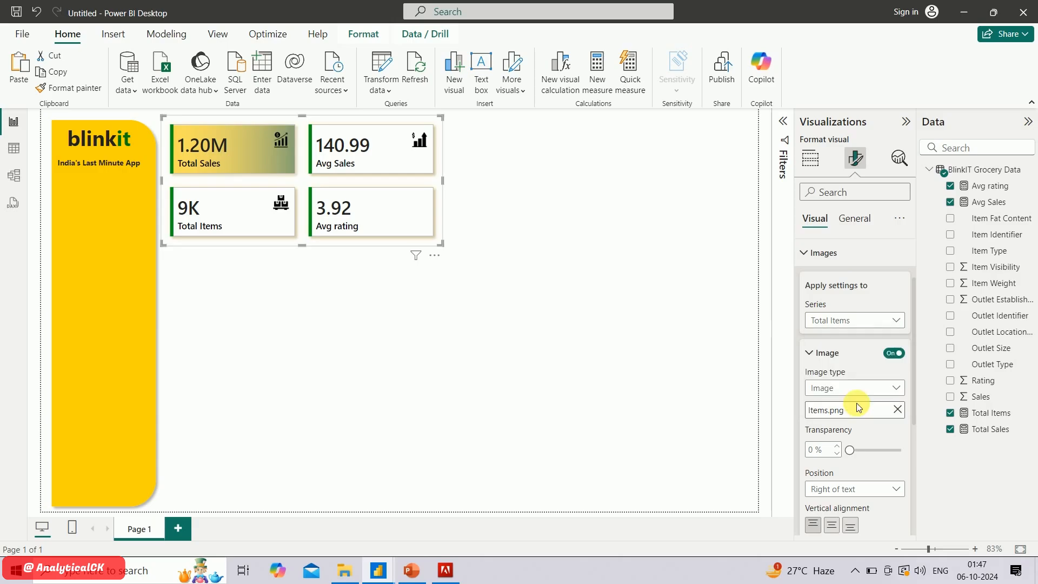
{"action": "left_click", "coordinate": [895, 354]}
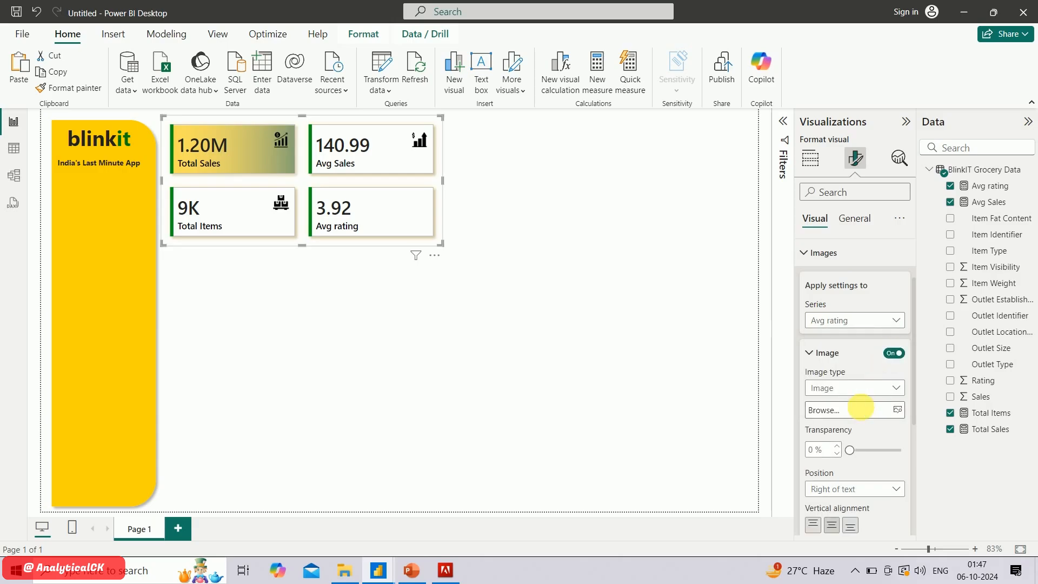
{"action": "left_click", "coordinate": [864, 410]}
{"action": "double_click", "coordinate": [405, 107]}
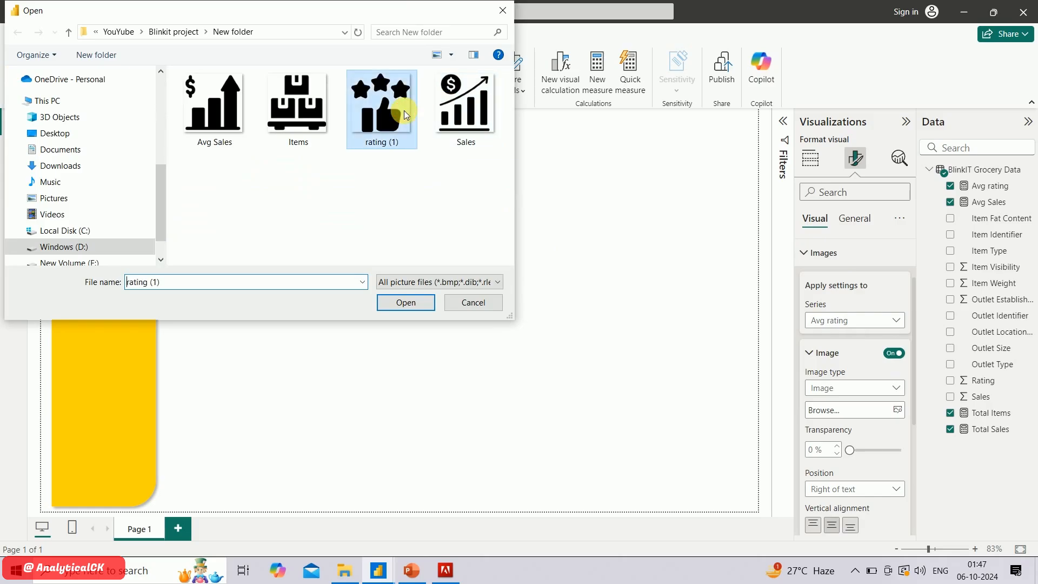
Align the Avg rating image to the top with 5 px spacing, shrink it to match the other icons, and deselect the card visual
{"action": "scroll", "coordinate": [846, 457], "scroll_direction": "down", "scroll_amount": 5}
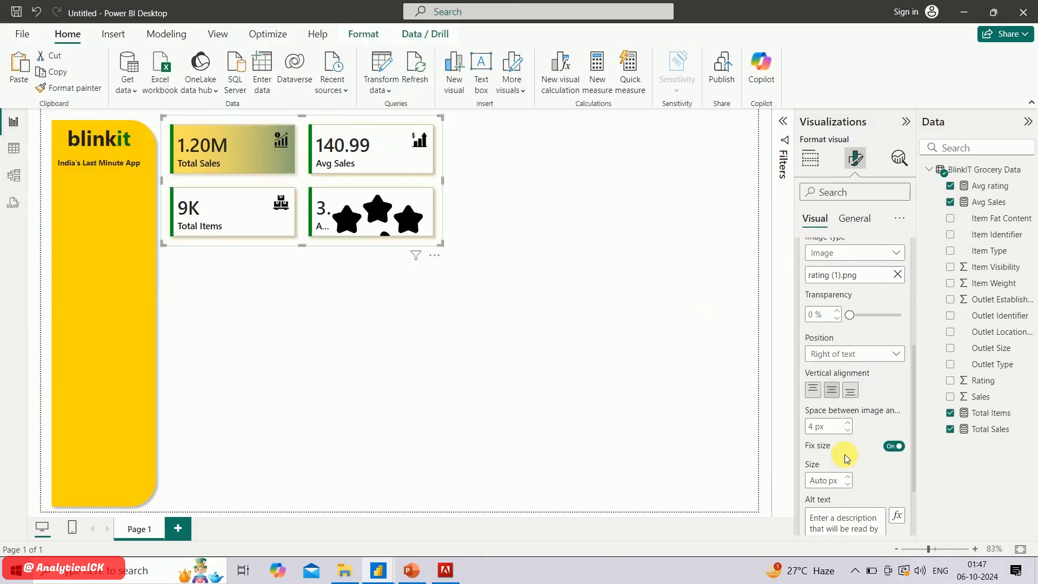
{"action": "left_click", "coordinate": [822, 398]}
{"action": "double_click", "coordinate": [818, 427]}
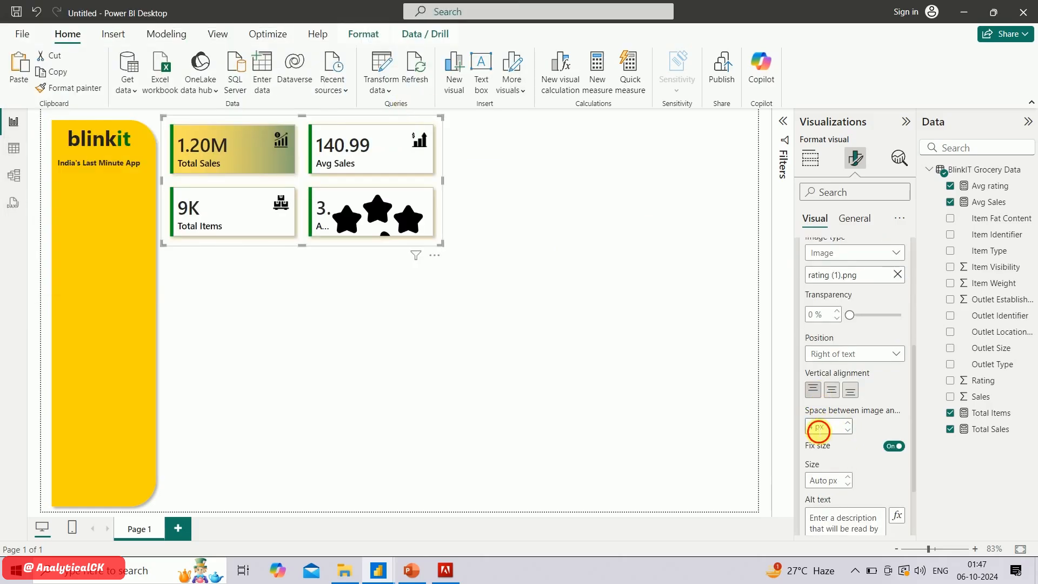
{"action": "type", "text": "5"}
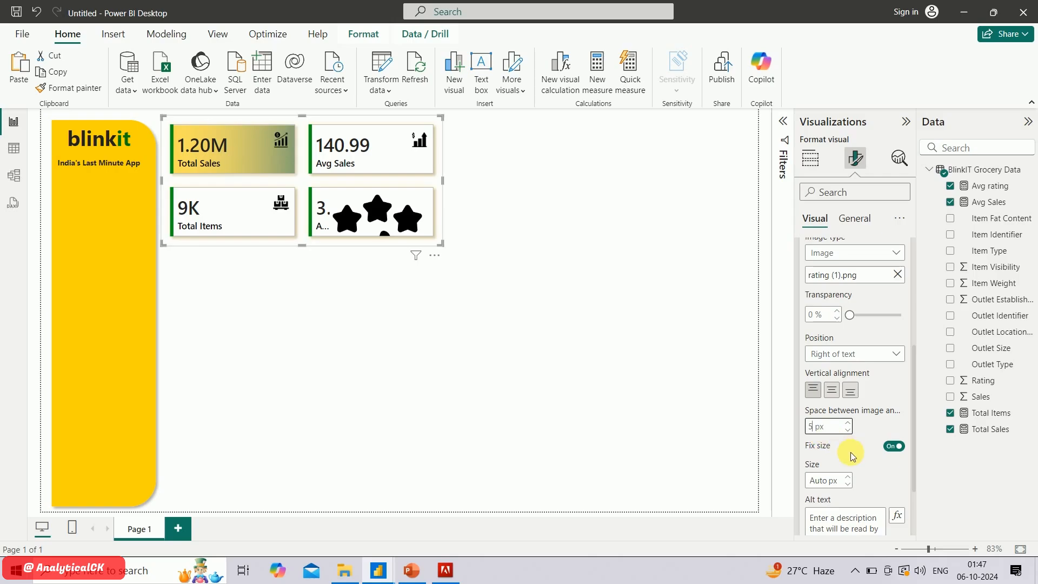
{"action": "scroll", "coordinate": [855, 457], "scroll_direction": "down", "scroll_amount": 2}
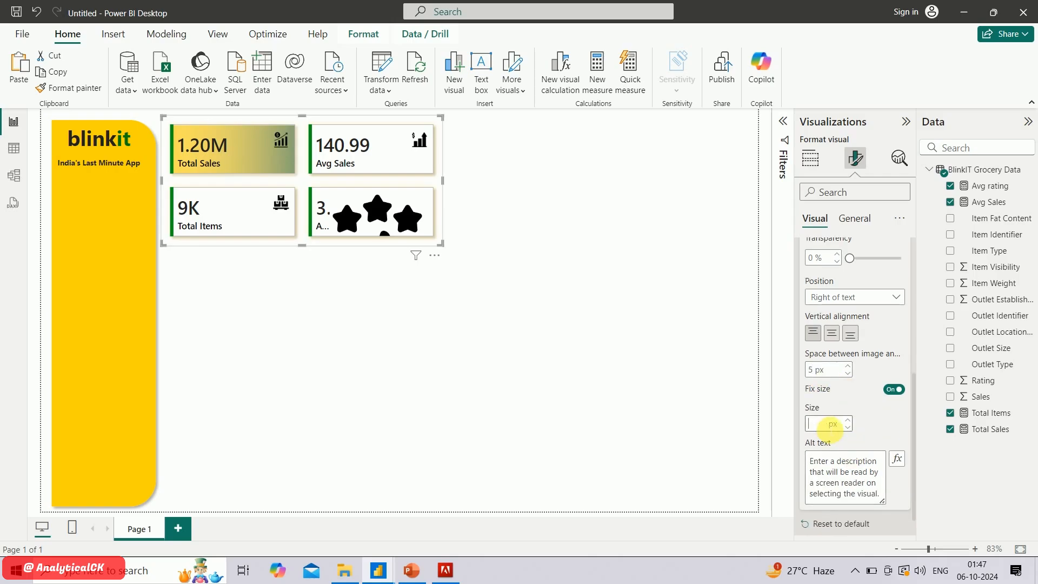
{"action": "left_click", "coordinate": [511, 242]}
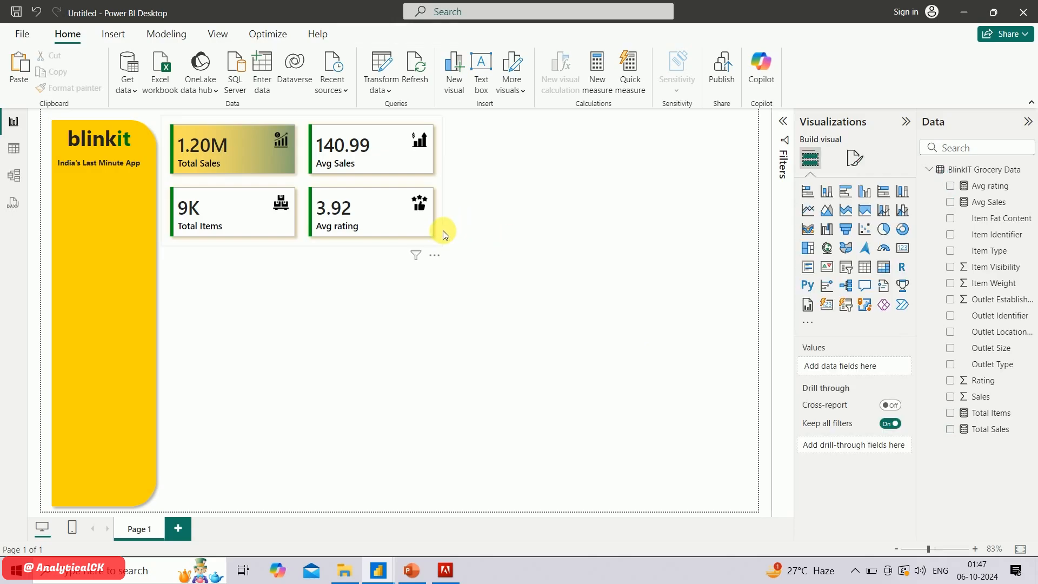
Try a yellow background behind the whole KPI card visual, and turn the visual's background off
{"action": "left_click", "coordinate": [439, 232]}
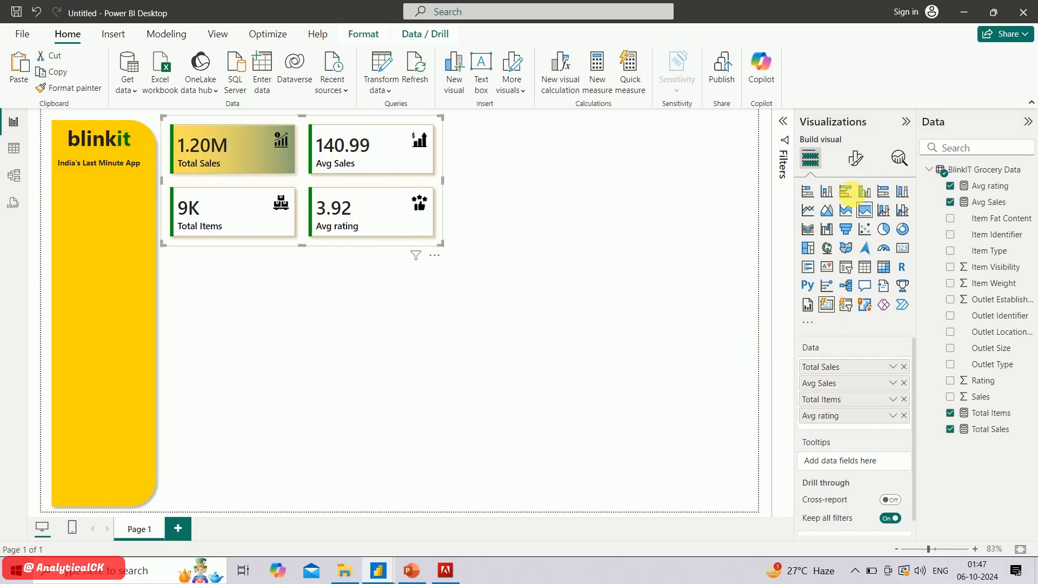
{"action": "left_click", "coordinate": [853, 159]}
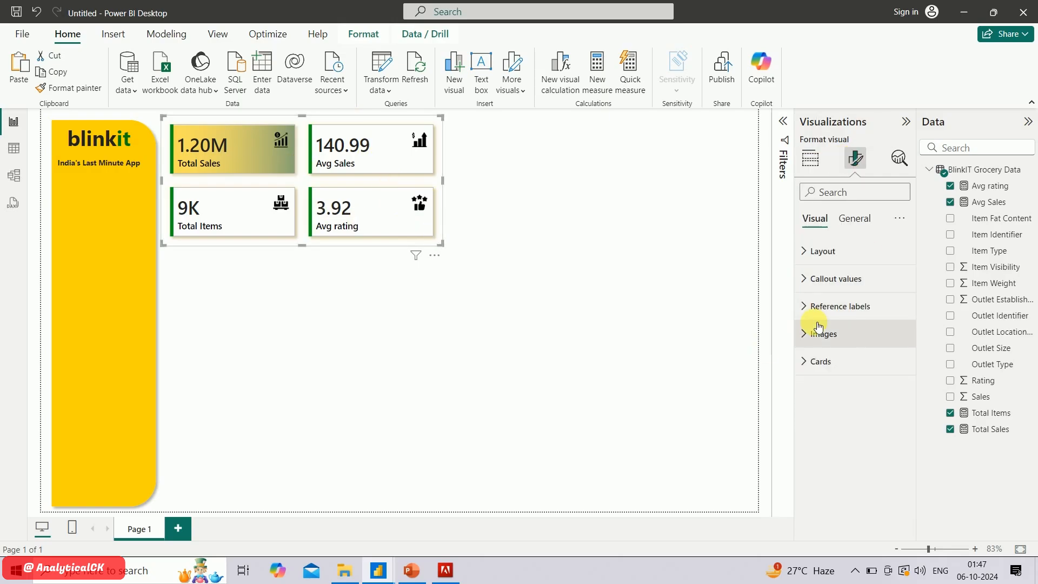
{"action": "left_click", "coordinate": [855, 217]}
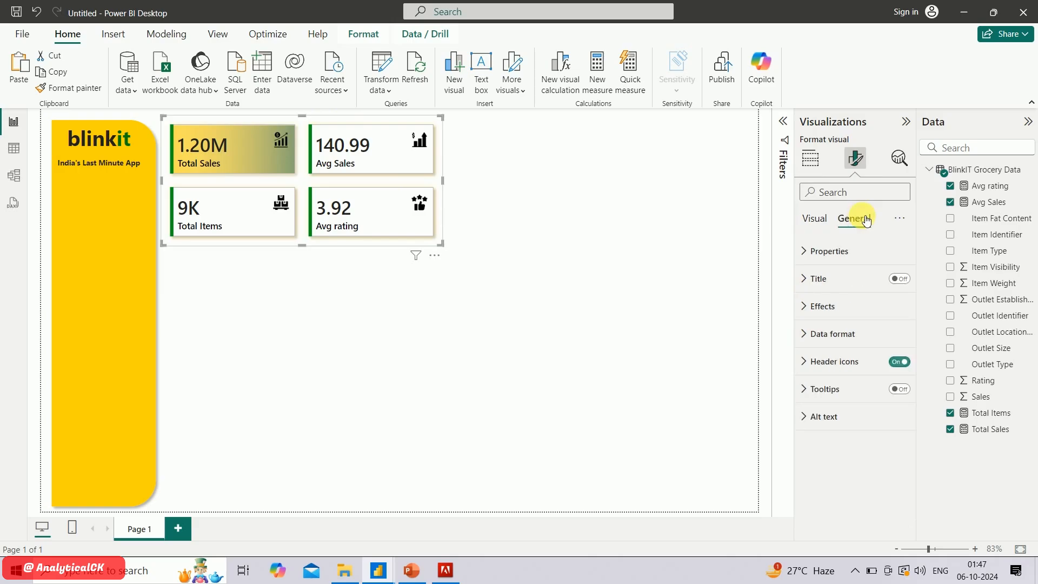
{"action": "left_click", "coordinate": [808, 306]}
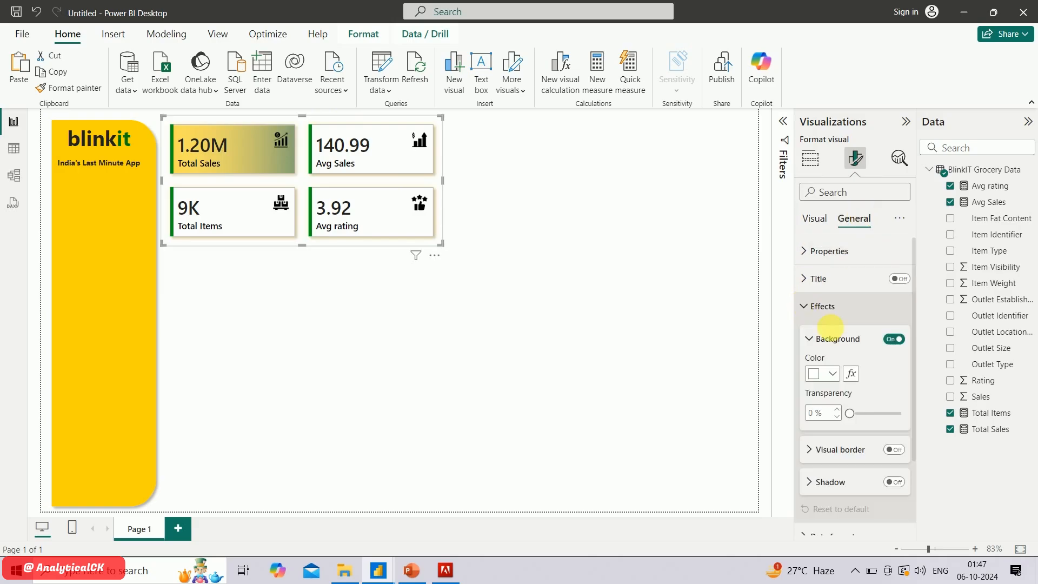
{"action": "left_click", "coordinate": [832, 374]}
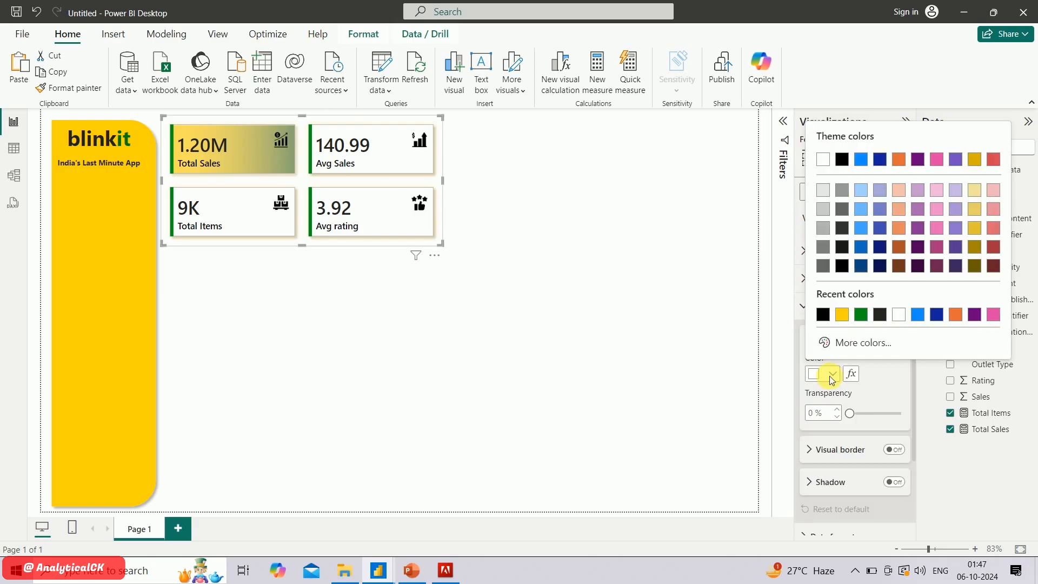
{"action": "left_click", "coordinate": [843, 315]}
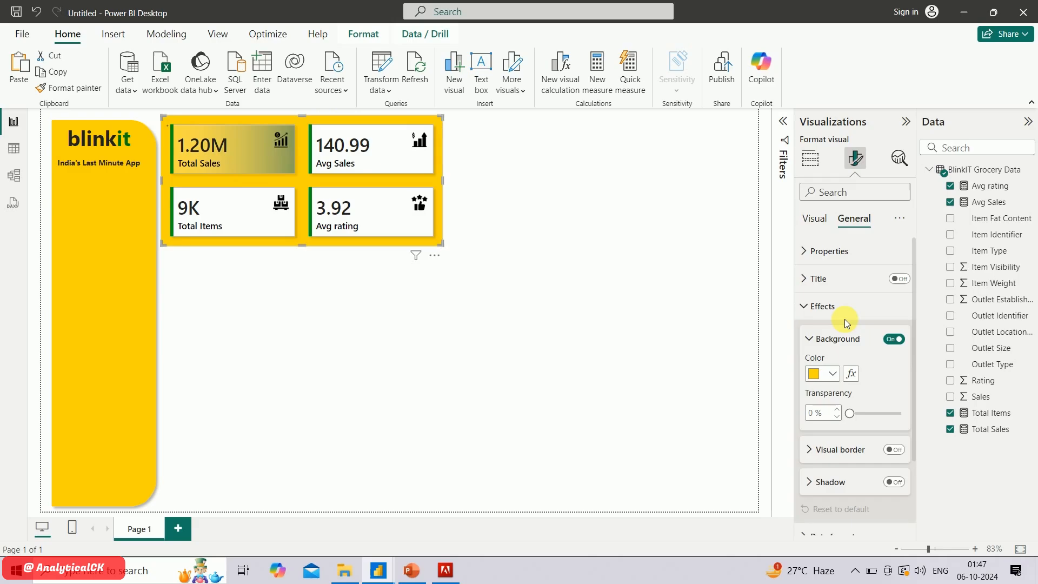
{"action": "left_click", "coordinate": [894, 339]}
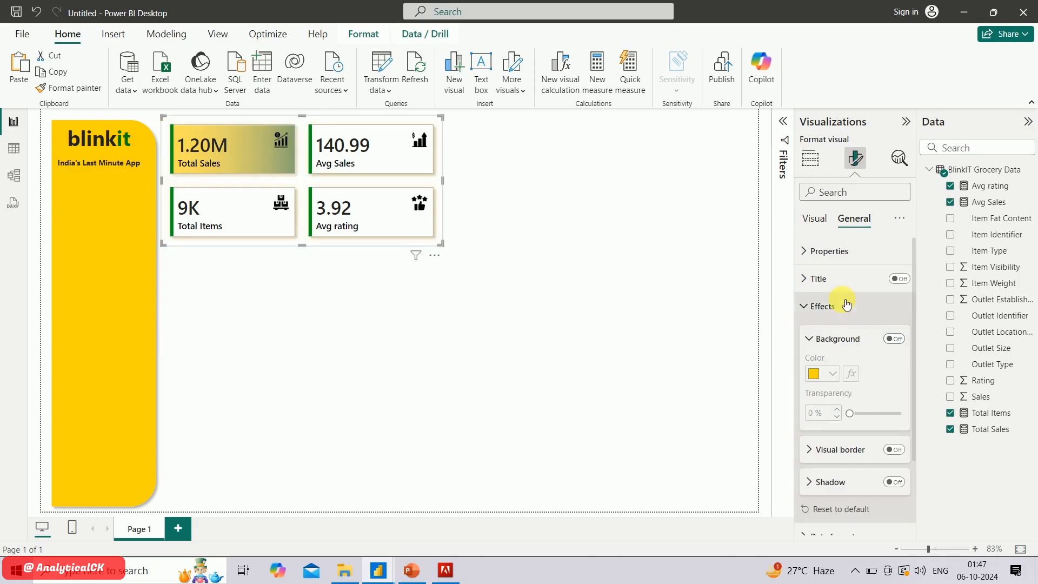
Set the background color of all cards to yellow and raise its transparency until only a faint tint remains
{"action": "left_click", "coordinate": [820, 229]}
{"action": "left_click", "coordinate": [828, 367]}
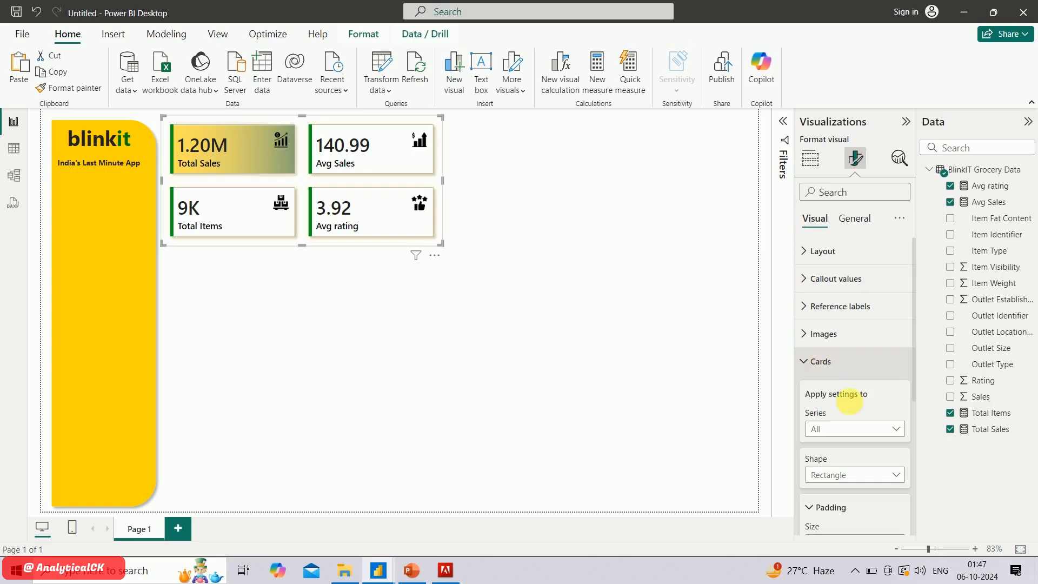
{"action": "scroll", "coordinate": [855, 406], "scroll_direction": "down", "scroll_amount": 5}
{"action": "scroll", "coordinate": [852, 411], "scroll_direction": "down", "scroll_amount": 1}
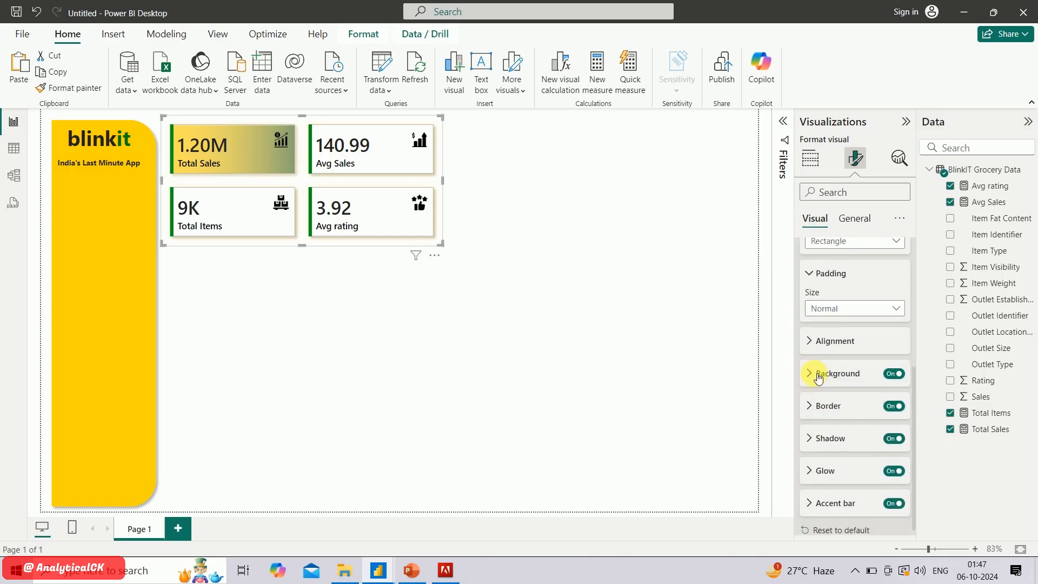
{"action": "left_click", "coordinate": [819, 377]}
{"action": "left_click", "coordinate": [824, 409]}
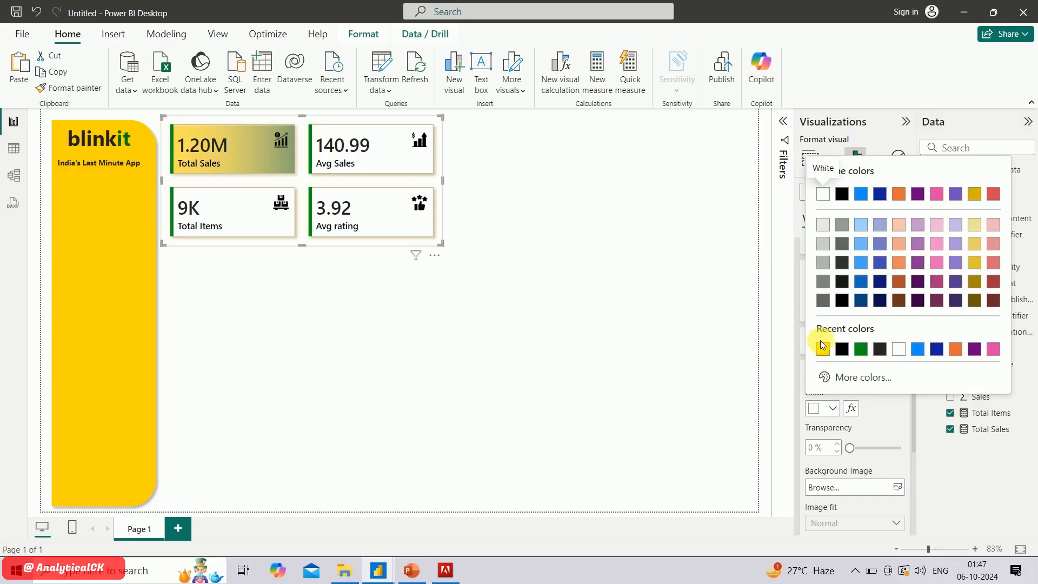
{"action": "left_click", "coordinate": [823, 349]}
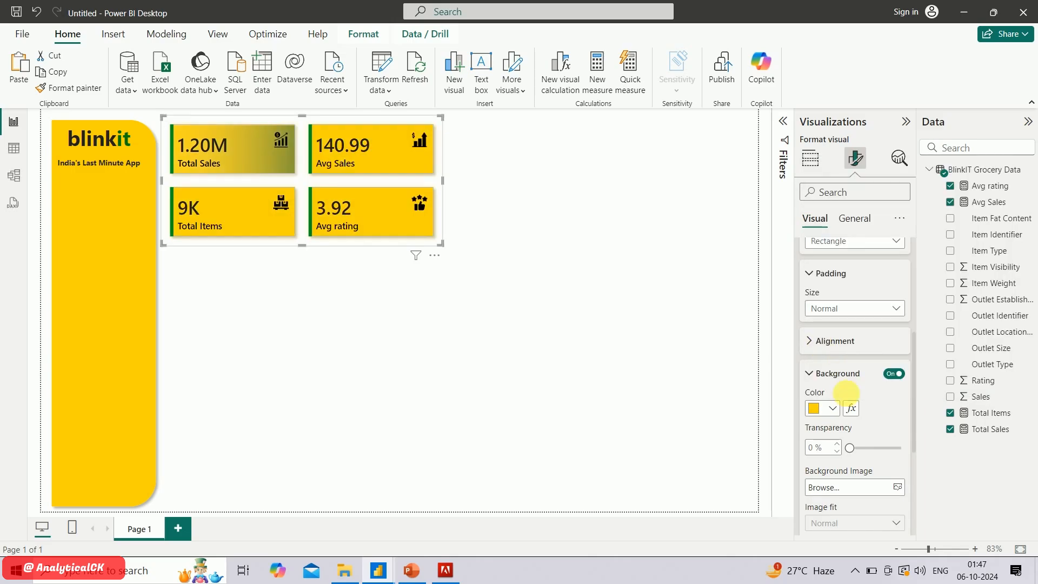
{"action": "left_click", "coordinate": [871, 449]}
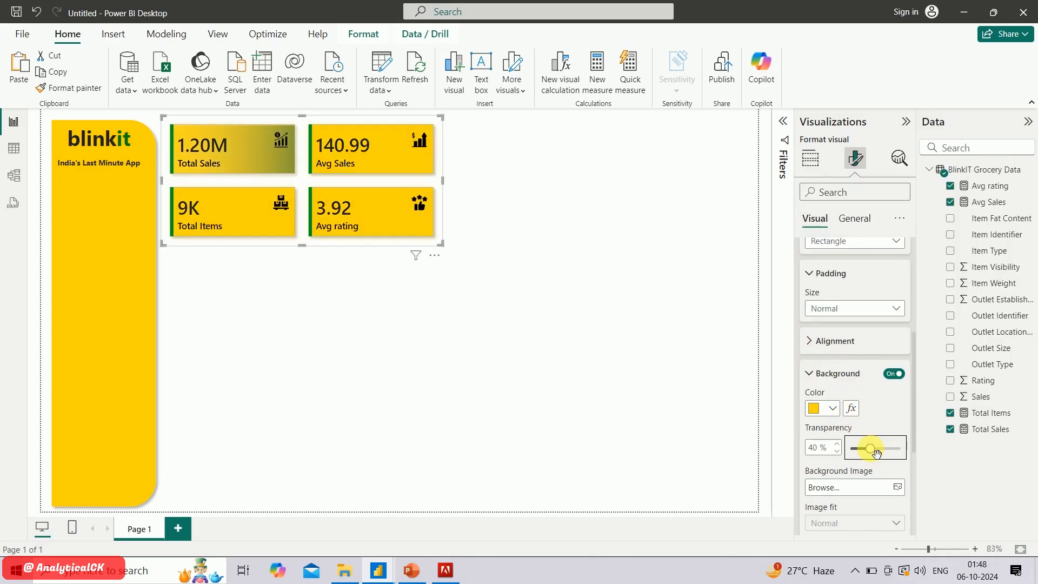
{"action": "left_click_drag", "start_coordinate": [877, 453], "coordinate": [896, 459]}
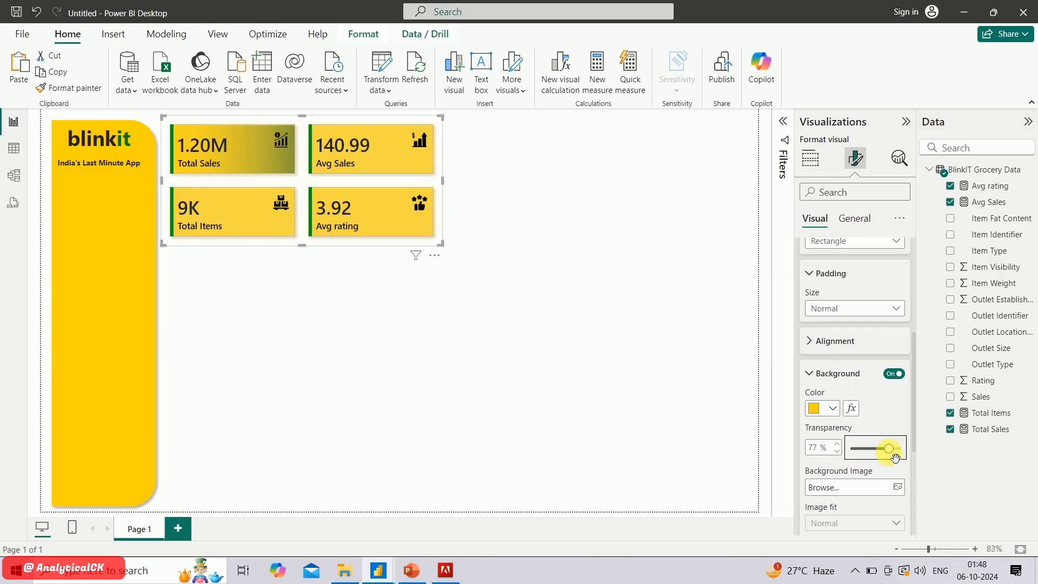
{"action": "scroll", "coordinate": [811, 248], "scroll_direction": "down", "scroll_amount": 5}
Change the shape of all KPI cards to Rounded Rectangle with 10 px rounded corners
{"action": "left_click", "coordinate": [811, 247]}
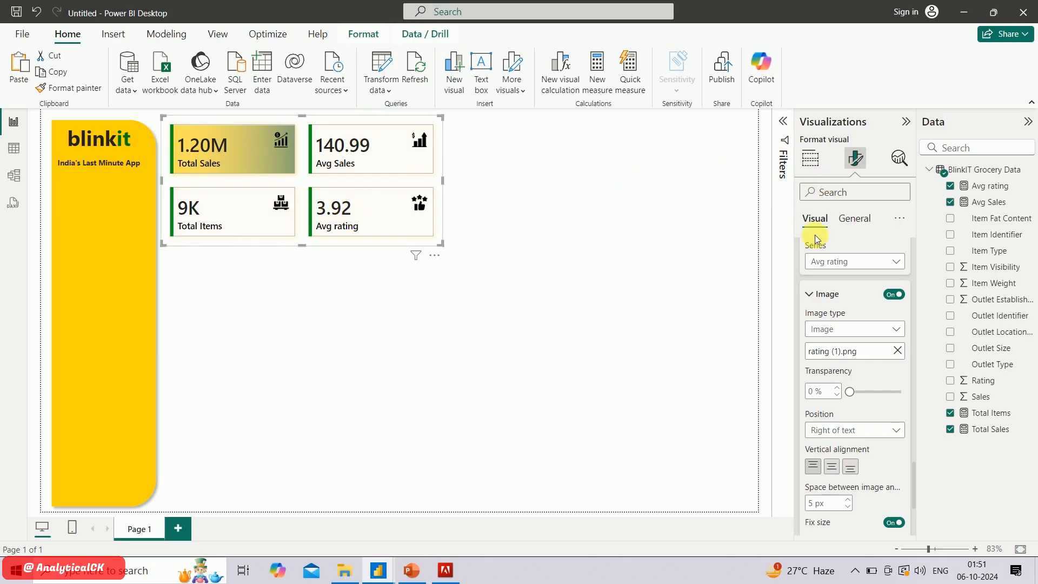
{"action": "scroll", "coordinate": [858, 335], "scroll_direction": "up", "scroll_amount": 10}
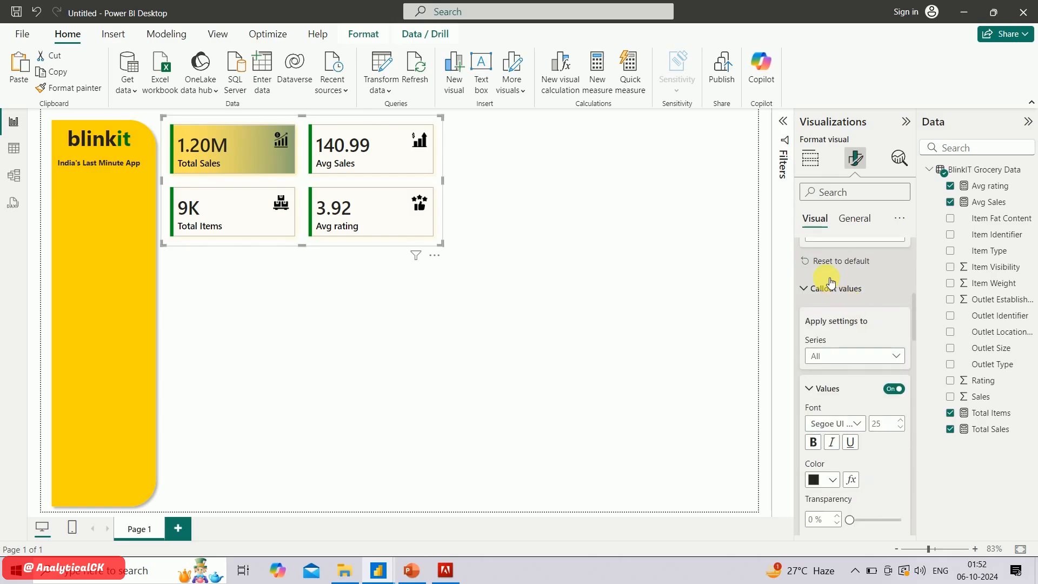
{"action": "left_click", "coordinate": [806, 252]}
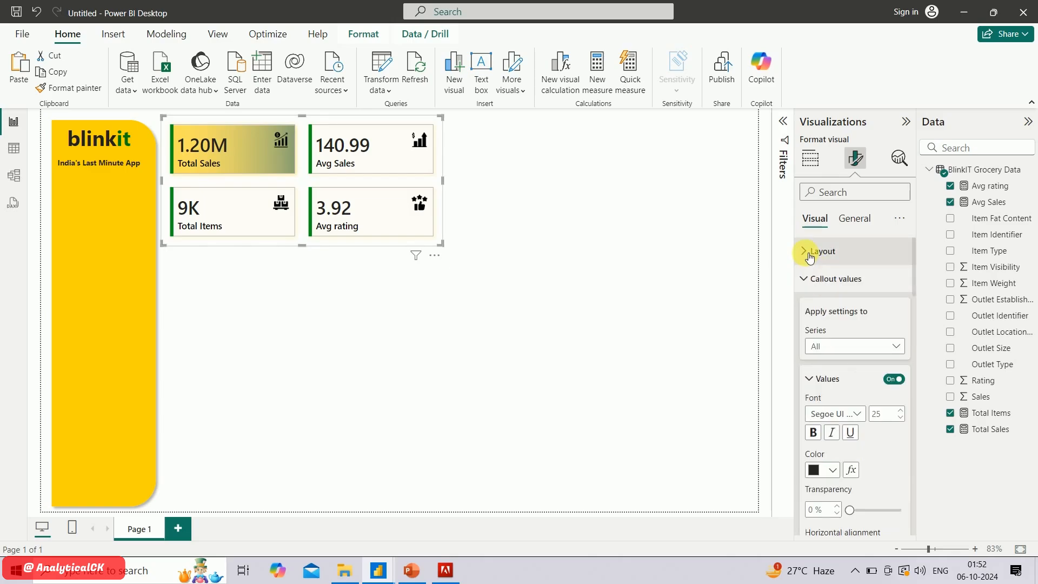
{"action": "left_click", "coordinate": [808, 281]}
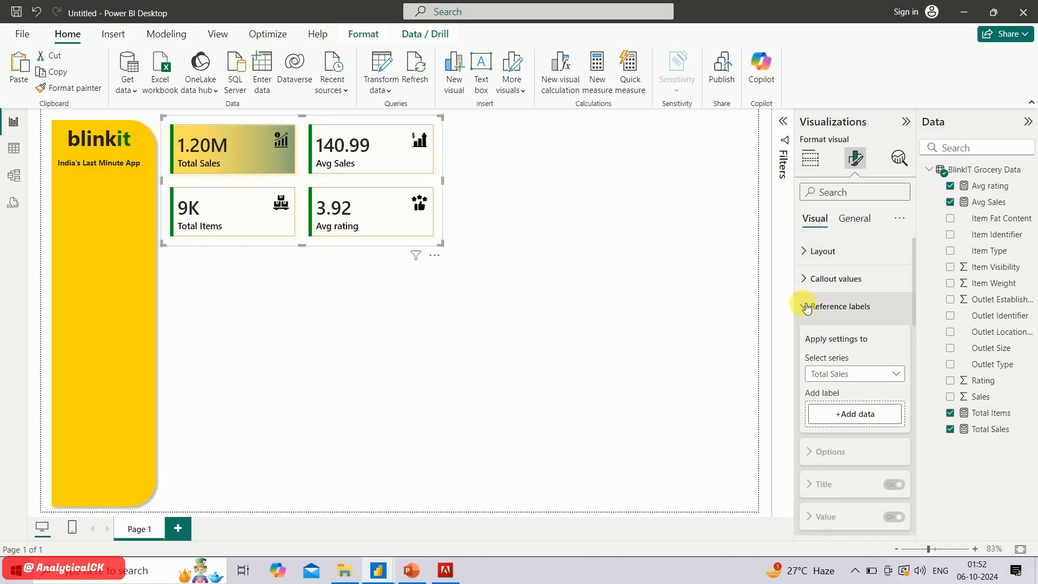
{"action": "left_click", "coordinate": [807, 307]}
{"action": "left_click", "coordinate": [806, 332]}
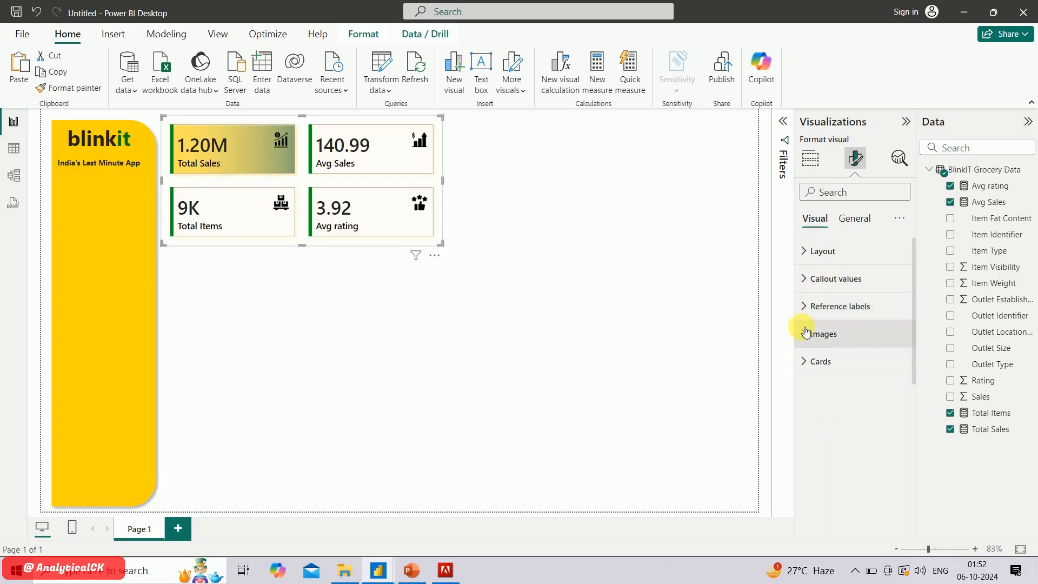
{"action": "left_click", "coordinate": [815, 360]}
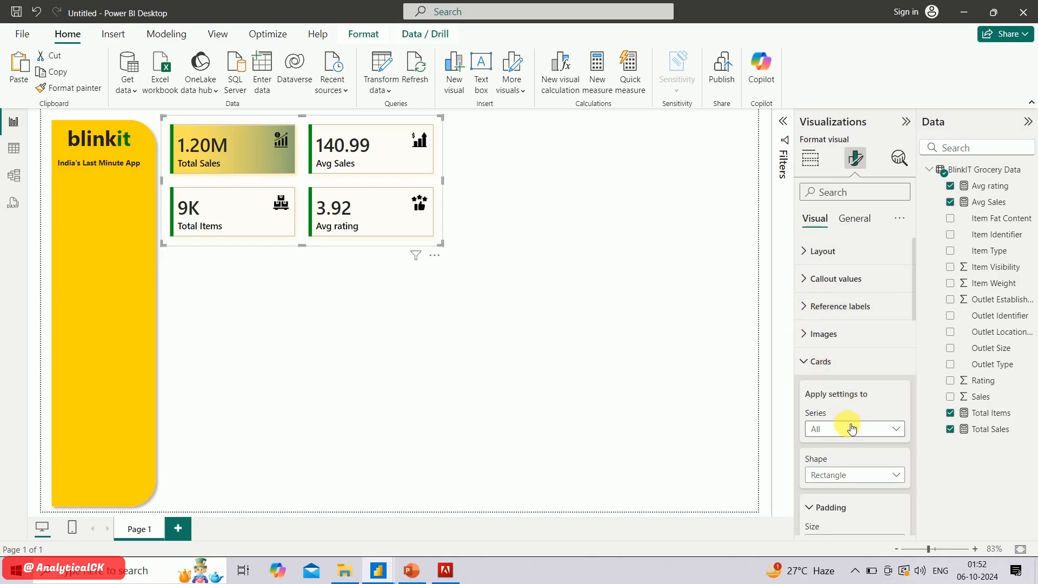
{"action": "scroll", "coordinate": [849, 411], "scroll_direction": "down", "scroll_amount": 2}
{"action": "left_click", "coordinate": [875, 385]}
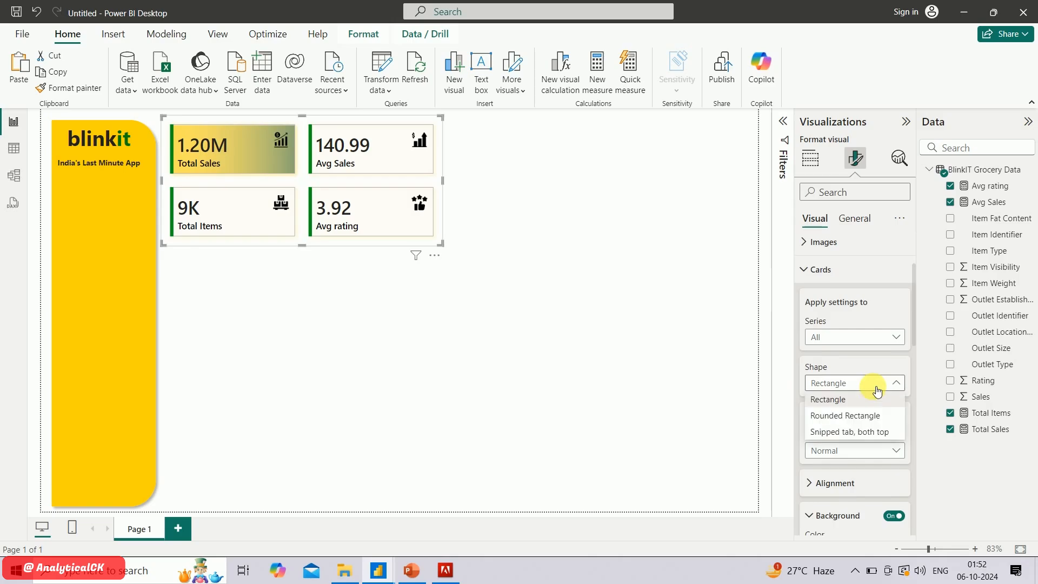
{"action": "left_click", "coordinate": [875, 417]}
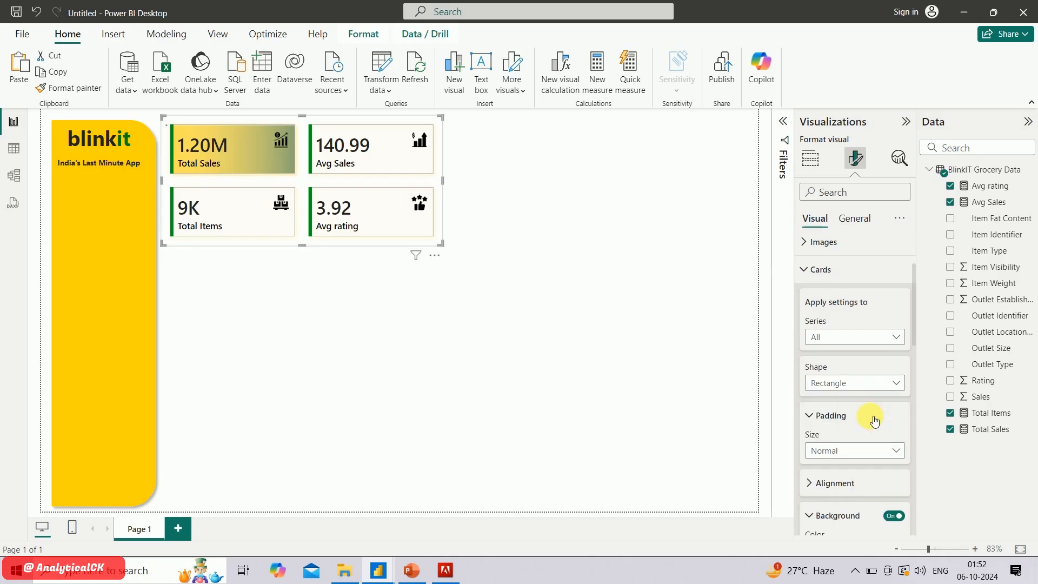
{"action": "double_click", "coordinate": [818, 421]}
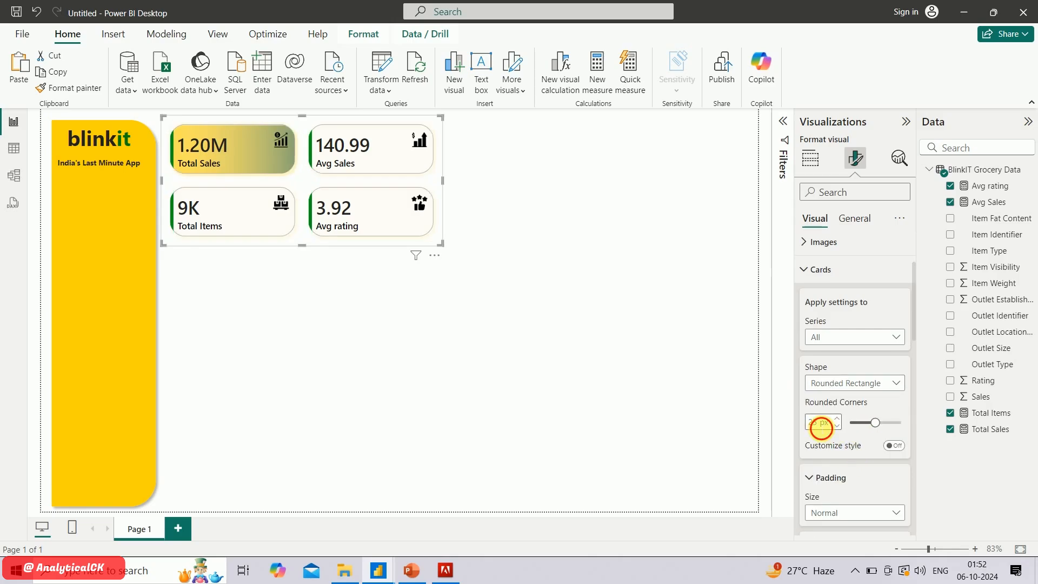
{"action": "type", "text": "10"}
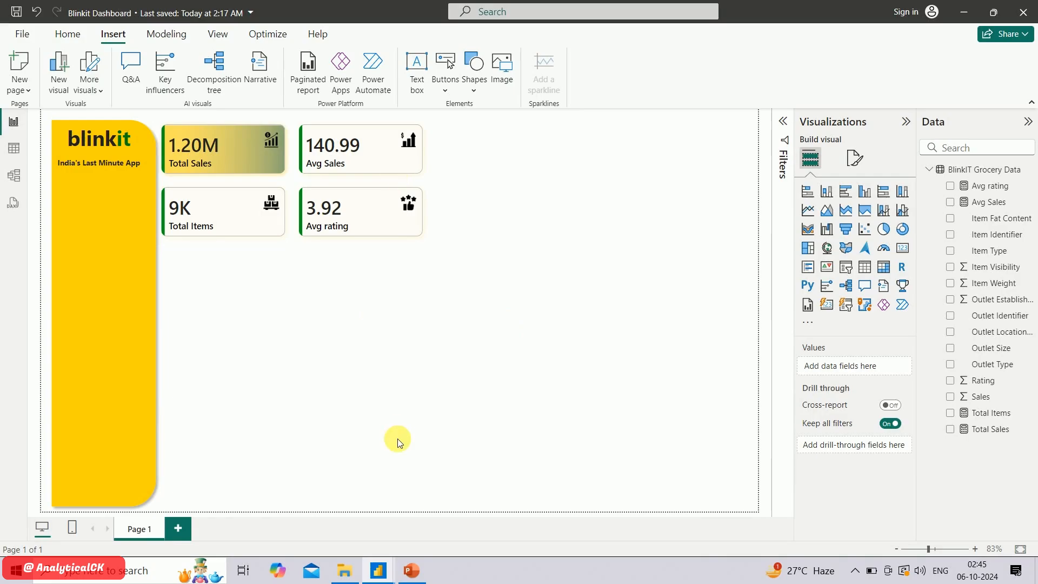
Switch to PowerPoint to review the slide listing the required KPIs and charts, and return to the Power BI report
{"action": "left_click", "coordinate": [417, 579]}
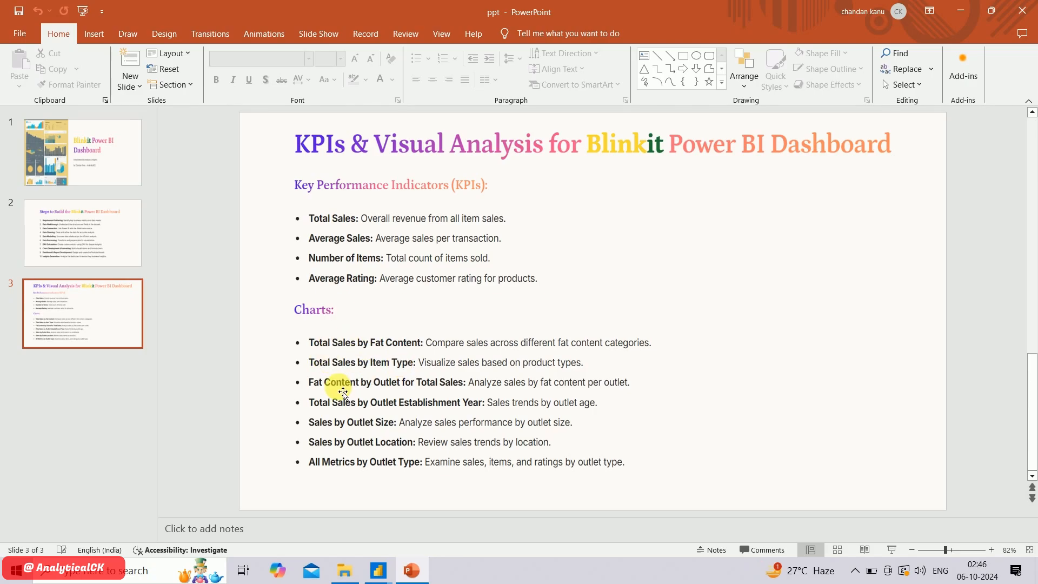
{"action": "key", "text": "alt+Tab"}
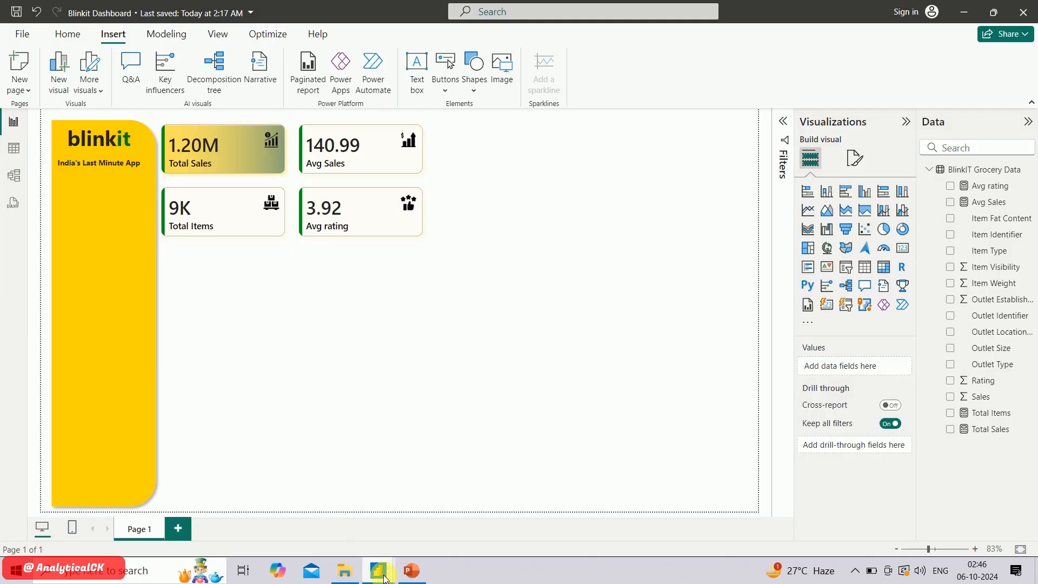
{"action": "mouse_move", "coordinate": [382, 576]}
{"action": "left_click", "coordinate": [349, 517]}
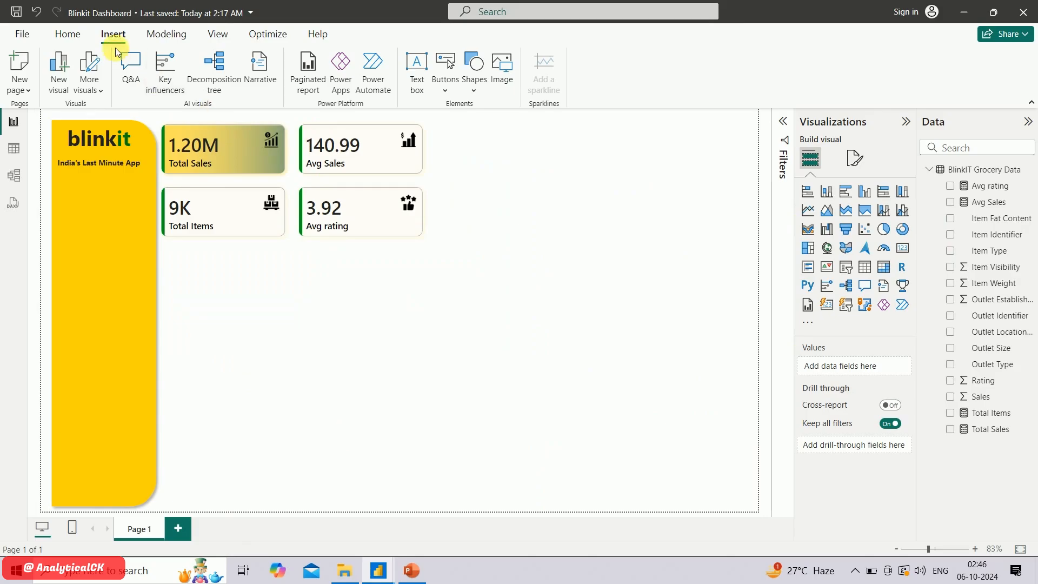
Insert a rectangle shape below the KPI cards and change it to a Rounded Rectangle with 10% rounded corners
{"action": "left_click", "coordinate": [476, 92]}
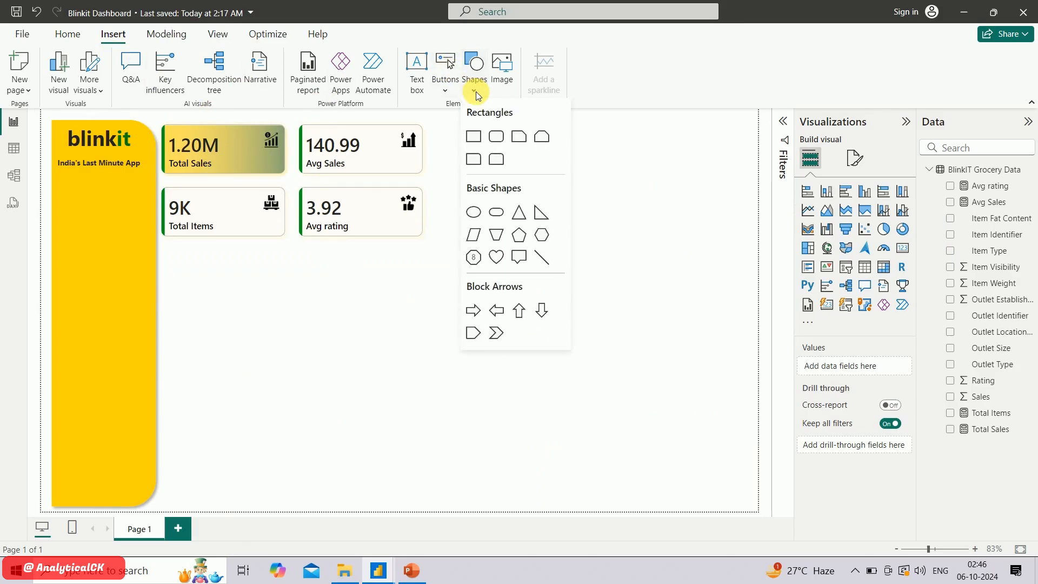
{"action": "left_click", "coordinate": [474, 137]}
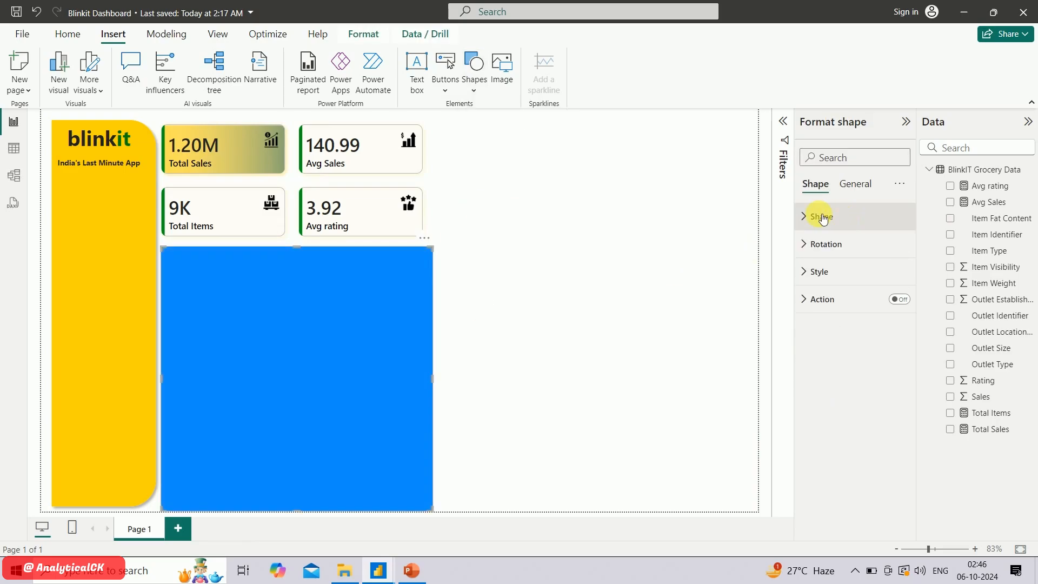
{"action": "left_click", "coordinate": [821, 219]}
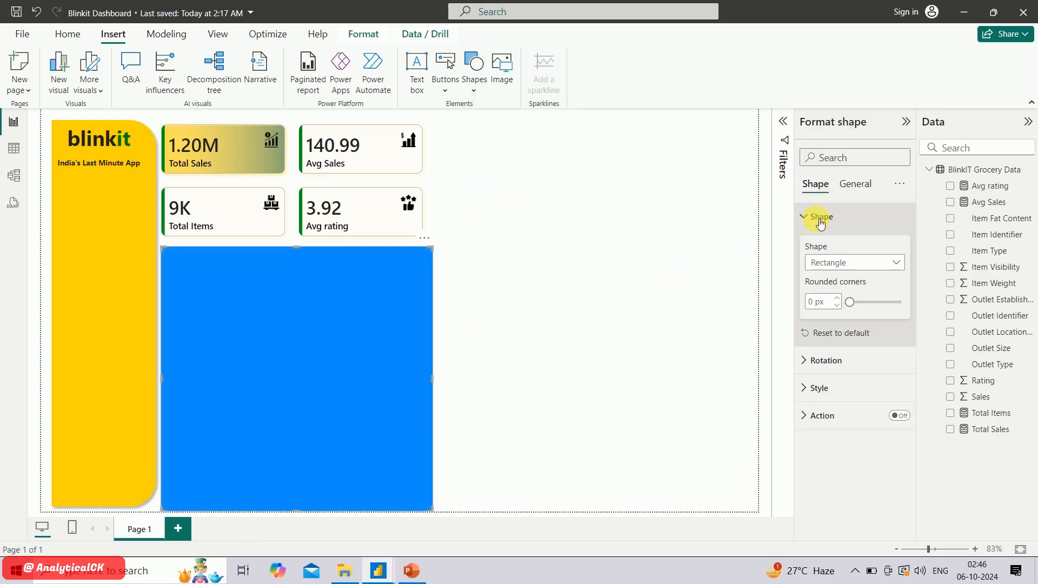
{"action": "left_click", "coordinate": [862, 262]}
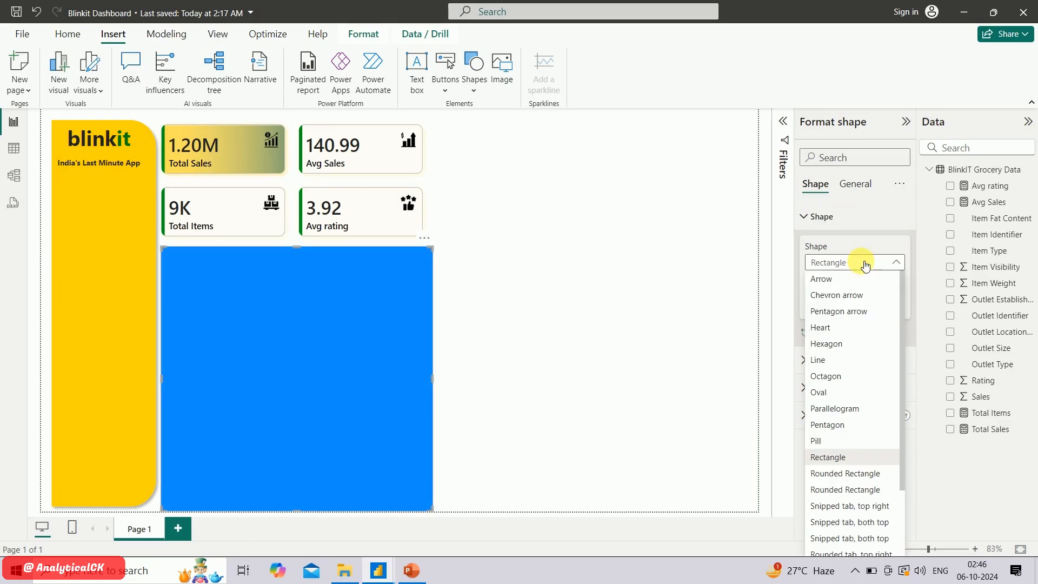
{"action": "left_click", "coordinate": [868, 470]}
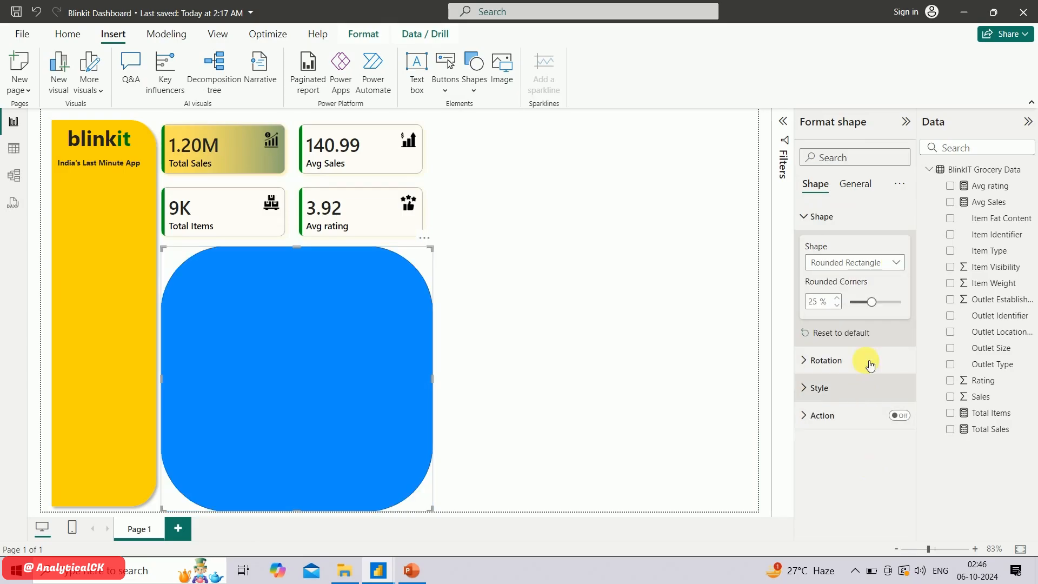
{"action": "double_click", "coordinate": [818, 302]}
{"action": "type", "text": "10"}
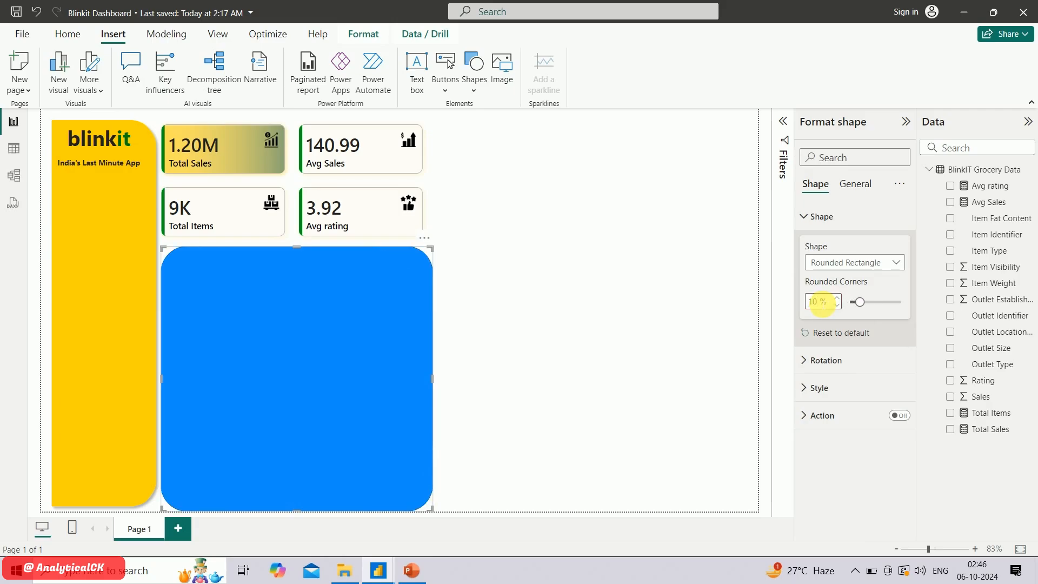
Set the fill color of the rounded rectangle below the KPI cards to white
{"action": "left_click", "coordinate": [818, 386]}
{"action": "scroll", "coordinate": [849, 384], "scroll_direction": "down", "scroll_amount": 3}
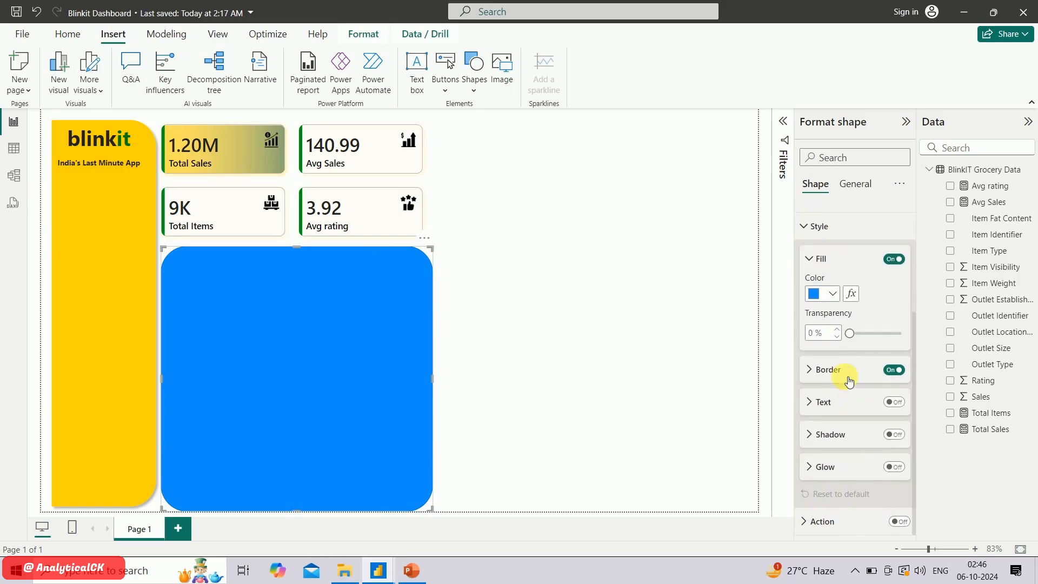
{"action": "left_click", "coordinate": [828, 295]}
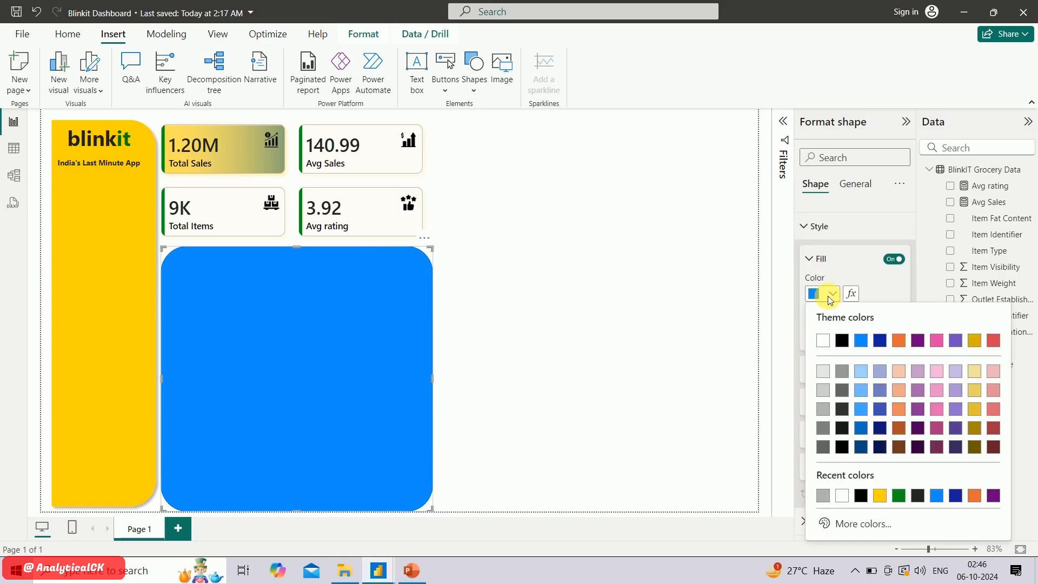
{"action": "left_click", "coordinate": [823, 340]}
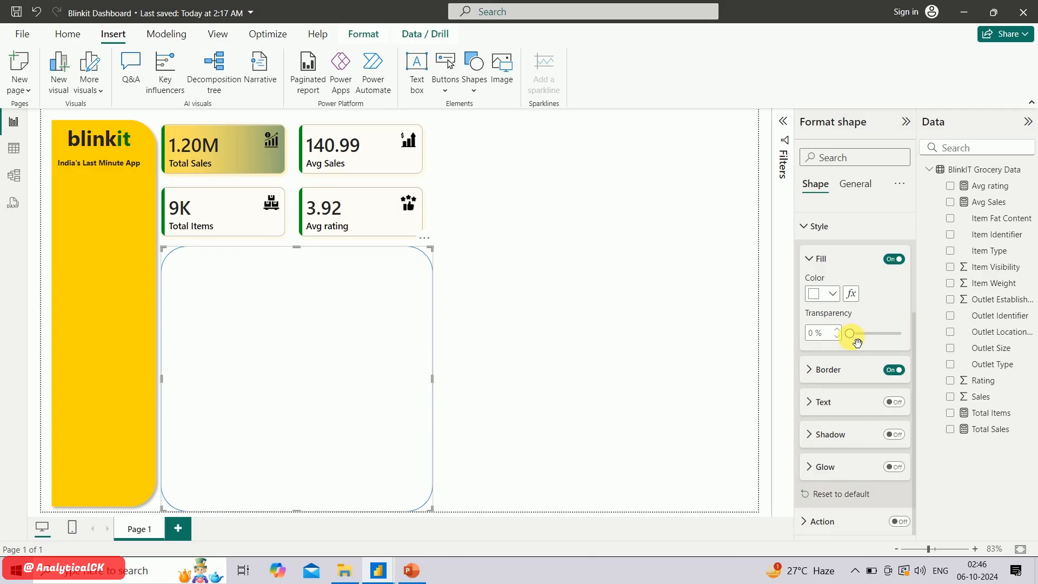
Set the border color of the rounded rectangle below the KPI cards to White, 30% darker, and turn on its shadow
{"action": "left_click", "coordinate": [820, 379]}
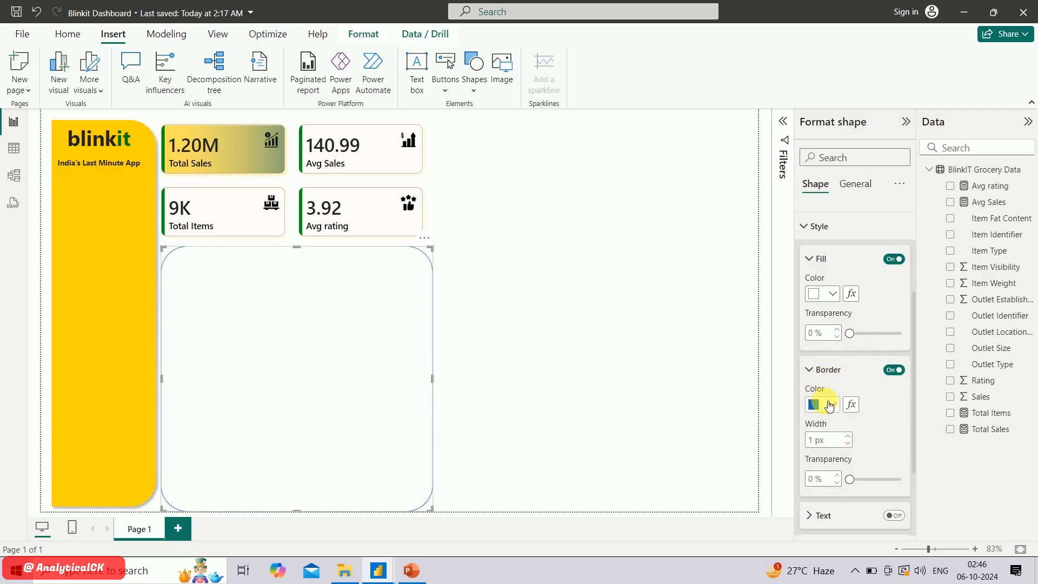
{"action": "left_click", "coordinate": [829, 404]}
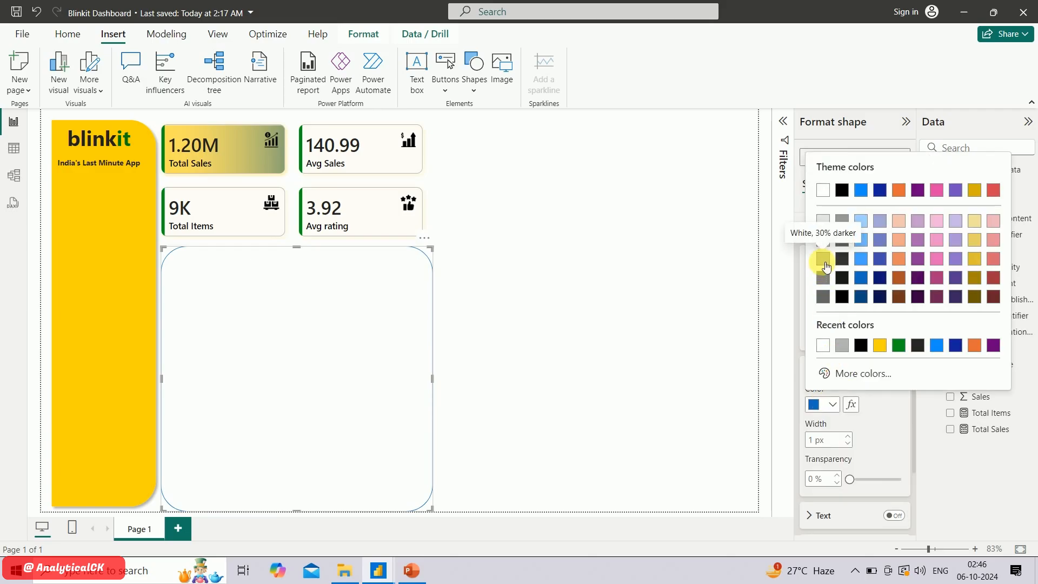
{"action": "left_click", "coordinate": [823, 259]}
{"action": "scroll", "coordinate": [831, 426], "scroll_direction": "down", "scroll_amount": 2}
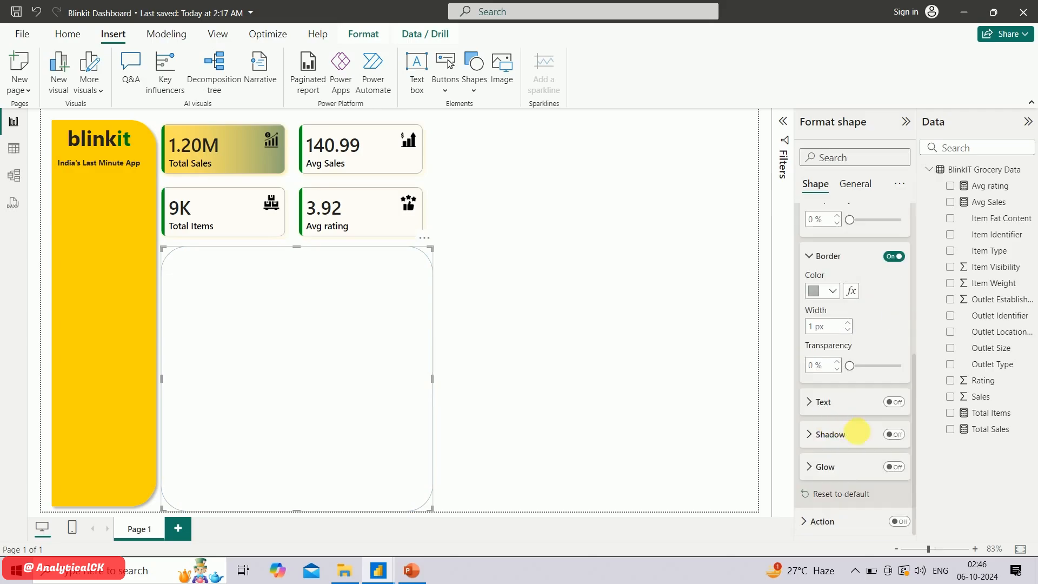
{"action": "left_click", "coordinate": [895, 435]}
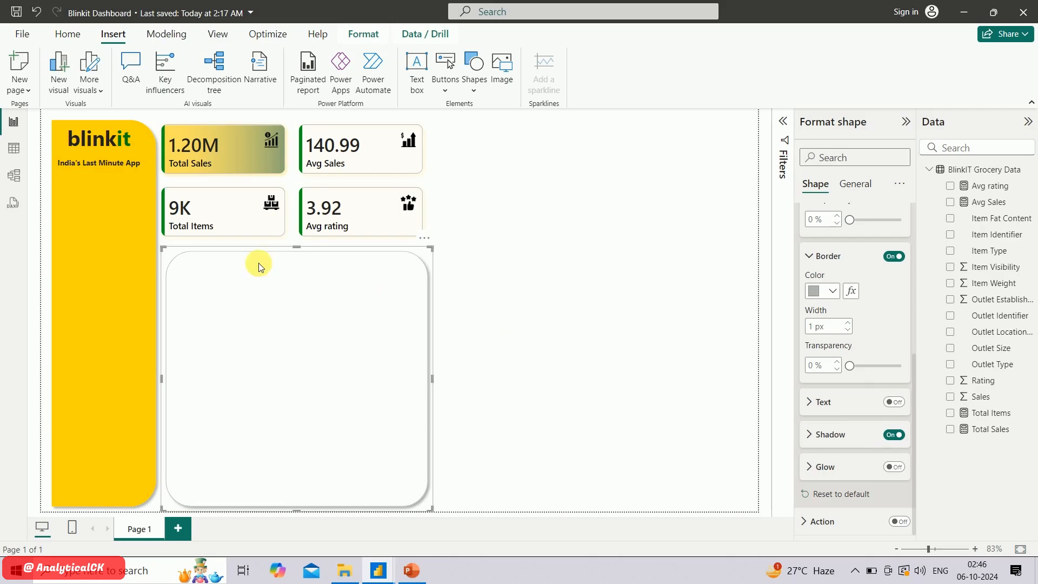
Extend the rounded rectangle slightly upward and shift it left to align with the KPI cards
{"action": "left_click_drag", "start_coordinate": [168, 250], "coordinate": [161, 239]}
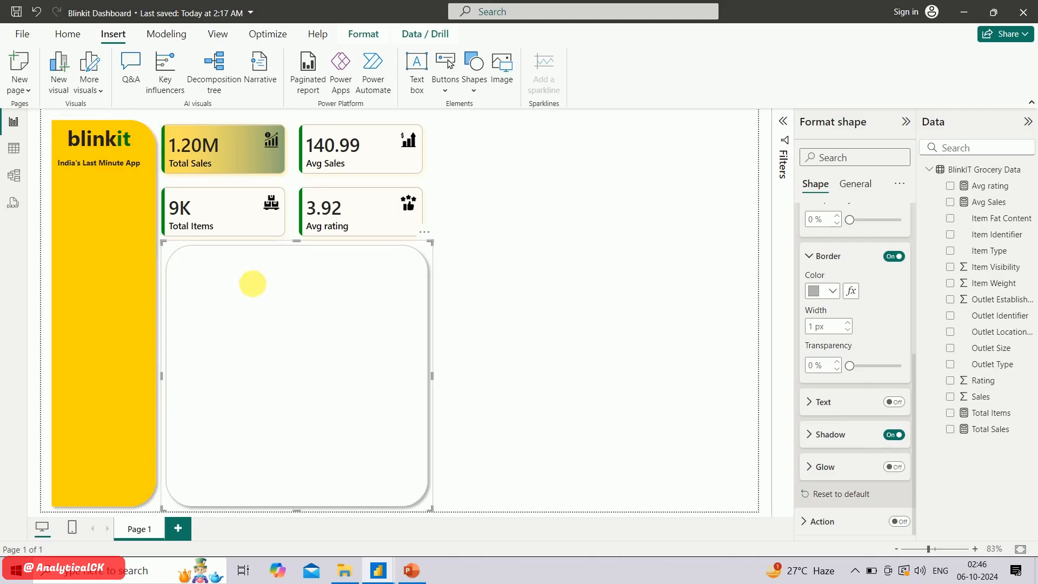
{"action": "left_click_drag", "start_coordinate": [265, 298], "coordinate": [258, 297]}
{"action": "left_click", "coordinate": [491, 371]}
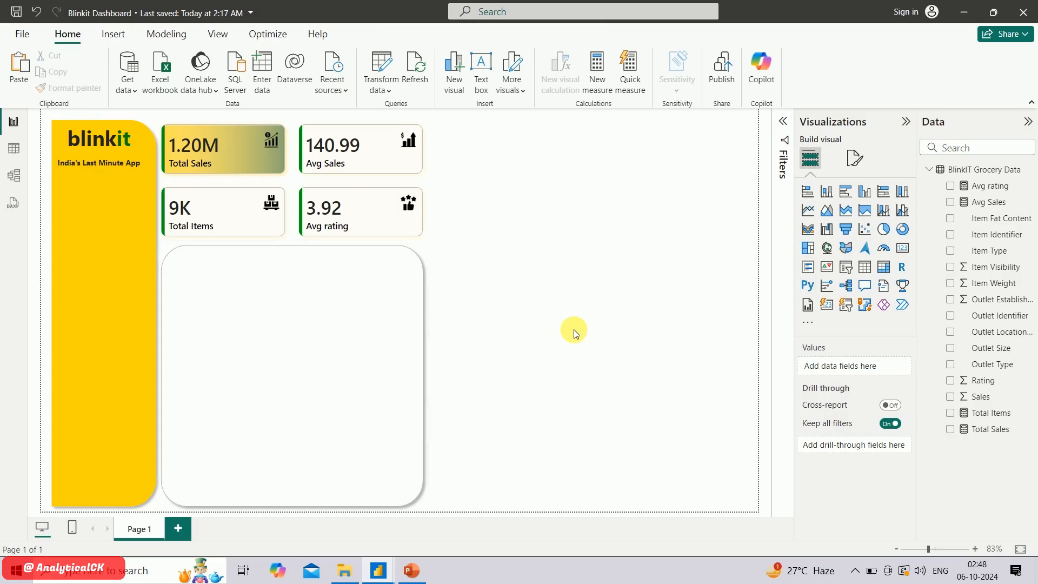
Switch to the finished reference dashboard and try the Avg Sales, Avg rating and Total Sales options of its measure slicer
{"action": "key", "text": "alt+Tab"}
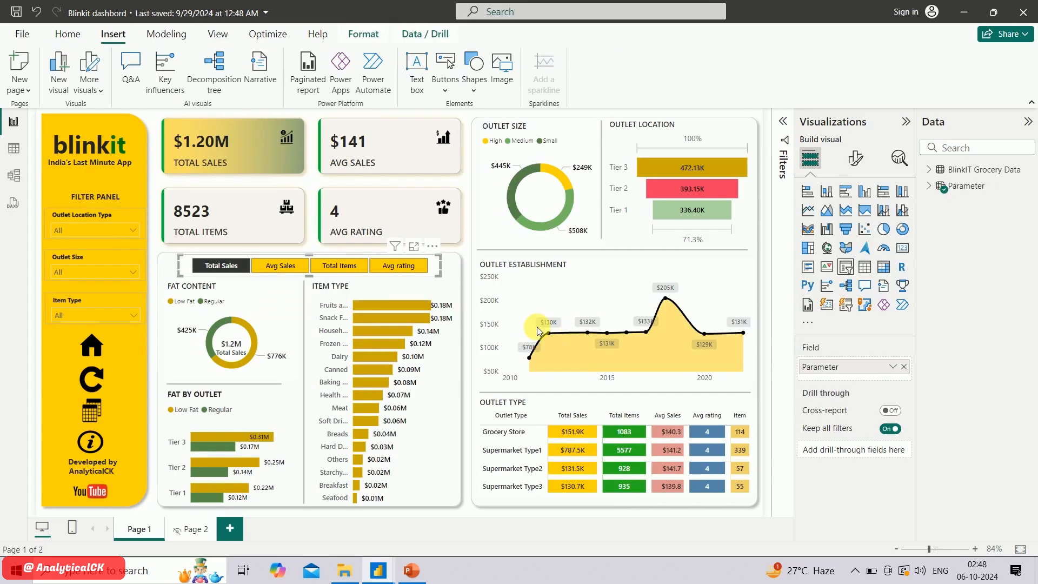
{"action": "left_click", "coordinate": [282, 271]}
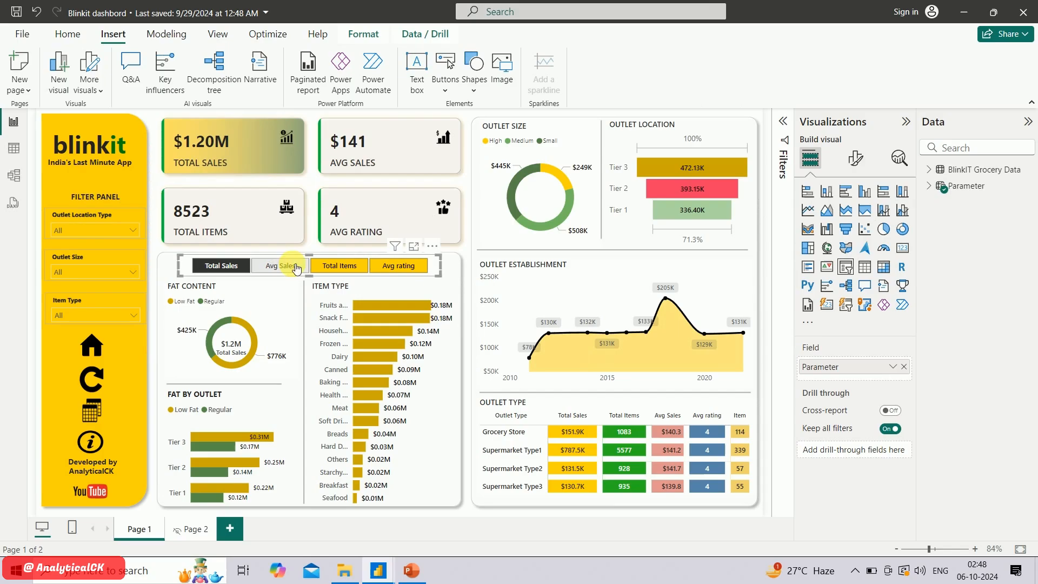
{"action": "left_click", "coordinate": [399, 266]}
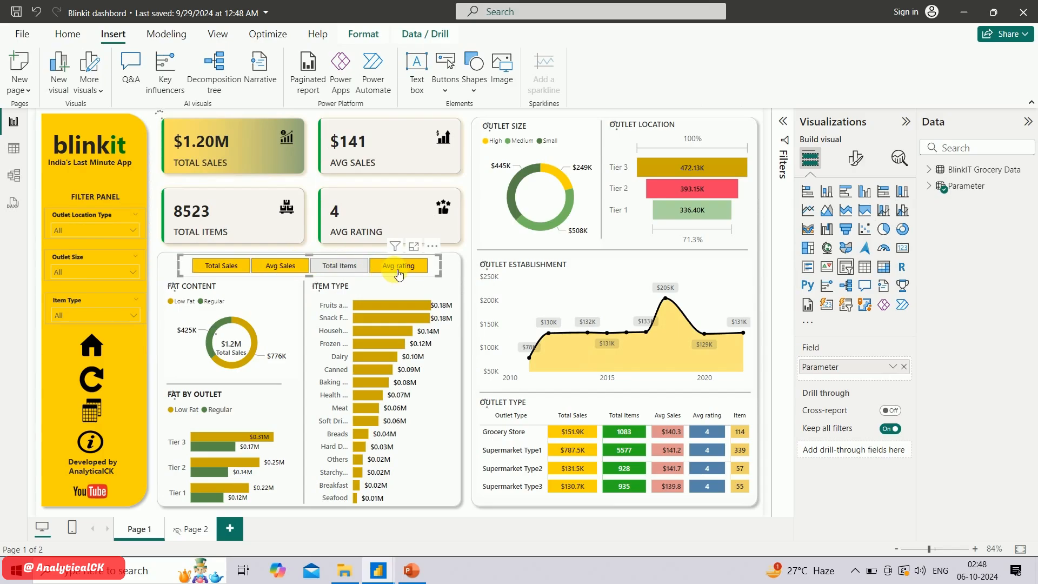
{"action": "left_click", "coordinate": [236, 270]}
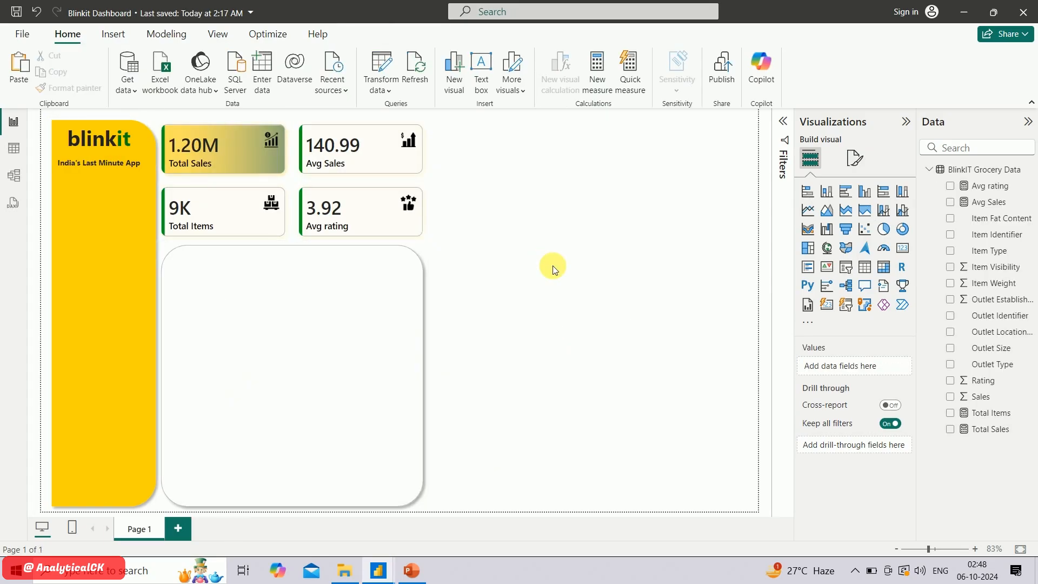
Try to add the Total Items and Total Sales measures to a new slicer, and delete that slicer
{"action": "left_click", "coordinate": [847, 270]}
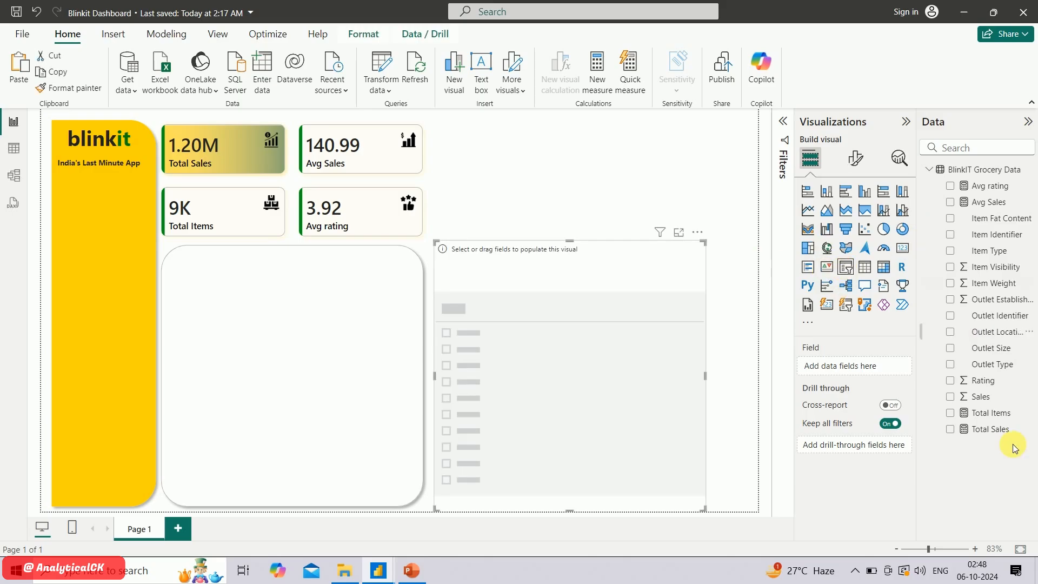
{"action": "left_click_drag", "start_coordinate": [987, 415], "coordinate": [859, 371]}
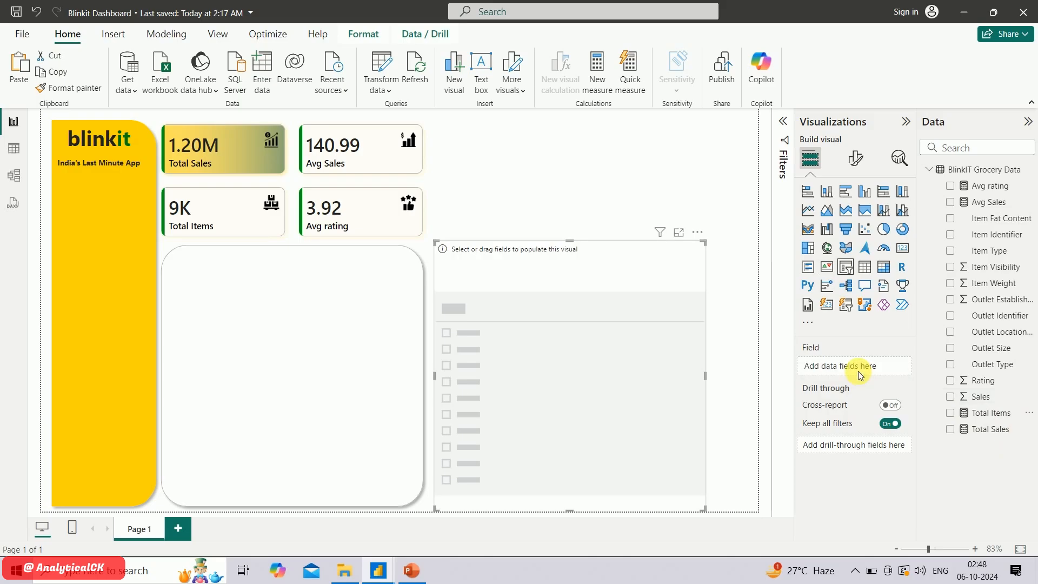
{"action": "left_click_drag", "start_coordinate": [993, 431], "coordinate": [853, 366]}
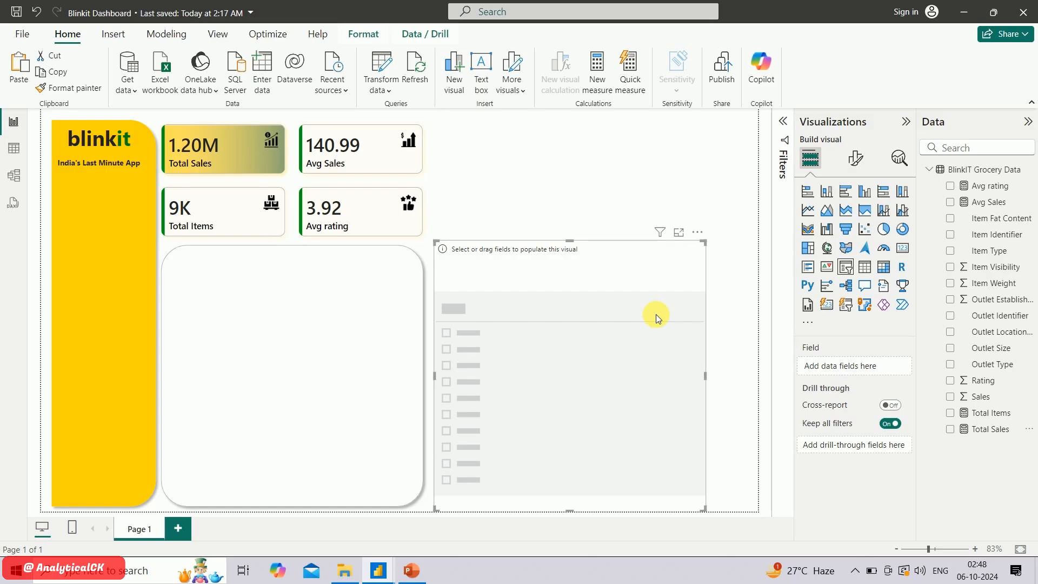
{"action": "left_click", "coordinate": [636, 295]}
{"action": "key", "text": "Delete"}
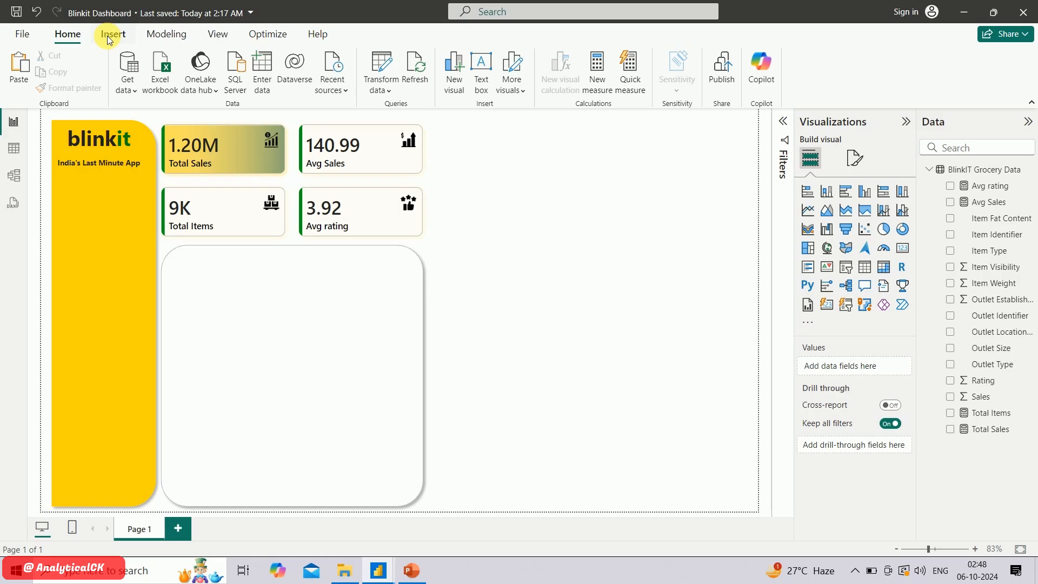
Start a new parameter of type Fields, keeping the default name Parameter
{"action": "left_click", "coordinate": [142, 35]}
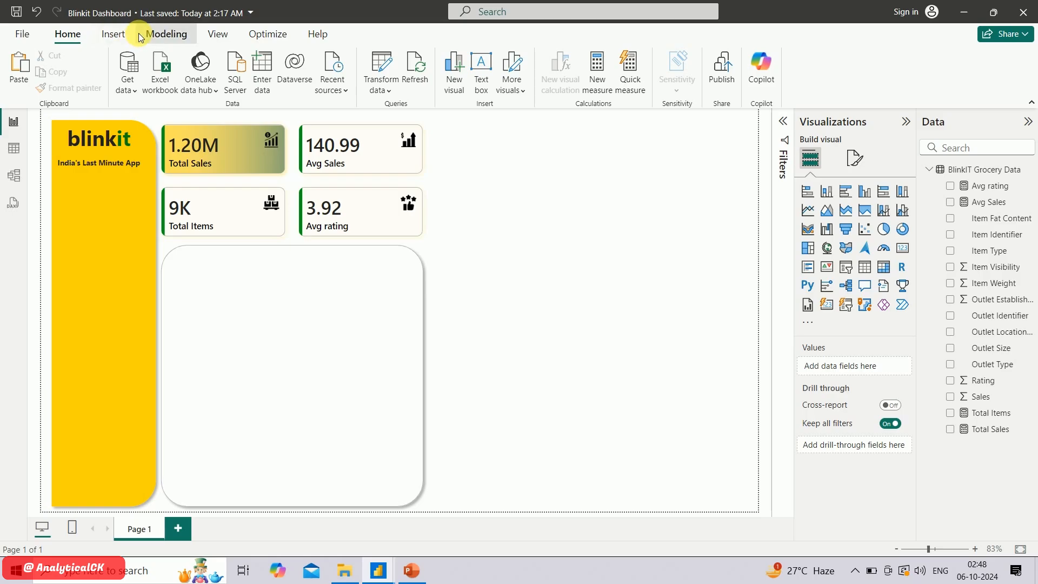
{"action": "left_click", "coordinate": [115, 36]}
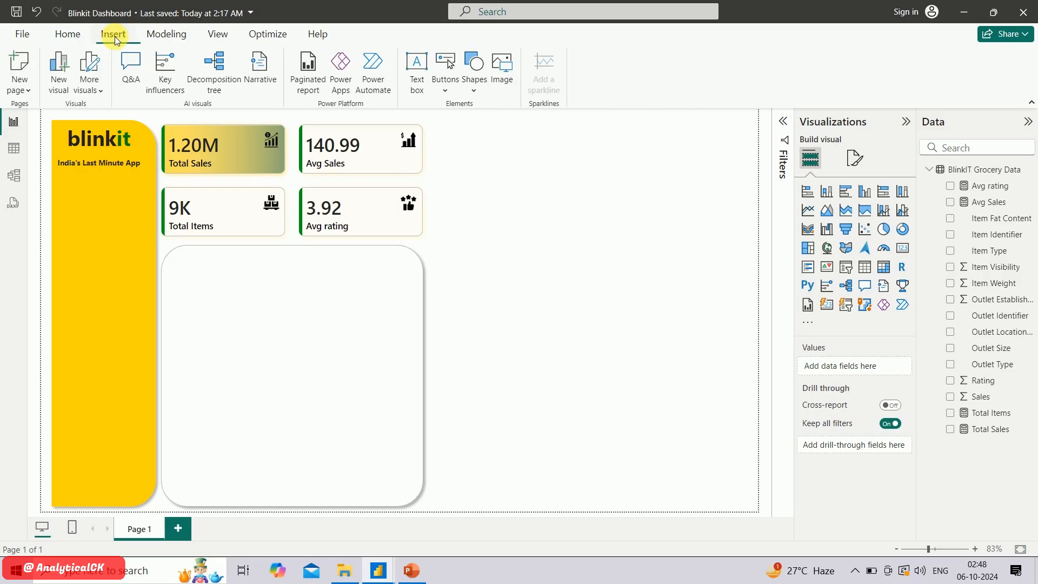
{"action": "left_click", "coordinate": [162, 35]}
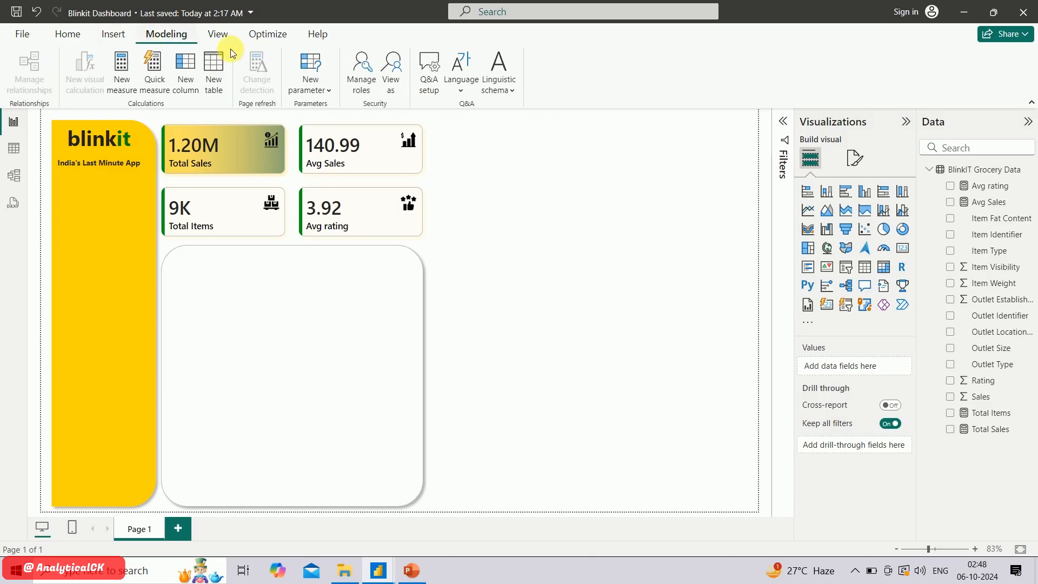
{"action": "left_click", "coordinate": [322, 91]}
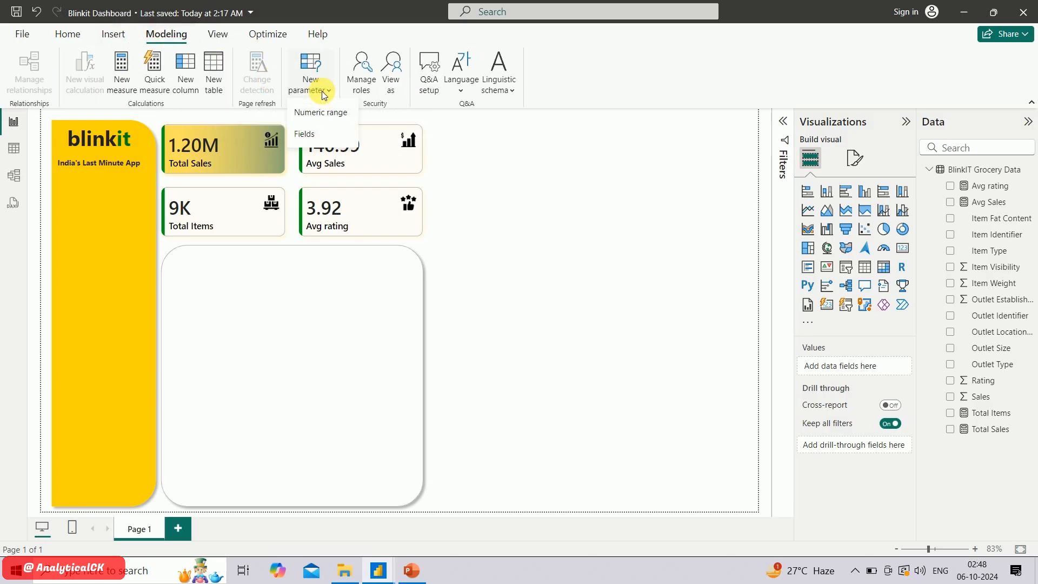
{"action": "left_click", "coordinate": [317, 135]}
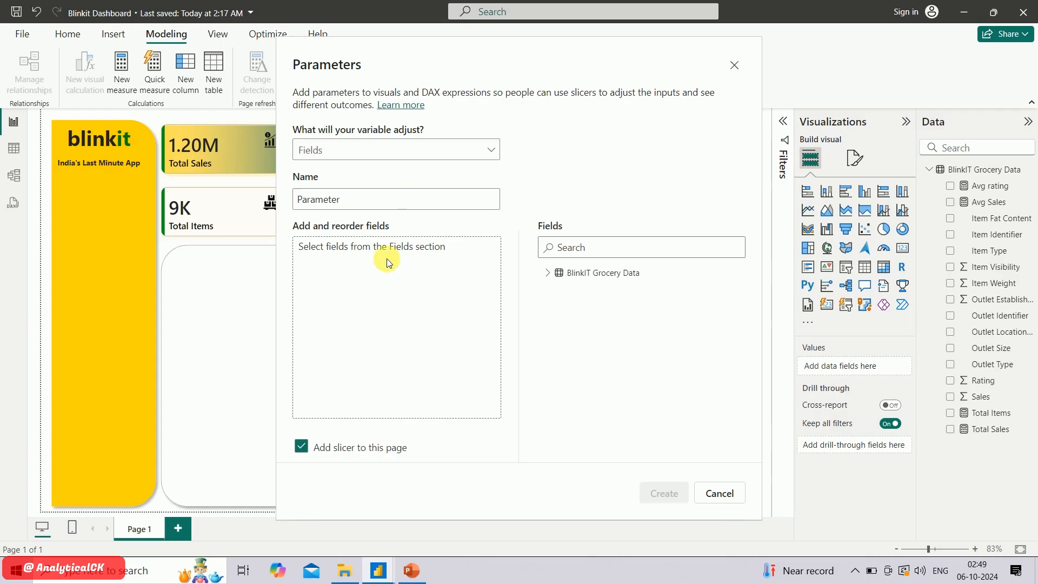
{"action": "left_click", "coordinate": [383, 160]}
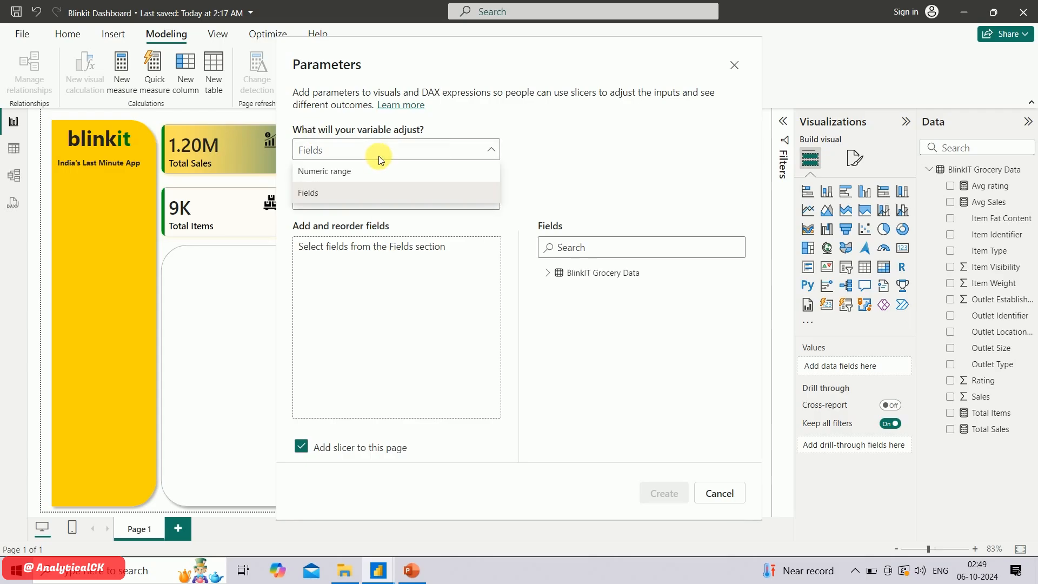
{"action": "left_click", "coordinate": [530, 171]}
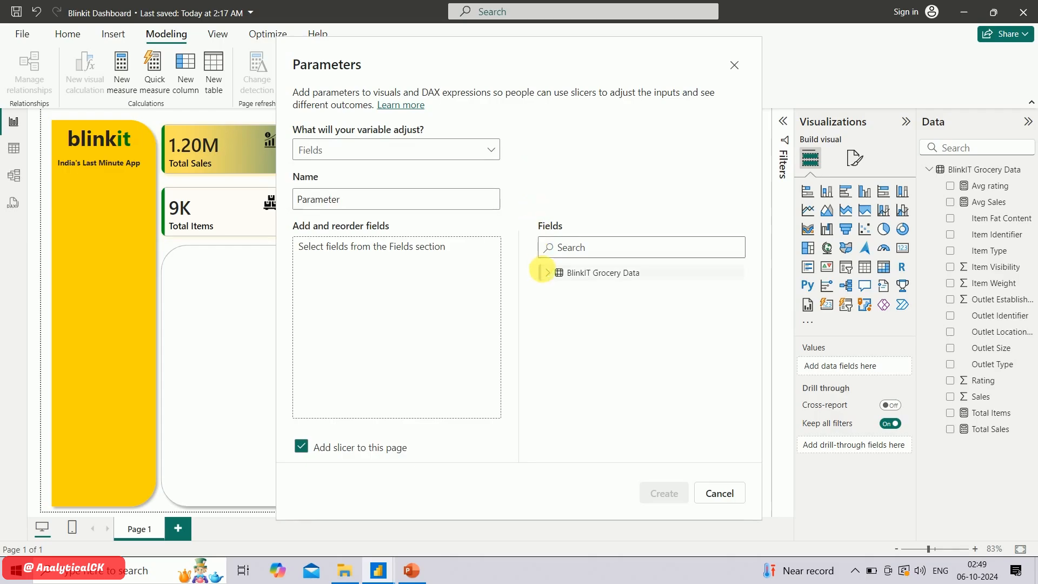
Add Total Sales, Avg Sales, Total Items and Avg rating to the parameter in that order and create it with a page slicer
{"action": "left_click", "coordinate": [548, 273]}
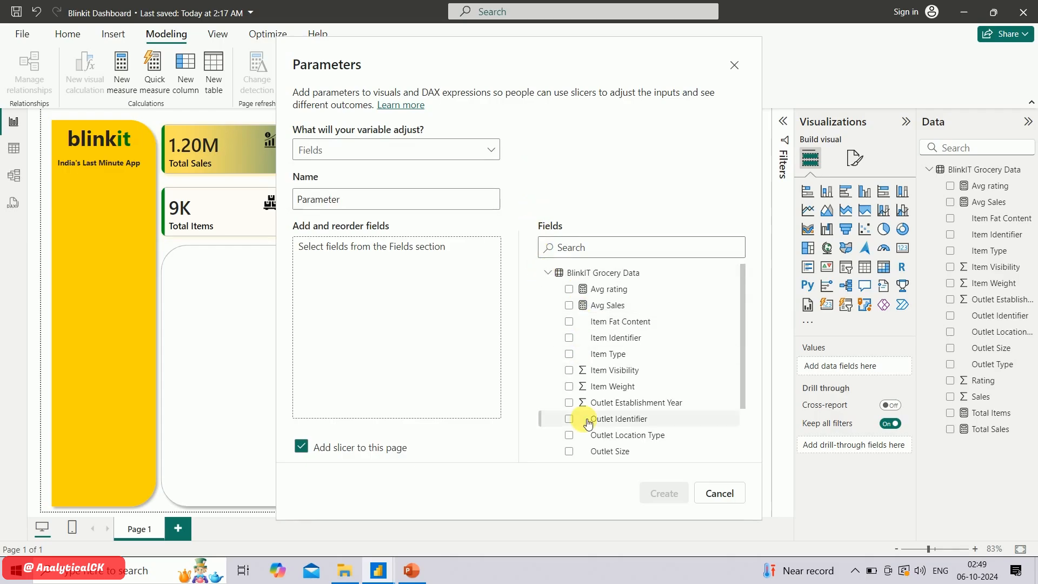
{"action": "scroll", "coordinate": [578, 418], "scroll_direction": "down", "scroll_amount": 2}
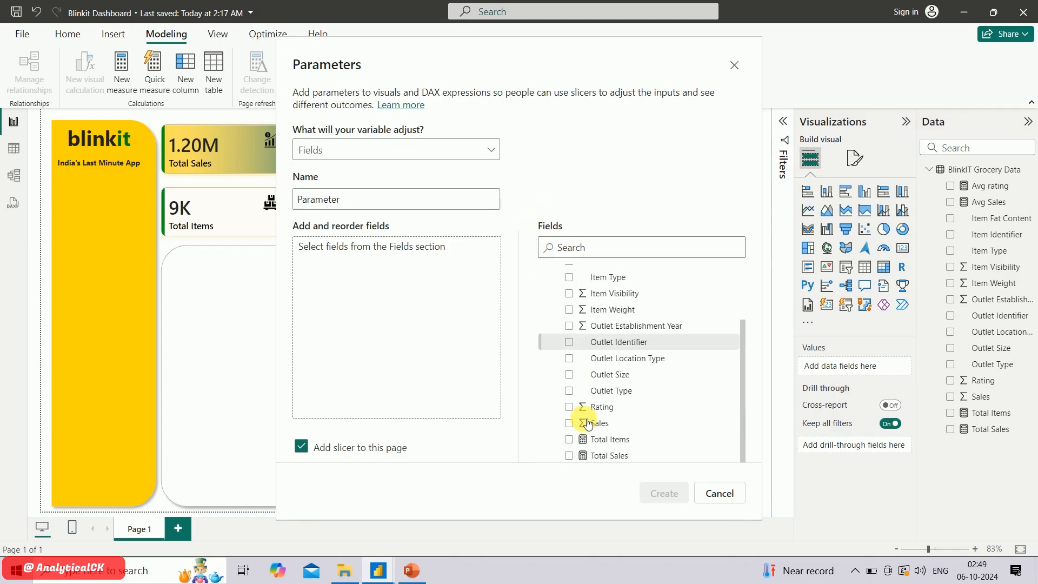
{"action": "left_click", "coordinate": [570, 456]}
{"action": "scroll", "coordinate": [573, 385], "scroll_direction": "up", "scroll_amount": 2}
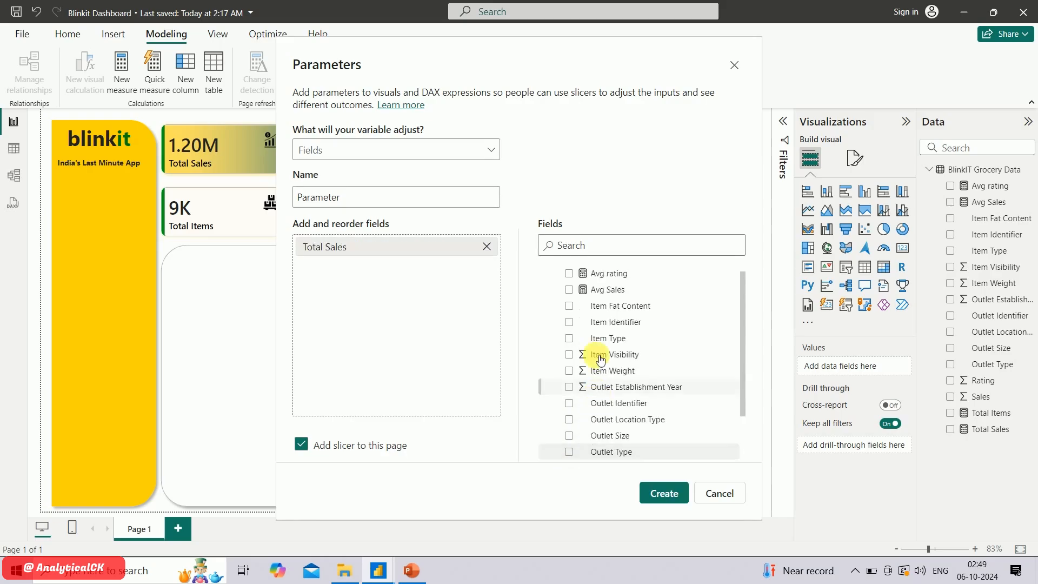
{"action": "left_click", "coordinate": [569, 291]}
{"action": "scroll", "coordinate": [574, 354], "scroll_direction": "down", "scroll_amount": 2}
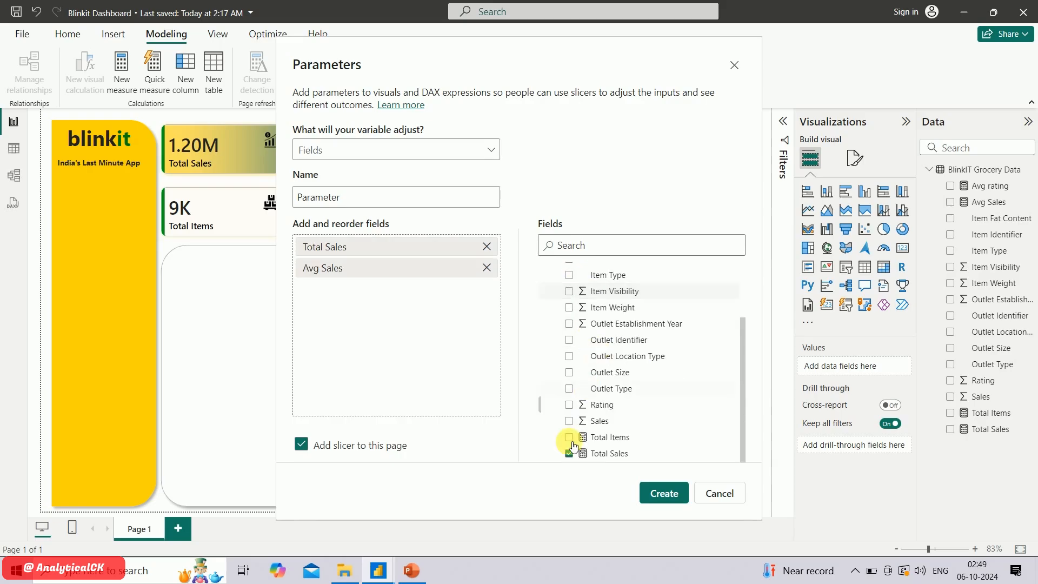
{"action": "left_click", "coordinate": [570, 437]}
{"action": "scroll", "coordinate": [600, 329], "scroll_direction": "up", "scroll_amount": 3}
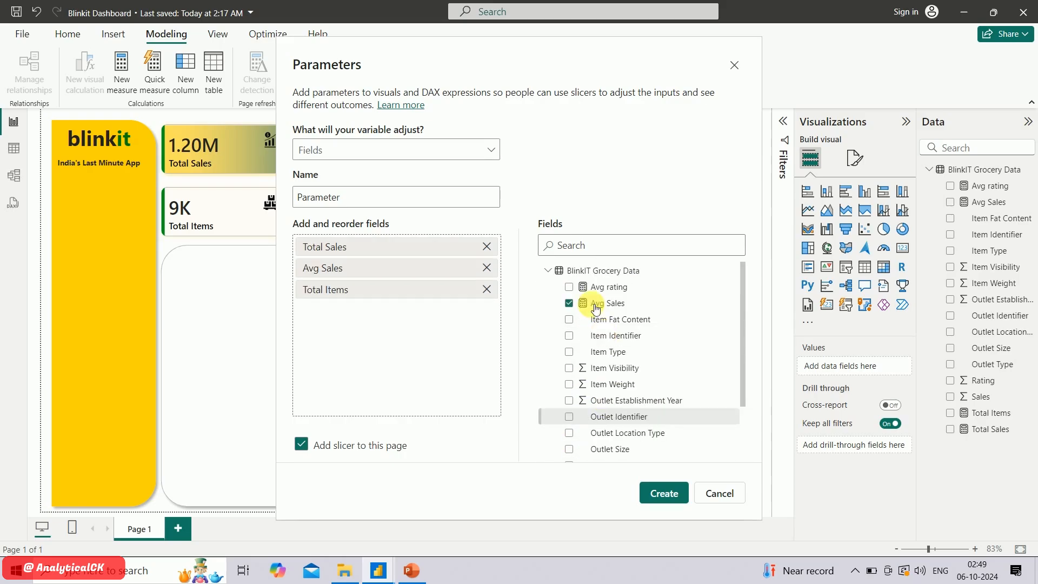
{"action": "left_click", "coordinate": [570, 288]}
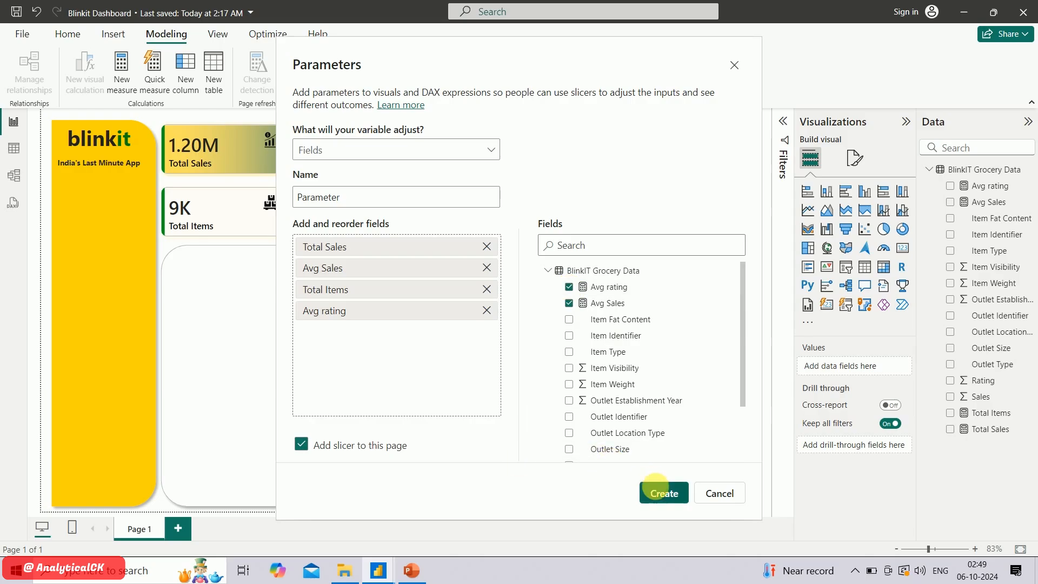
{"action": "left_click", "coordinate": [656, 486]}
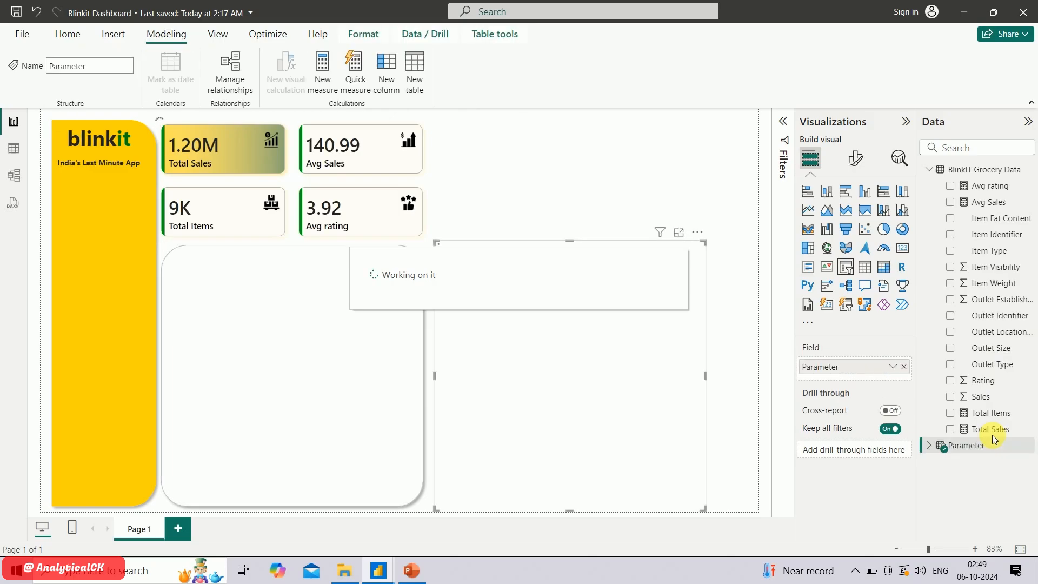
Examine the DAX definition of the Parameter table and close the formula view
{"action": "left_click", "coordinate": [928, 448]}
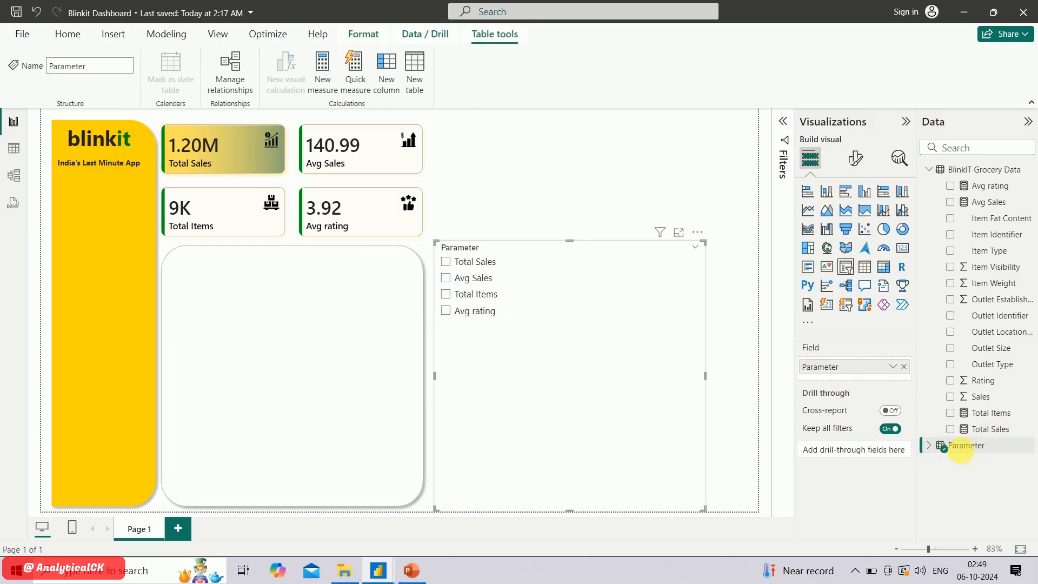
{"action": "left_click", "coordinate": [956, 451]}
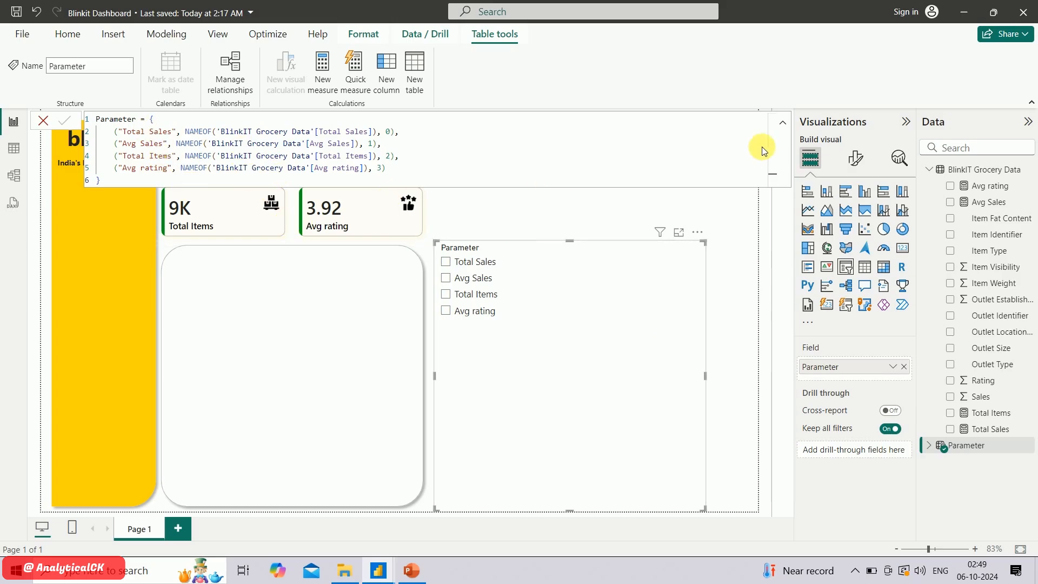
{"action": "left_click", "coordinate": [783, 122]}
{"action": "left_click", "coordinate": [785, 123]}
{"action": "left_click", "coordinate": [784, 122]}
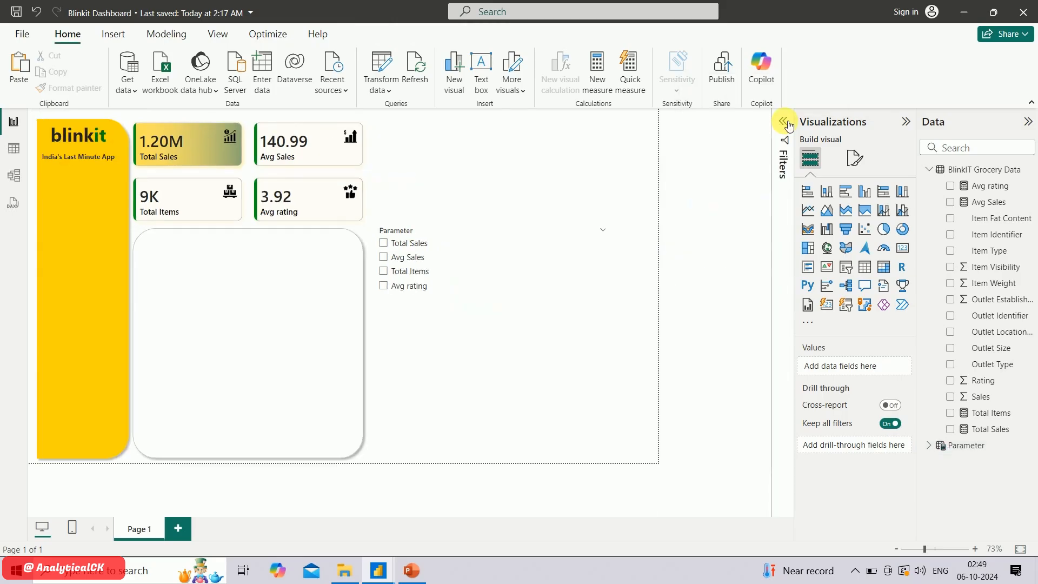
Set the style of the Parameter slicer to Tile
{"action": "left_click", "coordinate": [639, 277]}
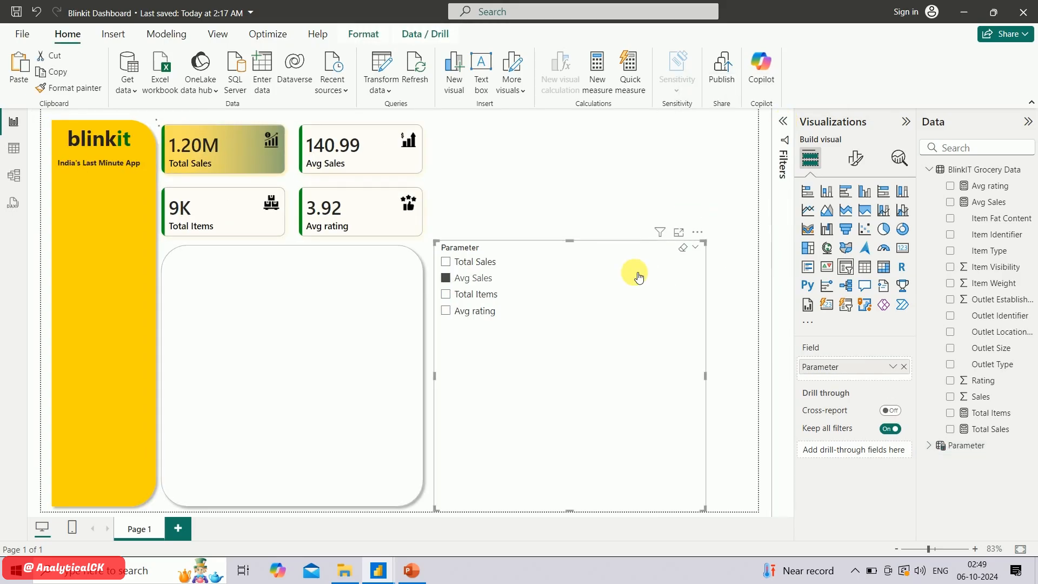
{"action": "left_click", "coordinate": [855, 161]}
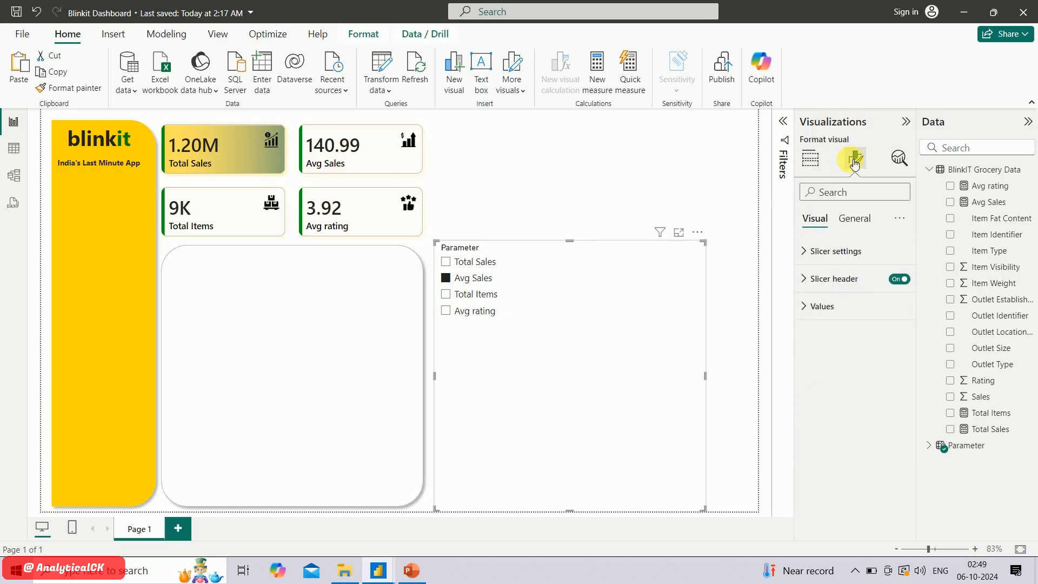
{"action": "left_click", "coordinate": [823, 251]}
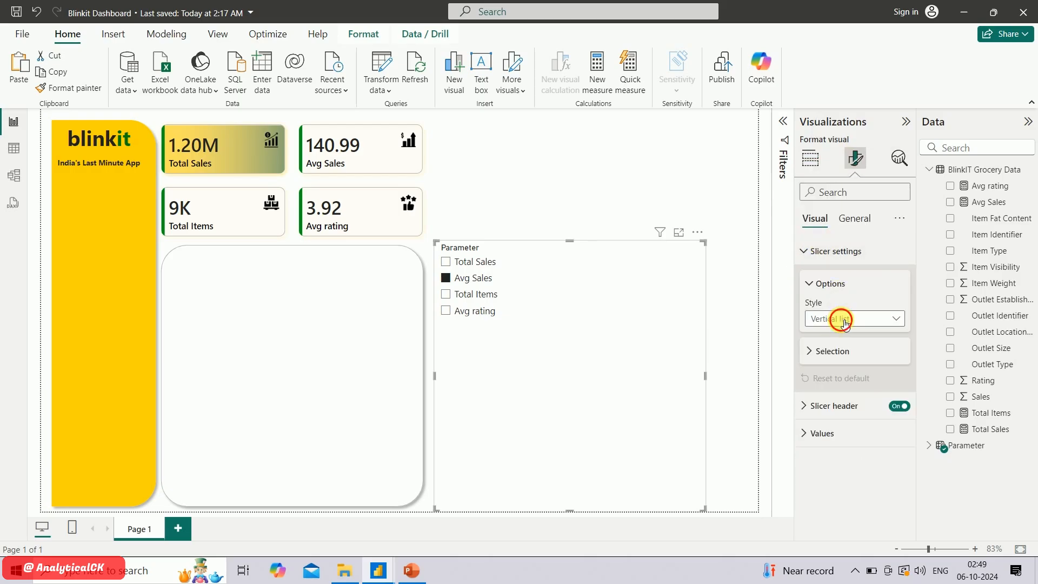
{"action": "left_click", "coordinate": [842, 319]}
{"action": "left_click", "coordinate": [850, 352]}
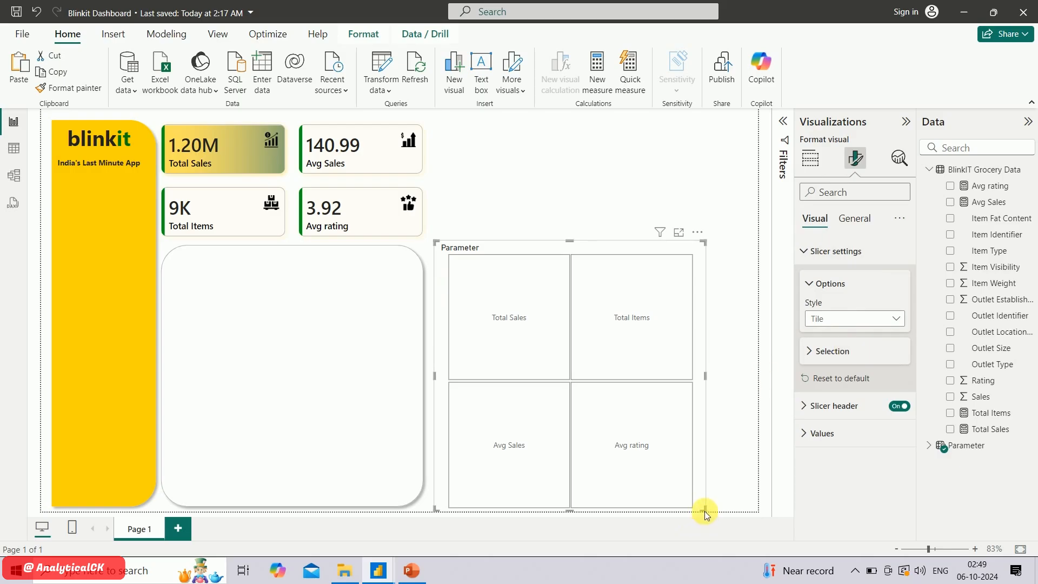
Resize the Parameter slicer into a single row of tiles and place it along the top of the rounded chart panel
{"action": "left_click_drag", "start_coordinate": [707, 511], "coordinate": [896, 271]}
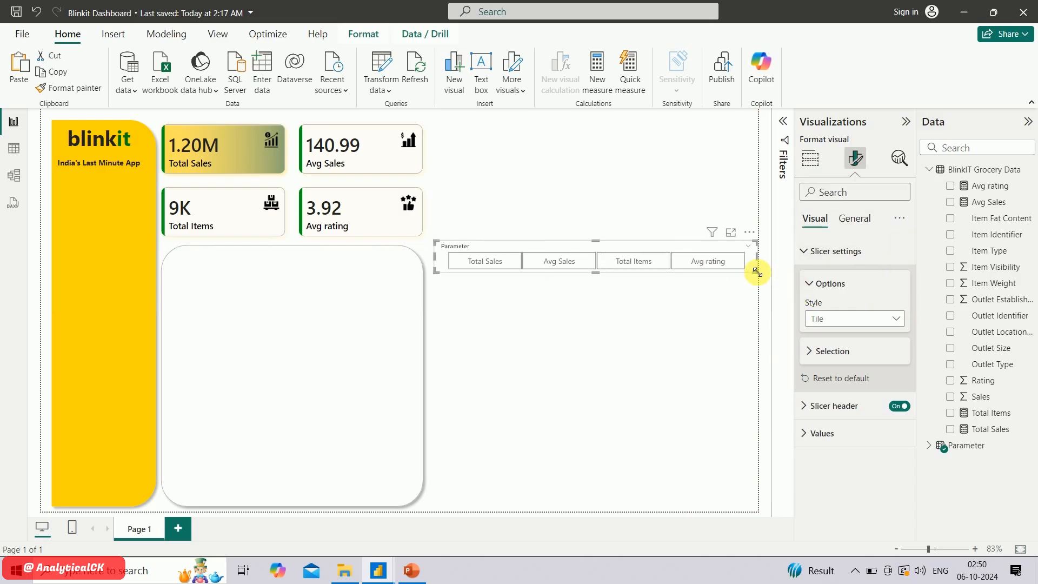
{"action": "left_click_drag", "start_coordinate": [734, 250], "coordinate": [415, 274]}
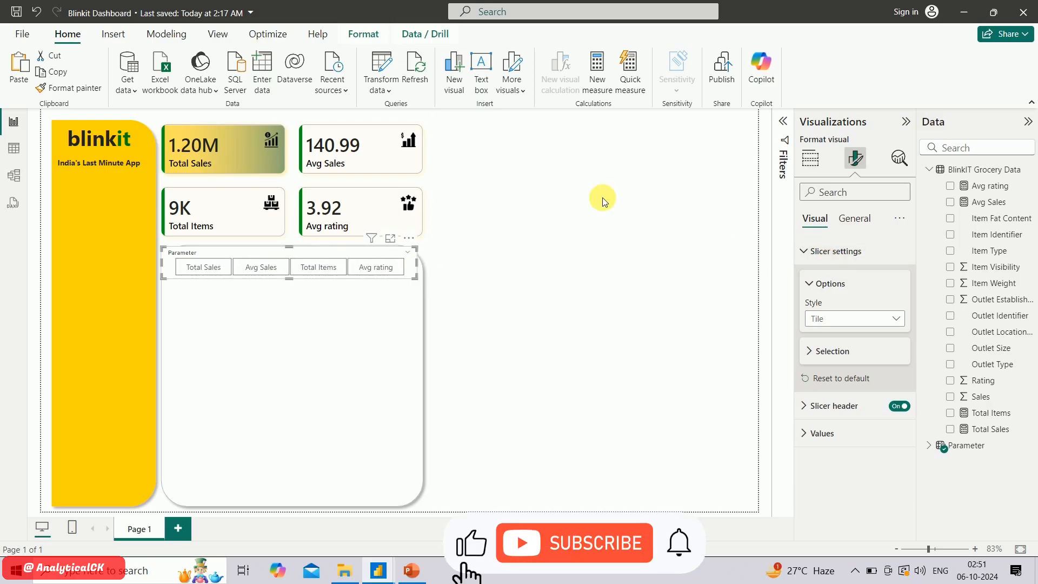
{"action": "left_click", "coordinate": [808, 252]}
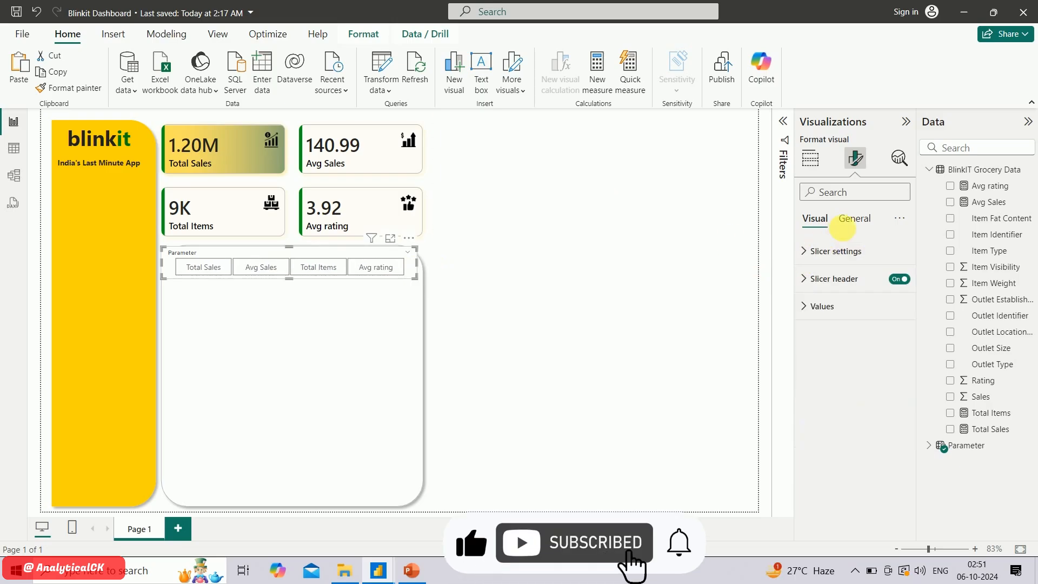
Turn off the slicer header of the Parameter slicer
{"action": "left_click", "coordinate": [854, 226]}
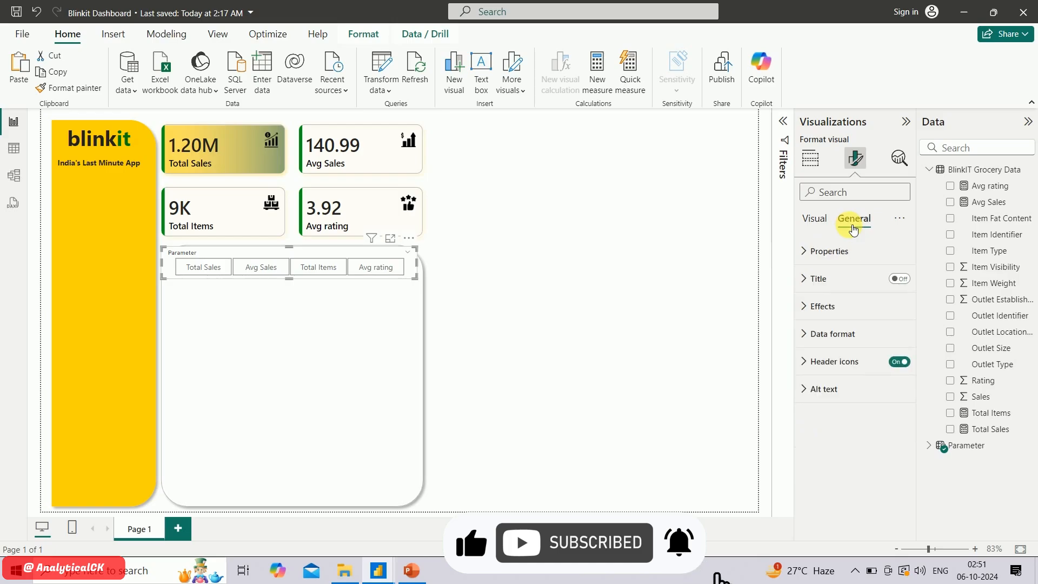
{"action": "left_click", "coordinate": [817, 216]}
{"action": "left_click", "coordinate": [896, 278]}
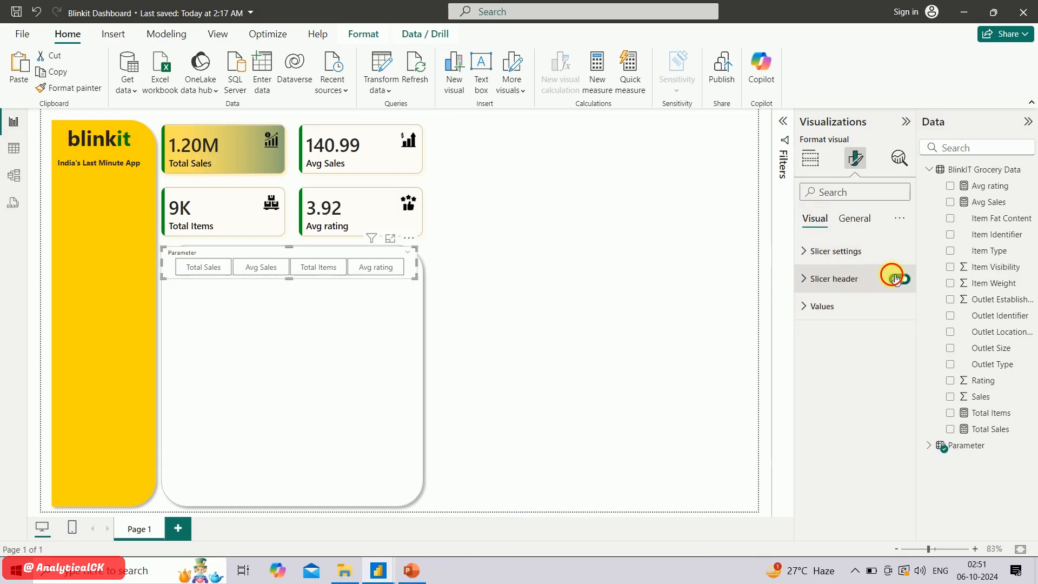
Format the Parameter slicer's values with a heavier Segoe UI font, size 9 and black font color
{"action": "left_click", "coordinate": [819, 319]}
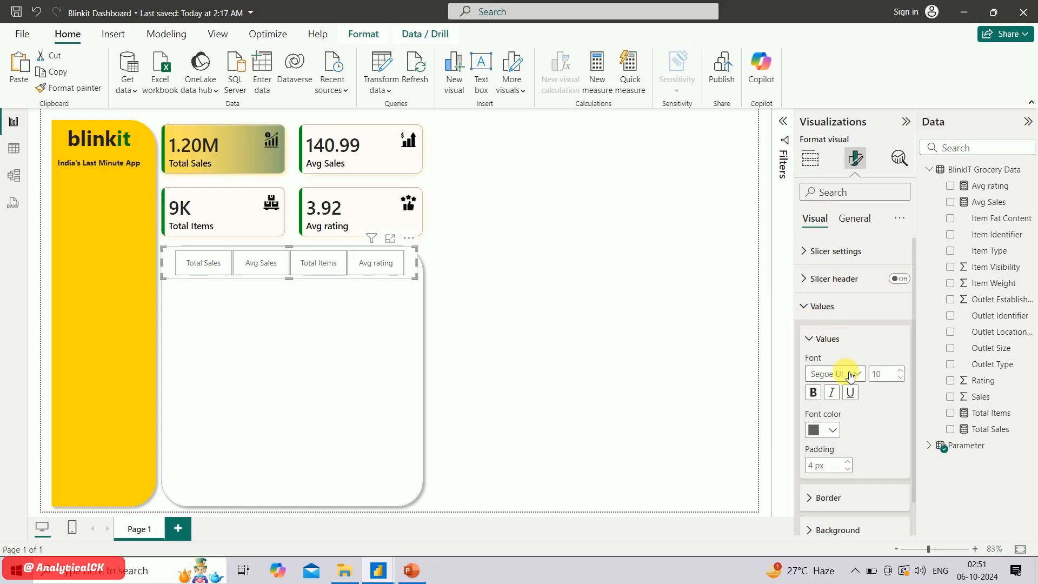
{"action": "left_click", "coordinate": [851, 376]}
{"action": "left_click", "coordinate": [860, 290]}
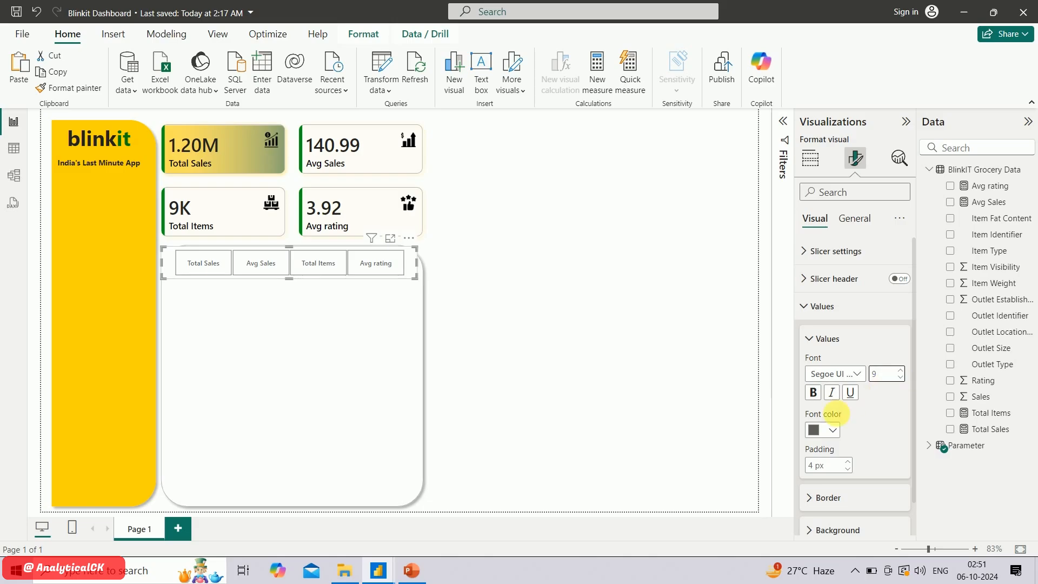
{"action": "left_click", "coordinate": [833, 431]}
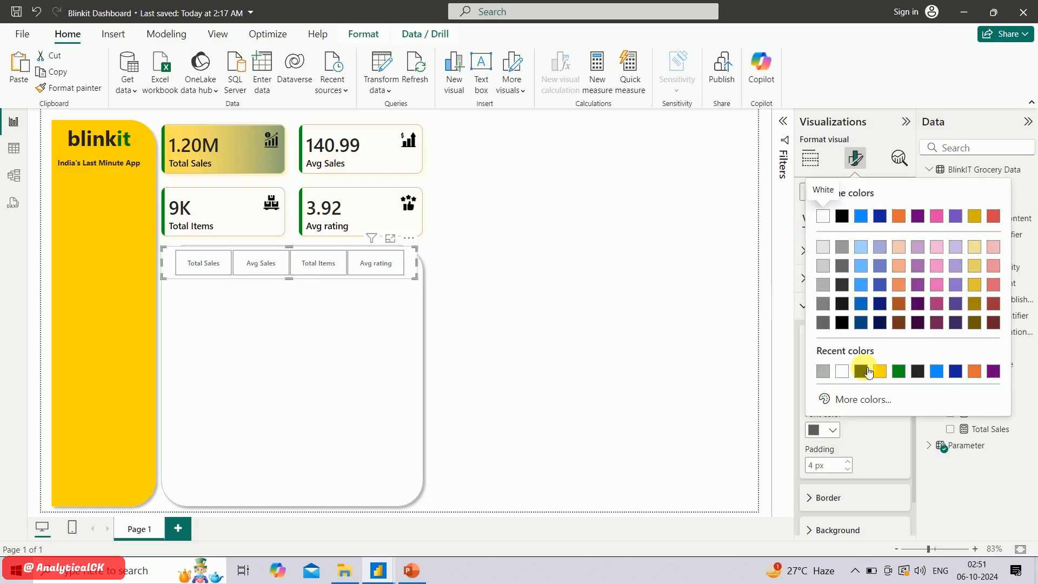
{"action": "left_click", "coordinate": [868, 372]}
Set the background color of the Parameter slicer's values to the recent golden yellow
{"action": "scroll", "coordinate": [867, 427], "scroll_direction": "down", "scroll_amount": 1}
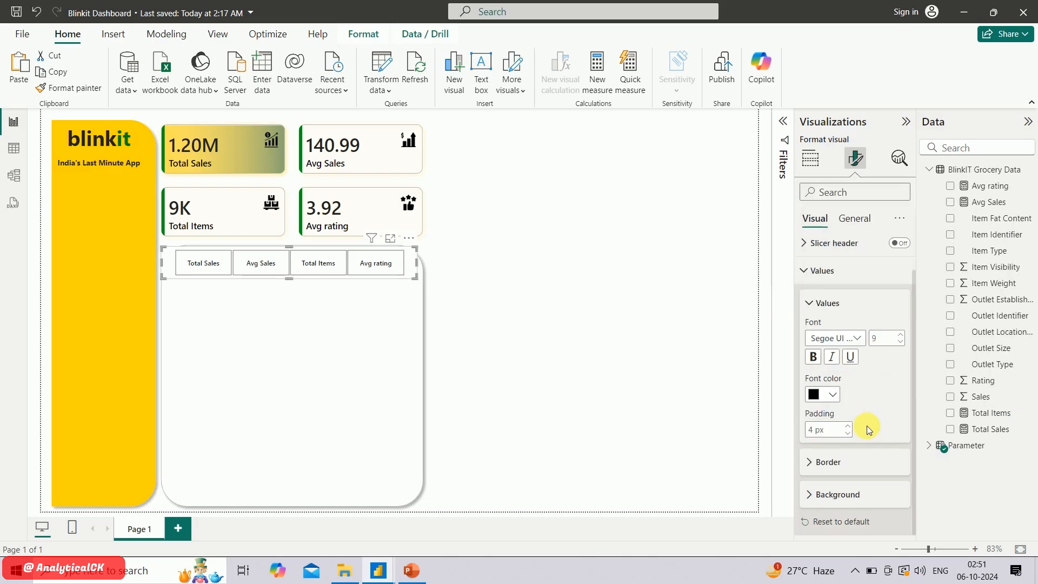
{"action": "left_click", "coordinate": [822, 494]}
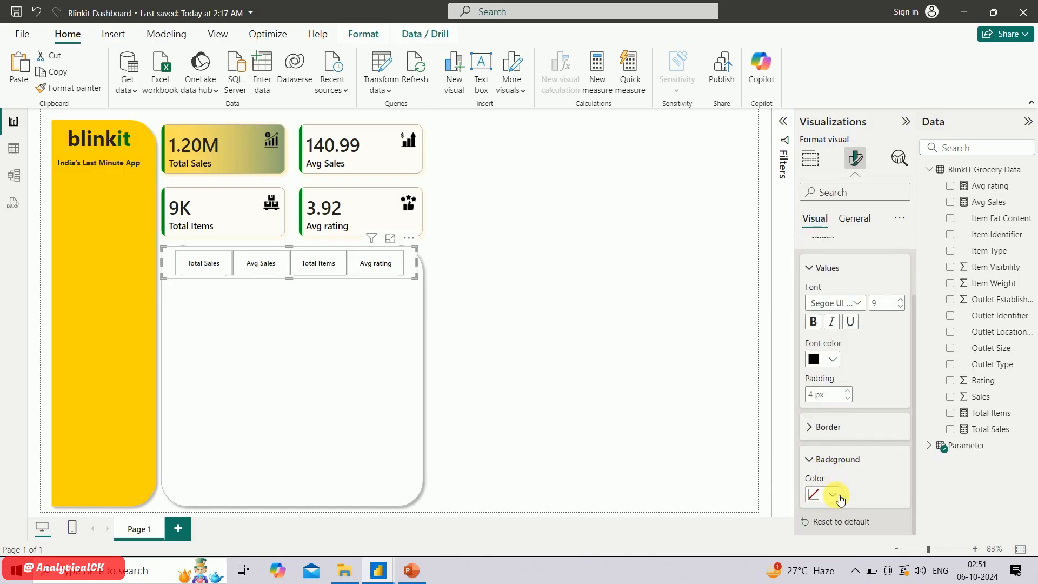
{"action": "left_click", "coordinate": [840, 499]}
{"action": "left_click", "coordinate": [864, 434]}
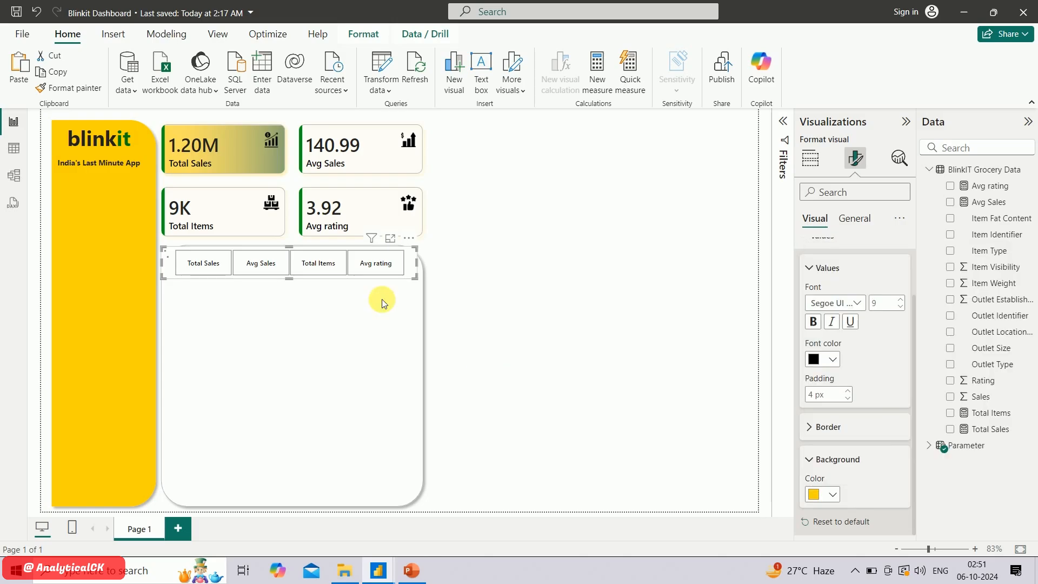
Select the Total Sales tile and shrink the Parameter slicer so it fits inside the rounded panel
{"action": "left_click", "coordinate": [202, 262]}
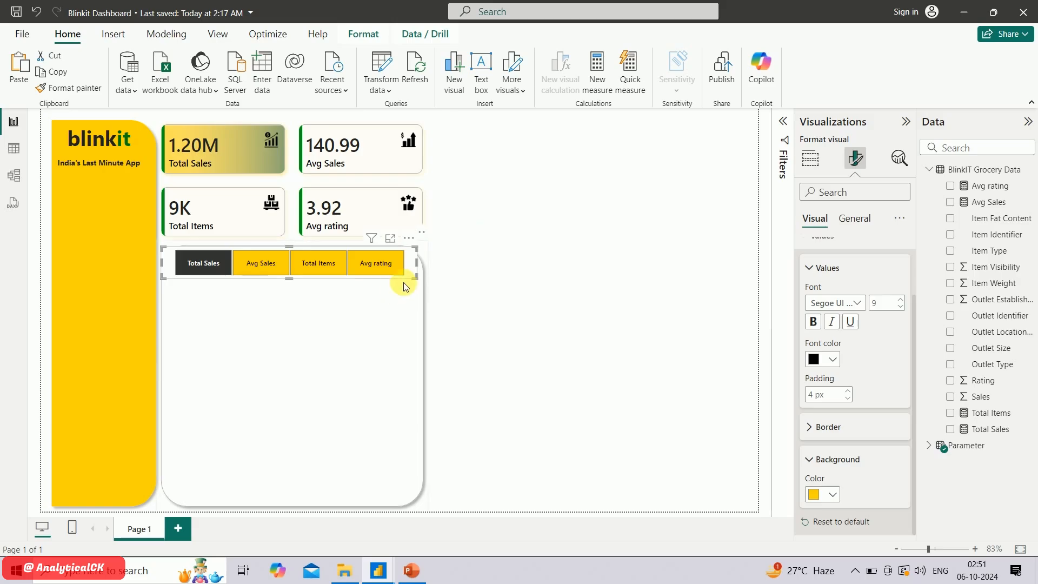
{"action": "left_click_drag", "start_coordinate": [419, 283], "coordinate": [401, 277]}
{"action": "left_click", "coordinate": [541, 222]}
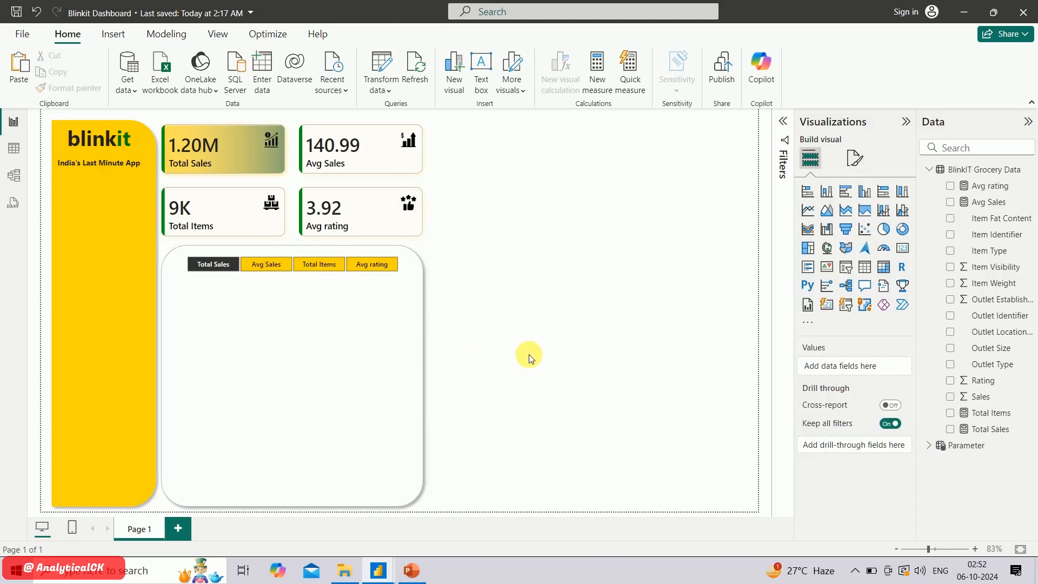
Add a donut chart with Item Fat Content as the legend and the Parameter field as its values
{"action": "left_click", "coordinate": [902, 230]}
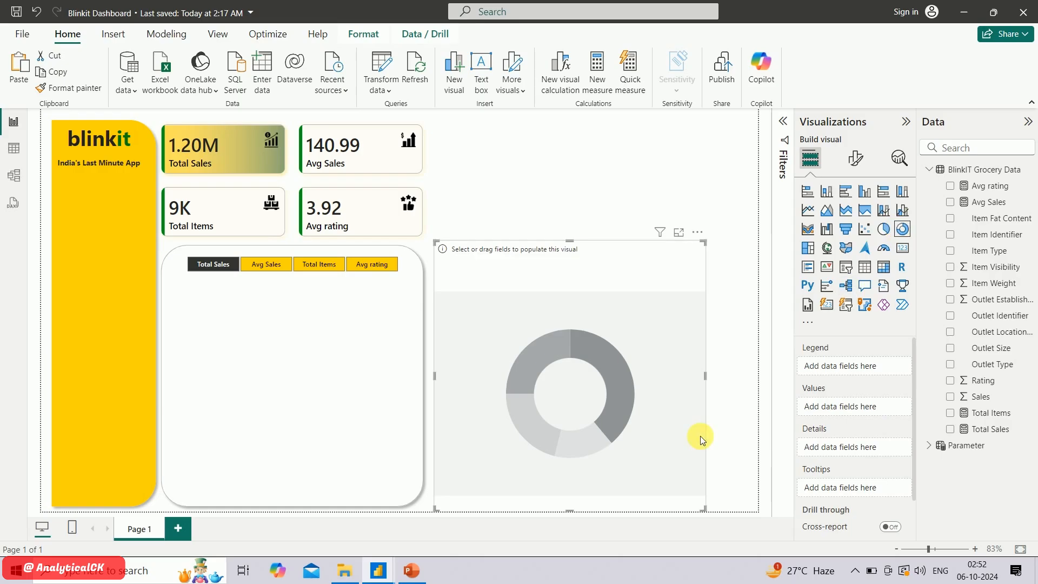
{"action": "left_click", "coordinate": [411, 572]}
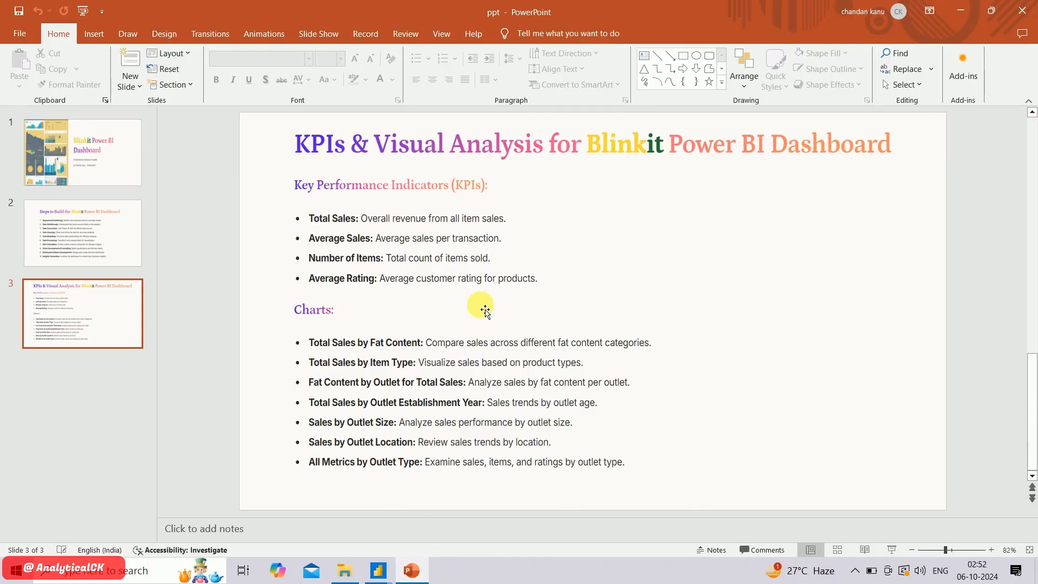
{"action": "key", "text": "alt+Tab"}
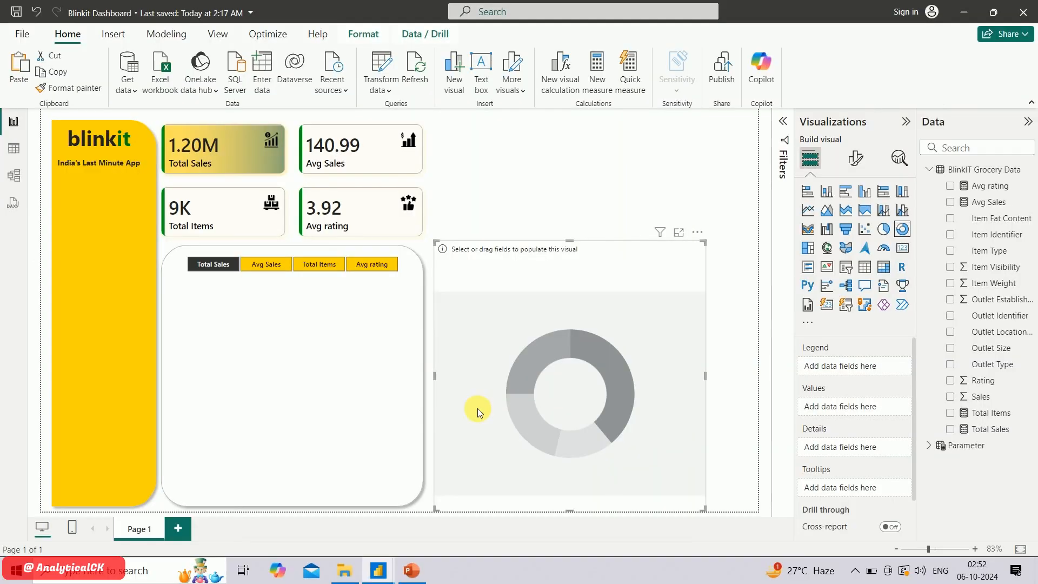
{"action": "left_click", "coordinate": [953, 220]}
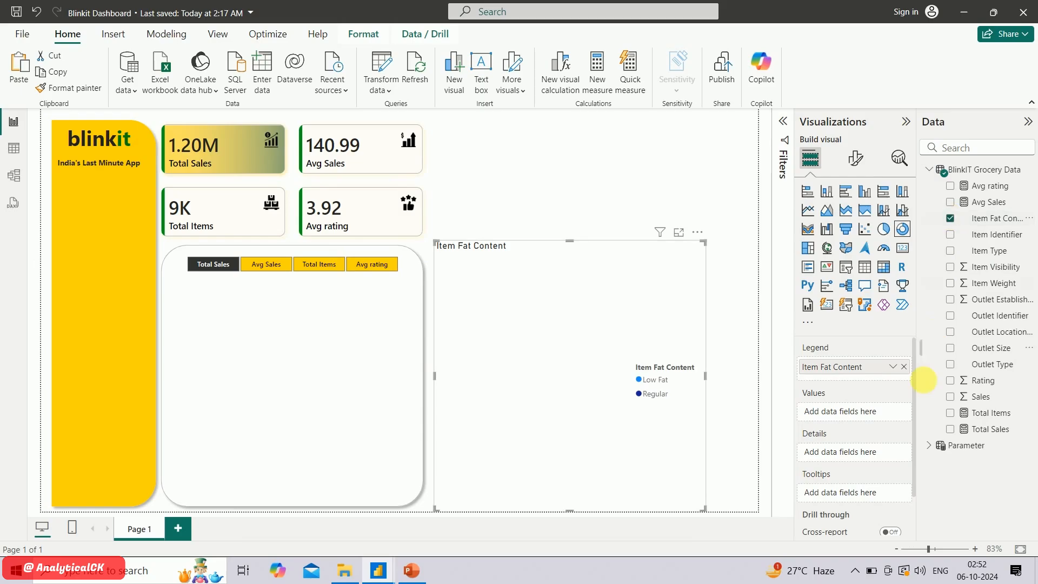
{"action": "left_click", "coordinate": [937, 452]}
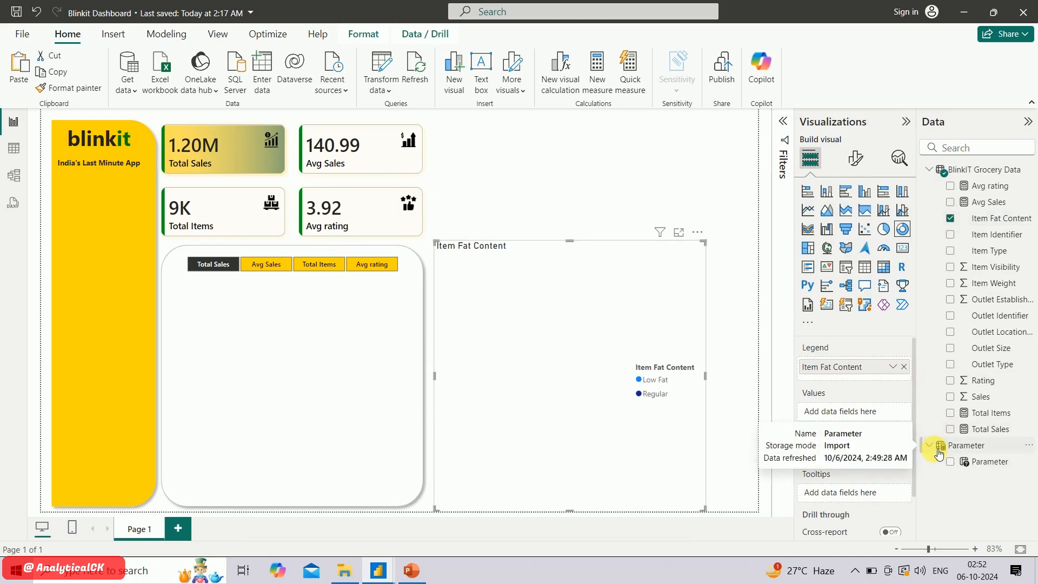
{"action": "left_click", "coordinate": [951, 463]}
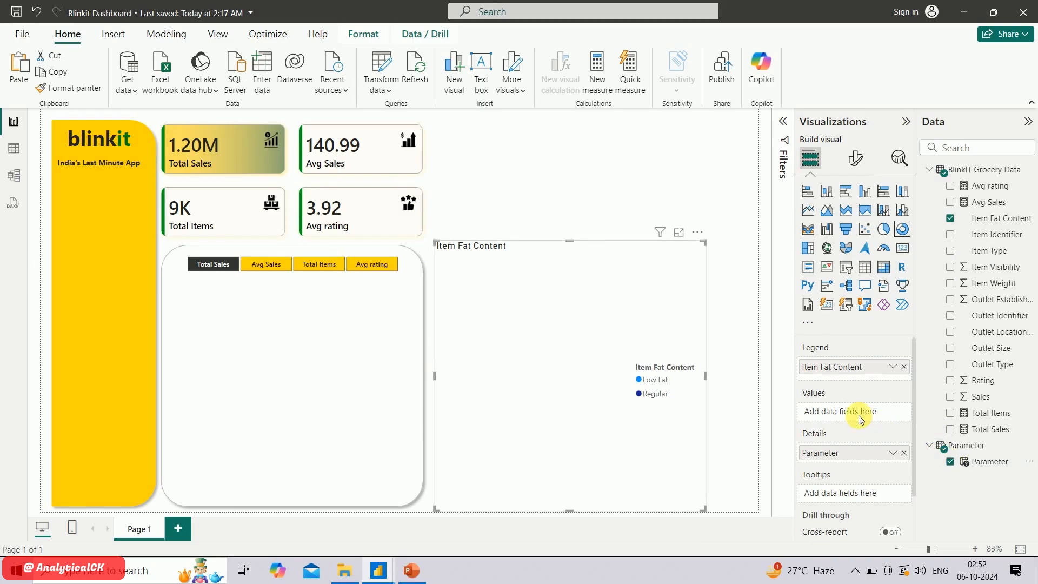
{"action": "left_click_drag", "start_coordinate": [855, 452], "coordinate": [855, 412]}
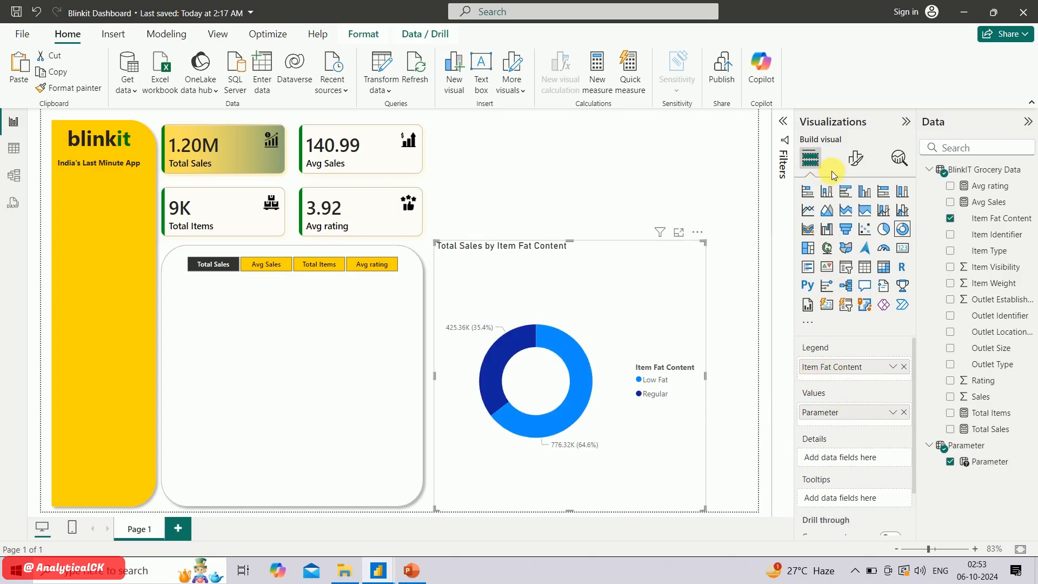
Color the donut chart's Low Fat slice golden yellow and its Regular slice green
{"action": "left_click", "coordinate": [850, 161]}
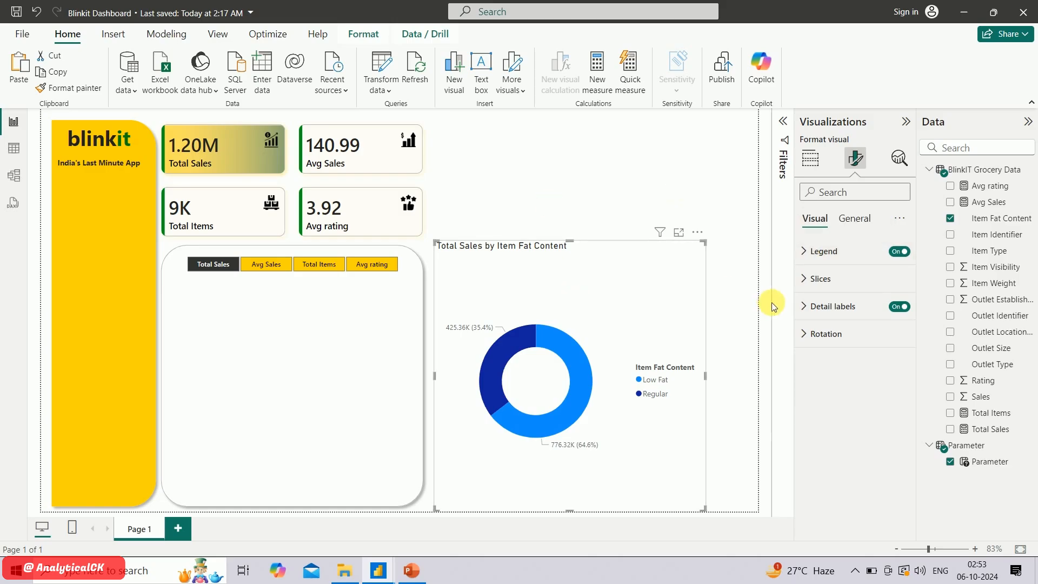
{"action": "left_click", "coordinate": [812, 277]}
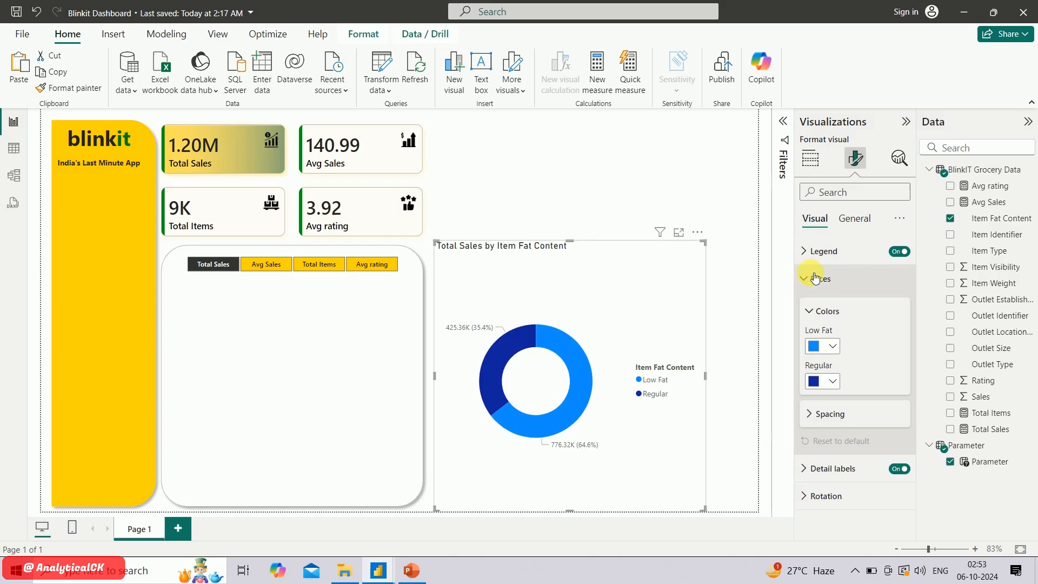
{"action": "left_click", "coordinate": [837, 352]}
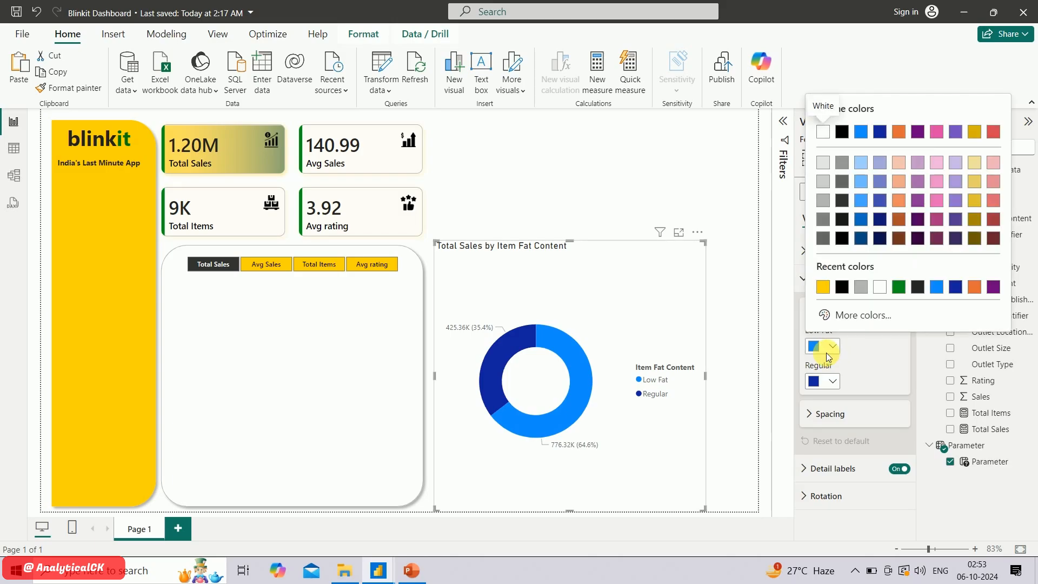
{"action": "left_click", "coordinate": [975, 201]}
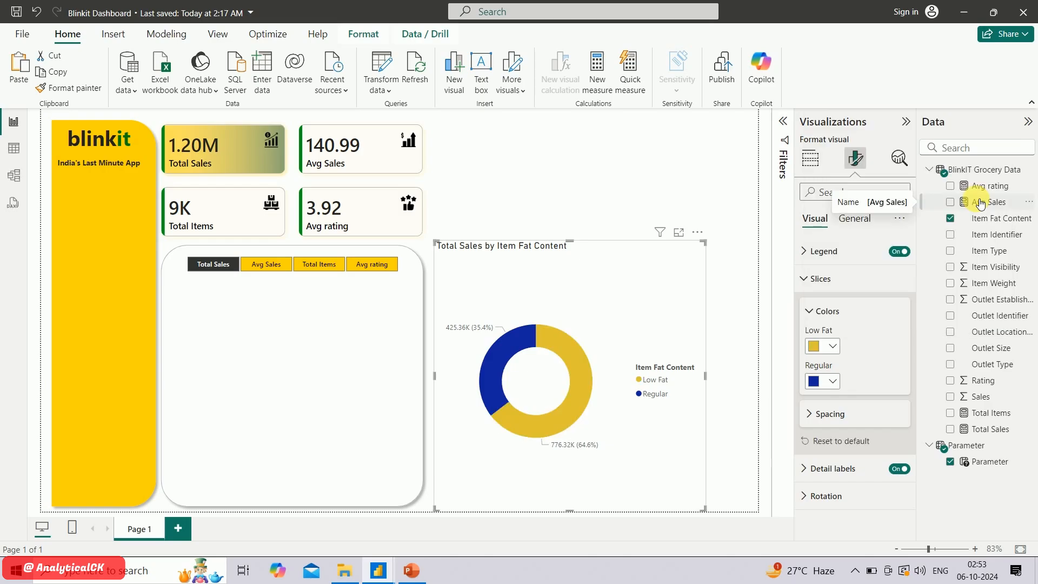
{"action": "left_click", "coordinate": [832, 383]}
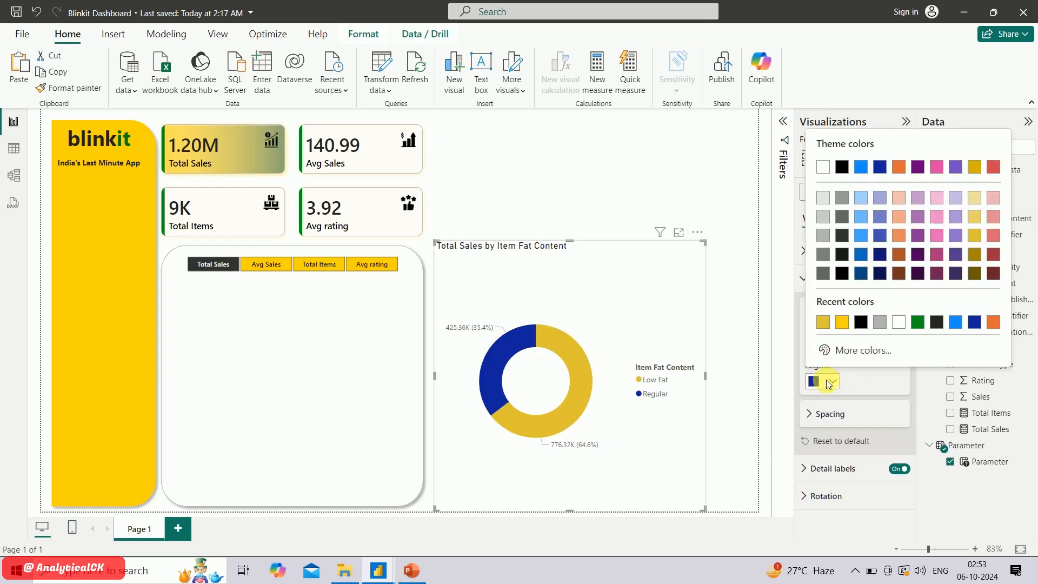
{"action": "left_click", "coordinate": [917, 323]}
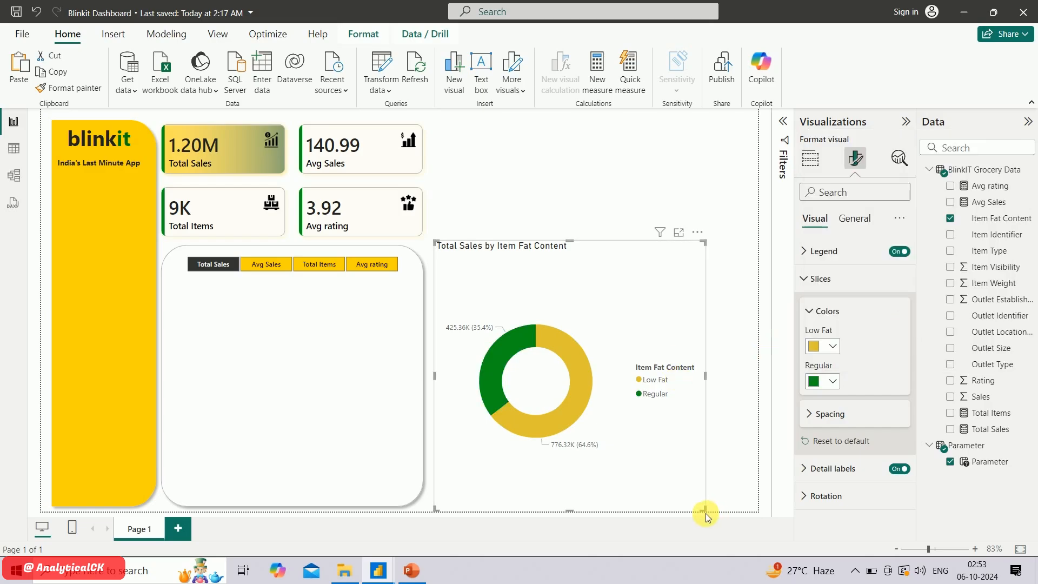
Make the donut chart smaller and change its title text to FAT CONTENT
{"action": "left_click_drag", "start_coordinate": [707, 511], "coordinate": [682, 394]}
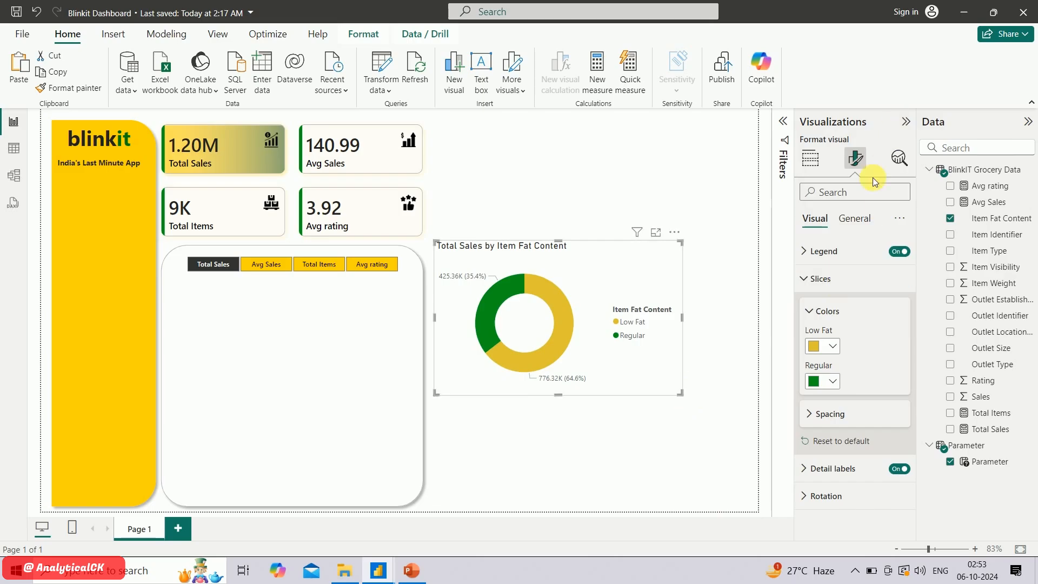
{"action": "left_click", "coordinate": [853, 218]}
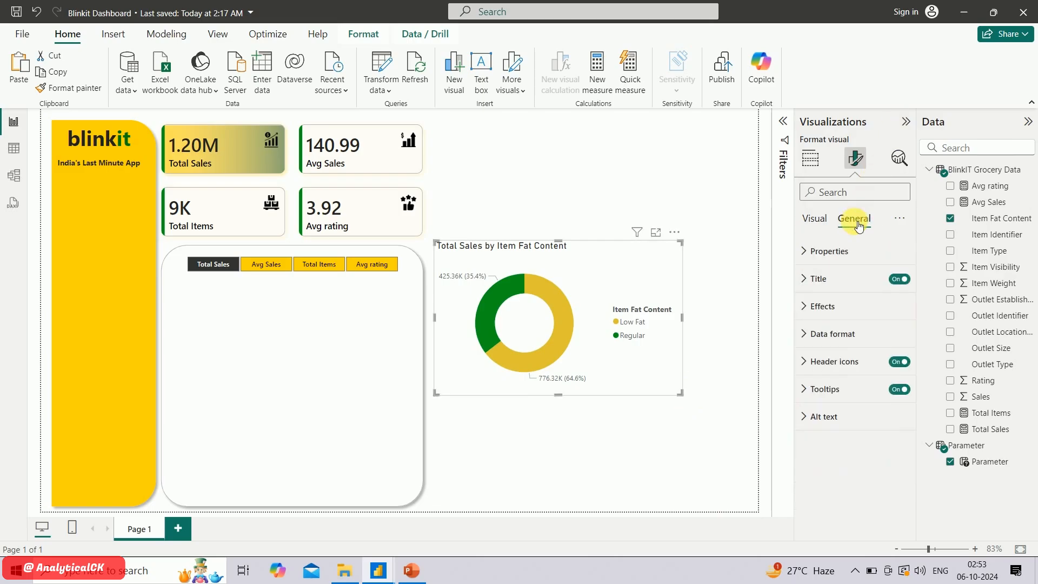
{"action": "left_click", "coordinate": [828, 283]}
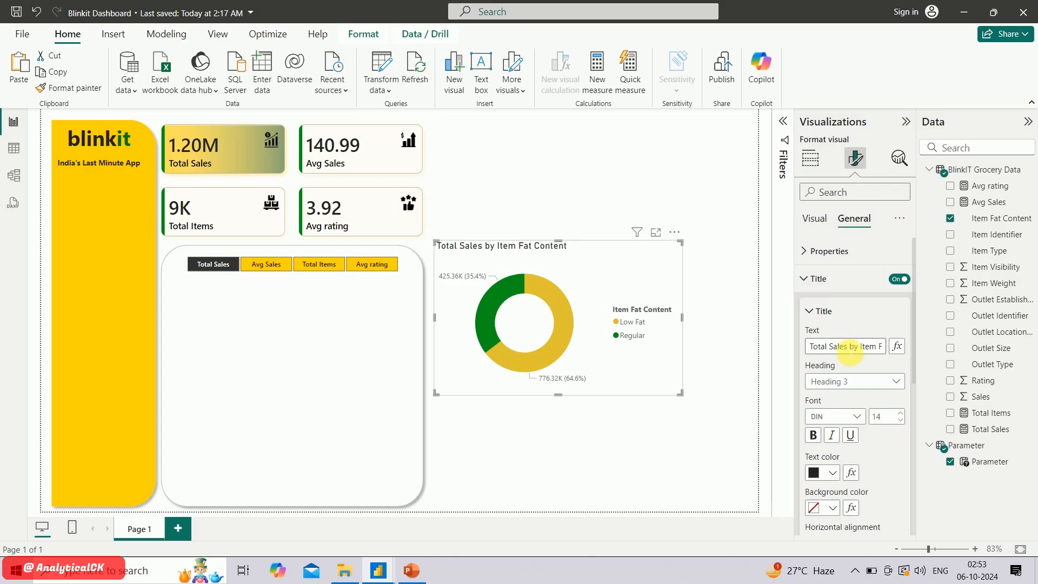
{"action": "left_click", "coordinate": [850, 346]}
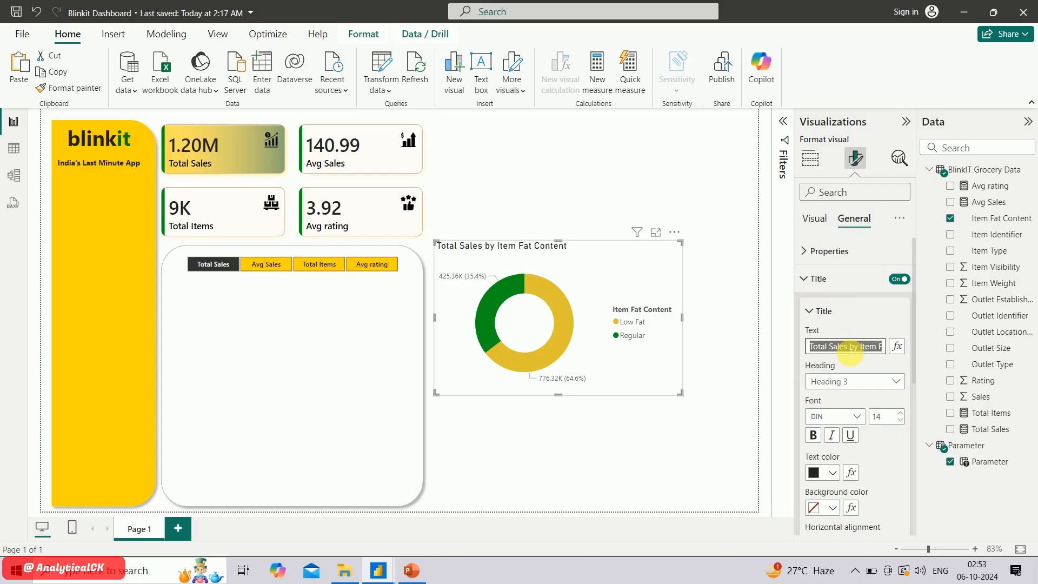
{"action": "type", "text": "FAT CONTENT"}
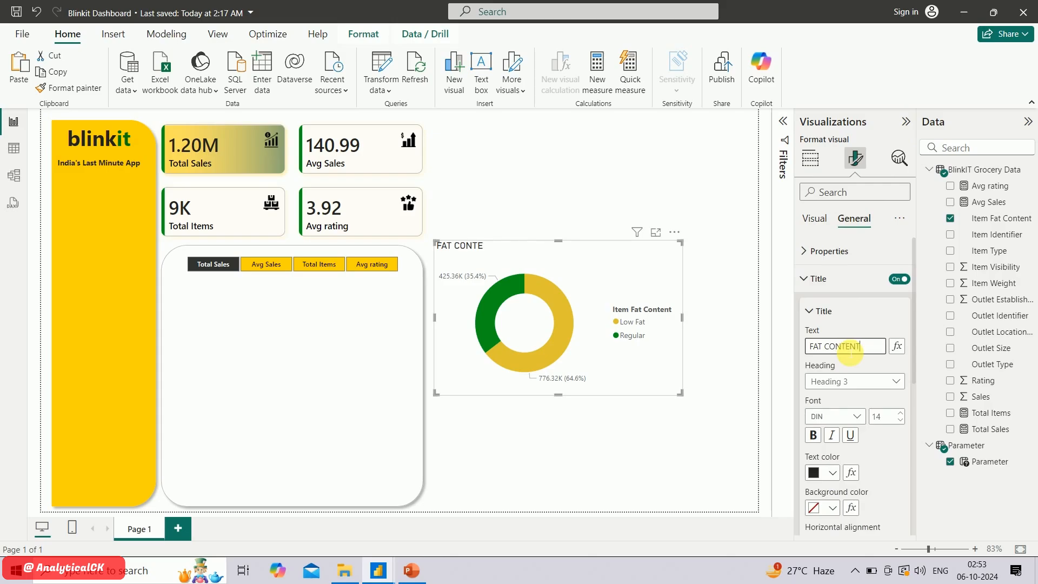
Set the donut chart's legend position to Top left and turn off the legend title
{"action": "left_click", "coordinate": [814, 230]}
{"action": "left_click", "coordinate": [813, 276]}
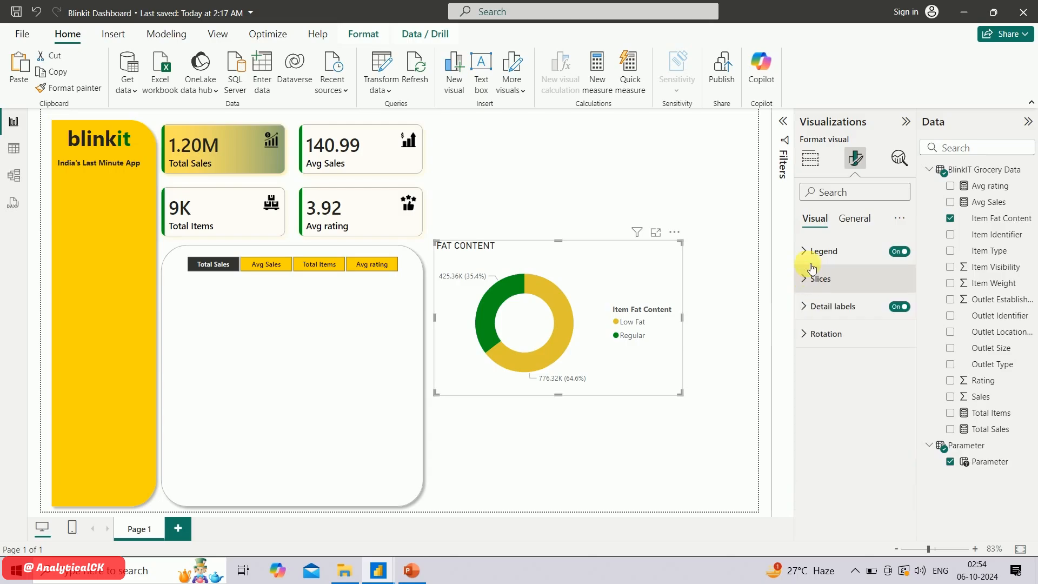
{"action": "left_click", "coordinate": [811, 260]}
{"action": "left_click", "coordinate": [836, 319]}
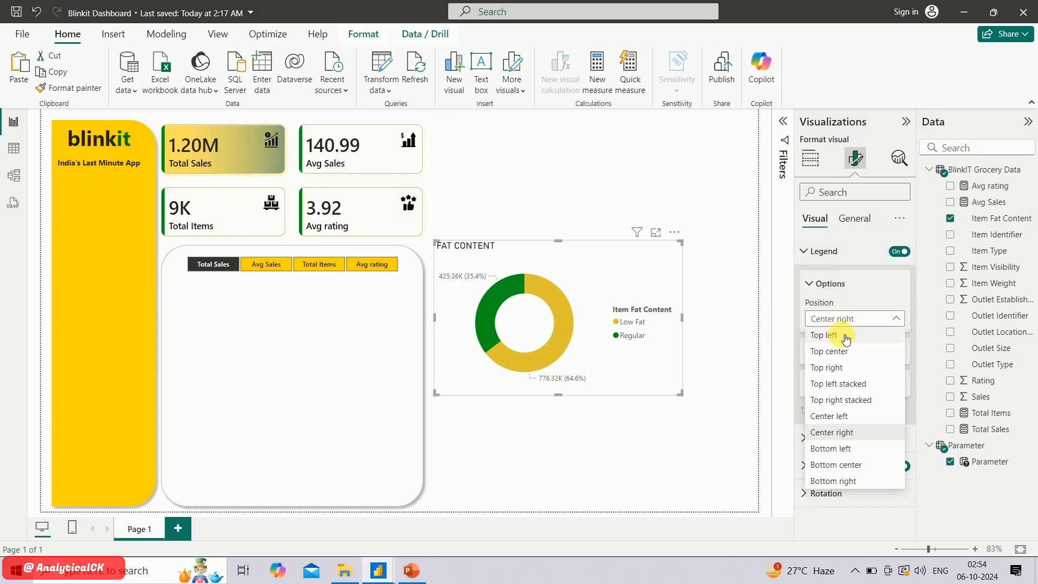
{"action": "left_click", "coordinate": [843, 336]}
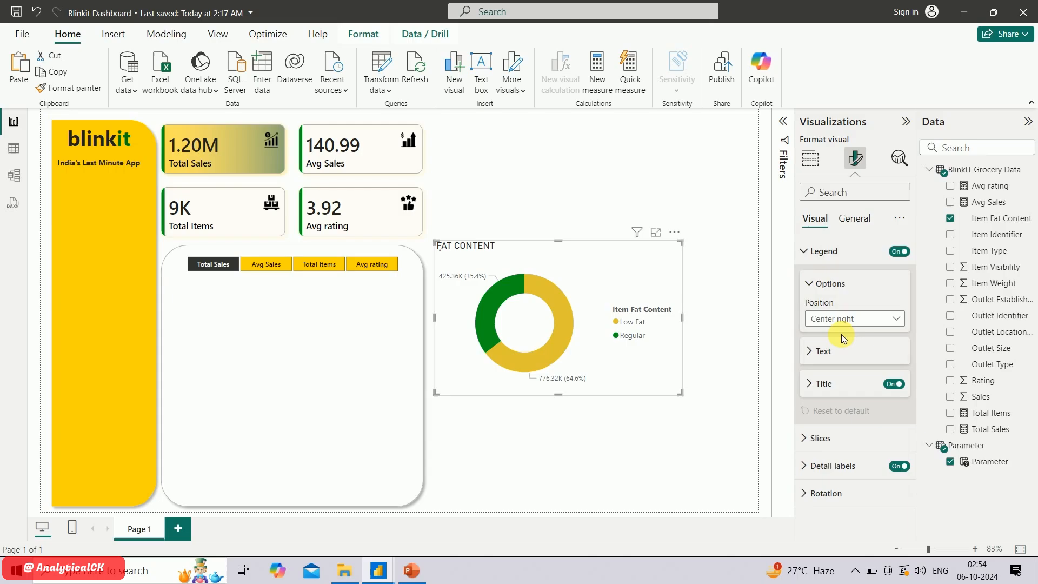
{"action": "left_click", "coordinate": [895, 384]}
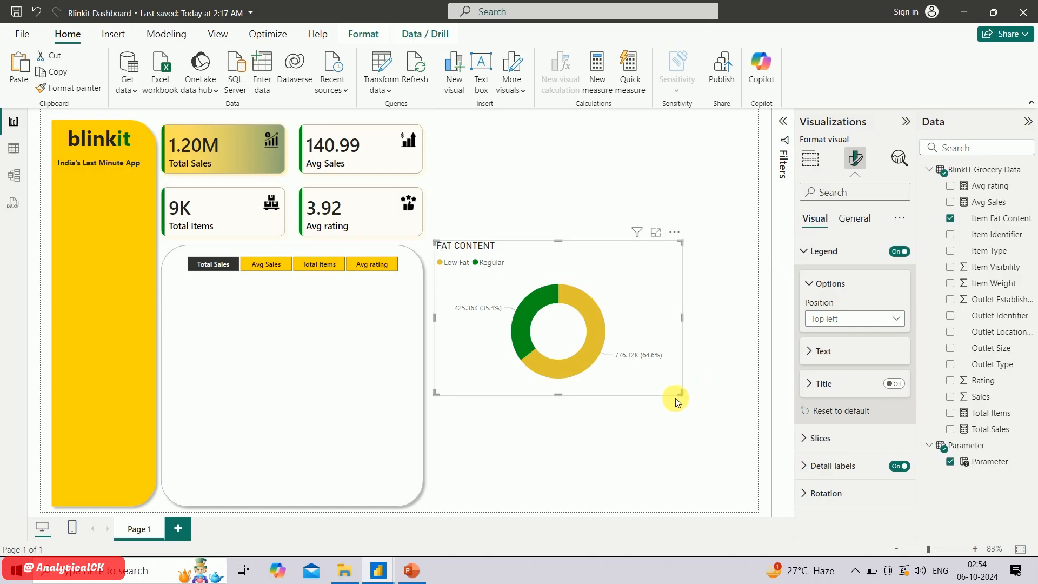
Set the donut chart's detail label values to the Segoe UI Semibold font and color them black
{"action": "left_click", "coordinate": [807, 251]}
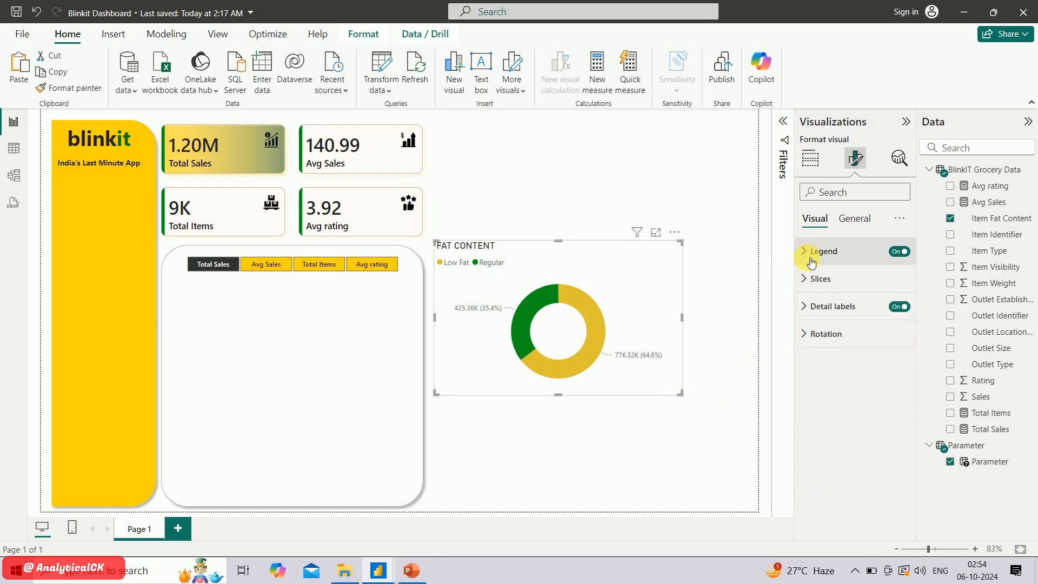
{"action": "left_click", "coordinate": [811, 306]}
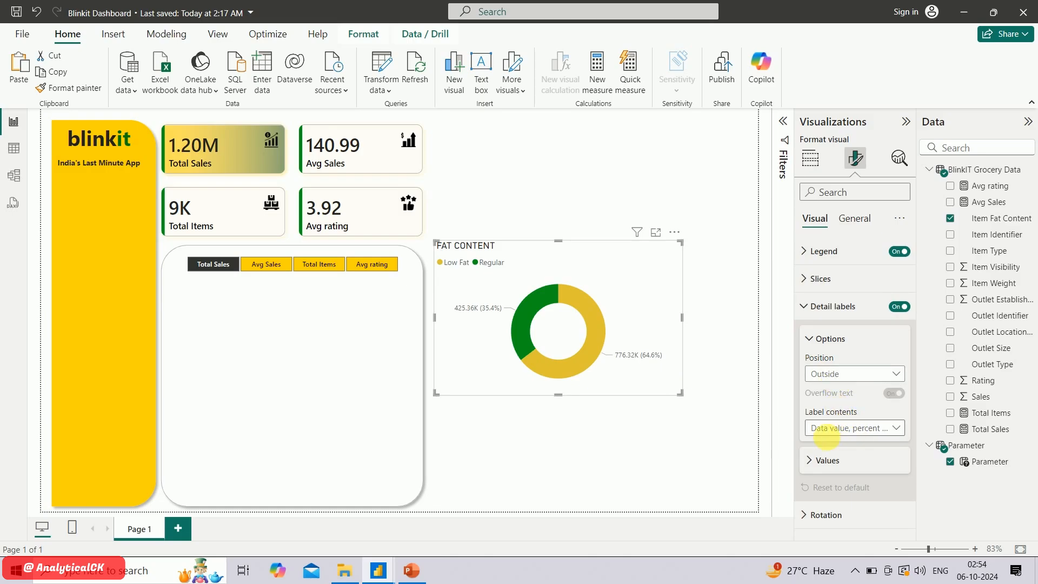
{"action": "left_click", "coordinate": [869, 466]}
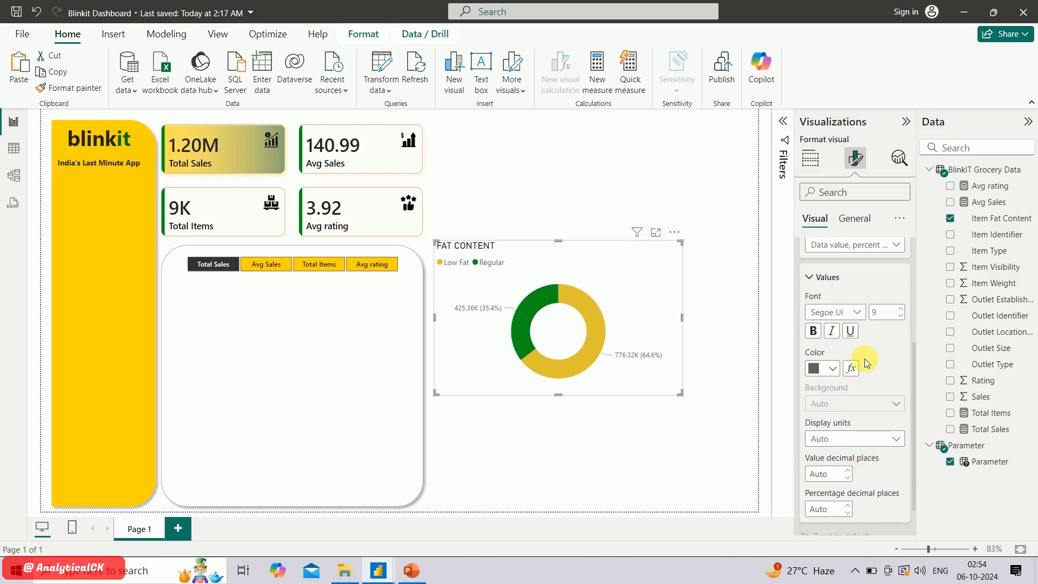
{"action": "left_click", "coordinate": [857, 313]}
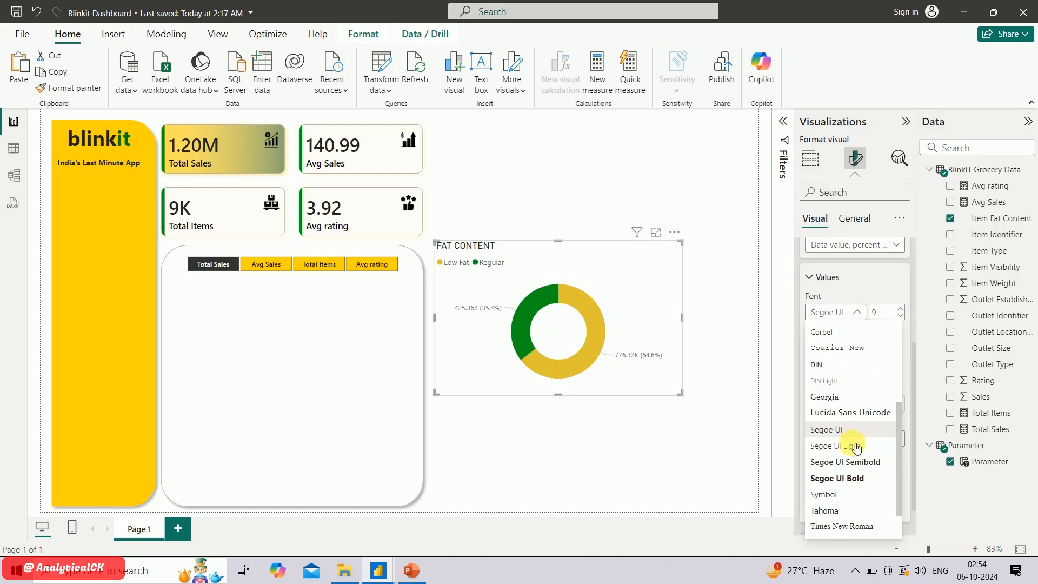
{"action": "left_click", "coordinate": [856, 464]}
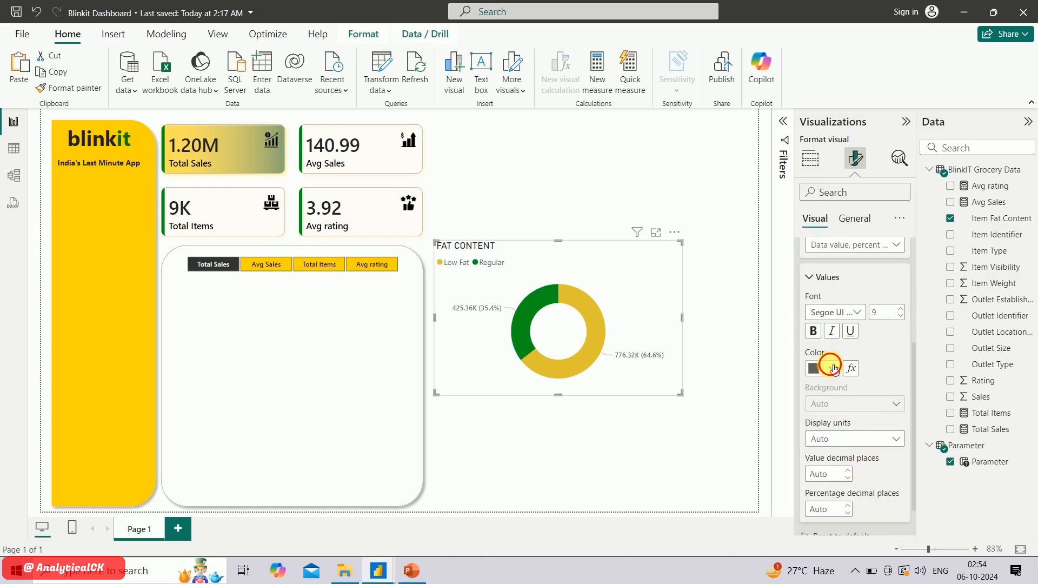
{"action": "left_click", "coordinate": [823, 368]}
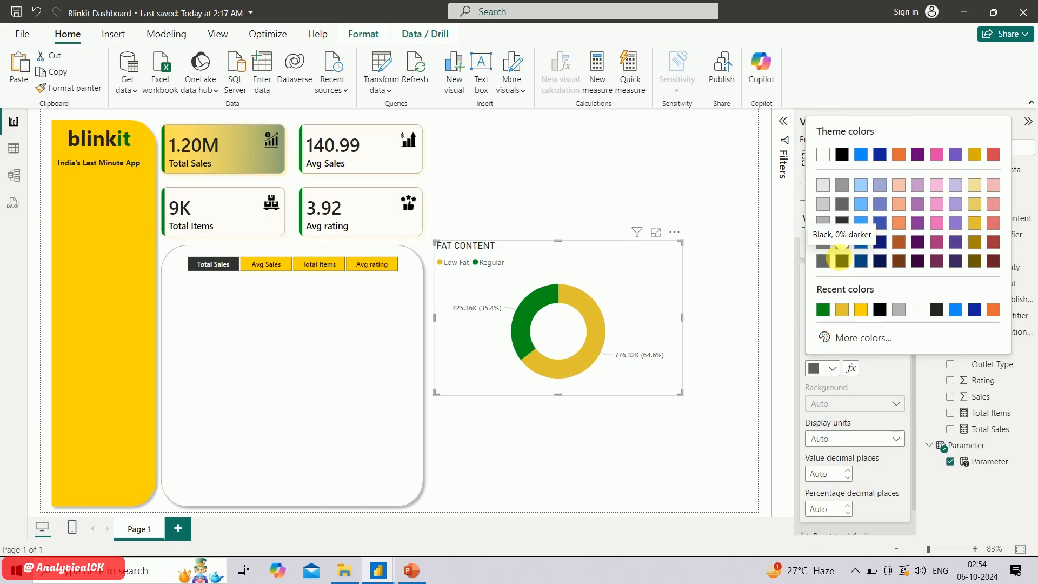
{"action": "left_click", "coordinate": [842, 261]}
Shrink the FAT CONTENT donut chart and place it inside the rounded panel, just below the Total Sales and Avg Sales tiles
{"action": "left_click_drag", "start_coordinate": [687, 400], "coordinate": [276, 385]}
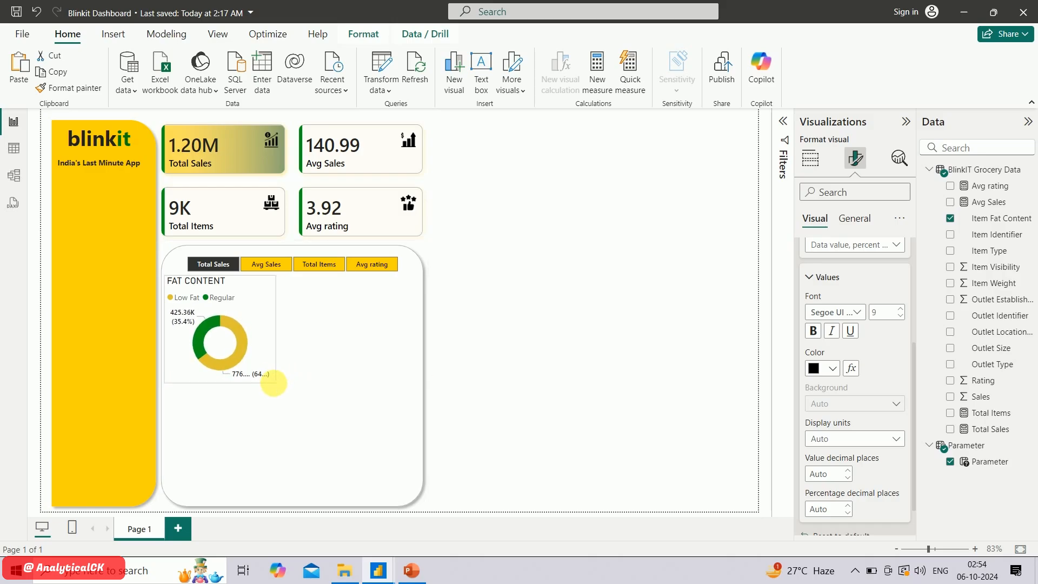
{"action": "left_click", "coordinate": [469, 329]}
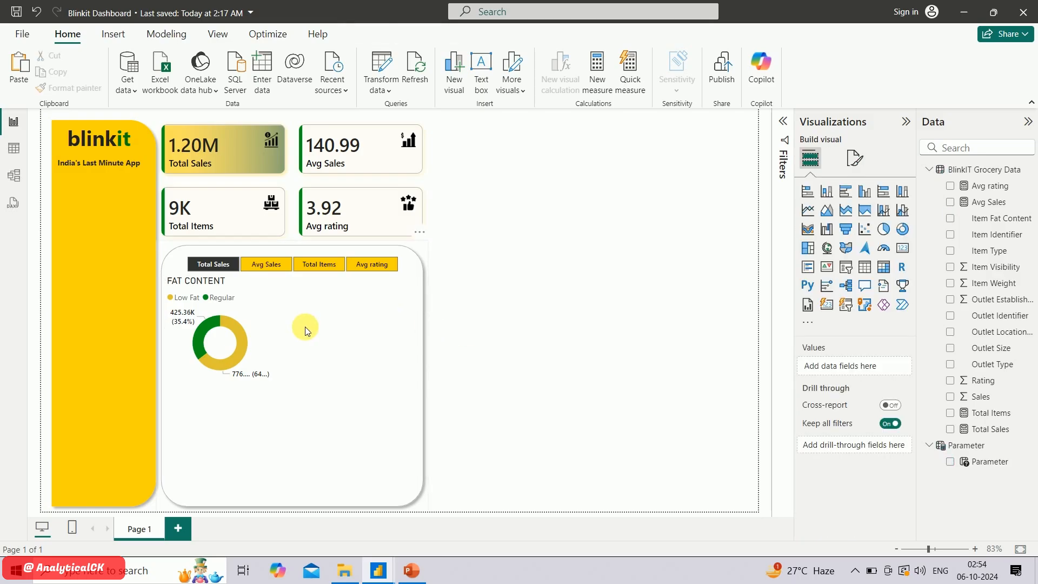
Check the planned charts on the PowerPoint KPI slide, and back in Power BI add a trial multi-row card and delete it
{"action": "left_click", "coordinate": [412, 570]}
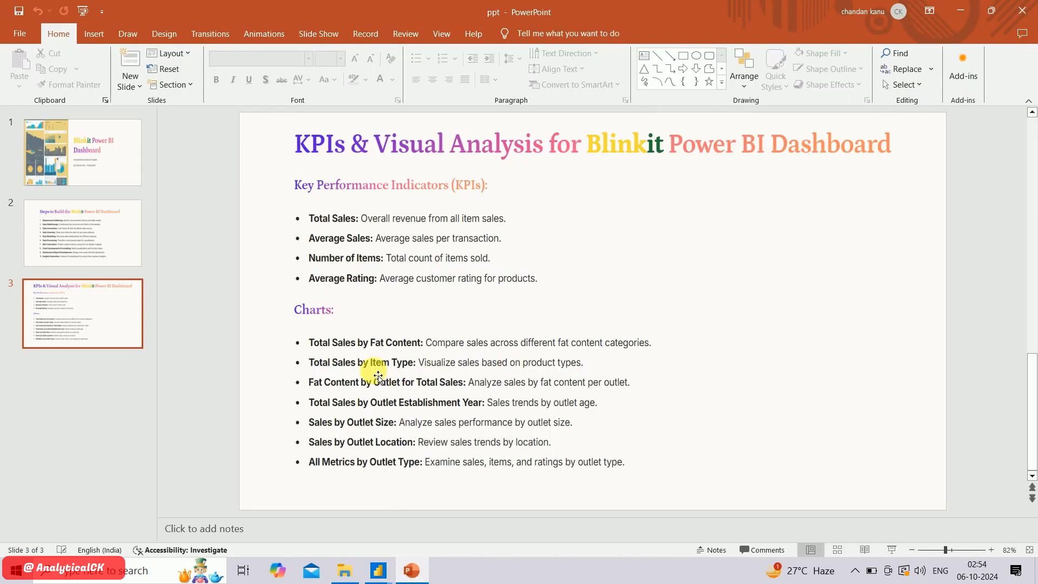
{"action": "key", "text": "alt+Tab"}
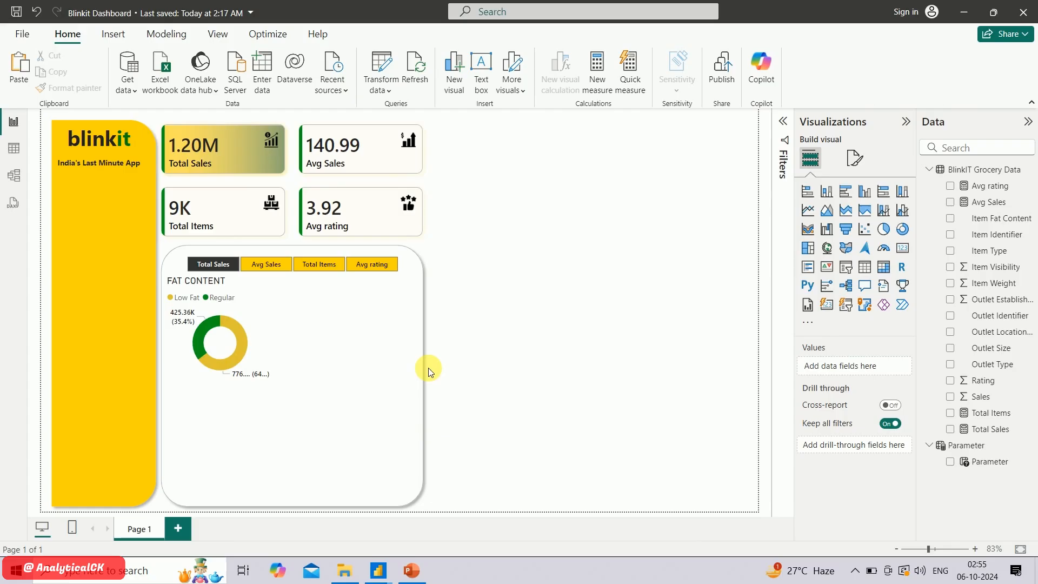
{"action": "left_click", "coordinate": [817, 263]}
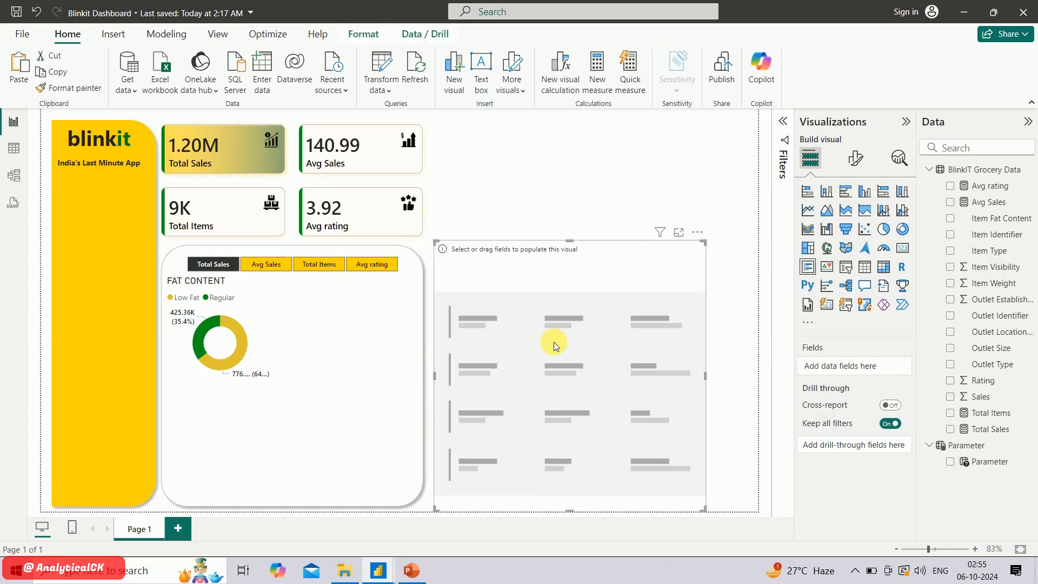
{"action": "key", "text": "Delete"}
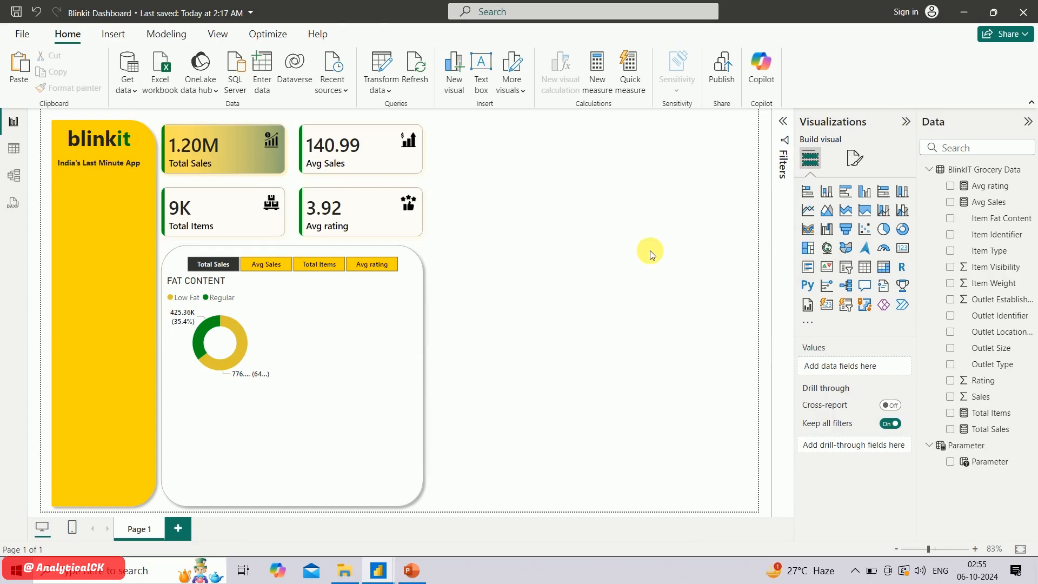
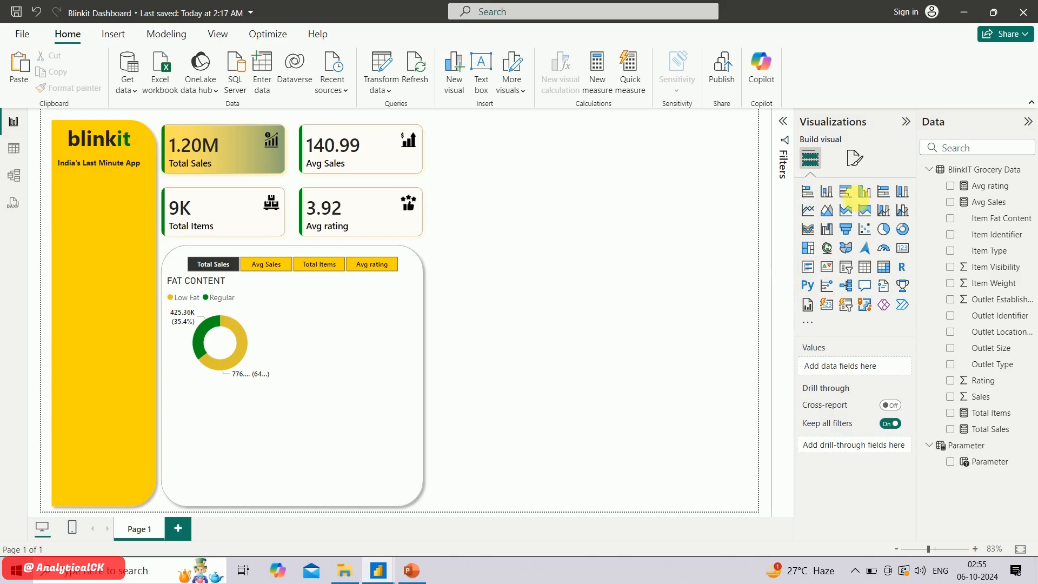
Add a clustered bar chart with Outlet Location Type on the Y-axis, Parameter on the X-axis and Item Fat Content as the legend
{"action": "left_click", "coordinate": [847, 192]}
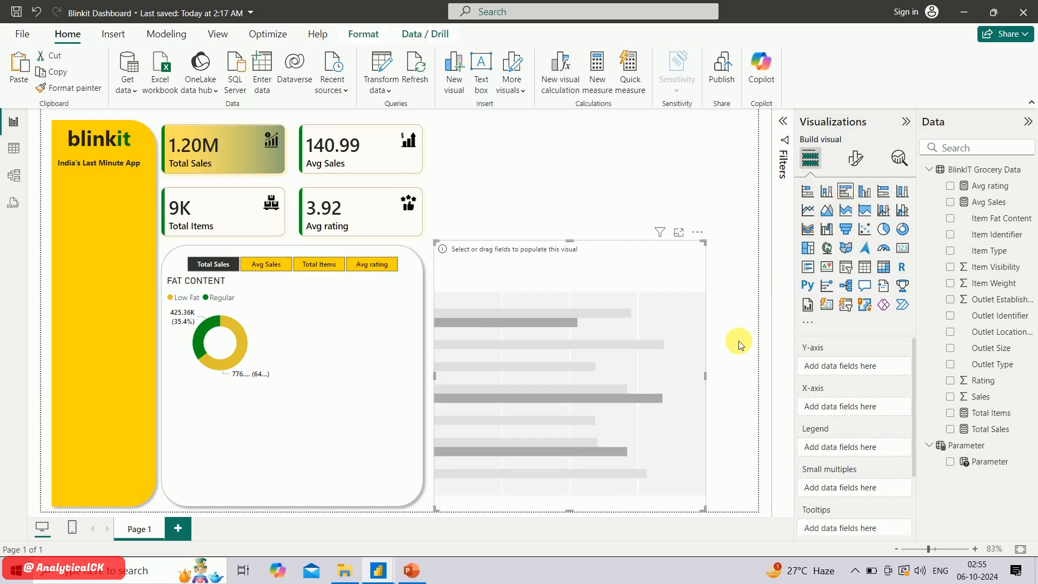
{"action": "left_click", "coordinate": [953, 222]}
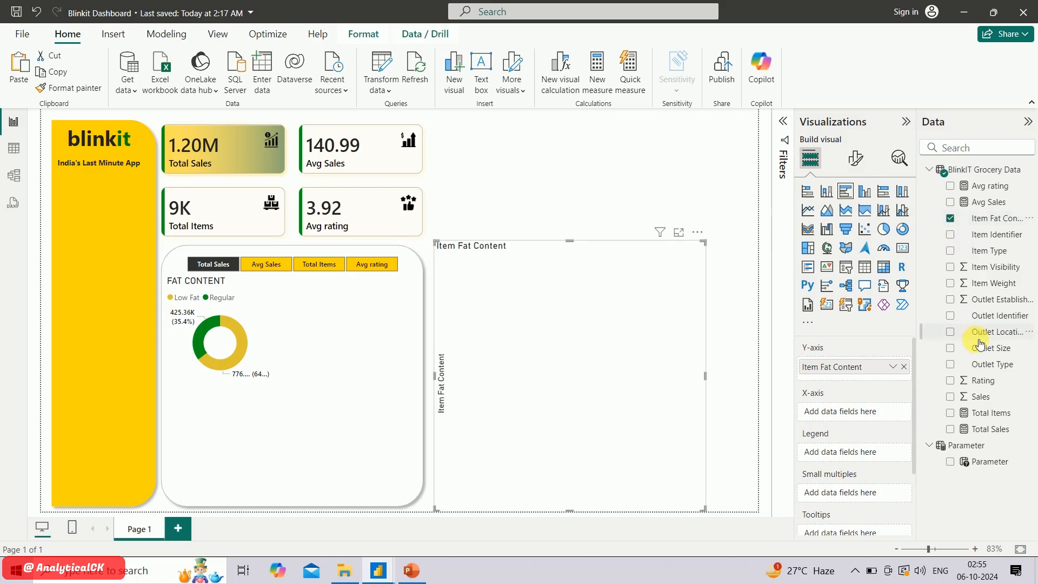
{"action": "left_click", "coordinate": [952, 333]}
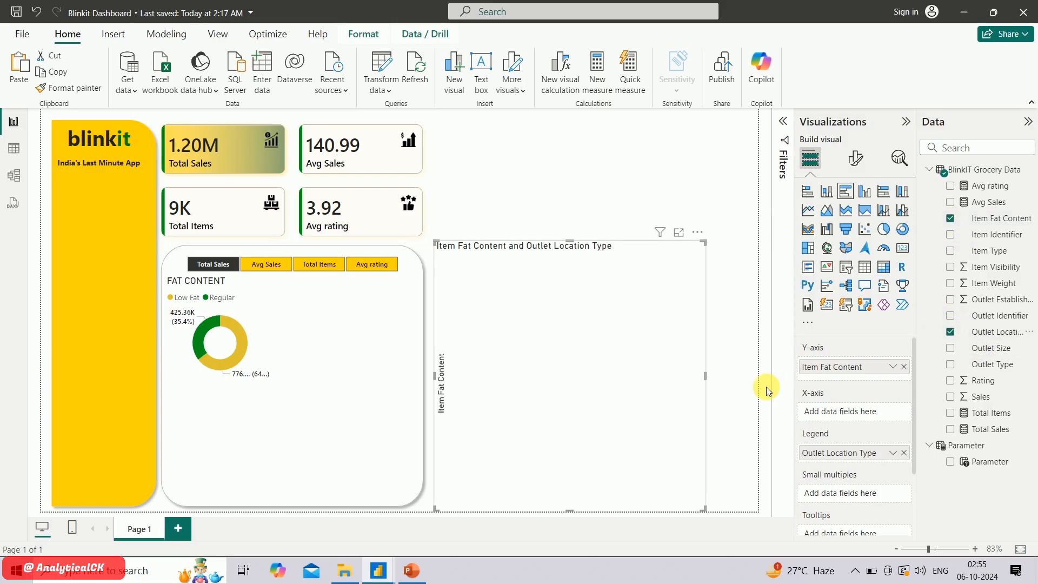
{"action": "left_click_drag", "start_coordinate": [834, 445], "coordinate": [838, 410]}
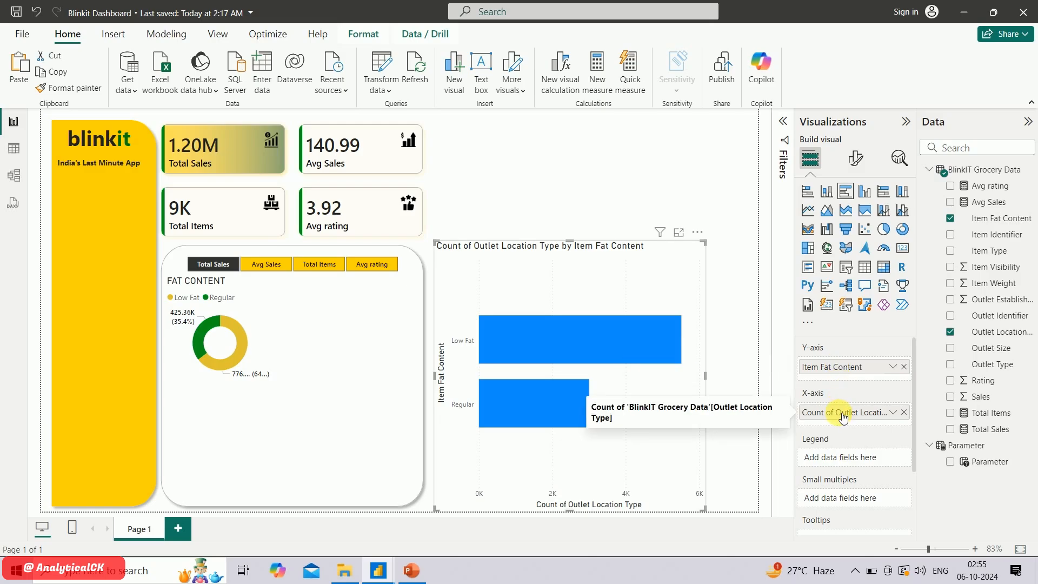
{"action": "left_click_drag", "start_coordinate": [840, 413], "coordinate": [855, 460]}
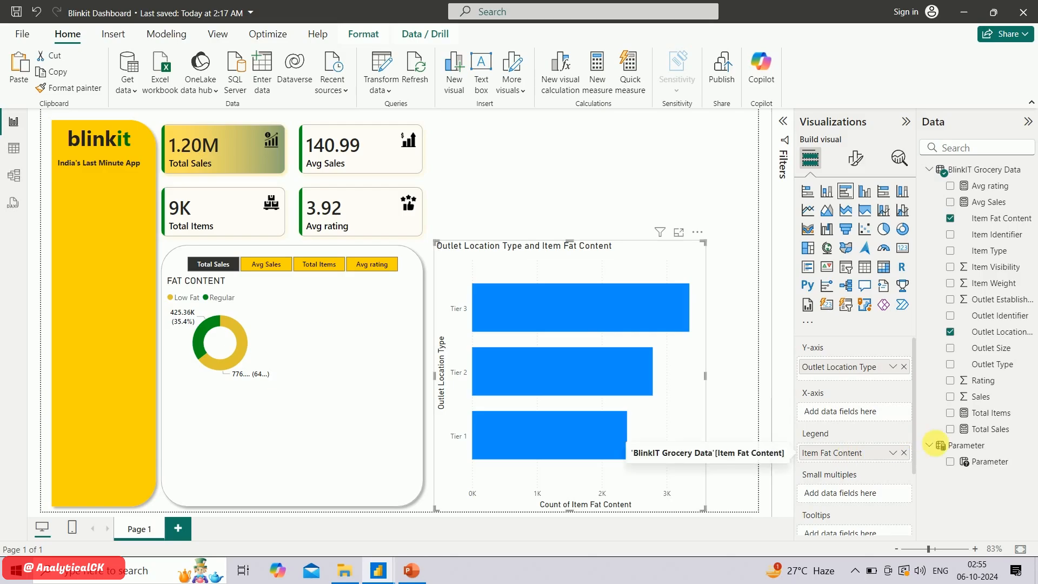
{"action": "left_click_drag", "start_coordinate": [954, 461], "coordinate": [836, 414]}
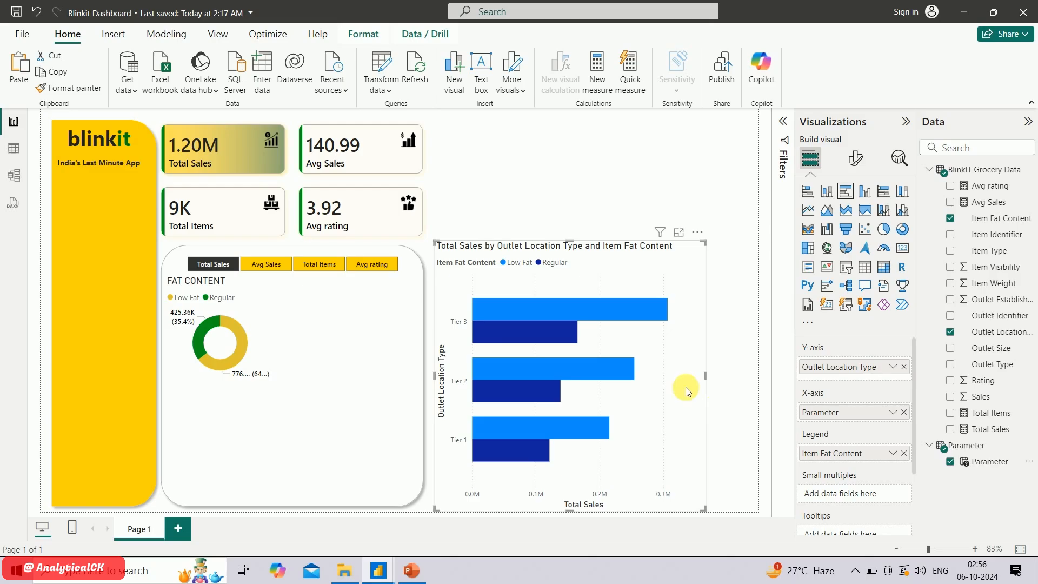
Turn off the legend title of the clustered bar chart, keeping the legend position at Top left
{"action": "left_click", "coordinate": [856, 158]}
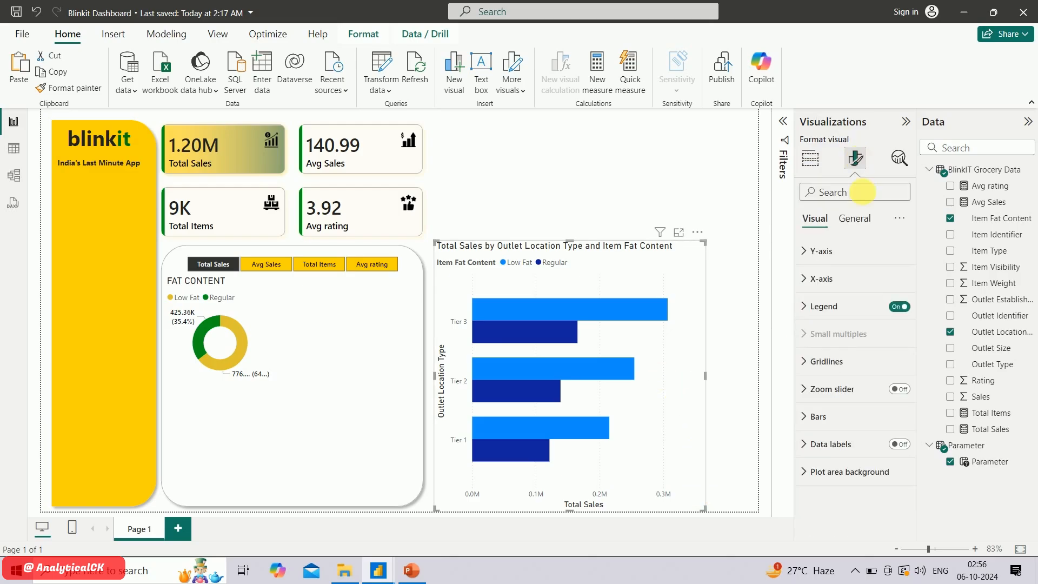
{"action": "left_click", "coordinate": [823, 305]}
{"action": "left_click", "coordinate": [852, 381]}
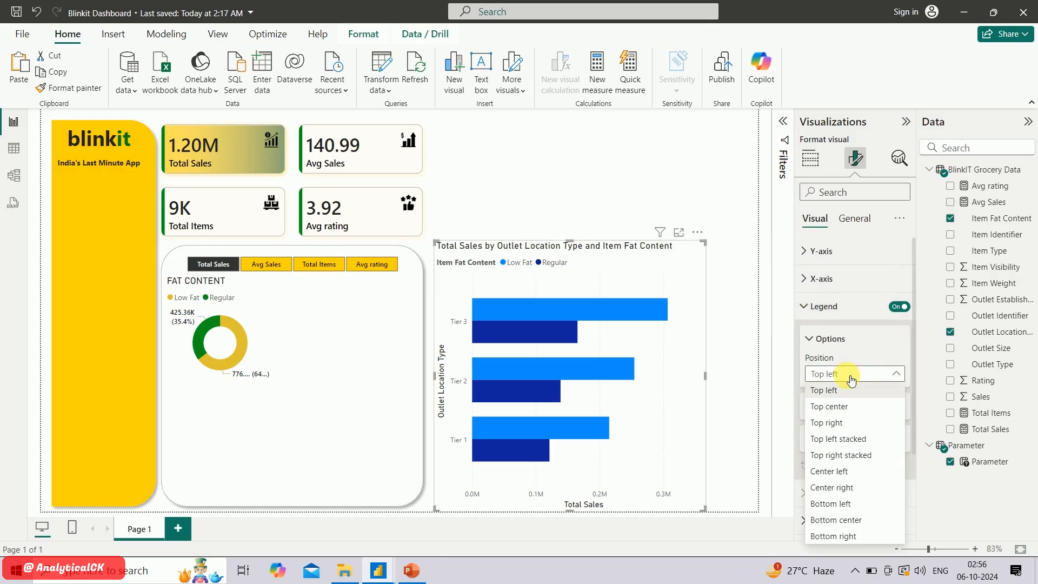
{"action": "left_click", "coordinate": [851, 380]}
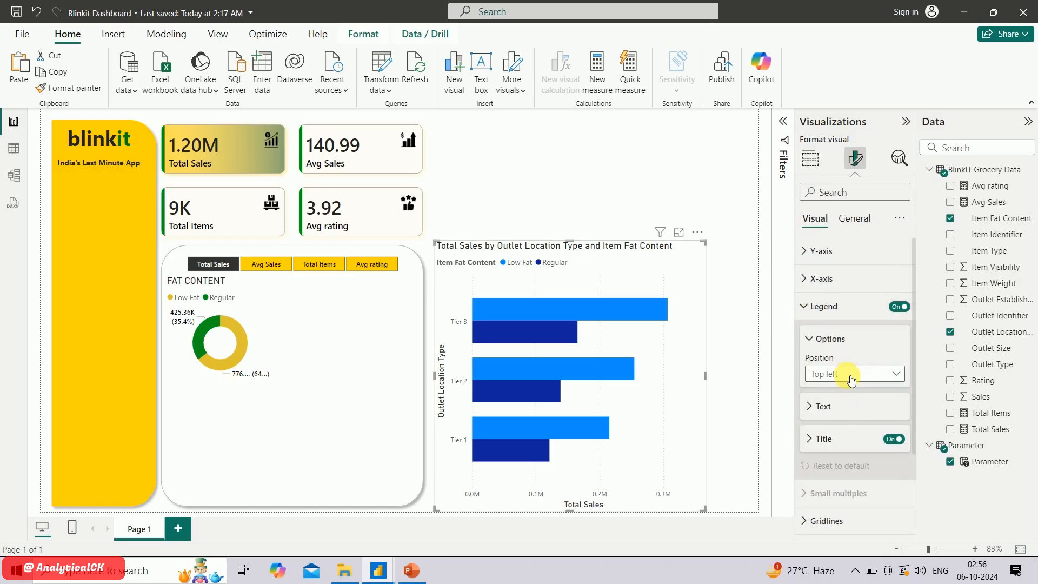
{"action": "left_click", "coordinate": [894, 440]}
{"action": "left_click", "coordinate": [809, 296]}
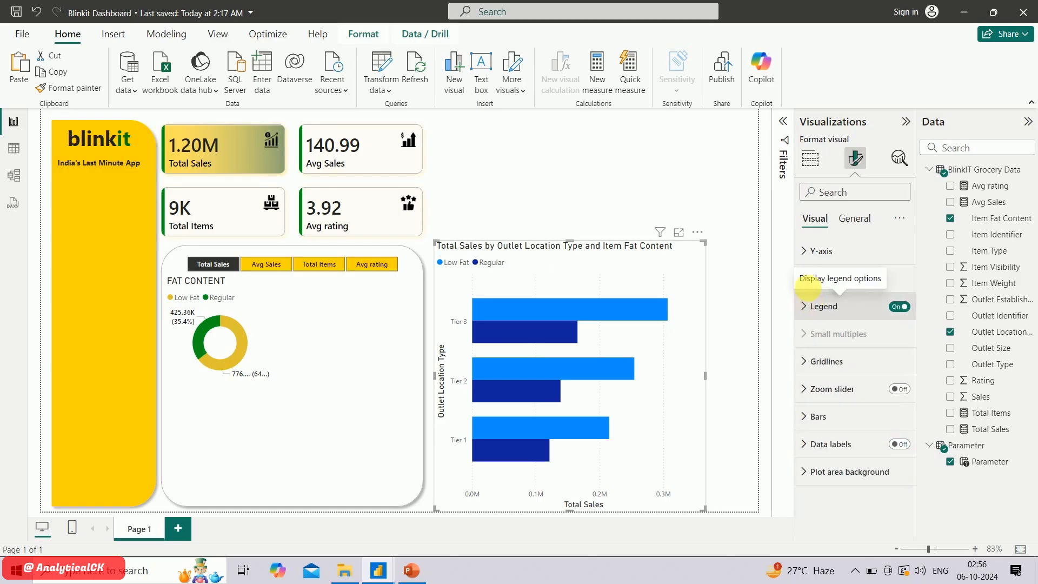
Turn off the bar chart's Y-axis title and set the Y-axis values to Segoe UI Semibold in black
{"action": "left_click", "coordinate": [809, 251]}
{"action": "left_click", "coordinate": [811, 281]}
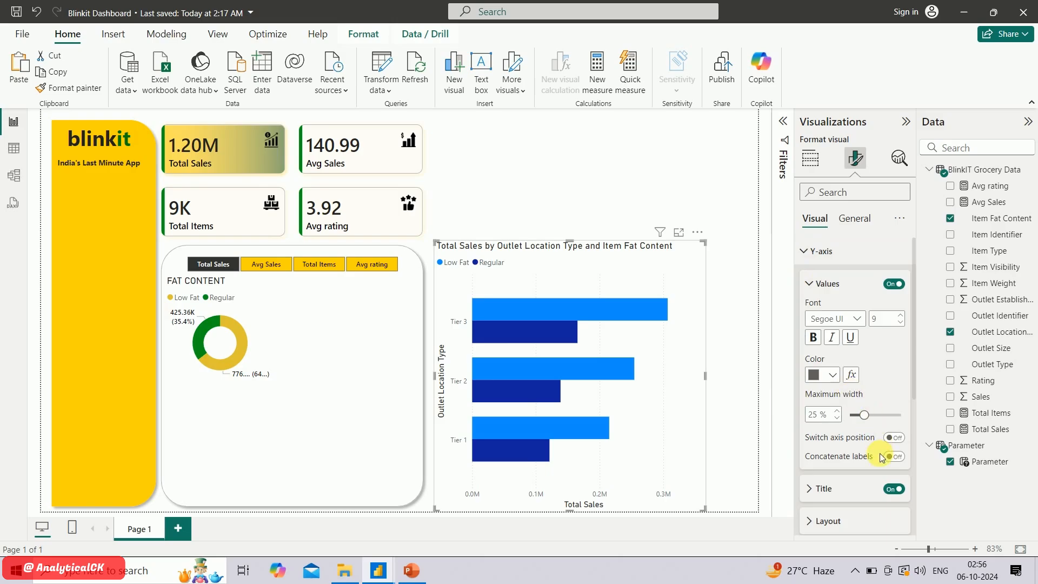
{"action": "left_click", "coordinate": [895, 489]}
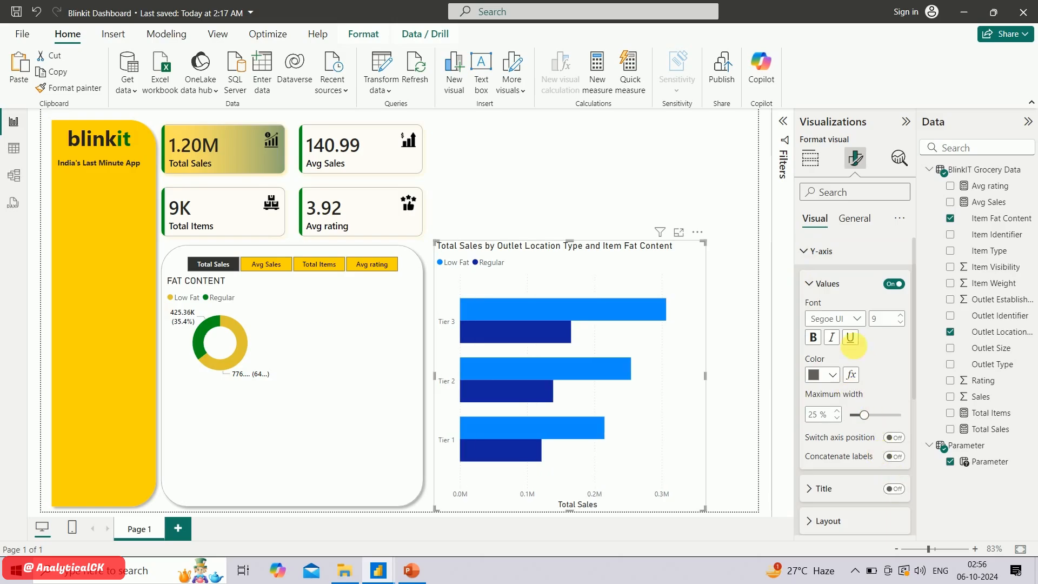
{"action": "left_click", "coordinate": [826, 319]}
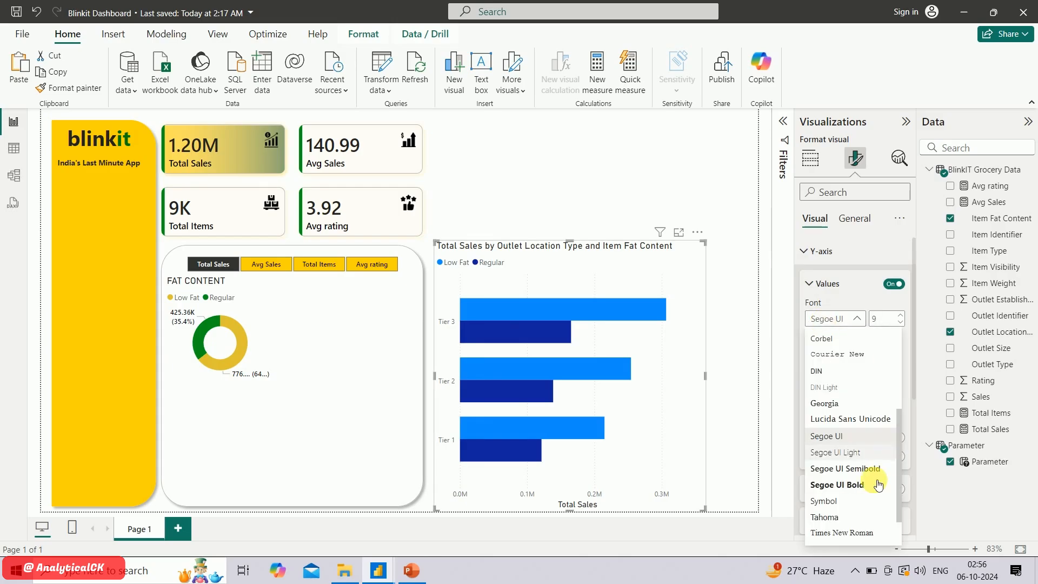
{"action": "left_click", "coordinate": [865, 469]}
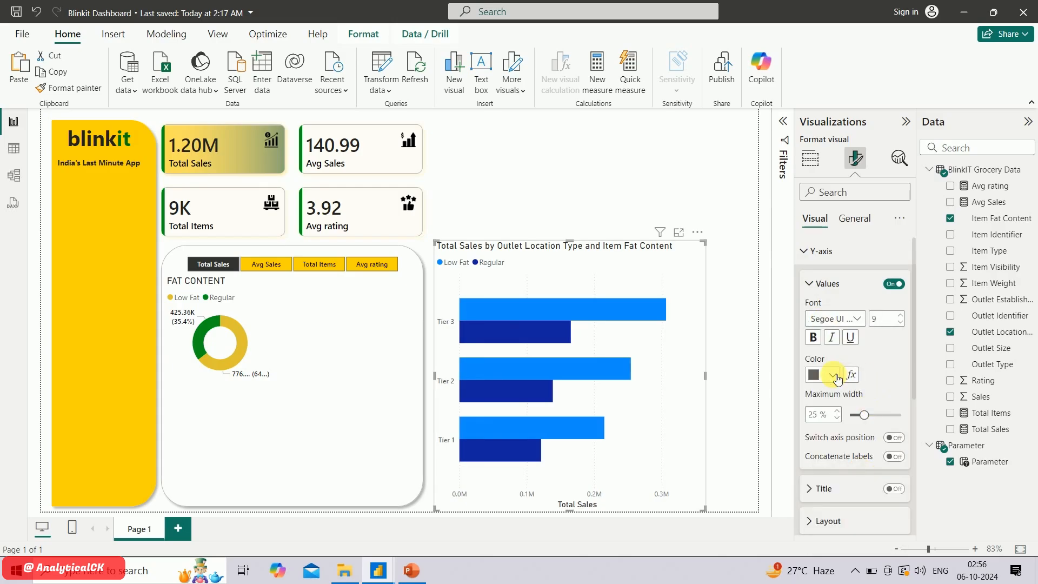
{"action": "left_click", "coordinate": [833, 375]}
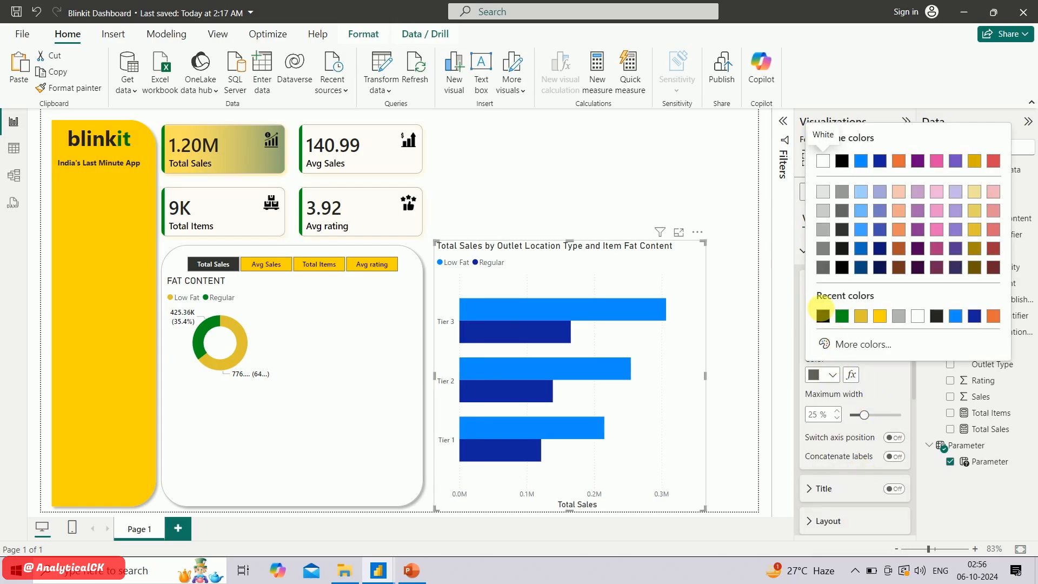
{"action": "left_click", "coordinate": [823, 316]}
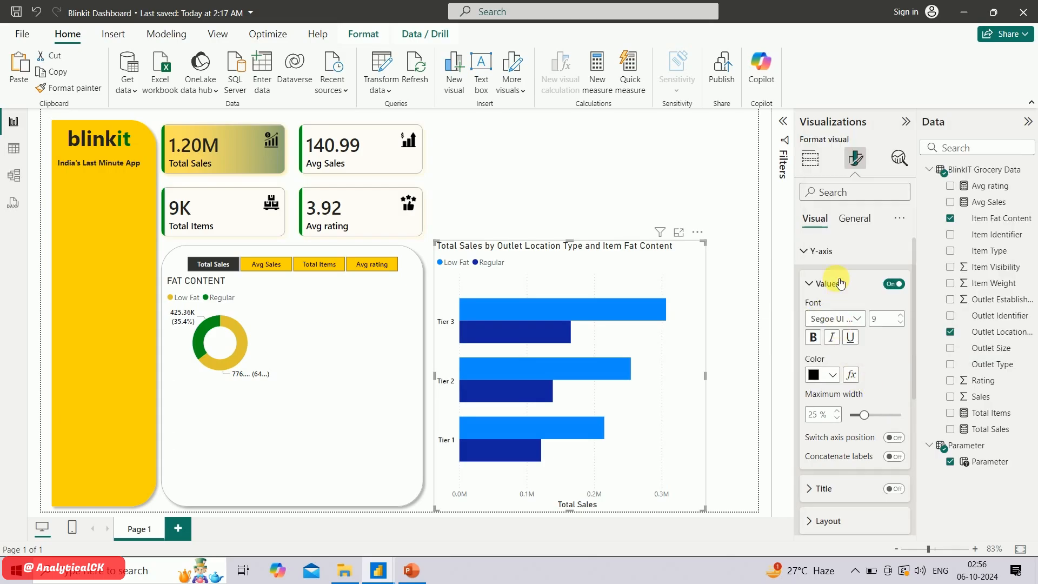
{"action": "left_click", "coordinate": [815, 252]}
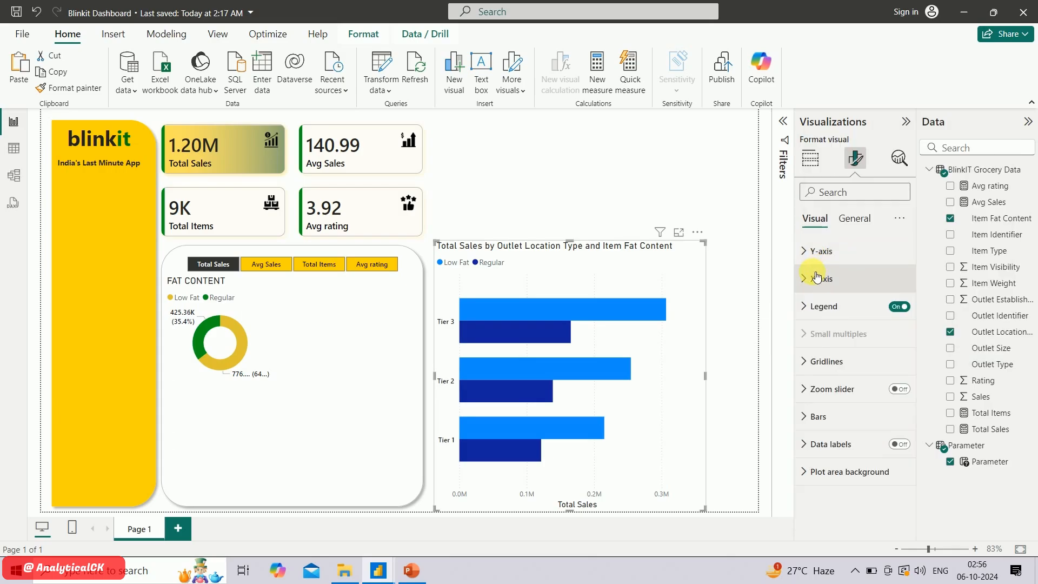
Turn off the bar chart's X-axis title and set the X-axis values to Segoe UI Semibold in black
{"action": "left_click", "coordinate": [821, 277]}
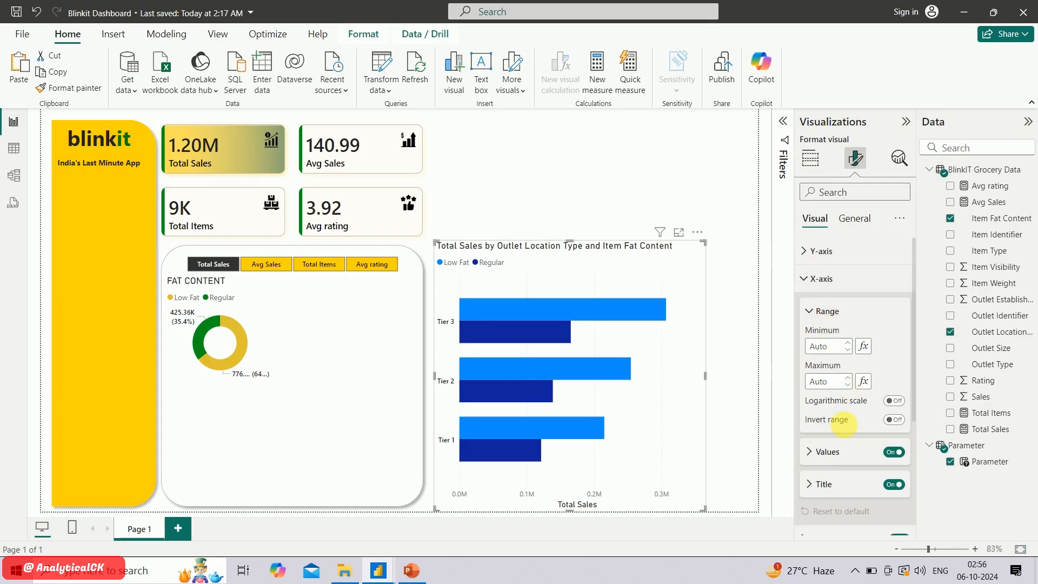
{"action": "scroll", "coordinate": [846, 425], "scroll_direction": "down", "scroll_amount": 2}
{"action": "left_click", "coordinate": [895, 394]}
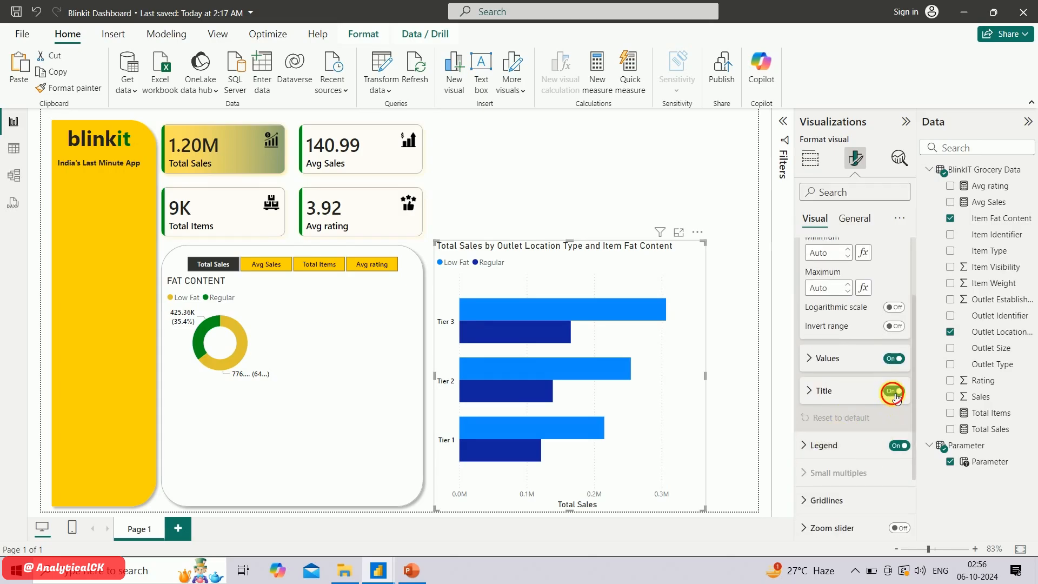
{"action": "left_click", "coordinate": [895, 392]}
{"action": "left_click", "coordinate": [823, 358]}
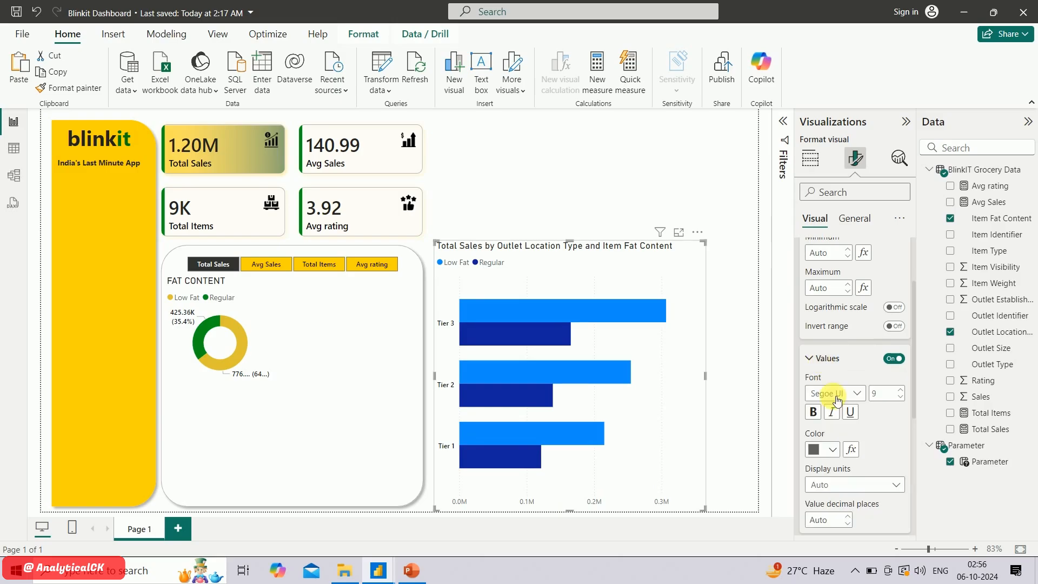
{"action": "left_click", "coordinate": [856, 399]}
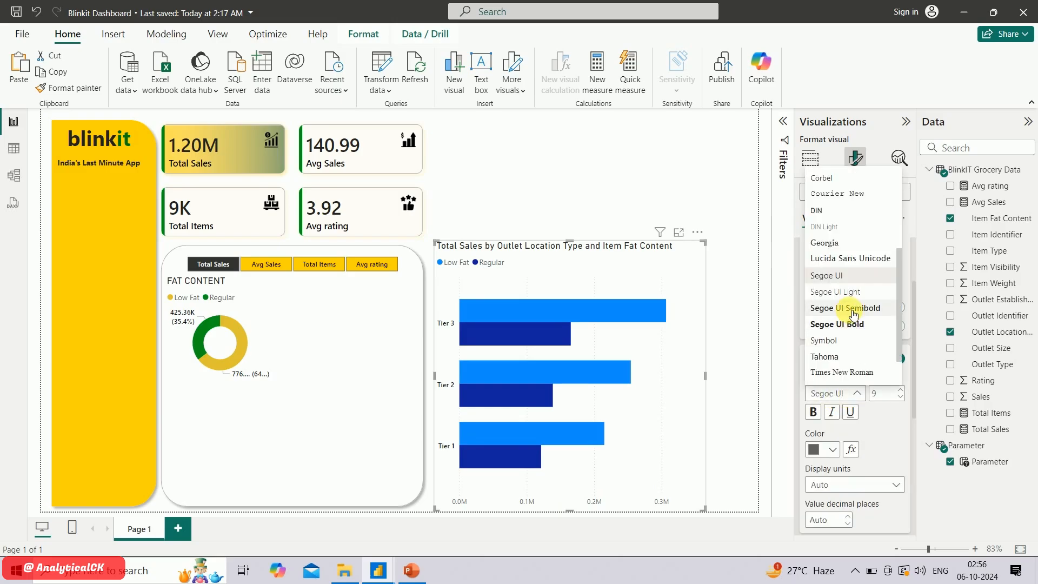
{"action": "left_click", "coordinate": [845, 307]}
{"action": "left_click", "coordinate": [832, 450]}
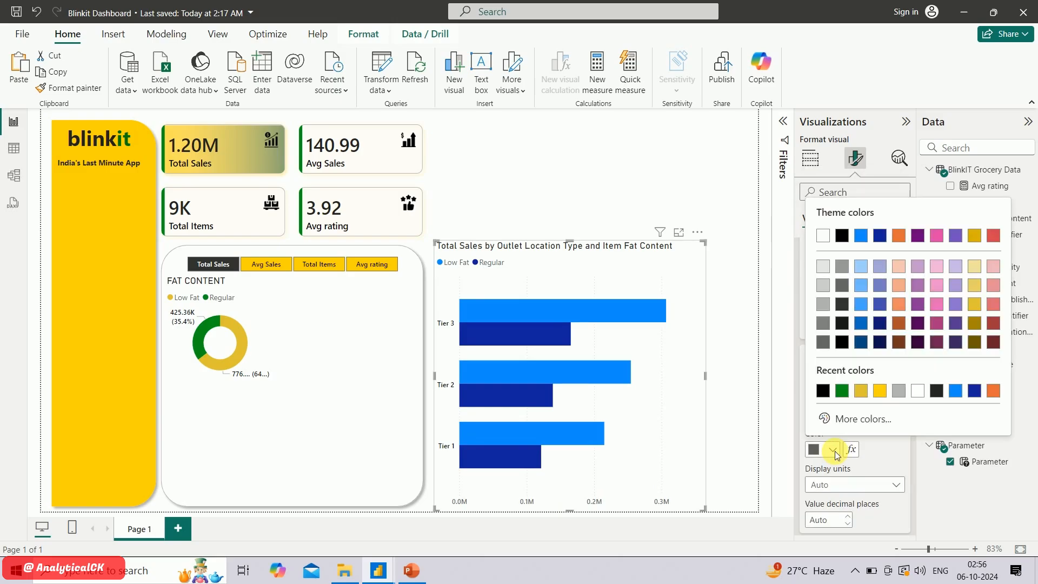
{"action": "left_click", "coordinate": [824, 391]}
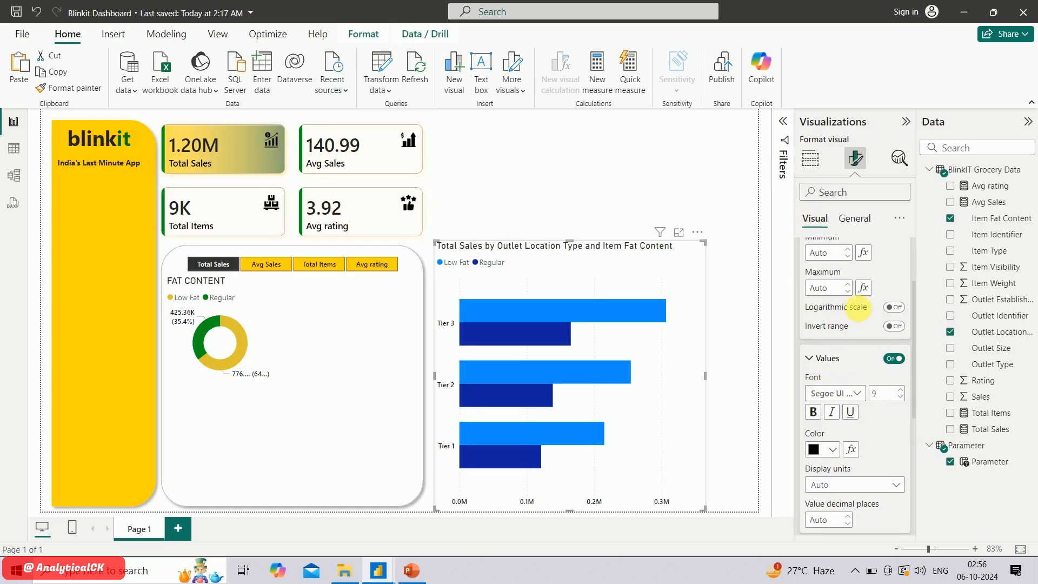
{"action": "scroll", "coordinate": [860, 307], "scroll_direction": "up", "scroll_amount": 3}
{"action": "left_click", "coordinate": [811, 276]}
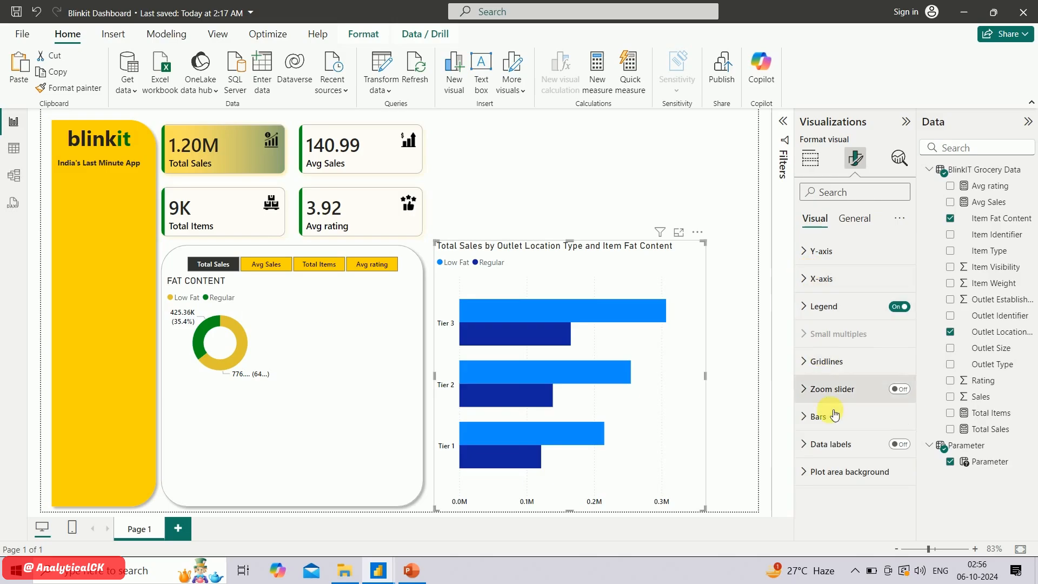
Turn on the bar chart's data labels and format their values in black Segoe UI Semibold
{"action": "left_click", "coordinate": [898, 445]}
{"action": "left_click", "coordinate": [813, 445]}
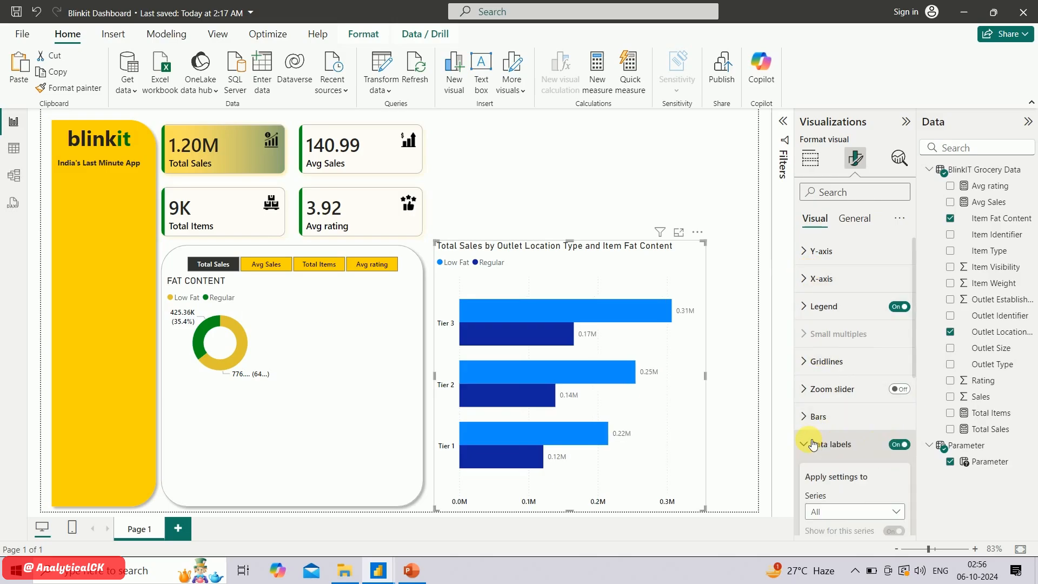
{"action": "scroll", "coordinate": [854, 494], "scroll_direction": "down", "scroll_amount": 3}
{"action": "scroll", "coordinate": [873, 462], "scroll_direction": "down", "scroll_amount": 2}
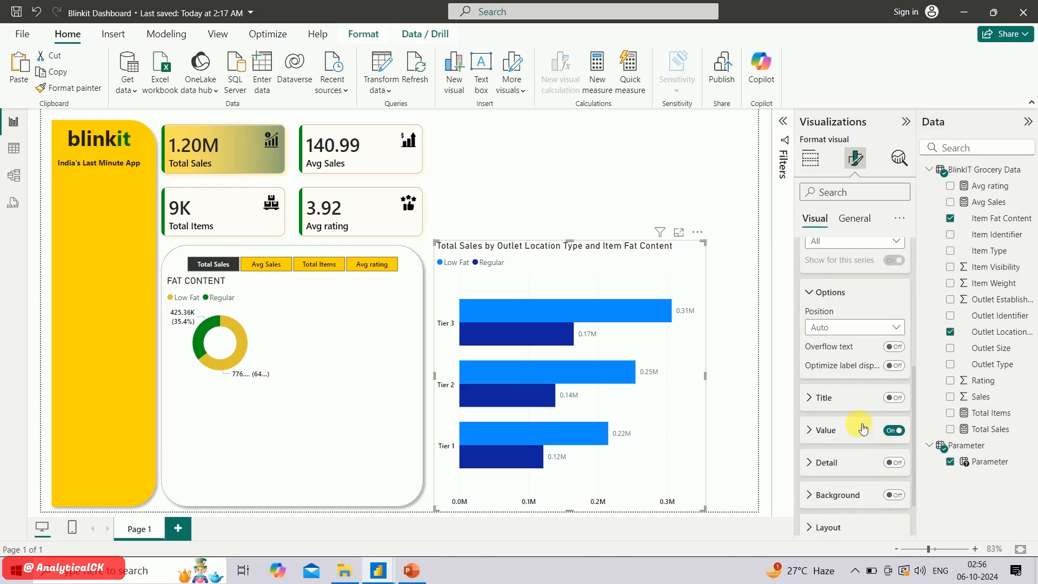
{"action": "left_click", "coordinate": [822, 430]}
{"action": "scroll", "coordinate": [854, 464], "scroll_direction": "down", "scroll_amount": 2}
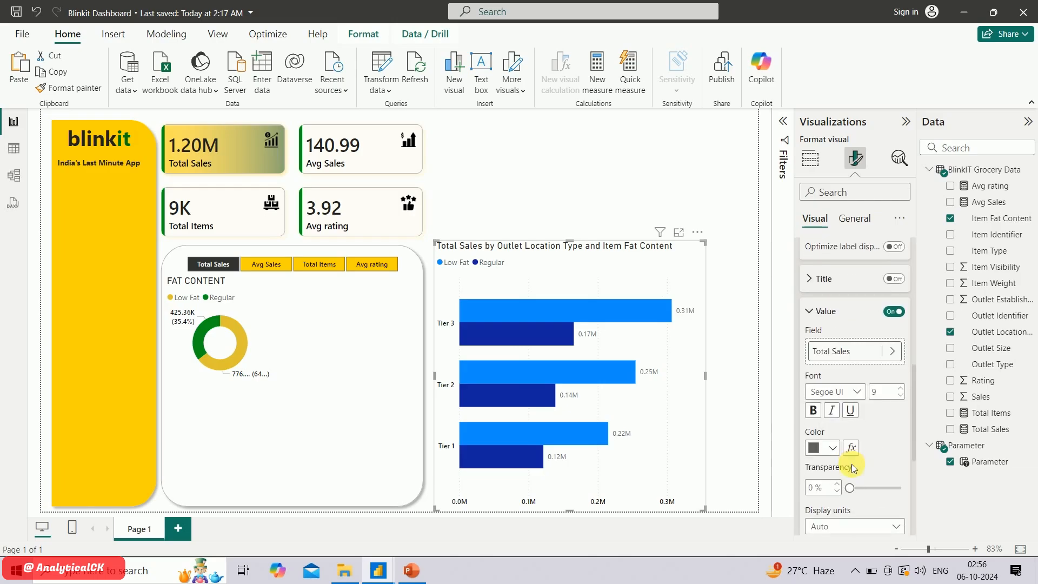
{"action": "left_click", "coordinate": [856, 399]}
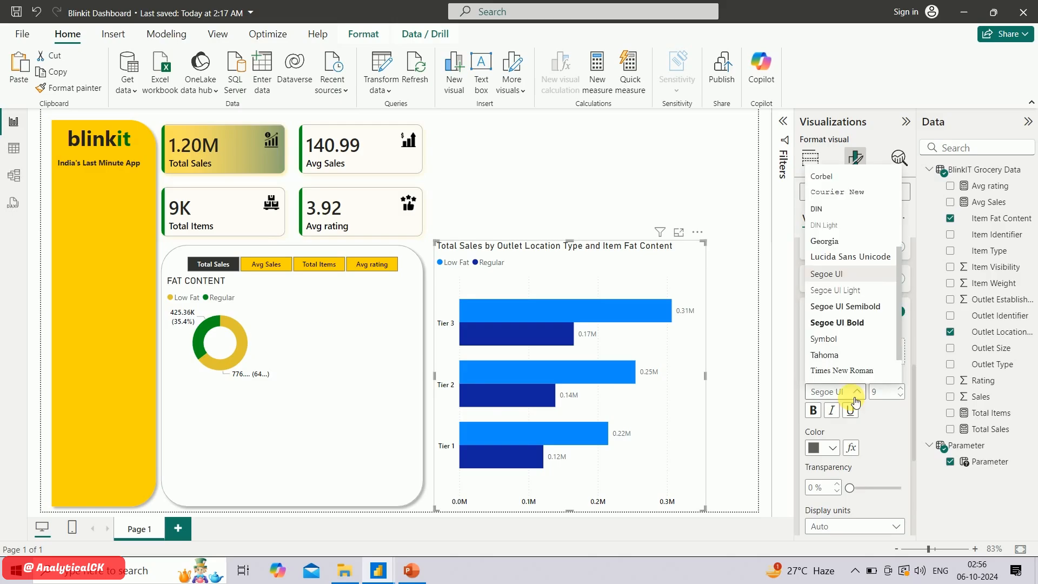
{"action": "left_click", "coordinate": [853, 304]}
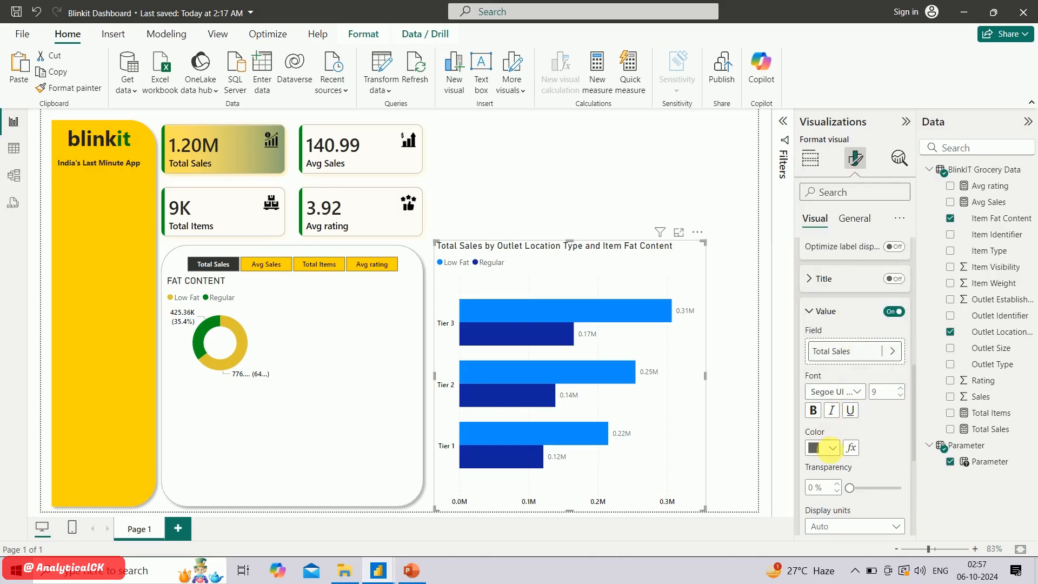
{"action": "left_click", "coordinate": [833, 448]}
{"action": "left_click", "coordinate": [824, 390]}
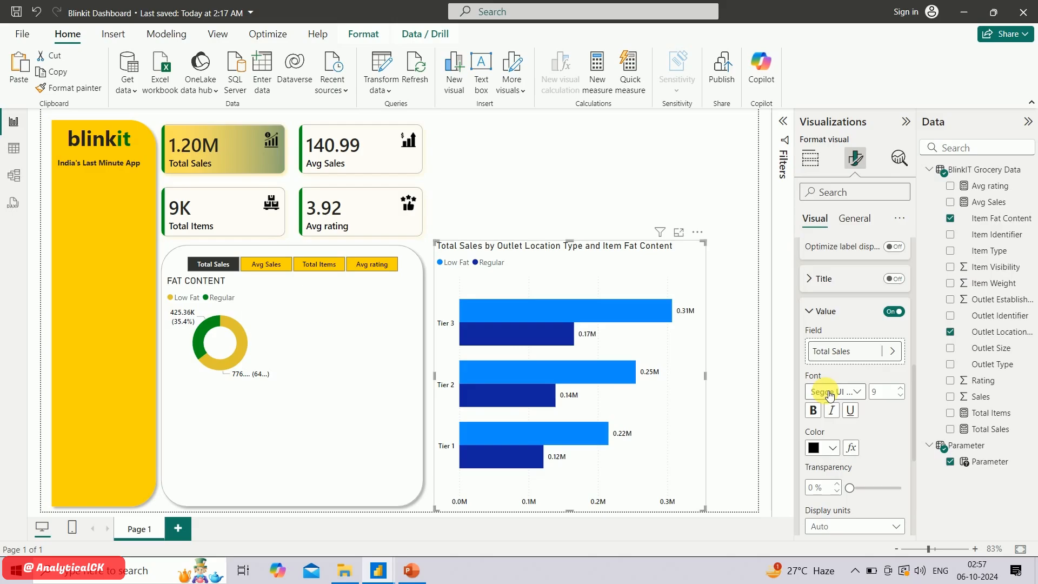
Set the data label values' display units to None with 0 decimal places
{"action": "scroll", "coordinate": [852, 424], "scroll_direction": "down", "scroll_amount": 3}
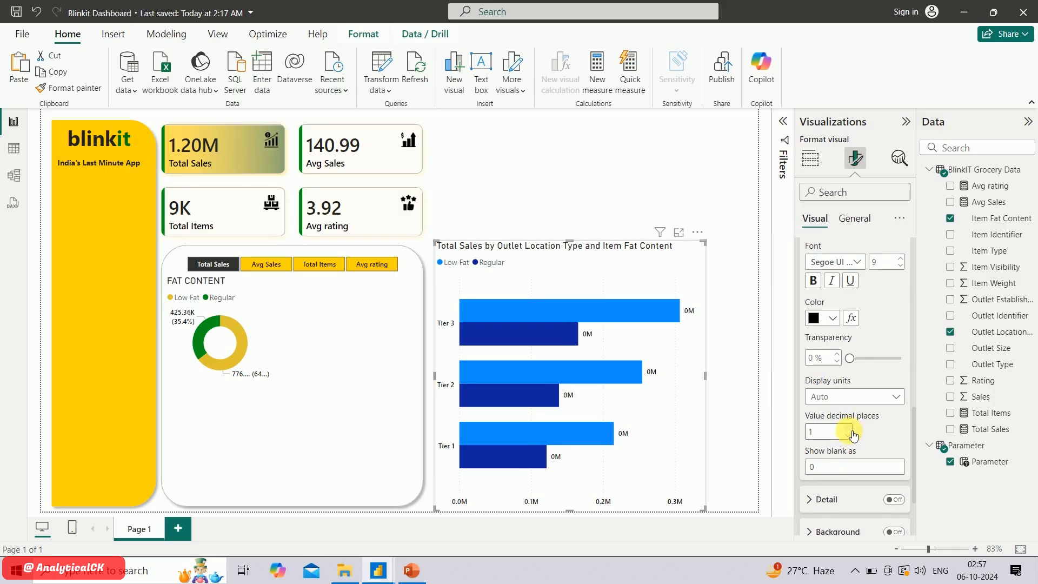
{"action": "left_click", "coordinate": [870, 397]}
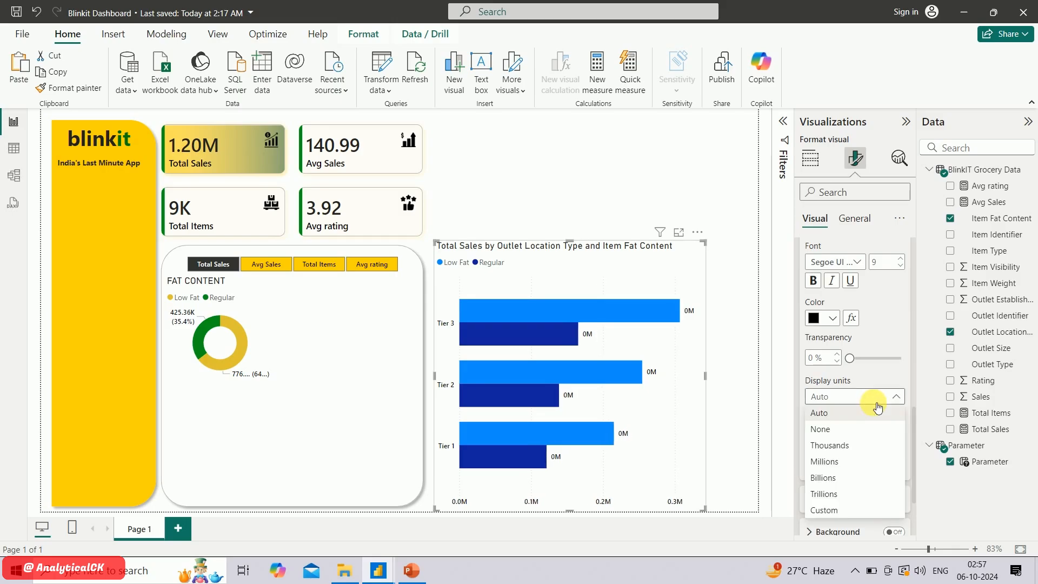
{"action": "left_click", "coordinate": [853, 431]}
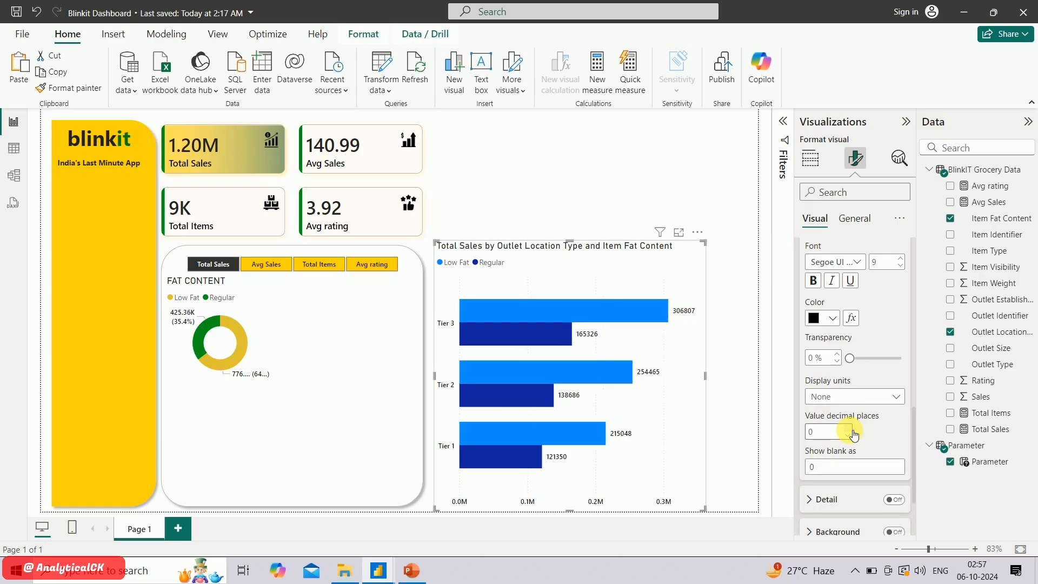
{"action": "scroll", "coordinate": [862, 465], "scroll_direction": "down", "scroll_amount": 2}
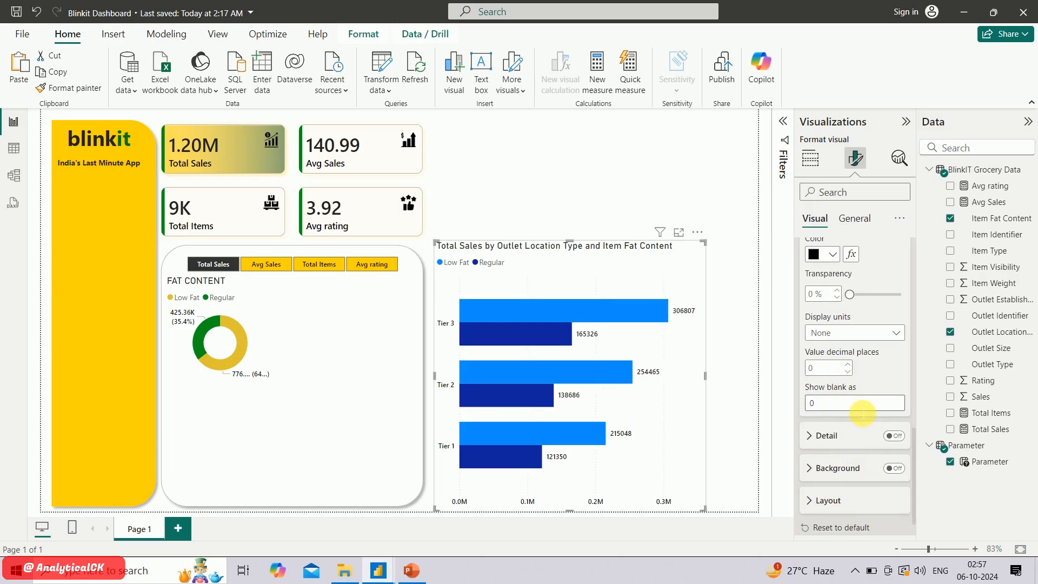
{"action": "scroll", "coordinate": [862, 414], "scroll_direction": "up", "scroll_amount": 10}
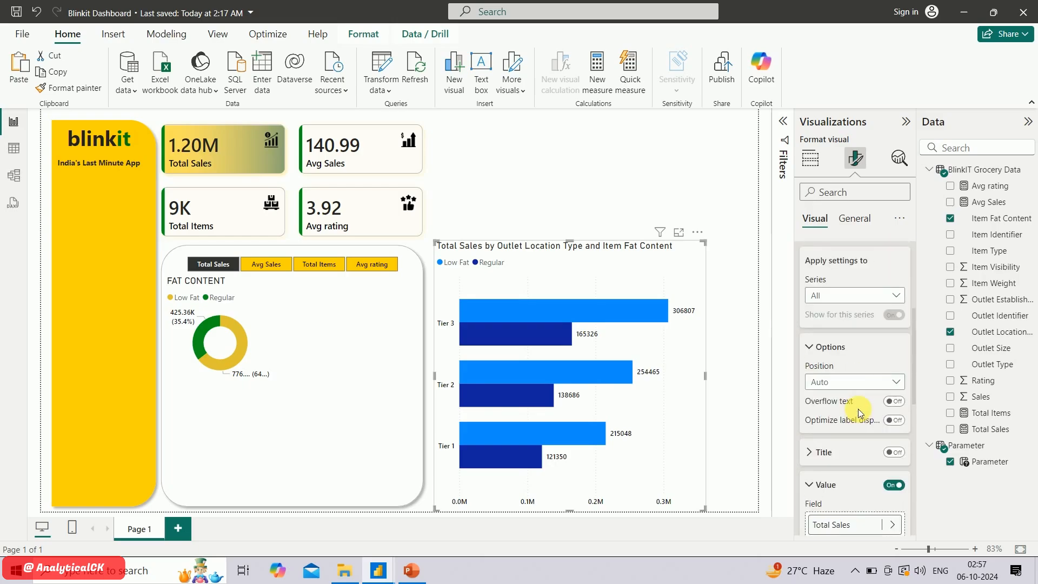
Set the bar chart's data label position to Inside end
{"action": "scroll", "coordinate": [861, 414], "scroll_direction": "up", "scroll_amount": 2}
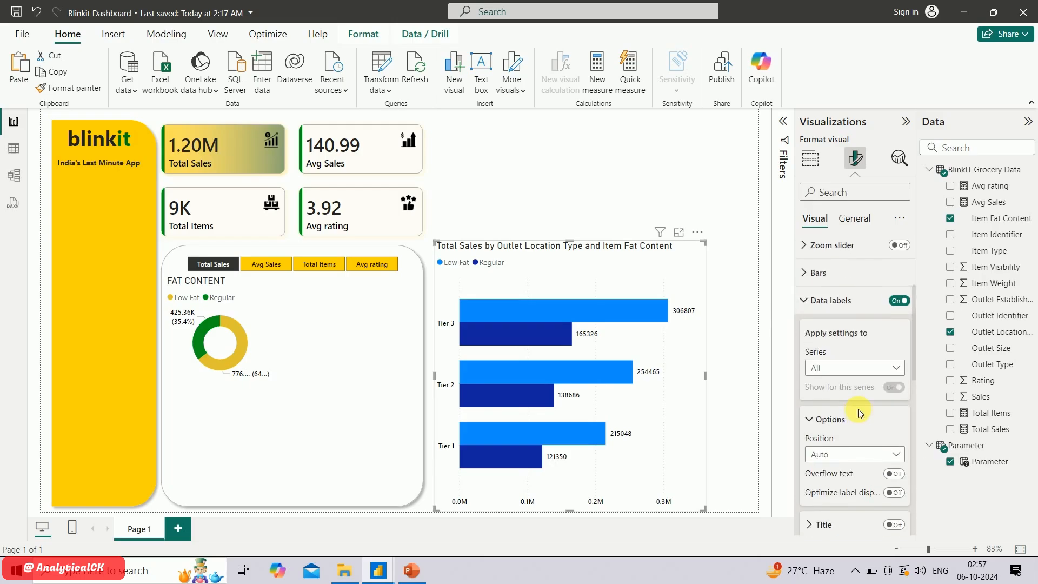
{"action": "left_click", "coordinate": [846, 455]}
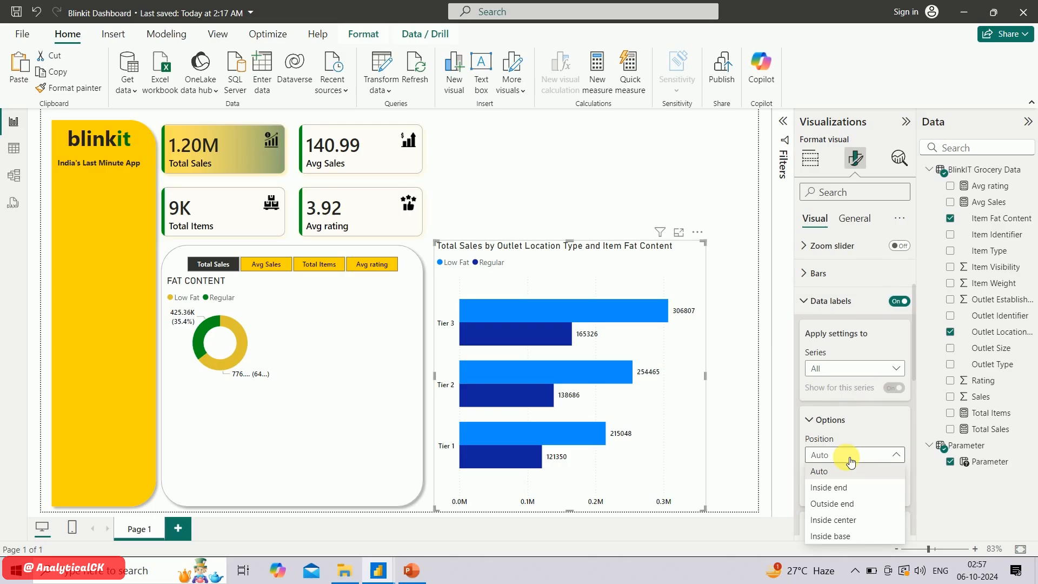
{"action": "left_click", "coordinate": [856, 495]}
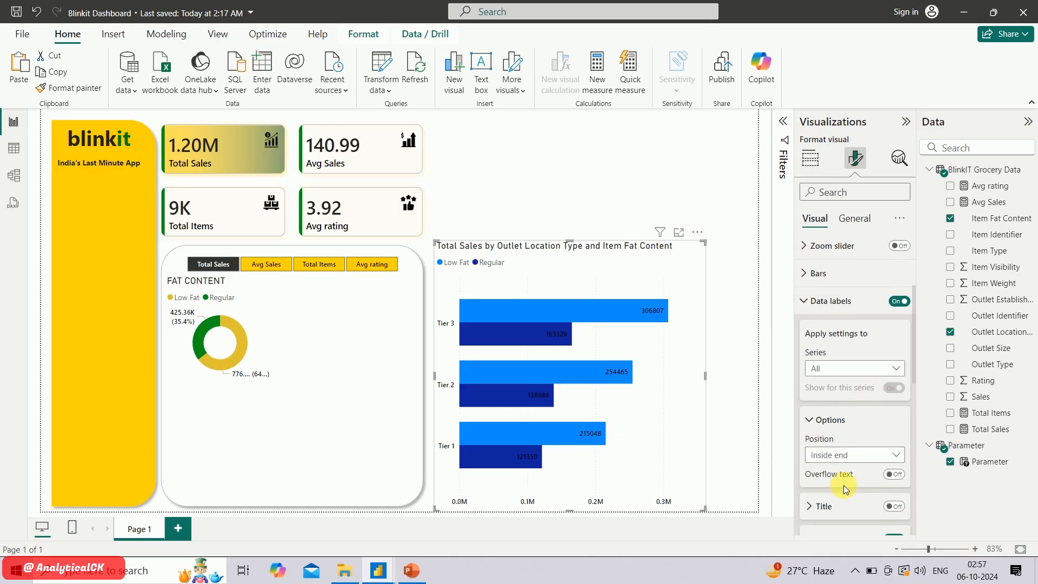
Recolor the bar chart's Low Fat series in the same golden yellow as the donut
{"action": "left_click", "coordinate": [811, 275]}
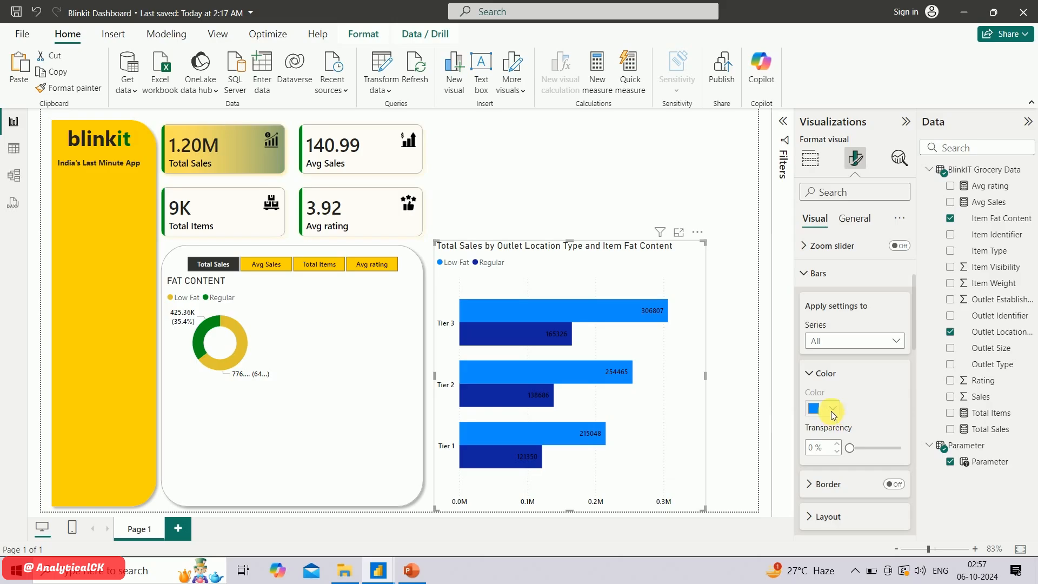
{"action": "scroll", "coordinate": [828, 395], "scroll_direction": "up", "scroll_amount": 2}
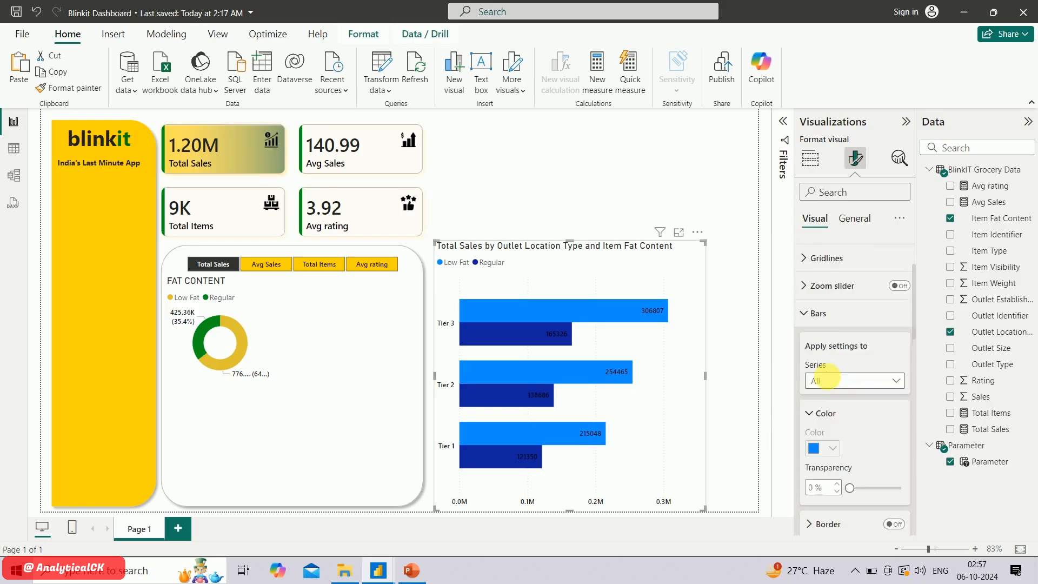
{"action": "left_click", "coordinate": [841, 401]}
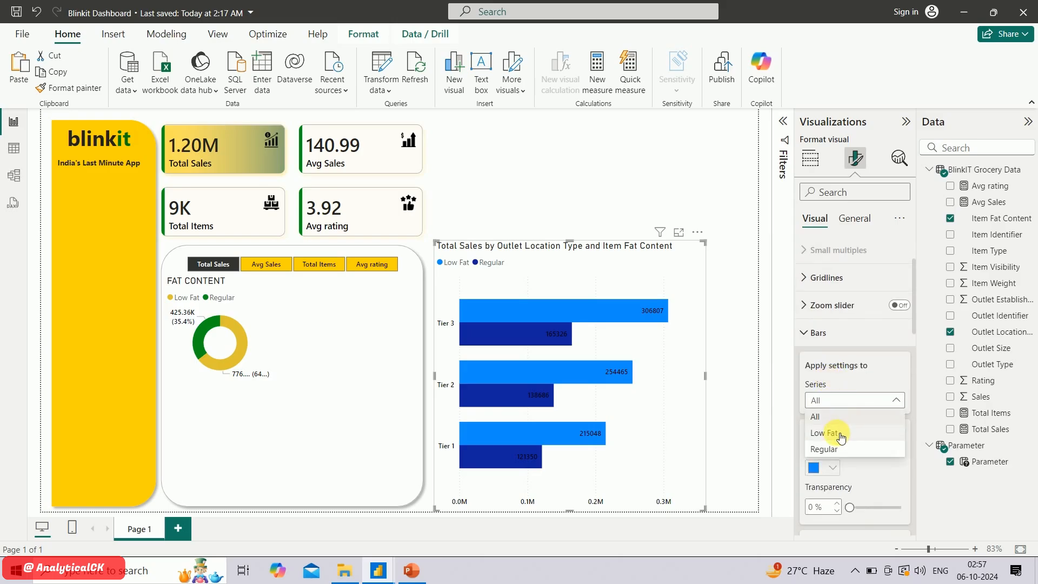
{"action": "left_click", "coordinate": [827, 432]}
{"action": "left_click", "coordinate": [836, 470]}
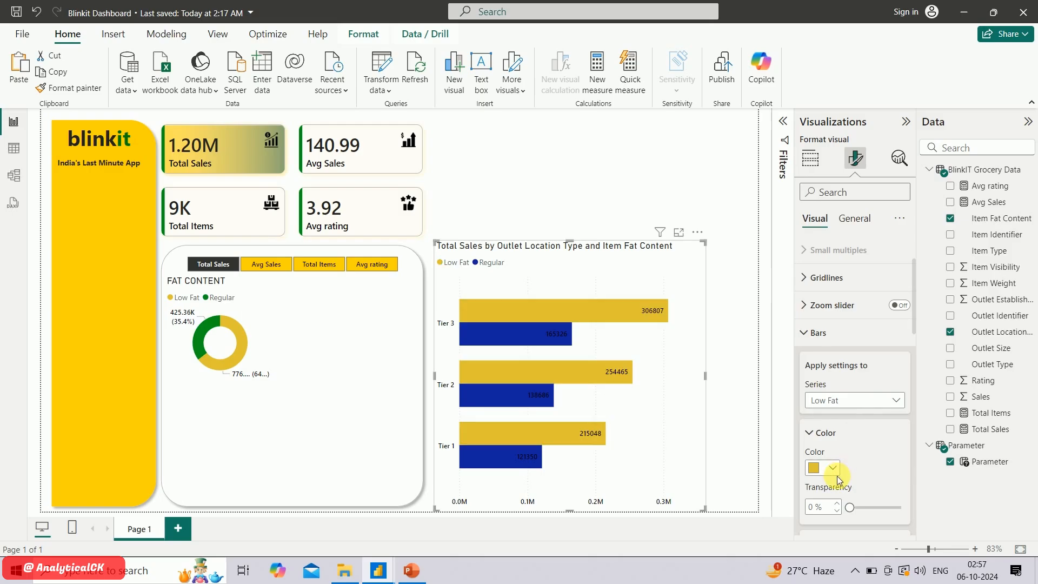
Recolor the bar chart's Regular series in the same green as the donut
{"action": "left_click", "coordinate": [887, 400]}
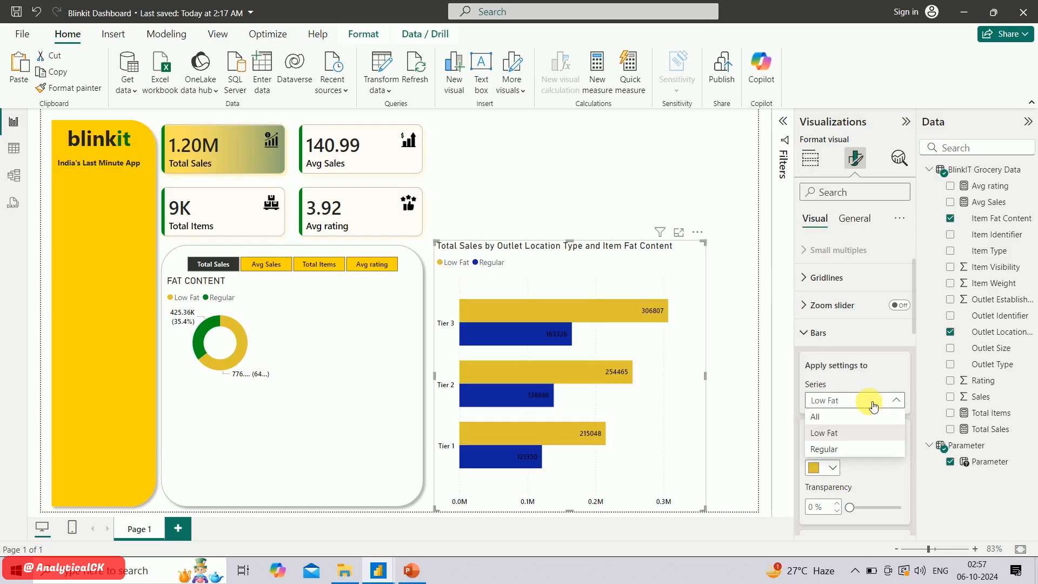
{"action": "left_click", "coordinate": [850, 450]}
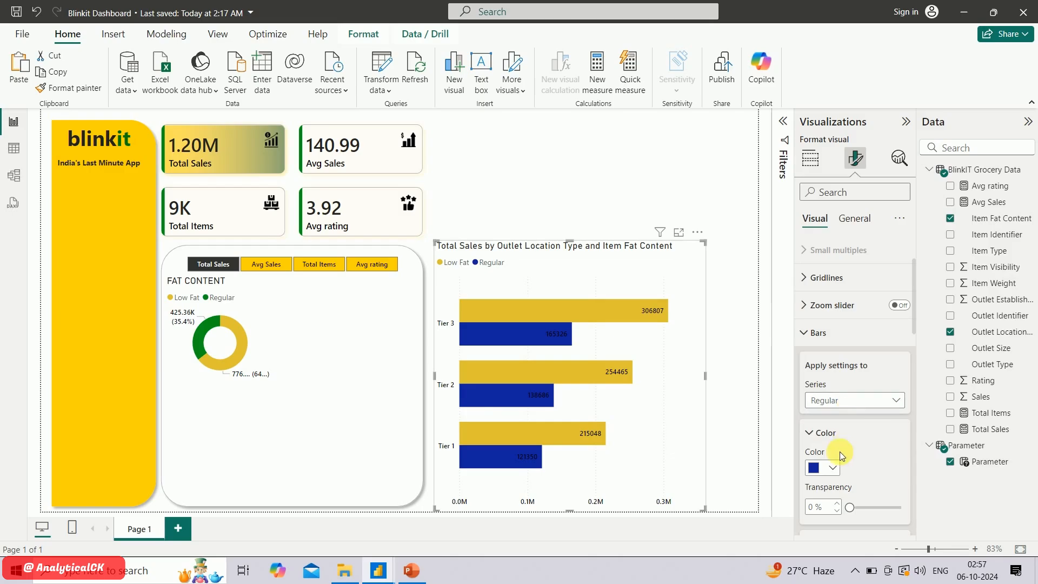
{"action": "left_click", "coordinate": [832, 467]}
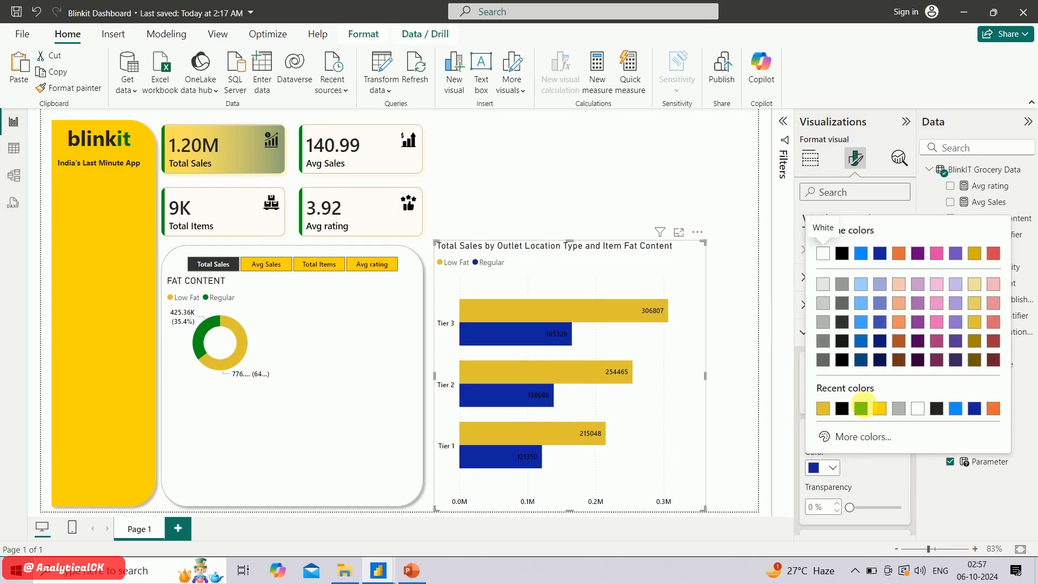
{"action": "left_click", "coordinate": [861, 409]}
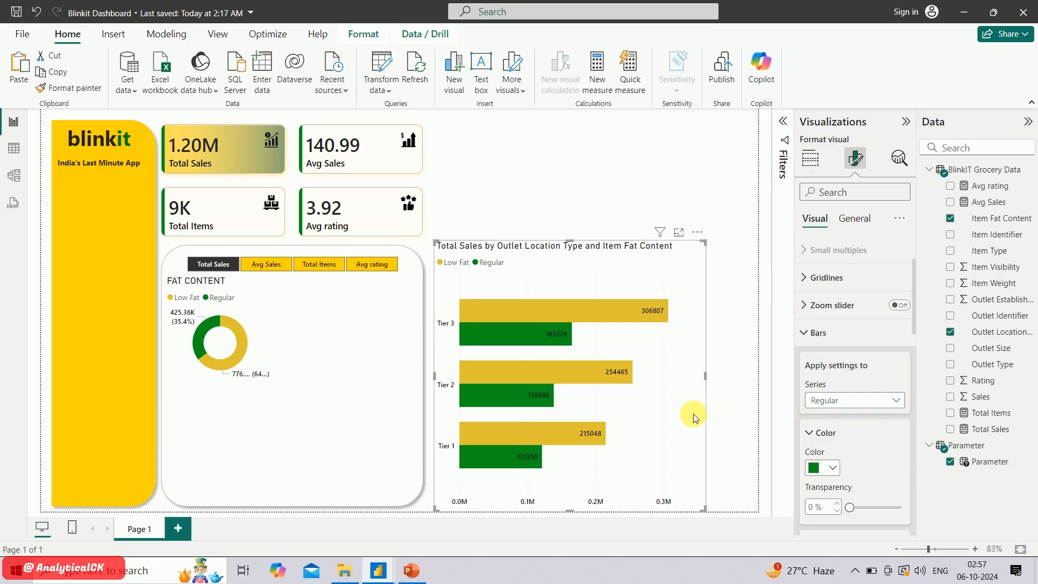
Shrink the bar chart and change its title to FAT BY OUTLET
{"action": "left_click_drag", "start_coordinate": [707, 513], "coordinate": [641, 366]}
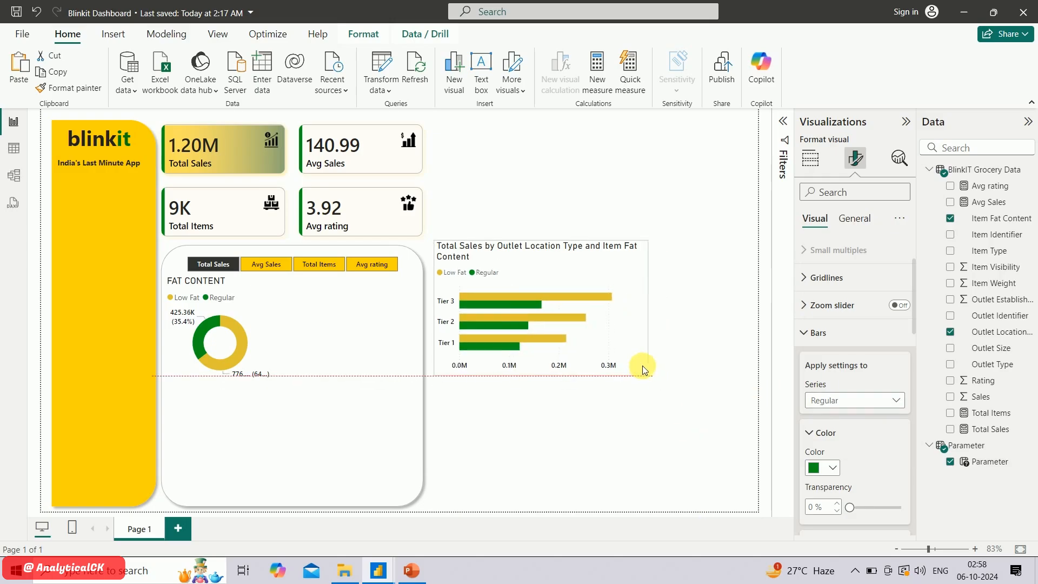
{"action": "left_click", "coordinate": [849, 220]}
{"action": "left_click", "coordinate": [821, 277]}
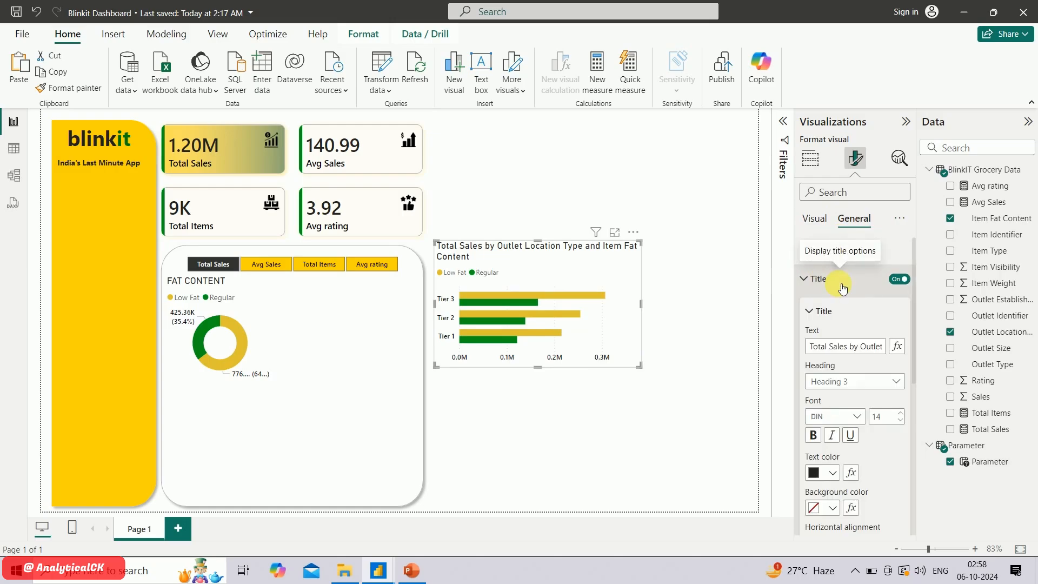
{"action": "left_click", "coordinate": [861, 352]}
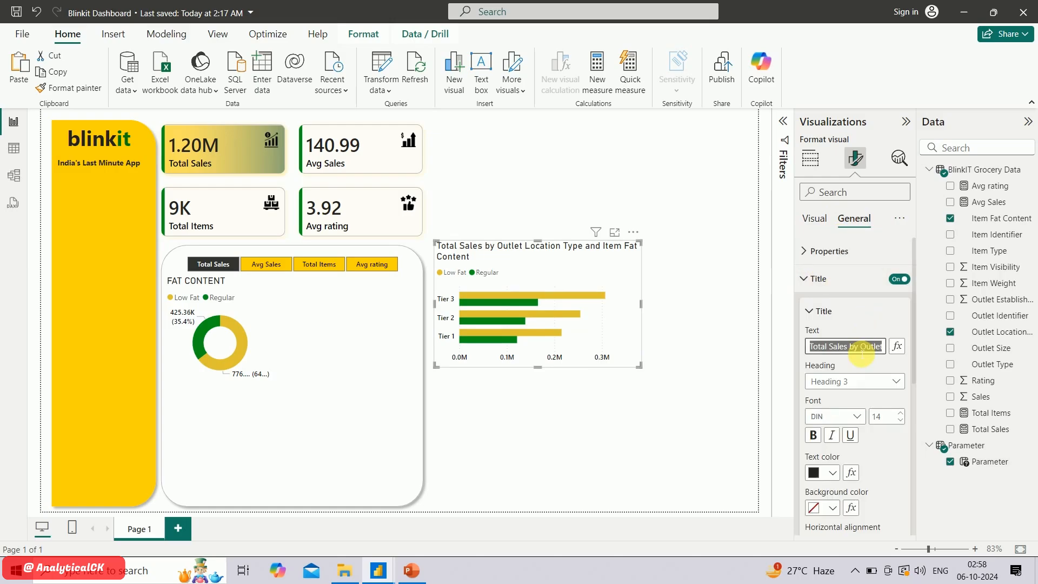
{"action": "type", "text": "A"}
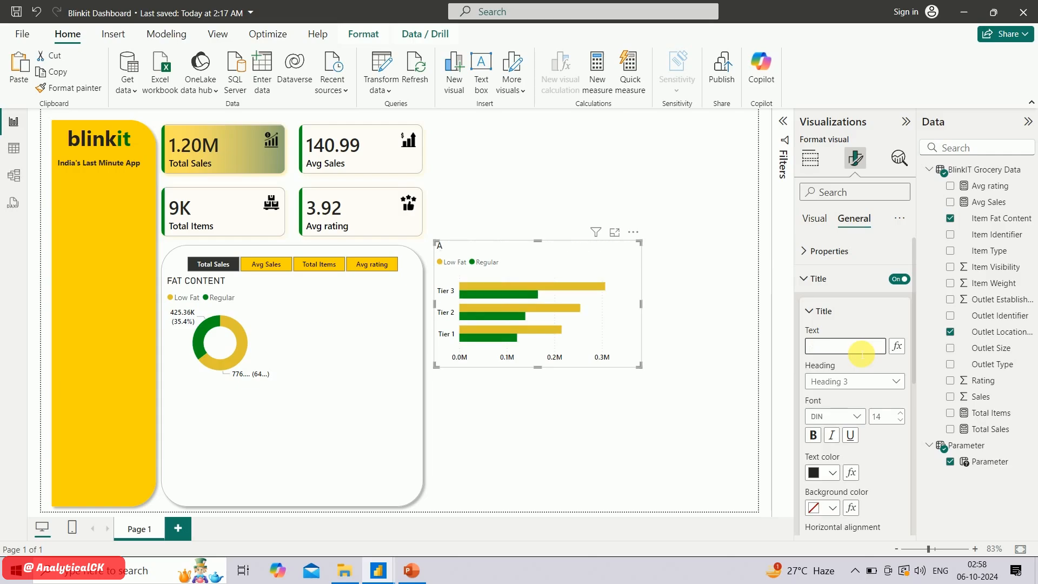
{"action": "type", "text": "FAT BY OUTLET"}
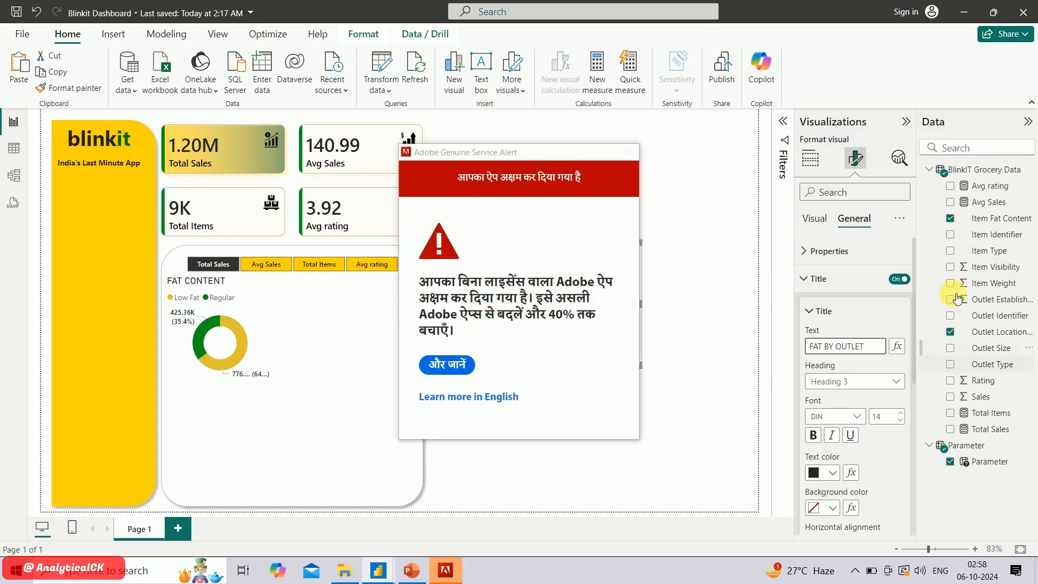
Get the Adobe alert out of the way and fit the FAT BY OUTLET chart into the rounded panel below the donut
{"action": "left_click_drag", "start_coordinate": [570, 151], "coordinate": [1030, 583]}
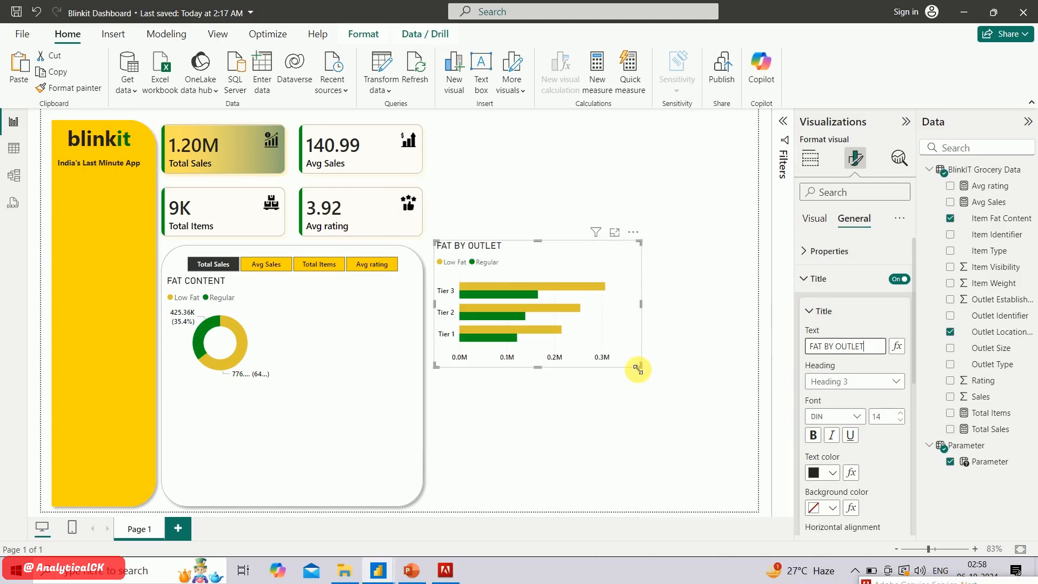
{"action": "mouse_move", "coordinate": [638, 368]}
{"action": "left_mouse_down"}
{"action": "mouse_move", "coordinate": [599, 367]}
{"action": "mouse_move", "coordinate": [619, 362]}
{"action": "left_mouse_up"}
{"action": "left_click_drag", "start_coordinate": [568, 263], "coordinate": [295, 421]}
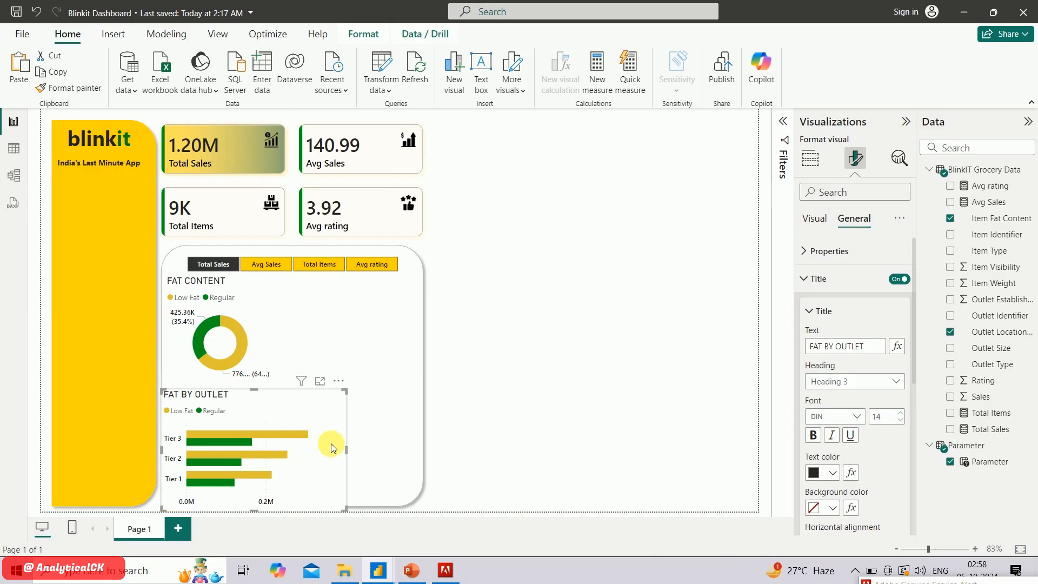
{"action": "left_click_drag", "start_coordinate": [350, 511], "coordinate": [302, 472]}
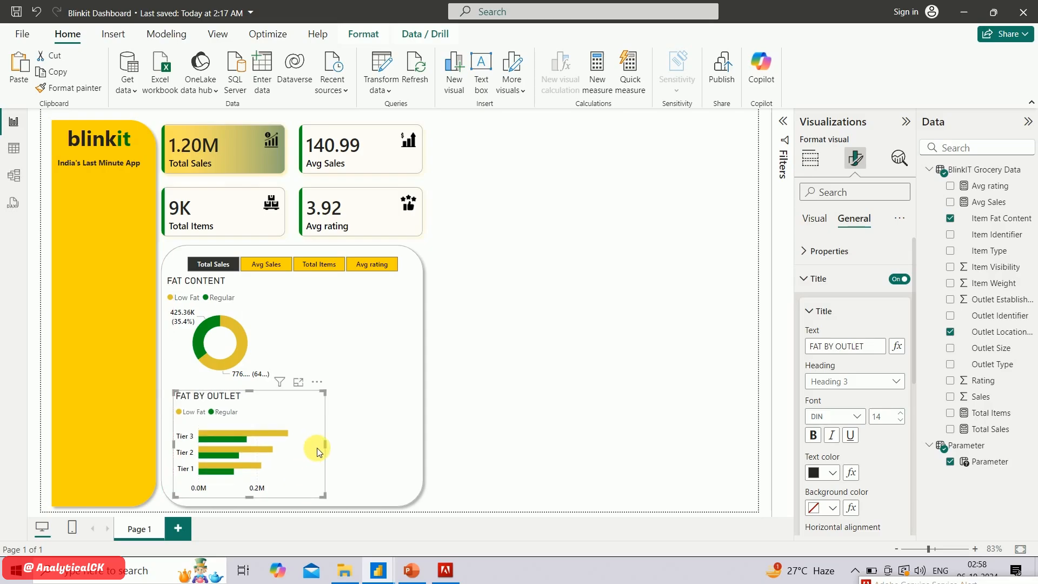
{"action": "left_click", "coordinate": [815, 279]}
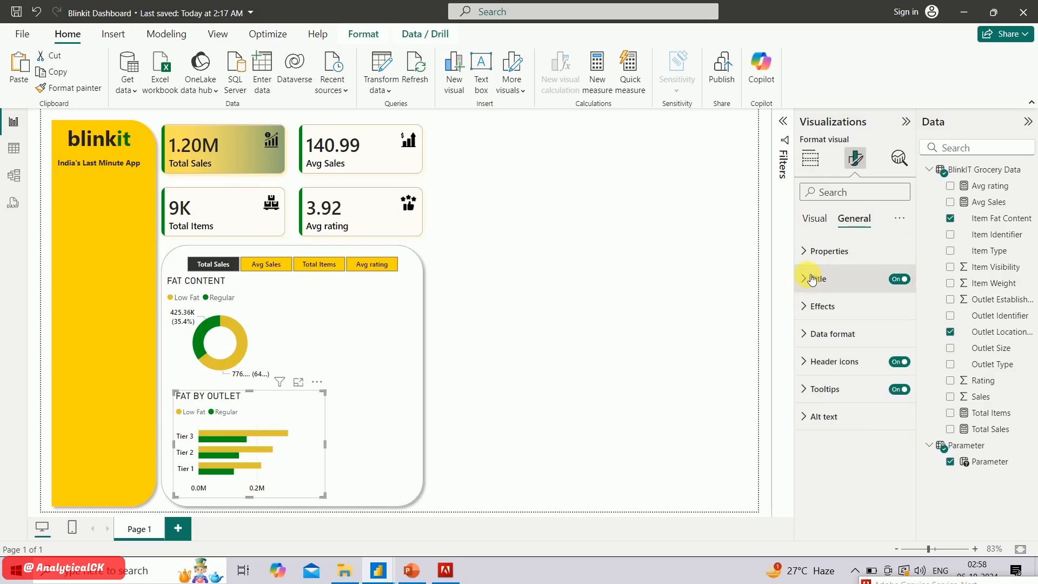
Examine the FAT BY OUTLET chart's data labels in focus mode and return to the report page
{"action": "left_click", "coordinate": [299, 383]}
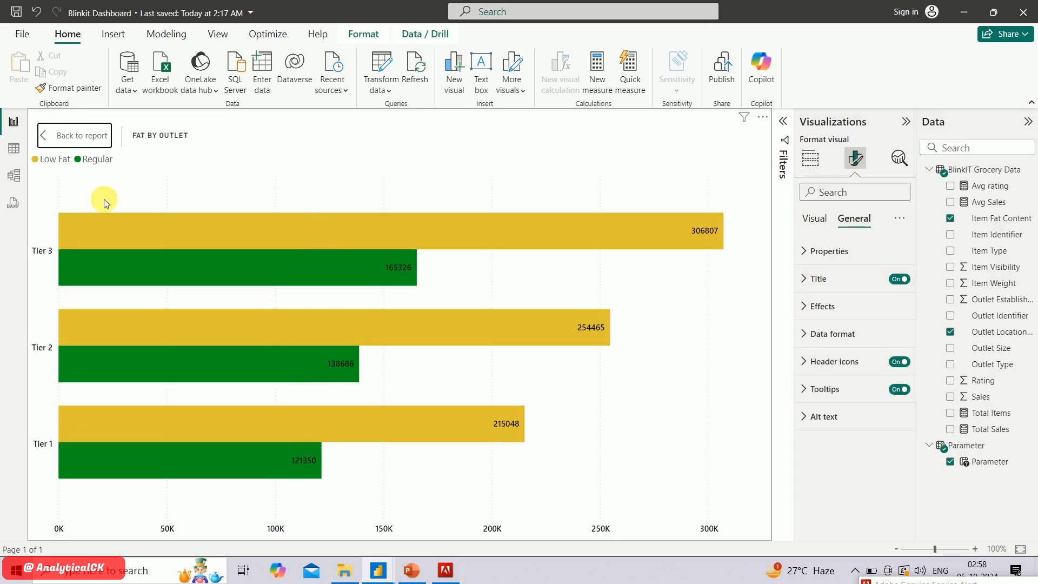
{"action": "left_click", "coordinate": [63, 142]}
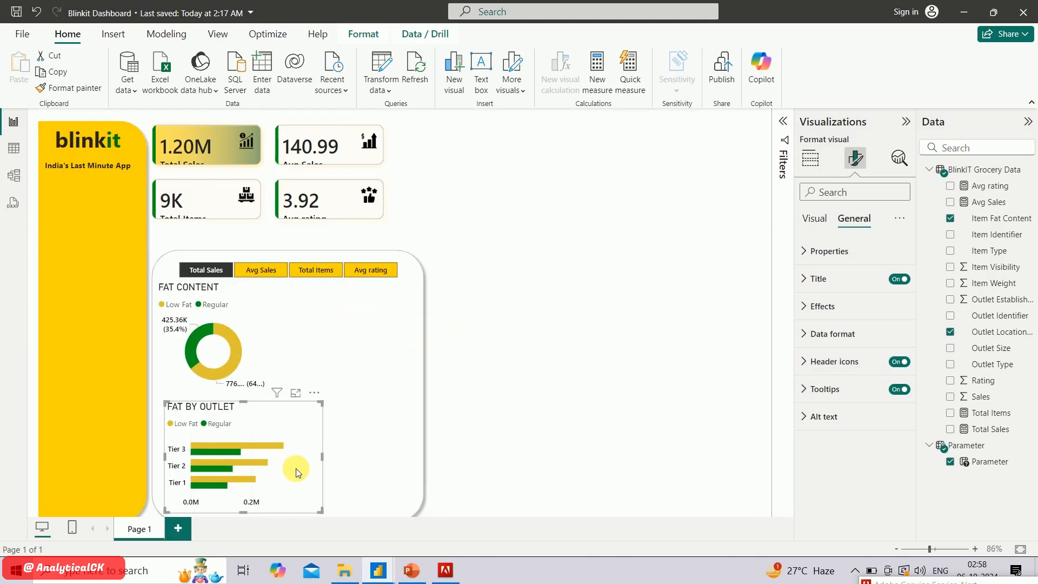
{"action": "mouse_move", "coordinate": [331, 447]}
{"action": "left_mouse_down"}
{"action": "mouse_move", "coordinate": [591, 429]}
{"action": "mouse_move", "coordinate": [324, 434]}
{"action": "left_mouse_up"}
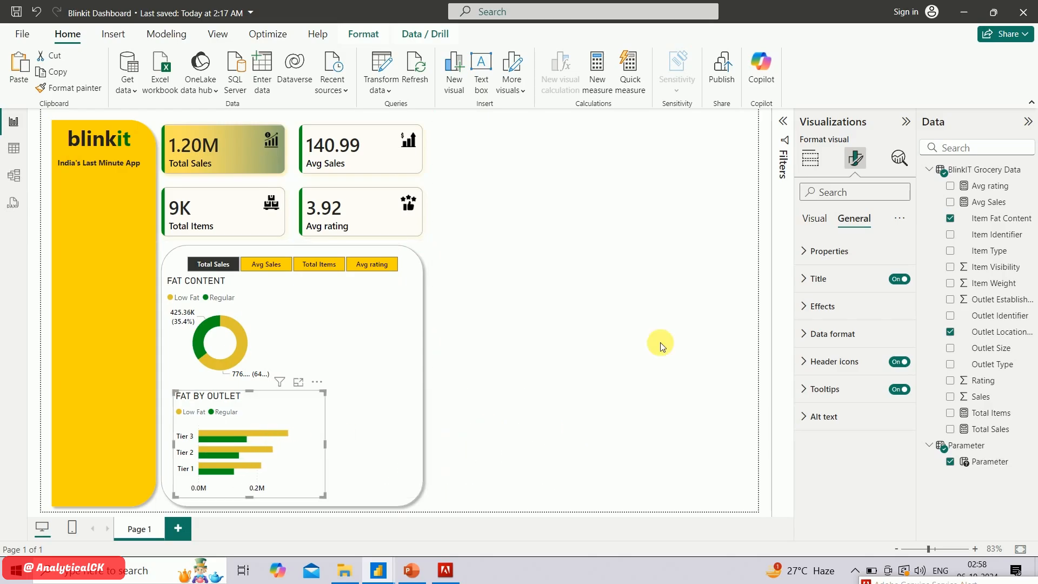
{"action": "left_click", "coordinate": [818, 307]}
{"action": "left_click", "coordinate": [834, 309]}
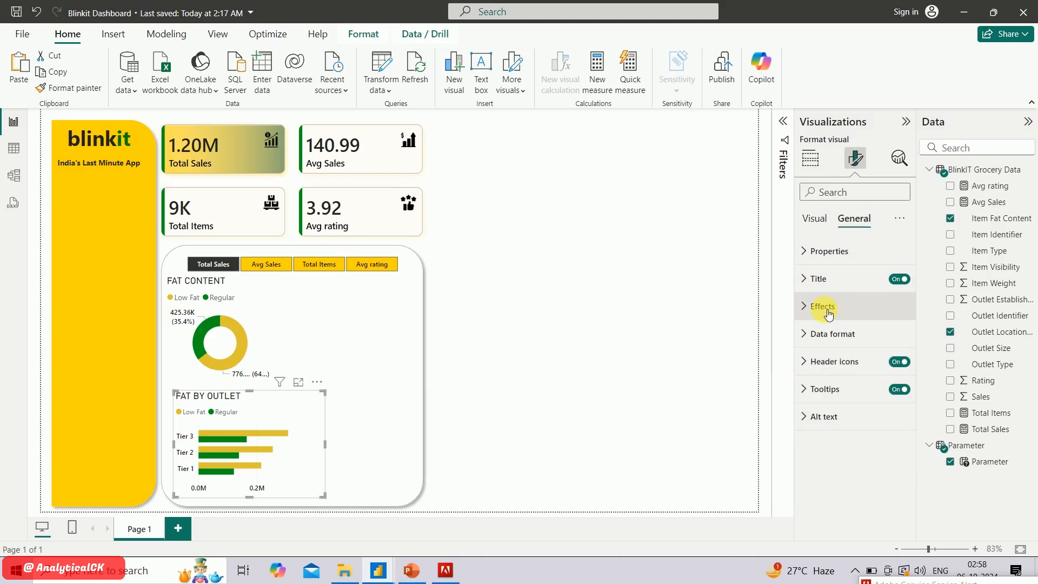
Set the FAT BY OUTLET chart's data label position to Outside end and narrow the chart
{"action": "left_click", "coordinate": [814, 219]}
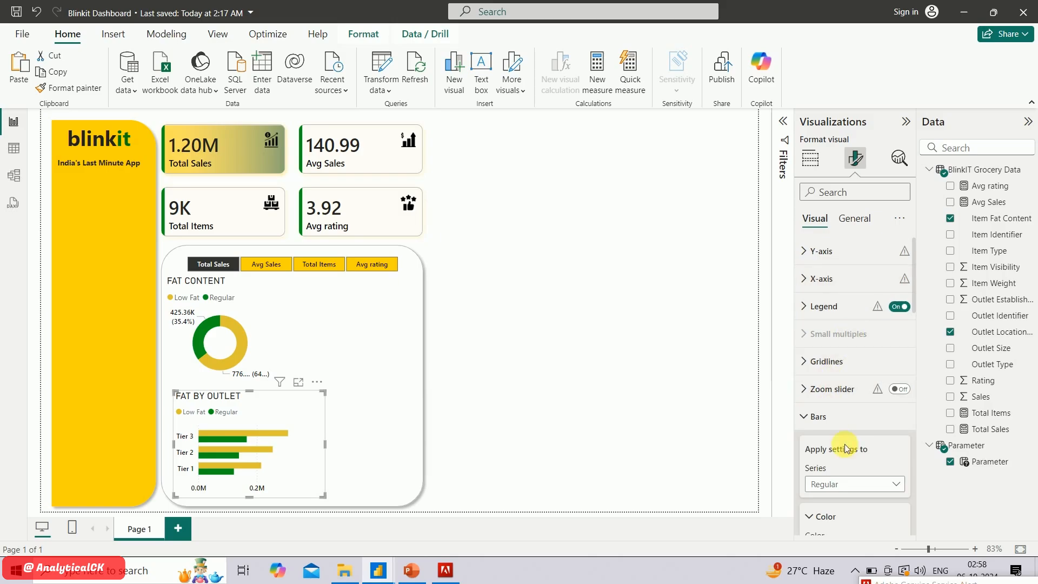
{"action": "scroll", "coordinate": [847, 448], "scroll_direction": "down", "scroll_amount": 5}
{"action": "scroll", "coordinate": [848, 449], "scroll_direction": "down", "scroll_amount": 8}
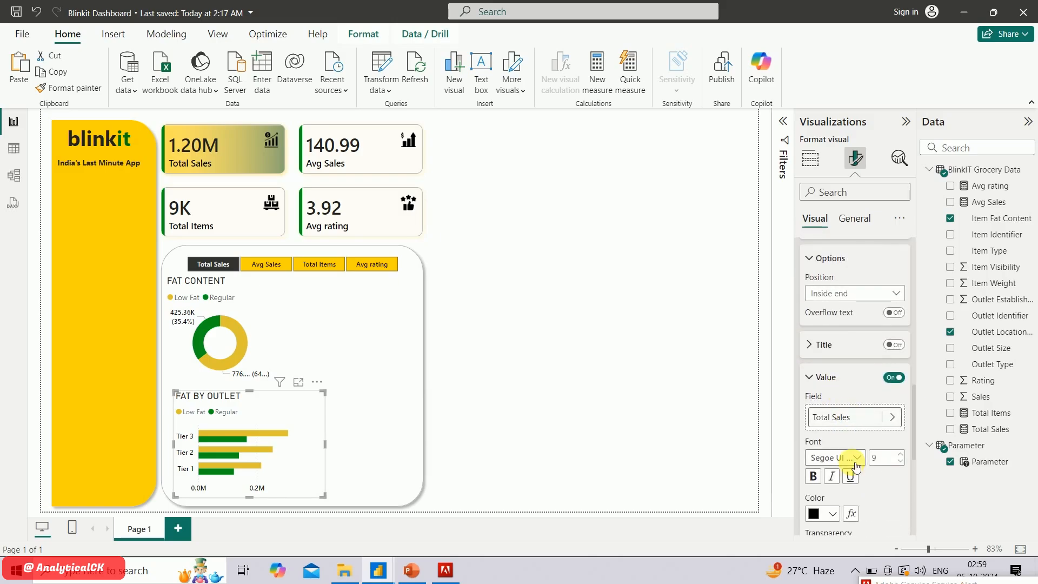
{"action": "scroll", "coordinate": [852, 461], "scroll_direction": "up", "scroll_amount": 3}
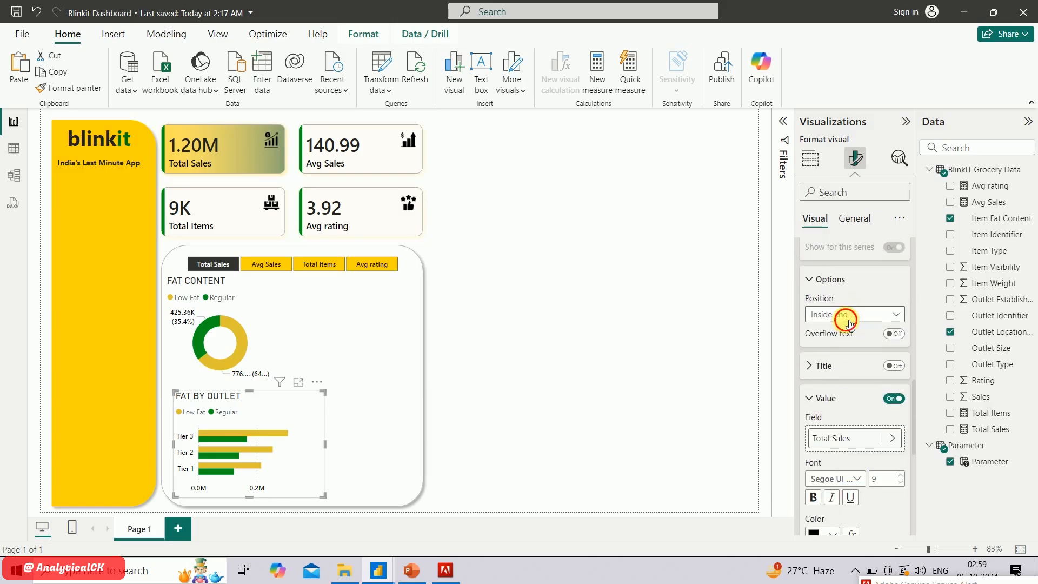
{"action": "left_click", "coordinate": [849, 315]}
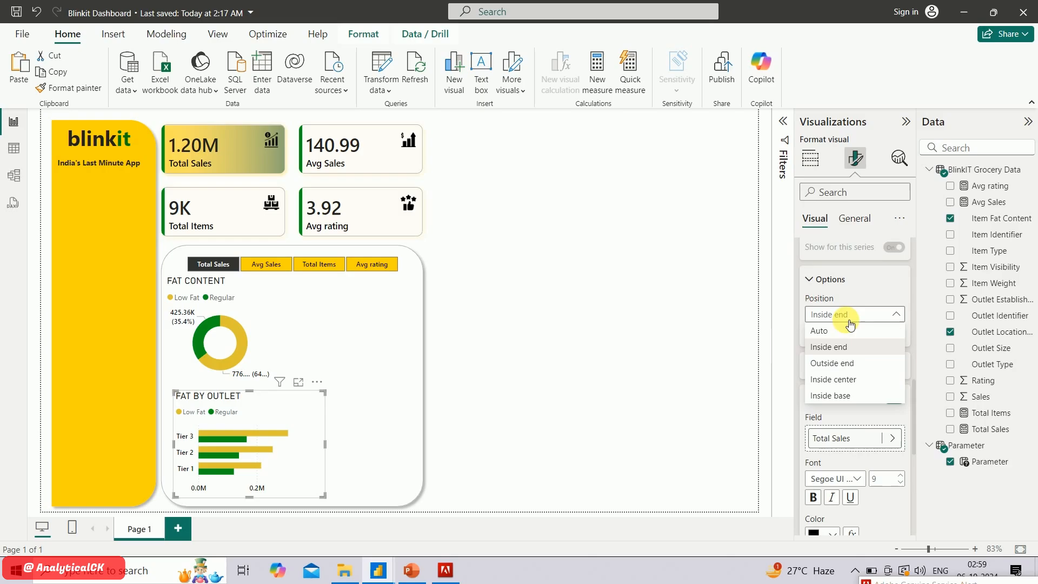
{"action": "left_click", "coordinate": [849, 367]}
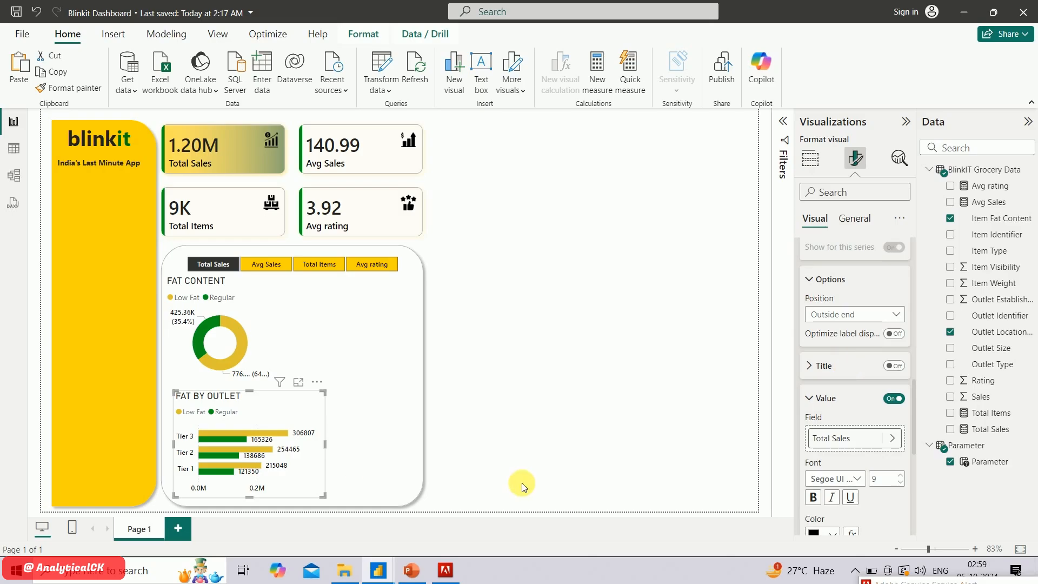
{"action": "left_click_drag", "start_coordinate": [324, 444], "coordinate": [291, 440]}
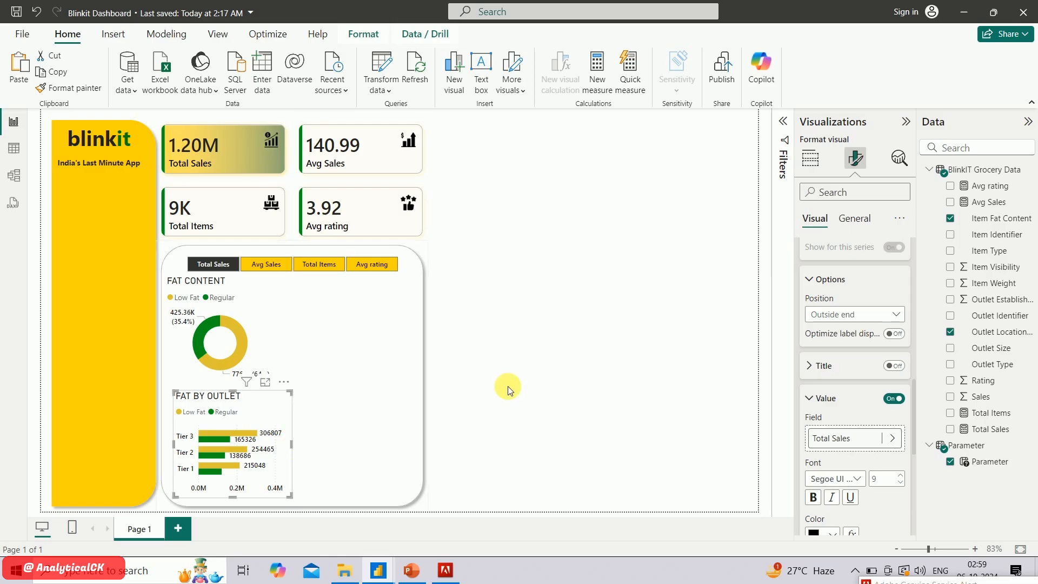
{"action": "left_click", "coordinate": [514, 387]}
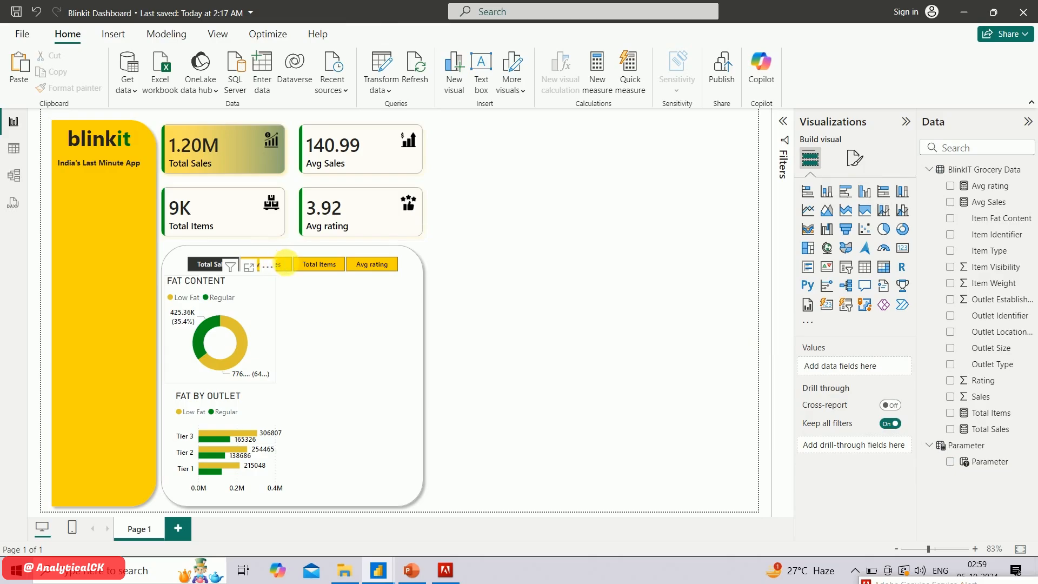
Test the measure slicer on both charts by choosing Total Items, Avg rating and Total Sales in turn
{"action": "left_click", "coordinate": [274, 266]}
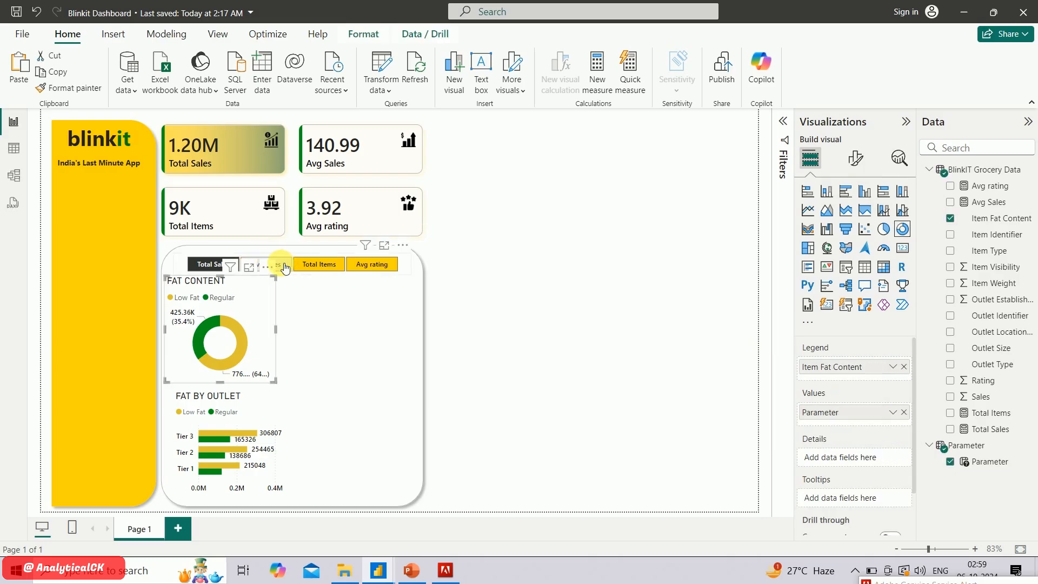
{"action": "left_click", "coordinate": [321, 269]}
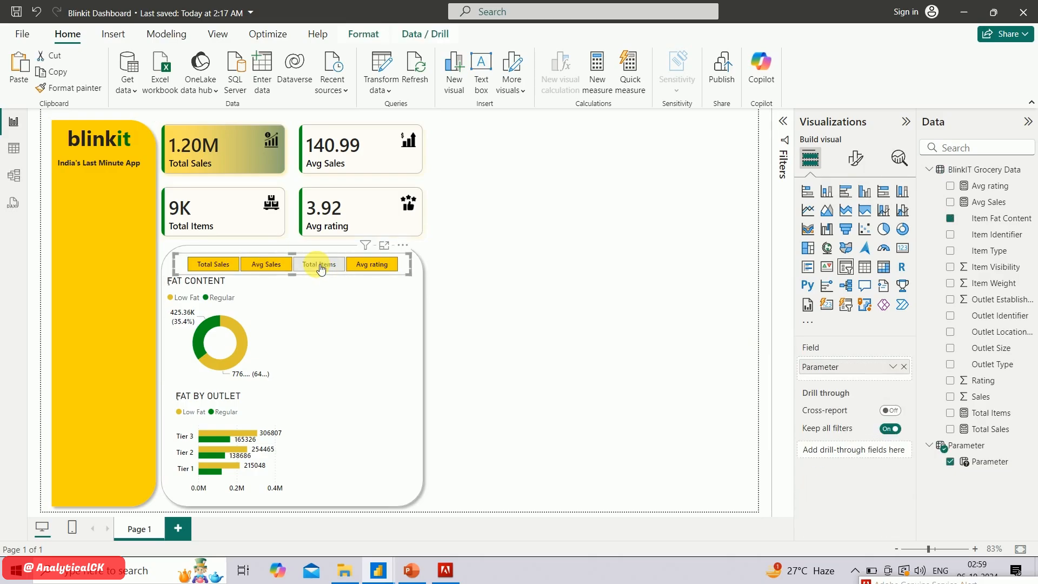
{"action": "left_click", "coordinate": [385, 270]}
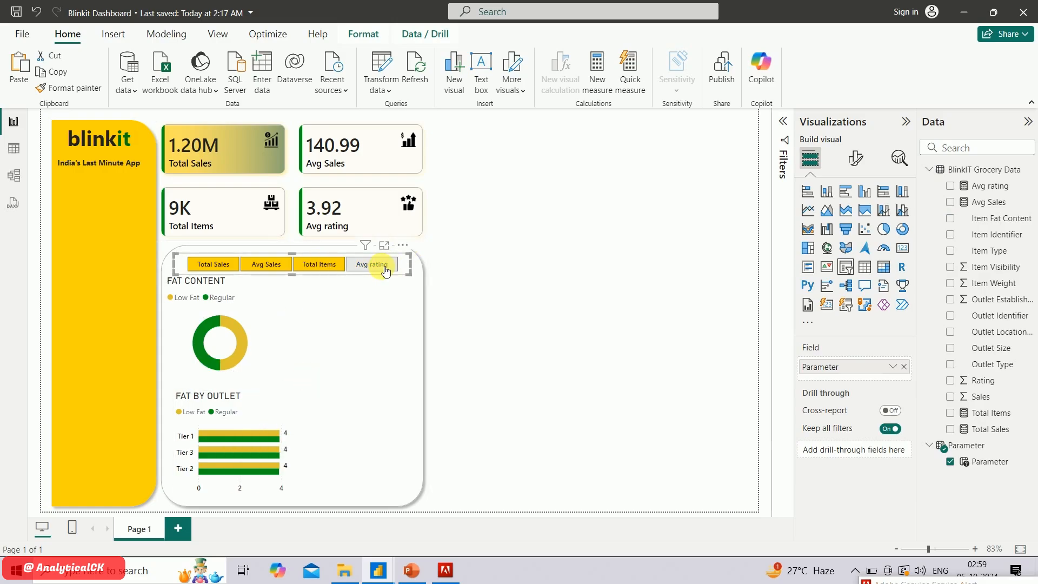
{"action": "left_click", "coordinate": [218, 264]}
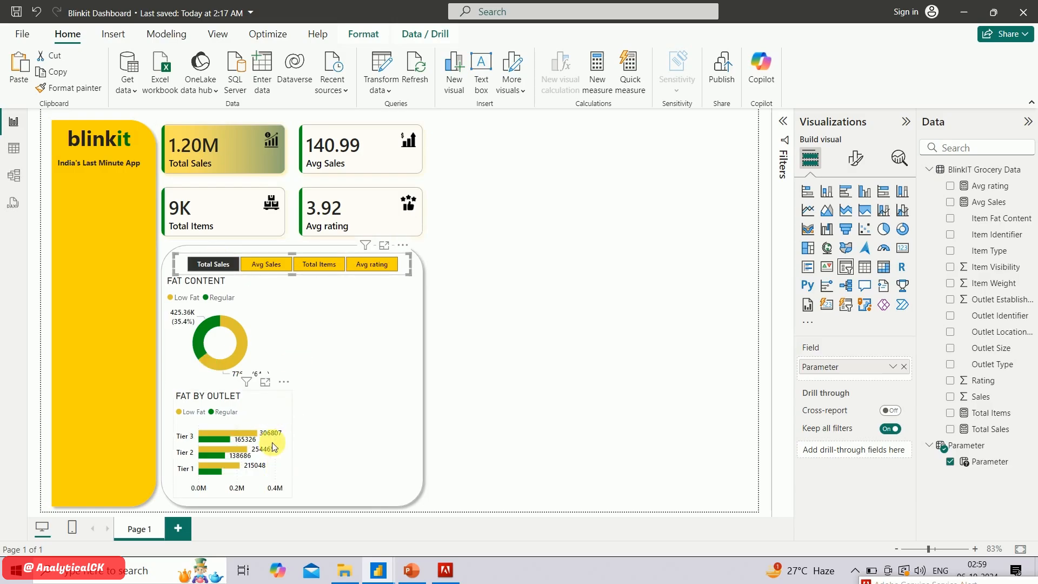
Review the Charts list on the PowerPoint KPI slide for the next visual and return to the Power BI report
{"action": "left_click", "coordinate": [307, 274]}
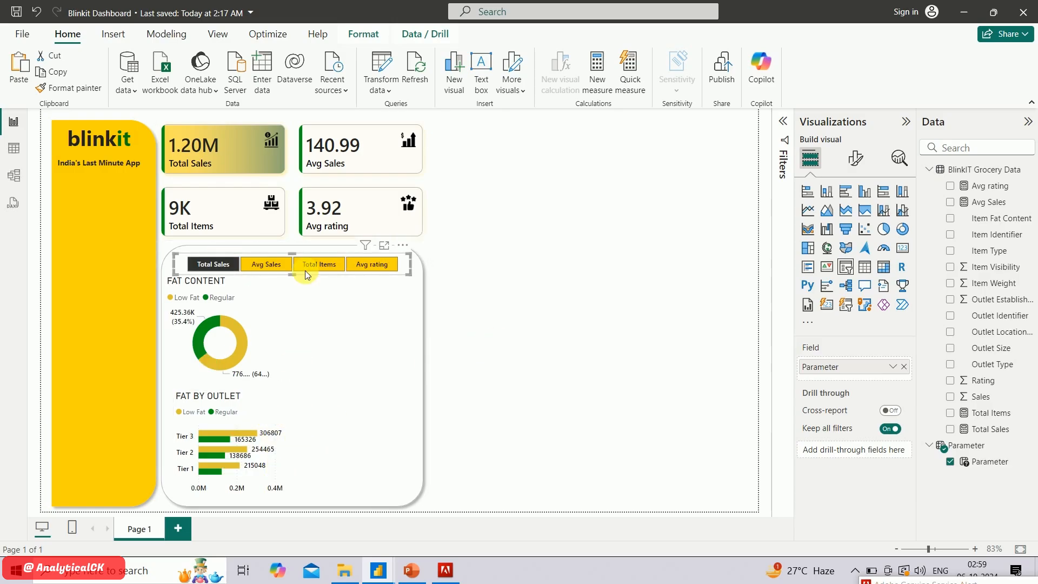
{"action": "left_click", "coordinate": [534, 269]}
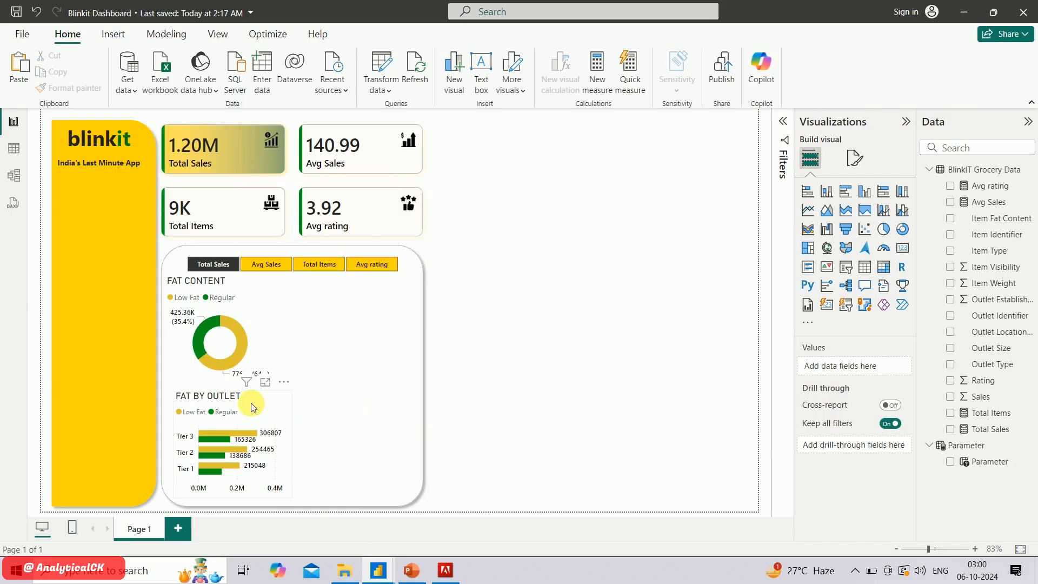
{"action": "left_click", "coordinate": [413, 574]}
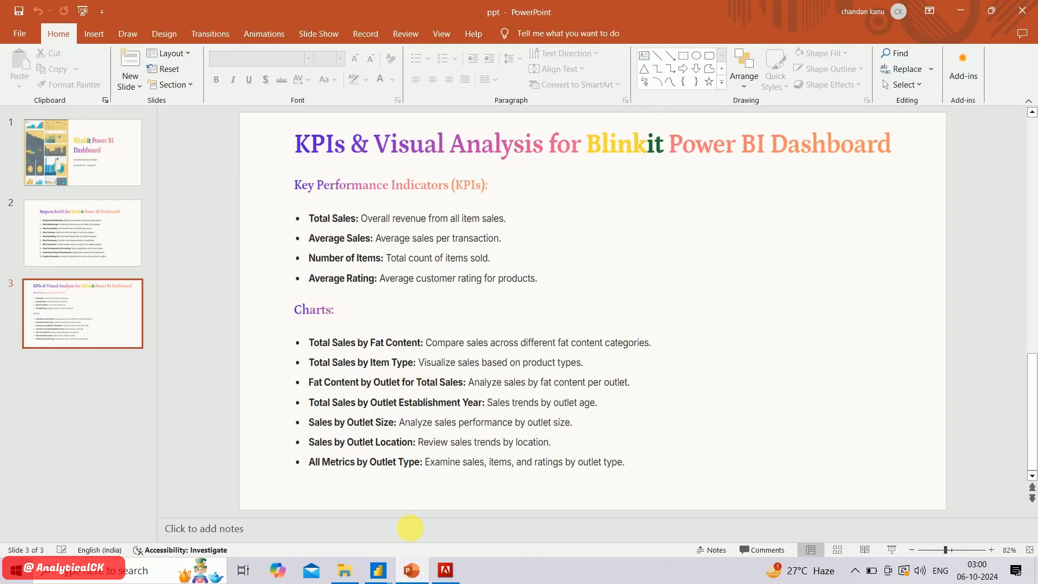
{"action": "left_click", "coordinate": [412, 575]}
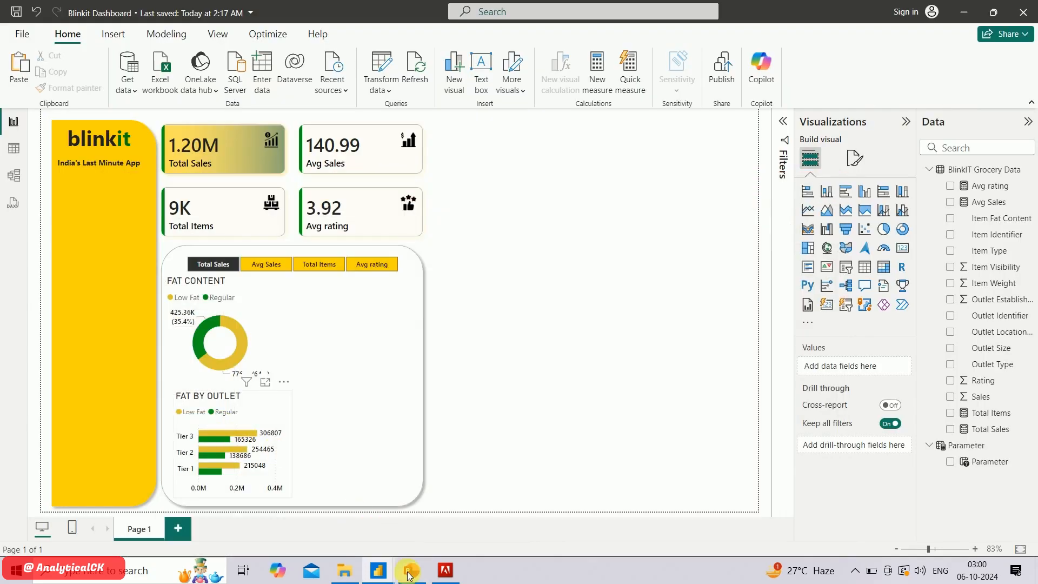
{"action": "left_click", "coordinate": [417, 579]}
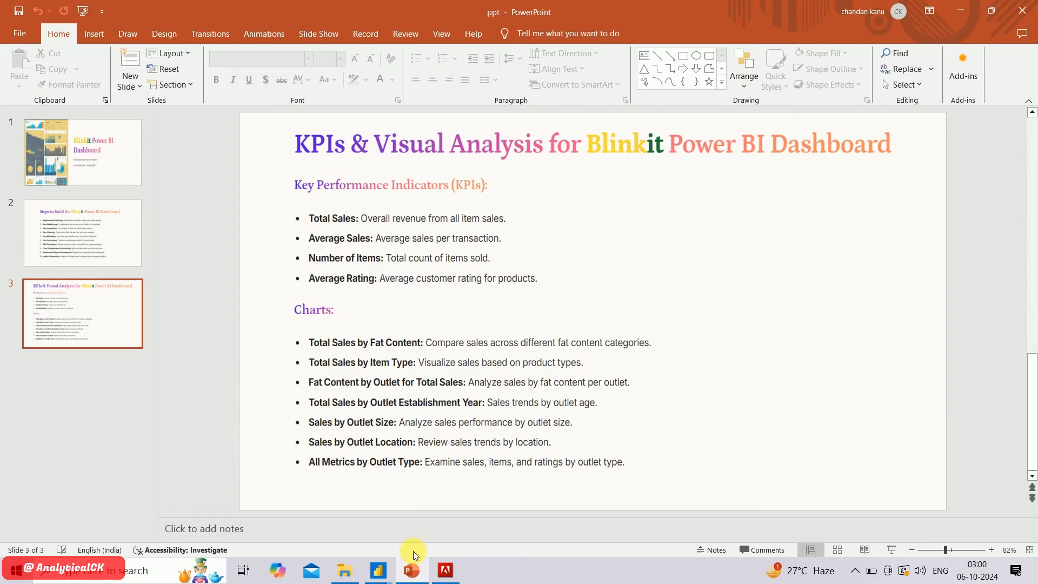
{"action": "left_click", "coordinate": [415, 575]}
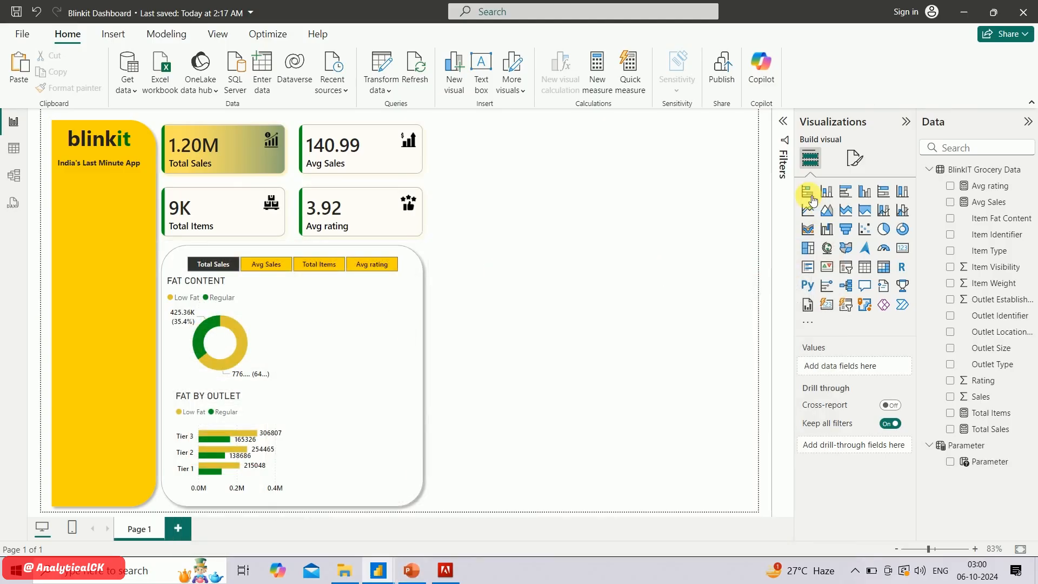
Insert a stacked bar chart with Item Type on the Y-axis and Parameter on the X-axis, fitted beside the donut inside the rounded panel
{"action": "left_click", "coordinate": [800, 190]}
{"action": "left_click", "coordinate": [809, 192]}
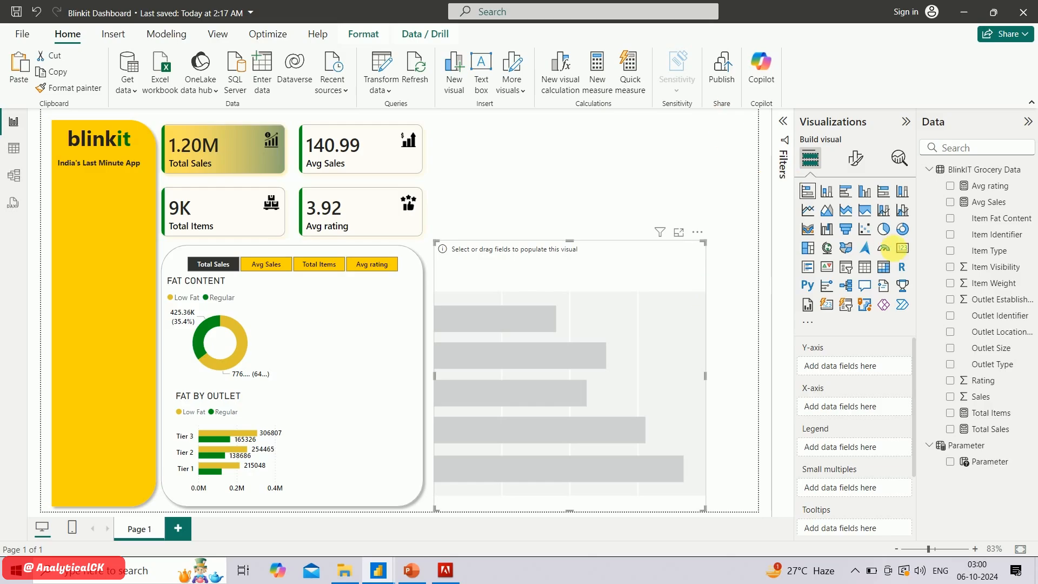
{"action": "left_click", "coordinate": [952, 251]}
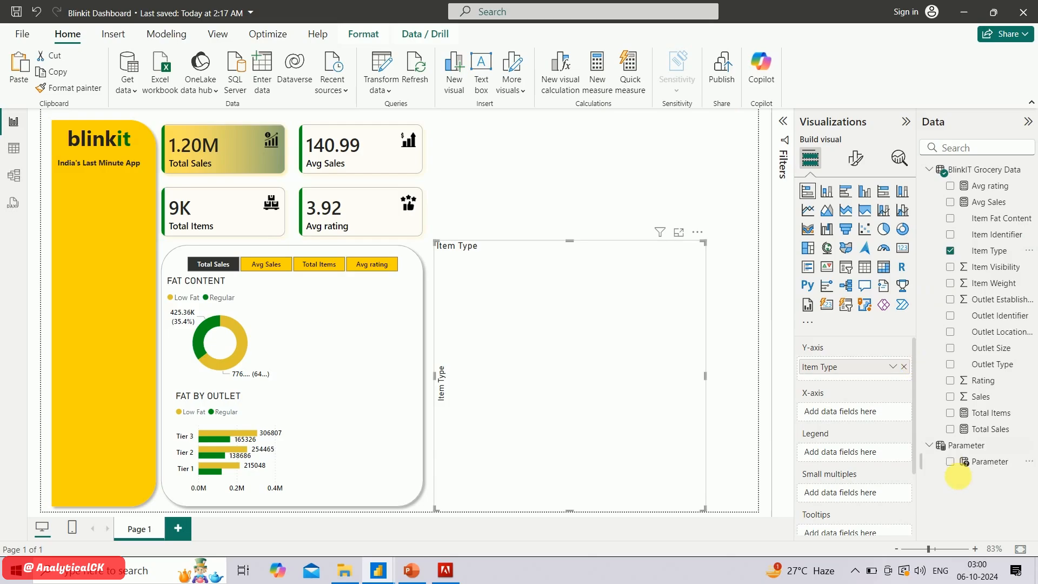
{"action": "left_click", "coordinate": [951, 463]}
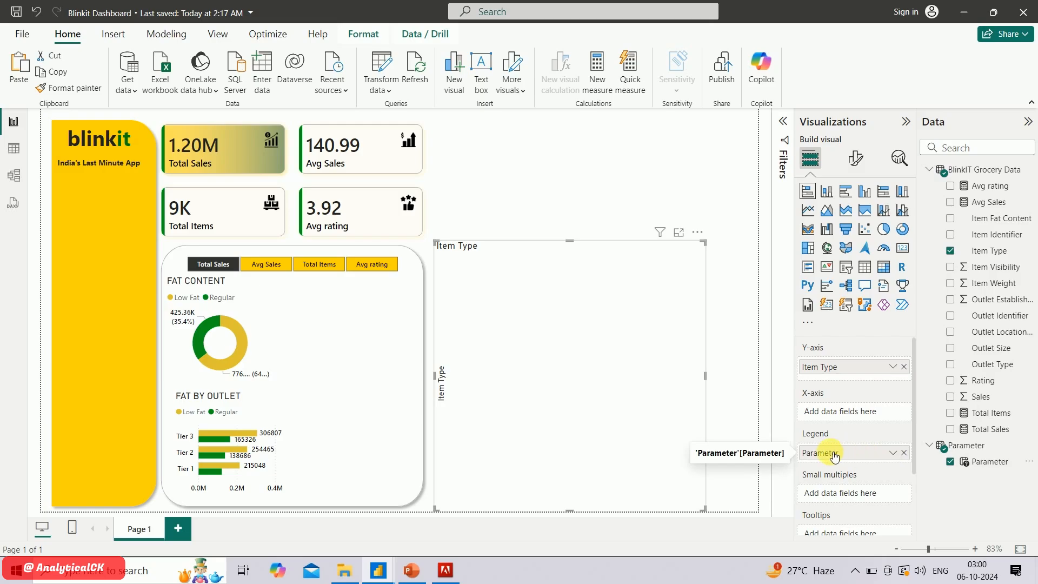
{"action": "left_click_drag", "start_coordinate": [835, 456], "coordinate": [833, 411]}
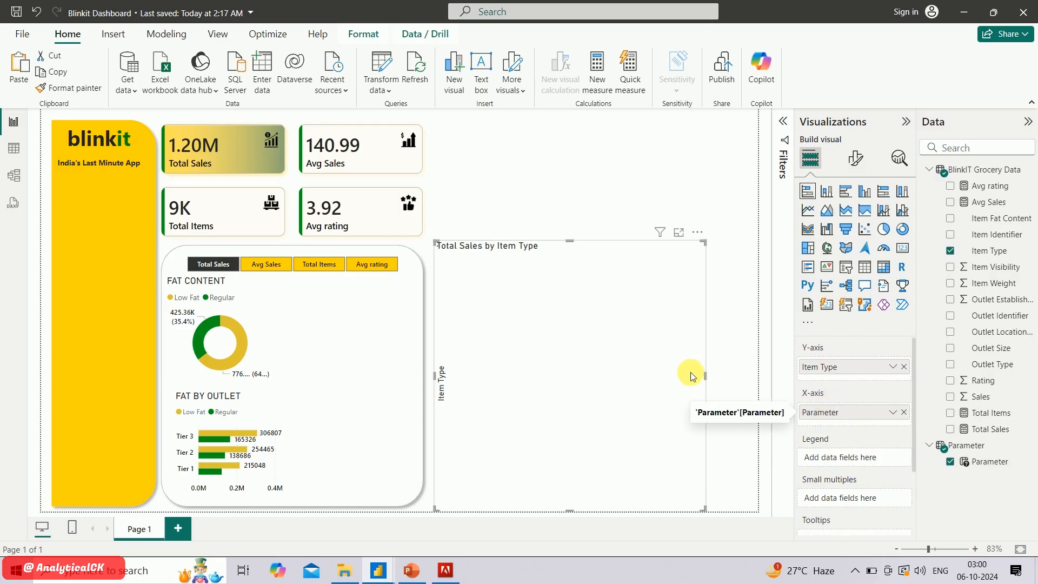
{"action": "left_click_drag", "start_coordinate": [706, 377], "coordinate": [455, 410]}
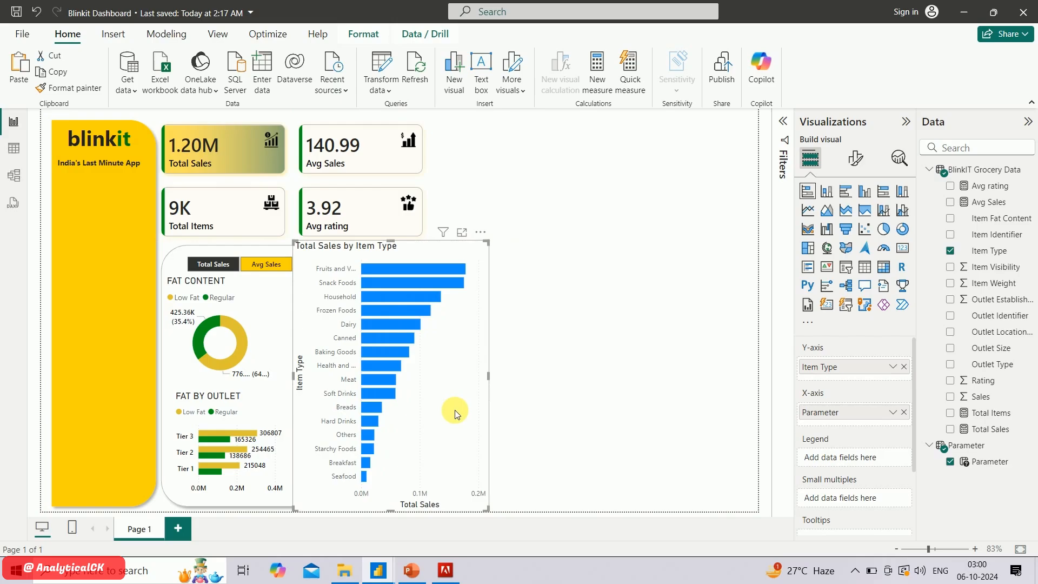
{"action": "left_click_drag", "start_coordinate": [491, 245], "coordinate": [410, 279]}
Change the new bar chart's title text to ITEM TYPE
{"action": "left_click", "coordinate": [864, 162]}
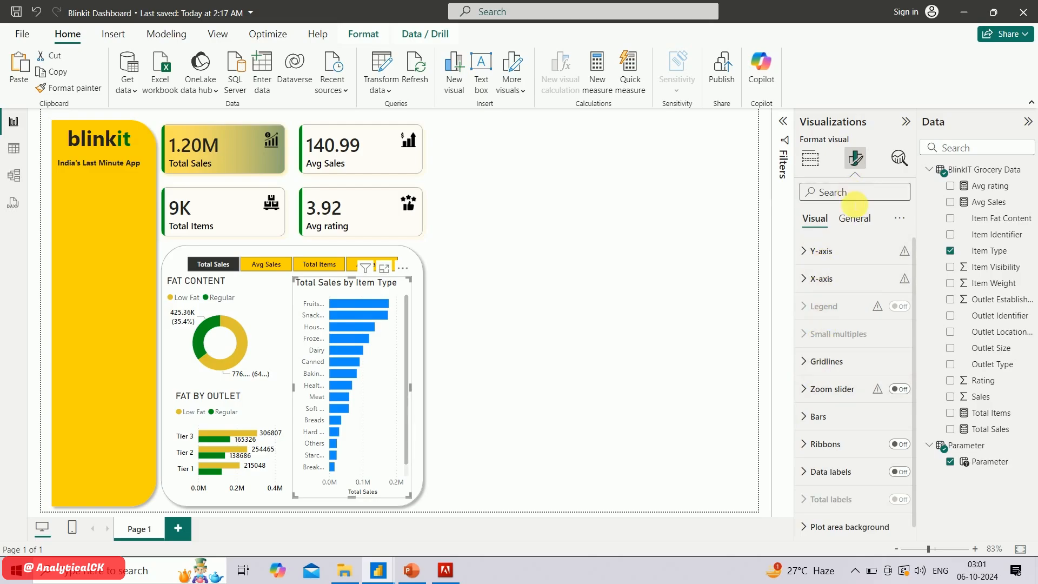
{"action": "left_click", "coordinate": [853, 218]}
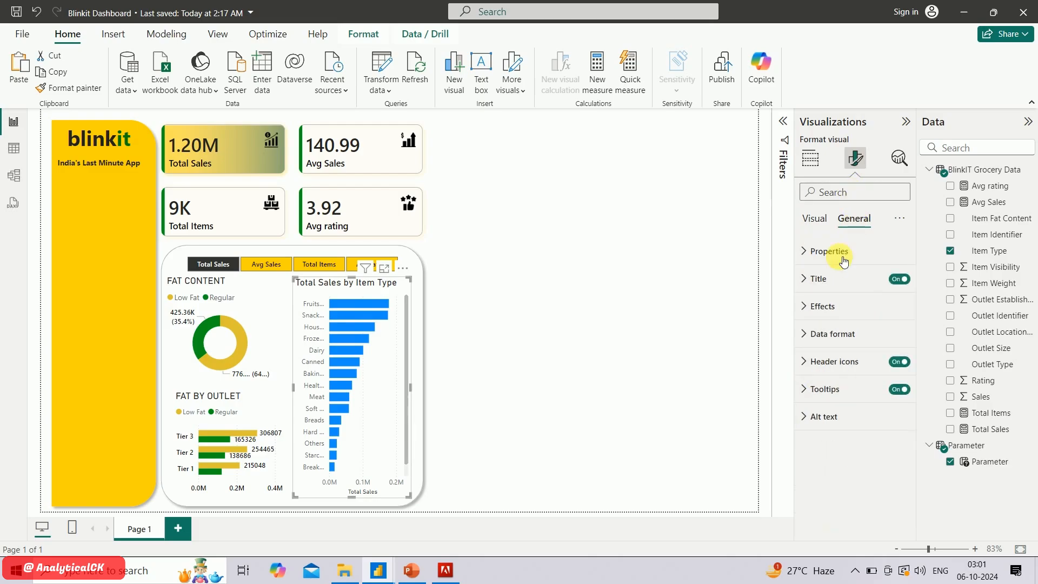
{"action": "left_click", "coordinate": [818, 279]}
{"action": "triple_click", "coordinate": [845, 347]}
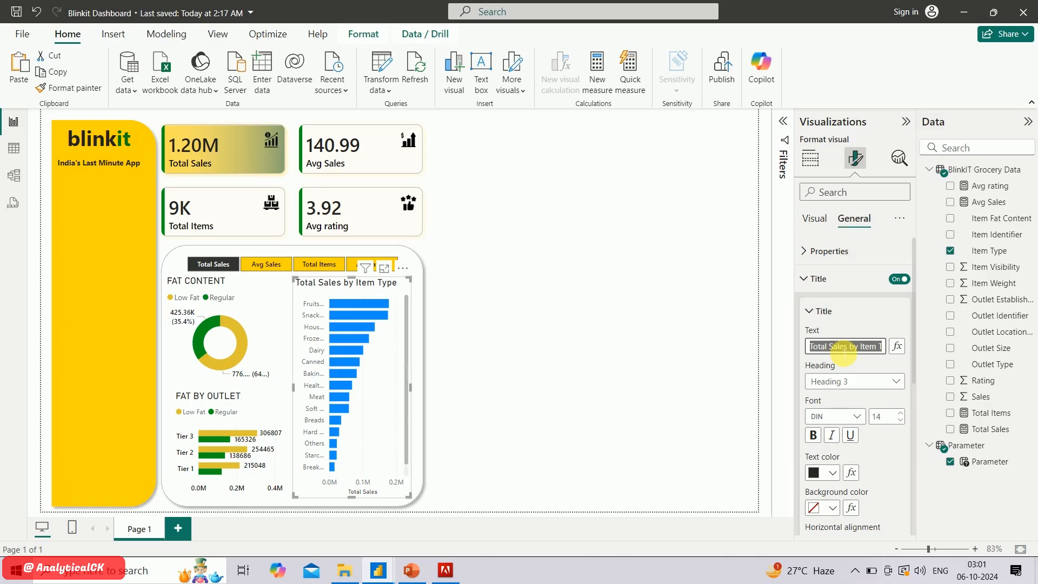
{"action": "type", "text": "iT"}
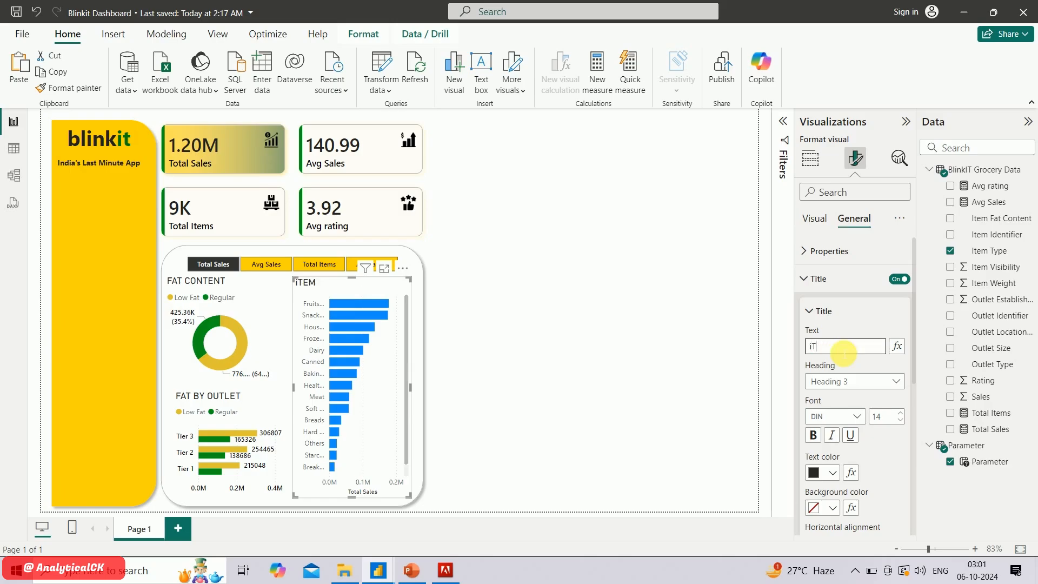
{"action": "type", "text": "ITEM"}
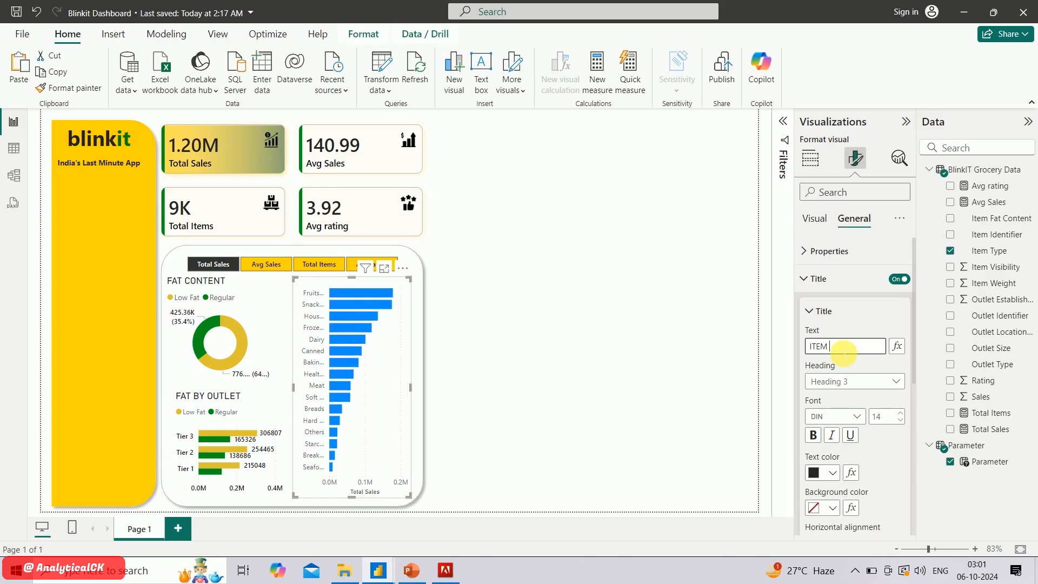
{"action": "type", "text": " TYPE"}
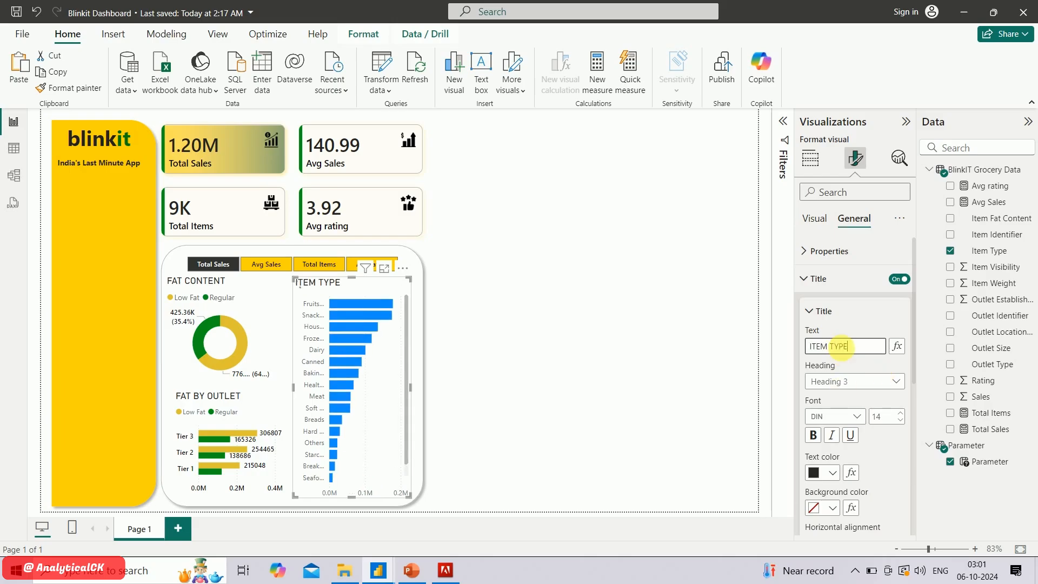
Format the ITEM TYPE chart's Y-axis values in black Segoe UI Light
{"action": "left_click", "coordinate": [816, 223]}
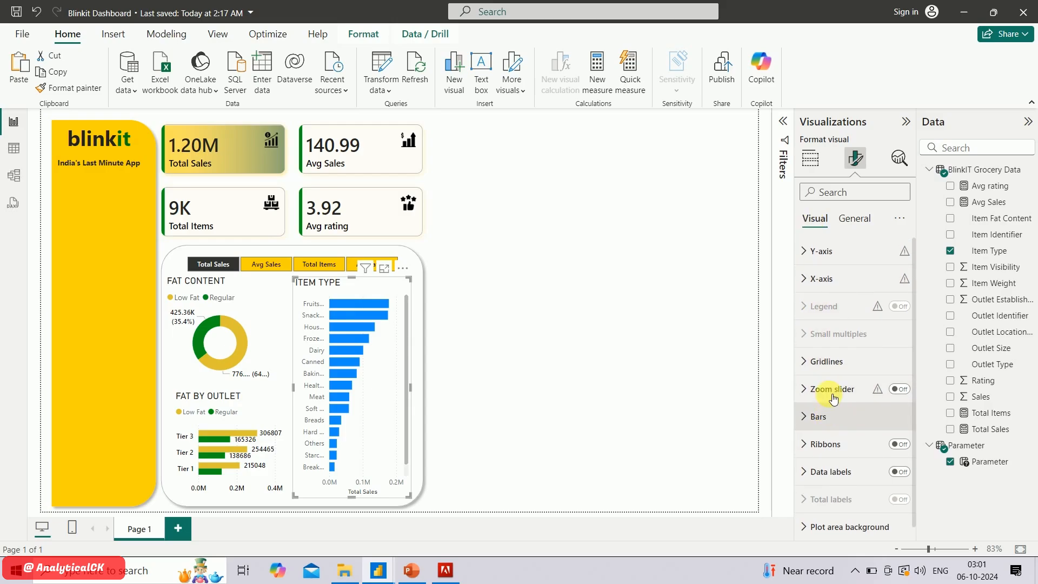
{"action": "left_click", "coordinate": [806, 252]}
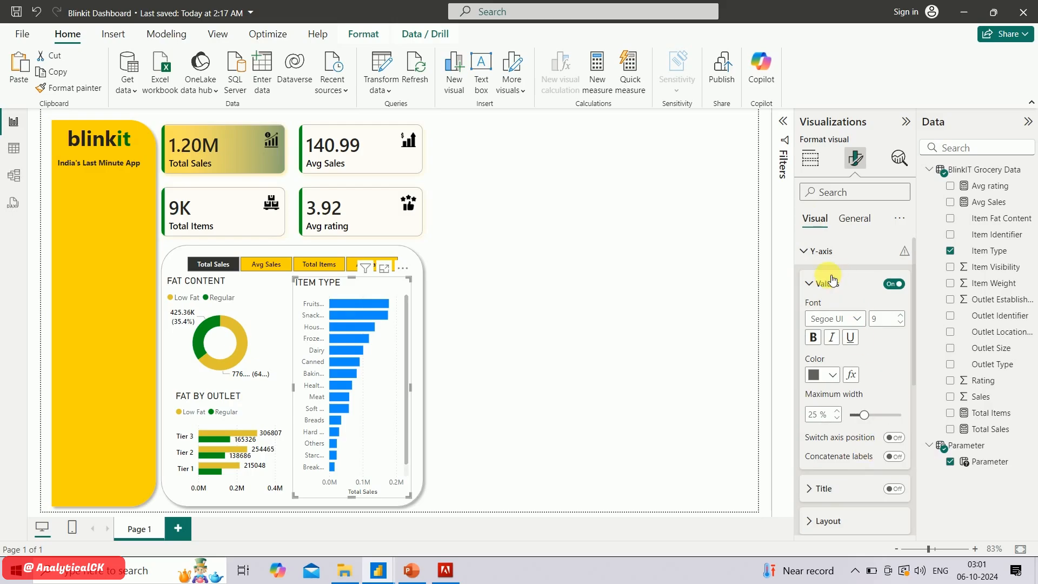
{"action": "left_click", "coordinate": [831, 320]}
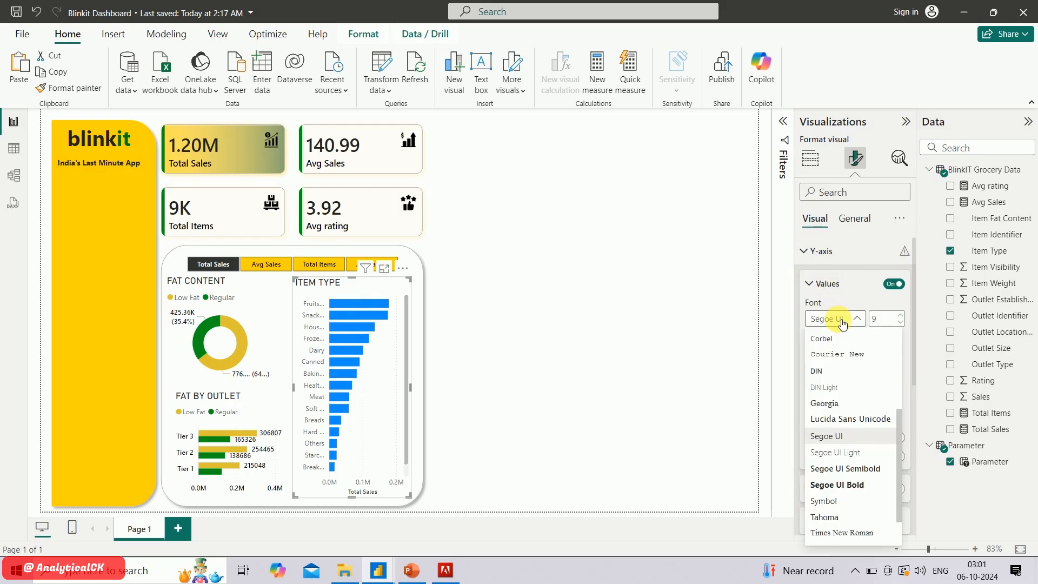
{"action": "left_click", "coordinate": [841, 454]}
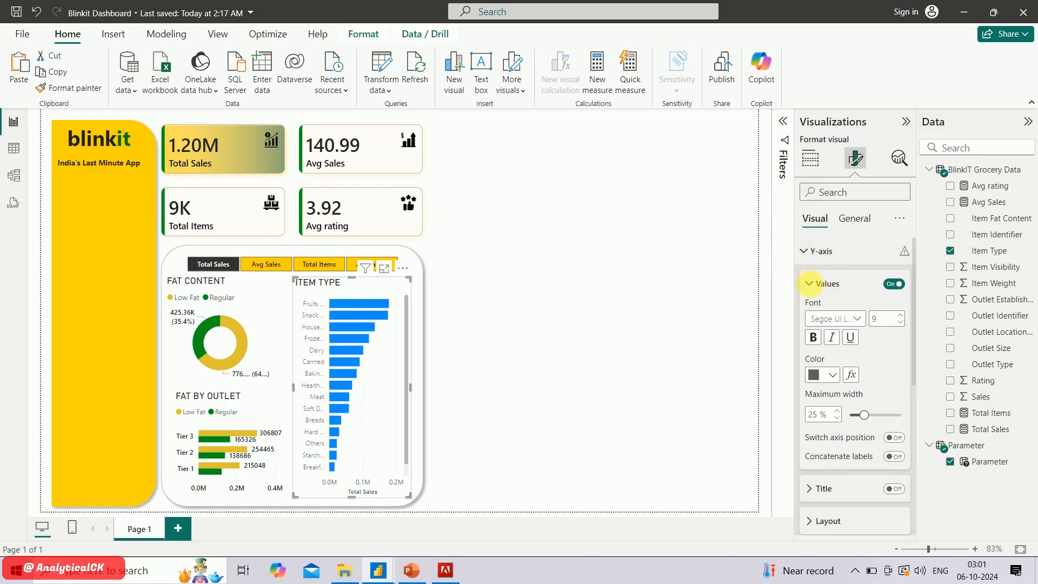
{"action": "left_click", "coordinate": [835, 378]}
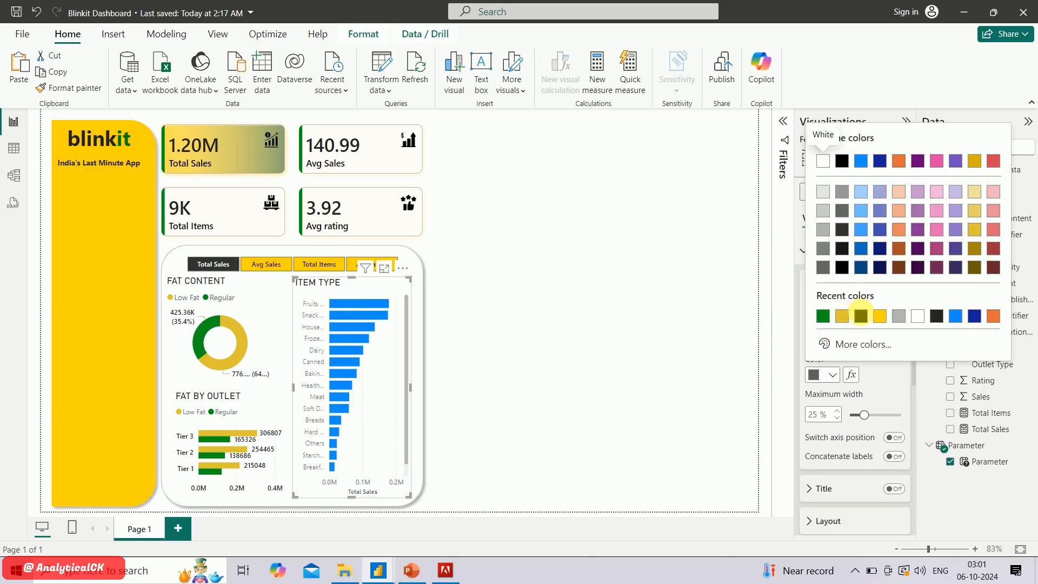
{"action": "left_click", "coordinate": [866, 318]}
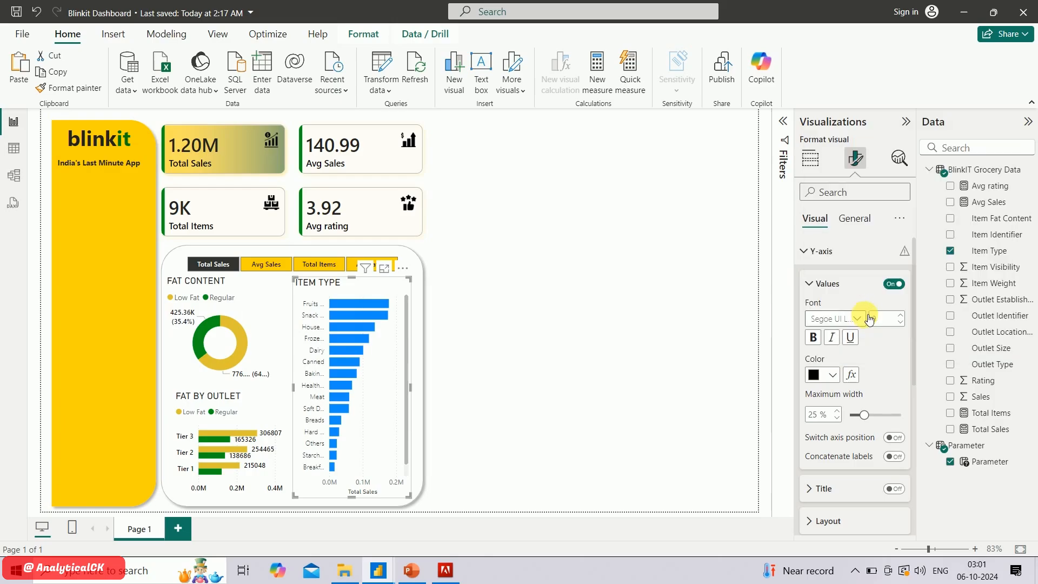
Turn off the X-axis title of the ITEM TYPE chart
{"action": "left_click", "coordinate": [813, 252]}
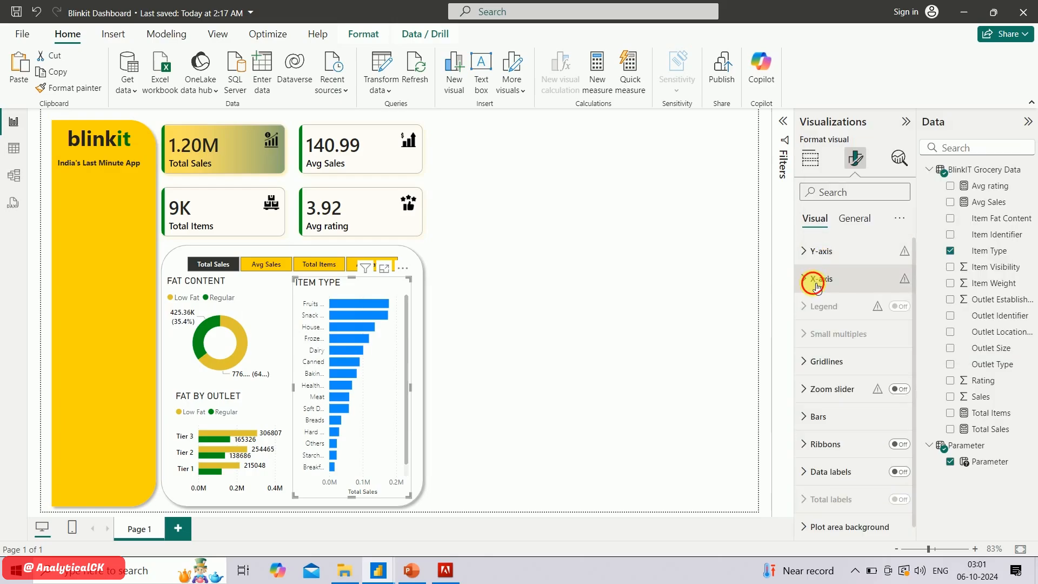
{"action": "left_click", "coordinate": [813, 279]}
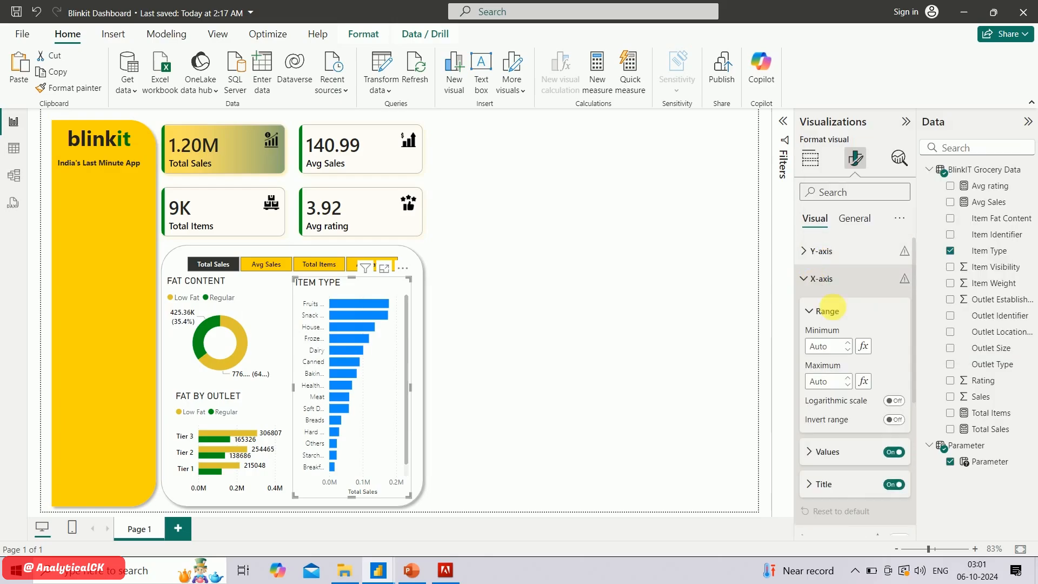
{"action": "left_click", "coordinate": [894, 484]}
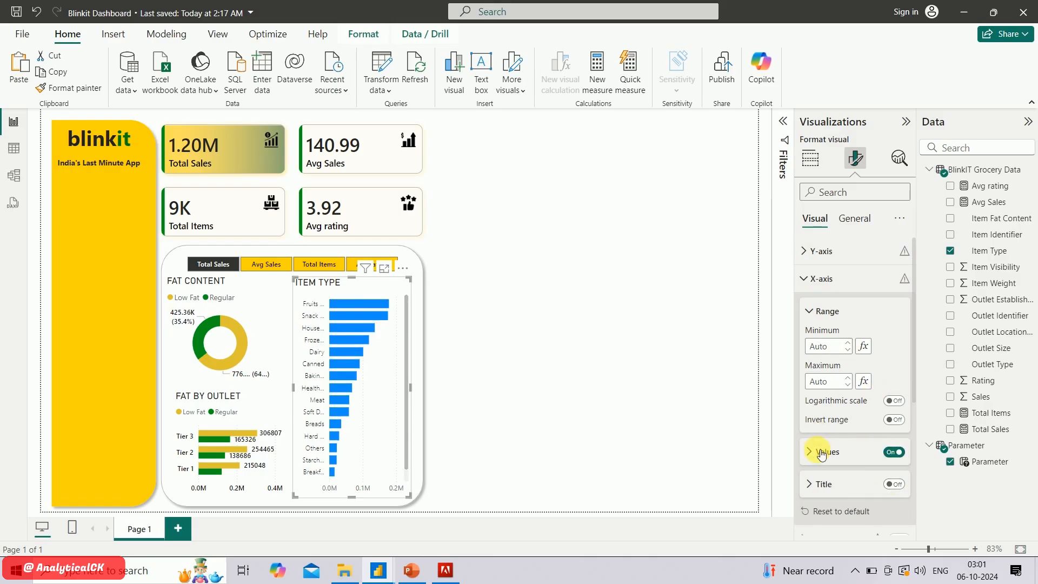
Format the ITEM TYPE chart's X-axis values in black Segoe UI Bold
{"action": "scroll", "coordinate": [820, 454], "scroll_direction": "down", "scroll_amount": 1}
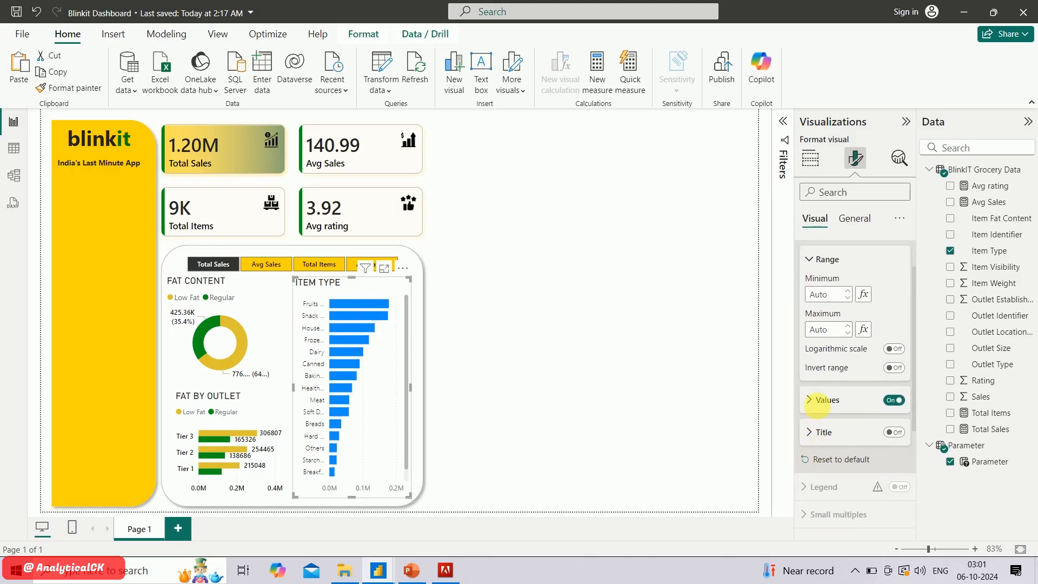
{"action": "left_click", "coordinate": [817, 400]}
{"action": "left_click", "coordinate": [853, 438]}
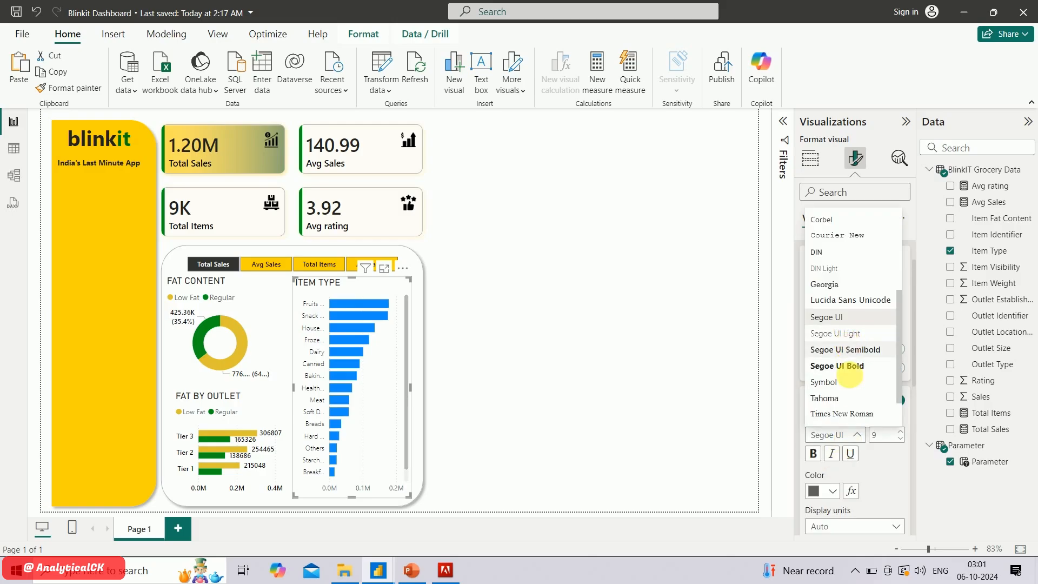
{"action": "left_click", "coordinate": [849, 368]}
{"action": "left_click", "coordinate": [842, 496]}
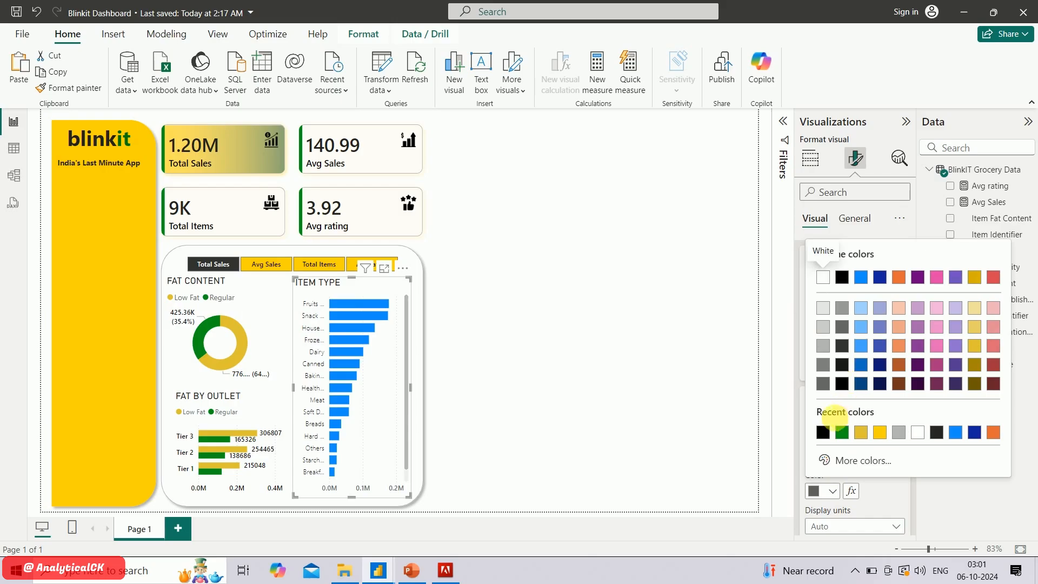
{"action": "left_click", "coordinate": [825, 433]}
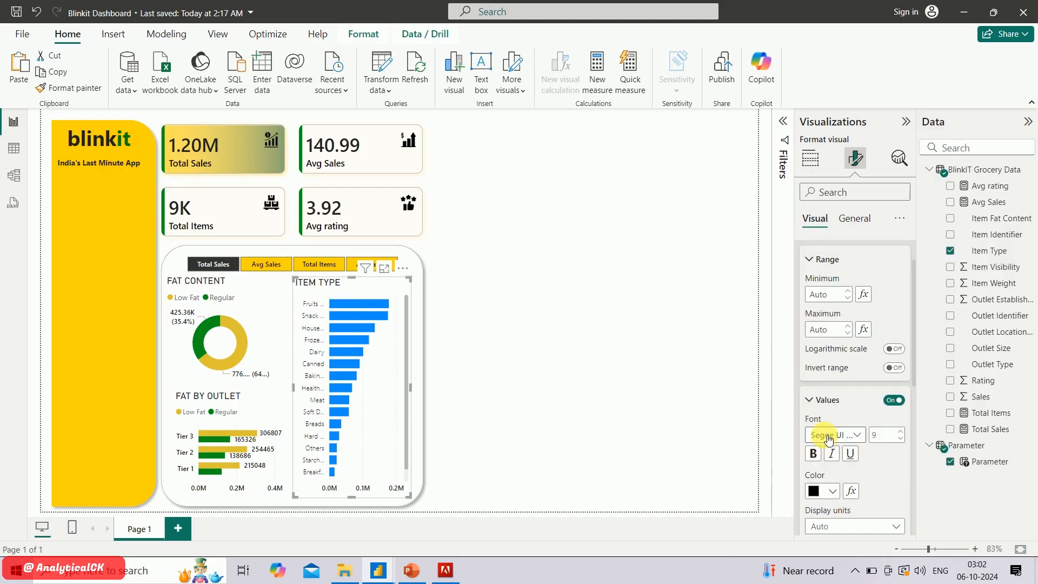
Try None as the display units for the ITEM TYPE chart's X-axis values and set them back to Auto
{"action": "scroll", "coordinate": [846, 430], "scroll_direction": "down", "scroll_amount": 3}
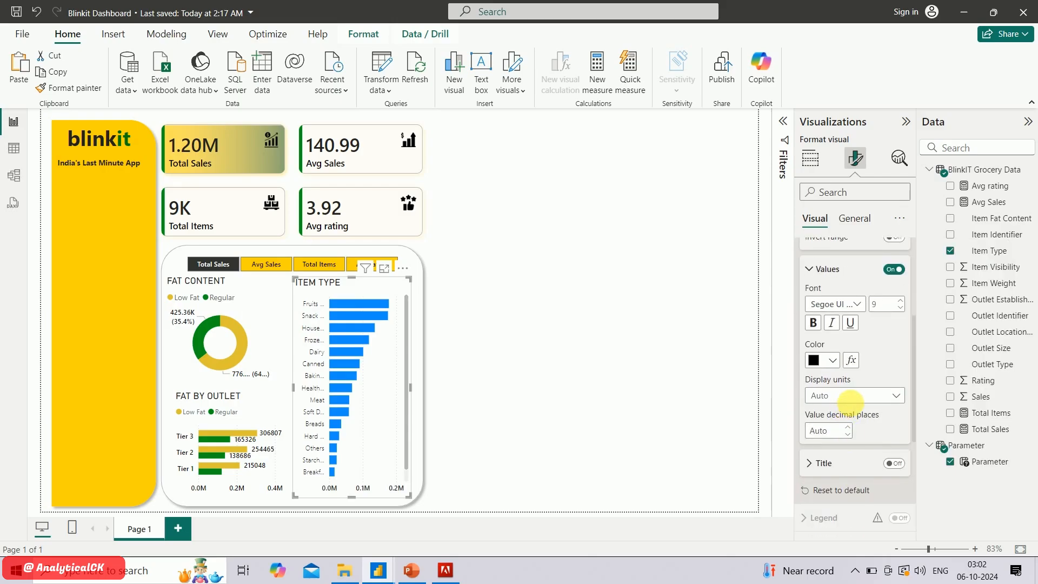
{"action": "left_click", "coordinate": [876, 402]}
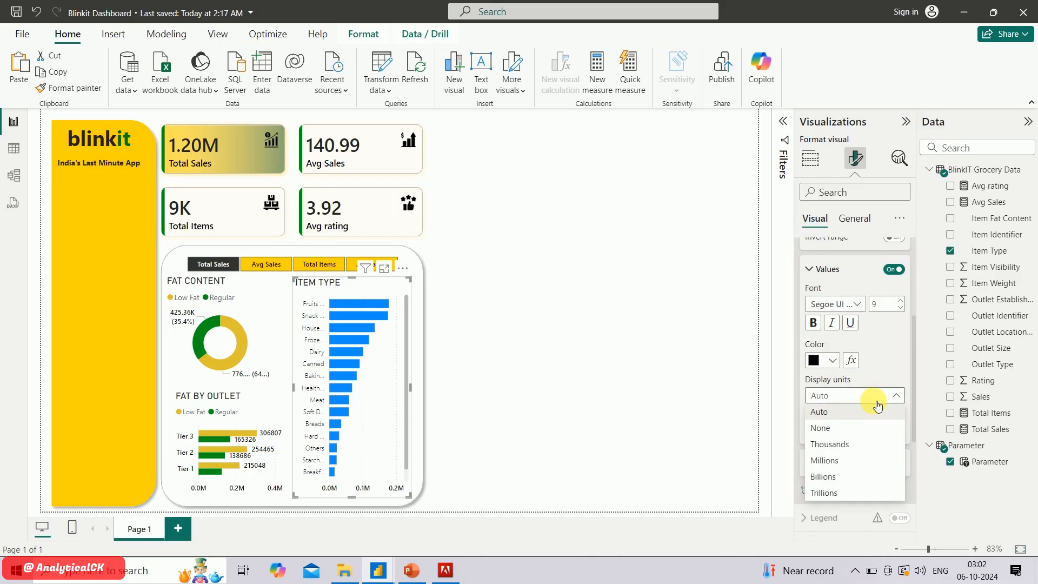
{"action": "left_click", "coordinate": [861, 427]}
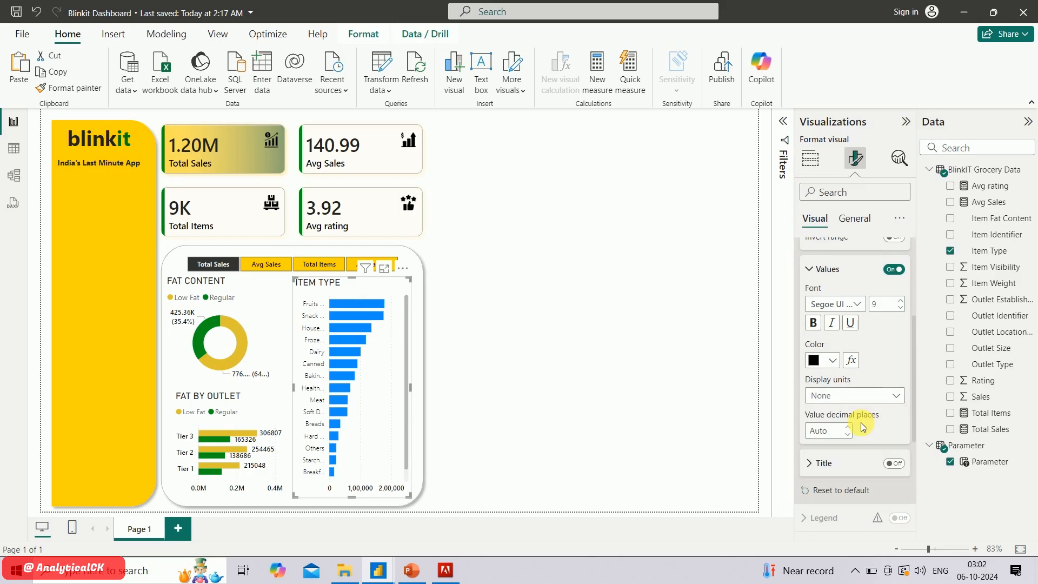
{"action": "left_click", "coordinate": [876, 397]}
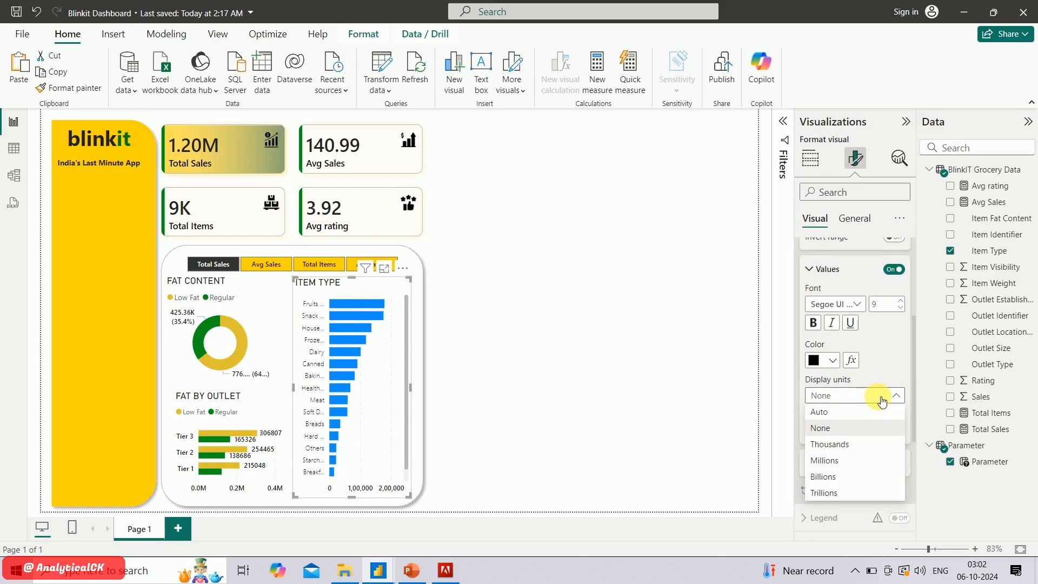
{"action": "left_click", "coordinate": [851, 414]}
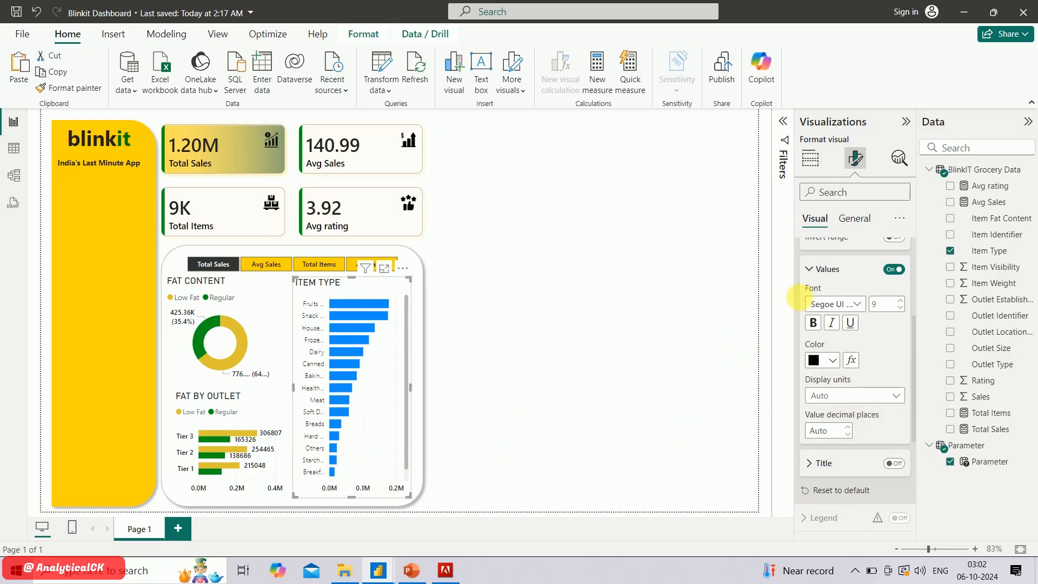
Set the bar color of the ITEM TYPE chart to #e1c233 for all categories
{"action": "left_click", "coordinate": [816, 273]}
{"action": "scroll", "coordinate": [848, 325], "scroll_direction": "up", "scroll_amount": 3}
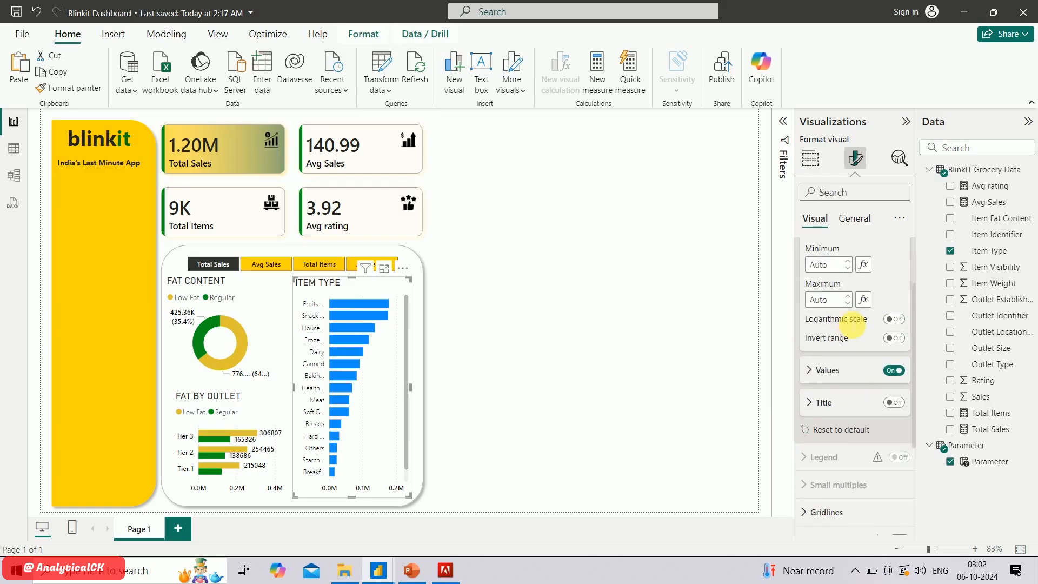
{"action": "scroll", "coordinate": [850, 325], "scroll_direction": "down", "scroll_amount": 4}
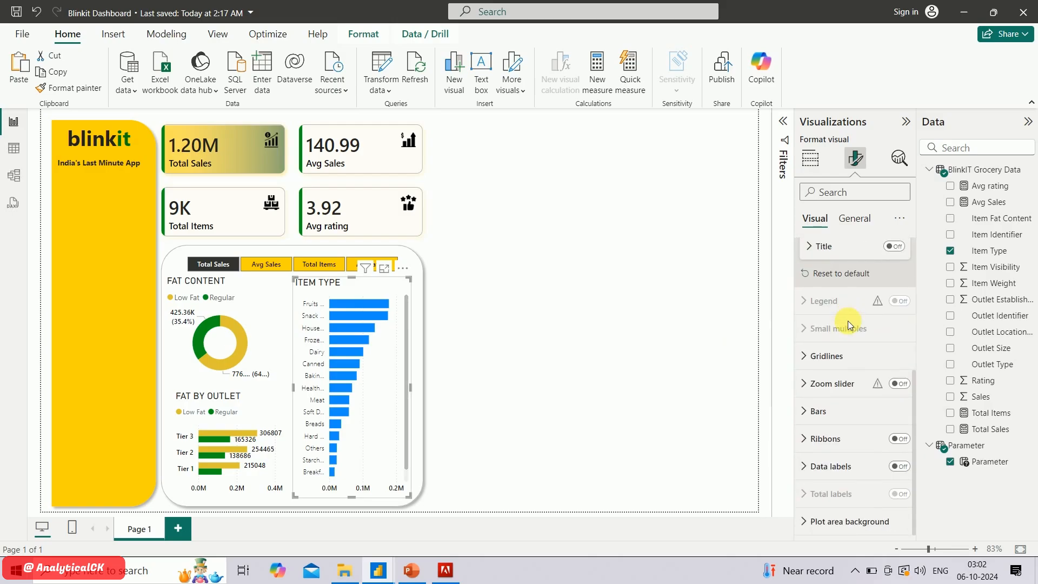
{"action": "left_click", "coordinate": [818, 417]}
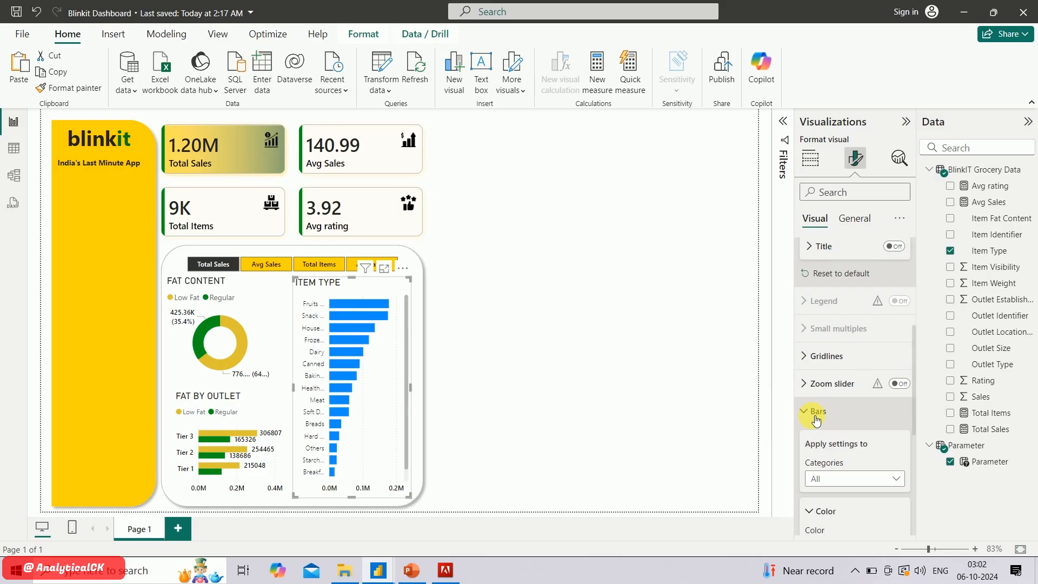
{"action": "left_click", "coordinate": [841, 480]}
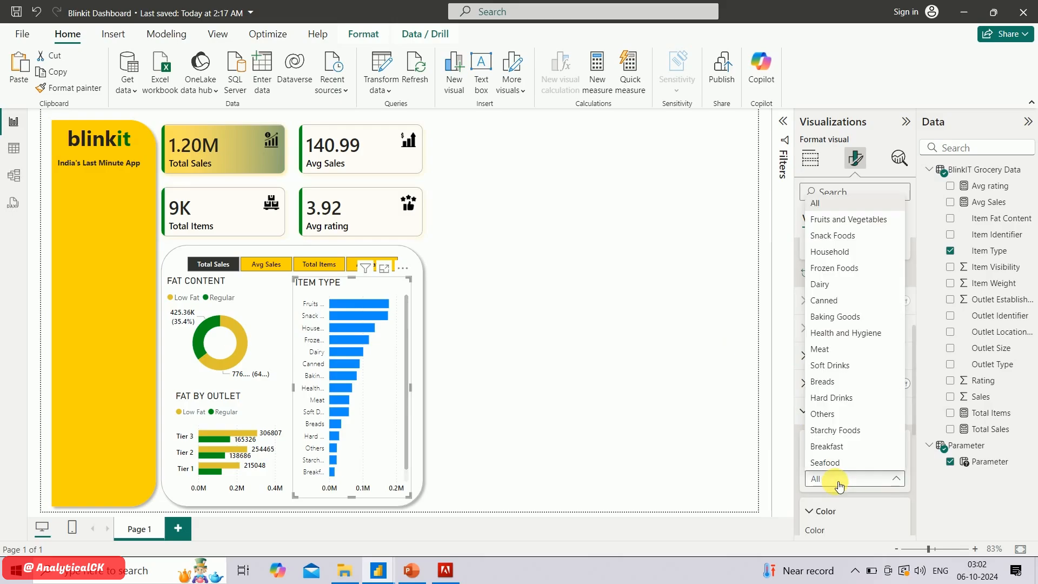
{"action": "left_click", "coordinate": [853, 505]}
{"action": "scroll", "coordinate": [852, 505], "scroll_direction": "down", "scroll_amount": 3}
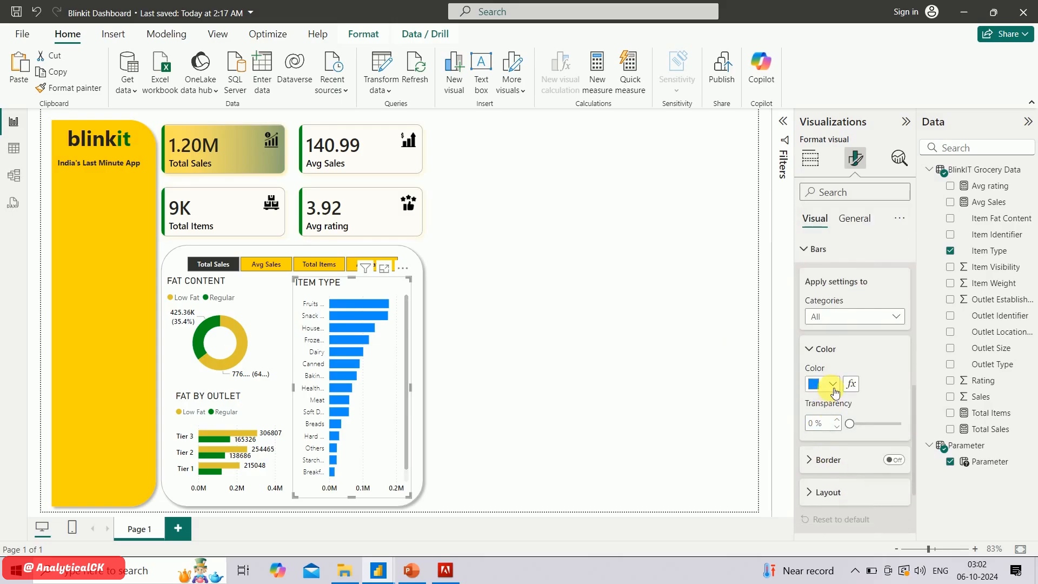
{"action": "left_click", "coordinate": [832, 388]}
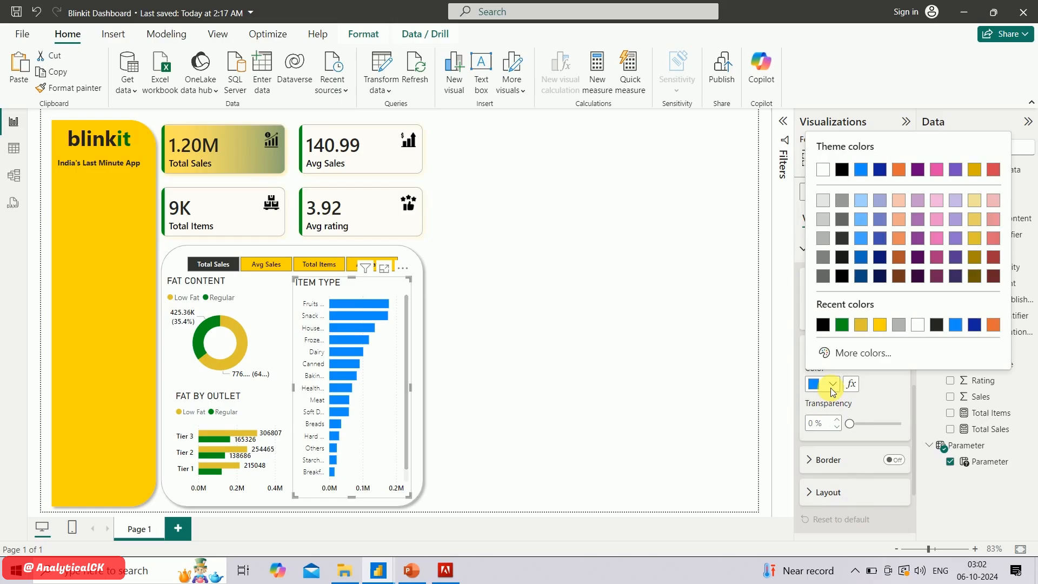
{"action": "left_click", "coordinate": [862, 326]}
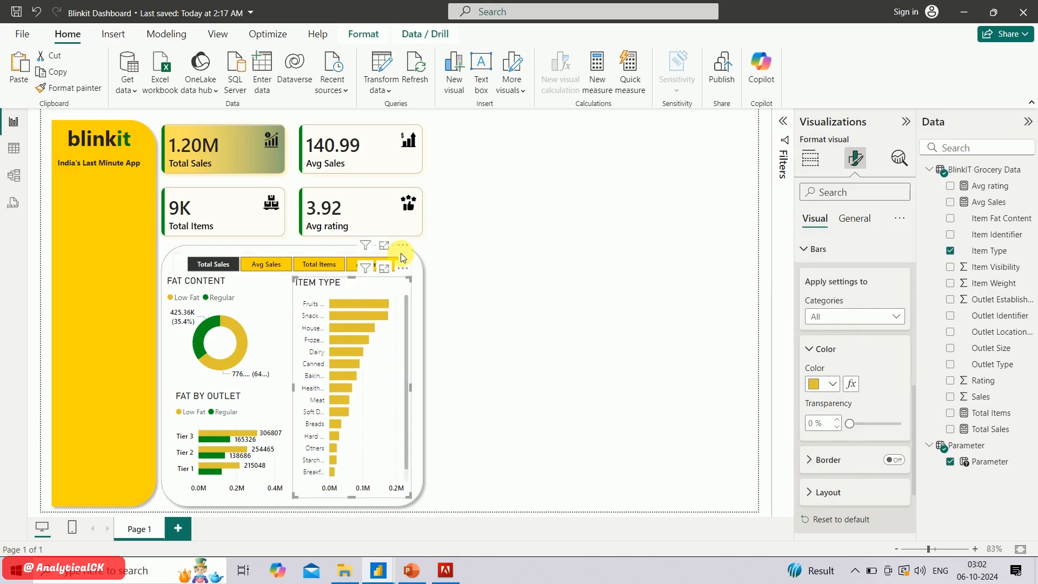
Move the KPI cards up slightly and extend the rounded background panel upward to meet them
{"action": "left_click", "coordinate": [410, 262]}
{"action": "left_click", "coordinate": [417, 261]}
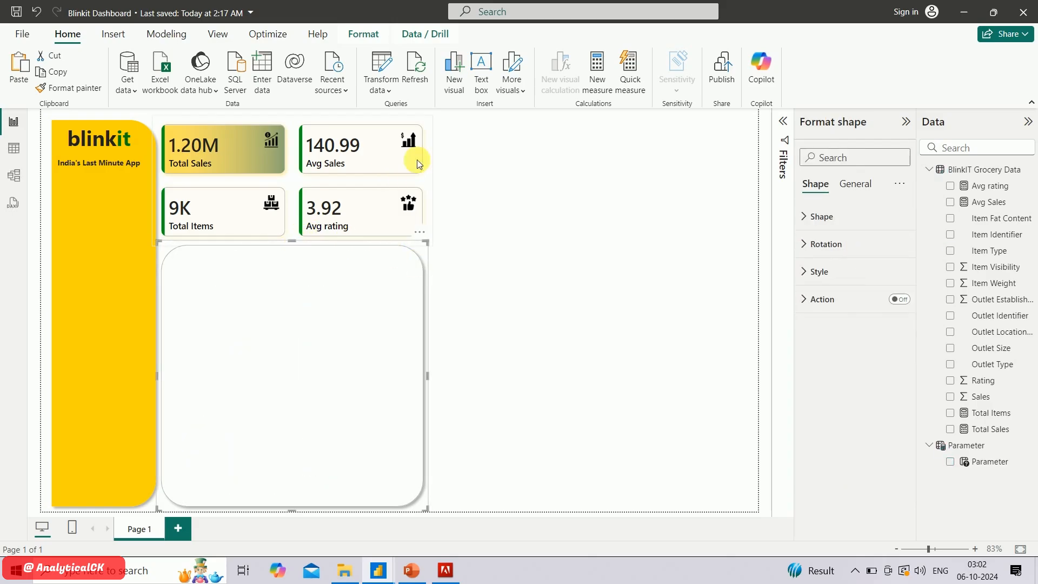
{"action": "left_click", "coordinate": [431, 173]}
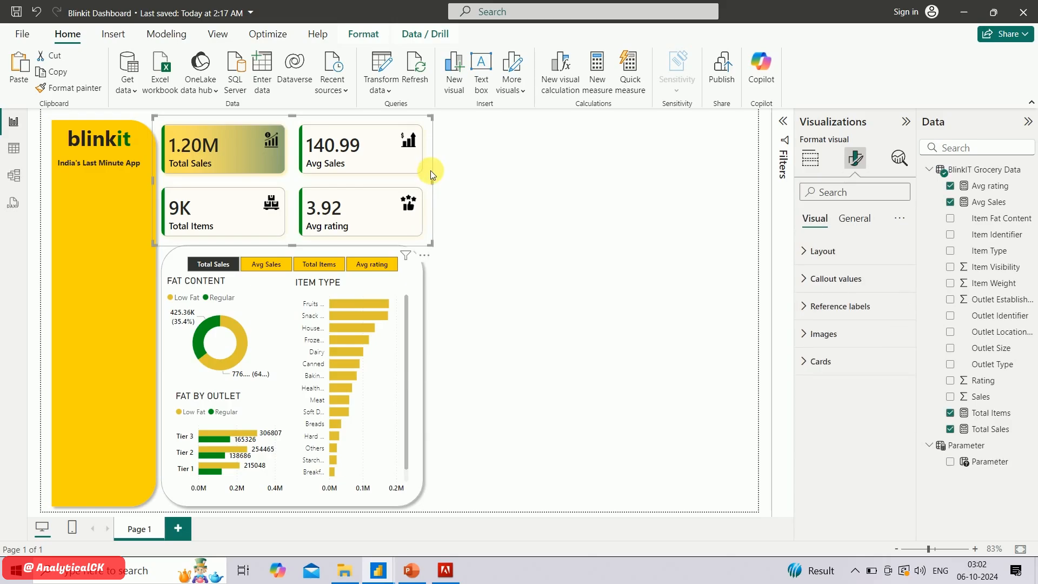
{"action": "left_click_drag", "start_coordinate": [431, 170], "coordinate": [430, 167]}
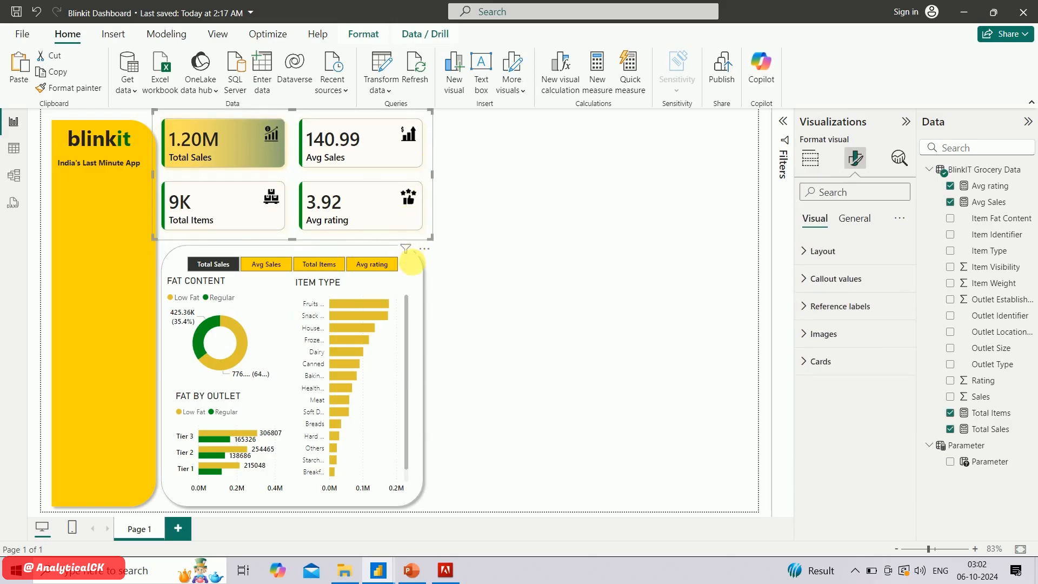
{"action": "left_click", "coordinate": [413, 262]}
{"action": "left_click", "coordinate": [508, 276]}
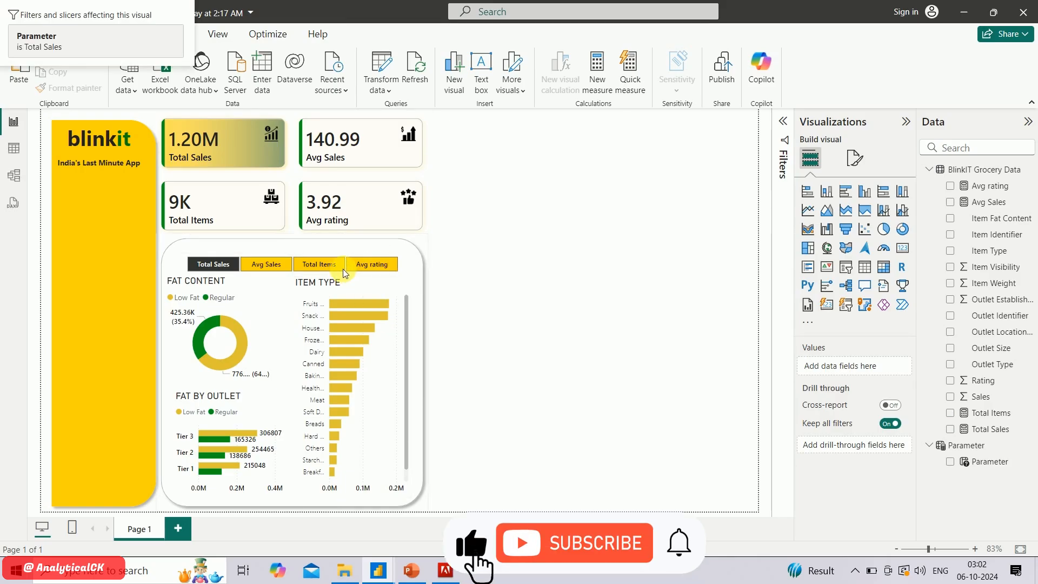
Move the measure slicer to the panel's upper edge and shift or enlarge the charts beneath it upward
{"action": "mouse_move", "coordinate": [349, 277]}
{"action": "left_mouse_down"}
{"action": "mouse_move", "coordinate": [342, 264]}
{"action": "mouse_move", "coordinate": [353, 288]}
{"action": "left_mouse_up"}
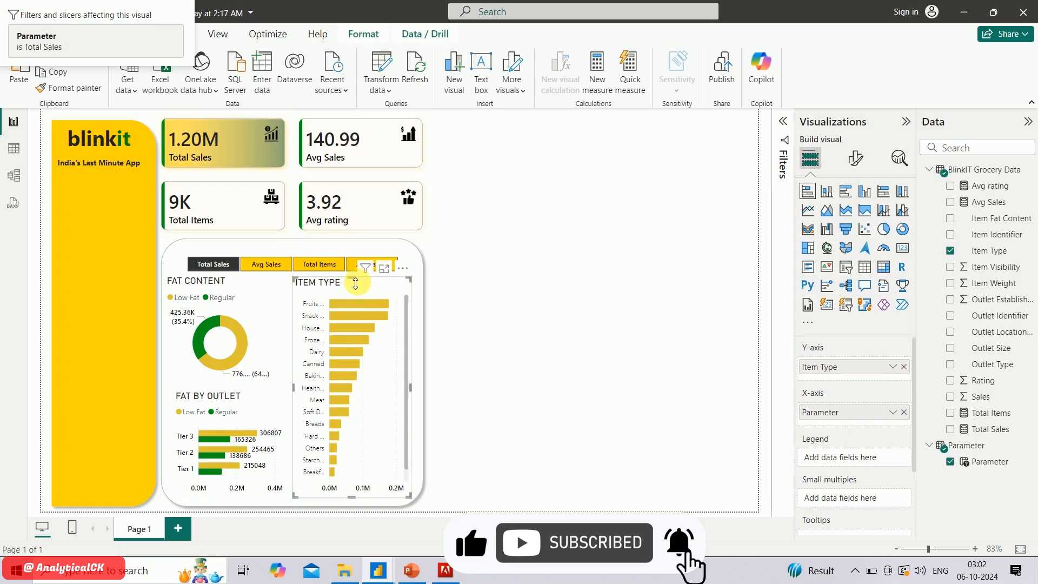
{"action": "left_click", "coordinate": [337, 253]}
{"action": "left_click_drag", "start_coordinate": [337, 253], "coordinate": [332, 241]}
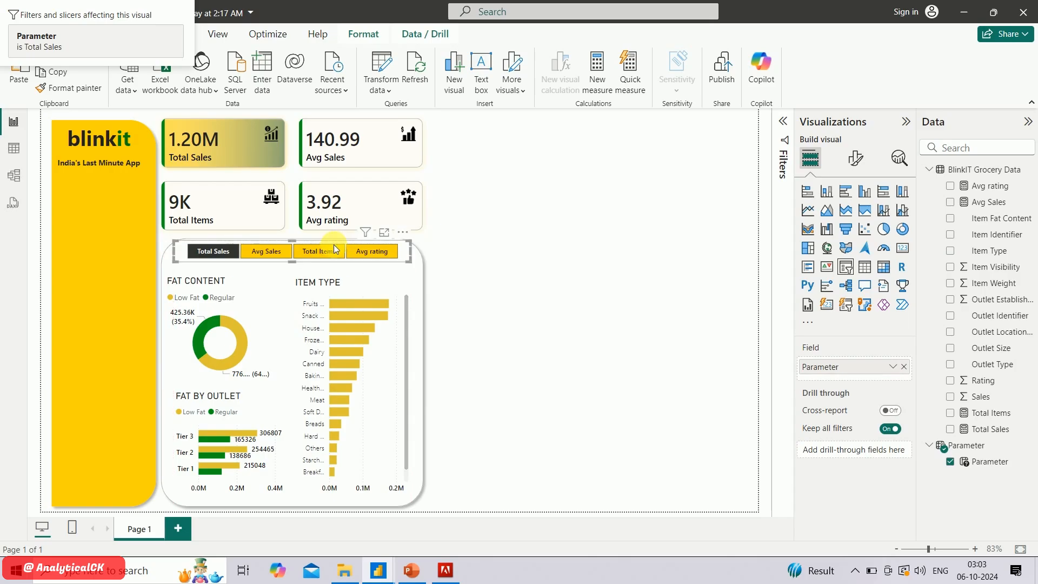
{"action": "left_click", "coordinate": [352, 286]}
{"action": "left_click_drag", "start_coordinate": [352, 282], "coordinate": [352, 271]}
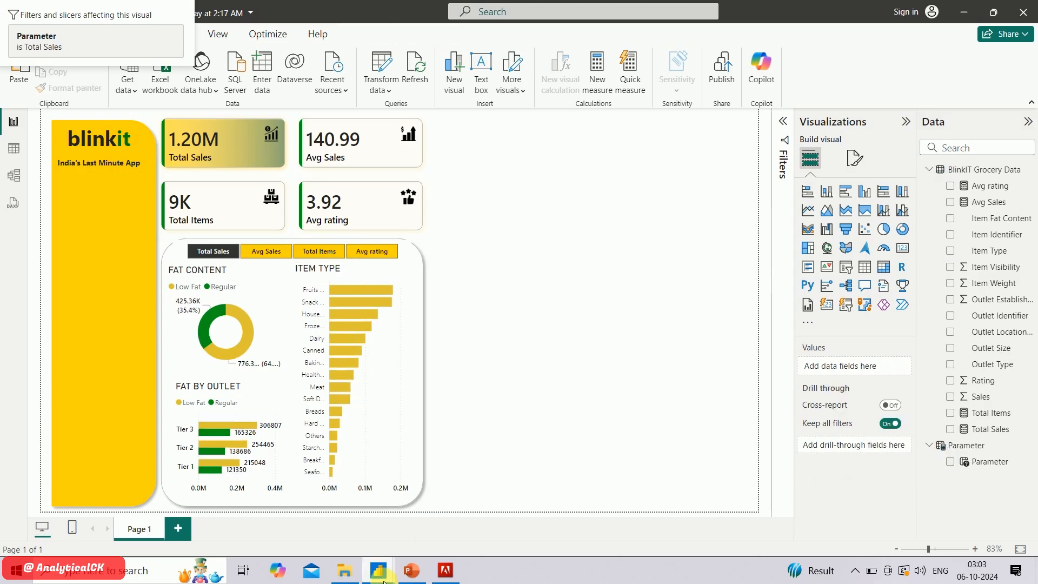
Check the layout and divider lines in the finished Blinkit reference dashboard, and return to the working report
{"action": "mouse_move", "coordinate": [378, 570]}
{"action": "left_click", "coordinate": [338, 536]}
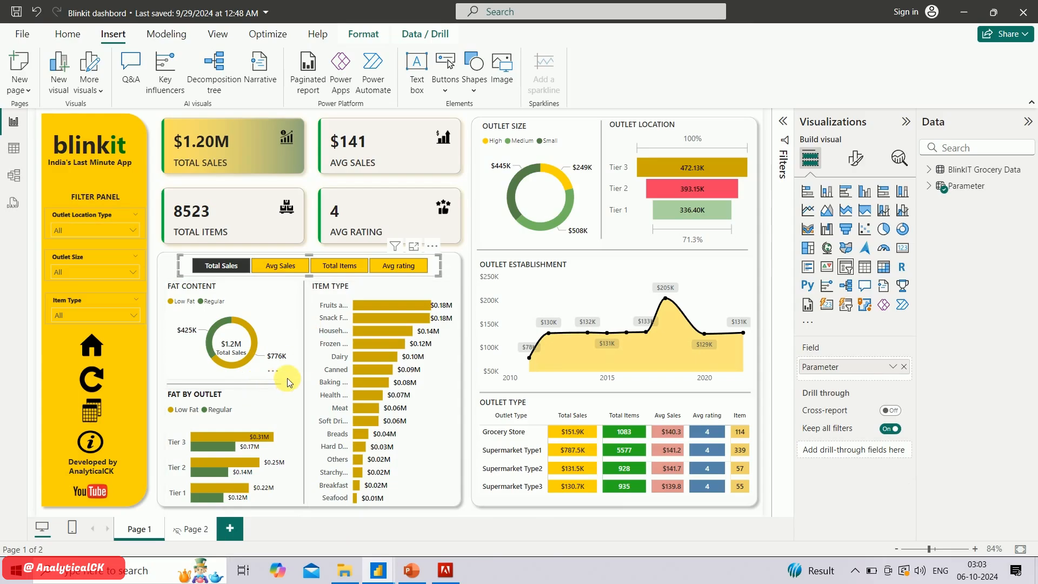
{"action": "key", "text": "alt+Tab"}
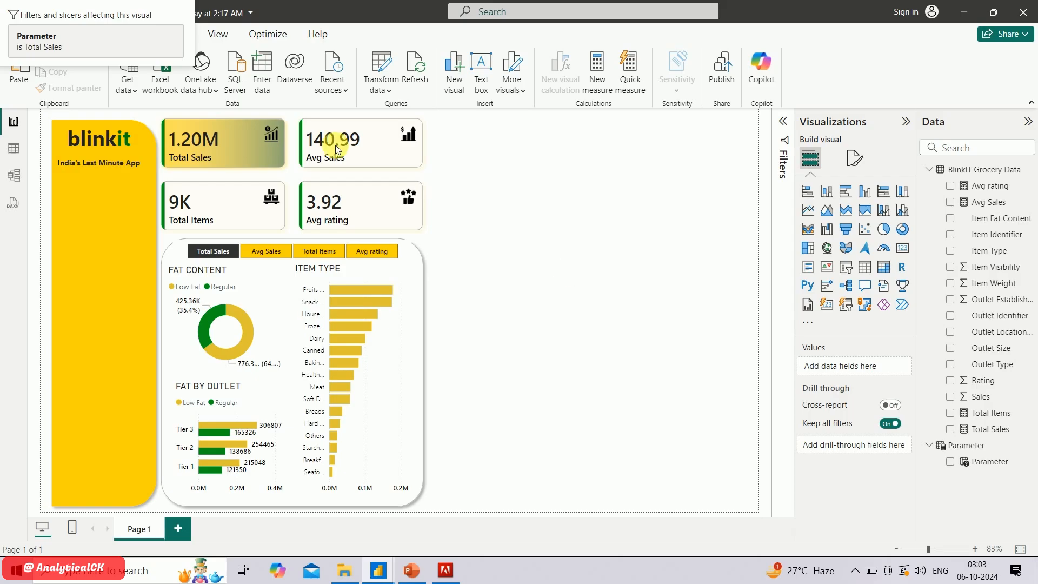
Duplicate the rounded background panel onto the empty canvas area and narrow the copy to a thin vertical strip
{"action": "left_click", "coordinate": [424, 297]}
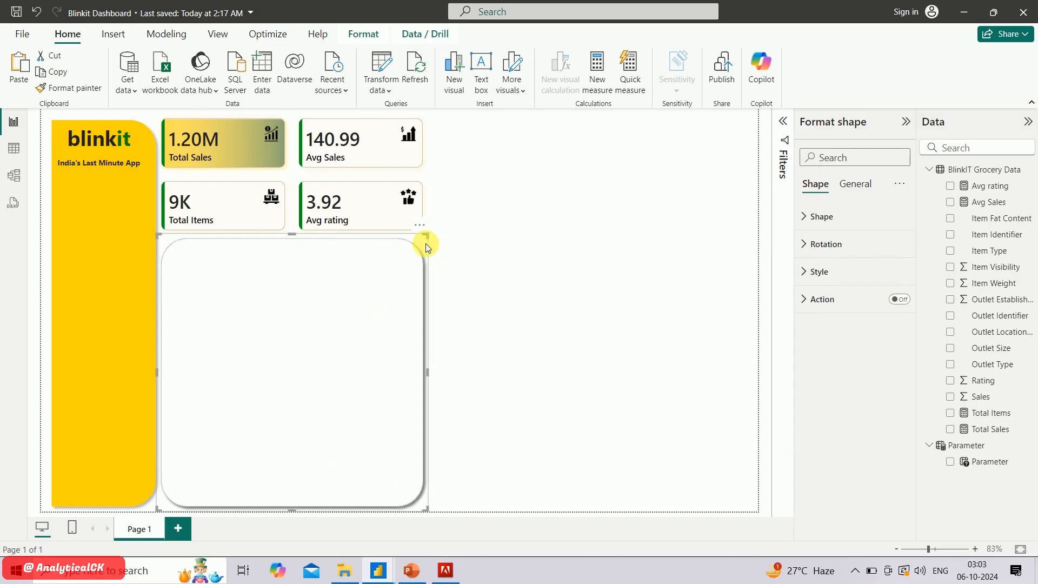
{"action": "left_click_drag", "start_coordinate": [426, 243], "coordinate": [665, 181]}
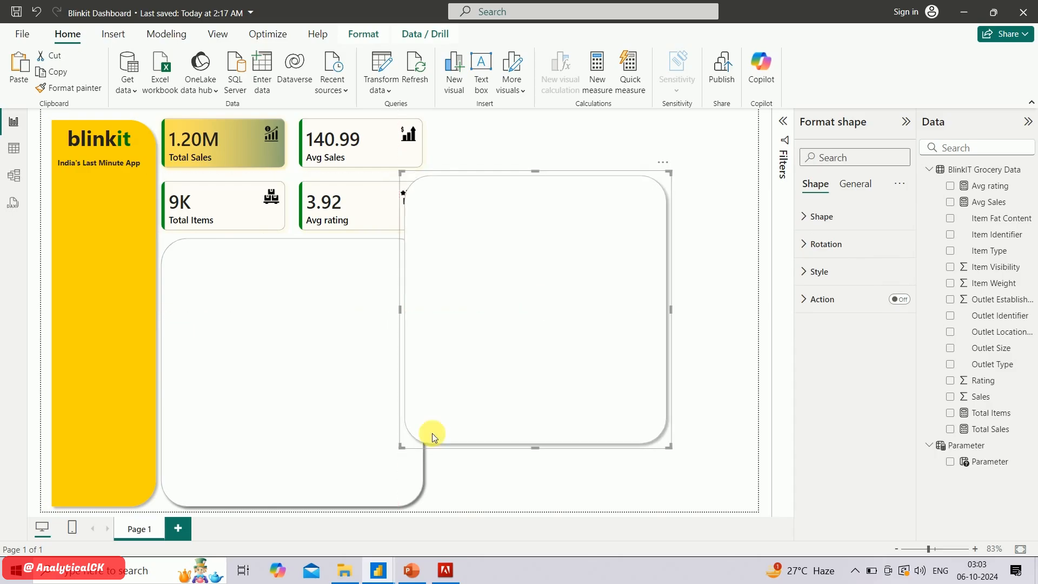
{"action": "left_click", "coordinate": [401, 473]}
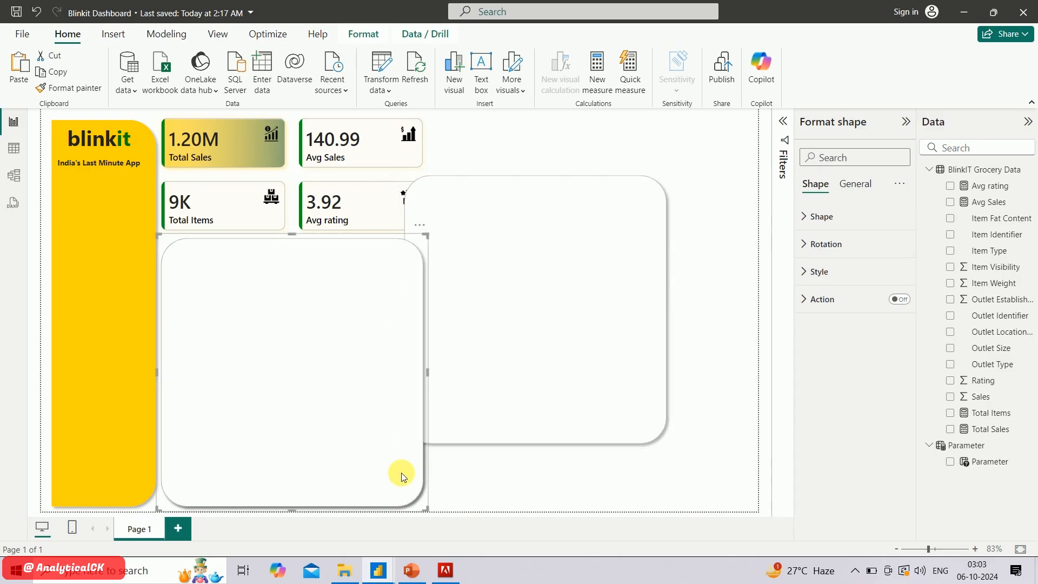
{"action": "key", "text": "Escape"}
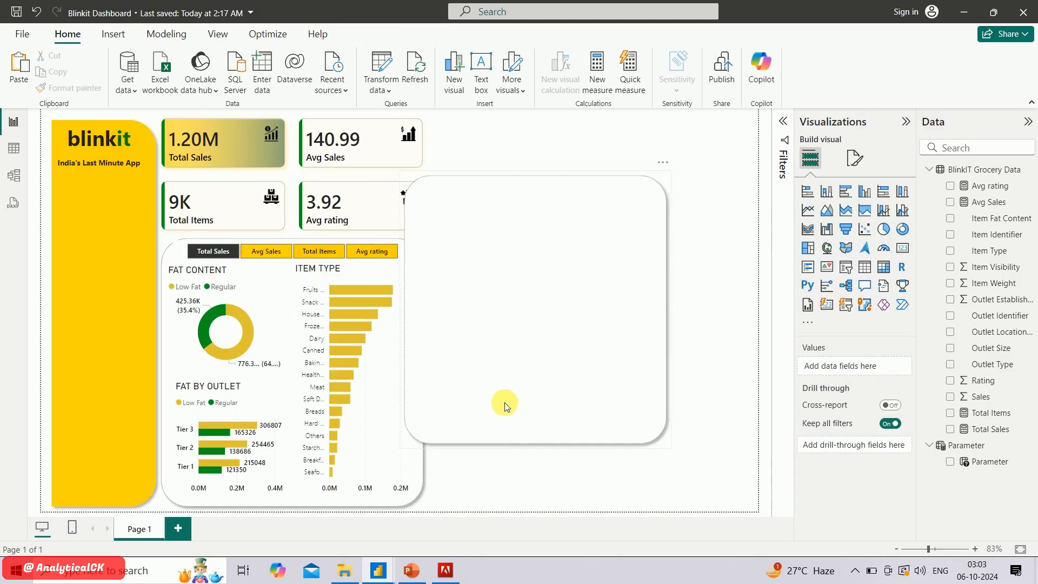
{"action": "left_click", "coordinate": [436, 351]}
{"action": "left_click_drag", "start_coordinate": [400, 310], "coordinate": [660, 319]}
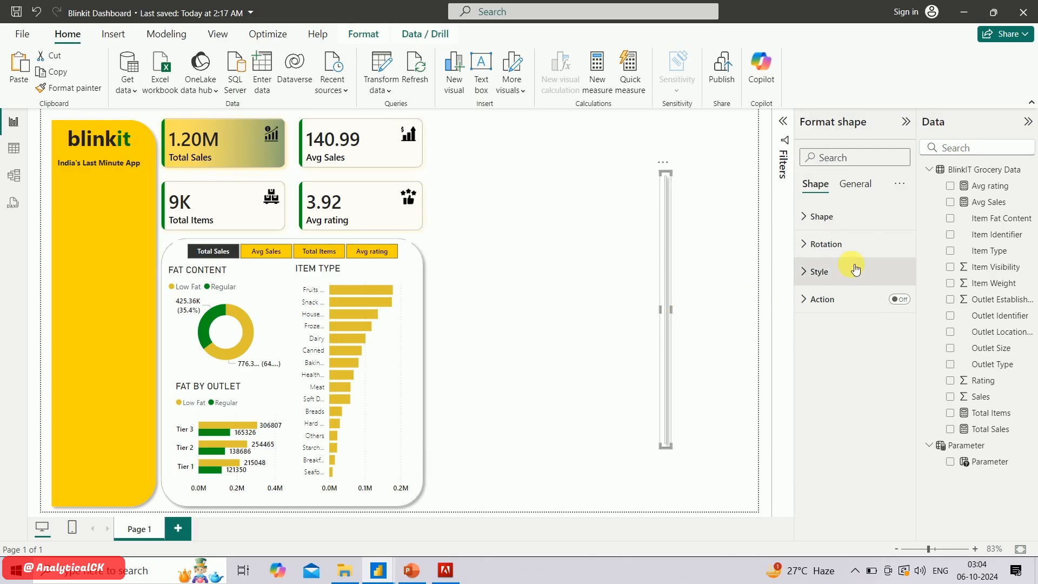
Fill the thin rounded-rectangle strip with a gray theme color
{"action": "left_click", "coordinate": [815, 218]}
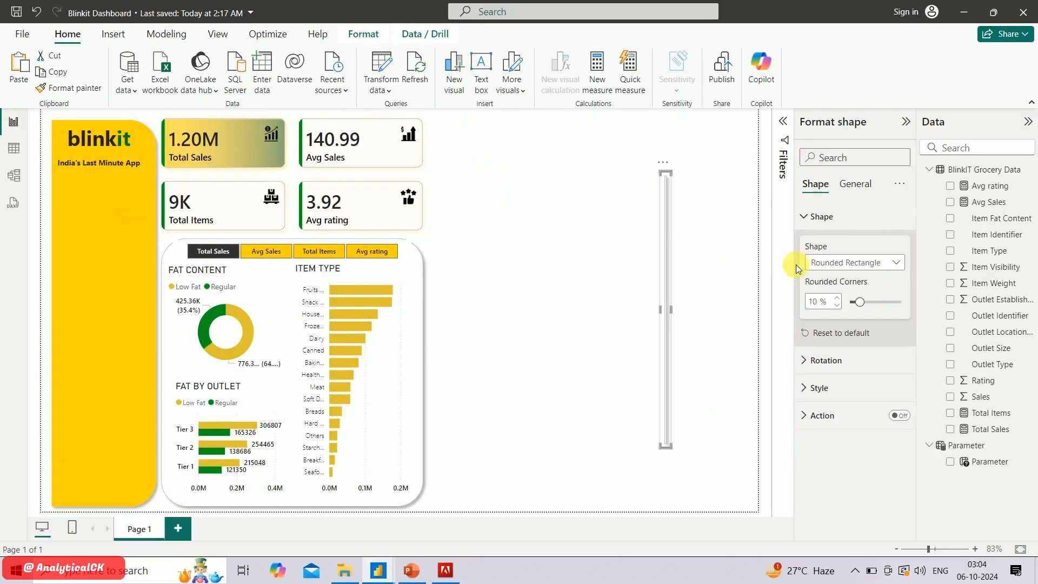
{"action": "left_click", "coordinate": [817, 387]}
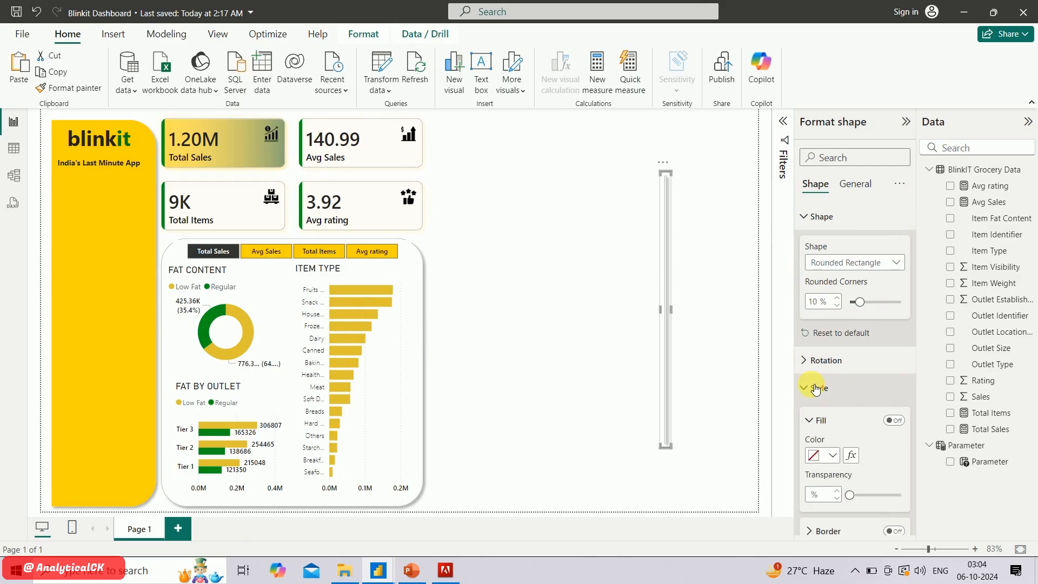
{"action": "left_click", "coordinate": [833, 456]}
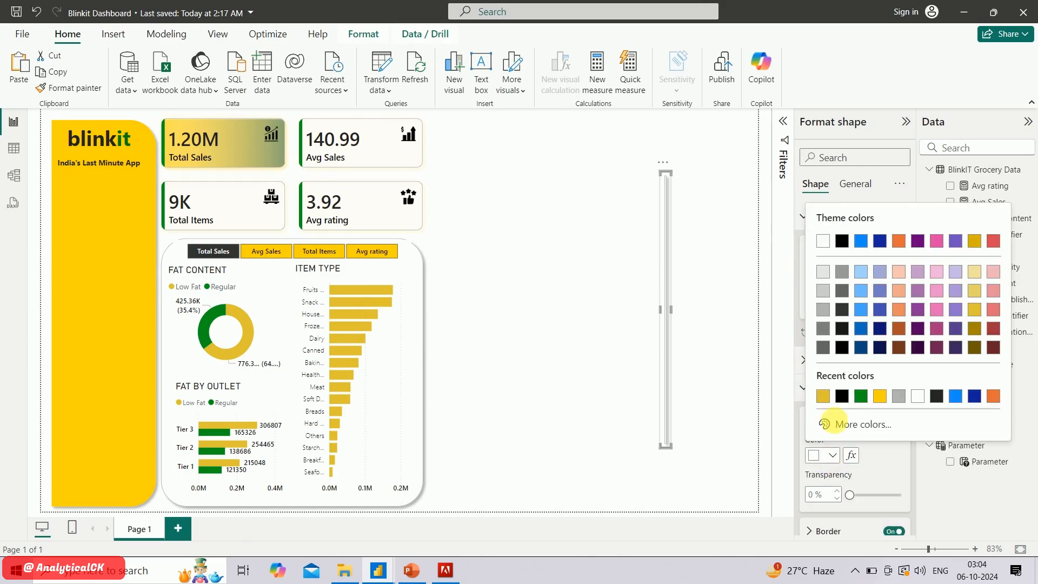
{"action": "left_click", "coordinate": [824, 339]}
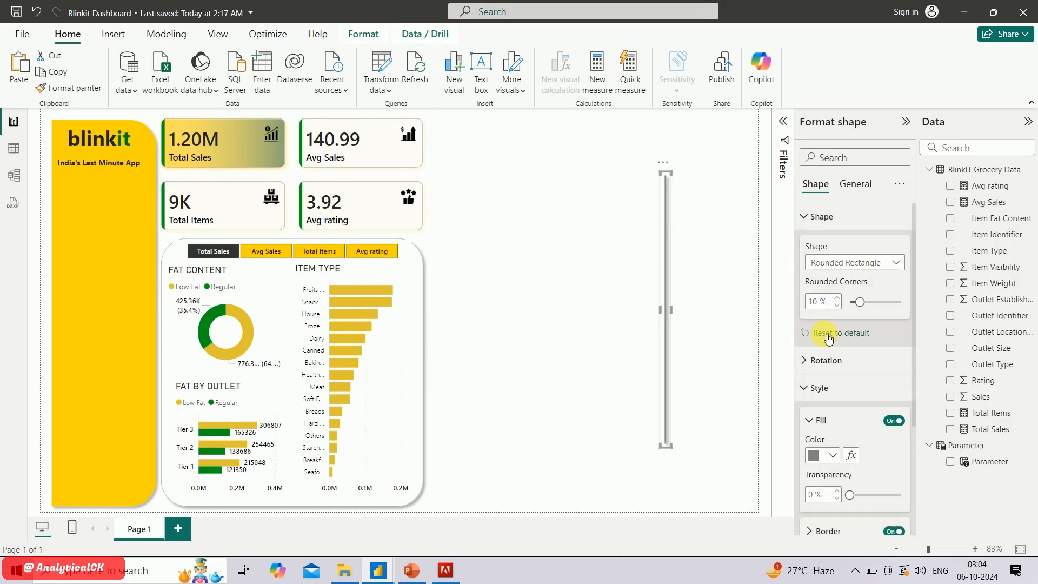
{"action": "left_click", "coordinate": [832, 456]}
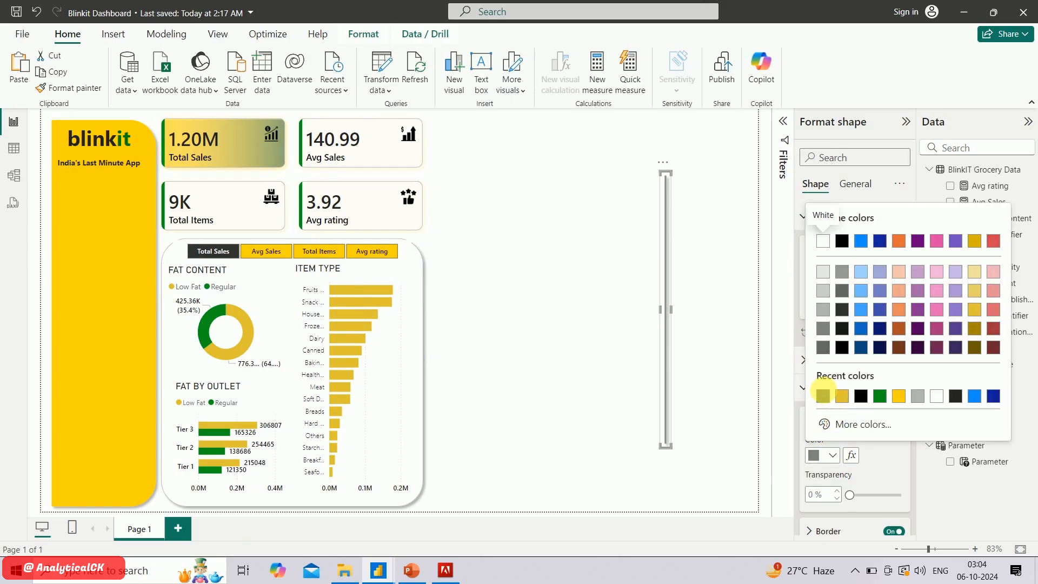
{"action": "left_click", "coordinate": [700, 292]}
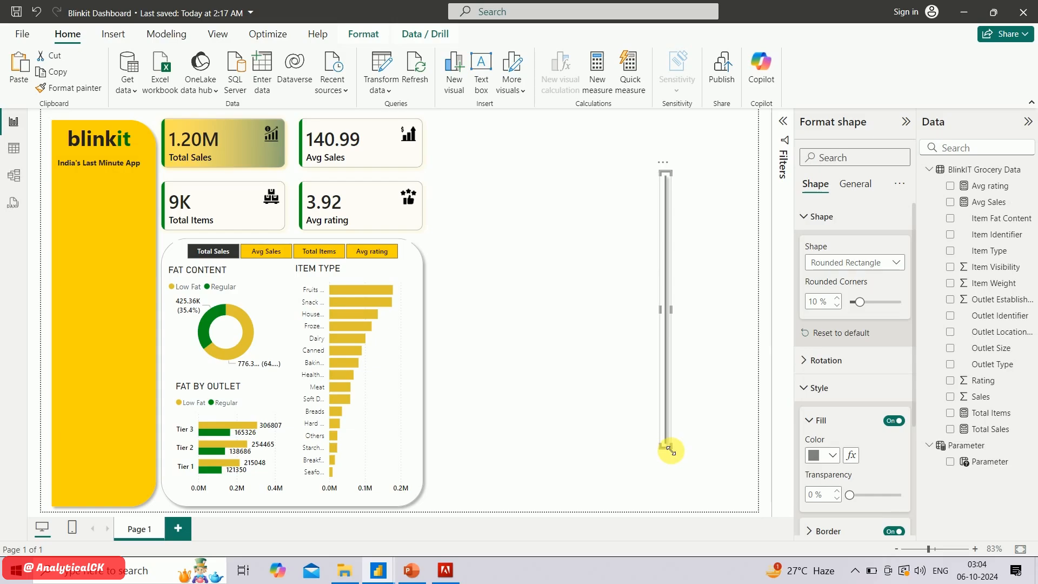
Shorten the gray strip and lay it horizontally as a divider between the FAT CONTENT and FAT BY OUTLET charts
{"action": "left_click_drag", "start_coordinate": [671, 451], "coordinate": [667, 247]}
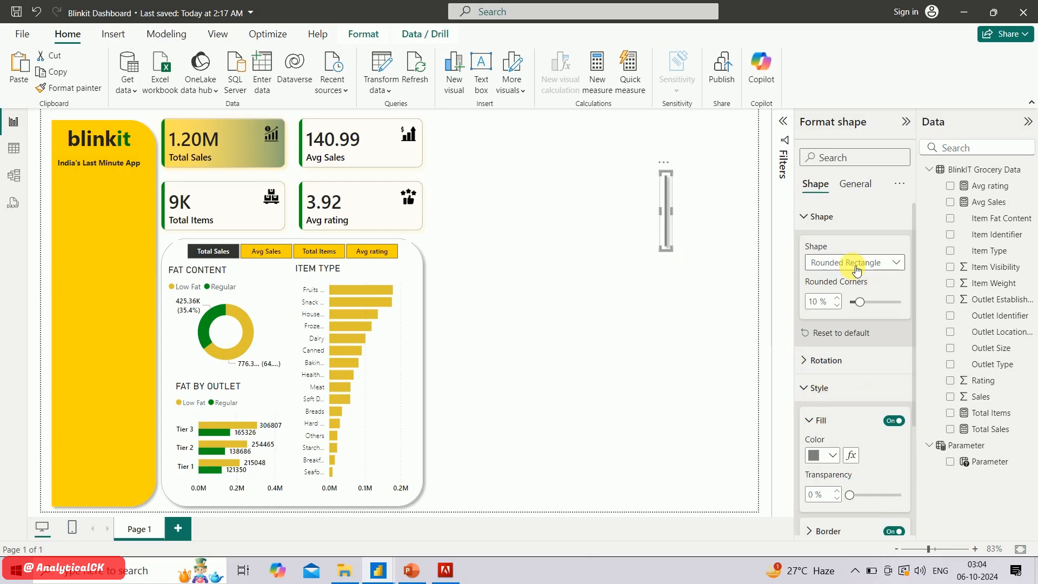
{"action": "left_click", "coordinate": [818, 361]}
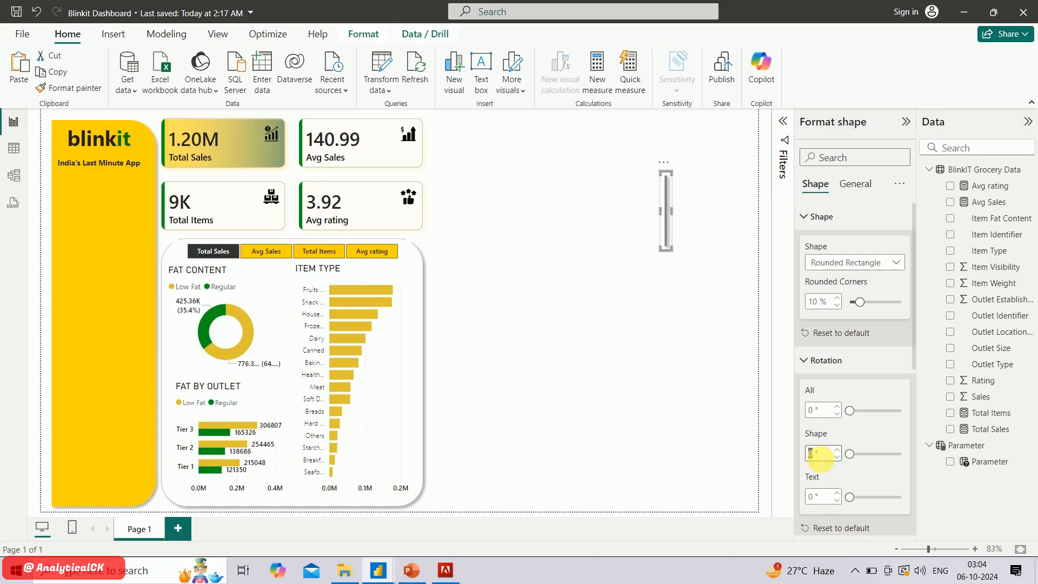
{"action": "left_click_drag", "start_coordinate": [736, 183], "coordinate": [189, 371]}
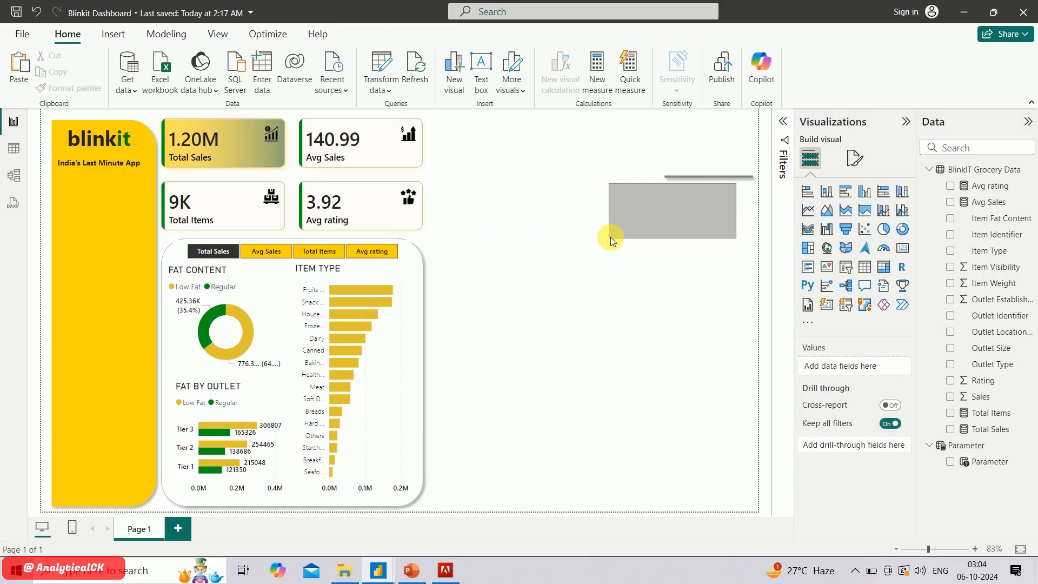
{"action": "left_click", "coordinate": [683, 176]}
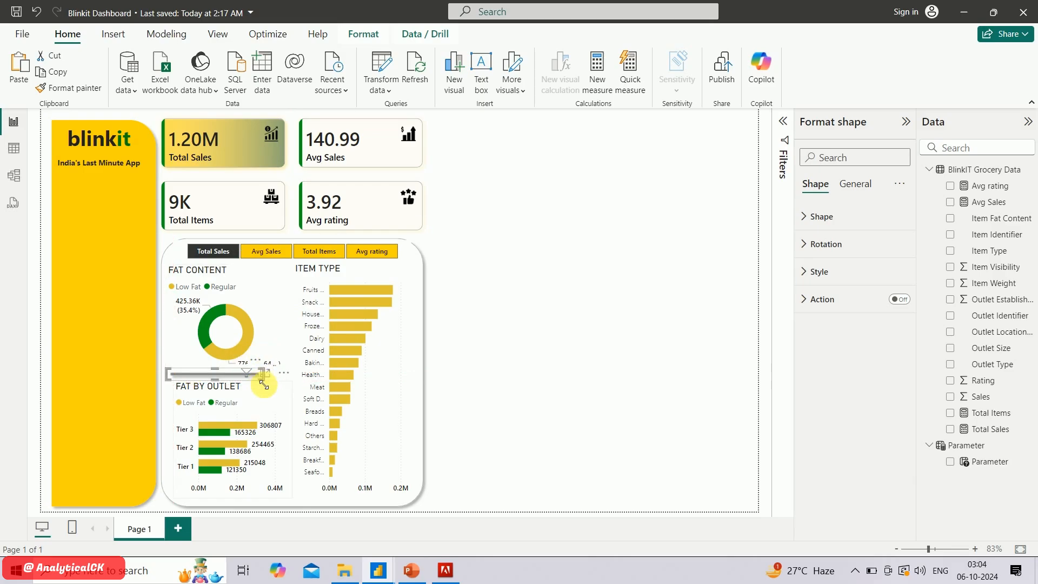
Widen the horizontal divider and place a full-height vertical gray divider between the fat charts and the ITEM TYPE chart
{"action": "left_click_drag", "start_coordinate": [264, 382], "coordinate": [485, 508]}
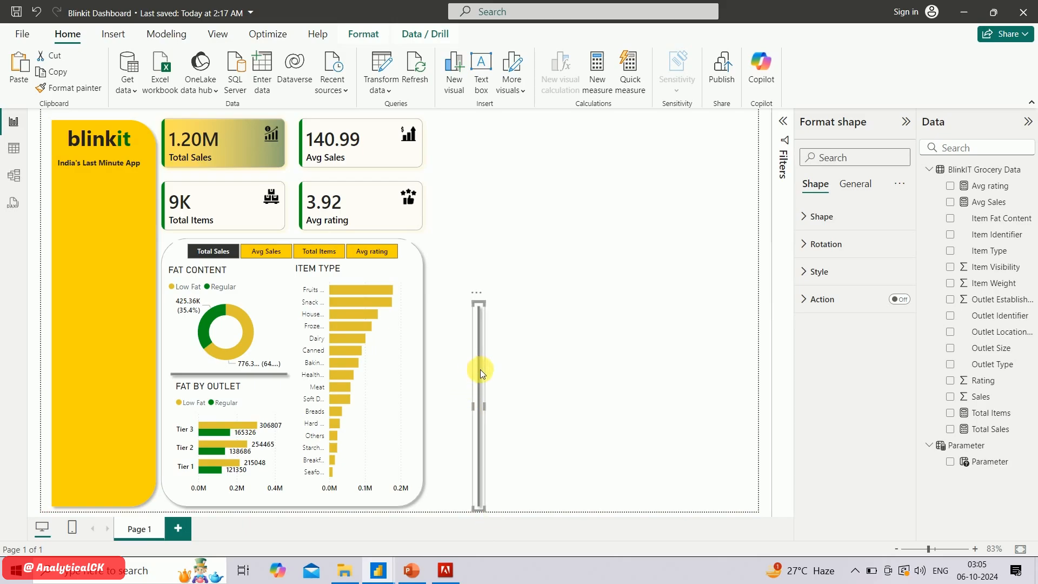
{"action": "left_click_drag", "start_coordinate": [481, 369], "coordinate": [294, 327]}
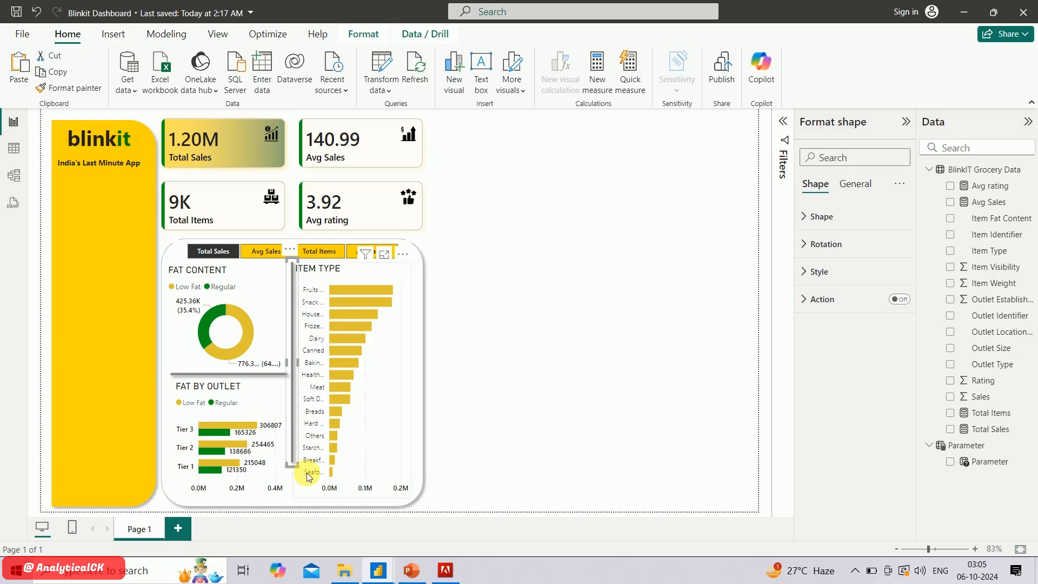
{"action": "left_click_drag", "start_coordinate": [298, 470], "coordinate": [298, 501]}
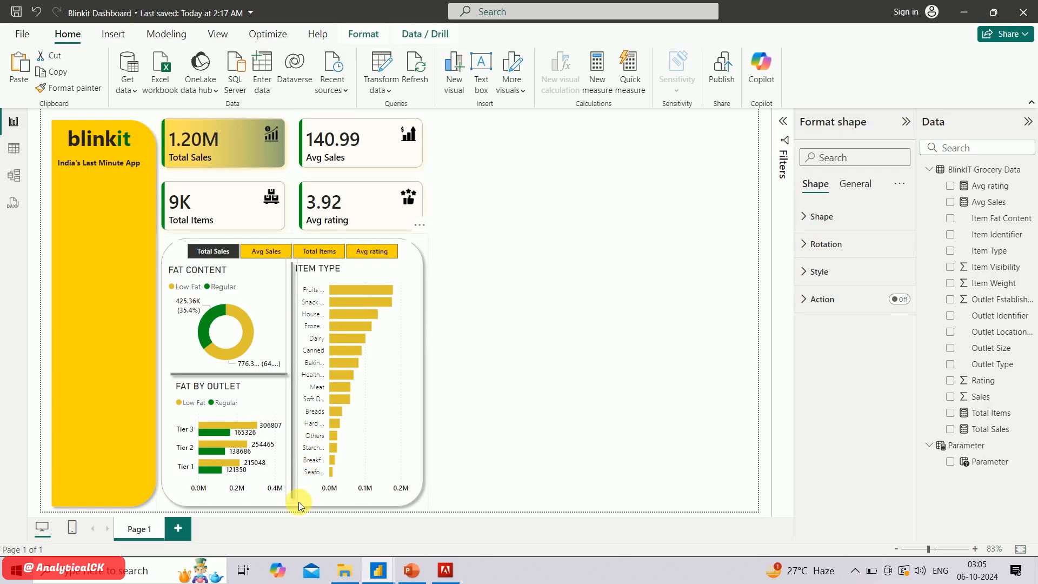
{"action": "left_click", "coordinate": [521, 371]}
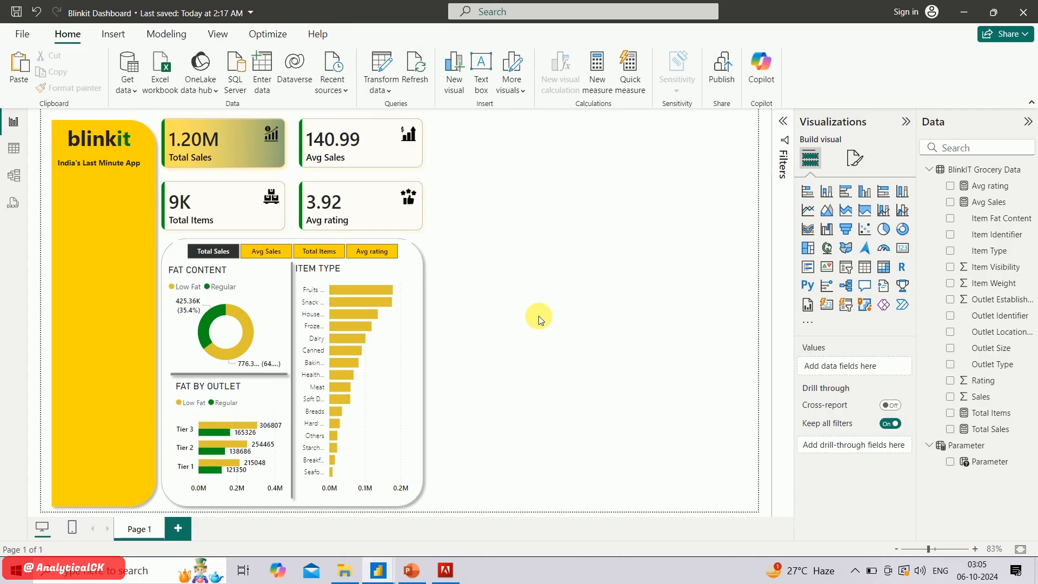
Switch to the PowerPoint presentation to review the list of required charts
{"action": "left_click", "coordinate": [412, 570]}
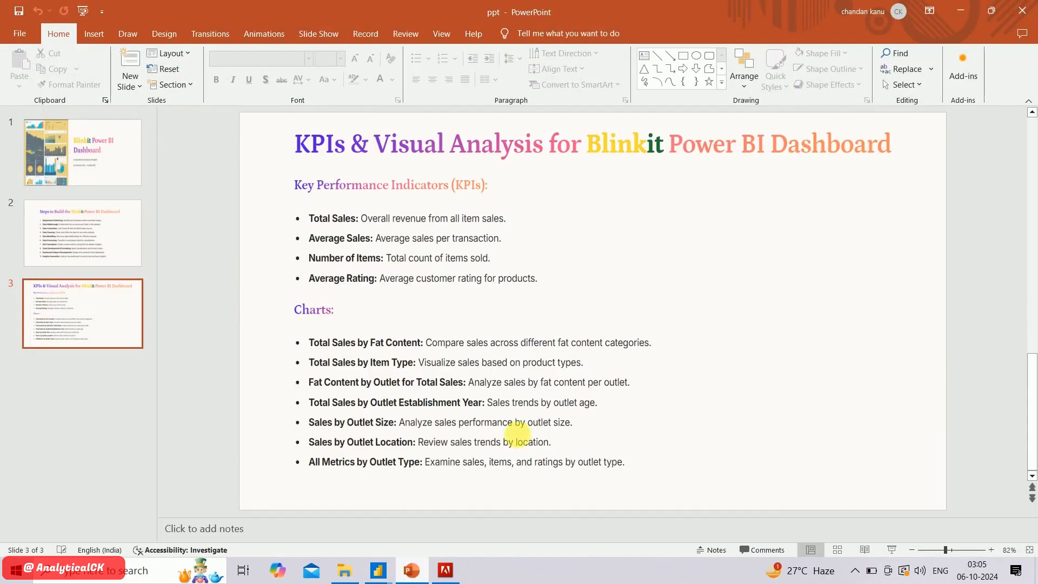
Compare the finished reference dashboard in Power BI with the required-charts slide in PowerPoint and return to the working report
{"action": "key", "text": "alt+Tab"}
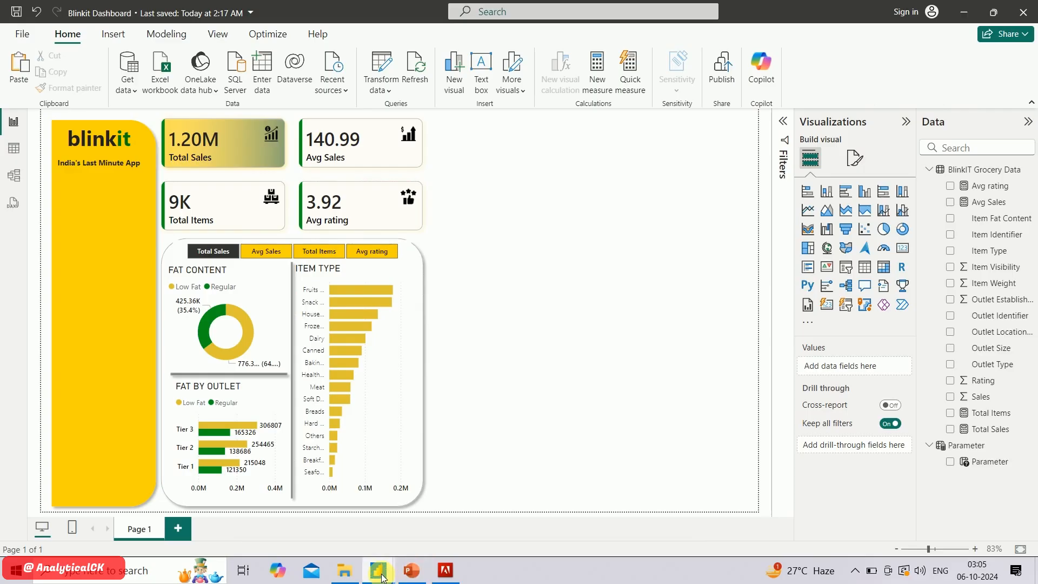
{"action": "mouse_move", "coordinate": [382, 575]}
{"action": "left_click", "coordinate": [310, 452]}
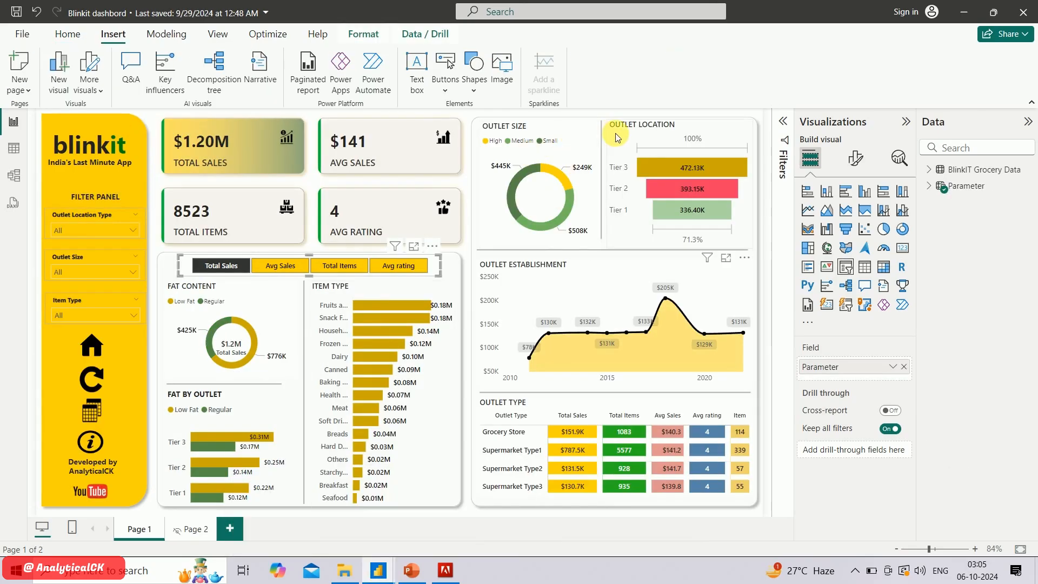
{"action": "key", "text": "alt+Tab"}
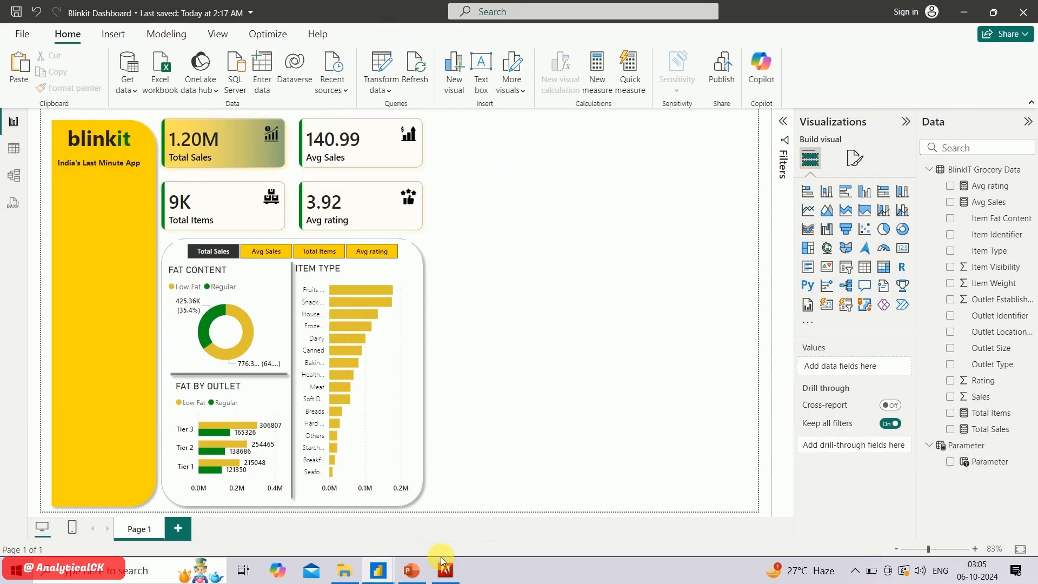
{"action": "left_click", "coordinate": [412, 570]}
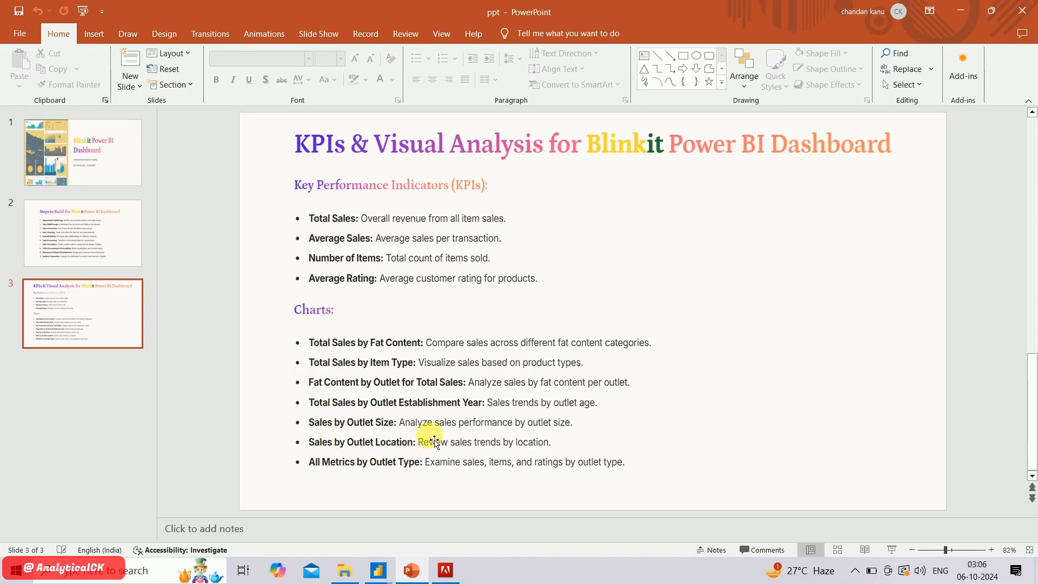
{"action": "mouse_move", "coordinate": [393, 578]}
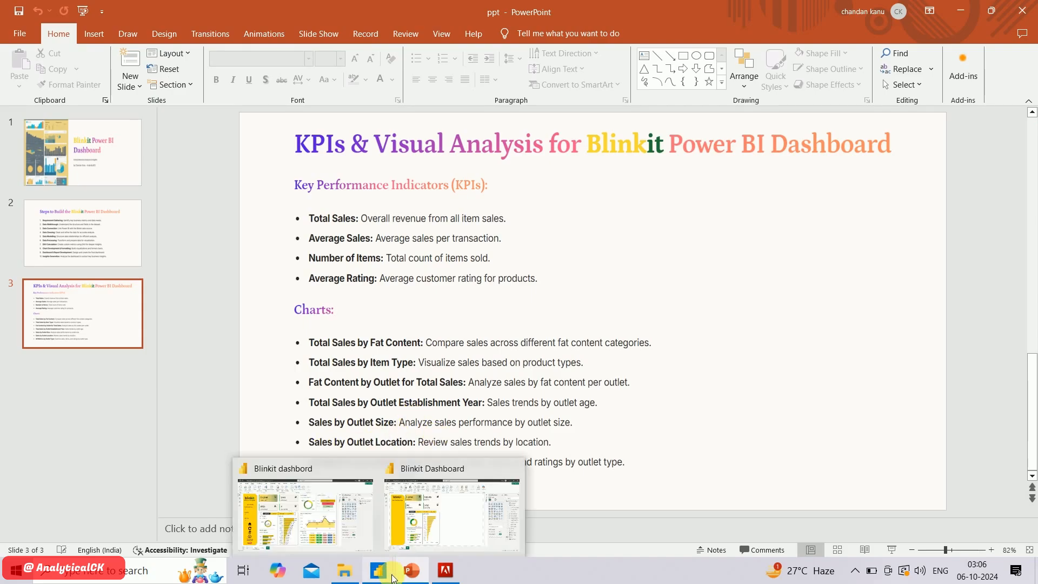
{"action": "left_click", "coordinate": [443, 511]}
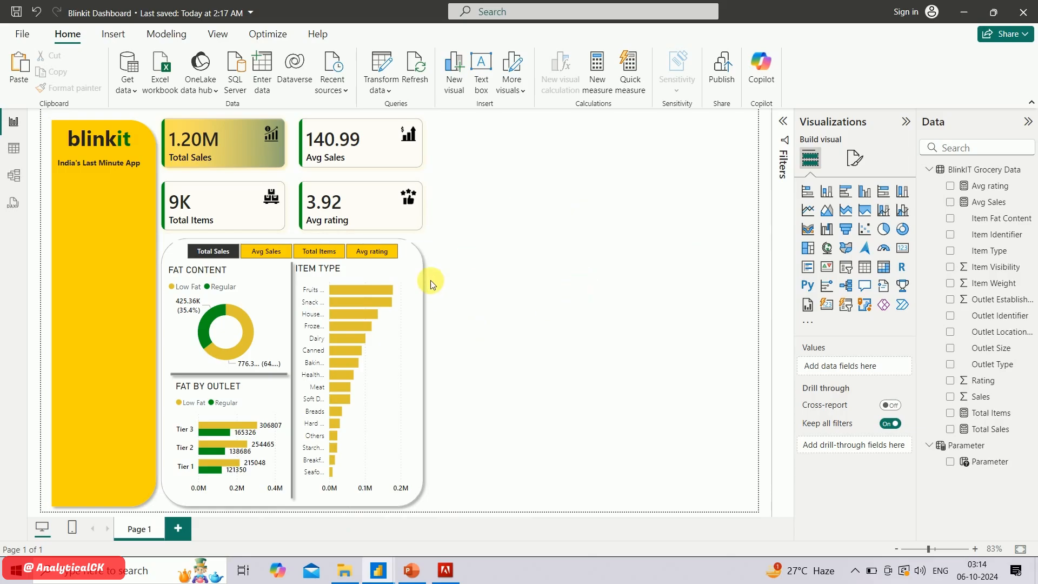
Duplicate the rounded-rectangle chart panel and place the copy beside the KPI cards at the page's upper edge
{"action": "left_click", "coordinate": [420, 269]}
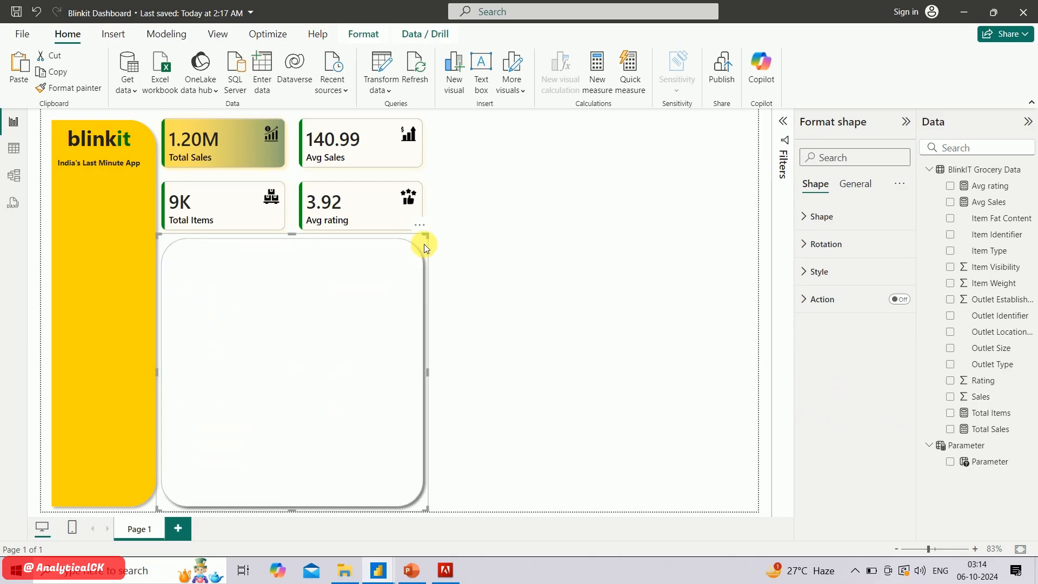
{"action": "left_click_drag", "start_coordinate": [424, 245], "coordinate": [694, 91]}
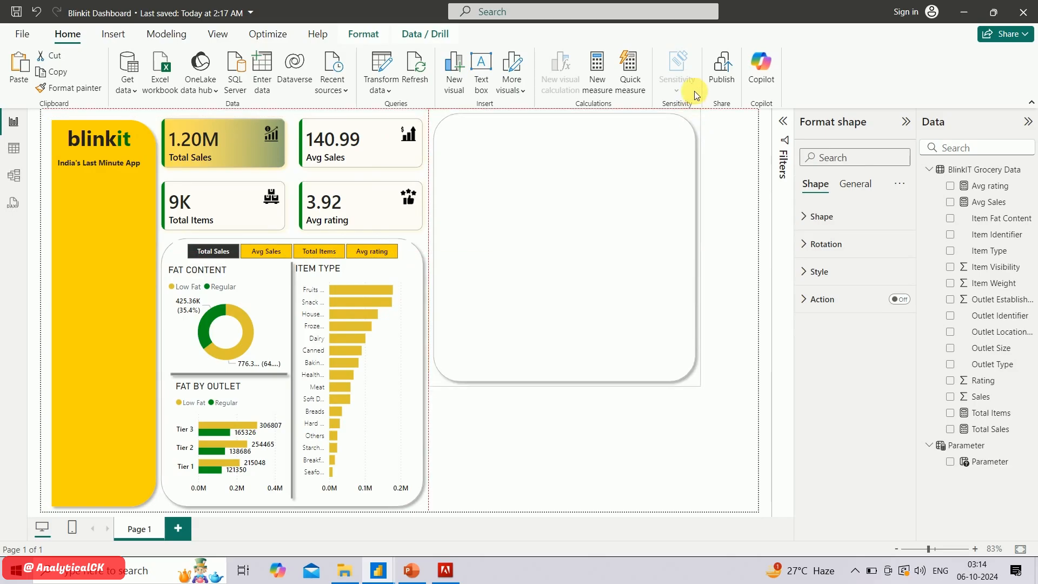
{"action": "left_click_drag", "start_coordinate": [695, 47], "coordinate": [694, 44]}
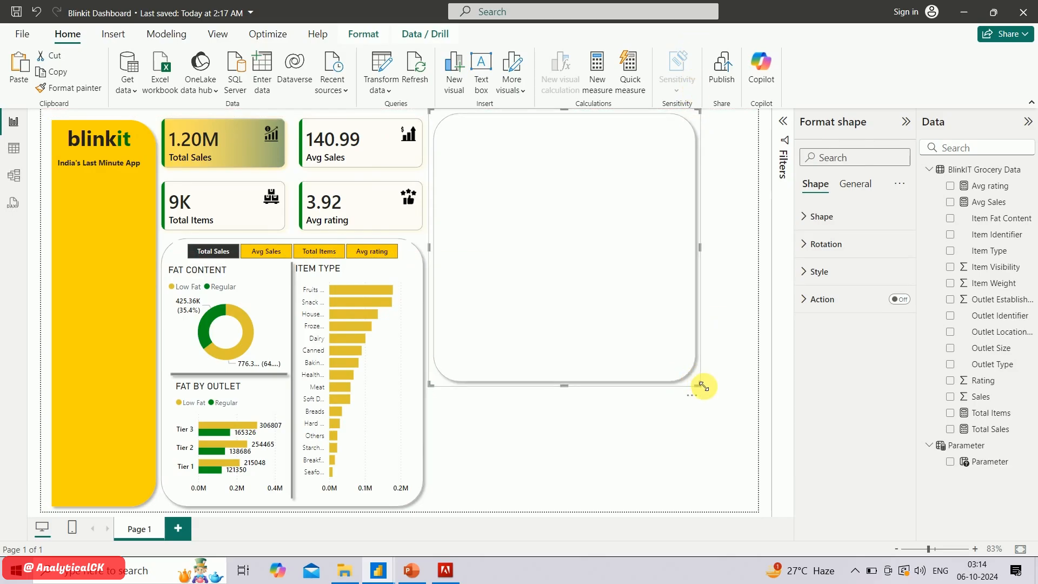
Resize the copied panel to full page height, leaving a gap beside the KPI cards, and set its rounded corners to 7%
{"action": "left_click_drag", "start_coordinate": [702, 386], "coordinate": [804, 549]}
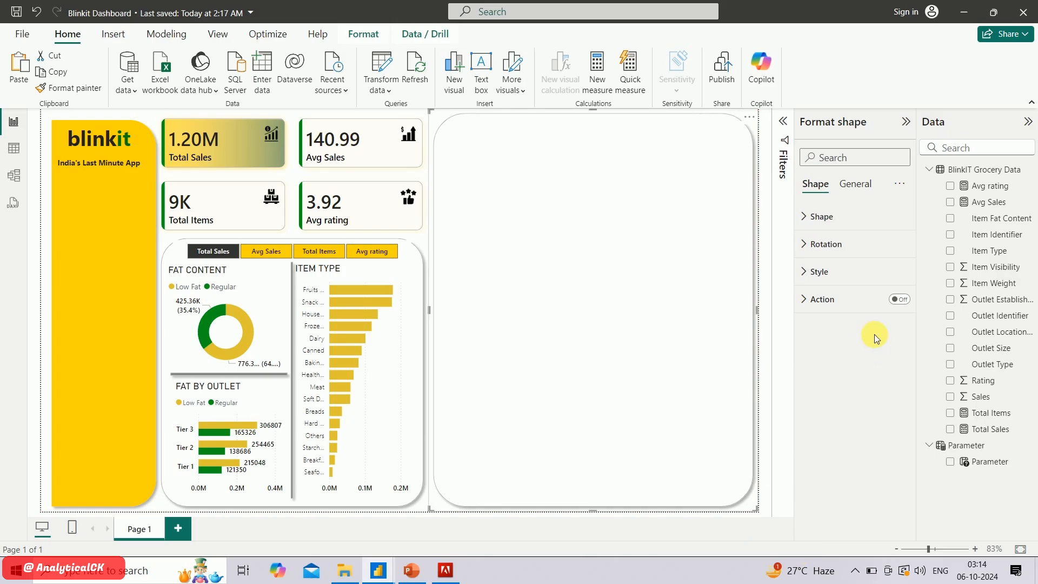
{"action": "left_click", "coordinate": [814, 232]}
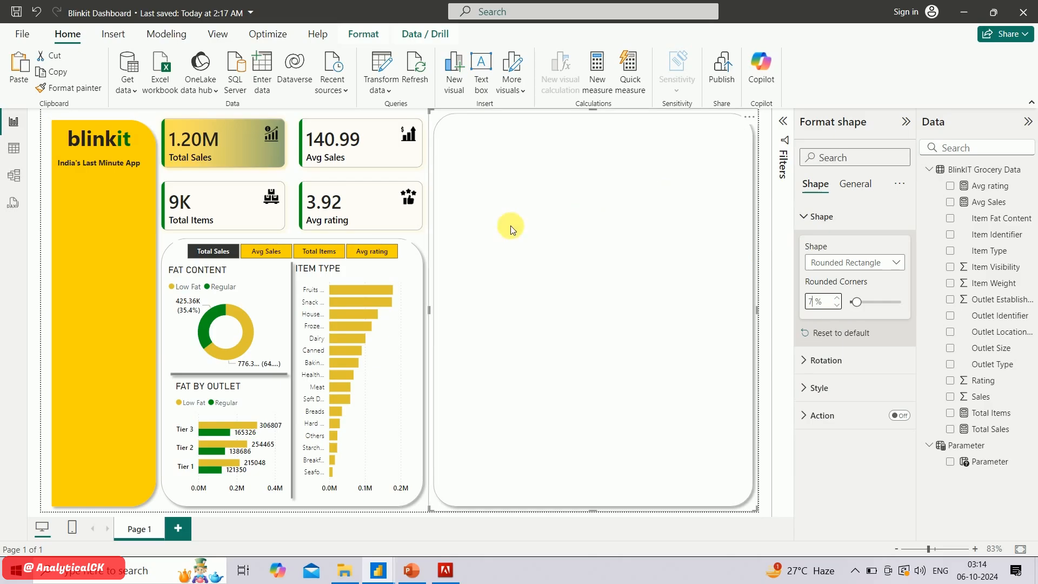
{"action": "left_click_drag", "start_coordinate": [431, 318], "coordinate": [473, 313]}
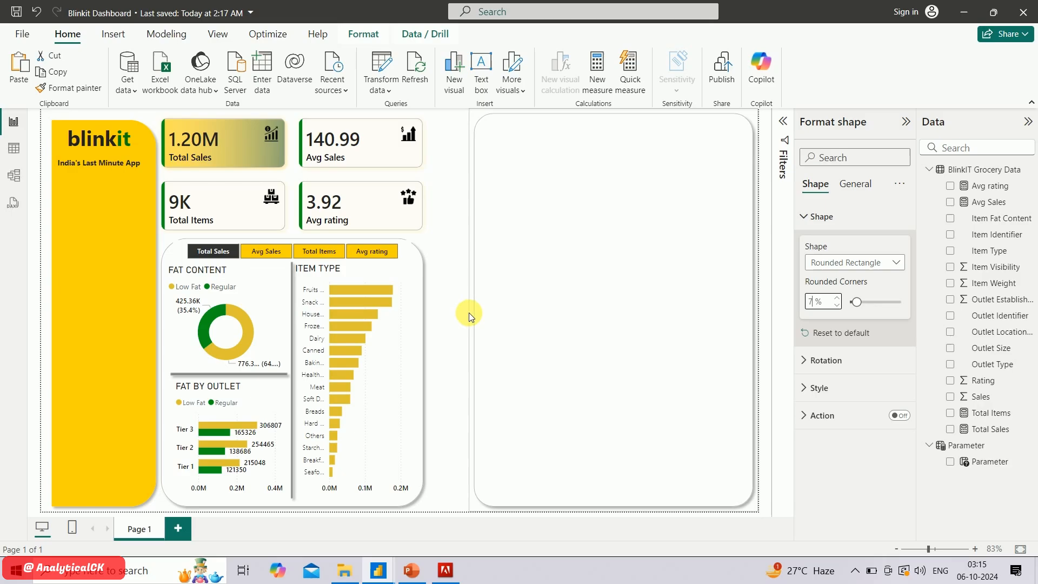
Widen the KPI card visual and the rounded panel behind the fat and item-type charts toward the empty panel
{"action": "left_click", "coordinate": [426, 171]}
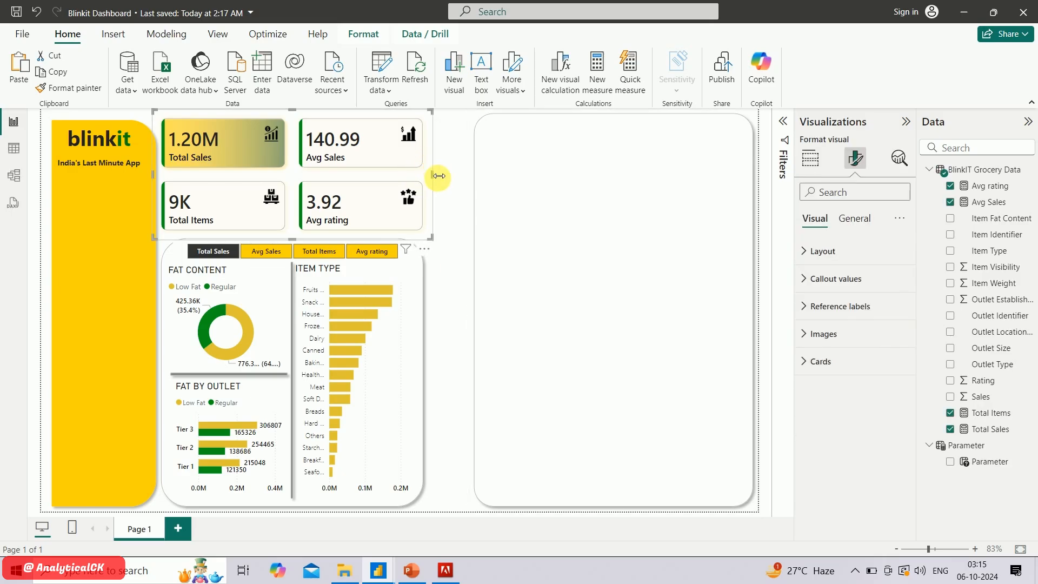
{"action": "left_click_drag", "start_coordinate": [438, 176], "coordinate": [463, 171]}
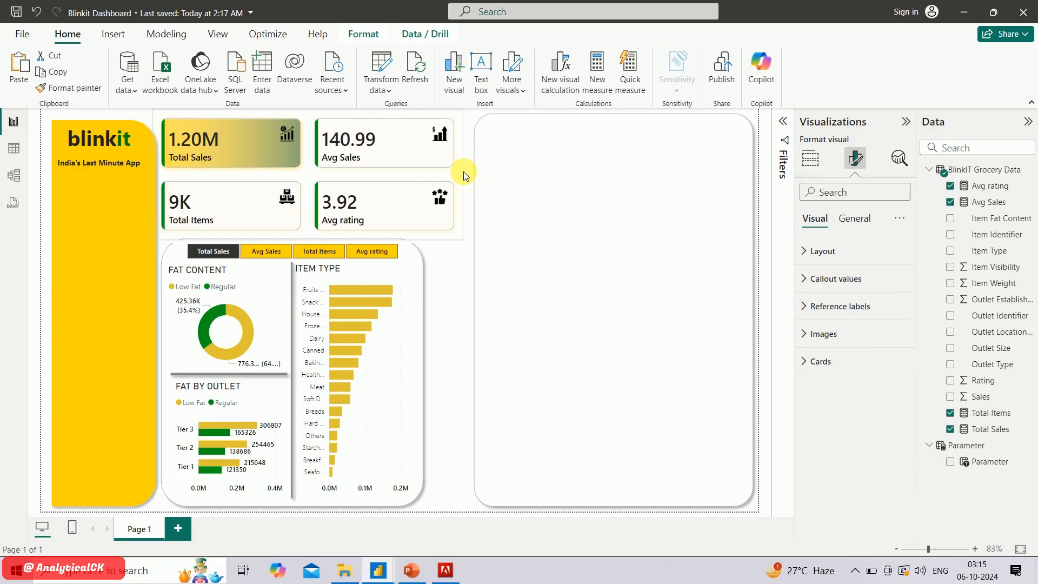
{"action": "left_click", "coordinate": [418, 275]}
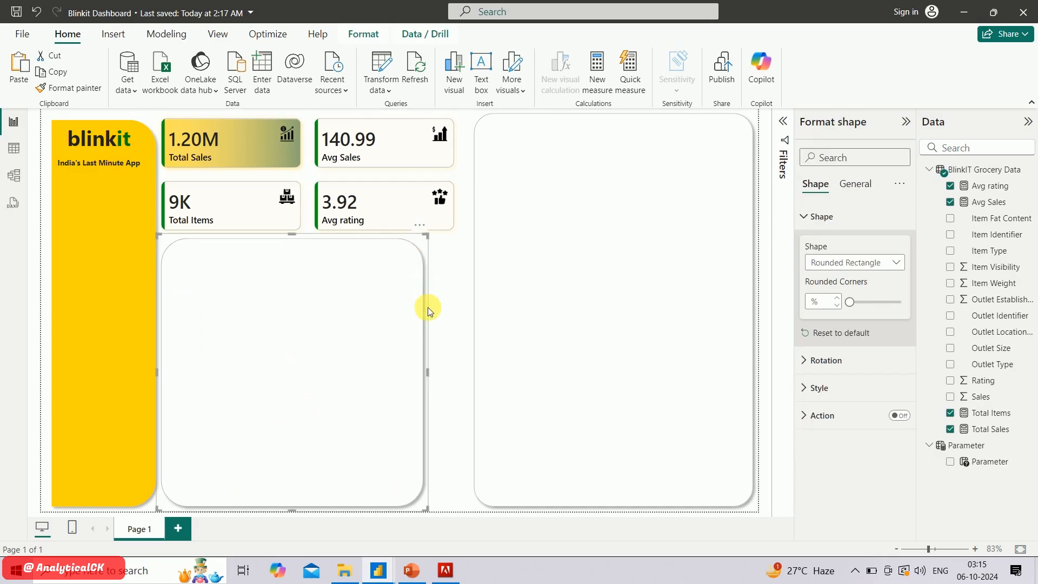
{"action": "left_click", "coordinate": [430, 374]}
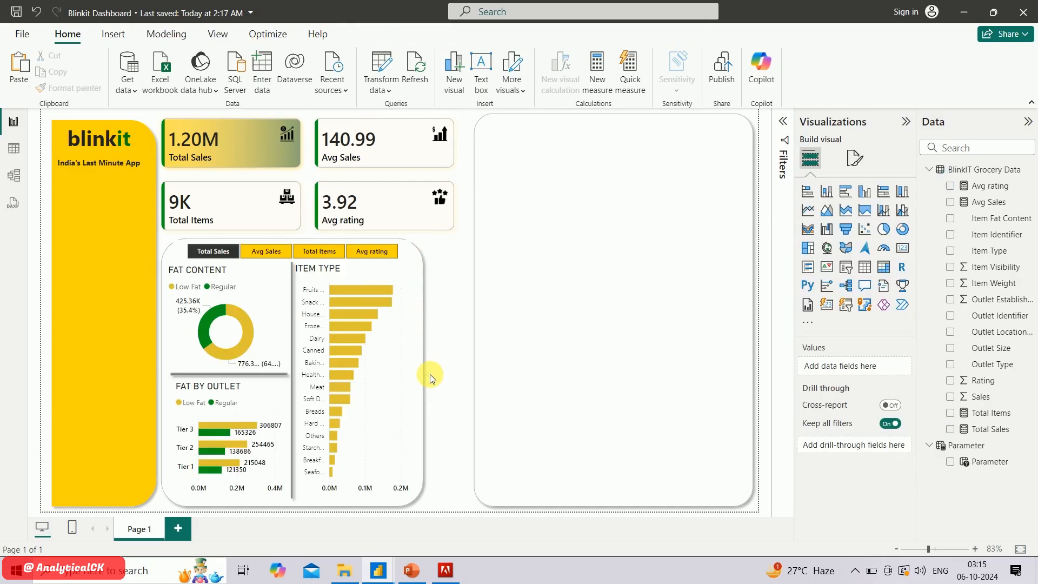
{"action": "left_click", "coordinate": [422, 374]}
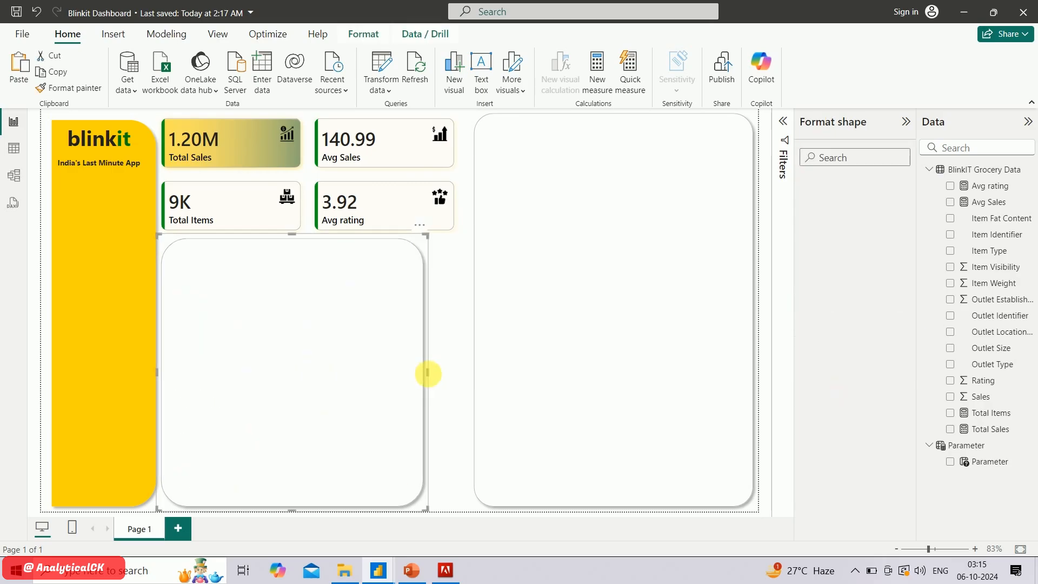
{"action": "left_click_drag", "start_coordinate": [449, 373], "coordinate": [453, 372]}
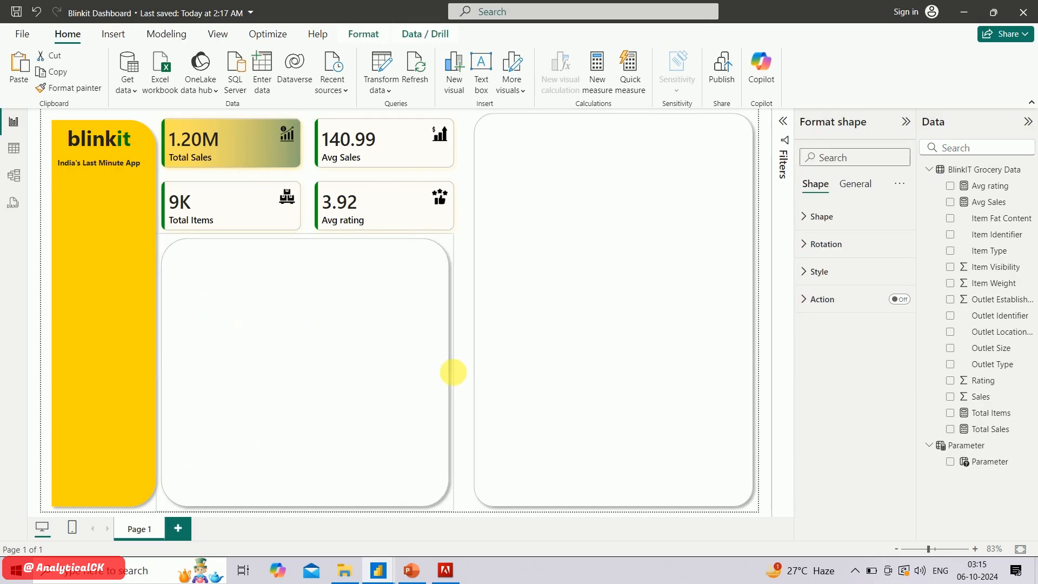
Fit the measure slicer and ITEM TYPE chart to the widened panel, and extend the empty panel's inner edge toward it
{"action": "left_click", "coordinate": [468, 231]}
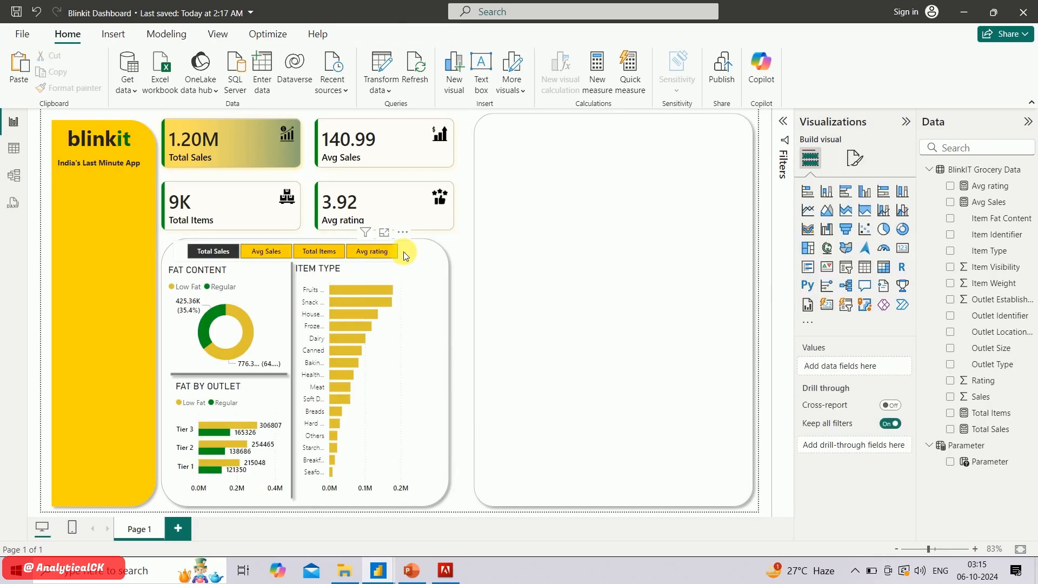
{"action": "left_click_drag", "start_coordinate": [409, 252], "coordinate": [416, 257]}
{"action": "left_click", "coordinate": [556, 227]}
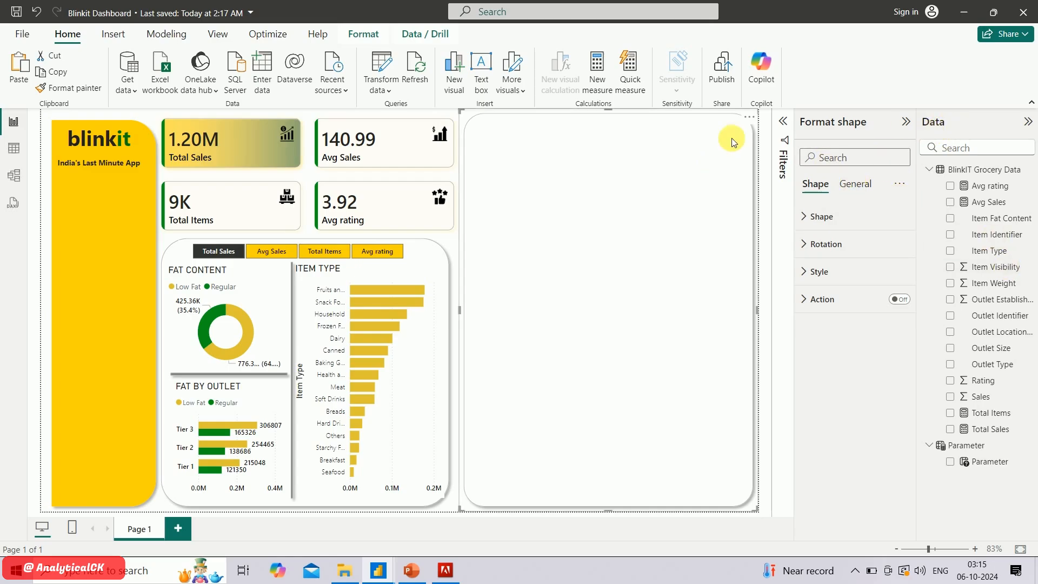
{"action": "left_click", "coordinate": [764, 134]}
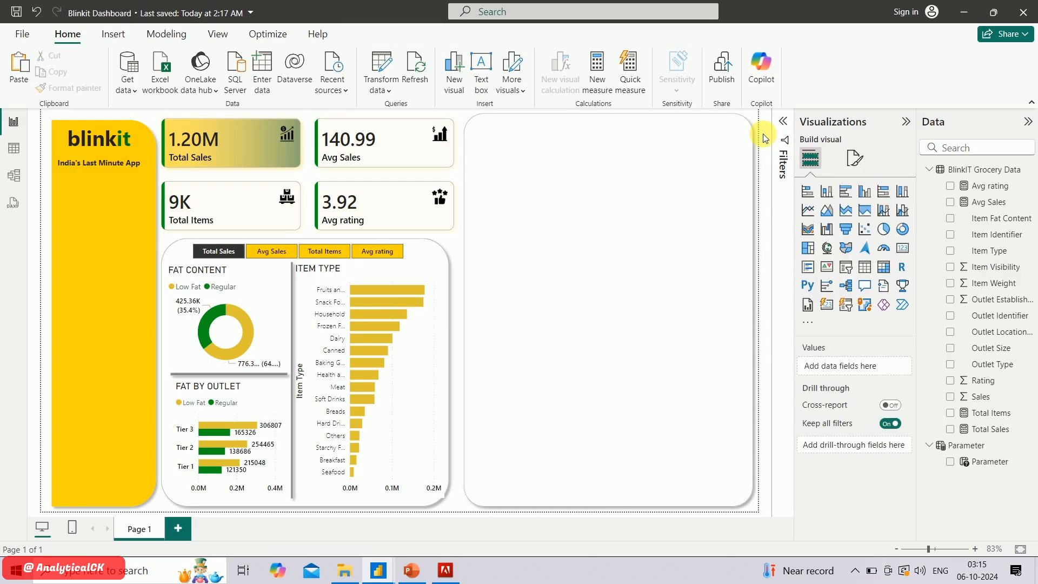
Add a donut chart in the empty panel's upper-left area with Outlet Size as legend and Total Sales as values
{"action": "left_click", "coordinate": [902, 229]}
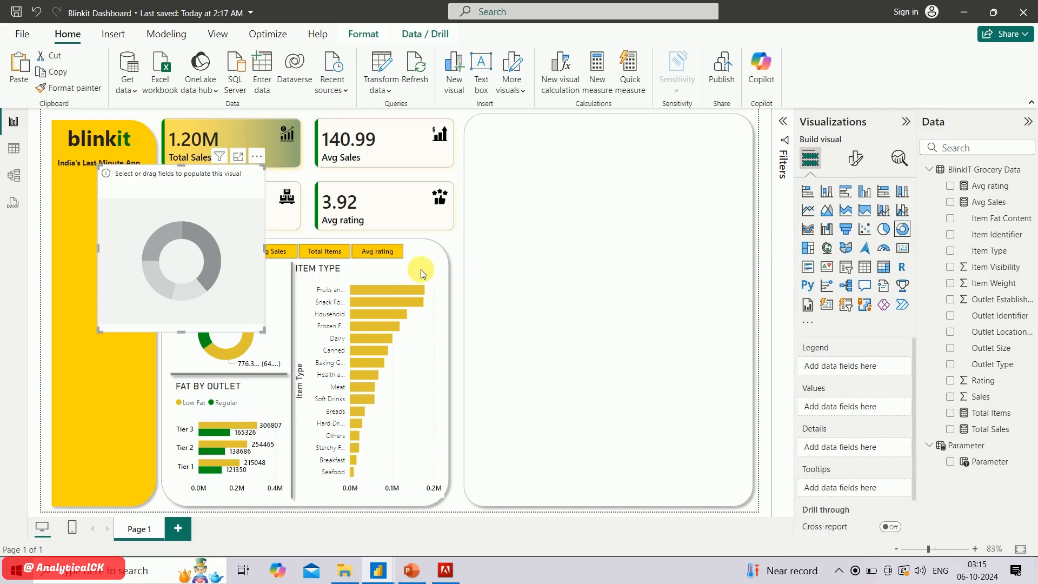
{"action": "left_click_drag", "start_coordinate": [220, 259], "coordinate": [596, 228]}
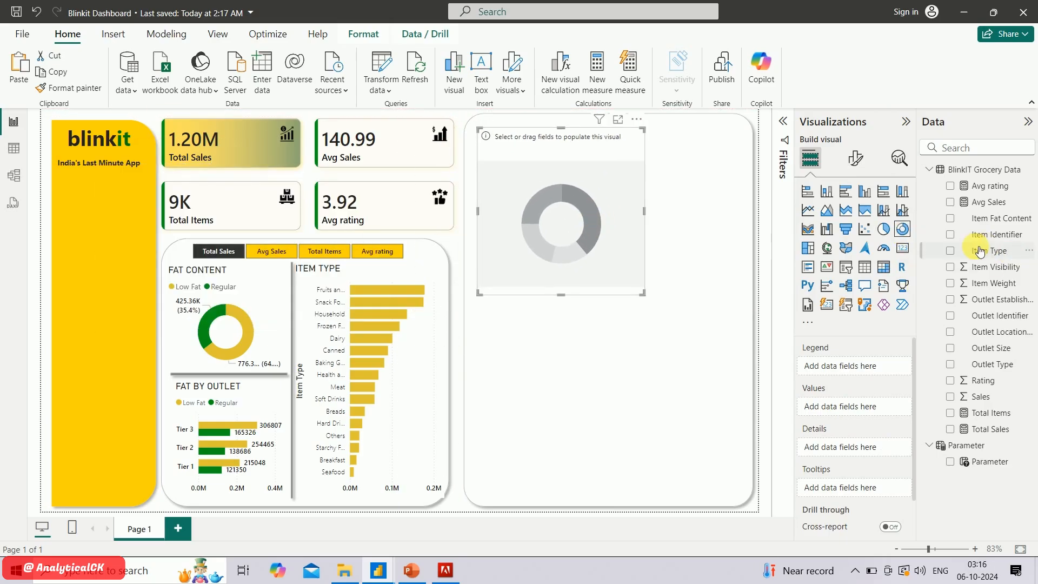
{"action": "left_click", "coordinate": [951, 349]}
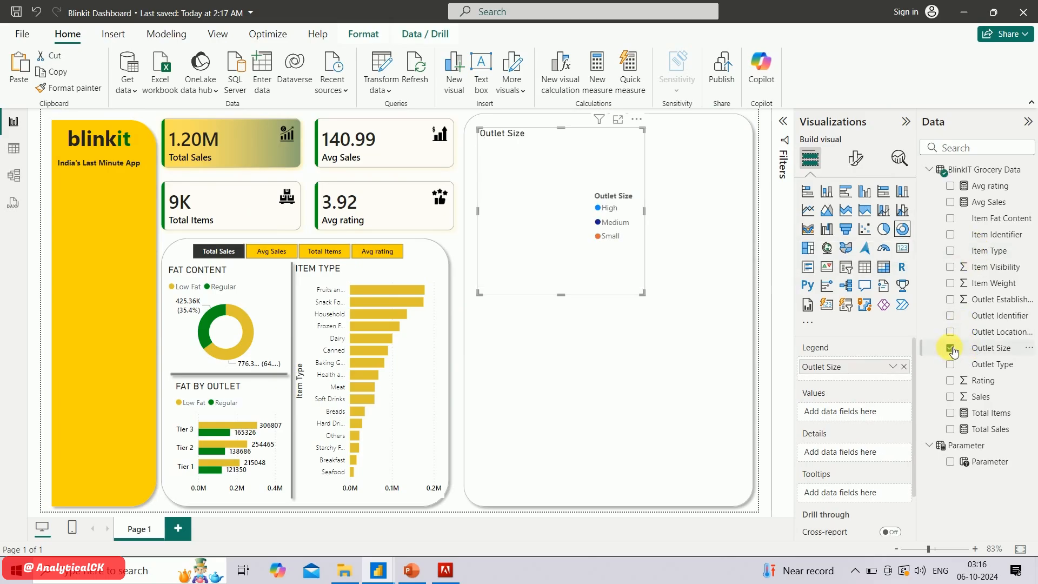
{"action": "left_click", "coordinate": [951, 430]}
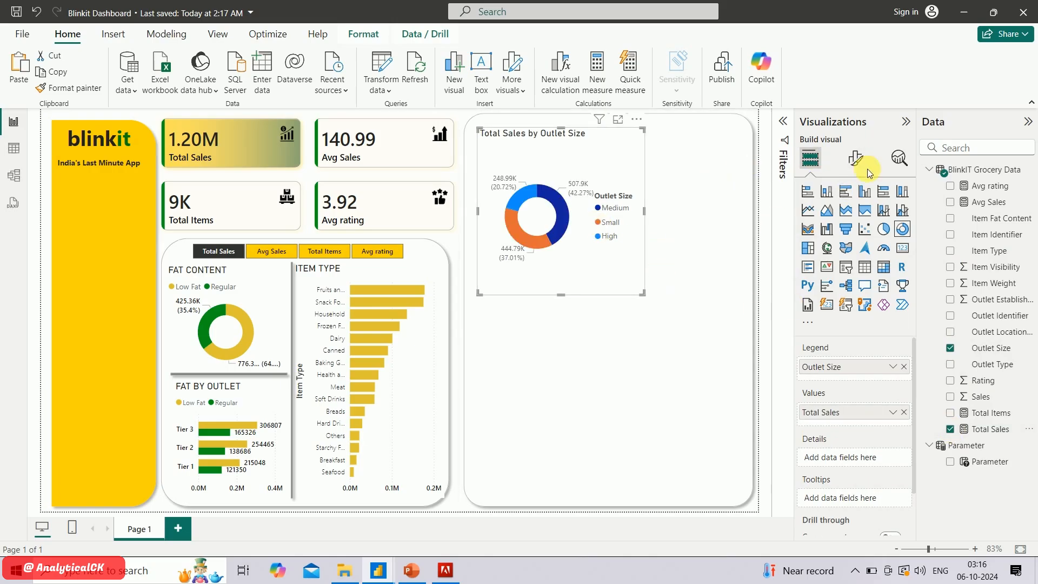
Set the outlet-size donut's legend position to Top left and turn off the legend title
{"action": "left_click", "coordinate": [856, 160]}
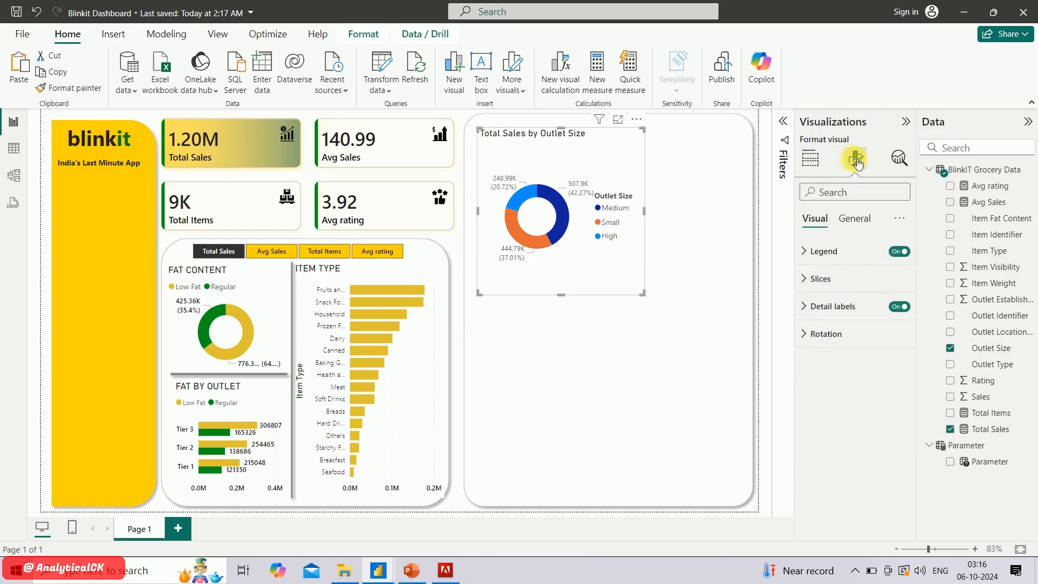
{"action": "left_click", "coordinate": [819, 251]}
{"action": "left_click", "coordinate": [848, 321]}
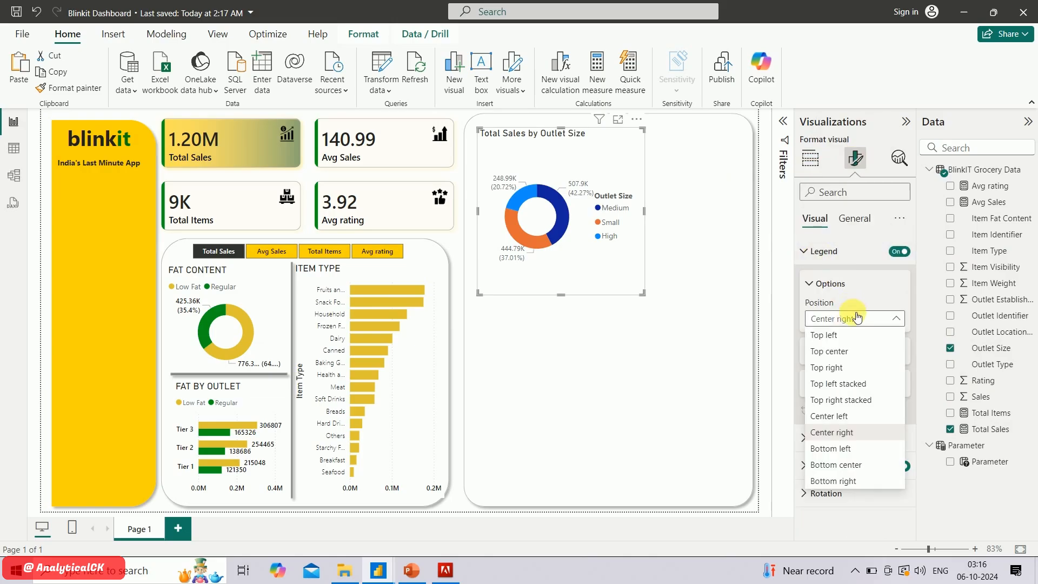
{"action": "left_click", "coordinate": [871, 335]}
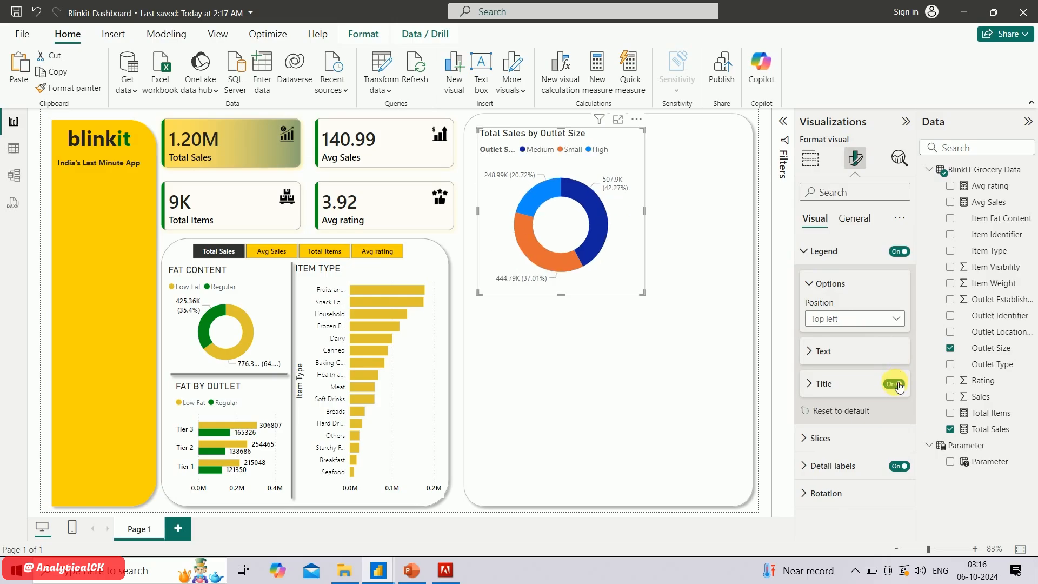
{"action": "left_click", "coordinate": [894, 384]}
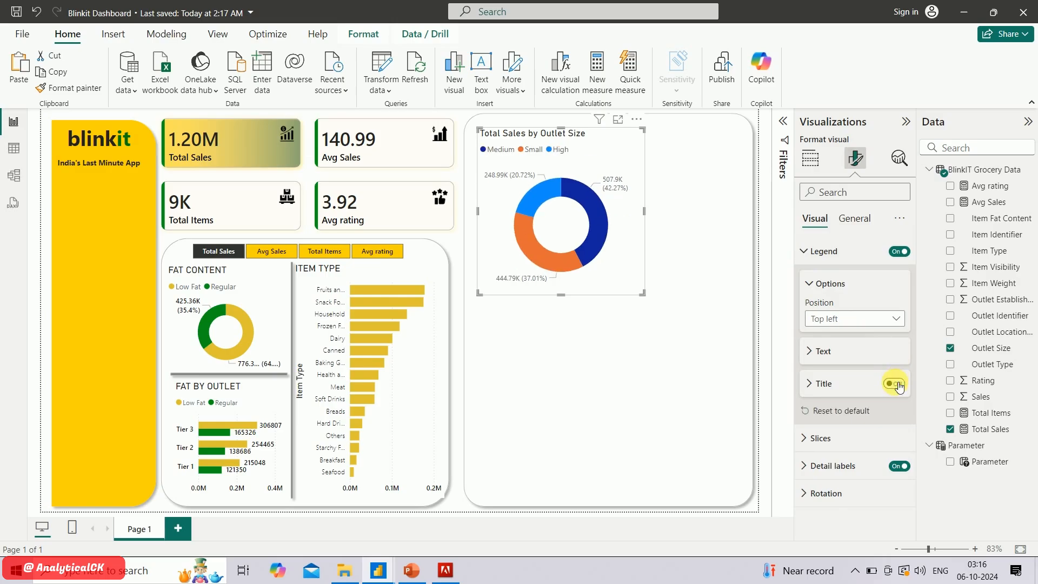
Change the outlet-size donut's title to OUTLET SIZE and its font to Segoe UI Bold
{"action": "left_click", "coordinate": [856, 219]}
{"action": "left_click", "coordinate": [835, 281]}
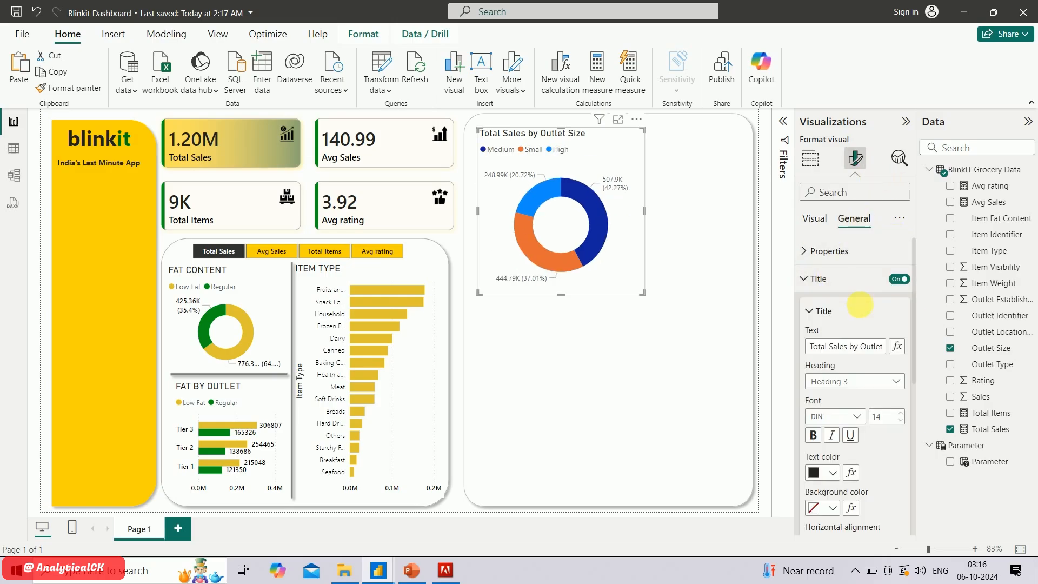
{"action": "triple_click", "coordinate": [862, 349]}
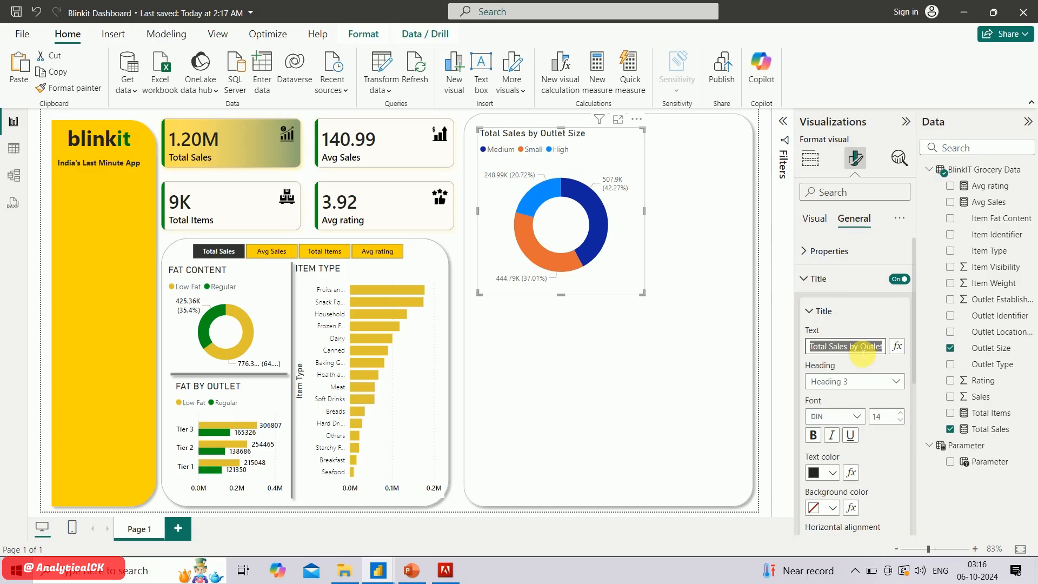
{"action": "type", "text": "oUT:ET"}
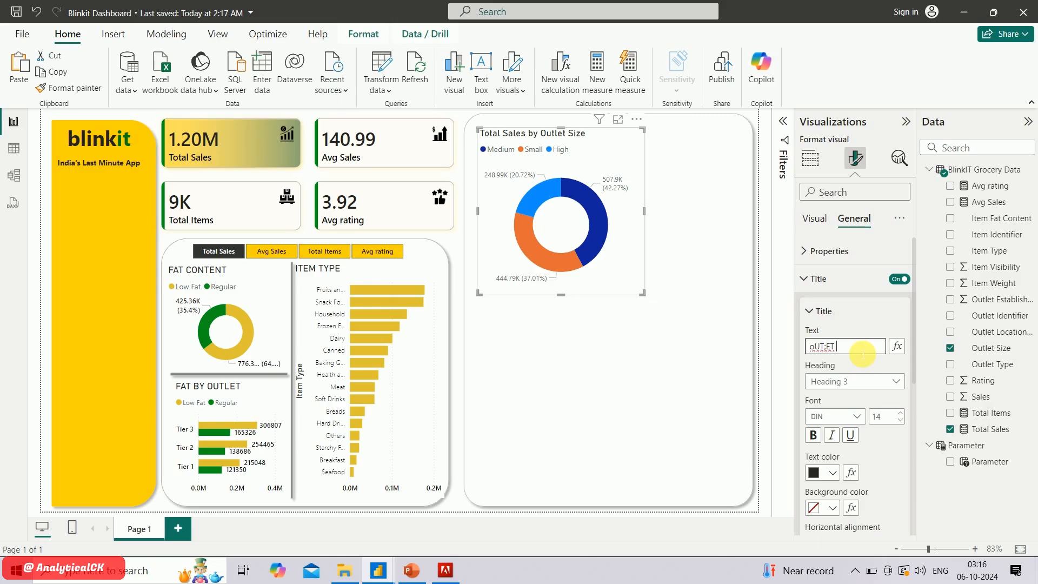
{"action": "type", "text": "OUTLET SIZE"}
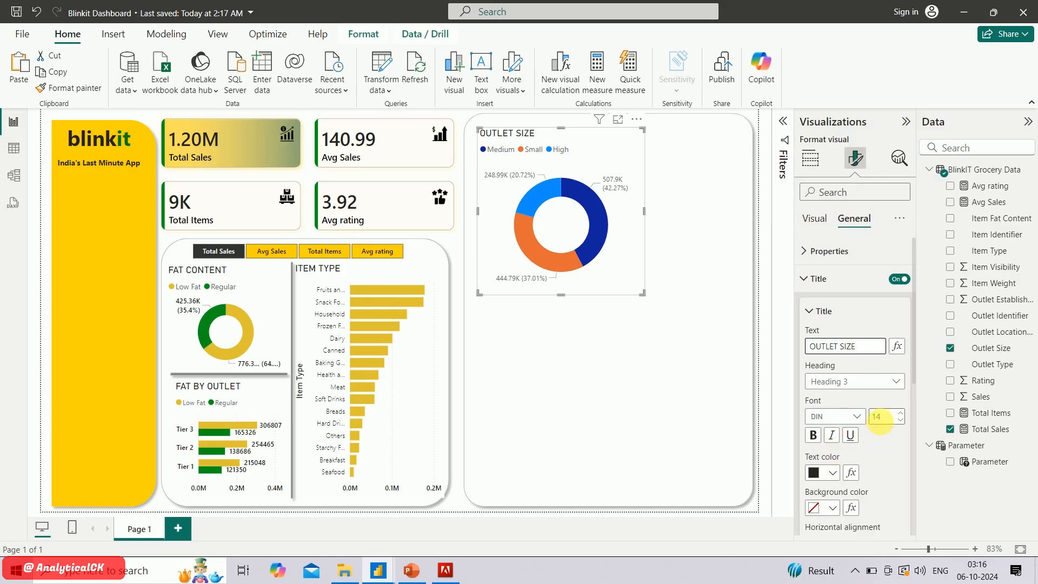
{"action": "left_click", "coordinate": [857, 417]}
{"action": "scroll", "coordinate": [855, 346], "scroll_direction": "down", "scroll_amount": 4}
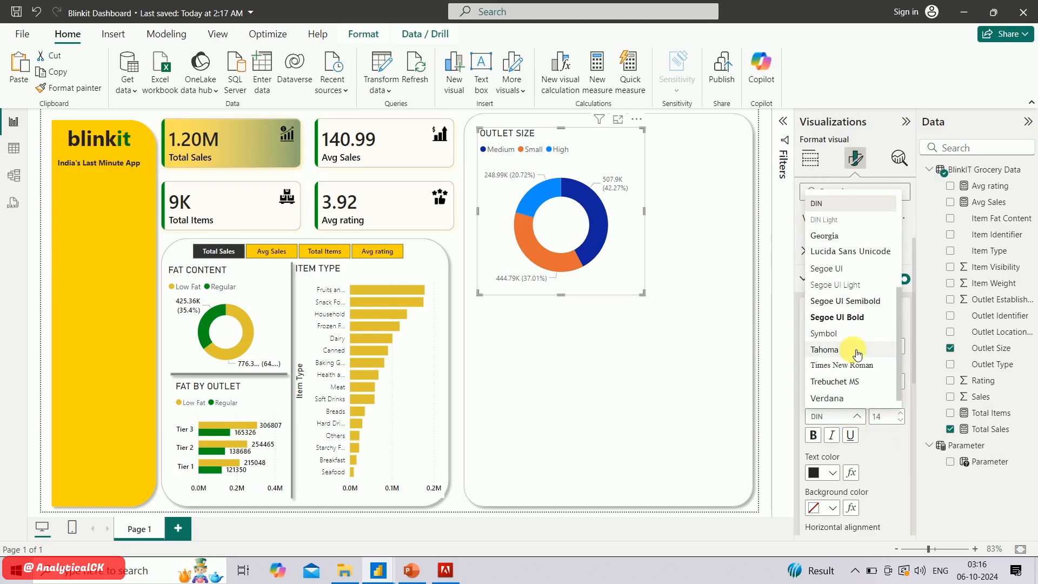
{"action": "left_click", "coordinate": [849, 315]}
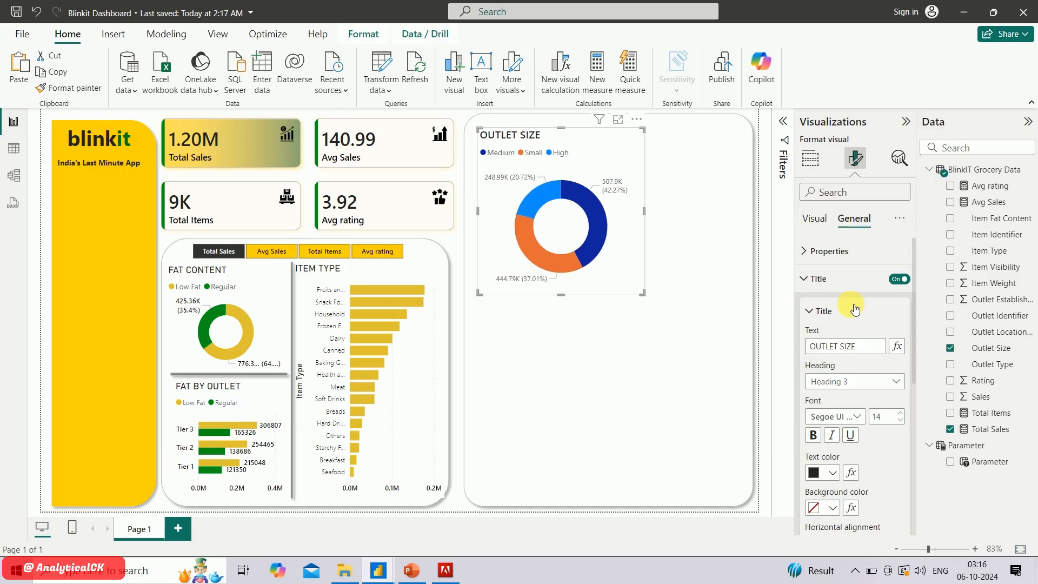
Set the OUTLET SIZE title's font size to 11, then shrink the donut and fit it into the panel's upper-left corner
{"action": "double_click", "coordinate": [904, 424]}
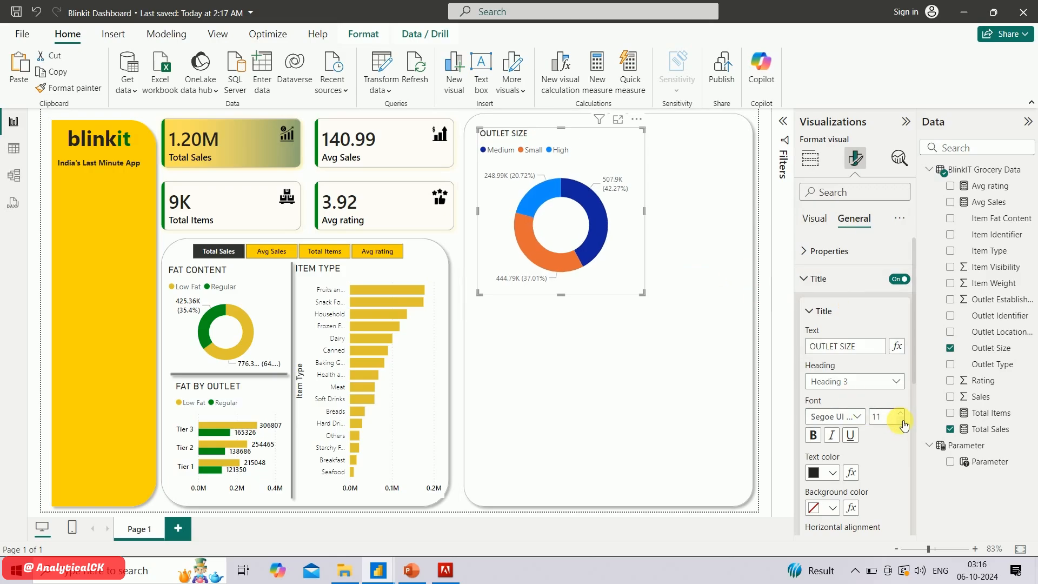
{"action": "left_click", "coordinate": [643, 294]}
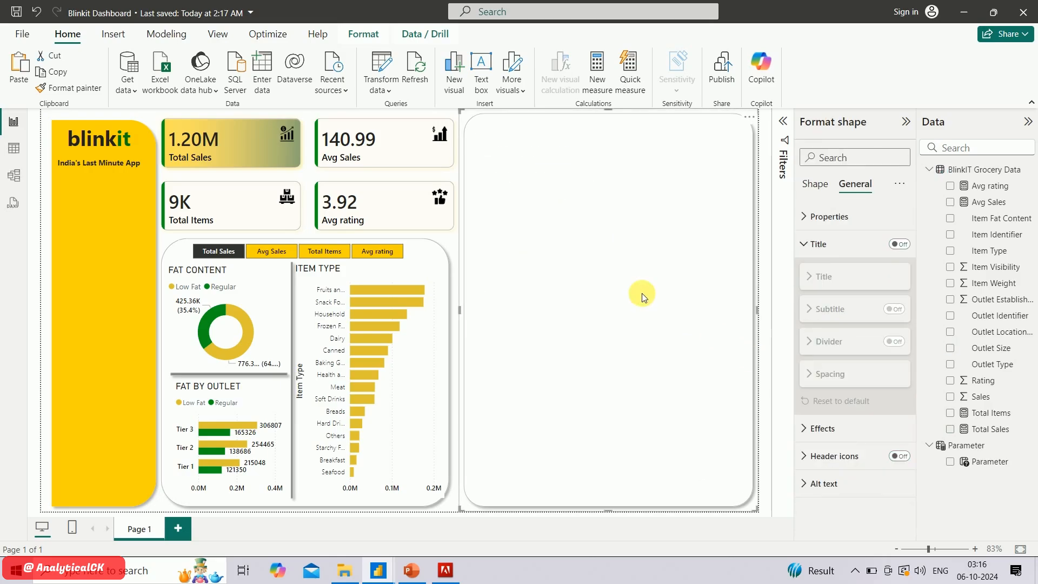
{"action": "left_click", "coordinate": [767, 158]}
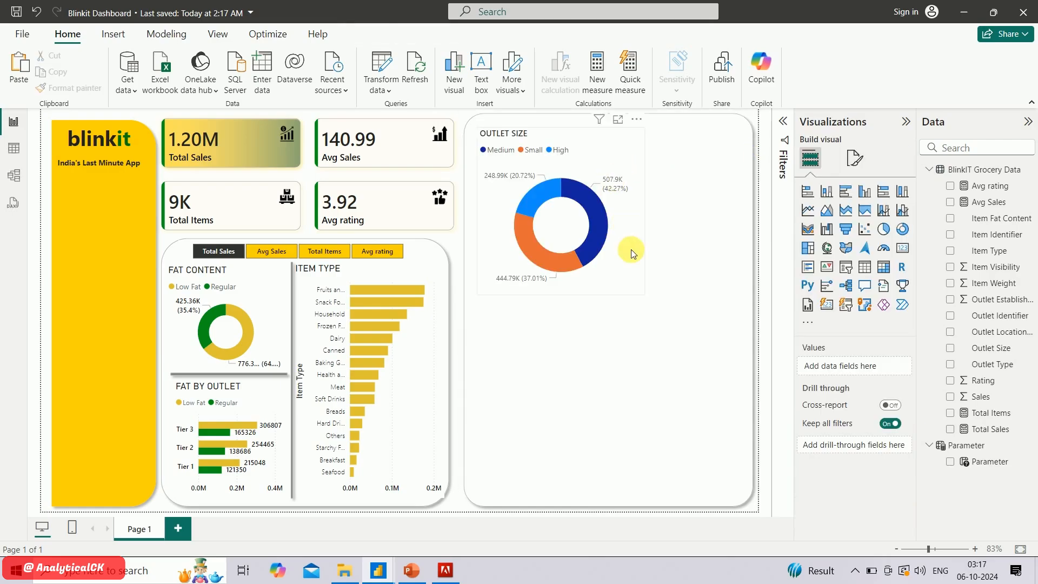
{"action": "left_click", "coordinate": [636, 278]}
{"action": "left_click_drag", "start_coordinate": [643, 293], "coordinate": [590, 236]}
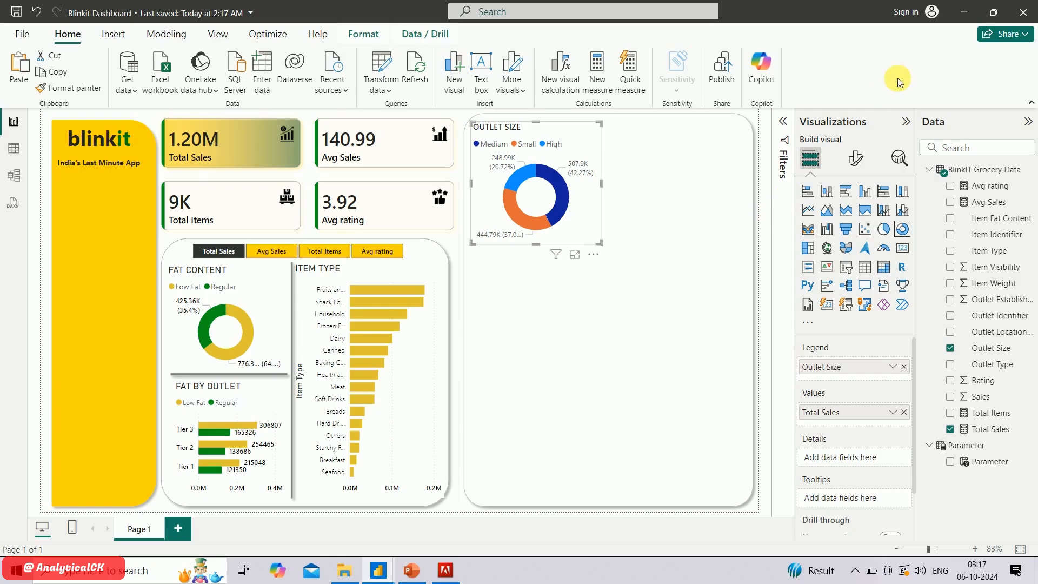
Color the outlet-size donut's Medium slice gold and its Small slice green, using the recently used colors
{"action": "left_click", "coordinate": [860, 158]}
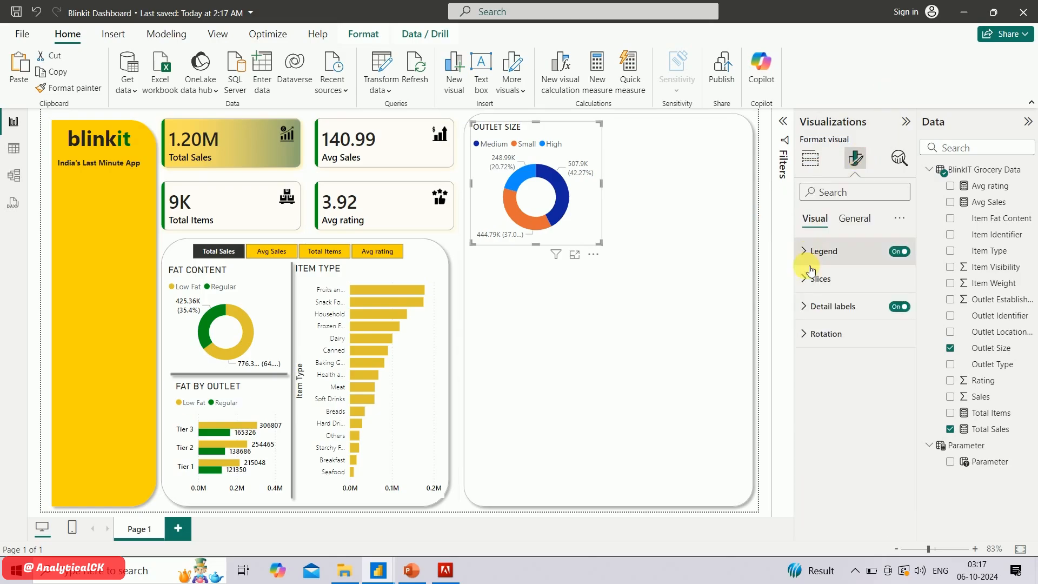
{"action": "left_click", "coordinate": [815, 286]}
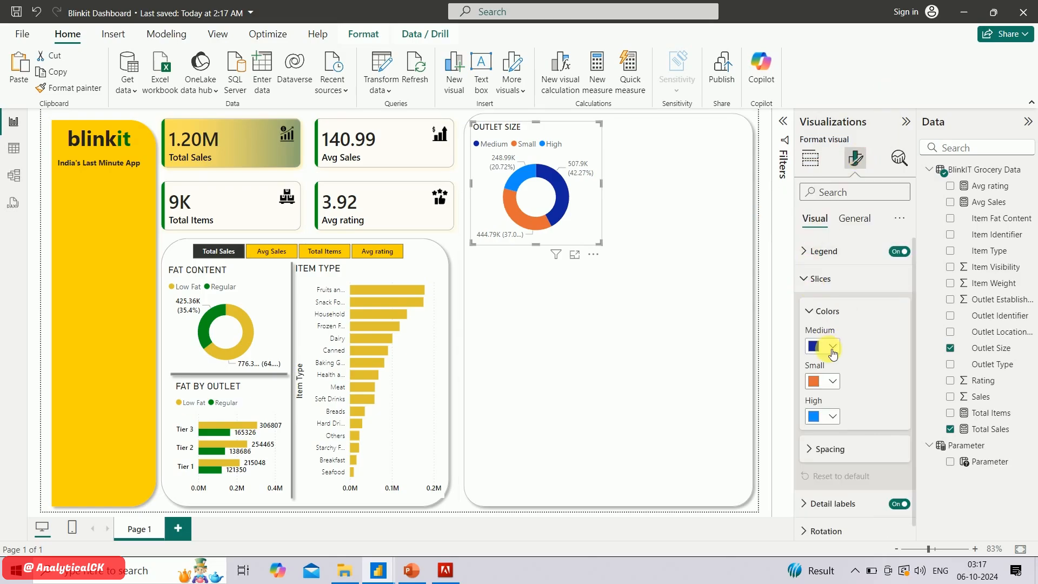
{"action": "left_click", "coordinate": [833, 351]}
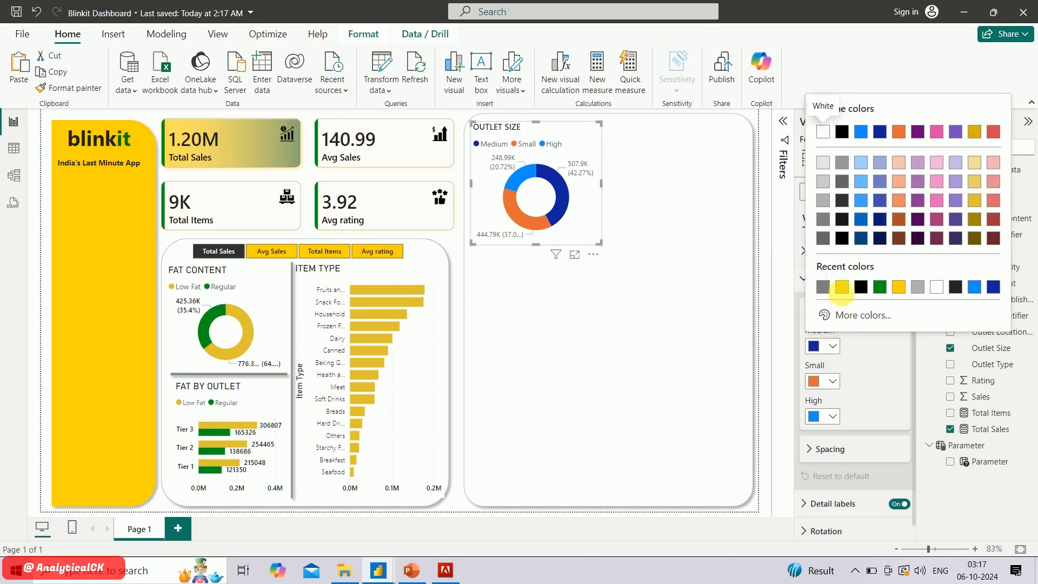
{"action": "left_click", "coordinate": [843, 290]}
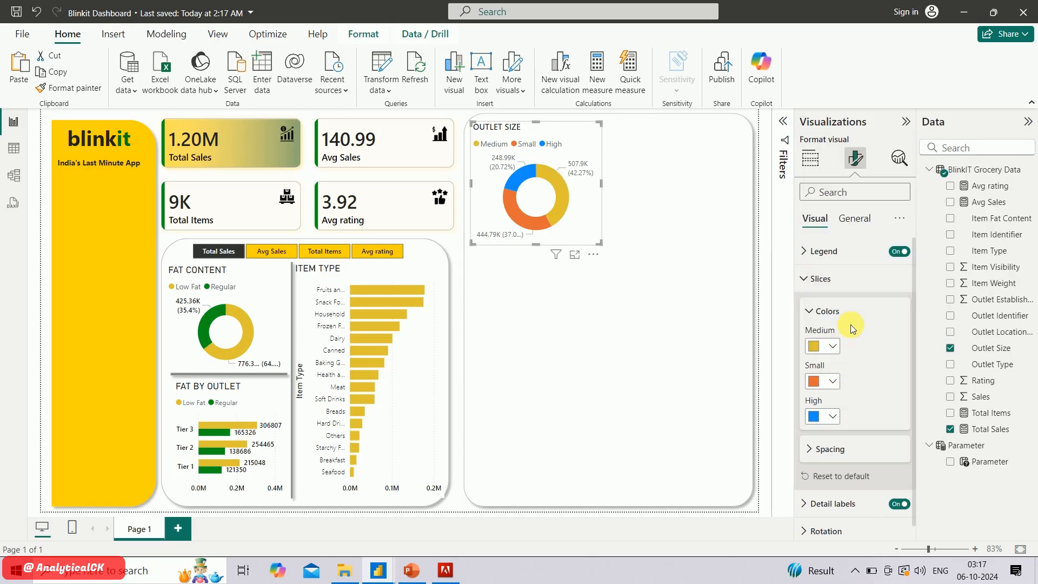
{"action": "left_click", "coordinate": [833, 381]}
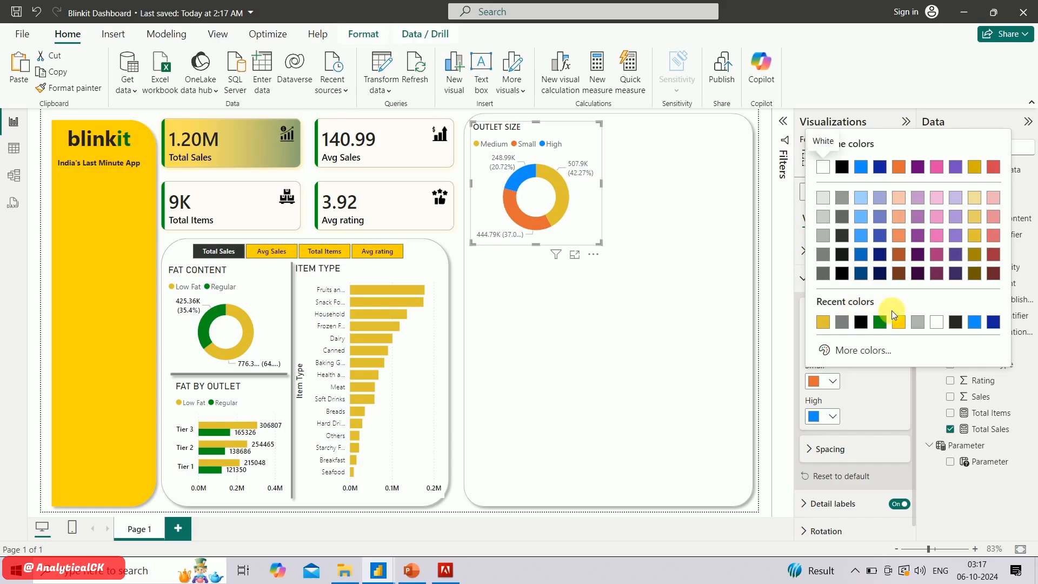
{"action": "left_click", "coordinate": [880, 323]}
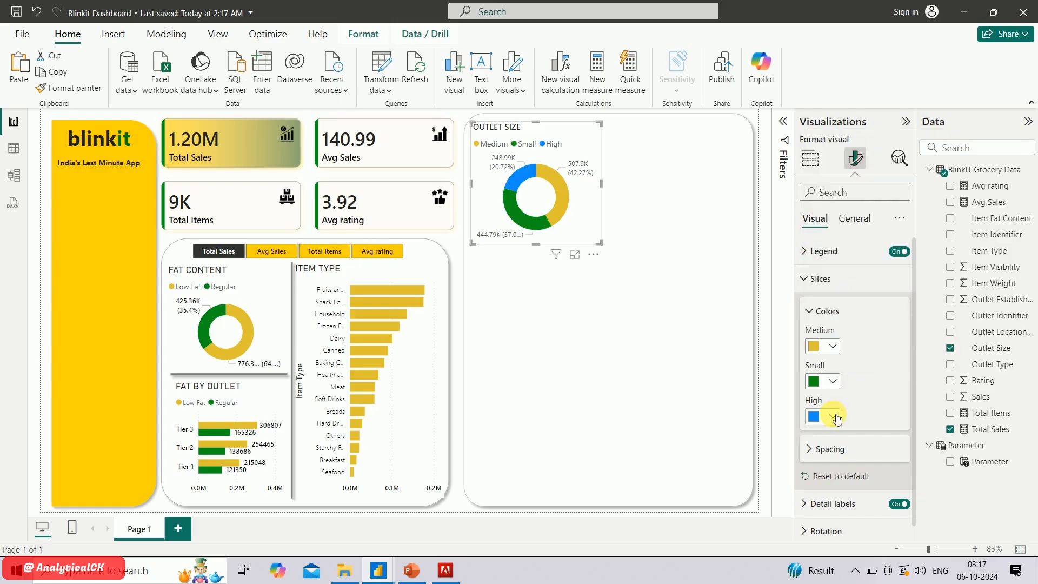
Give the outlet-size donut's High slice a custom very dark green color
{"action": "left_click", "coordinate": [833, 418]}
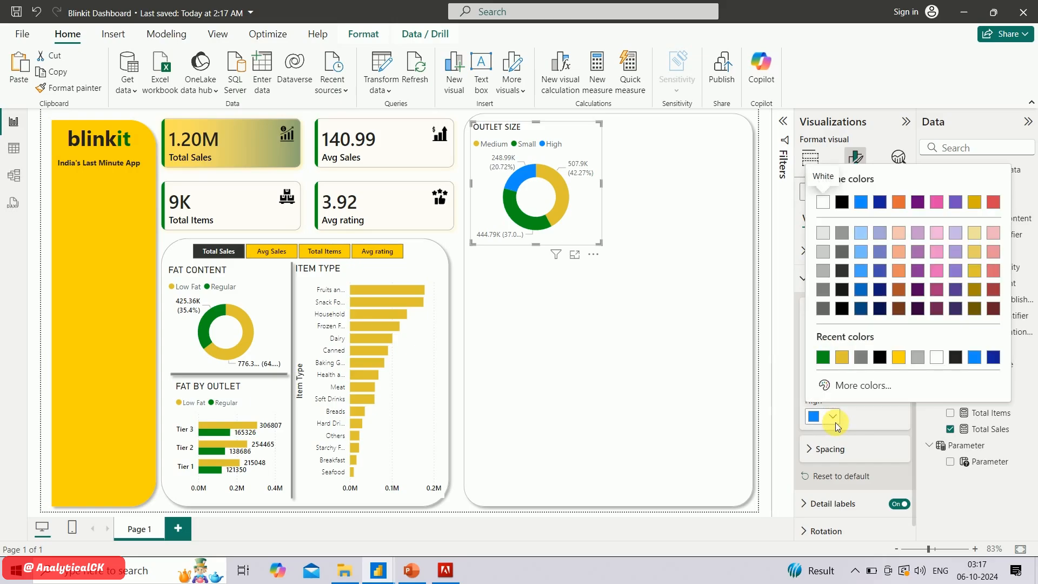
{"action": "left_click", "coordinate": [865, 386]}
{"action": "left_click", "coordinate": [879, 342]}
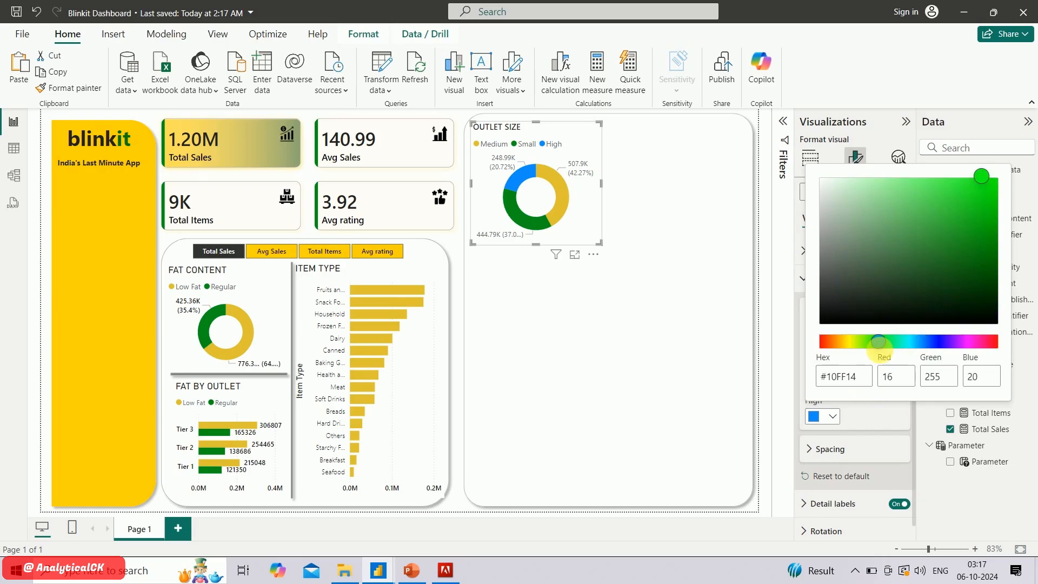
{"action": "left_click", "coordinate": [962, 225]}
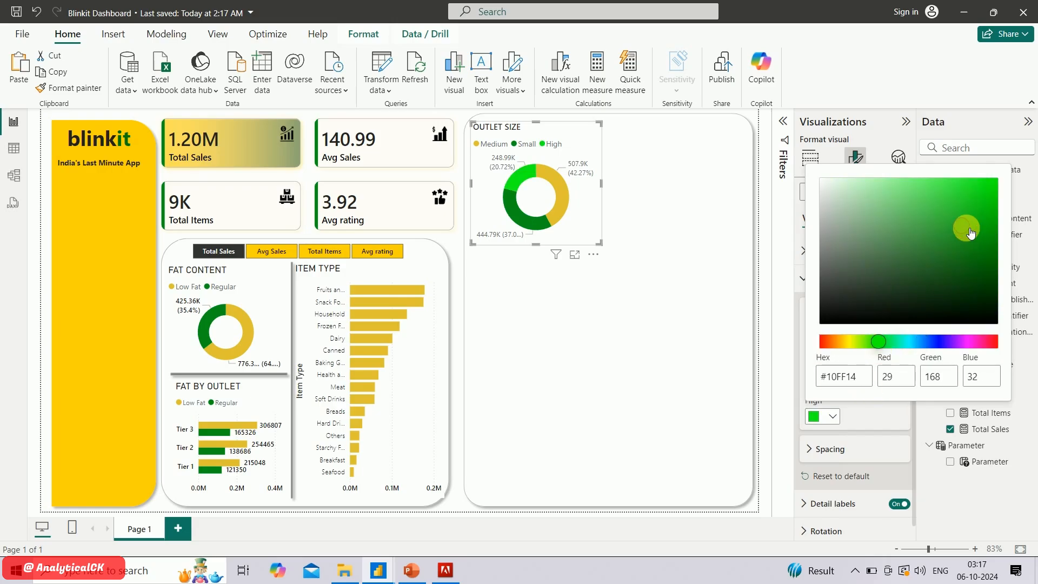
{"action": "left_click", "coordinate": [935, 255]}
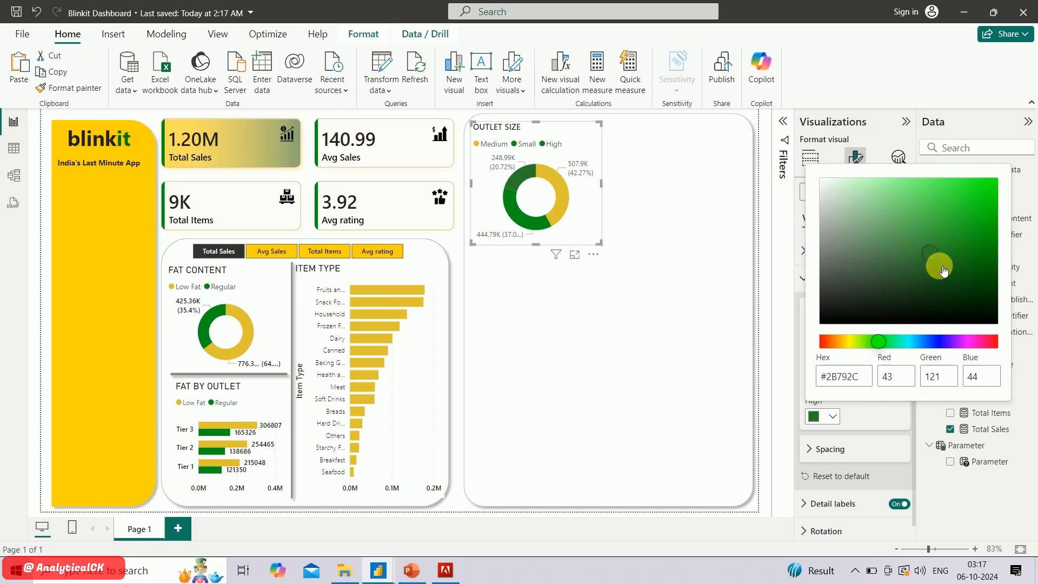
{"action": "left_click", "coordinate": [941, 267]}
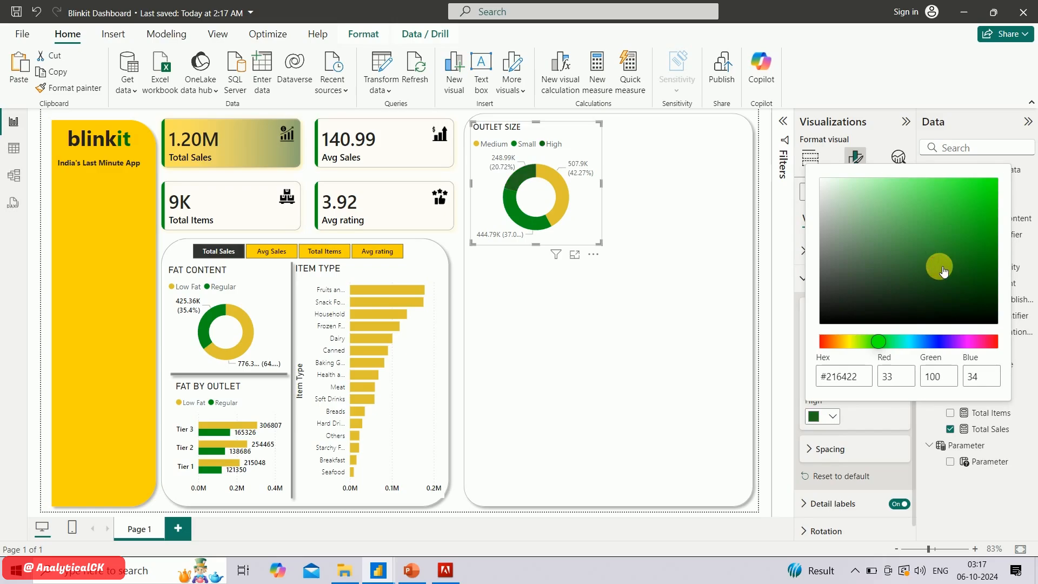
{"action": "left_click", "coordinate": [950, 275]}
{"action": "left_click", "coordinate": [946, 279]}
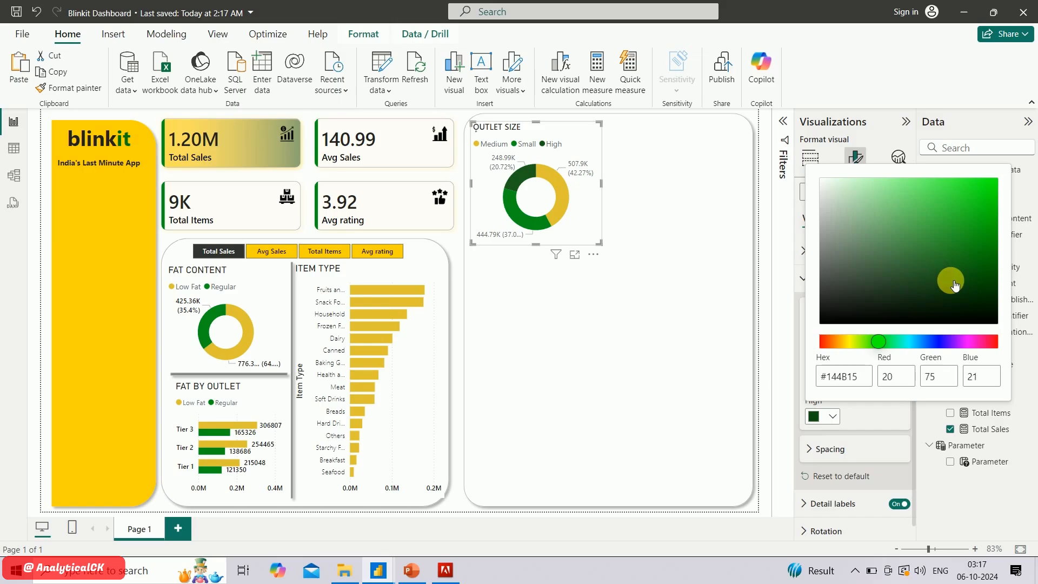
{"action": "left_click", "coordinate": [880, 417]}
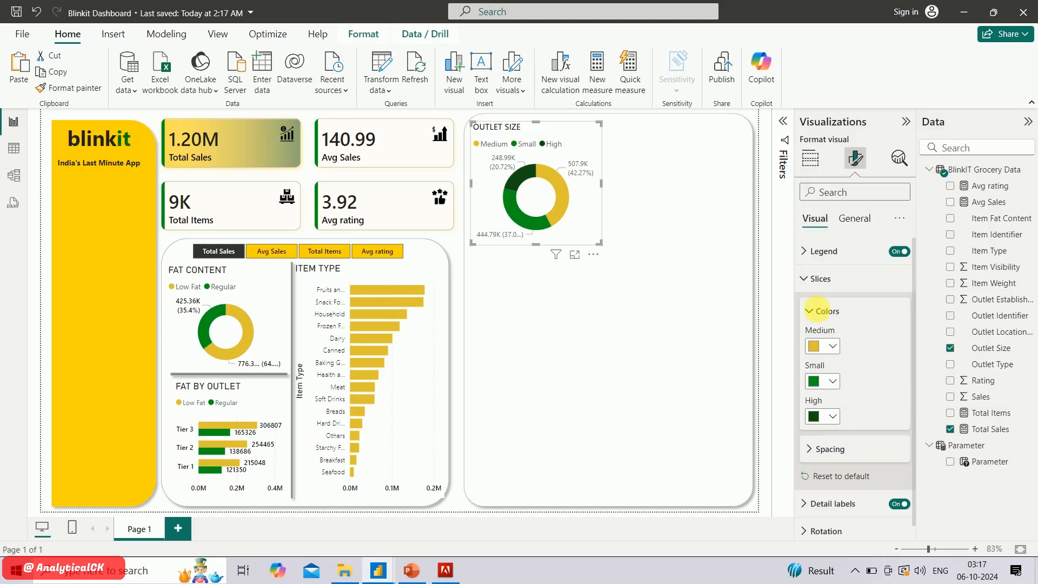
{"action": "left_click", "coordinate": [814, 279]}
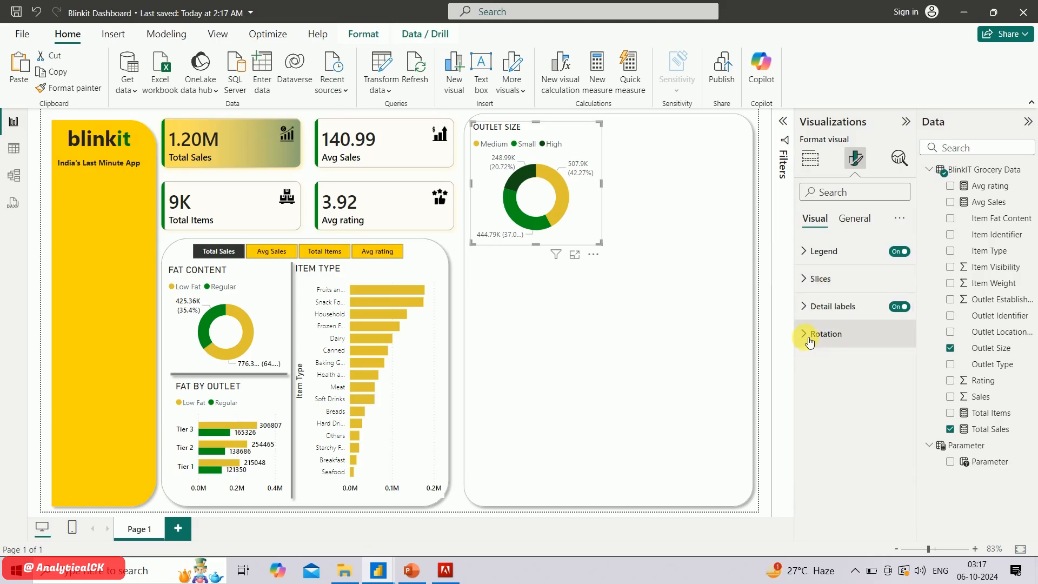
Set the outlet-size donut's detail label values to Segoe UI Semibold in black
{"action": "left_click", "coordinate": [806, 308]}
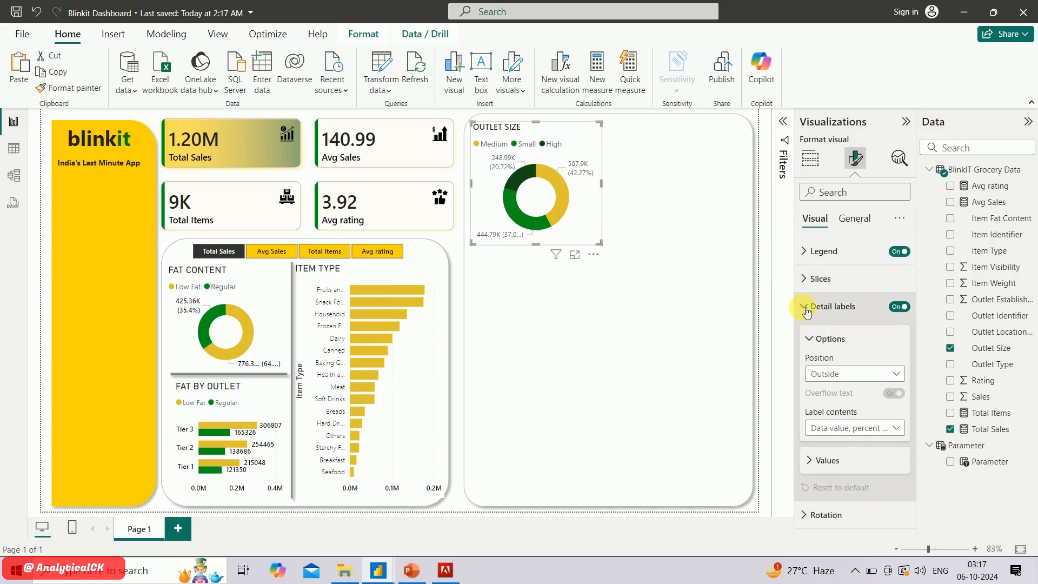
{"action": "left_click", "coordinate": [832, 464]}
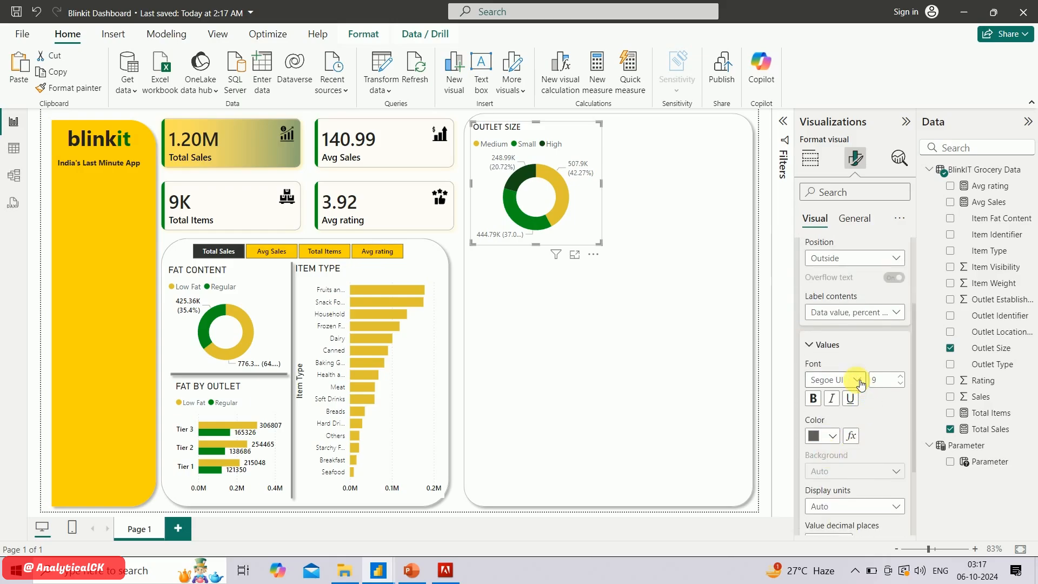
{"action": "left_click", "coordinate": [858, 382]}
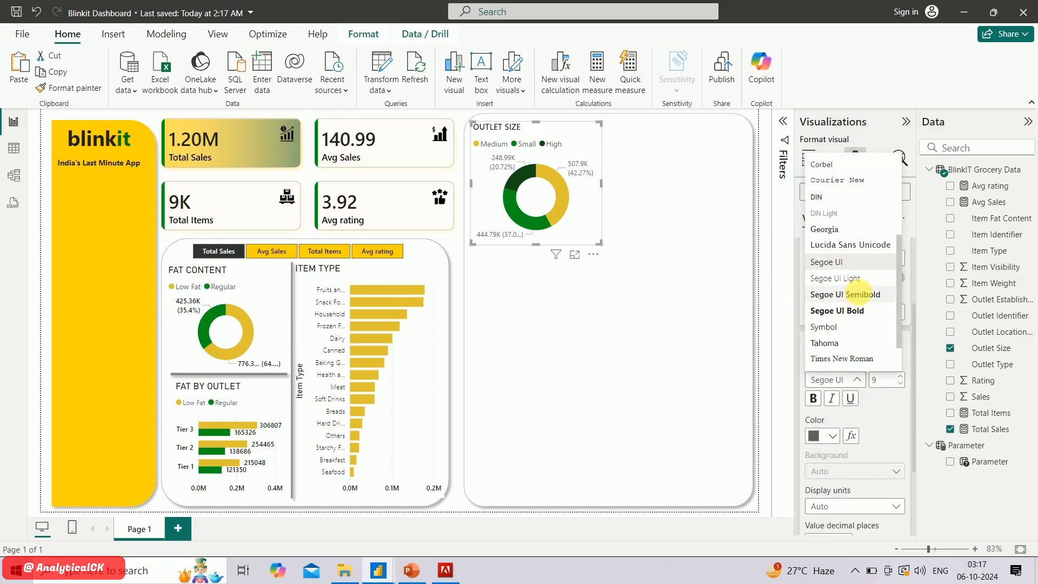
{"action": "left_click", "coordinate": [860, 294]}
{"action": "left_click", "coordinate": [831, 436]}
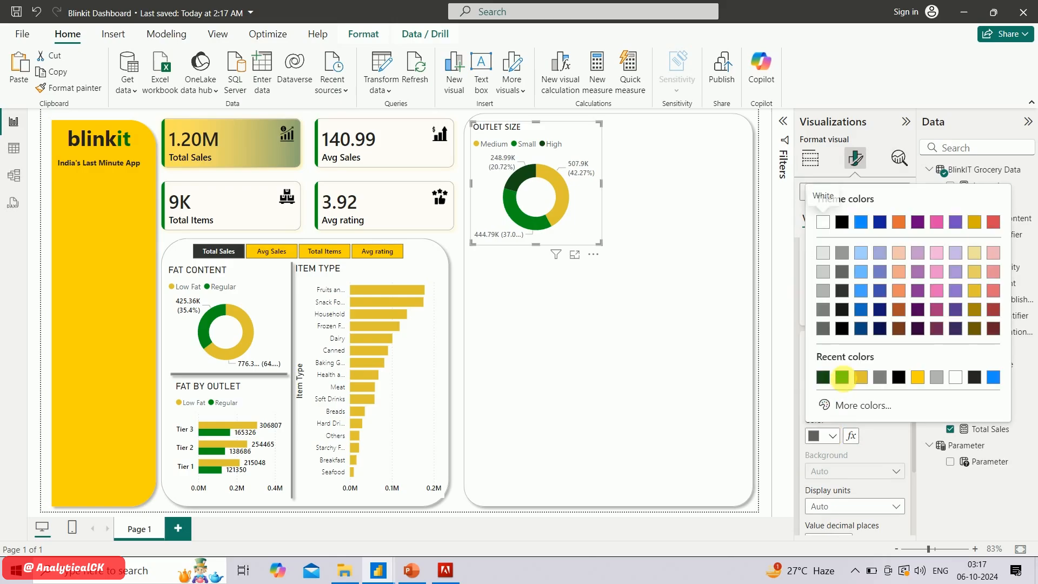
{"action": "left_click", "coordinate": [848, 332]}
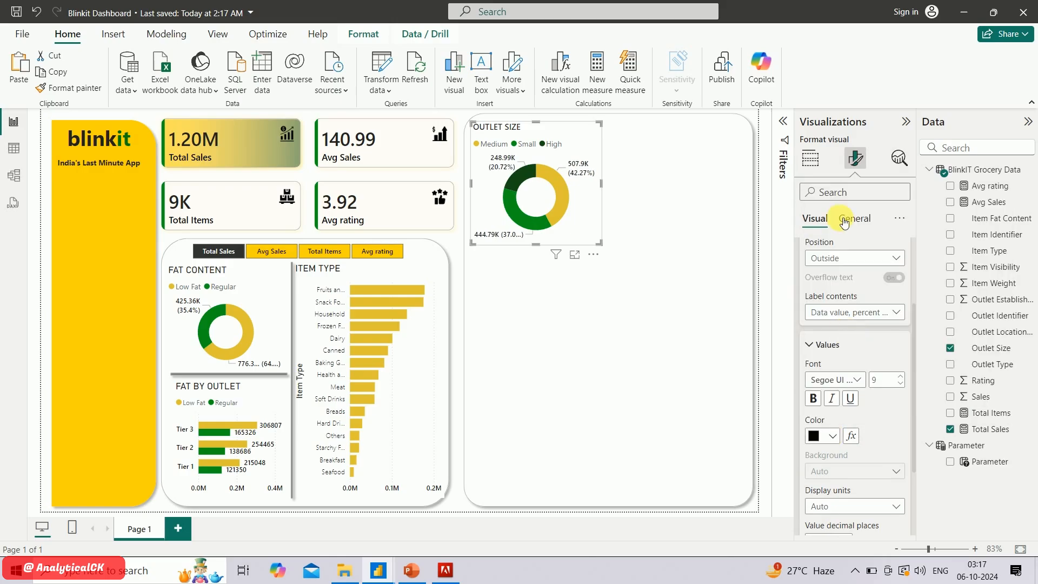
Set the outlet-size donut's legend text to Segoe UI Semibold in black
{"action": "scroll", "coordinate": [827, 251], "scroll_direction": "up", "scroll_amount": 3}
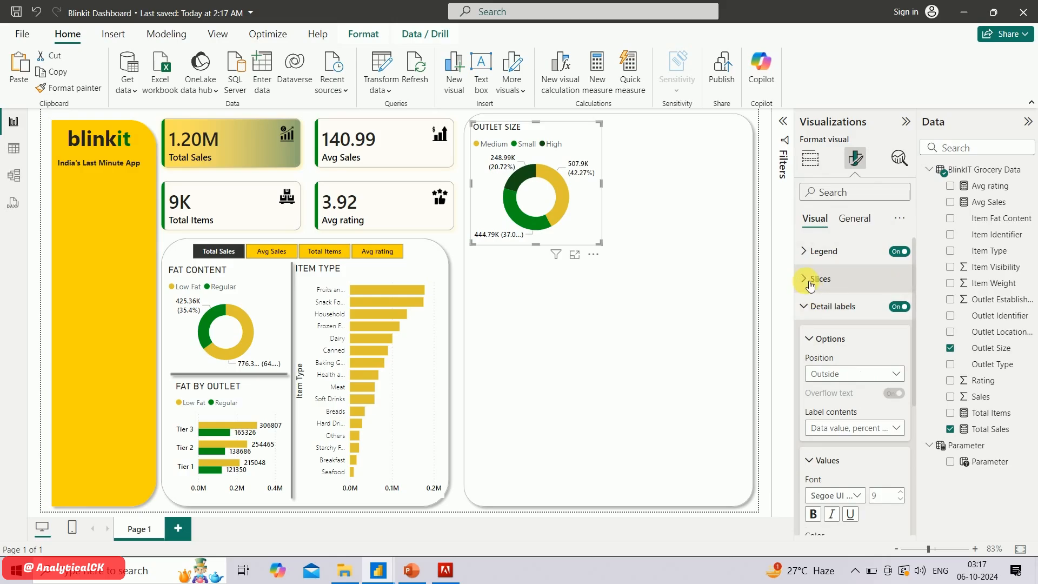
{"action": "left_click", "coordinate": [809, 250]}
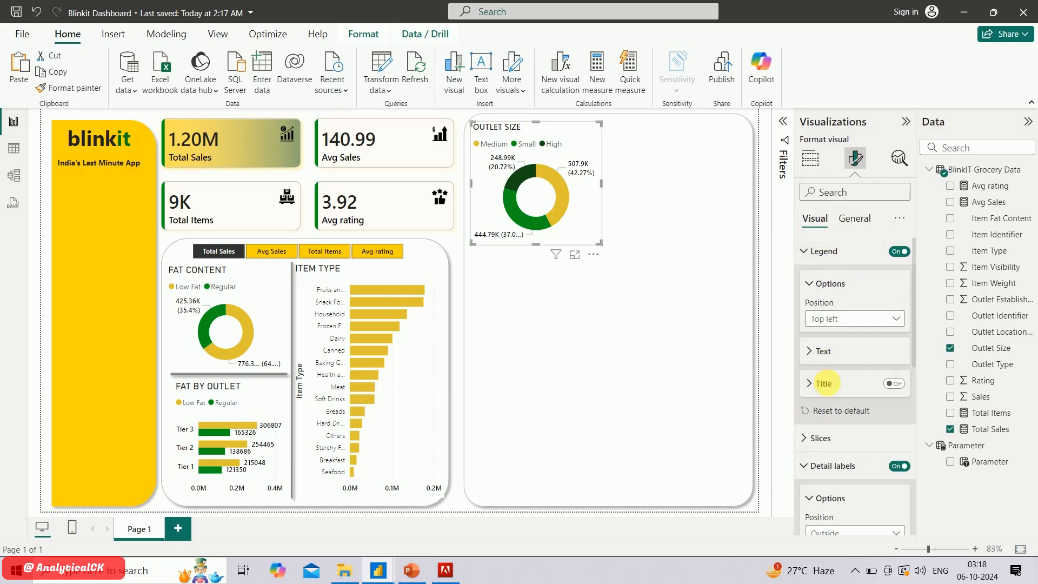
{"action": "scroll", "coordinate": [830, 435], "scroll_direction": "down", "scroll_amount": 1}
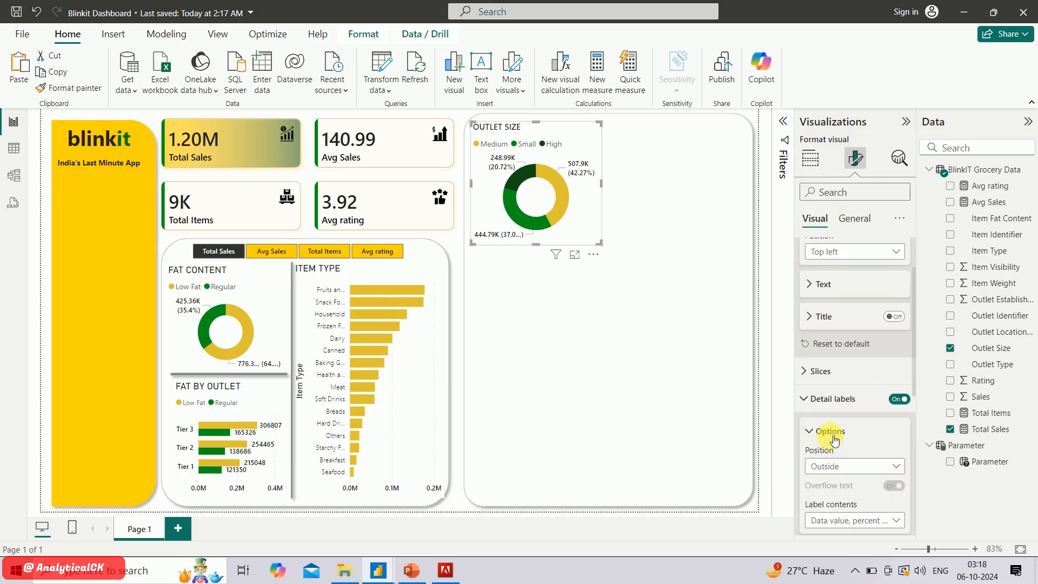
{"action": "scroll", "coordinate": [833, 427], "scroll_direction": "up", "scroll_amount": 1}
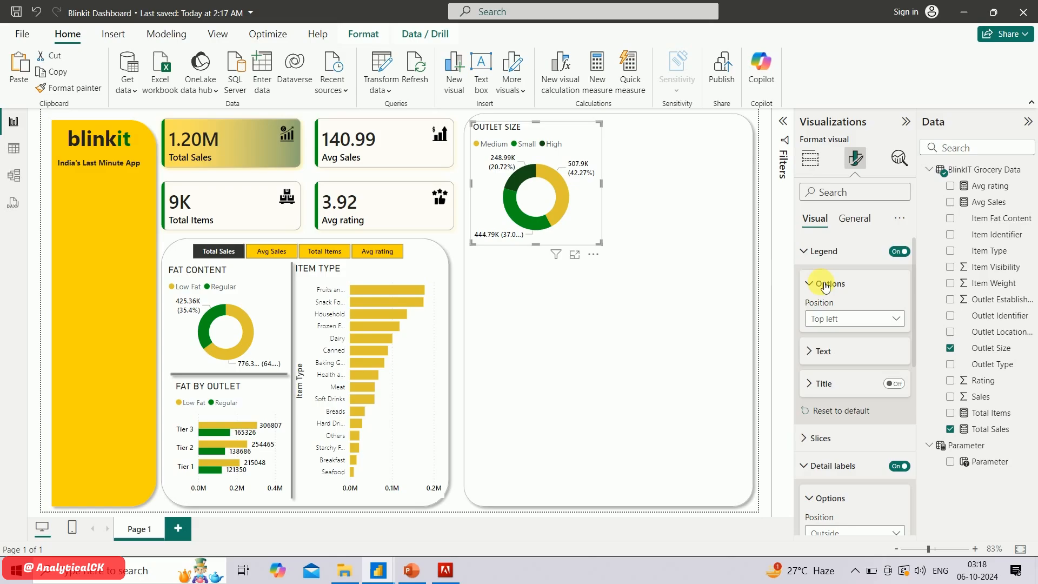
{"action": "left_click", "coordinate": [822, 350]}
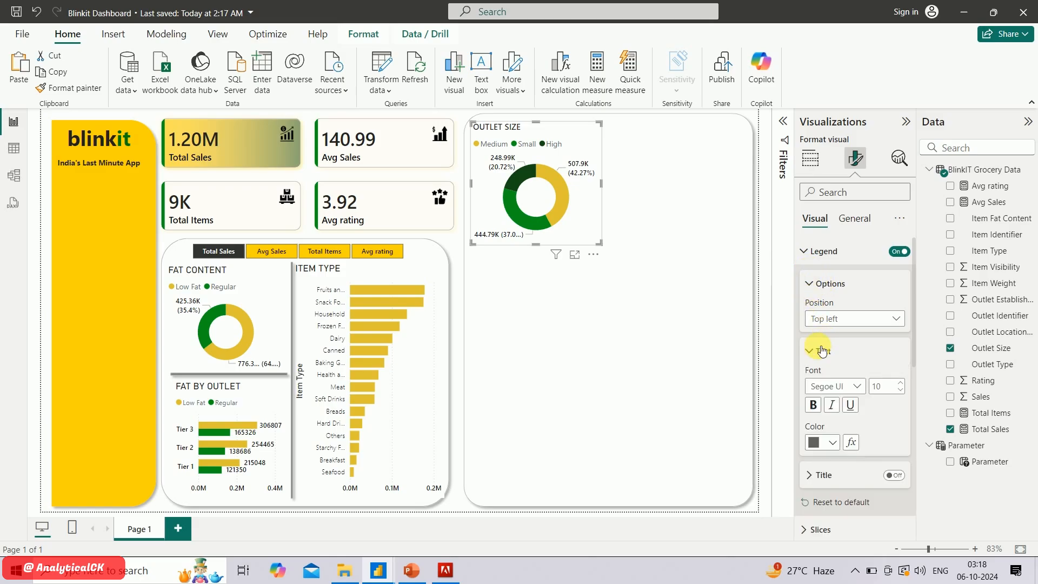
{"action": "left_click", "coordinate": [853, 387]}
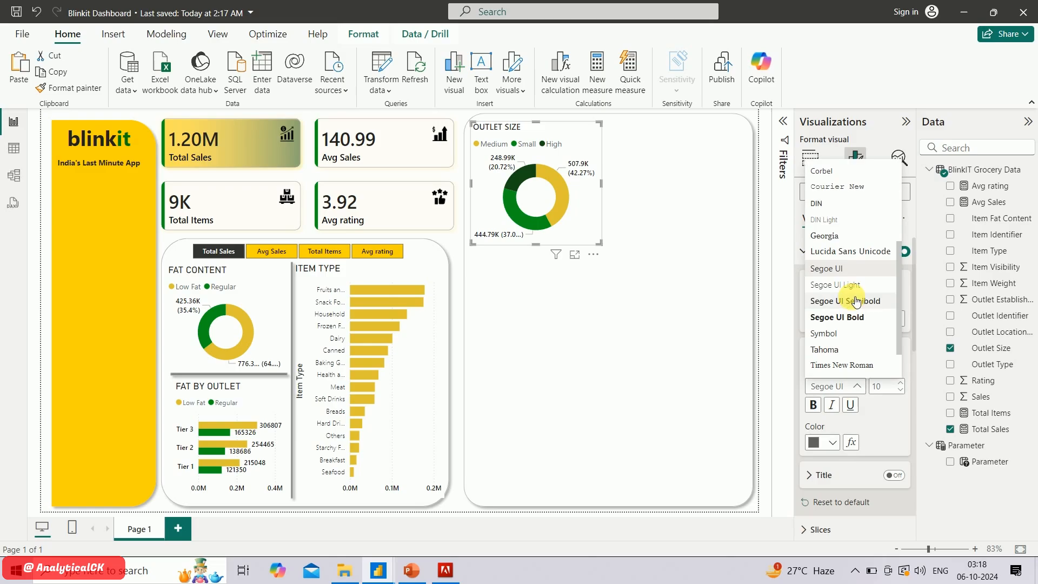
{"action": "left_click", "coordinate": [857, 301]}
{"action": "left_click", "coordinate": [827, 443]}
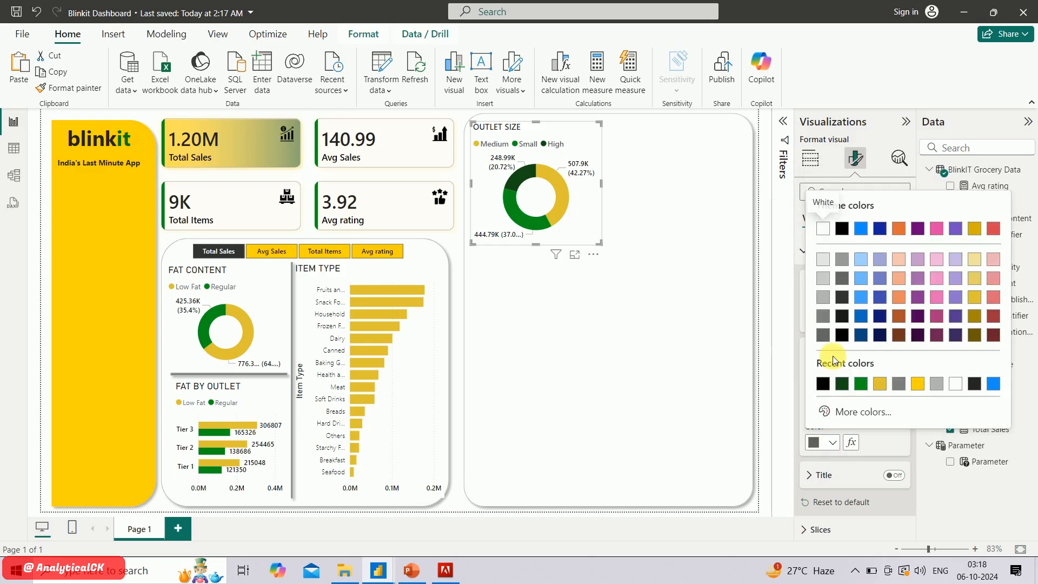
{"action": "left_click", "coordinate": [824, 384]}
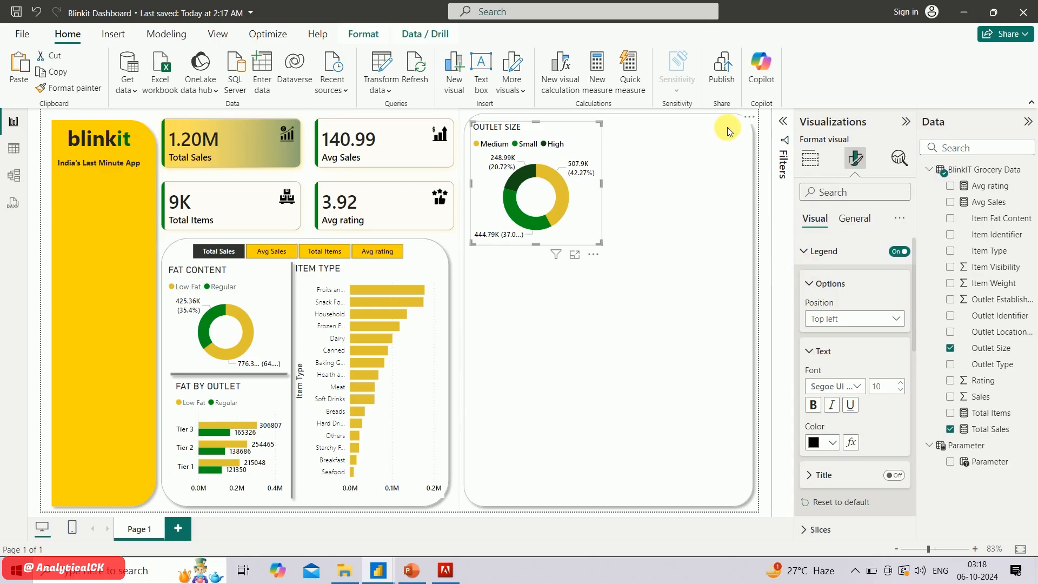
Check the chart list in the PowerPoint slides, then add a Power BI funnel chart of summed Sales by Outlet Location Type
{"action": "left_click", "coordinate": [411, 570]}
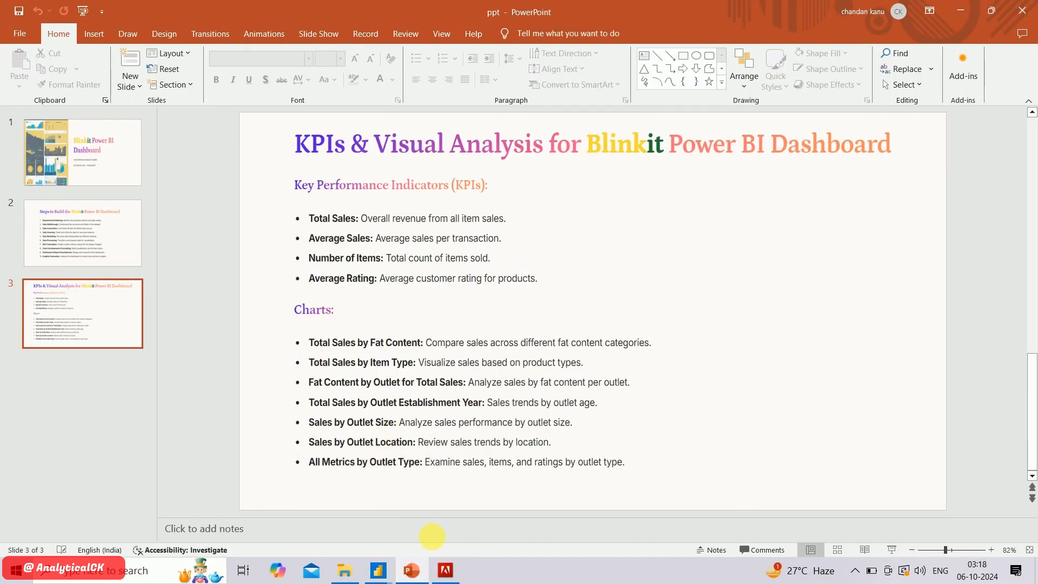
{"action": "left_click", "coordinate": [423, 574]}
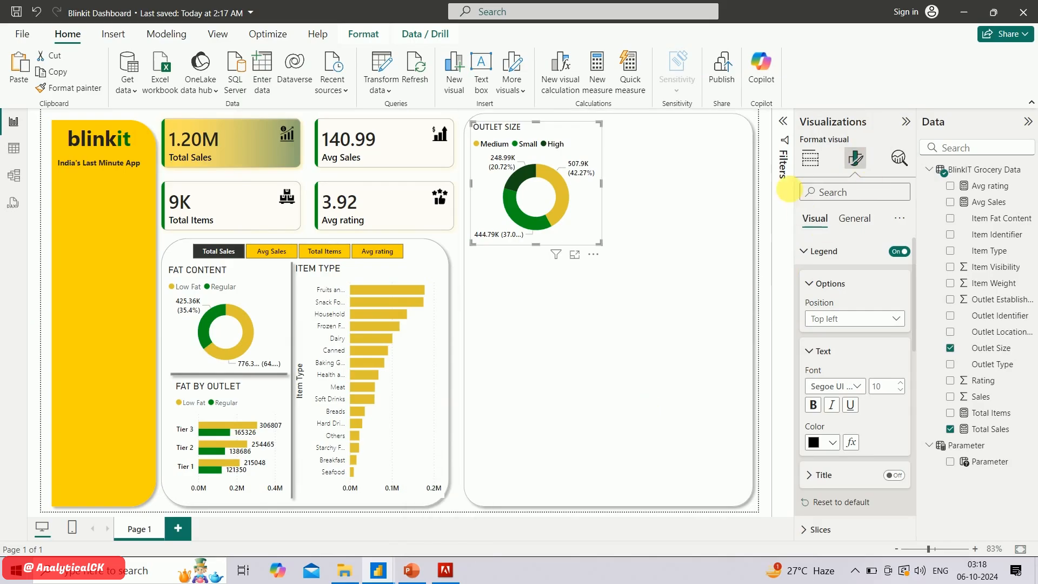
{"action": "left_click", "coordinate": [766, 194]}
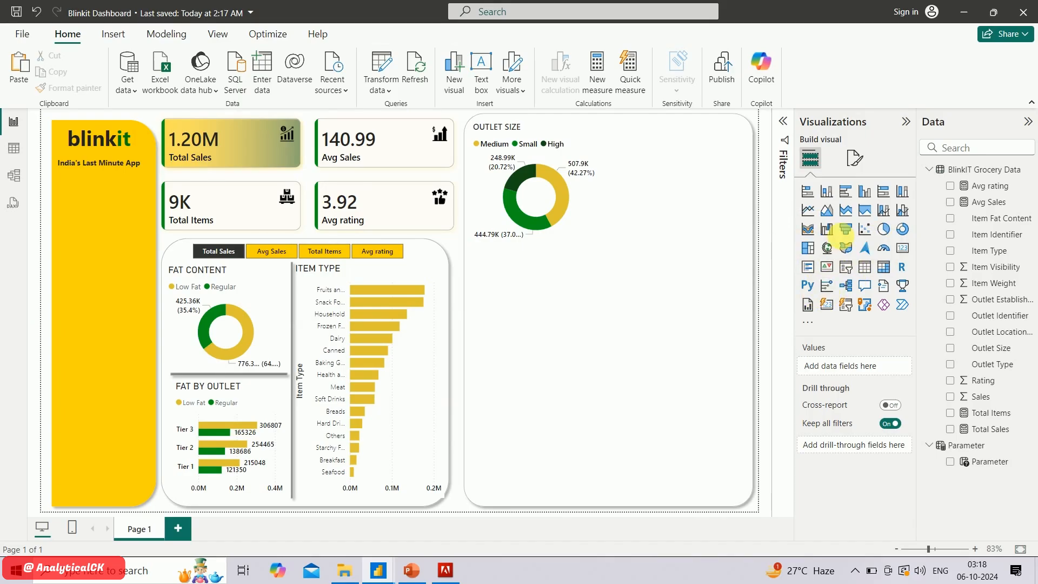
{"action": "left_click", "coordinate": [846, 230]}
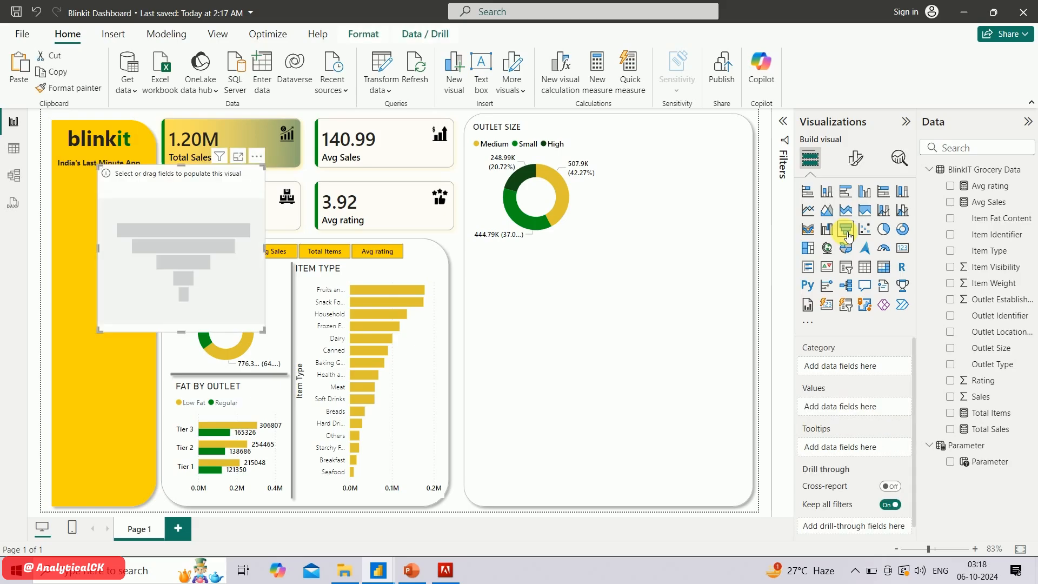
{"action": "left_click", "coordinate": [951, 332]}
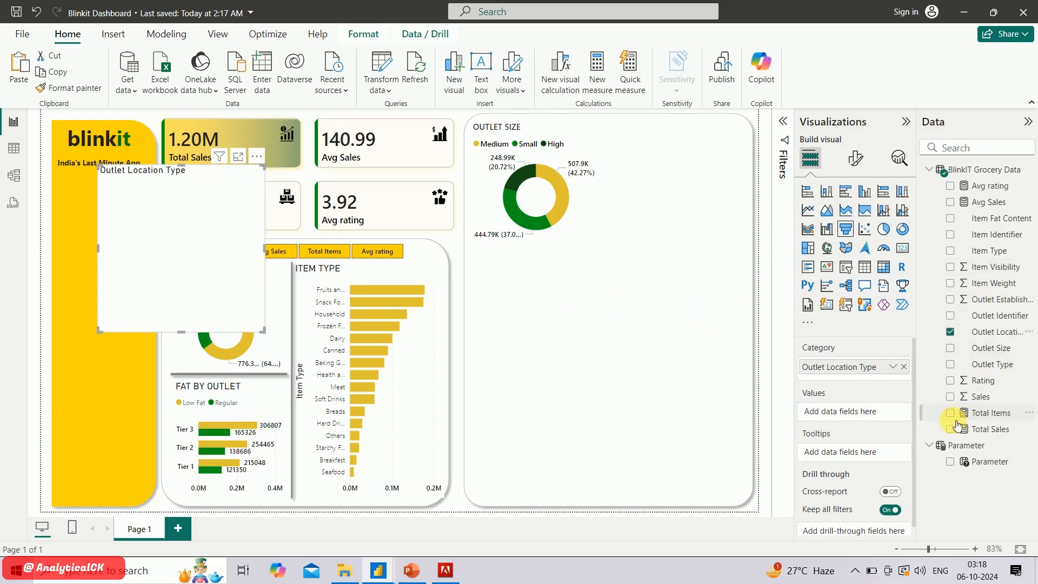
{"action": "left_click", "coordinate": [951, 398]}
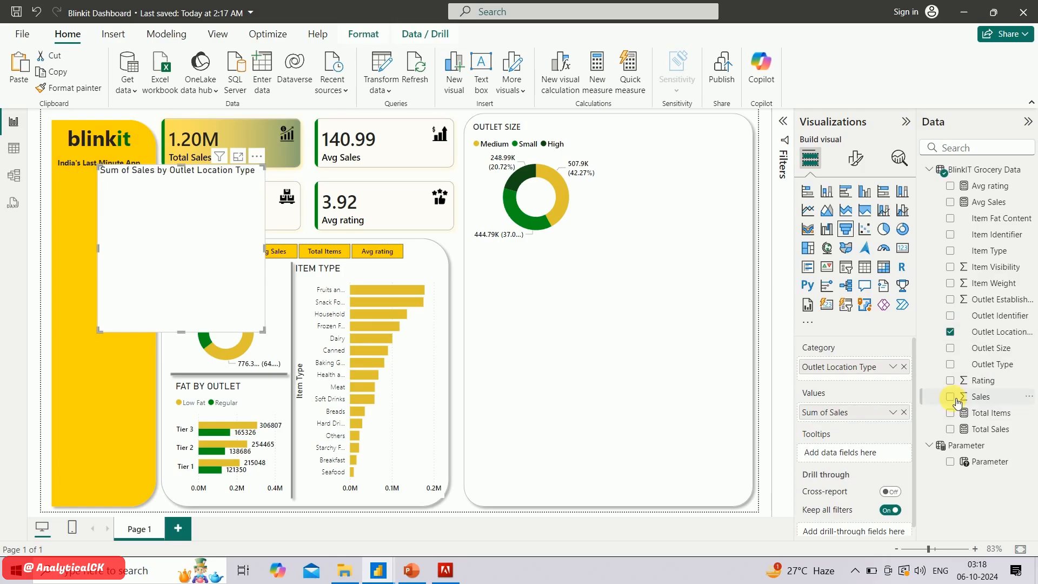
Move the outlet-location funnel into the outlet panel beside the outlet-size donut and shrink it to fit there
{"action": "left_click", "coordinate": [572, 200]}
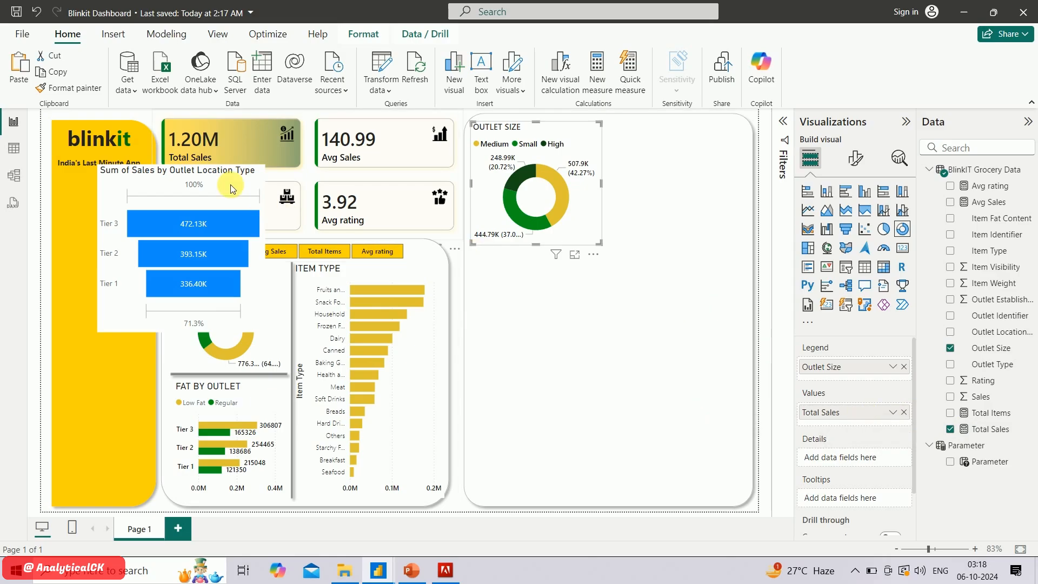
{"action": "left_click_drag", "start_coordinate": [223, 183], "coordinate": [698, 137]}
{"action": "left_click_drag", "start_coordinate": [580, 287], "coordinate": [604, 253]}
Change the funnel chart's title to OUTLET LOCATION
{"action": "left_click", "coordinate": [855, 158]}
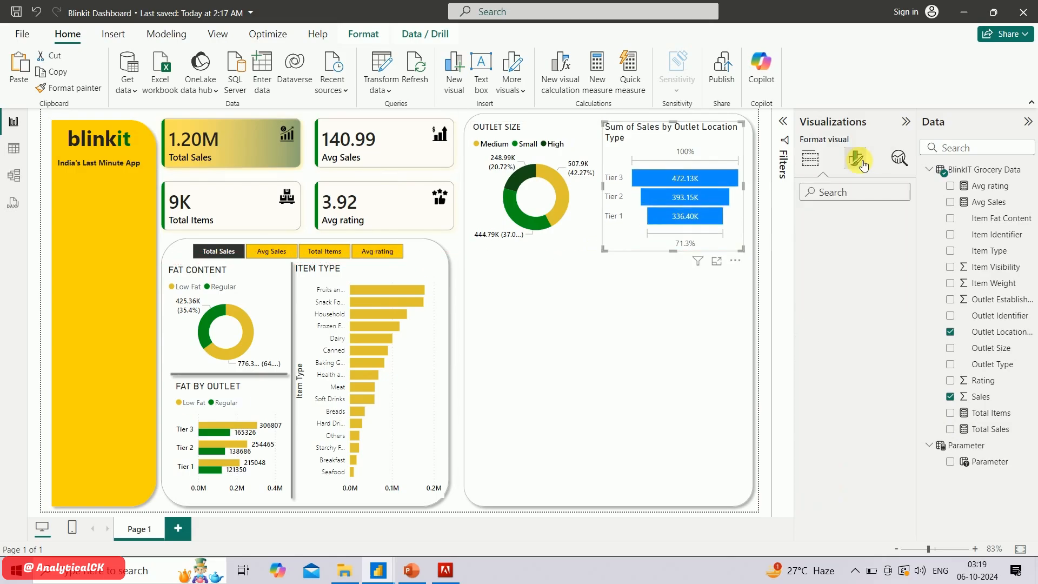
{"action": "left_click", "coordinate": [854, 218]}
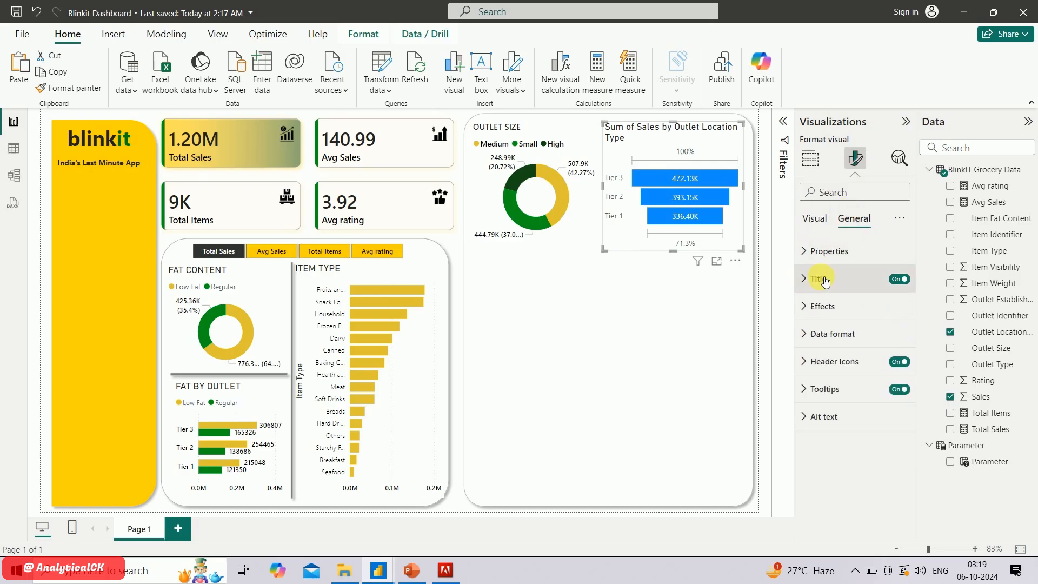
{"action": "left_click", "coordinate": [818, 280]}
{"action": "left_click", "coordinate": [867, 346]}
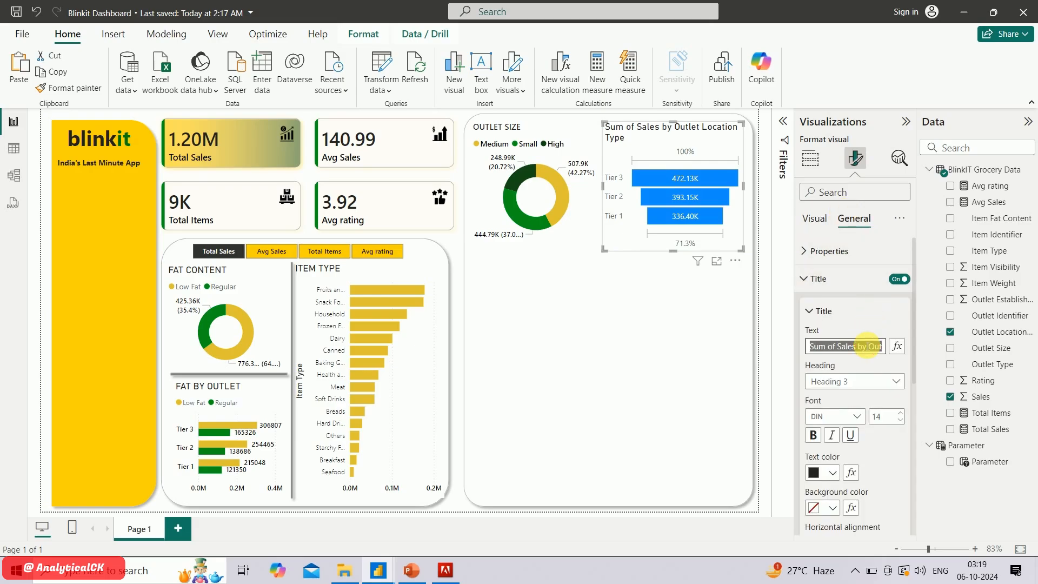
{"action": "type", "text": "OUTLET LOCATIN"}
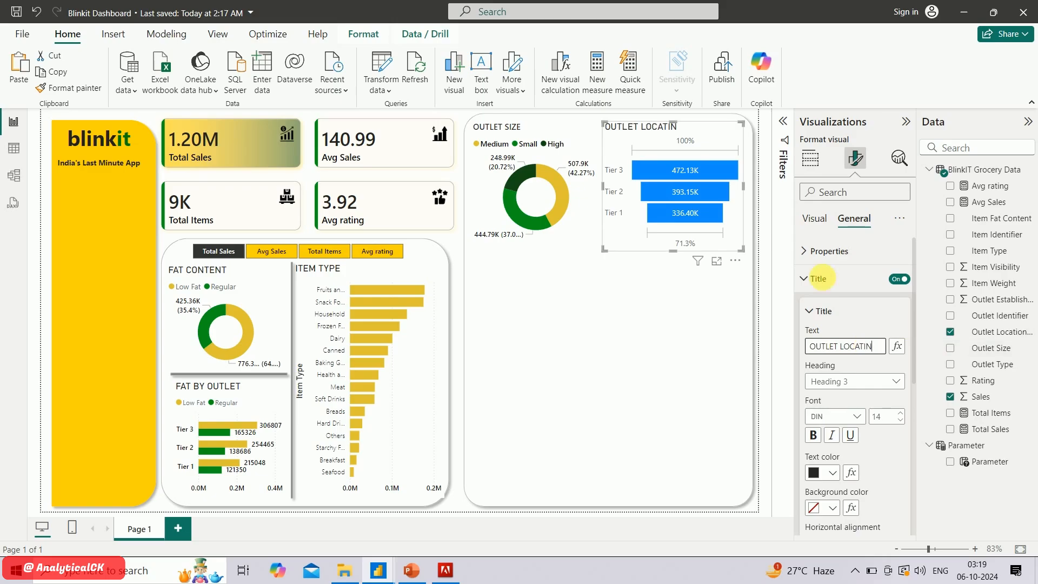
{"action": "key", "text": "BackSpace"}
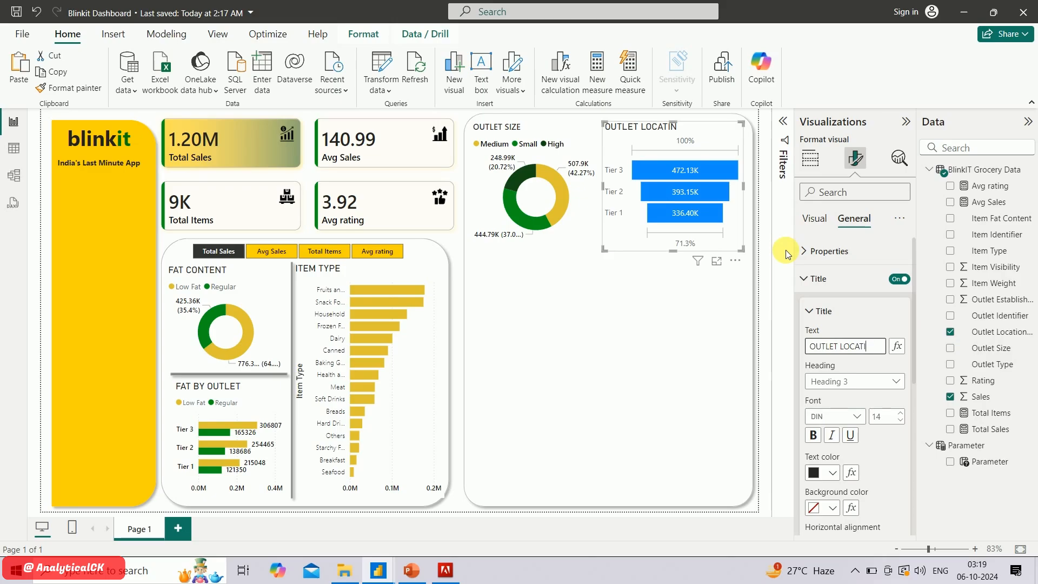
{"action": "type", "text": "ON"}
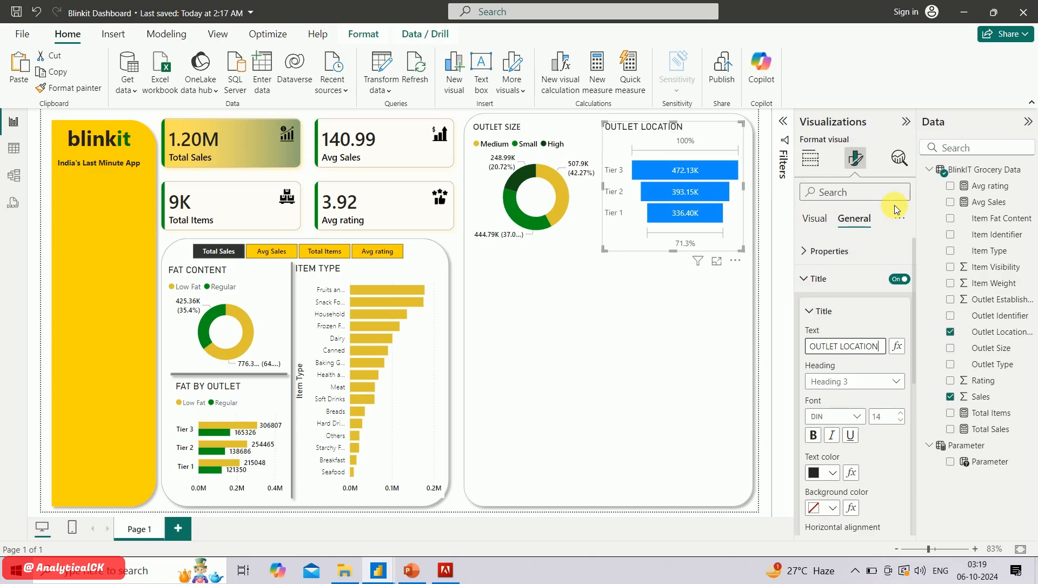
{"action": "left_click", "coordinate": [813, 287]}
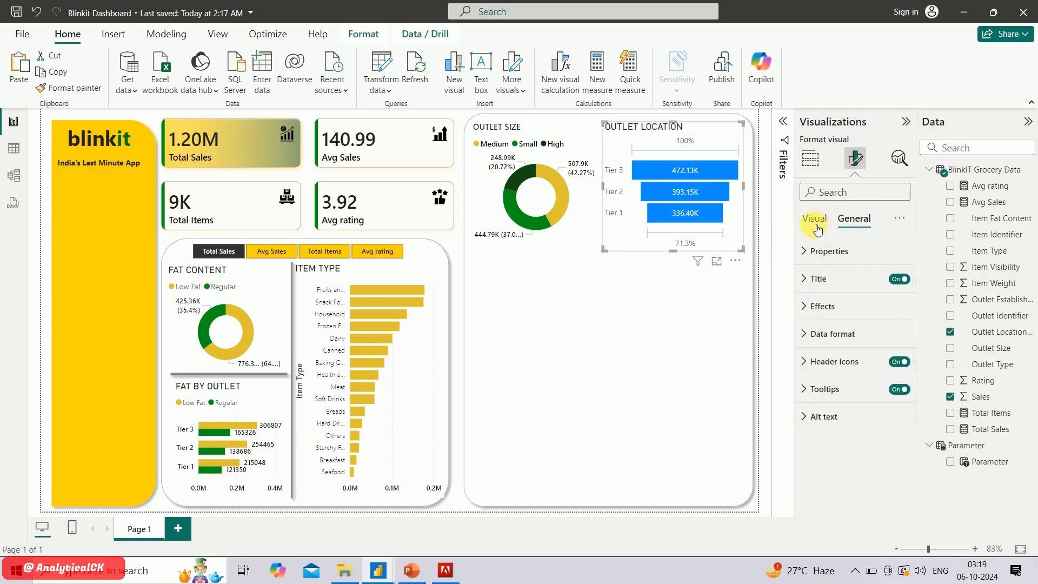
Set the outlet-location funnel's data label values to the Segoe UI Semibold font
{"action": "left_click", "coordinate": [816, 227]}
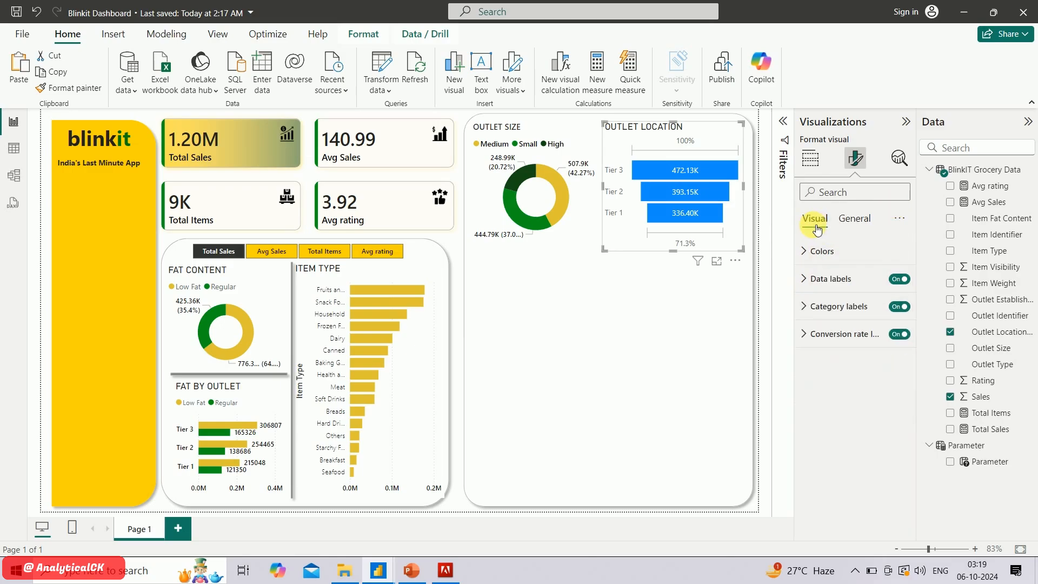
{"action": "left_click", "coordinate": [819, 281]}
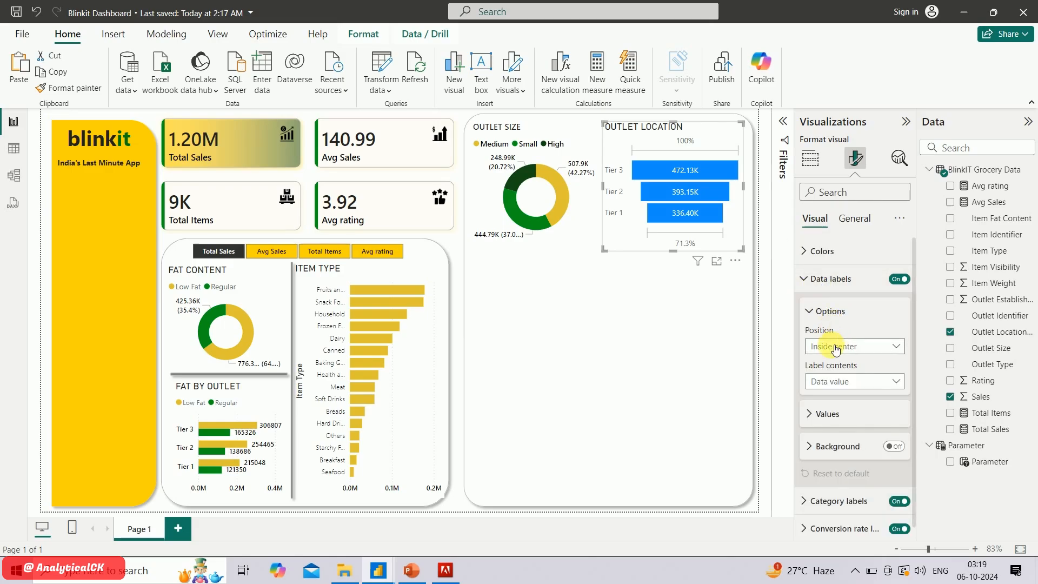
{"action": "scroll", "coordinate": [832, 355], "scroll_direction": "down", "scroll_amount": 1}
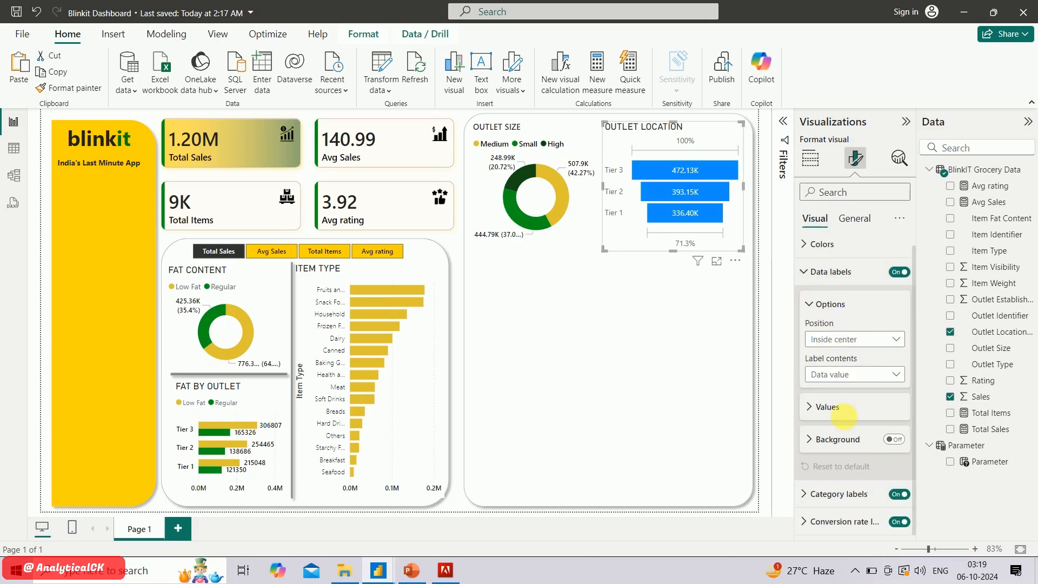
{"action": "left_click", "coordinate": [817, 416]}
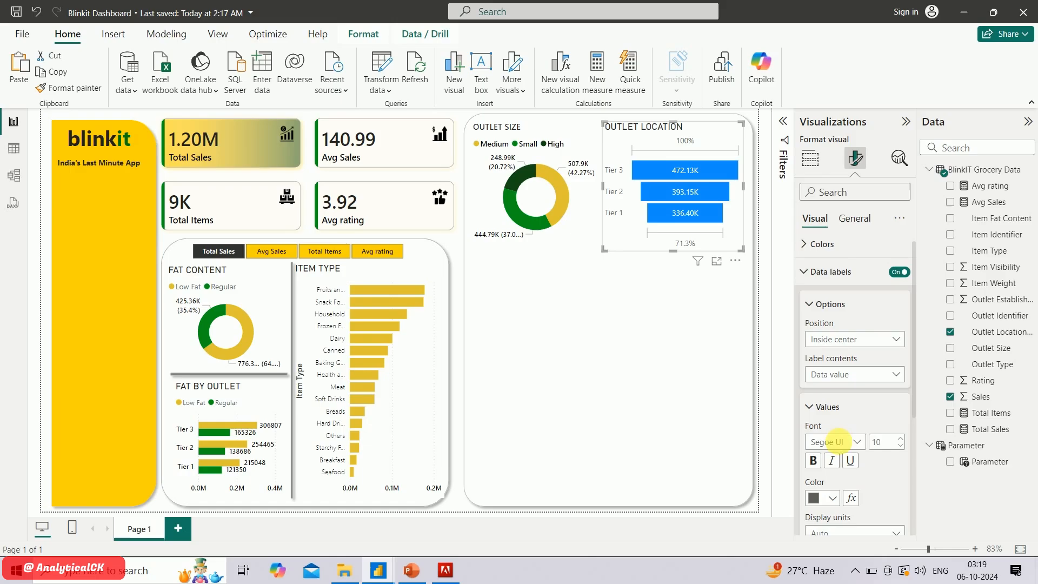
{"action": "left_click", "coordinate": [858, 447]}
{"action": "left_click", "coordinate": [852, 359]}
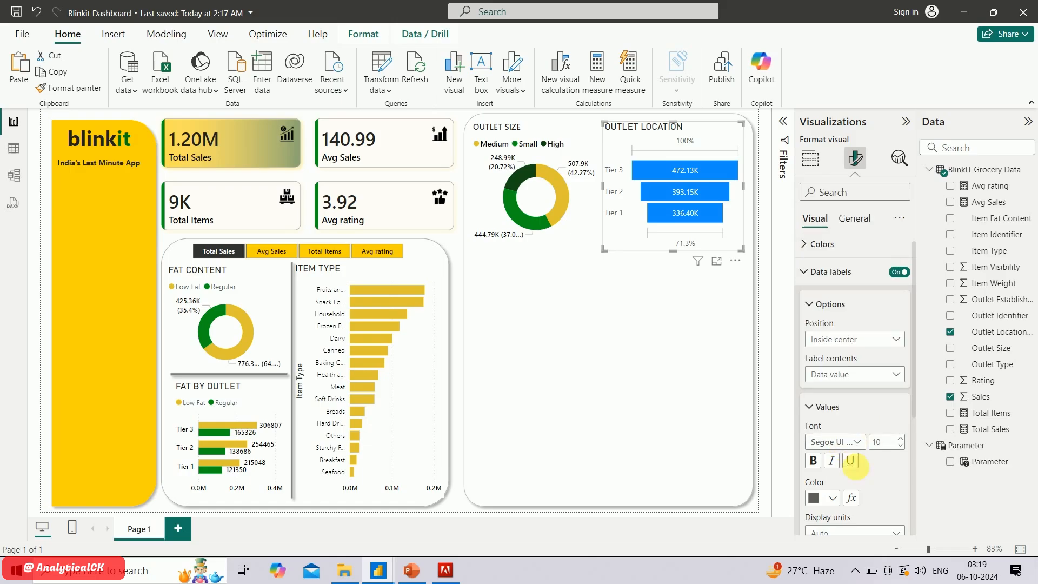
{"action": "left_click", "coordinate": [833, 498]}
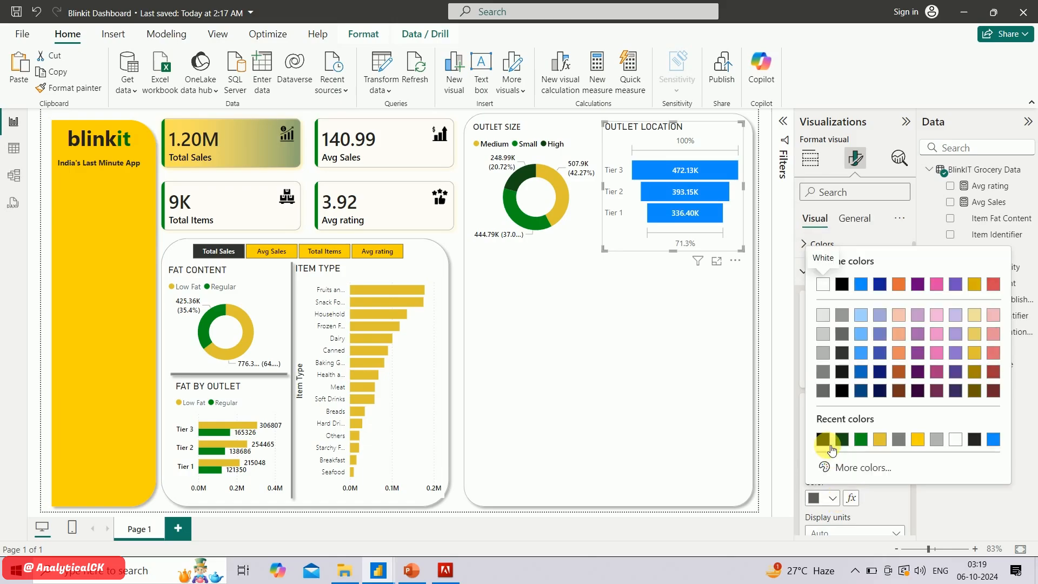
{"action": "left_click", "coordinate": [877, 503]}
{"action": "scroll", "coordinate": [877, 503], "scroll_direction": "down", "scroll_amount": 4}
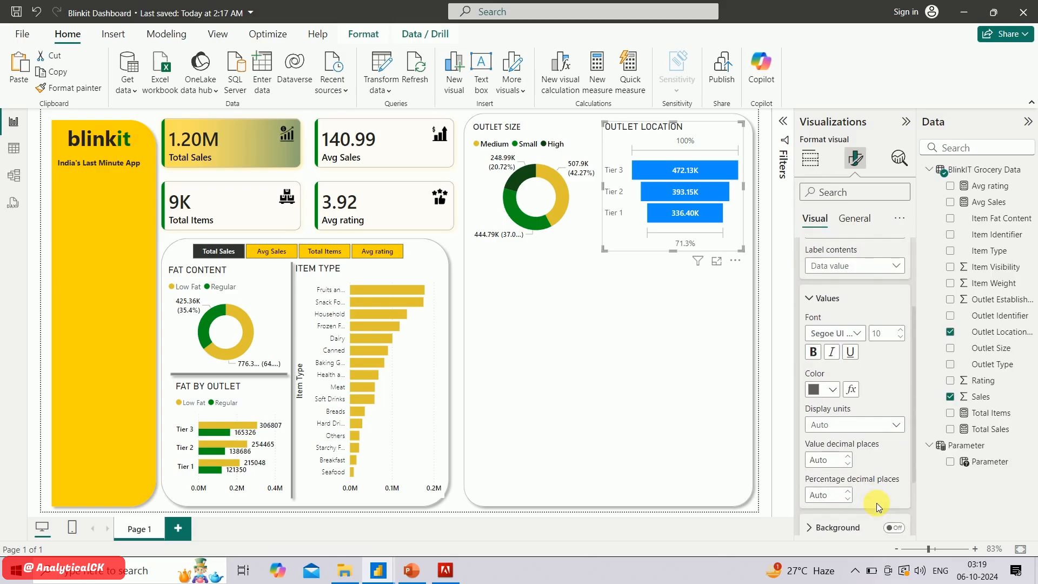
{"action": "scroll", "coordinate": [881, 508], "scroll_direction": "up", "scroll_amount": 3}
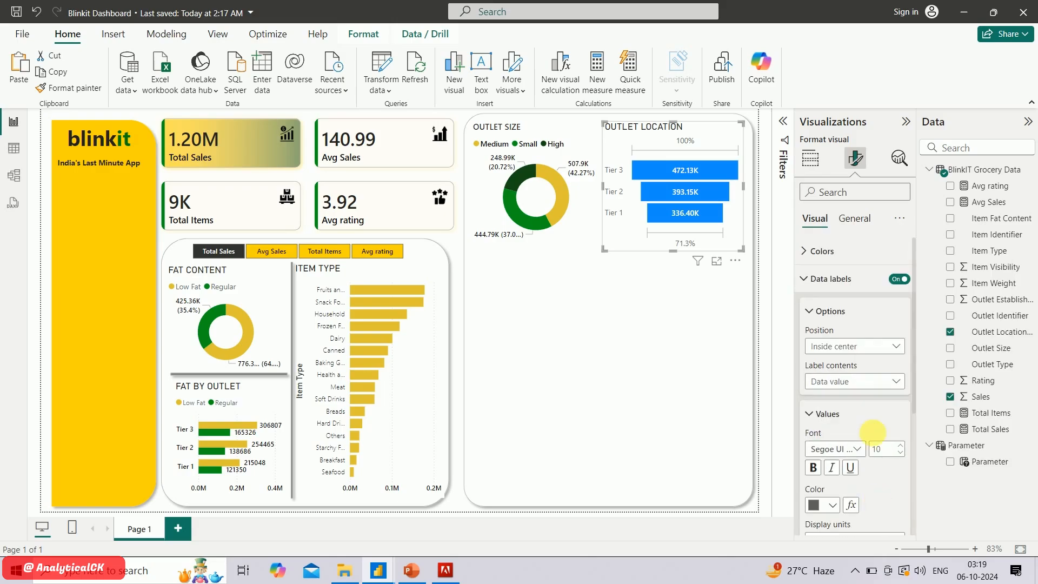
{"action": "left_click", "coordinate": [809, 279]}
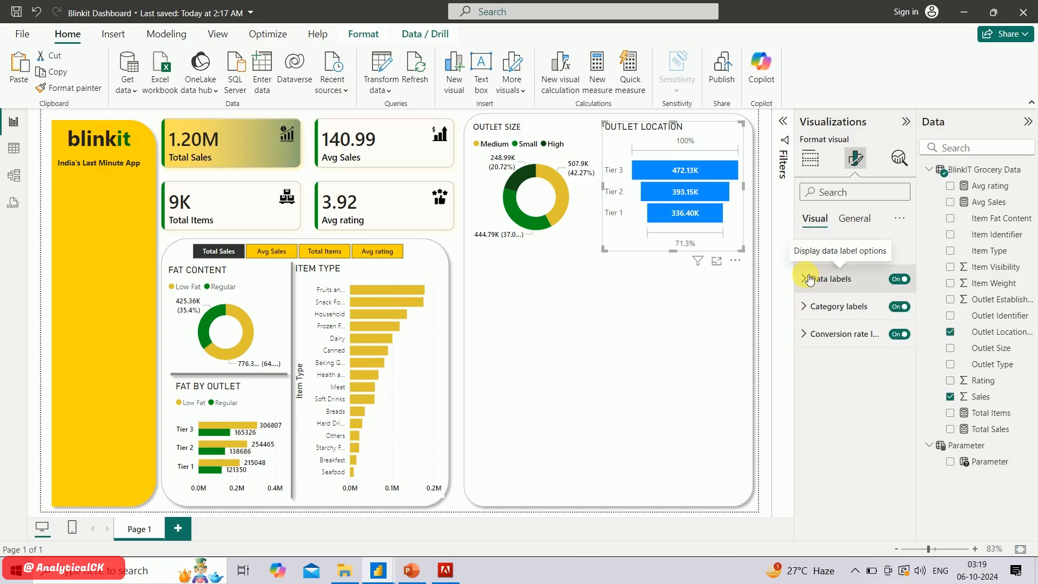
Set the outlet-location funnel's category labels to Segoe UI Semibold in black
{"action": "left_click", "coordinate": [810, 303]}
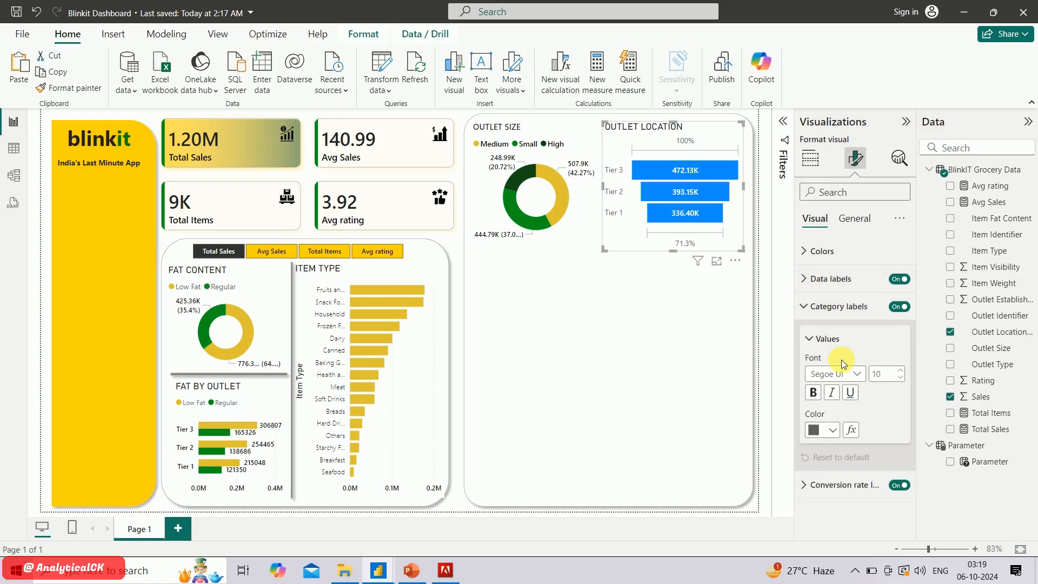
{"action": "left_click", "coordinate": [859, 381]}
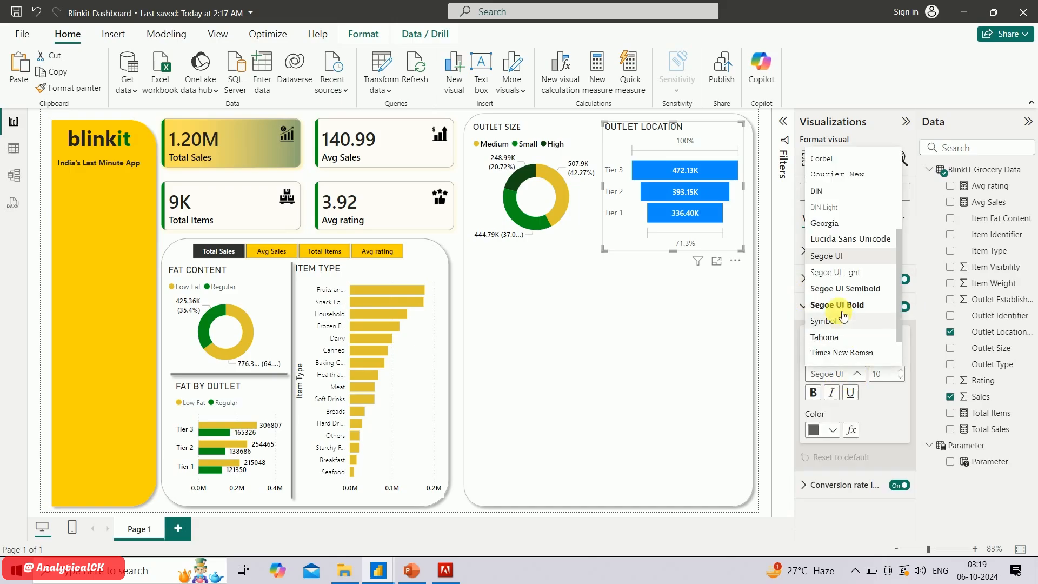
{"action": "left_click", "coordinate": [827, 287]}
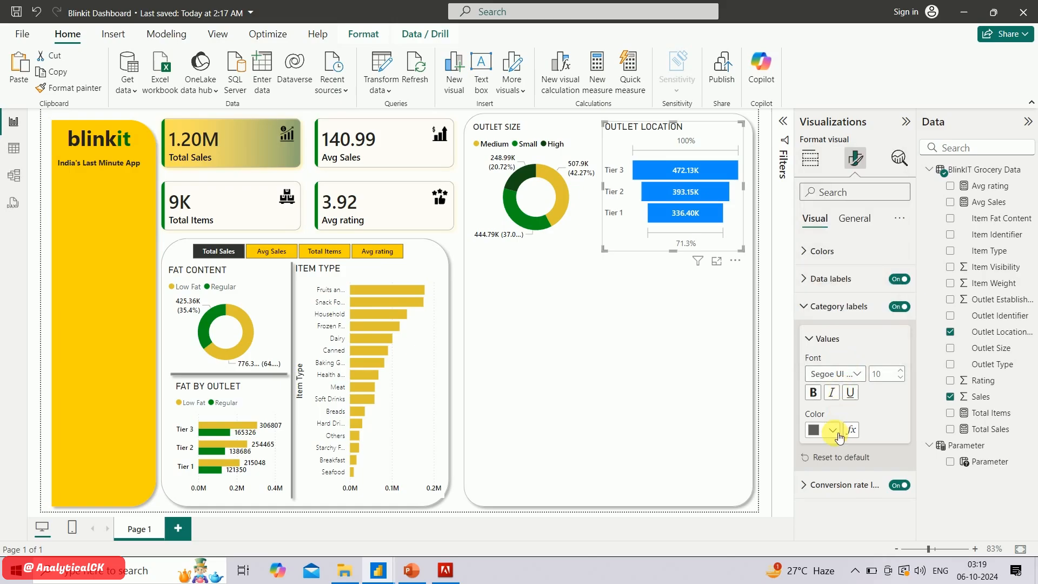
{"action": "left_click", "coordinate": [833, 430]}
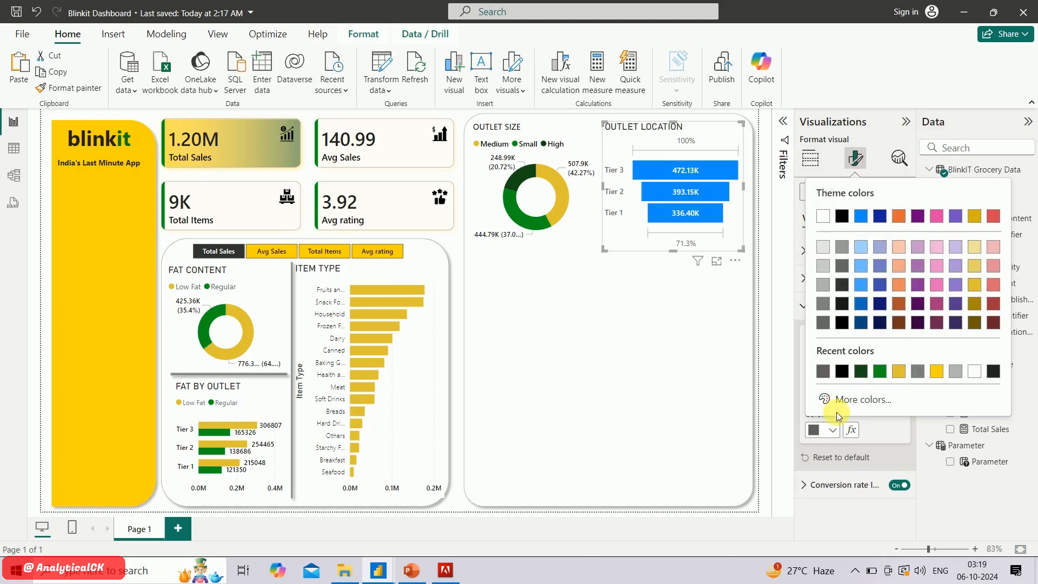
{"action": "left_click", "coordinate": [842, 323]}
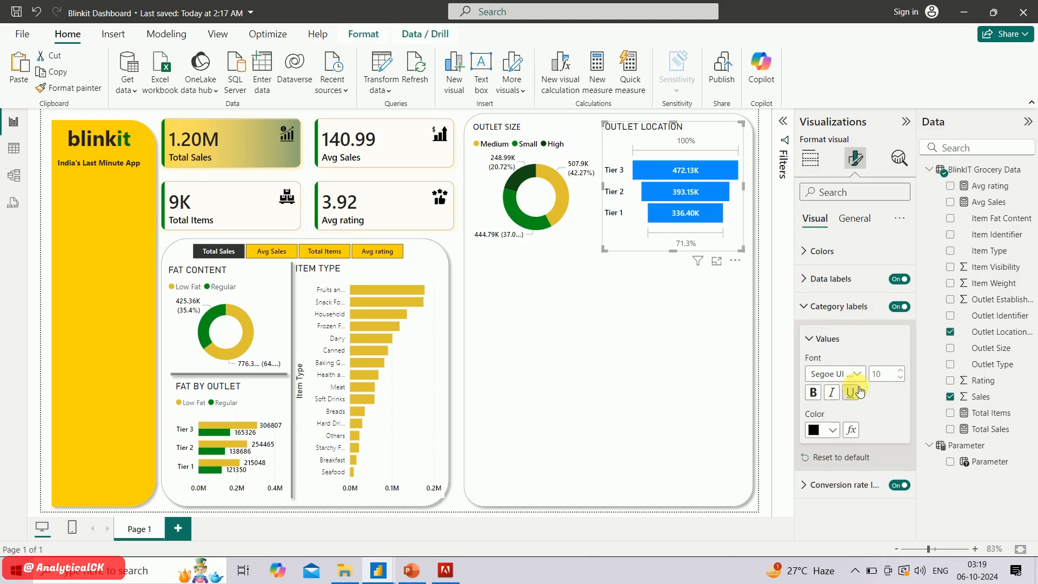
{"action": "left_click", "coordinate": [808, 306]}
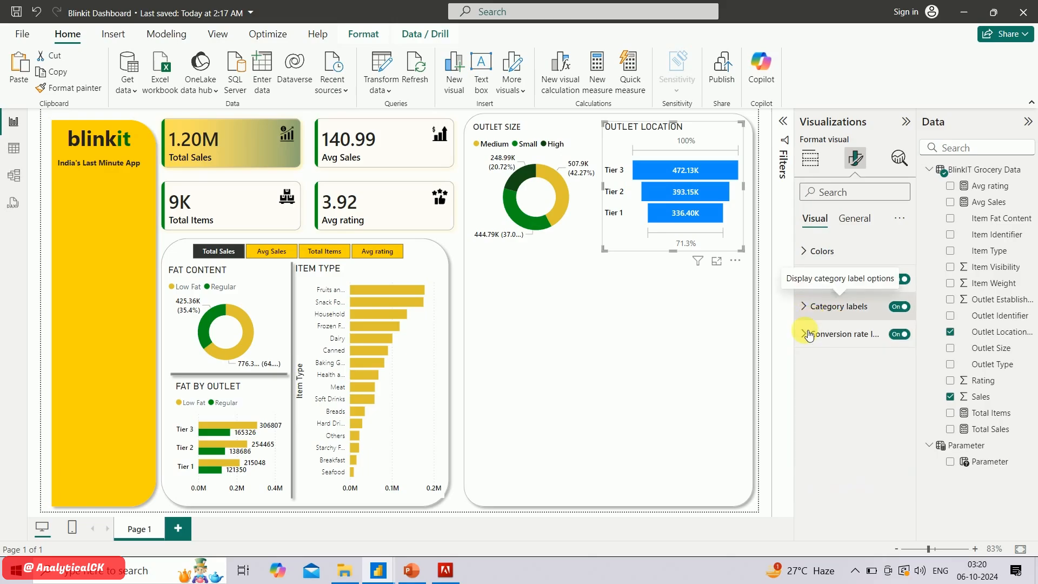
Set the outlet-location funnel's conversion rate labels to Segoe UI Semibold in black
{"action": "left_click", "coordinate": [806, 334]}
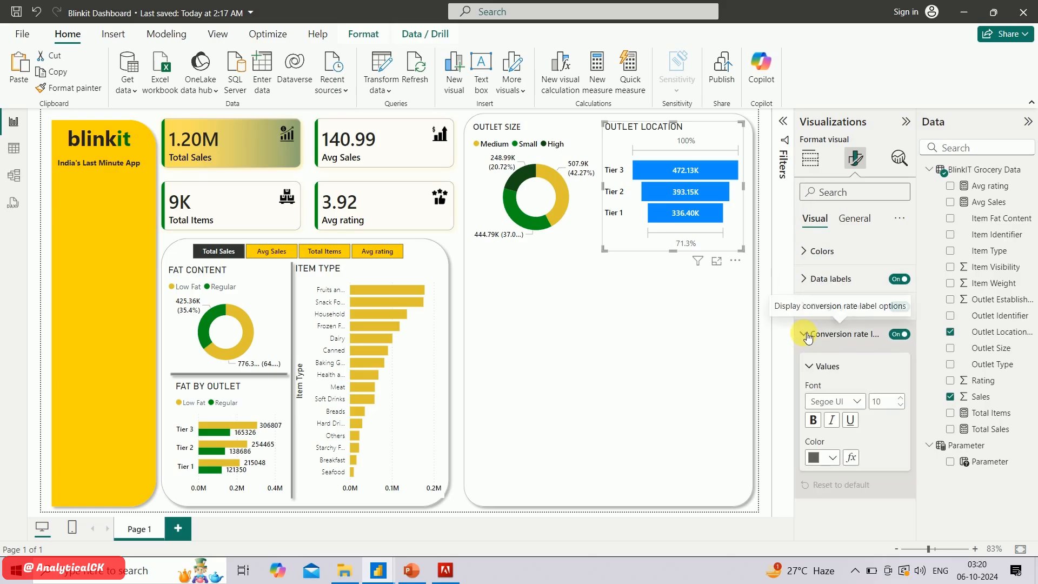
{"action": "left_click", "coordinate": [857, 401]}
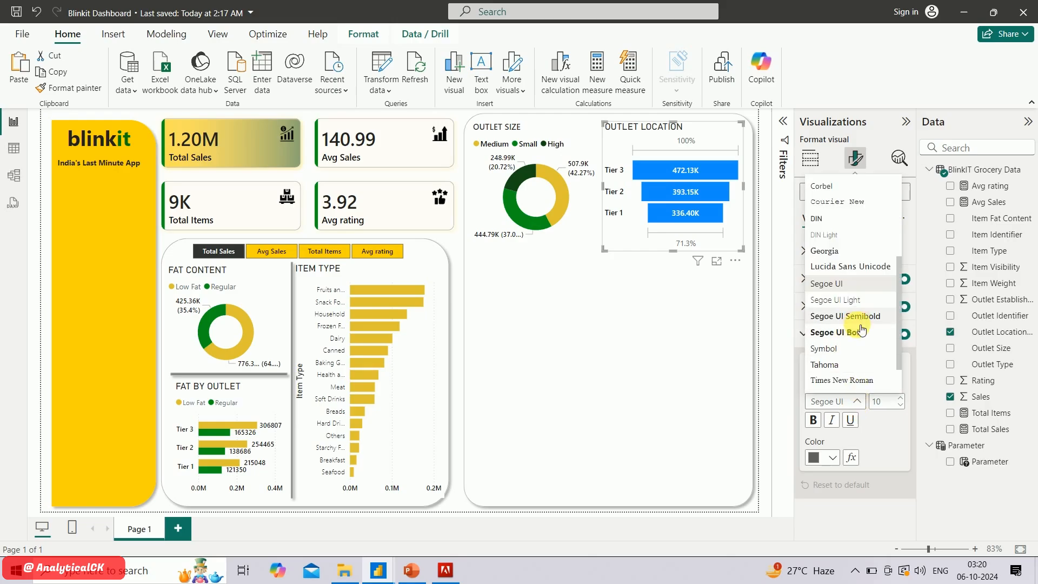
{"action": "left_click", "coordinate": [861, 331]}
{"action": "left_click", "coordinate": [823, 457]}
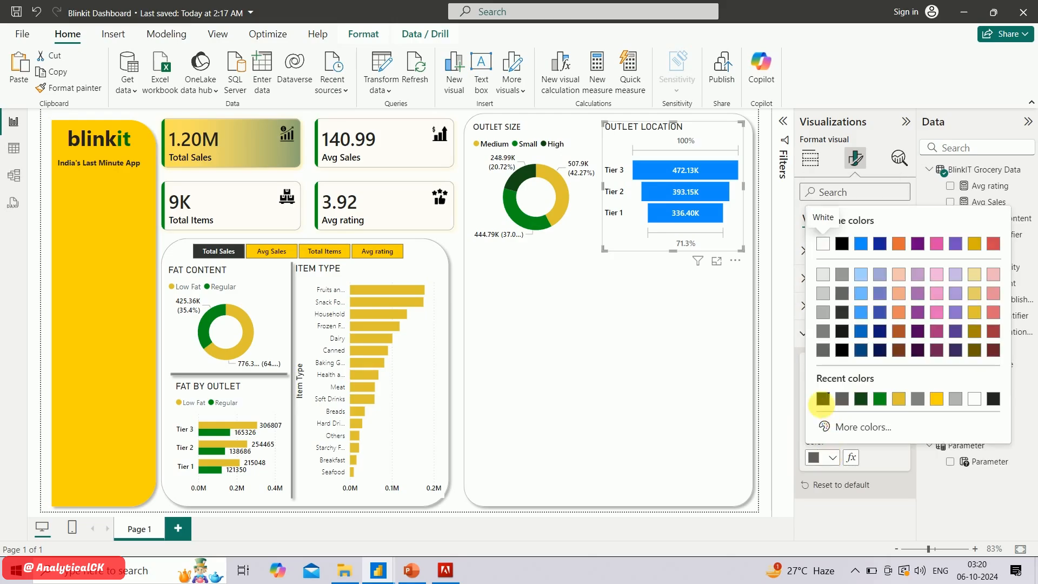
{"action": "left_click", "coordinate": [823, 400]}
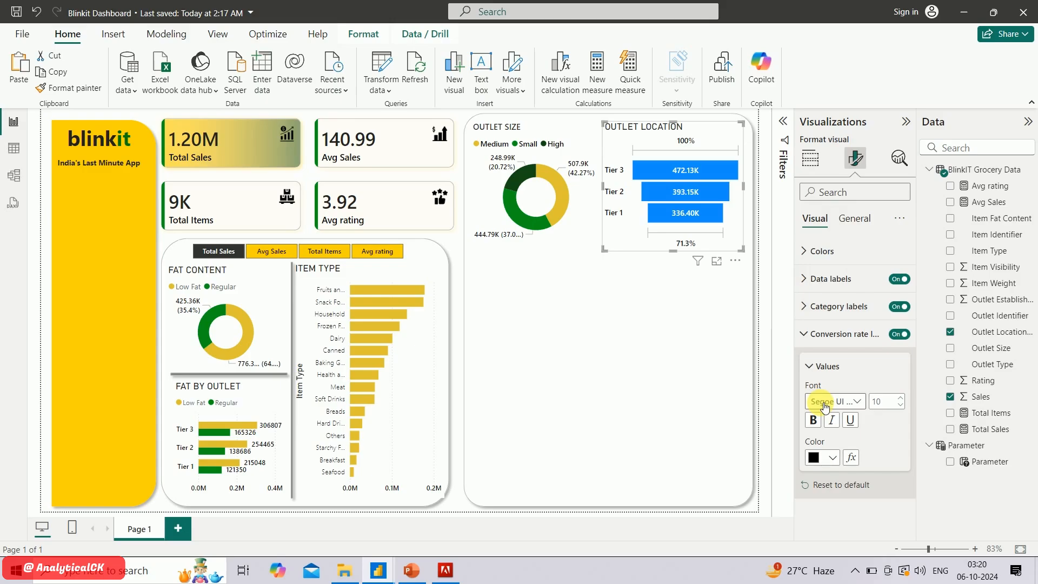
Review the outlet-location funnel's data label and category label settings
{"action": "left_click", "coordinate": [806, 282]}
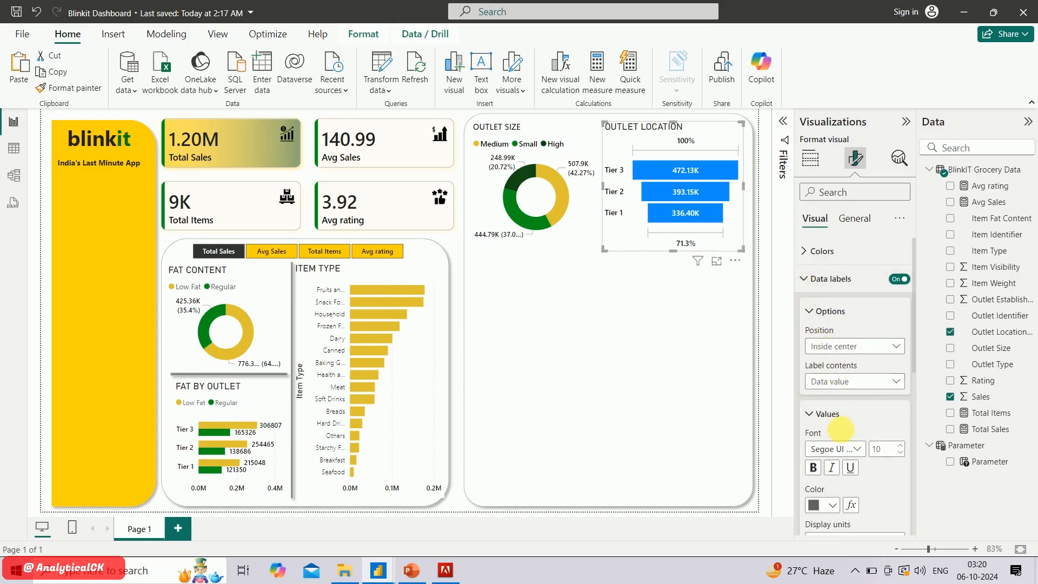
{"action": "scroll", "coordinate": [843, 432], "scroll_direction": "down", "scroll_amount": 3}
{"action": "scroll", "coordinate": [841, 433], "scroll_direction": "down", "scroll_amount": 4}
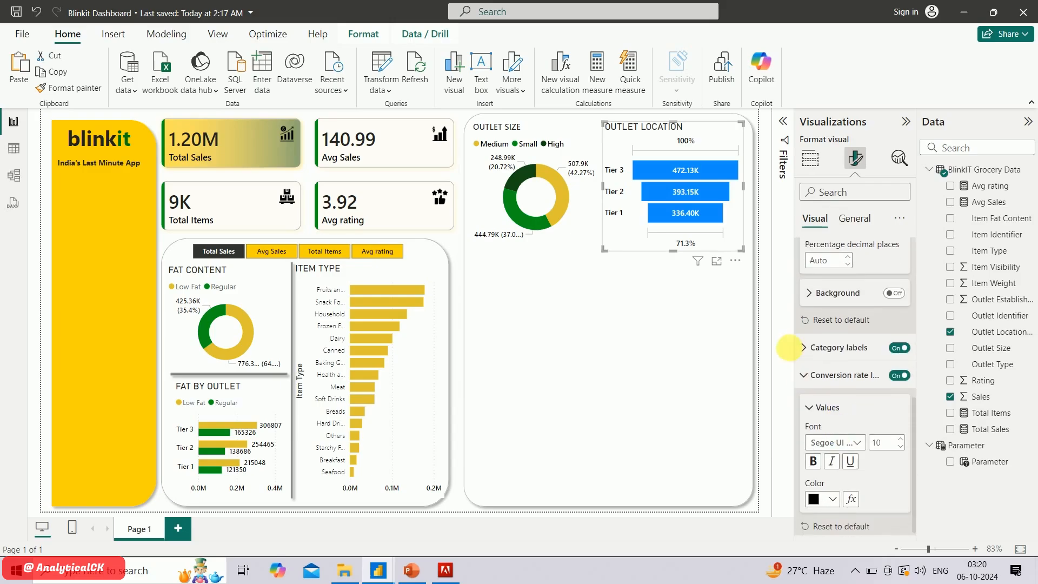
{"action": "left_click", "coordinate": [814, 348]}
{"action": "scroll", "coordinate": [841, 425], "scroll_direction": "down", "scroll_amount": 2}
{"action": "scroll", "coordinate": [849, 432], "scroll_direction": "up", "scroll_amount": 7}
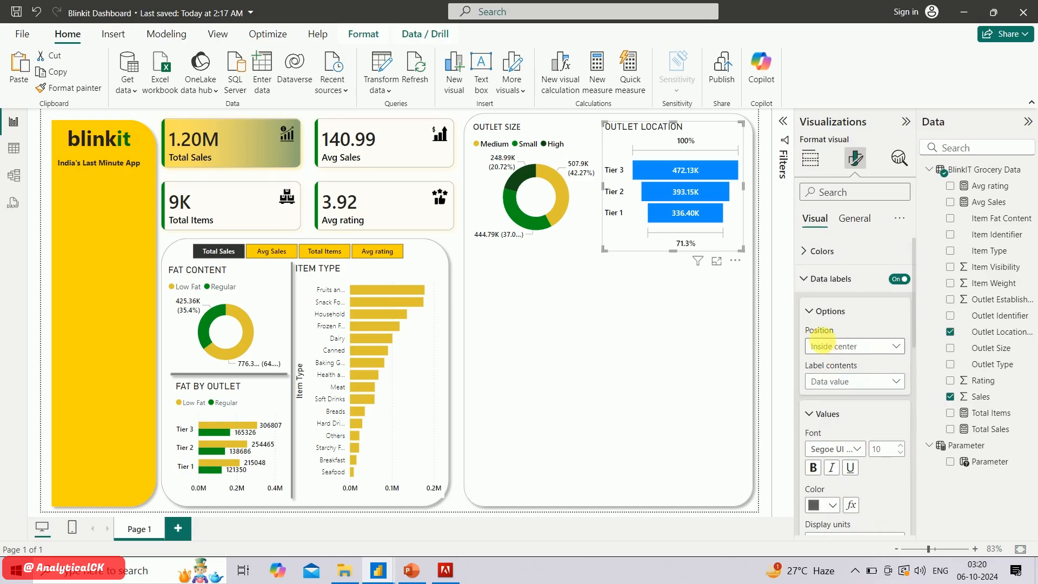
Enable separate bar colors for each tier of the outlet-location funnel
{"action": "left_click", "coordinate": [814, 312]}
{"action": "left_click", "coordinate": [813, 254]}
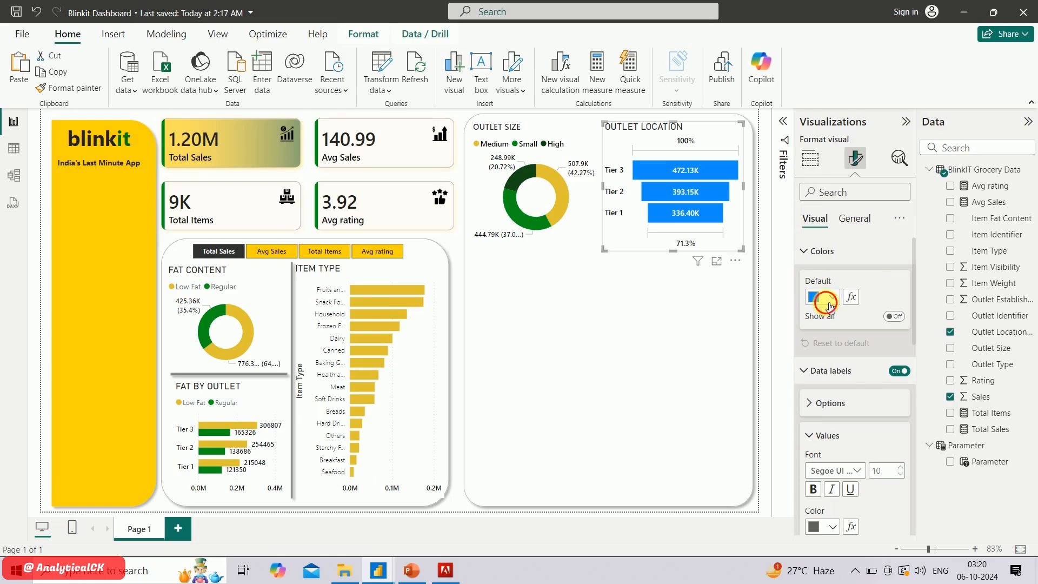
{"action": "left_click", "coordinate": [829, 304]}
{"action": "left_click", "coordinate": [862, 268]}
{"action": "left_click", "coordinate": [822, 403]}
{"action": "scroll", "coordinate": [847, 430], "scroll_direction": "down", "scroll_amount": 3}
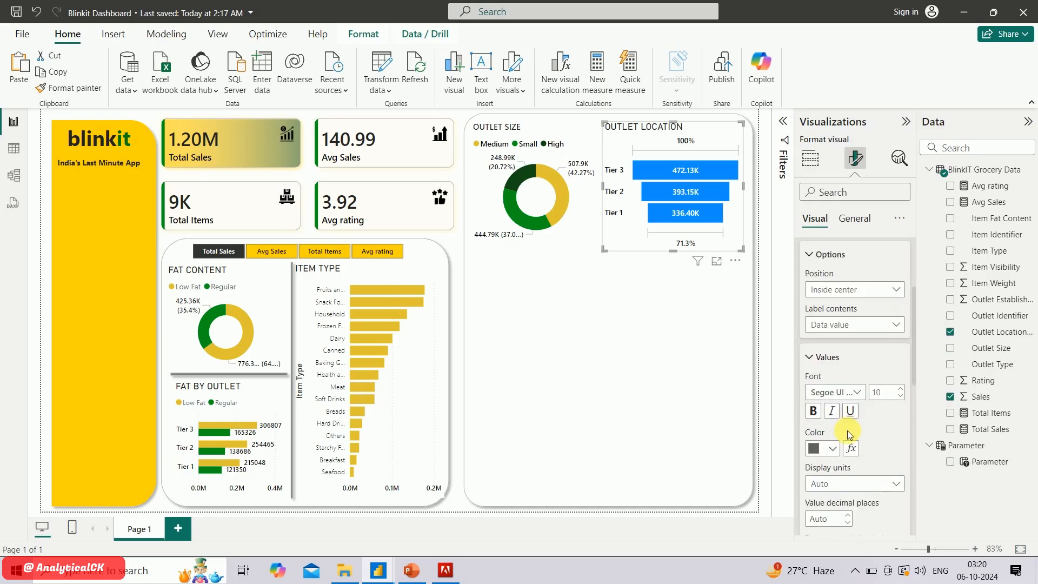
{"action": "scroll", "coordinate": [848, 430], "scroll_direction": "down", "scroll_amount": 8}
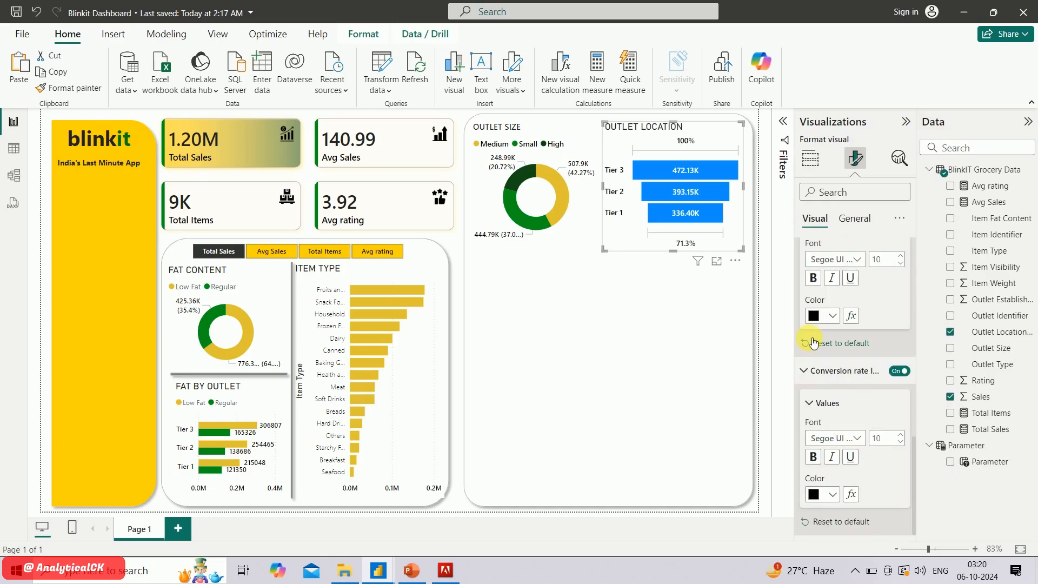
{"action": "scroll", "coordinate": [813, 343], "scroll_direction": "up", "scroll_amount": 8}
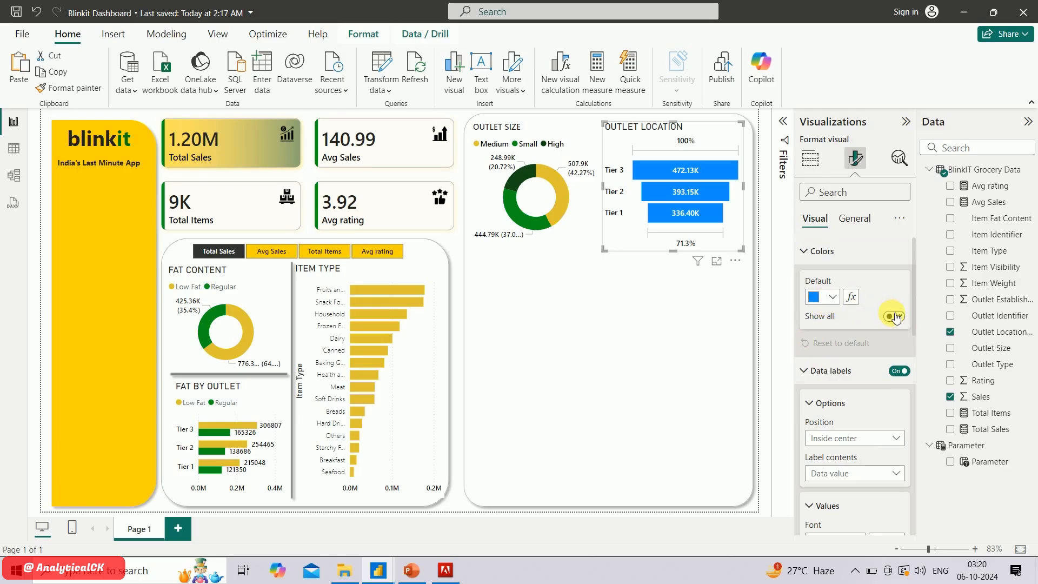
{"action": "left_click", "coordinate": [893, 317]}
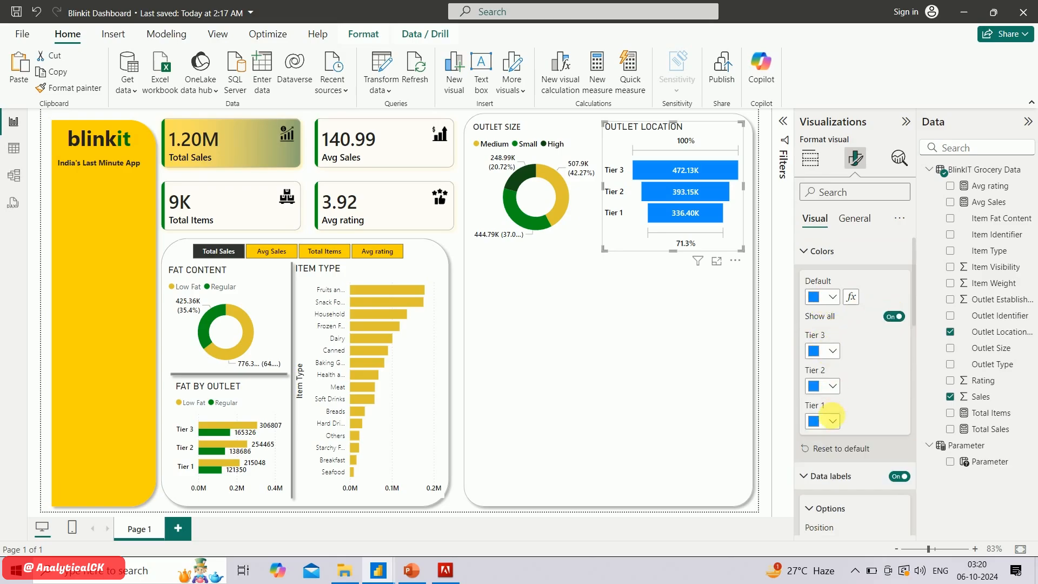
Set the funnel's Tier 1 bar to the custom teal color #05838E
{"action": "left_click", "coordinate": [832, 421]}
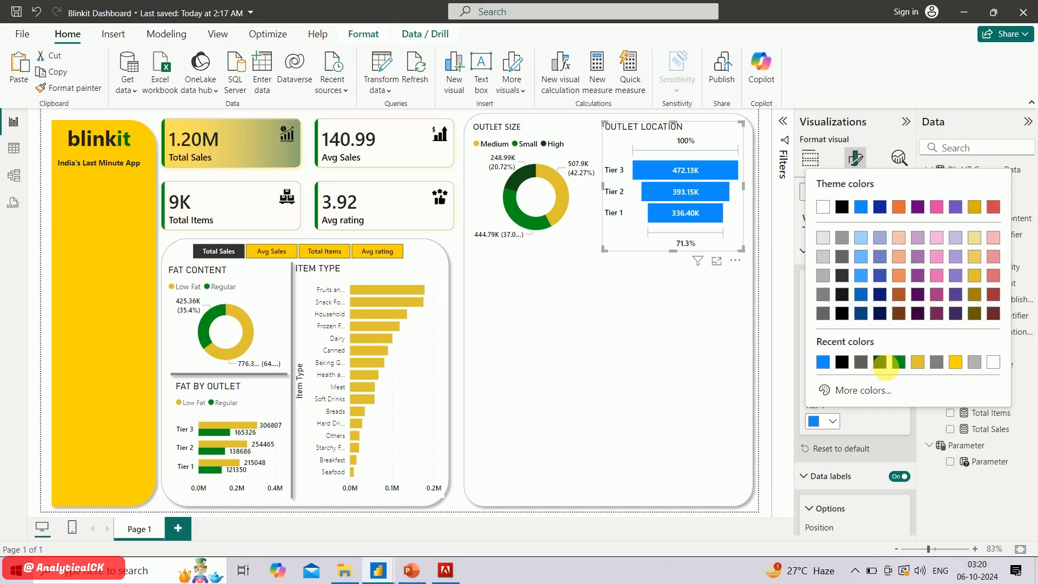
{"action": "left_click", "coordinate": [860, 390]}
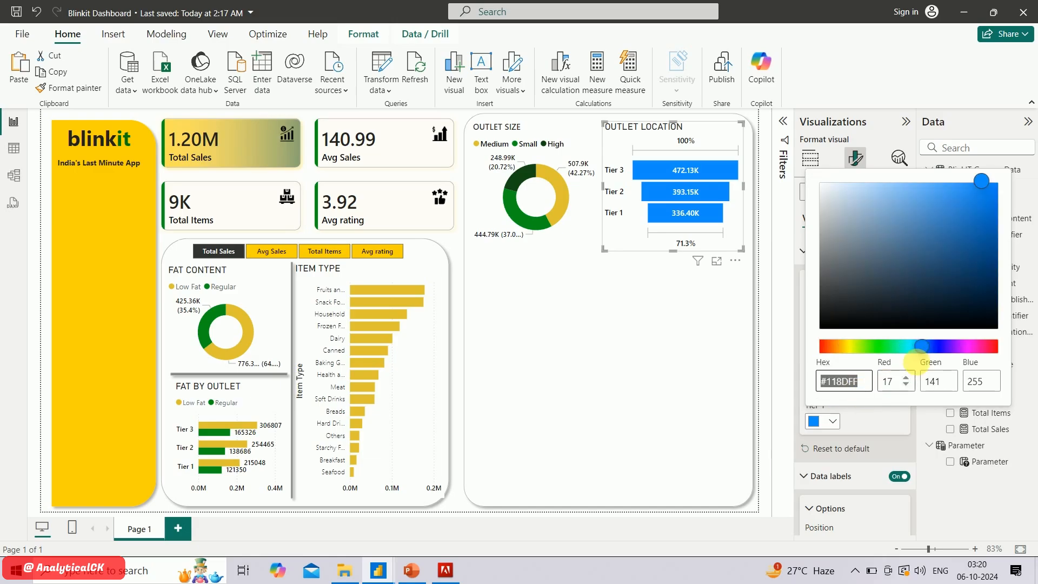
{"action": "left_click", "coordinate": [910, 346]}
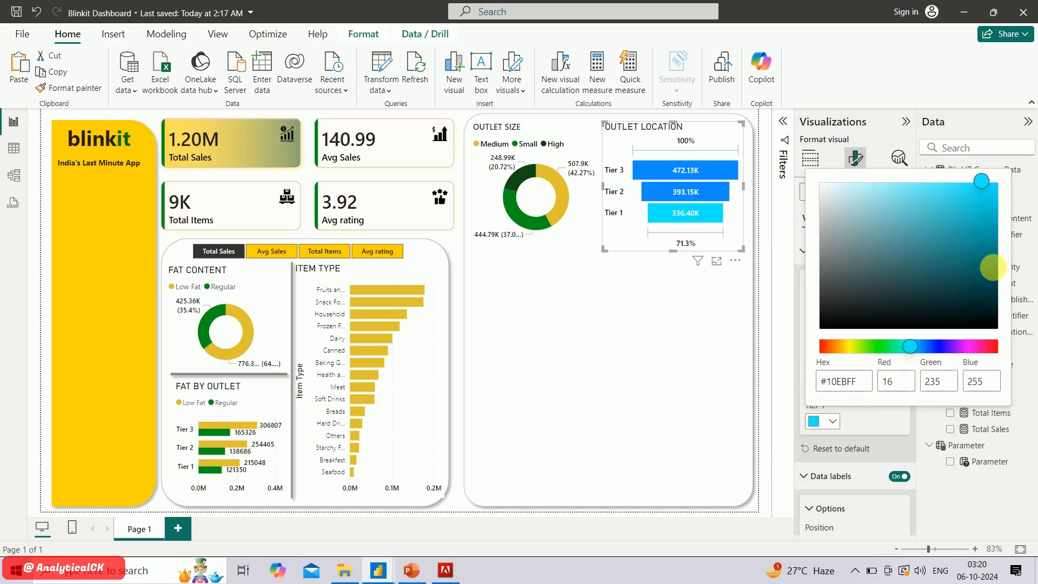
{"action": "left_click", "coordinate": [994, 276]}
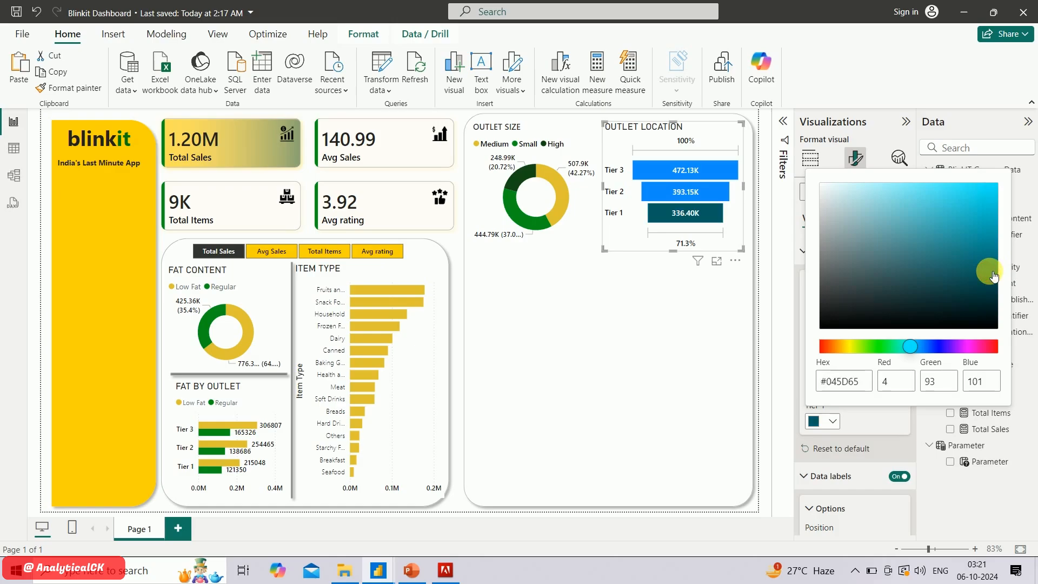
{"action": "left_click_drag", "start_coordinate": [994, 276], "coordinate": [995, 252]}
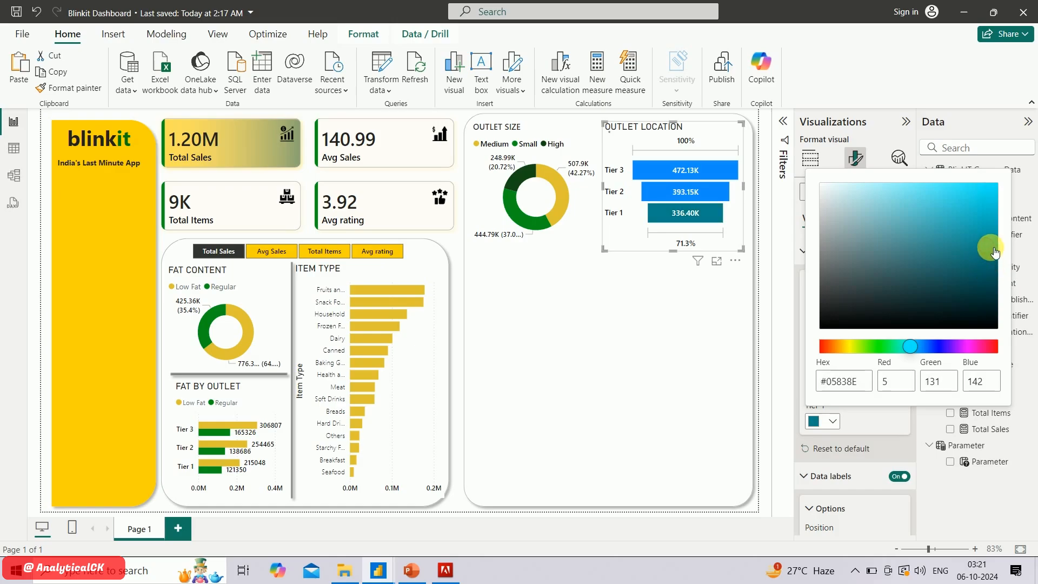
{"action": "left_click", "coordinate": [867, 424]}
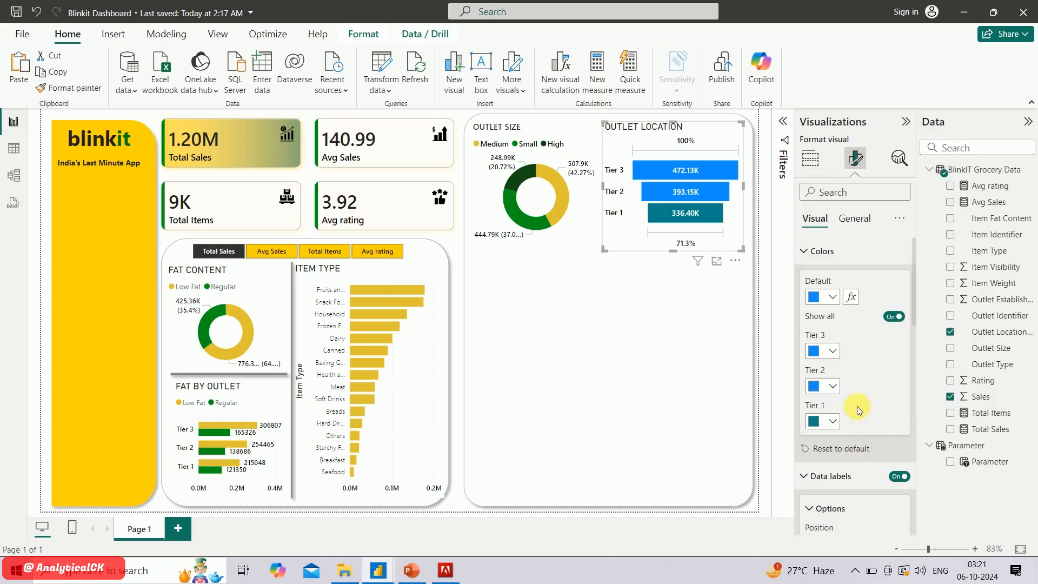
Color the funnel's Tier 2 bar light red and its Tier 3 bar the gold used in the other charts
{"action": "left_click", "coordinate": [833, 388]}
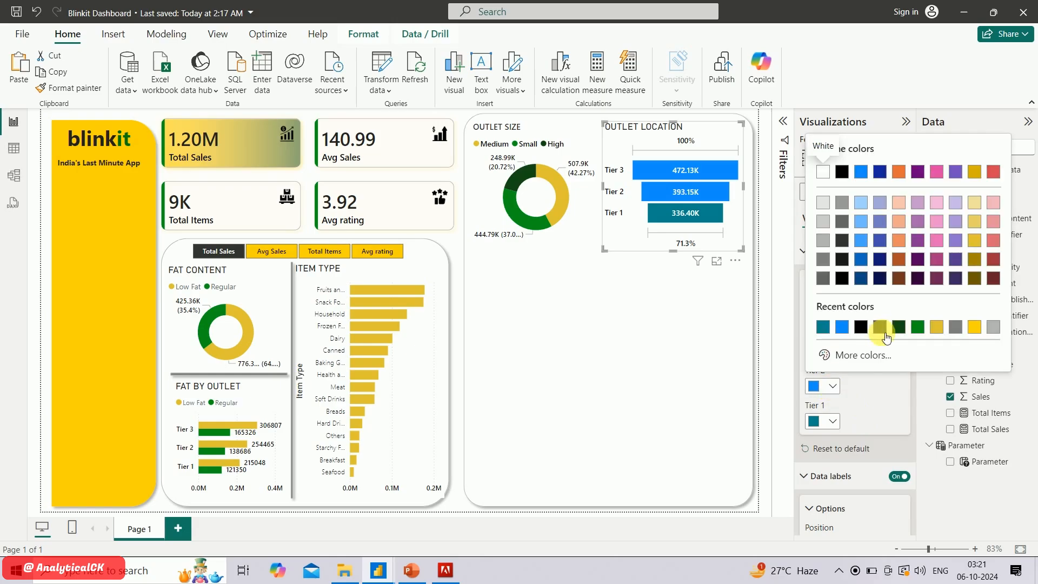
{"action": "left_click", "coordinate": [995, 241]}
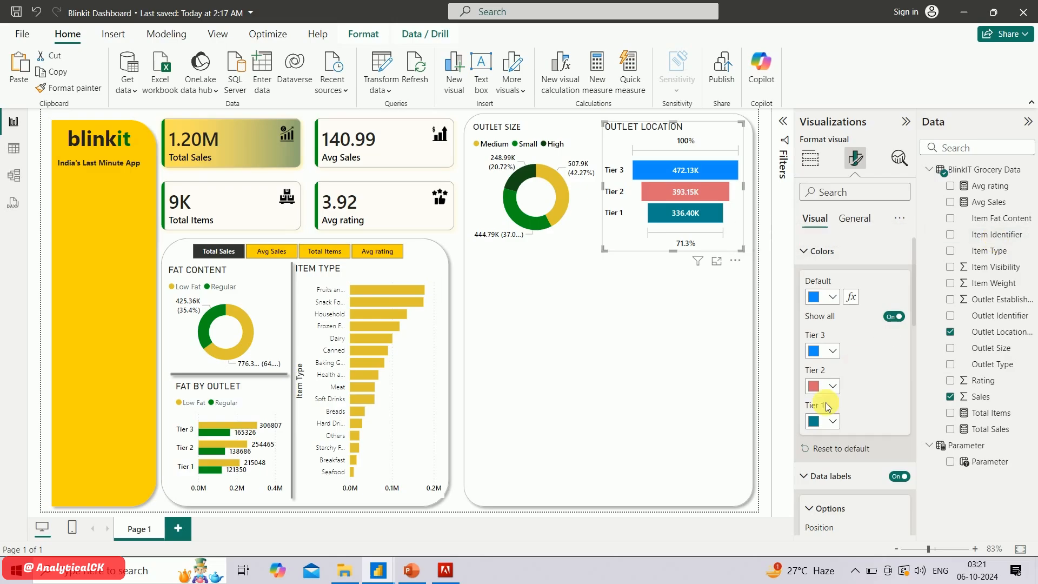
{"action": "left_click", "coordinate": [833, 352]}
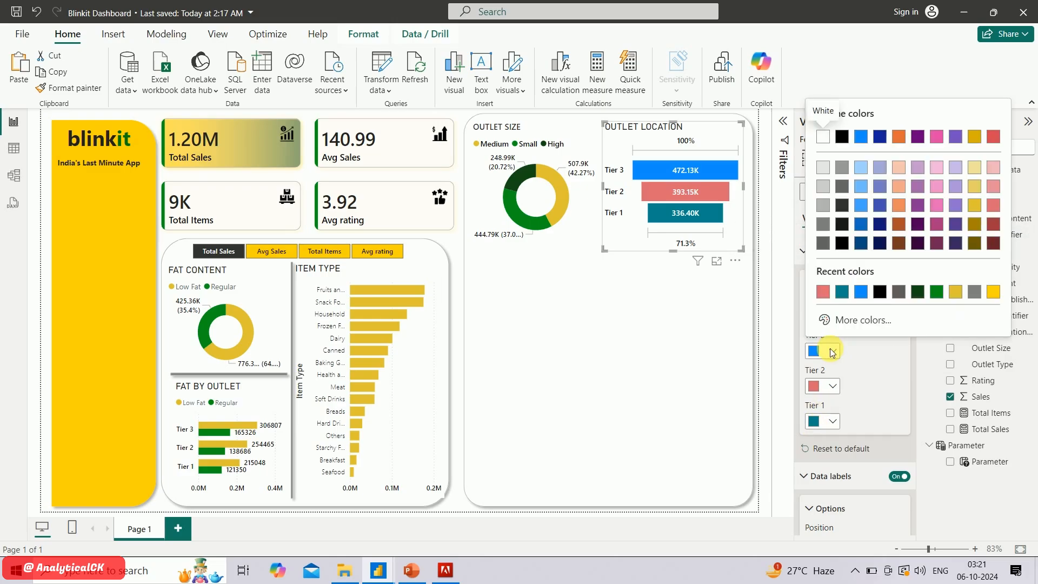
{"action": "left_click", "coordinate": [955, 292]}
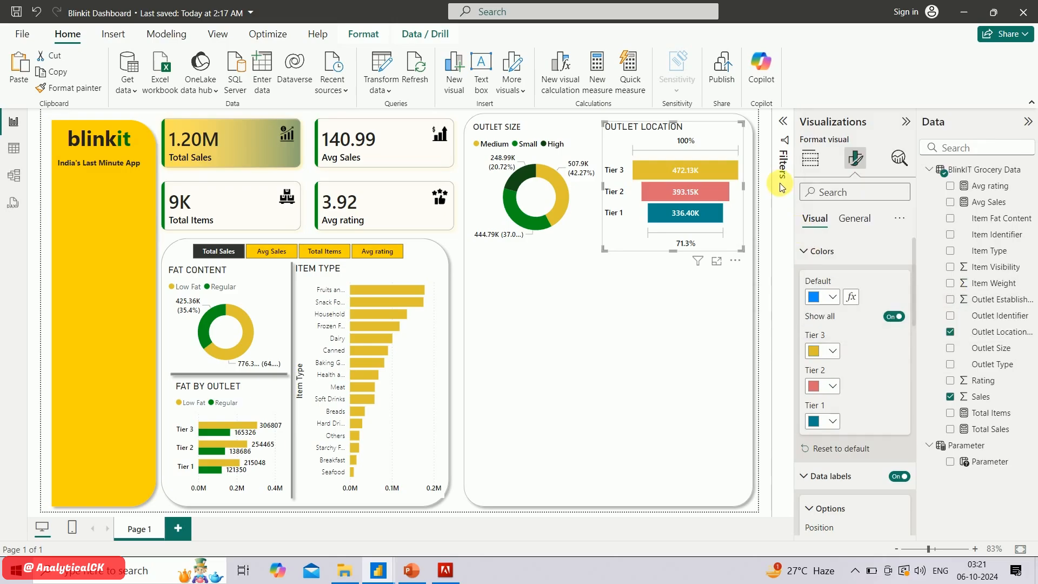
{"action": "left_click", "coordinate": [820, 252]}
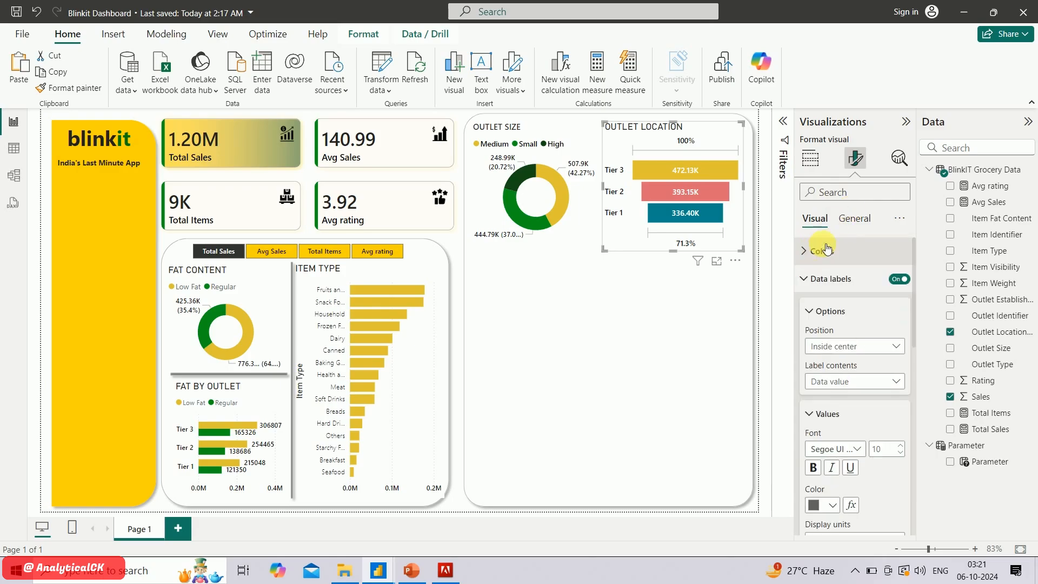
Set the outlet-location funnel's title to Segoe UI Semibold at size 11 and slightly reduce the funnel's height
{"action": "left_click", "coordinate": [857, 219]}
{"action": "left_click", "coordinate": [820, 279]}
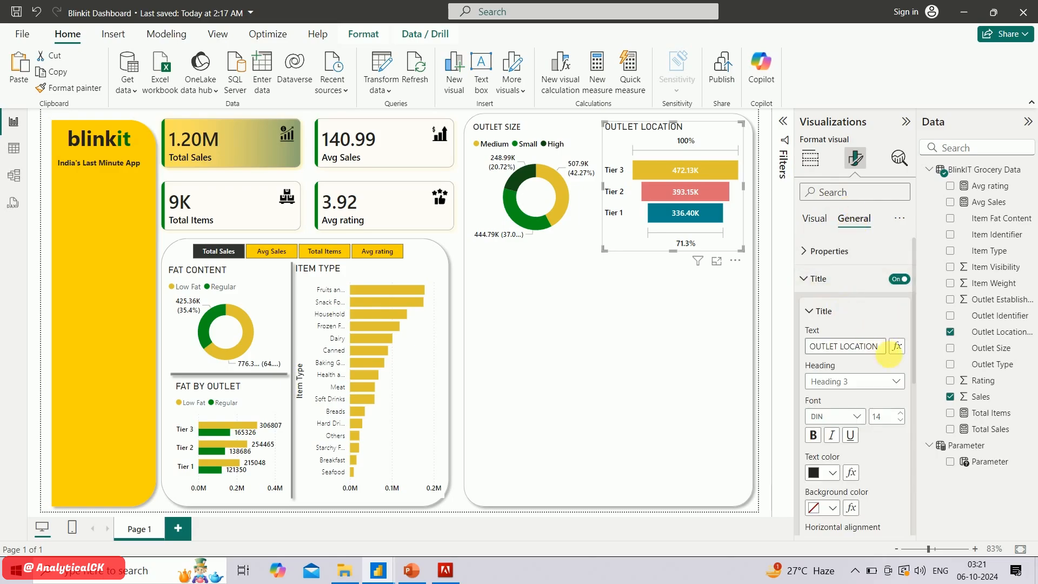
{"action": "left_click", "coordinate": [853, 418]}
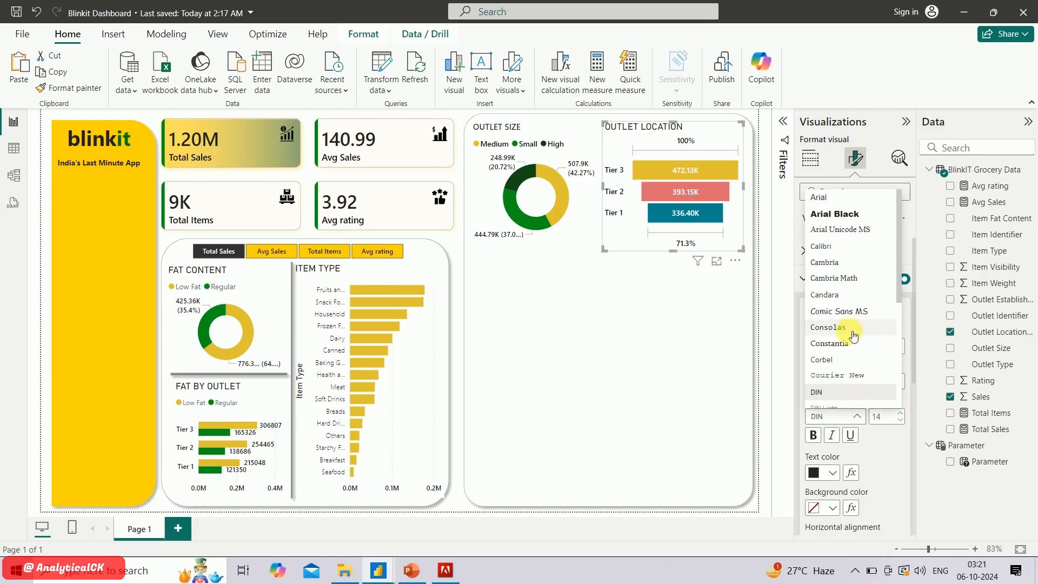
{"action": "scroll", "coordinate": [854, 336], "scroll_direction": "down", "scroll_amount": 5}
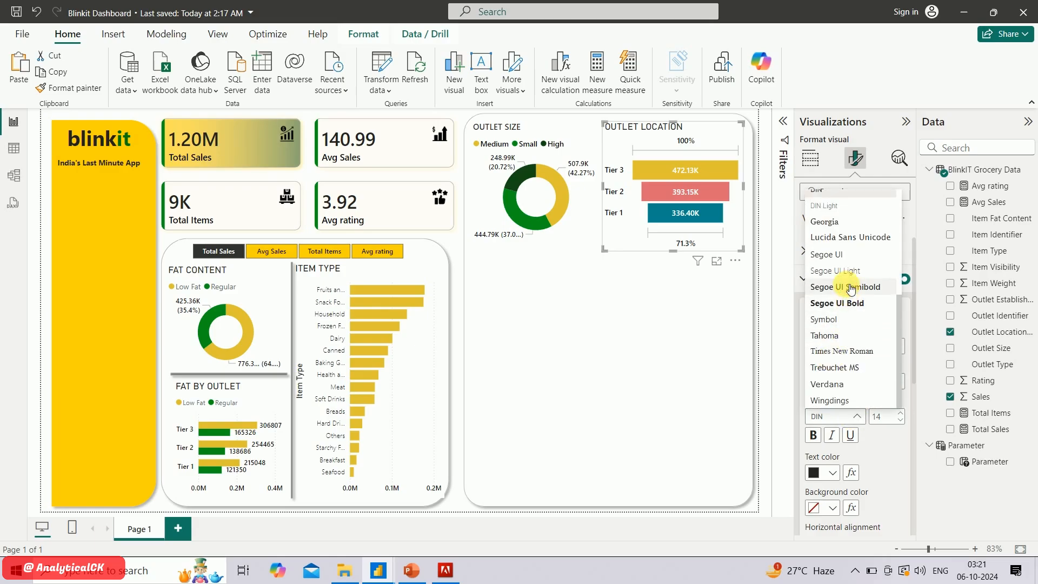
{"action": "left_click", "coordinate": [851, 288]}
{"action": "left_click", "coordinate": [902, 421]}
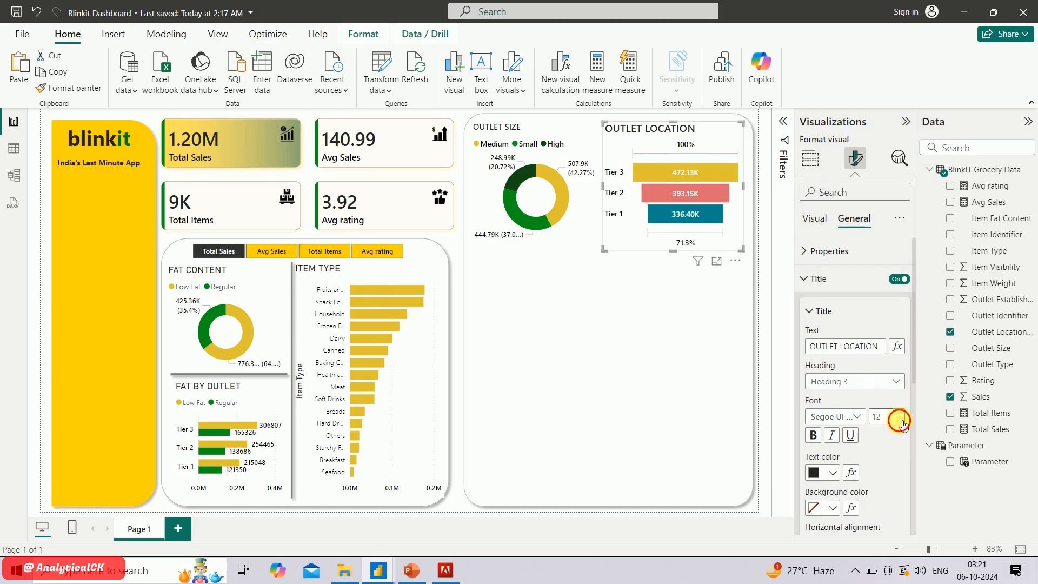
{"action": "left_click", "coordinate": [902, 421]}
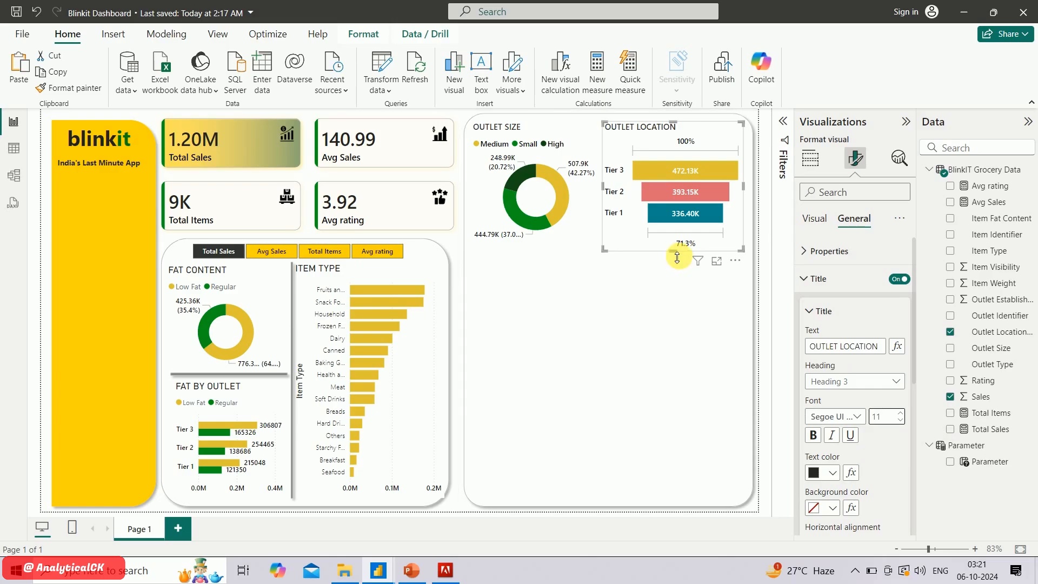
{"action": "mouse_move", "coordinate": [674, 251]}
{"action": "left_mouse_down"}
{"action": "mouse_move", "coordinate": [677, 241]}
{"action": "mouse_move", "coordinate": [678, 250]}
{"action": "left_mouse_up"}
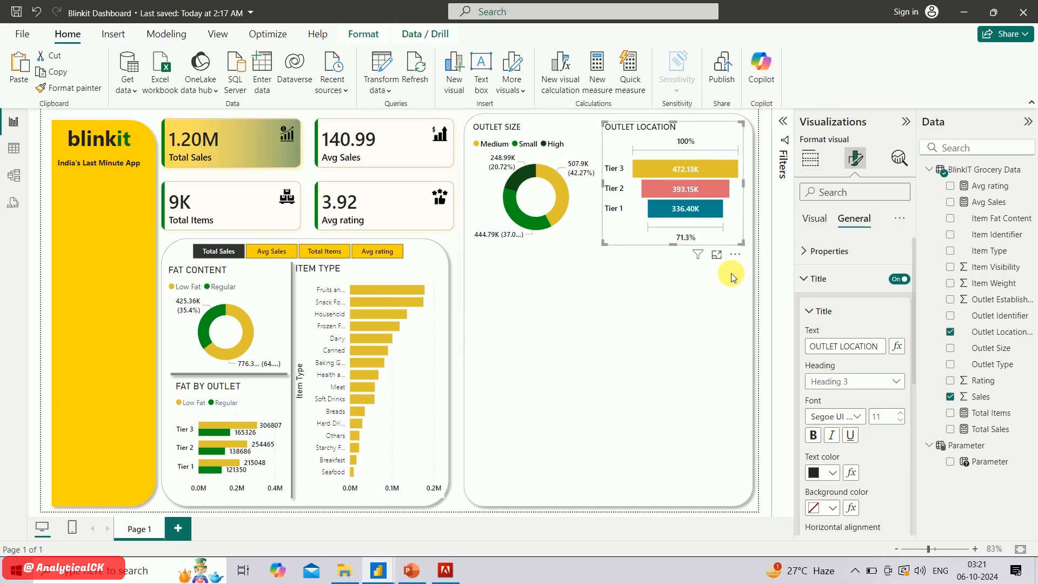
Check the list of required charts in the PowerPoint presentation, return to Power BI and clear the selection
{"action": "left_click", "coordinate": [412, 570]}
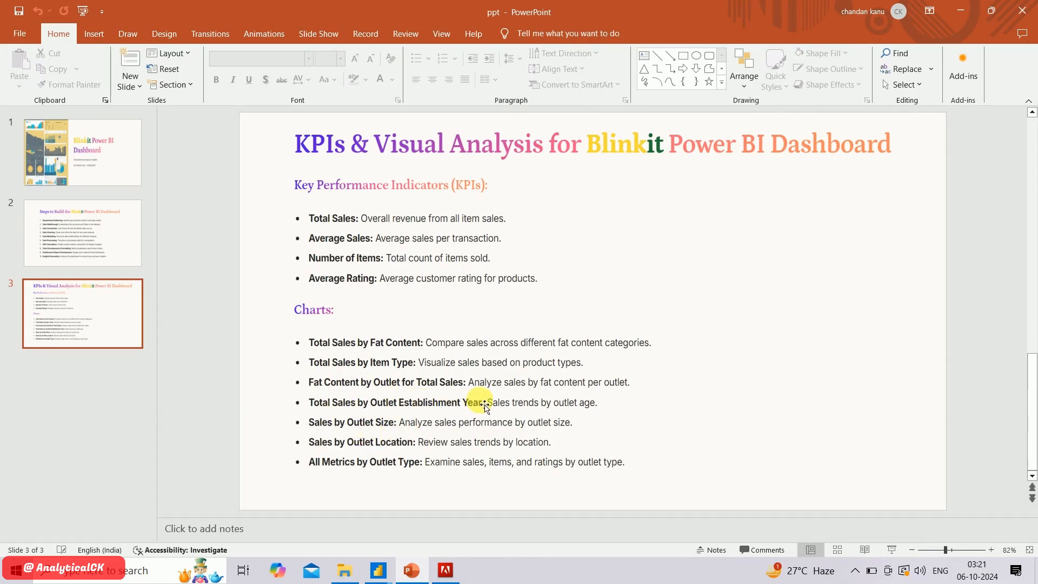
{"action": "key", "text": "alt+Tab"}
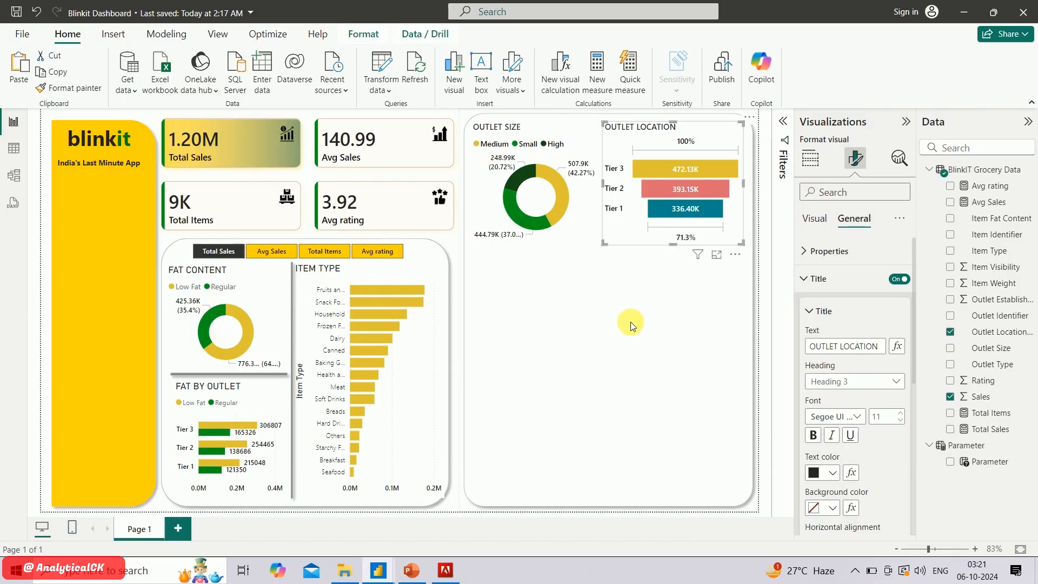
{"action": "left_click", "coordinate": [630, 322]}
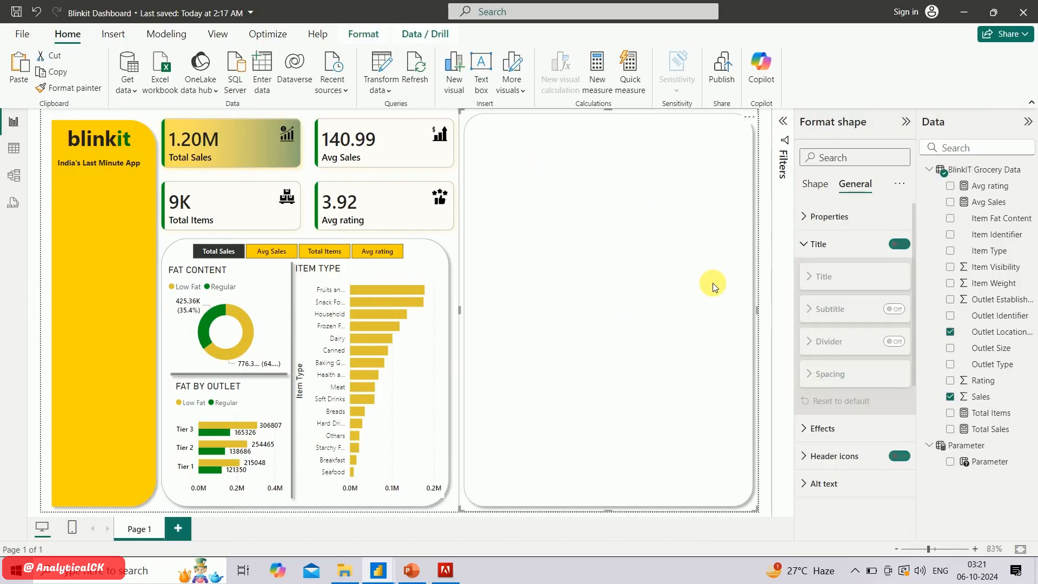
{"action": "left_click", "coordinate": [765, 283]}
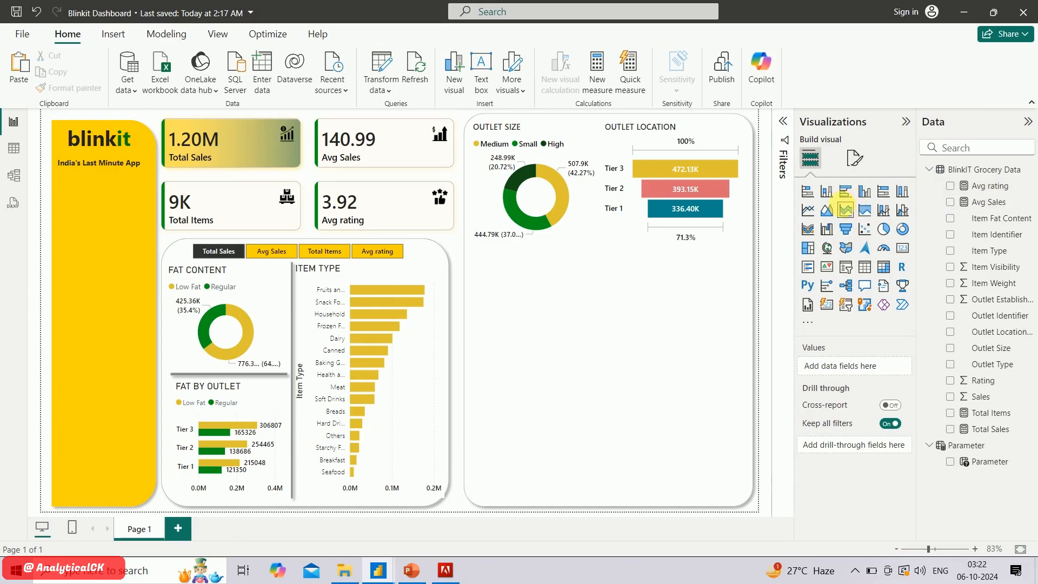
Insert a line chart of Total Sales by Outlet Establishment Year and fit it across the panel below the outlet-size and outlet-location charts
{"action": "left_click", "coordinate": [810, 211]}
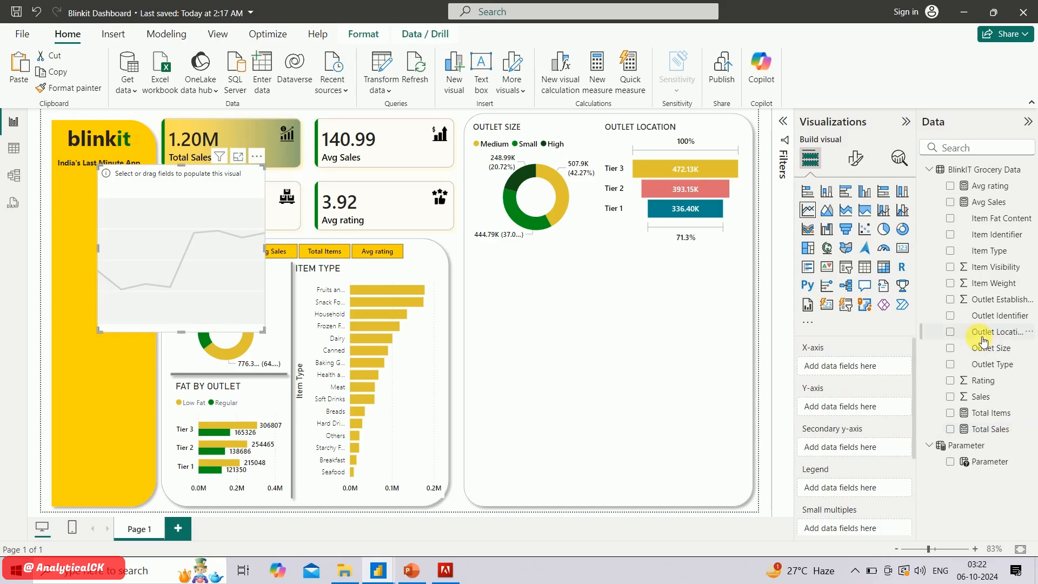
{"action": "left_click", "coordinate": [953, 302]}
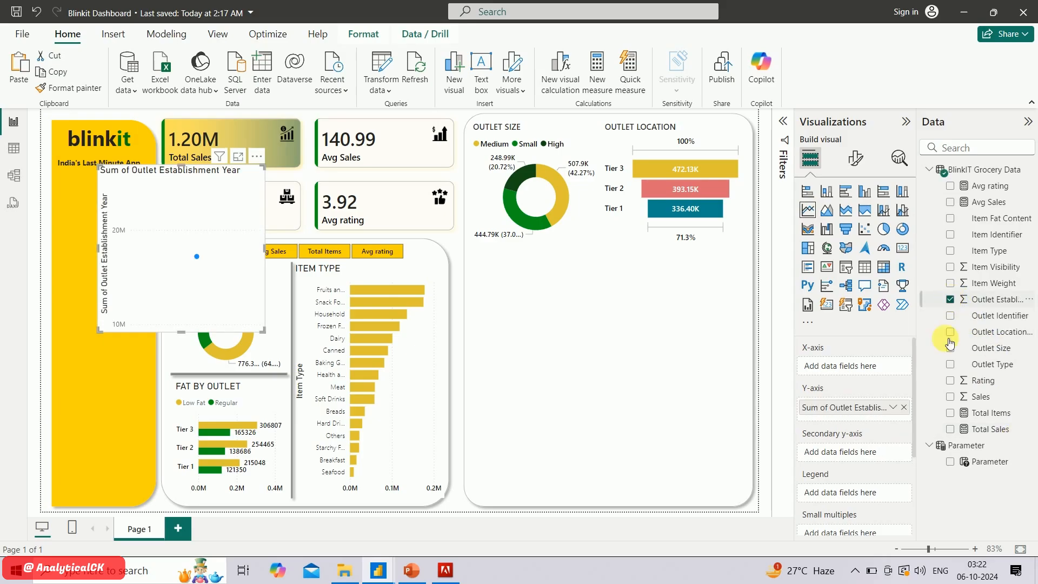
{"action": "left_click", "coordinate": [950, 432]}
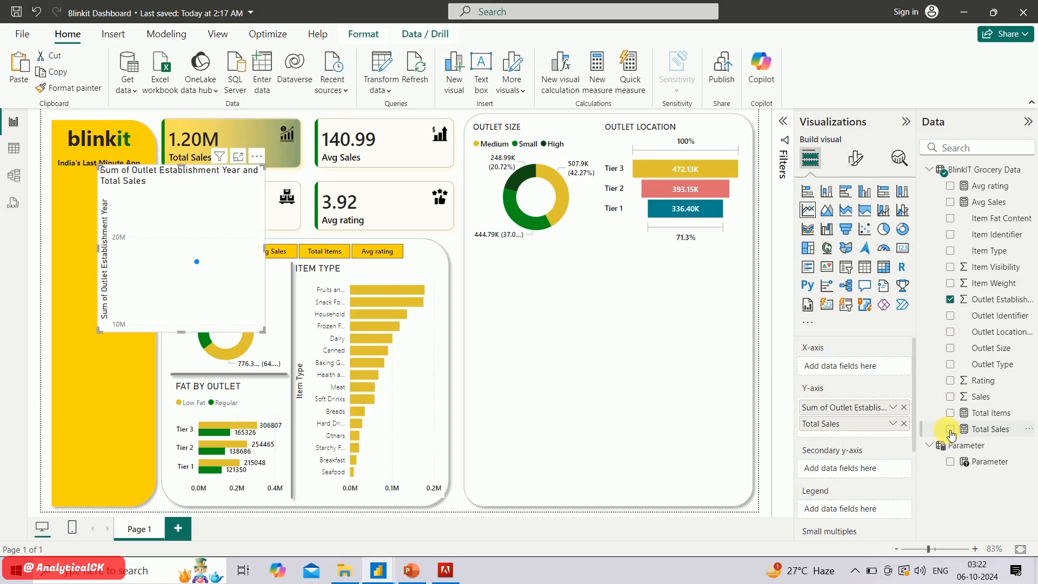
{"action": "left_click_drag", "start_coordinate": [868, 423], "coordinate": [857, 373]}
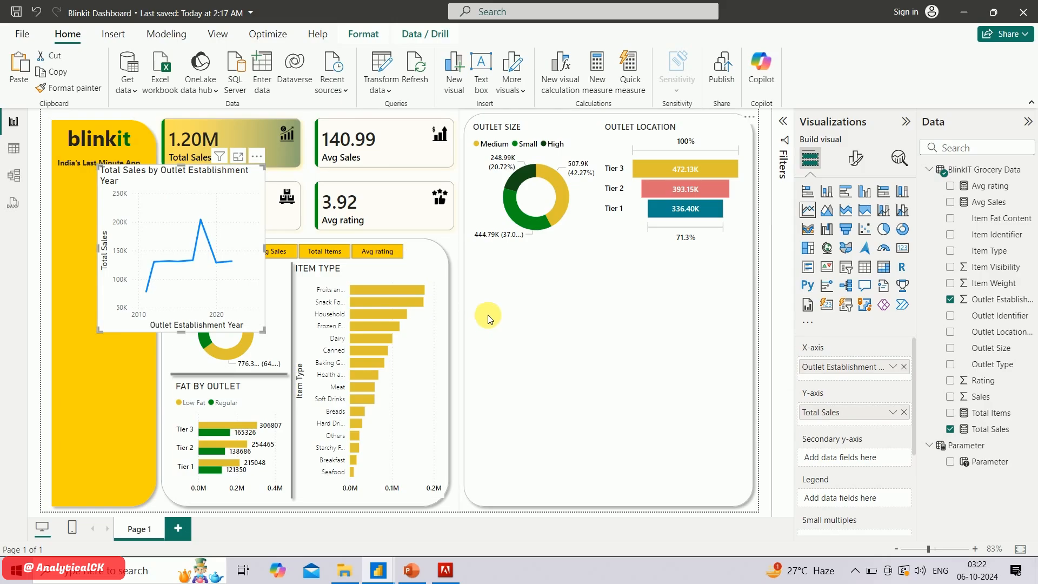
{"action": "left_click_drag", "start_coordinate": [254, 173], "coordinate": [555, 264]}
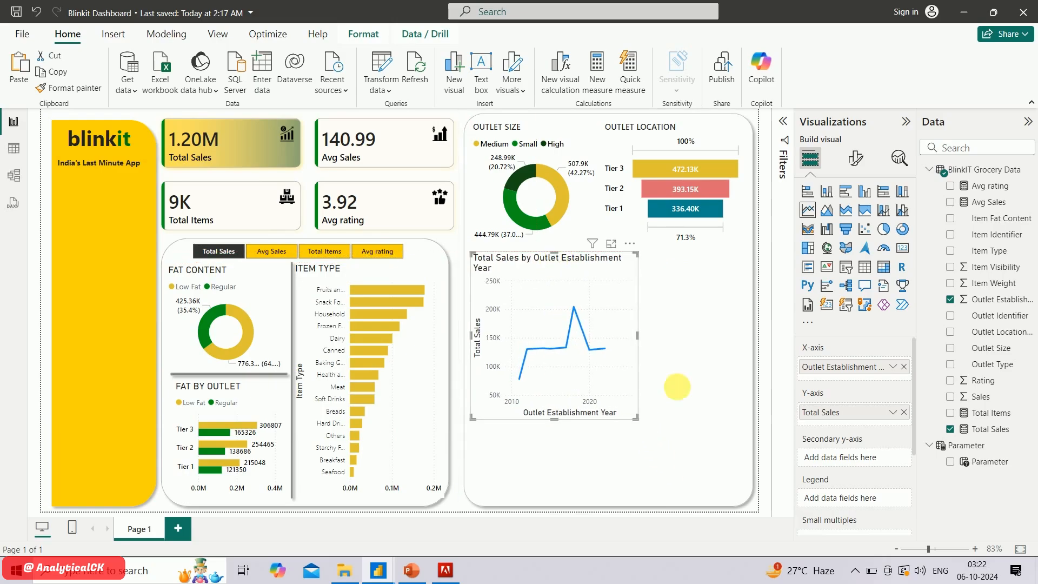
{"action": "left_click_drag", "start_coordinate": [677, 387], "coordinate": [748, 362]}
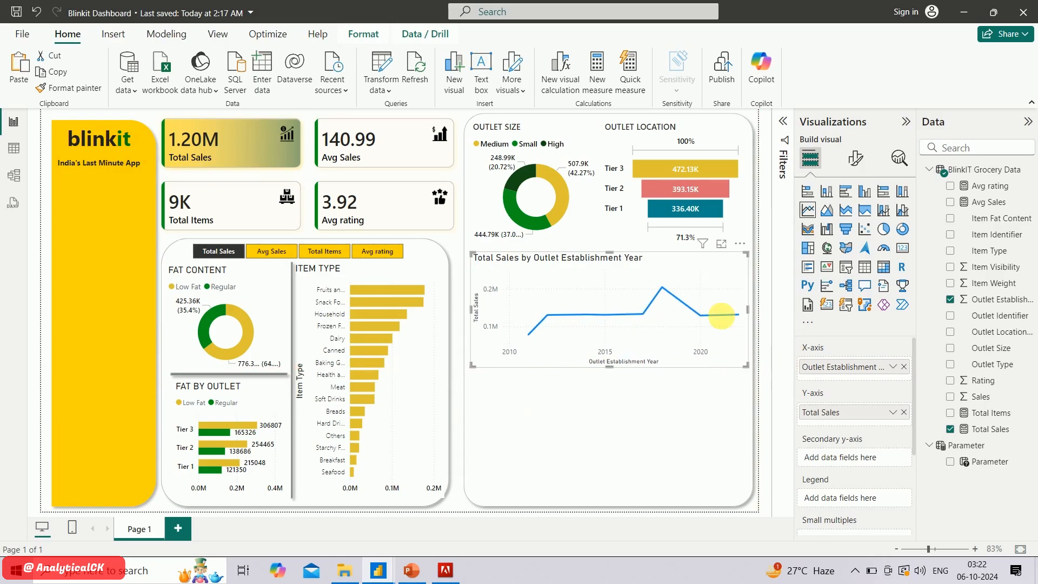
Replace the establishment-year line chart's title text with "OUYLET"
{"action": "left_click", "coordinate": [857, 165]}
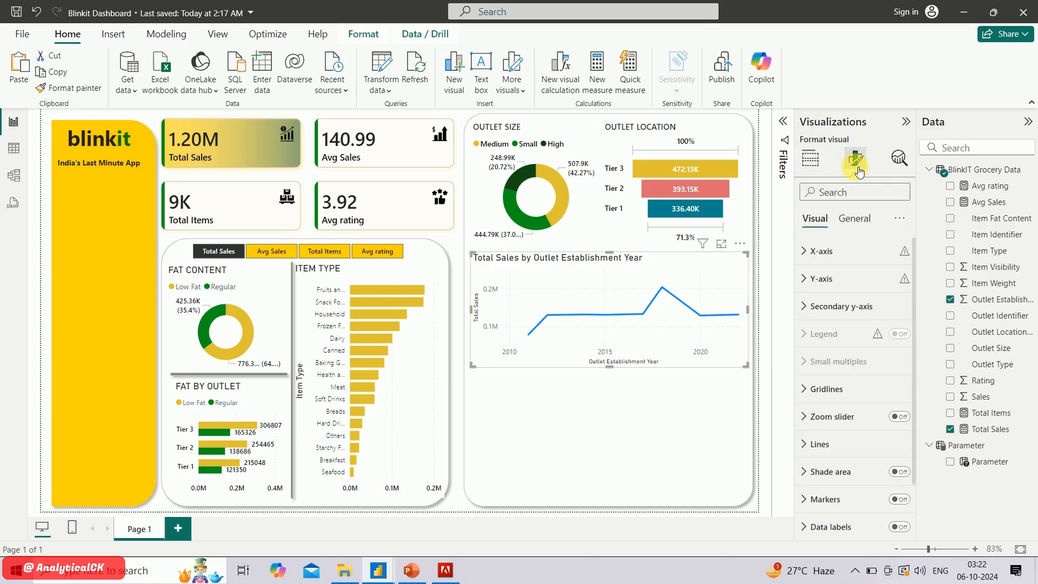
{"action": "left_click", "coordinate": [855, 221]}
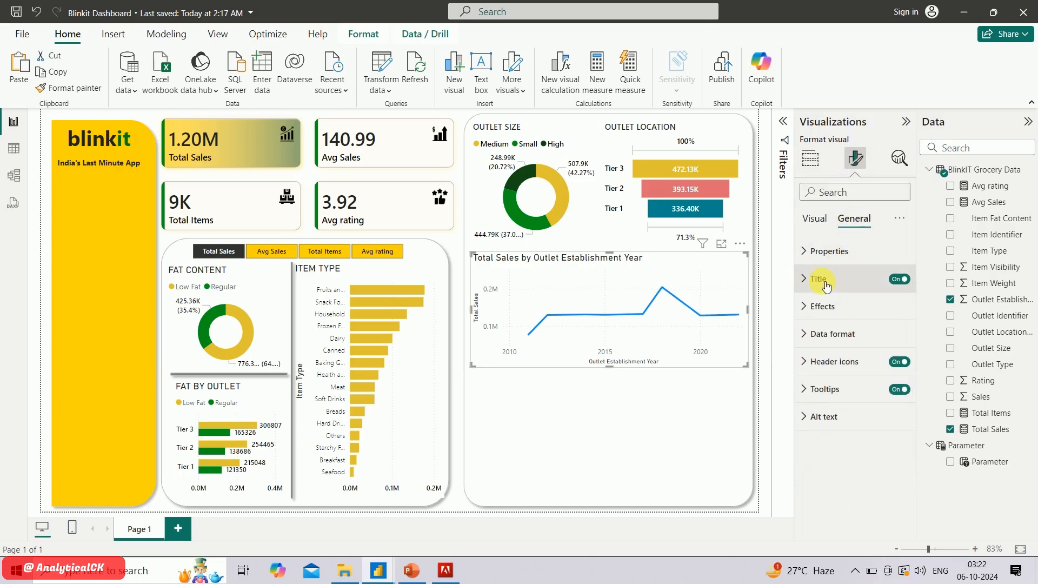
{"action": "left_click", "coordinate": [819, 279]}
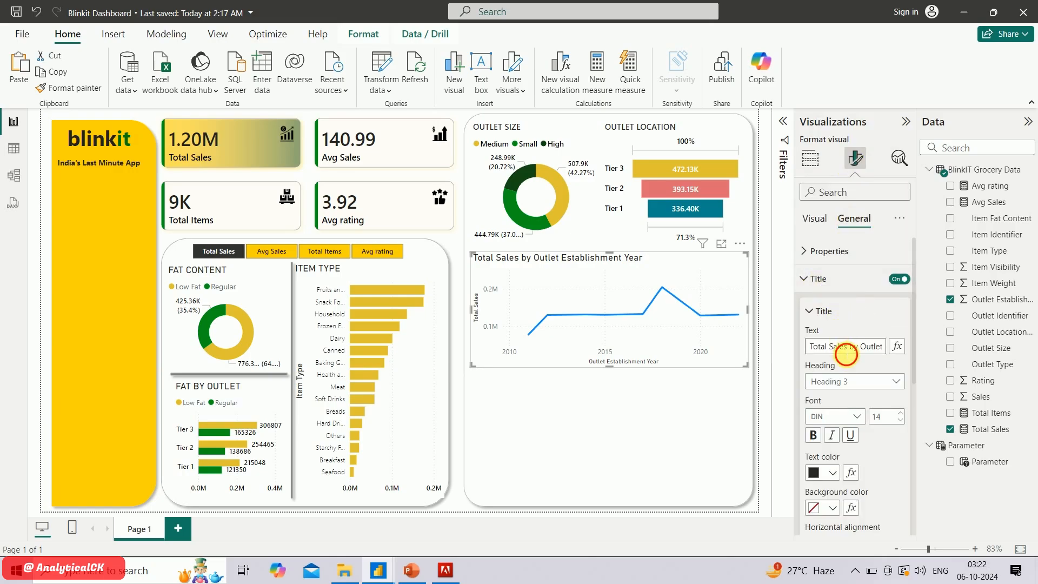
{"action": "left_click", "coordinate": [845, 349]}
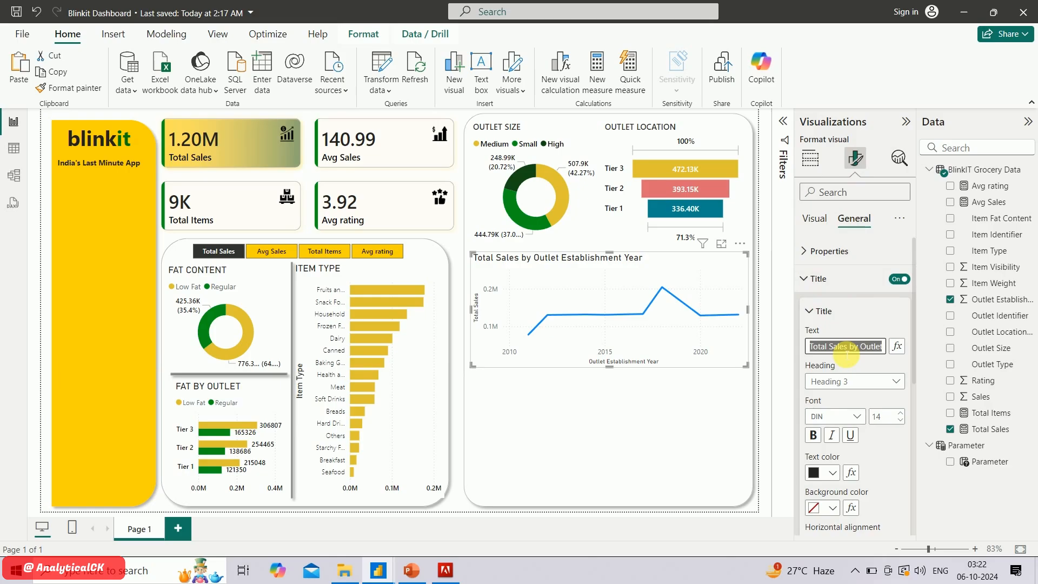
{"action": "type", "text": "OUYLET ESTABLIS"}
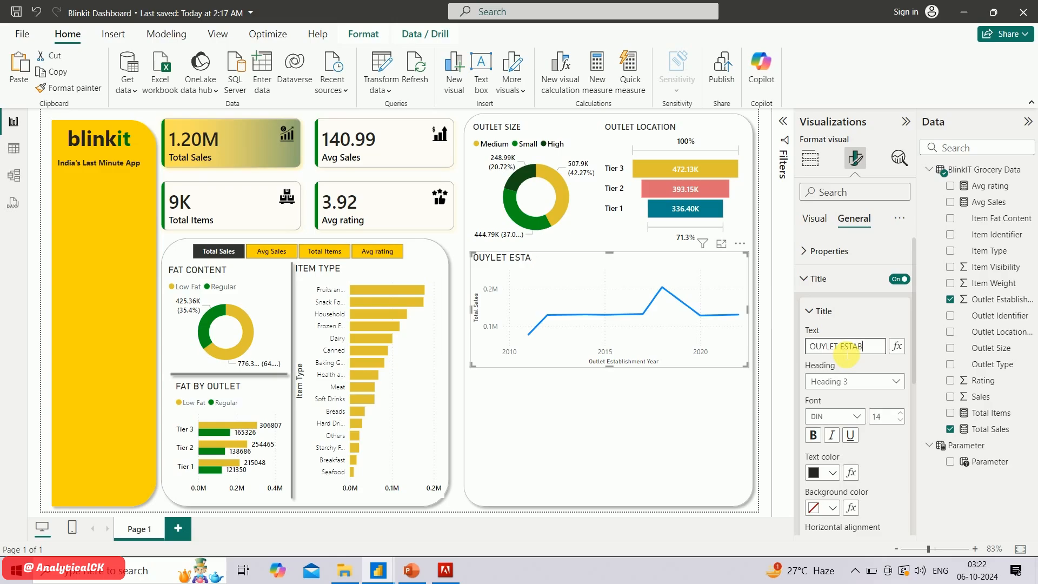
Complete the line chart's title as "OUYLET ESTABLISHMENT" and set it to Segoe UI Semibold at size 11
{"action": "type", "text": "HMENT"}
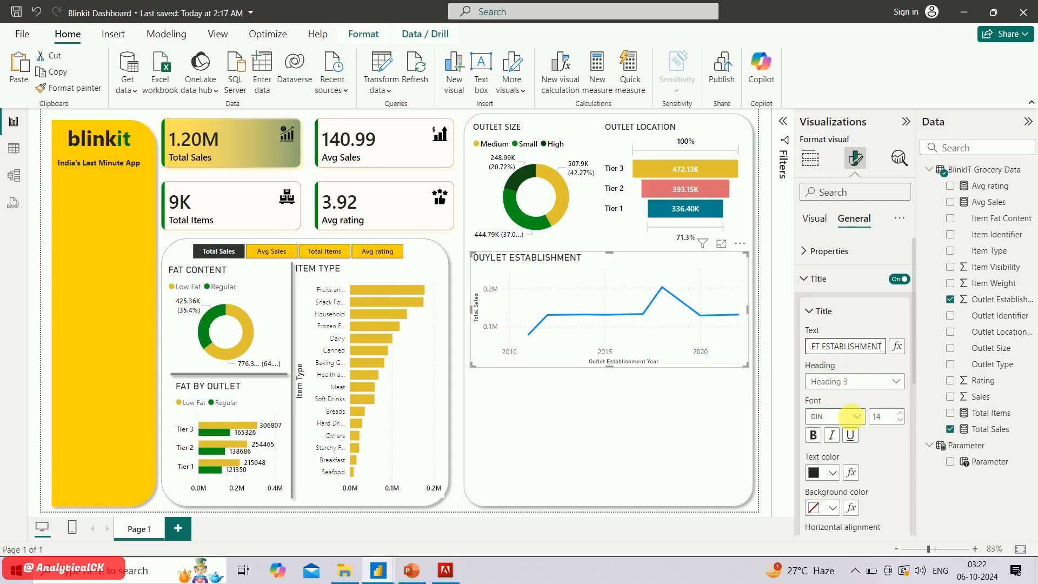
{"action": "left_click", "coordinate": [852, 416]}
{"action": "scroll", "coordinate": [852, 381], "scroll_direction": "down", "scroll_amount": 5}
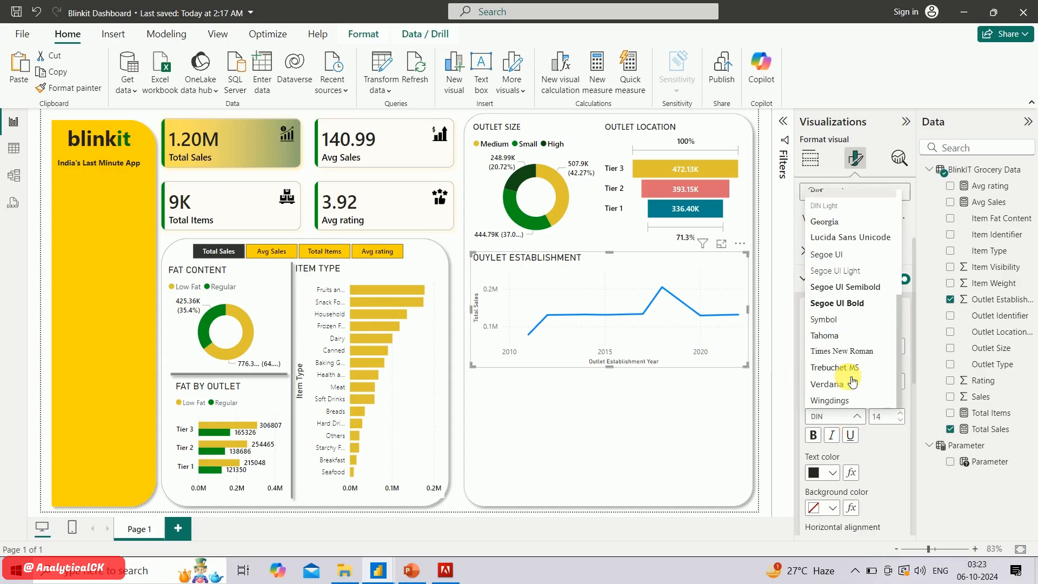
{"action": "left_click", "coordinate": [853, 288]}
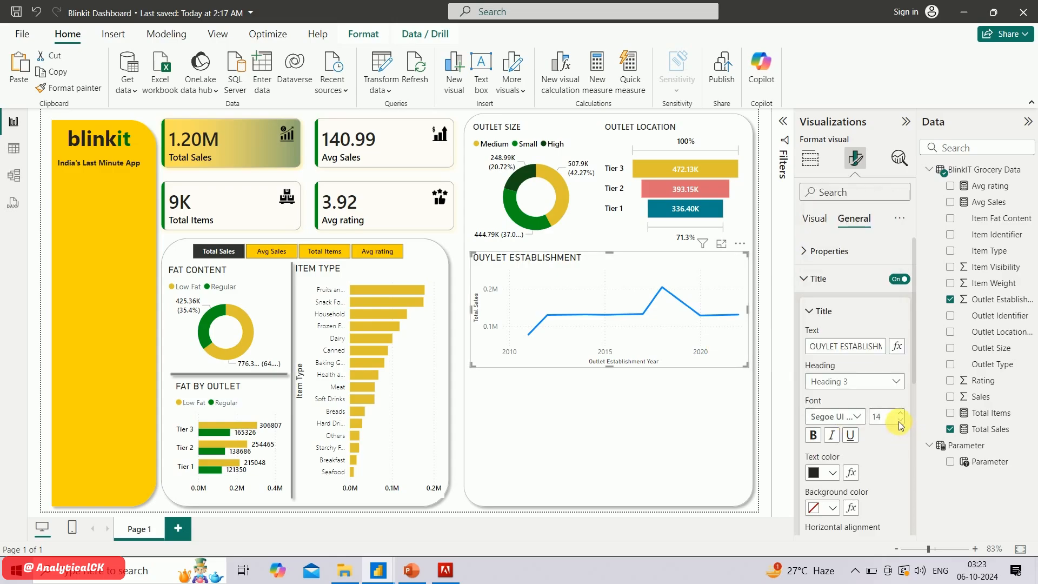
{"action": "left_click", "coordinate": [901, 422]}
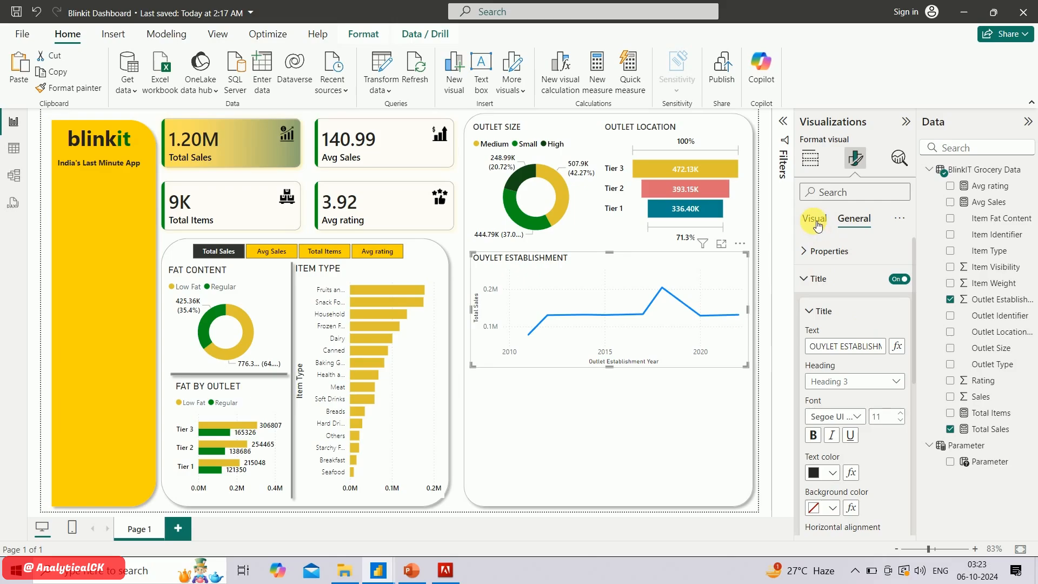
Turn off the line chart's x-axis title and set the x-axis values to Segoe UI Semibold in black
{"action": "left_click", "coordinate": [820, 228]}
{"action": "left_click", "coordinate": [816, 250]}
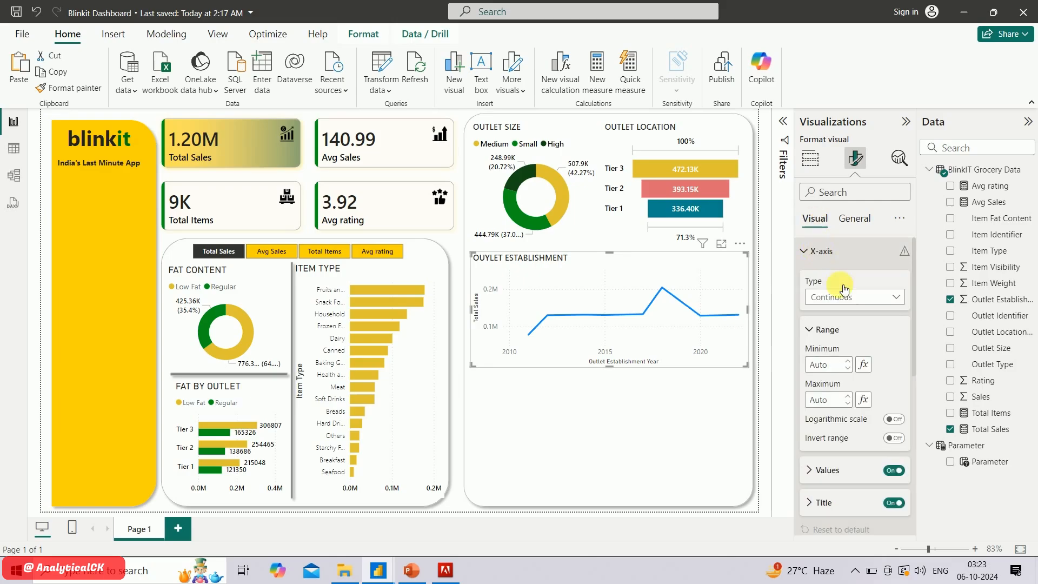
{"action": "left_click", "coordinate": [895, 503]}
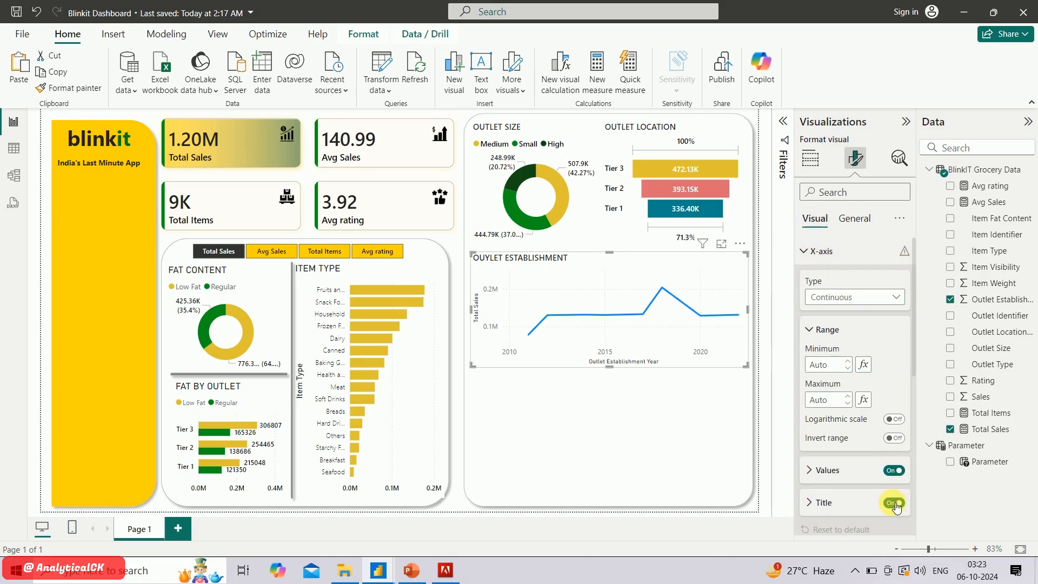
{"action": "left_click", "coordinate": [821, 477]}
{"action": "scroll", "coordinate": [856, 488], "scroll_direction": "down", "scroll_amount": 3}
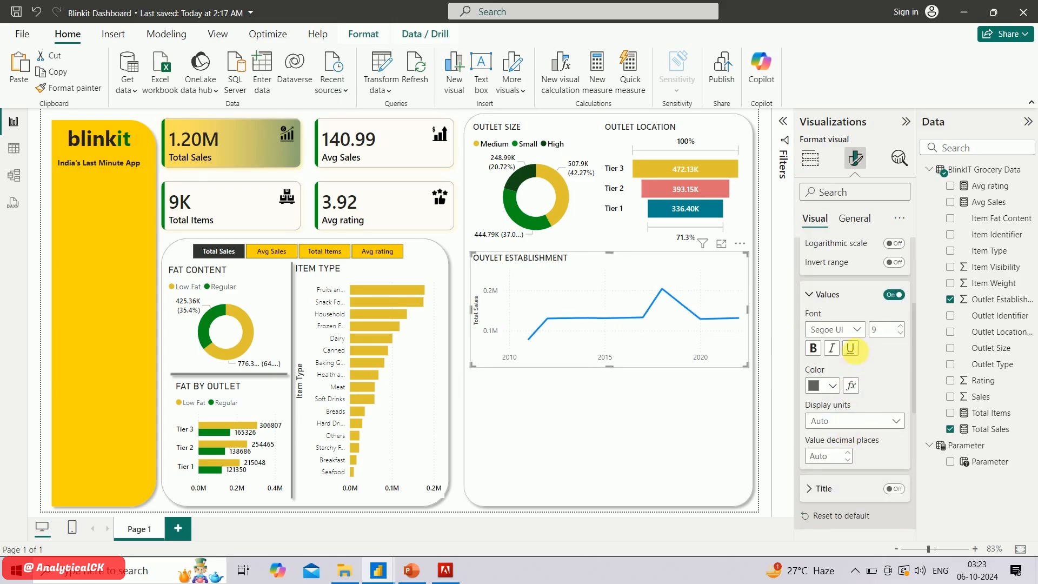
{"action": "left_click", "coordinate": [855, 335]}
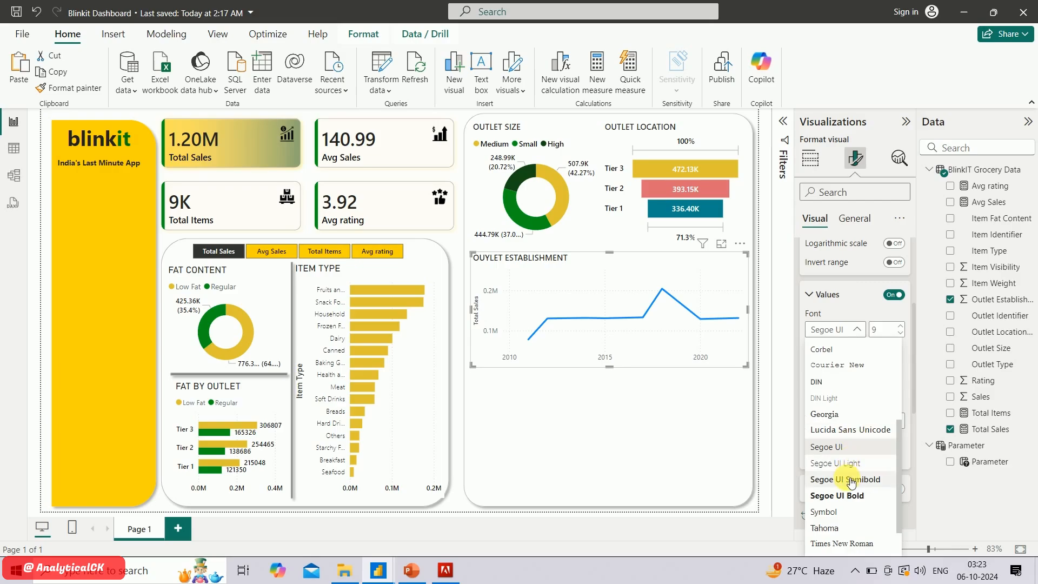
{"action": "left_click", "coordinate": [909, 365]}
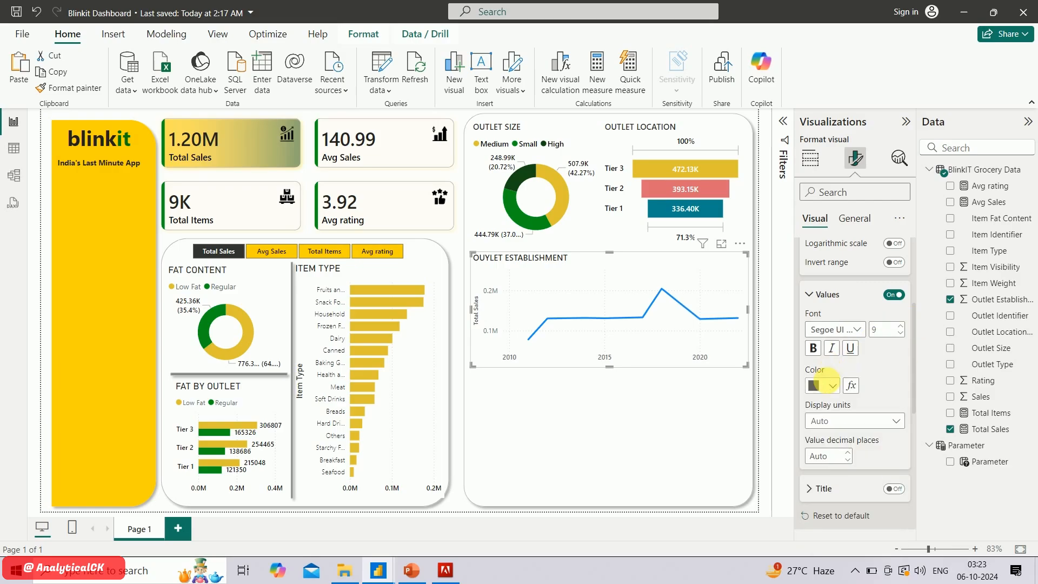
{"action": "left_click", "coordinate": [831, 385]}
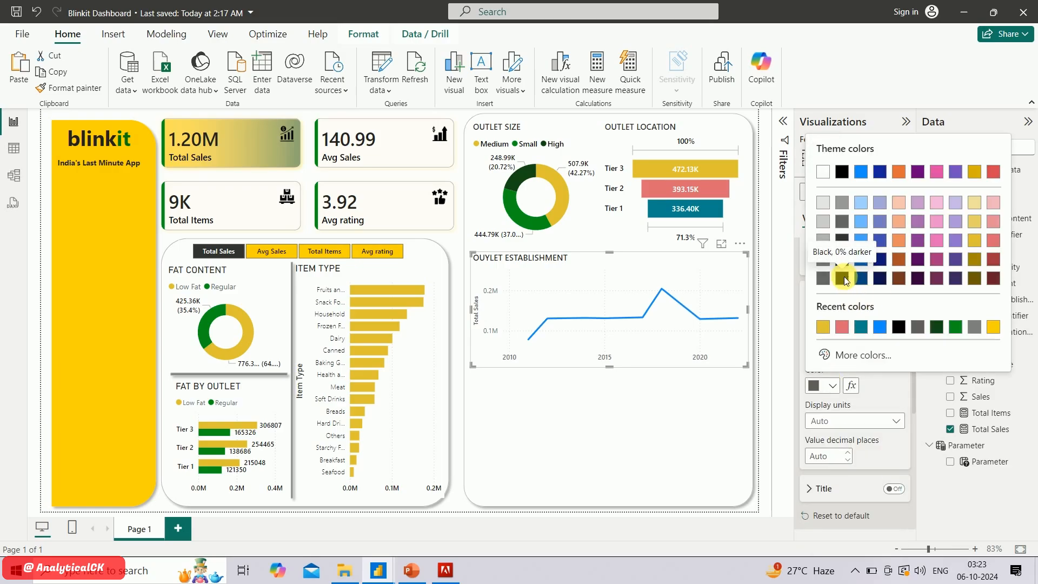
{"action": "left_click", "coordinate": [845, 278]}
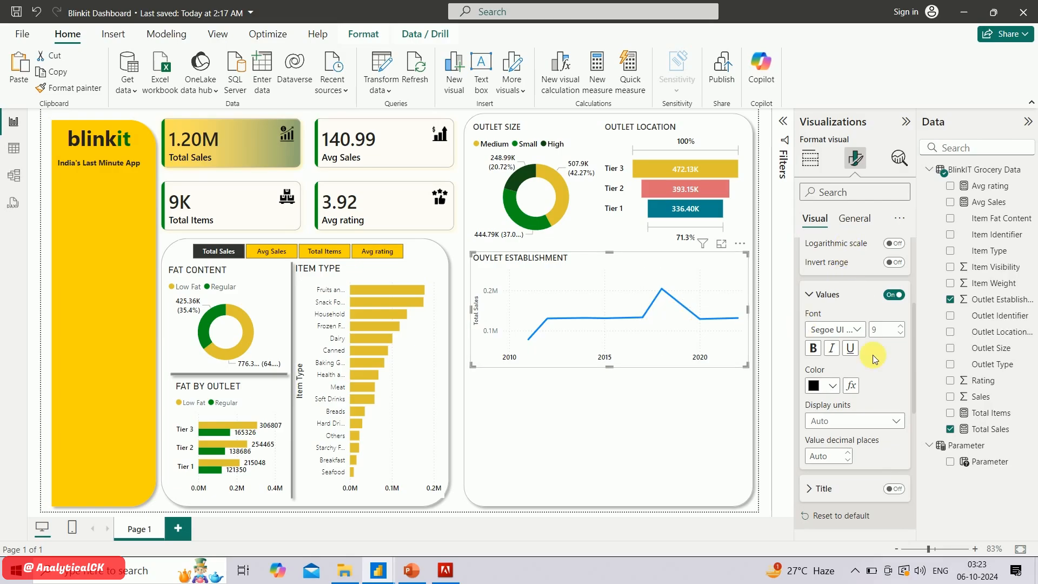
Set the line chart's y-axis values to Segoe UI Semibold in black and turn off the y-axis title
{"action": "scroll", "coordinate": [872, 355], "scroll_direction": "up", "scroll_amount": 4}
{"action": "left_click", "coordinate": [809, 251]}
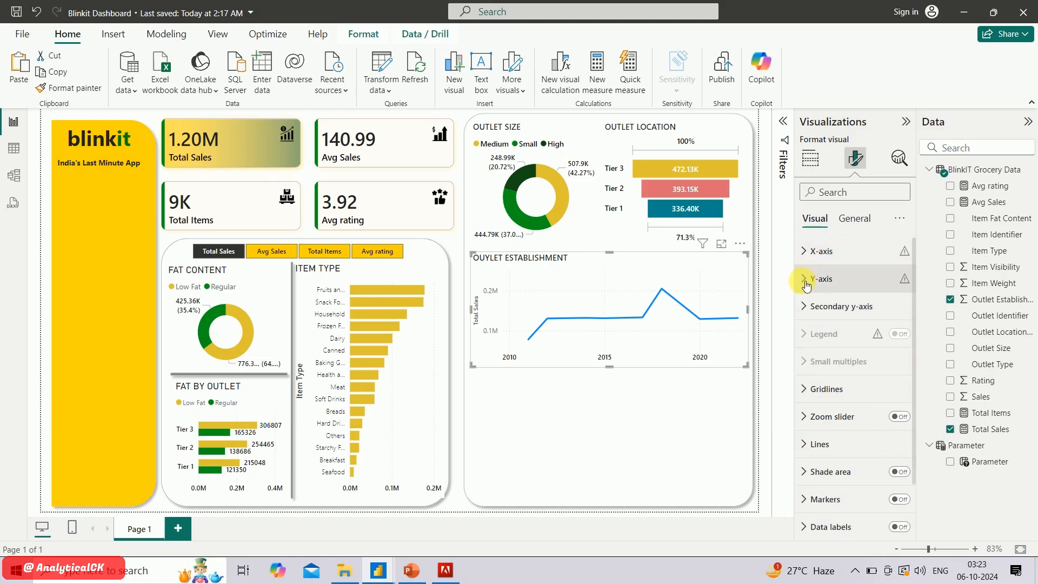
{"action": "left_click", "coordinate": [807, 280]}
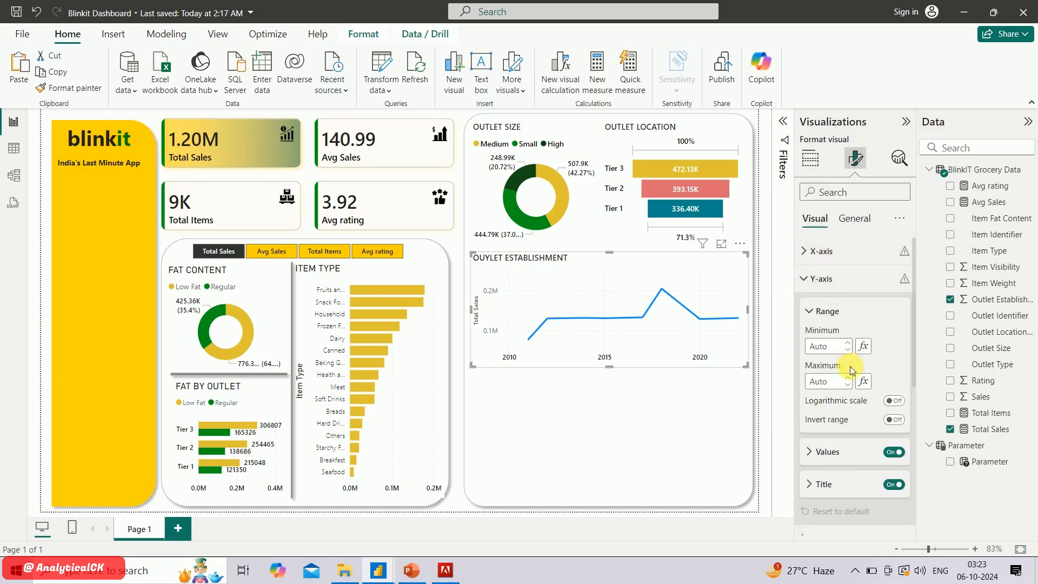
{"action": "left_click", "coordinate": [828, 452]}
{"action": "scroll", "coordinate": [844, 379], "scroll_direction": "down", "scroll_amount": 4}
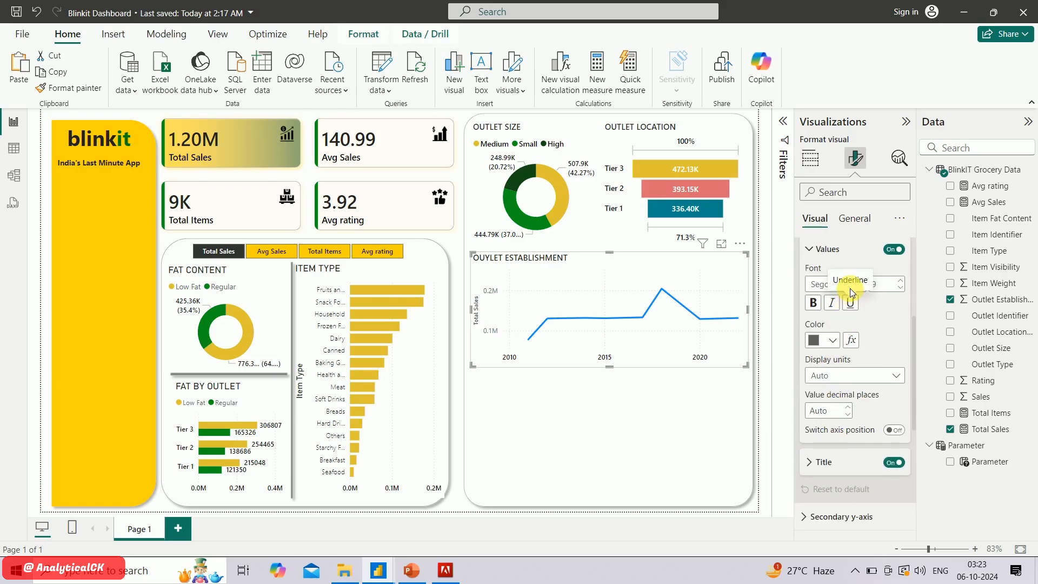
{"action": "left_click", "coordinate": [833, 285]}
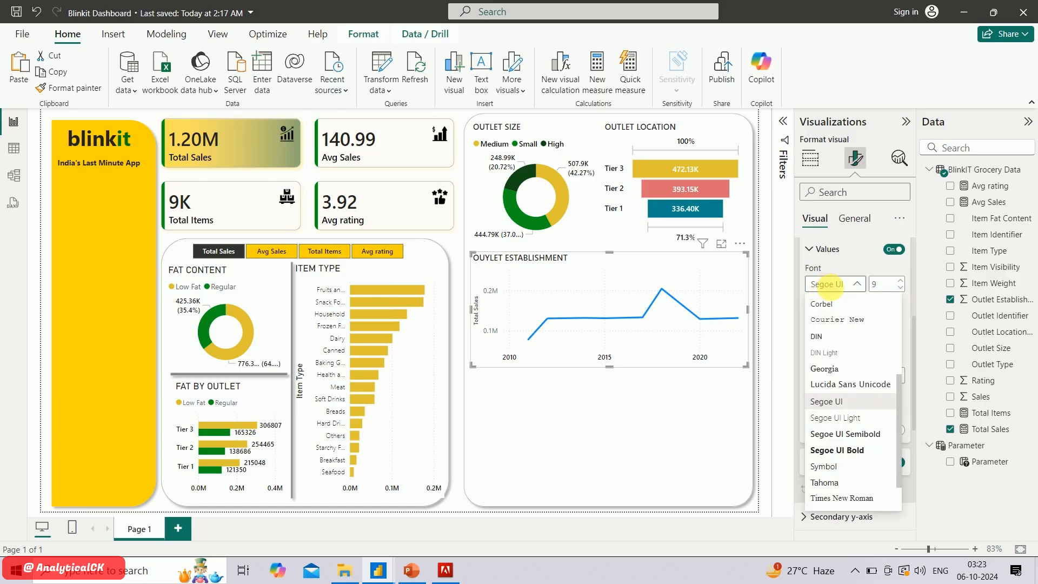
{"action": "left_click", "coordinate": [859, 441]}
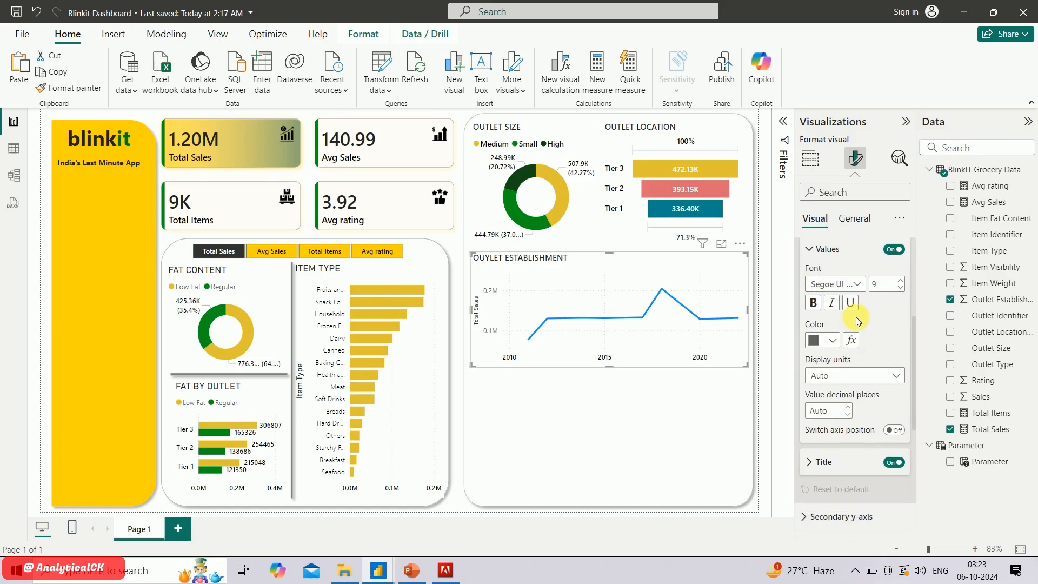
{"action": "left_click", "coordinate": [832, 341]}
{"action": "left_click", "coordinate": [818, 280]}
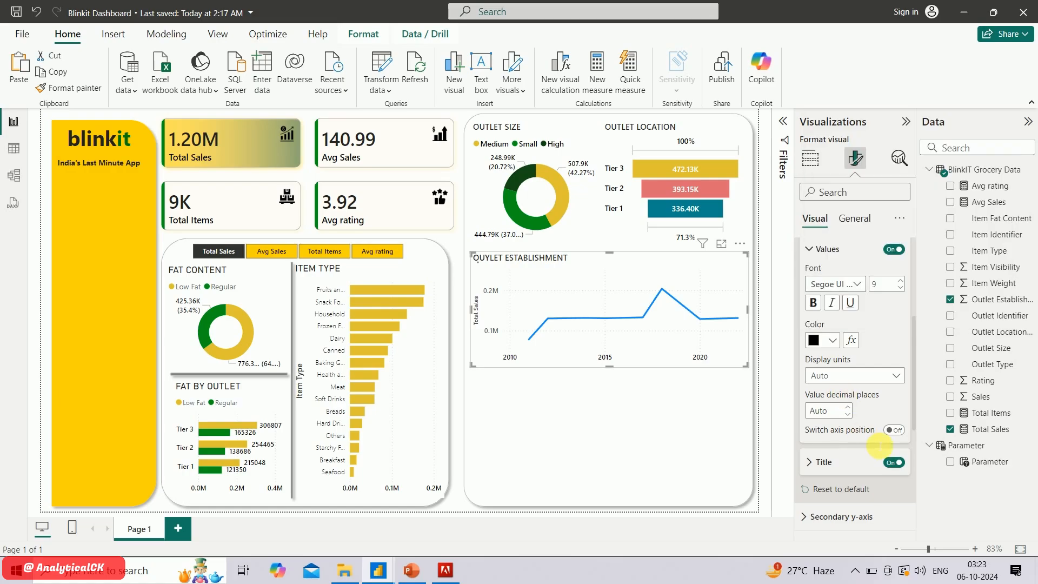
{"action": "left_click", "coordinate": [895, 463]}
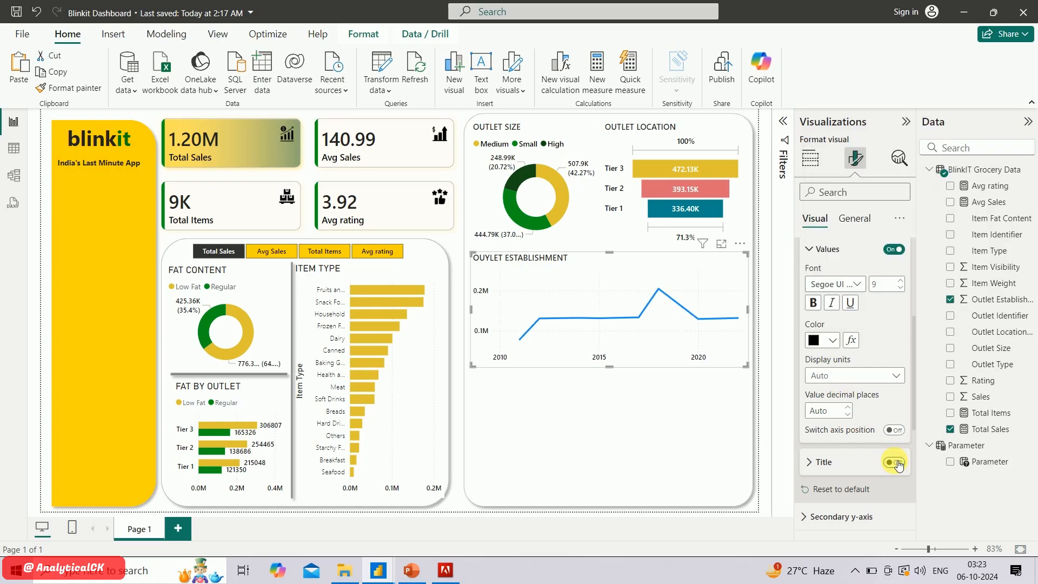
Turn on data labels for the line chart and set their values to Segoe UI Semibold in black
{"action": "scroll", "coordinate": [835, 427], "scroll_direction": "down", "scroll_amount": 5}
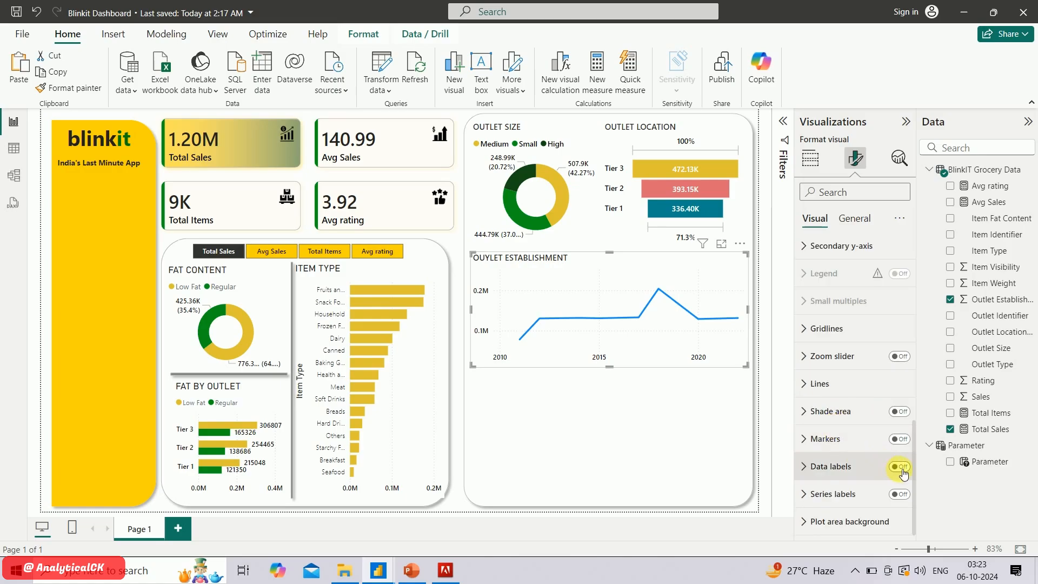
{"action": "left_click", "coordinate": [901, 467]}
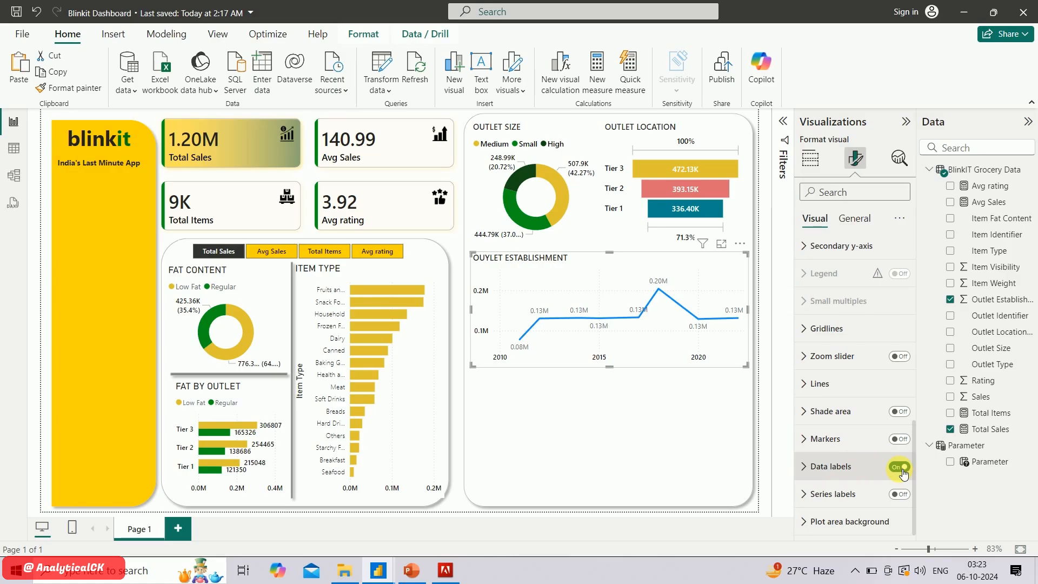
{"action": "left_click", "coordinate": [816, 468]}
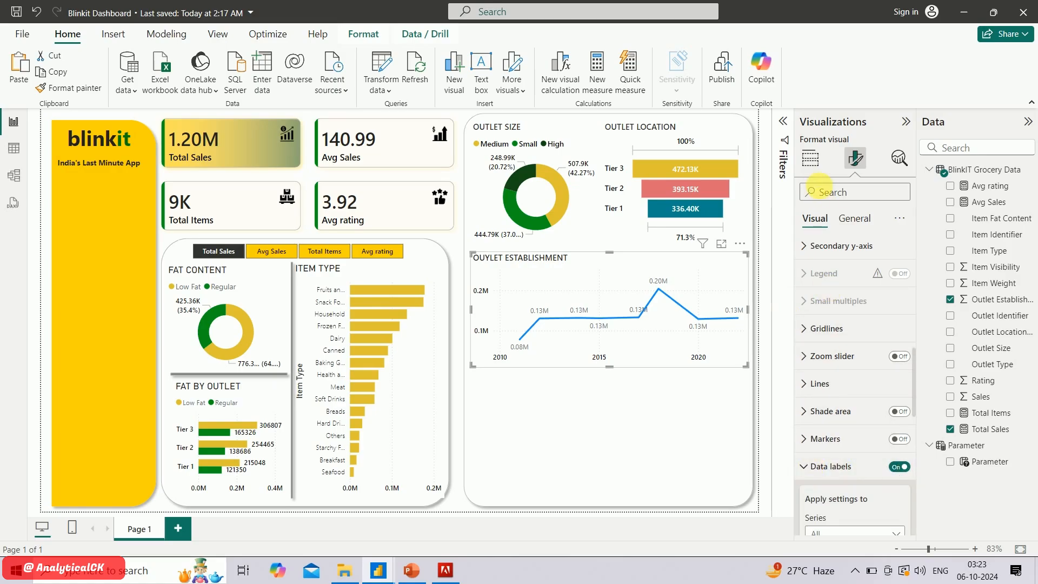
{"action": "scroll", "coordinate": [848, 349], "scroll_direction": "down", "scroll_amount": 5}
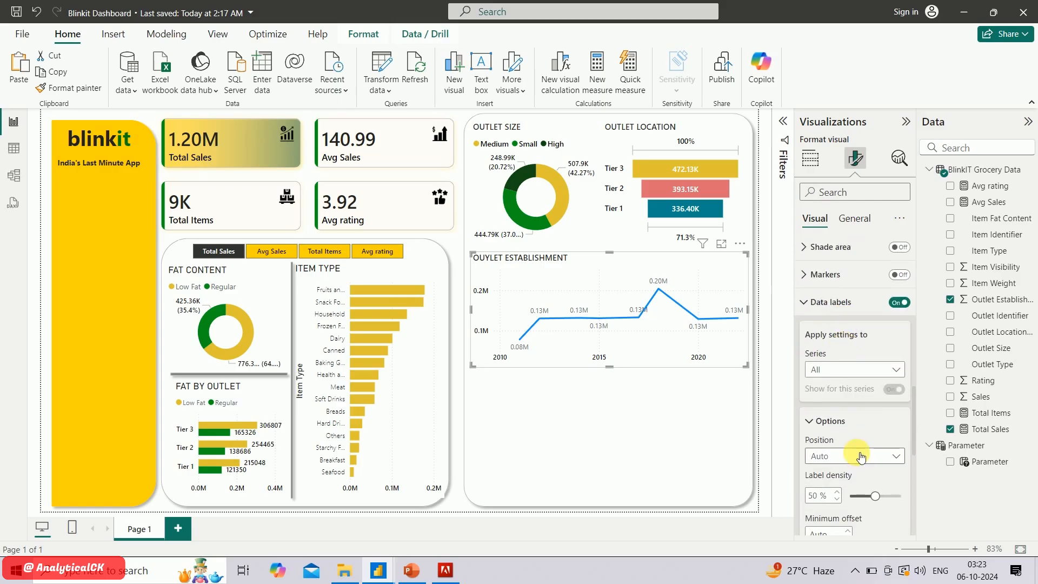
{"action": "scroll", "coordinate": [856, 452], "scroll_direction": "down", "scroll_amount": 2}
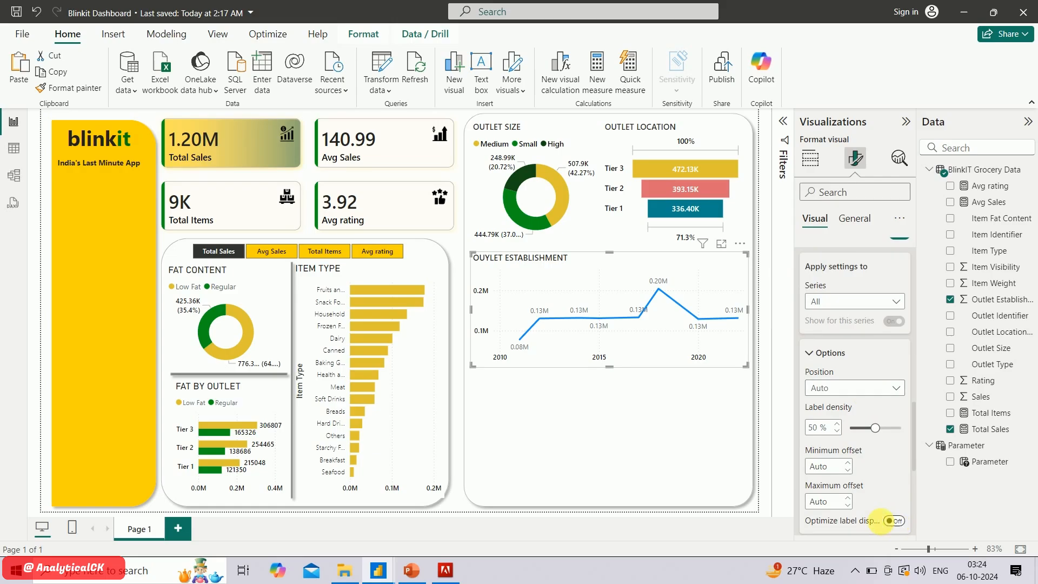
{"action": "scroll", "coordinate": [881, 521], "scroll_direction": "down", "scroll_amount": 5}
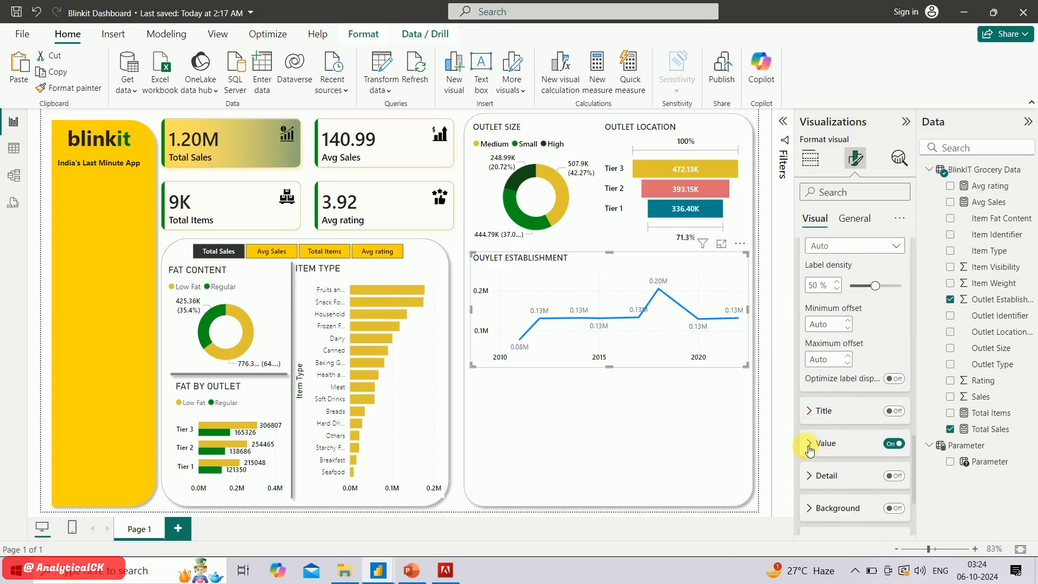
{"action": "left_click", "coordinate": [809, 445]}
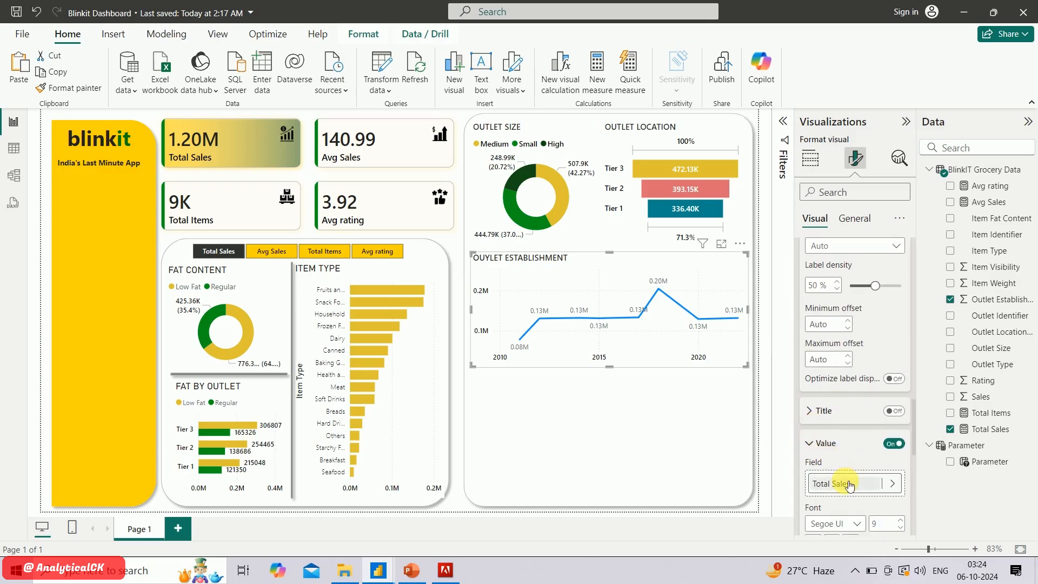
{"action": "scroll", "coordinate": [847, 485], "scroll_direction": "down", "scroll_amount": 4}
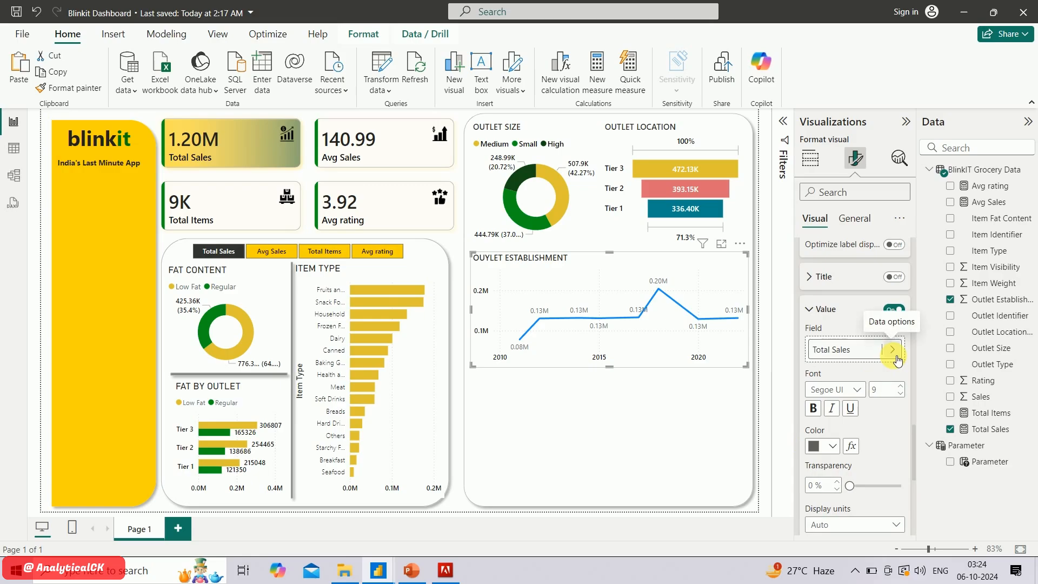
{"action": "left_click", "coordinate": [851, 393]}
{"action": "left_click", "coordinate": [854, 305]}
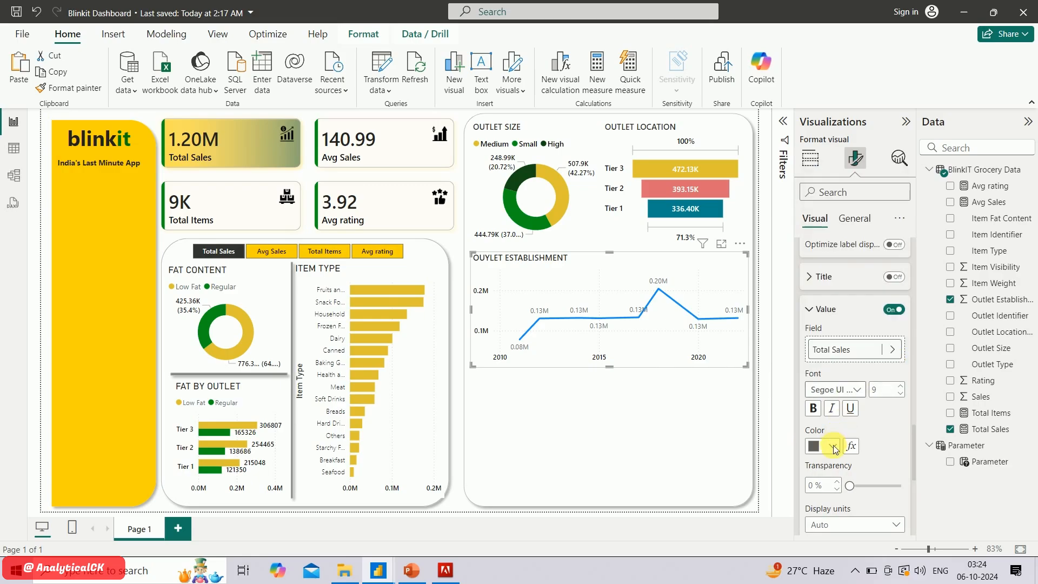
{"action": "left_click", "coordinate": [833, 446]}
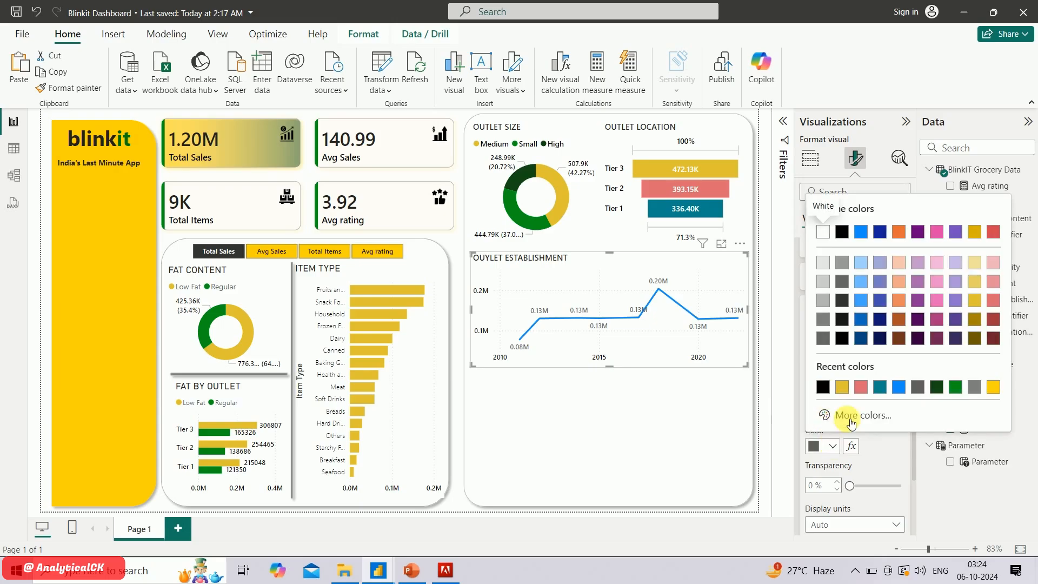
{"action": "left_click", "coordinate": [823, 388]}
Add a background to the line chart's data labels and colour it "White, 60% darker"
{"action": "scroll", "coordinate": [867, 463], "scroll_direction": "down", "scroll_amount": 3}
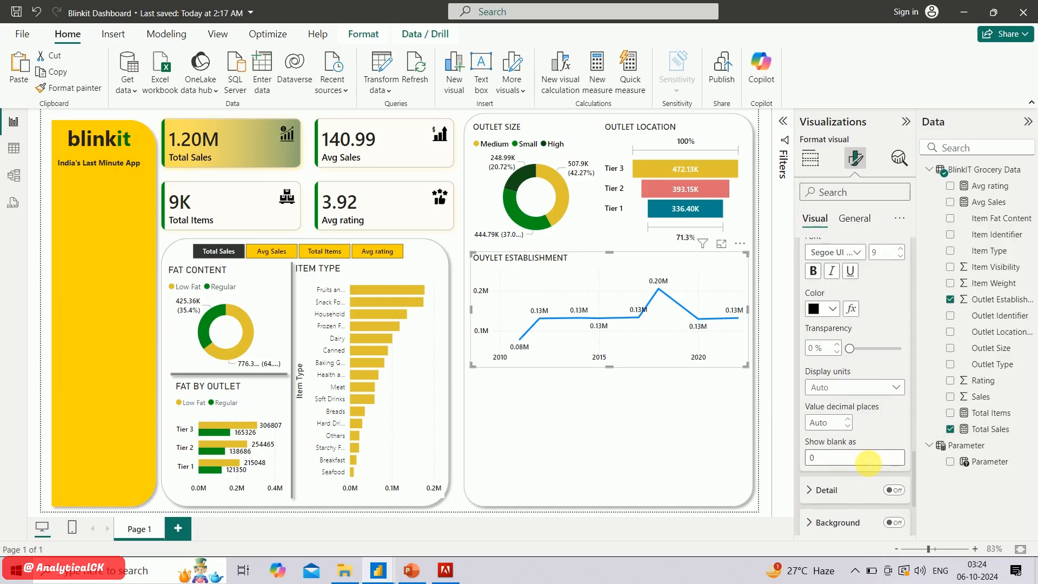
{"action": "scroll", "coordinate": [868, 464], "scroll_direction": "down", "scroll_amount": 2}
{"action": "left_click", "coordinate": [895, 418]}
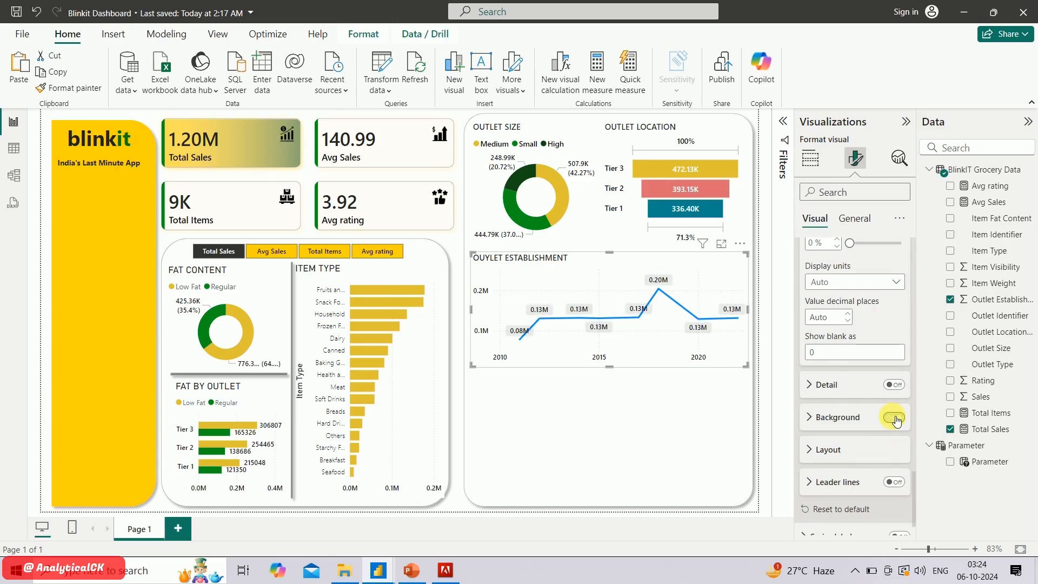
{"action": "left_click", "coordinate": [818, 420]}
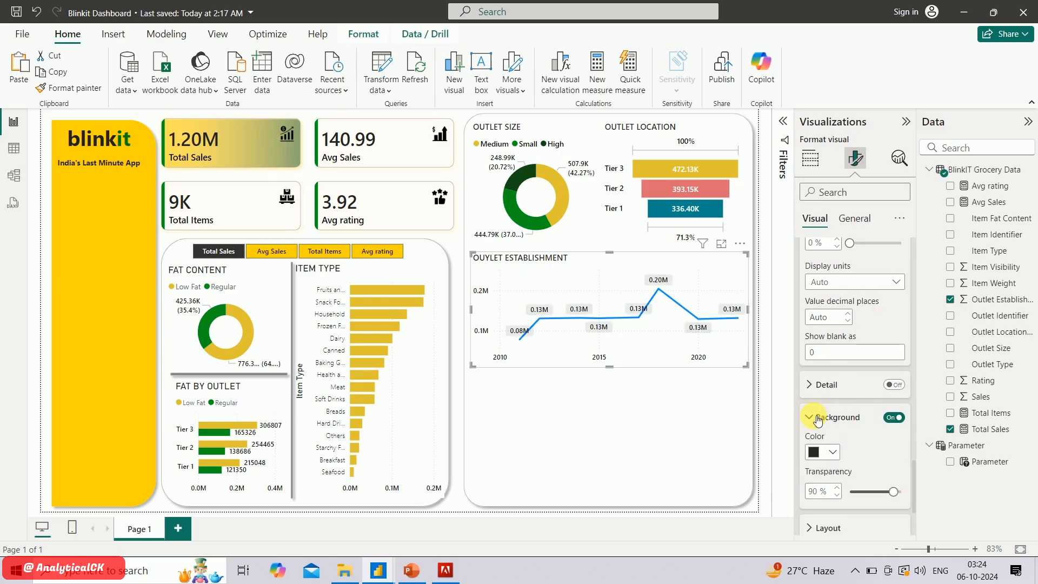
{"action": "left_click", "coordinate": [833, 452]}
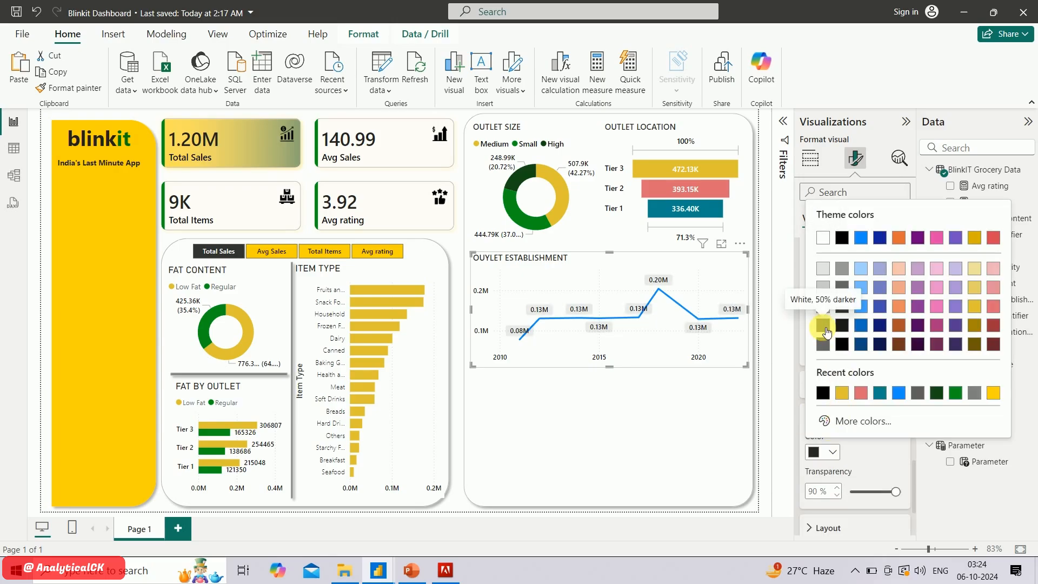
{"action": "left_click", "coordinate": [824, 331]}
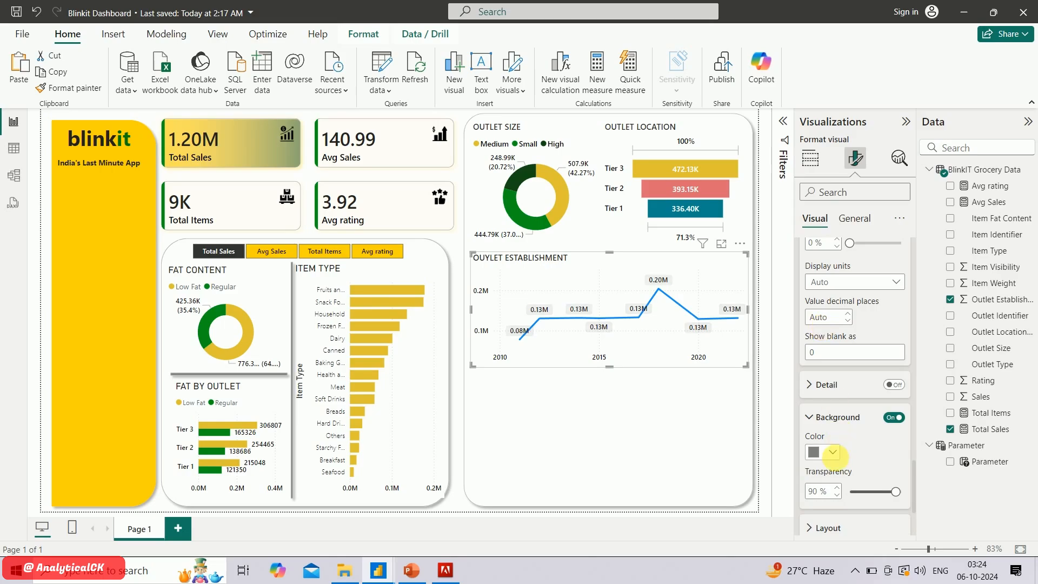
{"action": "left_click", "coordinate": [834, 452]}
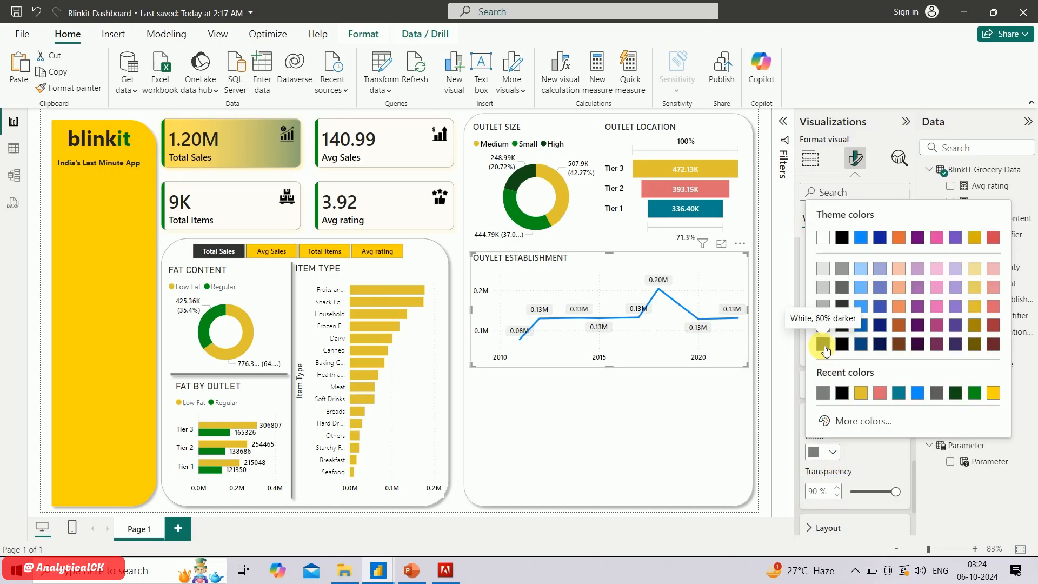
{"action": "left_click", "coordinate": [824, 350]}
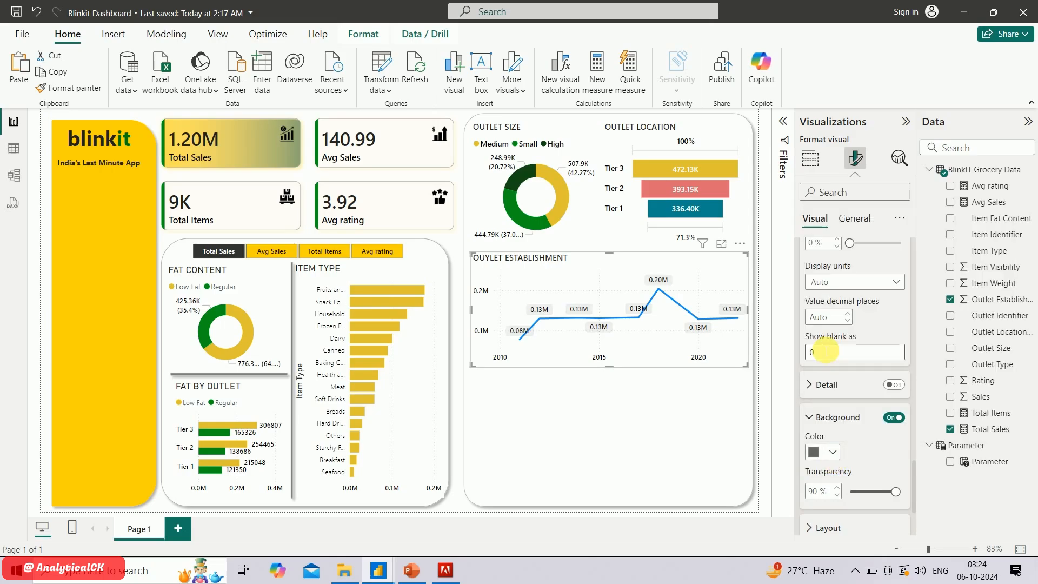
Set the transparency of the line chart's data label background to 46 % and review the label layout and leader line options
{"action": "left_click", "coordinate": [874, 492]}
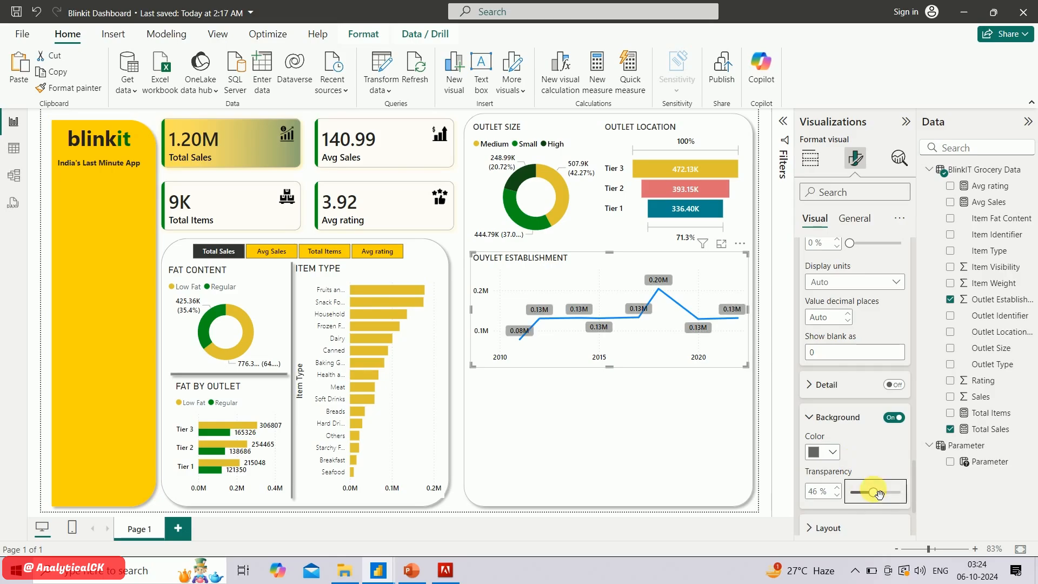
{"action": "scroll", "coordinate": [859, 430], "scroll_direction": "down", "scroll_amount": 2}
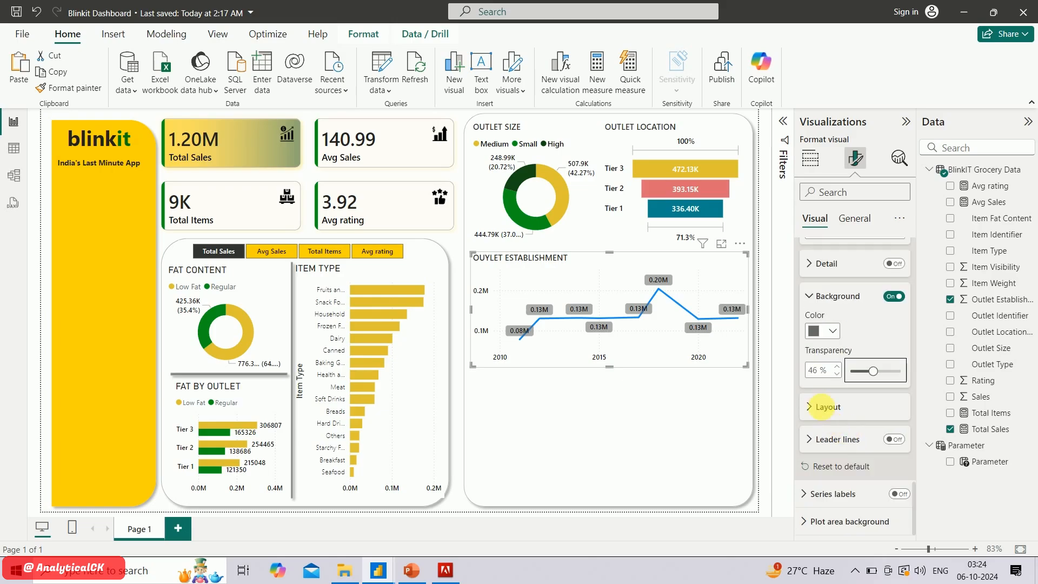
{"action": "left_click", "coordinate": [824, 406]}
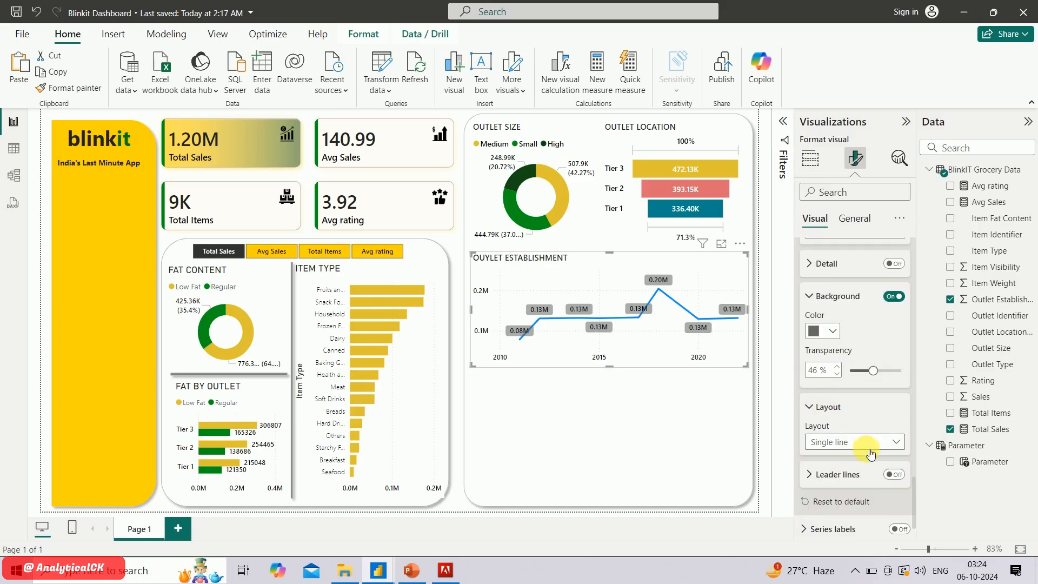
{"action": "left_click", "coordinate": [895, 475]}
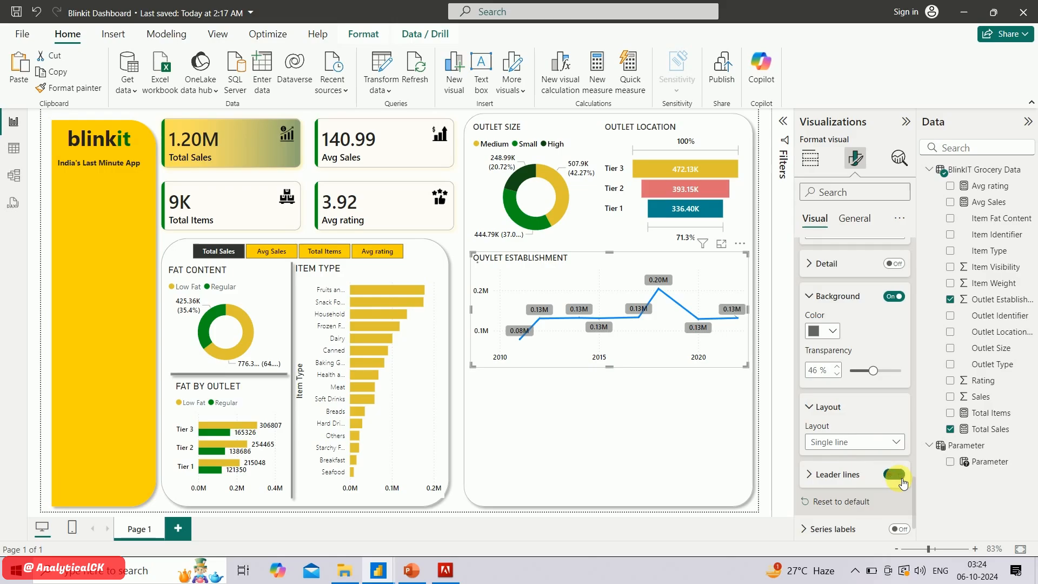
{"action": "scroll", "coordinate": [895, 476], "scroll_direction": "down", "scroll_amount": 1}
{"action": "scroll", "coordinate": [833, 433], "scroll_direction": "up", "scroll_amount": 3}
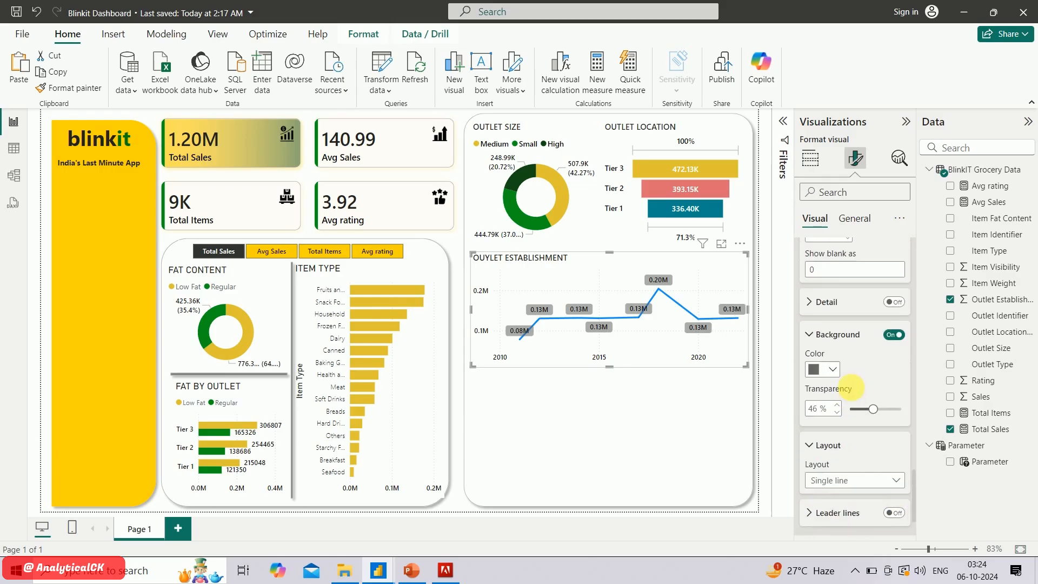
Turn on markers for the line chart and colour them black
{"action": "scroll", "coordinate": [833, 406], "scroll_direction": "up", "scroll_amount": 8}
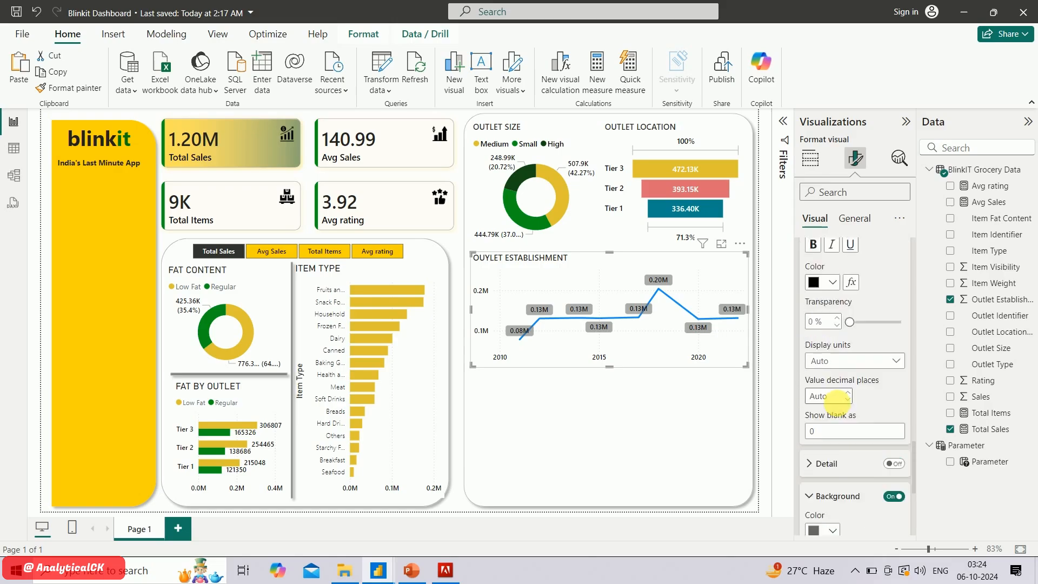
{"action": "scroll", "coordinate": [835, 405], "scroll_direction": "up", "scroll_amount": 10}
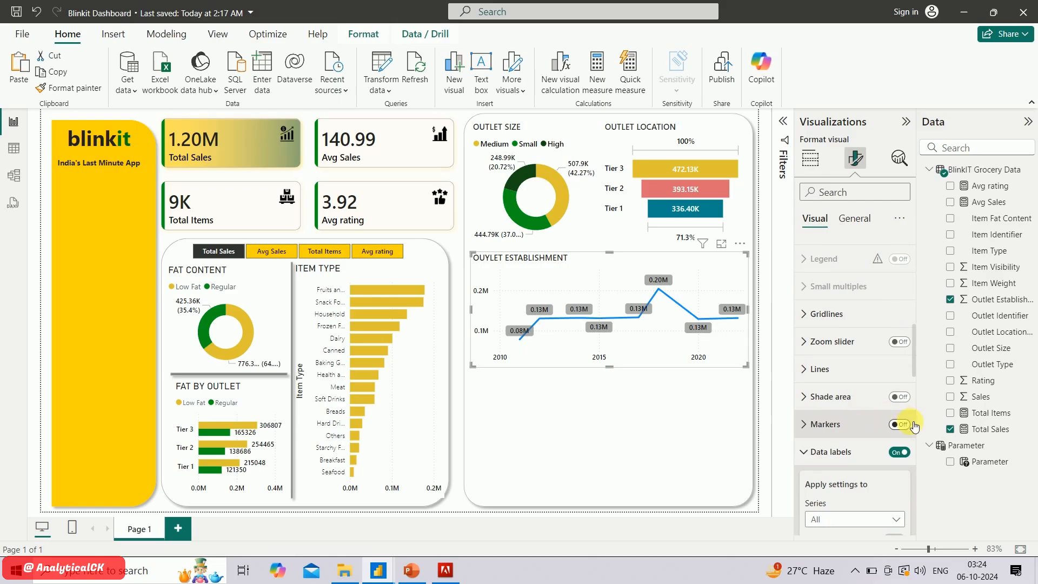
{"action": "left_click", "coordinate": [907, 424]}
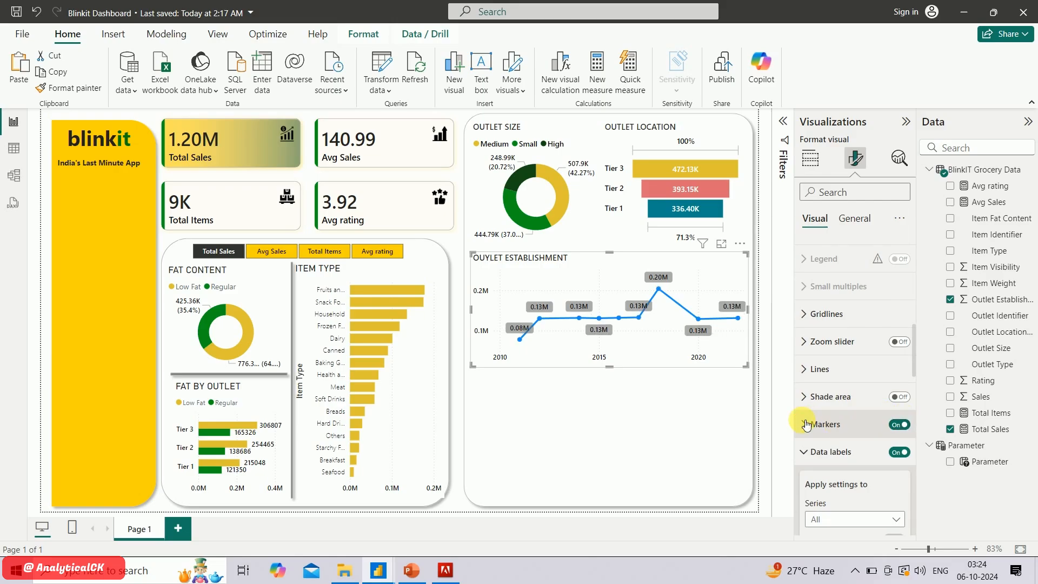
{"action": "left_click", "coordinate": [827, 425]}
{"action": "scroll", "coordinate": [836, 444], "scroll_direction": "down", "scroll_amount": 3}
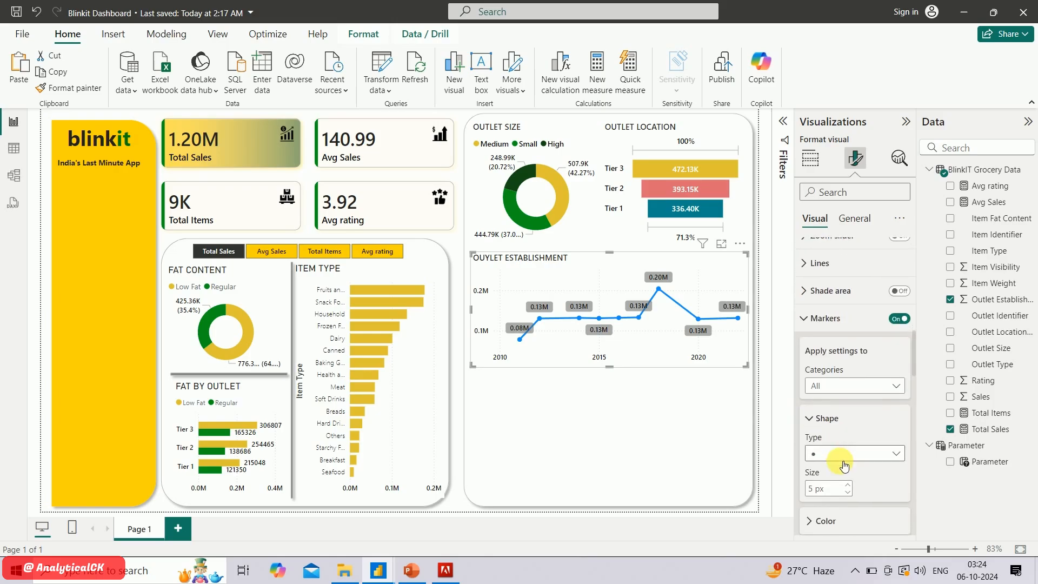
{"action": "scroll", "coordinate": [840, 459], "scroll_direction": "down", "scroll_amount": 2}
{"action": "left_click", "coordinate": [822, 473]}
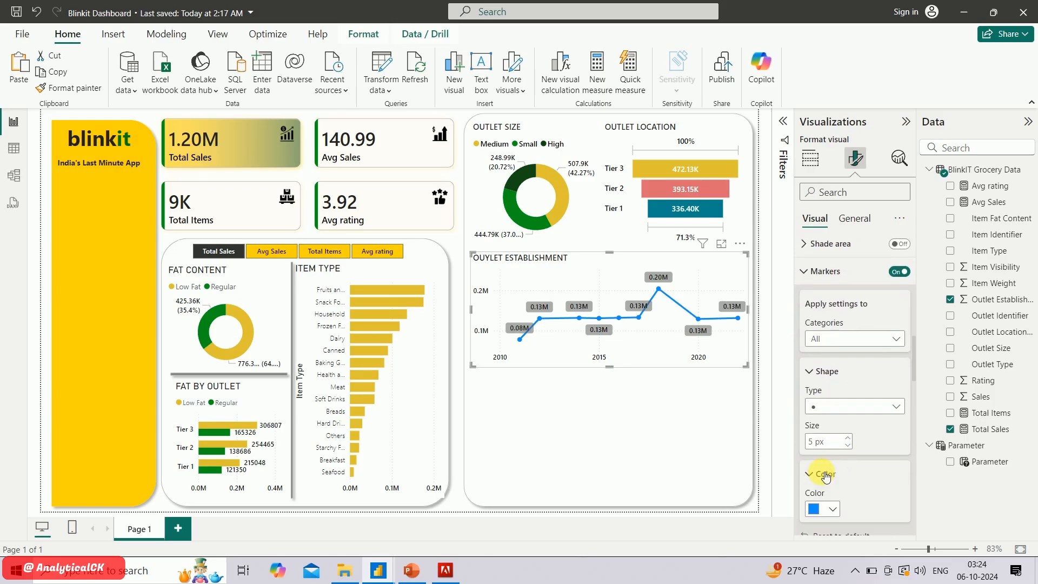
{"action": "left_click", "coordinate": [830, 511]}
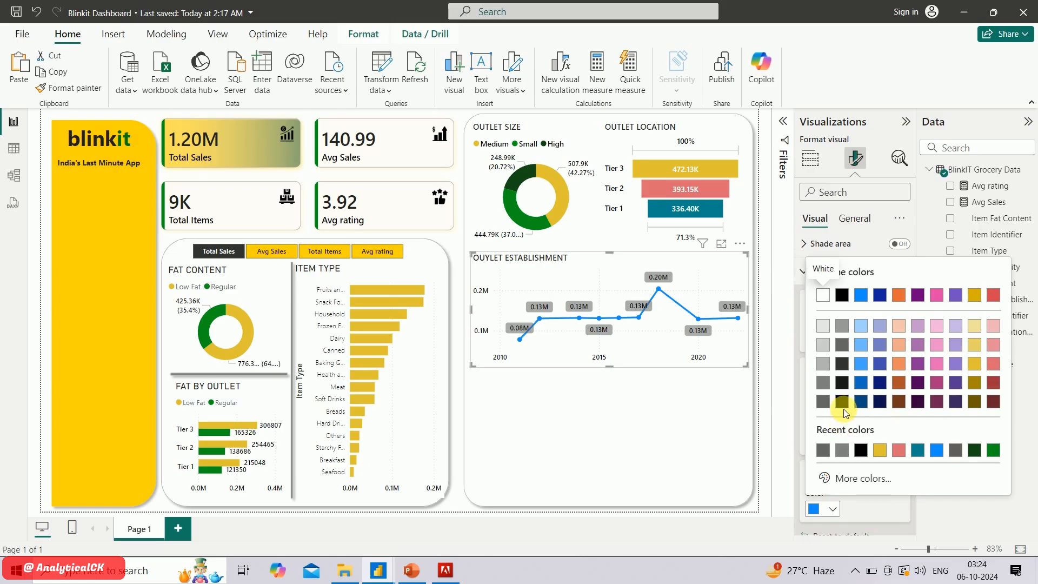
{"action": "left_click", "coordinate": [846, 403]}
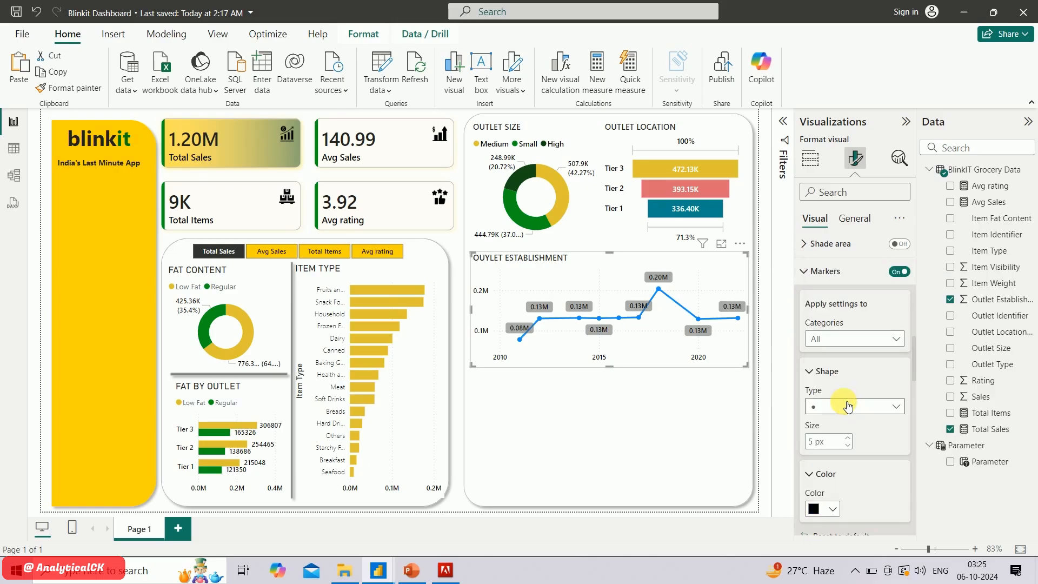
Set the outlet establishment chart's line colour to black
{"action": "scroll", "coordinate": [848, 405], "scroll_direction": "up", "scroll_amount": 10}
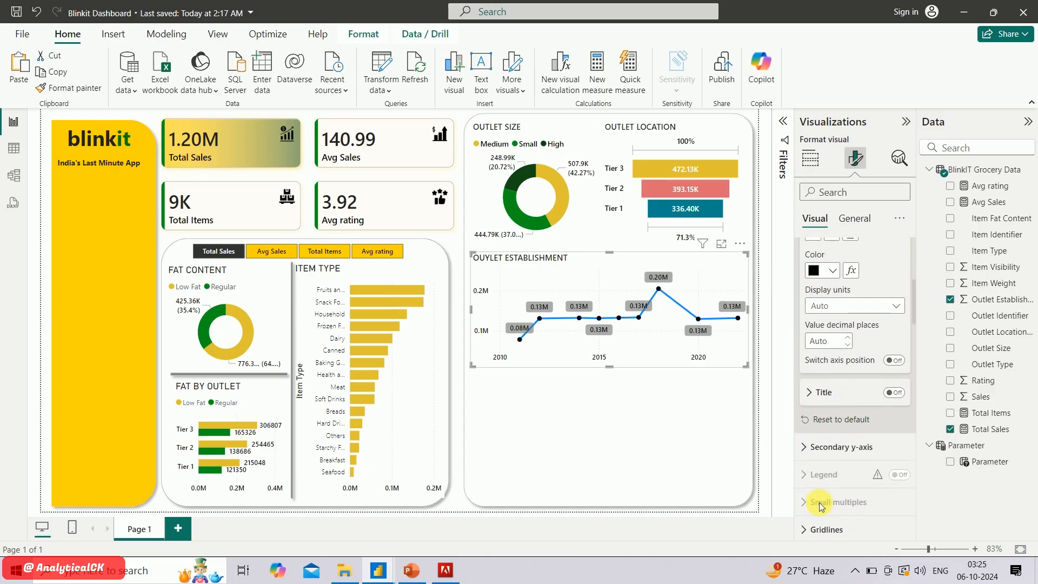
{"action": "left_click", "coordinate": [855, 493]}
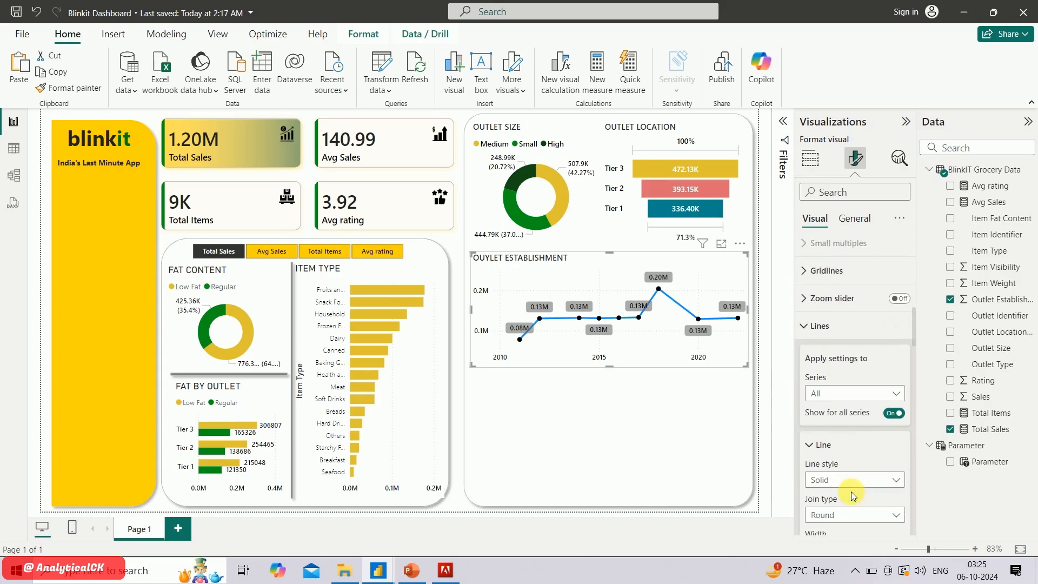
{"action": "scroll", "coordinate": [852, 464], "scroll_direction": "down", "scroll_amount": 2}
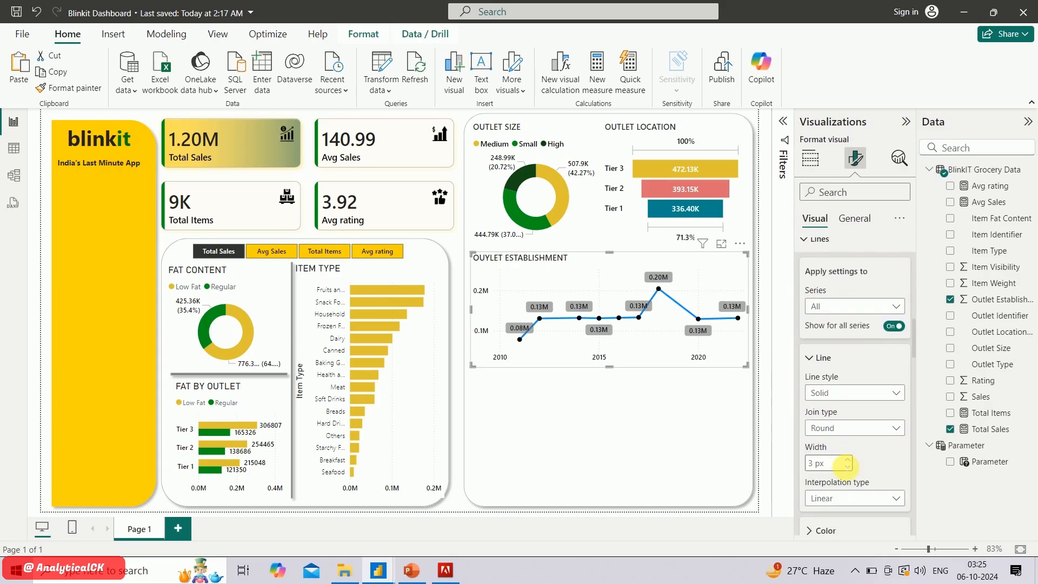
{"action": "scroll", "coordinate": [843, 464], "scroll_direction": "down", "scroll_amount": 2}
{"action": "left_click", "coordinate": [819, 466]}
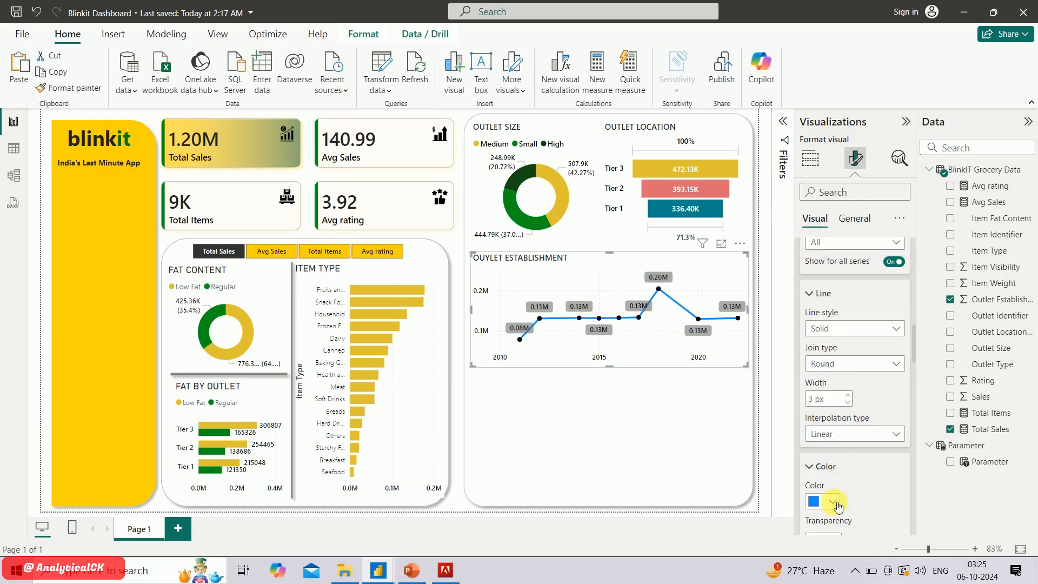
{"action": "left_click", "coordinate": [833, 502]}
{"action": "left_click", "coordinate": [837, 449]}
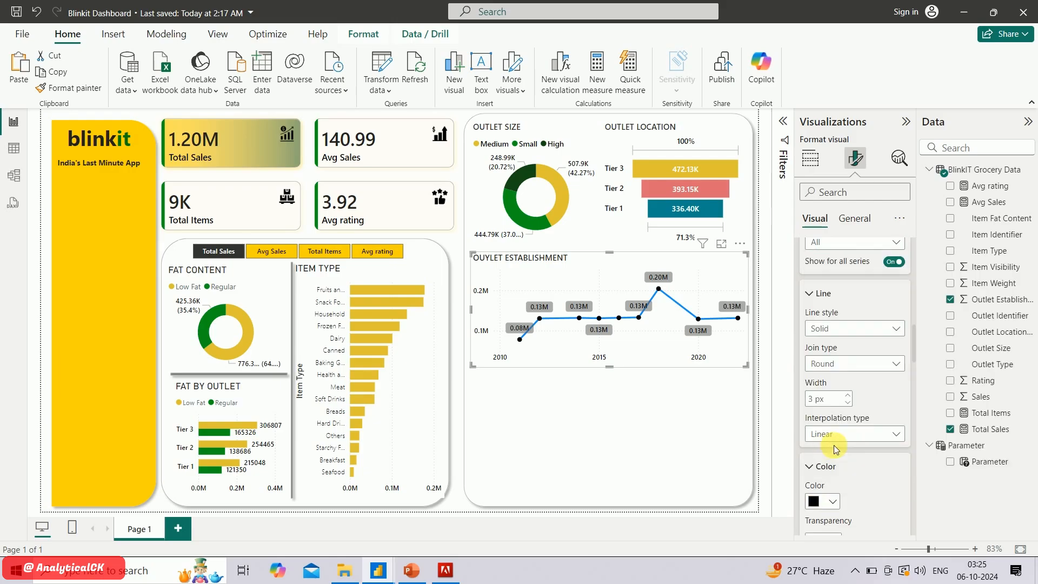
Collapse the line, marker and data label settings, and turn on the line chart's shade area
{"action": "scroll", "coordinate": [856, 447], "scroll_direction": "up", "scroll_amount": 5}
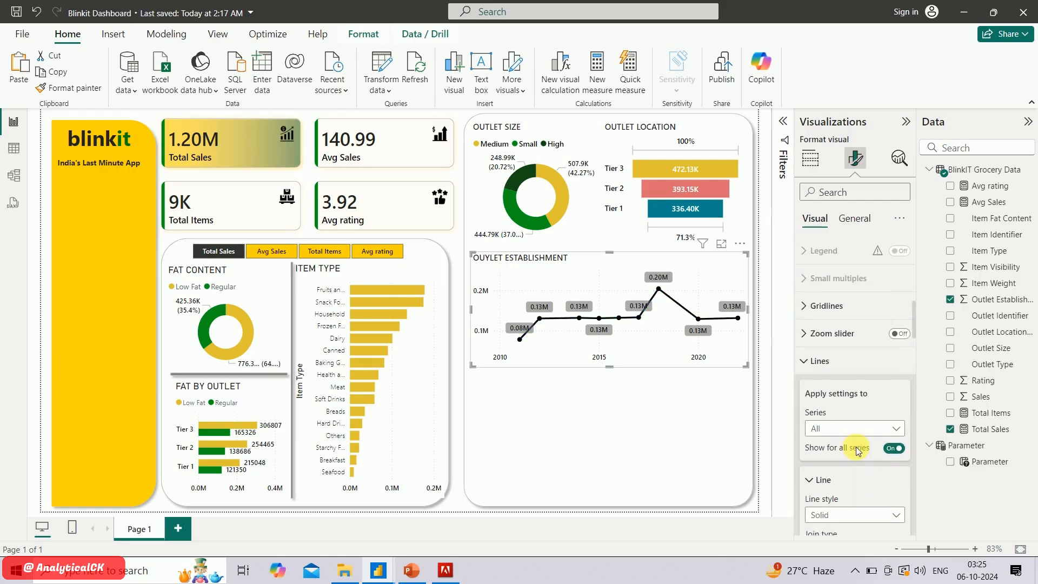
{"action": "scroll", "coordinate": [856, 446], "scroll_direction": "up", "scroll_amount": 4}
{"action": "scroll", "coordinate": [832, 426], "scroll_direction": "down", "scroll_amount": 3}
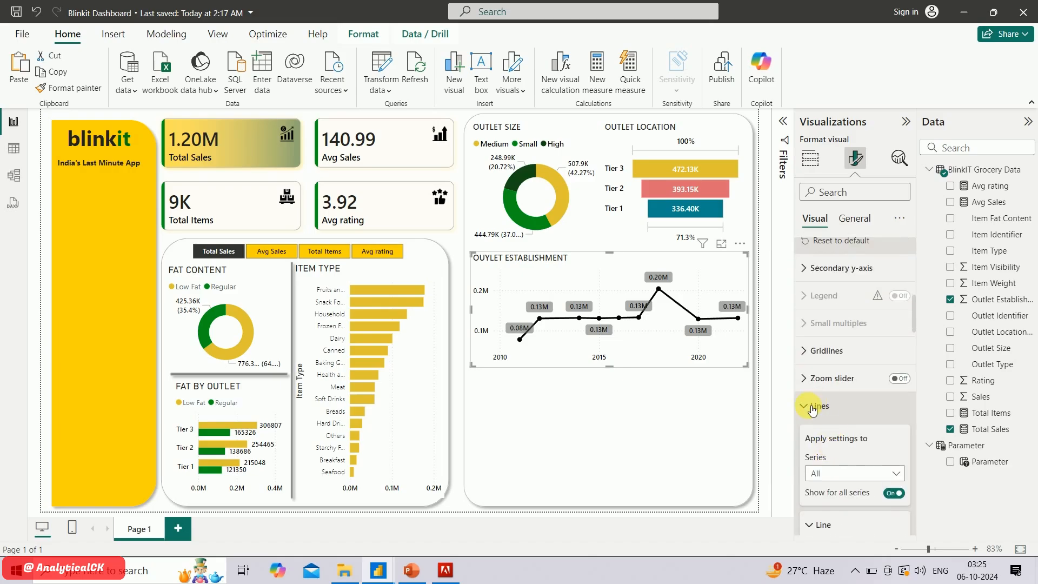
{"action": "left_click", "coordinate": [812, 409]}
{"action": "left_click", "coordinate": [814, 460]}
{"action": "scroll", "coordinate": [835, 477], "scroll_direction": "down", "scroll_amount": 2}
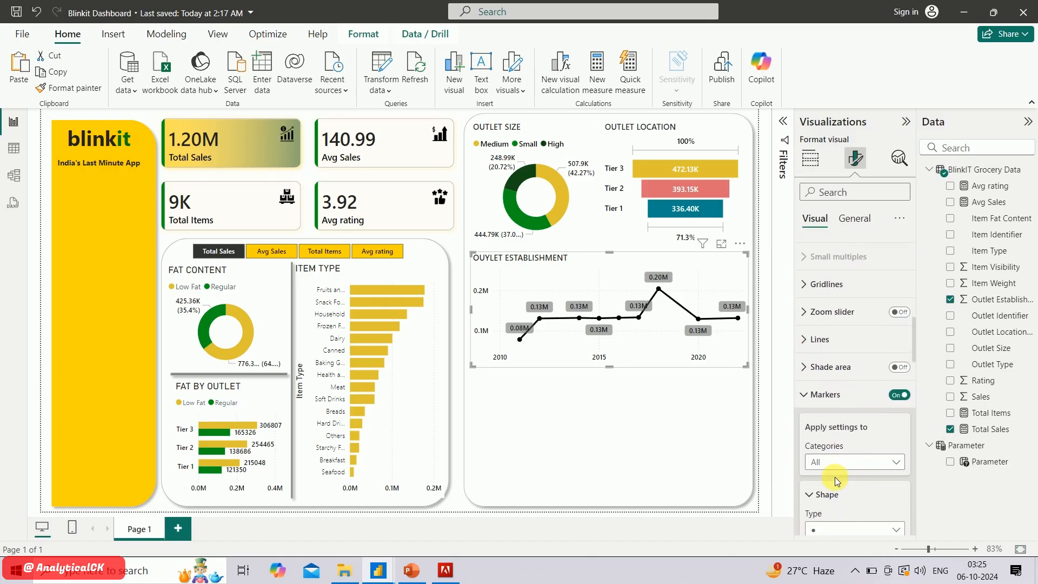
{"action": "left_click", "coordinate": [814, 406]}
{"action": "left_click", "coordinate": [819, 422]}
{"action": "left_click", "coordinate": [819, 432]}
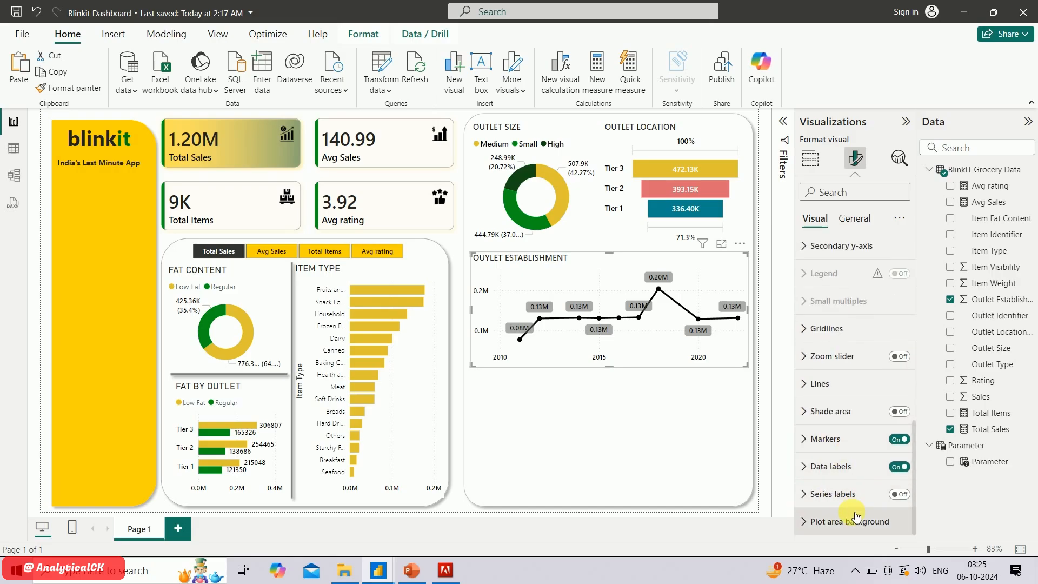
{"action": "left_click", "coordinate": [908, 415]}
{"action": "left_click", "coordinate": [819, 411]}
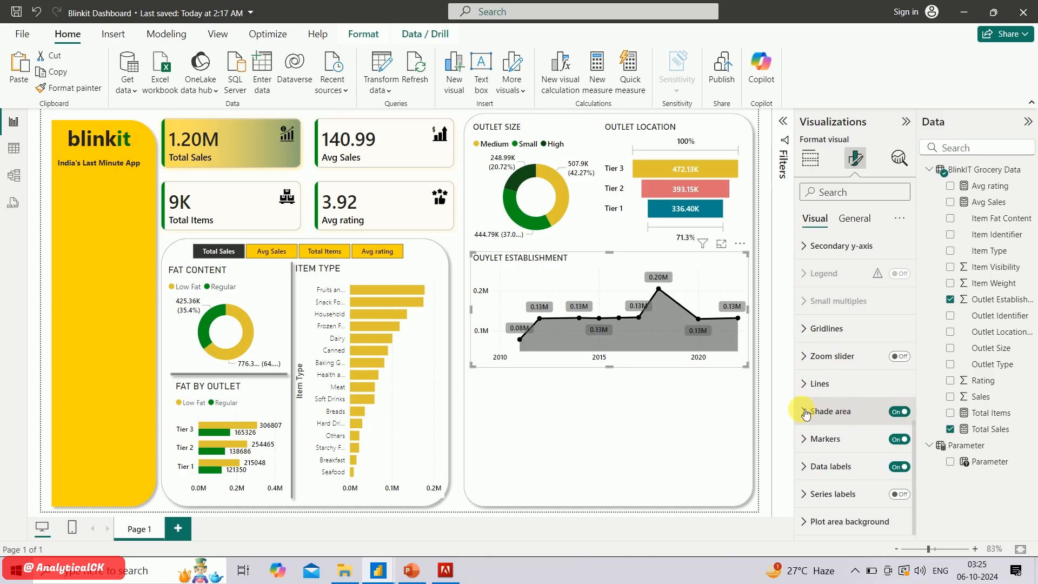
For all series, set the shade area's transparency to 44 % and turn off matching the line colour
{"action": "scroll", "coordinate": [835, 476], "scroll_direction": "down", "scroll_amount": 3}
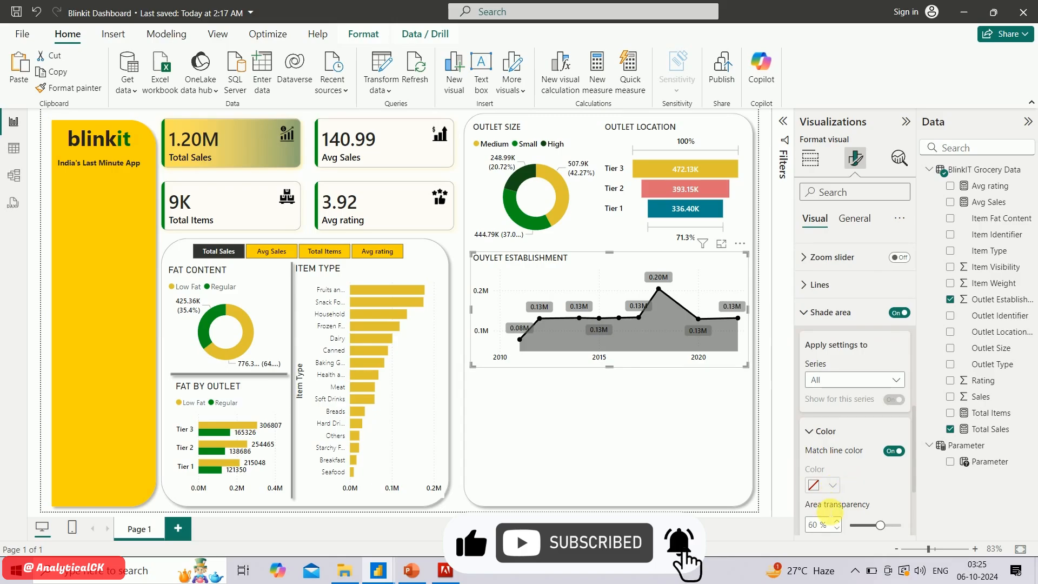
{"action": "scroll", "coordinate": [860, 364], "scroll_direction": "down", "scroll_amount": 1}
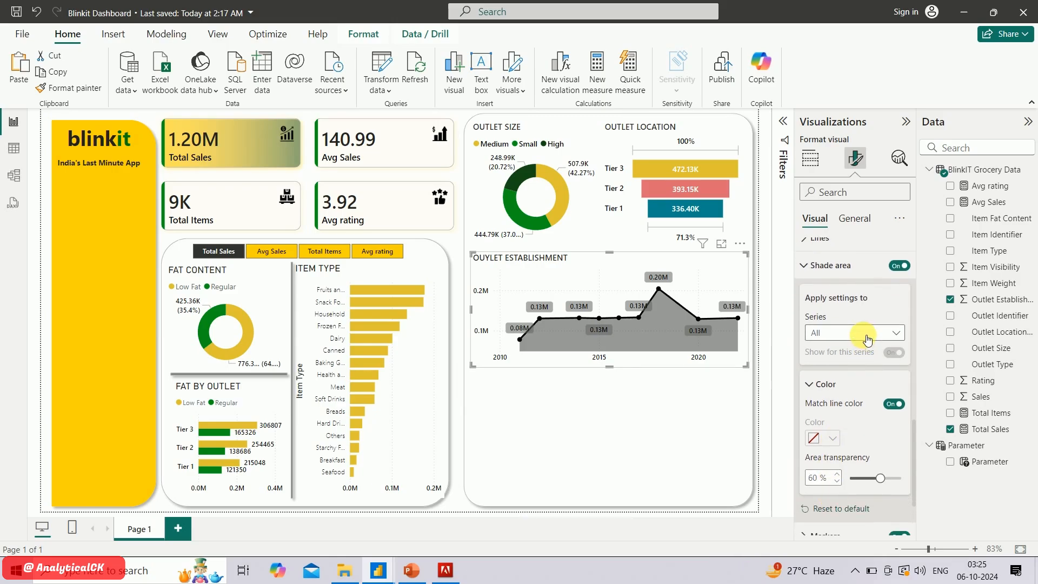
{"action": "left_click", "coordinate": [867, 339]}
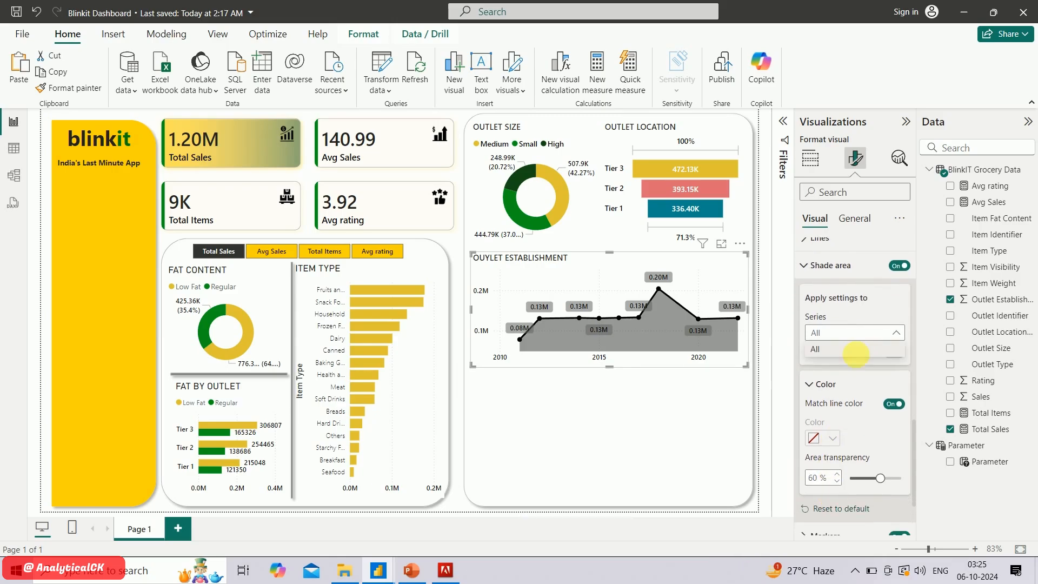
{"action": "left_click", "coordinate": [861, 349]}
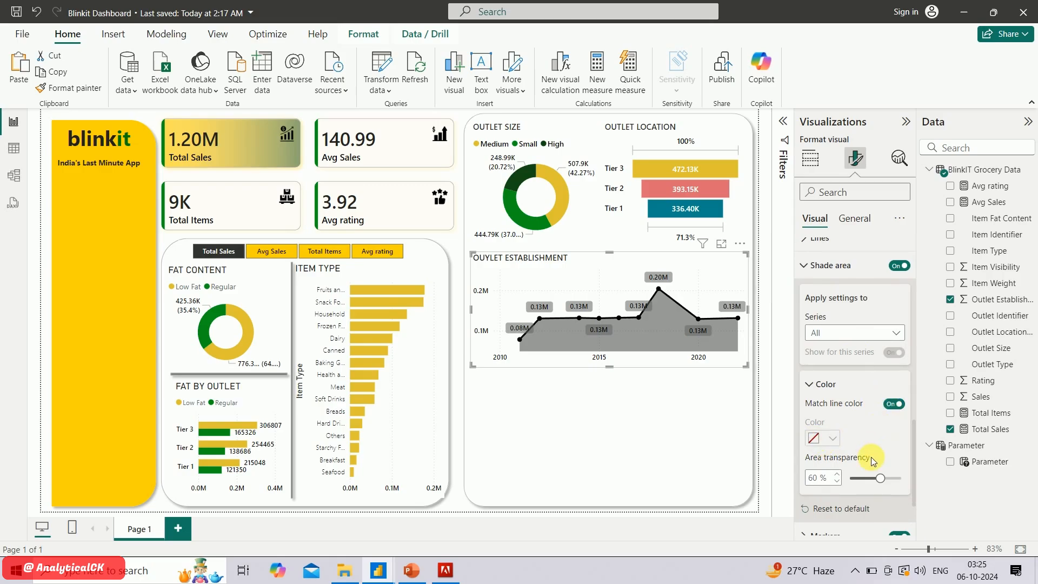
{"action": "scroll", "coordinate": [876, 462], "scroll_direction": "down", "scroll_amount": 2}
{"action": "scroll", "coordinate": [866, 423], "scroll_direction": "up", "scroll_amount": 1}
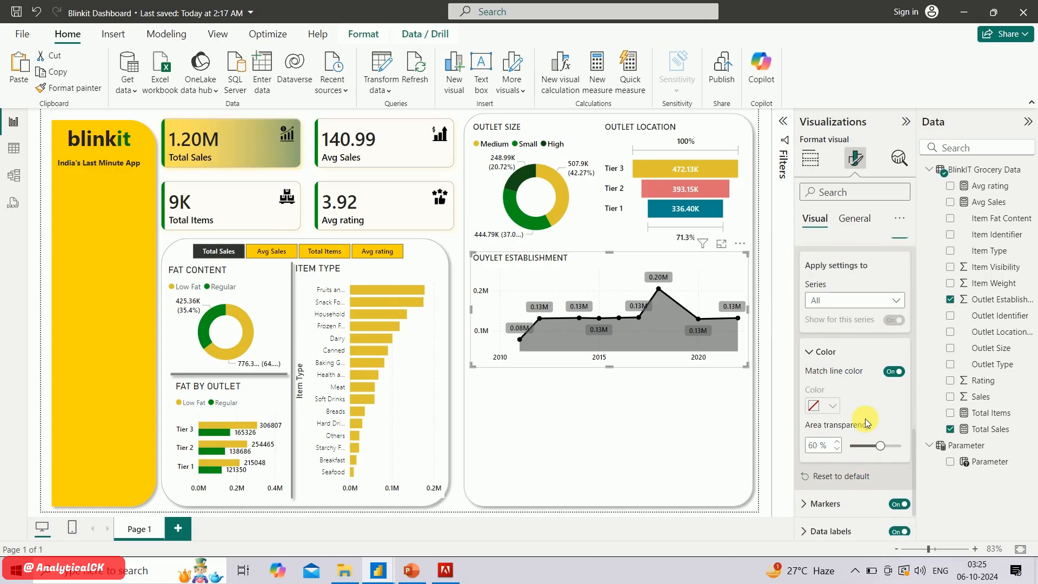
{"action": "left_click", "coordinate": [872, 426]}
{"action": "left_click", "coordinate": [895, 353]}
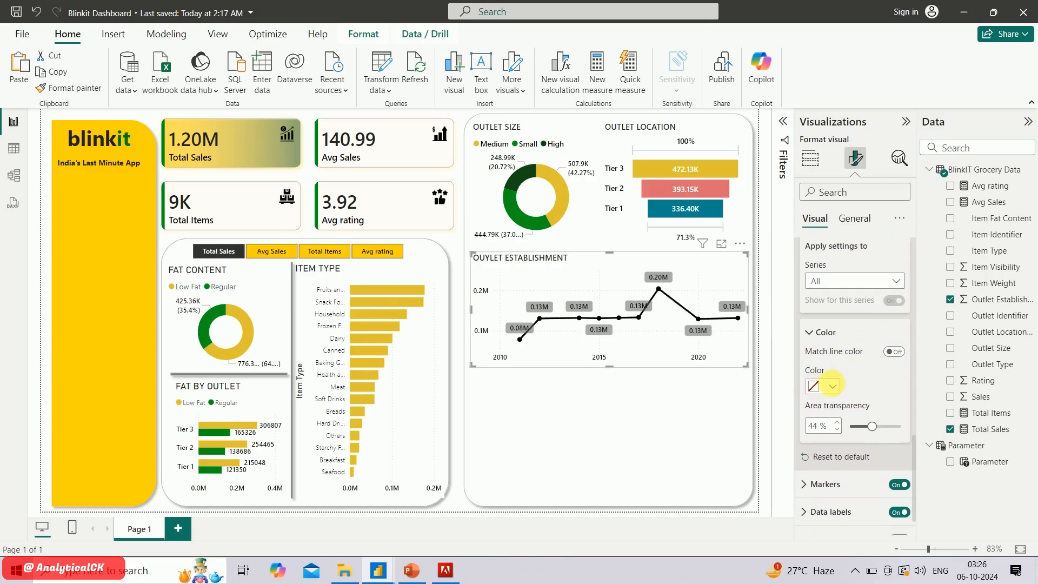
Give the line chart's shade area the custom olive-yellow colour #939600
{"action": "left_click", "coordinate": [831, 386]}
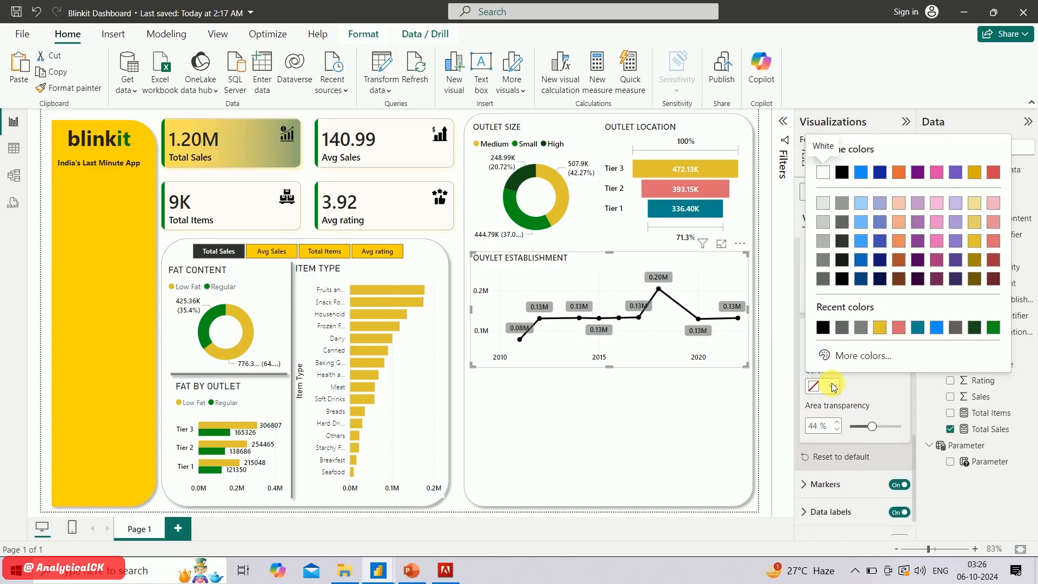
{"action": "left_click", "coordinate": [857, 357]}
{"action": "left_click", "coordinate": [851, 314]}
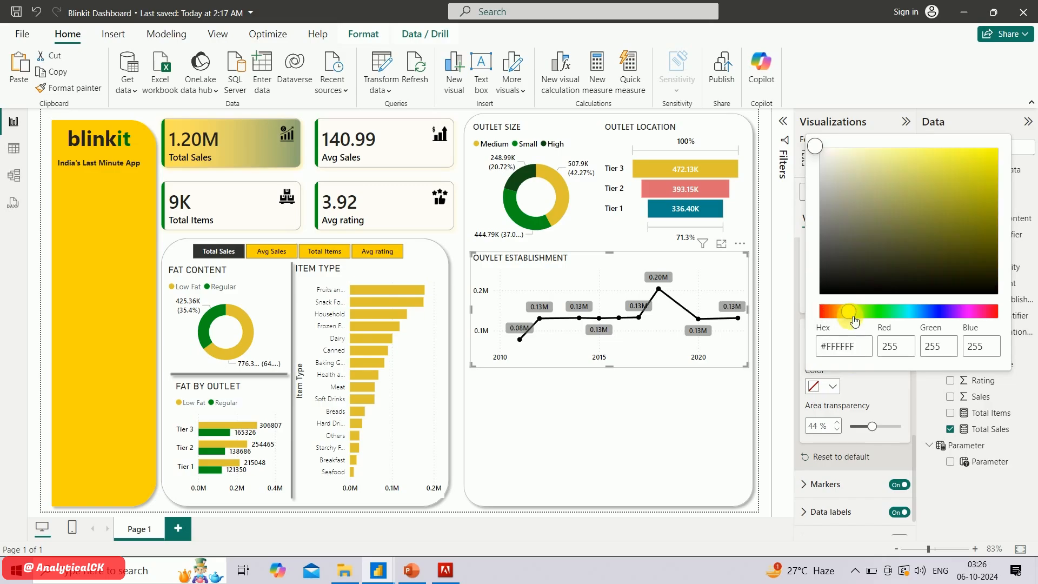
{"action": "left_click_drag", "start_coordinate": [969, 215], "coordinate": [1003, 213]}
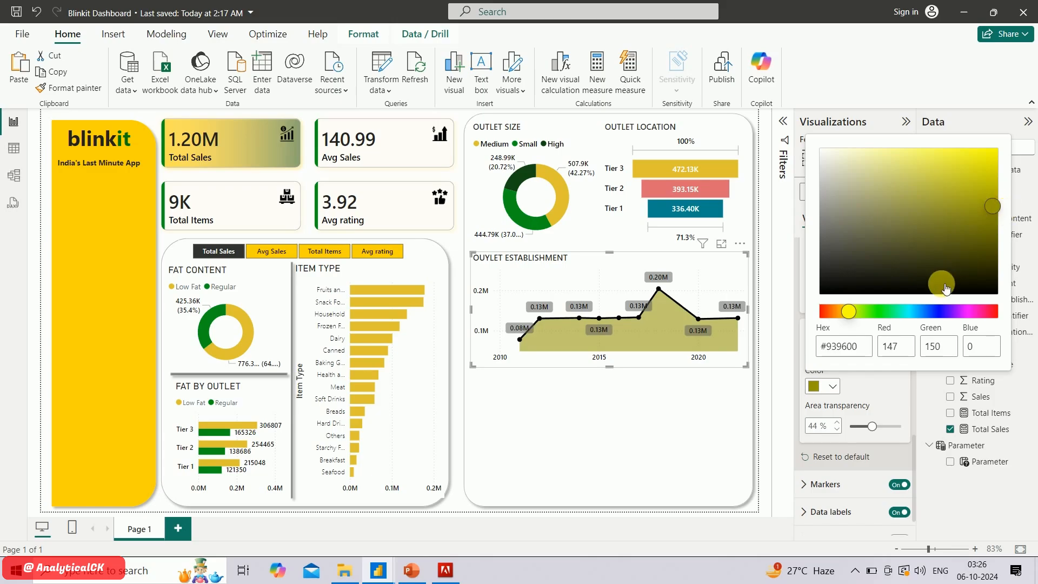
{"action": "left_click", "coordinate": [775, 294]}
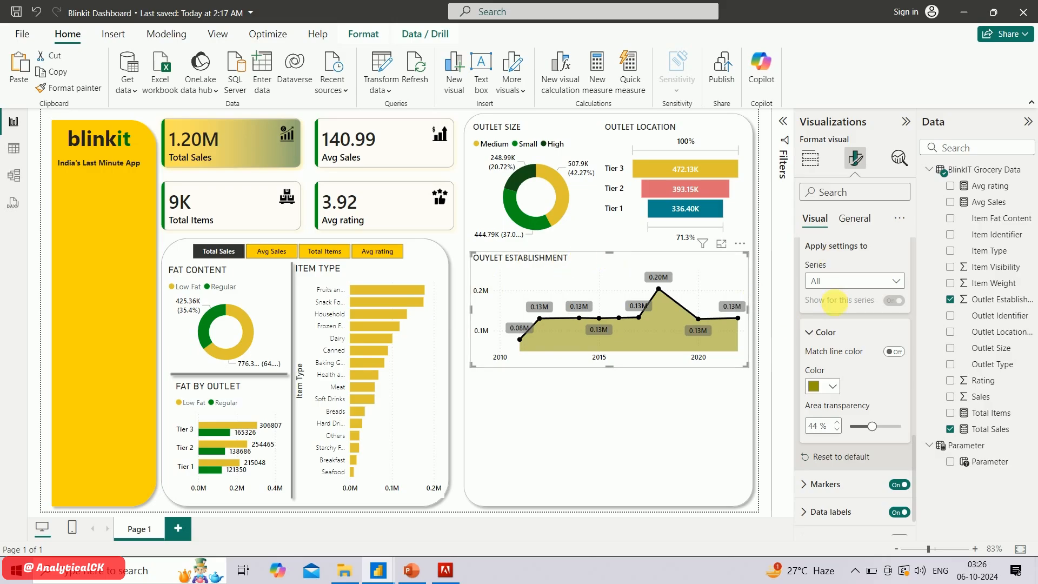
Set the display units of the line chart's y-axis values to None
{"action": "scroll", "coordinate": [837, 306], "scroll_direction": "up", "scroll_amount": 1}
{"action": "scroll", "coordinate": [838, 307], "scroll_direction": "up", "scroll_amount": 10}
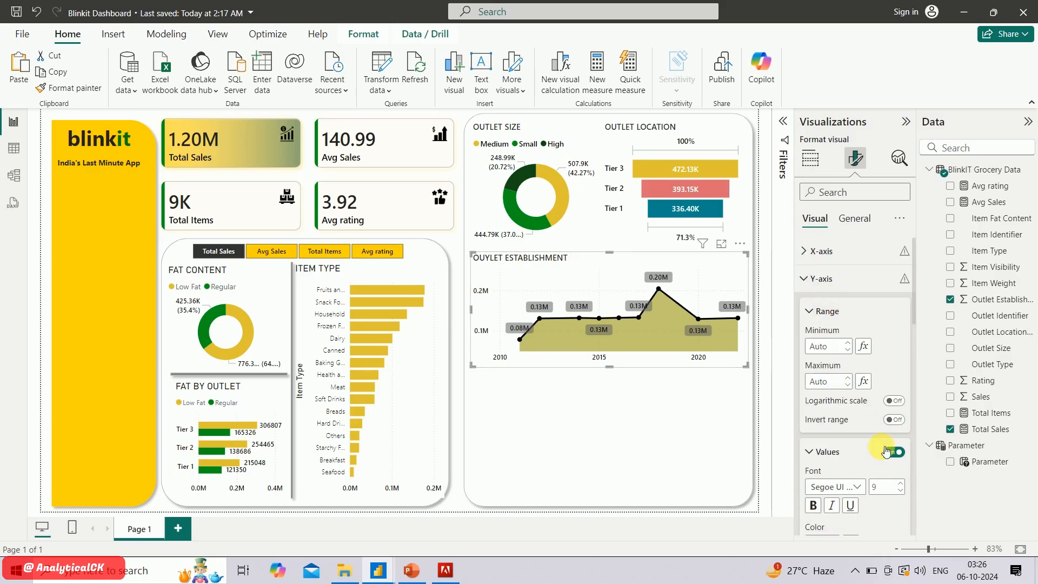
{"action": "scroll", "coordinate": [882, 446], "scroll_direction": "down", "scroll_amount": 5}
{"action": "scroll", "coordinate": [882, 446], "scroll_direction": "down", "scroll_amount": 3}
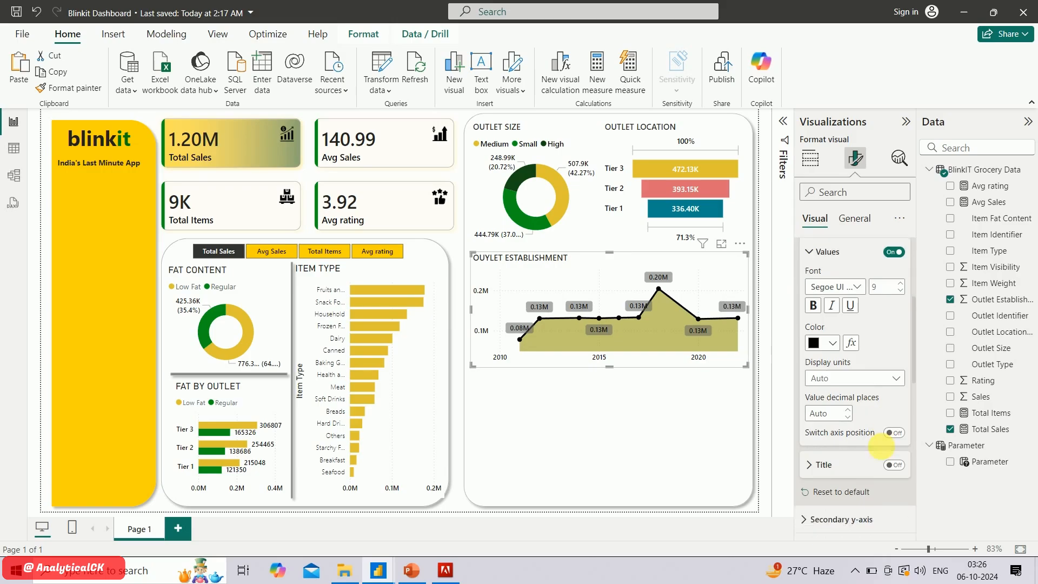
{"action": "left_click", "coordinate": [866, 307]}
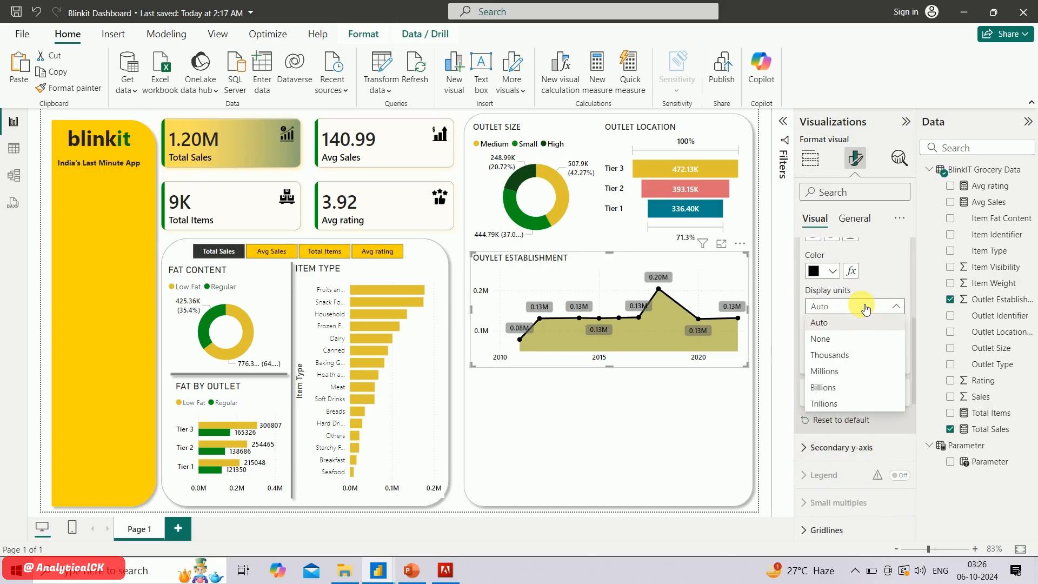
{"action": "left_click", "coordinate": [852, 341]}
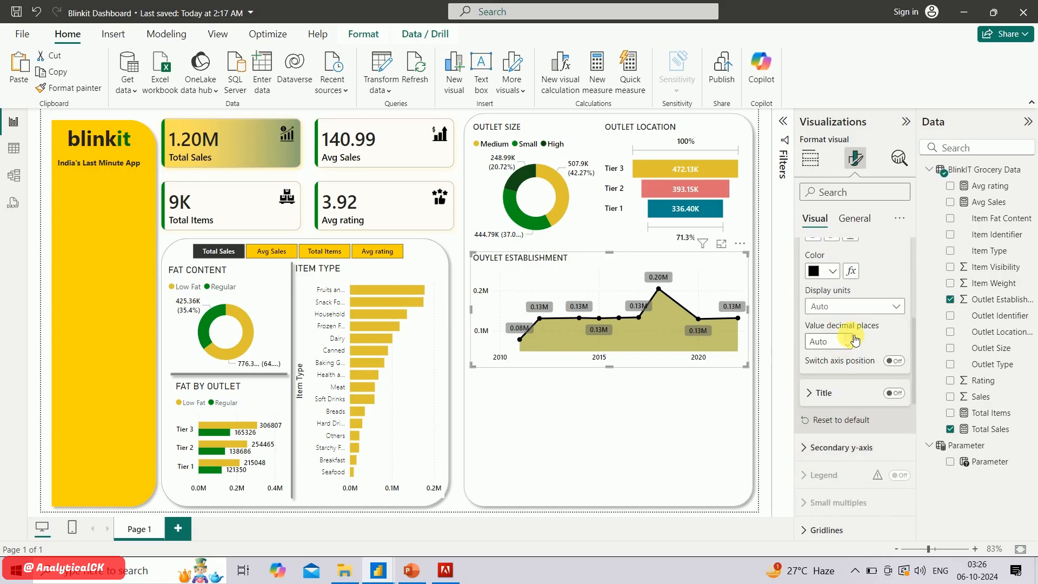
Set the line chart's y-axis display units to Thousands with 0 decimal places
{"action": "left_click", "coordinate": [864, 306]}
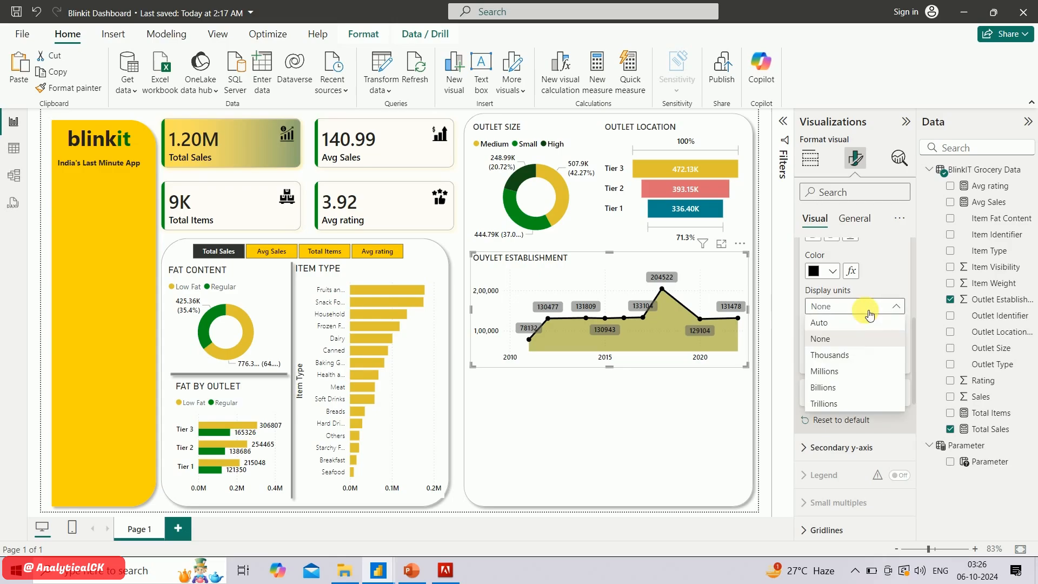
{"action": "left_click", "coordinate": [856, 343]}
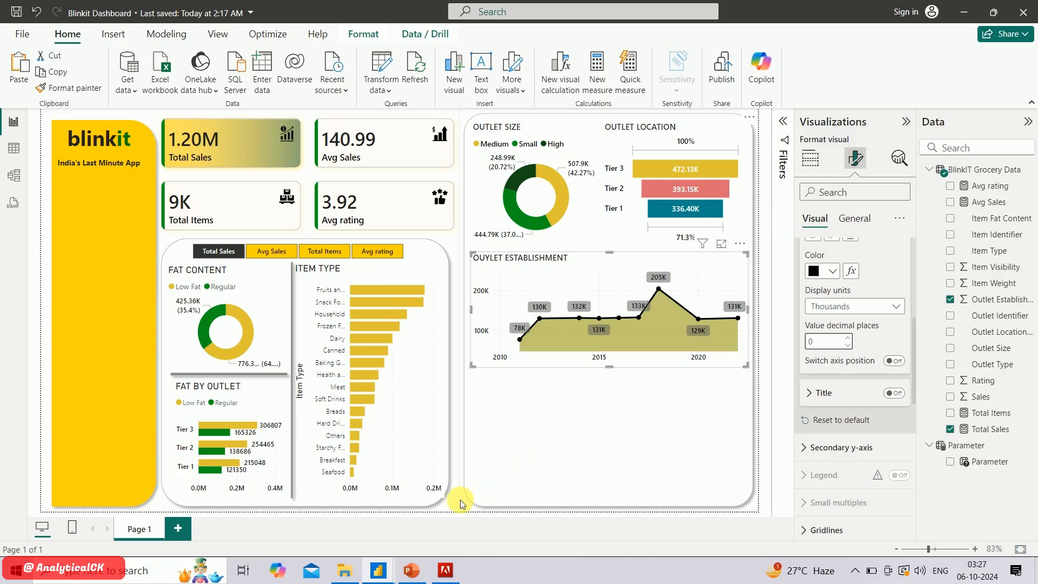
{"action": "left_click", "coordinate": [412, 570]}
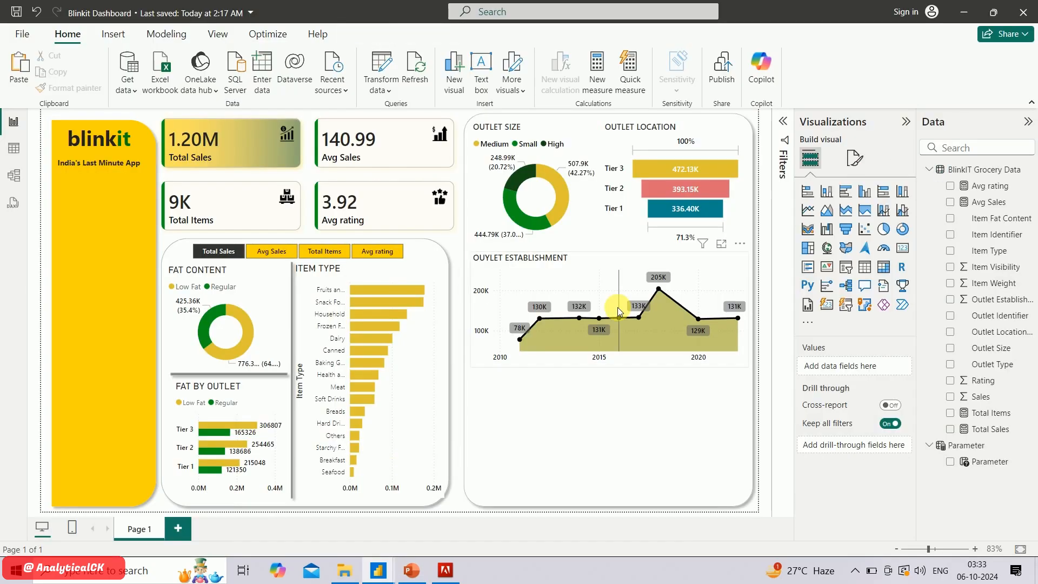
Add a matrix visual and fit it into the empty space below the outlet establishment line chart
{"action": "mouse_move", "coordinate": [618, 308]}
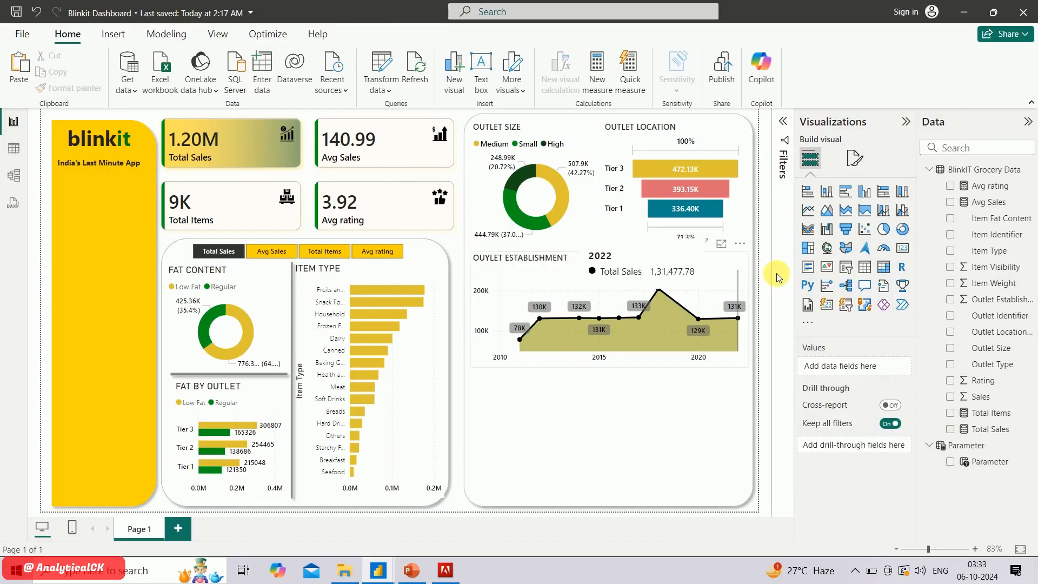
{"action": "left_click", "coordinate": [886, 274]}
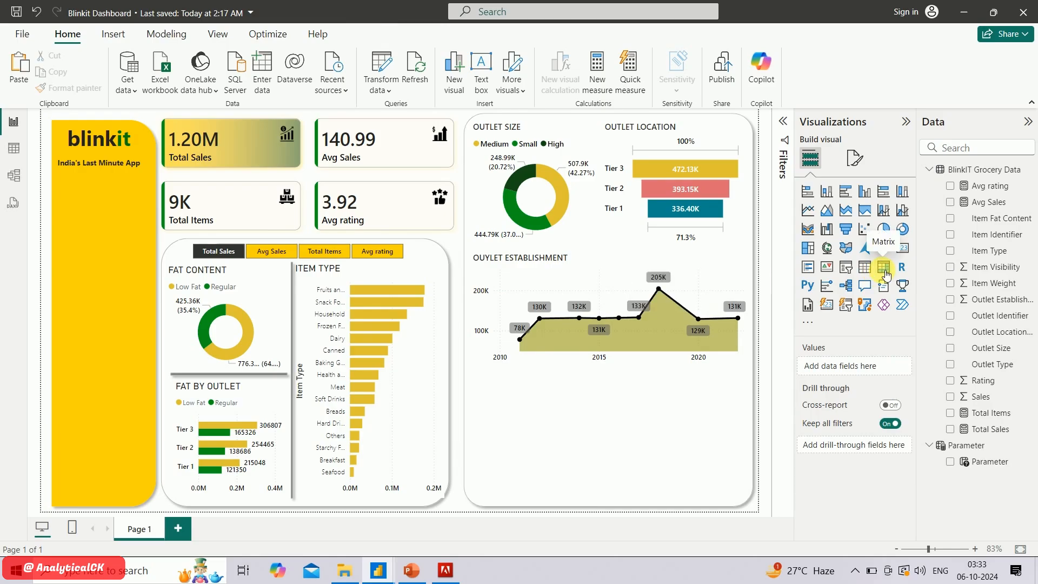
{"action": "left_click_drag", "start_coordinate": [234, 231], "coordinate": [618, 404]}
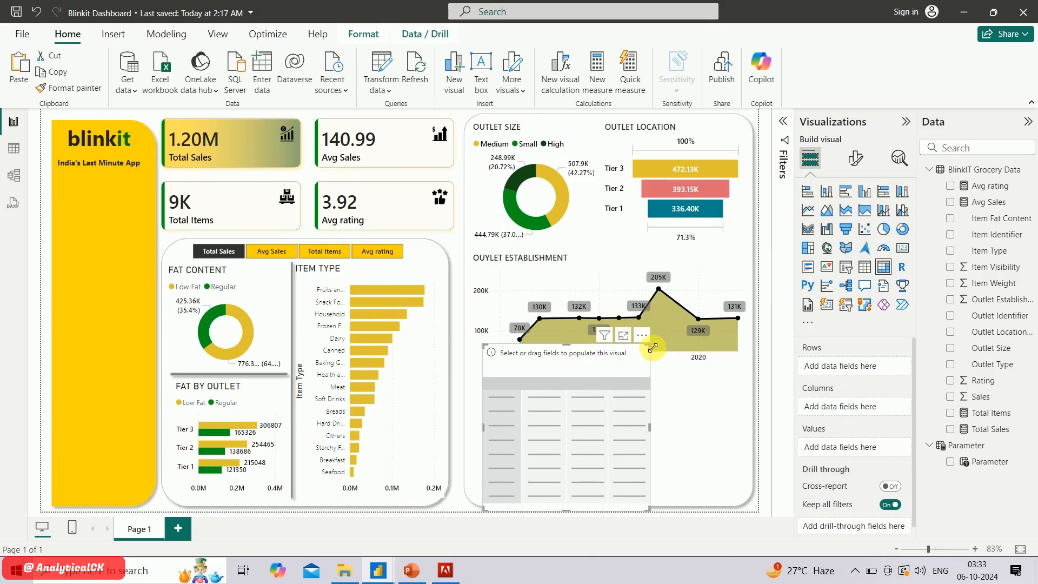
{"action": "left_click_drag", "start_coordinate": [652, 348], "coordinate": [749, 377]}
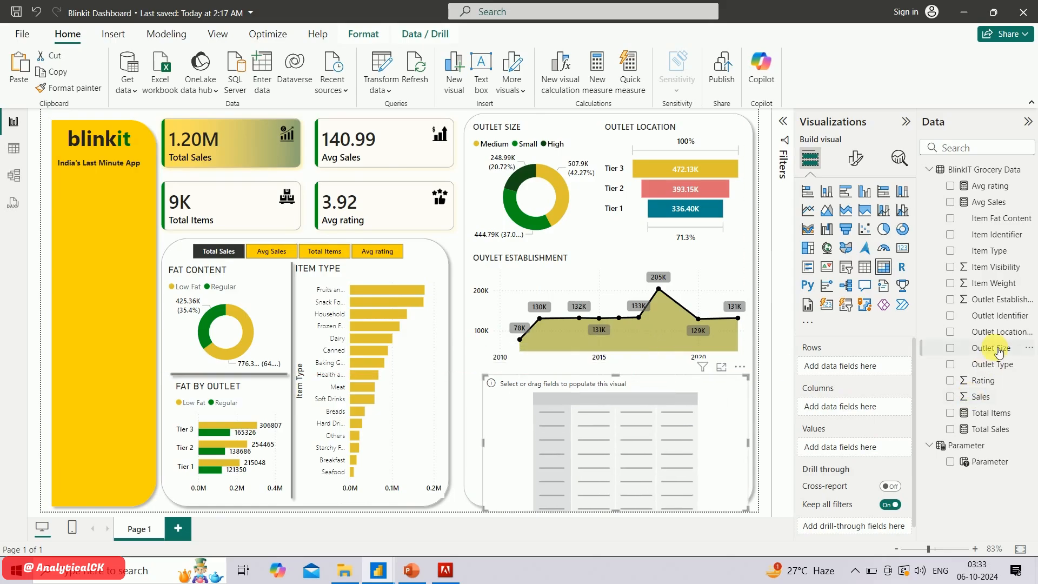
Fill the matrix with Outlet Type as rows and Total Sales, Total Items, Avg Sales and Avg rating as values
{"action": "left_click", "coordinate": [952, 366]}
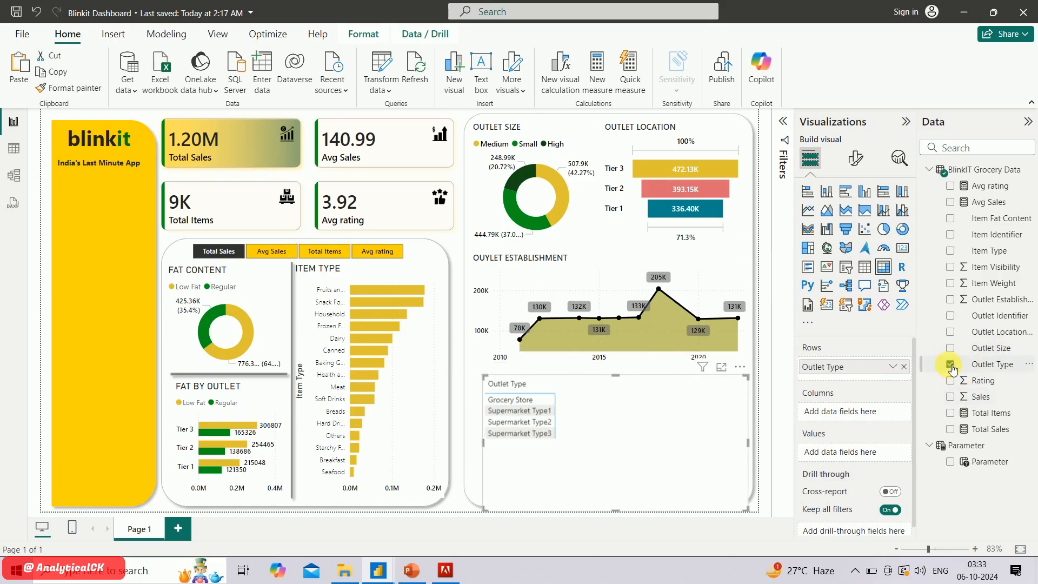
{"action": "left_click", "coordinate": [956, 431]}
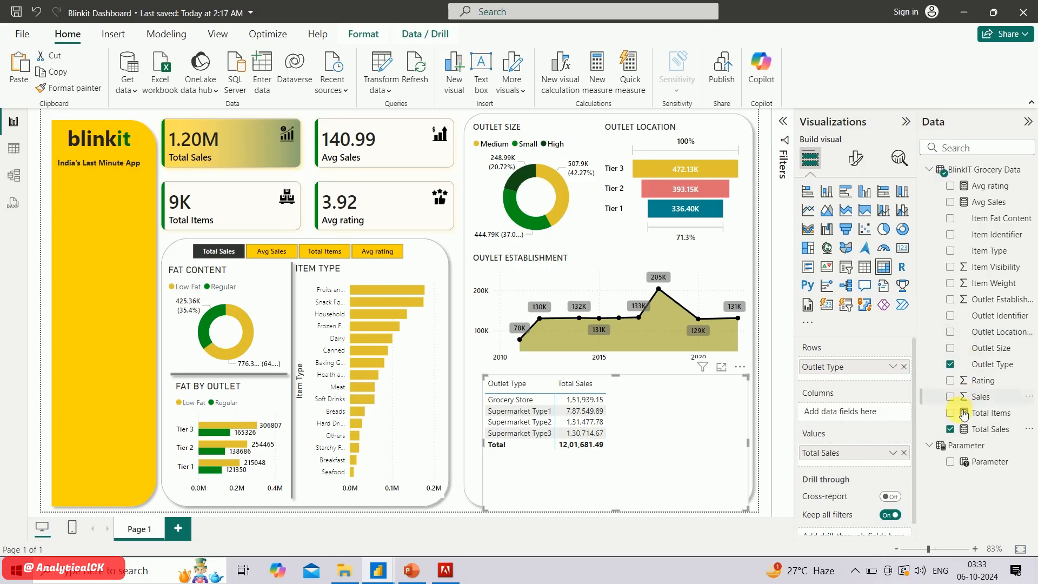
{"action": "left_click", "coordinate": [964, 414]}
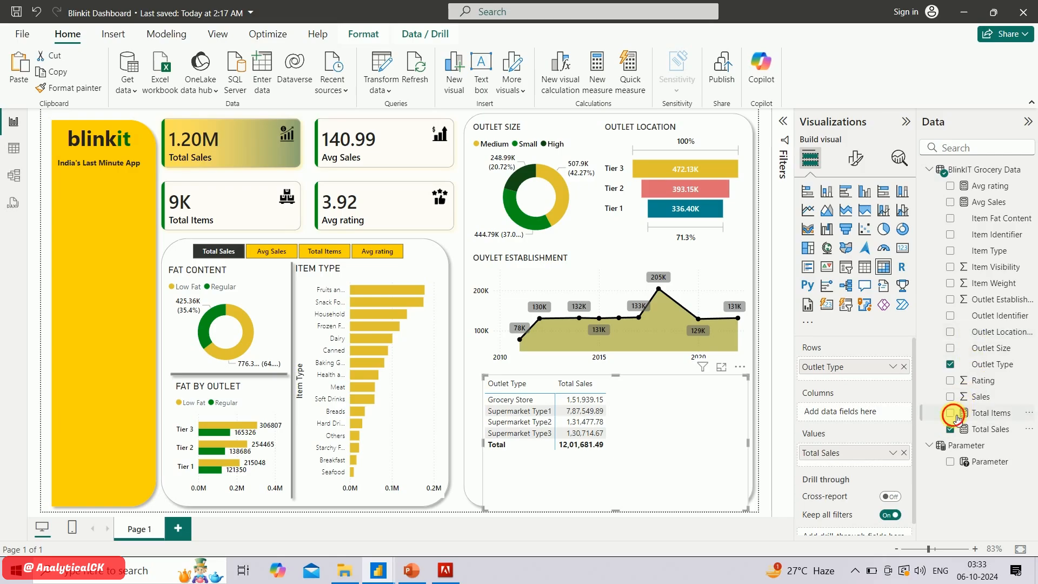
{"action": "left_click", "coordinate": [951, 204]}
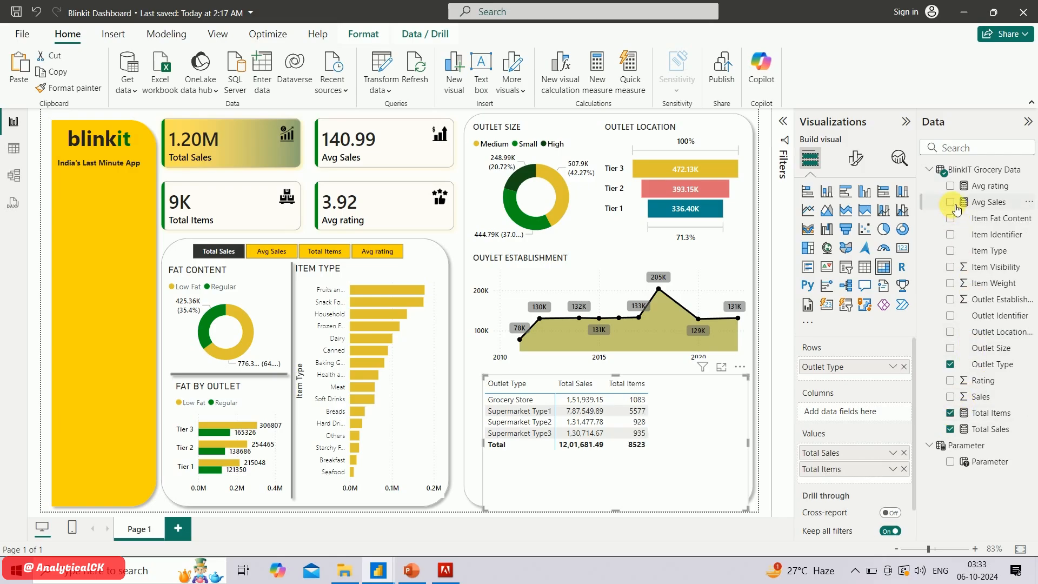
{"action": "left_click", "coordinate": [955, 179]}
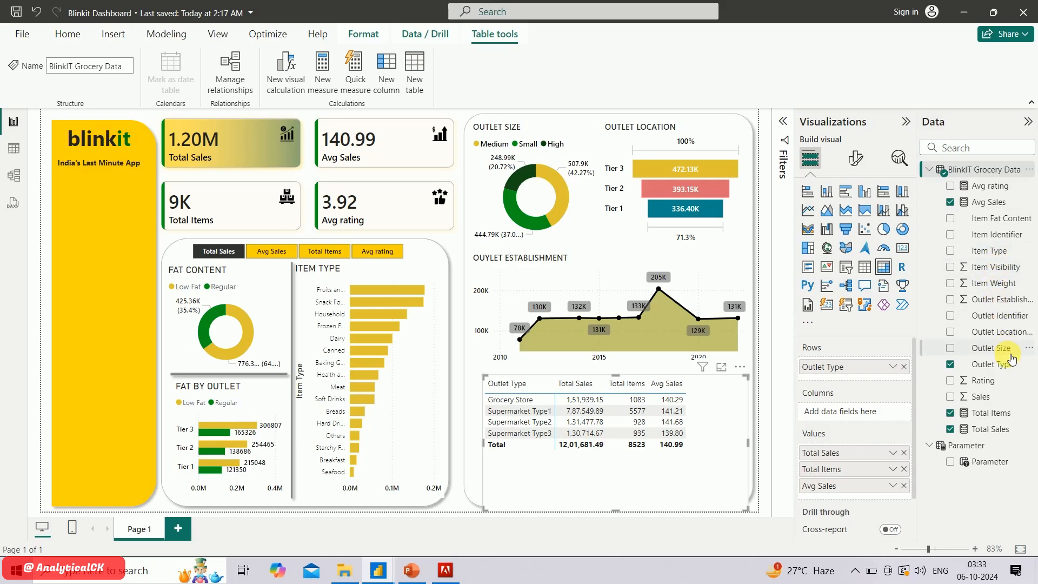
{"action": "left_click", "coordinate": [951, 186]}
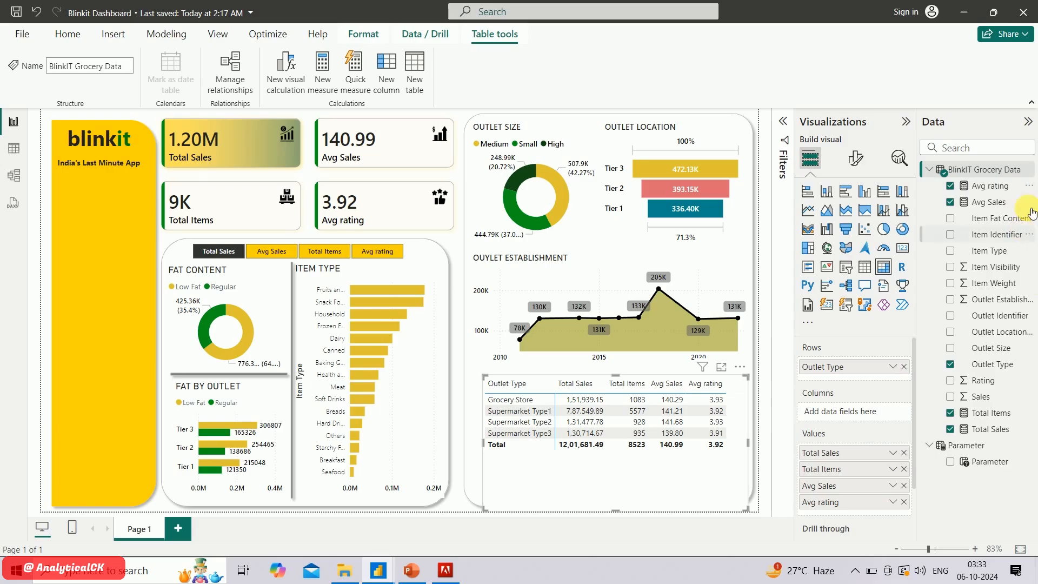
Add Item Visibility to the matrix values and aggregate it as Average
{"action": "left_click", "coordinate": [954, 268]}
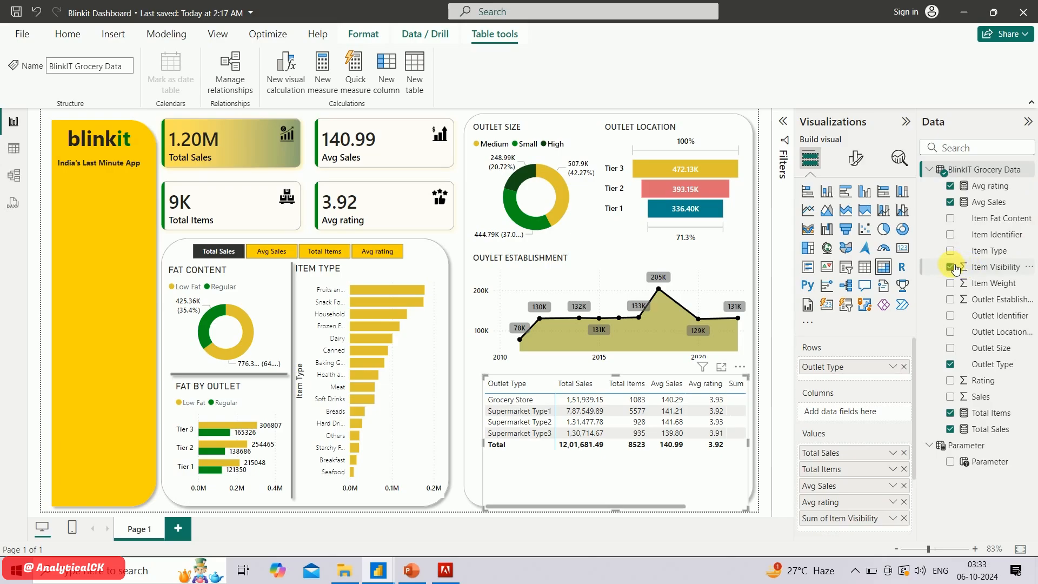
{"action": "right_click", "coordinate": [842, 519]}
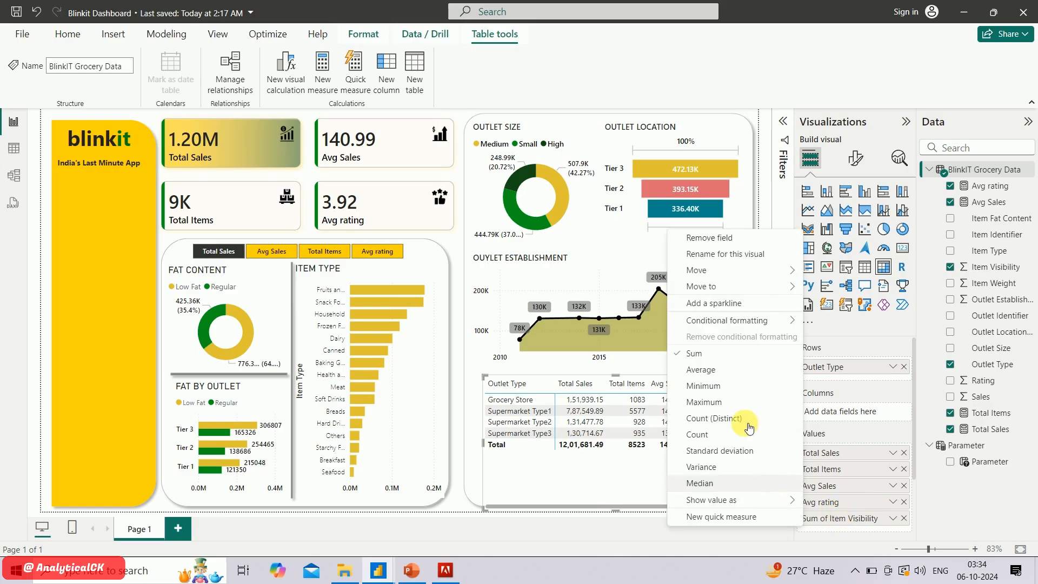
{"action": "left_click", "coordinate": [718, 377]}
{"action": "scroll", "coordinate": [696, 464], "scroll_direction": "right", "scroll_amount": 3}
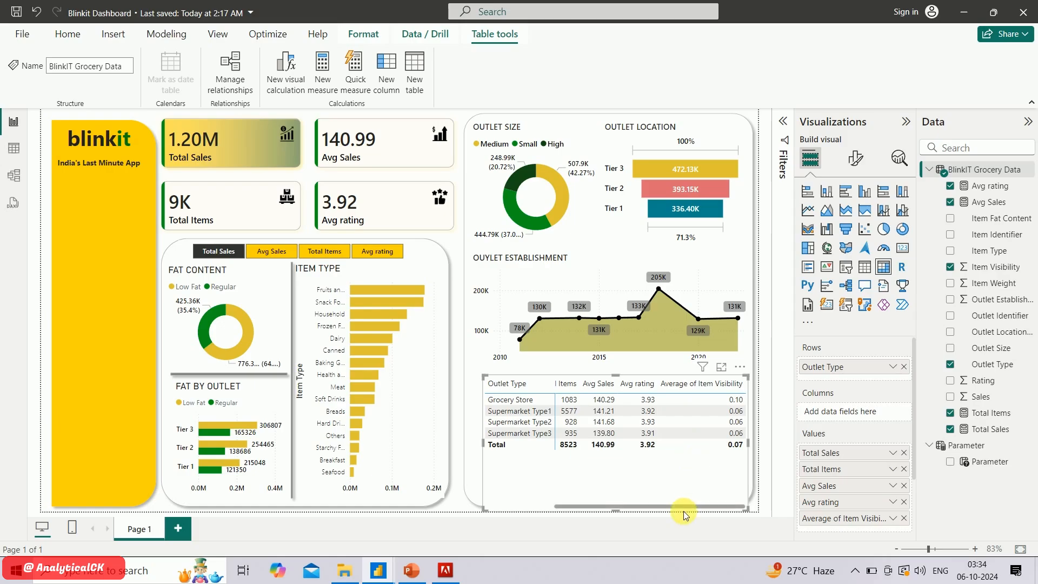
{"action": "left_click_drag", "start_coordinate": [693, 507], "coordinate": [572, 515]}
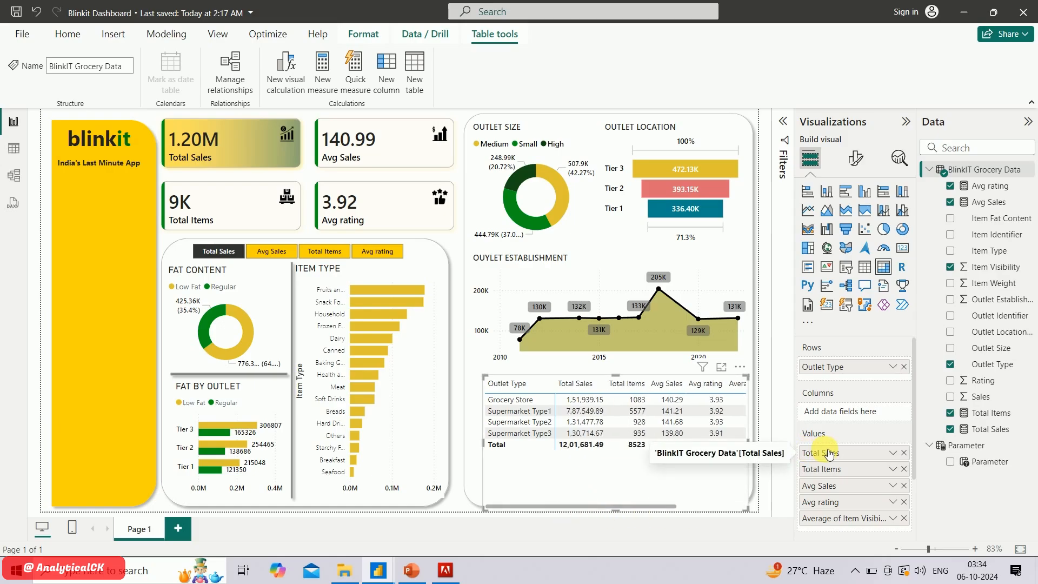
Format the Total Sales measure as dollar currency with 2 decimal places
{"action": "left_click", "coordinate": [856, 160]}
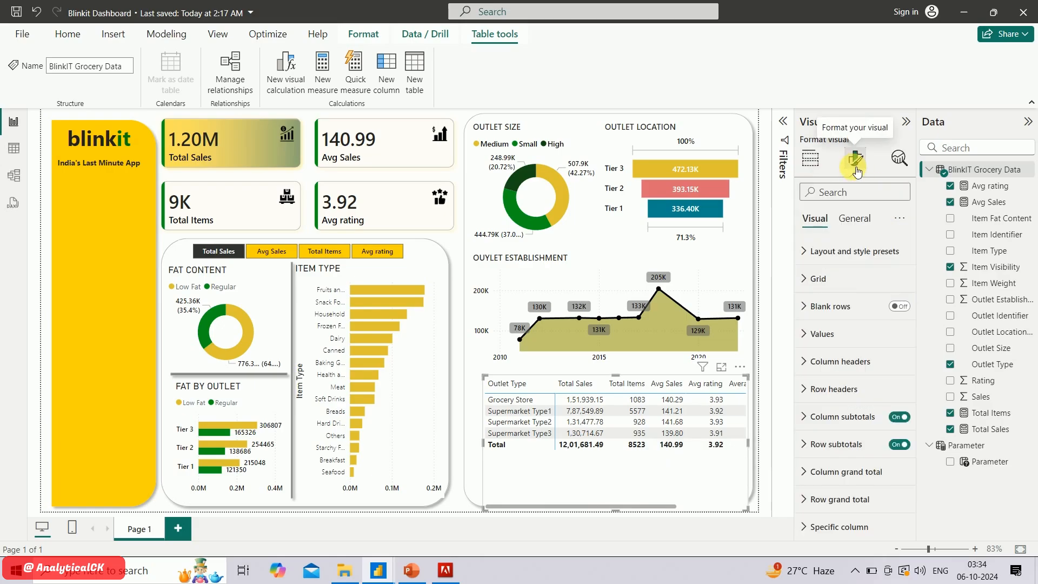
{"action": "left_click", "coordinate": [1002, 430]}
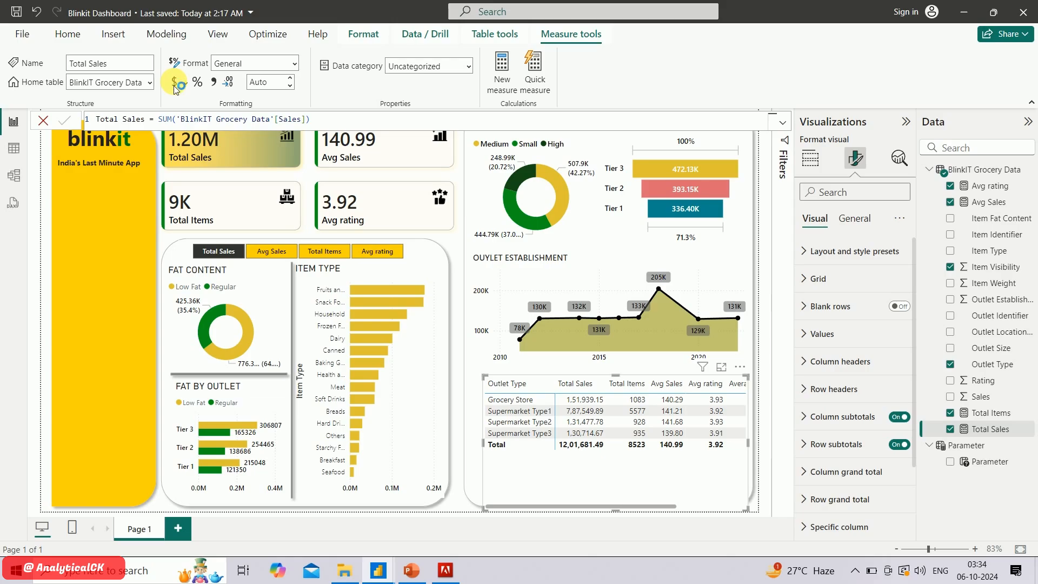
{"action": "left_click", "coordinate": [246, 156]}
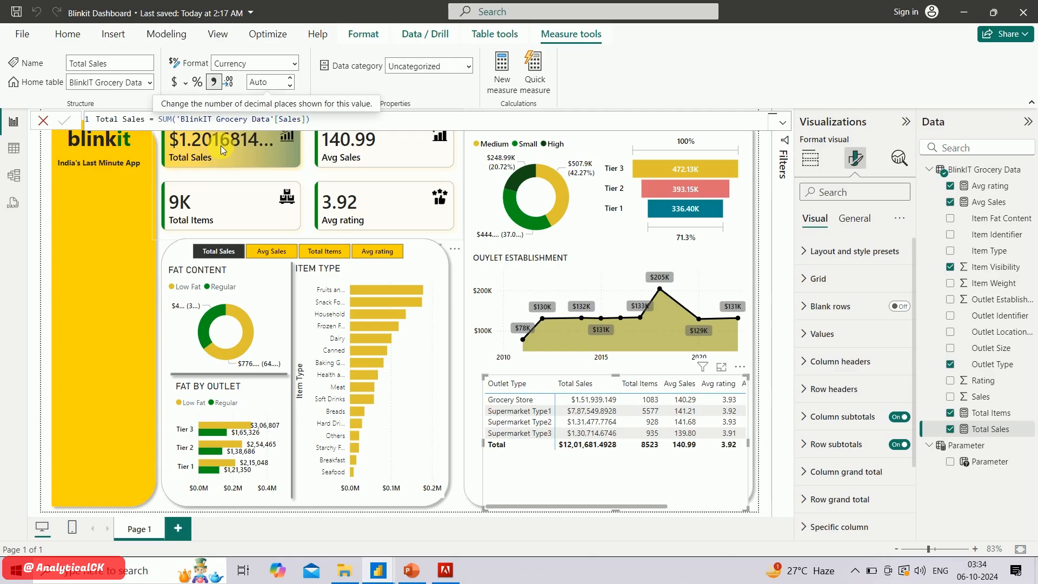
{"action": "left_click", "coordinate": [290, 85]}
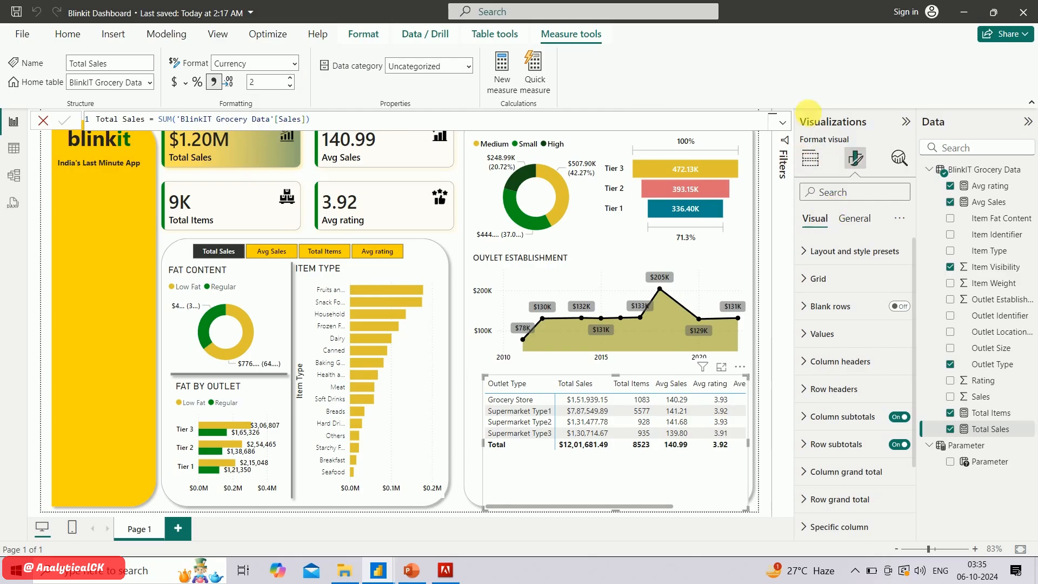
Turn on the matrix title and set its text to OUTLET TYPE
{"action": "left_click", "coordinate": [864, 220]}
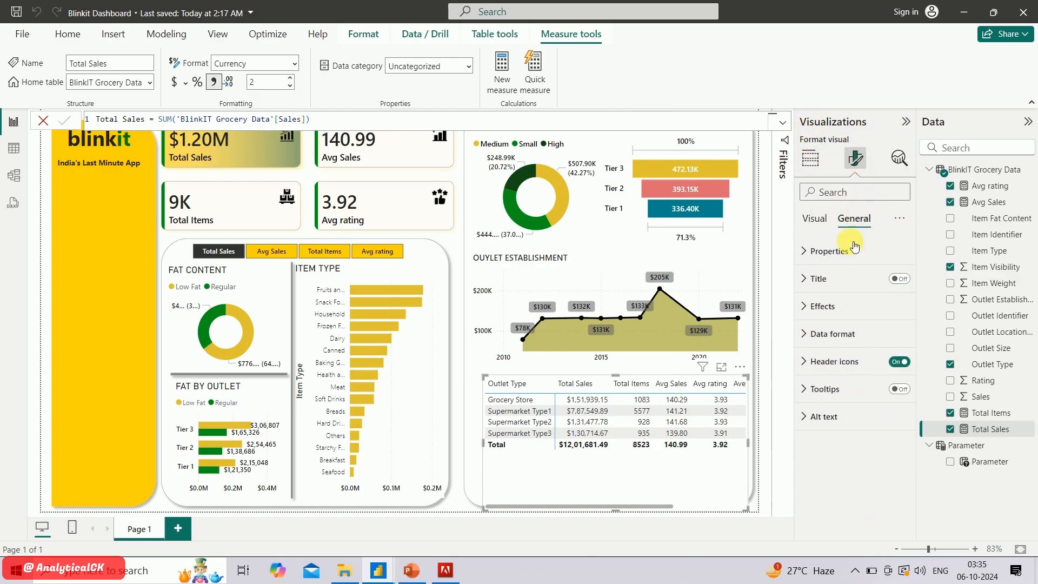
{"action": "left_click", "coordinate": [897, 280]}
{"action": "left_click", "coordinate": [820, 279]}
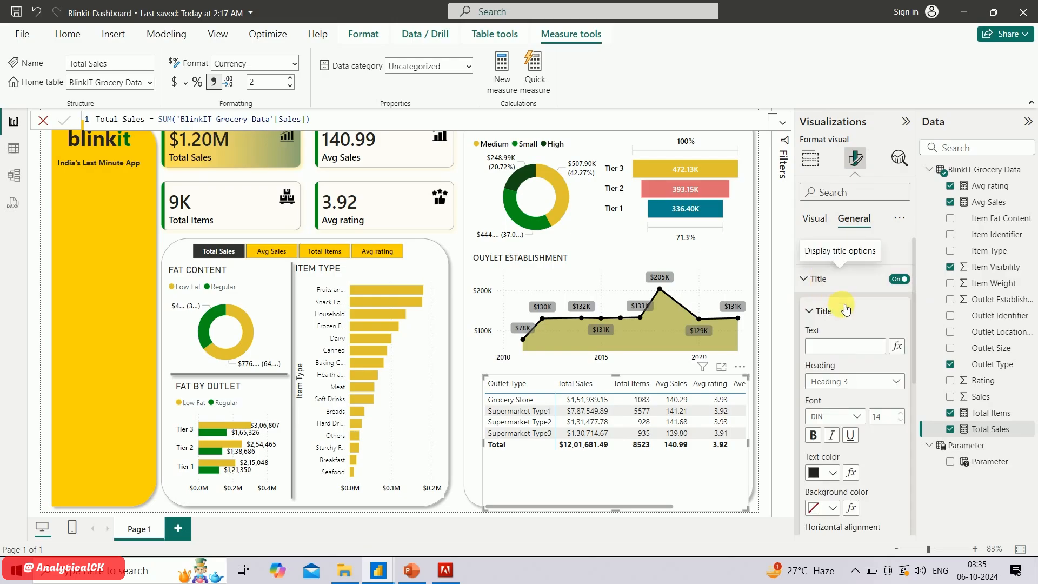
{"action": "left_click", "coordinate": [844, 347]}
{"action": "type", "text": "OUTLET TYPE"}
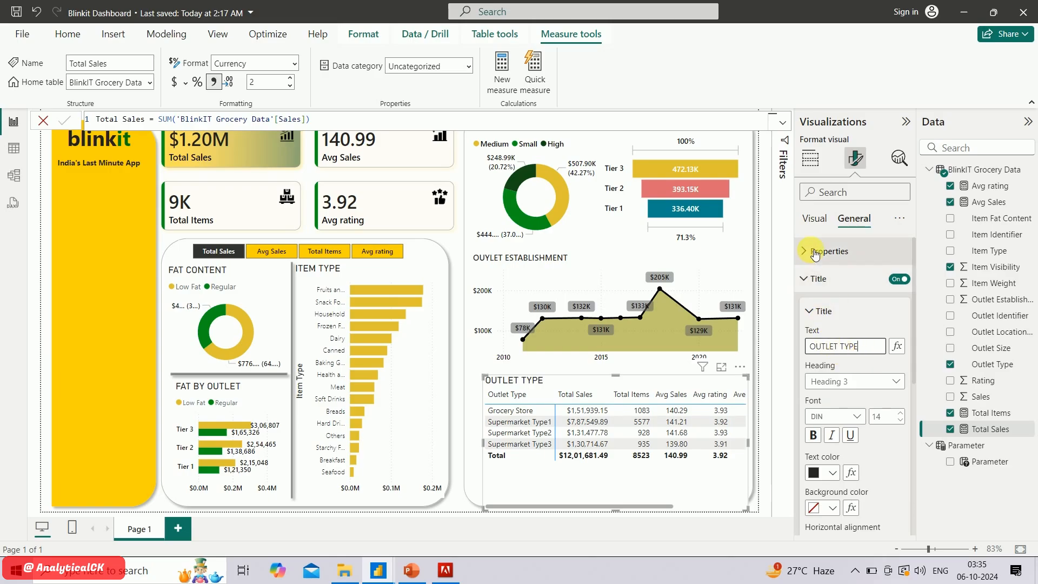
Change the matrix title's font to the Segoe UI family and reduce its size
{"action": "left_click", "coordinate": [849, 416]}
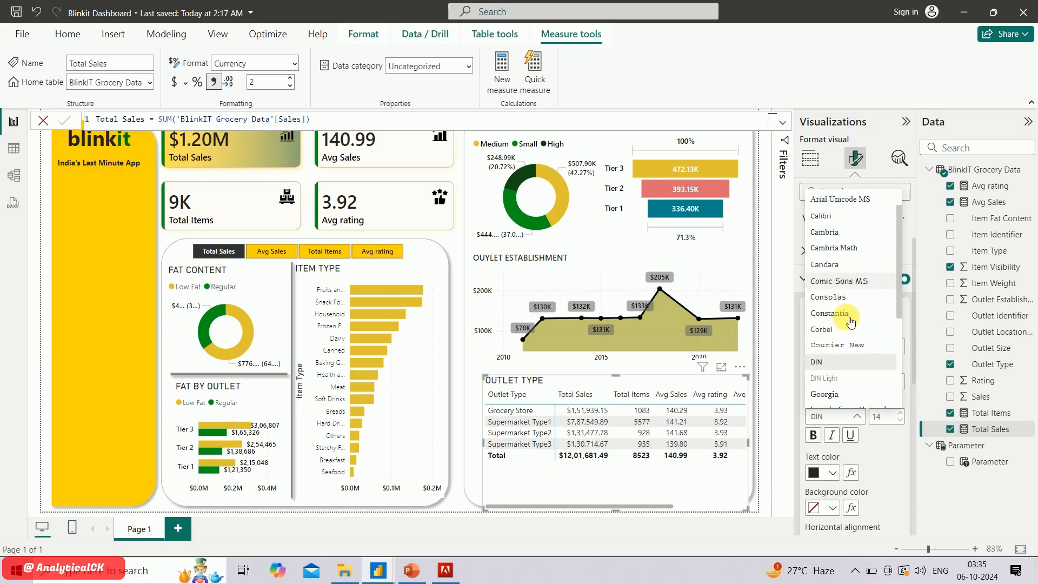
{"action": "scroll", "coordinate": [851, 322], "scroll_direction": "down", "scroll_amount": 3}
{"action": "left_click", "coordinate": [853, 323]}
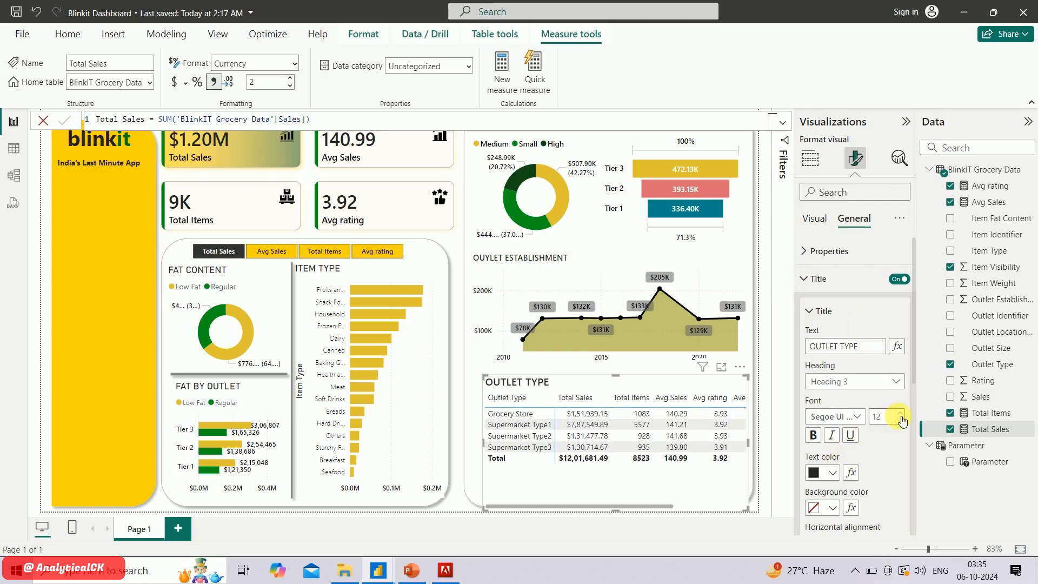
Turn off the row subtotals and column subtotals of the matrix
{"action": "left_click", "coordinate": [817, 228]}
{"action": "scroll", "coordinate": [835, 393], "scroll_direction": "down", "scroll_amount": 3}
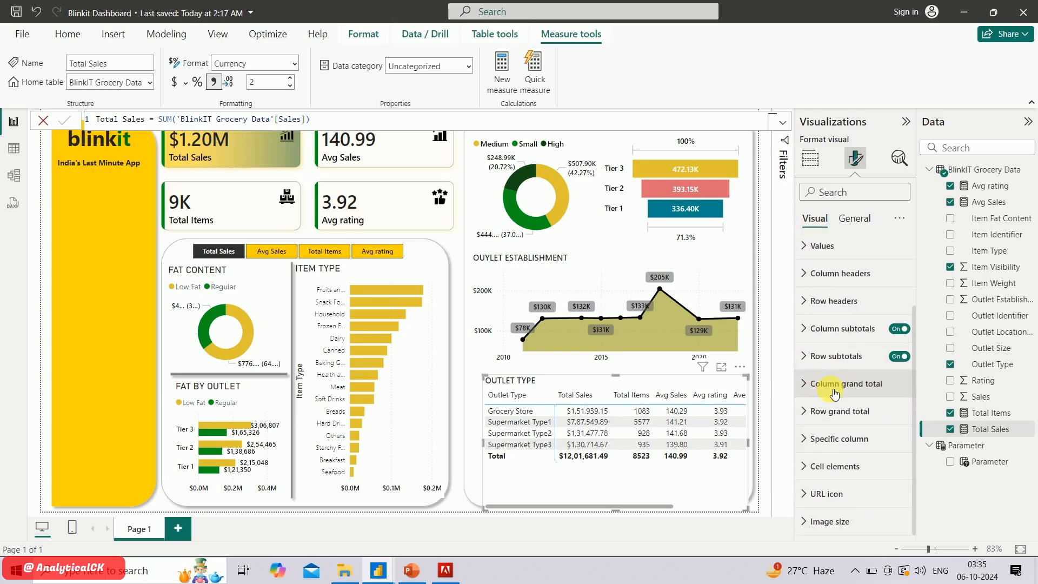
{"action": "left_click", "coordinate": [895, 360]}
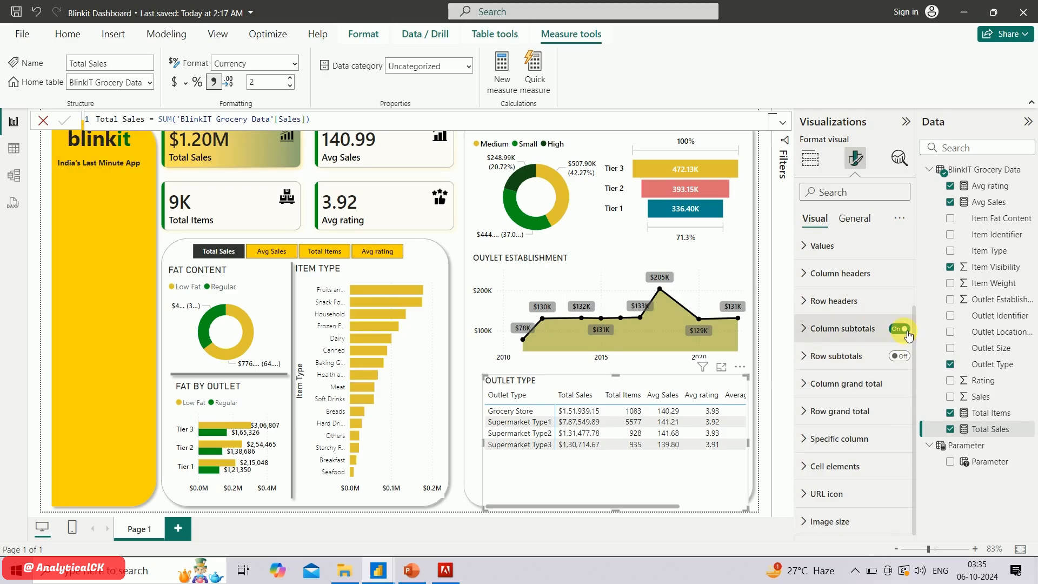
{"action": "left_click", "coordinate": [908, 335]}
Rename the Average of Item Visibility value field in the outlet type matrix to Item
{"action": "scroll", "coordinate": [622, 473], "scroll_direction": "right", "scroll_amount": 3}
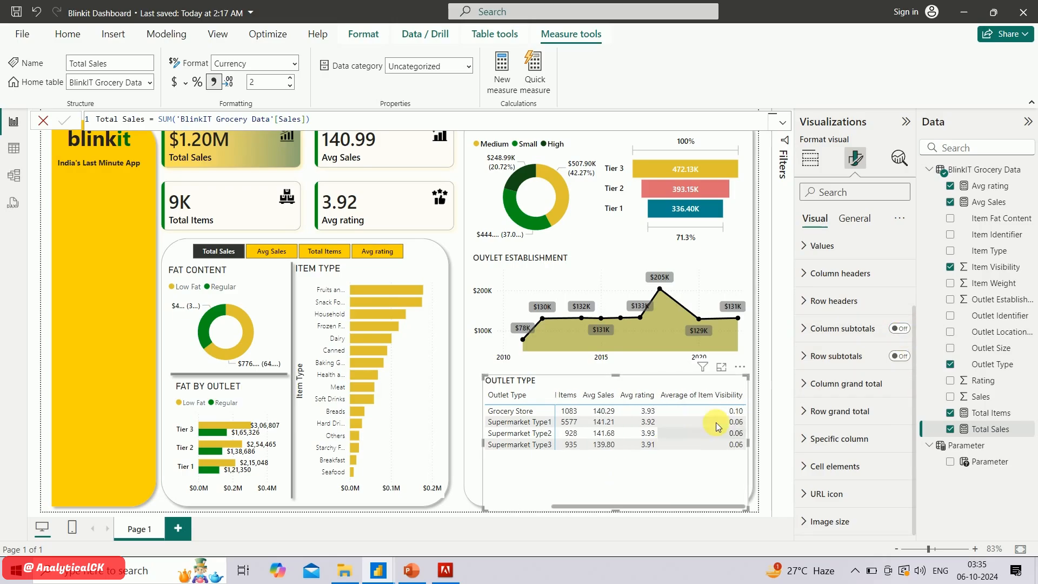
{"action": "scroll", "coordinate": [690, 436], "scroll_direction": "left", "scroll_amount": 2}
{"action": "scroll", "coordinate": [690, 437], "scroll_direction": "left", "scroll_amount": 2}
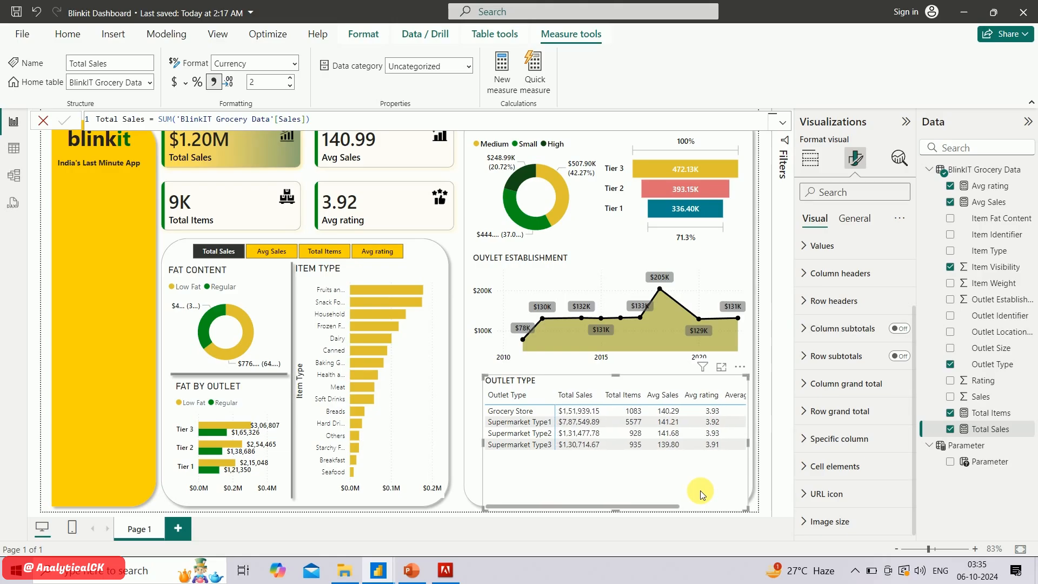
{"action": "left_click", "coordinate": [810, 158]}
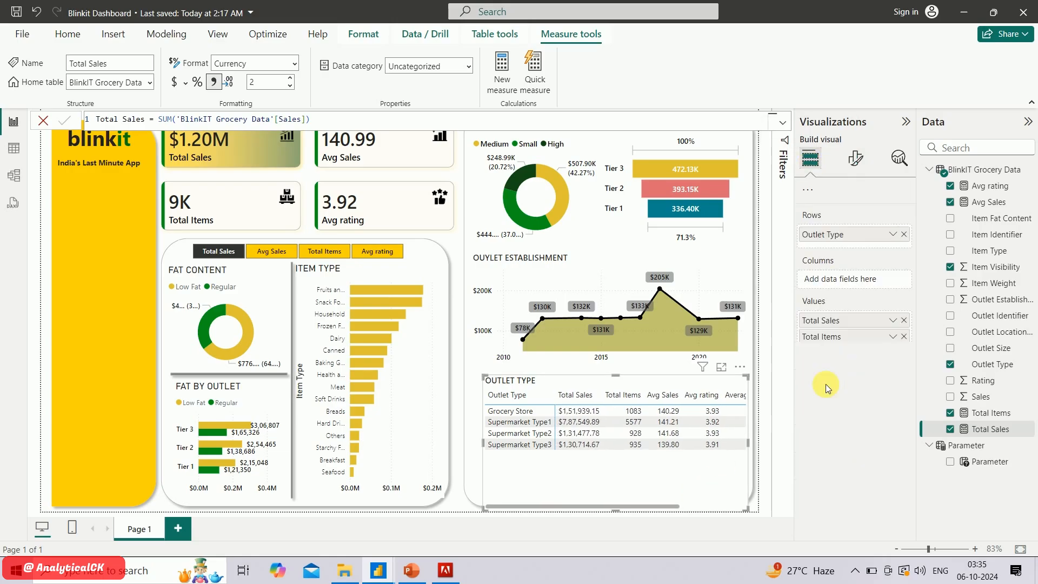
{"action": "scroll", "coordinate": [830, 414], "scroll_direction": "down", "scroll_amount": 2}
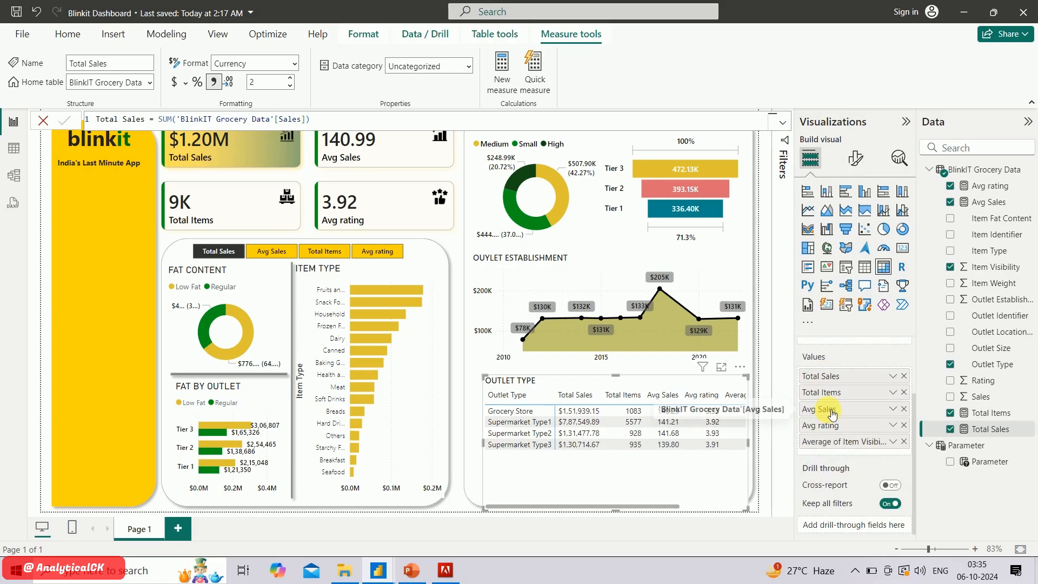
{"action": "right_click", "coordinate": [832, 447]}
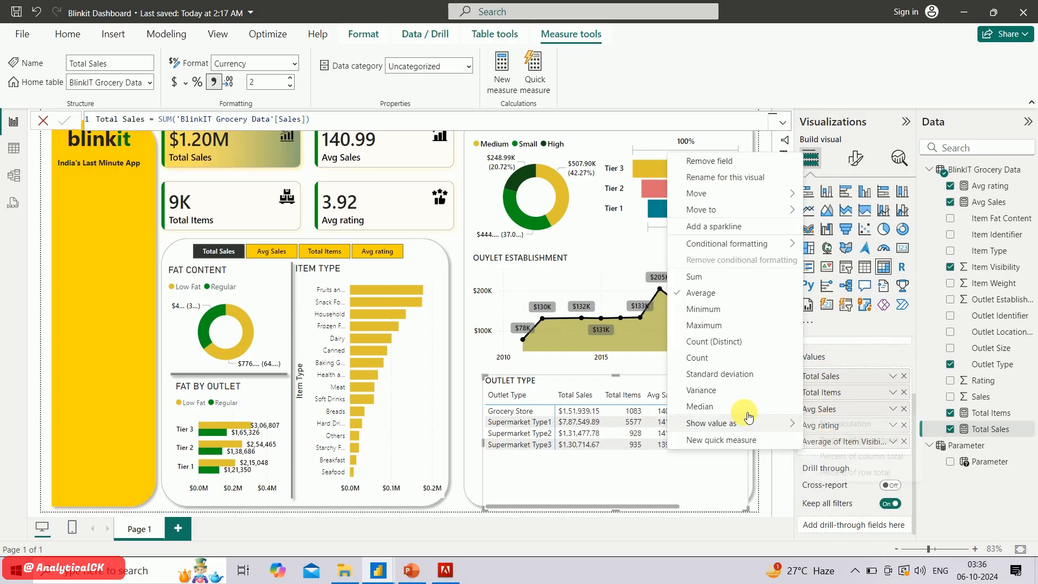
{"action": "mouse_move", "coordinate": [740, 421]}
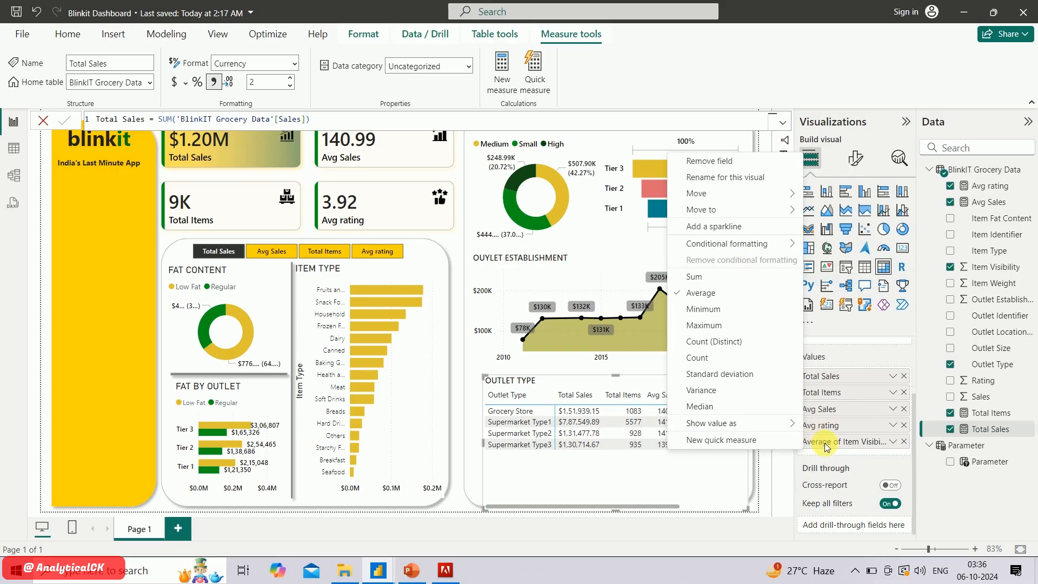
{"action": "double_click", "coordinate": [836, 445]}
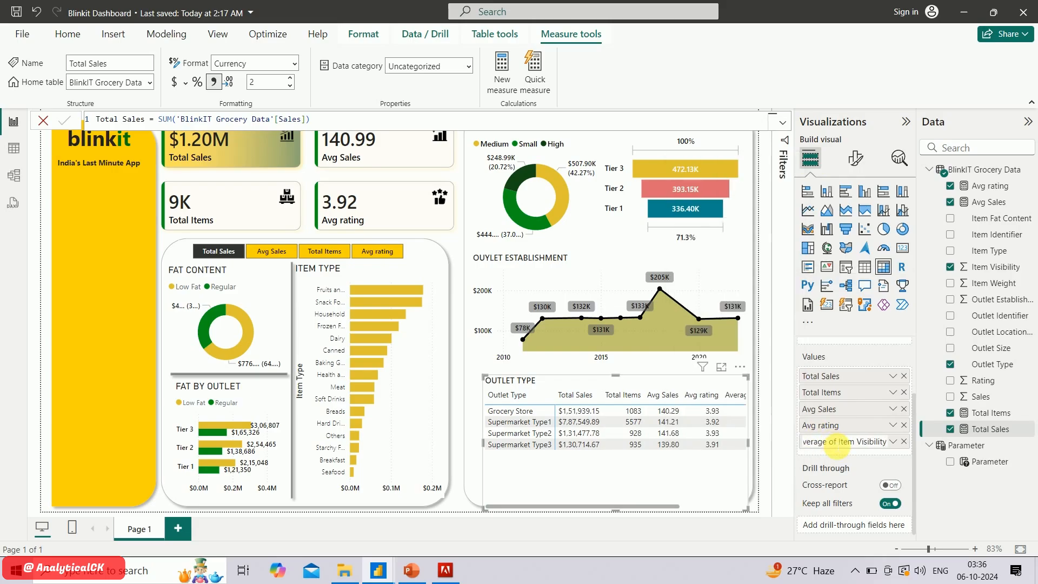
{"action": "type", "text": "a"}
{"action": "key", "text": "BackSpace"}
{"action": "key", "text": "BackSpace"}
{"action": "key", "text": "BackSpace"}
{"action": "key", "text": "BackSpace"}
{"action": "key", "text": "BackSpace"}
{"action": "key", "text": "BackSpace"}
{"action": "key", "text": "BackSpace"}
{"action": "key", "text": "BackSpace"}
{"action": "key", "text": "BackSpace"}
{"action": "key", "text": "BackSpace"}
{"action": "key", "text": "BackSpace"}
{"action": "key", "text": "BackSpace"}
{"action": "key", "text": "BackSpace"}
{"action": "key", "text": "BackSpace"}
{"action": "key", "text": "BackSpace"}
{"action": "key", "text": "BackSpace"}
{"action": "key", "text": "BackSpace"}
{"action": "key", "text": "BackSpace"}
{"action": "key", "text": "BackSpace"}
{"action": "key", "text": "BackSpace"}
{"action": "type", "text": "Item"}
{"action": "key", "text": "Return"}
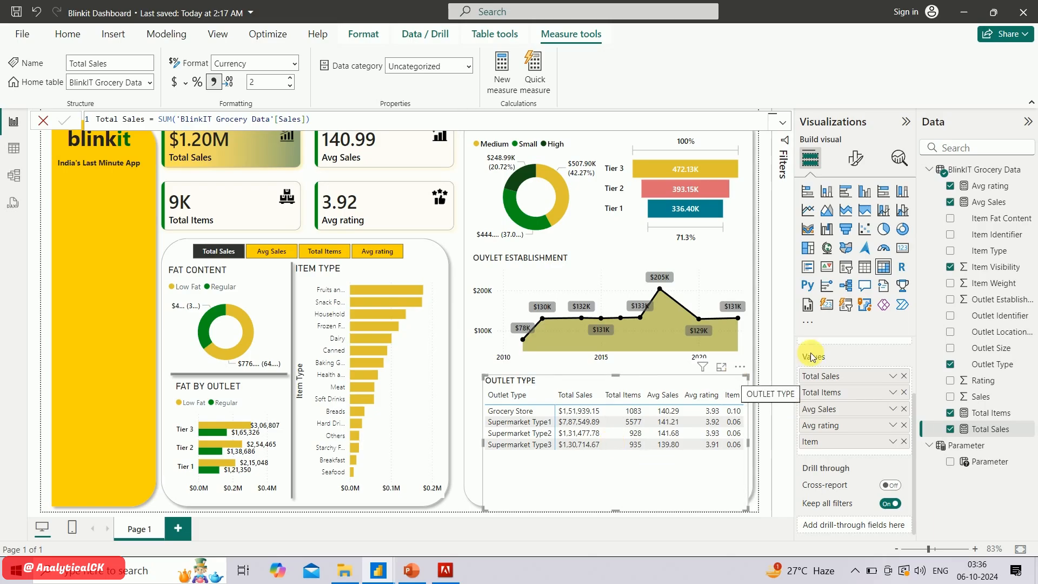
Format the matrix's Total Sales column values with Thousands display units and 2 decimal places
{"action": "left_click", "coordinate": [856, 156]}
{"action": "scroll", "coordinate": [806, 427], "scroll_direction": "down", "scroll_amount": 3}
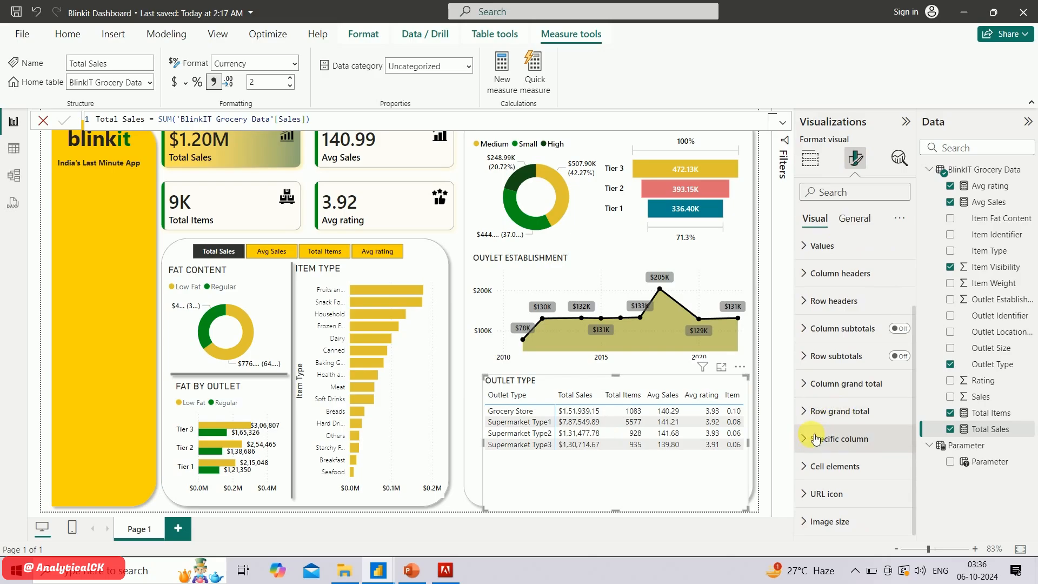
{"action": "left_click", "coordinate": [814, 440]}
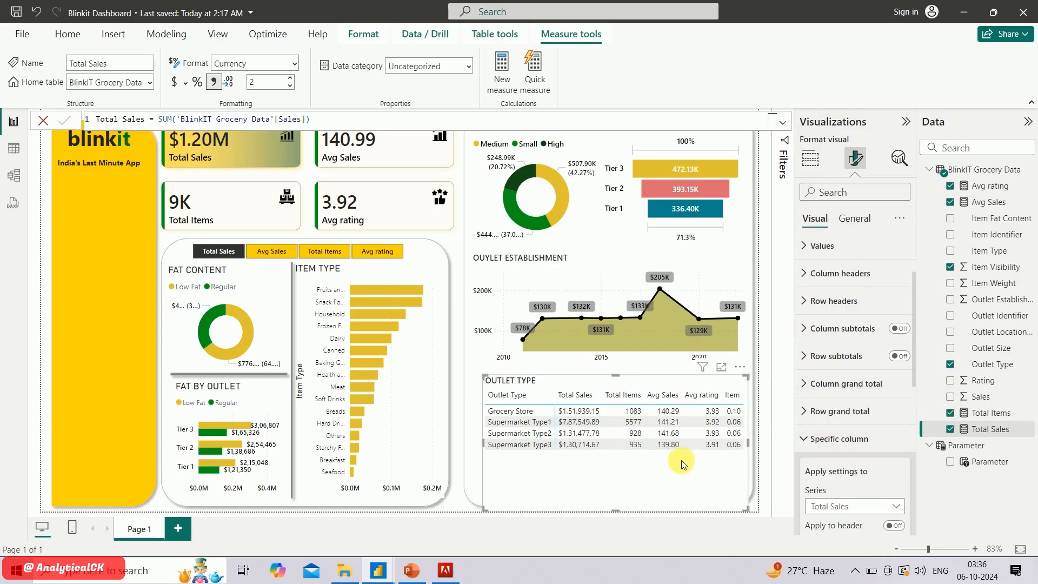
{"action": "scroll", "coordinate": [820, 486], "scroll_direction": "down", "scroll_amount": 6}
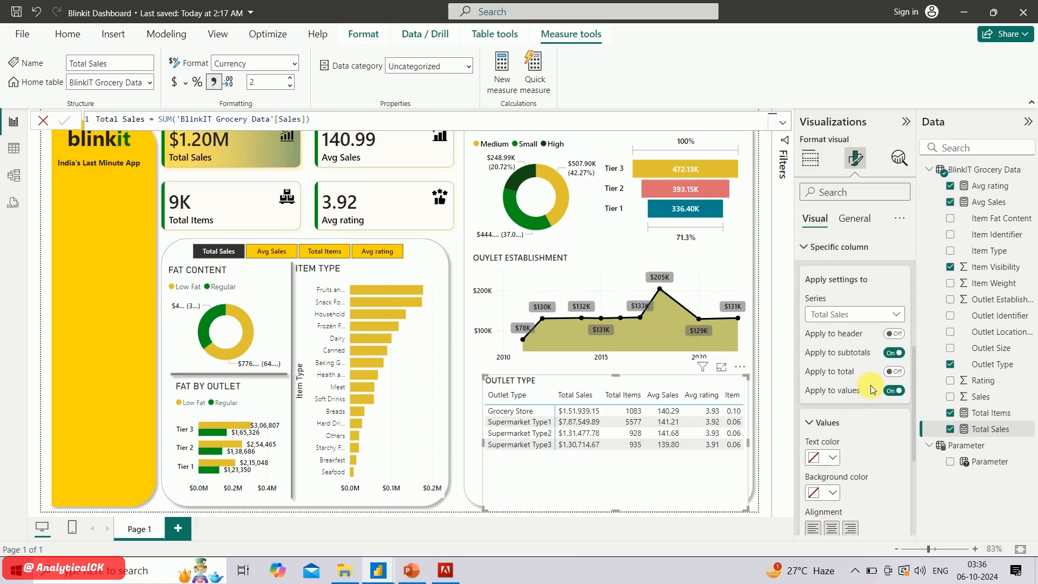
{"action": "scroll", "coordinate": [867, 455], "scroll_direction": "down", "scroll_amount": 3}
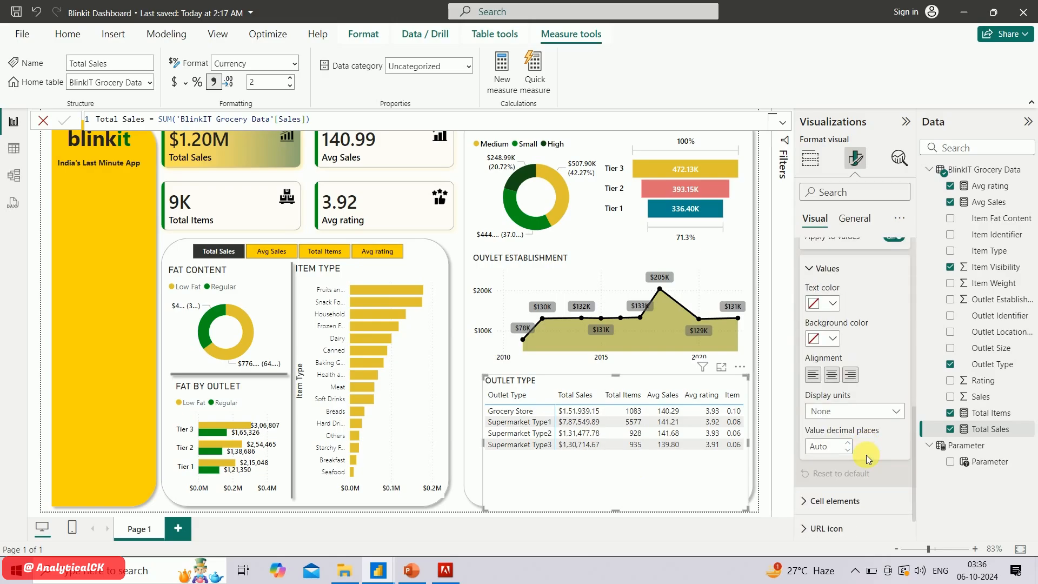
{"action": "left_click", "coordinate": [872, 414]}
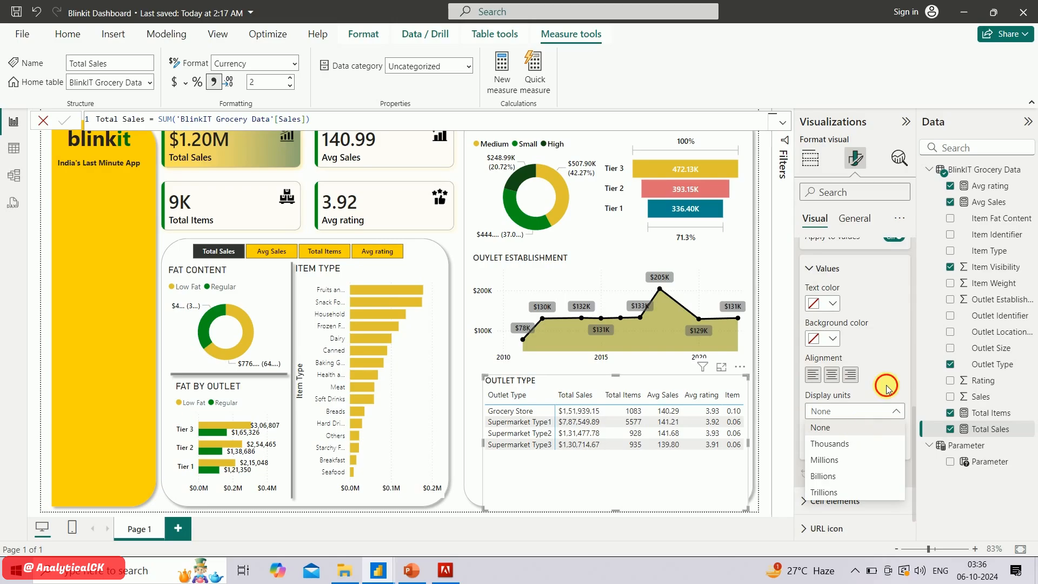
{"action": "left_click", "coordinate": [865, 431]}
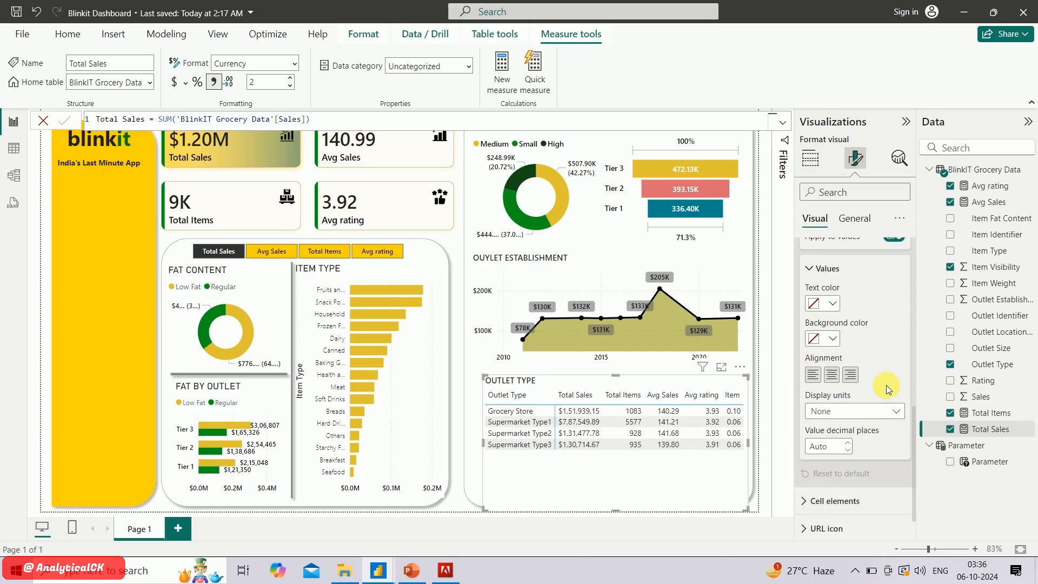
{"action": "left_click", "coordinate": [854, 444]}
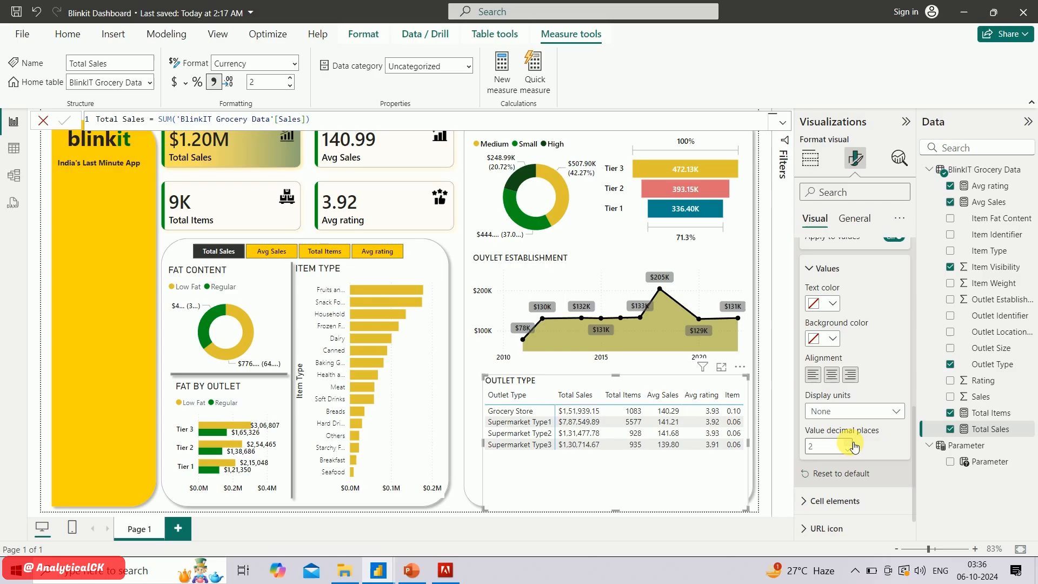
{"action": "left_click", "coordinate": [865, 412]}
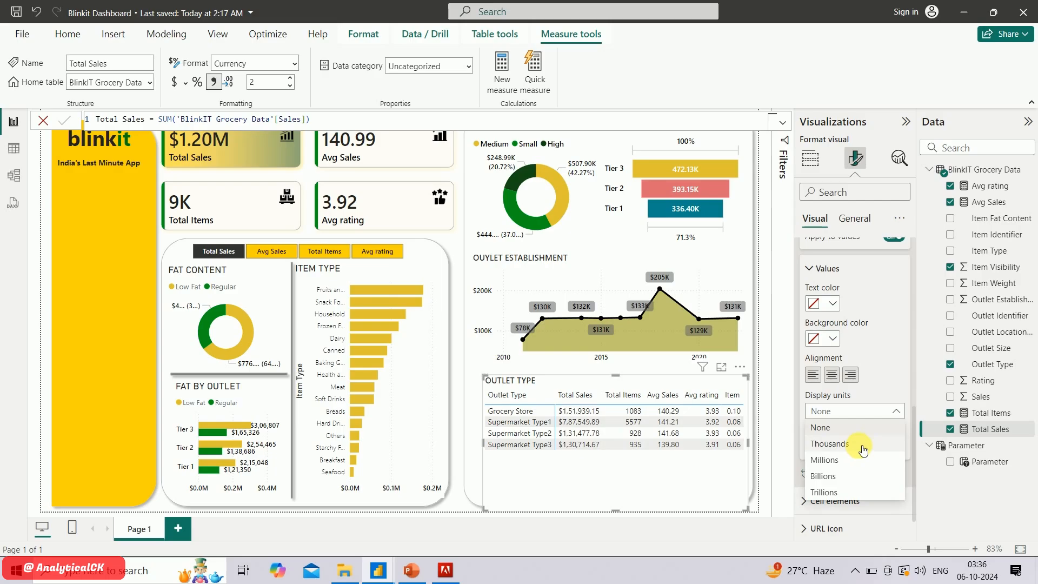
{"action": "left_click", "coordinate": [860, 444]}
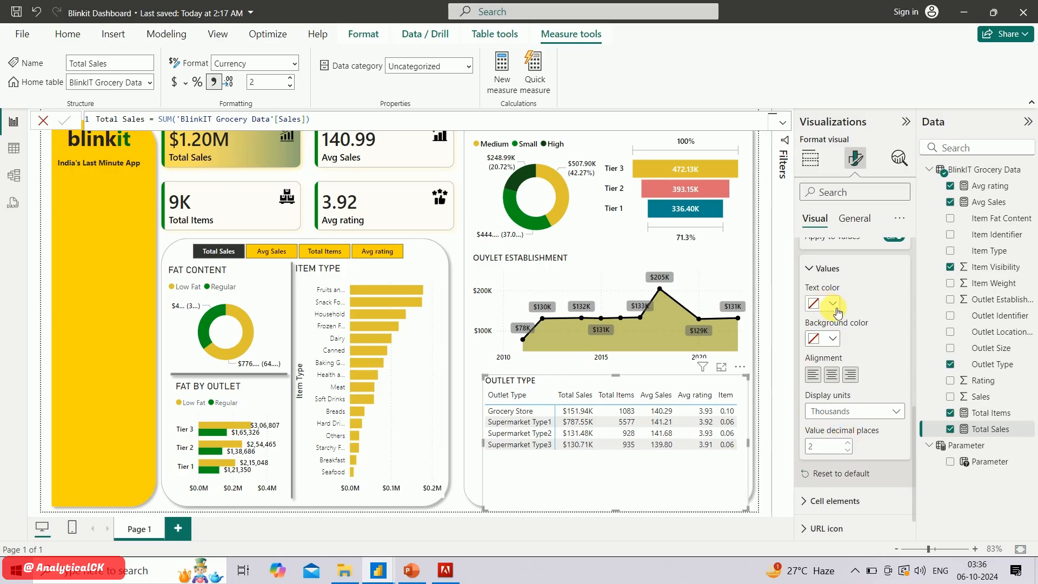
Give the Total Sales column values in the matrix the recently used golden yellow background
{"action": "left_click", "coordinate": [833, 339]}
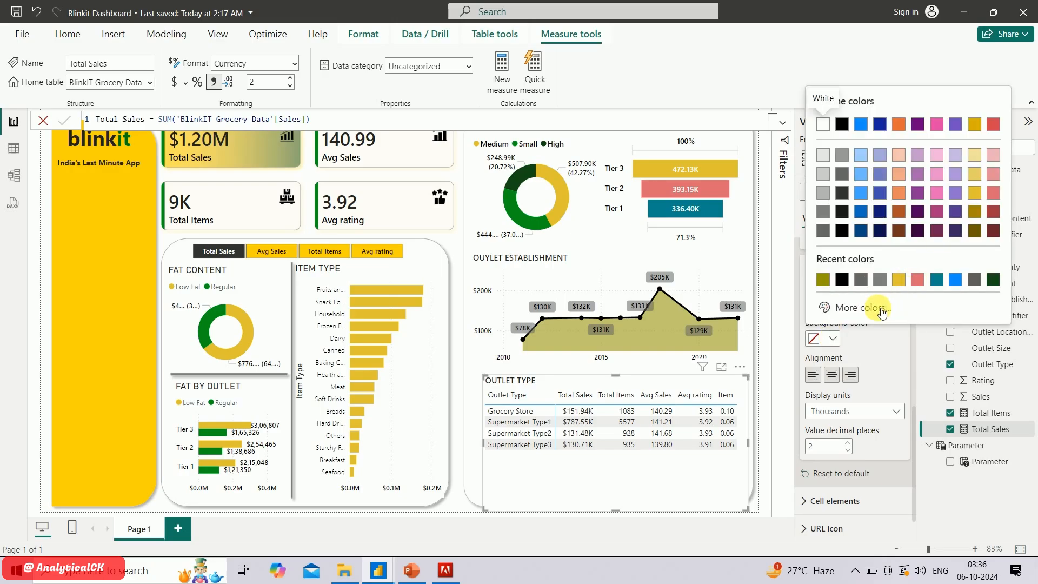
{"action": "left_click", "coordinate": [899, 279]}
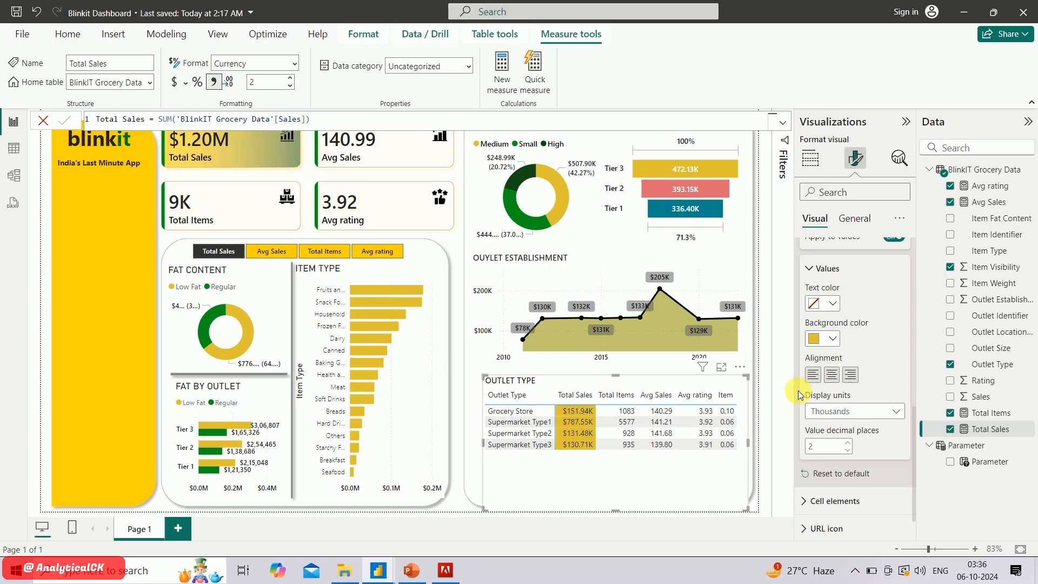
{"action": "scroll", "coordinate": [866, 313], "scroll_direction": "up", "scroll_amount": 2}
{"action": "scroll", "coordinate": [864, 332], "scroll_direction": "down", "scroll_amount": 3}
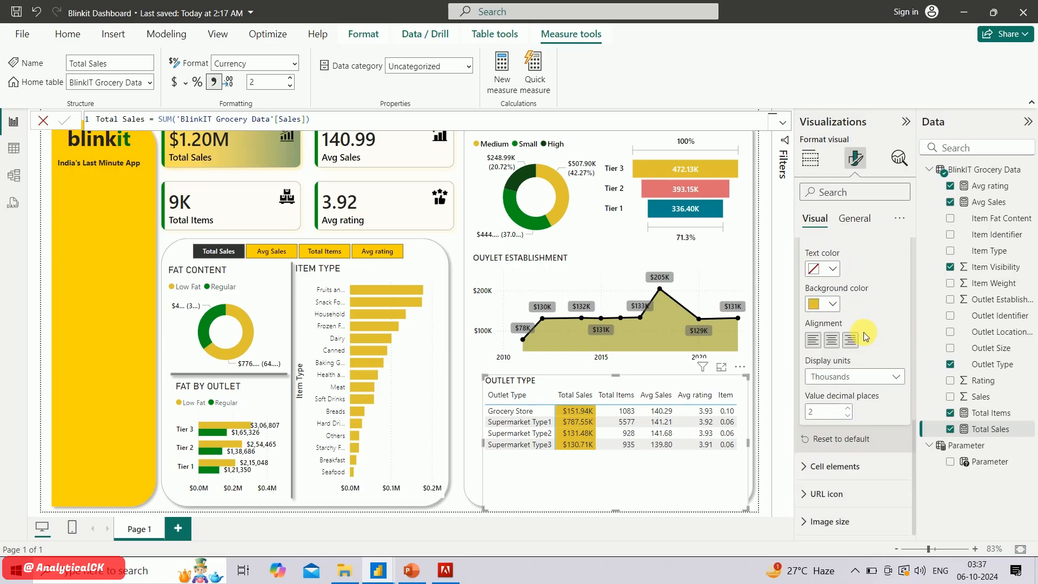
Give the matrix's Total Items column values a dark green background and white text
{"action": "scroll", "coordinate": [864, 332], "scroll_direction": "up", "scroll_amount": 3}
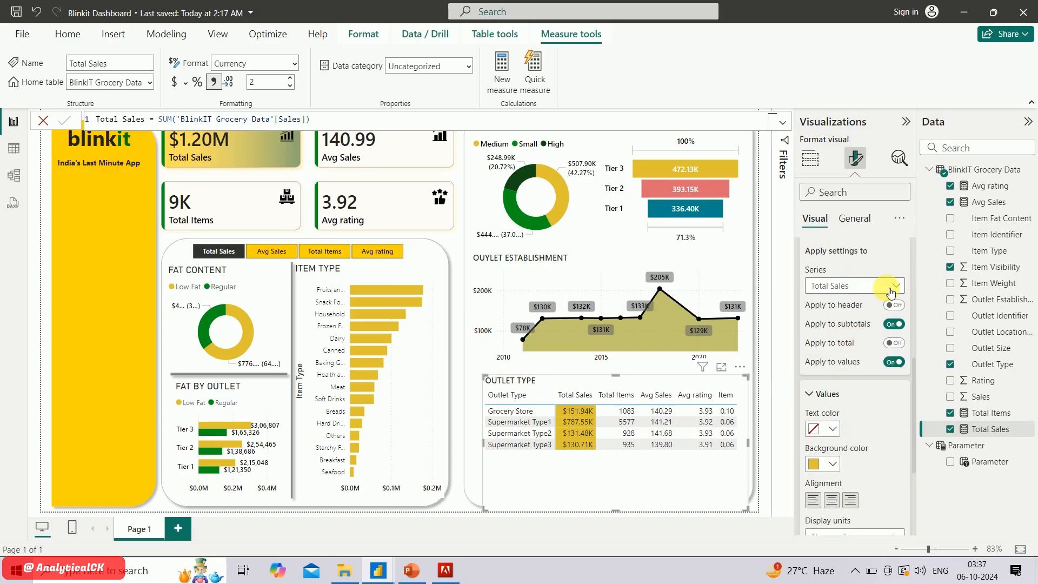
{"action": "left_click", "coordinate": [887, 285]}
{"action": "left_click", "coordinate": [865, 319]}
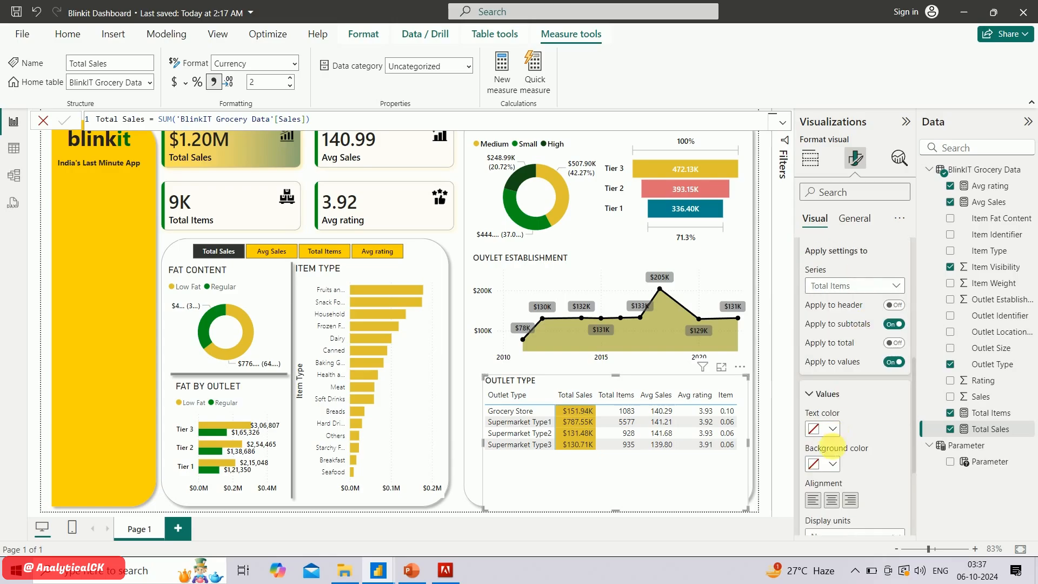
{"action": "left_click", "coordinate": [833, 460]}
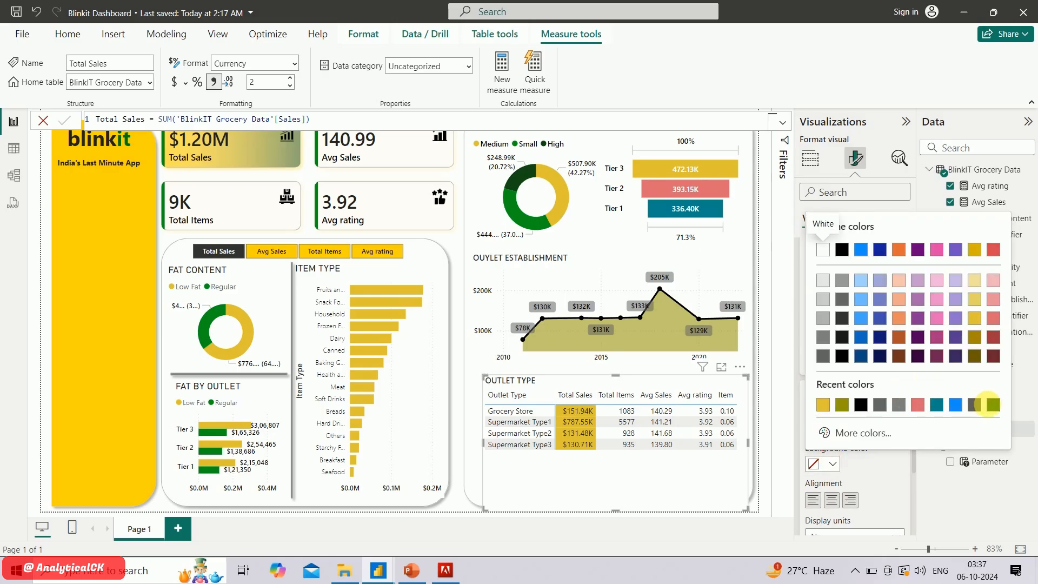
{"action": "left_click", "coordinate": [993, 404]}
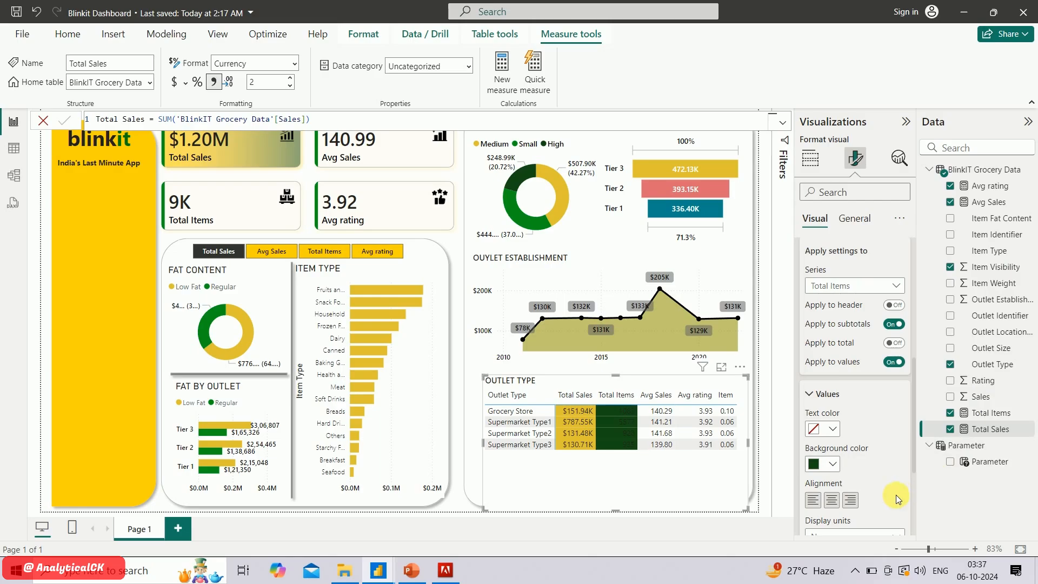
{"action": "left_click", "coordinate": [831, 465]}
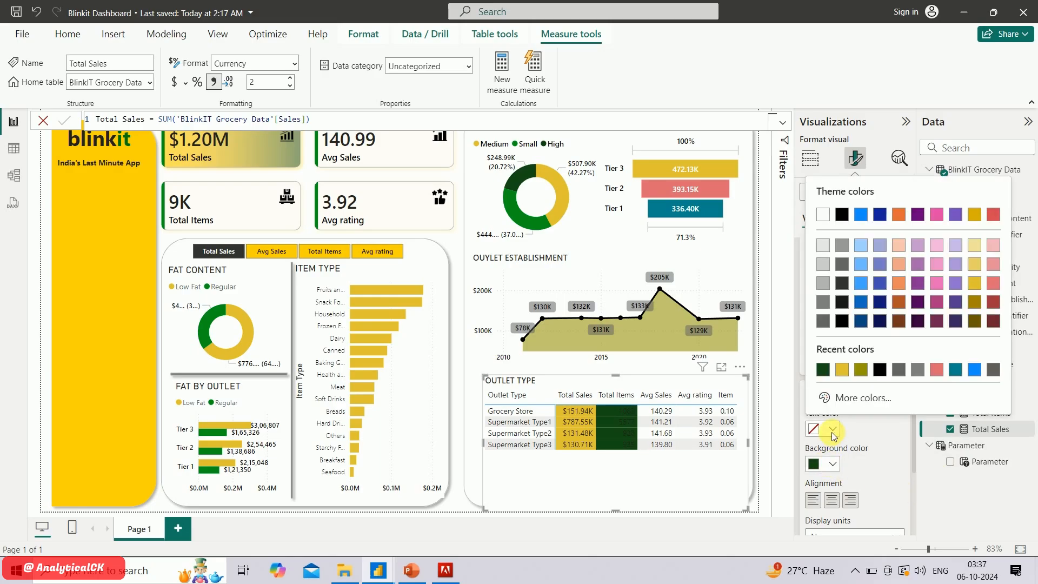
{"action": "left_click", "coordinate": [824, 215]}
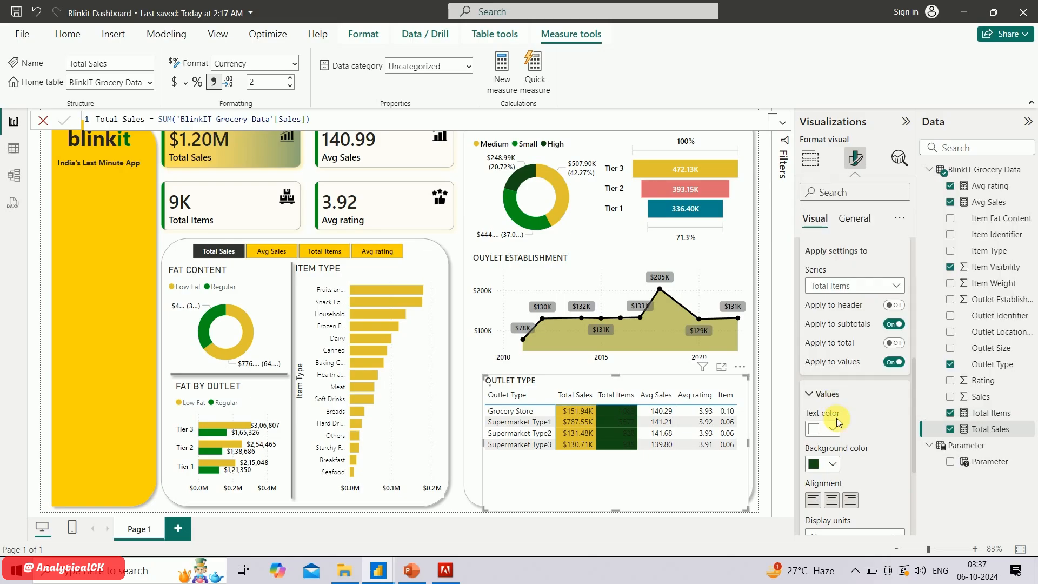
Set the background of the matrix's Avg Sales column values to pink #e669b9
{"action": "scroll", "coordinate": [872, 459], "scroll_direction": "down", "scroll_amount": 2}
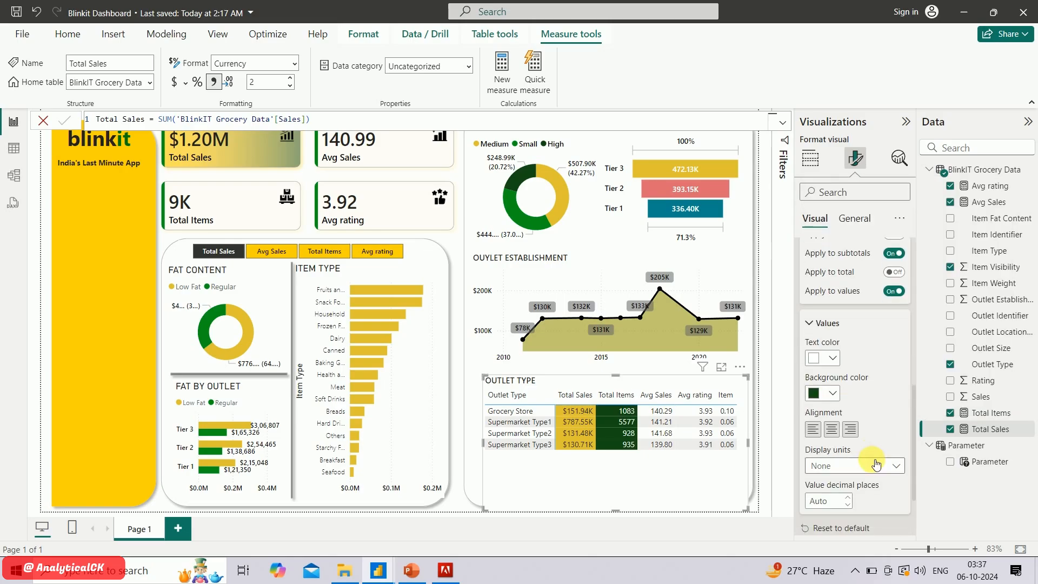
{"action": "scroll", "coordinate": [860, 339], "scroll_direction": "up", "scroll_amount": 3}
{"action": "left_click", "coordinate": [863, 343]}
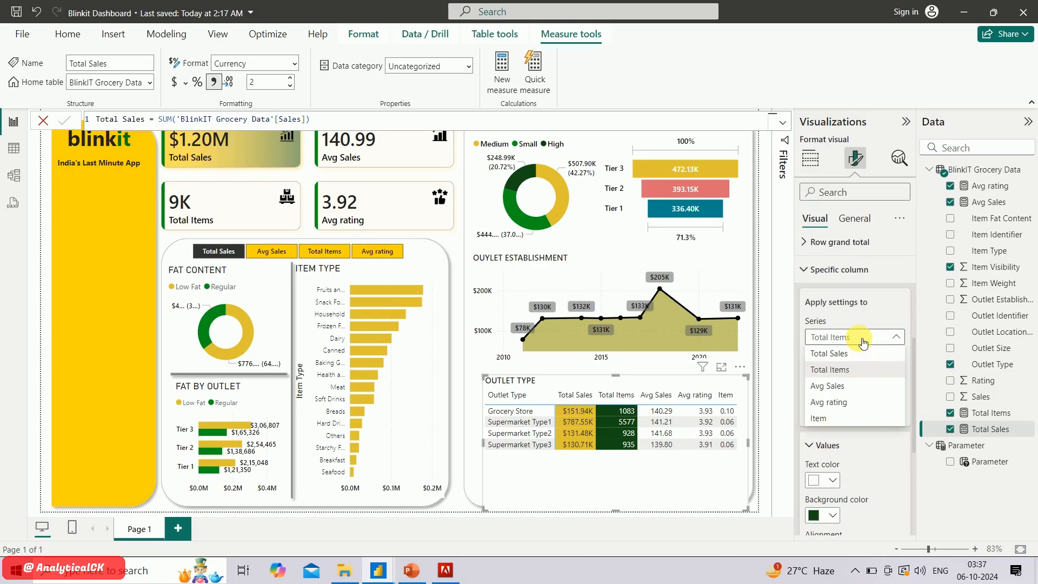
{"action": "left_click", "coordinate": [851, 387]}
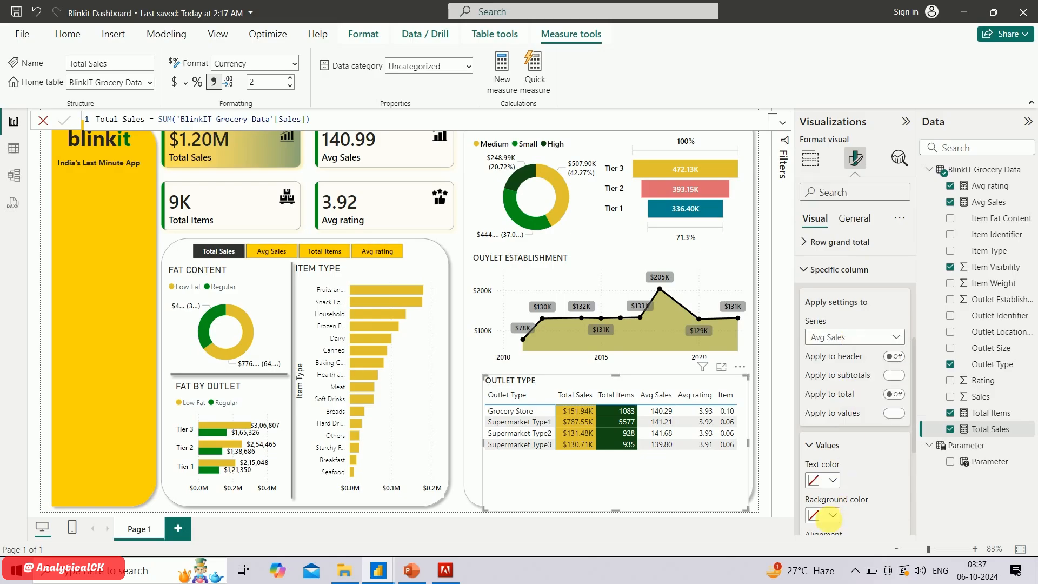
{"action": "left_click", "coordinate": [832, 517]}
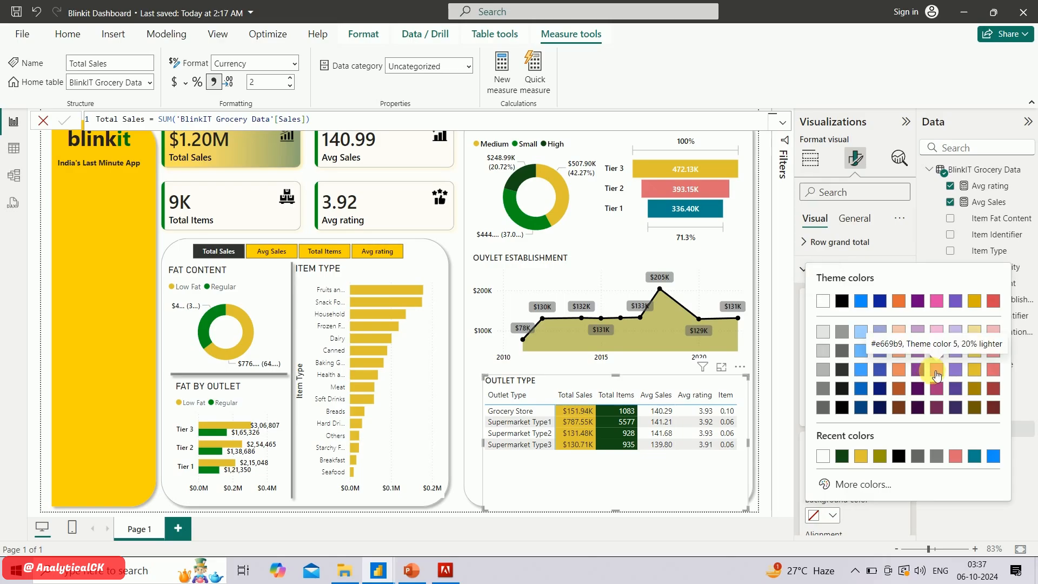
{"action": "left_click", "coordinate": [937, 374]}
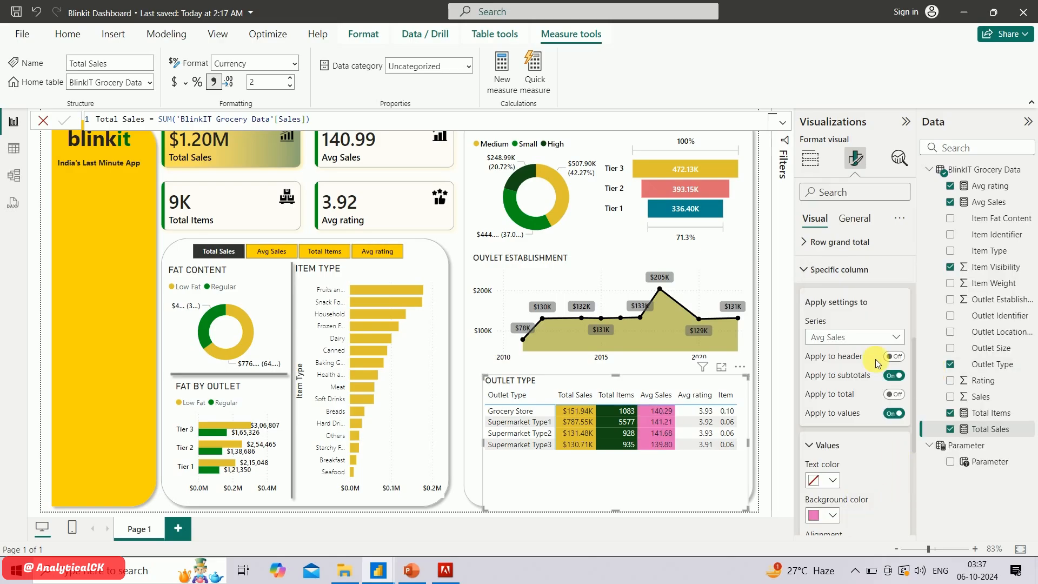
Set the background of the matrix's Avg rating column values to a blue theme color
{"action": "left_click", "coordinate": [876, 337]}
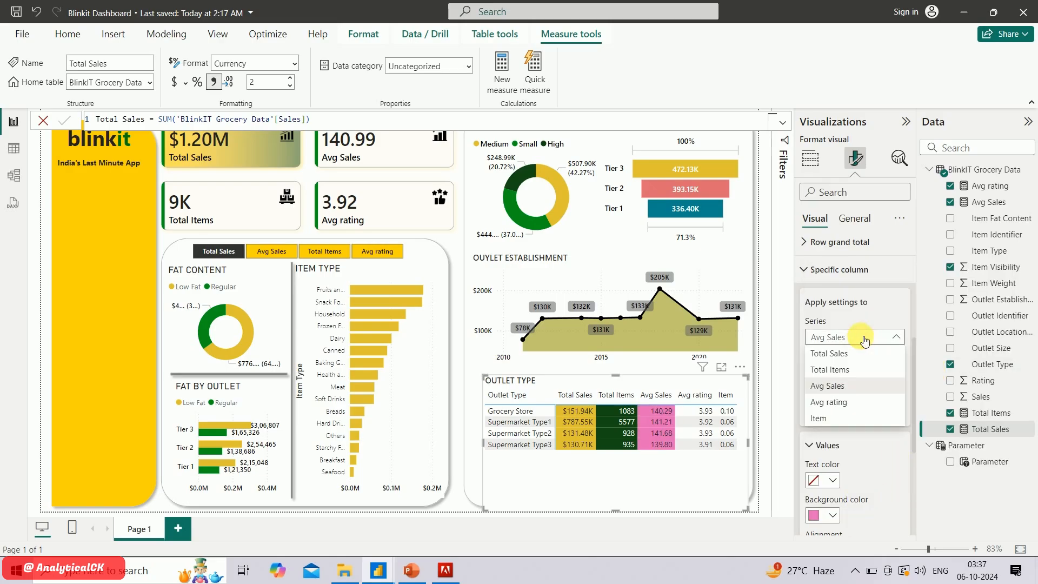
{"action": "left_click", "coordinate": [844, 406]}
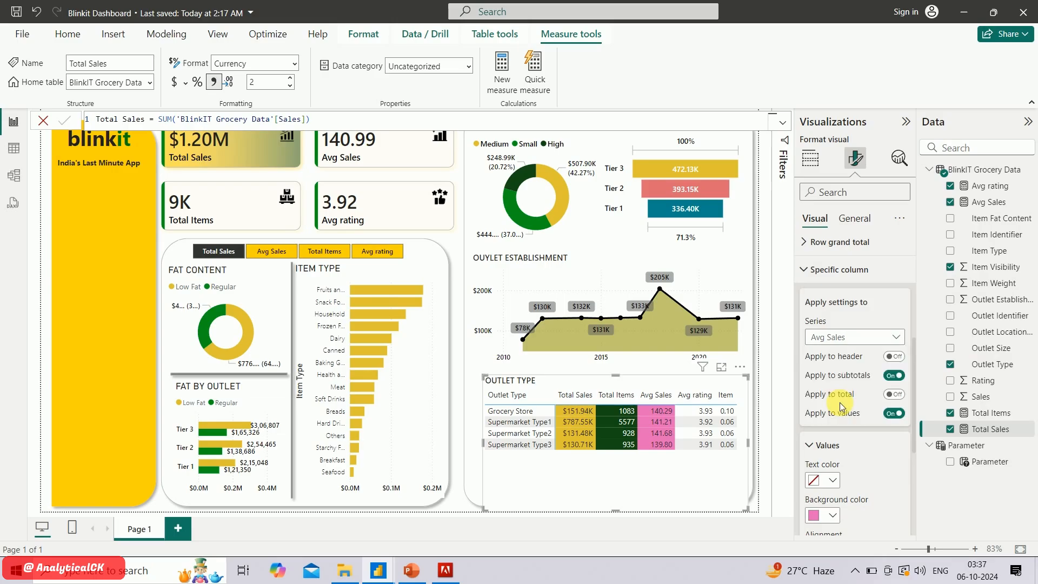
{"action": "left_click", "coordinate": [828, 514]}
{"action": "left_click", "coordinate": [883, 370]}
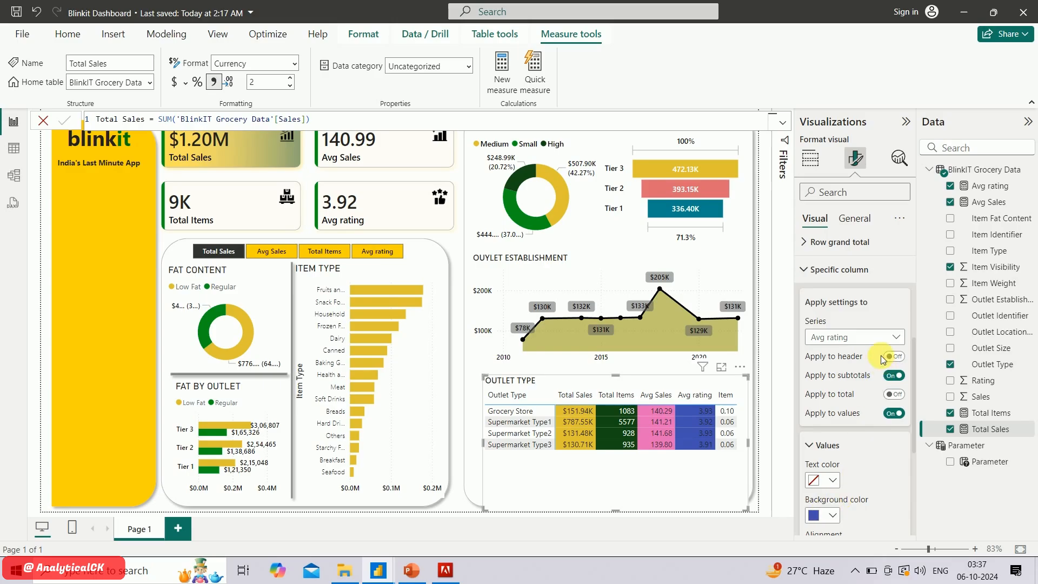
Set the background of the matrix's Item column values to a red theme color
{"action": "left_click", "coordinate": [869, 336]}
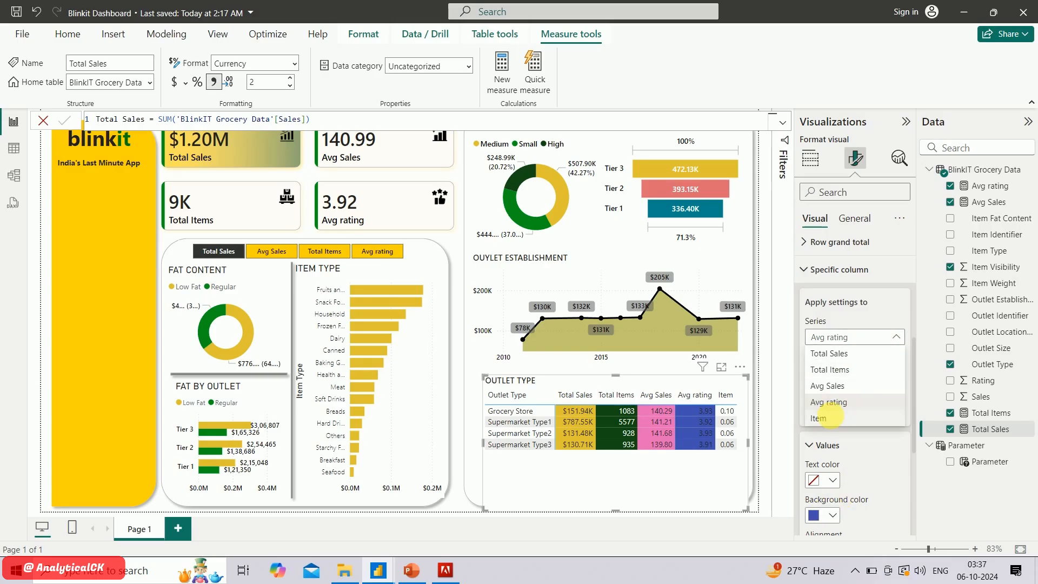
{"action": "left_click", "coordinate": [829, 418]}
{"action": "left_click", "coordinate": [833, 515]}
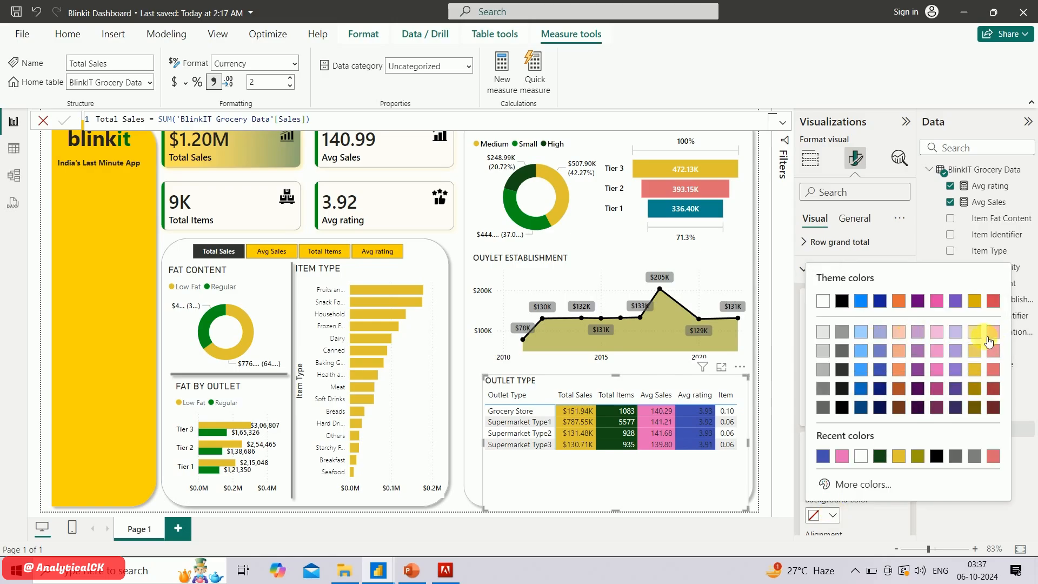
{"action": "left_click", "coordinate": [994, 369]}
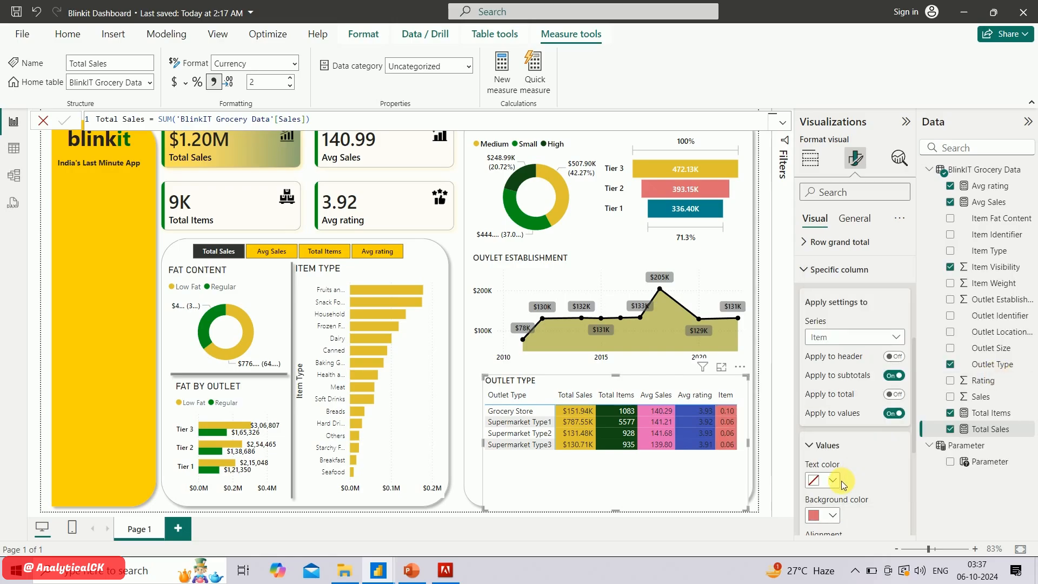
Change the matrix's column header font to a heavier Segoe UI variant
{"action": "scroll", "coordinate": [860, 457], "scroll_direction": "up", "scroll_amount": 5}
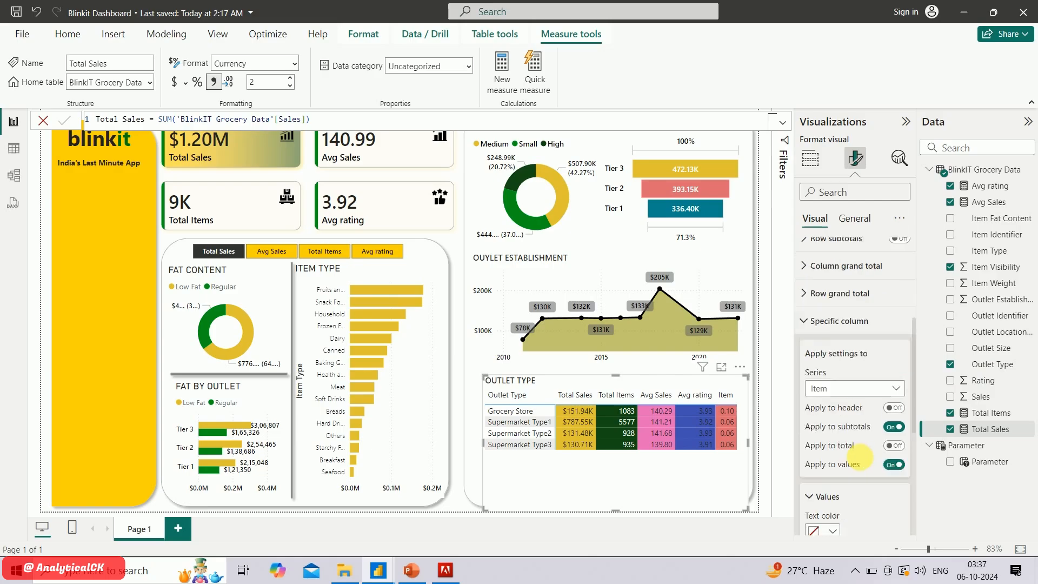
{"action": "left_click", "coordinate": [822, 361]}
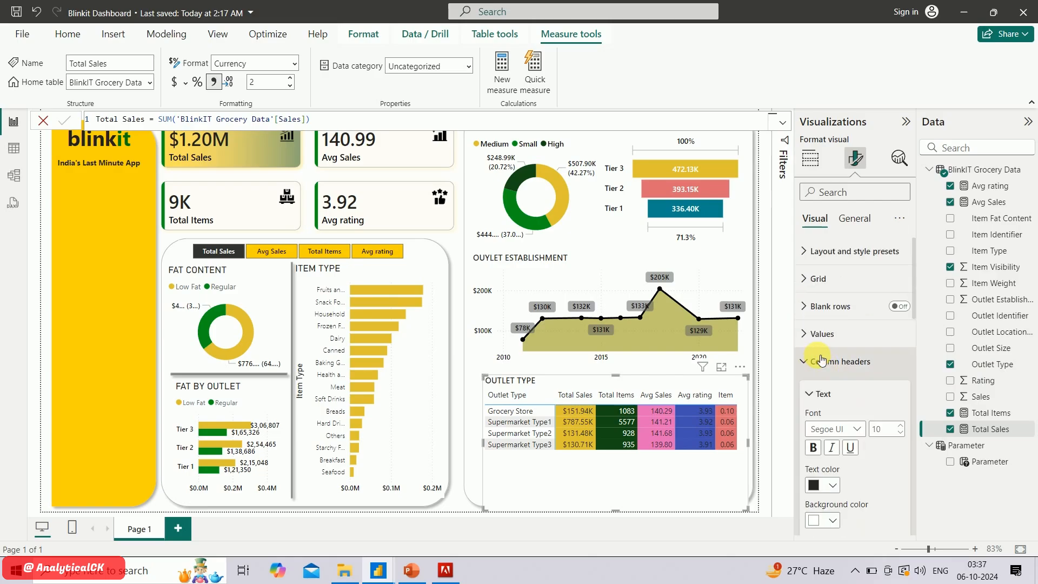
{"action": "left_click", "coordinate": [858, 429]}
{"action": "left_click", "coordinate": [864, 351]}
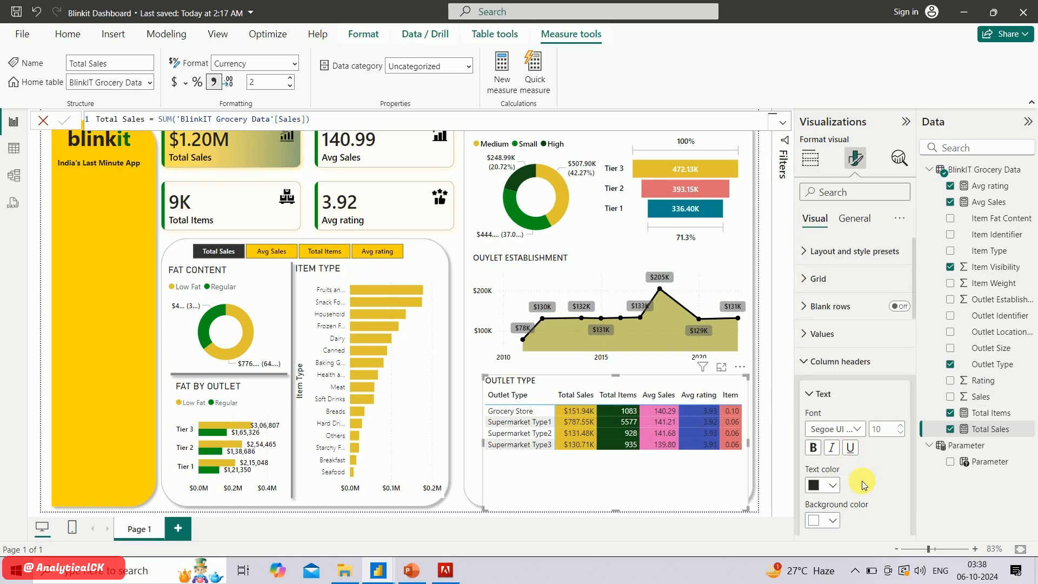
{"action": "left_click", "coordinate": [809, 367]}
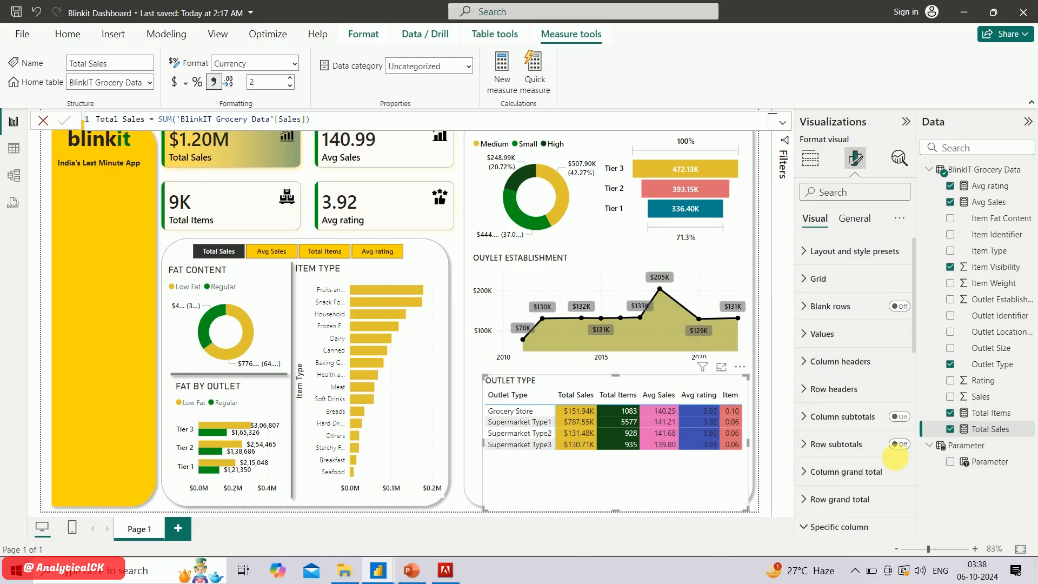
Set the font of the matrix's values to Segoe UI Semibold
{"action": "left_click", "coordinate": [806, 338]}
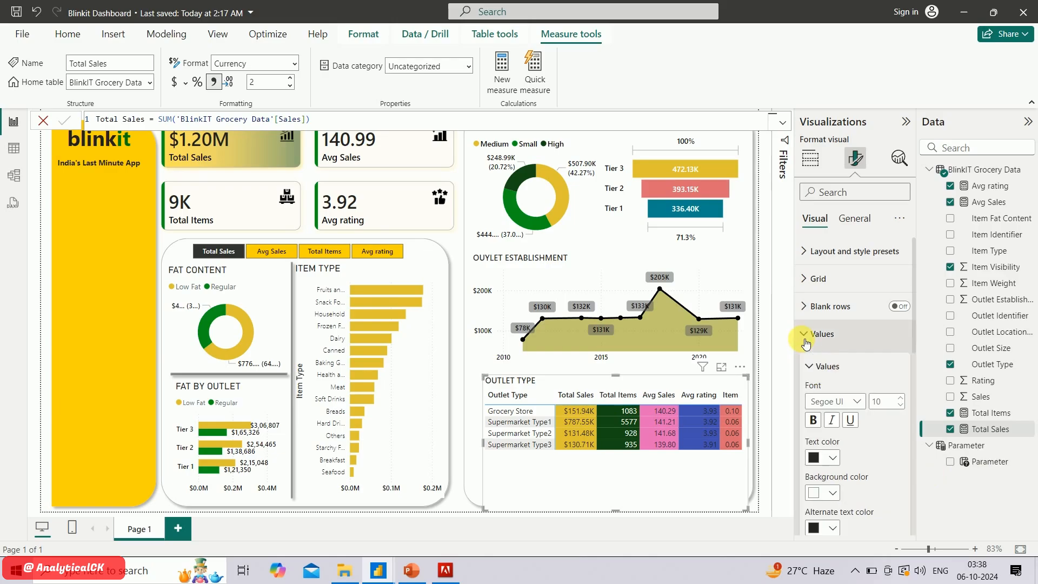
{"action": "left_click", "coordinate": [860, 403]}
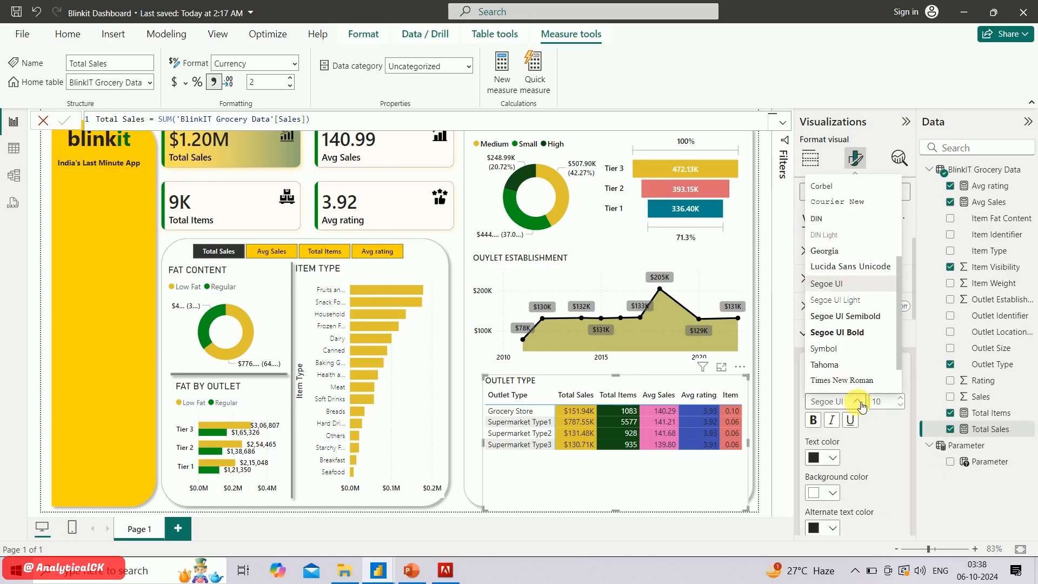
{"action": "left_click", "coordinate": [858, 317]}
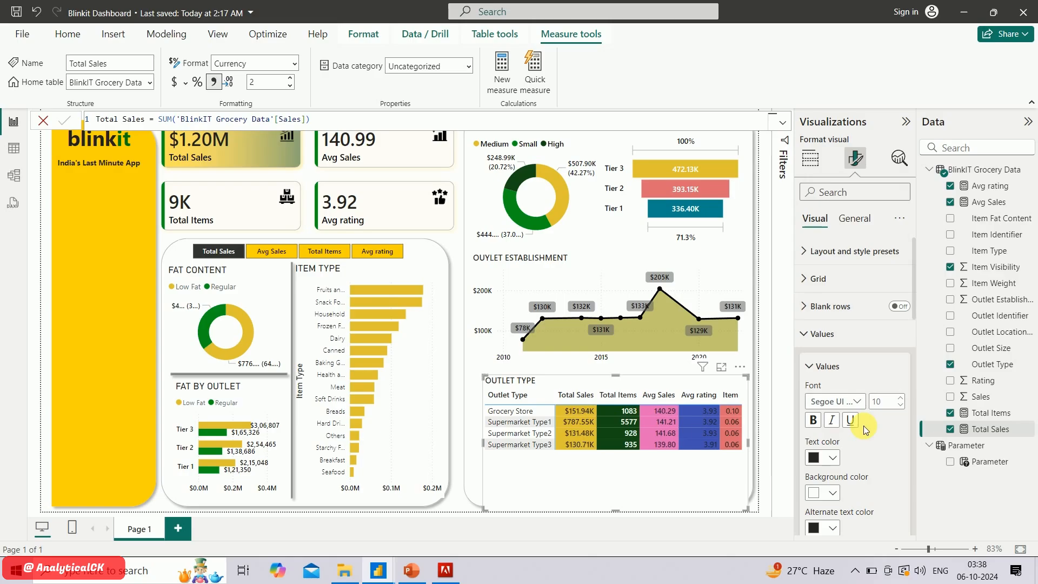
Apply the Minimal style preset and the Tabular layout to the Outlet Type matrix
{"action": "scroll", "coordinate": [859, 477], "scroll_direction": "down", "scroll_amount": 4}
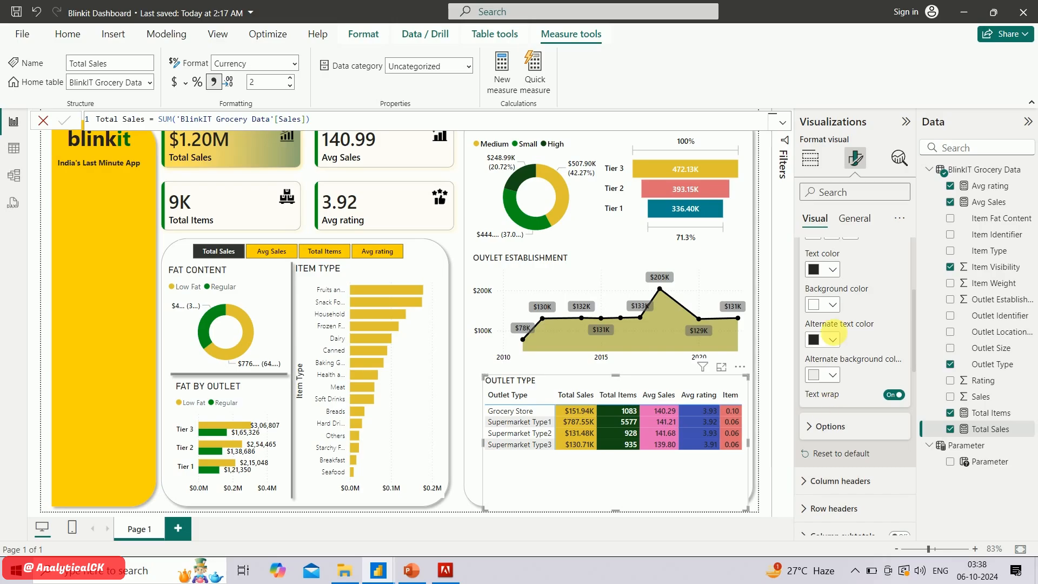
{"action": "scroll", "coordinate": [829, 378], "scroll_direction": "up", "scroll_amount": 3}
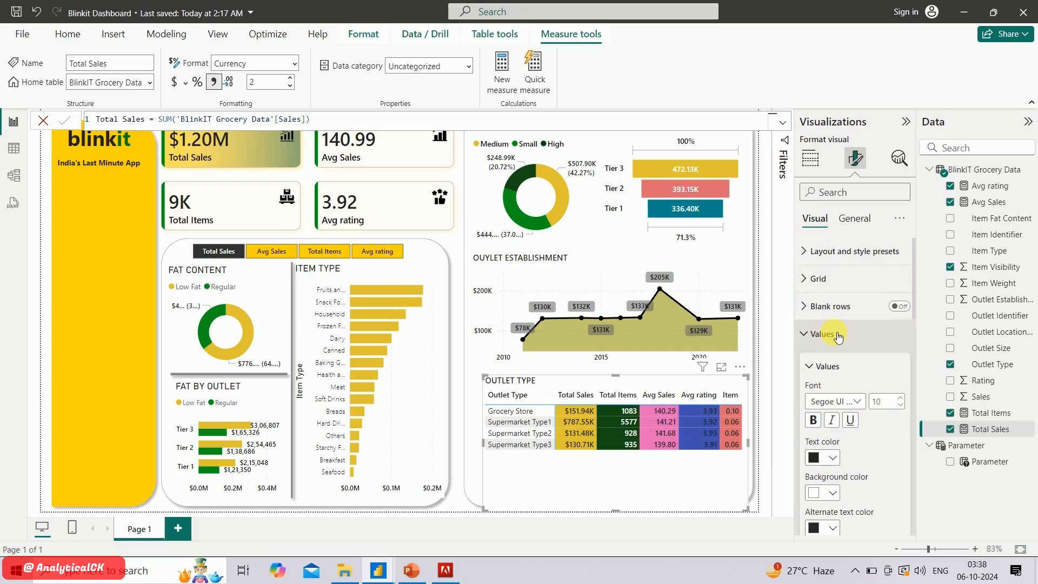
{"action": "left_click", "coordinate": [810, 251]}
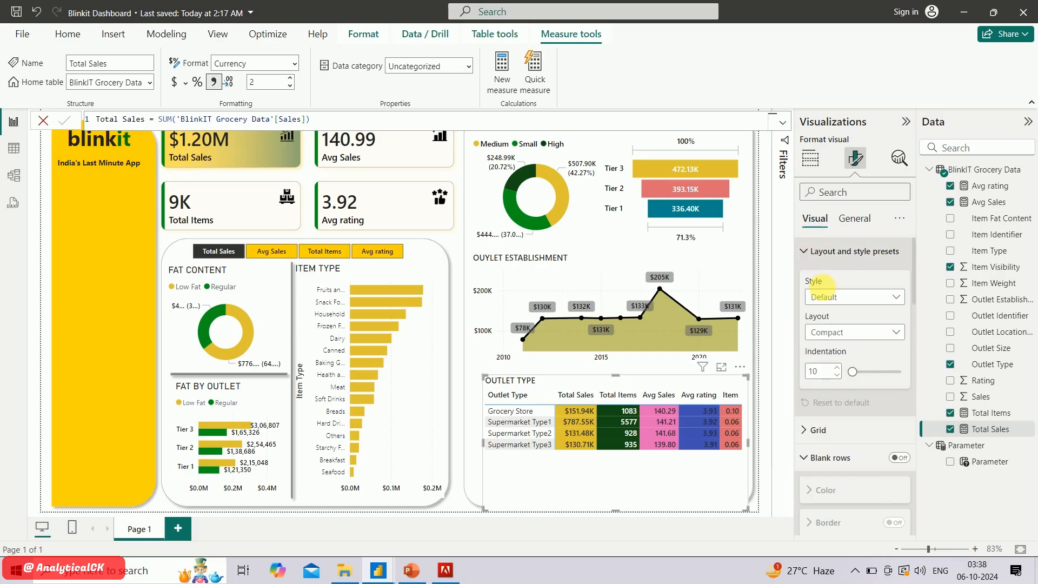
{"action": "left_click", "coordinate": [869, 296]}
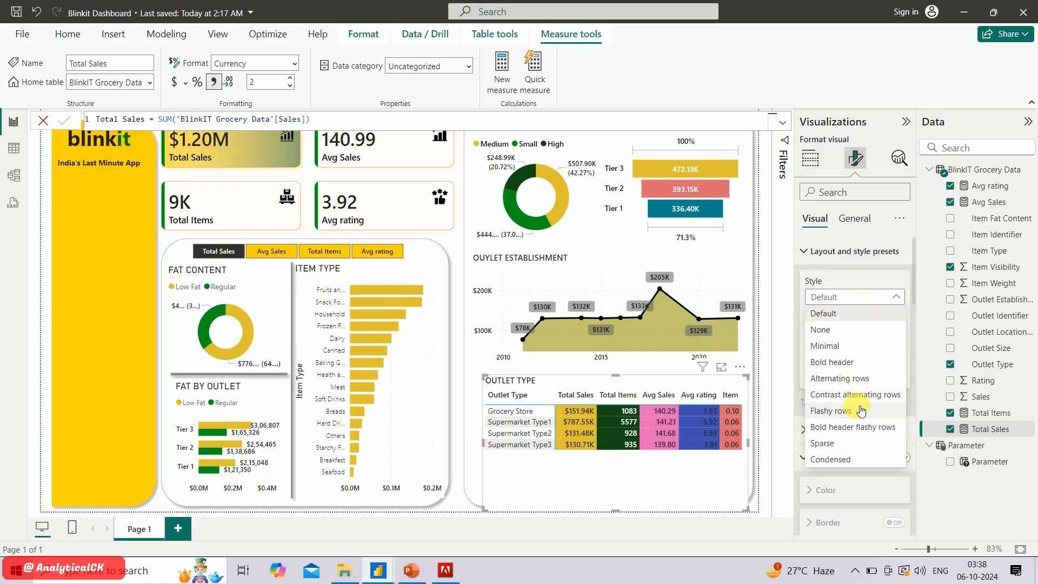
{"action": "left_click", "coordinate": [845, 351]}
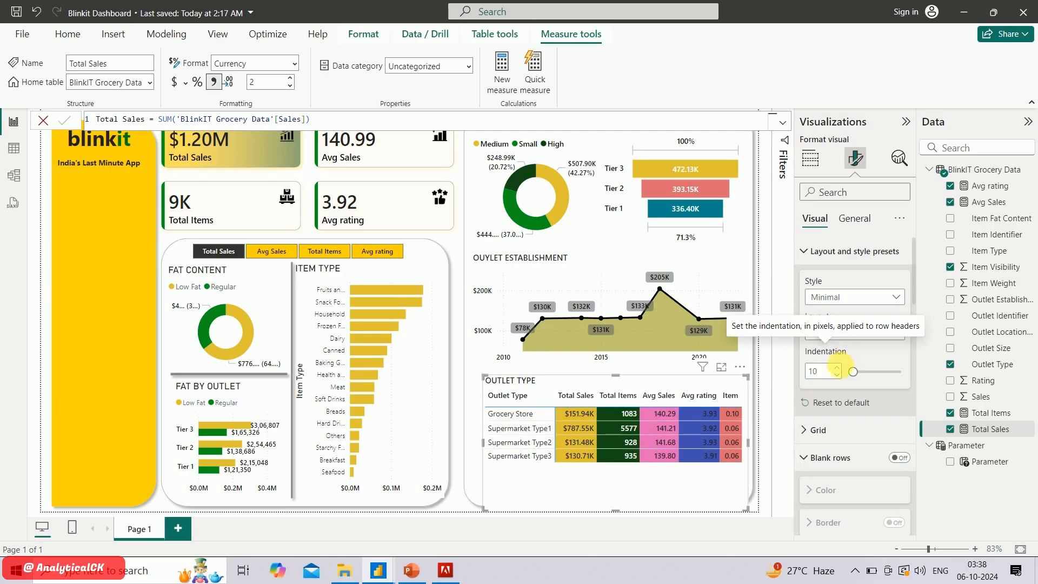
{"action": "left_click", "coordinate": [865, 332]}
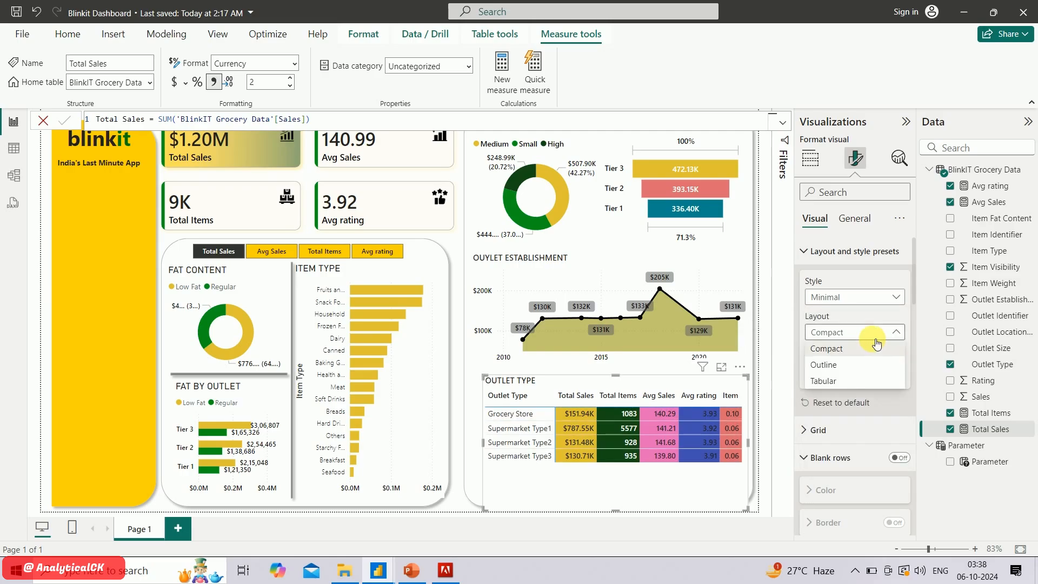
{"action": "left_click", "coordinate": [855, 384]}
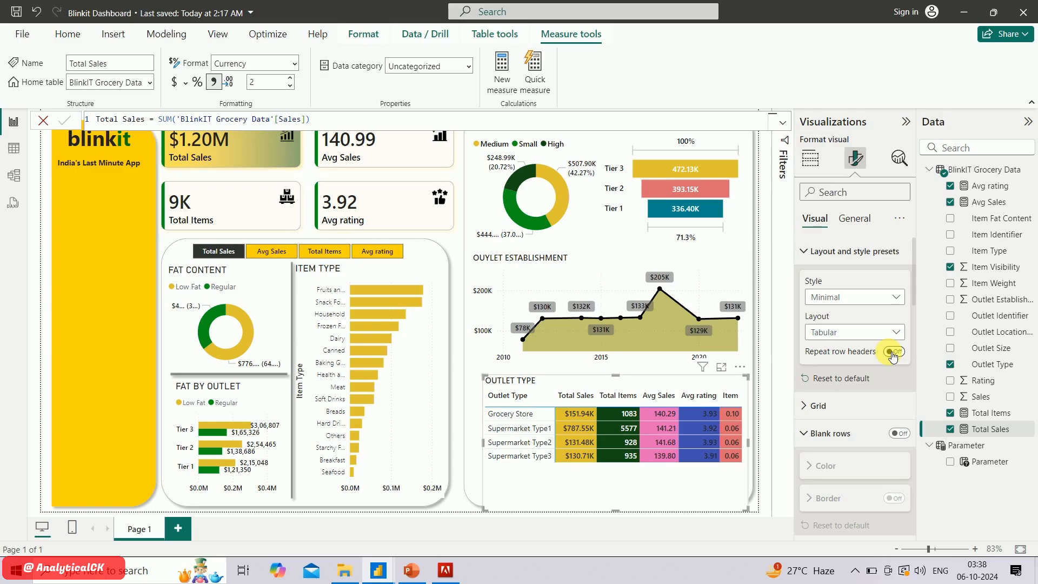
Set the width of the matrix's horizontal gridlines to 8
{"action": "left_click", "coordinate": [813, 406]}
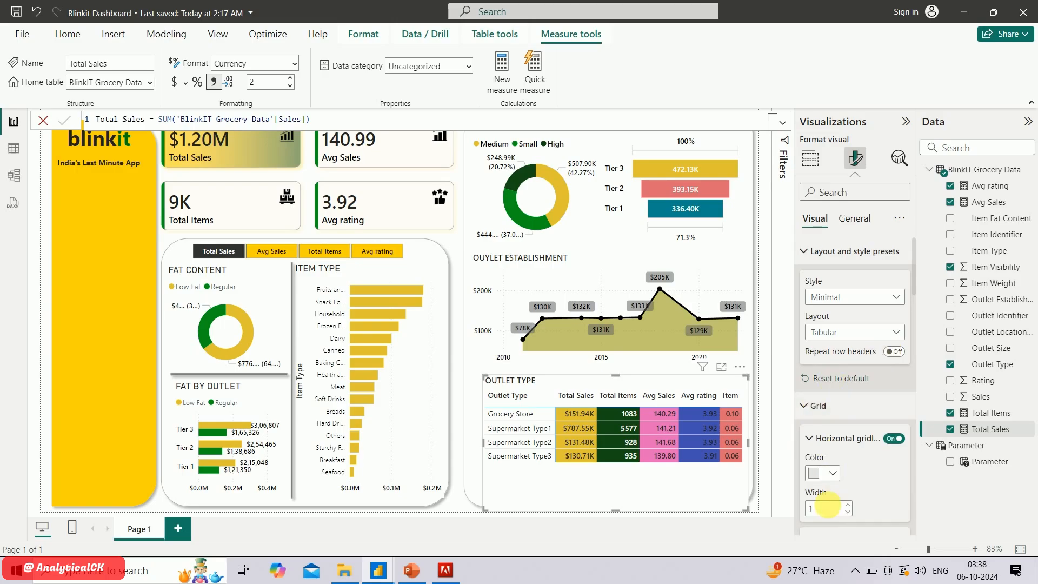
{"action": "double_click", "coordinate": [829, 512]}
{"action": "type", "text": "10"}
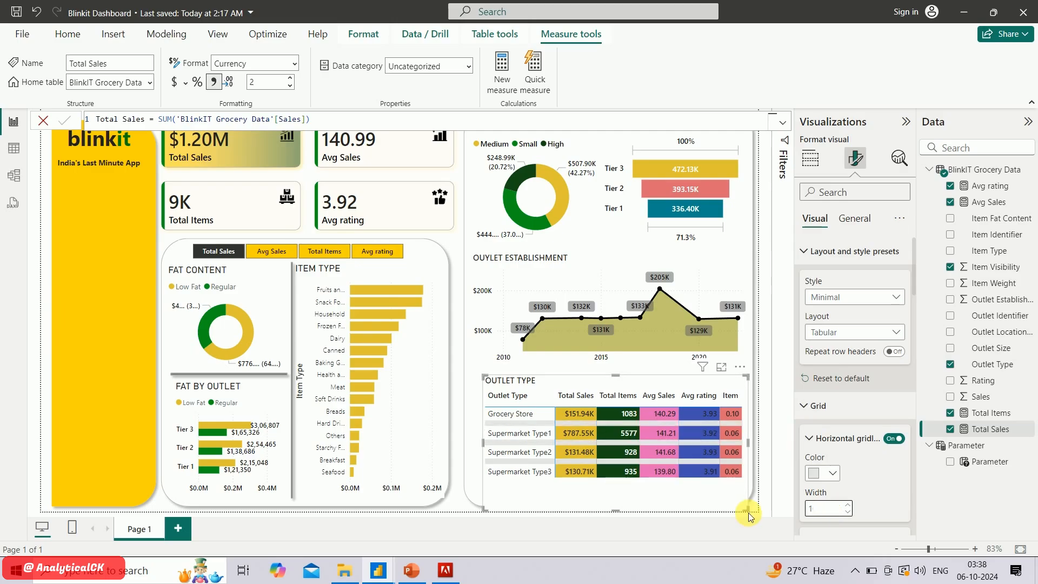
{"action": "key", "text": "BackSpace"}
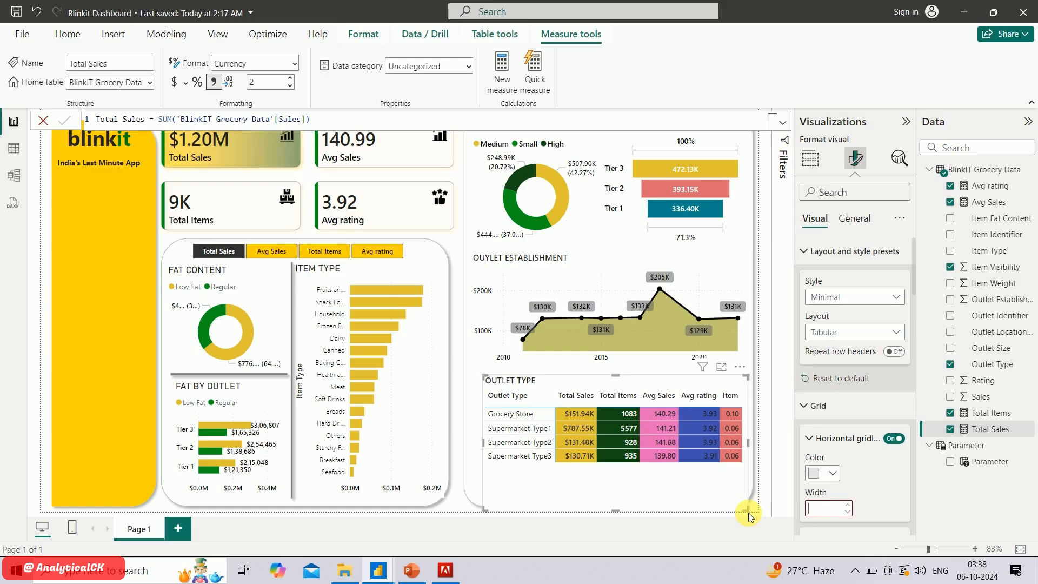
{"action": "type", "text": "8"}
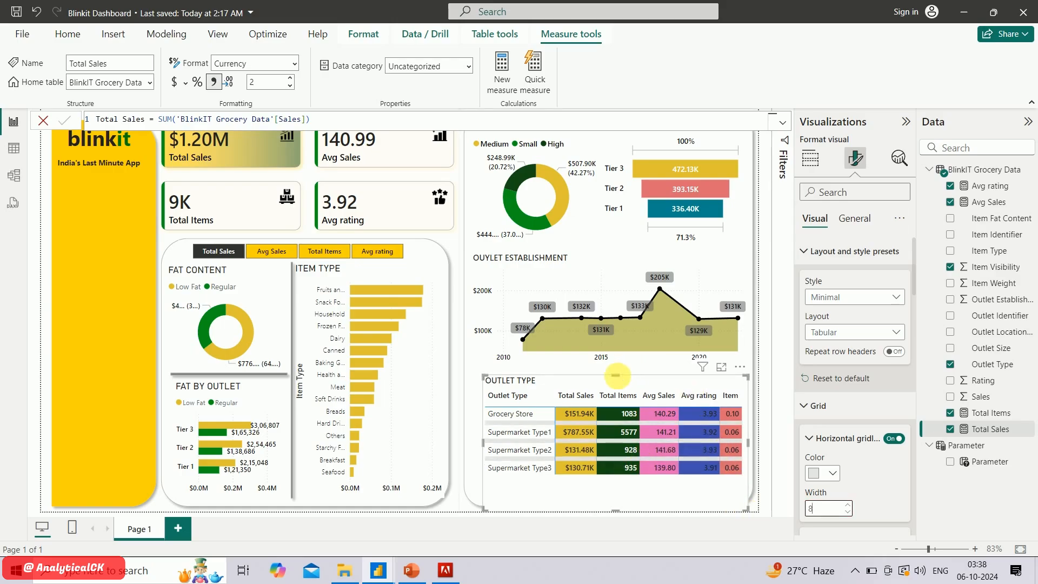
Resize the Outlet Type matrix to fit inside the white panel beneath the Outlet Establishment chart, and deselect it
{"action": "left_click_drag", "start_coordinate": [616, 385], "coordinate": [615, 396]}
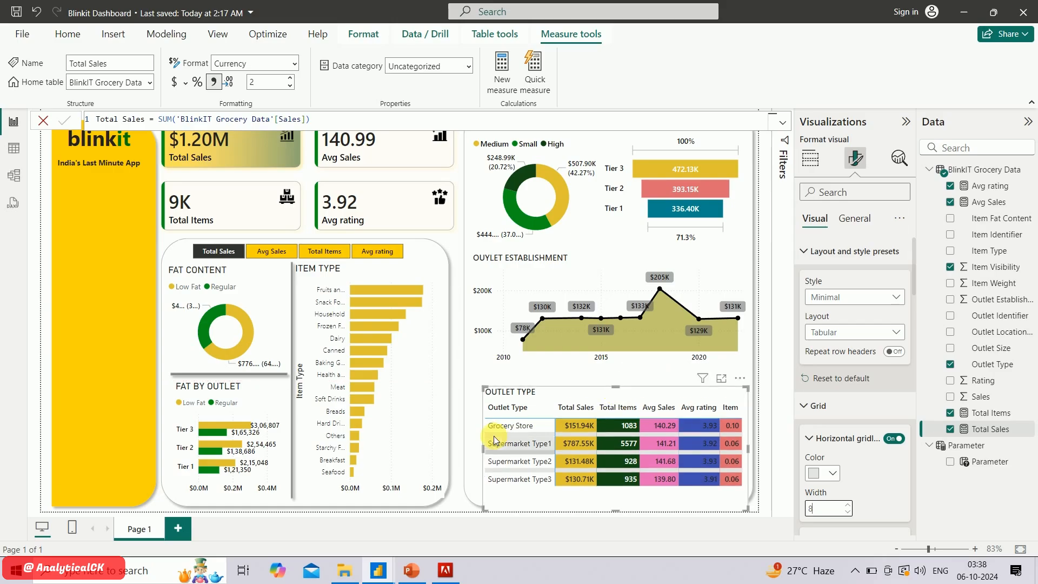
{"action": "left_click_drag", "start_coordinate": [489, 448], "coordinate": [474, 450]}
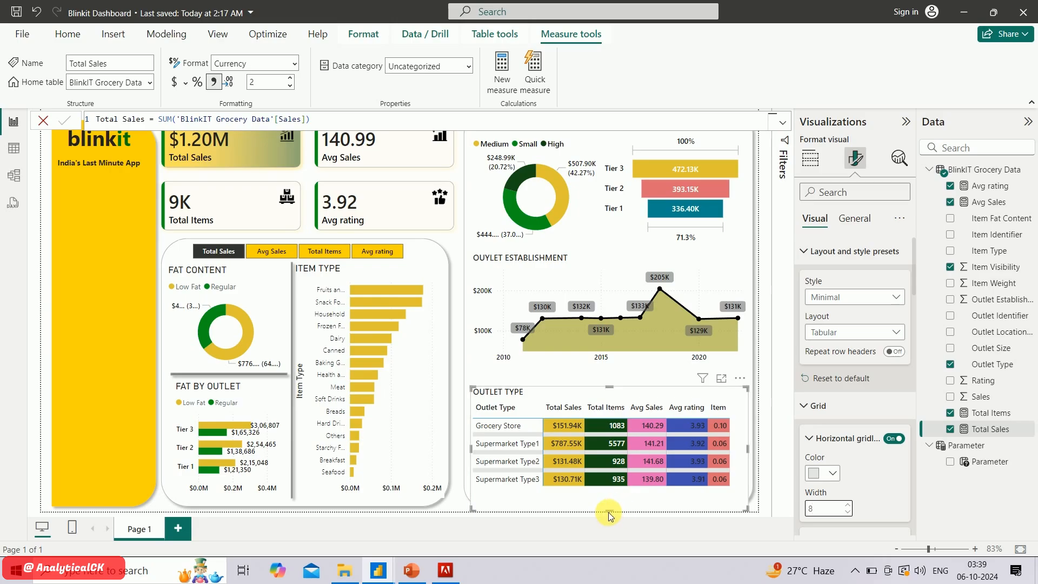
{"action": "left_click_drag", "start_coordinate": [609, 513], "coordinate": [616, 486]}
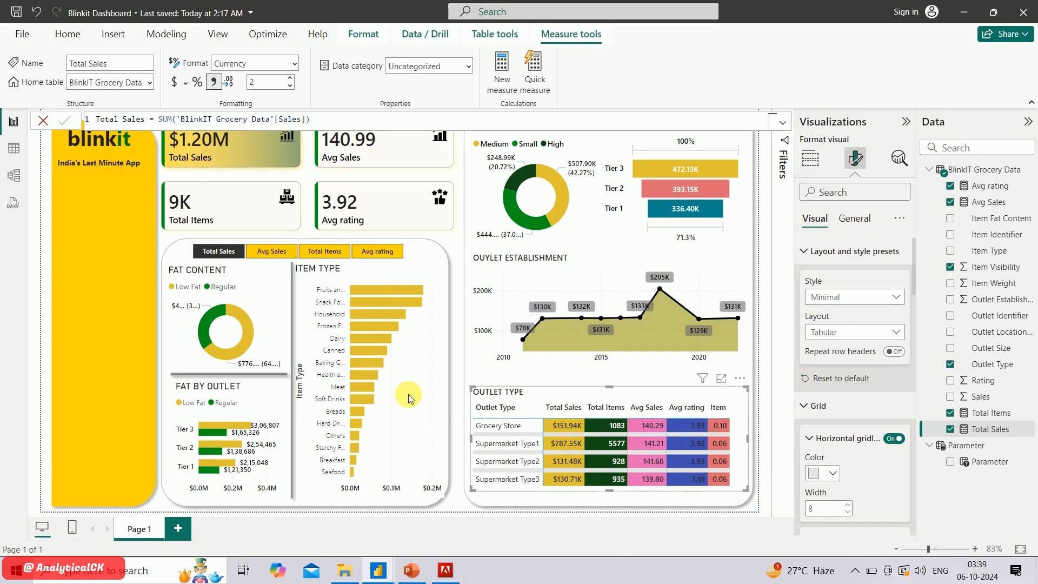
{"action": "left_click", "coordinate": [784, 122]}
{"action": "left_click", "coordinate": [787, 120]}
{"action": "left_click", "coordinate": [767, 201]}
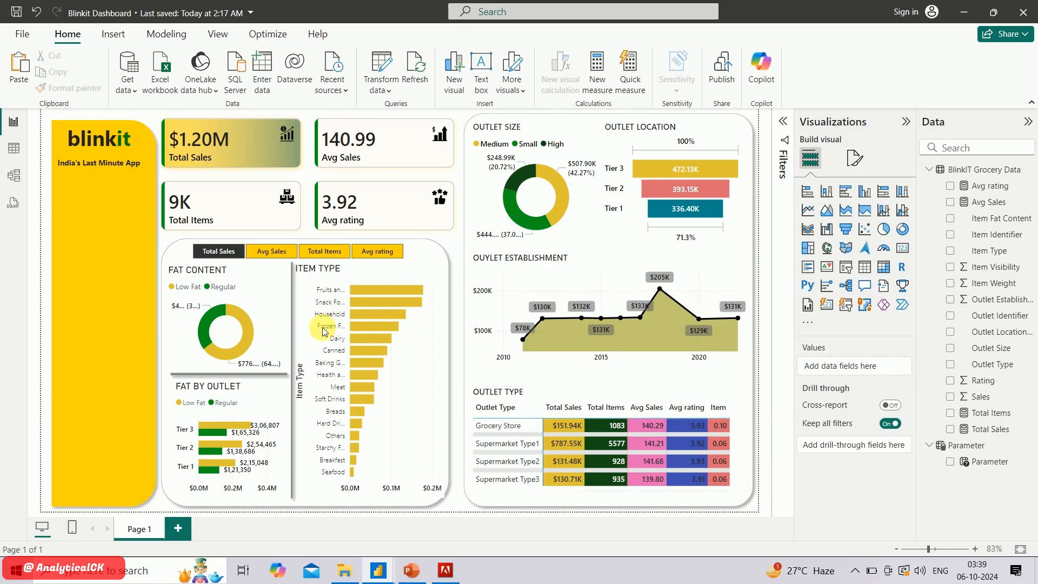
Duplicate the vertical divider line, shorten it and place it between the Outlet Size and Outlet Location charts
{"action": "left_click", "coordinate": [294, 276]}
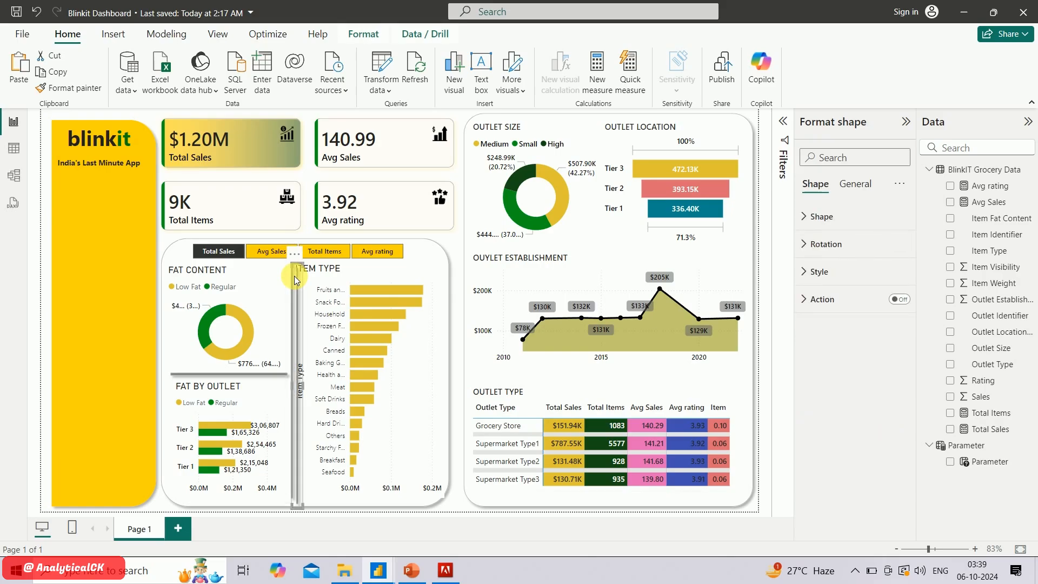
{"action": "left_click_drag", "start_coordinate": [294, 276], "coordinate": [567, 255]}
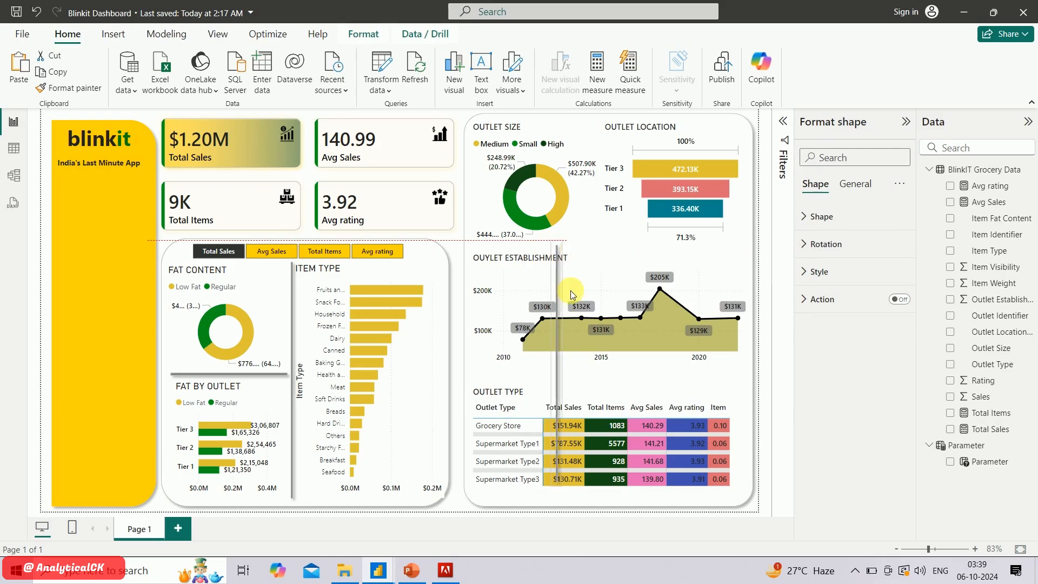
{"action": "left_click_drag", "start_coordinate": [572, 483], "coordinate": [569, 348]}
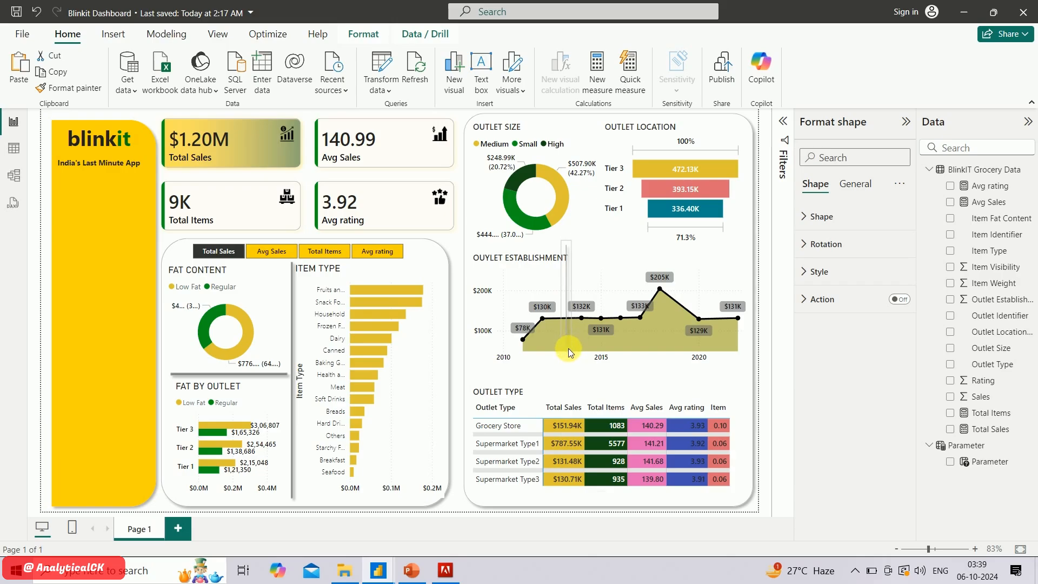
{"action": "left_click", "coordinate": [569, 350]}
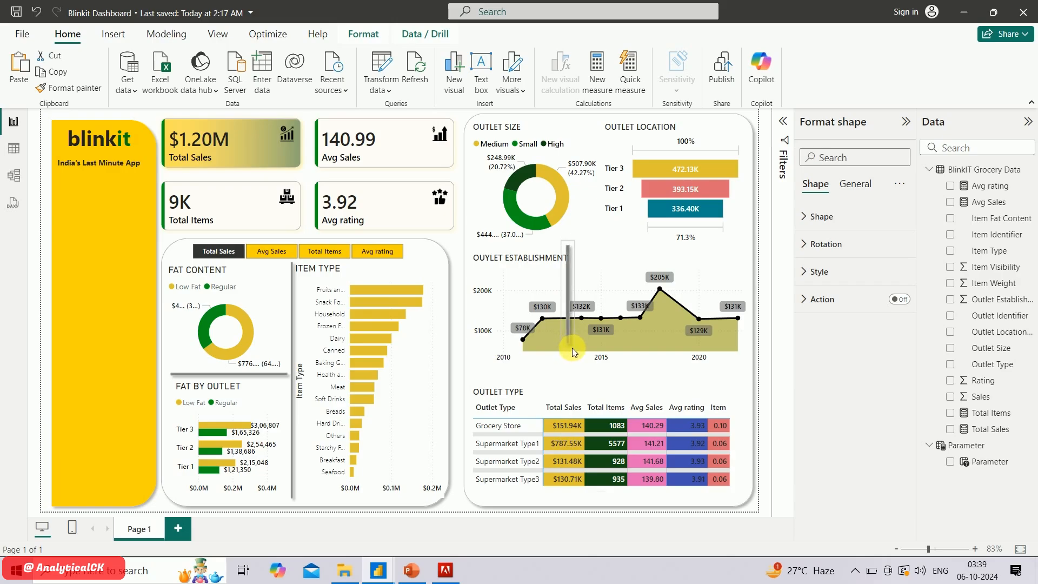
{"action": "left_click_drag", "start_coordinate": [571, 339], "coordinate": [605, 243]}
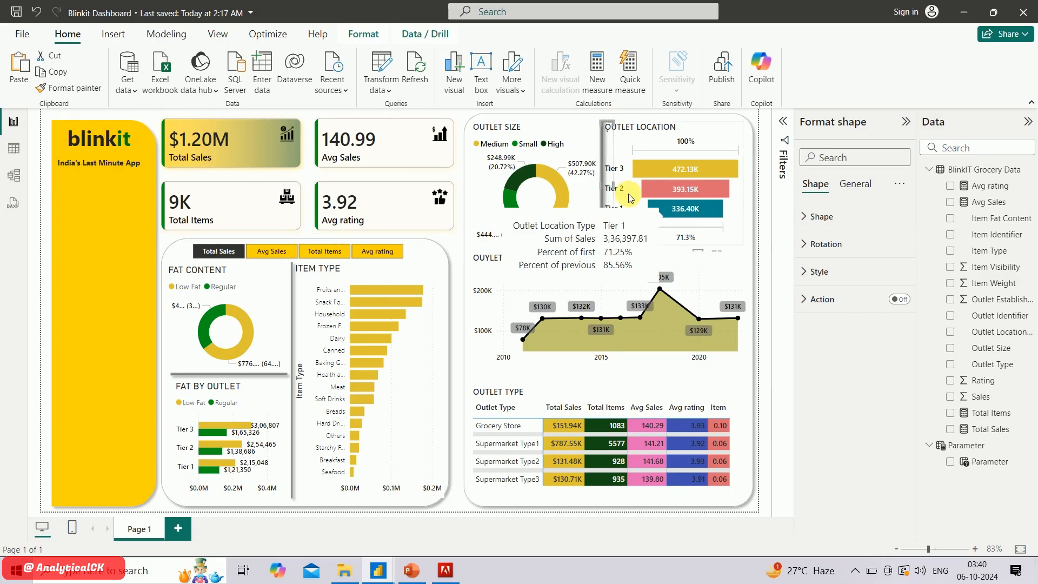
{"action": "left_click", "coordinate": [610, 194]}
{"action": "left_click_drag", "start_coordinate": [612, 205], "coordinate": [624, 284]}
Place copies of the horizontal divider line above and below the Outlet Establishment chart, stretched across the outlet panel
{"action": "left_click_drag", "start_coordinate": [627, 212], "coordinate": [821, 325]}
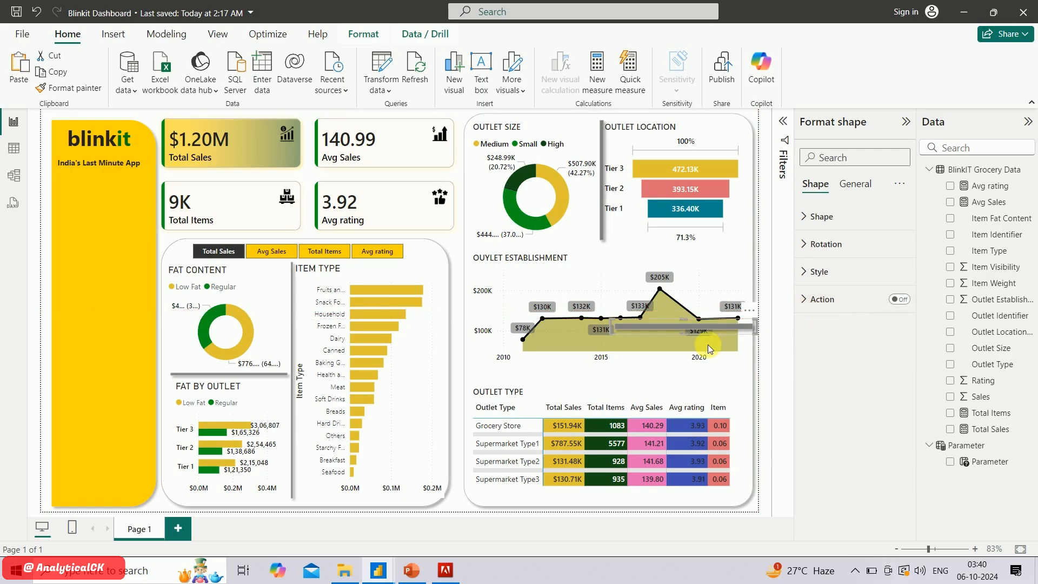
{"action": "left_click_drag", "start_coordinate": [652, 338], "coordinate": [518, 254]}
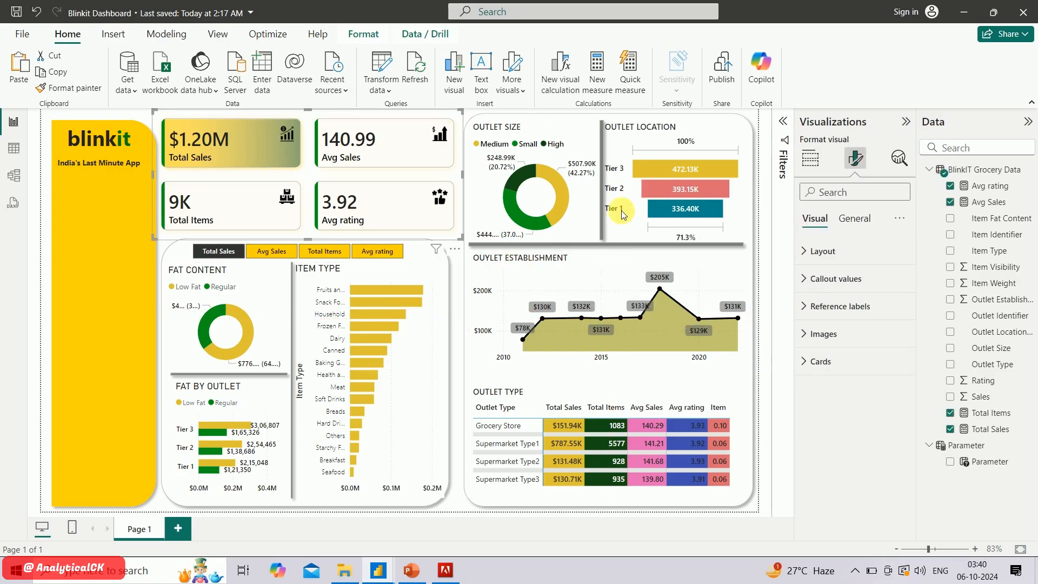
{"action": "left_click", "coordinate": [618, 241], "text": "ctrl"}
{"action": "left_click_drag", "start_coordinate": [619, 242], "coordinate": [621, 370]}
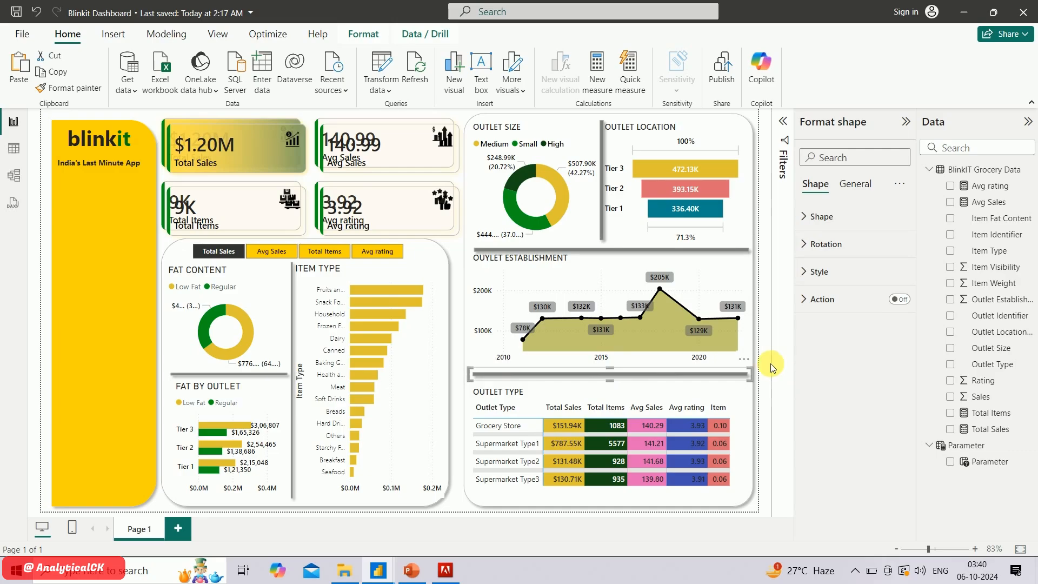
Delete the stray duplicate of the KPI card visual
{"action": "left_click", "coordinate": [454, 242]}
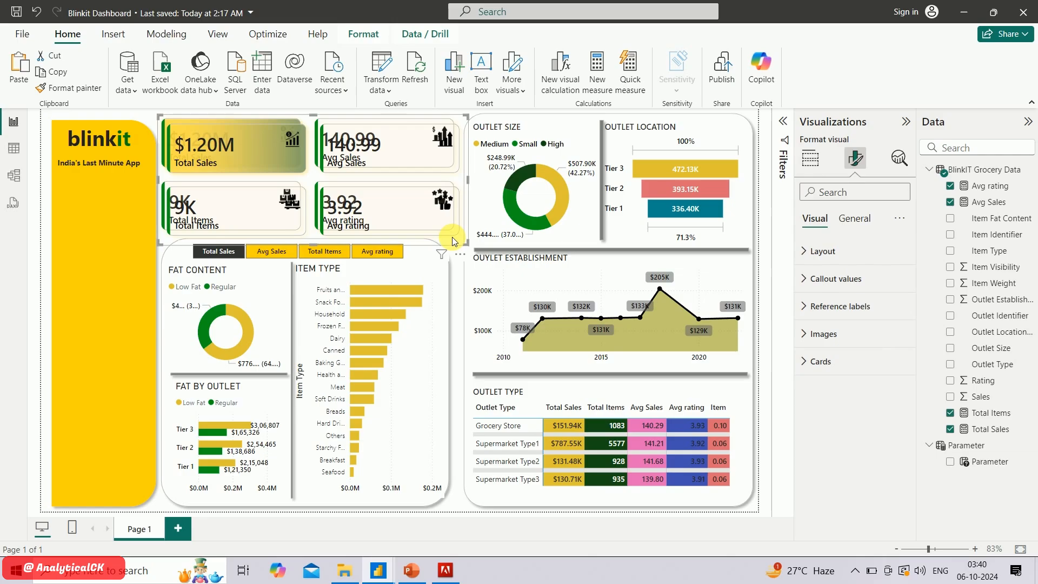
{"action": "left_click", "coordinate": [452, 238]}
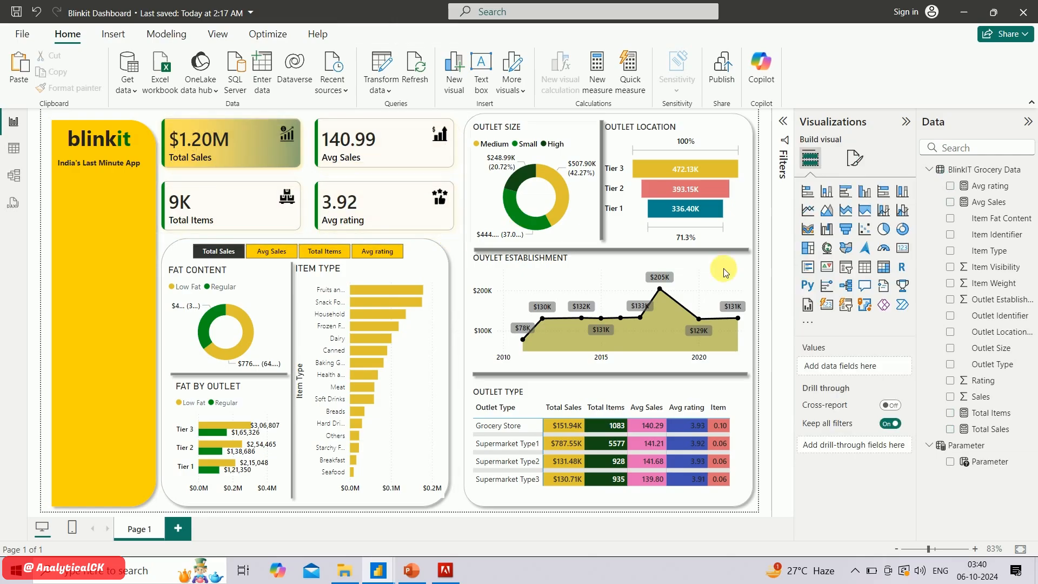
{"action": "left_click", "coordinate": [603, 238]}
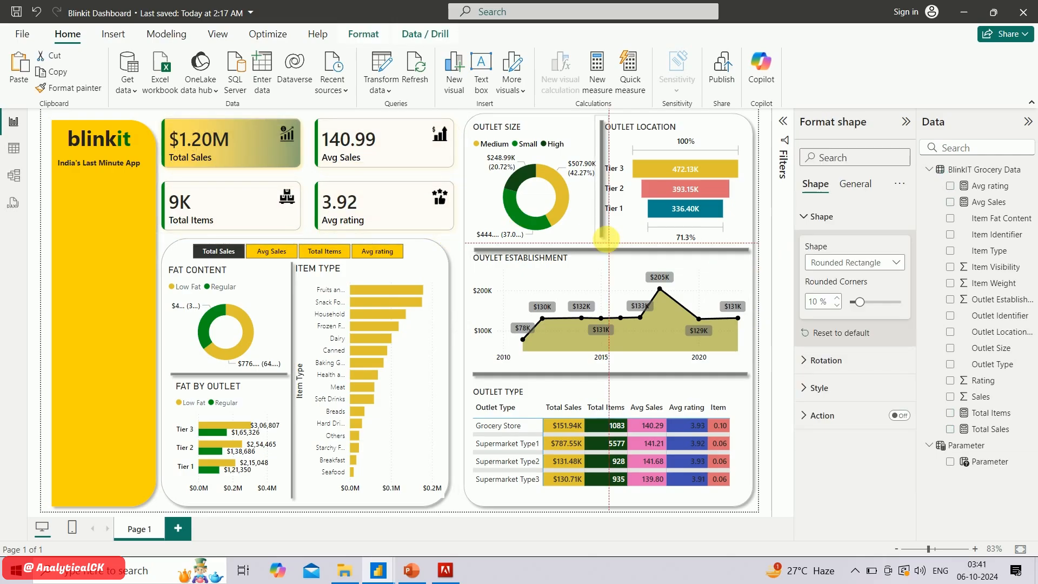
{"action": "left_click", "coordinate": [765, 130]}
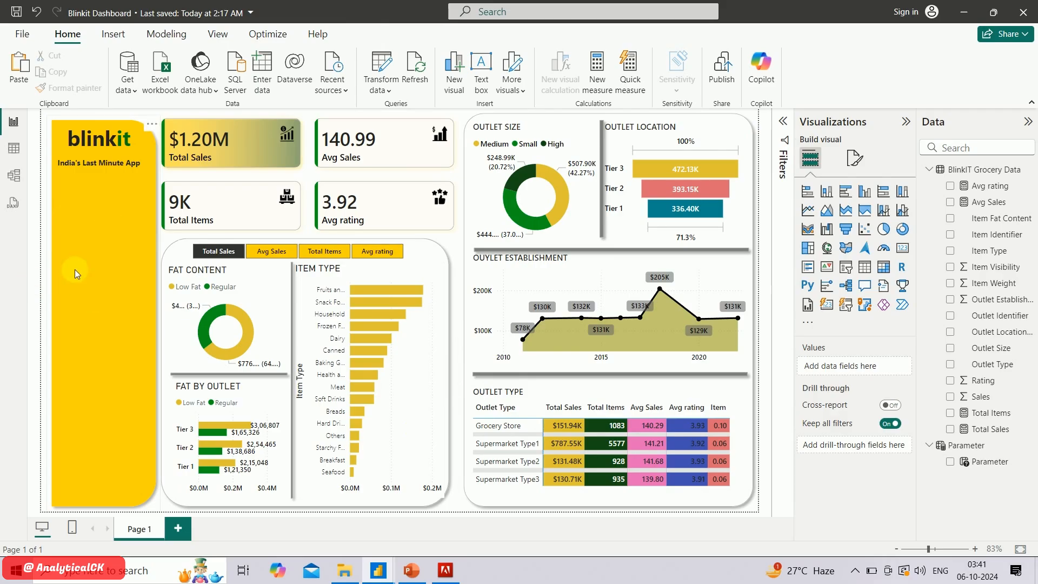
Switch to the finished Blinkit reference report to examine its filter panel, and return to the report being built
{"action": "key", "text": "alt+Tab"}
{"action": "key", "text": "alt+Tab"}
{"action": "mouse_move", "coordinate": [378, 569]}
{"action": "left_click", "coordinate": [352, 488]}
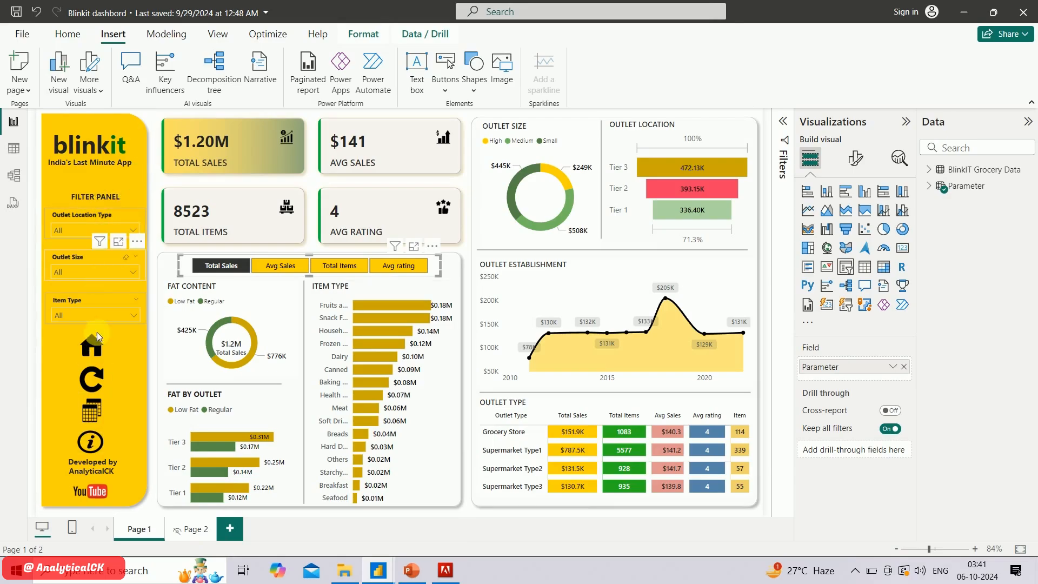
{"action": "mouse_move", "coordinate": [92, 441]}
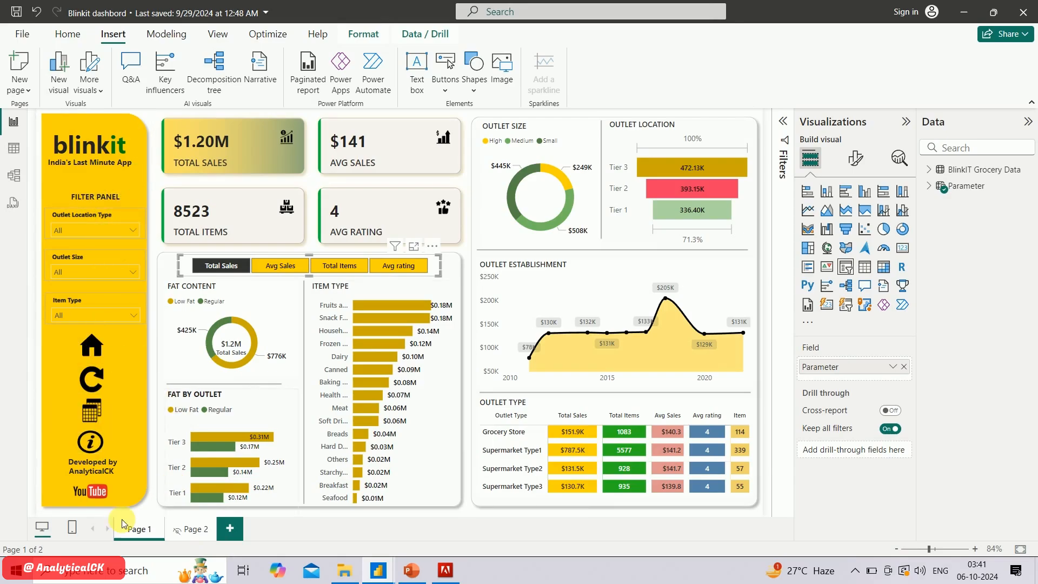
{"action": "key", "text": "alt+Tab"}
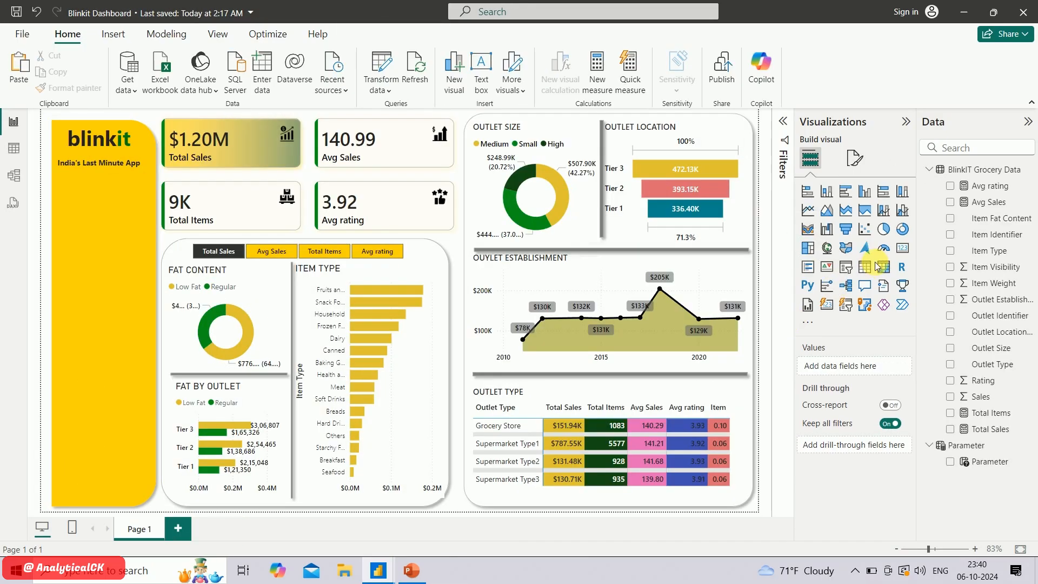
{"action": "key", "text": "alt+Tab"}
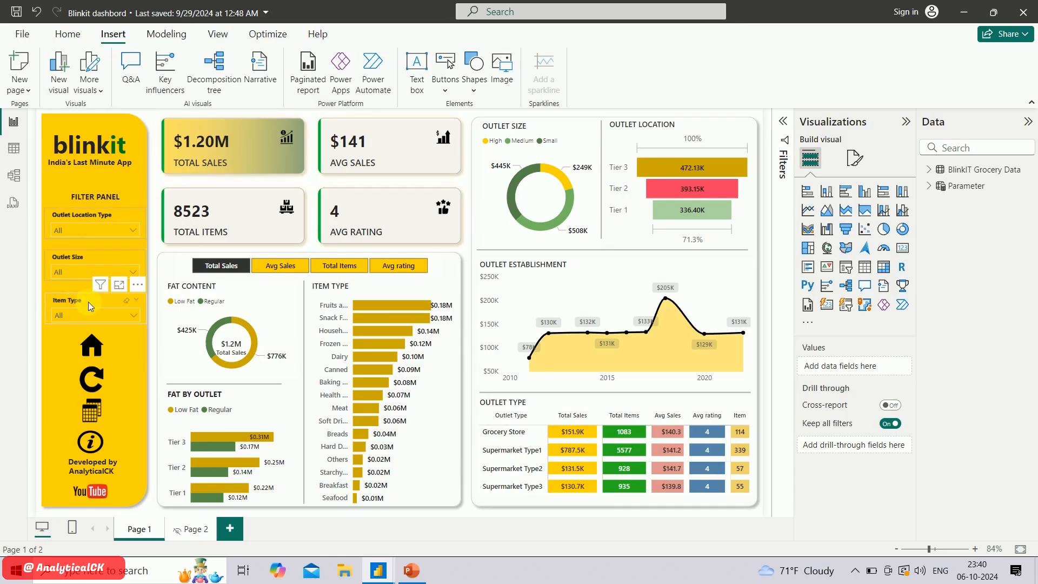
{"action": "key", "text": "alt+Tab"}
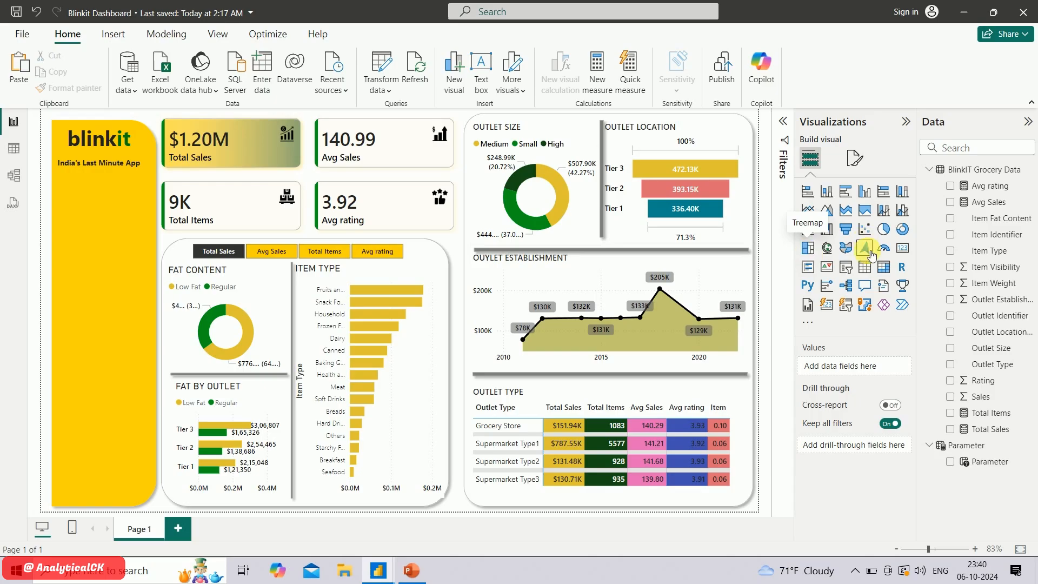
Add a slicer on the Outlet Location Type field and set its style to Dropdown
{"action": "left_click", "coordinate": [851, 270]}
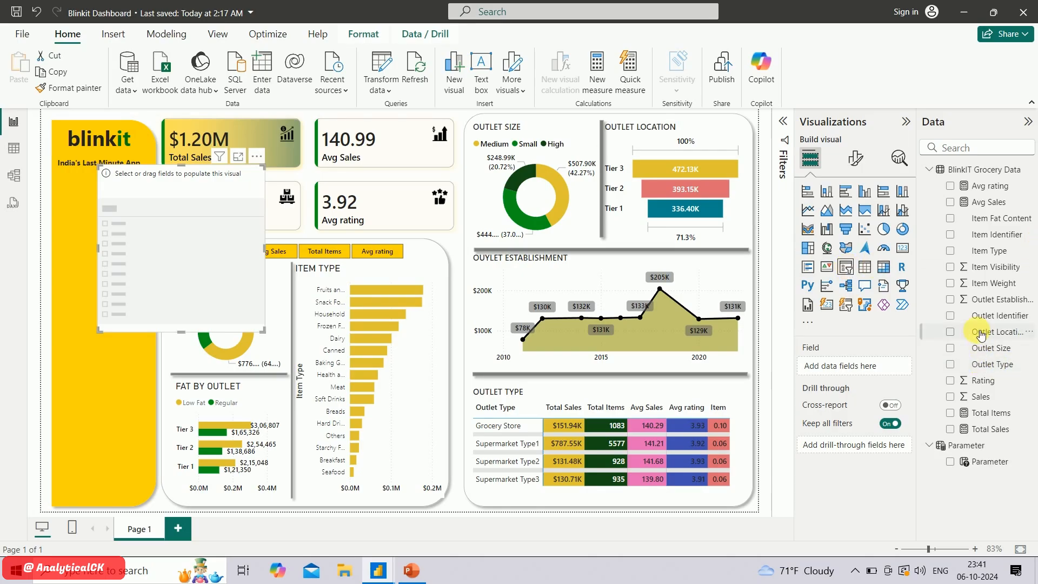
{"action": "left_click", "coordinate": [951, 333]}
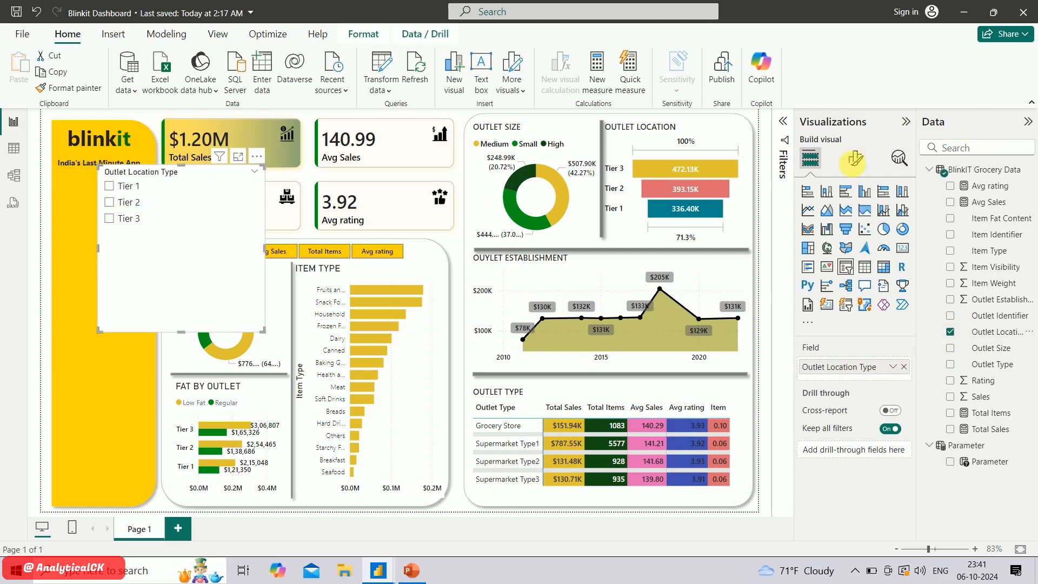
{"action": "left_click", "coordinate": [855, 162]}
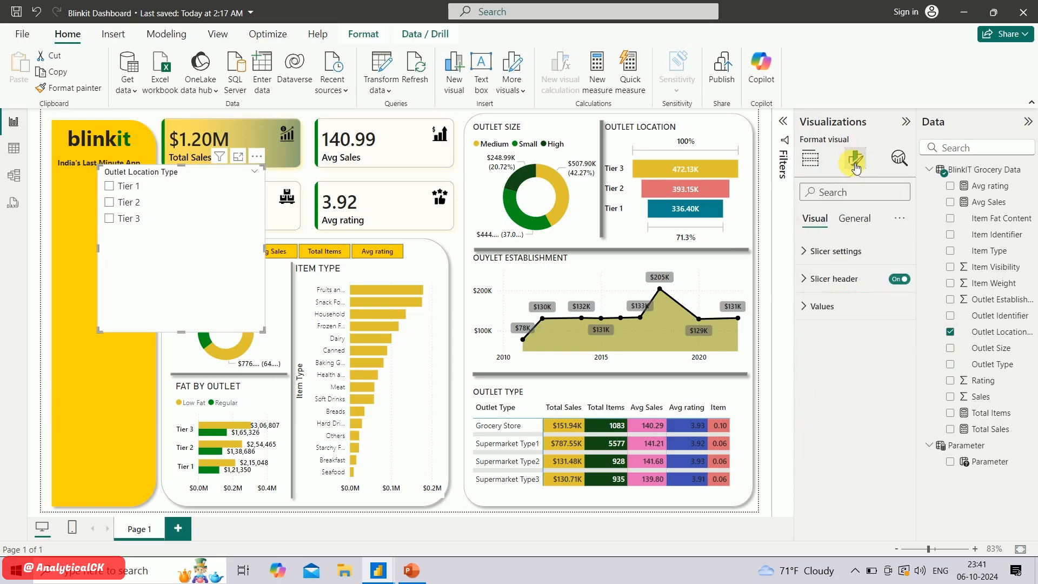
{"action": "left_click", "coordinate": [816, 261]}
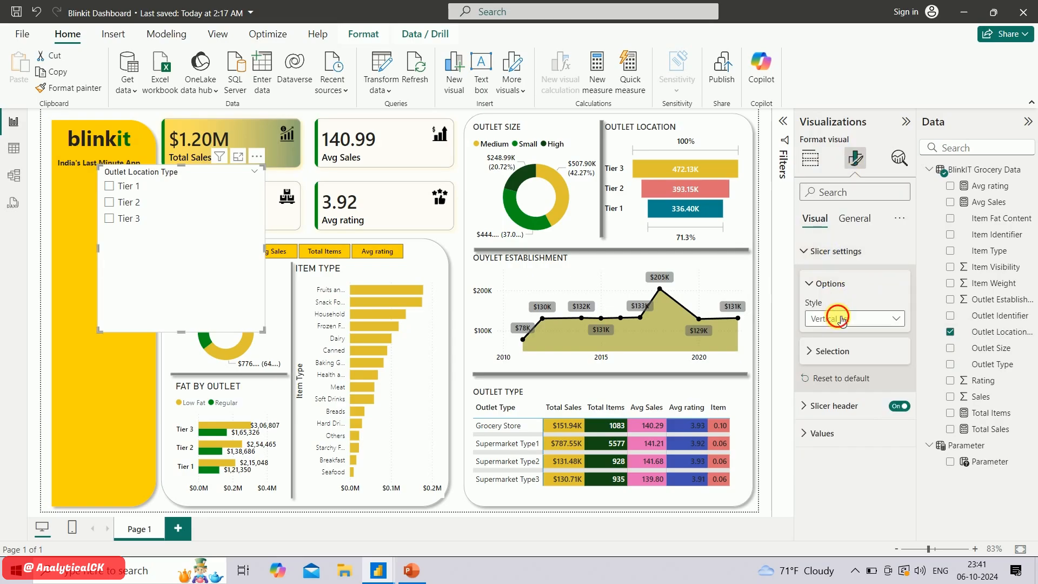
{"action": "left_click", "coordinate": [840, 318]}
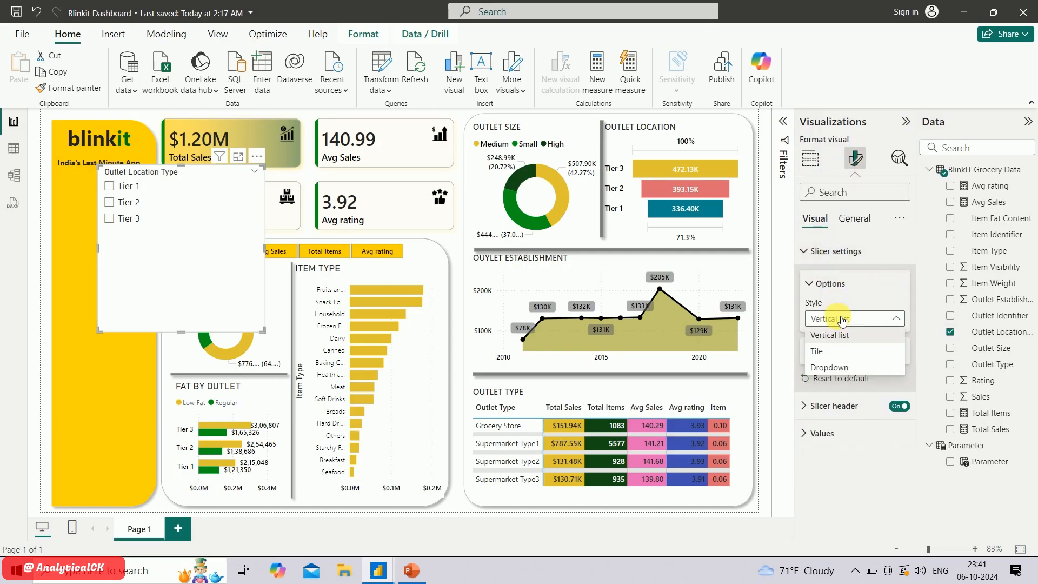
{"action": "left_click", "coordinate": [840, 368]}
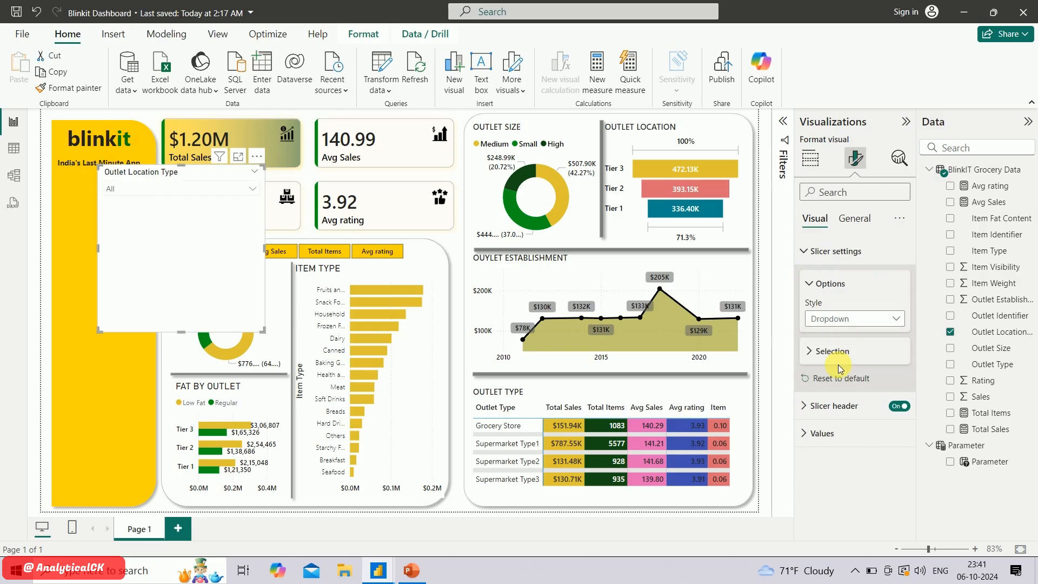
Set the slicer values' font to Segoe UI Semibold at size 10
{"action": "left_click", "coordinate": [816, 431]}
{"action": "scroll", "coordinate": [833, 411], "scroll_direction": "down", "scroll_amount": 3}
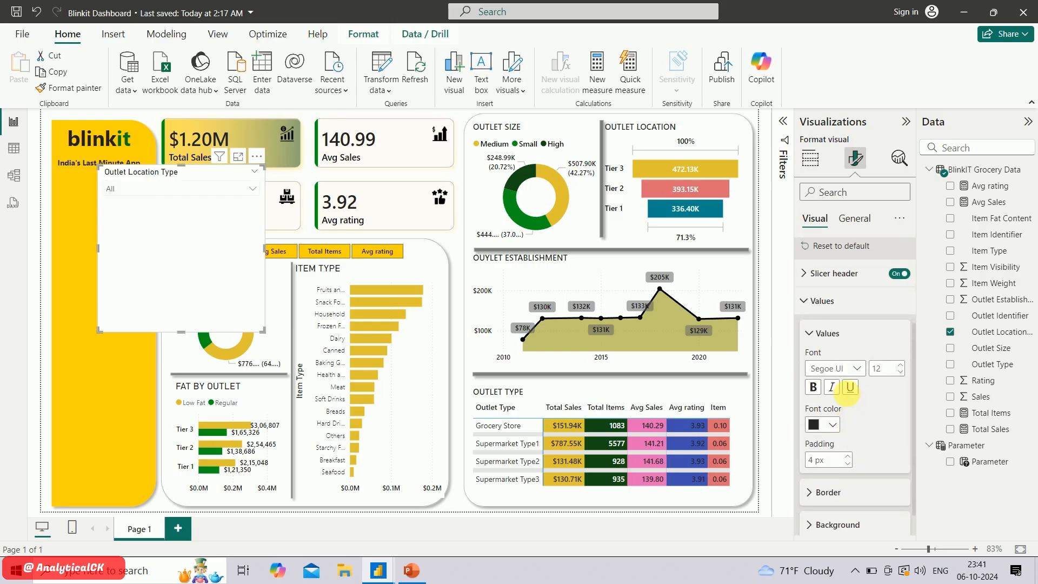
{"action": "left_click", "coordinate": [844, 369]}
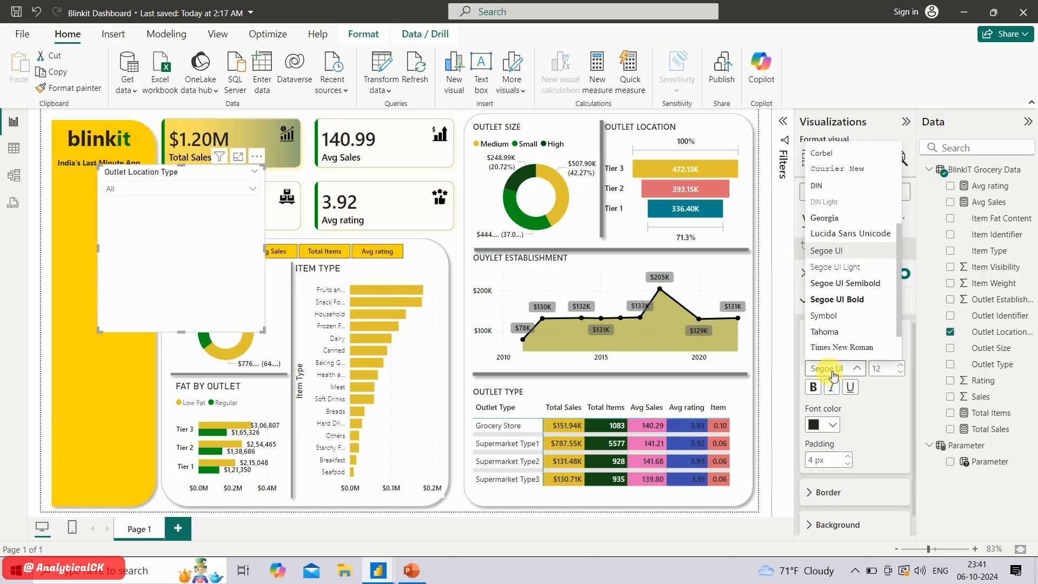
{"action": "left_click", "coordinate": [857, 285]}
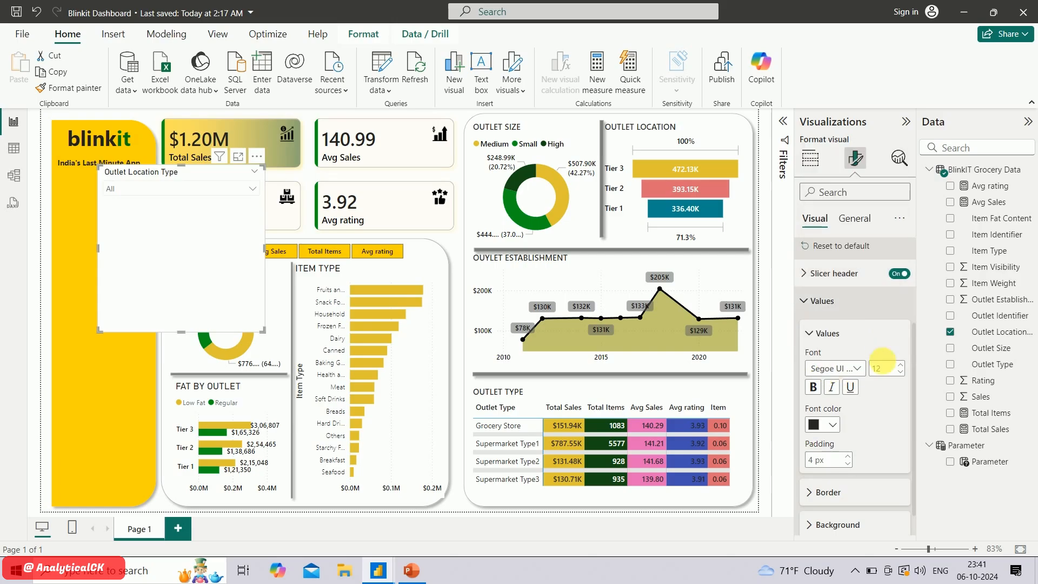
{"action": "type", "text": "10"}
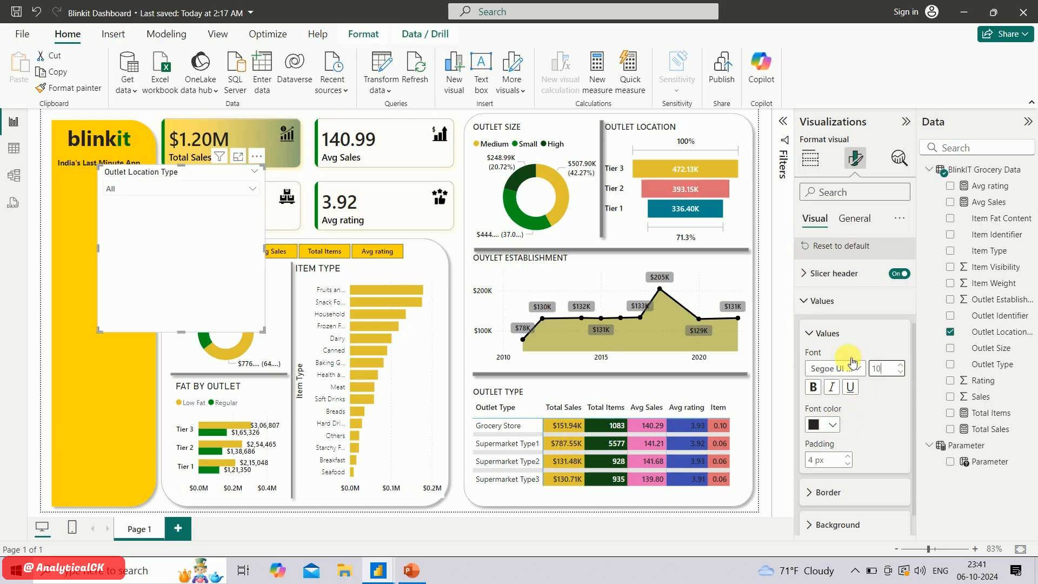
Change the Outlet Location Type slicer header's text to a Segoe UI font
{"action": "scroll", "coordinate": [825, 341], "scroll_direction": "up", "scroll_amount": 1}
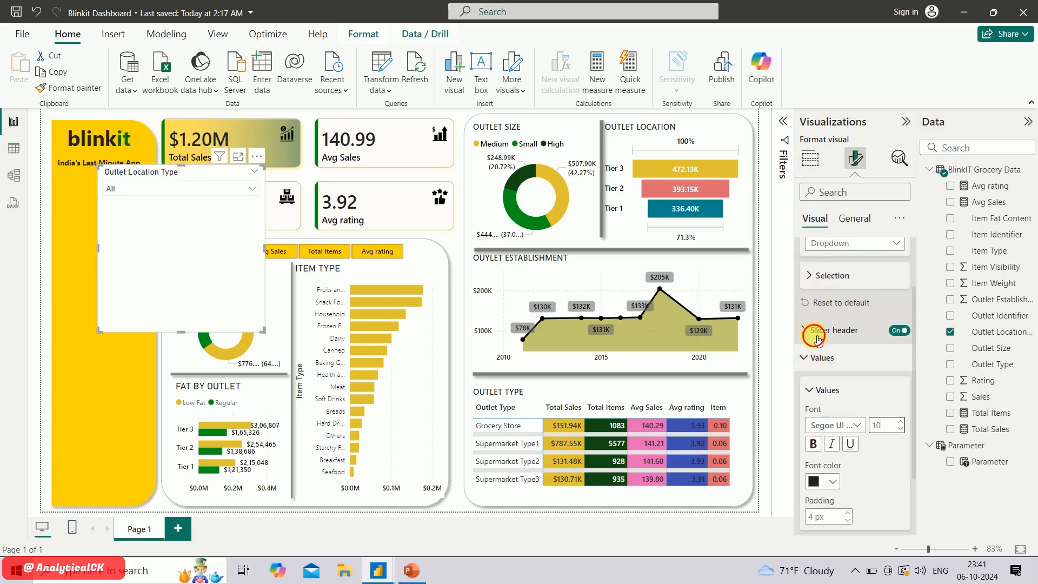
{"action": "left_click", "coordinate": [833, 330]}
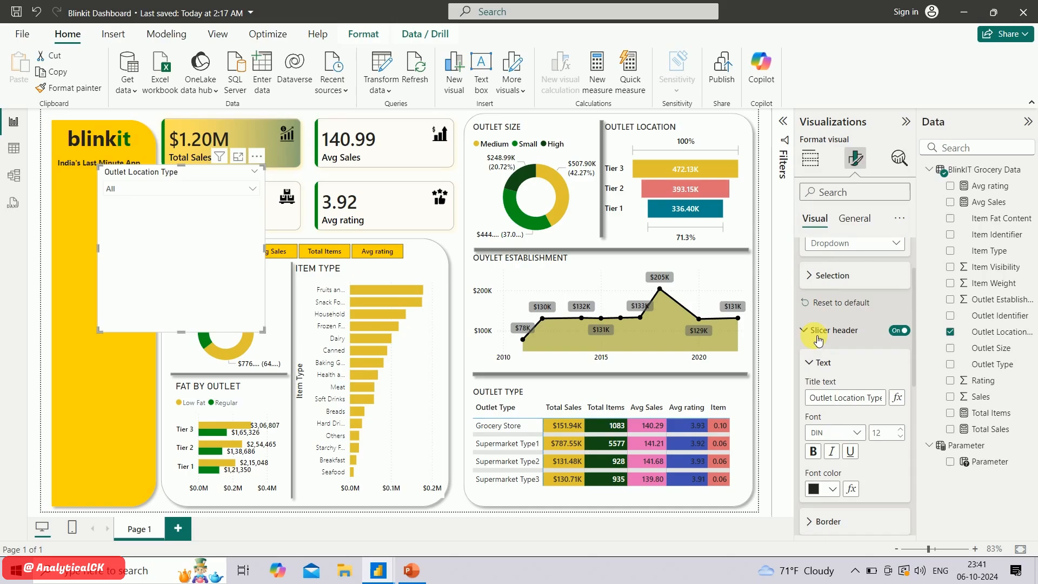
{"action": "left_click", "coordinate": [845, 431]}
{"action": "scroll", "coordinate": [847, 302], "scroll_direction": "down", "scroll_amount": 3}
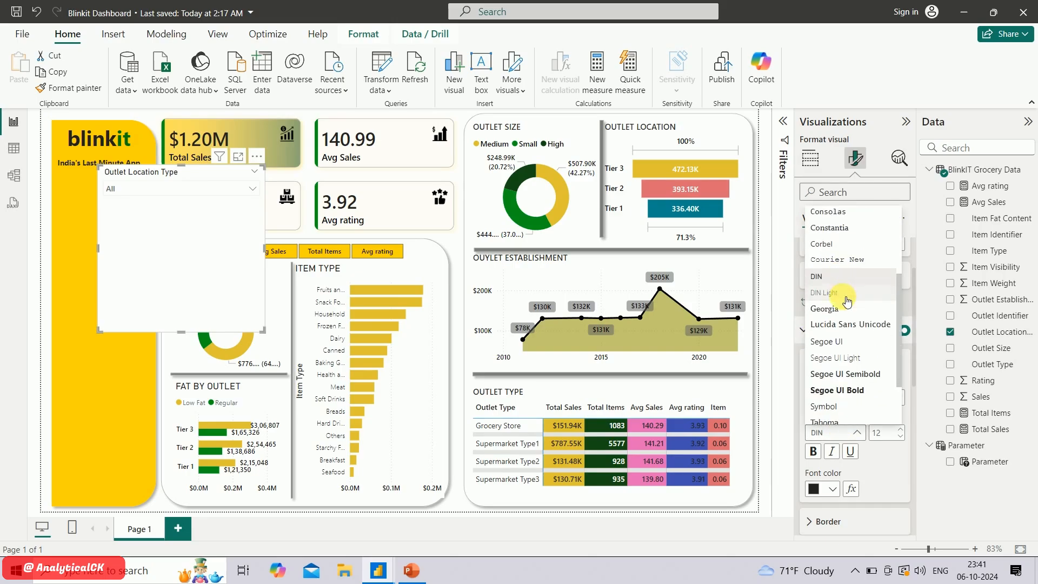
{"action": "left_click", "coordinate": [853, 332]}
{"action": "left_click", "coordinate": [814, 452]}
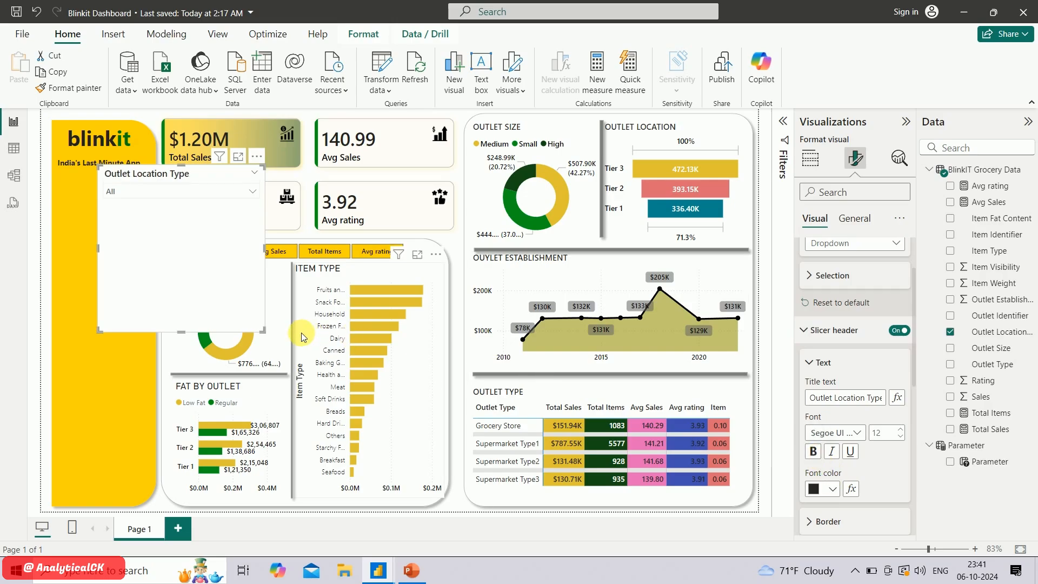
Shrink the Outlet Location Type slicer to fit the yellow side panel below the tagline, and turn off its background
{"action": "left_click_drag", "start_coordinate": [263, 330], "coordinate": [221, 209]}
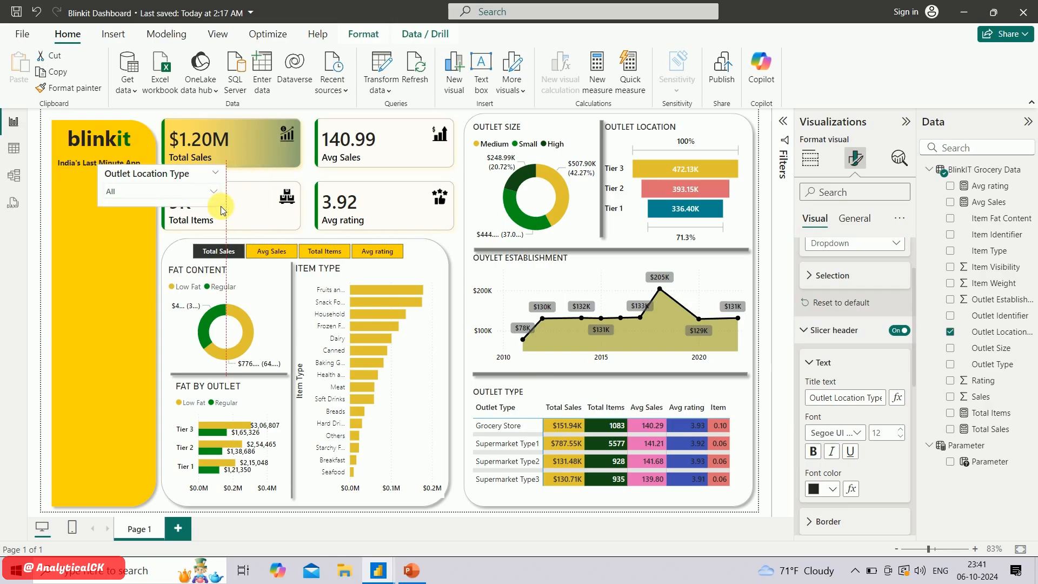
{"action": "left_click_drag", "start_coordinate": [196, 169], "coordinate": [149, 270]}
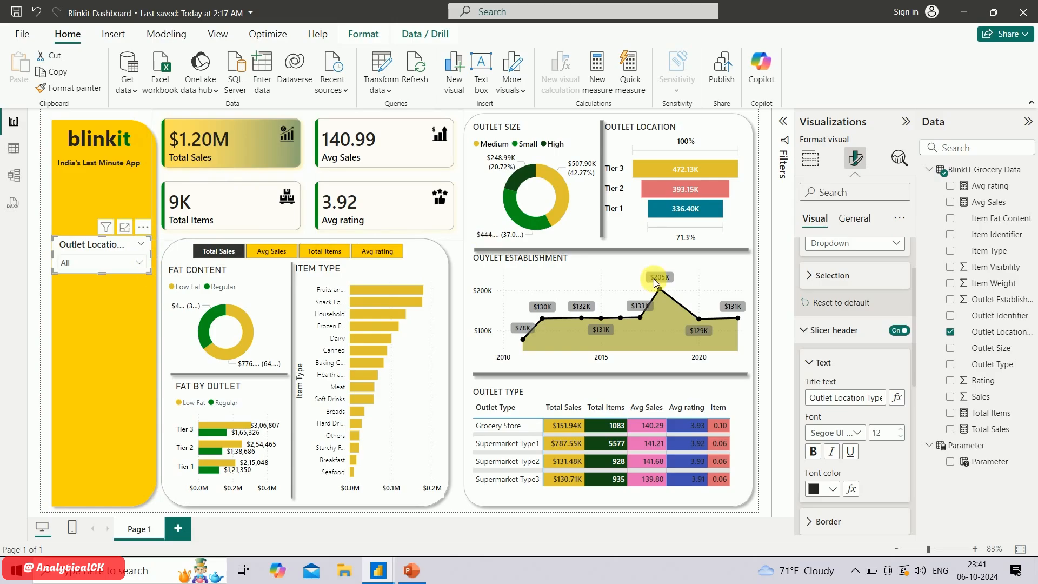
{"action": "left_click", "coordinate": [855, 218]}
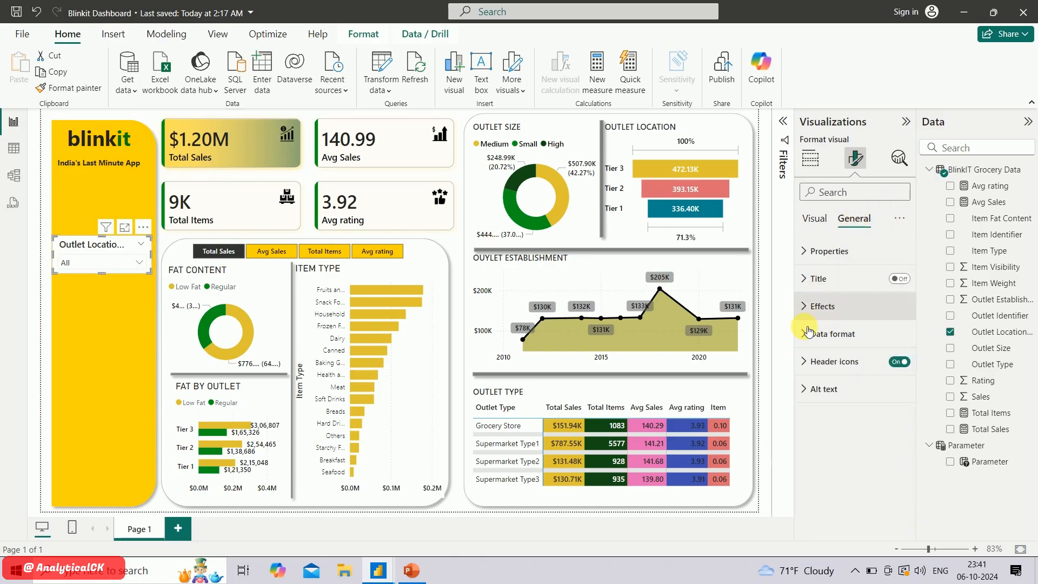
{"action": "left_click", "coordinate": [812, 306]}
{"action": "left_click", "coordinate": [893, 340]}
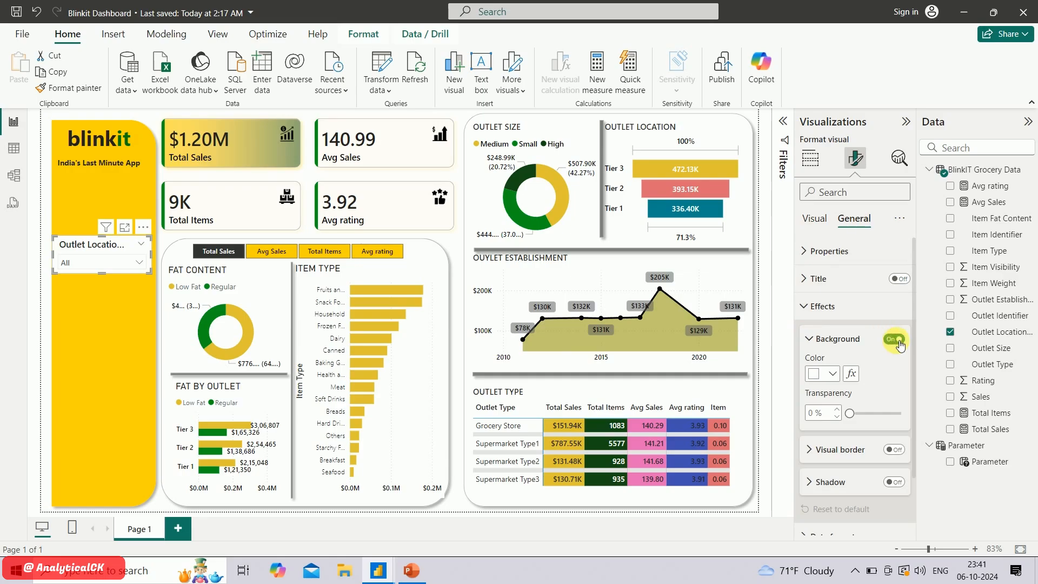
{"action": "left_click", "coordinate": [893, 340]}
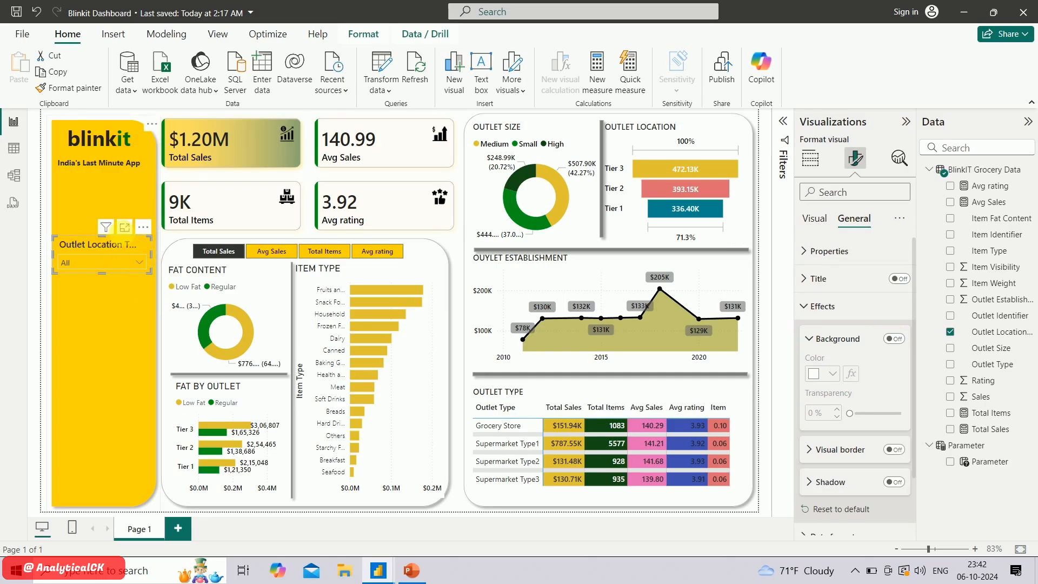
Set the slicer header's font size to 10, and check the slicer's list of tiers
{"action": "left_click", "coordinate": [815, 220]}
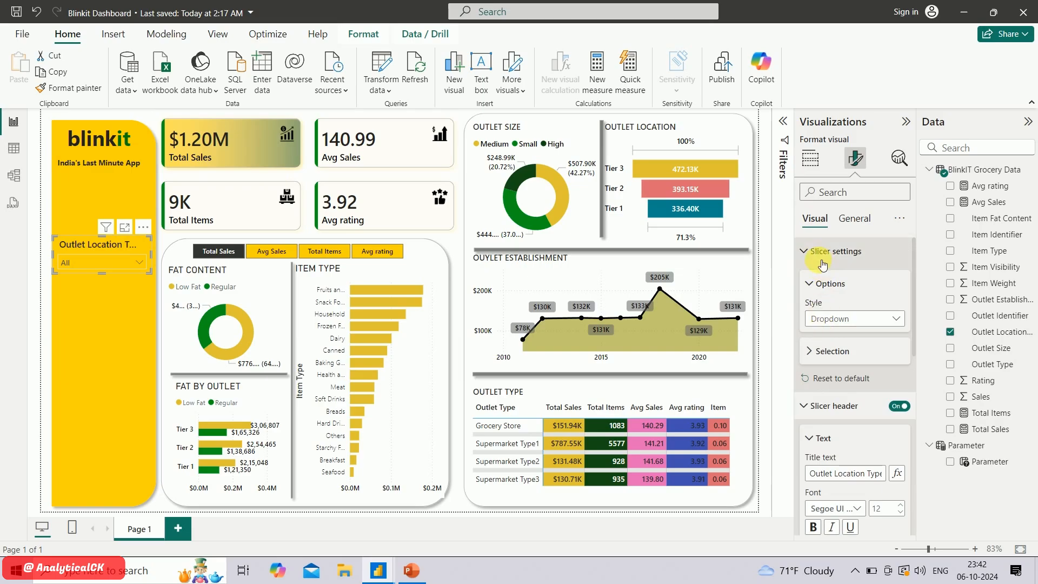
{"action": "left_click", "coordinate": [821, 252]}
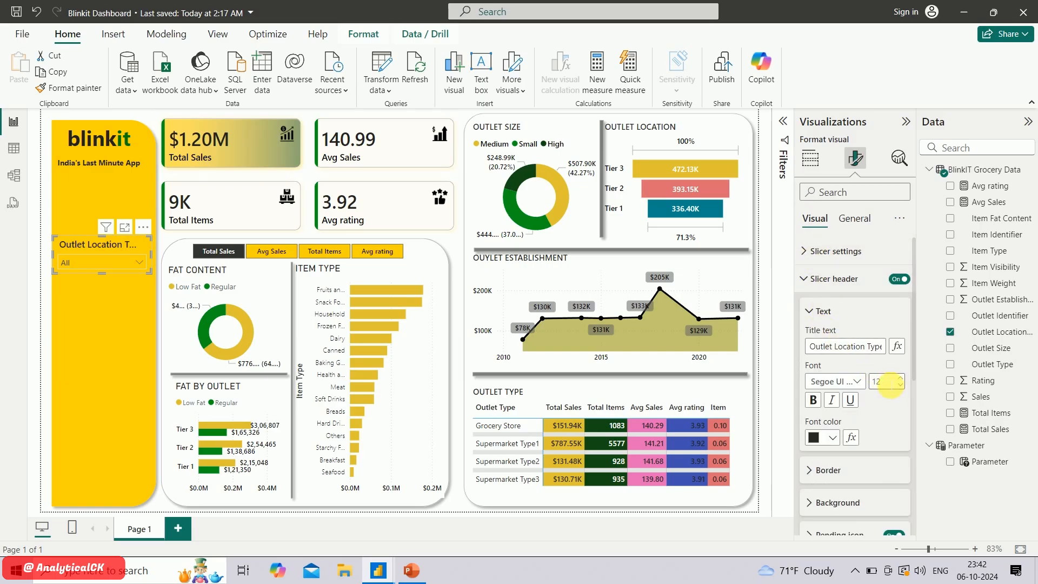
{"action": "key", "text": "Return"}
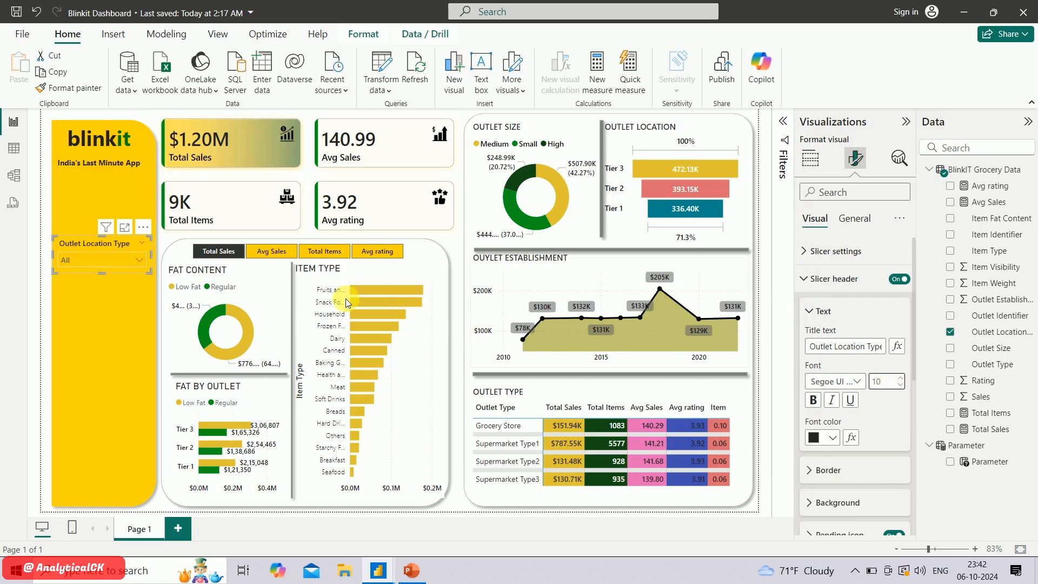
{"action": "left_click", "coordinate": [136, 260]}
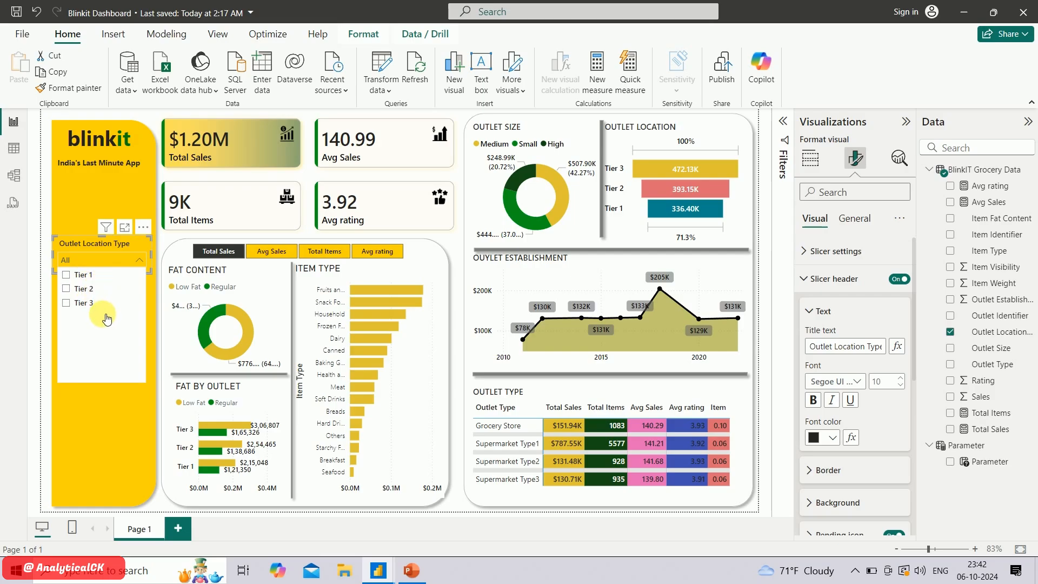
{"action": "left_click", "coordinate": [144, 116]}
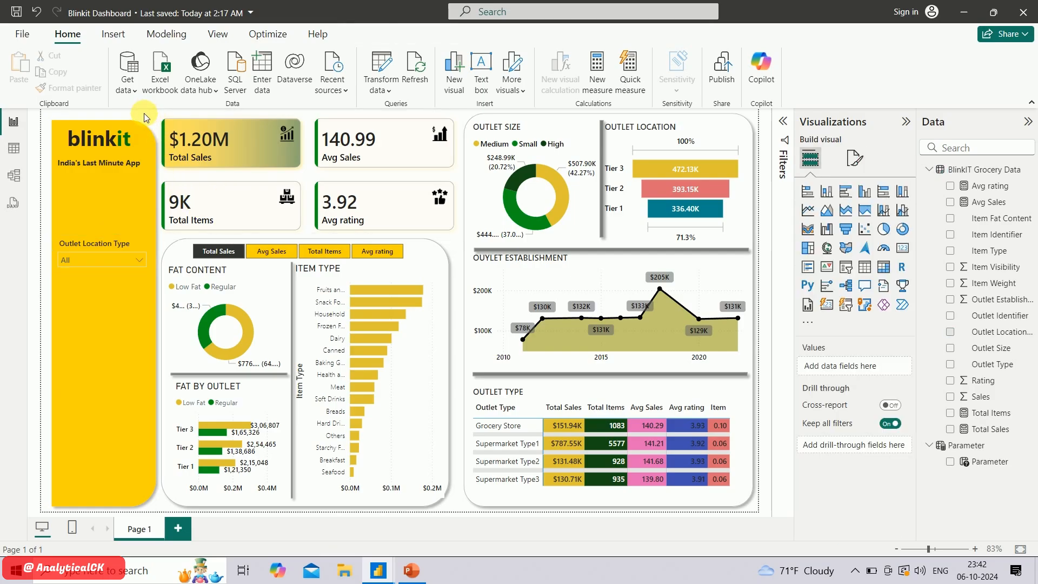
Duplicate the Outlet Location Type slicer and place the copy directly below the original on the yellow panel
{"action": "left_click", "coordinate": [115, 245]}
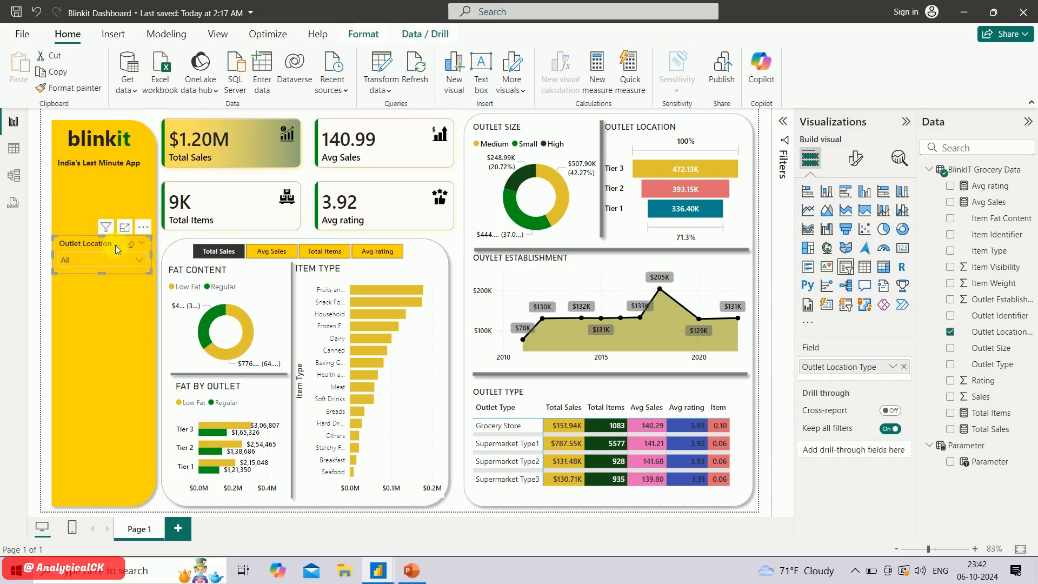
{"action": "key", "text": "ctrl+c"}
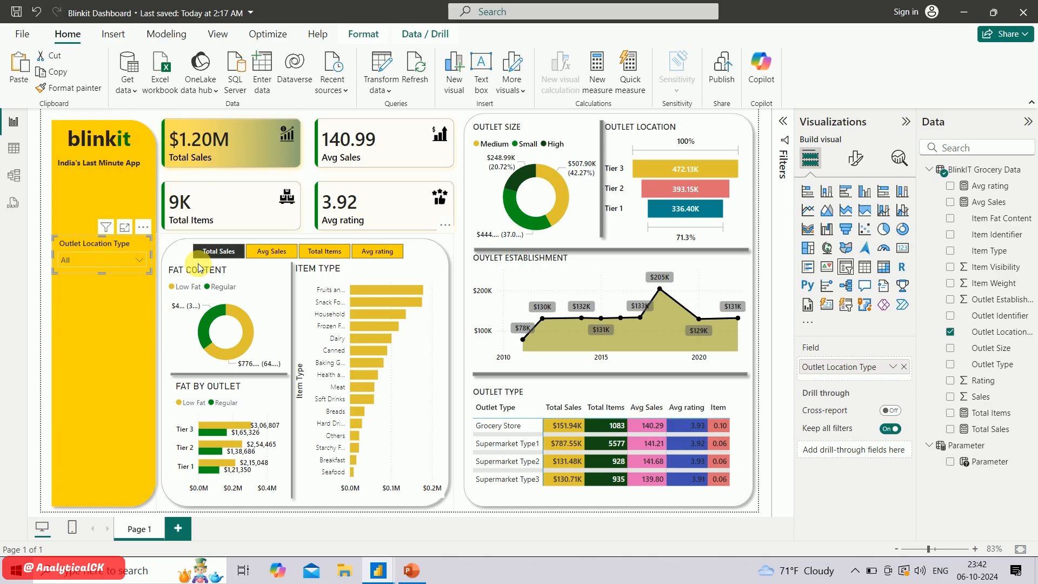
{"action": "key", "text": "ctrl+v"}
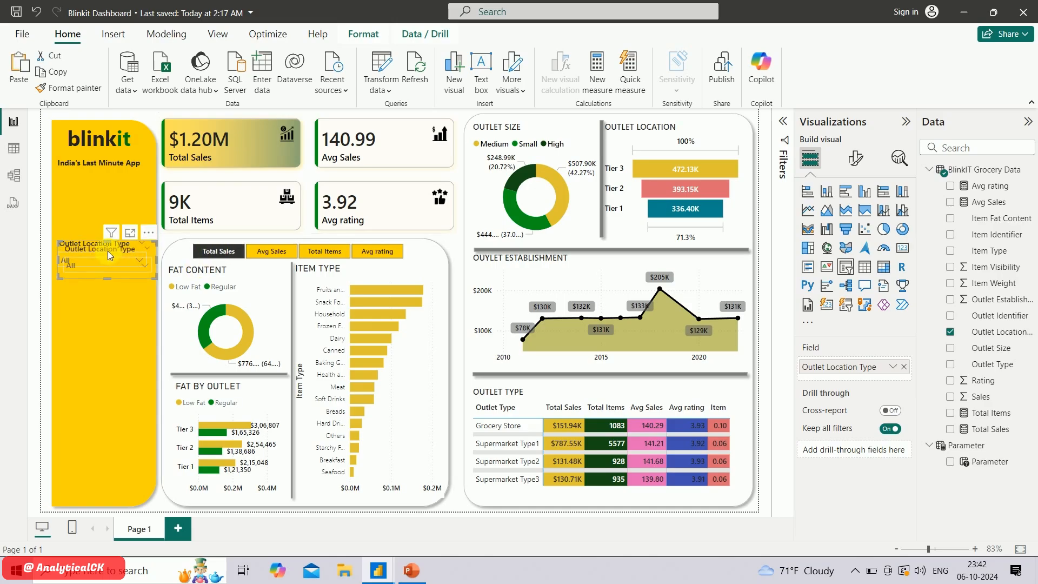
{"action": "left_click_drag", "start_coordinate": [108, 251], "coordinate": [103, 290]}
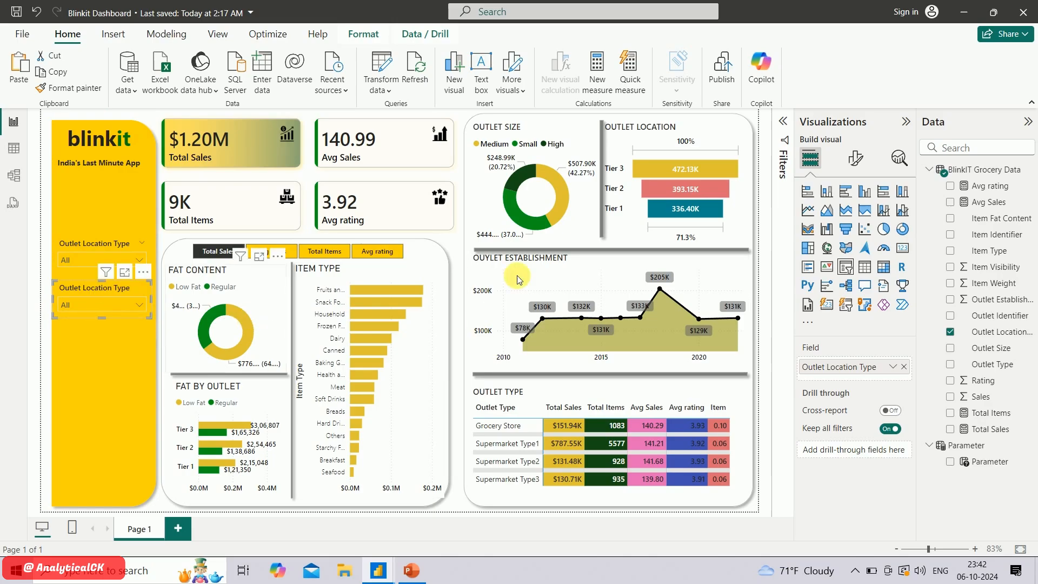
Replace the duplicated slicer's field with Outlet Size, and check its list of options
{"action": "left_click", "coordinate": [954, 334]}
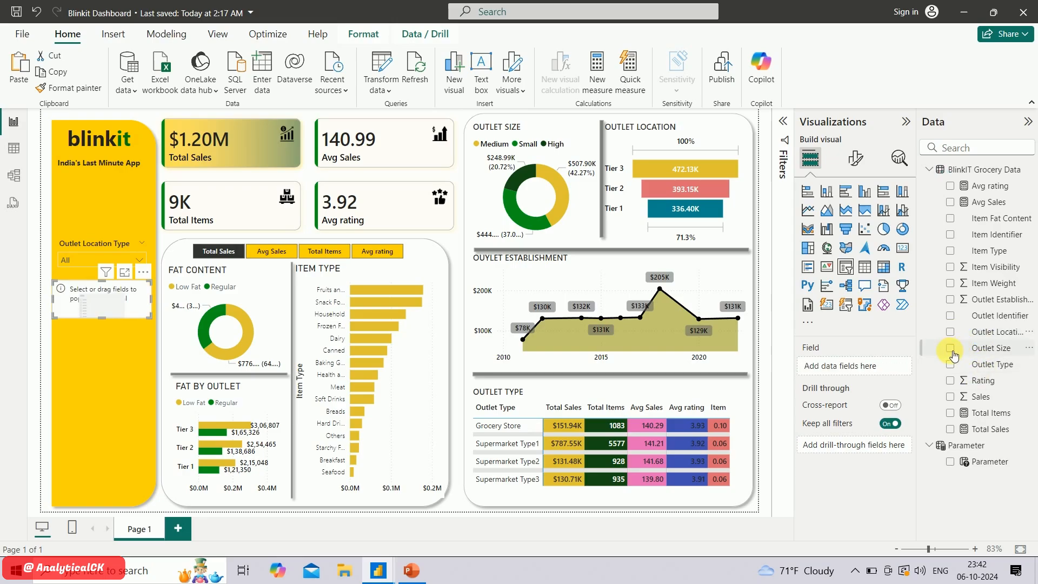
{"action": "left_click", "coordinate": [952, 349]}
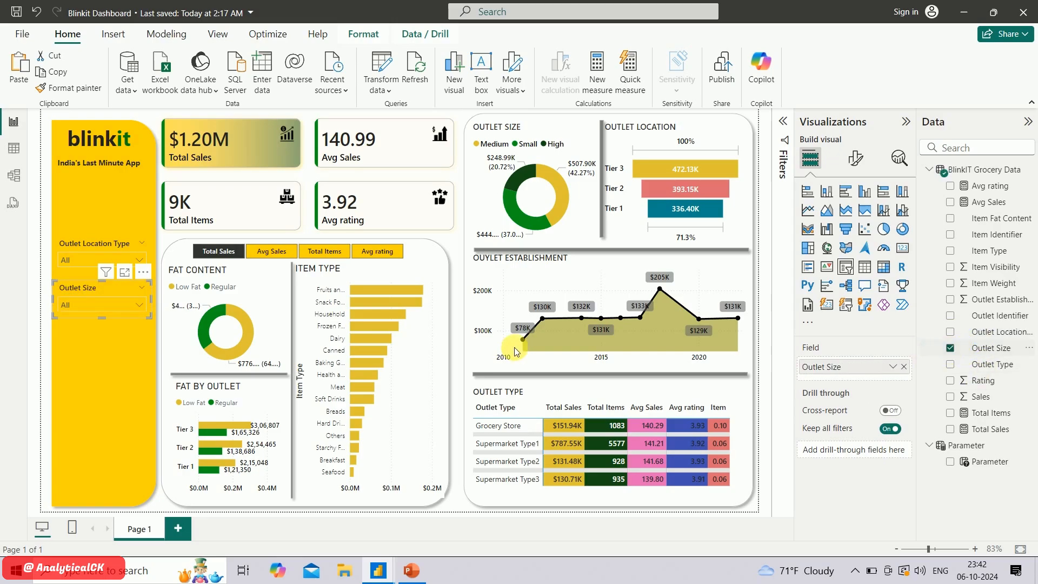
{"action": "left_click", "coordinate": [128, 303]}
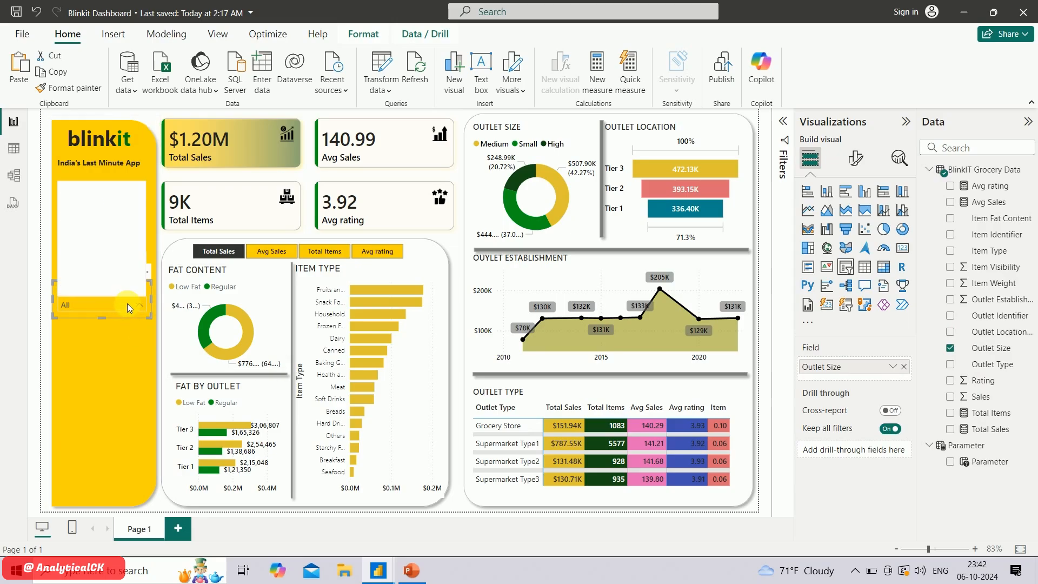
{"action": "left_click", "coordinate": [128, 303]}
{"action": "mouse_move", "coordinate": [125, 248]}
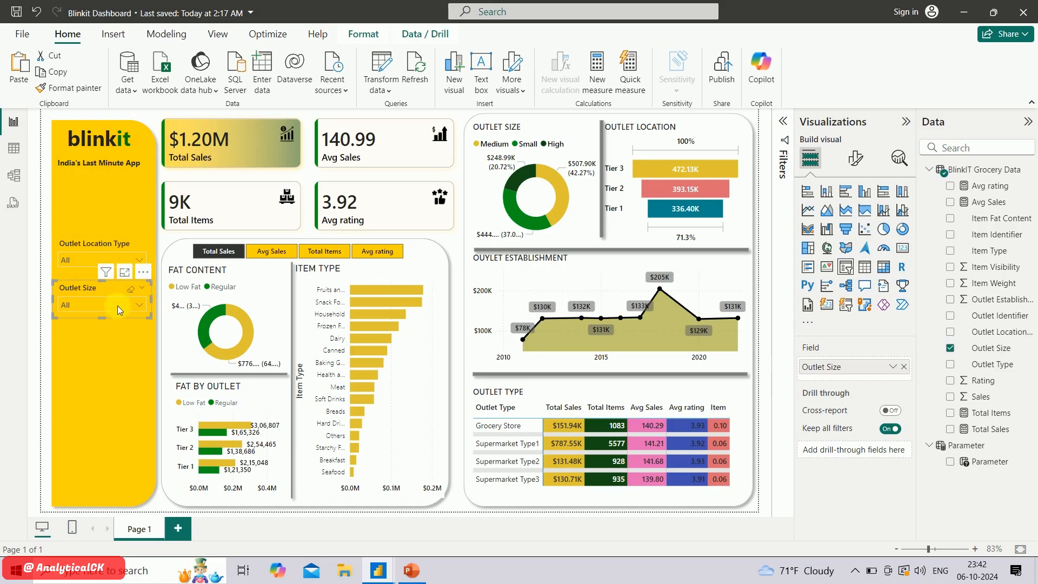
Paste another copy of the slicer below the Outlet Size slicer, switch its field to Item Type, and look through its list
{"action": "key", "text": "ctrl+v"}
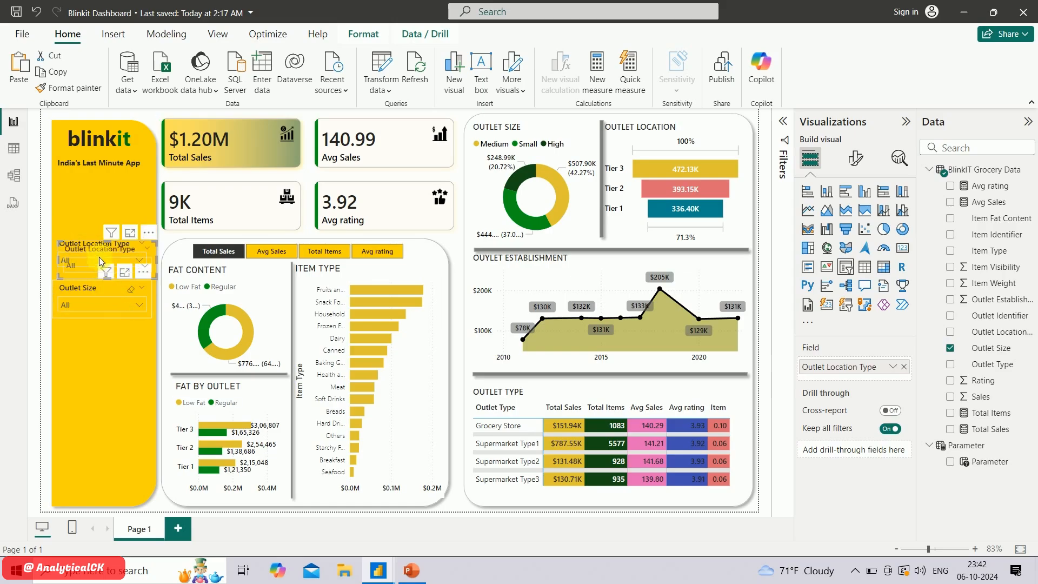
{"action": "left_click_drag", "start_coordinate": [101, 248], "coordinate": [93, 334]}
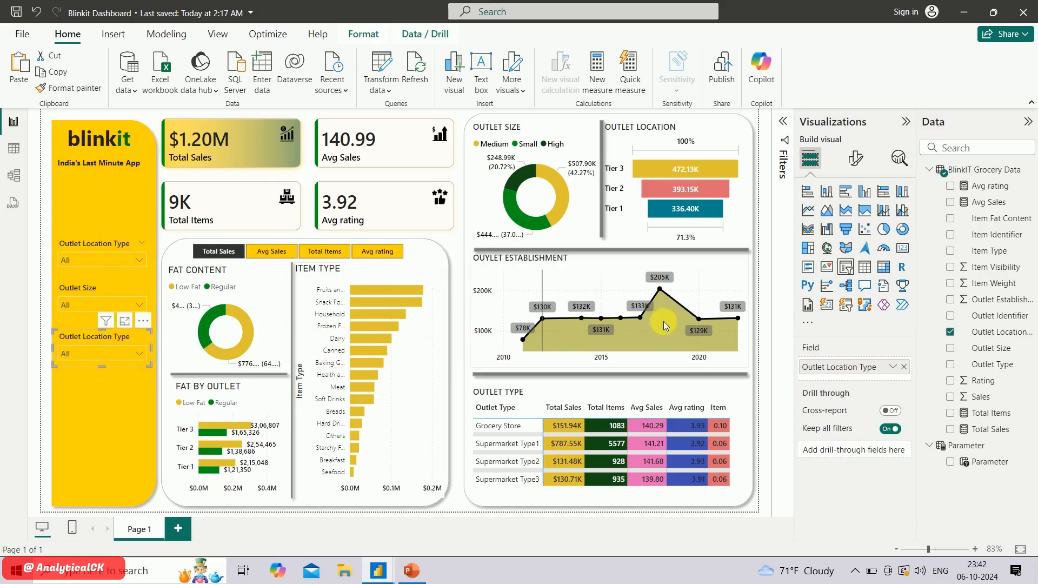
{"action": "left_click", "coordinate": [953, 333]}
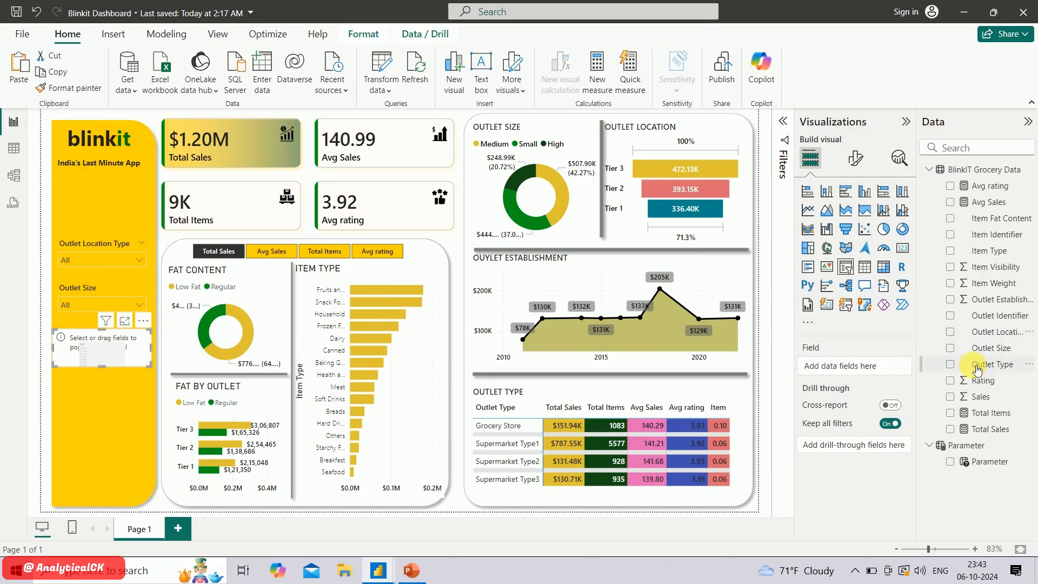
{"action": "left_click", "coordinate": [951, 252]}
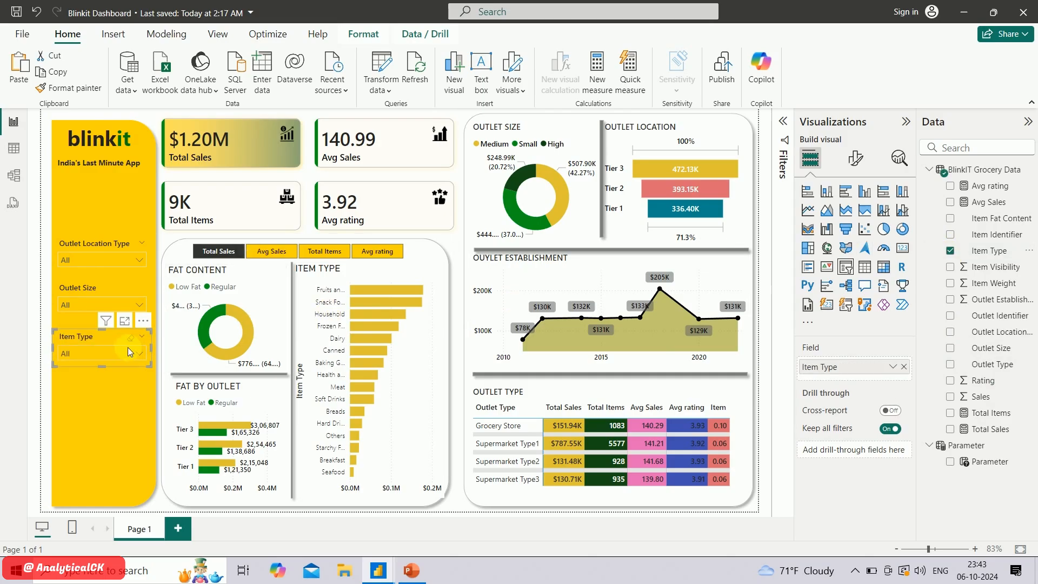
{"action": "left_click", "coordinate": [128, 352]}
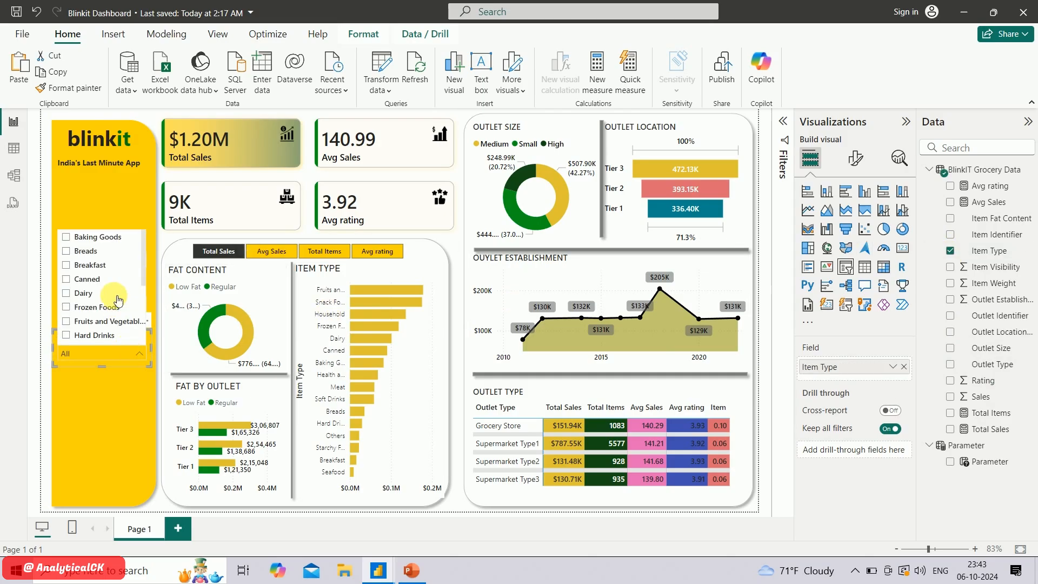
{"action": "scroll", "coordinate": [117, 300], "scroll_direction": "down", "scroll_amount": 3}
{"action": "scroll", "coordinate": [114, 292], "scroll_direction": "up", "scroll_amount": 3}
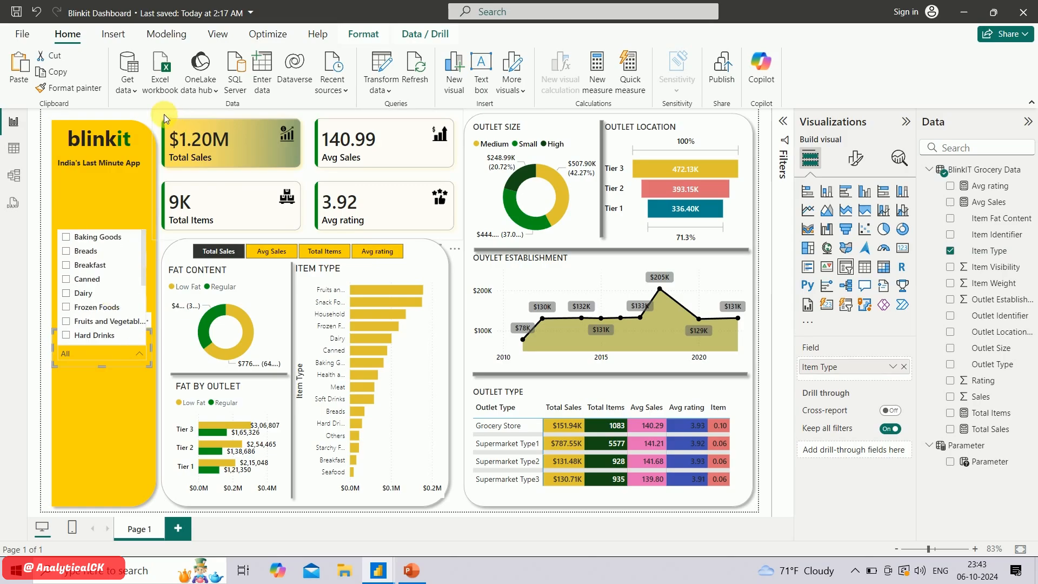
{"action": "left_click", "coordinate": [145, 117]}
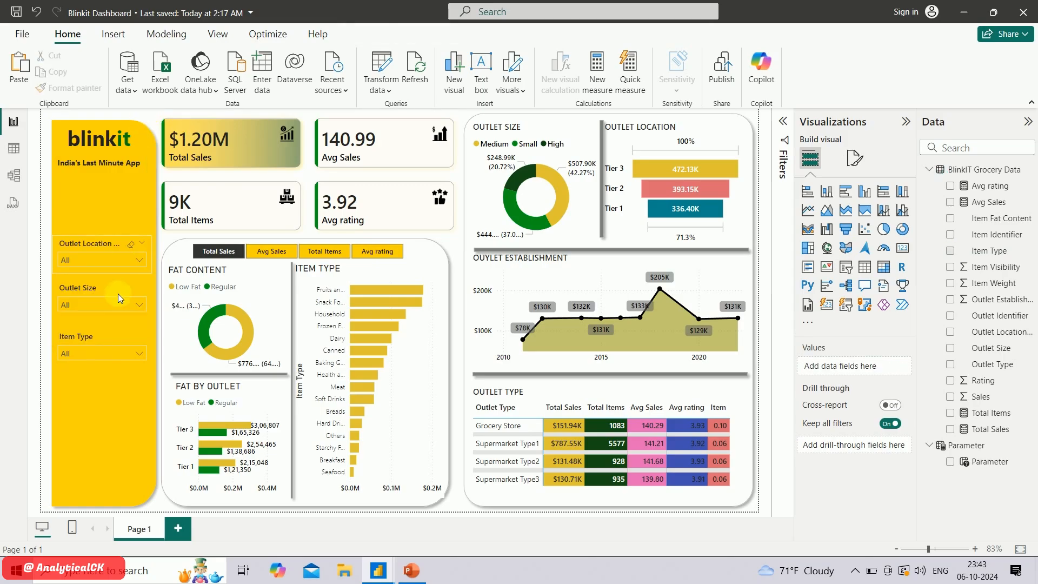
Duplicate the tagline text box above the Outlet Location Type slicer and change the copy's text to "FILTER PANEL"
{"action": "left_click", "coordinate": [116, 178]}
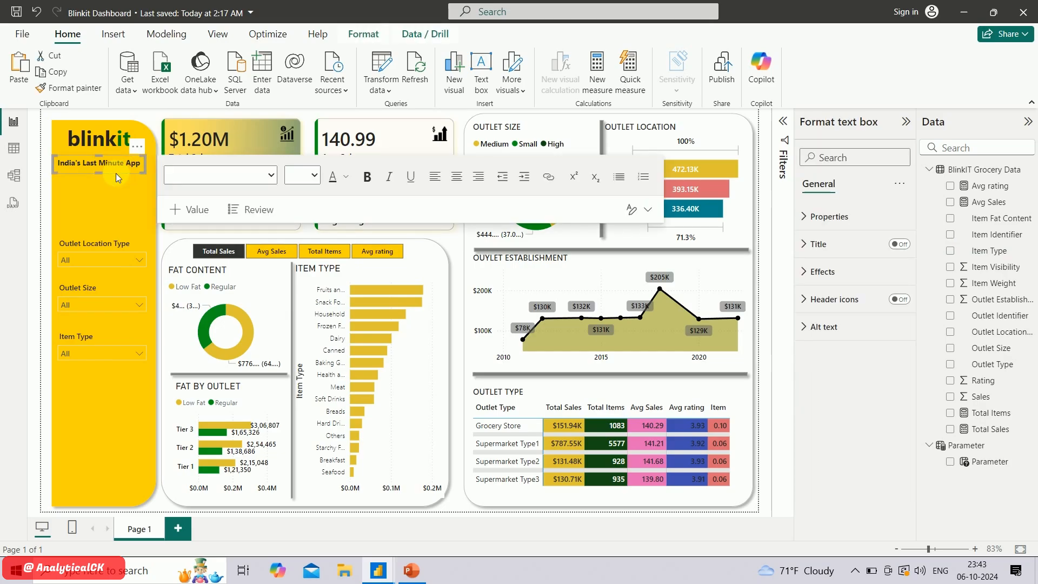
{"action": "left_click_drag", "start_coordinate": [115, 173], "coordinate": [115, 226]}
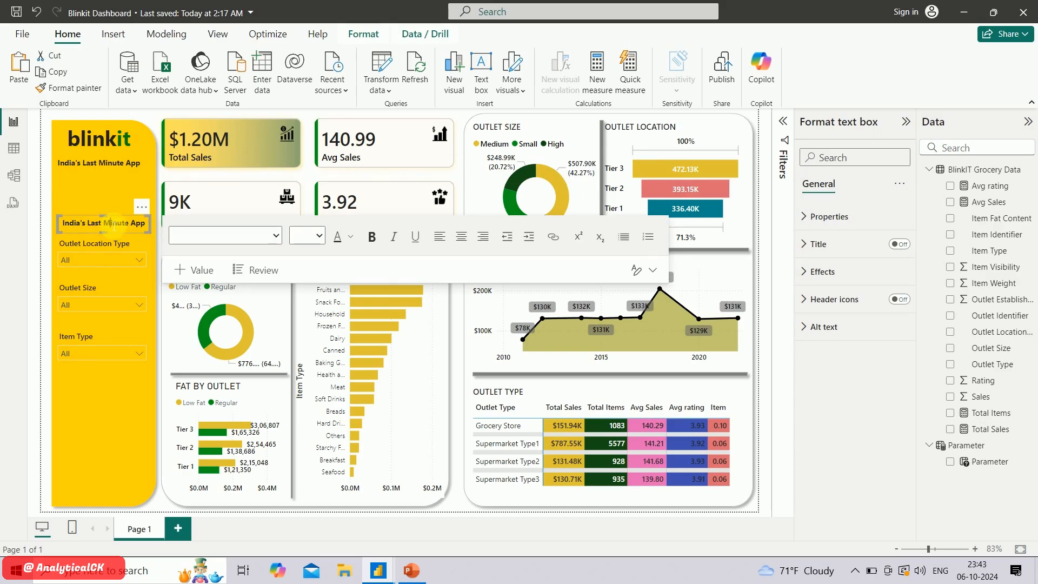
{"action": "triple_click", "coordinate": [114, 225]}
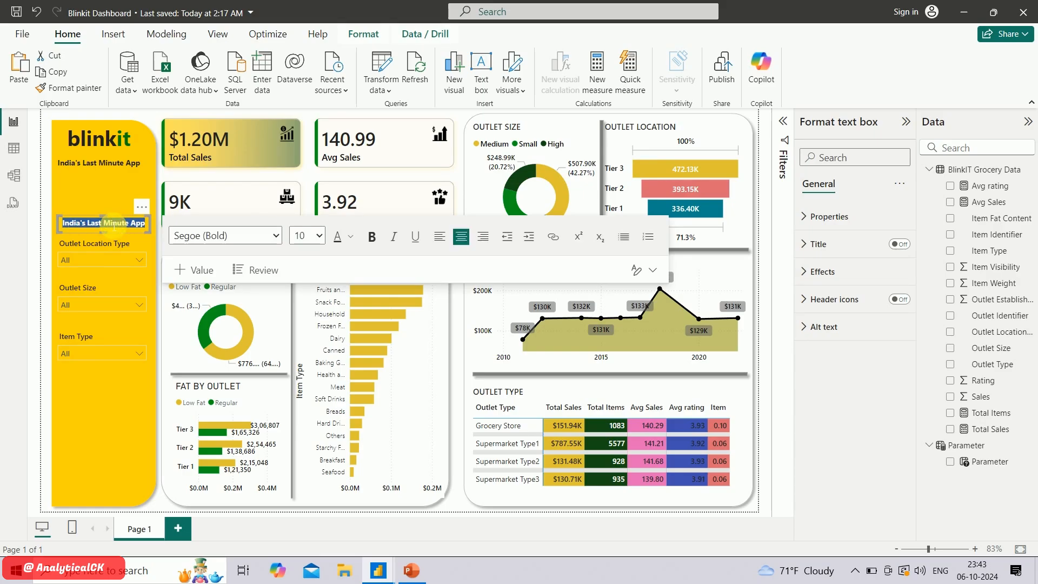
{"action": "type", "text": "FILTER"}
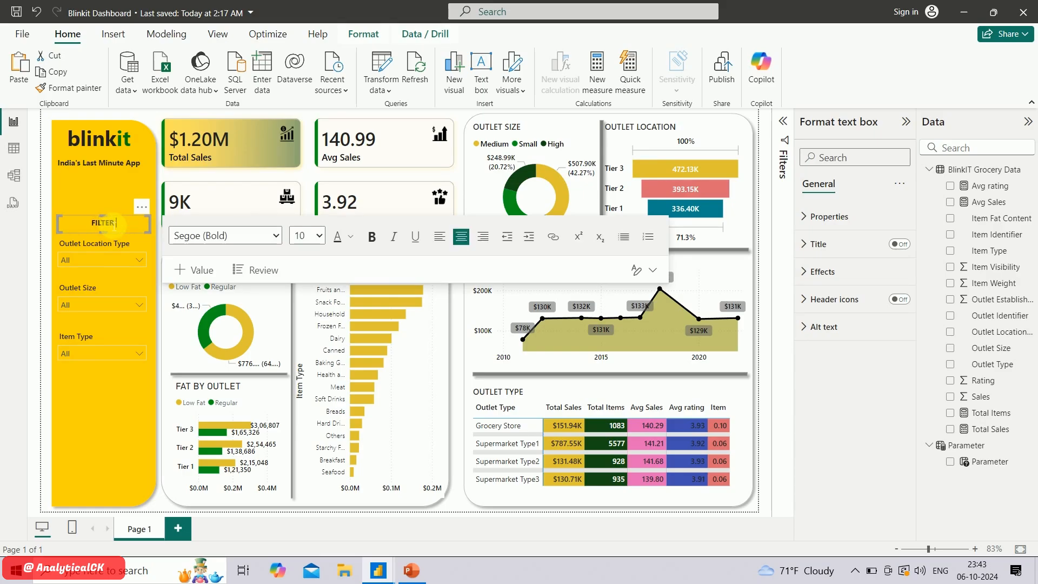
{"action": "type", "text": " PANEL"}
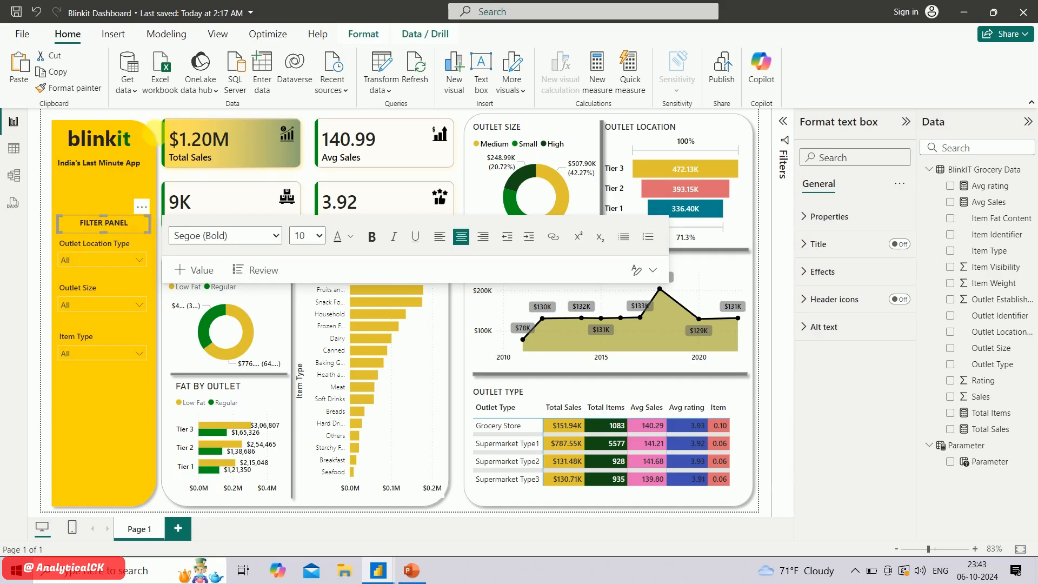
{"action": "left_click", "coordinate": [148, 108]}
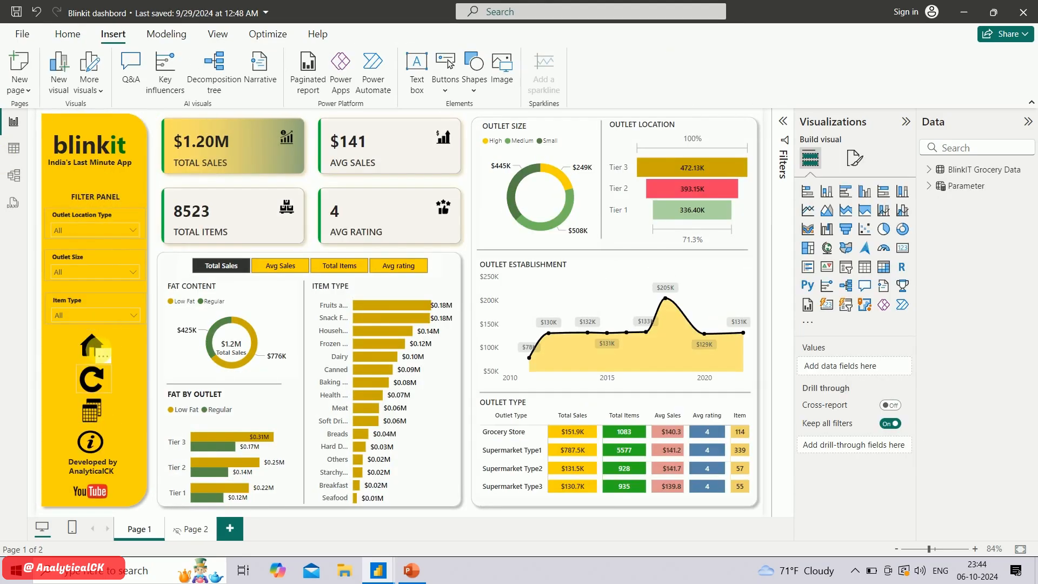
Compare with the reference Blinkit dashboard's side icons, and insert a blank button as a small square below the Item Type slicer
{"action": "key", "text": "alt+Tab"}
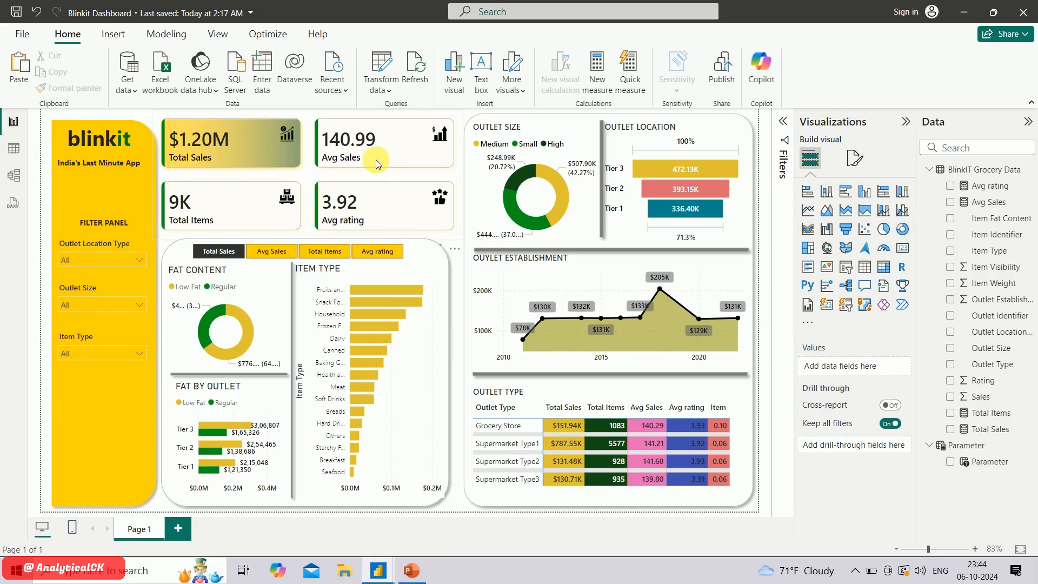
{"action": "key", "text": "alt+Tab"}
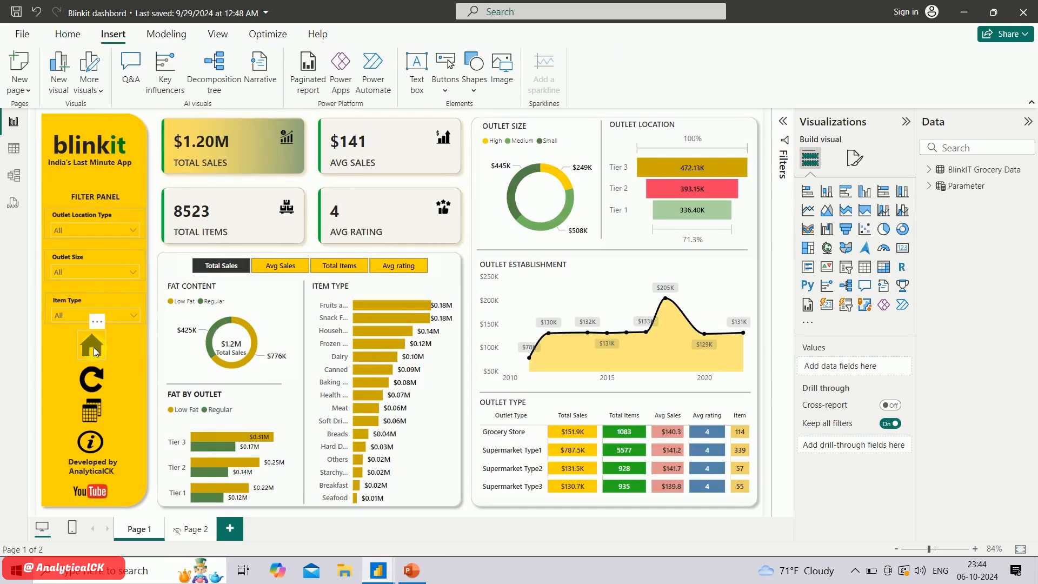
{"action": "key", "text": "alt+Tab"}
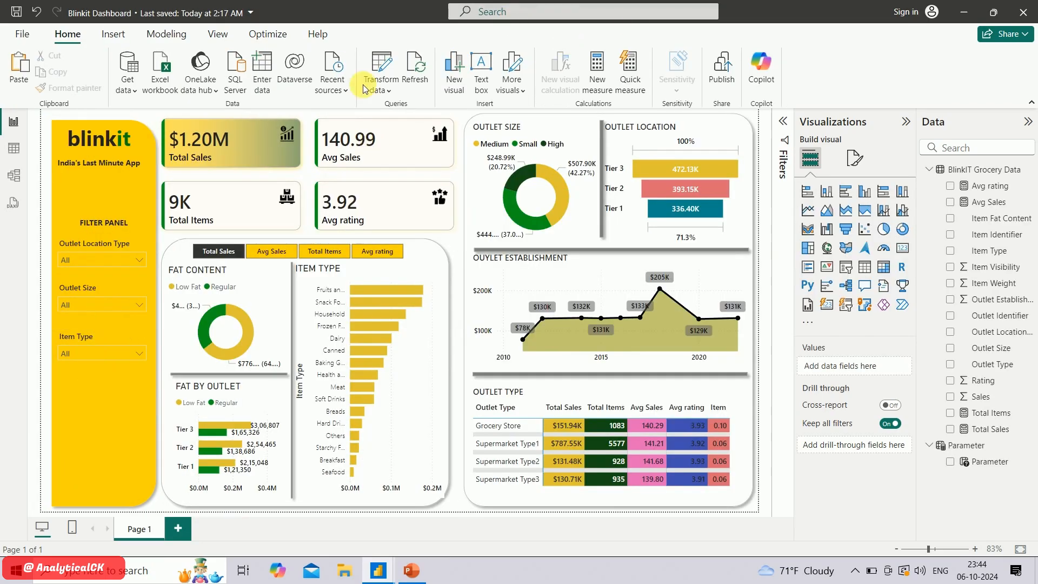
{"action": "left_click", "coordinate": [116, 31]}
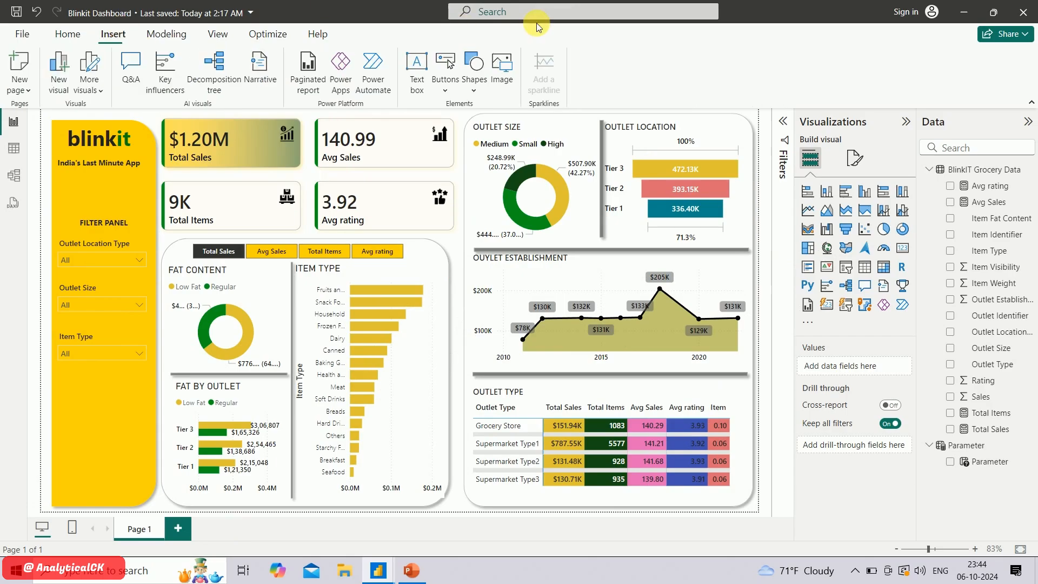
{"action": "left_click", "coordinate": [444, 90]}
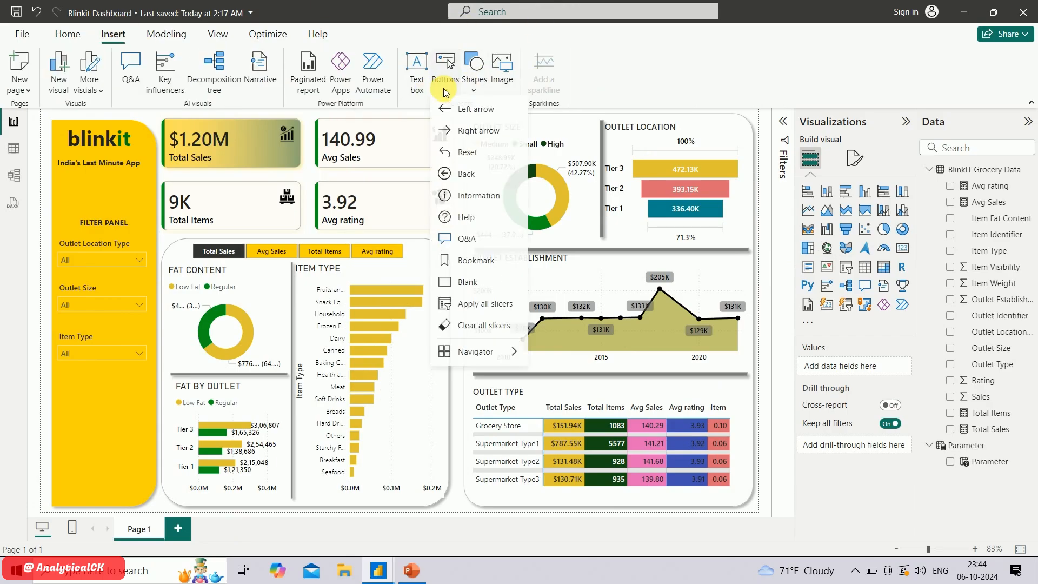
{"action": "left_click", "coordinate": [476, 285]}
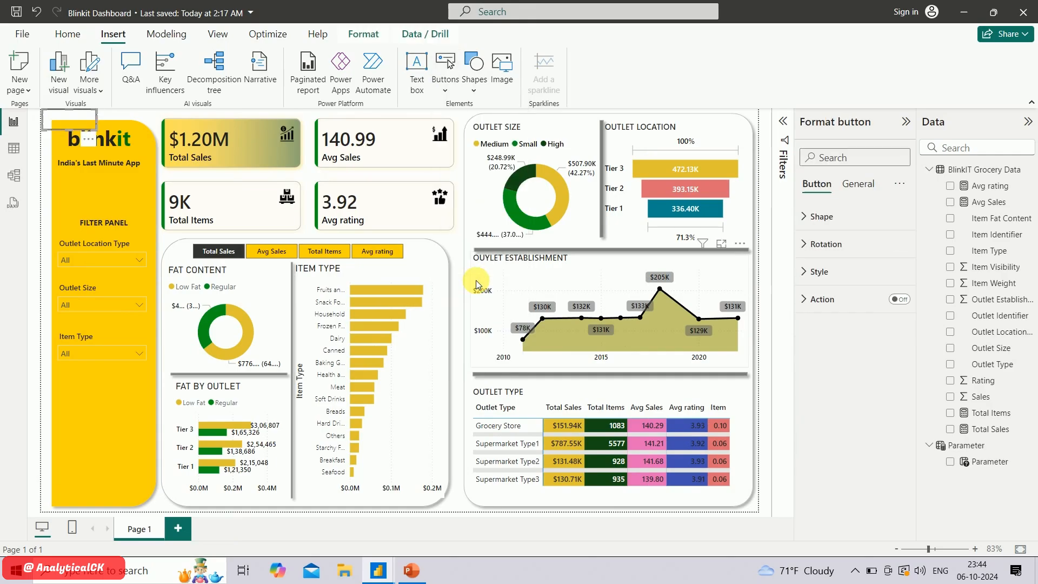
{"action": "left_click_drag", "start_coordinate": [70, 118], "coordinate": [110, 379]}
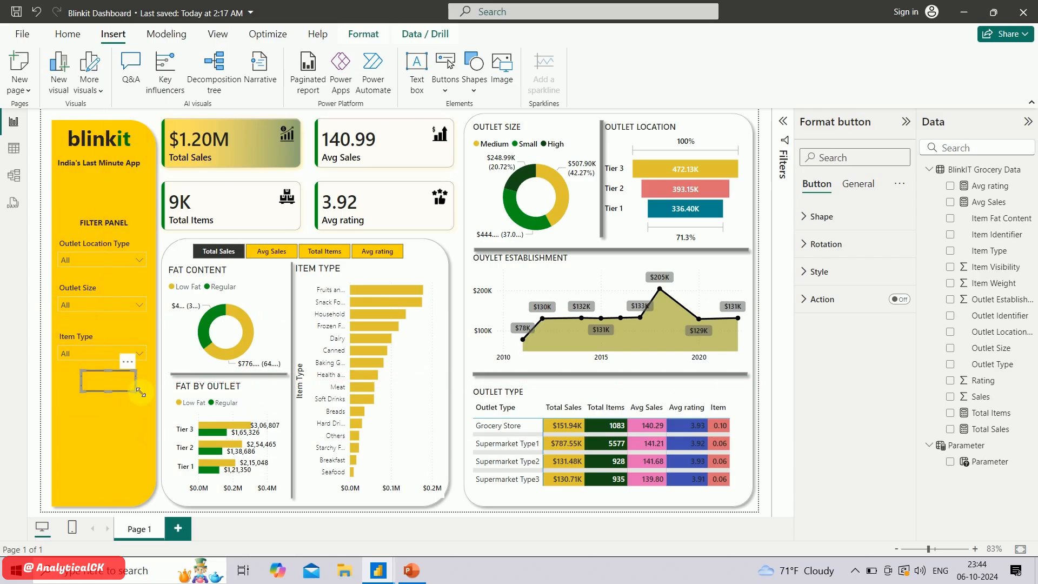
{"action": "left_click", "coordinate": [109, 398]}
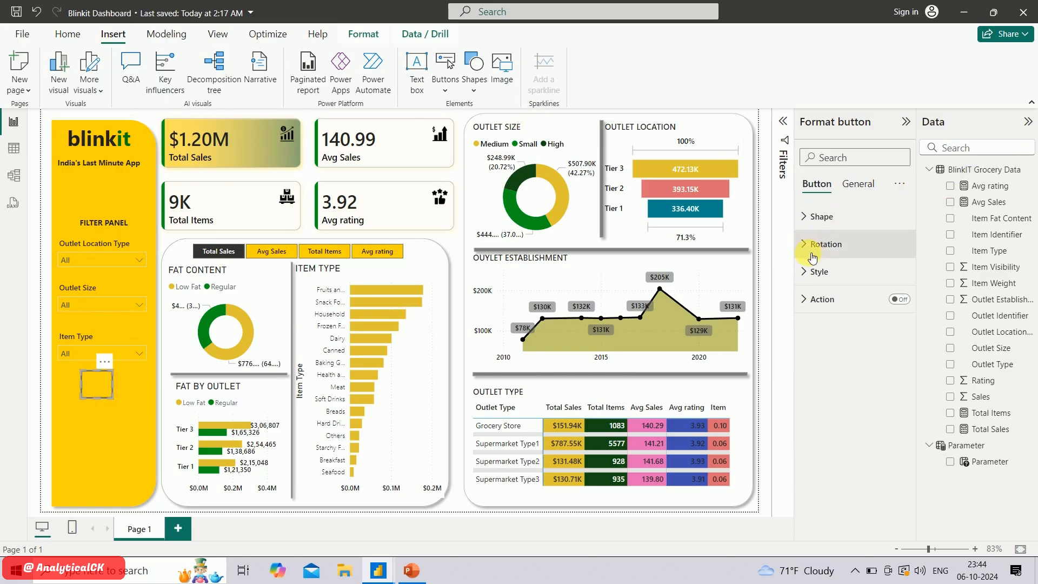
Turn on the blank button's action with the type Page navigation, and check the available destinations
{"action": "left_click", "coordinate": [898, 300]}
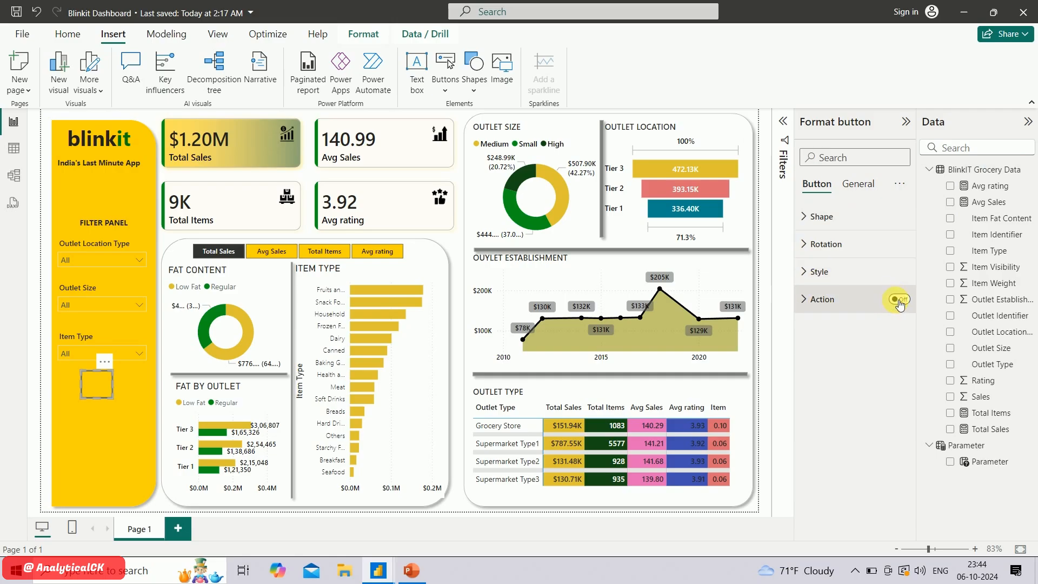
{"action": "left_click", "coordinate": [827, 306]}
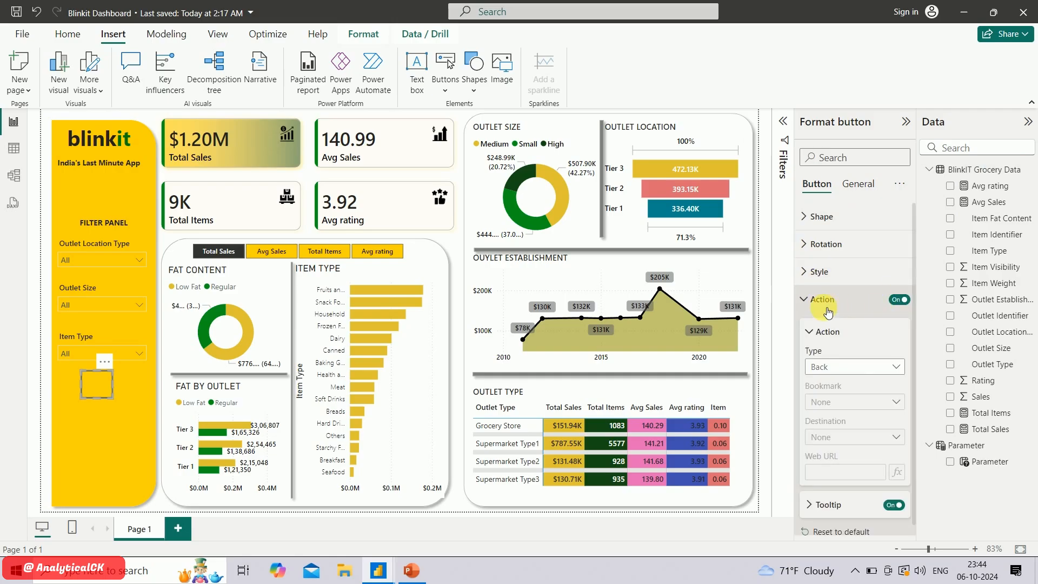
{"action": "left_click", "coordinate": [862, 368]}
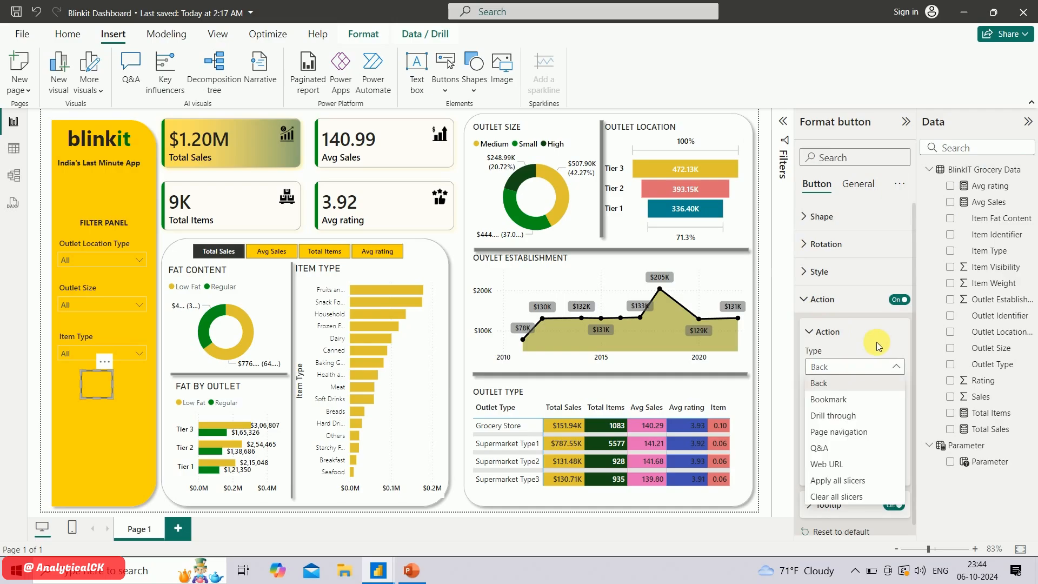
{"action": "left_click", "coordinate": [862, 433]}
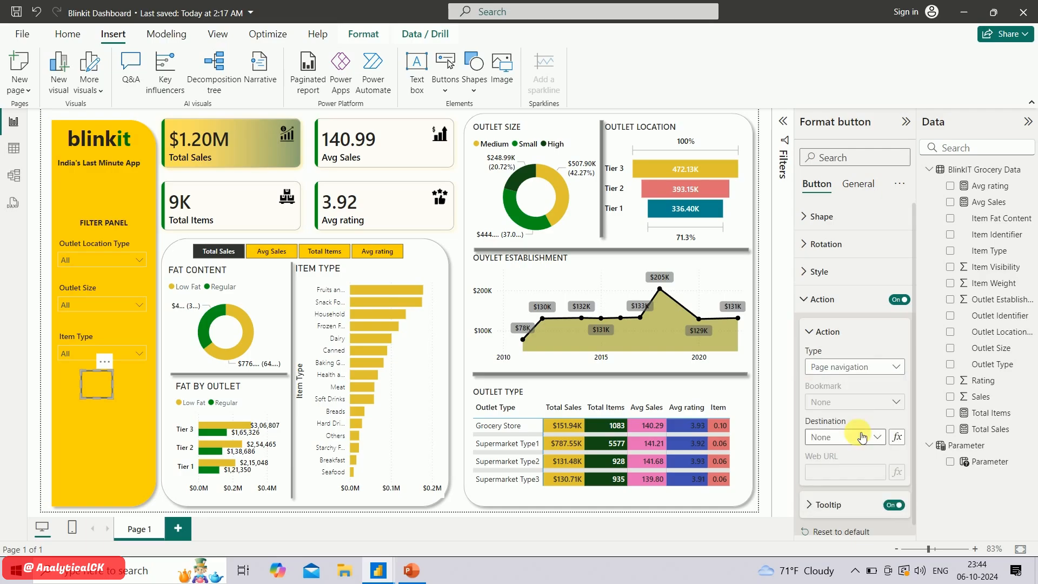
{"action": "left_click", "coordinate": [860, 435]}
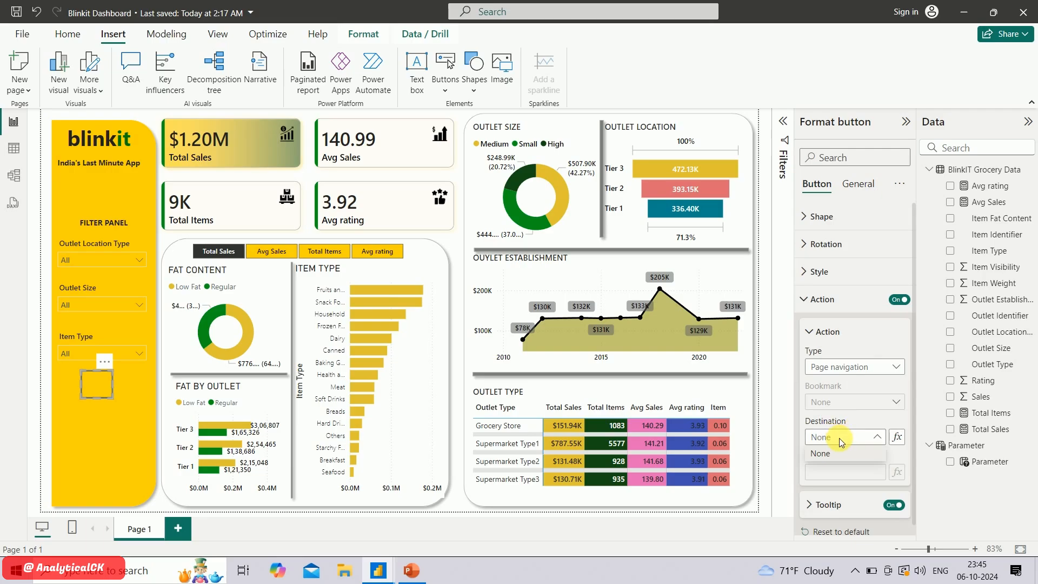
{"action": "left_click", "coordinate": [808, 304]}
{"action": "left_click", "coordinate": [808, 301]}
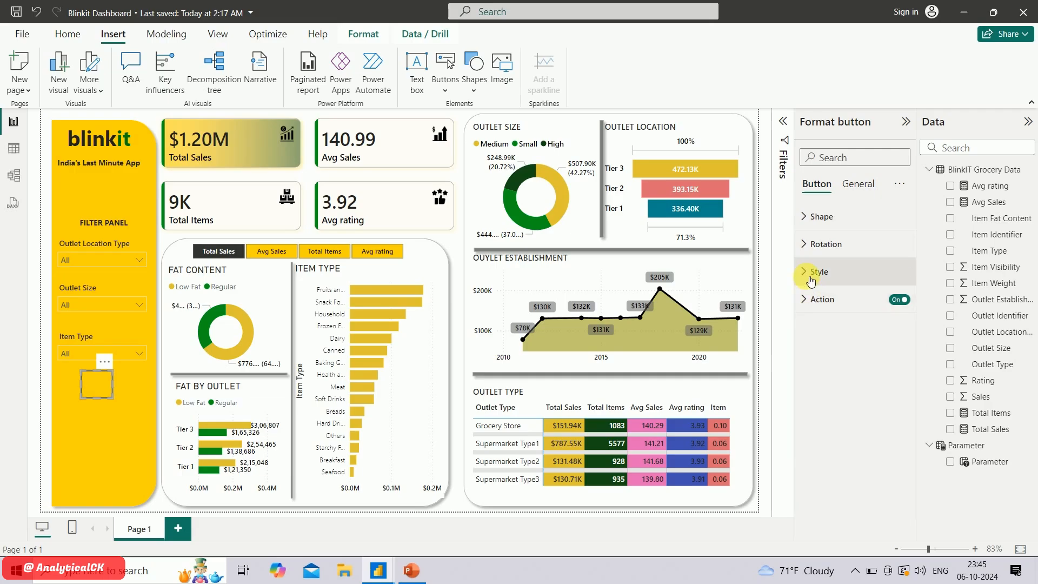
Turn on the fill in the blank button's default style
{"action": "left_click", "coordinate": [811, 273]}
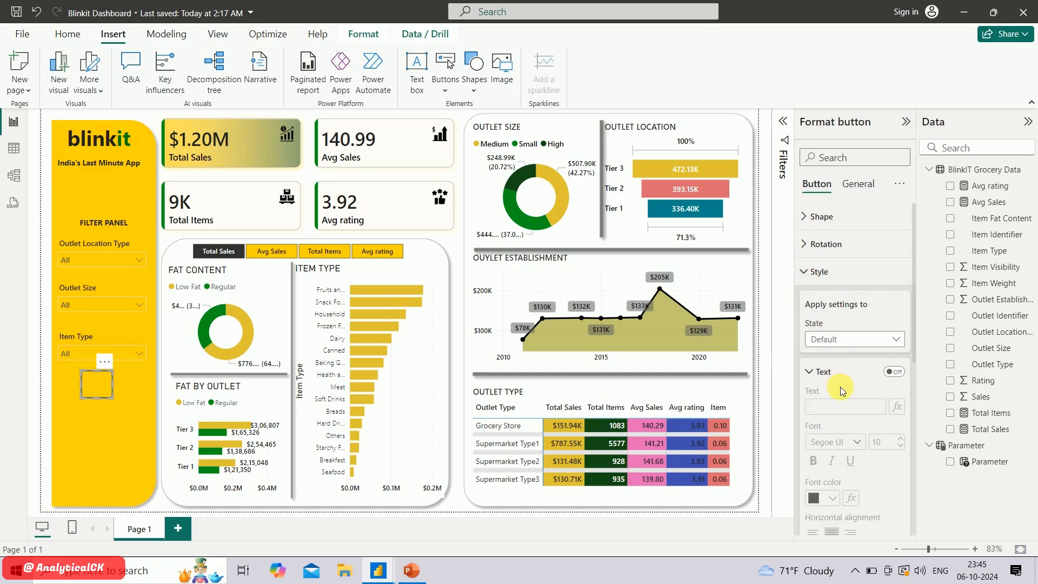
{"action": "scroll", "coordinate": [841, 387], "scroll_direction": "down", "scroll_amount": 2}
{"action": "scroll", "coordinate": [842, 385], "scroll_direction": "down", "scroll_amount": 5}
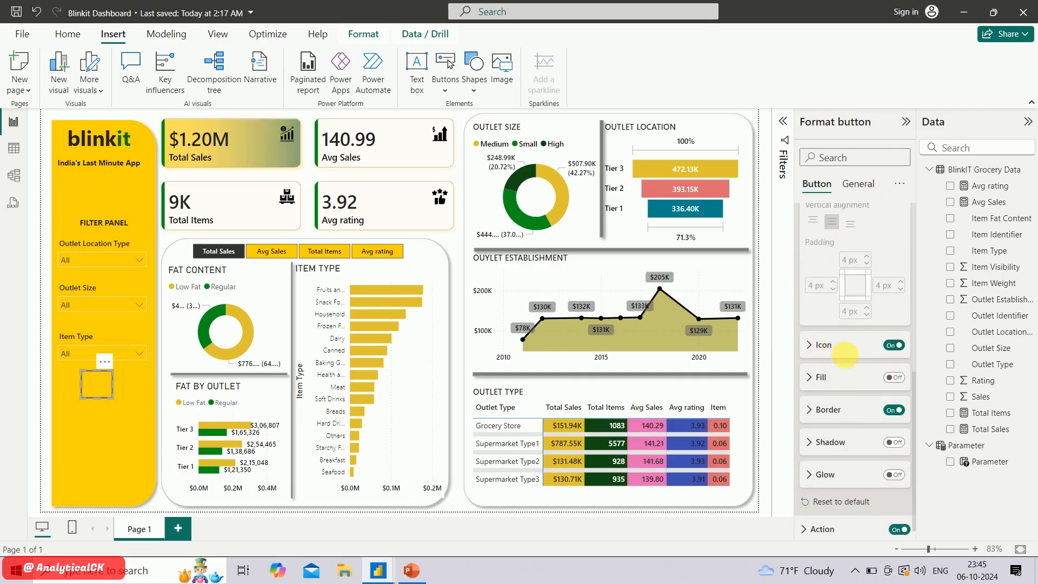
{"action": "left_click", "coordinate": [896, 380]}
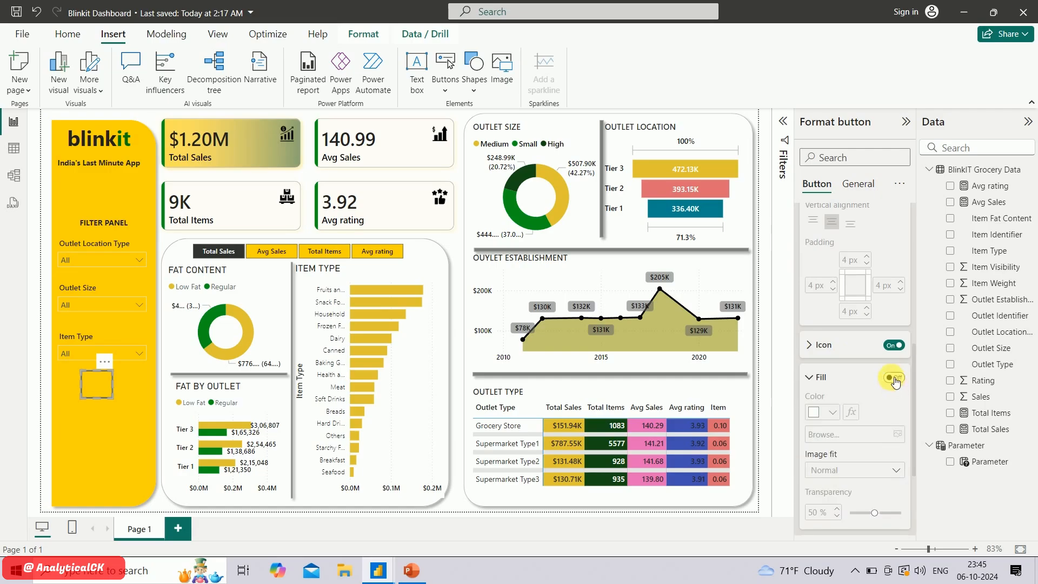
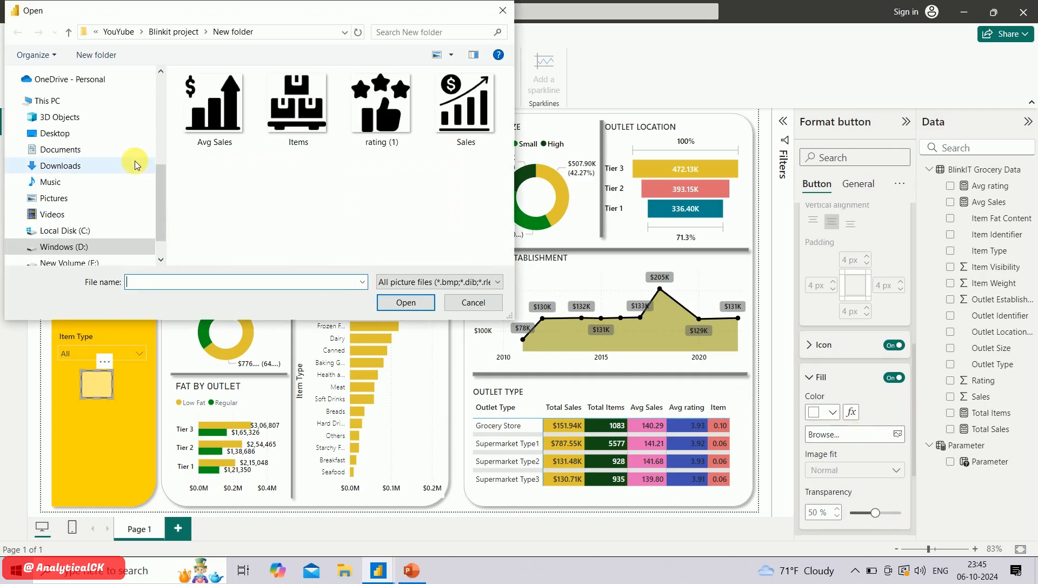
Use home-removebg-preview from Downloads as the blank button's fill image and set the fill transparency to 0%
{"action": "left_click", "coordinate": [81, 166]}
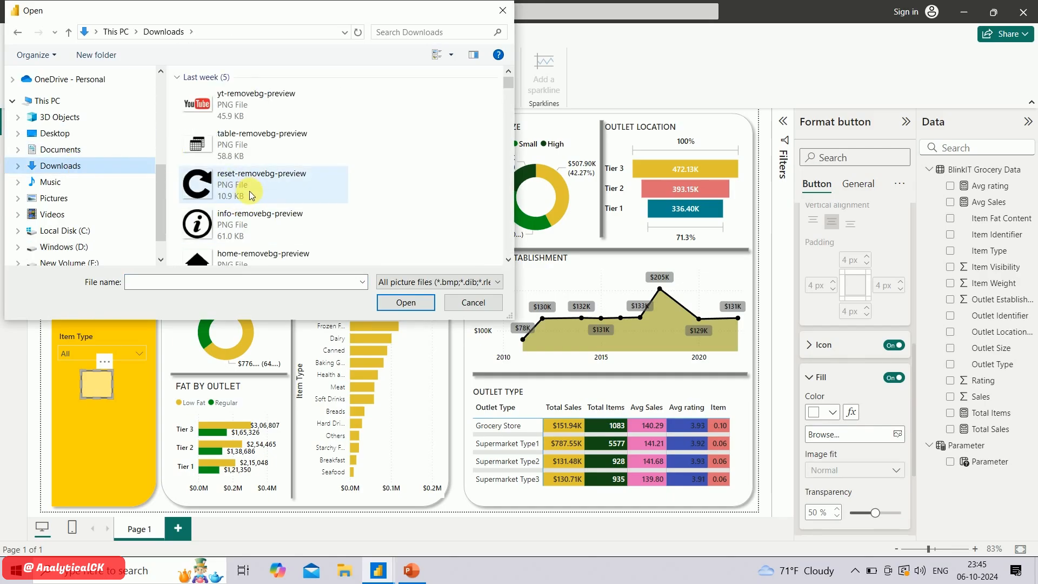
{"action": "scroll", "coordinate": [250, 195], "scroll_direction": "down", "scroll_amount": 2}
{"action": "double_click", "coordinate": [231, 189]}
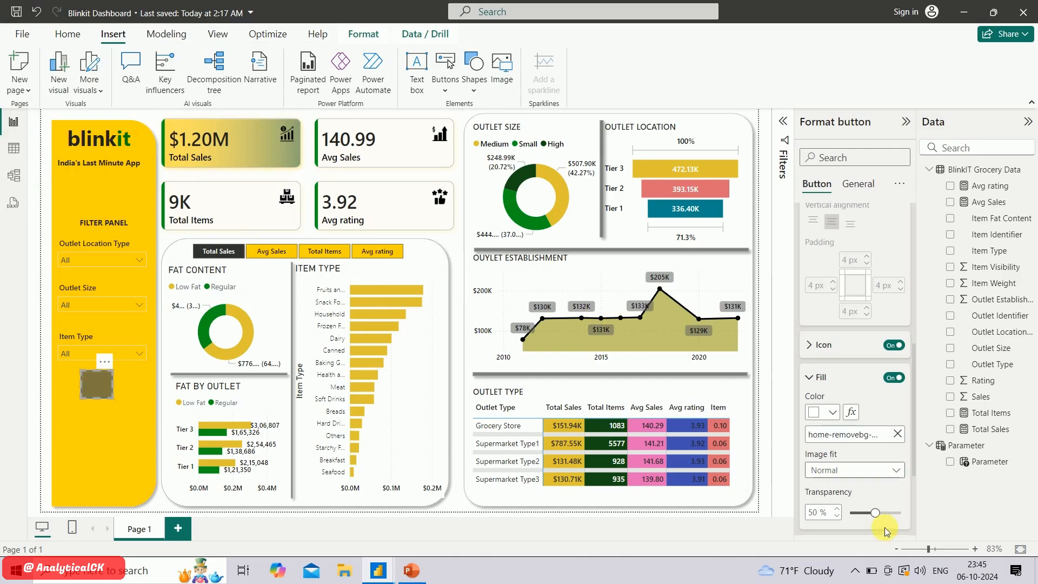
{"action": "left_click_drag", "start_coordinate": [880, 519], "coordinate": [925, 508]}
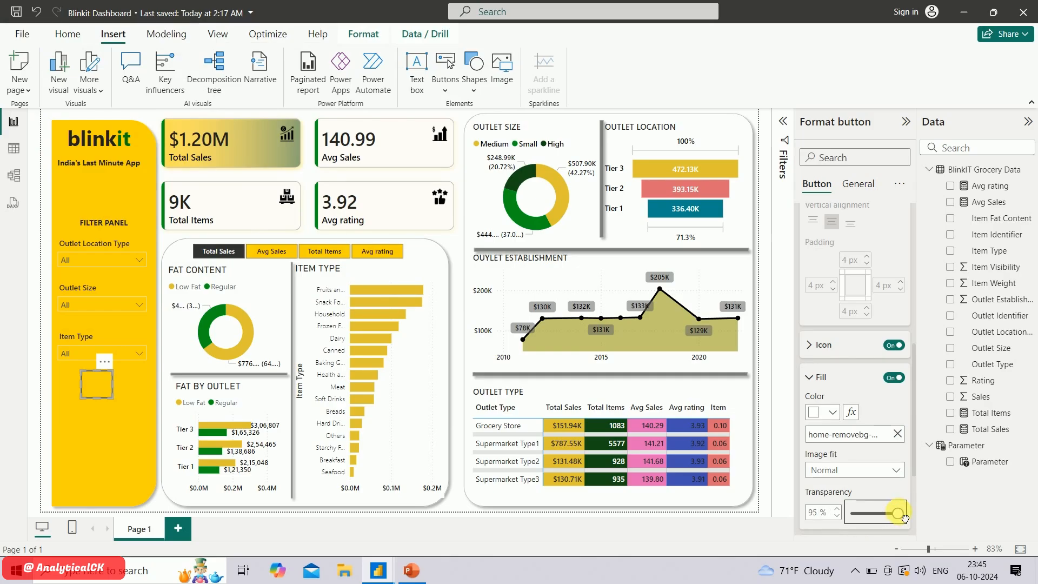
{"action": "left_click_drag", "start_coordinate": [899, 517], "coordinate": [851, 513]}
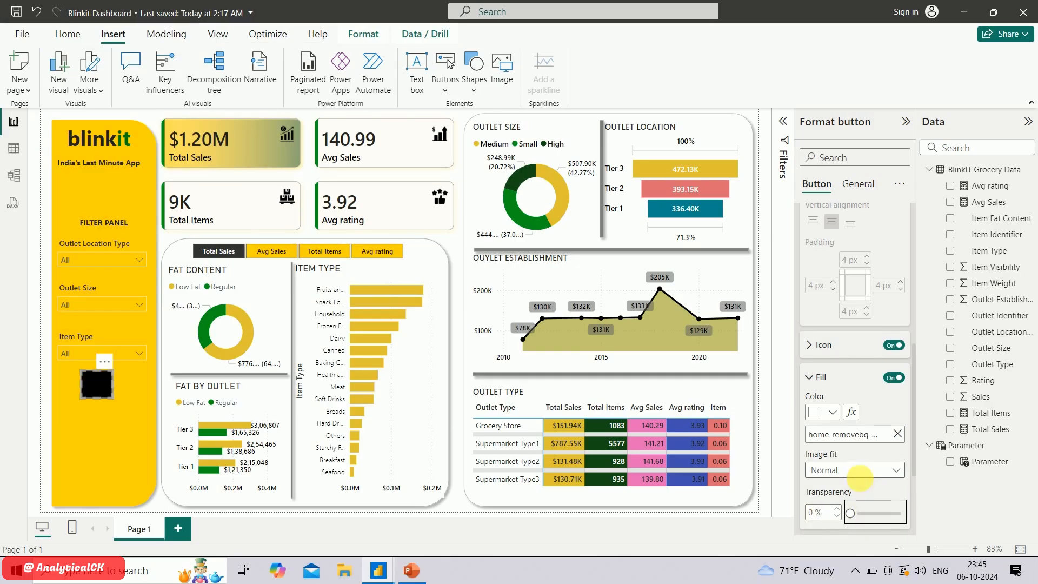
Set the home button's image fit to Fit and its fill color to yellow #e1c233
{"action": "scroll", "coordinate": [860, 477], "scroll_direction": "down", "scroll_amount": 1}
{"action": "left_click", "coordinate": [868, 421]}
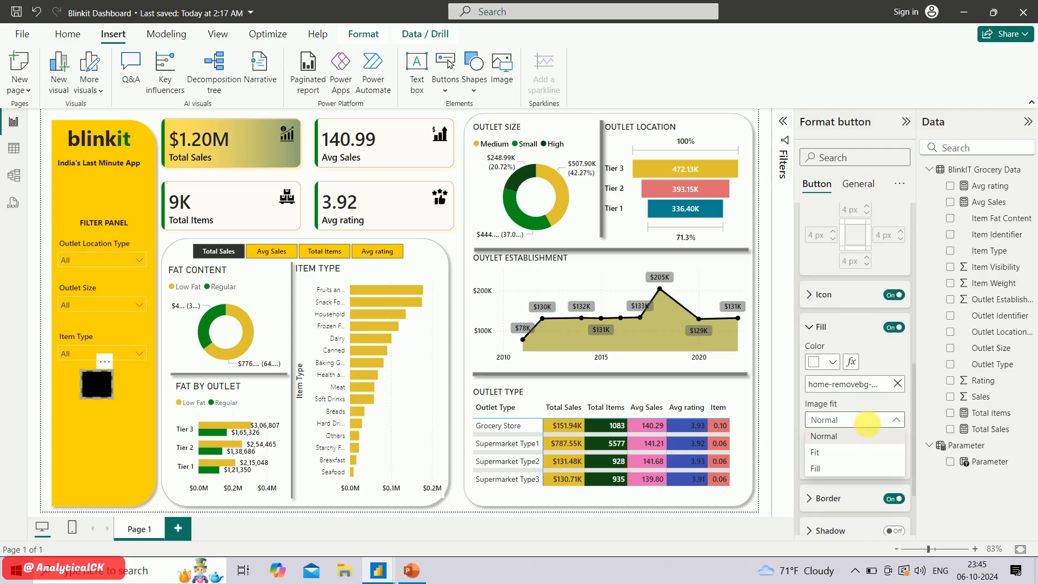
{"action": "left_click", "coordinate": [843, 454]}
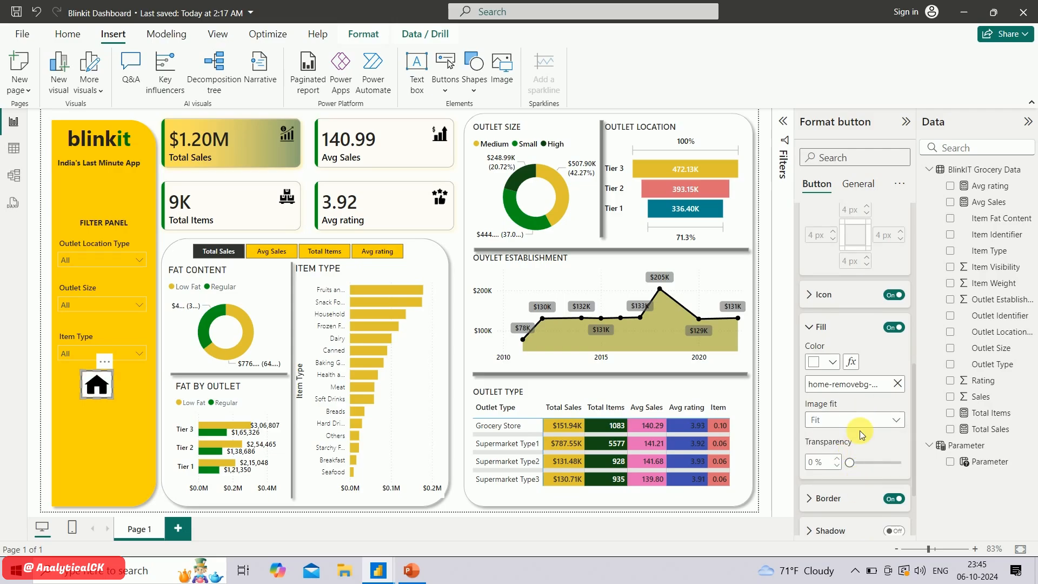
{"action": "scroll", "coordinate": [862, 435], "scroll_direction": "down", "scroll_amount": 1}
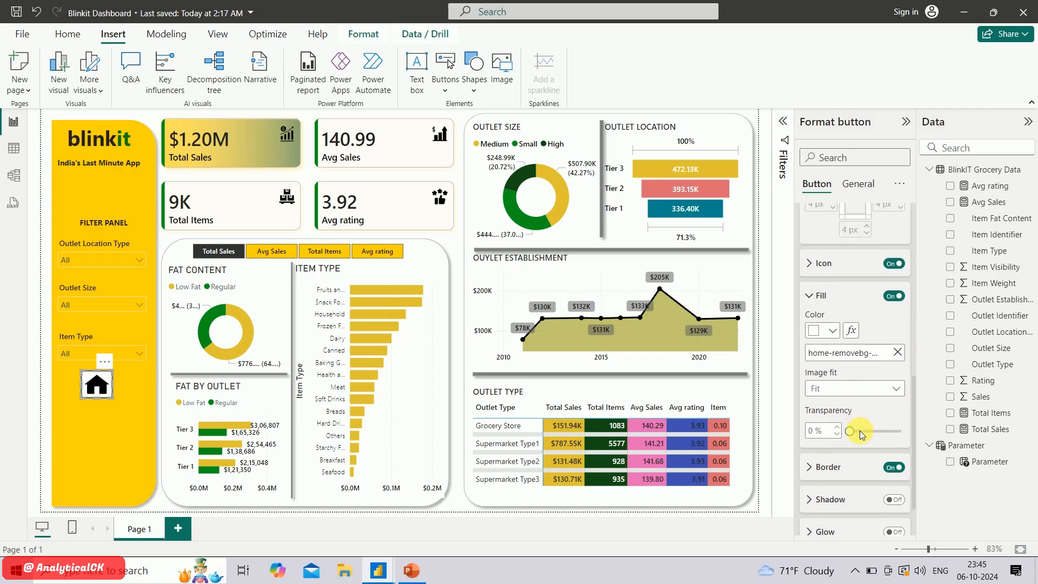
{"action": "left_click", "coordinate": [831, 332]}
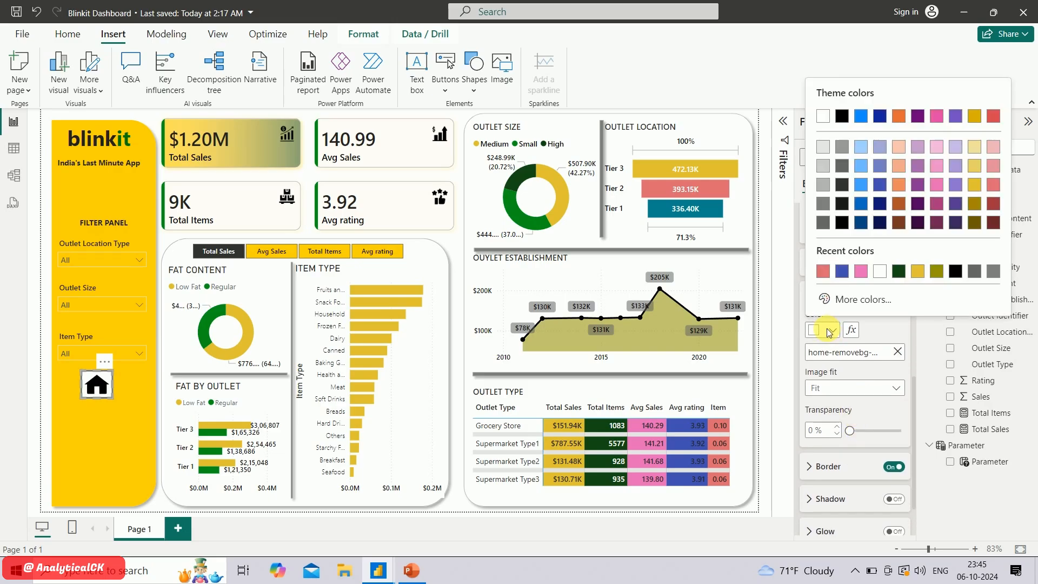
{"action": "left_click", "coordinate": [919, 272]}
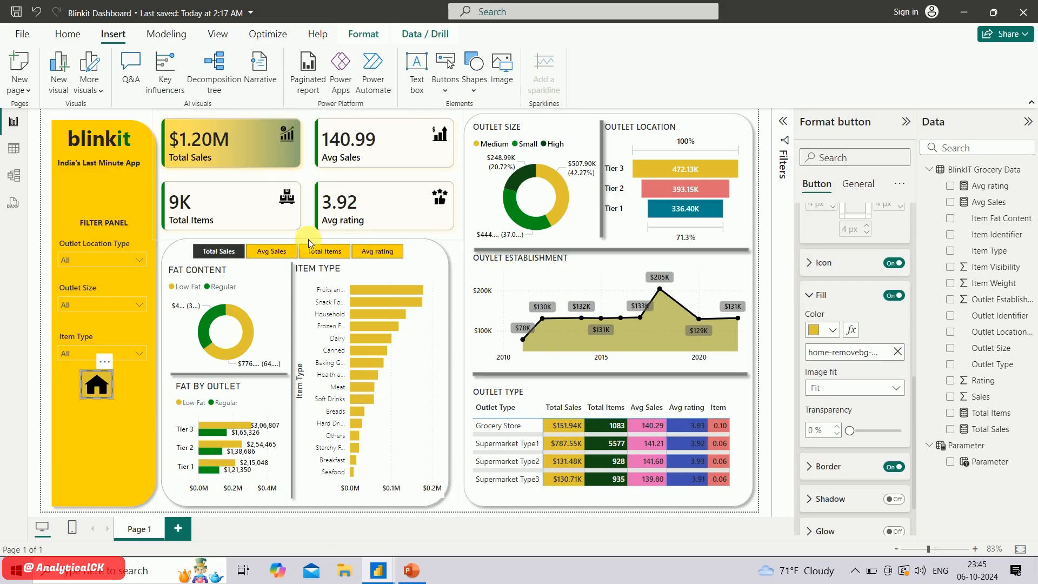
{"action": "left_click", "coordinate": [163, 508]}
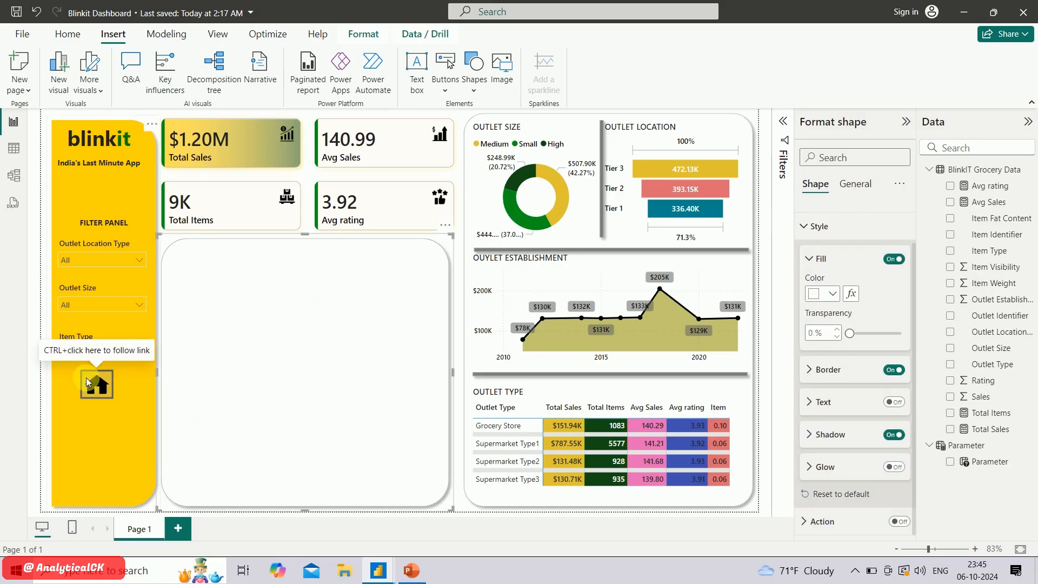
Turn off the border of the home button in the filter panel
{"action": "left_click", "coordinate": [113, 394]}
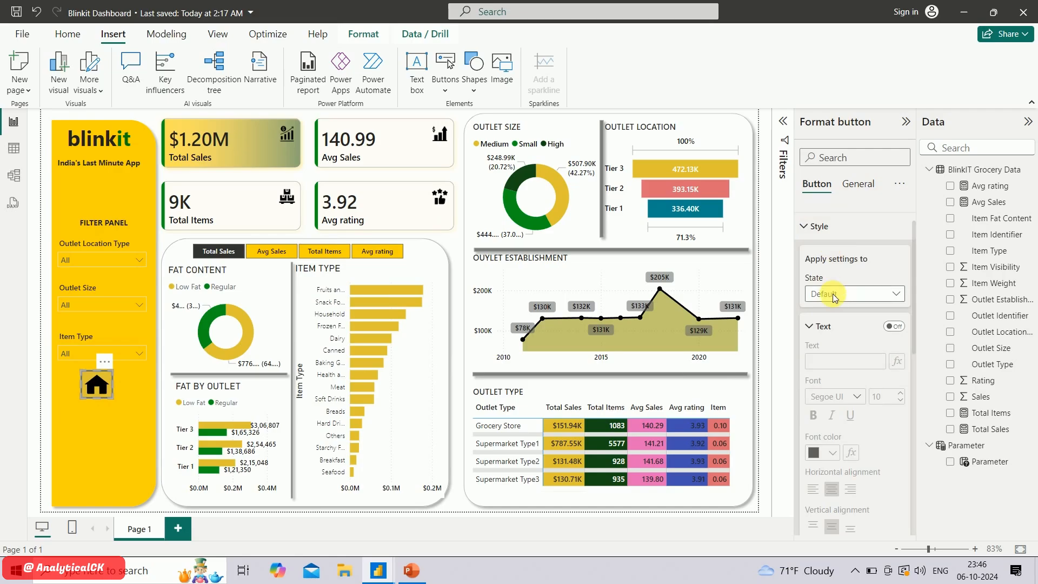
{"action": "scroll", "coordinate": [836, 320], "scroll_direction": "down", "scroll_amount": 5}
{"action": "left_click", "coordinate": [895, 402]}
{"action": "left_click", "coordinate": [902, 404]}
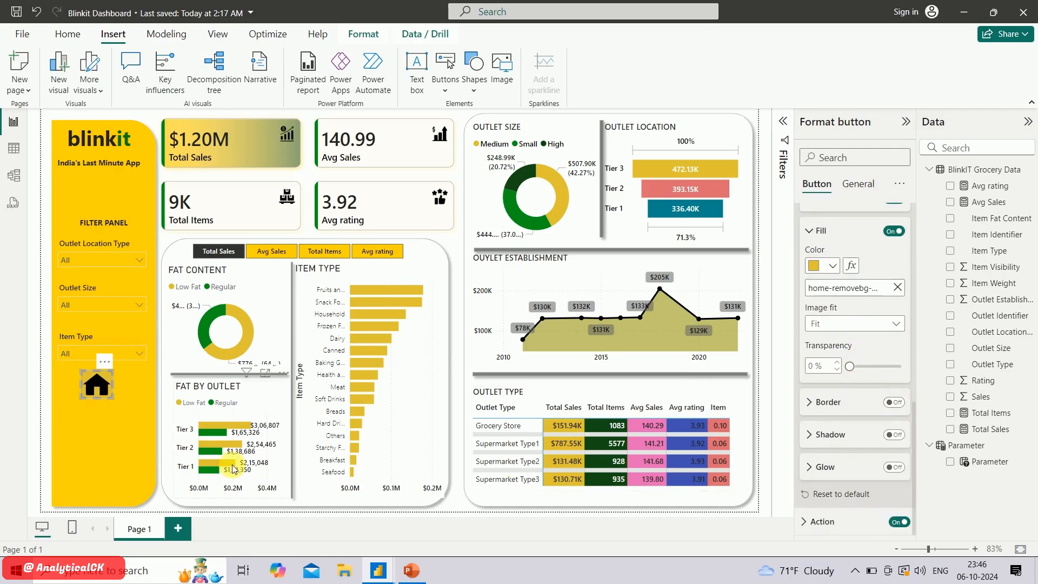
{"action": "left_click", "coordinate": [160, 510]}
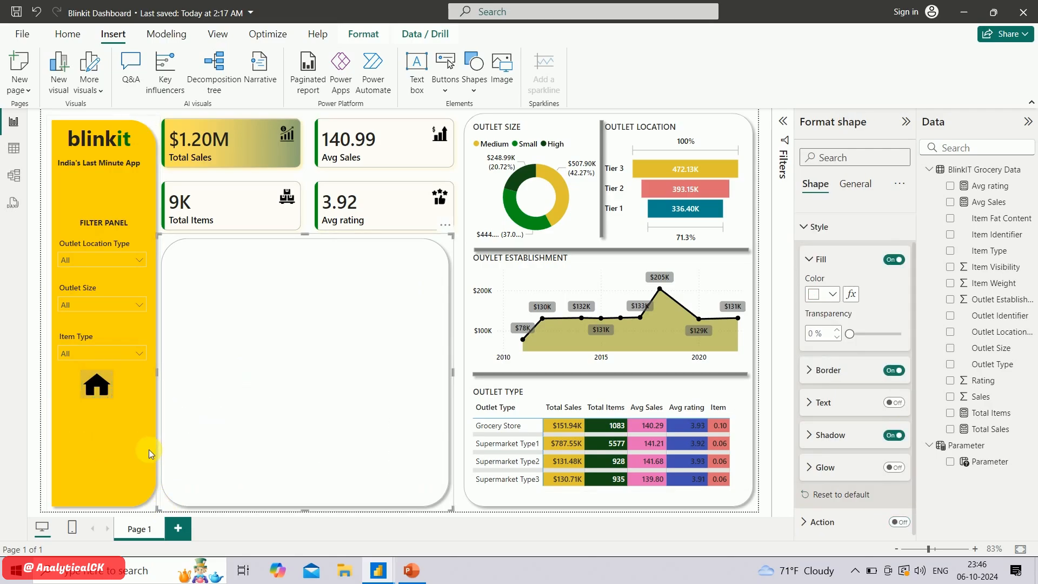
{"action": "left_click", "coordinate": [100, 390]}
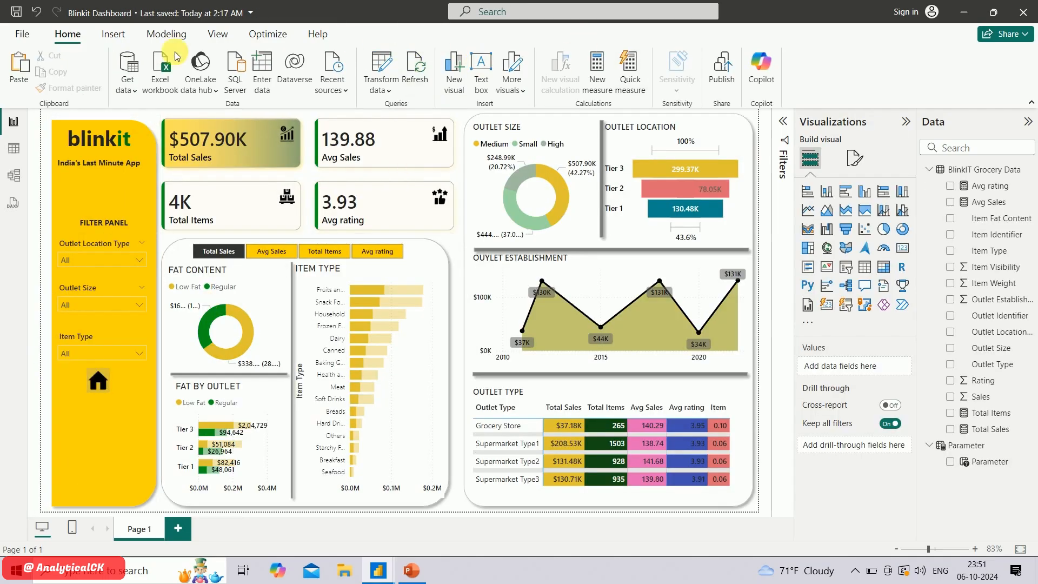
Insert a Reset button, place it directly below the home icon, and narrow it to about the icon's width
{"action": "left_click", "coordinate": [113, 33]}
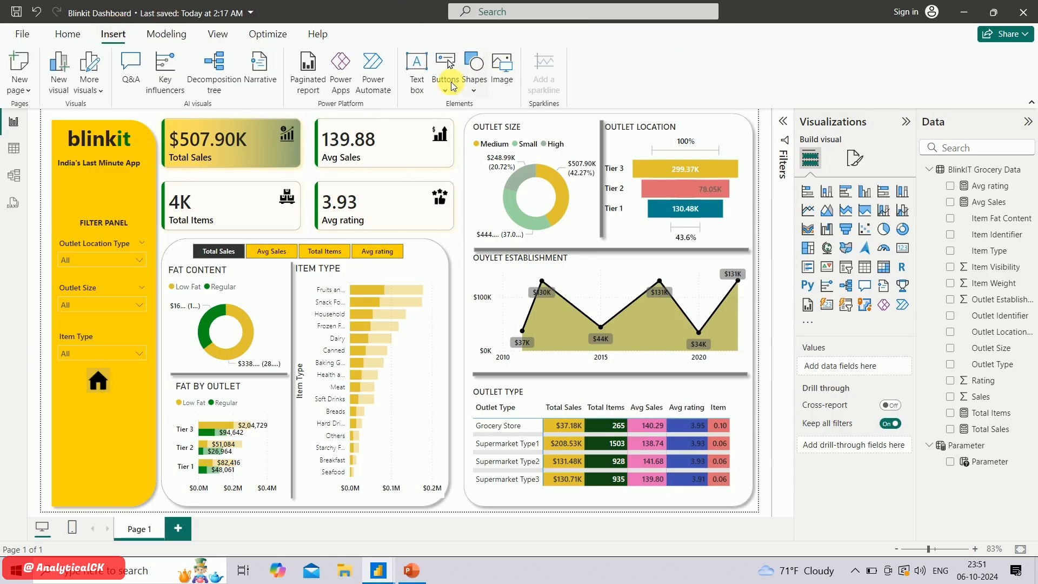
{"action": "left_click", "coordinate": [451, 85]}
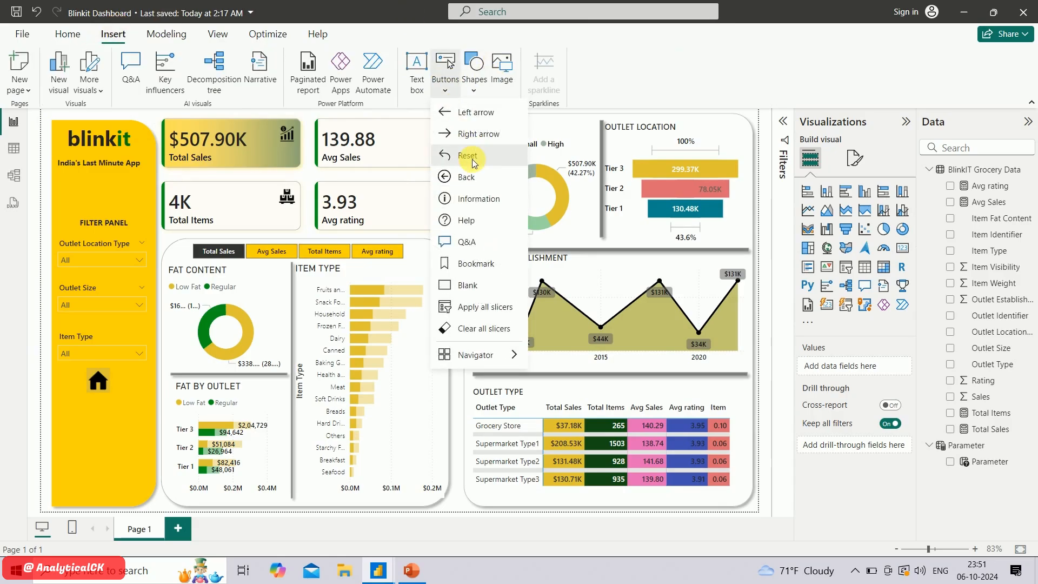
{"action": "left_click", "coordinate": [469, 156]}
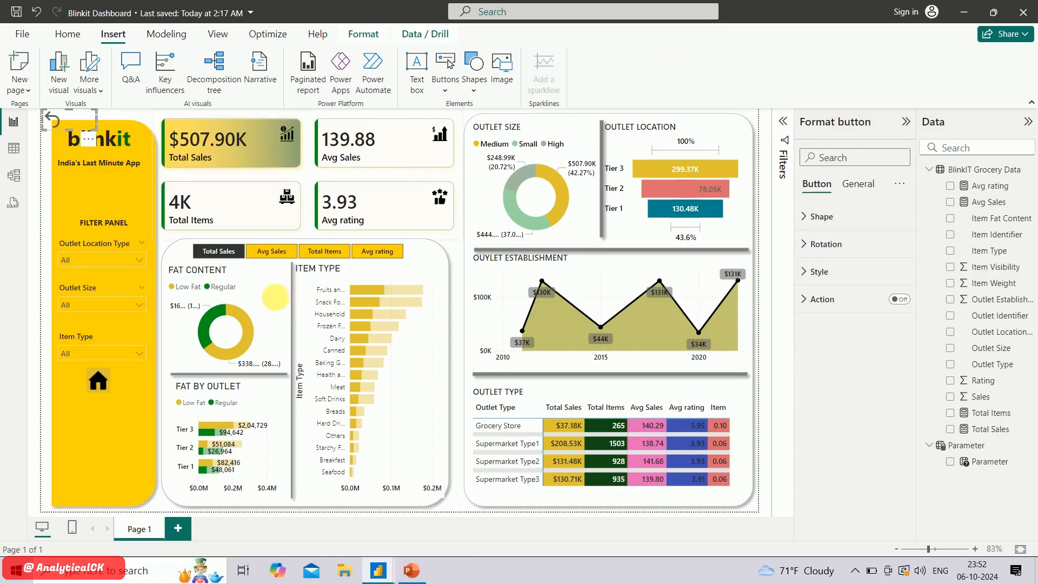
{"action": "left_click_drag", "start_coordinate": [67, 119], "coordinate": [117, 411]}
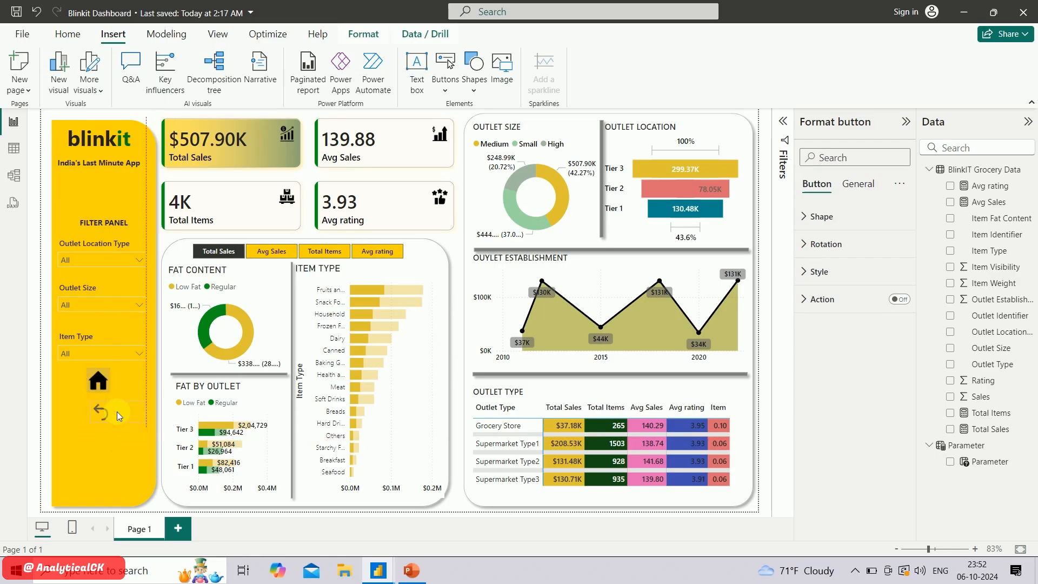
{"action": "left_click", "coordinate": [111, 411]}
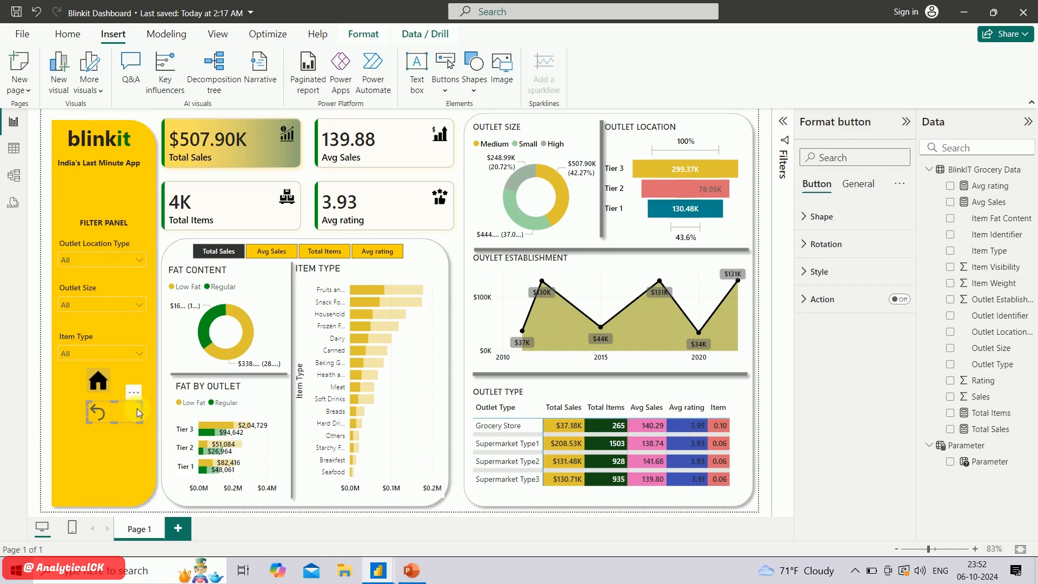
{"action": "left_click", "coordinate": [130, 414]}
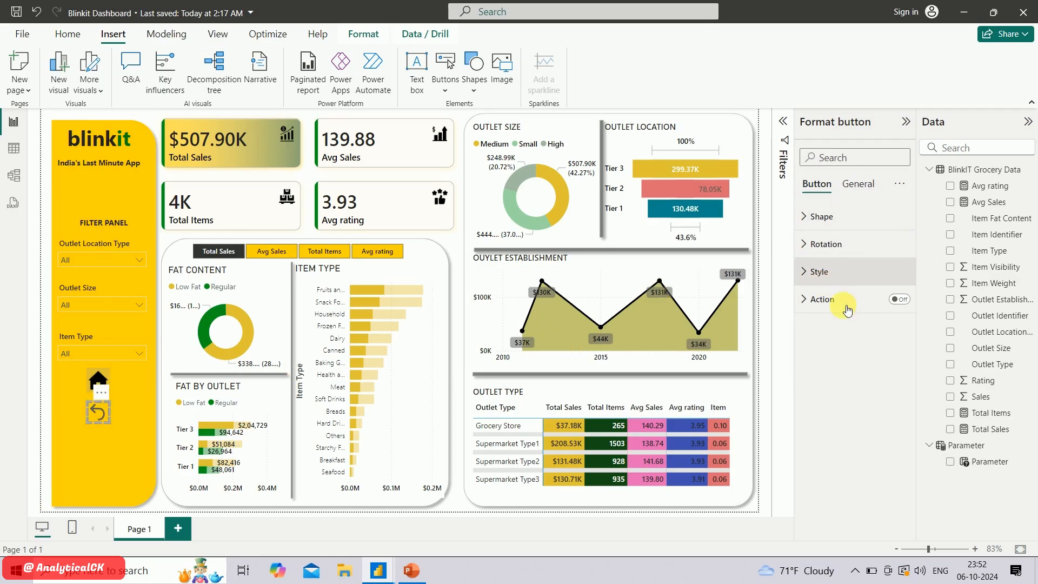
Turn on the reset button's action and look through the available action types
{"action": "left_click", "coordinate": [903, 300]}
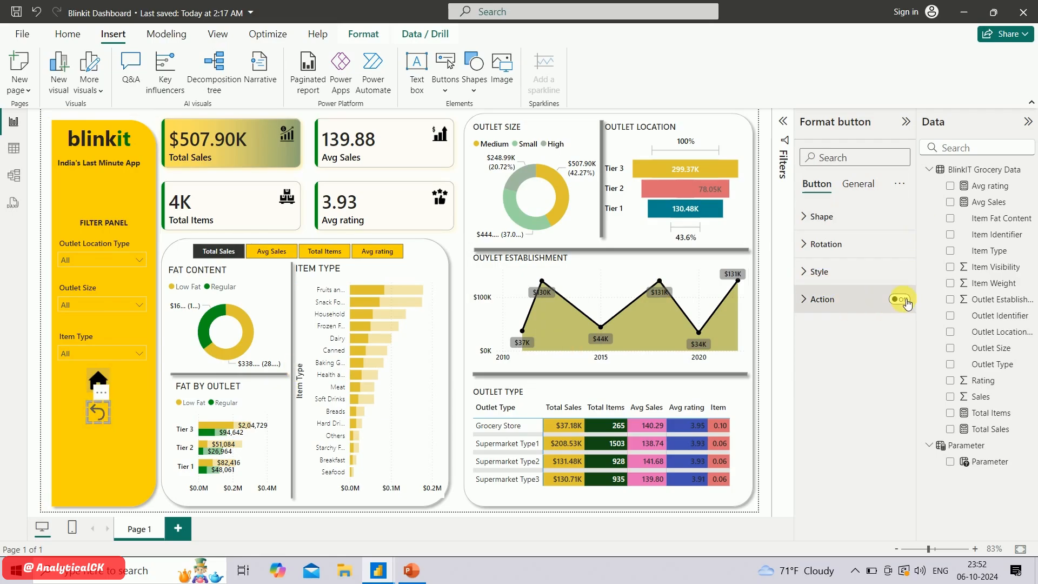
{"action": "left_click", "coordinate": [816, 305]}
{"action": "left_click", "coordinate": [871, 367]}
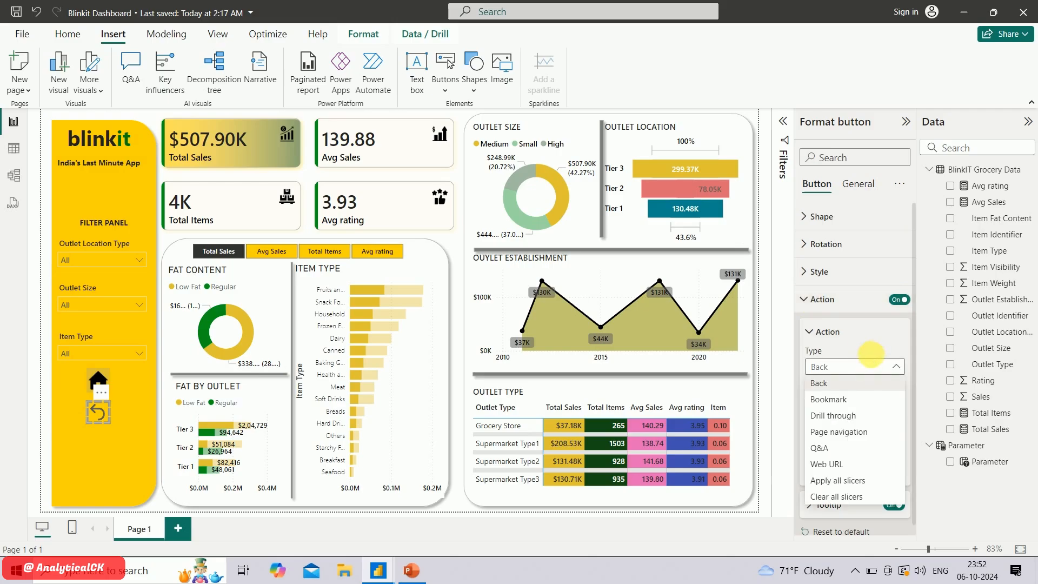
{"action": "left_click", "coordinate": [822, 306]}
{"action": "left_click", "coordinate": [821, 304]}
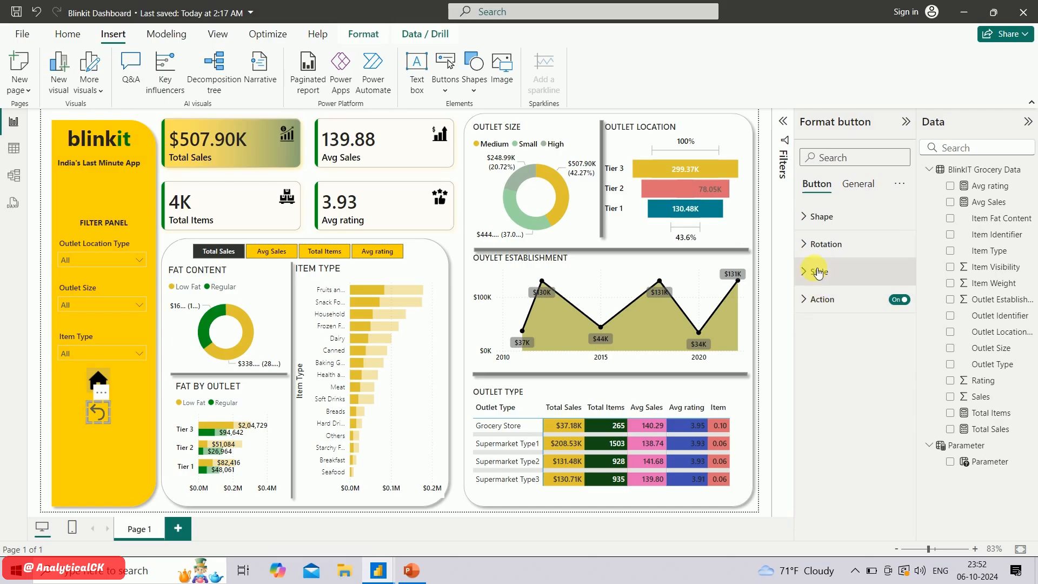
Turn off the reset button's default icon and turn on its fill
{"action": "left_click", "coordinate": [817, 274]}
{"action": "scroll", "coordinate": [855, 401], "scroll_direction": "down", "scroll_amount": 5}
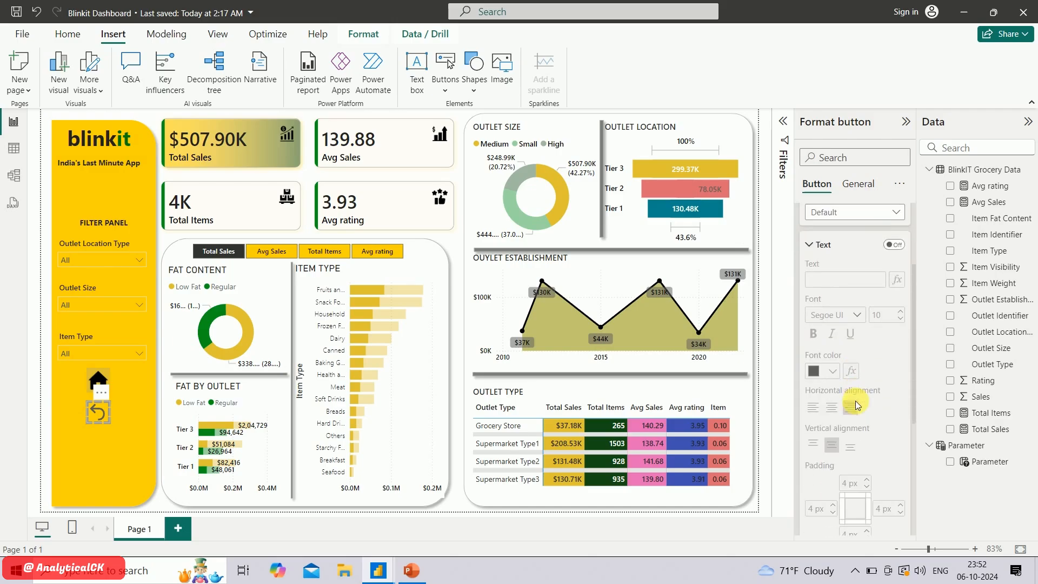
{"action": "scroll", "coordinate": [855, 401], "scroll_direction": "down", "scroll_amount": 1}
{"action": "scroll", "coordinate": [856, 401], "scroll_direction": "up", "scroll_amount": 3}
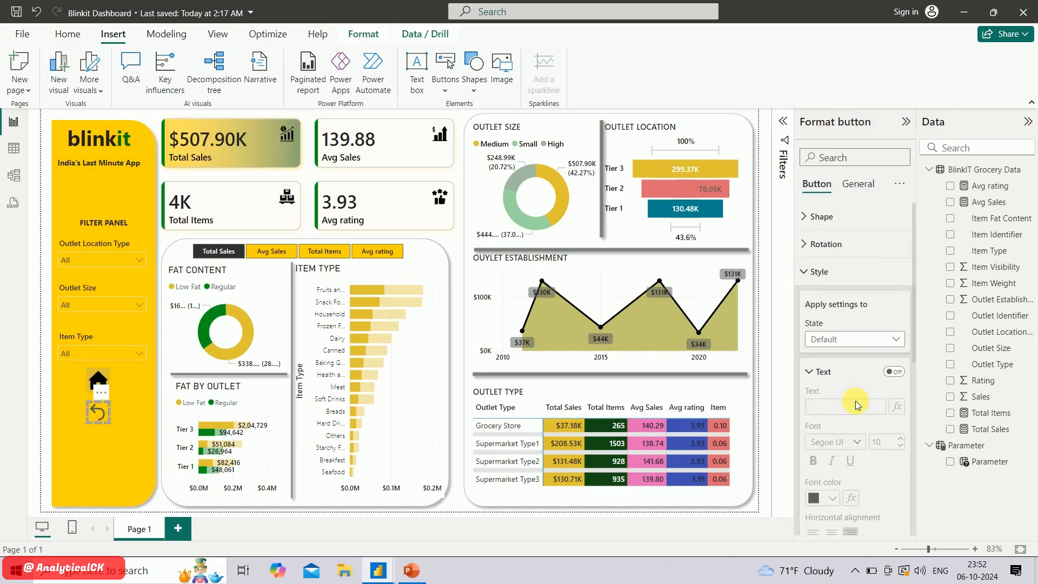
{"action": "scroll", "coordinate": [856, 401], "scroll_direction": "down", "scroll_amount": 4}
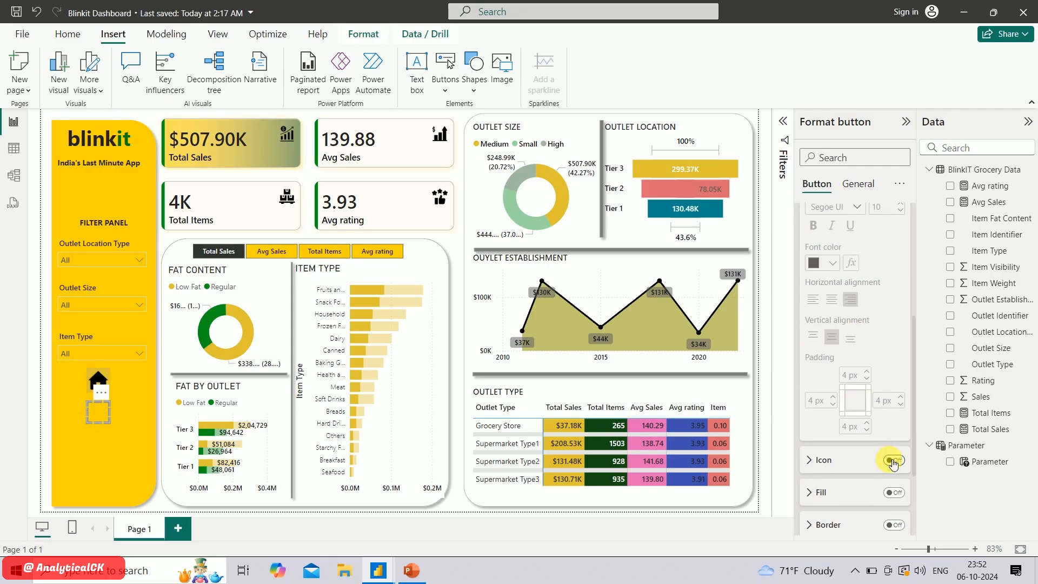
{"action": "scroll", "coordinate": [890, 460], "scroll_direction": "down", "scroll_amount": 2}
{"action": "left_click", "coordinate": [895, 418]}
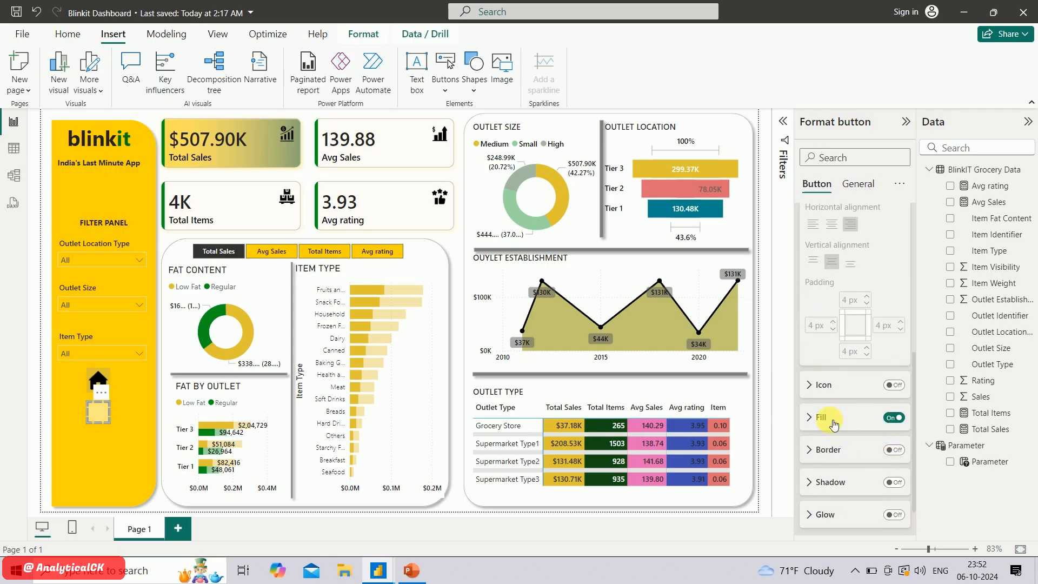
Use reset-removebg-preview from Downloads as the reset button's fill image and set the fill color to the recent yellow
{"action": "left_click", "coordinate": [835, 424]}
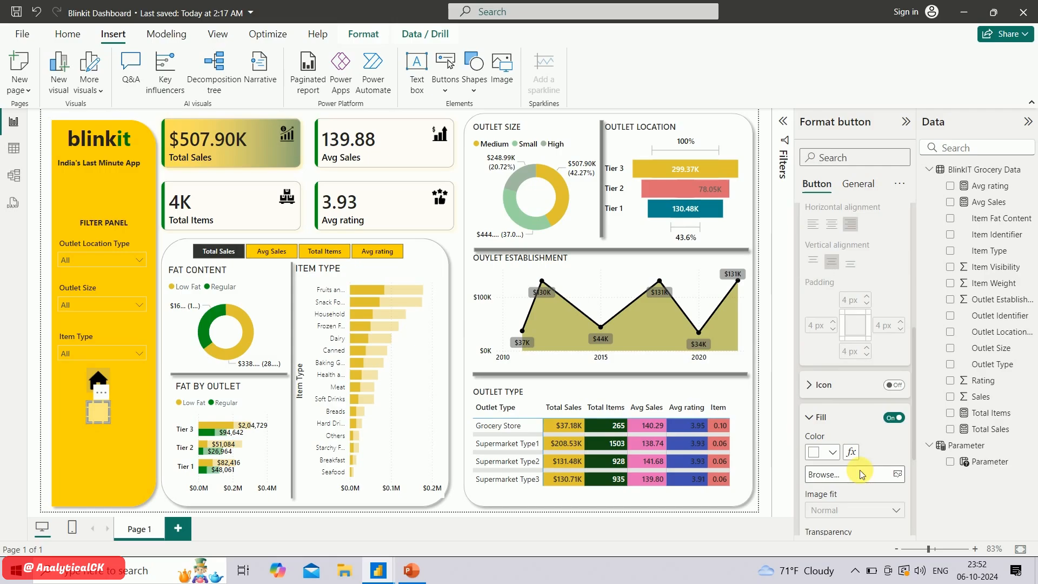
{"action": "left_click", "coordinate": [862, 474]}
{"action": "left_click", "coordinate": [292, 186]}
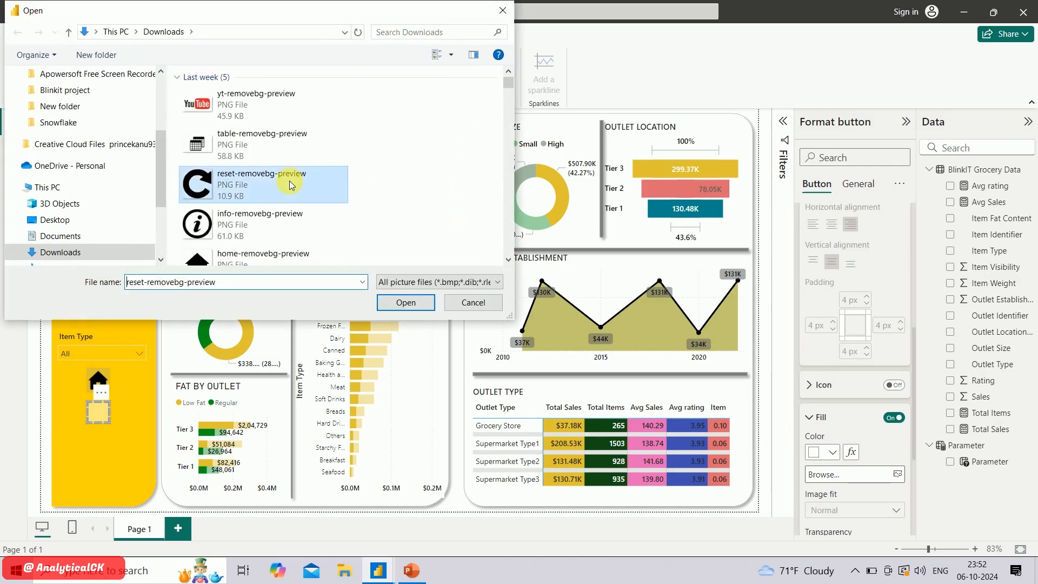
{"action": "double_click", "coordinate": [292, 186]}
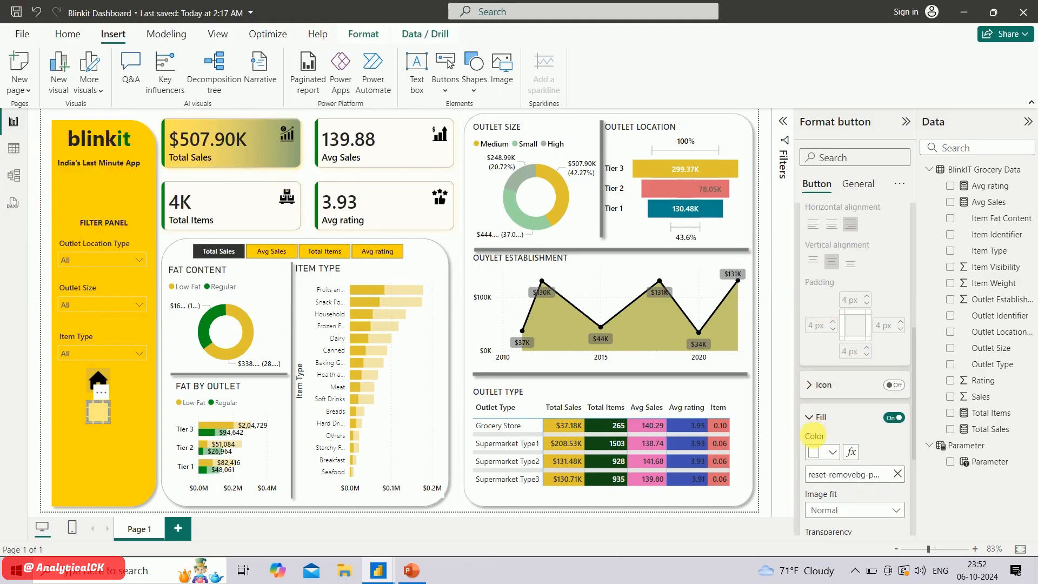
{"action": "left_click", "coordinate": [832, 452]}
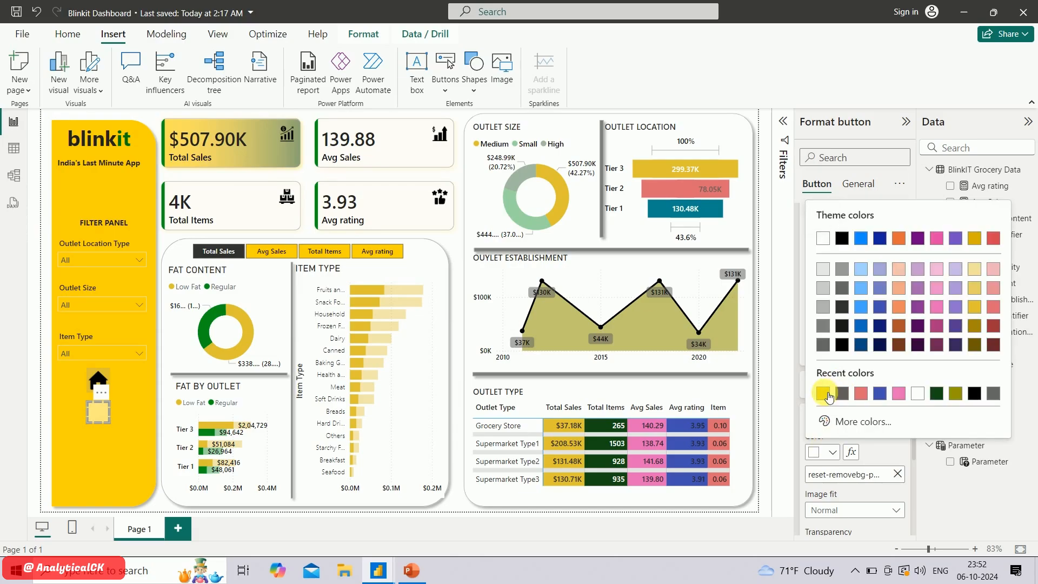
{"action": "left_click", "coordinate": [824, 394]}
Set the reset button's image fit to Fit and make its fill fully opaque
{"action": "scroll", "coordinate": [839, 482], "scroll_direction": "down", "scroll_amount": 1}
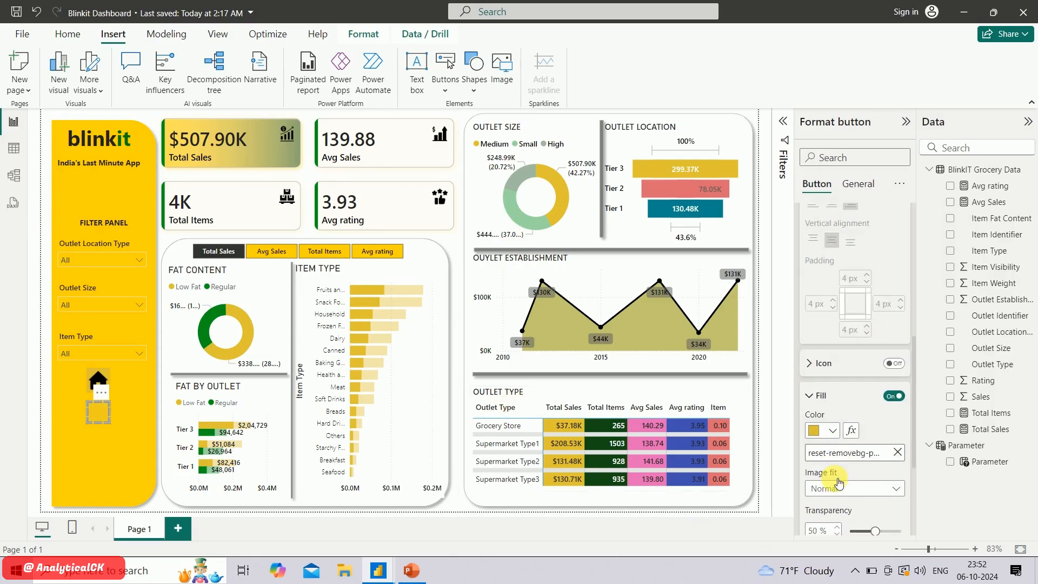
{"action": "scroll", "coordinate": [840, 483], "scroll_direction": "down", "scroll_amount": 3}
{"action": "left_click", "coordinate": [855, 378]}
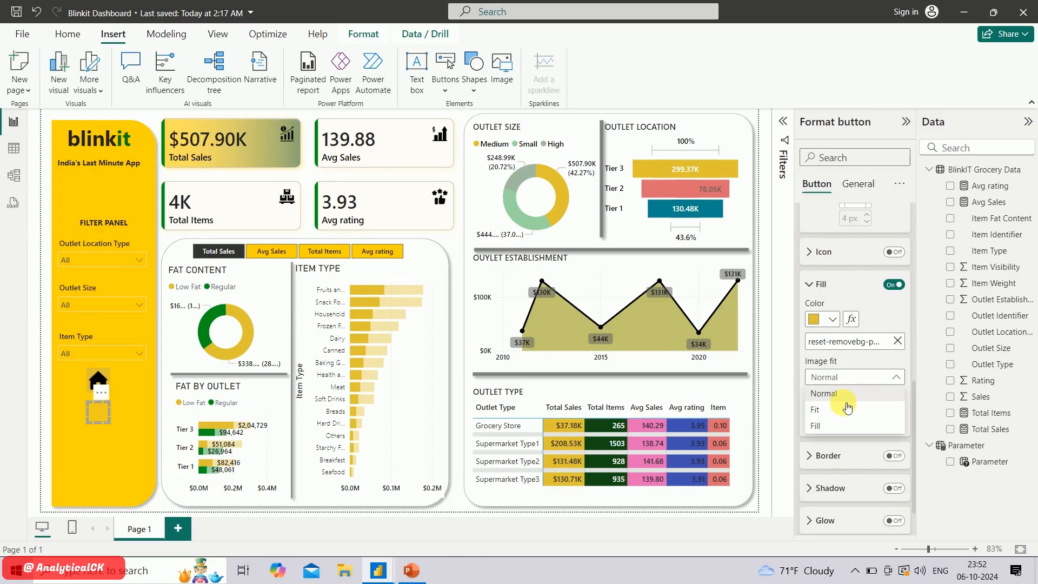
{"action": "left_click", "coordinate": [843, 410]}
{"action": "left_click_drag", "start_coordinate": [875, 421], "coordinate": [848, 422]}
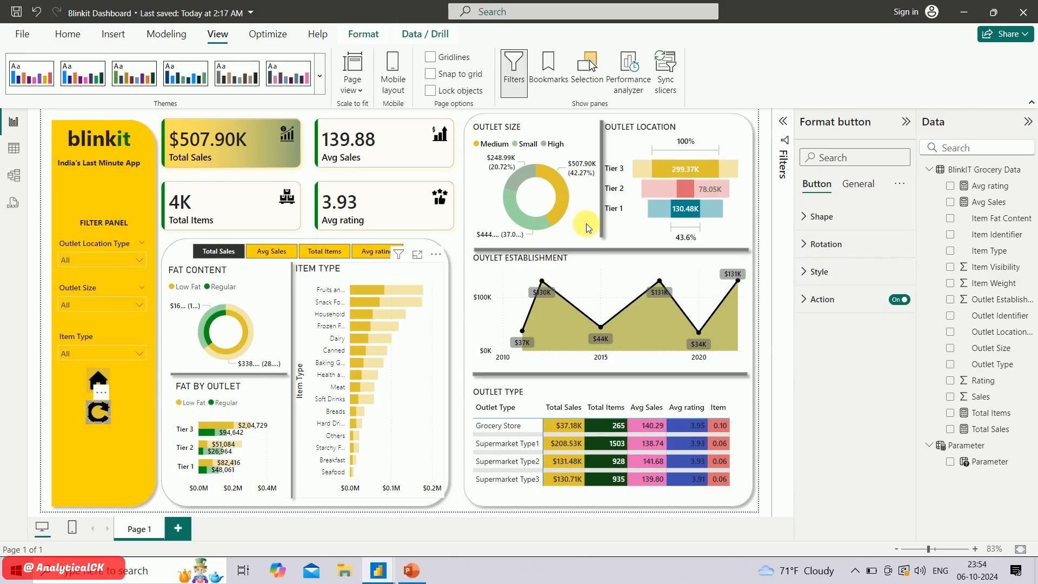
Clear the Medium segment's cross-filter in the Outlet Size donut chart
{"action": "left_click", "coordinate": [559, 213]}
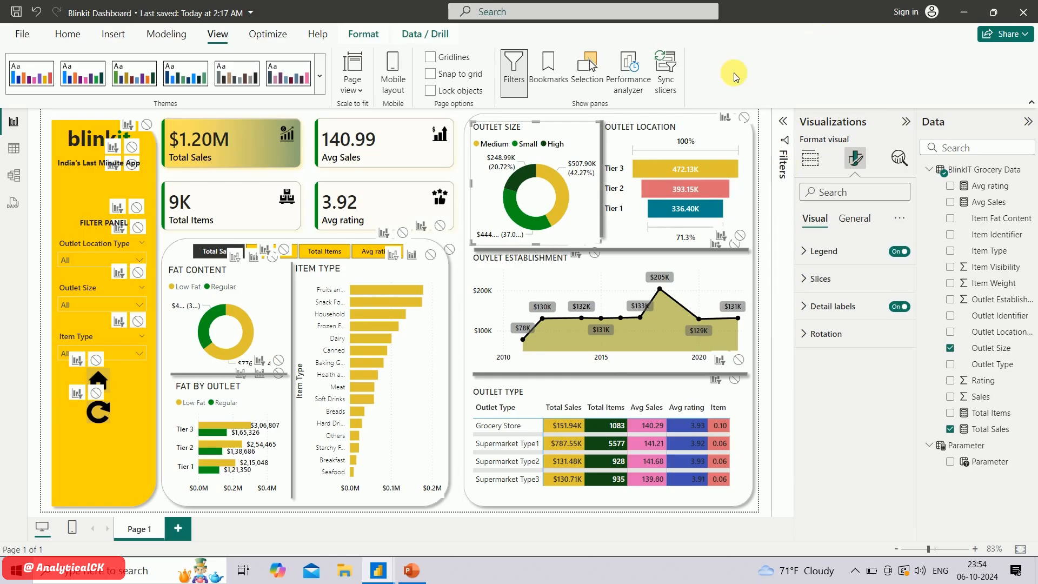
Turn off interaction editing for the Outlet Size donut chart
{"action": "left_click", "coordinate": [319, 33]}
{"action": "left_click", "coordinate": [224, 34]}
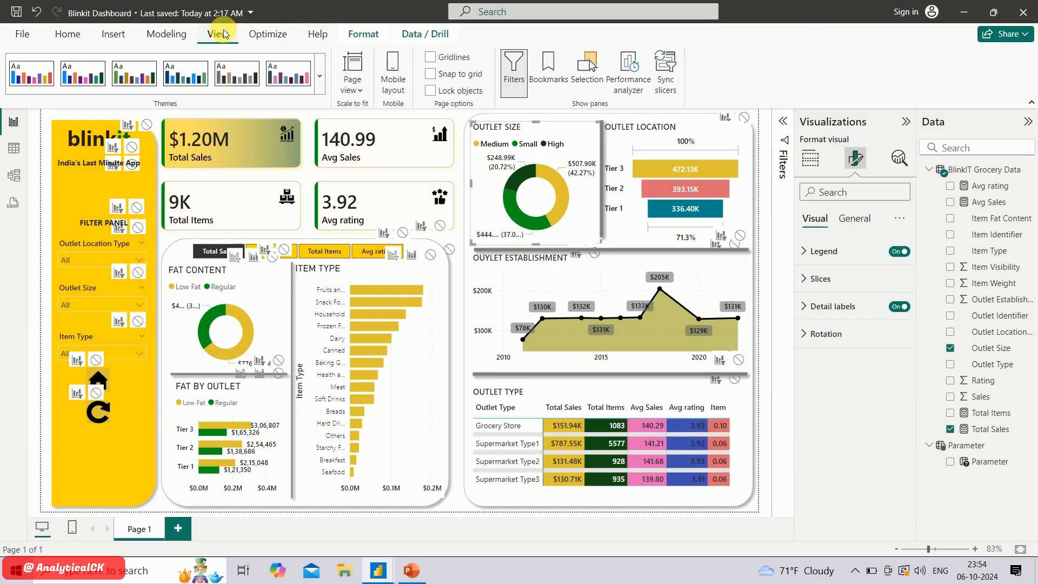
{"action": "left_click", "coordinate": [361, 34]}
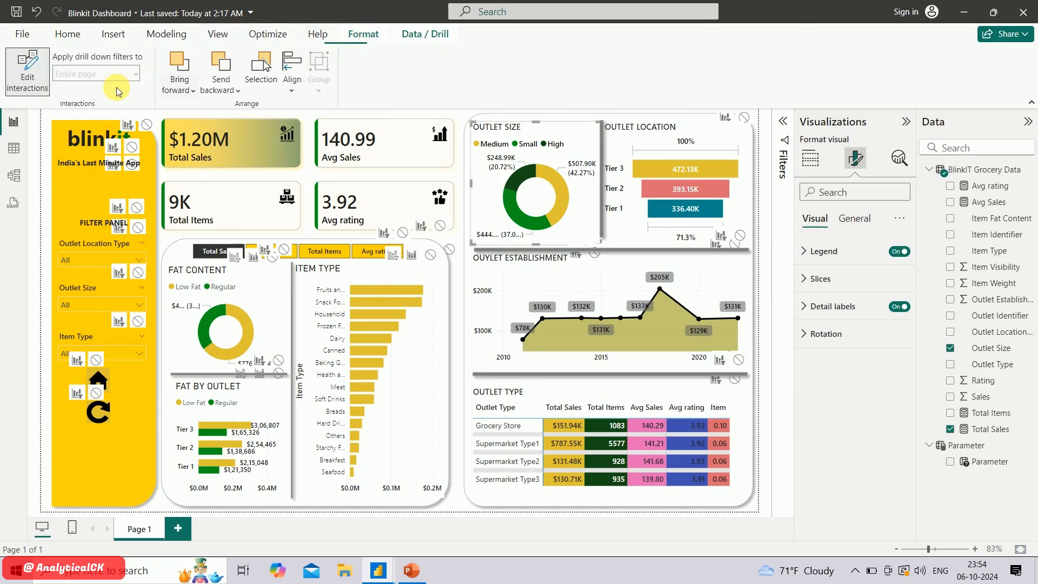
{"action": "left_click", "coordinate": [27, 70]}
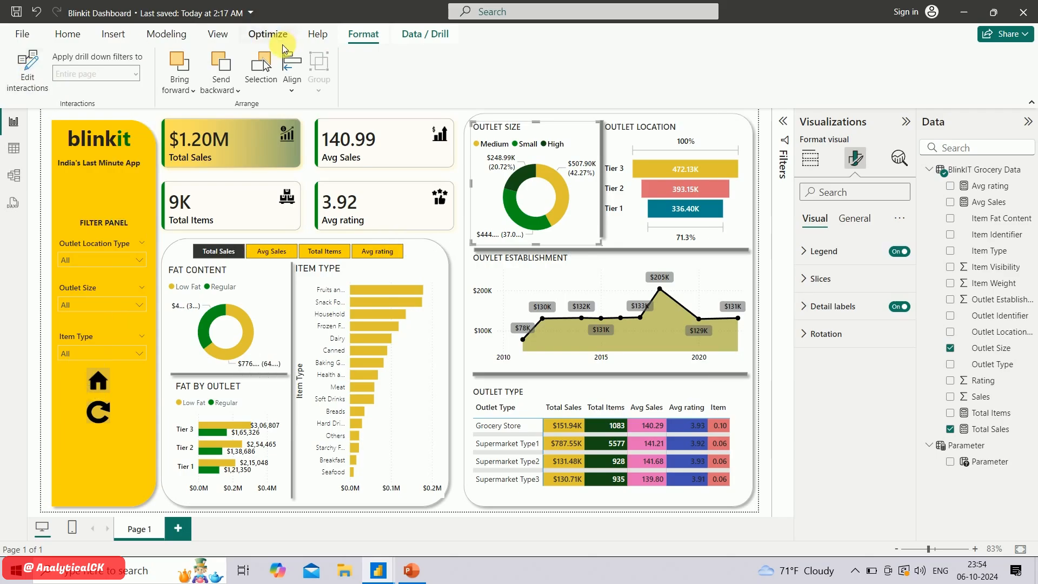
Add a bookmark named reset for the unfiltered dashboard and update it to the current state
{"action": "left_click", "coordinate": [269, 35]}
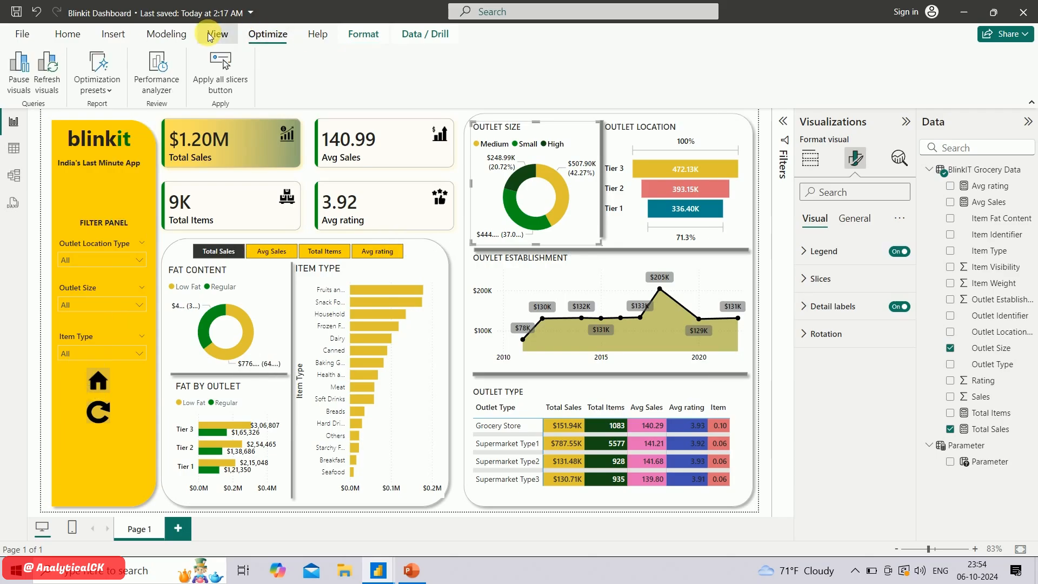
{"action": "left_click", "coordinate": [214, 35]}
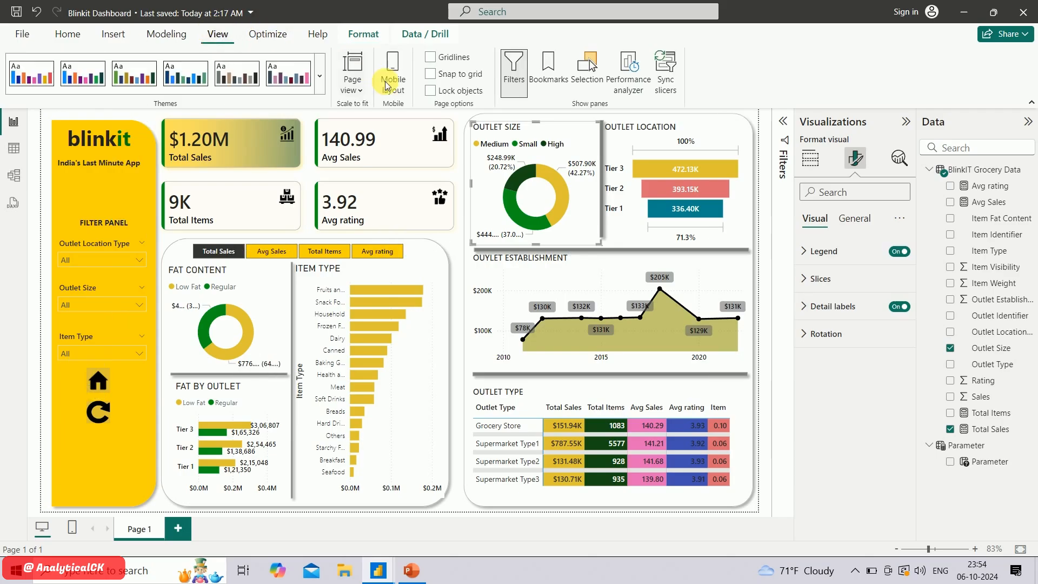
{"action": "left_click", "coordinate": [549, 79]}
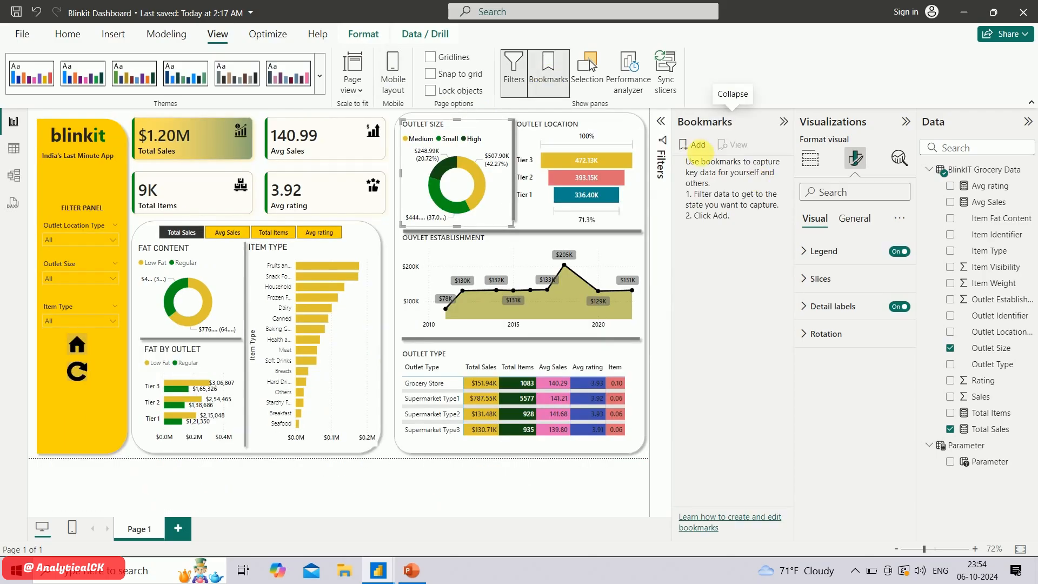
{"action": "left_click", "coordinate": [699, 146]}
{"action": "left_click", "coordinate": [702, 162]}
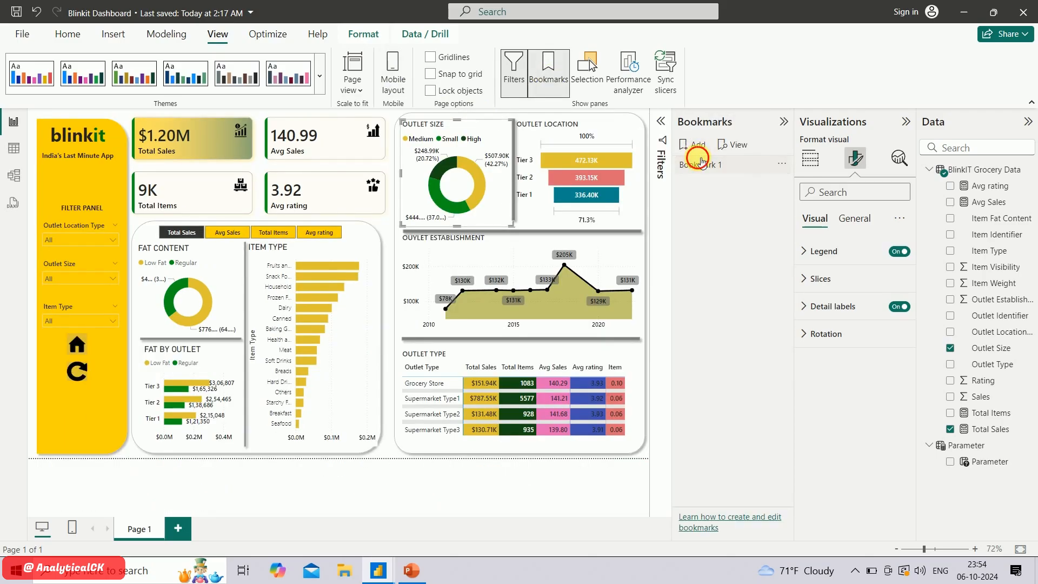
{"action": "double_click", "coordinate": [698, 165]}
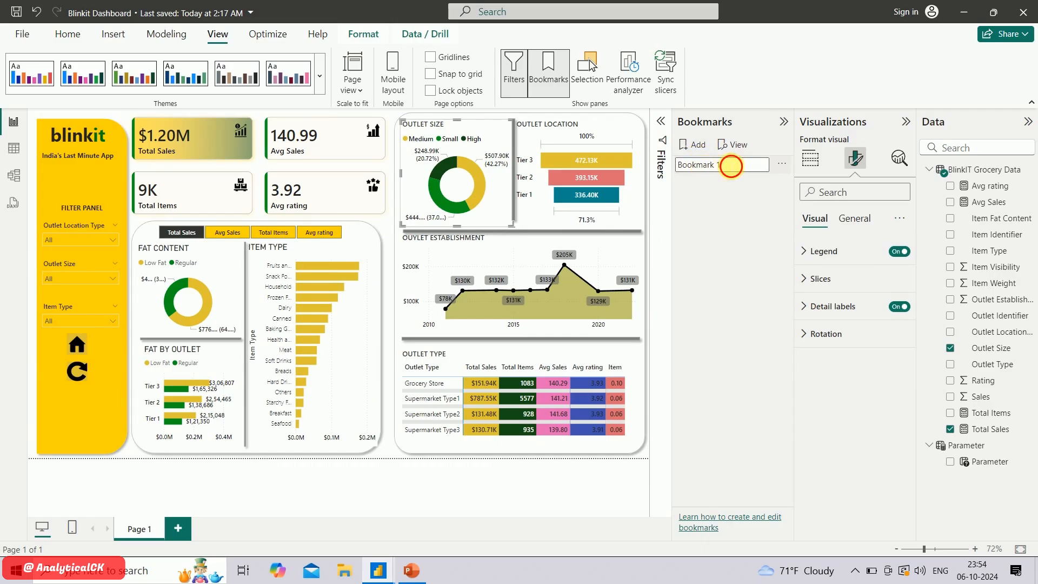
{"action": "left_click_drag", "start_coordinate": [731, 166], "coordinate": [588, 169]}
{"action": "type", "text": "reset"}
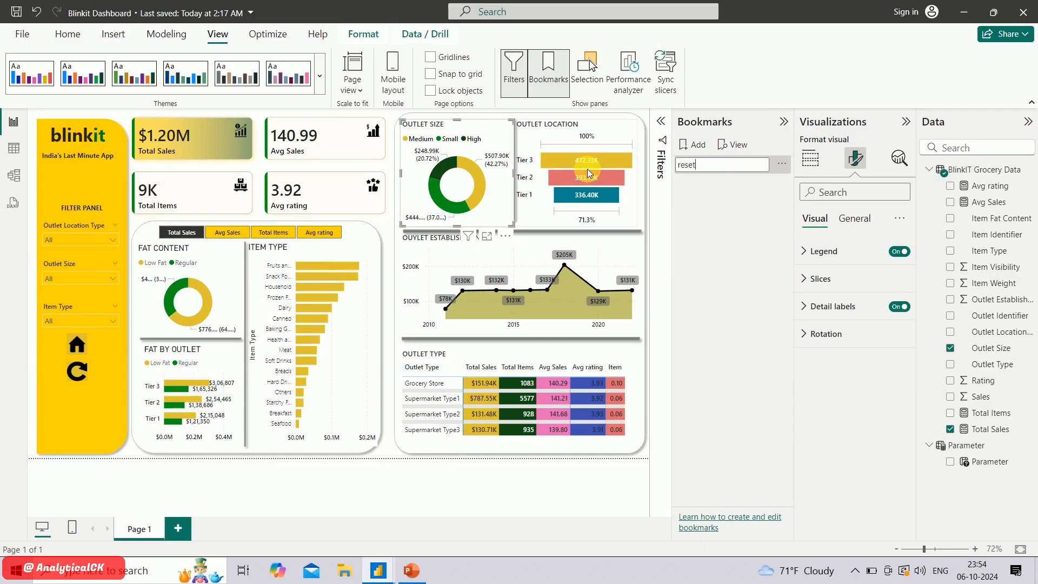
{"action": "left_click", "coordinate": [699, 205]}
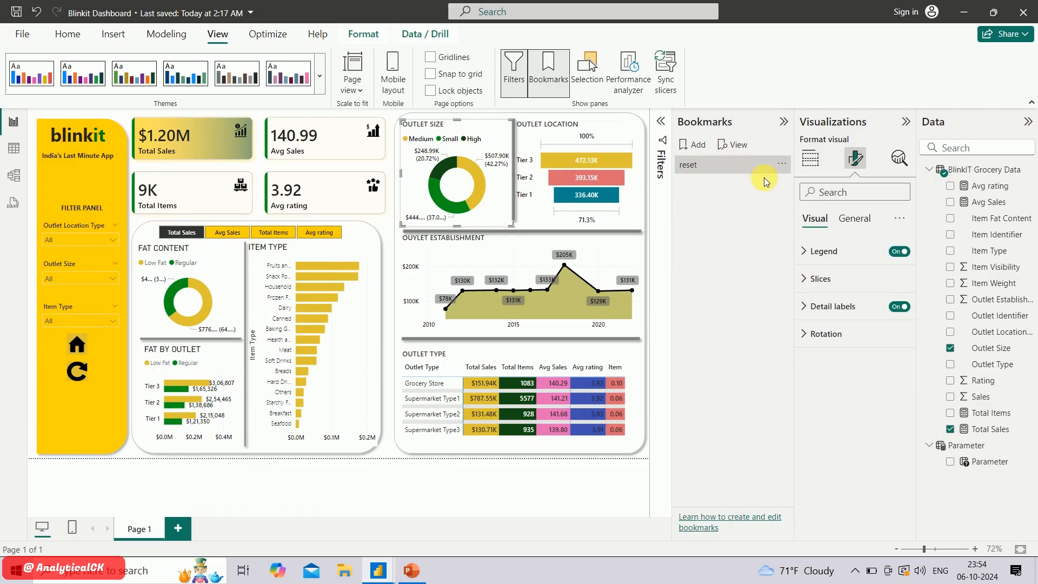
{"action": "left_click", "coordinate": [782, 164]}
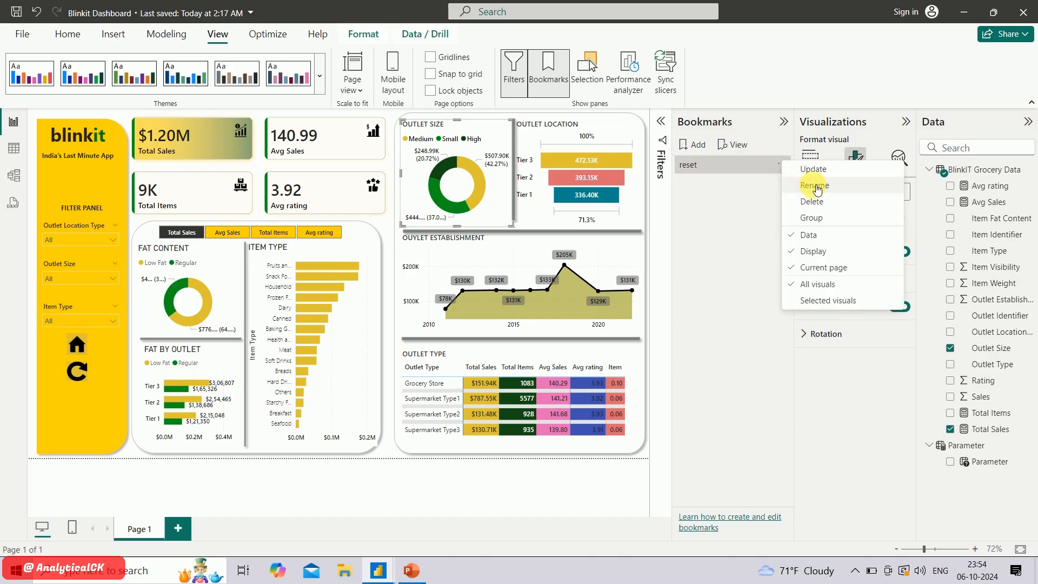
{"action": "left_click", "coordinate": [823, 169]}
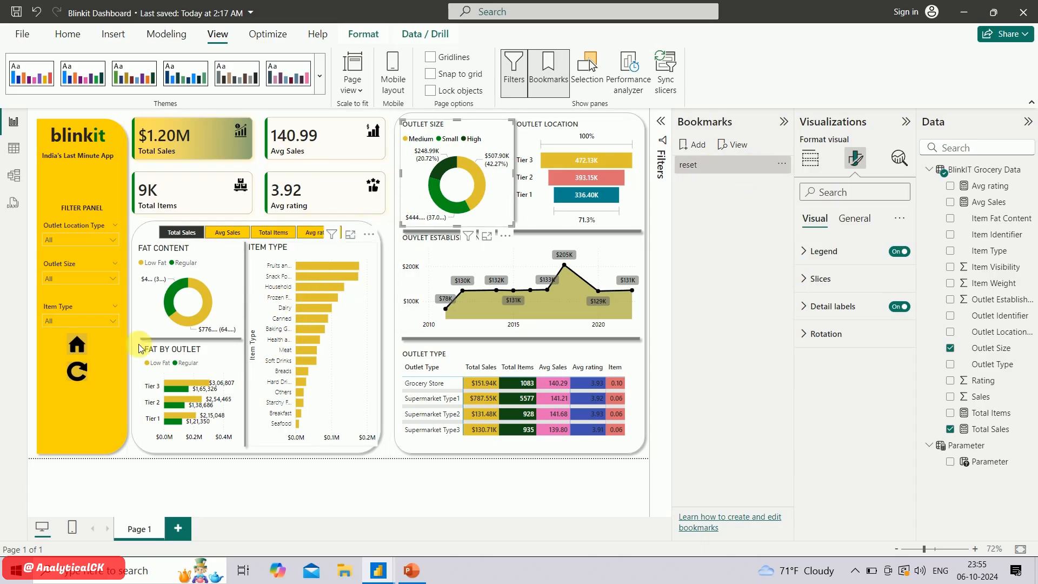
Set the reset button's action type to Bookmark with the reset bookmark, and collapse the bookmark list
{"action": "left_click", "coordinate": [78, 373]}
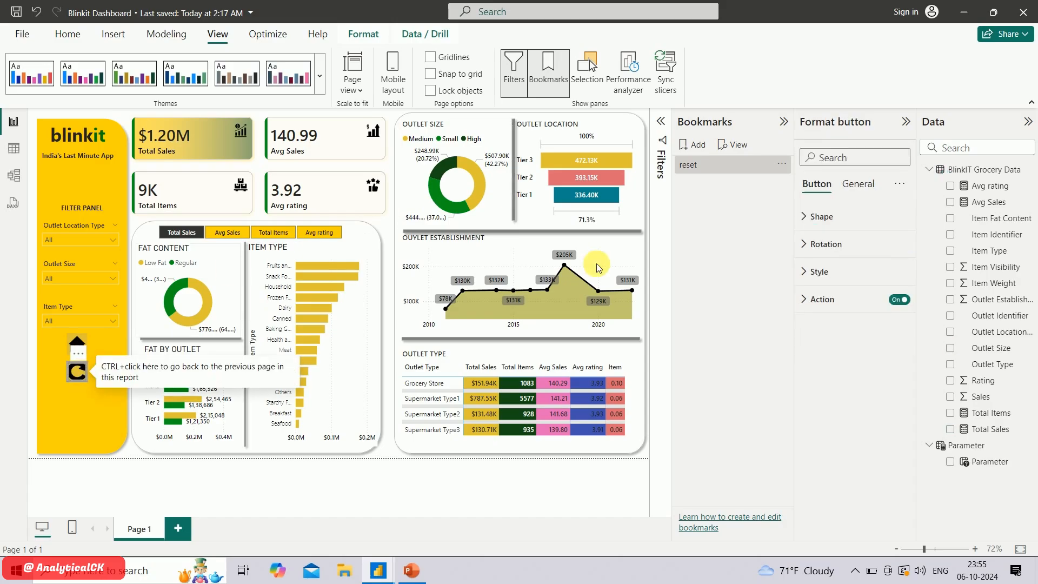
{"action": "left_click", "coordinate": [812, 296]}
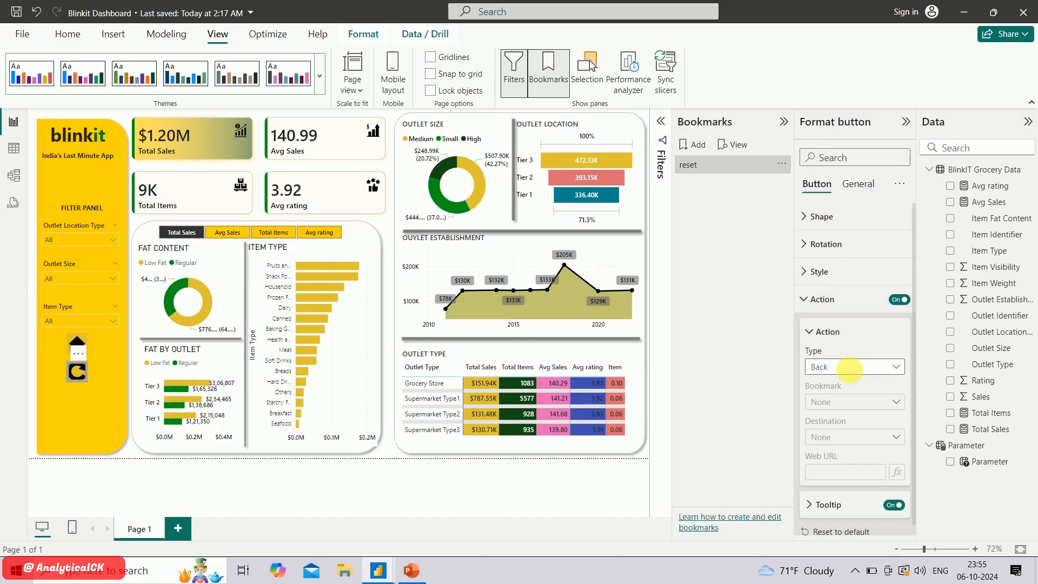
{"action": "left_click", "coordinate": [859, 366]}
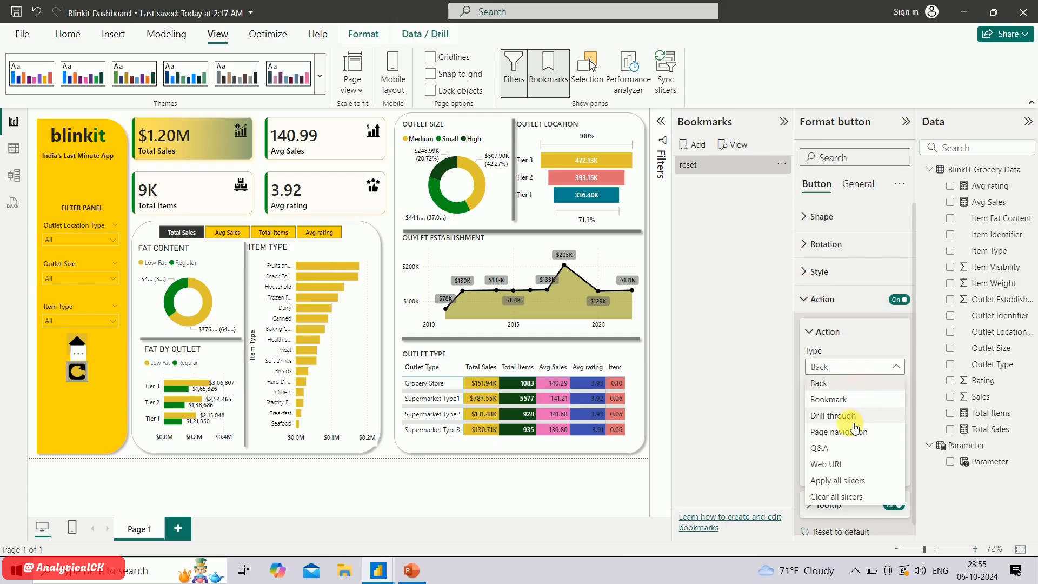
{"action": "left_click", "coordinate": [851, 401]}
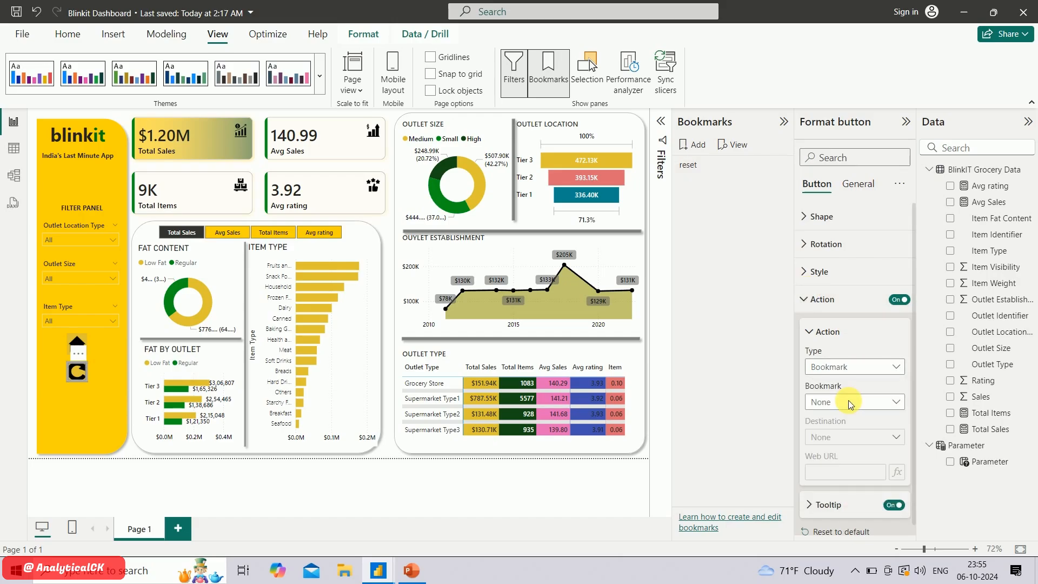
{"action": "left_click", "coordinate": [842, 402]}
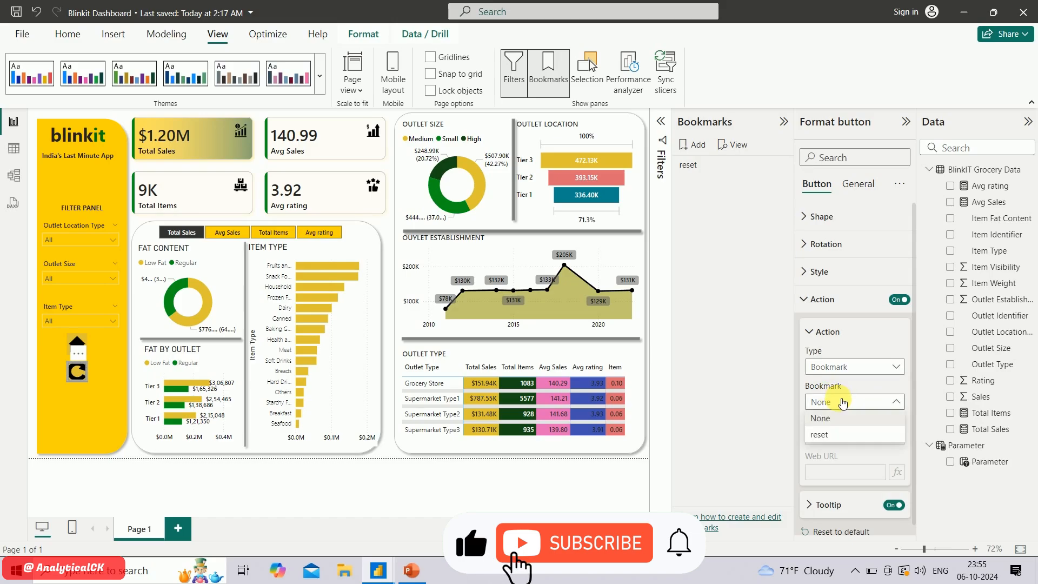
{"action": "left_click", "coordinate": [835, 439]}
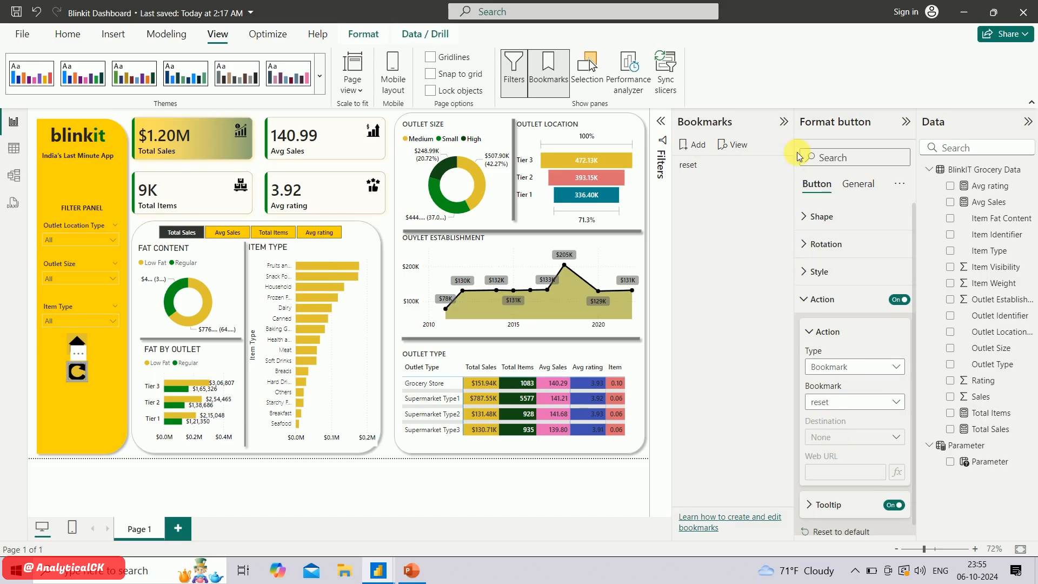
{"action": "left_click", "coordinate": [785, 123]}
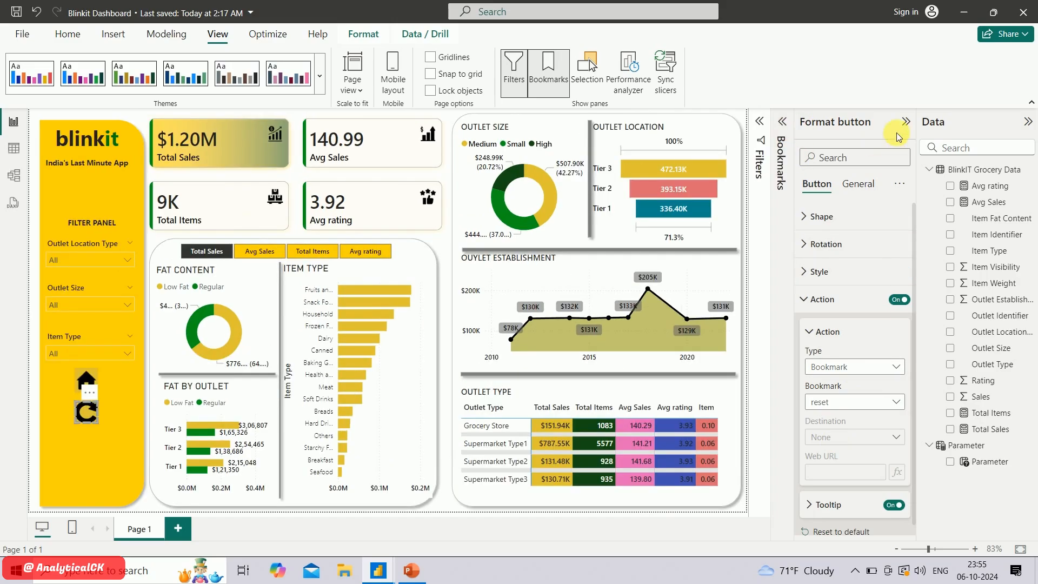
{"action": "left_click", "coordinate": [906, 128]}
{"action": "left_click", "coordinate": [907, 126]}
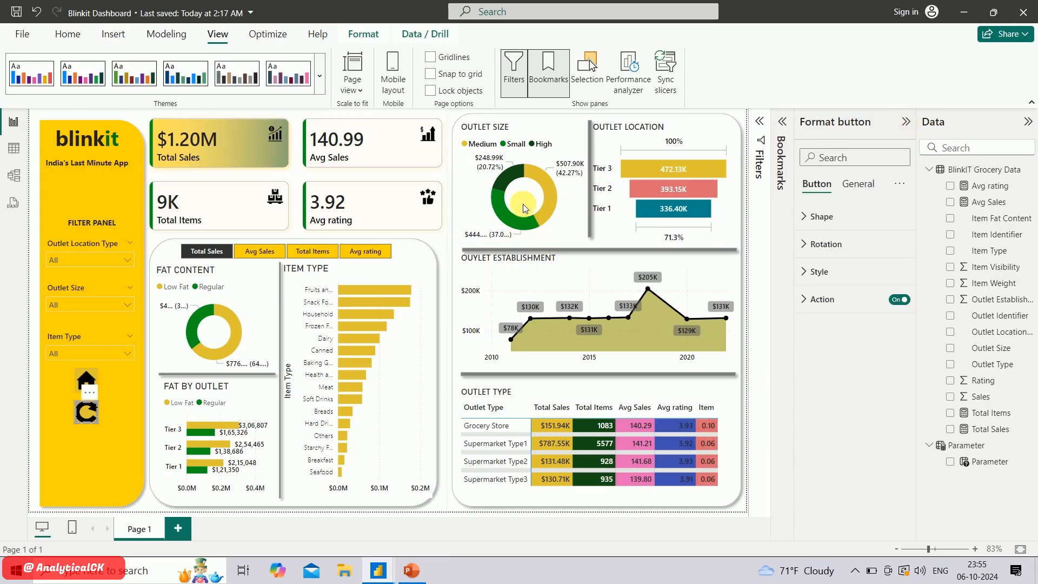
Test the reset button by cross-filtering on the Medium segment of the Outlet Size donut and following the button's link
{"action": "left_click", "coordinate": [541, 173]}
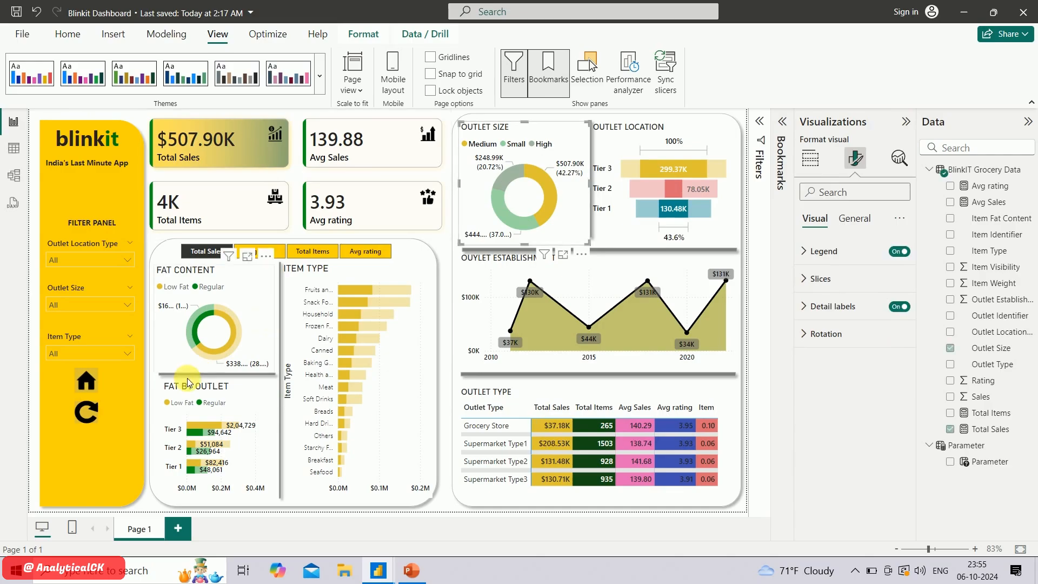
{"action": "left_click", "coordinate": [88, 414]}
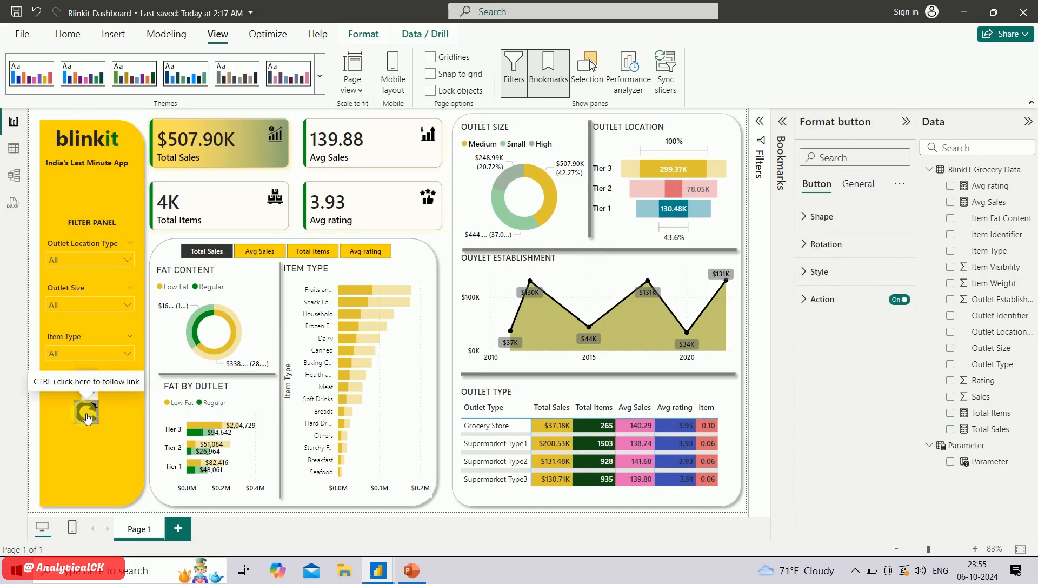
{"action": "left_click", "coordinate": [87, 415], "text": "ctrl"}
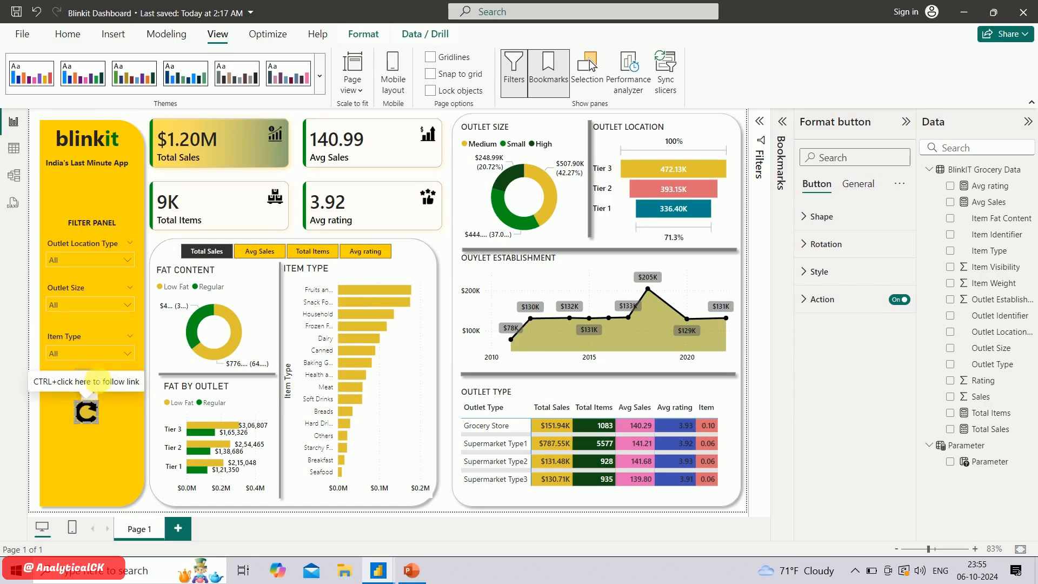
Duplicate the home button and place the copy directly below the reset button in the filter panel
{"action": "left_click", "coordinate": [94, 383]}
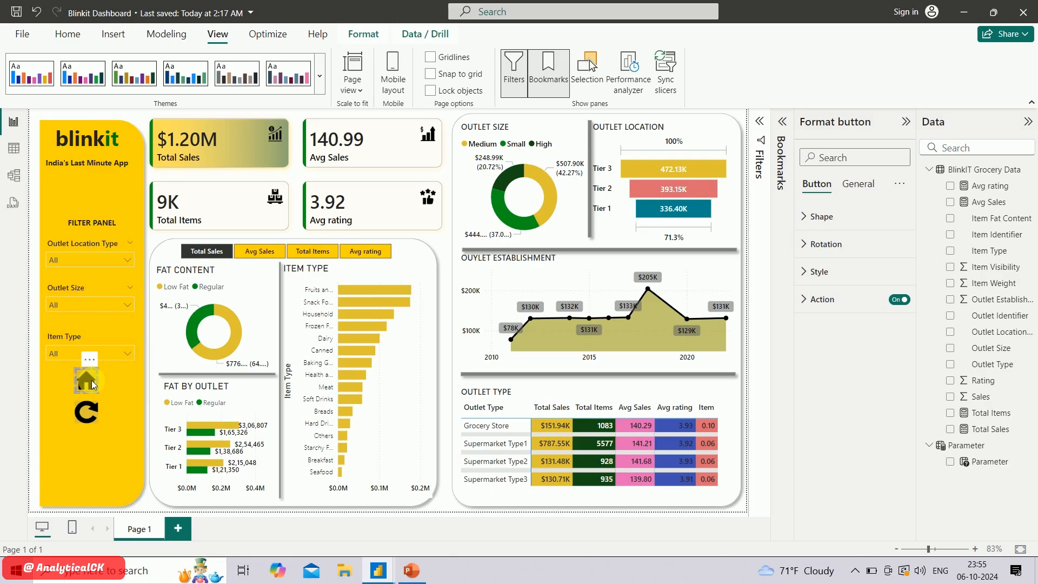
{"action": "key", "text": "ctrl+c"}
{"action": "key", "text": "ctrl+v"}
{"action": "left_click_drag", "start_coordinate": [92, 381], "coordinate": [83, 436]}
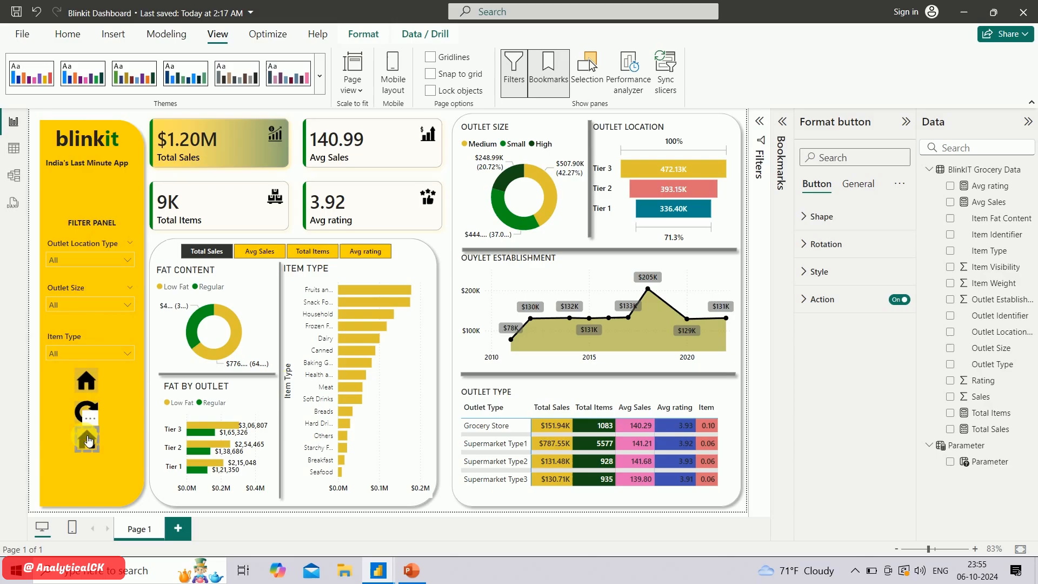
Turn off the default icon in the style of the duplicated home button
{"action": "left_click", "coordinate": [817, 305]}
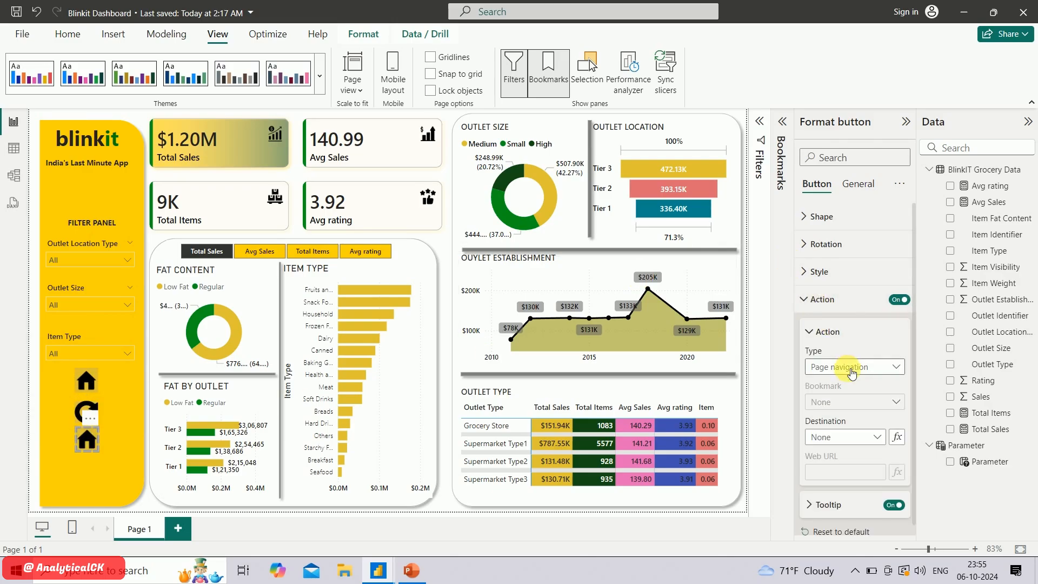
{"action": "left_click", "coordinate": [820, 307]}
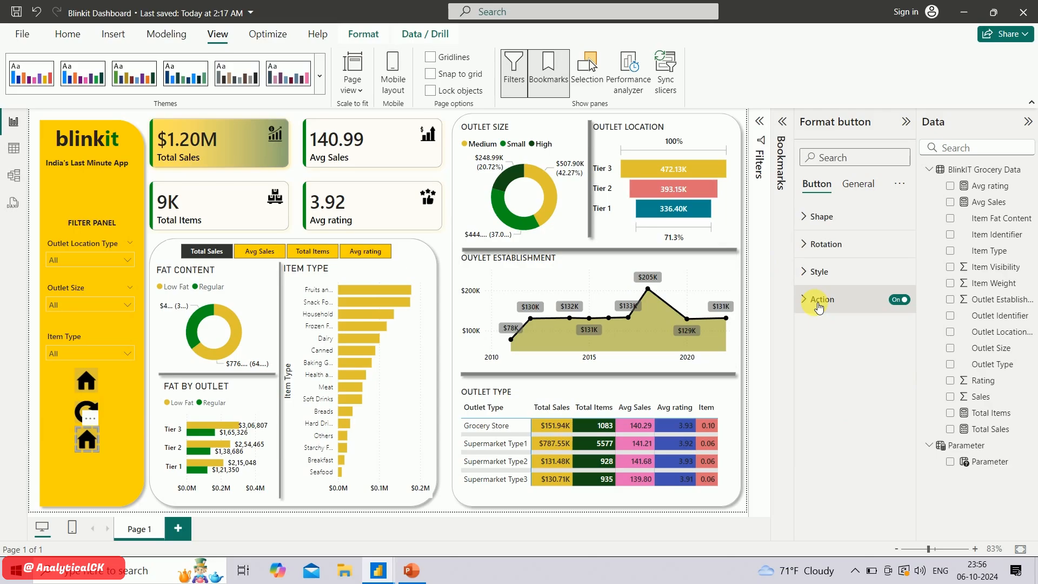
{"action": "left_click", "coordinate": [817, 273]}
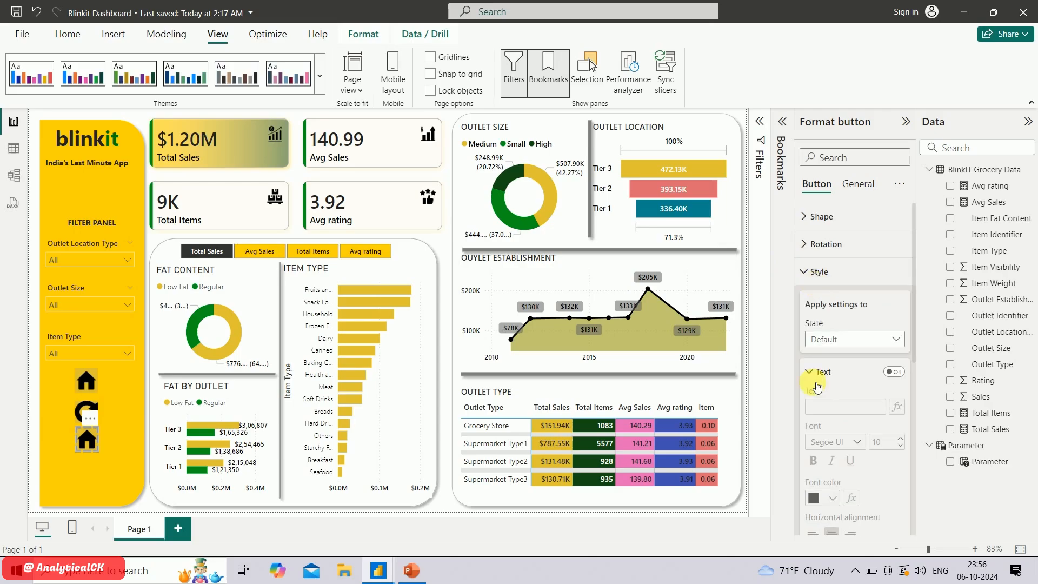
{"action": "scroll", "coordinate": [850, 441], "scroll_direction": "down", "scroll_amount": 5}
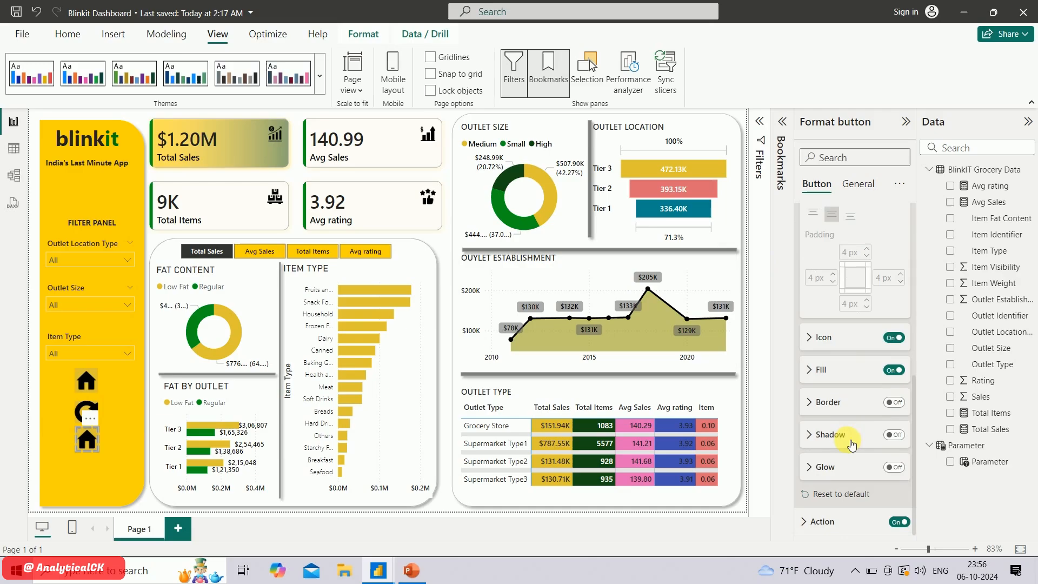
{"action": "left_click", "coordinate": [892, 340]}
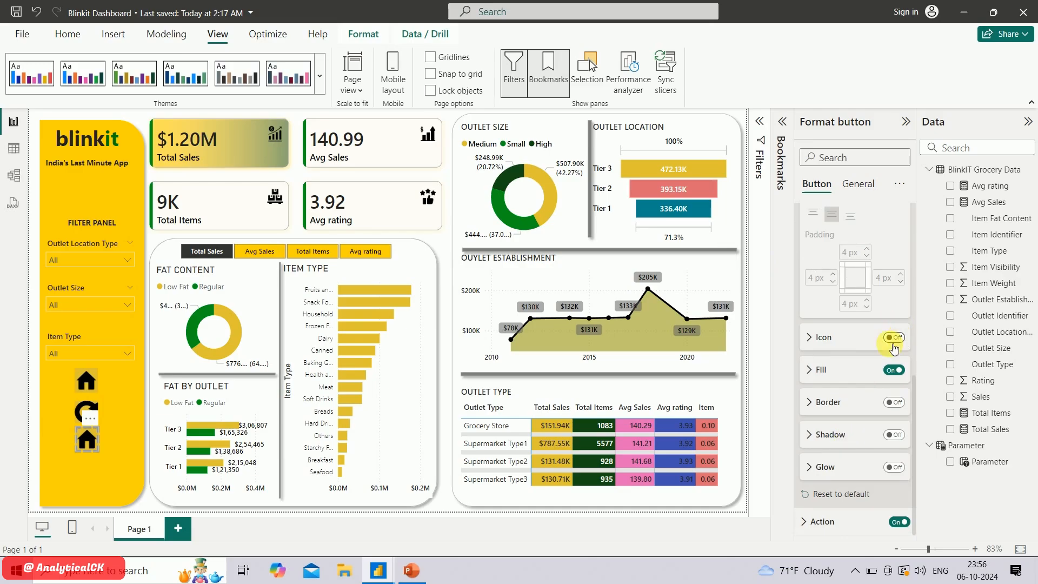
Replace the duplicated button's fill image with the table-removebg picture from Downloads and set its image fit to Fit
{"action": "left_click", "coordinate": [817, 368]}
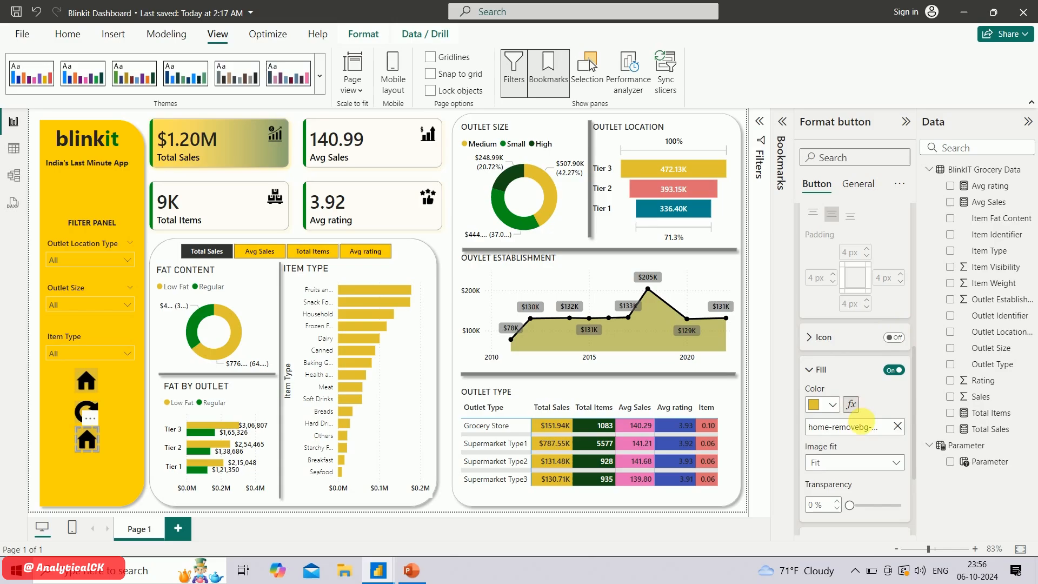
{"action": "left_click", "coordinate": [895, 427]}
{"action": "left_click", "coordinate": [885, 433]}
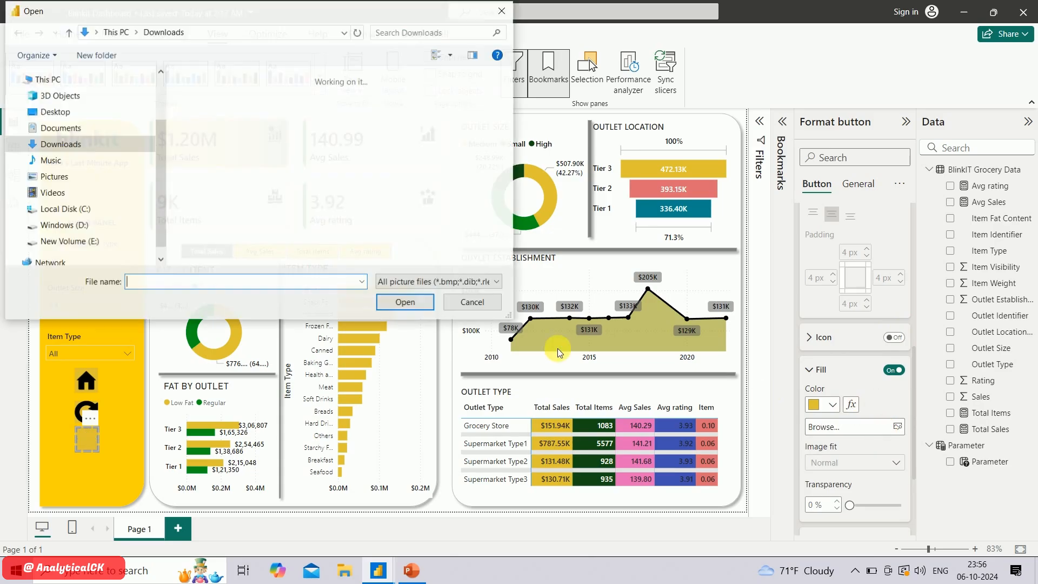
{"action": "left_click", "coordinate": [240, 156]}
{"action": "double_click", "coordinate": [241, 156]}
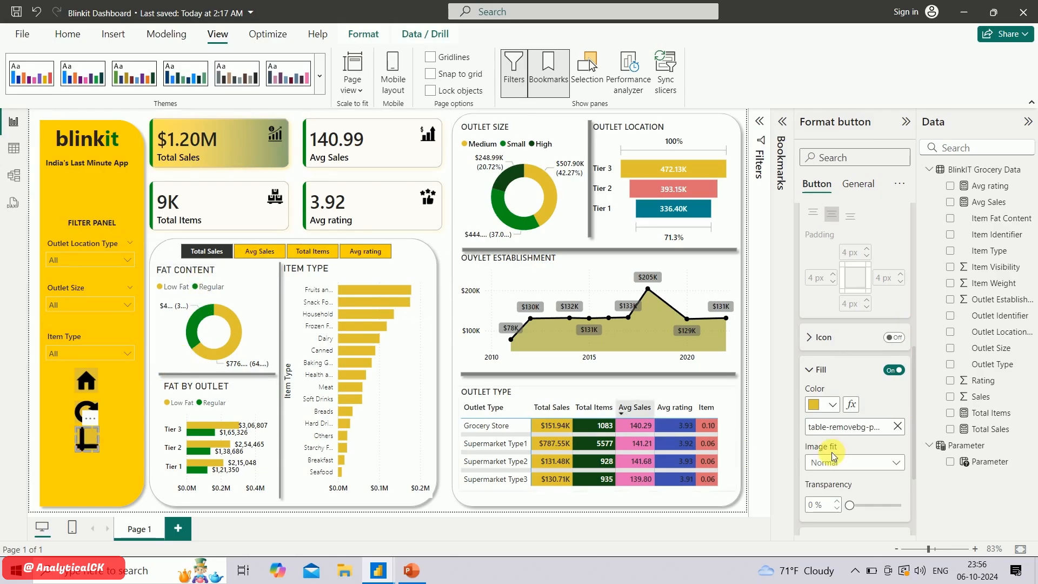
{"action": "left_click", "coordinate": [886, 464]}
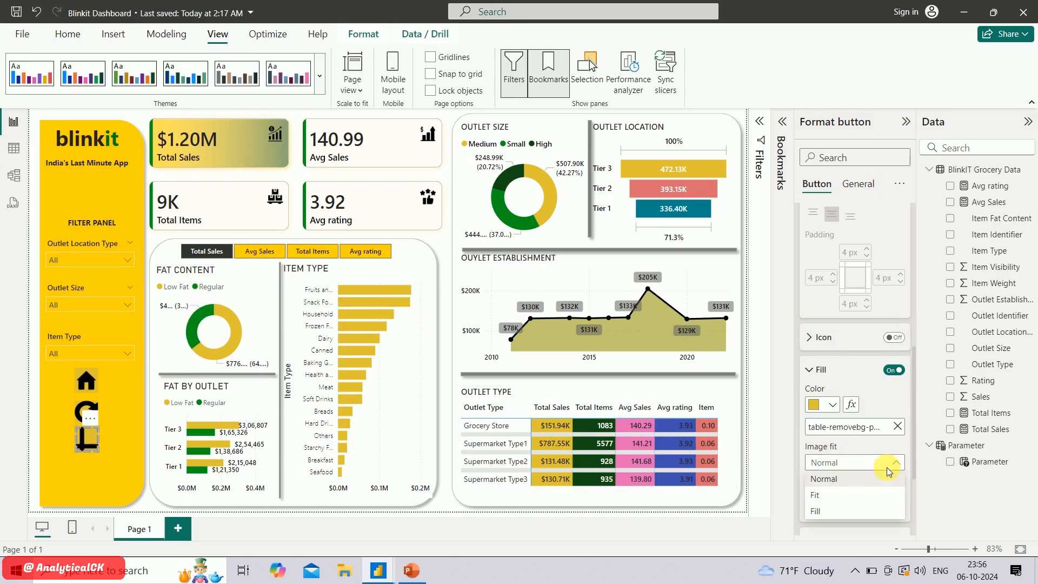
{"action": "left_click", "coordinate": [839, 498]}
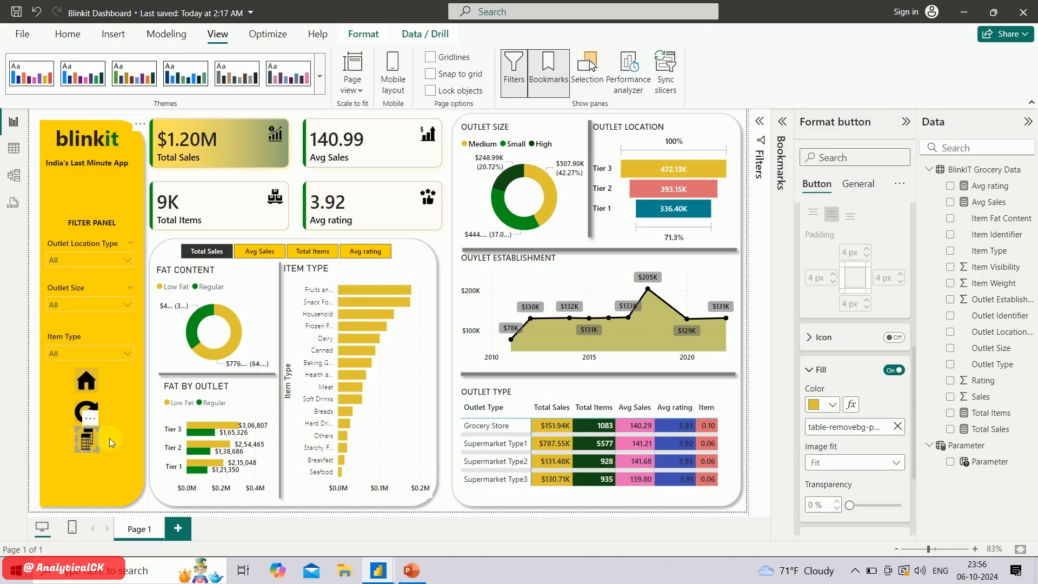
Place a duplicate of the table button directly below it and replace its fill image with info-removebg-preview from Downloads
{"action": "left_click_drag", "start_coordinate": [90, 438], "coordinate": [86, 464]}
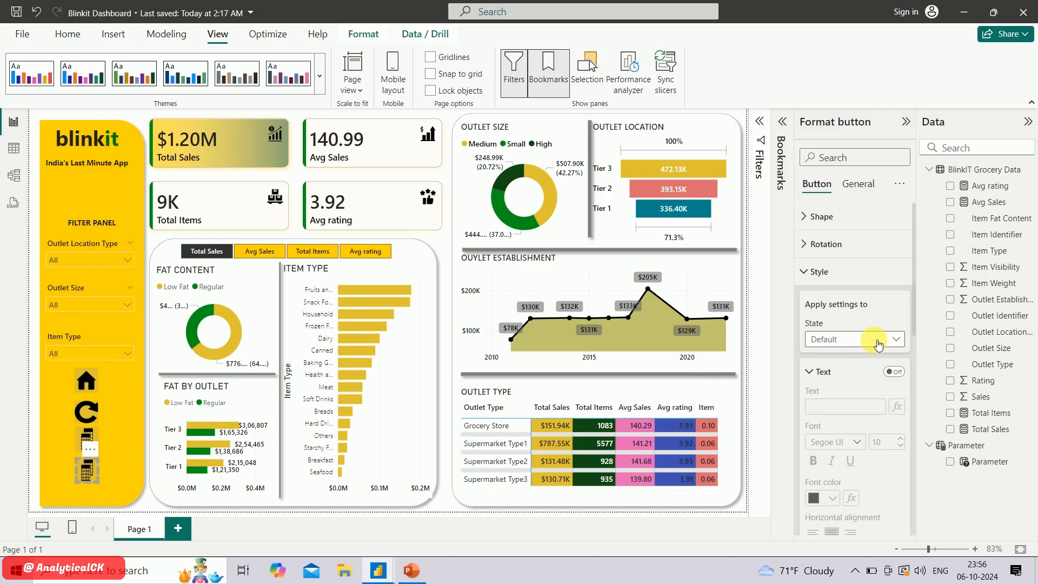
{"action": "scroll", "coordinate": [861, 450], "scroll_direction": "down", "scroll_amount": 5}
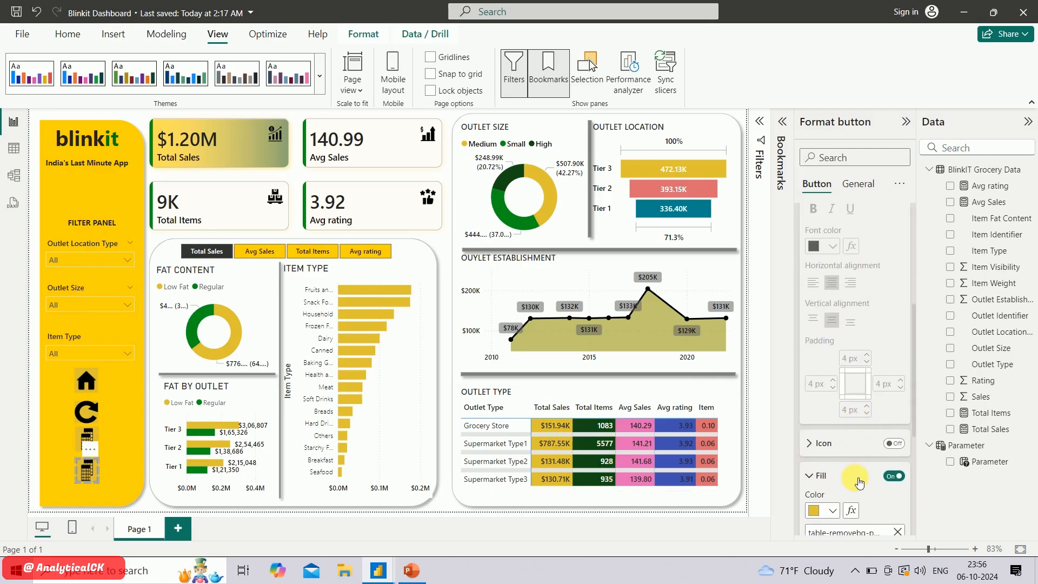
{"action": "scroll", "coordinate": [860, 482], "scroll_direction": "down", "scroll_amount": 1}
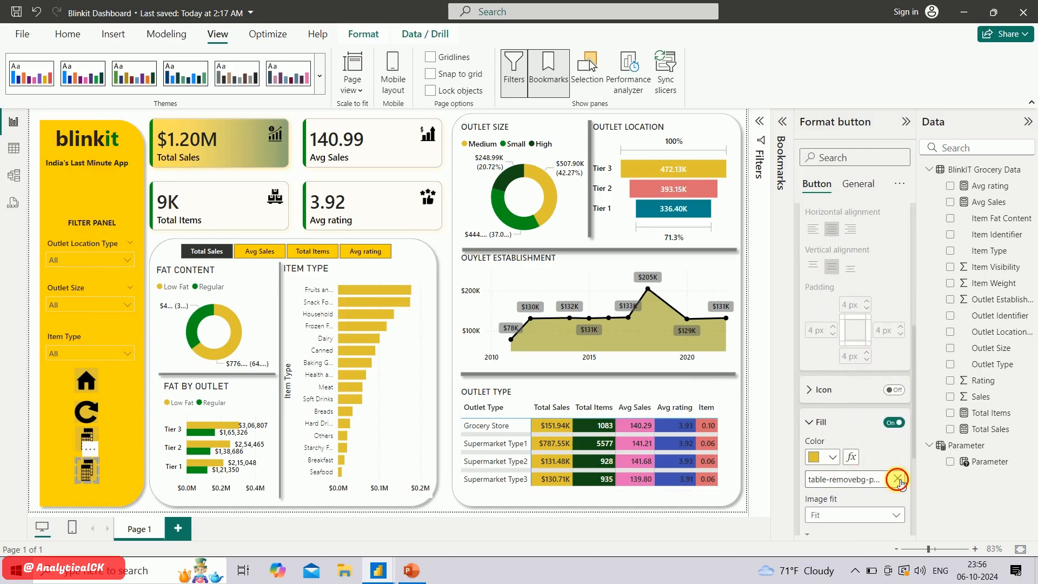
{"action": "left_click", "coordinate": [898, 480]}
{"action": "left_click", "coordinate": [859, 480]}
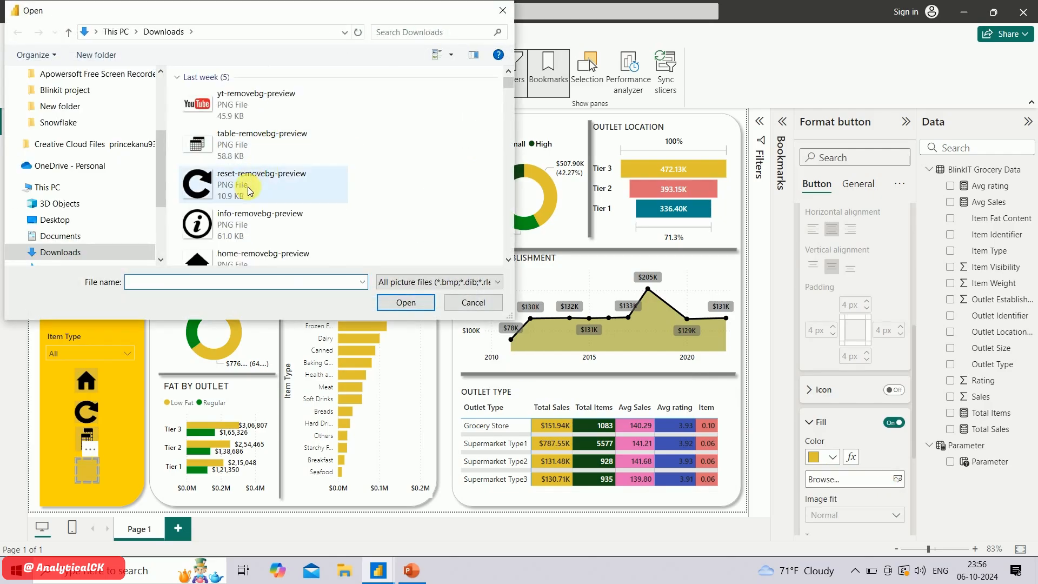
{"action": "double_click", "coordinate": [245, 212]}
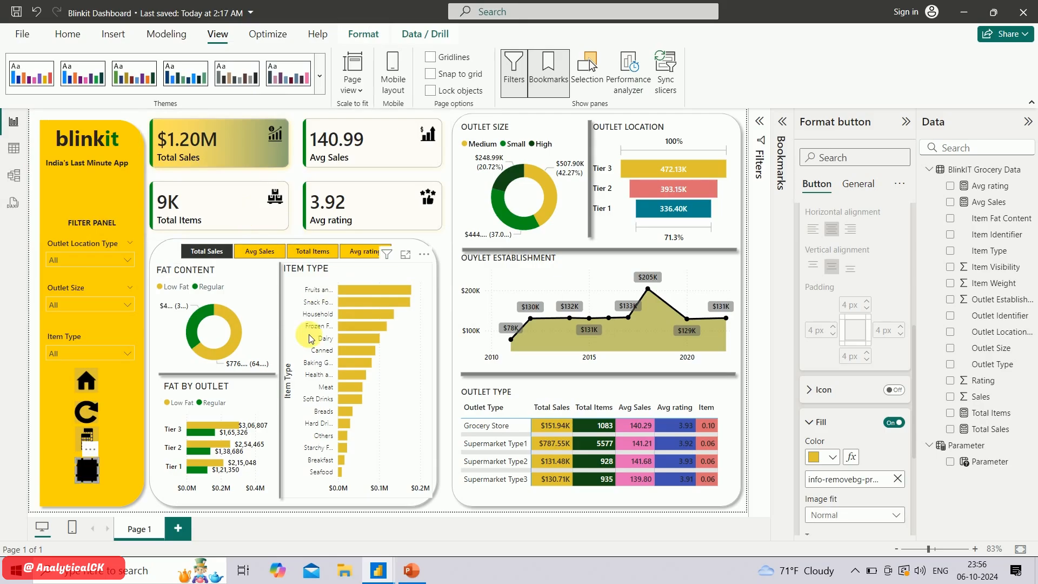
Set the image fit of the duplicated button's info picture to Fit
{"action": "scroll", "coordinate": [840, 411], "scroll_direction": "down", "scroll_amount": 3}
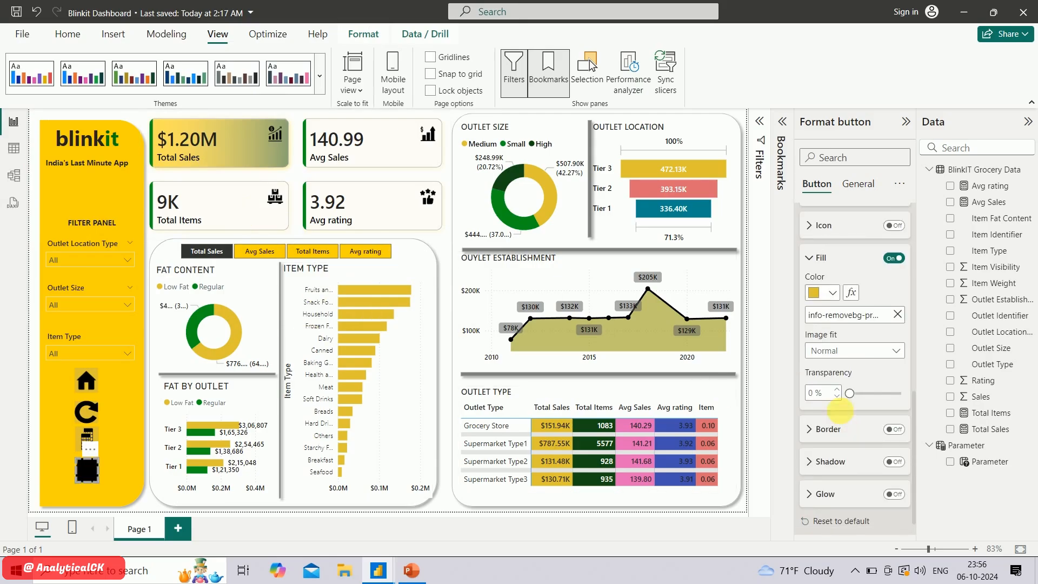
{"action": "left_click", "coordinate": [852, 355]}
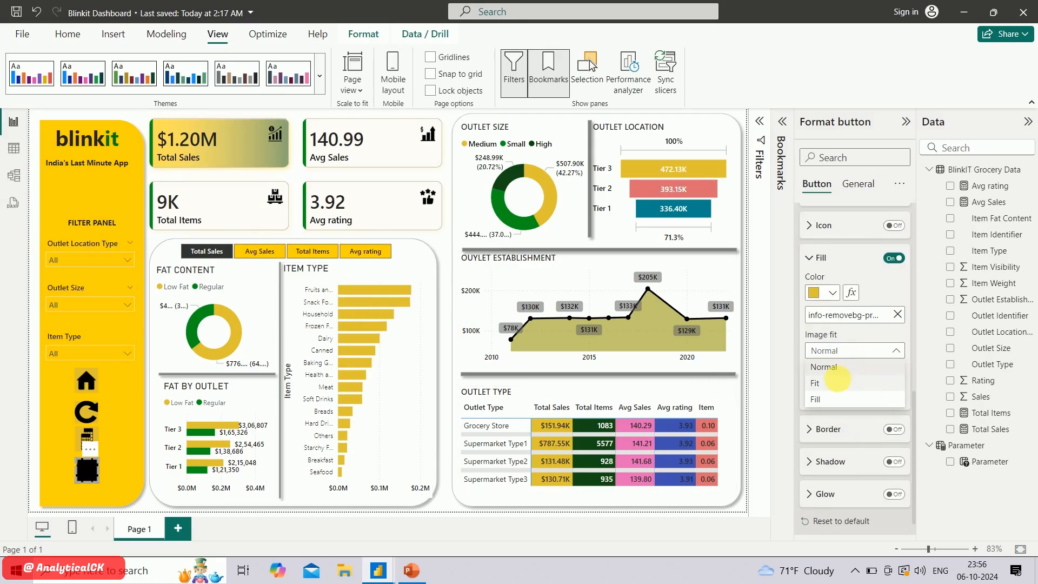
{"action": "left_click", "coordinate": [838, 382]}
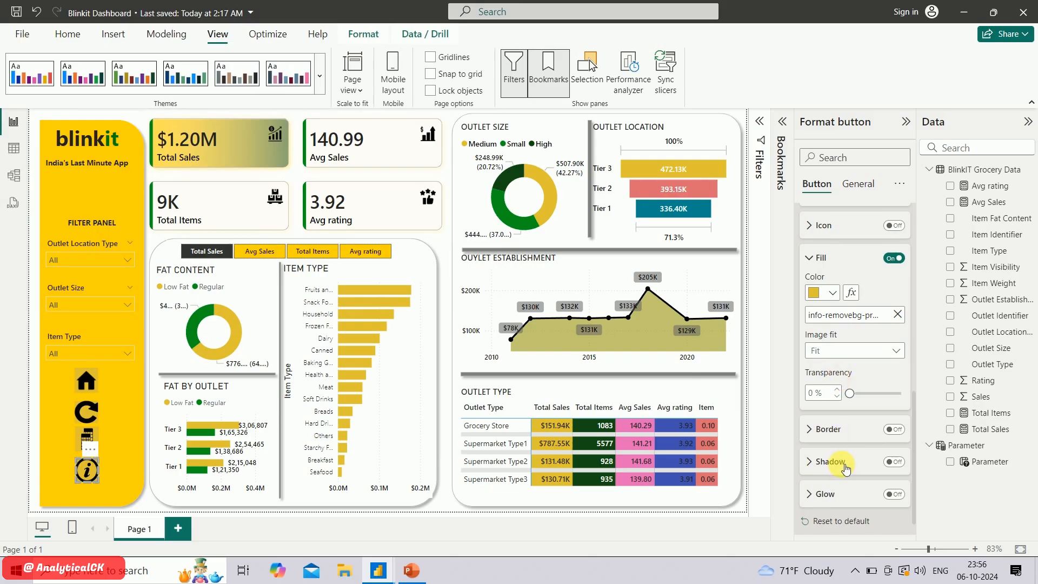
Set the info button's action tooltip text to "Welcome to blinkit" and preview the tooltip on the canvas
{"action": "scroll", "coordinate": [839, 466], "scroll_direction": "down", "scroll_amount": 1}
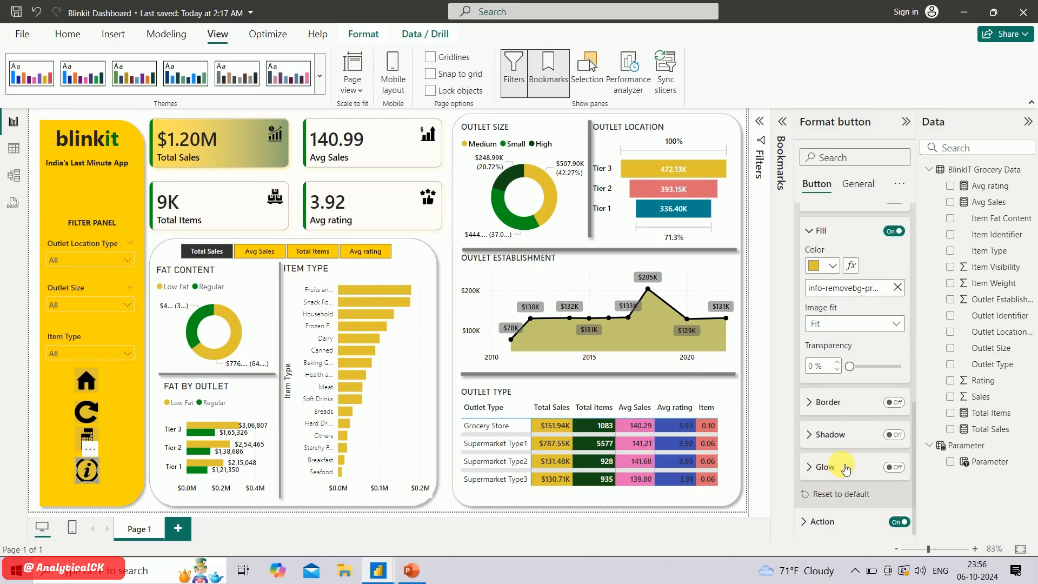
{"action": "left_click", "coordinate": [828, 527]}
{"action": "scroll", "coordinate": [835, 468], "scroll_direction": "down", "scroll_amount": 1}
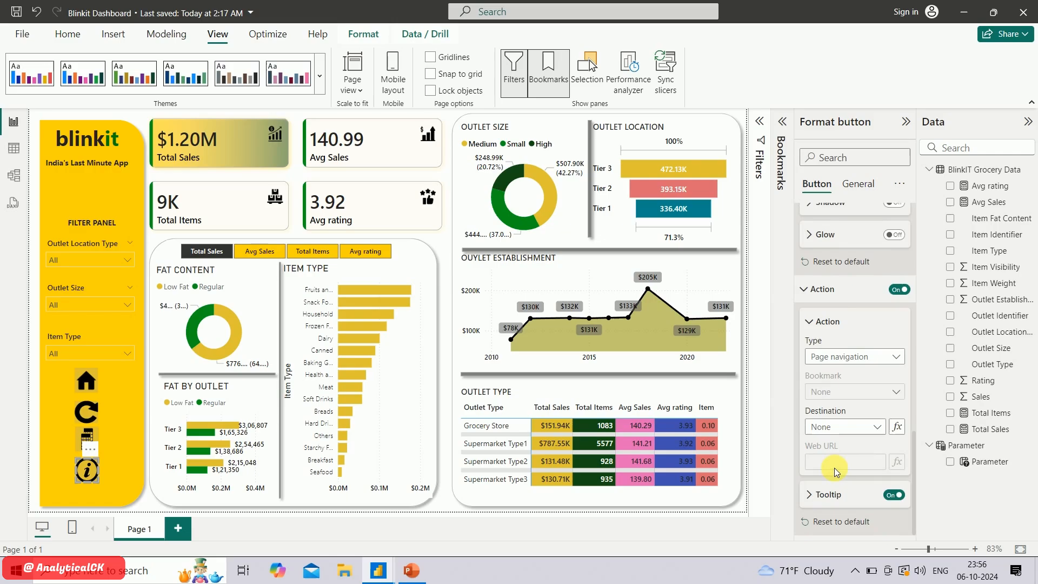
{"action": "left_click", "coordinate": [823, 495]}
{"action": "scroll", "coordinate": [841, 504], "scroll_direction": "down", "scroll_amount": 1}
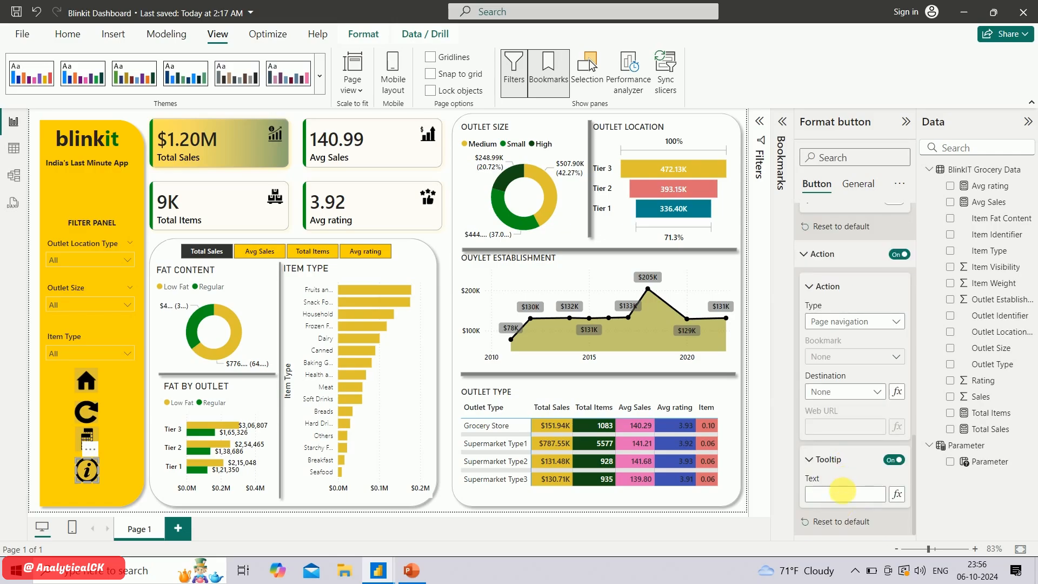
{"action": "left_click", "coordinate": [846, 498]}
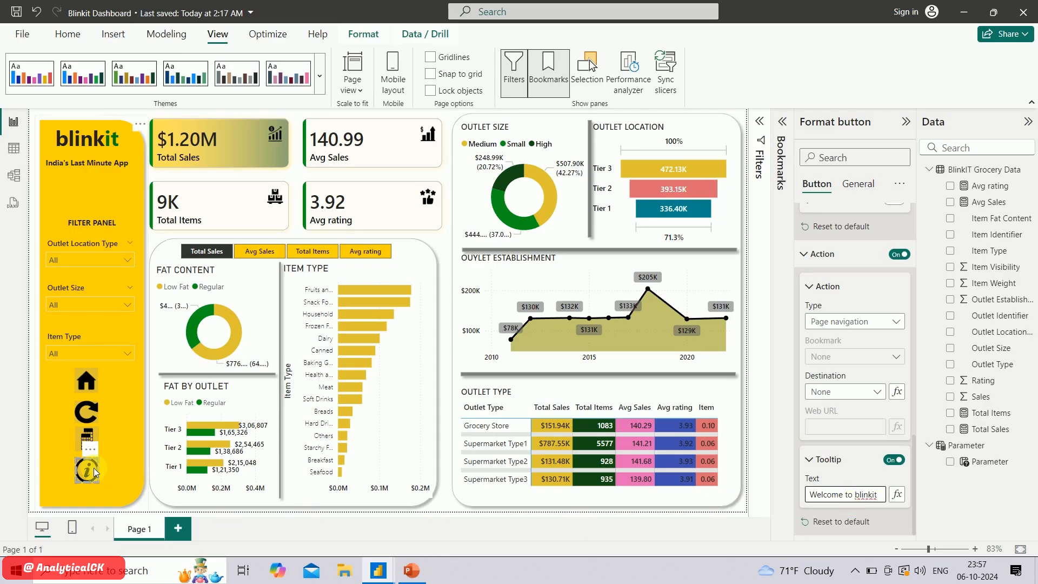
{"action": "mouse_move", "coordinate": [91, 472]}
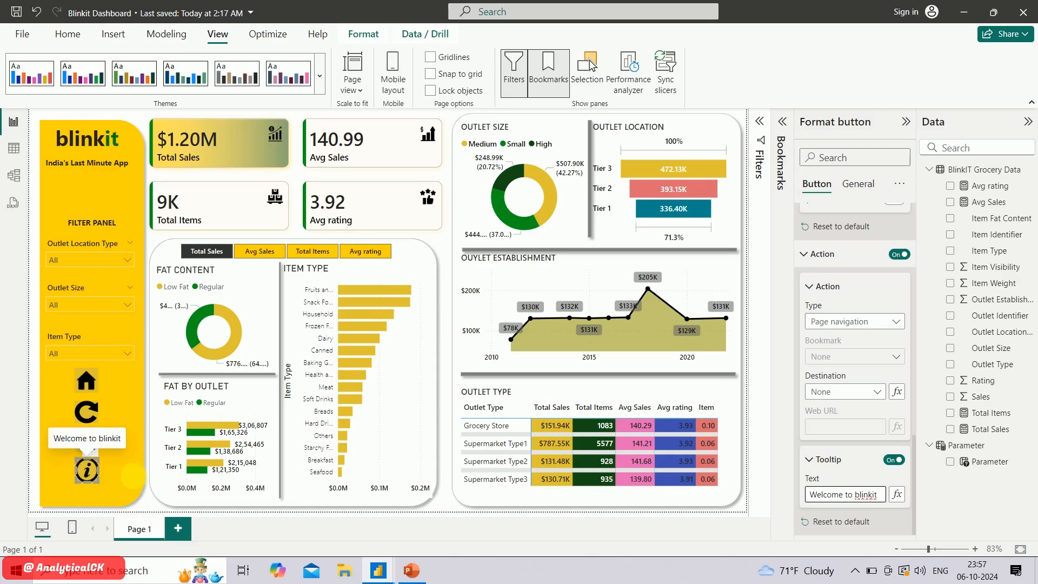
{"action": "left_click", "coordinate": [150, 505]}
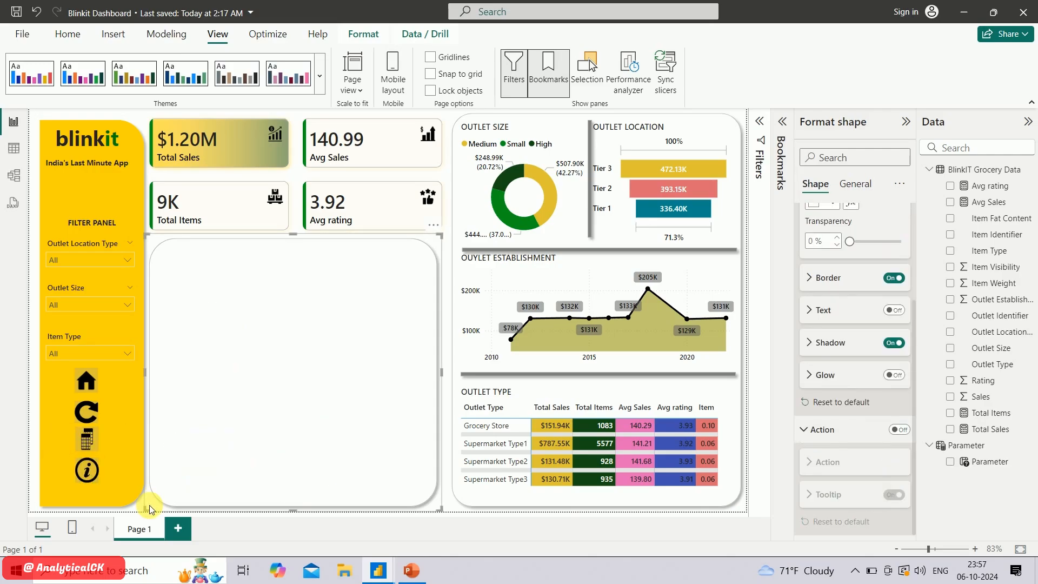
{"action": "left_click", "coordinate": [140, 511]}
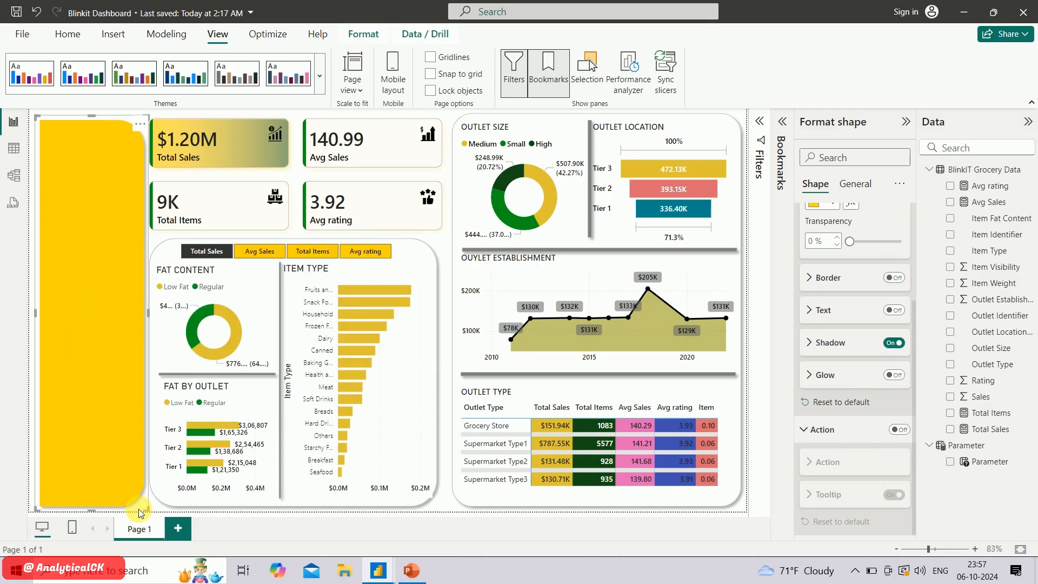
{"action": "left_click", "coordinate": [156, 508]}
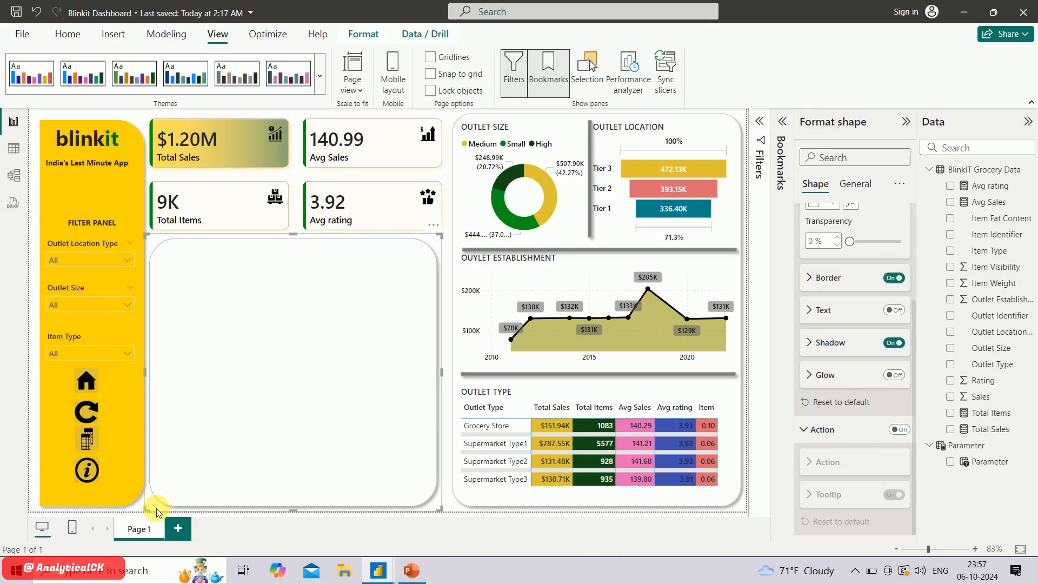
{"action": "left_click", "coordinate": [136, 509]}
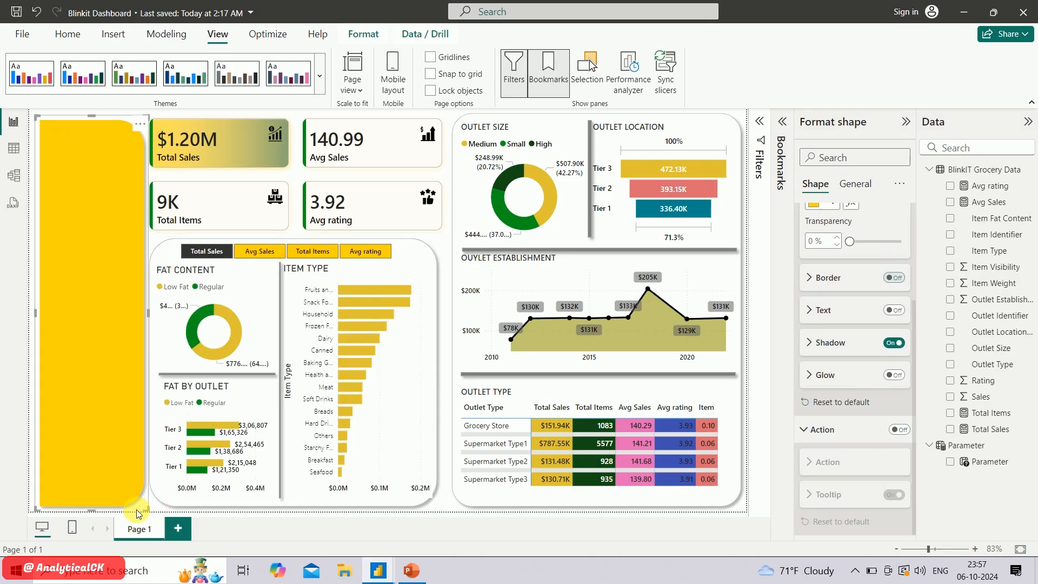
{"action": "left_click", "coordinate": [453, 510]}
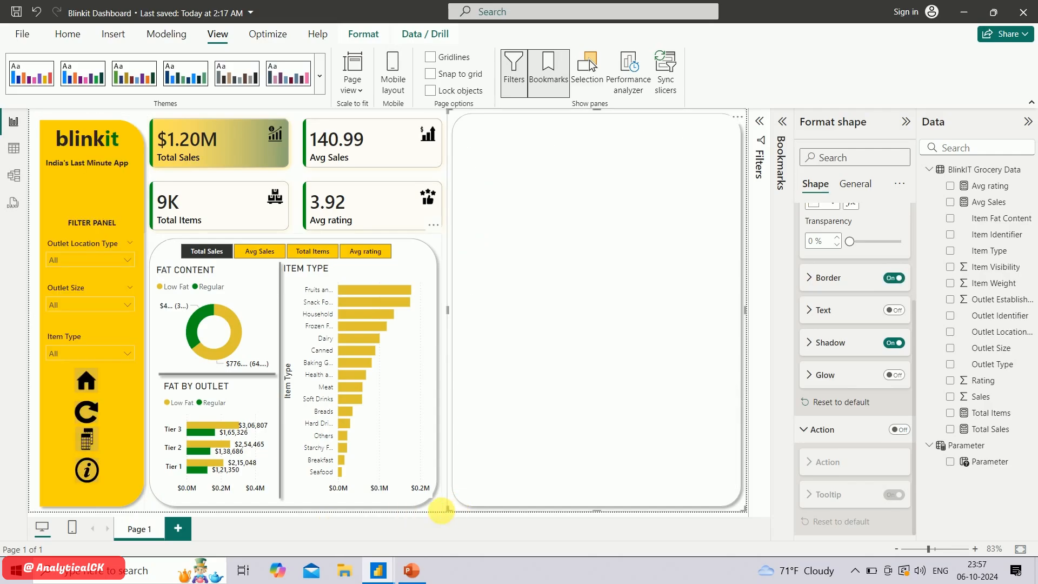
{"action": "left_click", "coordinate": [442, 510]}
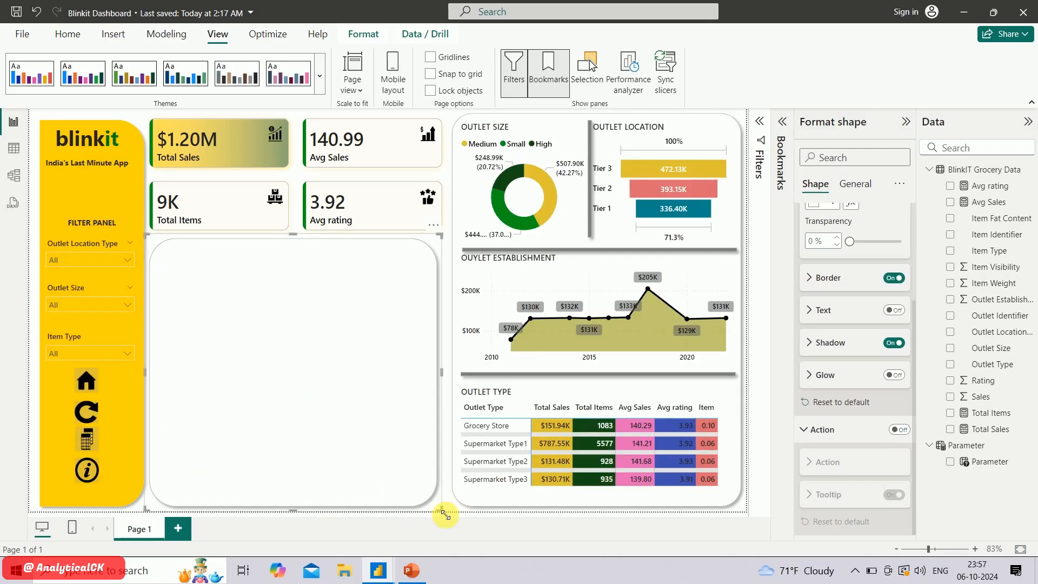
{"action": "left_click", "coordinate": [300, 114]}
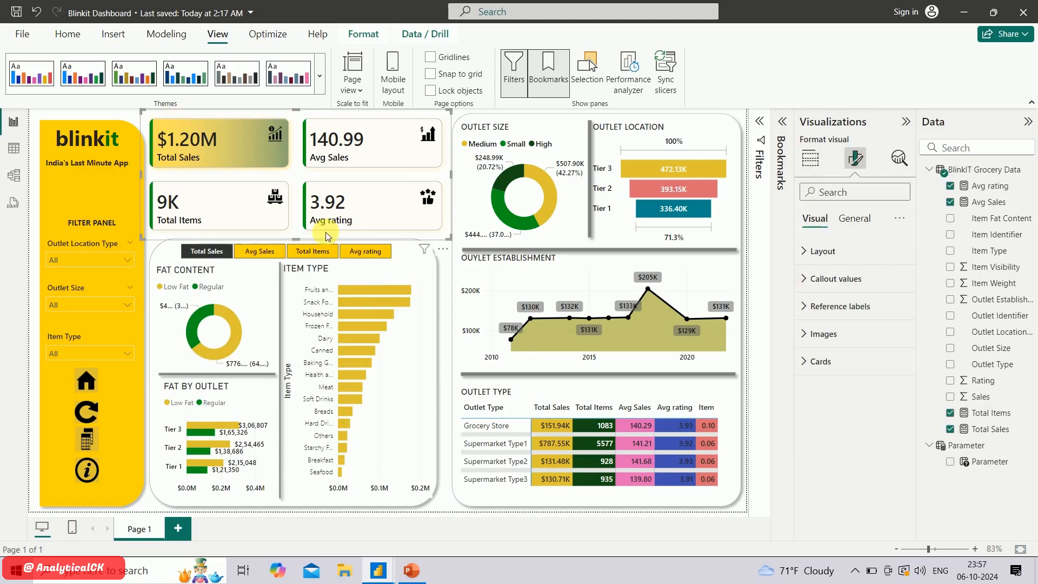
Copy the "Developed by AnalyticalCK" text and the YouTube logo from the Blinkit dashbord report into the Blinkit Dashboard report's filter panel
{"action": "mouse_move", "coordinate": [379, 571]}
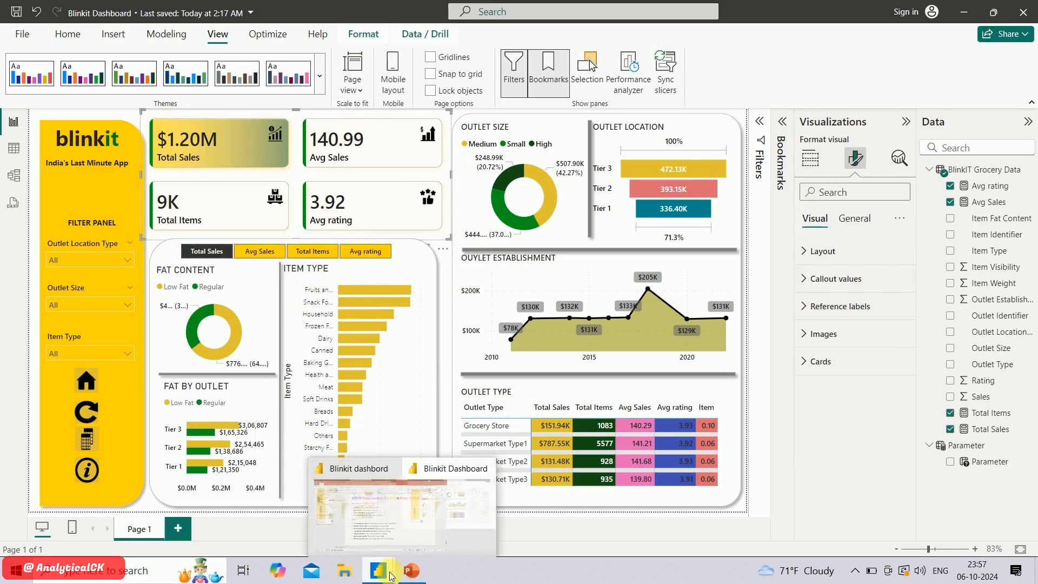
{"action": "left_click", "coordinate": [336, 532]}
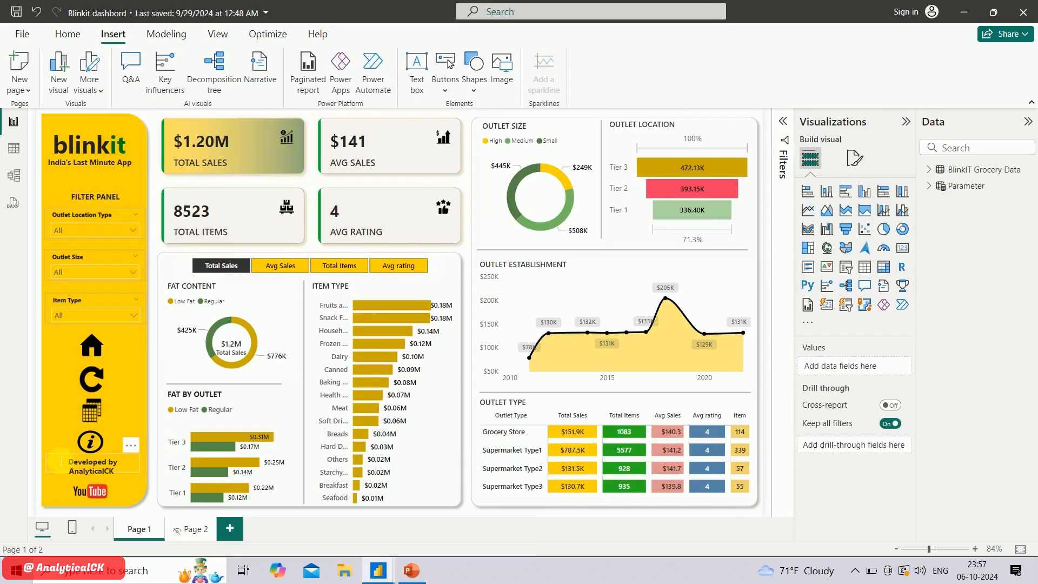
{"action": "left_click_drag", "start_coordinate": [61, 461], "coordinate": [98, 460]}
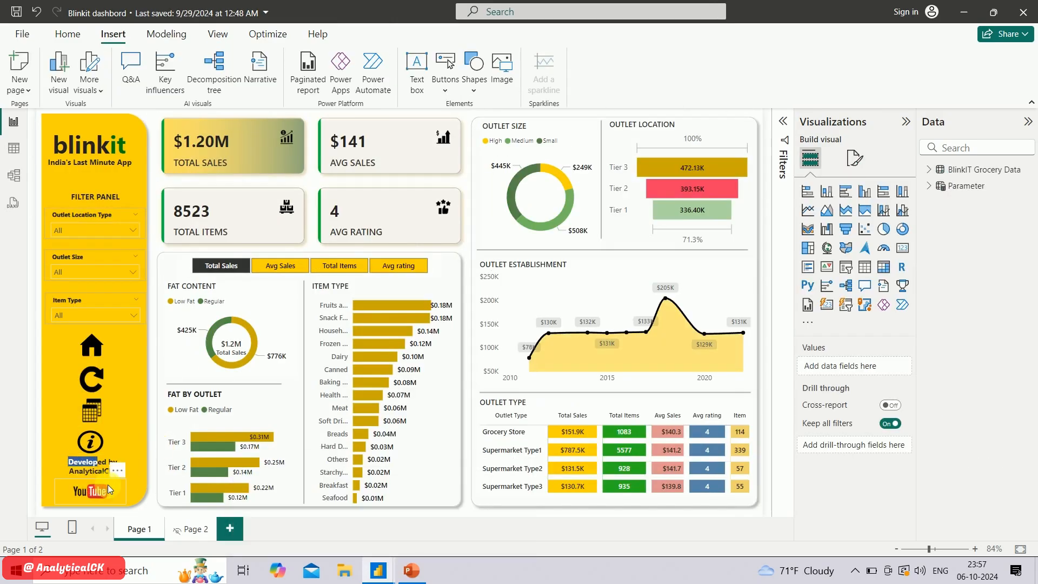
{"action": "left_click", "coordinate": [84, 471]}
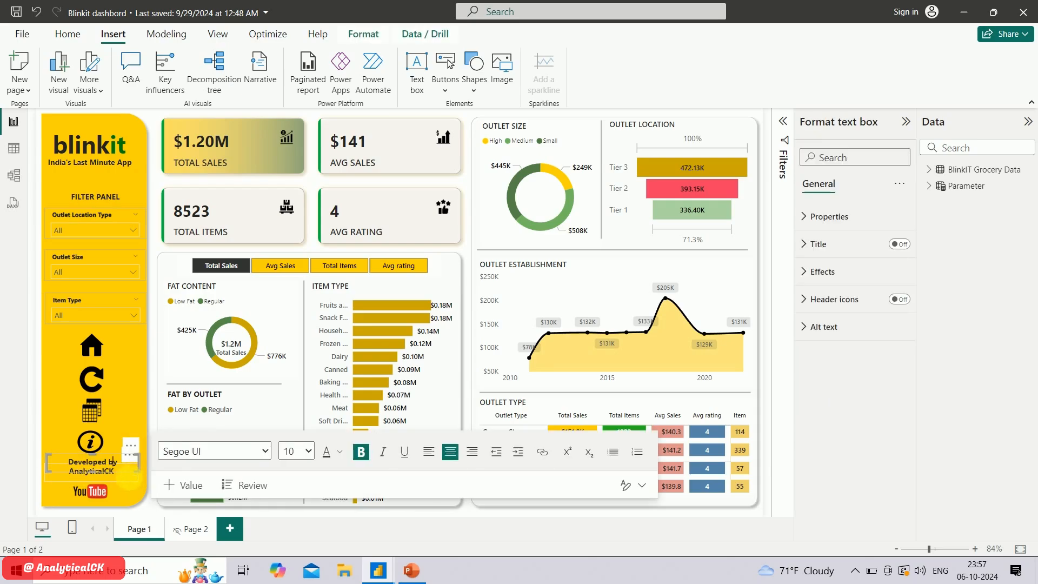
{"action": "left_click", "coordinate": [128, 480]}
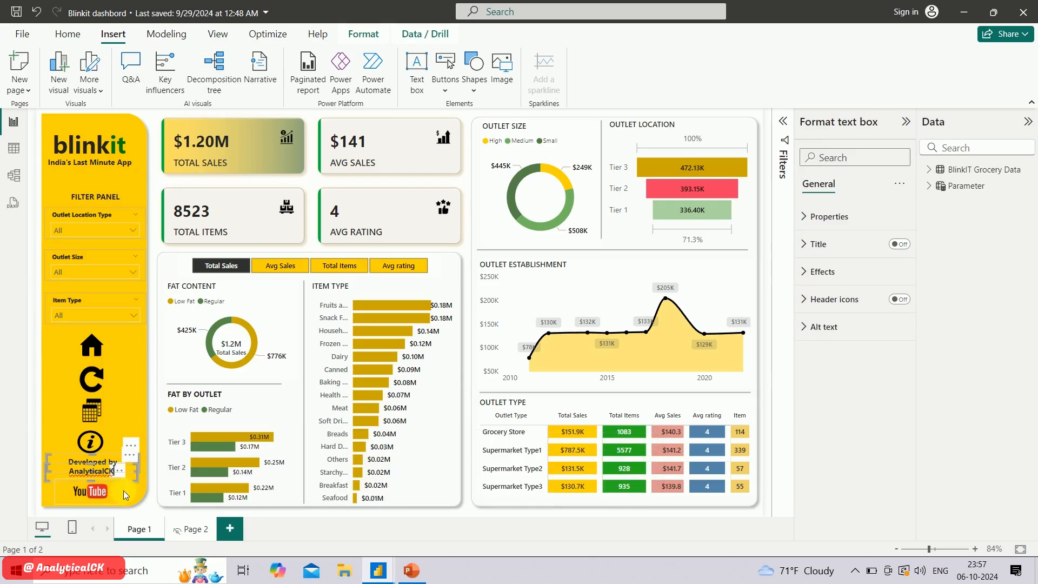
{"action": "left_click", "coordinate": [119, 493], "text": "ctrl"}
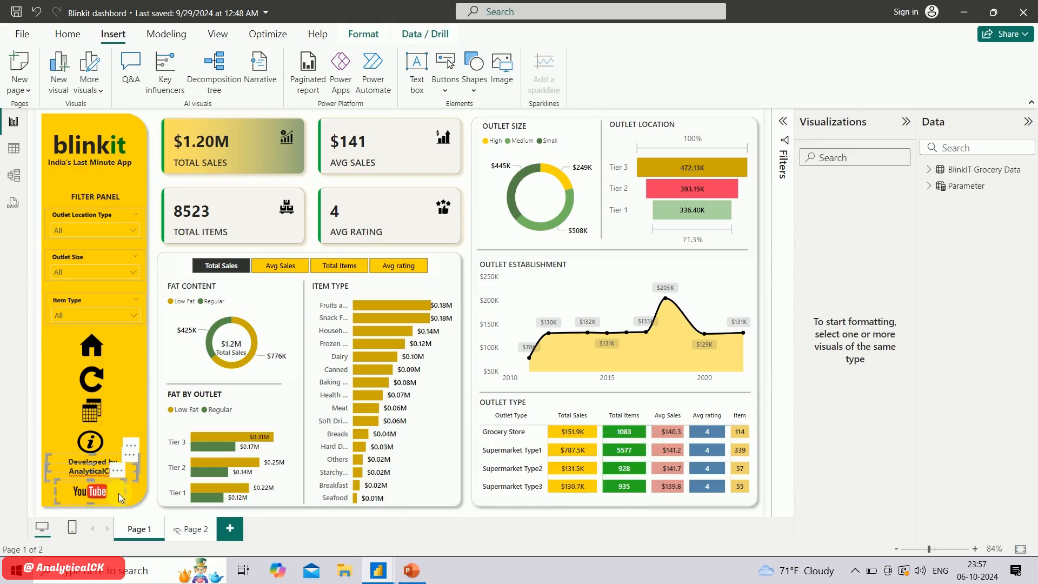
{"action": "mouse_move", "coordinate": [378, 571]}
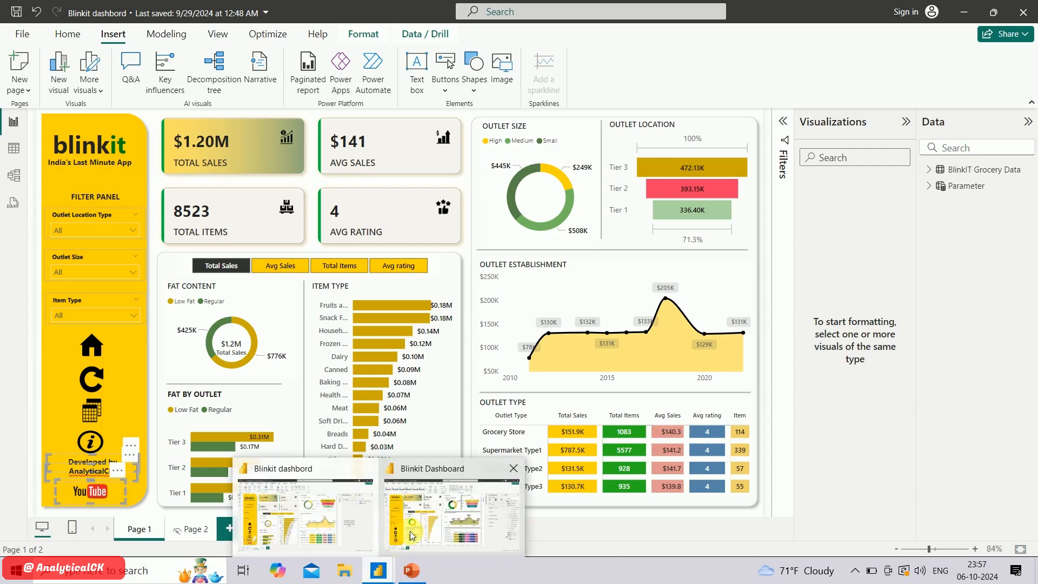
{"action": "left_click", "coordinate": [412, 535]}
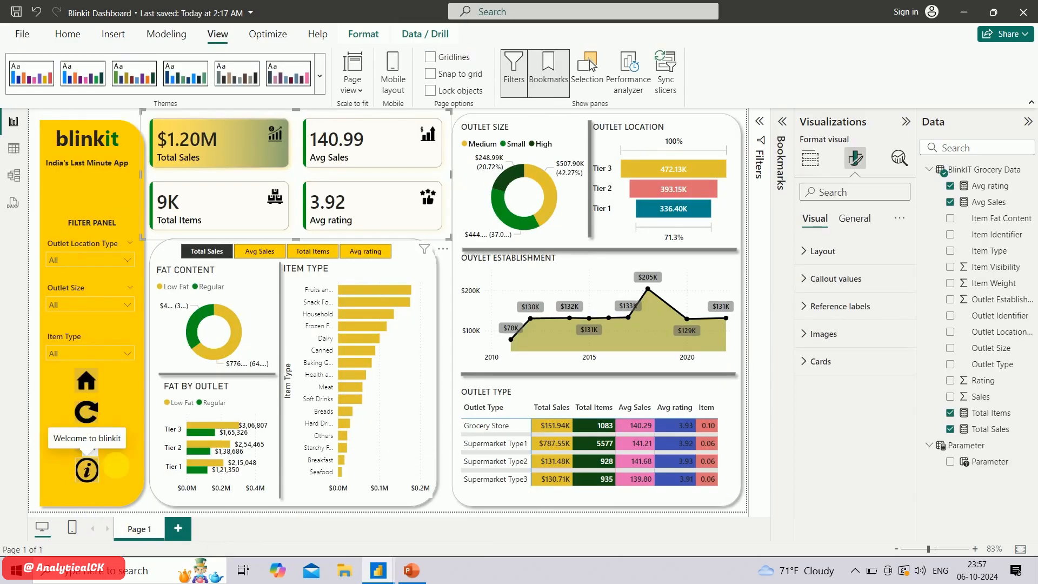
{"action": "left_click", "coordinate": [118, 464], "text": "ctrl"}
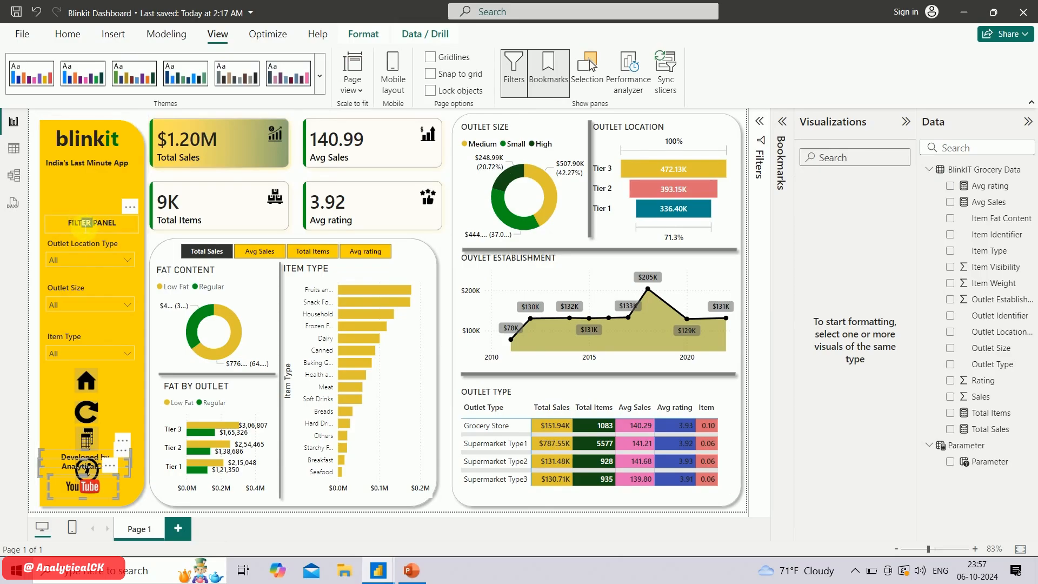
Move the FILTER PANEL heading and the Outlet Location Type, Outlet Size and Item Type slicers slightly up in the yellow panel
{"action": "left_click_drag", "start_coordinate": [82, 222], "coordinate": [82, 202]}
{"action": "left_click", "coordinate": [83, 244]}
{"action": "left_click", "coordinate": [80, 288], "text": "ctrl"}
{"action": "left_click", "coordinate": [80, 338], "text": "ctrl"}
{"action": "left_click_drag", "start_coordinate": [80, 338], "coordinate": [81, 317]}
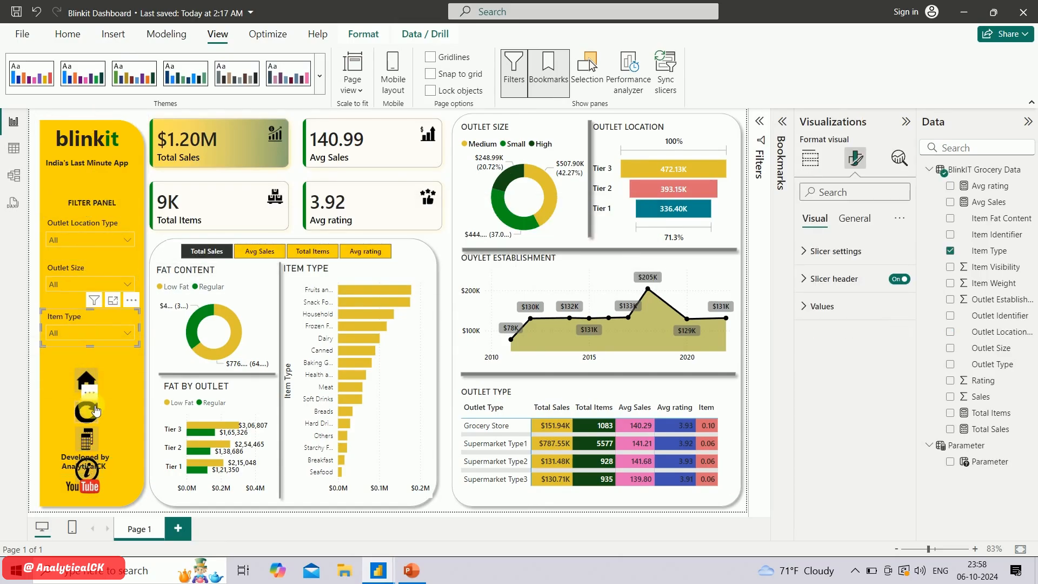
Move the home, reset and table buttons up closer to the Item Type slicer, keeping them in one column
{"action": "left_click", "coordinate": [87, 382]}
{"action": "left_click_drag", "start_coordinate": [87, 382], "coordinate": [85, 364]}
{"action": "left_click_drag", "start_coordinate": [87, 412], "coordinate": [85, 394]}
{"action": "left_click_drag", "start_coordinate": [87, 440], "coordinate": [86, 424]}
Move the info button up beneath the table button and shift the AnalyticalCK text and YouTube logo down to clear the overlap
{"action": "left_click", "coordinate": [95, 479]}
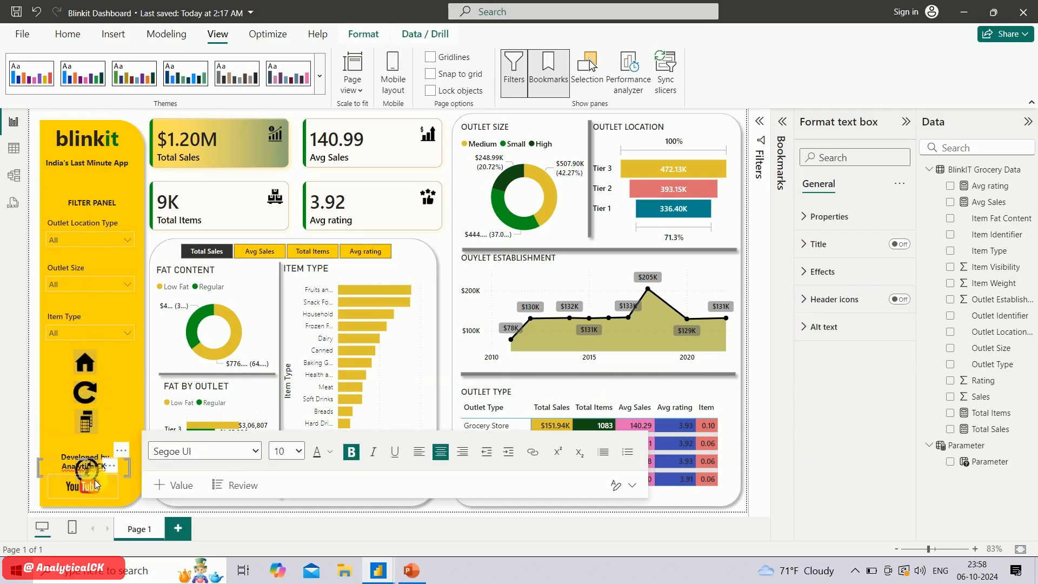
{"action": "left_click_drag", "start_coordinate": [79, 477], "coordinate": [54, 477]}
{"action": "left_click", "coordinate": [75, 474]}
{"action": "left_click", "coordinate": [78, 486]}
{"action": "left_click", "coordinate": [155, 511]}
{"action": "left_click", "coordinate": [109, 475]}
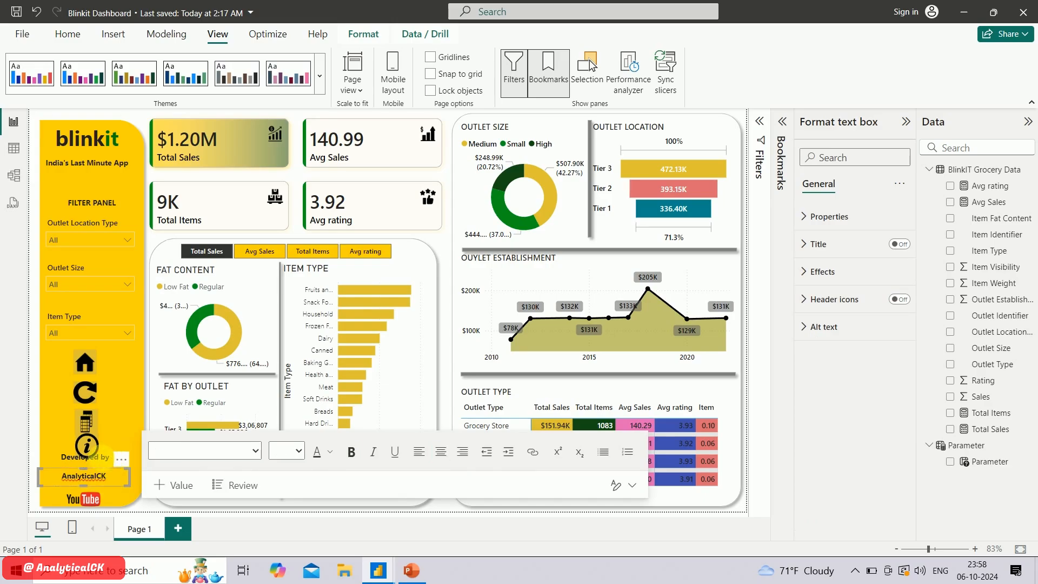
Move the "Developed by" text down so it sits directly above "AnalyticalCK" and clear of the info button
{"action": "left_click", "coordinate": [55, 459]}
{"action": "left_click", "coordinate": [48, 463]}
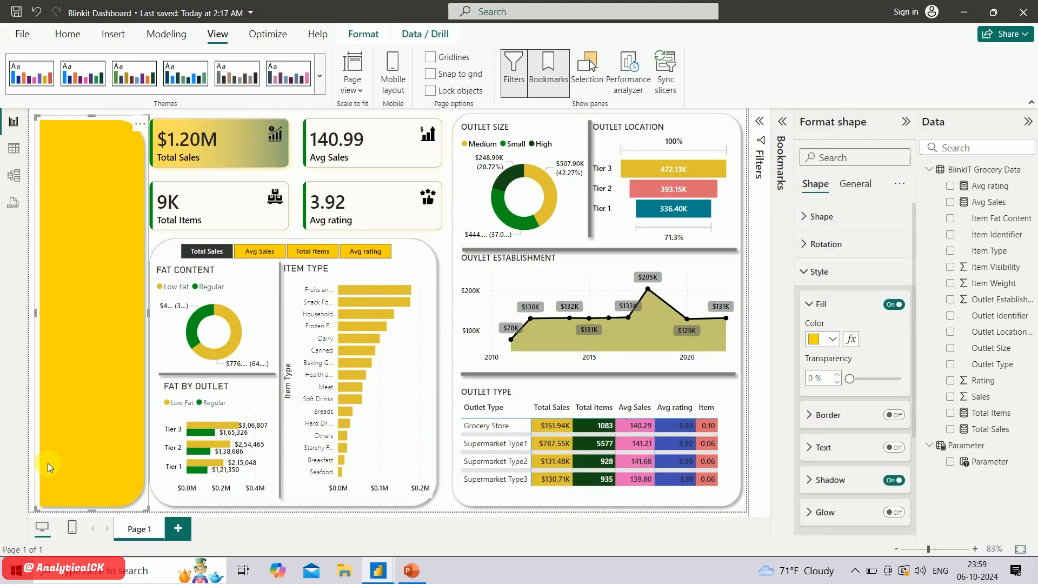
{"action": "left_click", "coordinate": [163, 510]}
{"action": "left_click", "coordinate": [110, 459]}
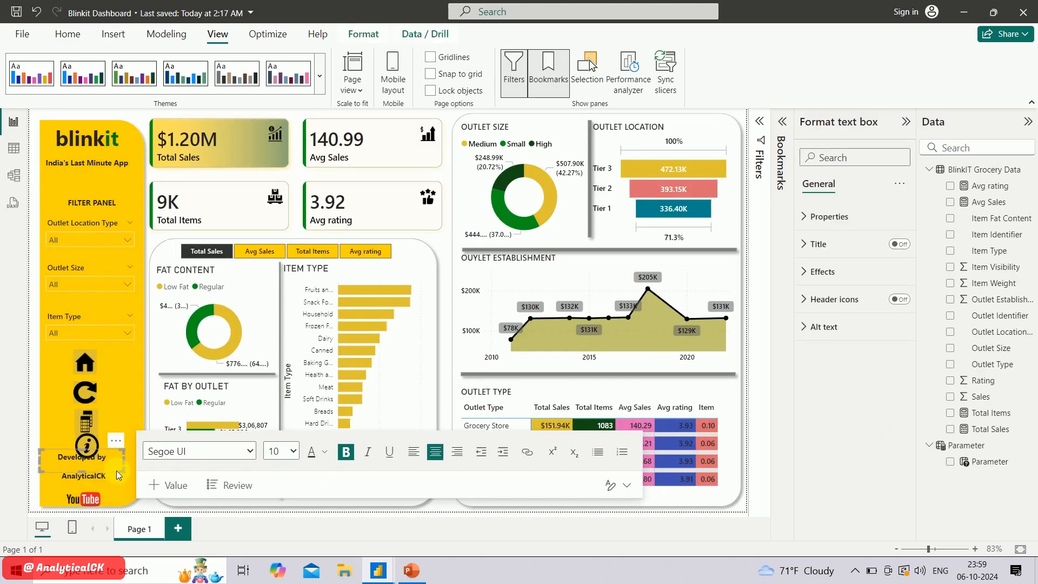
{"action": "left_click", "coordinate": [155, 511]}
{"action": "left_click", "coordinate": [131, 430]}
{"action": "left_click", "coordinate": [181, 230]}
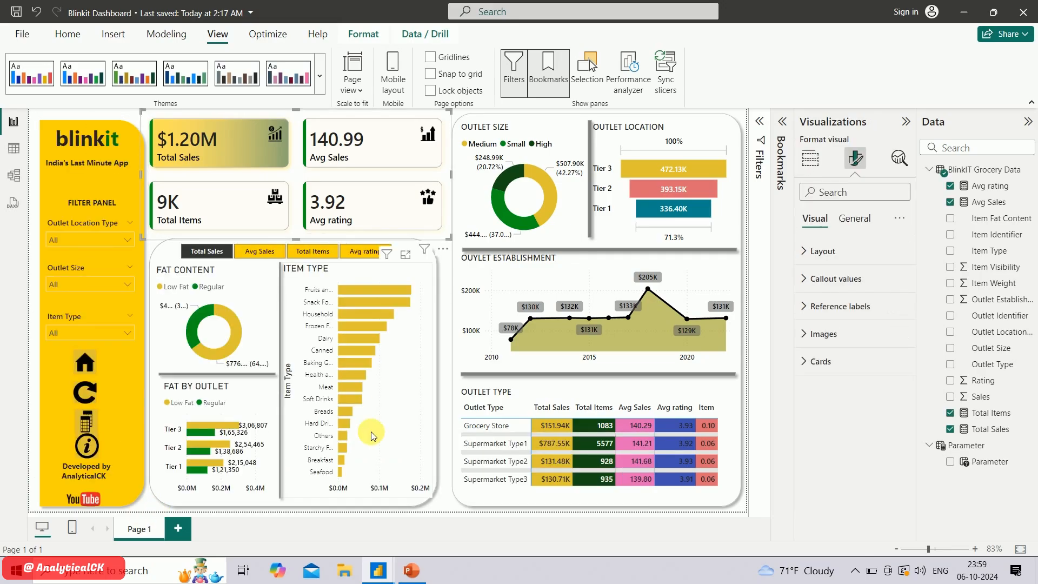
Rename the current page as Main Dashboard and add a second page named Table
{"action": "double_click", "coordinate": [152, 530]}
{"action": "type", "text": "Main Dashboard"}
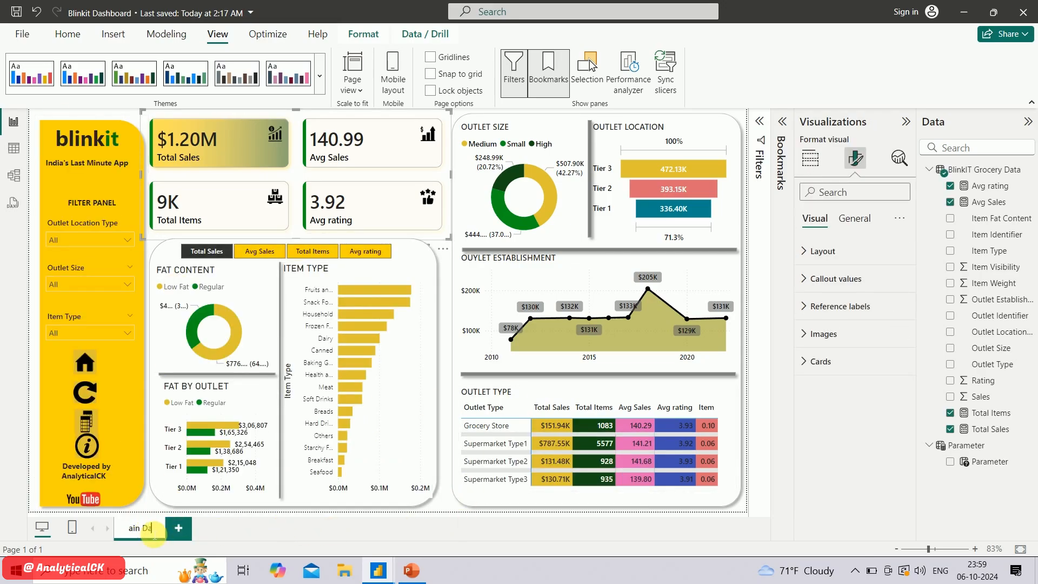
{"action": "key", "text": "Return"}
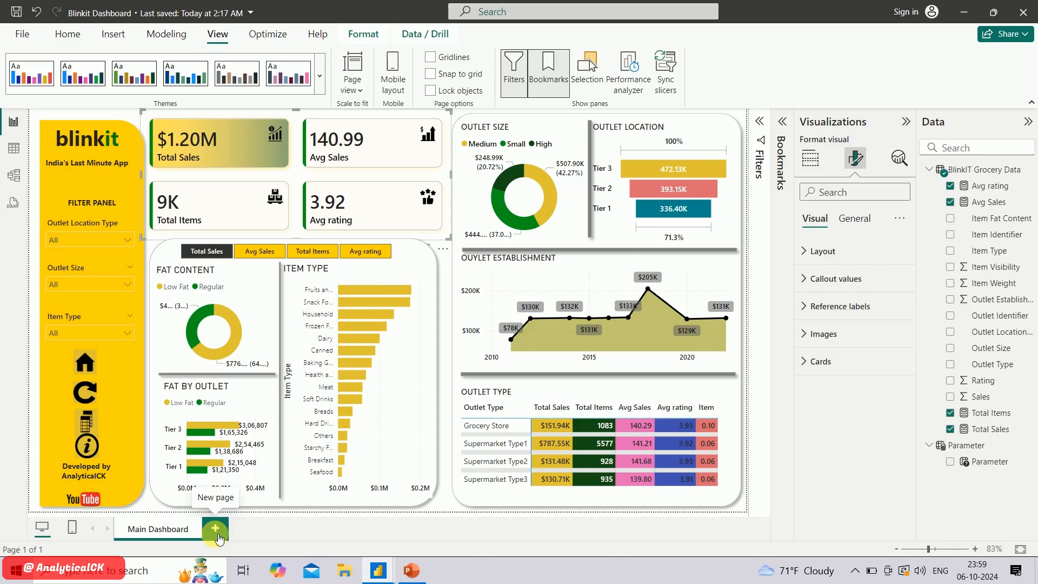
{"action": "left_click", "coordinate": [216, 531]}
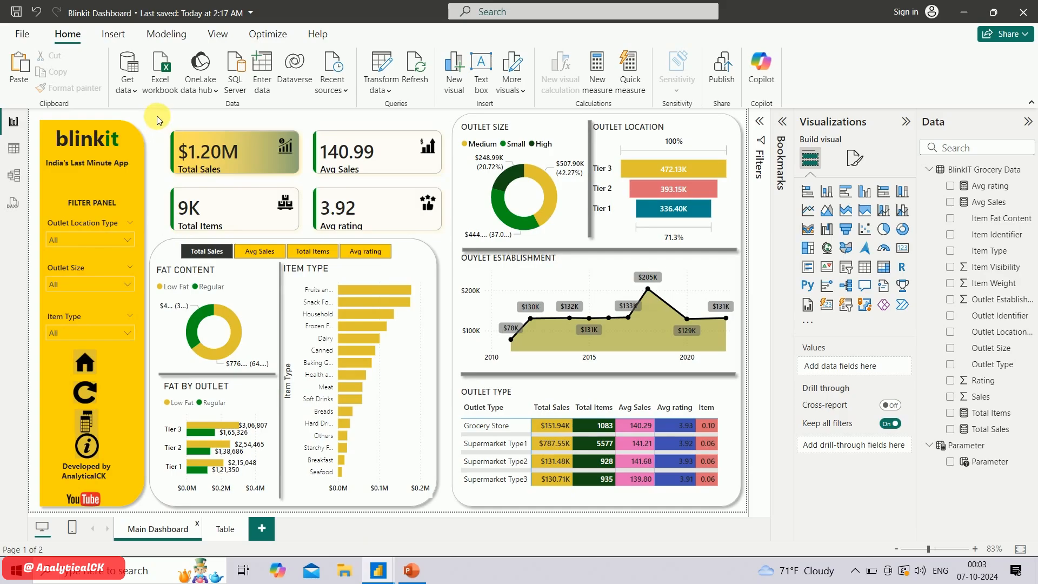
Copy the whole yellow filter panel with its slicers, buttons and logos onto the Table page, choosing not to sync the visuals
{"action": "left_click_drag", "start_coordinate": [157, 116], "coordinate": [33, 519]}
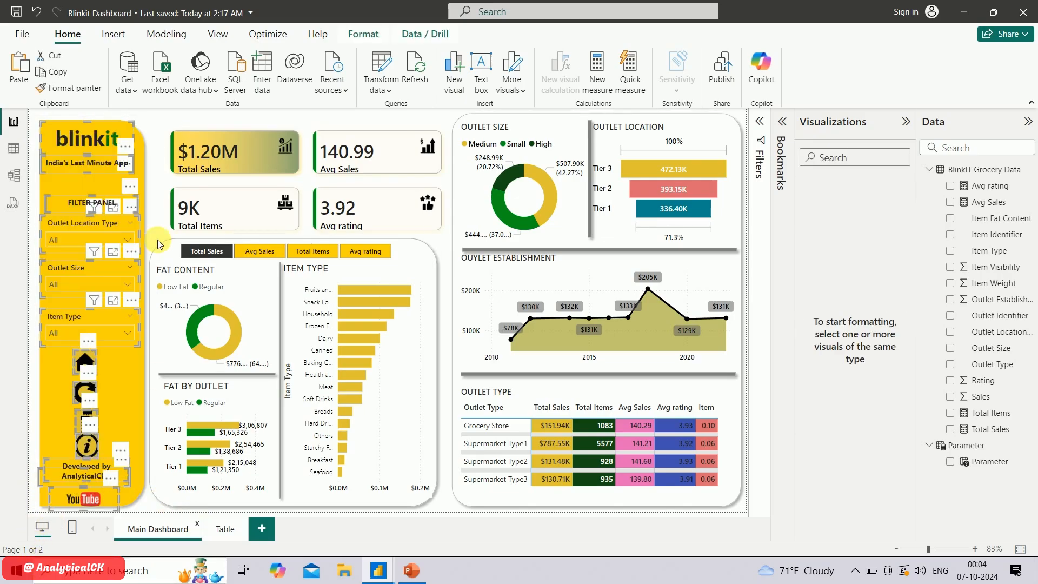
{"action": "left_click", "coordinate": [164, 119]}
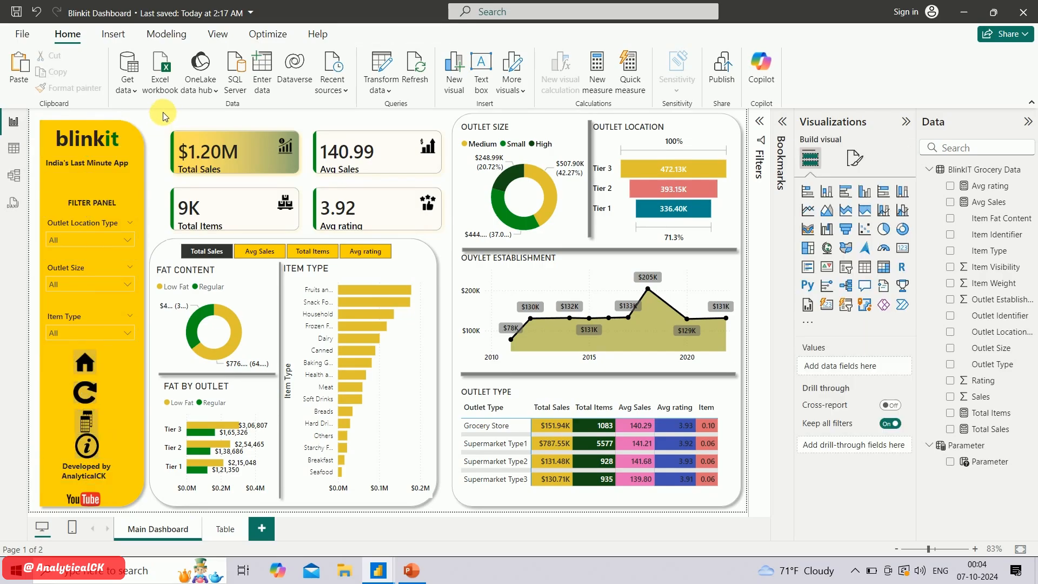
{"action": "left_click_drag", "start_coordinate": [33, 162], "coordinate": [21, 552]}
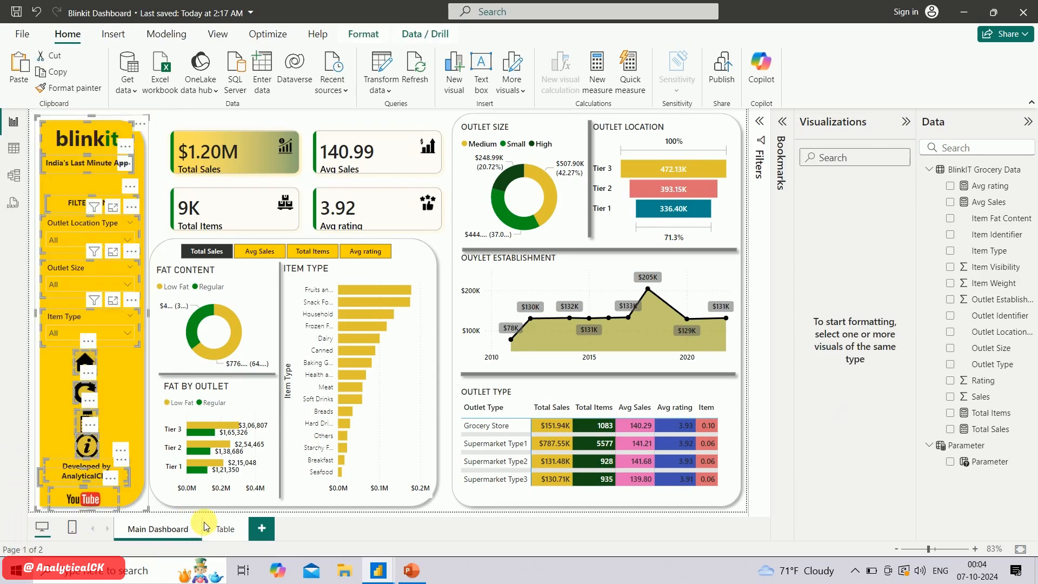
{"action": "left_click", "coordinate": [220, 535]}
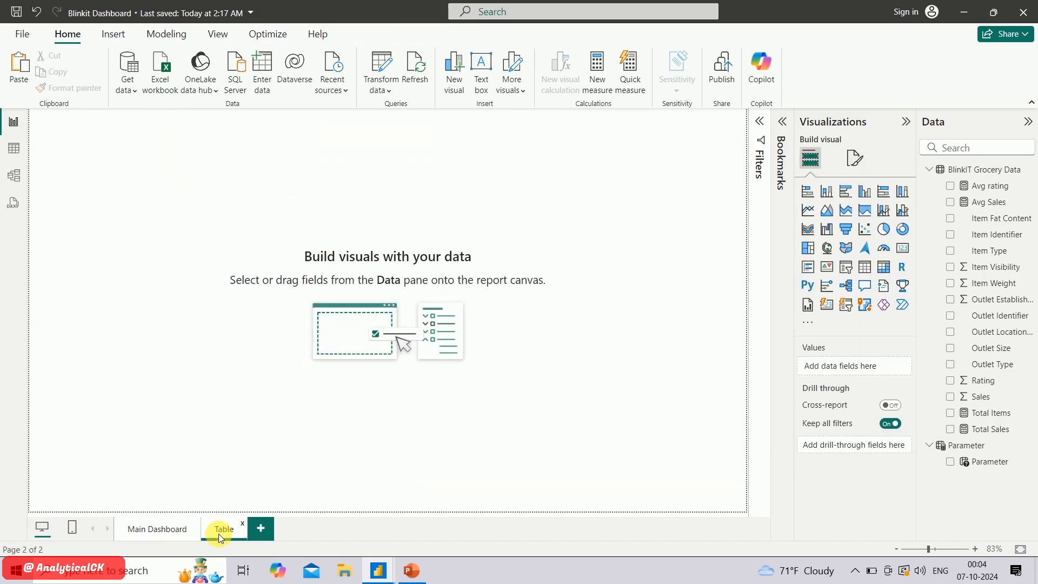
{"action": "key", "text": "ctrl+v"}
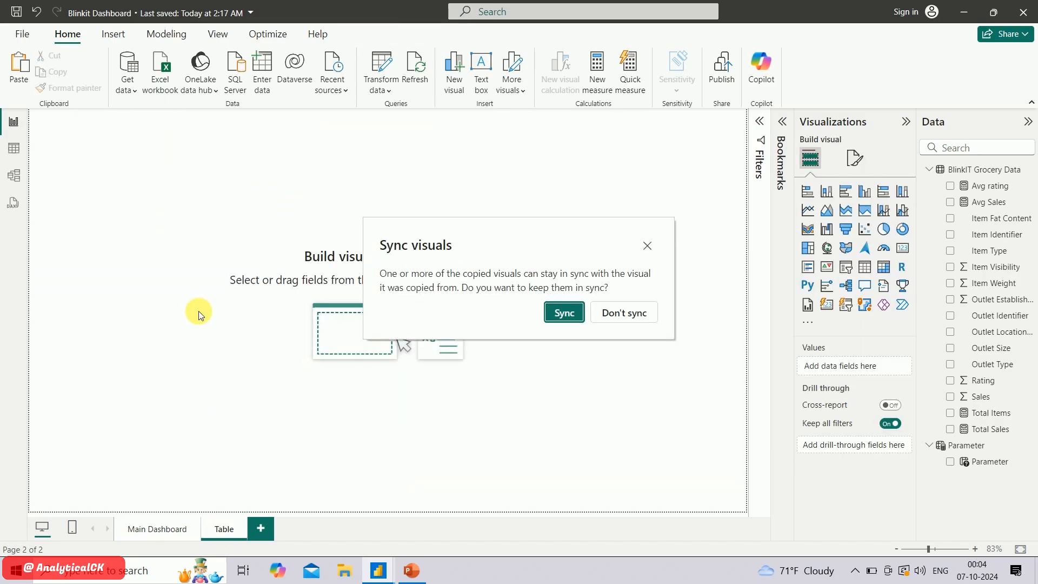
{"action": "left_click", "coordinate": [626, 312]}
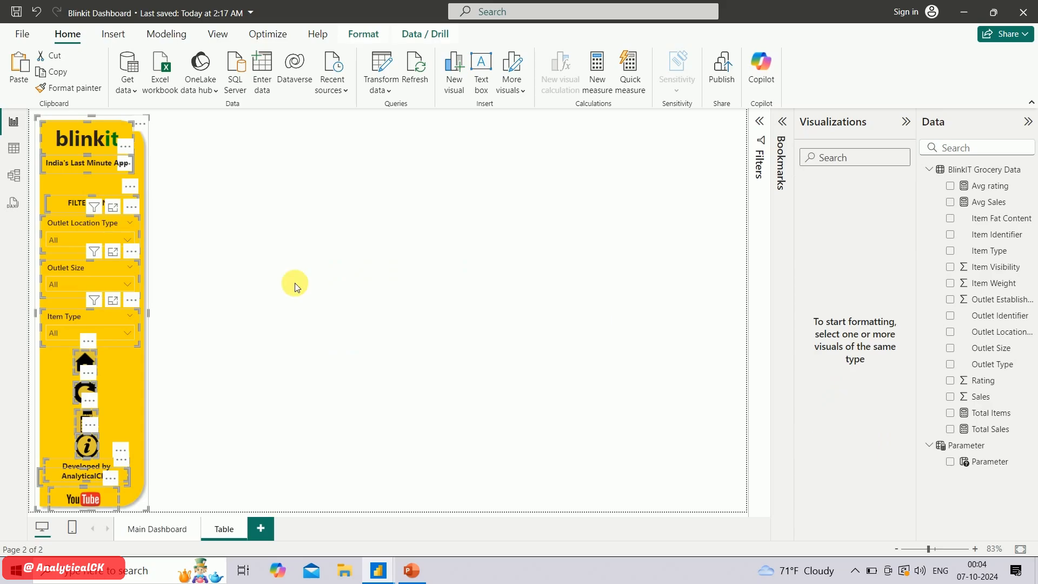
{"action": "left_click", "coordinate": [282, 277]}
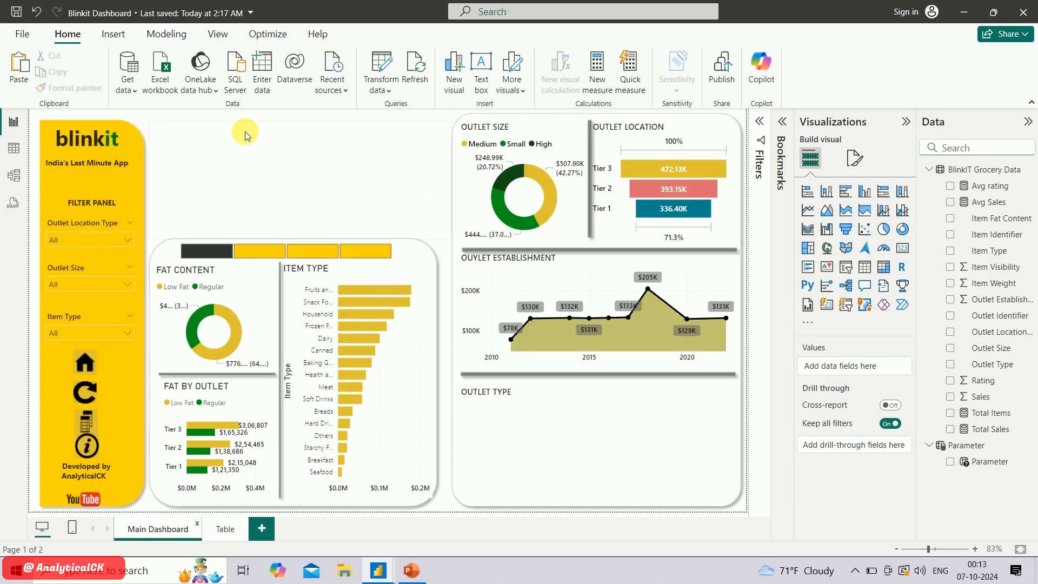
Copy the four-card KPI visual from Main Dashboard to the Table page and stretch it into a shallow strip across the page width
{"action": "left_click", "coordinate": [199, 126]}
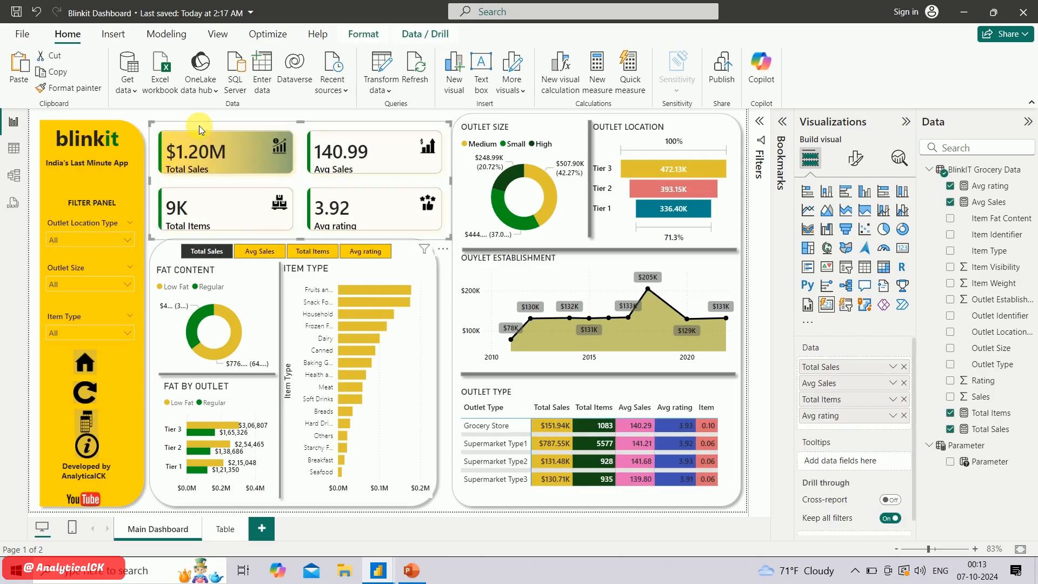
{"action": "left_click", "coordinate": [221, 529]}
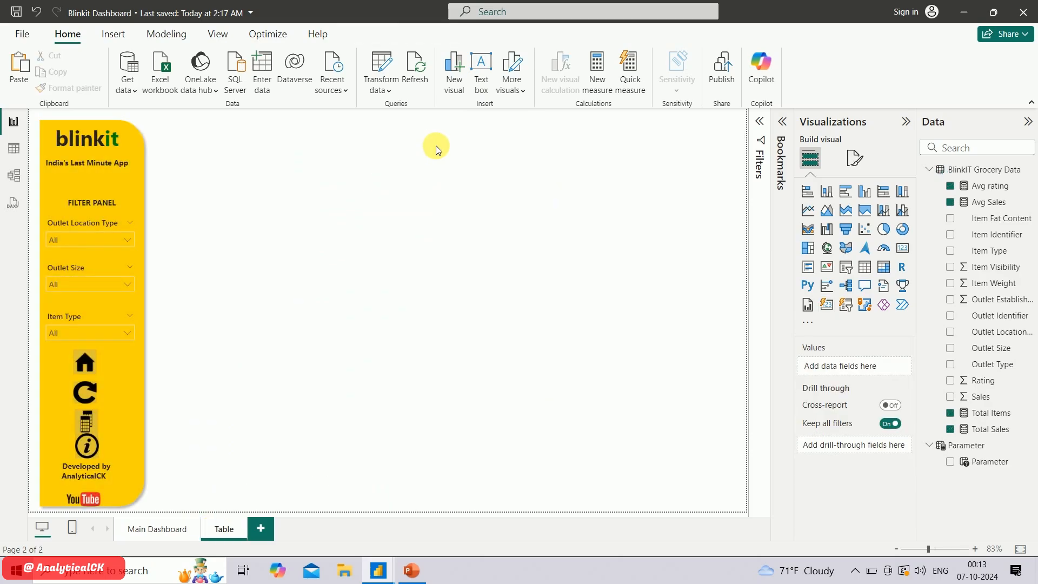
{"action": "key", "text": "ctrl+v"}
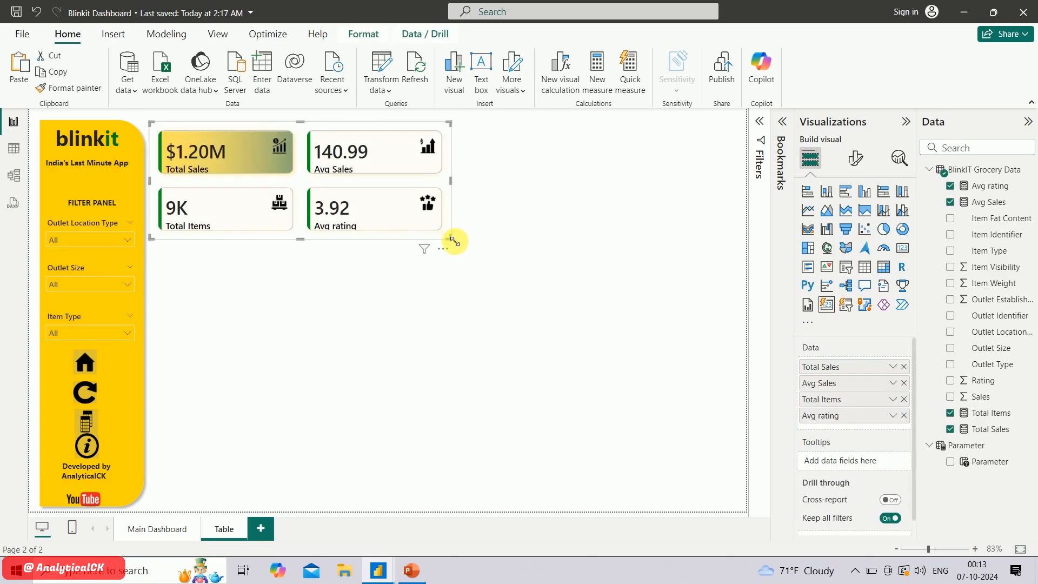
{"action": "left_click_drag", "start_coordinate": [453, 241], "coordinate": [728, 193]}
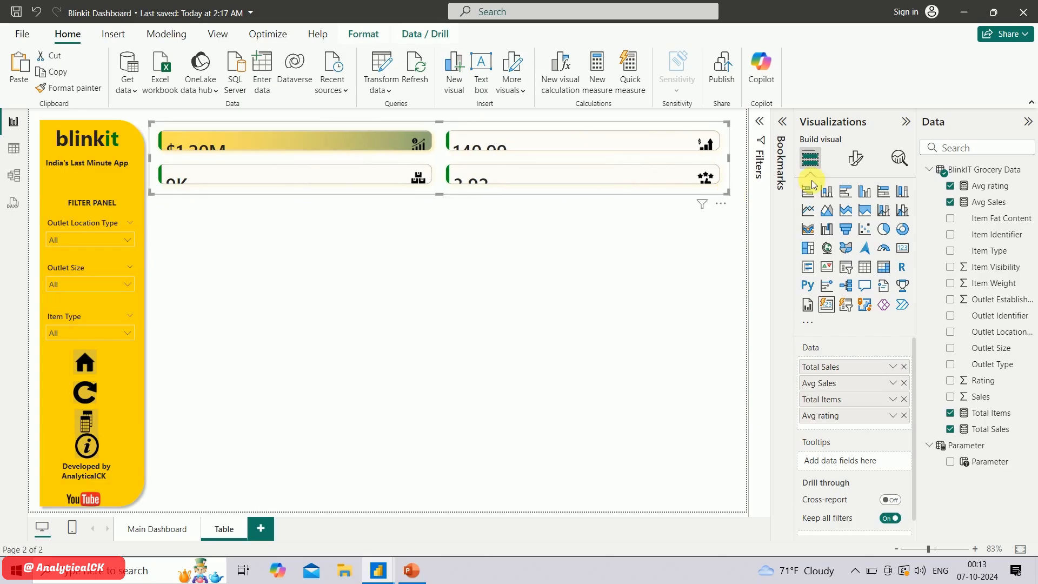
Set the KPI card layout on the Table page to 1 row and 4 columns
{"action": "left_click", "coordinate": [855, 159]}
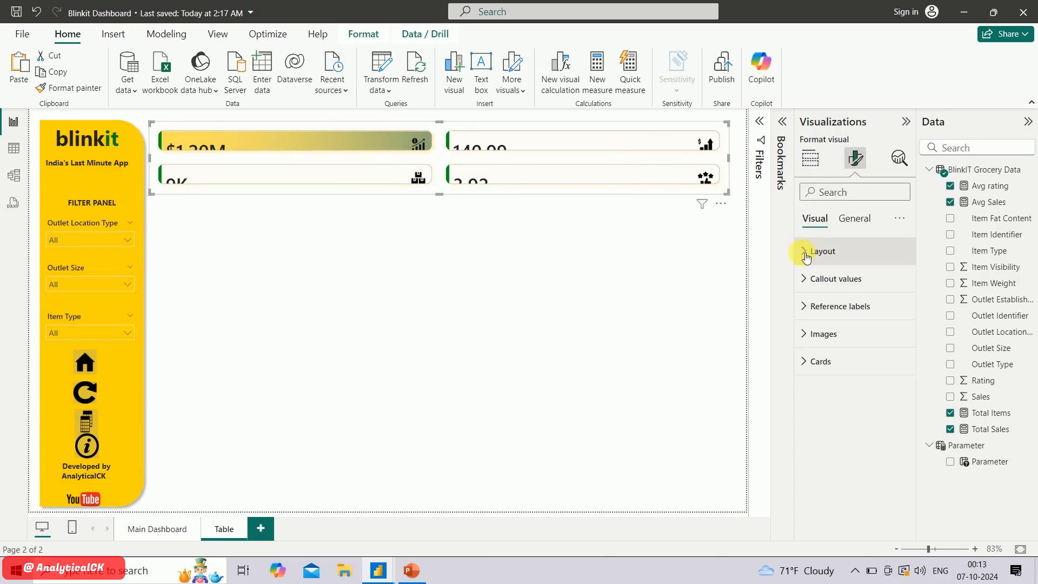
{"action": "left_click", "coordinate": [810, 252]}
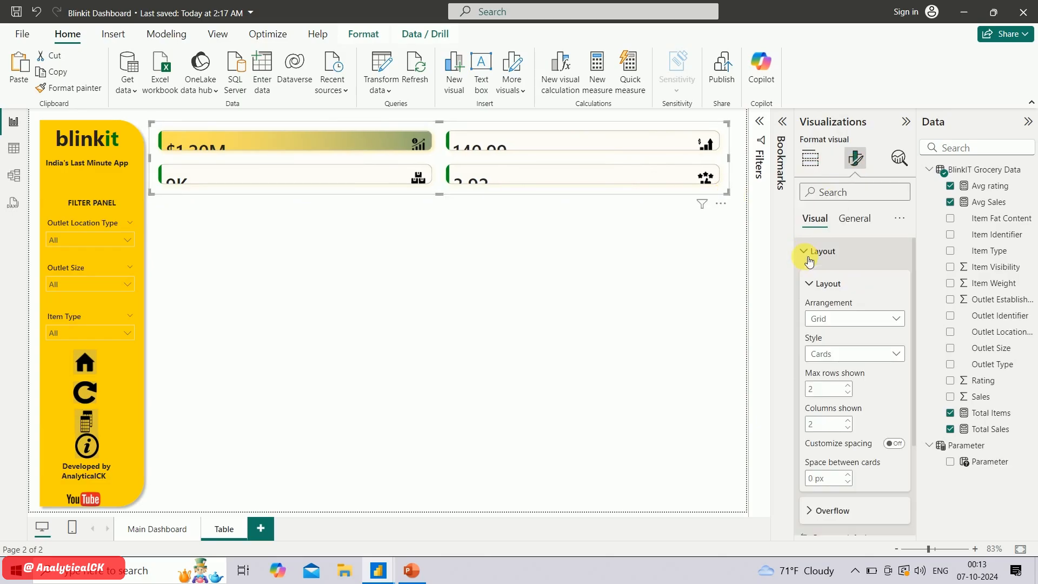
{"action": "double_click", "coordinate": [822, 392]}
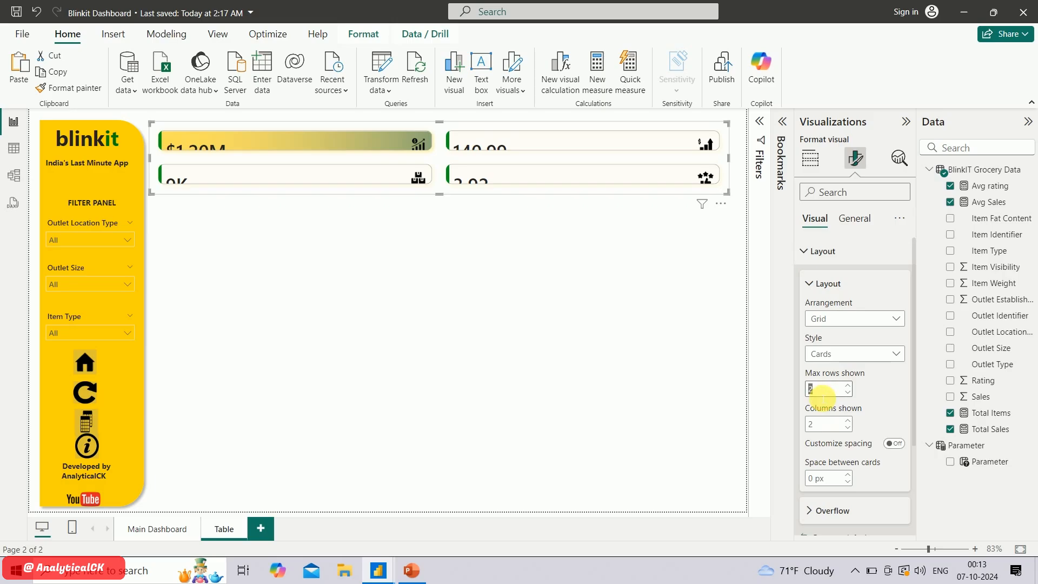
{"action": "type", "text": "1"}
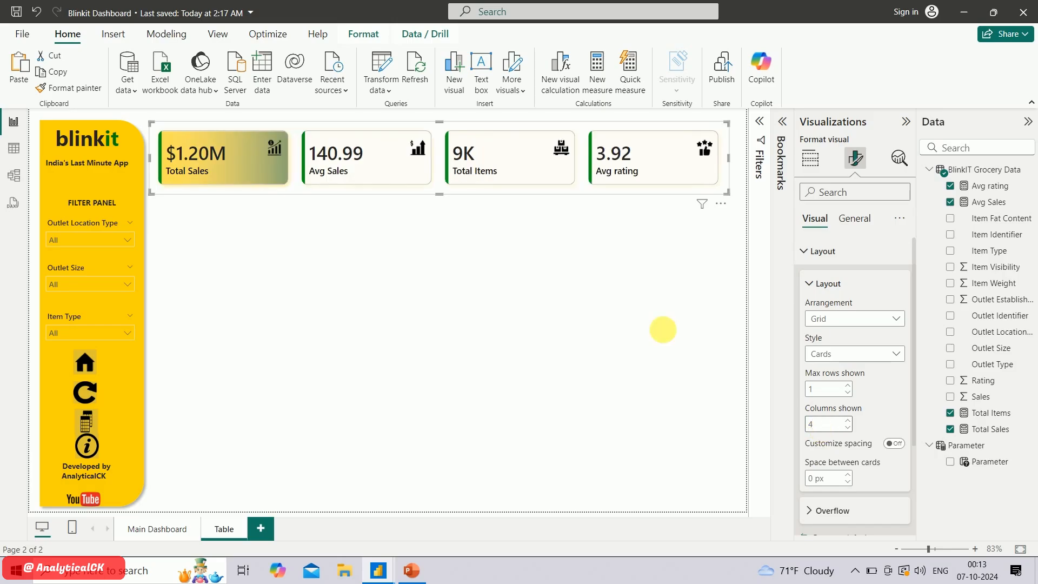
Move the KPI card strip slightly up toward the page's upper edge and deselect it
{"action": "mouse_move", "coordinate": [436, 194]}
{"action": "left_mouse_down"}
{"action": "mouse_move", "coordinate": [440, 183]}
{"action": "mouse_move", "coordinate": [440, 192]}
{"action": "left_mouse_up"}
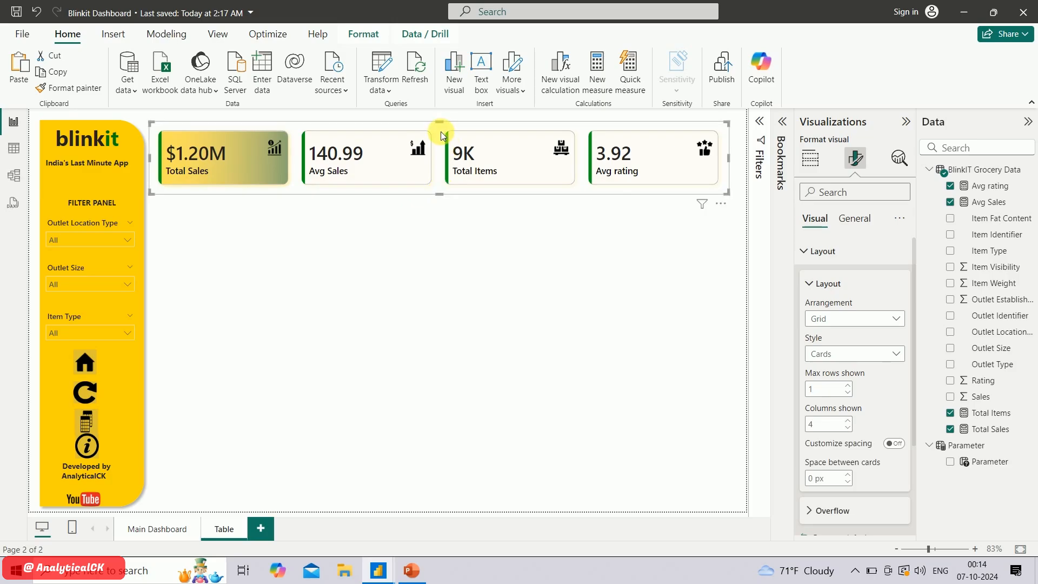
{"action": "left_click_drag", "start_coordinate": [441, 133], "coordinate": [441, 125]}
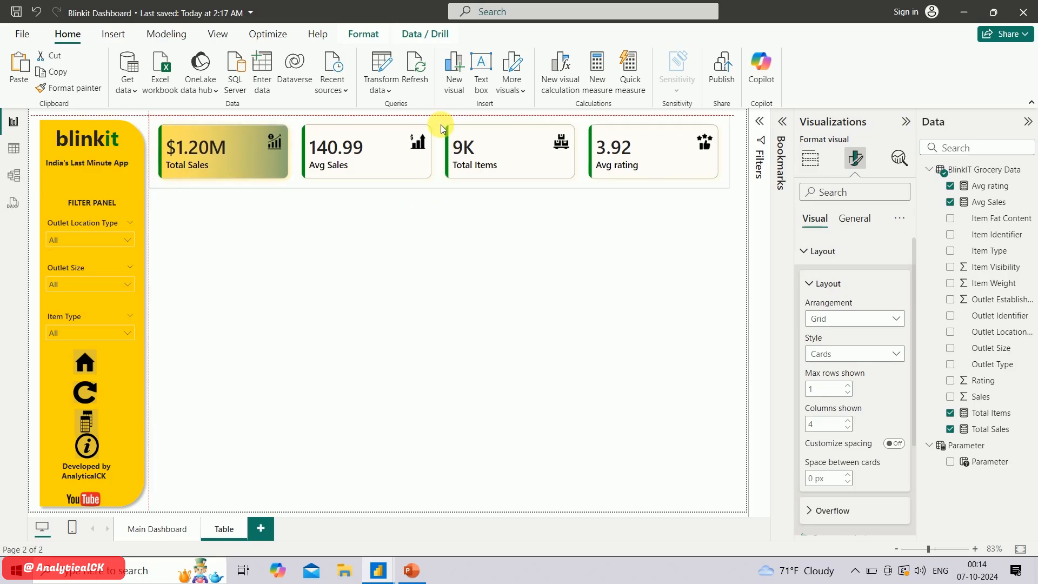
{"action": "left_click", "coordinate": [439, 238]}
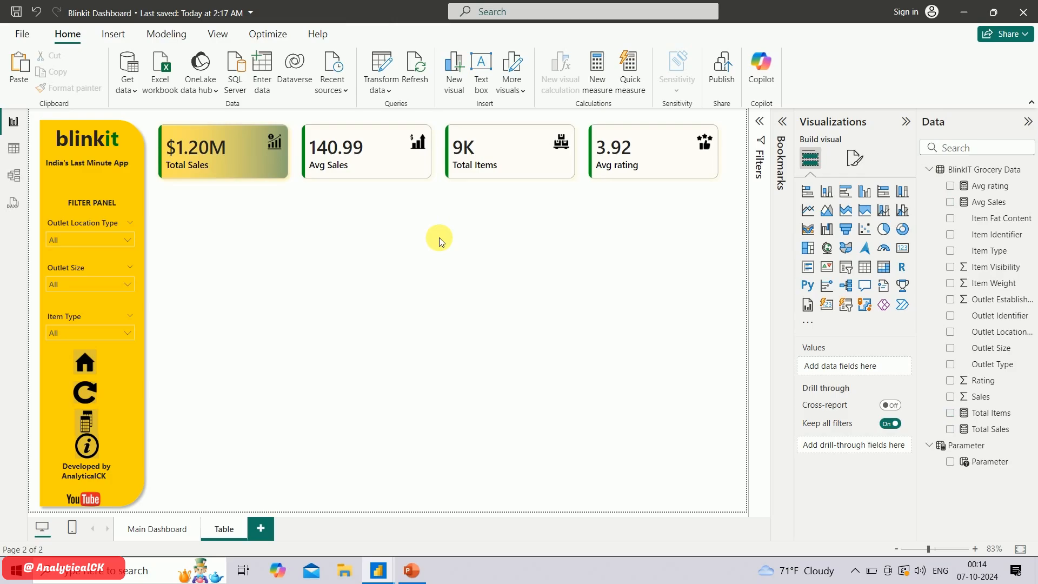
Insert a table visual filling the area beneath the cards, with Item Identifier, Item Fat Content, Item Type, Item Visibility and Item Weight as columns
{"action": "left_click", "coordinate": [867, 269]}
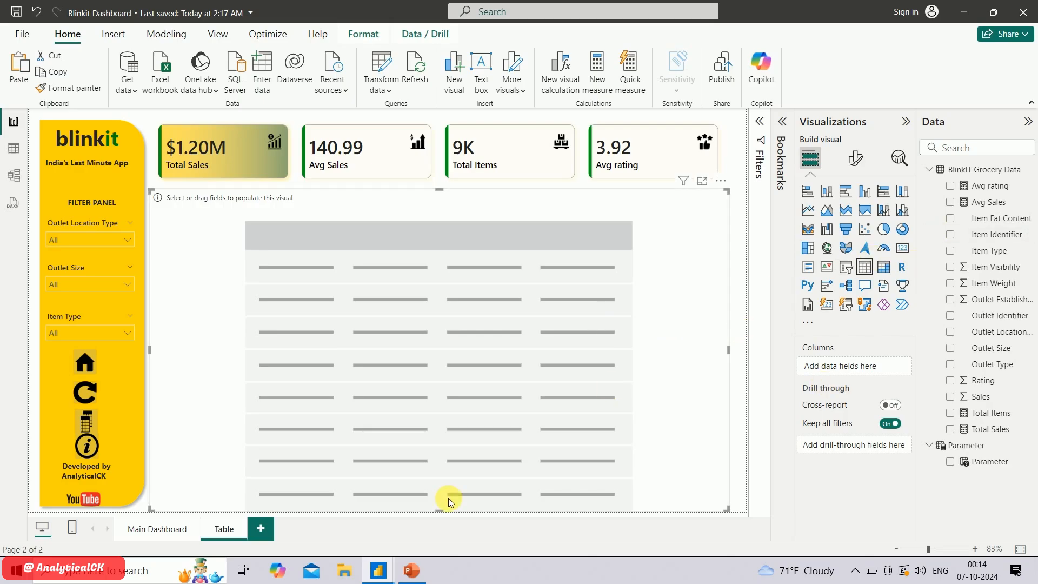
{"action": "mouse_move", "coordinate": [380, 570]}
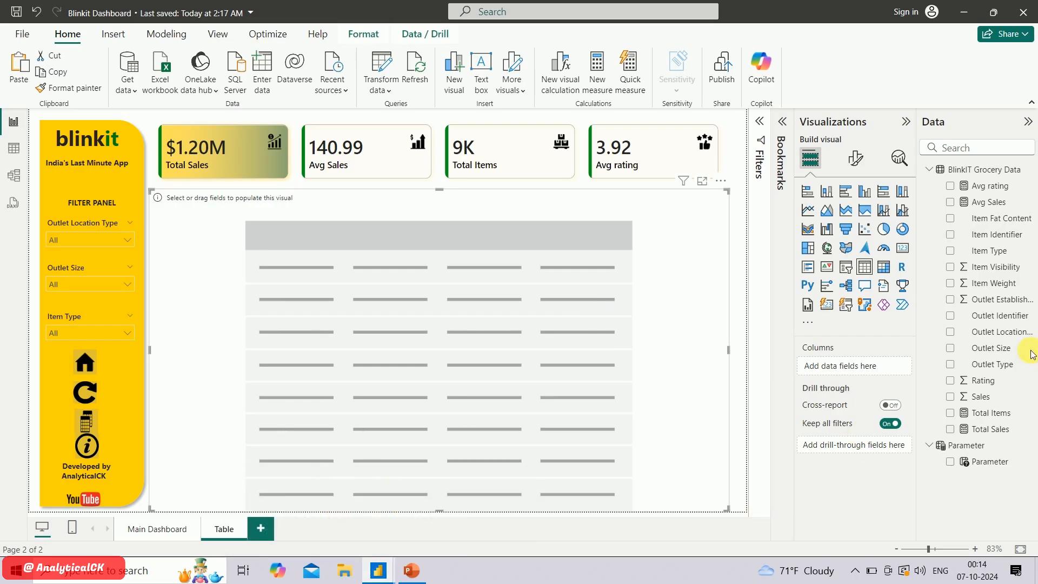
{"action": "left_click", "coordinate": [953, 237]}
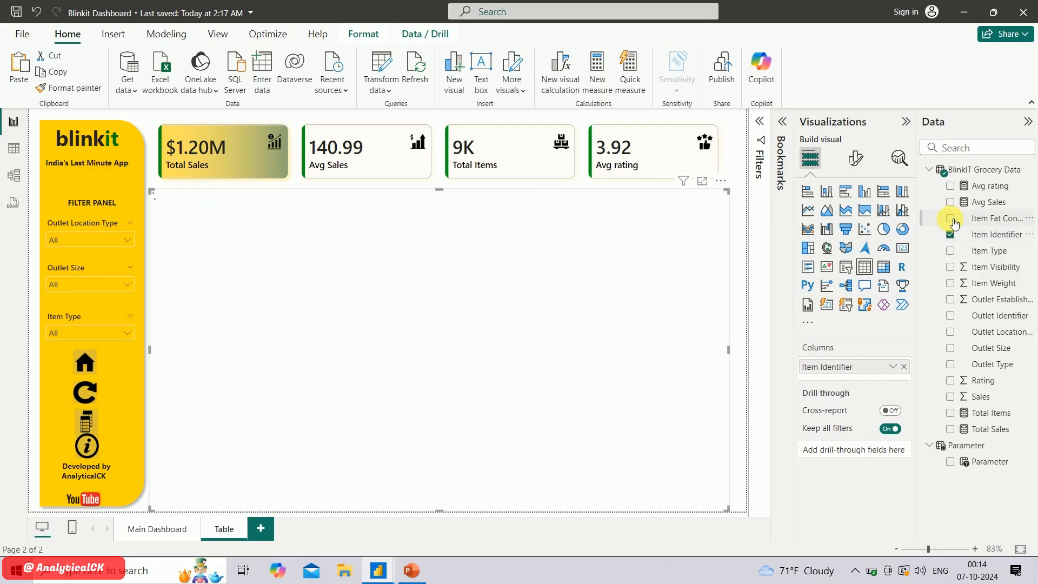
{"action": "left_click", "coordinate": [952, 220]}
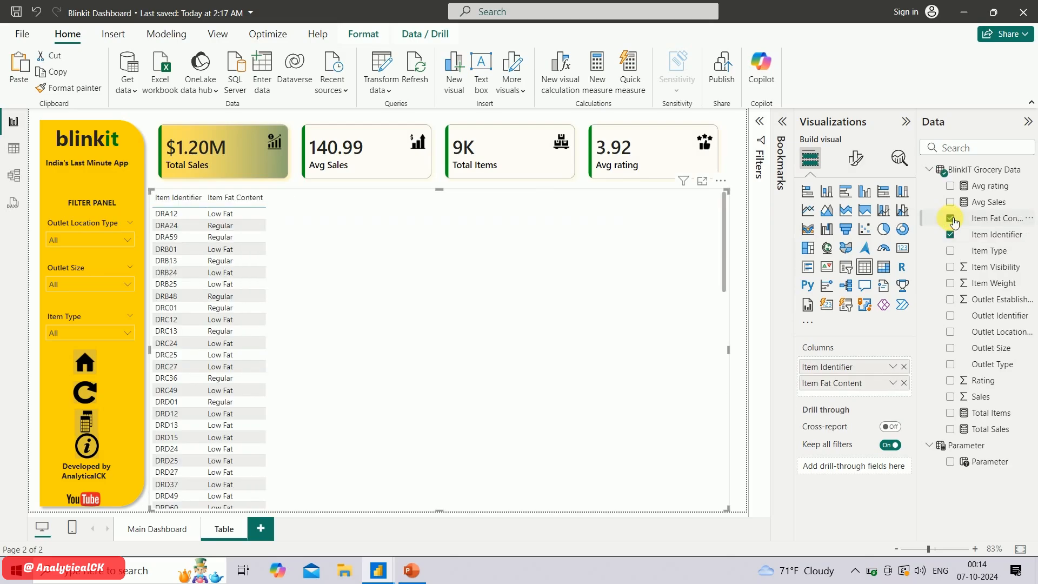
{"action": "left_click", "coordinate": [952, 252]}
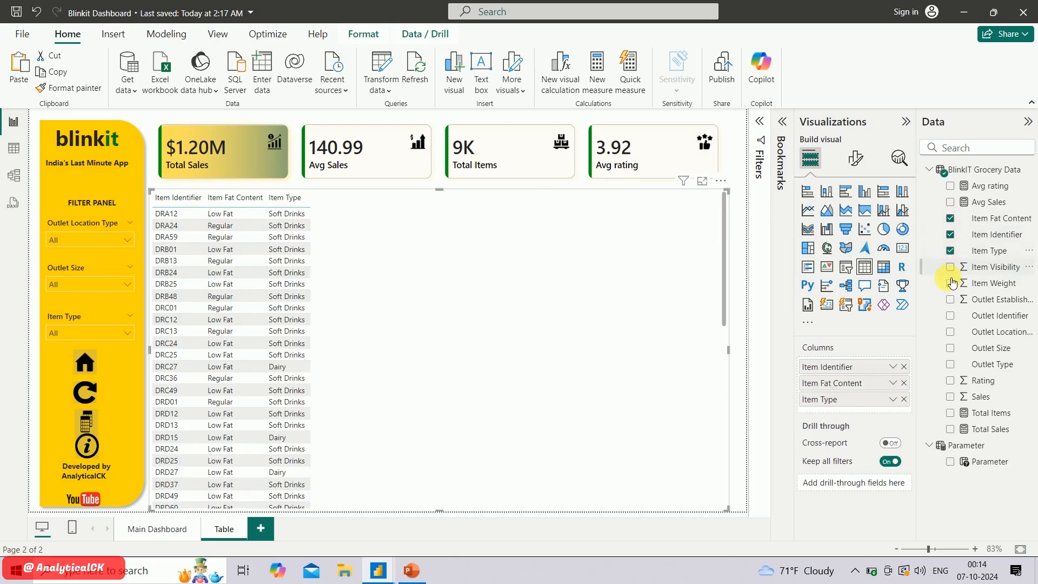
{"action": "left_click", "coordinate": [952, 269]}
{"action": "left_click", "coordinate": [951, 284]}
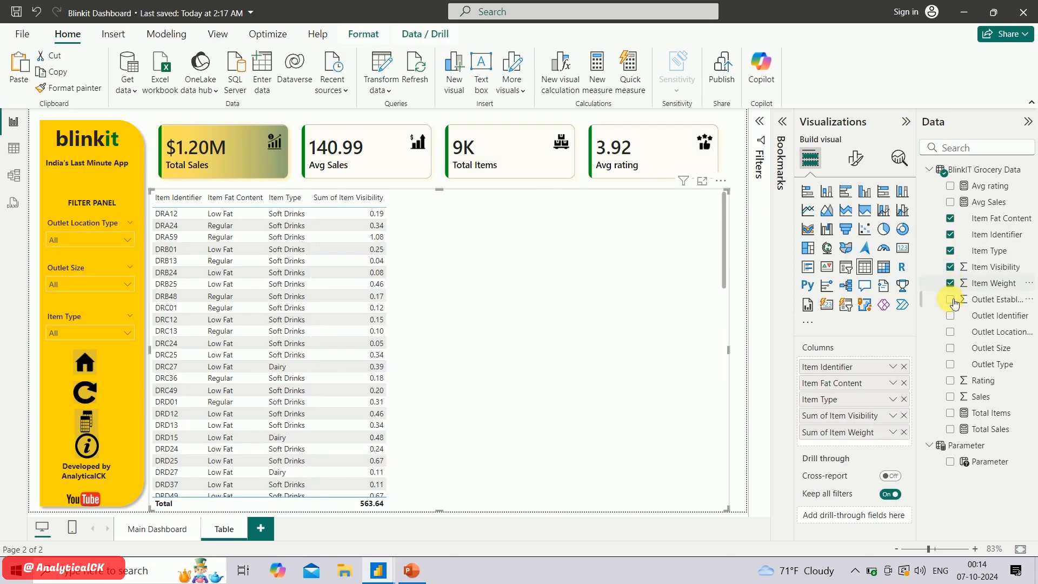
Add Outlet Identifier, Outlet Location Type, Outlet Establishment Year, Outlet Size, Outlet Type, Rating and Sales to the table's columns
{"action": "left_click", "coordinate": [952, 301]}
{"action": "left_click", "coordinate": [952, 302]}
{"action": "left_click", "coordinate": [952, 318]}
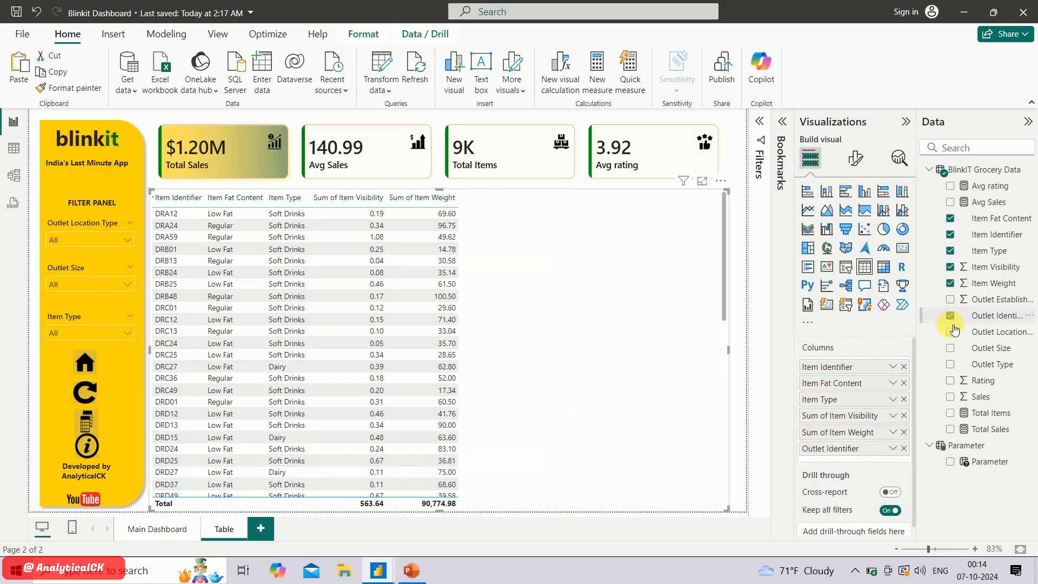
{"action": "left_click", "coordinate": [952, 332]}
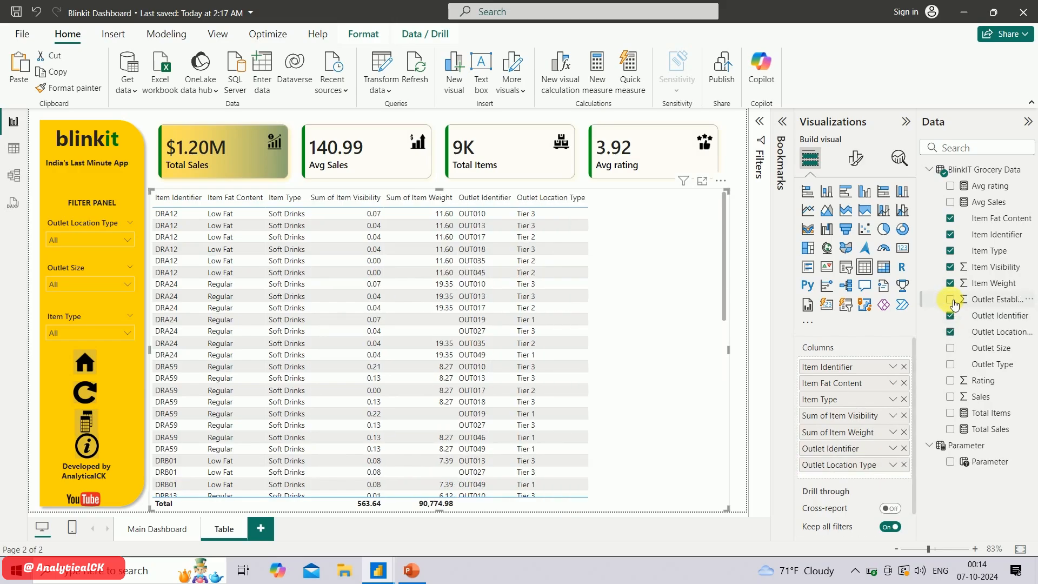
{"action": "left_click", "coordinate": [951, 300]}
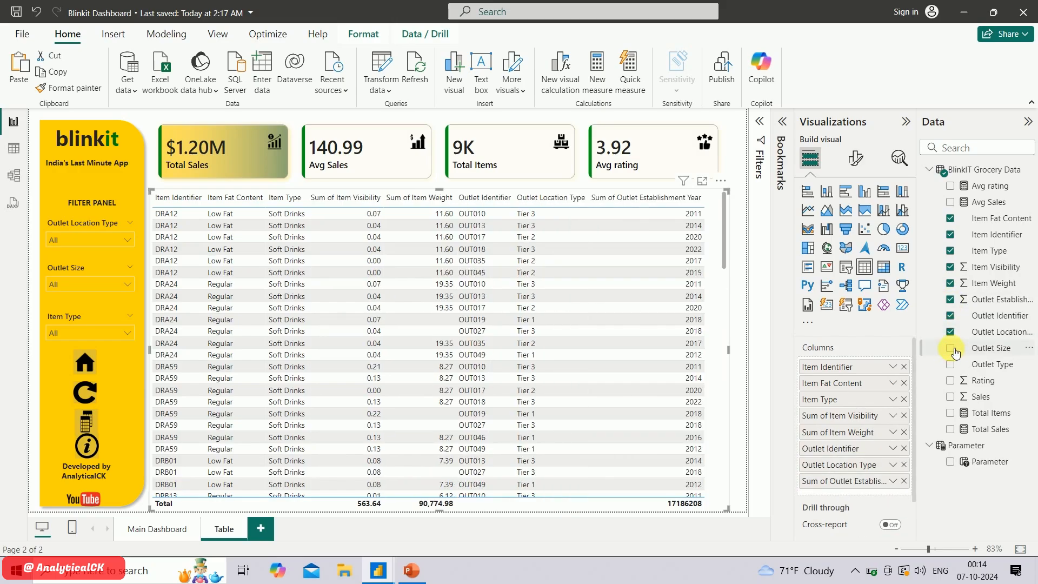
{"action": "left_click", "coordinate": [953, 349]}
{"action": "left_click", "coordinate": [953, 366]}
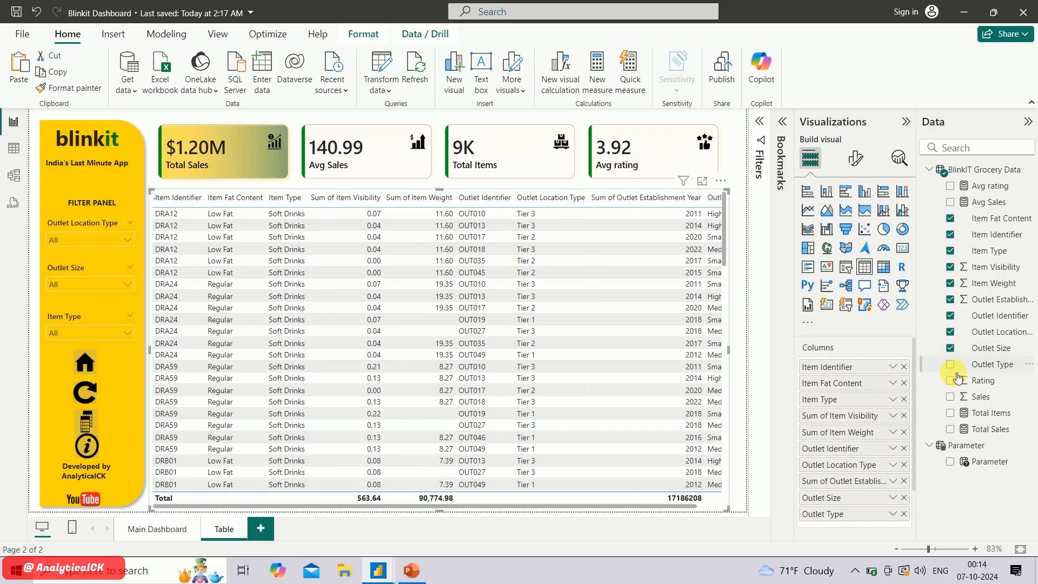
{"action": "left_click", "coordinate": [953, 382]}
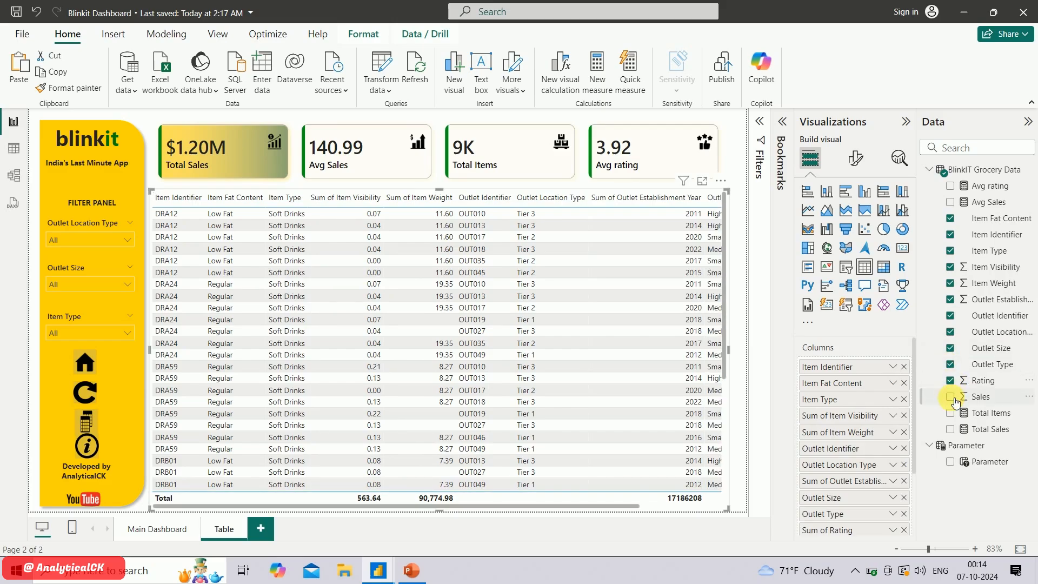
{"action": "left_click", "coordinate": [953, 398]}
Set Outlet Establishment Year, Item Visibility and Item Weight in the table's columns to Don't summarize
{"action": "scroll", "coordinate": [844, 459], "scroll_direction": "down", "scroll_amount": 3}
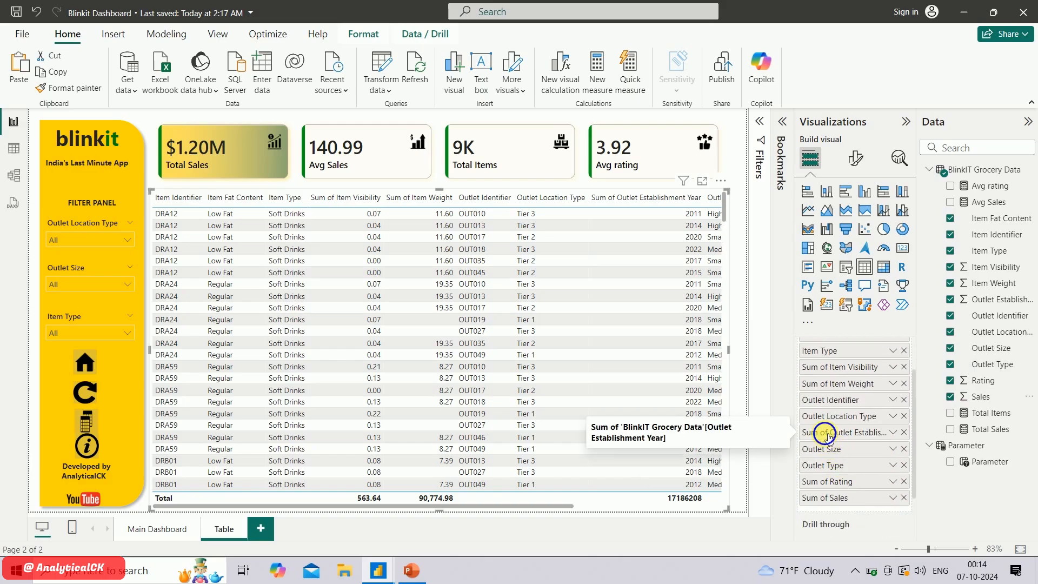
{"action": "right_click", "coordinate": [827, 434]}
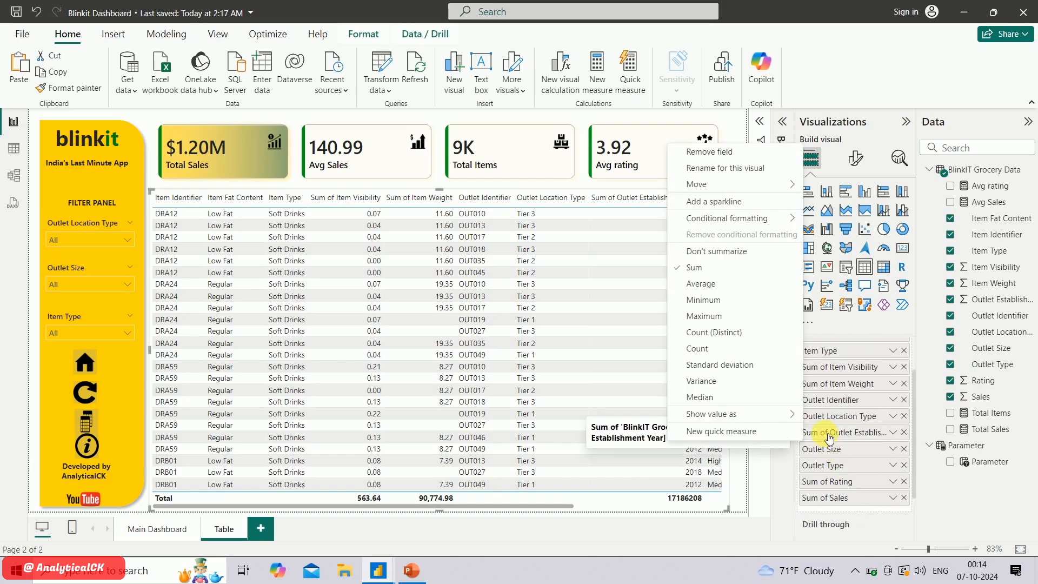
{"action": "left_click", "coordinate": [739, 253]}
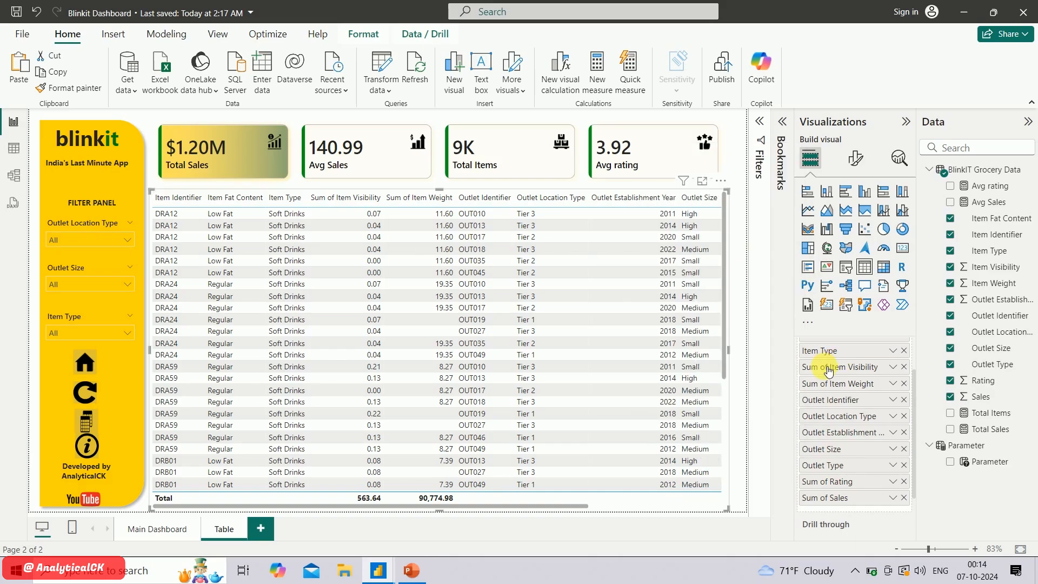
{"action": "right_click", "coordinate": [830, 367]}
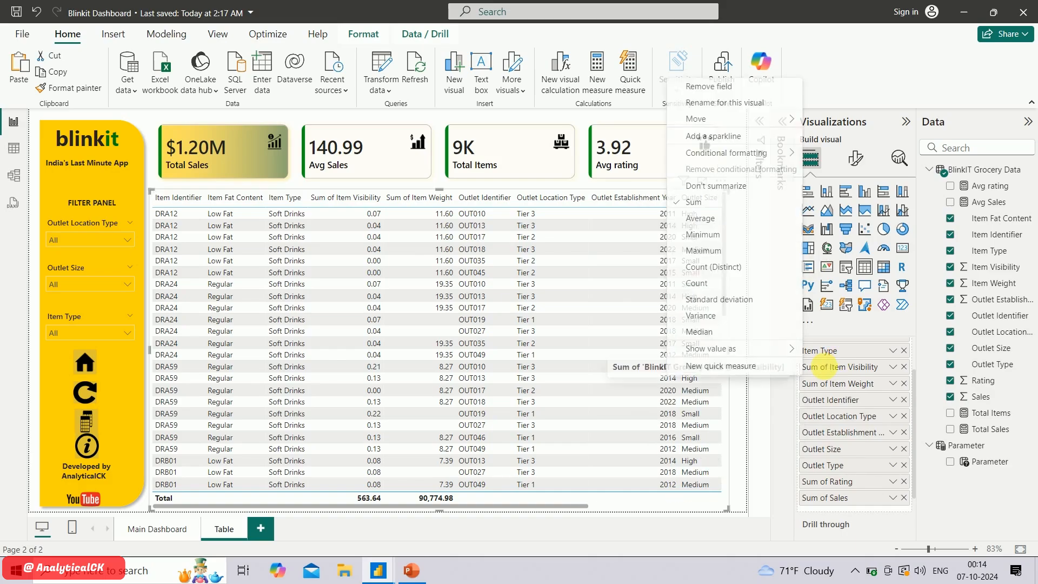
{"action": "left_click", "coordinate": [716, 186]}
{"action": "right_click", "coordinate": [850, 385]}
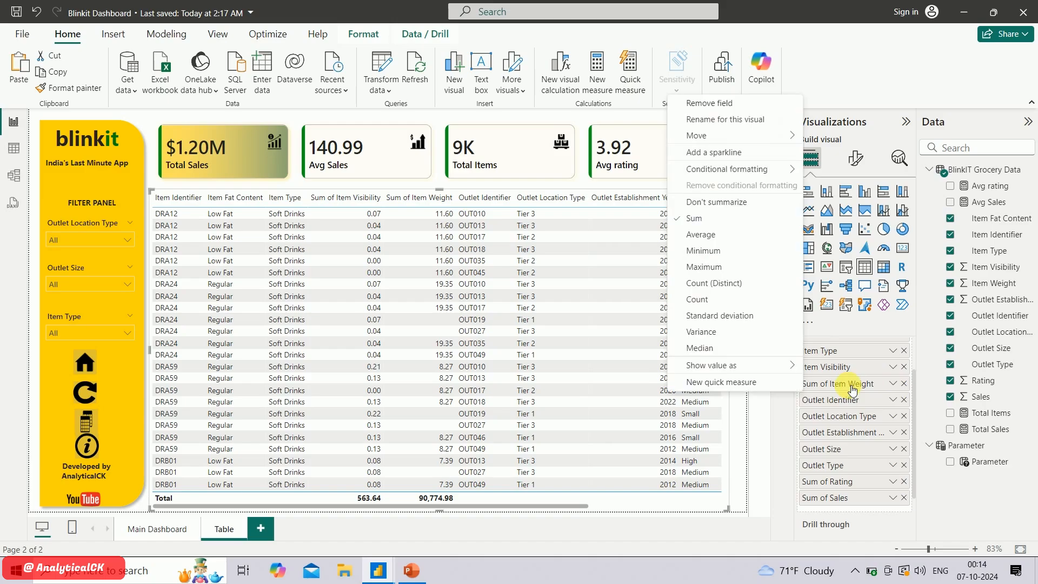
{"action": "left_click", "coordinate": [756, 208]}
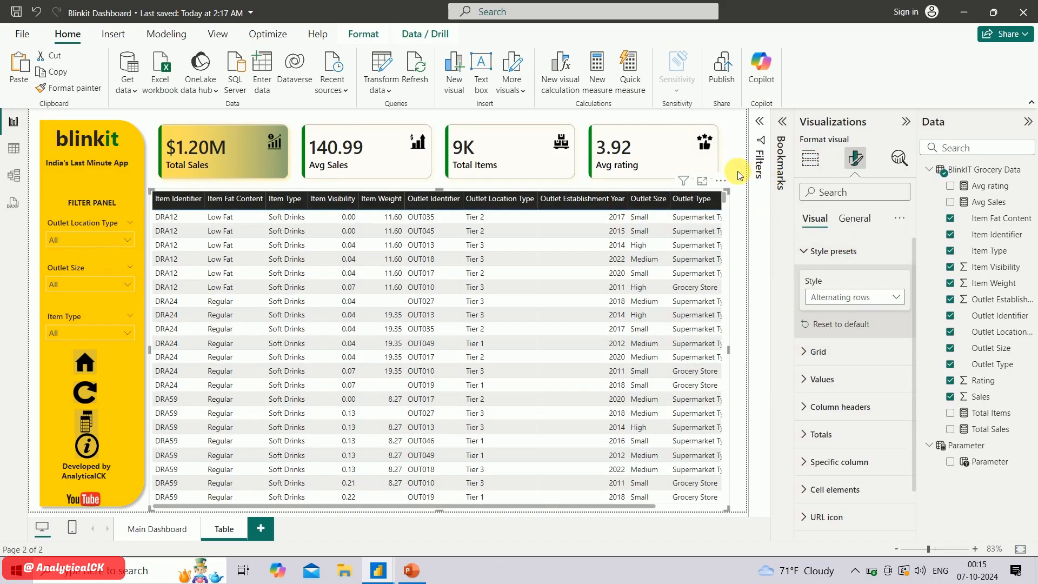
Apply the Flashy rows style preset to the data table on the Table page
{"action": "left_click", "coordinate": [730, 201]}
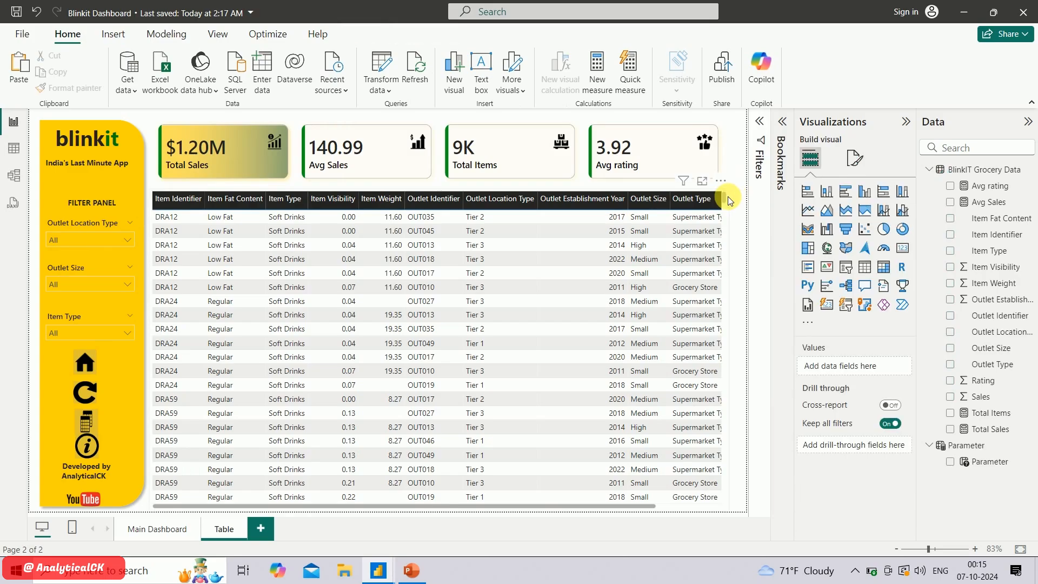
{"action": "left_click", "coordinate": [730, 202]}
{"action": "left_click", "coordinate": [856, 159]}
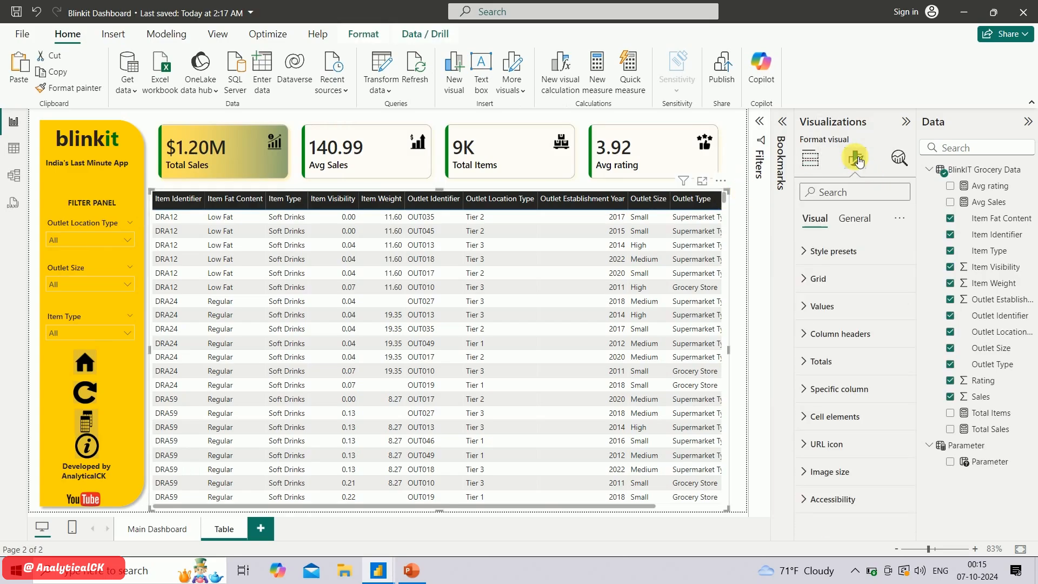
{"action": "left_click", "coordinate": [817, 255]}
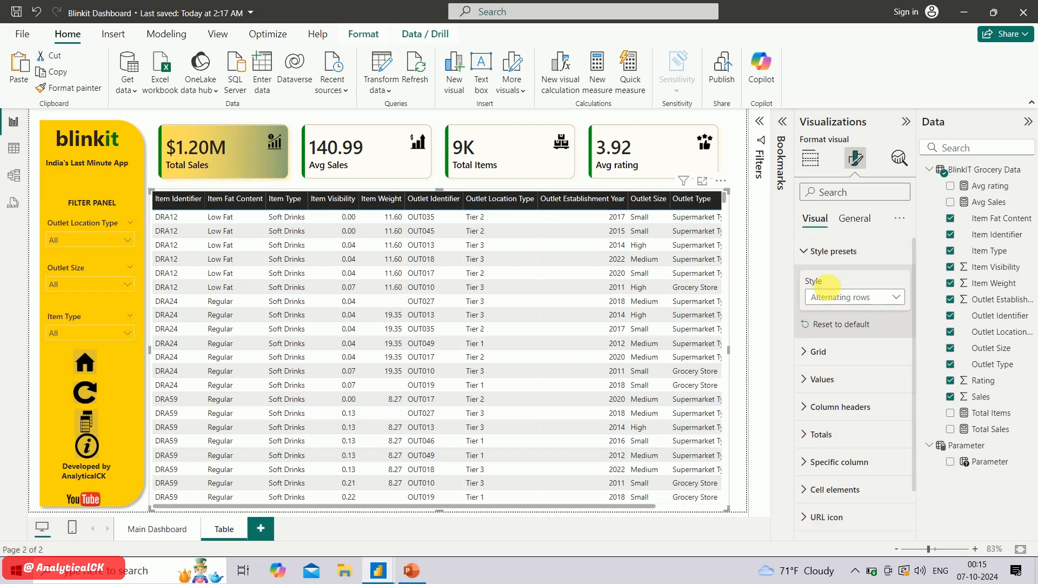
{"action": "left_click", "coordinate": [836, 297]}
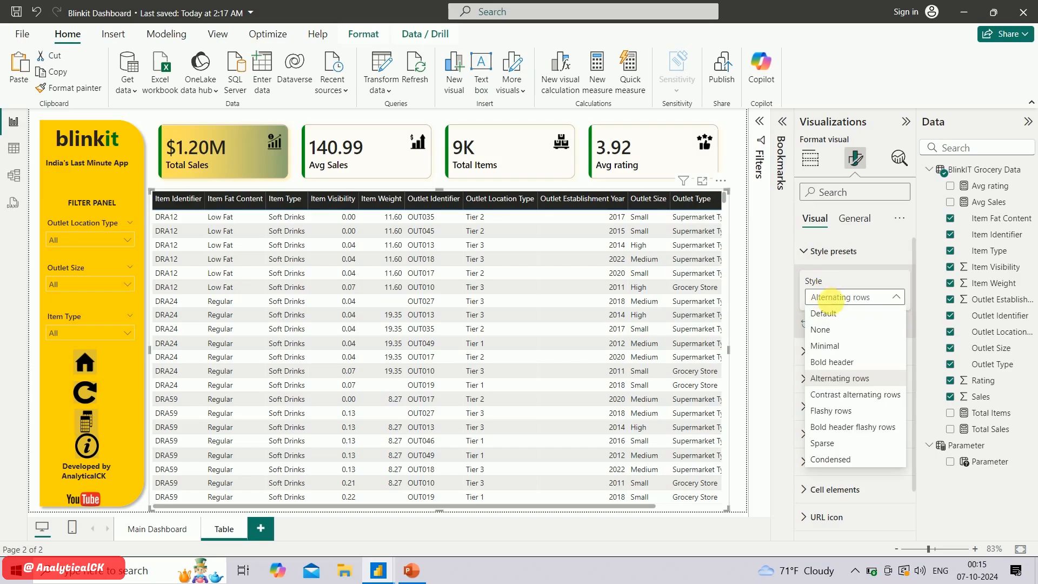
{"action": "left_click", "coordinate": [830, 412]}
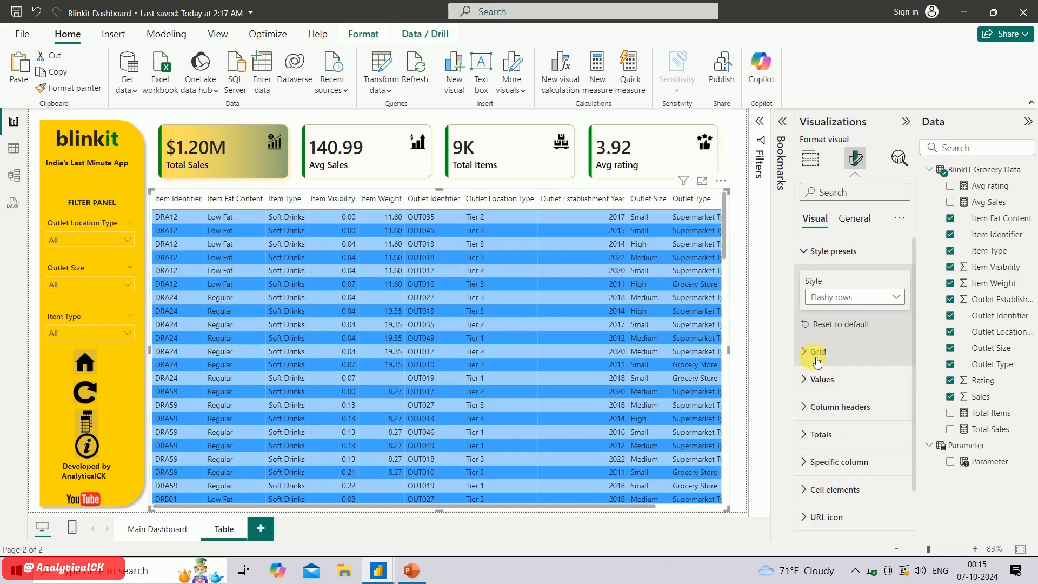
Set the font of the table's values to Segoe UI Semibold
{"action": "left_click", "coordinate": [814, 379]}
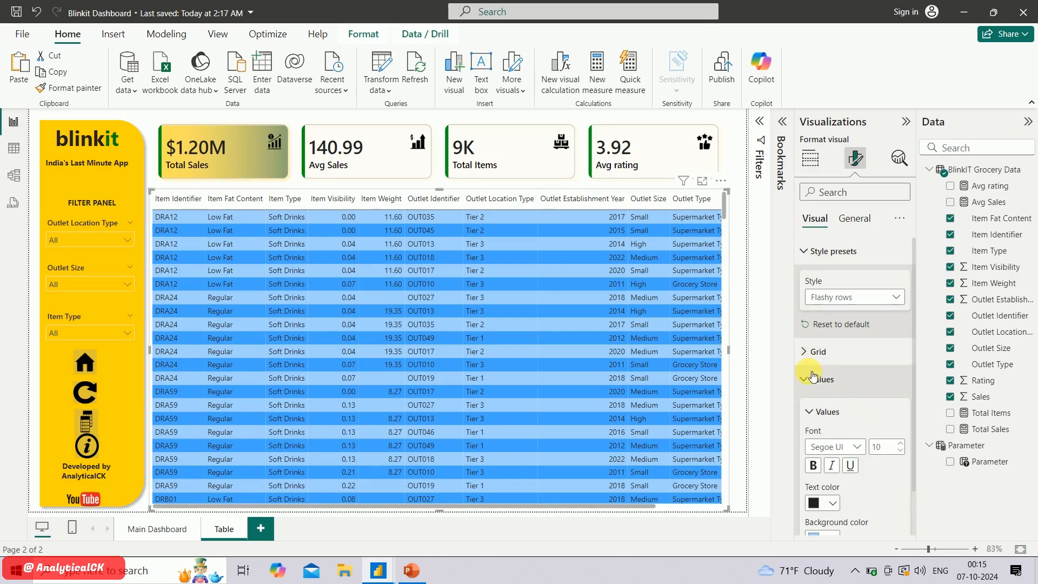
{"action": "left_click", "coordinate": [842, 445]}
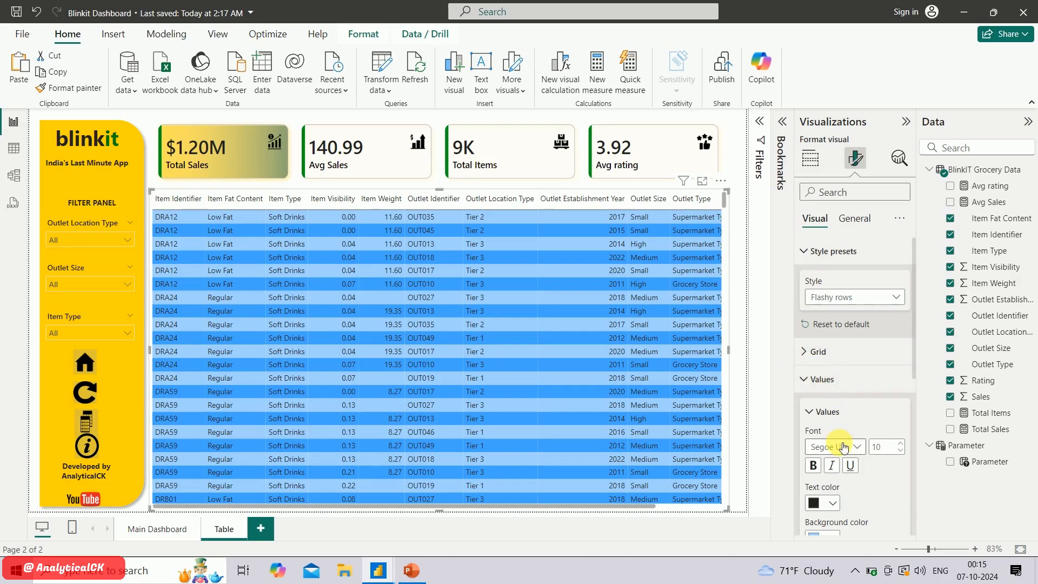
{"action": "left_click", "coordinate": [855, 360]}
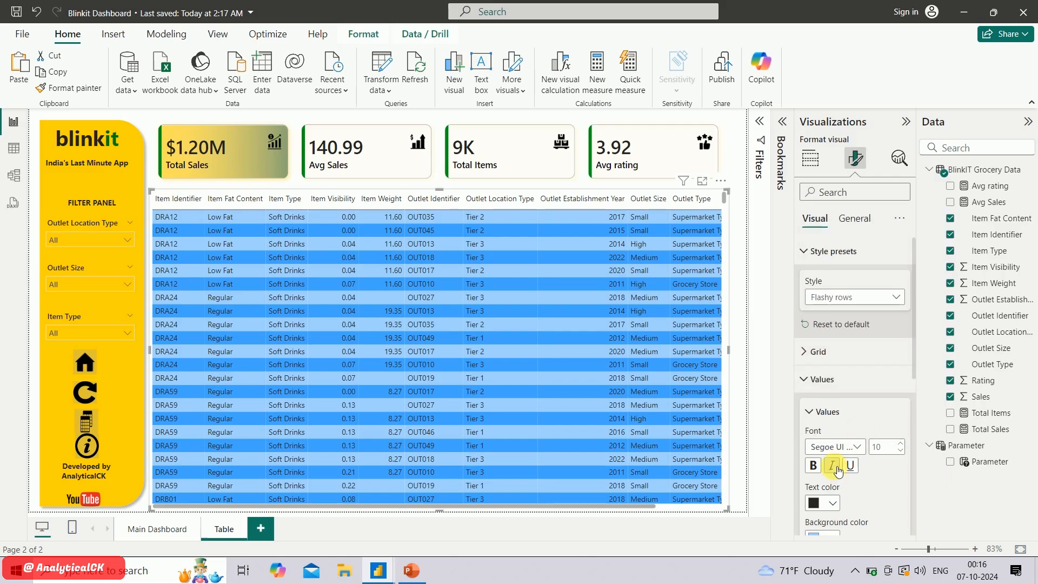
Set the table values' background color to the recently used gold and the alternate background color to light yellow #f0e199
{"action": "scroll", "coordinate": [860, 492], "scroll_direction": "down", "scroll_amount": 3}
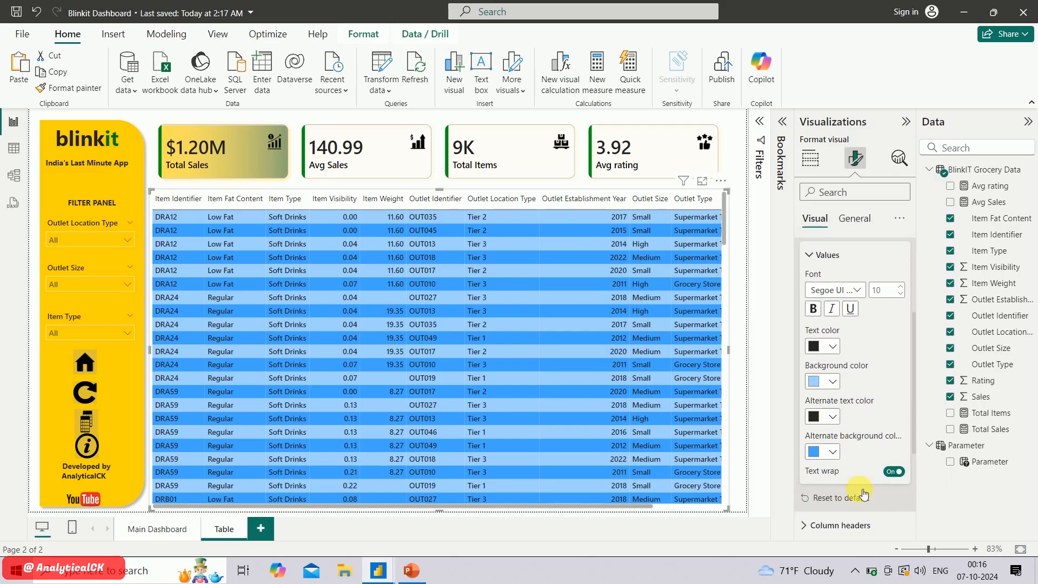
{"action": "left_click", "coordinate": [832, 380]}
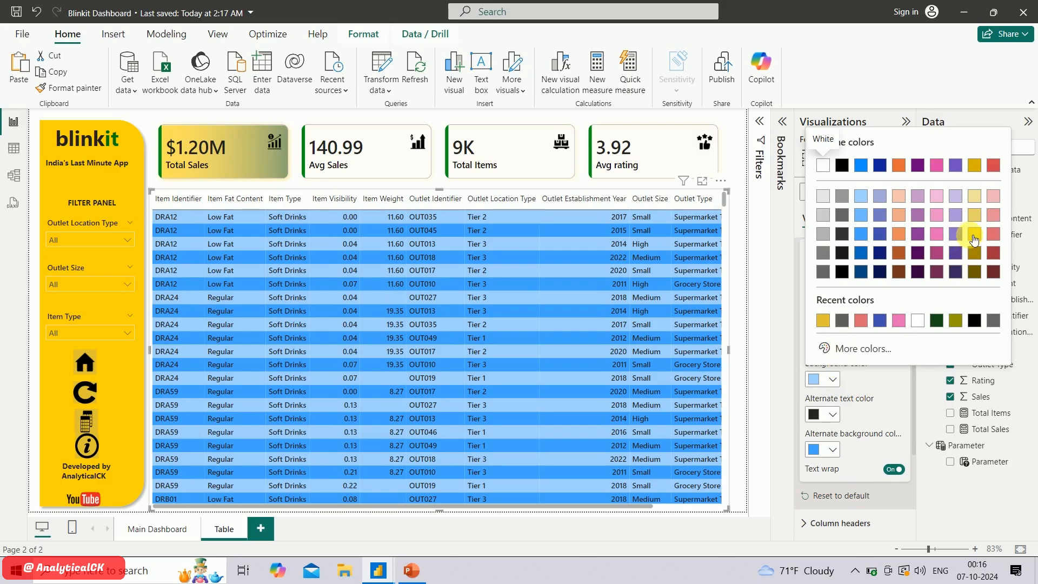
{"action": "left_click", "coordinate": [830, 328]}
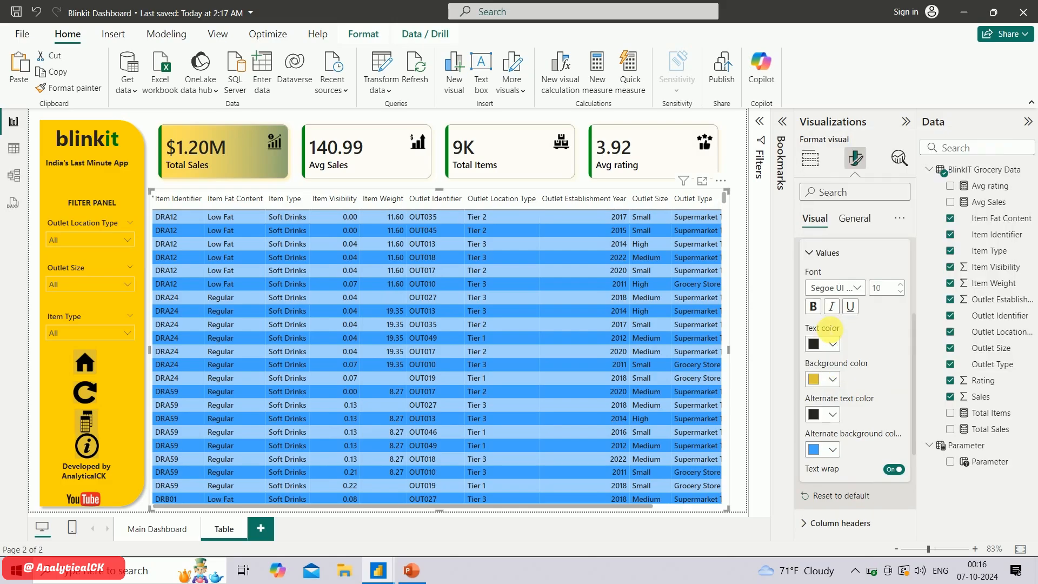
{"action": "left_click", "coordinate": [833, 449]}
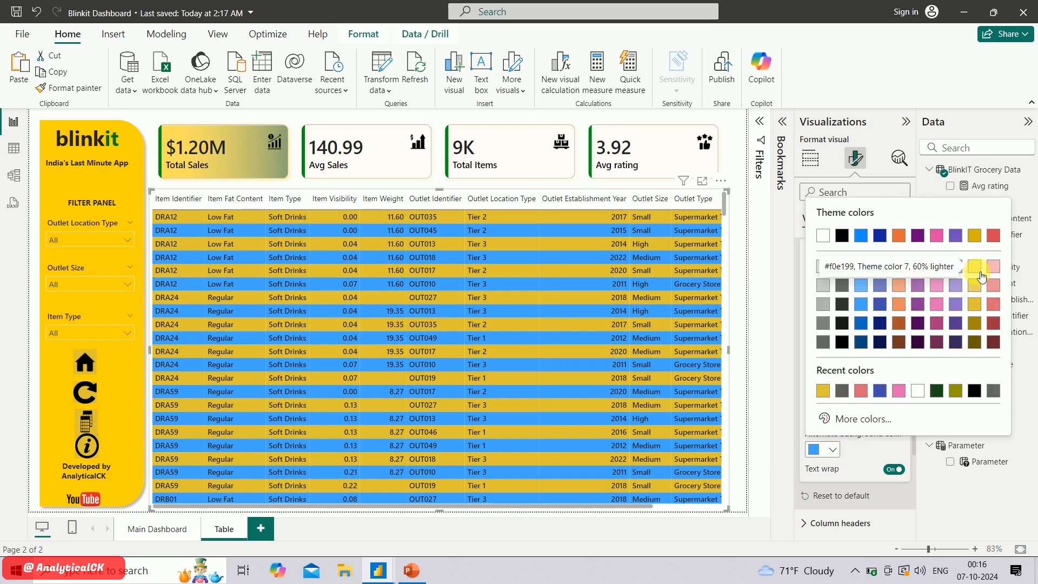
{"action": "left_click", "coordinate": [979, 270]}
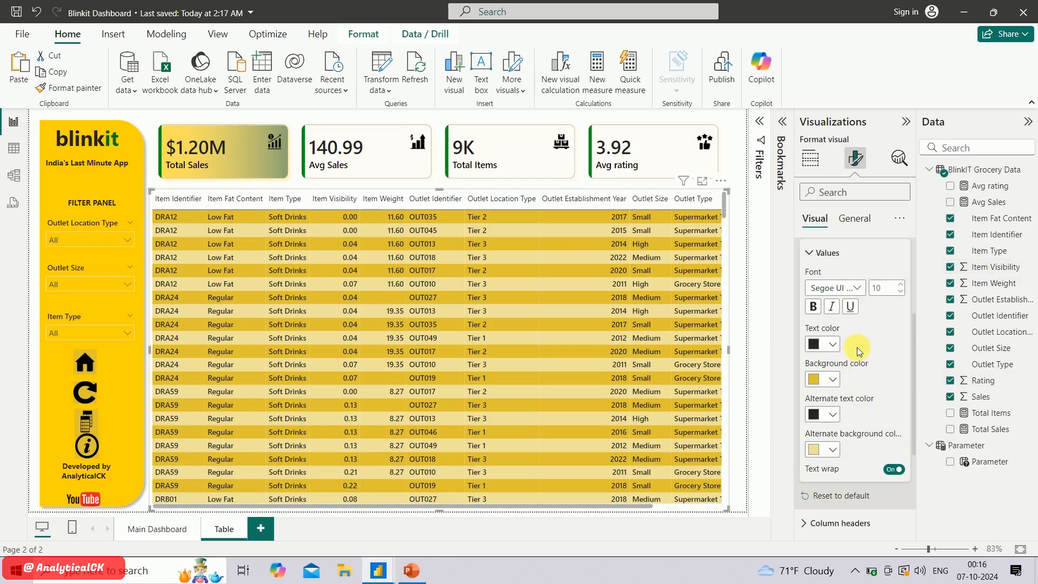
Set the font of the table's column headers to Segoe UI Bold
{"action": "scroll", "coordinate": [859, 350], "scroll_direction": "down", "scroll_amount": 3}
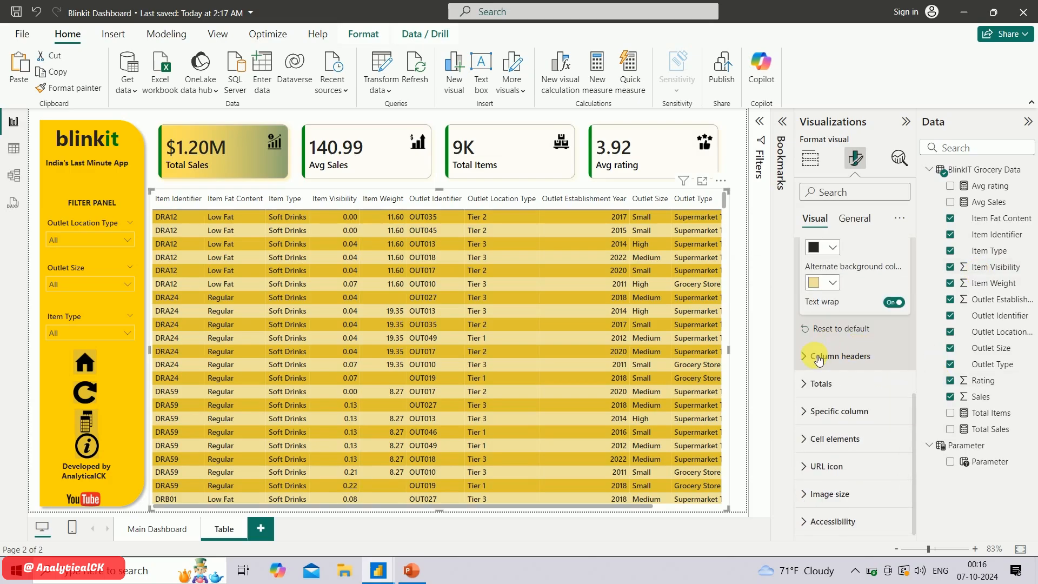
{"action": "left_click", "coordinate": [819, 356]}
{"action": "left_click", "coordinate": [853, 426]}
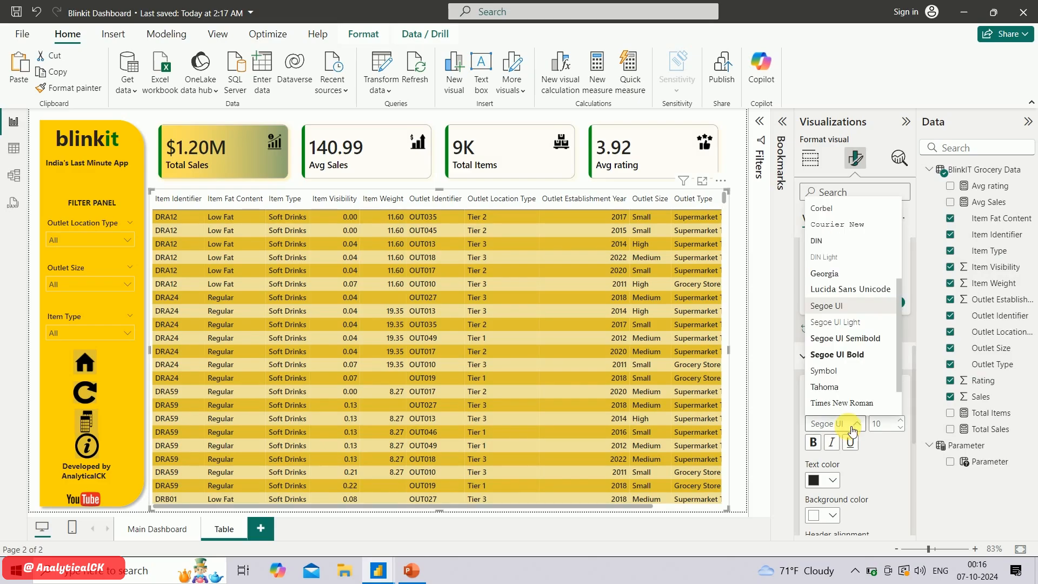
{"action": "left_click", "coordinate": [854, 356]}
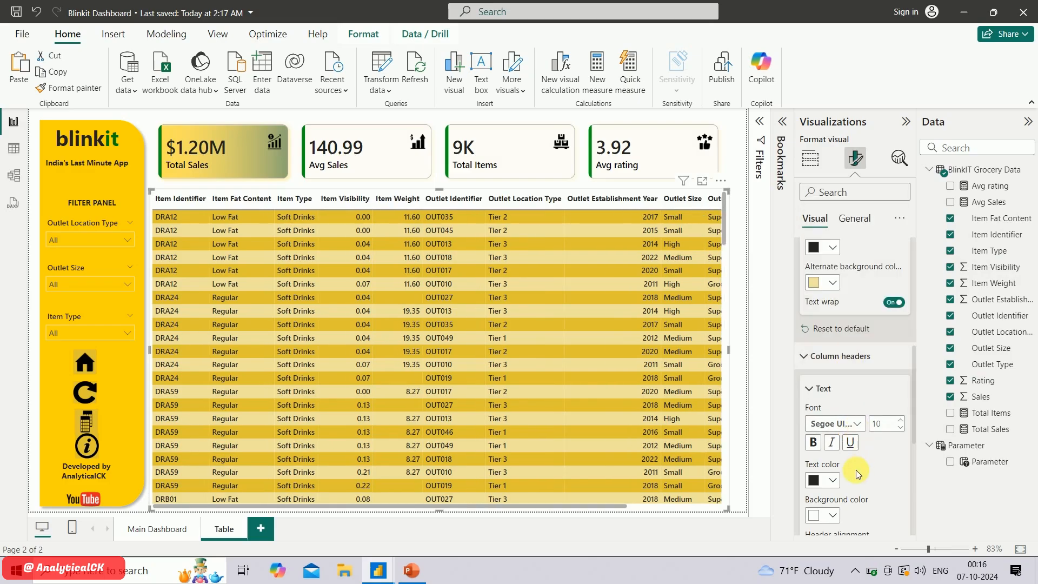
Give the table's column headers a custom green background color, #00A41E
{"action": "scroll", "coordinate": [857, 473], "scroll_direction": "down", "scroll_amount": 1}
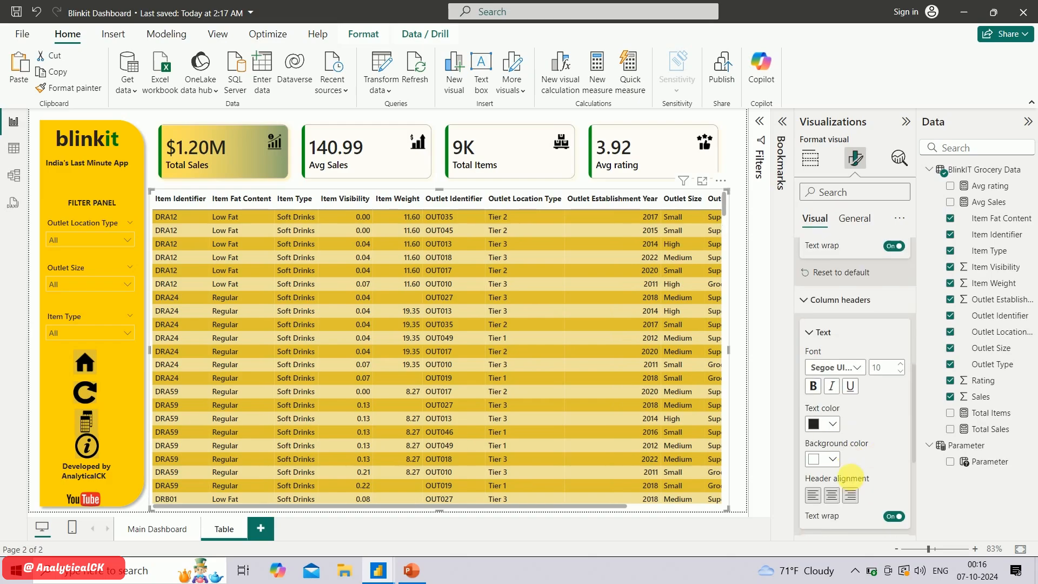
{"action": "left_click", "coordinate": [833, 457]}
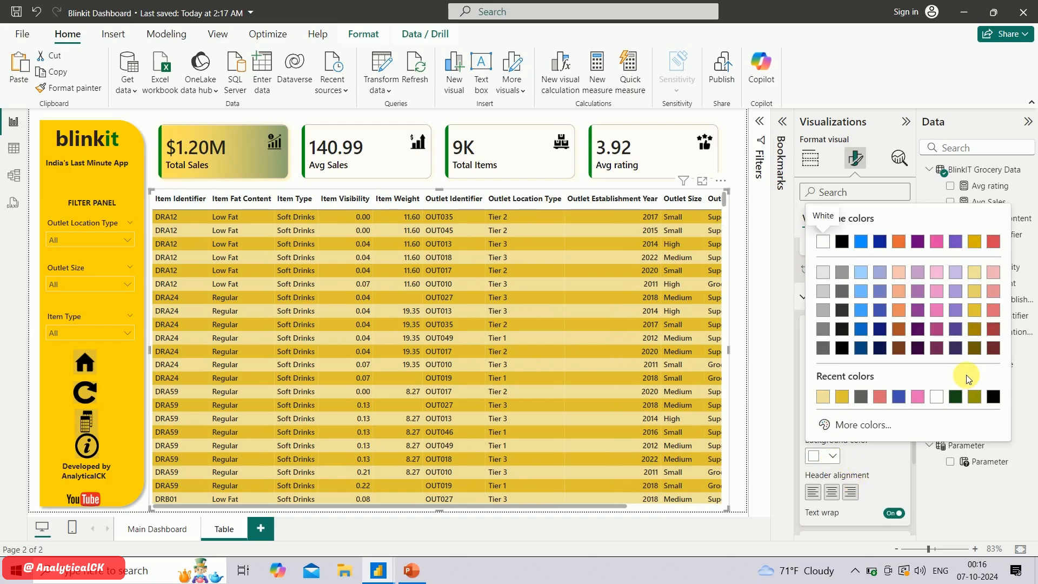
{"action": "left_click", "coordinate": [860, 425]}
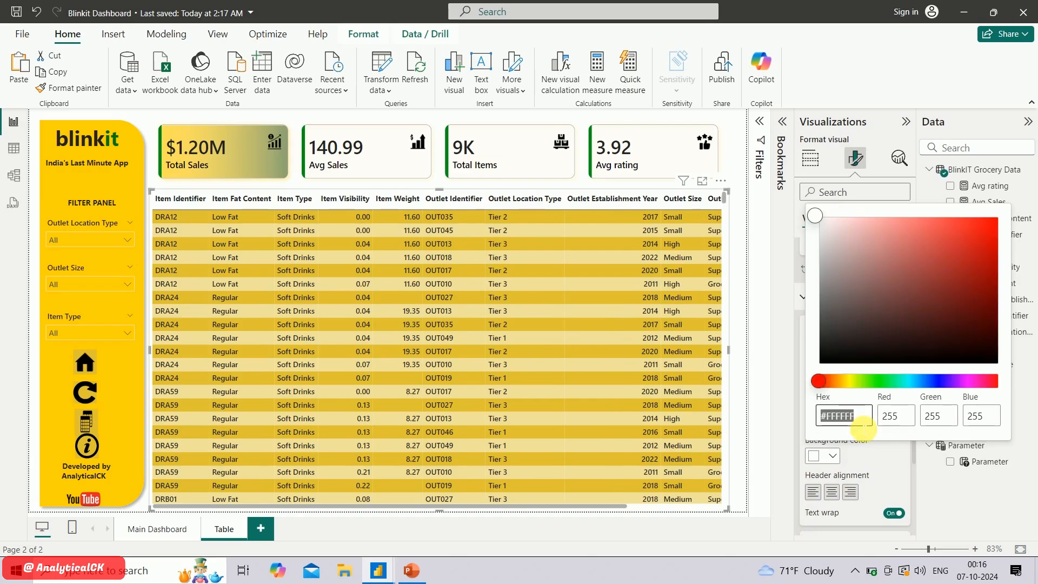
{"action": "left_click_drag", "start_coordinate": [911, 383], "coordinate": [883, 381]}
{"action": "left_click", "coordinate": [987, 242]}
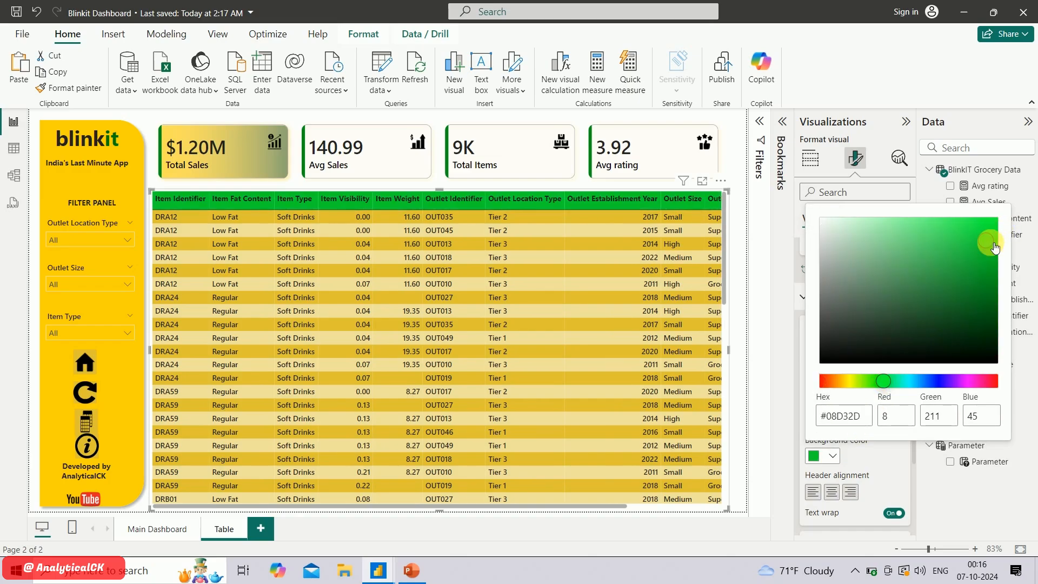
{"action": "left_click_drag", "start_coordinate": [995, 246], "coordinate": [1001, 273]}
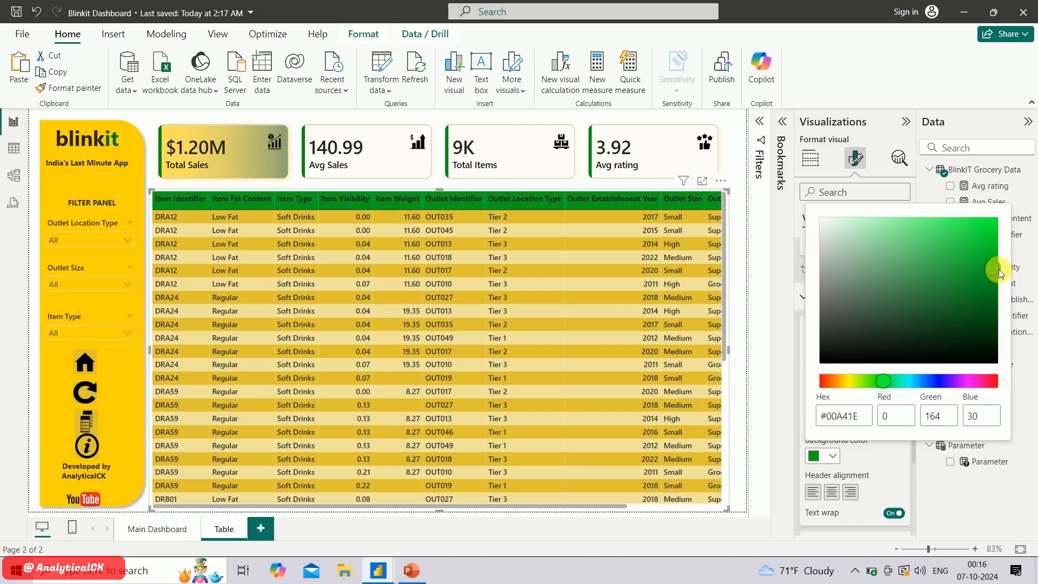
{"action": "left_click", "coordinate": [882, 472]}
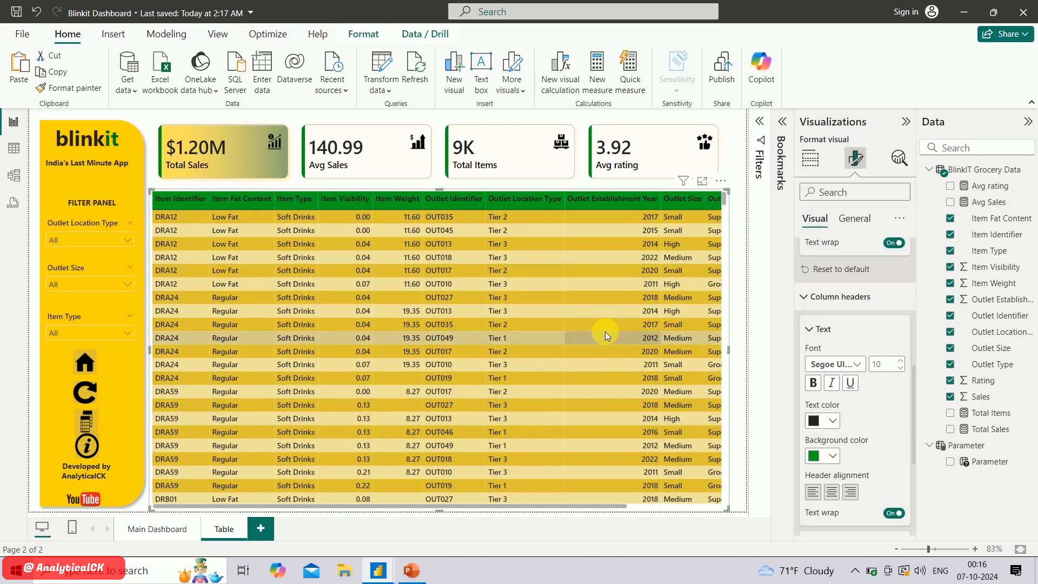
{"action": "scroll", "coordinate": [606, 333], "scroll_direction": "right", "scroll_amount": 3}
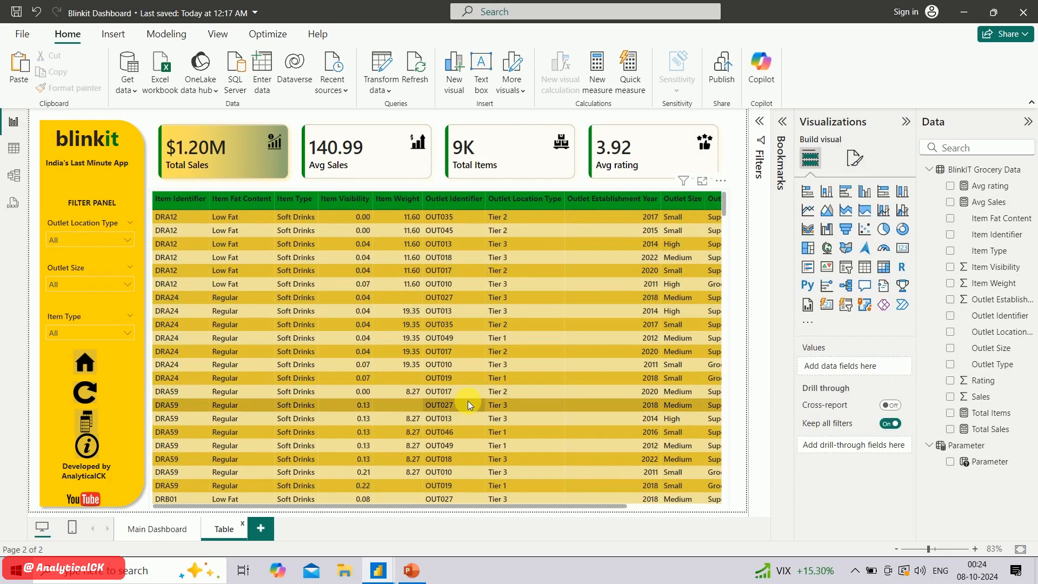
On the Main Dashboard page, set the filter panel button between the refresh and info icons to page navigation with Table as destination
{"action": "left_click", "coordinate": [163, 535]}
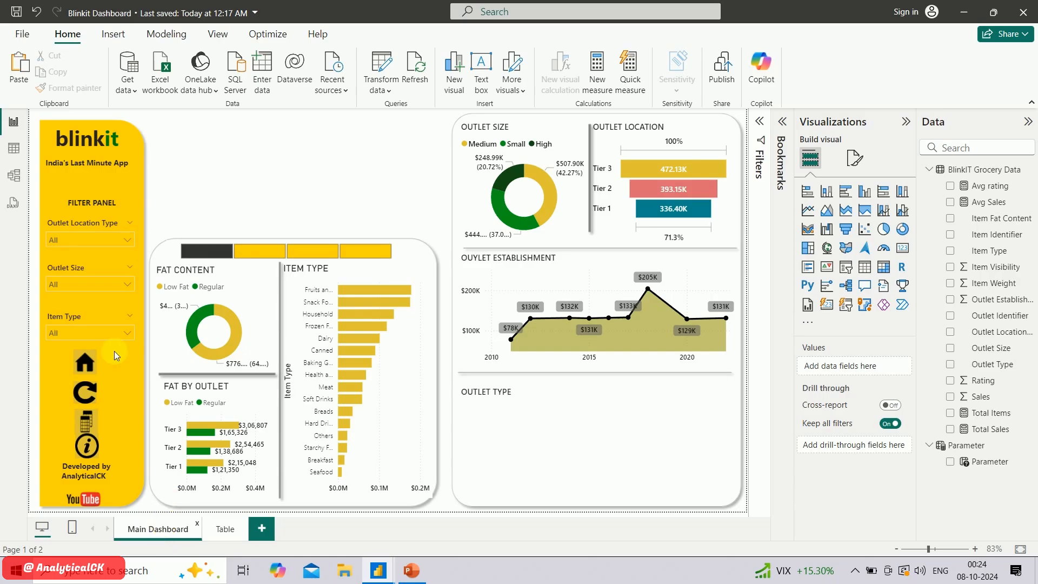
{"action": "left_click", "coordinate": [96, 372]}
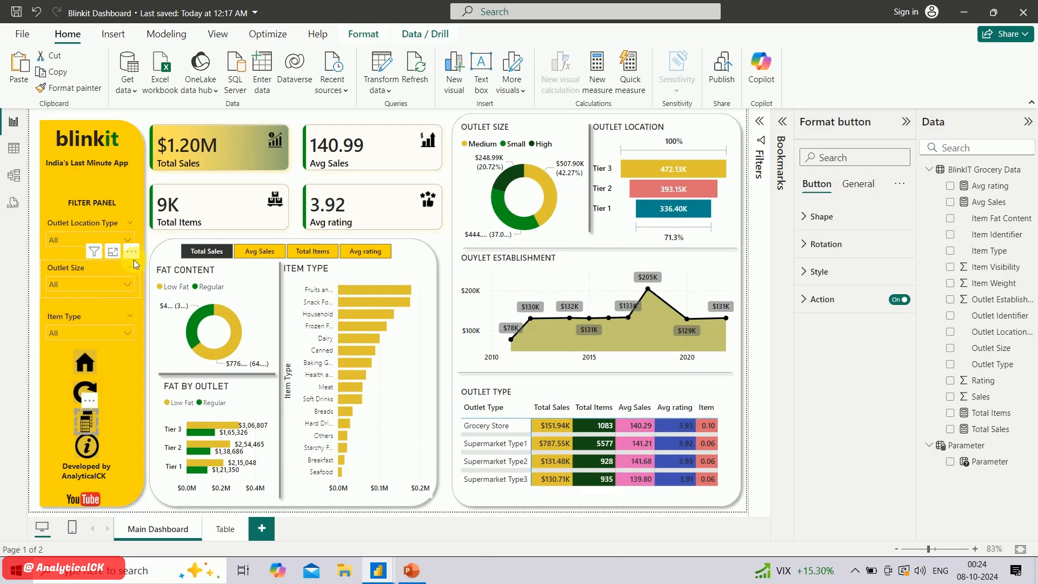
{"action": "left_click", "coordinate": [814, 300]}
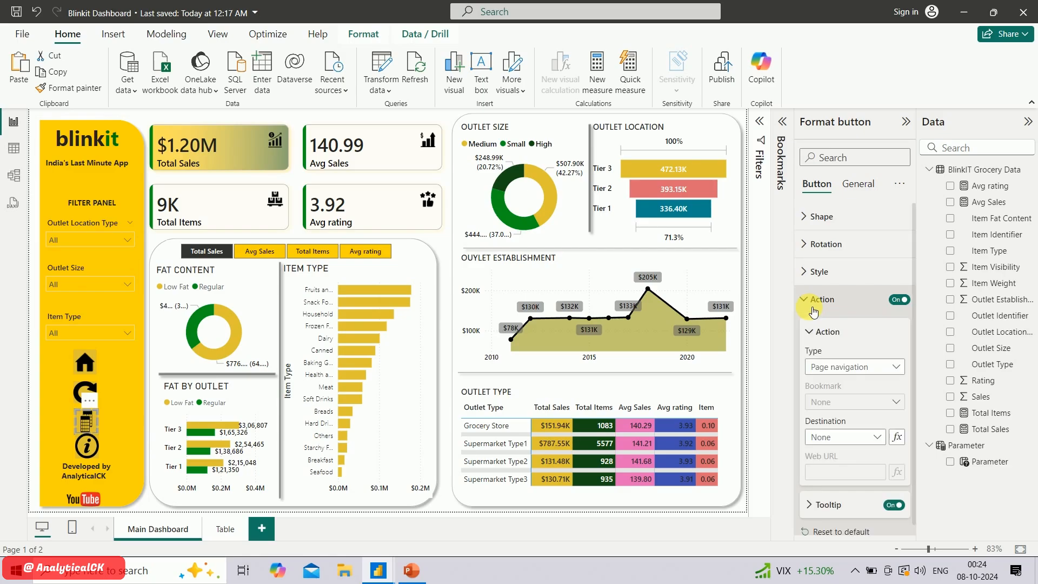
{"action": "left_click", "coordinate": [849, 370]}
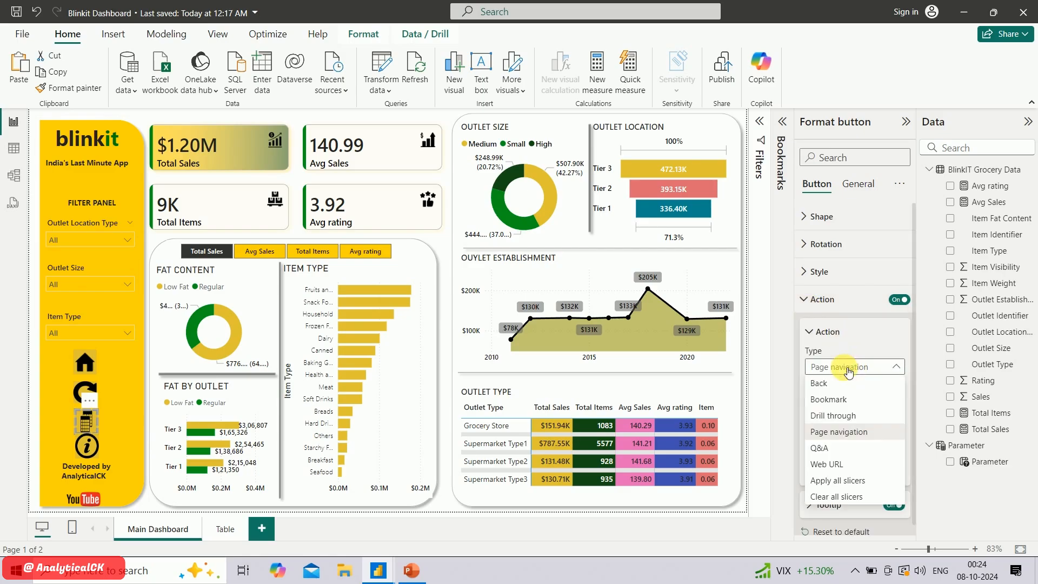
{"action": "left_click", "coordinate": [853, 434]}
{"action": "left_click", "coordinate": [853, 441]}
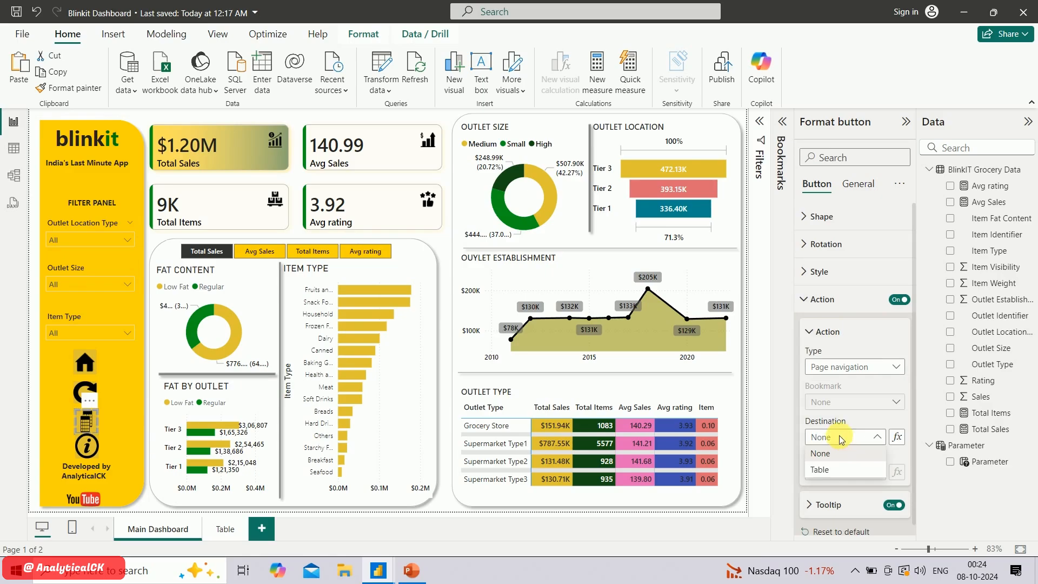
{"action": "left_click", "coordinate": [836, 472]}
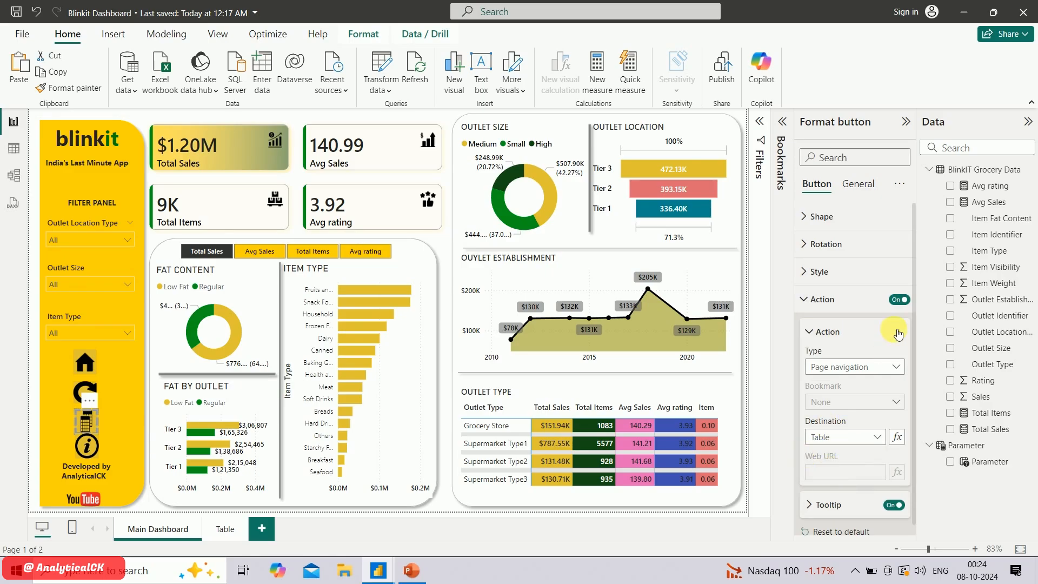
Collapse the button's formatting options and follow the table button on Main Dashboard to test its link to the Table page
{"action": "left_click", "coordinate": [819, 301]}
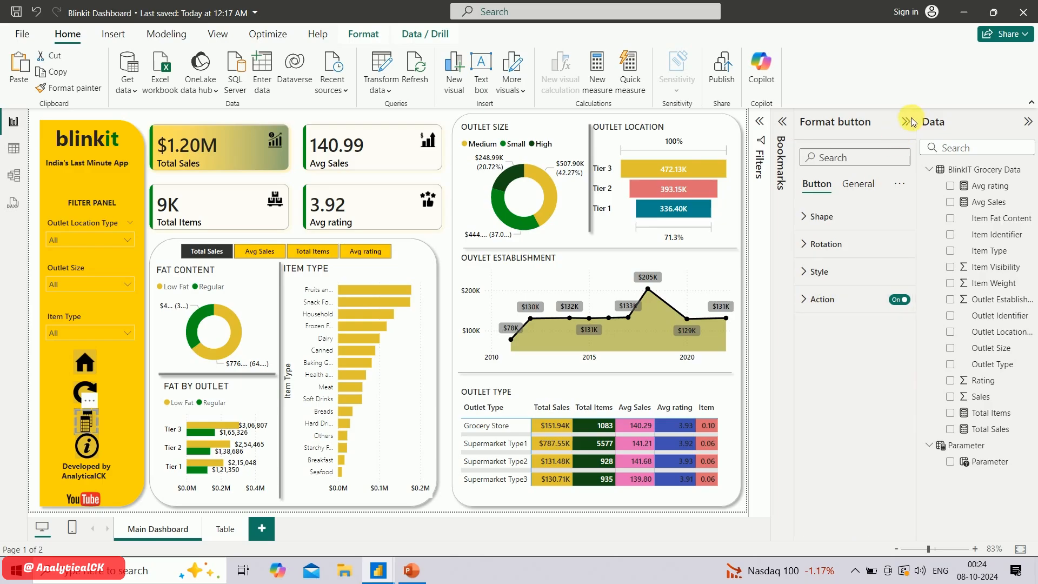
{"action": "left_click", "coordinate": [908, 123]}
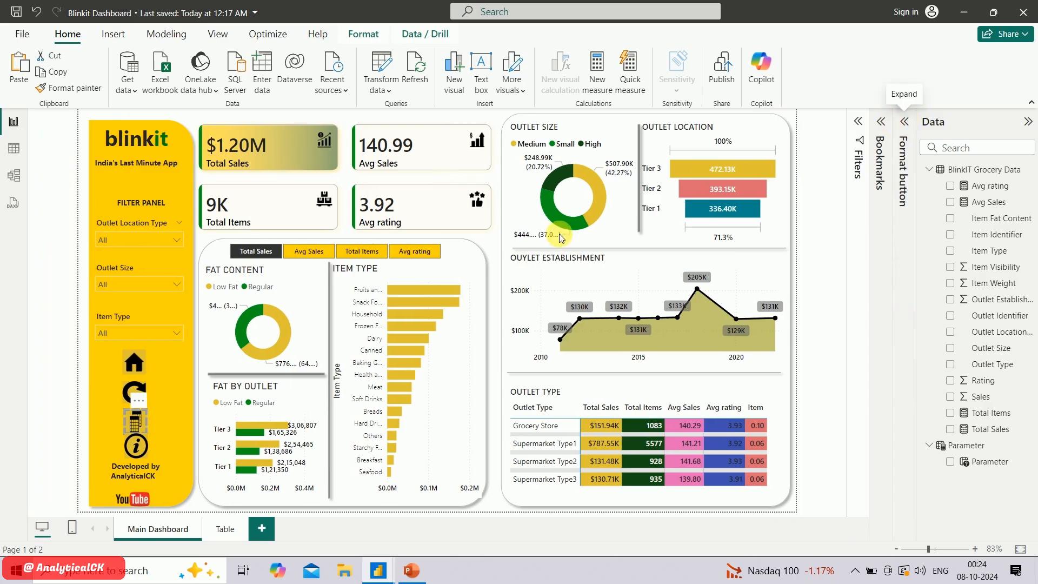
{"action": "left_click", "coordinate": [139, 429], "text": "ctrl"}
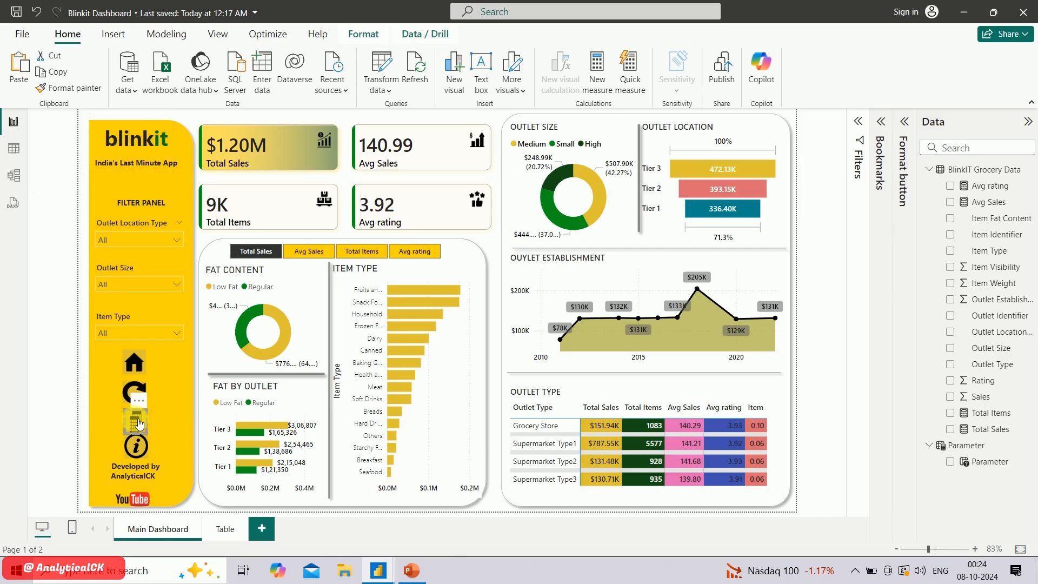
{"action": "left_click", "coordinate": [136, 422], "text": "ctrl"}
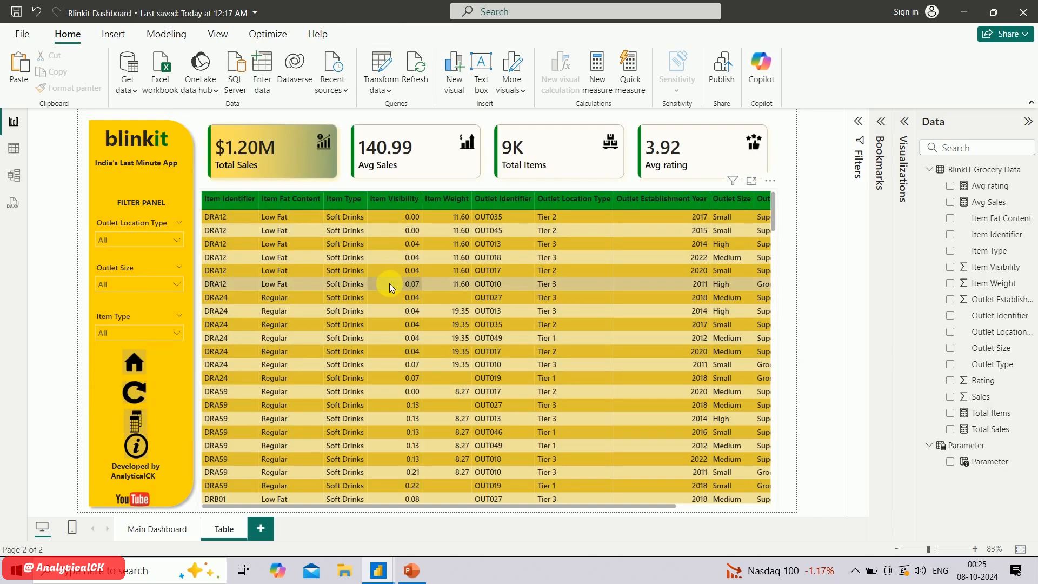
Hide the Table page, and check from Main Dashboard whether the table button opens the hidden page
{"action": "right_click", "coordinate": [224, 535]}
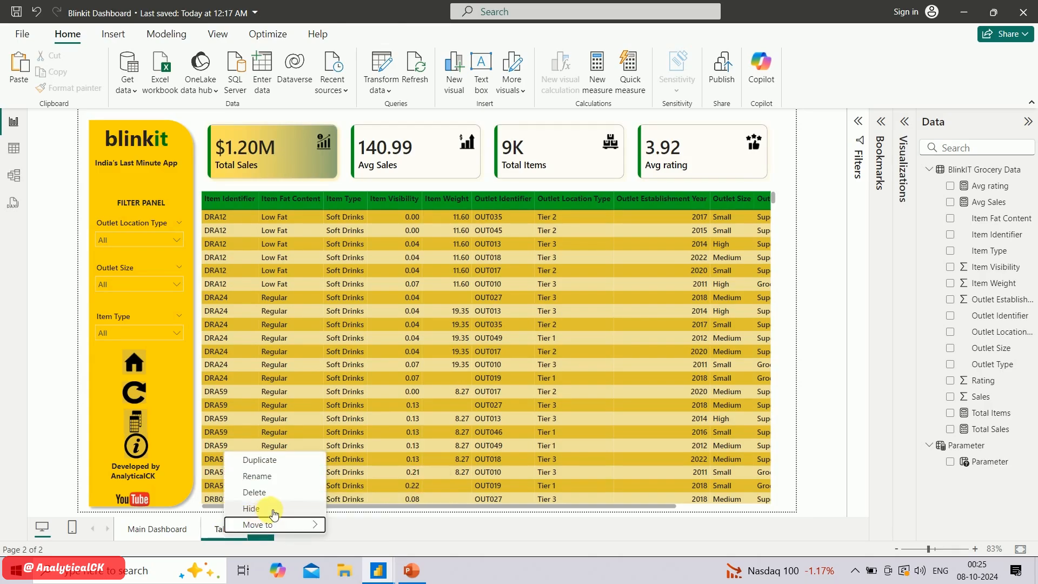
{"action": "left_click", "coordinate": [275, 513]}
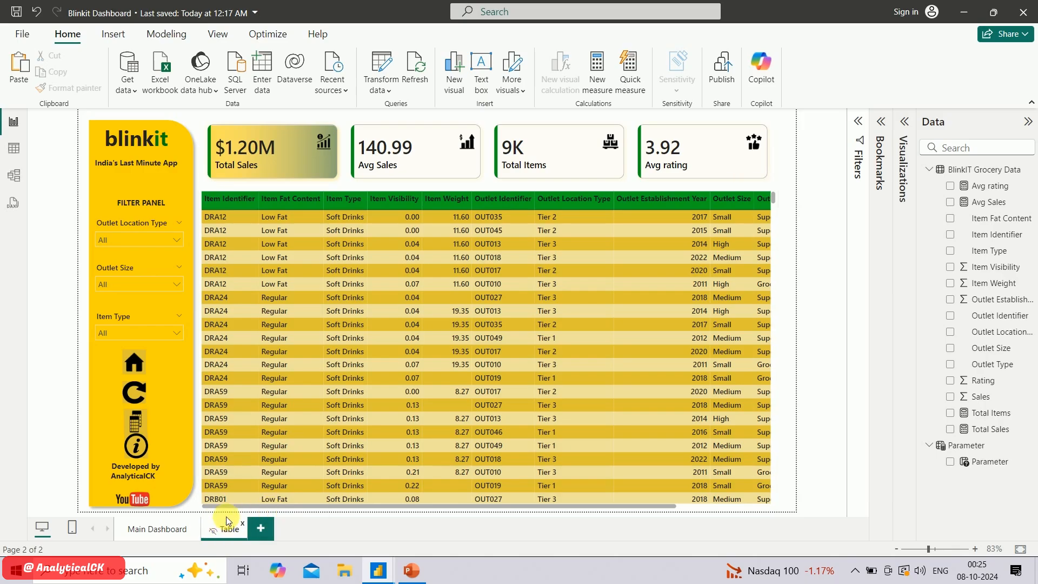
{"action": "left_click", "coordinate": [159, 535]}
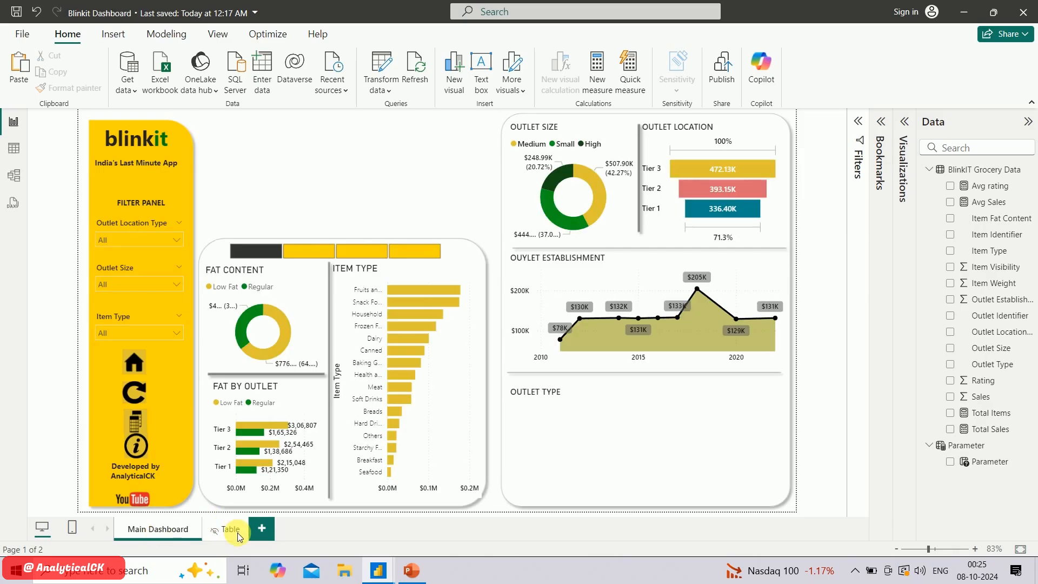
{"action": "left_click", "coordinate": [143, 426]}
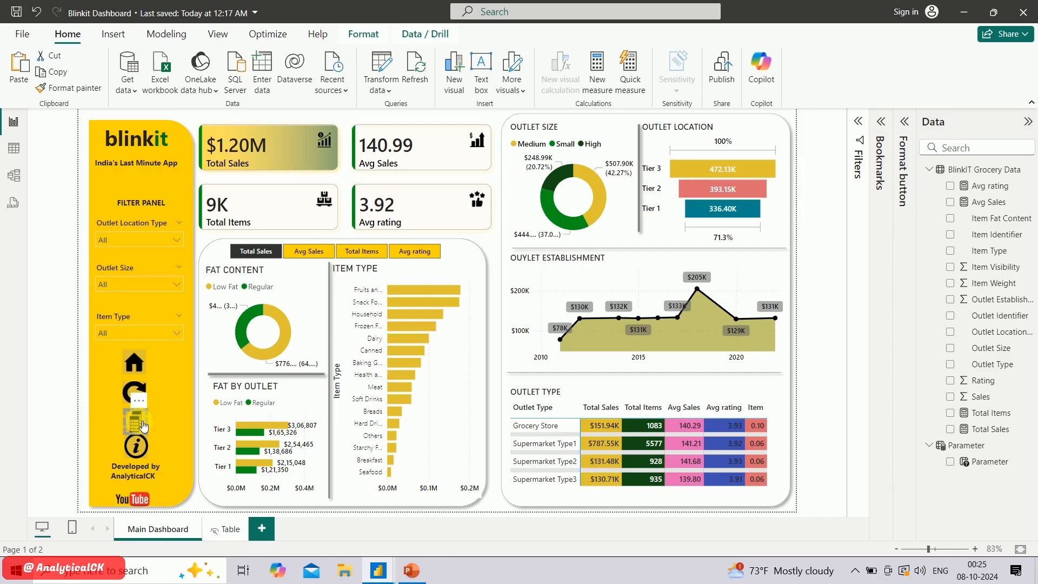
{"action": "left_click", "coordinate": [143, 427], "text": "ctrl"}
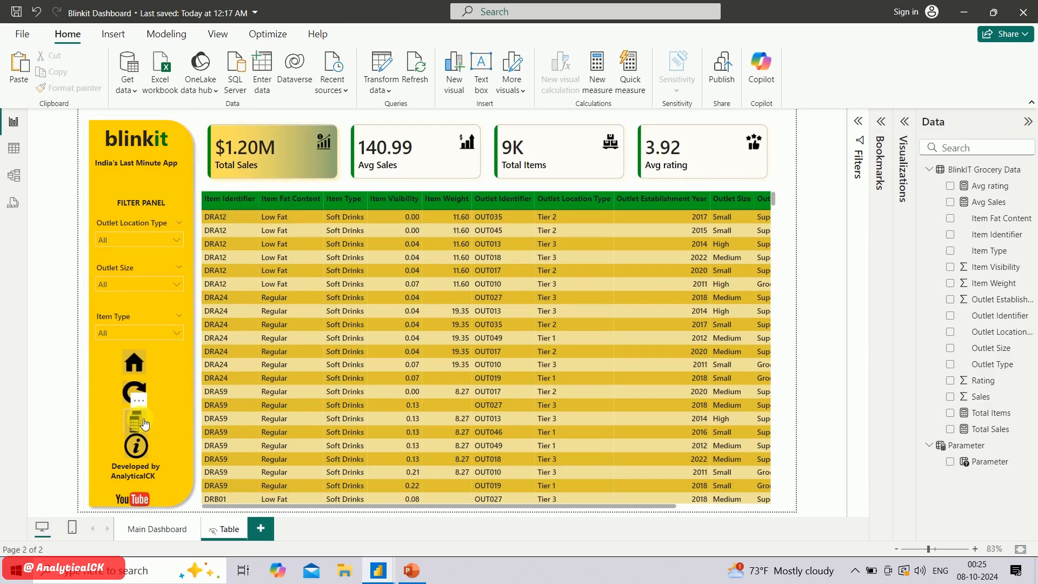
On the Table page, set the home button's page navigation destination to Main Dashboard and follow the button to test it
{"action": "left_click", "coordinate": [136, 370]}
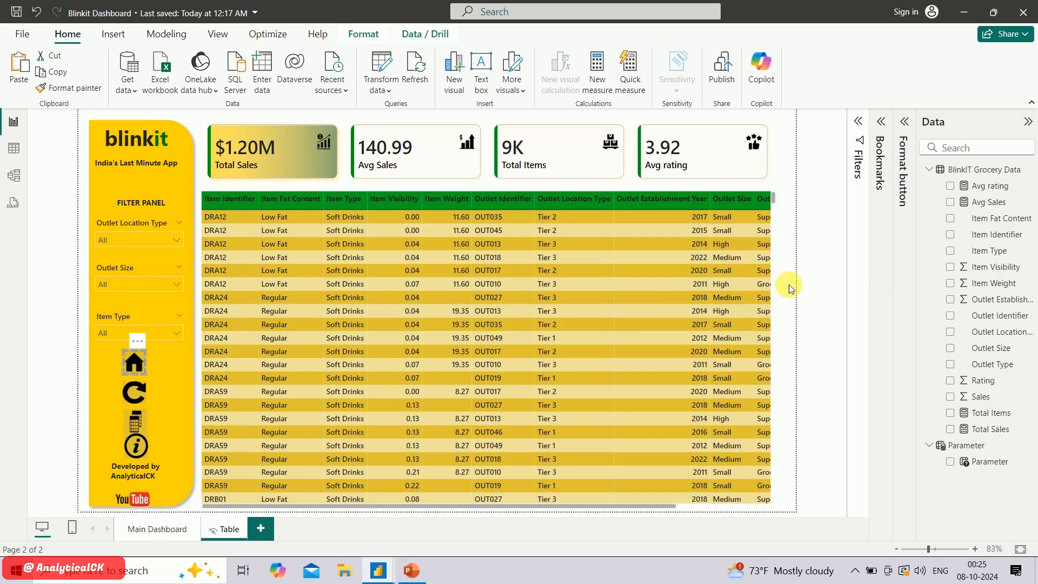
{"action": "left_click", "coordinate": [882, 122]}
{"action": "left_click", "coordinate": [885, 125]}
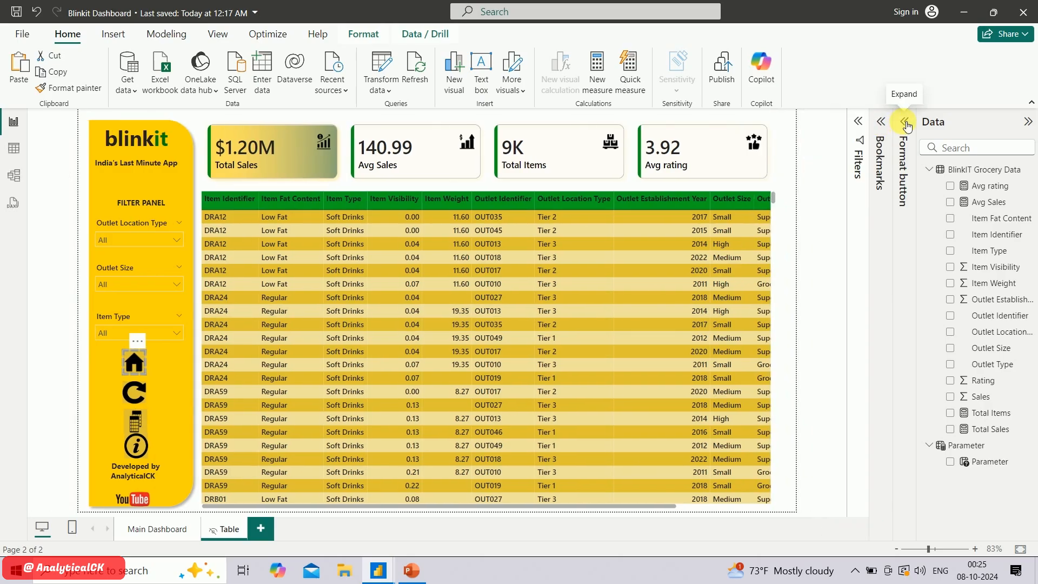
{"action": "left_click", "coordinate": [906, 124]}
{"action": "left_click", "coordinate": [825, 299]}
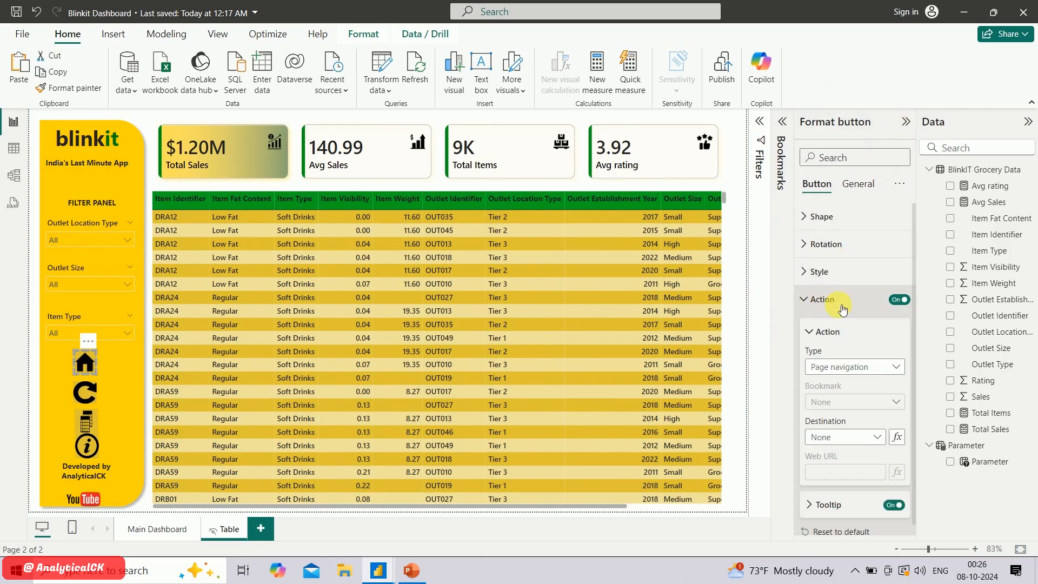
{"action": "left_click", "coordinate": [859, 436]}
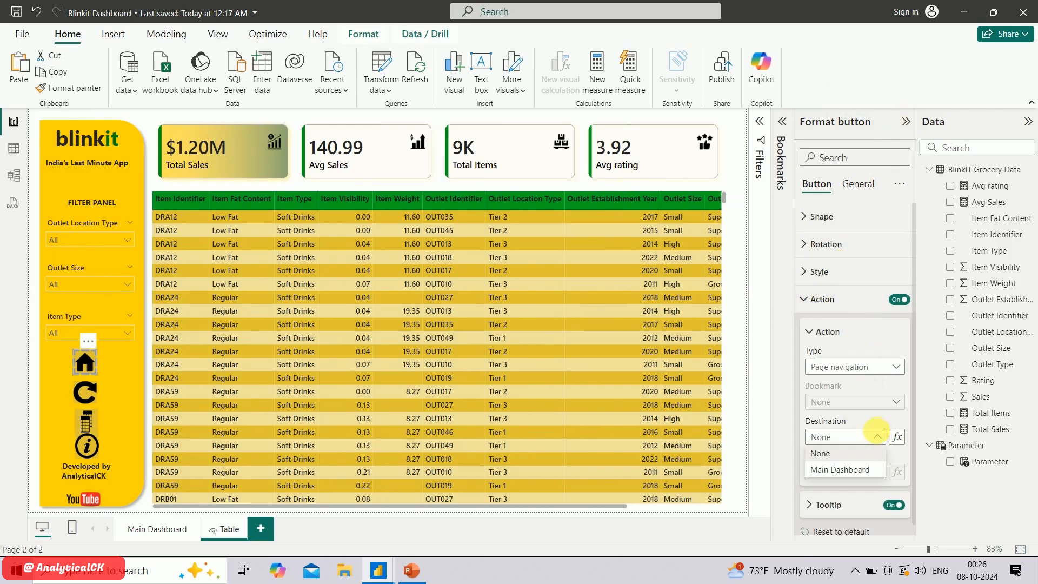
{"action": "left_click", "coordinate": [859, 470]}
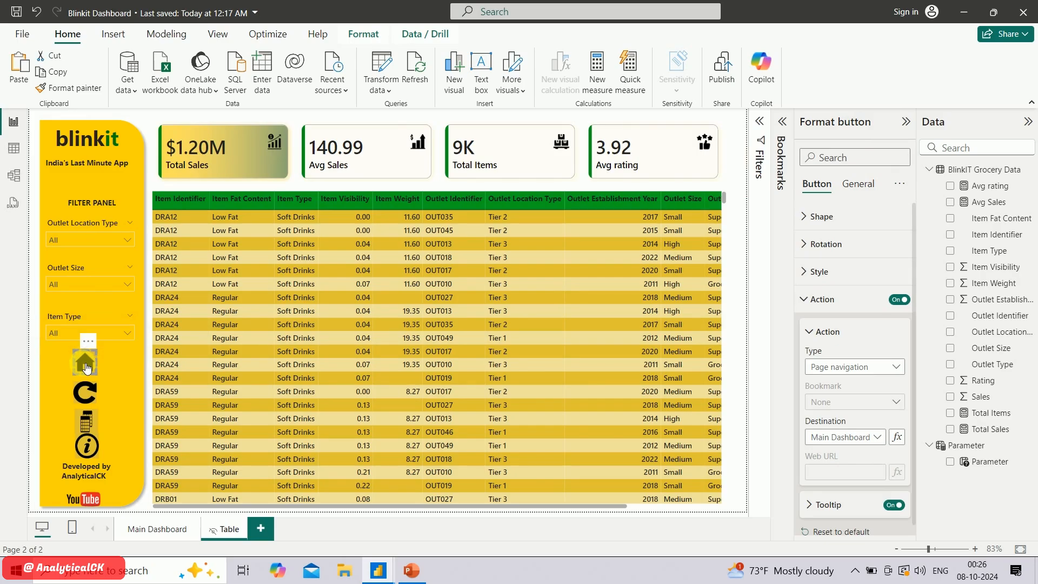
{"action": "left_click", "coordinate": [86, 368], "text": "ctrl"}
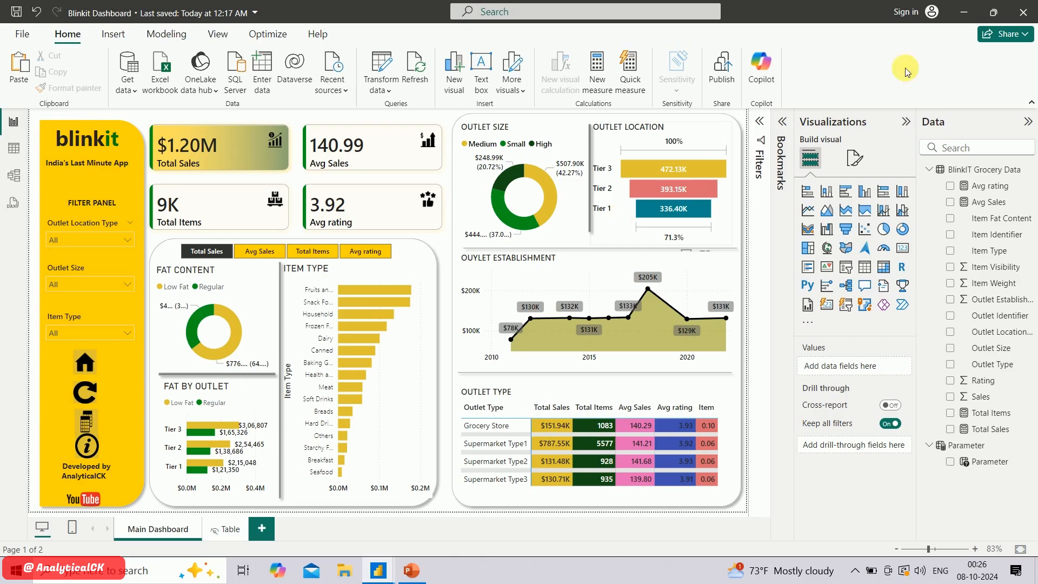
Collapse the side panes and try Avg Sales, Total Items and Avg rating in the measure selector, ending on Total Sales
{"action": "left_click", "coordinate": [906, 121]}
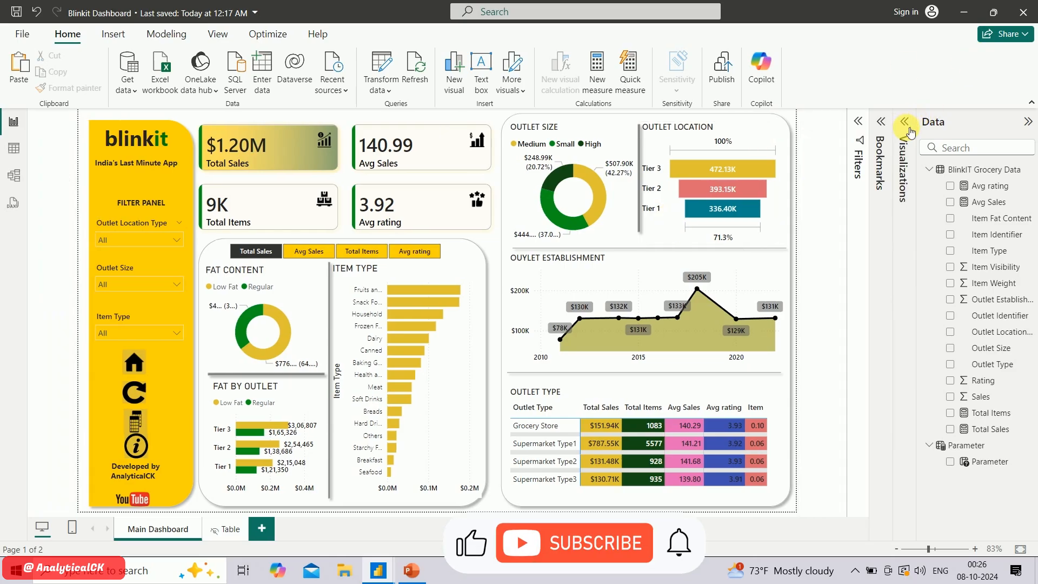
{"action": "left_click", "coordinate": [1028, 122]}
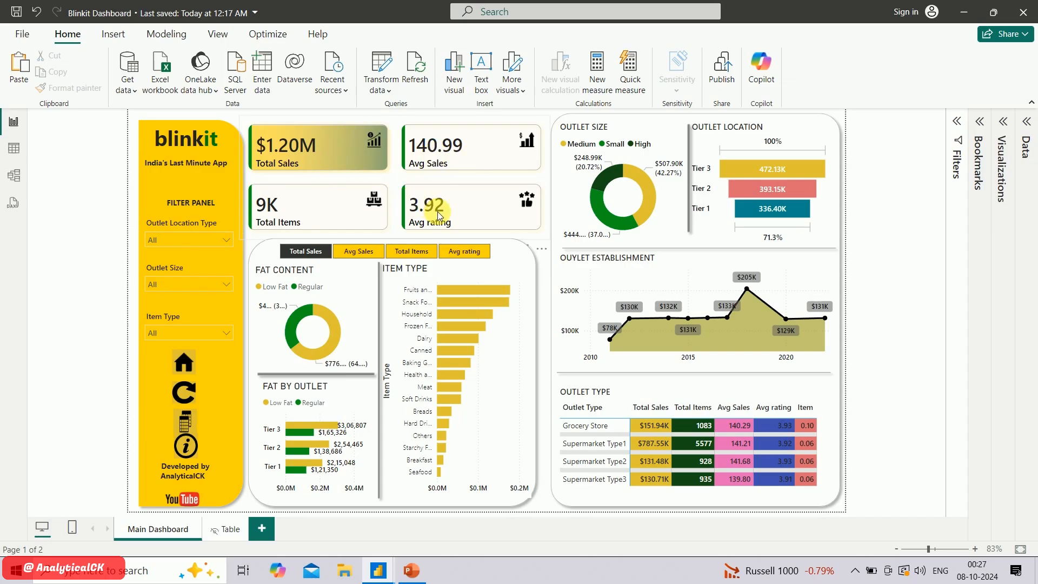
{"action": "left_click", "coordinate": [352, 262]}
{"action": "left_click", "coordinate": [352, 254]}
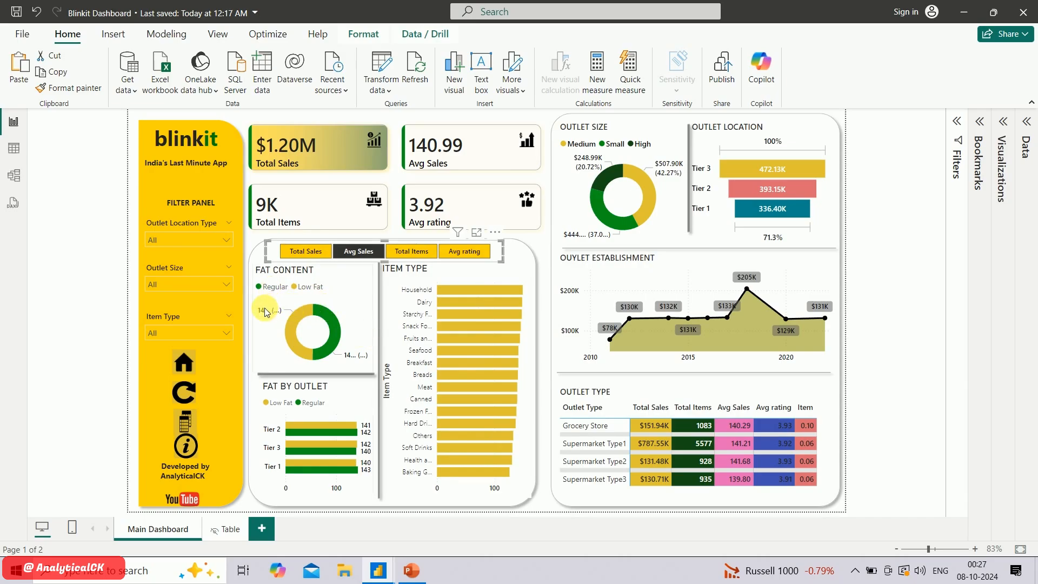
{"action": "mouse_move", "coordinate": [265, 313]}
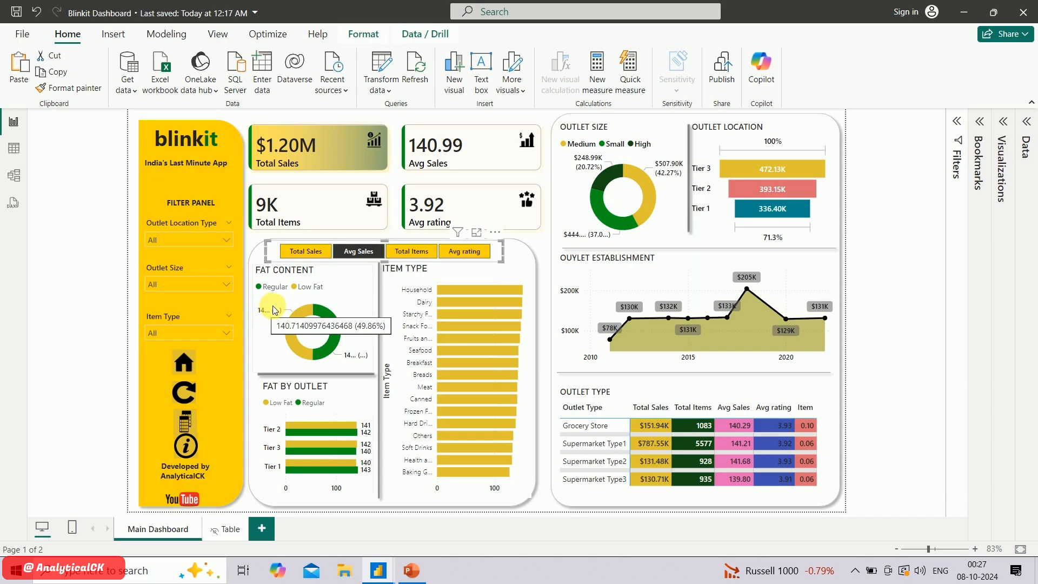
{"action": "left_click", "coordinate": [410, 251]}
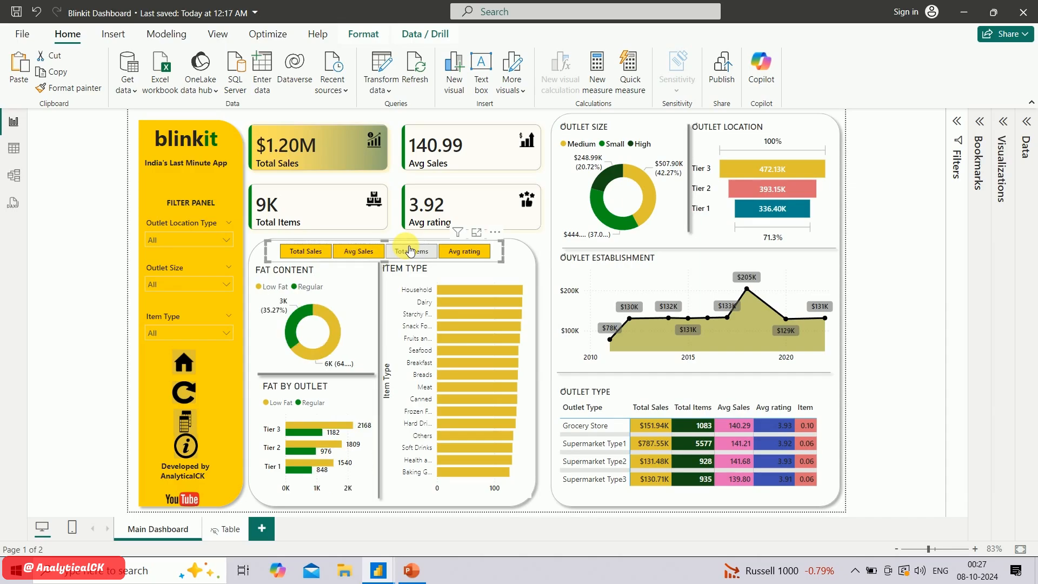
{"action": "left_click", "coordinate": [469, 252]}
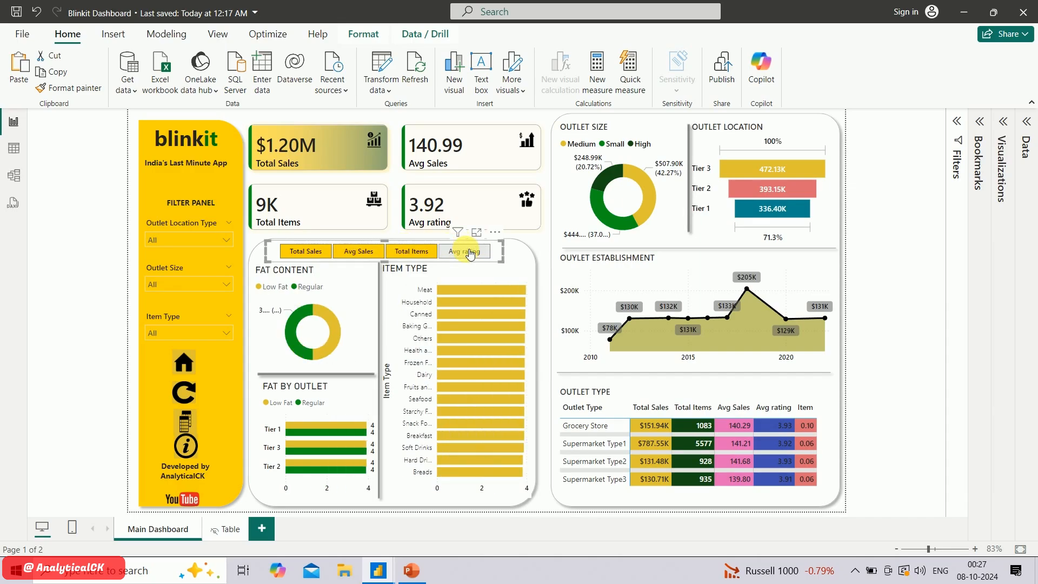
{"action": "left_click", "coordinate": [305, 251]}
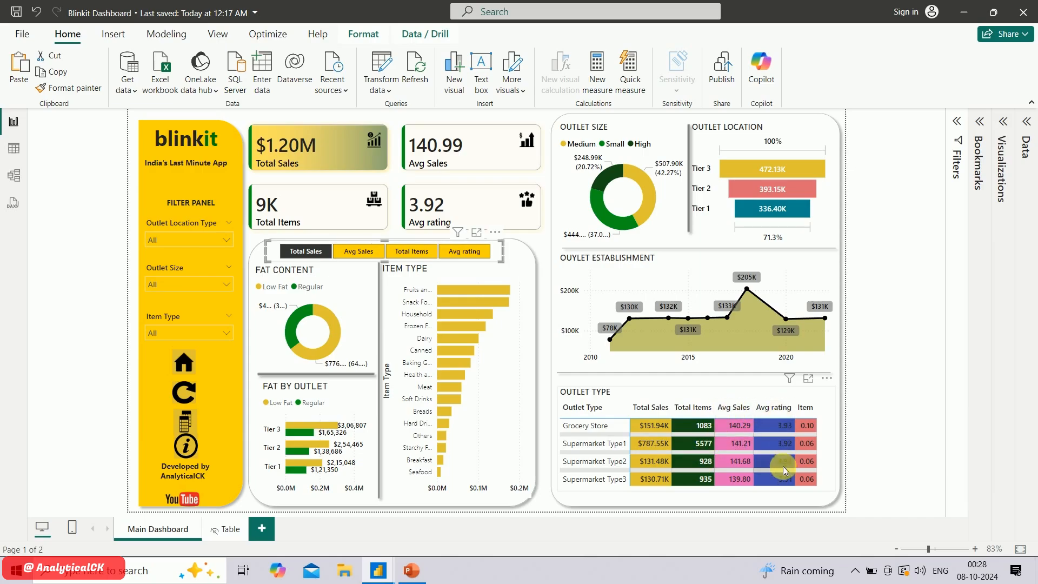
On the Table page, try filtering the outlet location type by Tier 3 and clear the filter again
{"action": "left_click", "coordinate": [820, 403]}
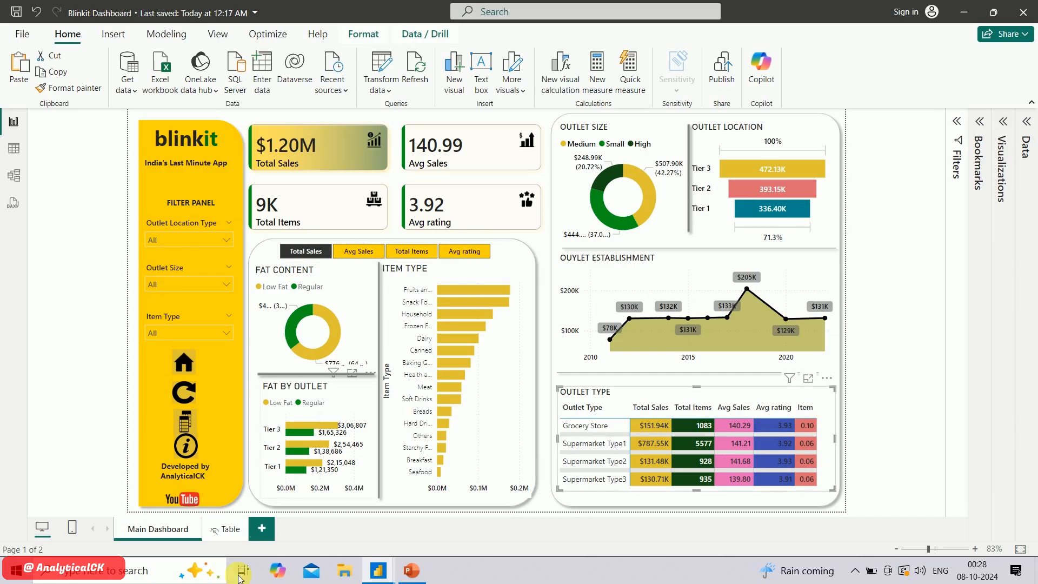
{"action": "left_click", "coordinate": [223, 530]}
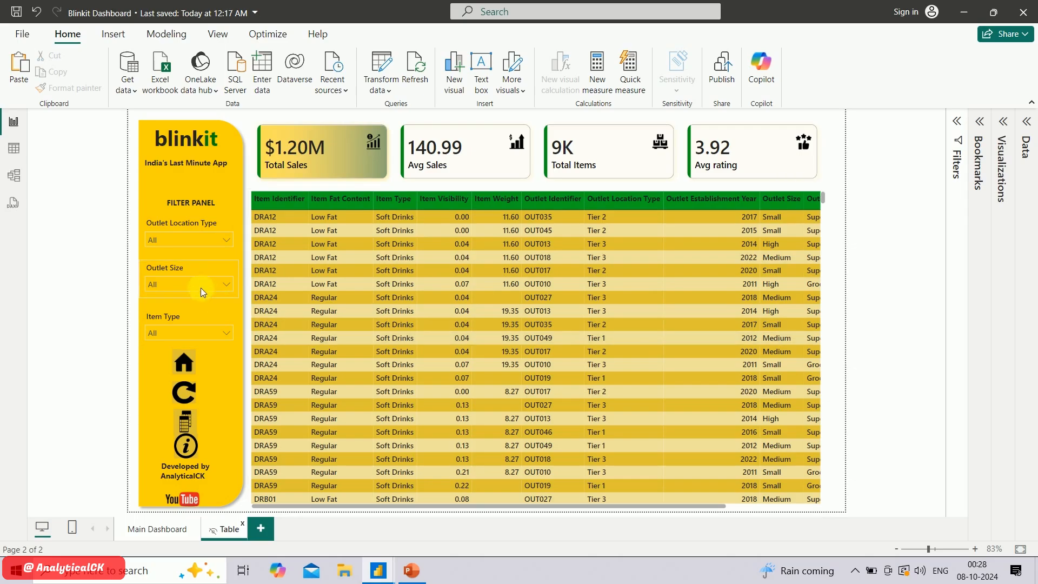
{"action": "left_click", "coordinate": [198, 240]}
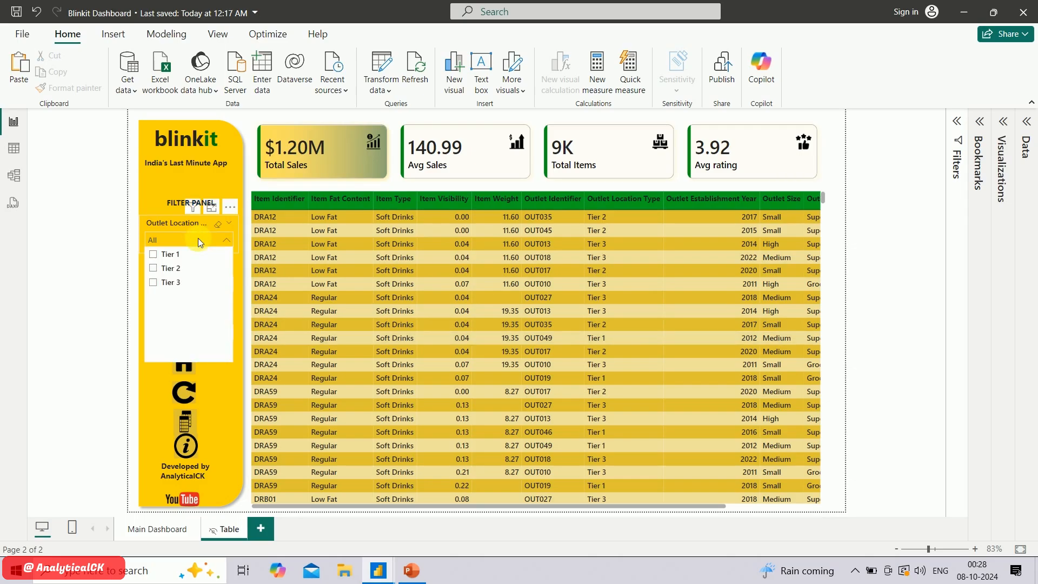
{"action": "left_click", "coordinate": [177, 289]}
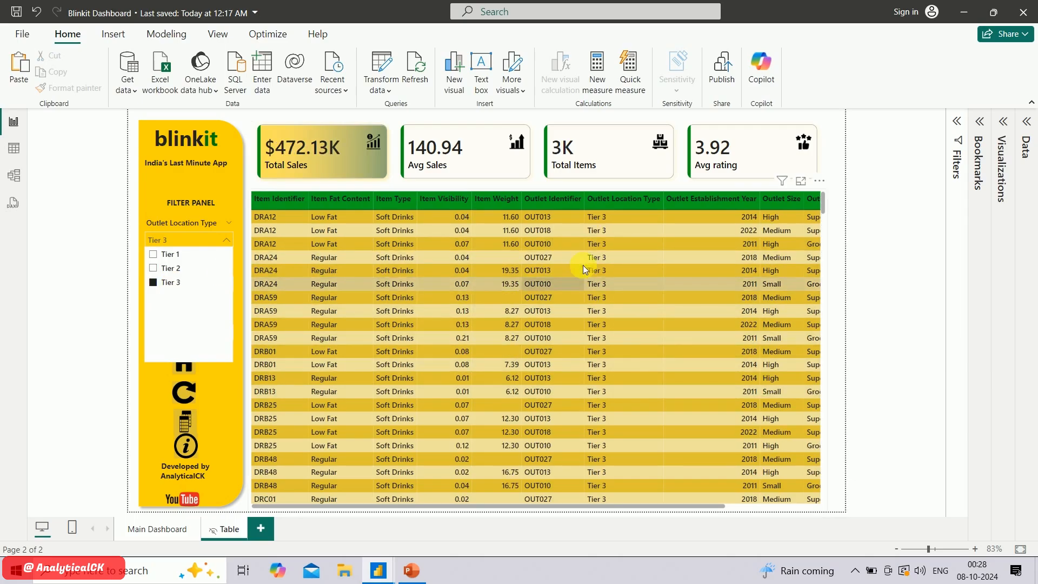
{"action": "left_click", "coordinate": [173, 284]}
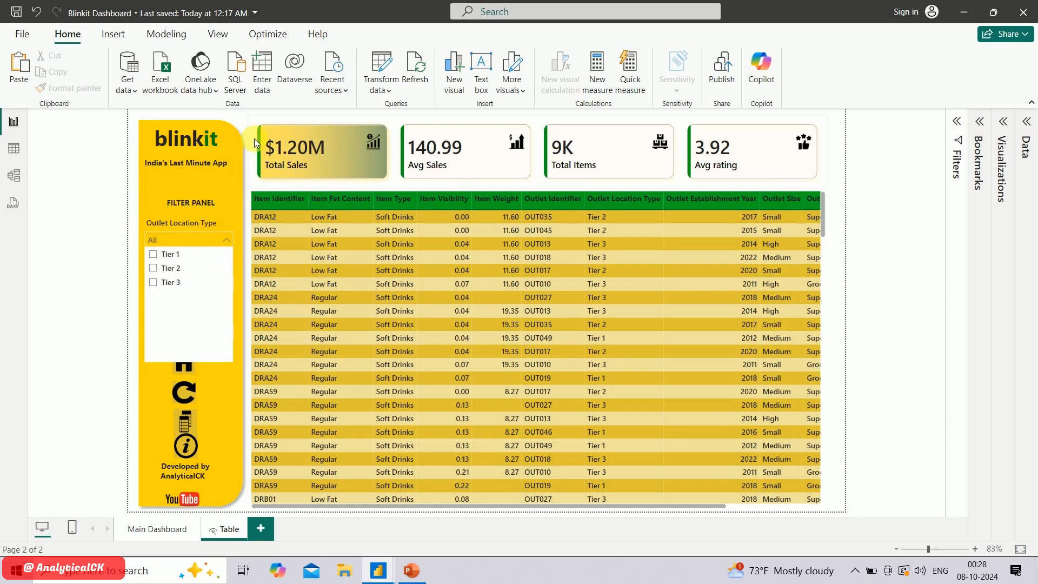
{"action": "left_click", "coordinate": [258, 190]}
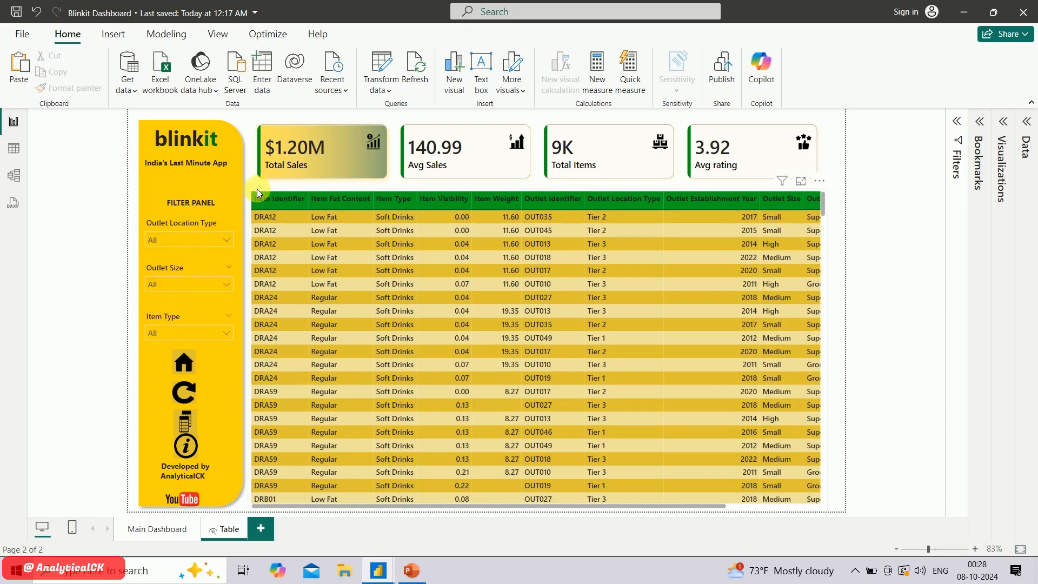
{"action": "left_click", "coordinate": [257, 189]}
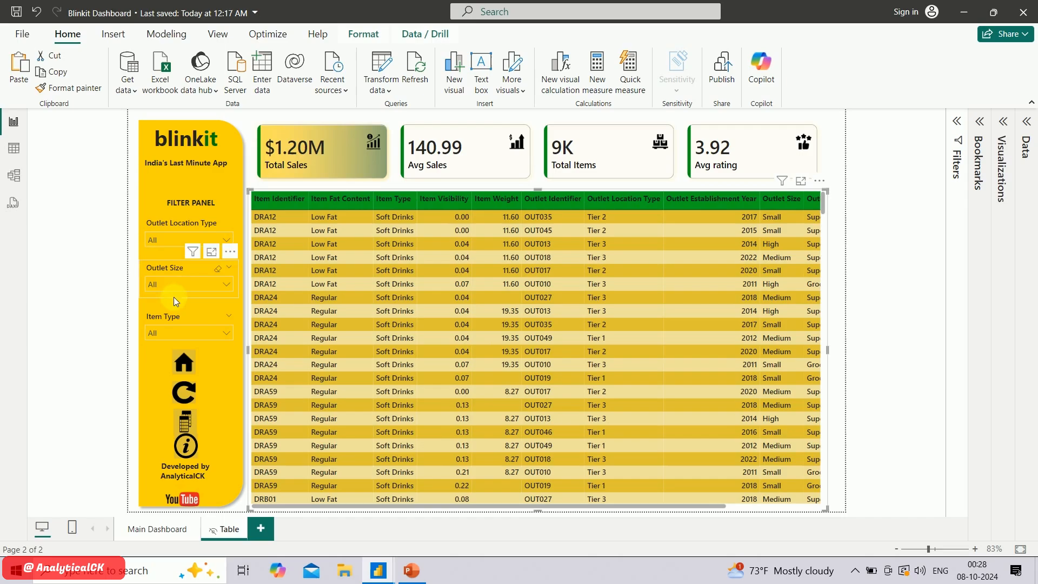
Filter the Table page to outlet size Small and look through the table's columns
{"action": "left_click", "coordinate": [198, 282]}
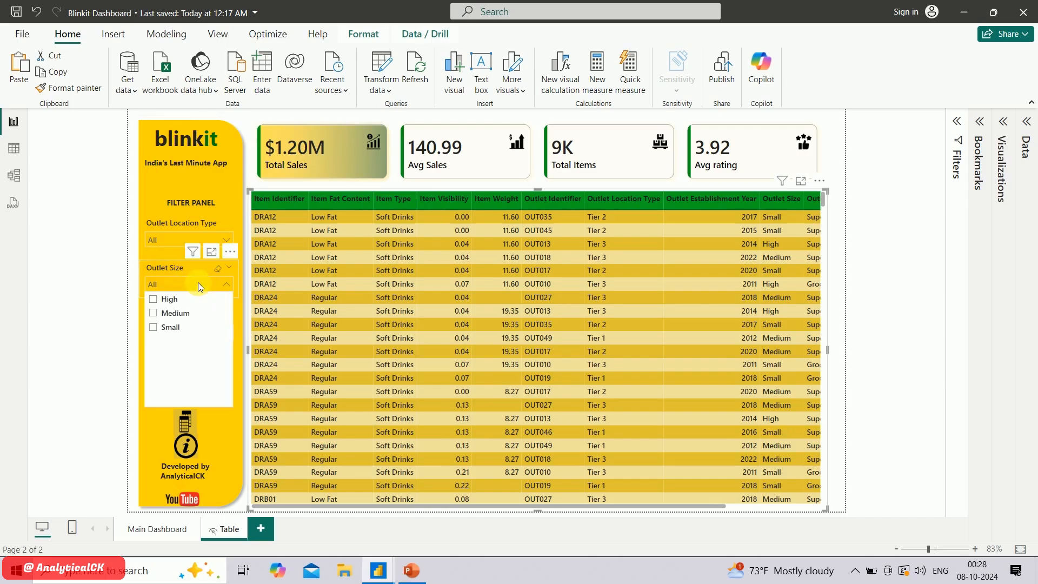
{"action": "left_click", "coordinate": [157, 333]}
{"action": "scroll", "coordinate": [496, 346], "scroll_direction": "right", "scroll_amount": 3}
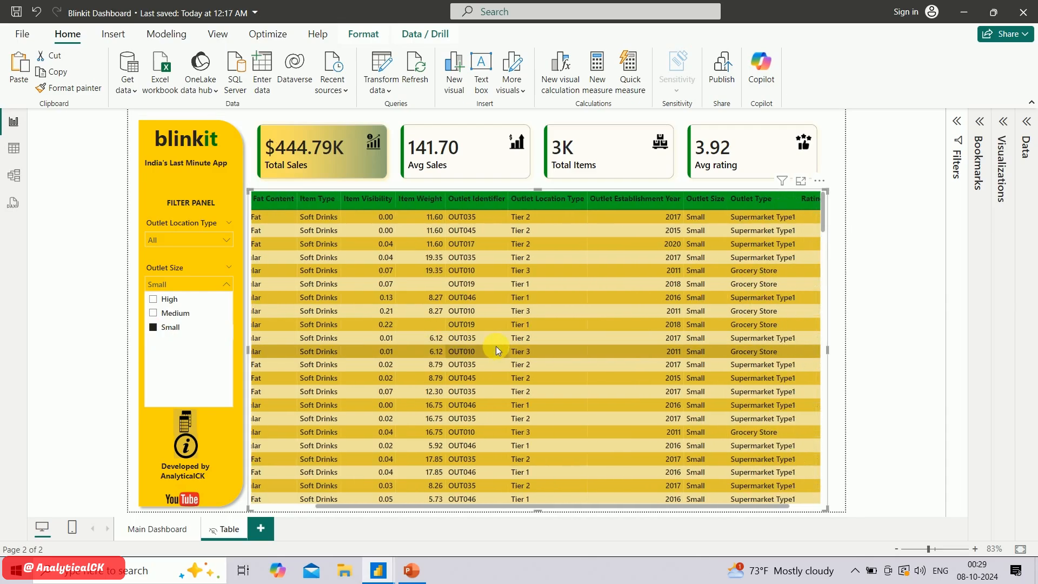
{"action": "scroll", "coordinate": [495, 346], "scroll_direction": "left", "scroll_amount": 5}
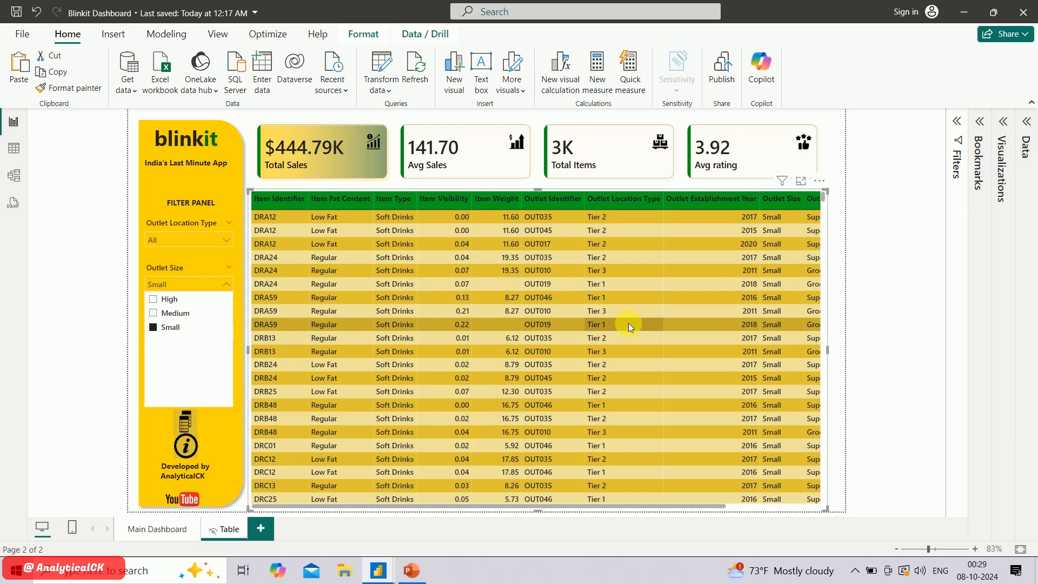
Start exporting the filtered table's data as a CSV file, and cancel the save
{"action": "left_click", "coordinate": [820, 180]}
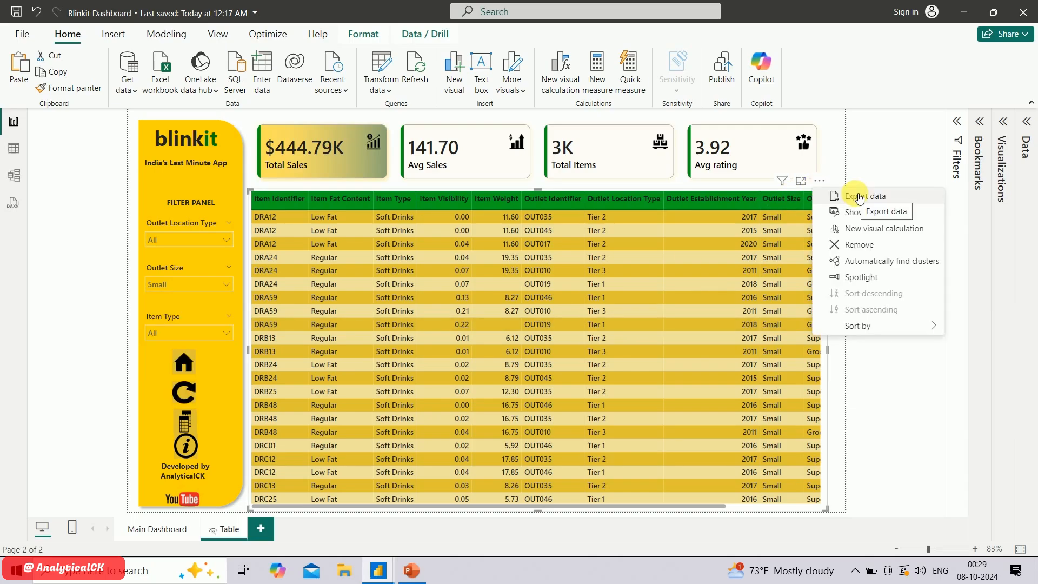
{"action": "left_click", "coordinate": [860, 197]}
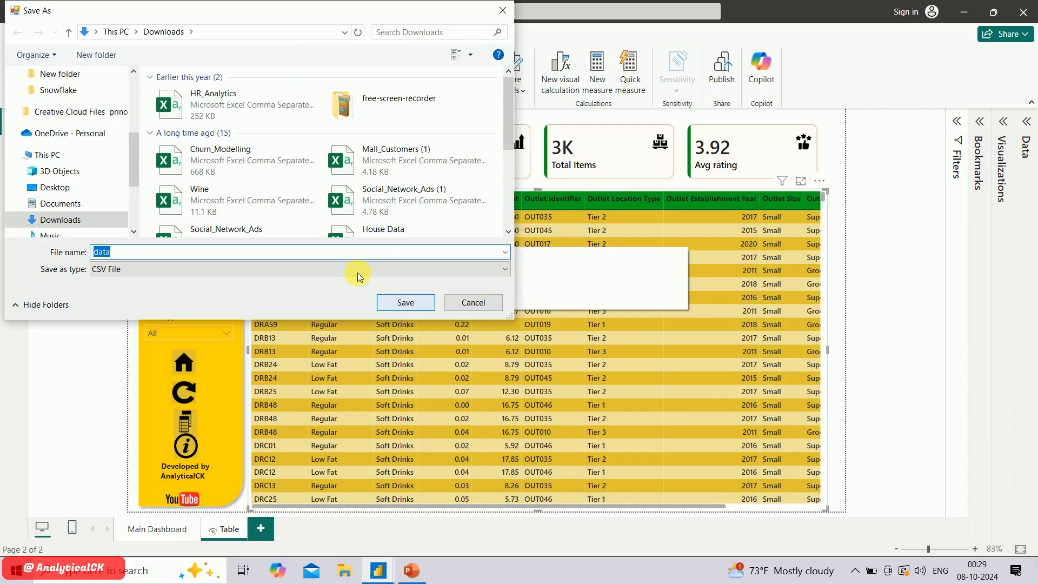
{"action": "left_click", "coordinate": [127, 273]}
{"action": "left_click", "coordinate": [127, 272]}
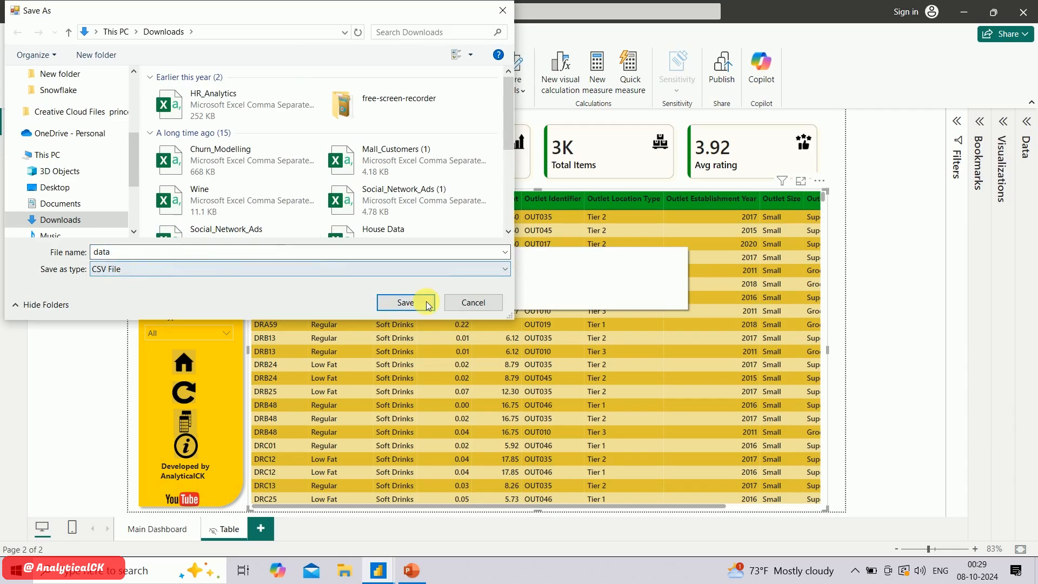
{"action": "left_click", "coordinate": [474, 303]}
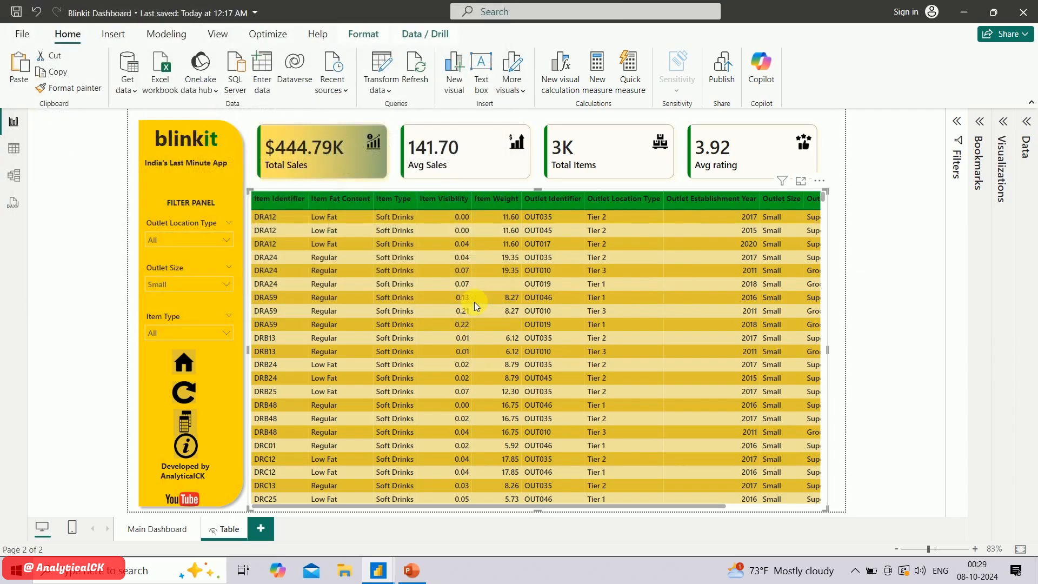
{"action": "left_click", "coordinate": [158, 530]}
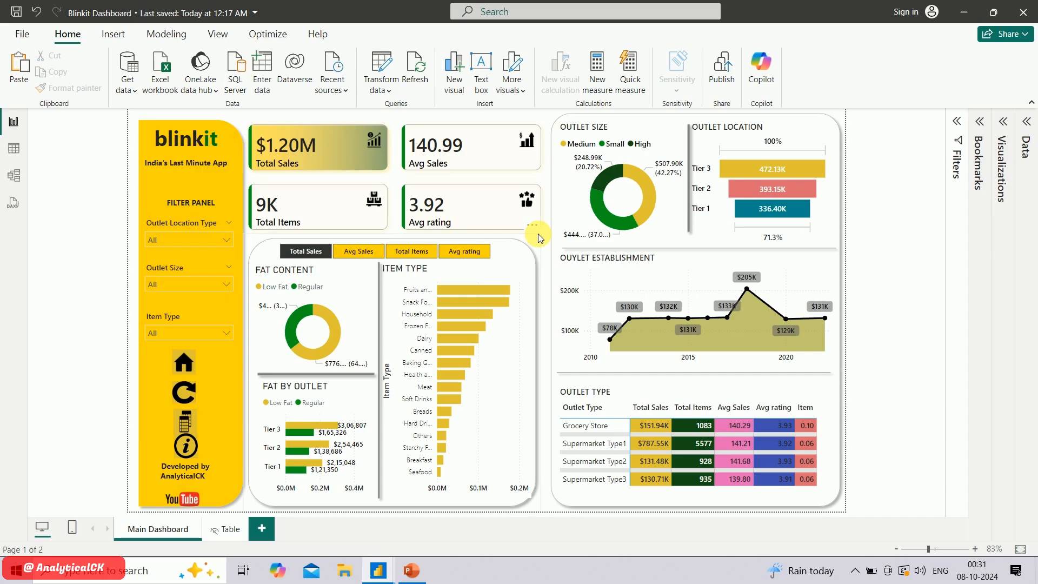
{"action": "left_click", "coordinate": [230, 531]}
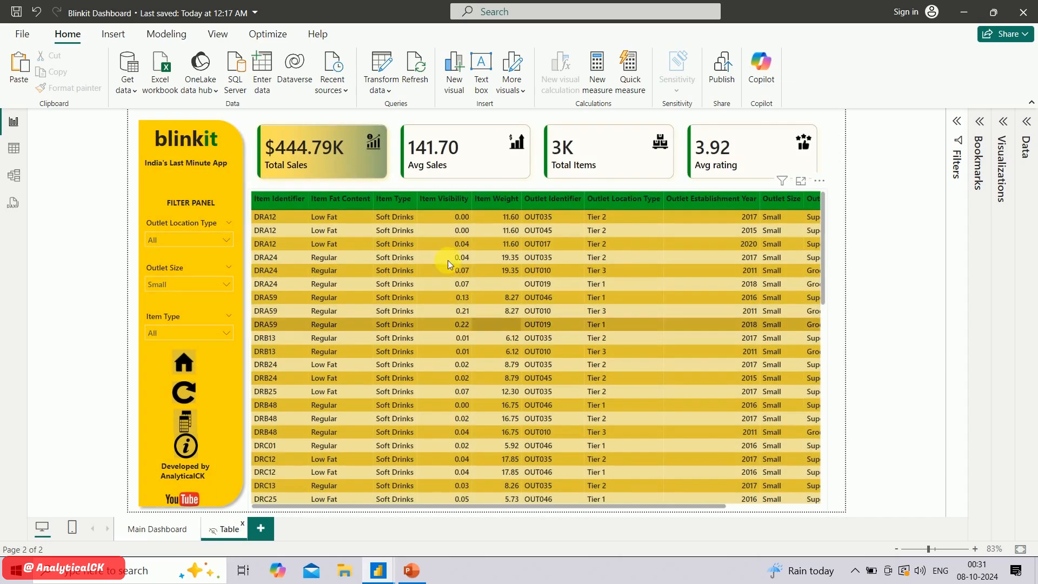